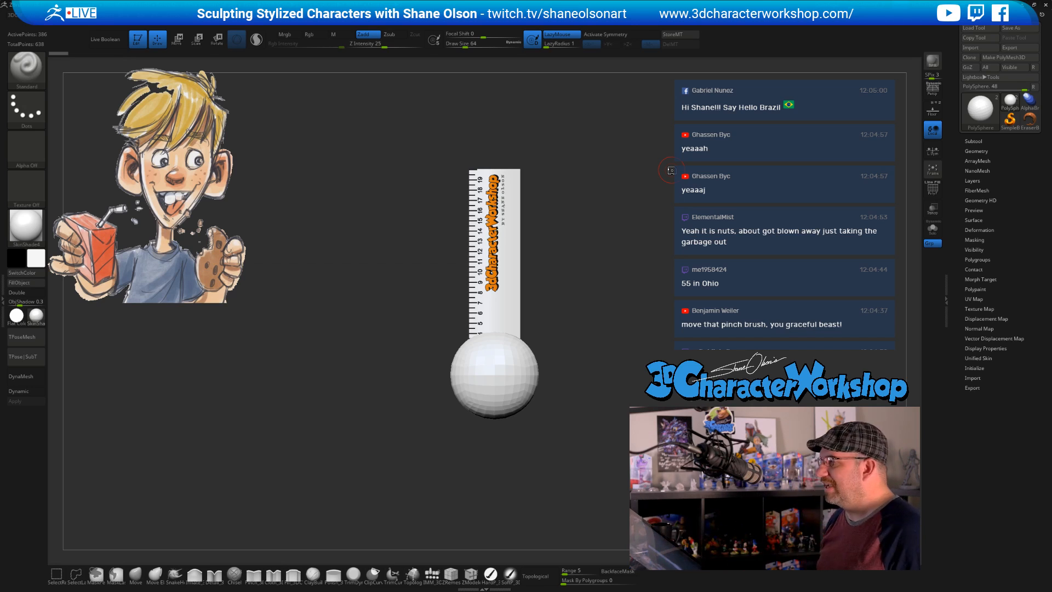
# Hide the 20 cm ruler subtool, leaving PolySphere visible and active
pyautogui.moveTo(599, 324); pyautogui.dragTo(561, 334)
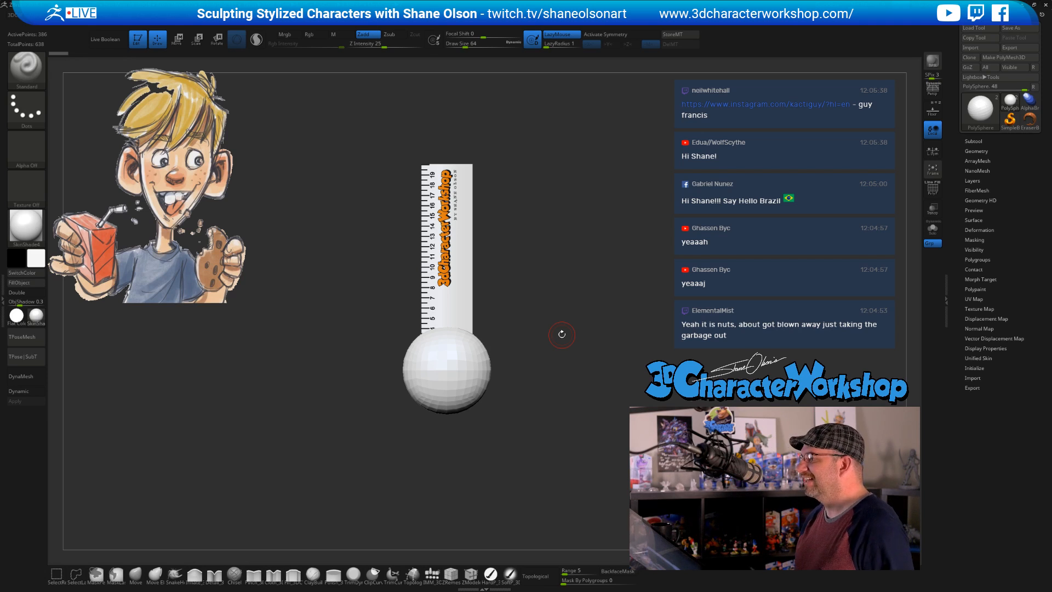
pyautogui.keyDown('alt'); pyautogui.moveTo(599, 310); pyautogui.dragTo(576, 388); pyautogui.keyUp('alt')
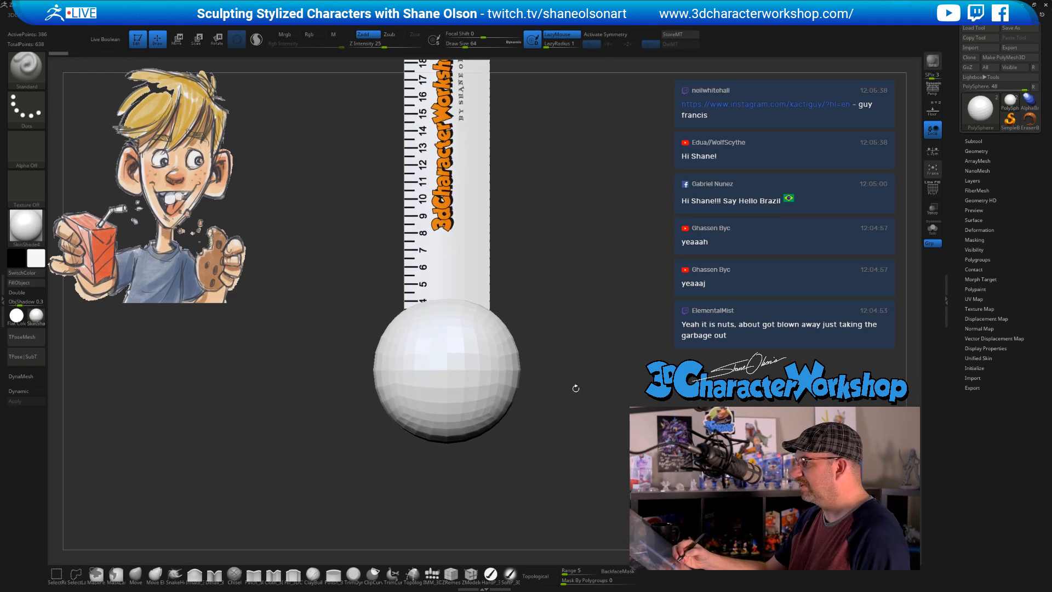
pyautogui.click(977, 141)
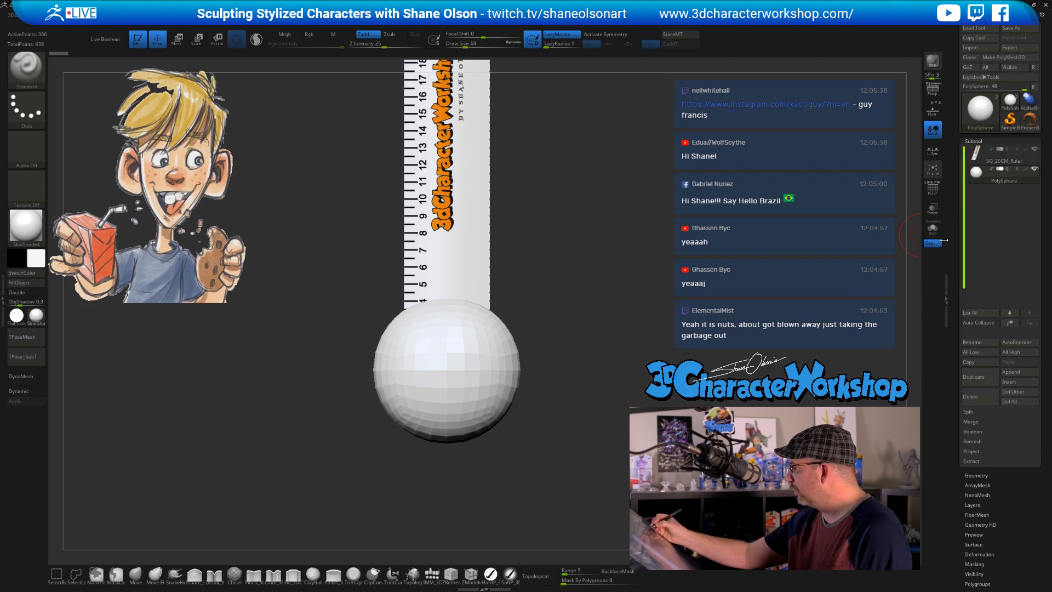
pyautogui.click(1033, 169)
pyautogui.click(1003, 155)
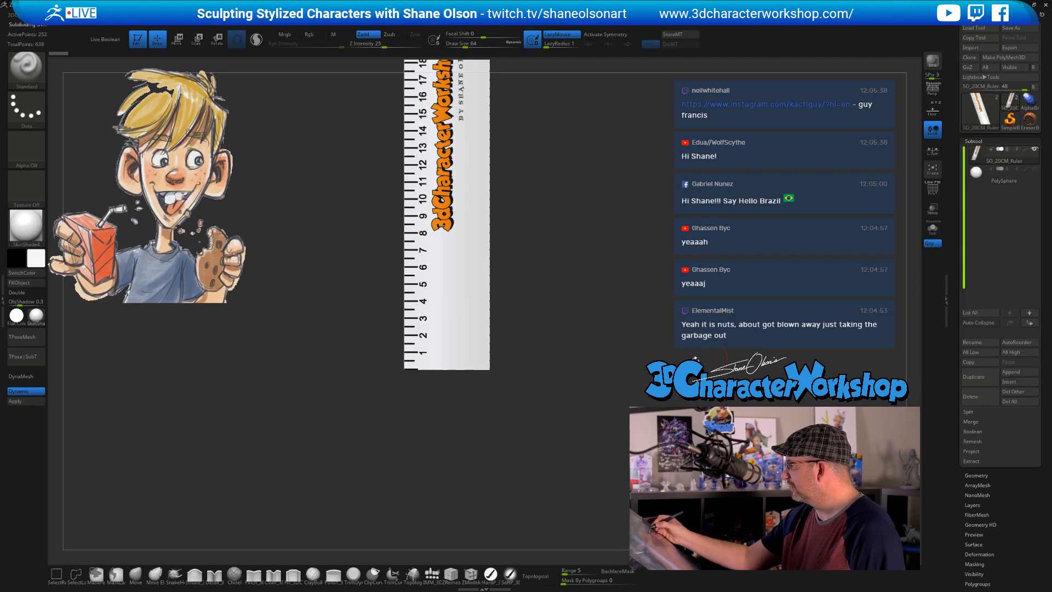
pyautogui.click(1004, 175)
pyautogui.keyDown('alt'); pyautogui.moveTo(578, 396); pyautogui.dragTo(554, 360); pyautogui.keyUp('alt')
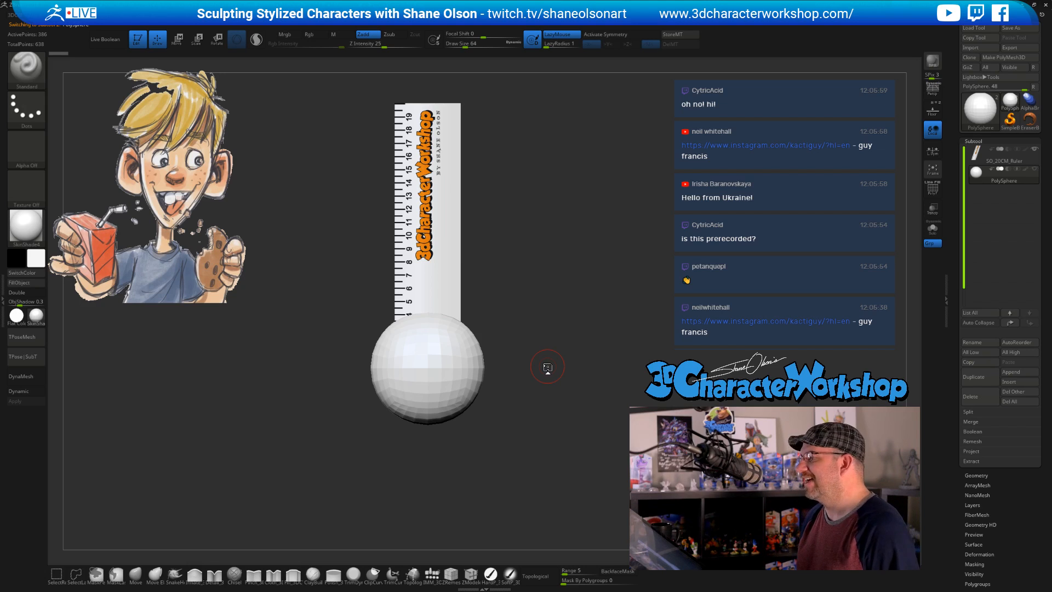
pyautogui.moveTo(596, 315); pyautogui.dragTo(662, 327)
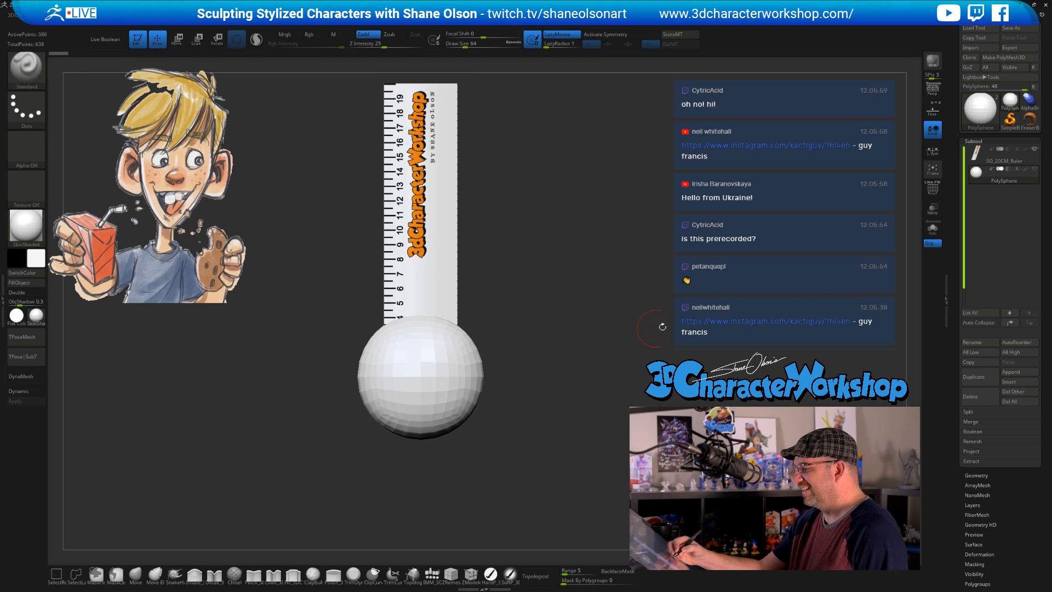
pyautogui.click(1034, 149)
pyautogui.moveTo(572, 350)
pyautogui.mouseDown()
pyautogui.moveTo(564, 391)
pyautogui.moveTo(569, 338)
pyautogui.mouseUp()
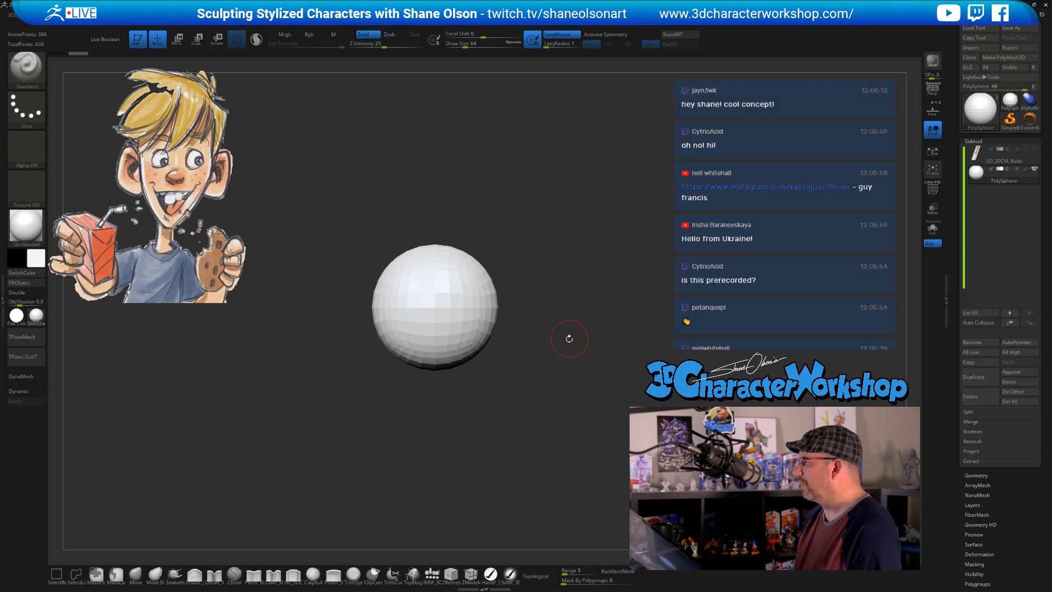
# Select the Move brush and enlarge its draw size to 234
pyautogui.keyDown('alt'); pyautogui.moveTo(550, 337); pyautogui.dragTo(534, 305); pyautogui.keyUp('alt')
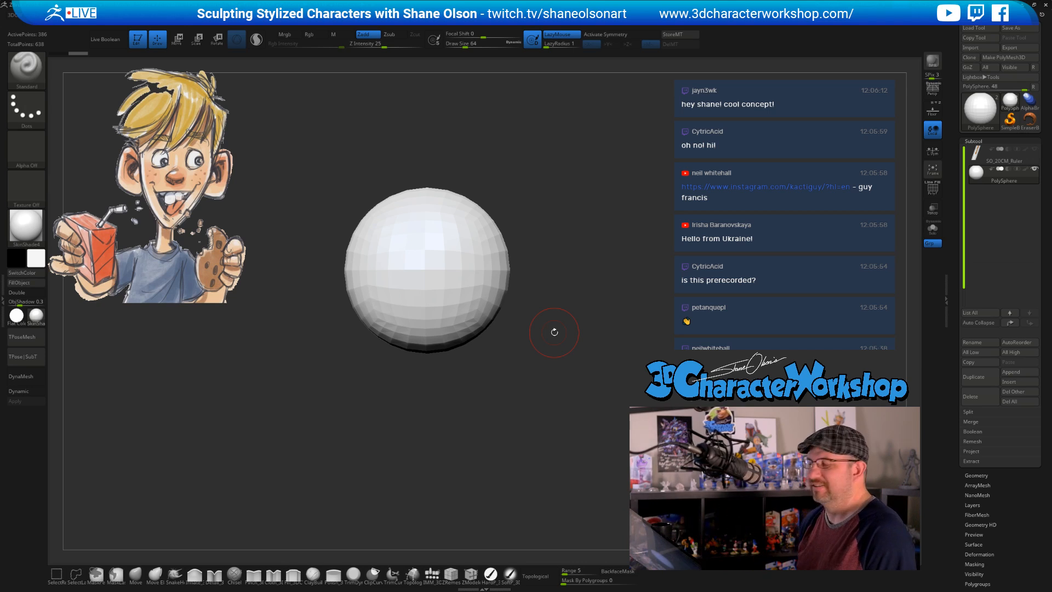
pyautogui.keyDown('alt'); pyautogui.moveTo(580, 322); pyautogui.dragTo(576, 356); pyautogui.keyUp('alt')
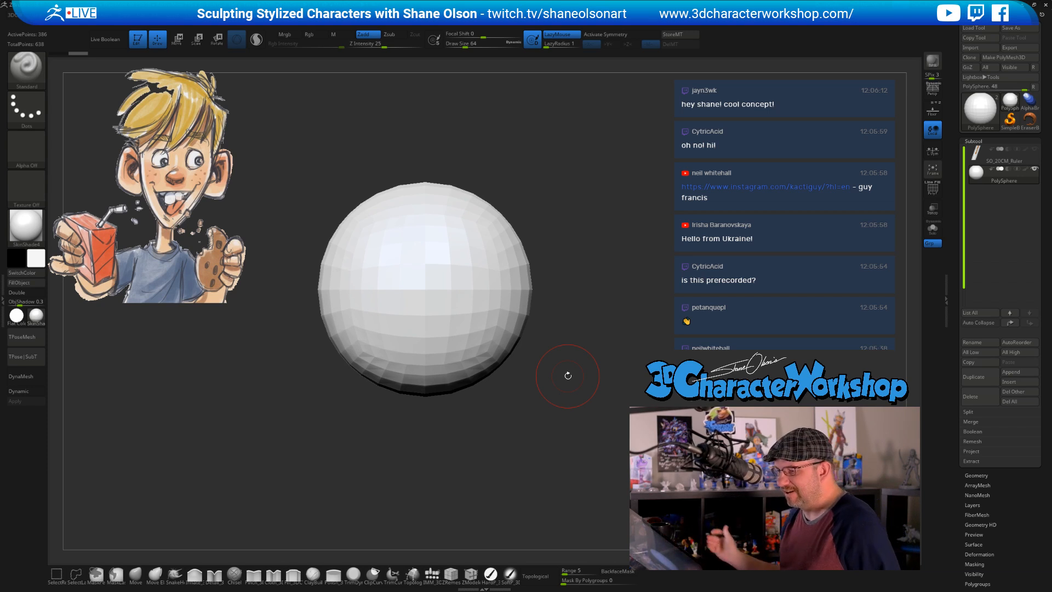
pyautogui.click(136, 574)
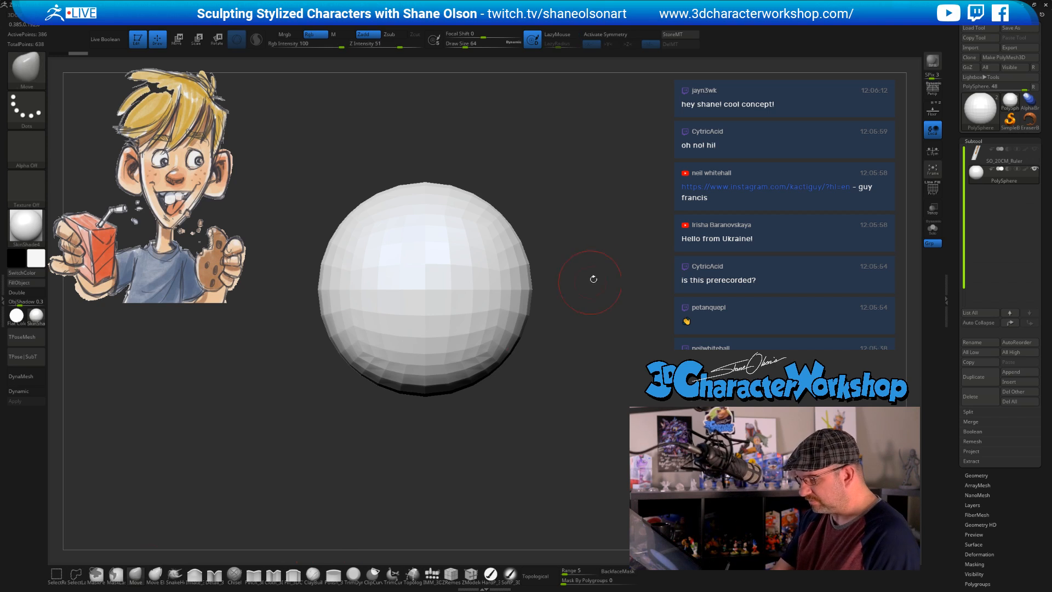
pyautogui.moveTo(576, 329)
pyautogui.keyDown('alt'); pyautogui.mouseDown()
pyautogui.moveTo(582, 342)
pyautogui.moveTo(584, 315)
pyautogui.mouseUp(); pyautogui.keyUp('alt')
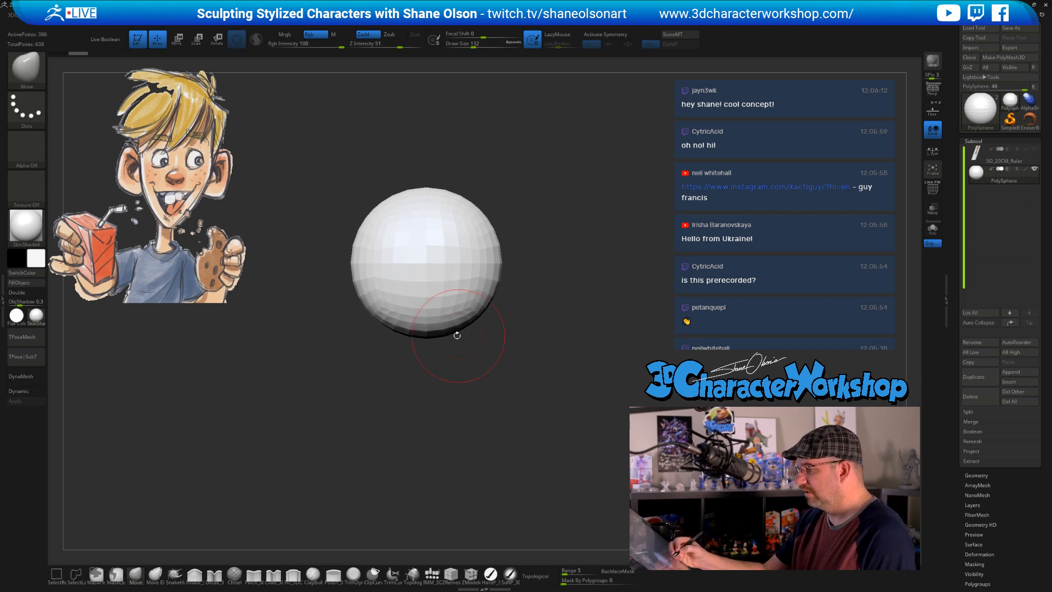
pyautogui.press('s')
pyautogui.moveTo(456, 350); pyautogui.dragTo(462, 351)
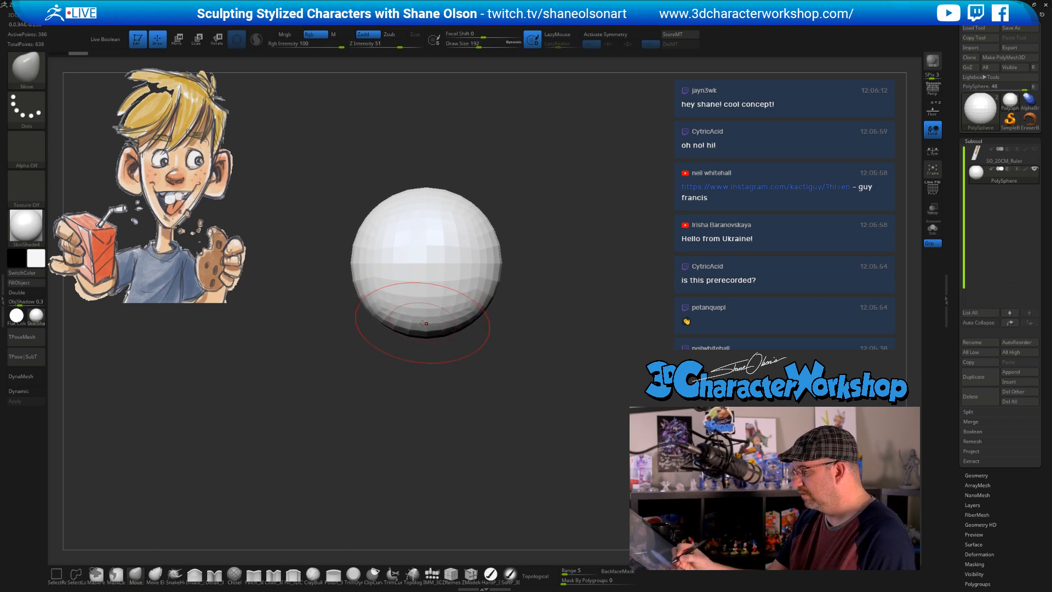
pyautogui.press('2')
pyautogui.press('2')
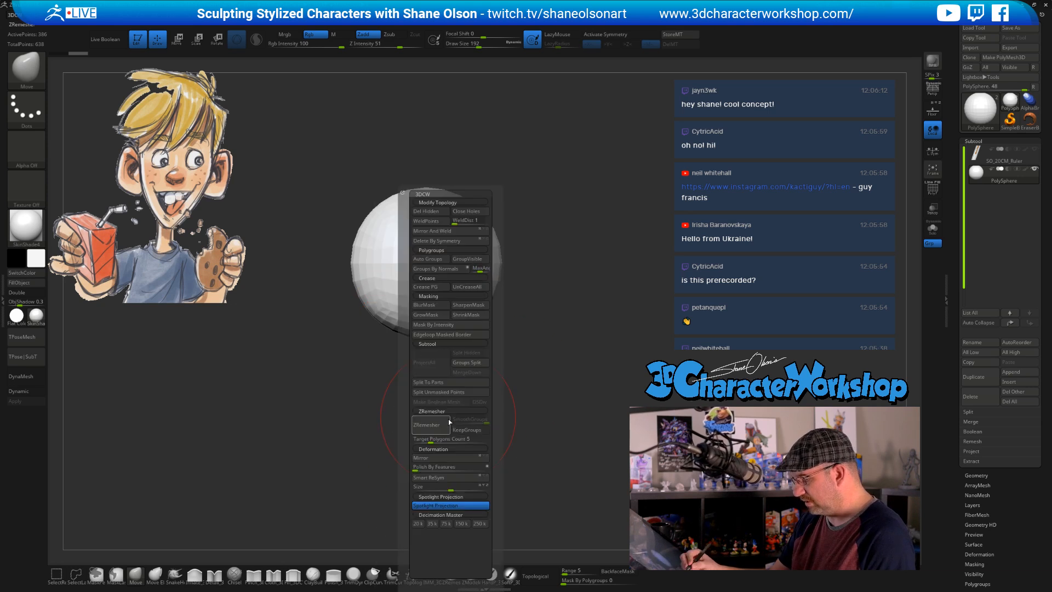
pyautogui.click(444, 499)
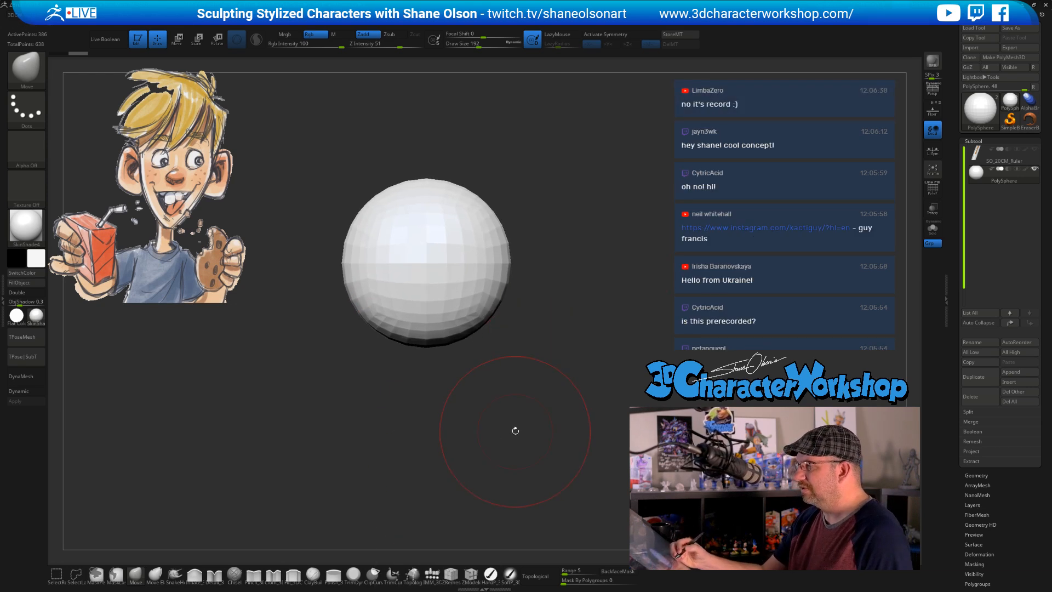
pyautogui.keyDown('alt'); pyautogui.moveTo(485, 391); pyautogui.dragTo(489, 399); pyautogui.keyUp('alt')
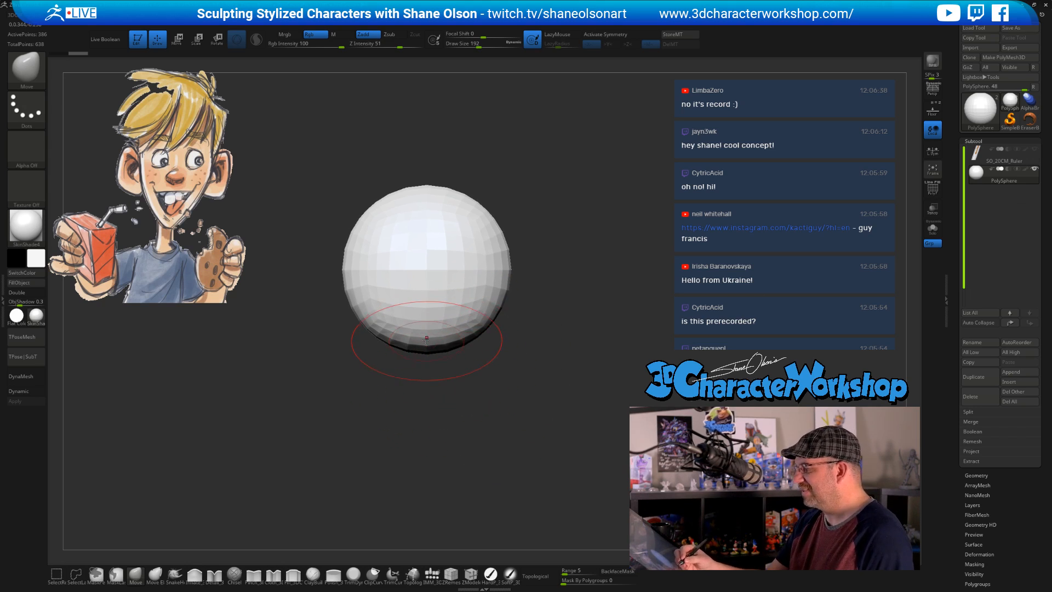
pyautogui.press('s')
pyautogui.moveTo(426, 351); pyautogui.dragTo(434, 352)
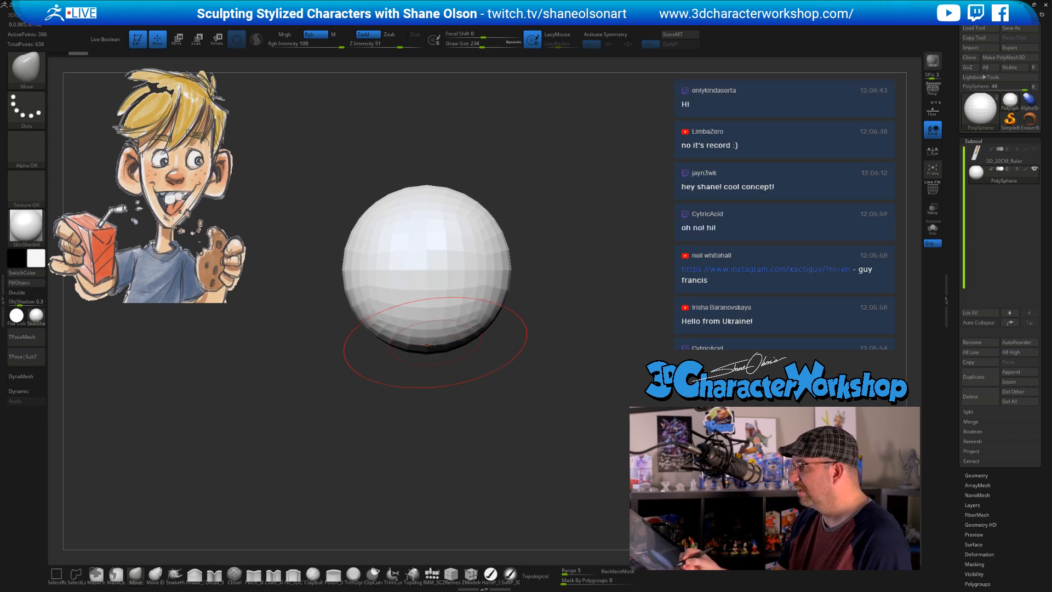
# Try pulling the sphere's underside downward with the Move brush
pyautogui.moveTo(532, 380); pyautogui.dragTo(517, 406)
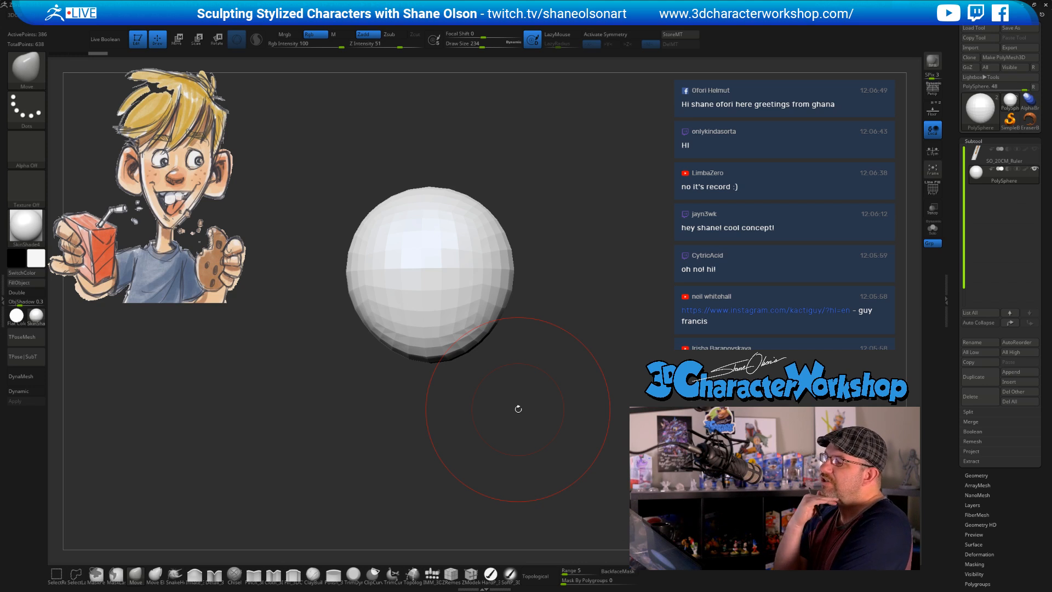
pyautogui.moveTo(549, 425); pyautogui.dragTo(556, 425)
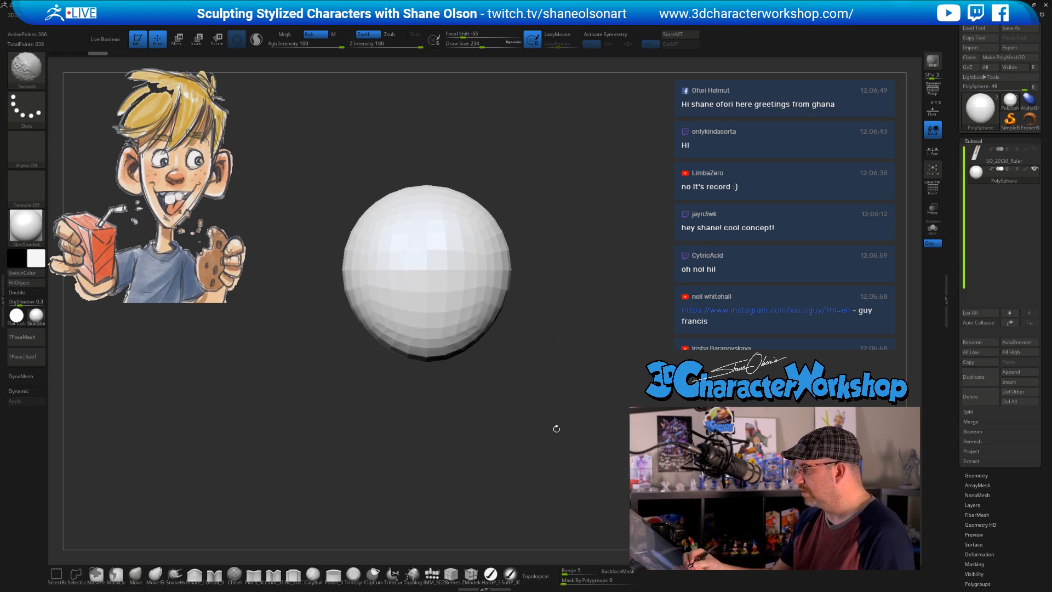
pyautogui.hotkey('ctrl', 'z')
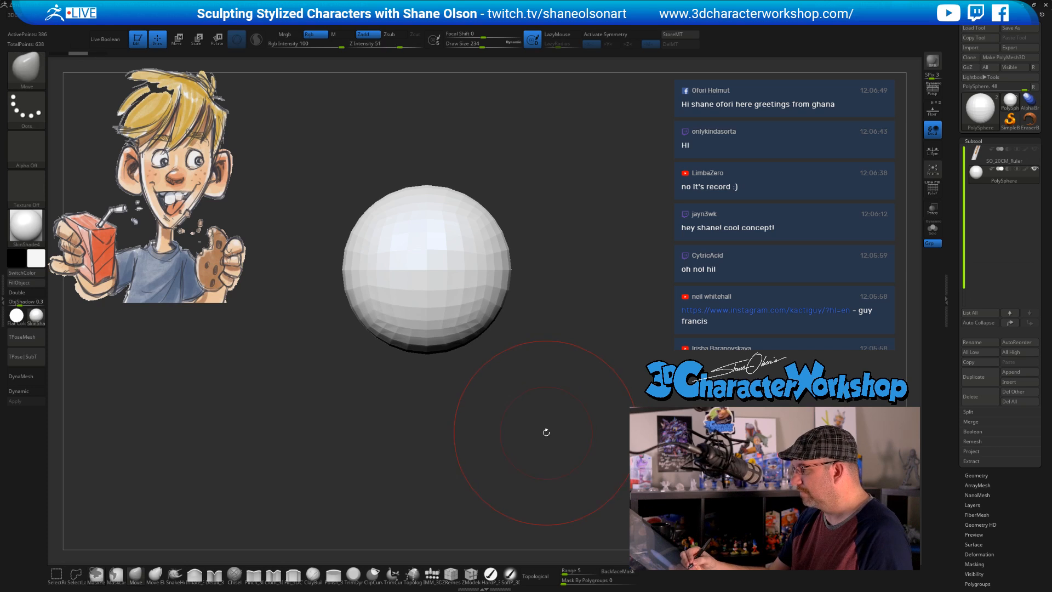
# Activate X symmetry and increase the Move brush draw size to 274
pyautogui.press('x')
pyautogui.moveTo(538, 409)
pyautogui.mouseDown()
pyautogui.moveTo(535, 373)
pyautogui.moveTo(529, 381)
pyautogui.moveTo(519, 355)
pyautogui.mouseUp()
pyautogui.press('s')
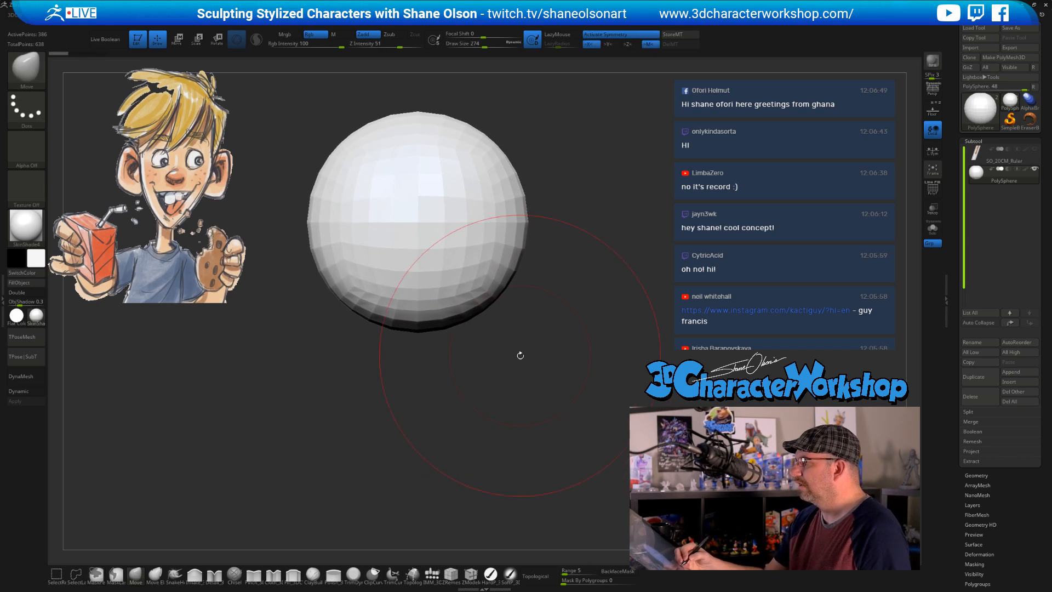
# Shape the sphere into an egg-like head with the Move brush, narrowing the sides and lengthening it toward the chin
pyautogui.moveTo(425, 306)
pyautogui.mouseDown()
pyautogui.moveTo(465, 372)
pyautogui.moveTo(449, 395)
pyautogui.moveTo(444, 387)
pyautogui.moveTo(535, 399)
pyautogui.moveTo(534, 365)
pyautogui.mouseUp()
pyautogui.keyDown('alt'); pyautogui.moveTo(514, 263); pyautogui.dragTo(508, 233); pyautogui.keyUp('alt')
pyautogui.moveTo(508, 234)
pyautogui.keyDown('alt'); pyautogui.mouseDown()
pyautogui.moveTo(497, 270)
pyautogui.moveTo(465, 259)
pyautogui.moveTo(463, 235)
pyautogui.mouseUp(); pyautogui.keyUp('alt')
pyautogui.moveTo(548, 323); pyautogui.dragTo(513, 314)
pyautogui.moveTo(512, 263)
pyautogui.mouseDown()
pyautogui.moveTo(546, 253)
pyautogui.moveTo(541, 233)
pyautogui.mouseUp()
pyautogui.moveTo(542, 277); pyautogui.dragTo(547, 301)
pyautogui.moveTo(569, 393)
pyautogui.mouseDown()
pyautogui.moveTo(603, 397)
pyautogui.moveTo(555, 374)
pyautogui.mouseUp()
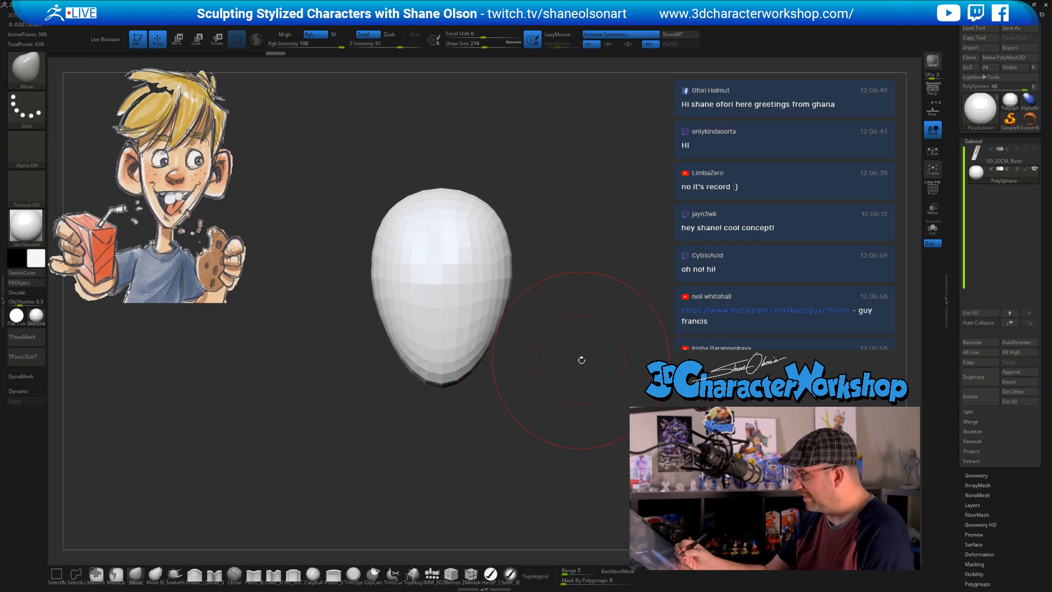
pyautogui.moveTo(489, 327); pyautogui.dragTo(496, 323)
# Subdivide the head mesh and delete its lower subdivision level
pyautogui.hotkey('ctrl', 'd')
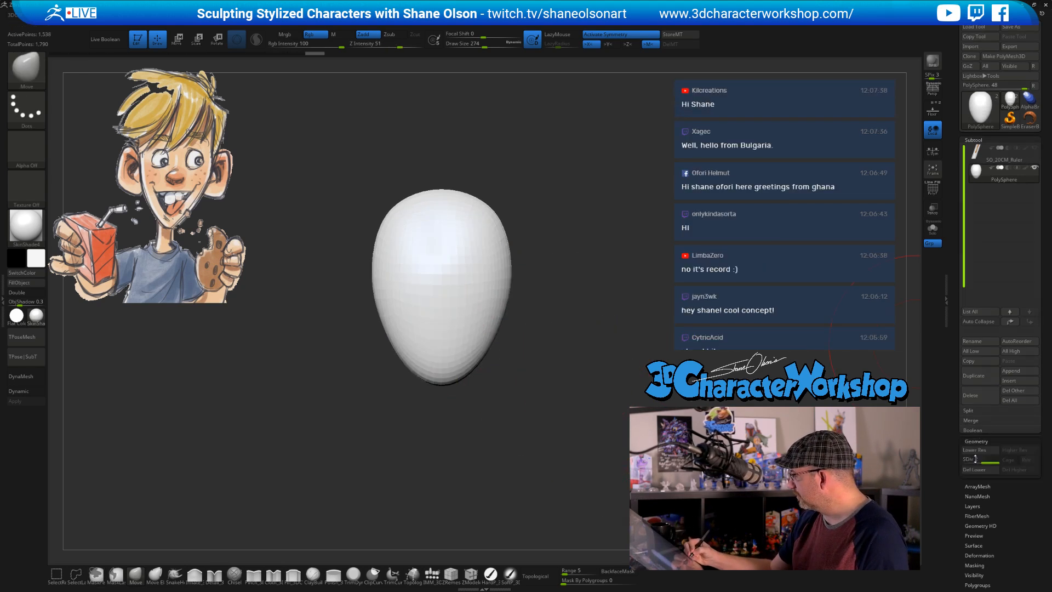
pyautogui.click(976, 475)
pyautogui.press('shift')
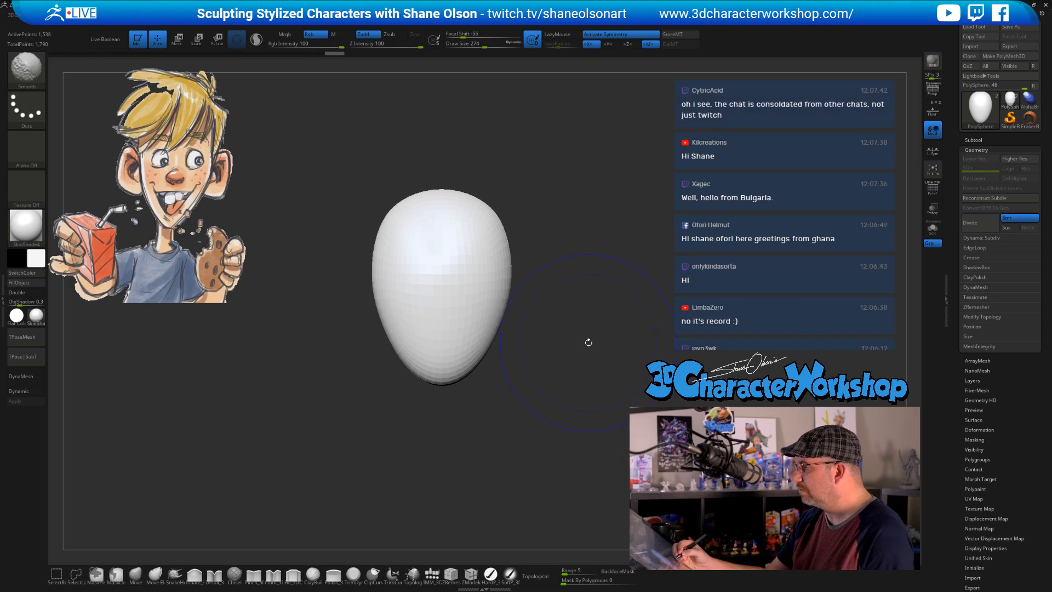
# Reshape the crown and upper sides of the head with the Move brush at draw size 228
pyautogui.moveTo(586, 324)
pyautogui.keyDown('alt'); pyautogui.mouseDown()
pyautogui.moveTo(567, 349)
pyautogui.moveTo(583, 313)
pyautogui.mouseUp(); pyautogui.keyUp('alt')
pyautogui.press('s')
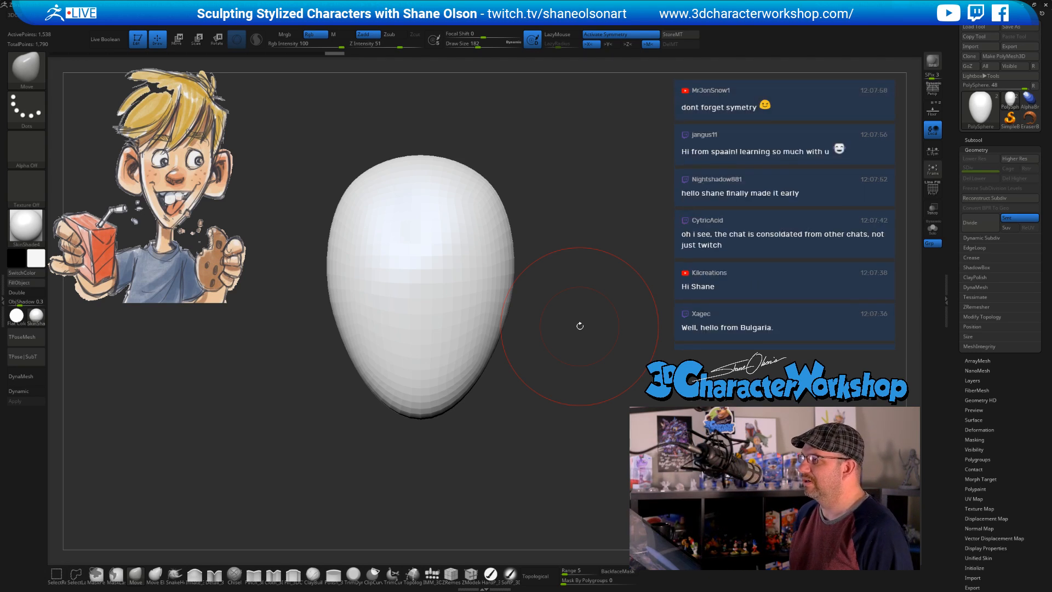
pyautogui.moveTo(584, 325)
pyautogui.keyDown('alt'); pyautogui.mouseDown()
pyautogui.moveTo(580, 343)
pyautogui.moveTo(595, 310)
pyautogui.mouseUp(); pyautogui.keyUp('alt')
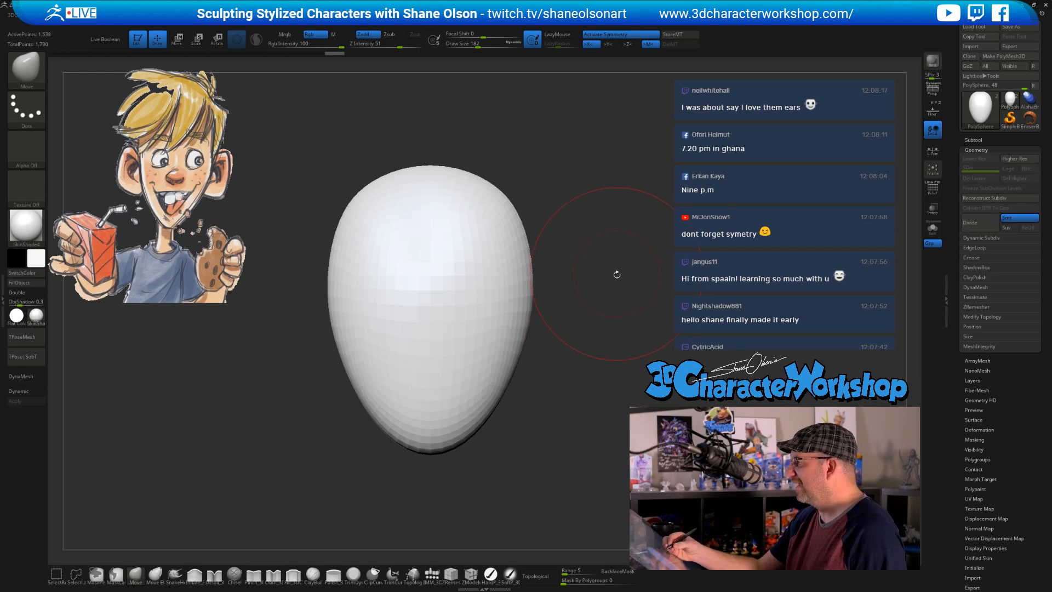
pyautogui.keyDown('alt'); pyautogui.moveTo(617, 274); pyautogui.dragTo(594, 323); pyautogui.keyUp('alt')
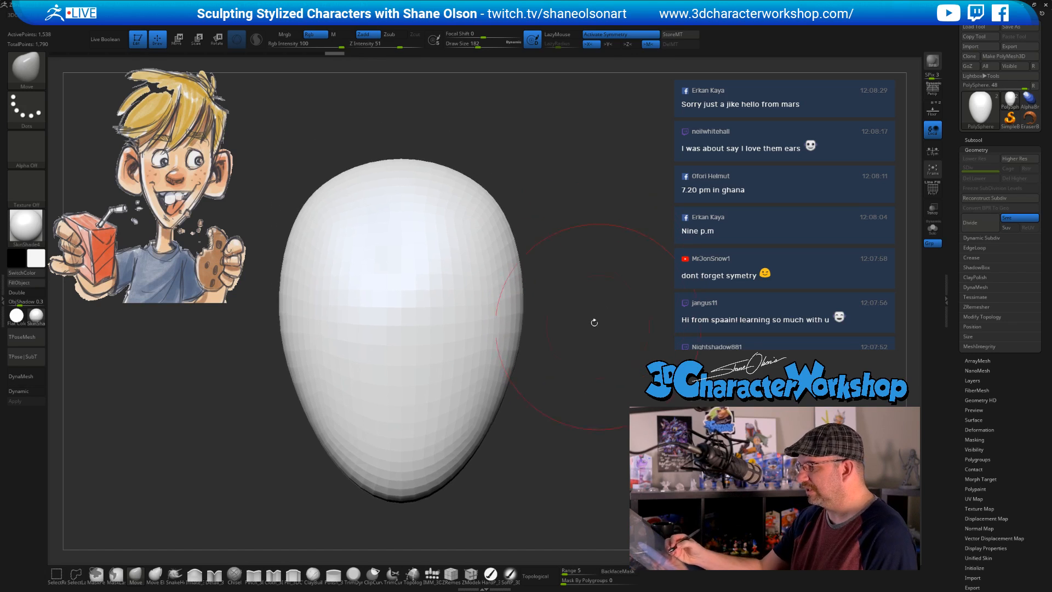
pyautogui.press('s')
pyautogui.moveTo(499, 206); pyautogui.dragTo(449, 173)
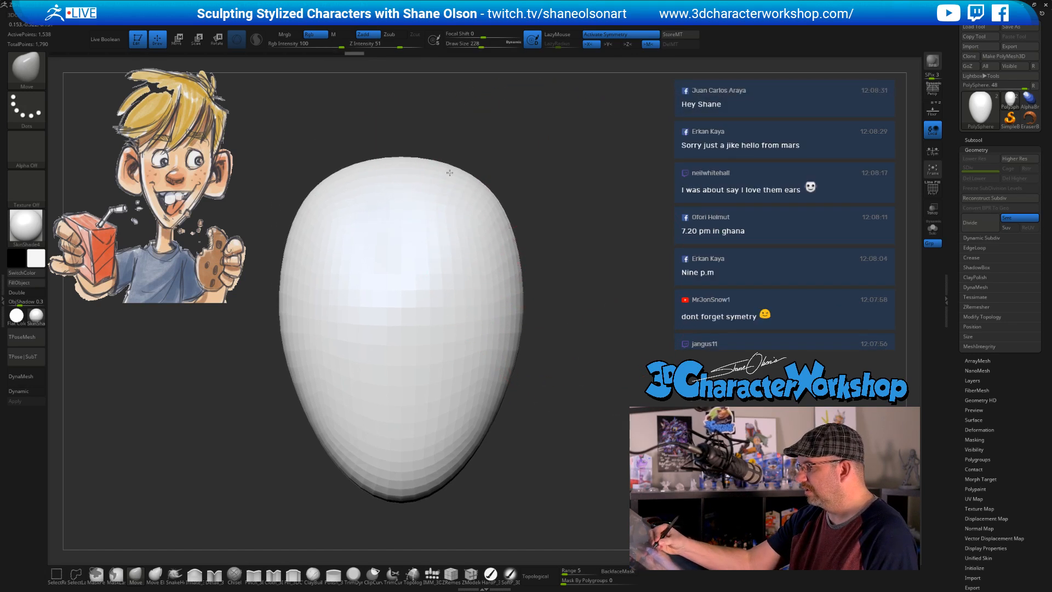
pyautogui.keyDown('alt'); pyautogui.moveTo(569, 285); pyautogui.dragTo(530, 293); pyautogui.keyUp('alt')
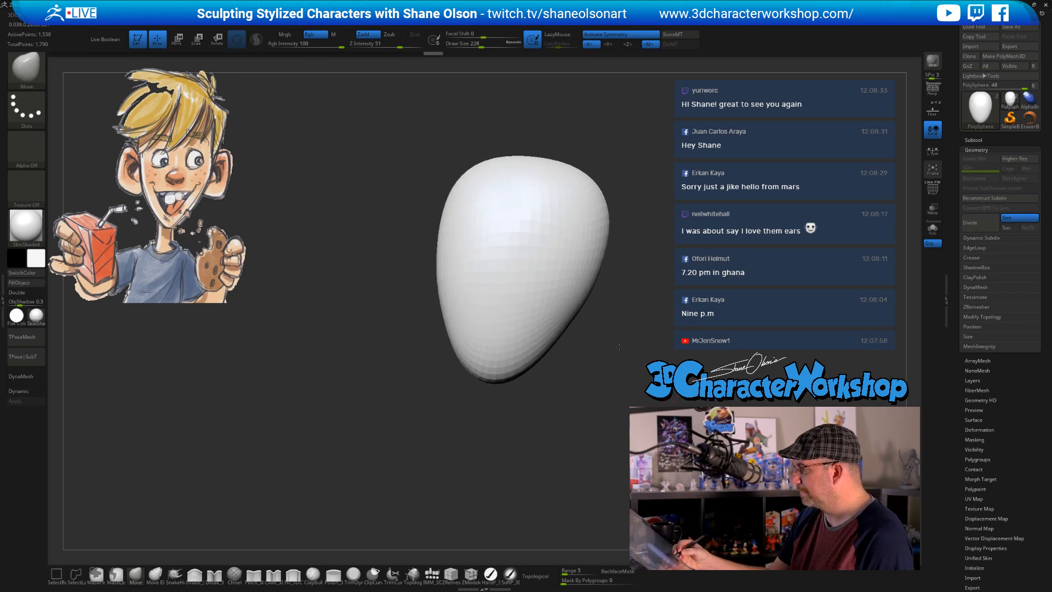
pyautogui.moveTo(619, 347)
pyautogui.mouseDown()
pyautogui.moveTo(636, 337)
pyautogui.moveTo(563, 310)
pyautogui.moveTo(568, 339)
pyautogui.mouseUp()
# Push in the sides of the head and refine the jaw and chin with the Move brush at draw size 177
pyautogui.press('s')
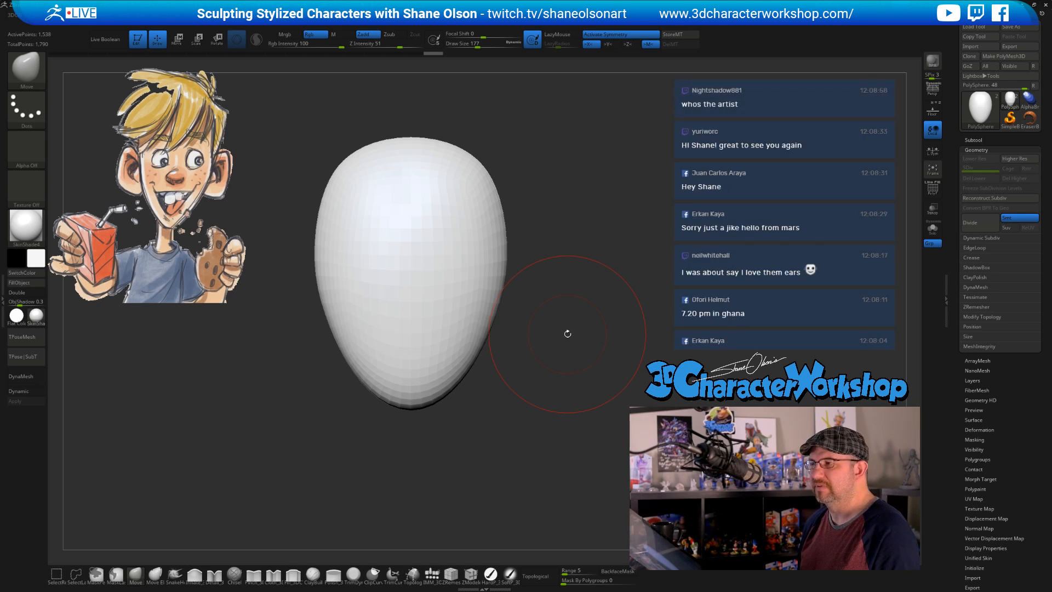
pyautogui.keyDown('ctrl'); pyautogui.moveTo(578, 314); pyautogui.dragTo(580, 326, button='right'); pyautogui.keyUp('ctrl')
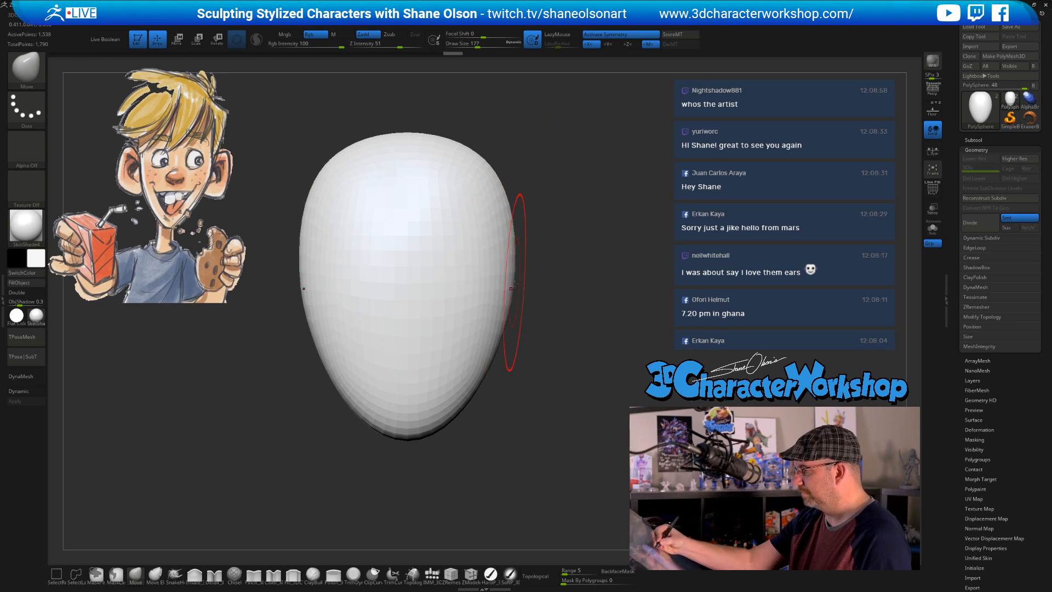
pyautogui.moveTo(576, 301)
pyautogui.mouseDown()
pyautogui.moveTo(532, 238)
pyautogui.moveTo(508, 255)
pyautogui.moveTo(491, 299)
pyautogui.mouseUp()
pyautogui.moveTo(553, 339)
pyautogui.keyDown('shift'); pyautogui.mouseDown()
pyautogui.moveTo(574, 368)
pyautogui.moveTo(571, 359)
pyautogui.mouseUp(); pyautogui.keyUp('shift')
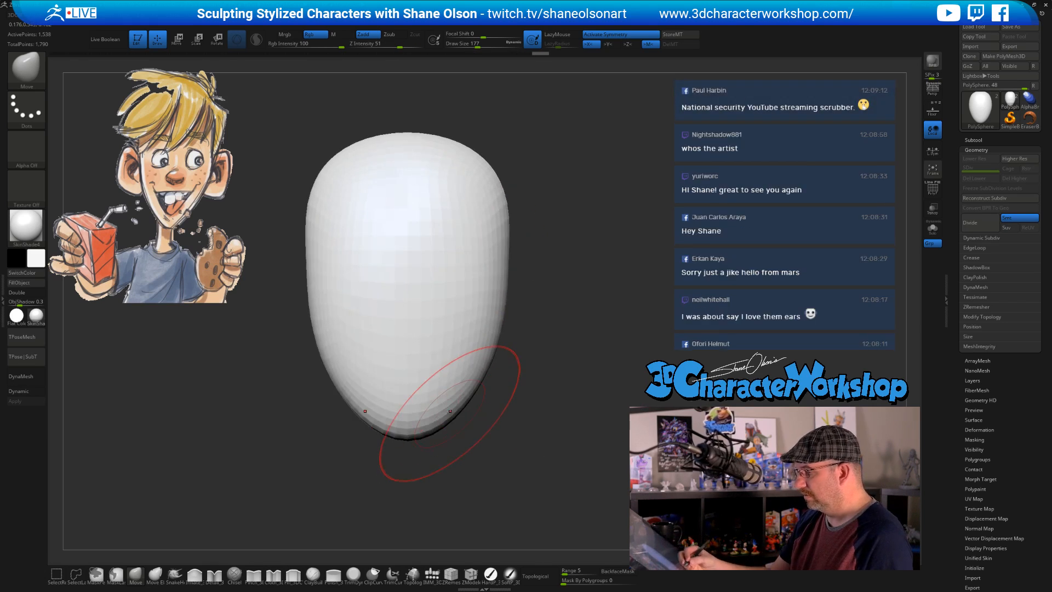
pyautogui.moveTo(488, 356); pyautogui.dragTo(480, 364)
pyautogui.moveTo(445, 414); pyautogui.dragTo(429, 432)
# Set the draw size to 228, taper the lower face into a narrower chin, and smooth the jaw surfaces
pyautogui.moveTo(535, 357); pyautogui.dragTo(534, 461)
pyautogui.press('s')
pyautogui.moveTo(510, 423); pyautogui.dragTo(504, 426)
pyautogui.keyDown('alt'); pyautogui.moveTo(538, 451); pyautogui.dragTo(472, 417); pyautogui.keyUp('alt')
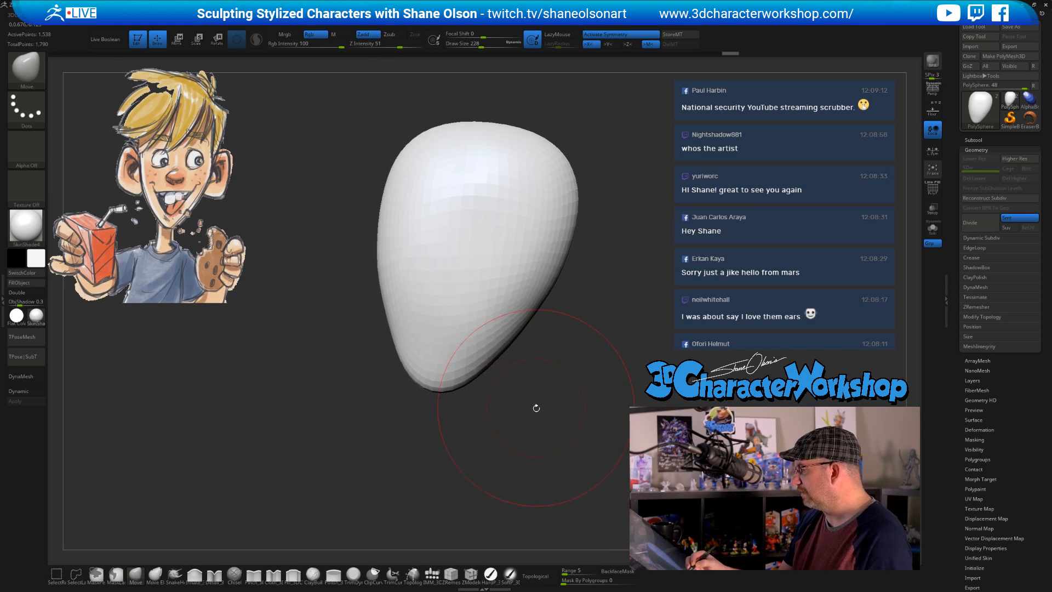
pyautogui.moveTo(535, 408); pyautogui.dragTo(614, 411)
pyautogui.keyDown('shift'); pyautogui.moveTo(415, 295); pyautogui.dragTo(449, 361); pyautogui.keyUp('shift')
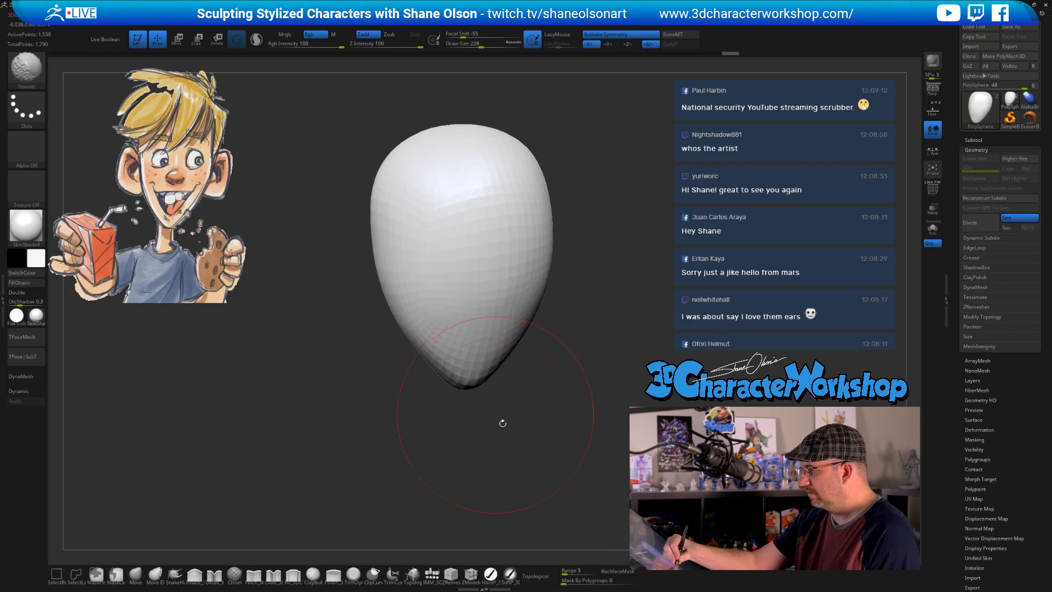
pyautogui.keyDown('alt'); pyautogui.moveTo(502, 422); pyautogui.dragTo(368, 440); pyautogui.keyUp('alt')
pyautogui.moveTo(507, 395)
pyautogui.keyDown('shift'); pyautogui.mouseDown()
pyautogui.moveTo(542, 389)
pyautogui.moveTo(515, 374)
pyautogui.moveTo(533, 330)
pyautogui.mouseUp(); pyautogui.keyUp('shift')
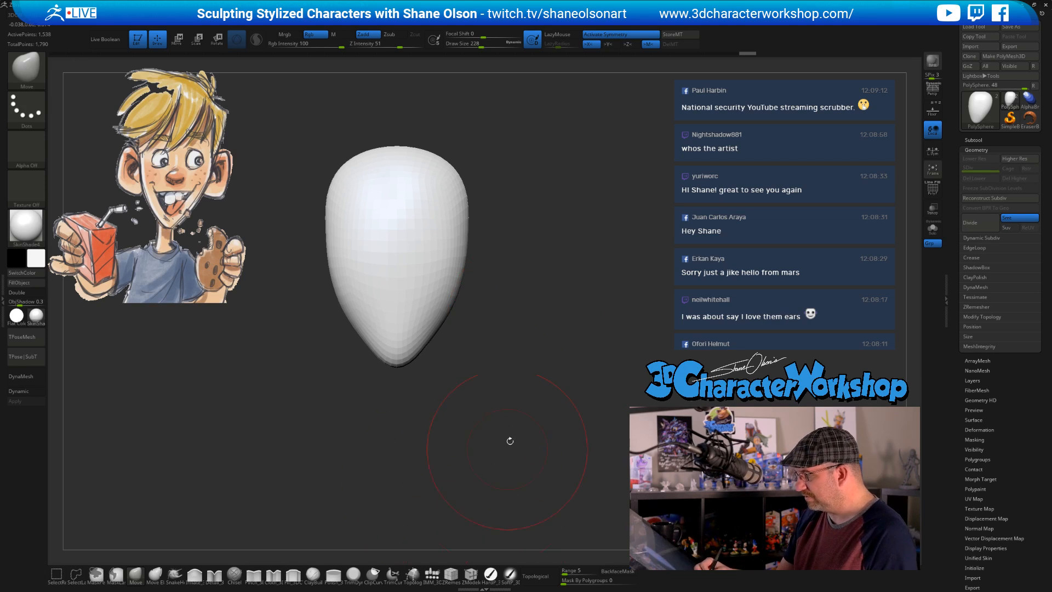
# Insert a QuadSphere-2 primitive on the side of the head as an ear base and activate its transform gizmo
pyautogui.click(431, 573)
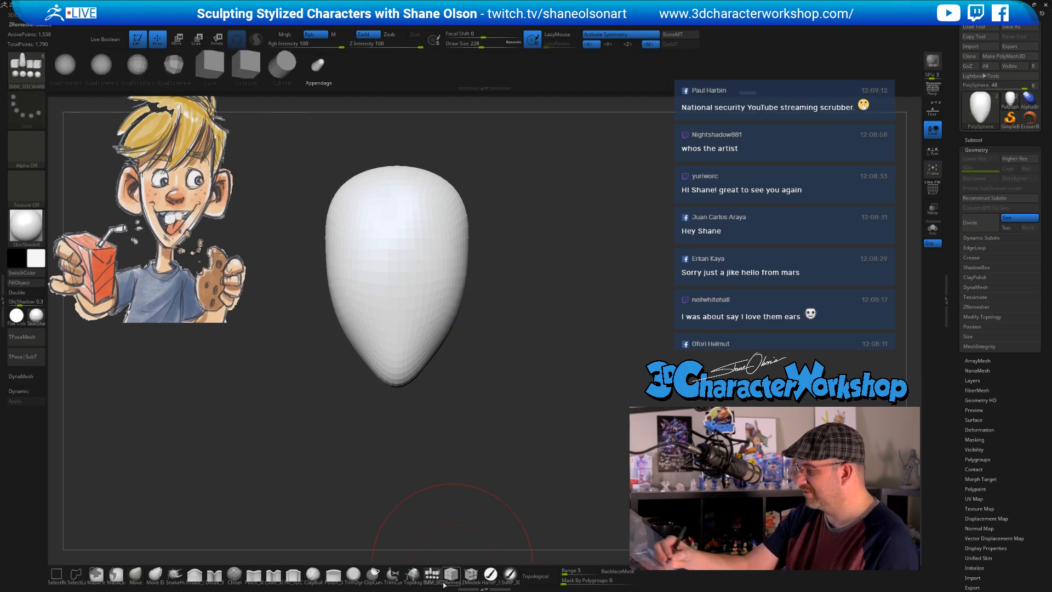
pyautogui.click(102, 65)
pyautogui.moveTo(534, 315)
pyautogui.keyDown('alt'); pyautogui.mouseDown()
pyautogui.moveTo(550, 365)
pyautogui.moveTo(487, 366)
pyautogui.mouseUp(); pyautogui.keyUp('alt')
pyautogui.press('s')
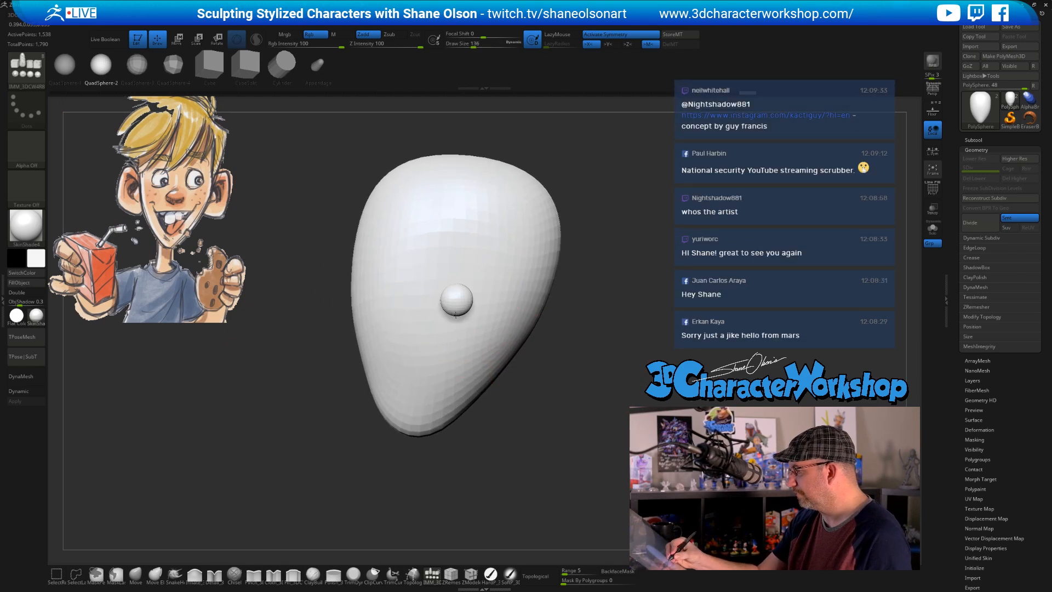
pyautogui.moveTo(455, 313); pyautogui.dragTo(534, 406)
pyautogui.press('w')
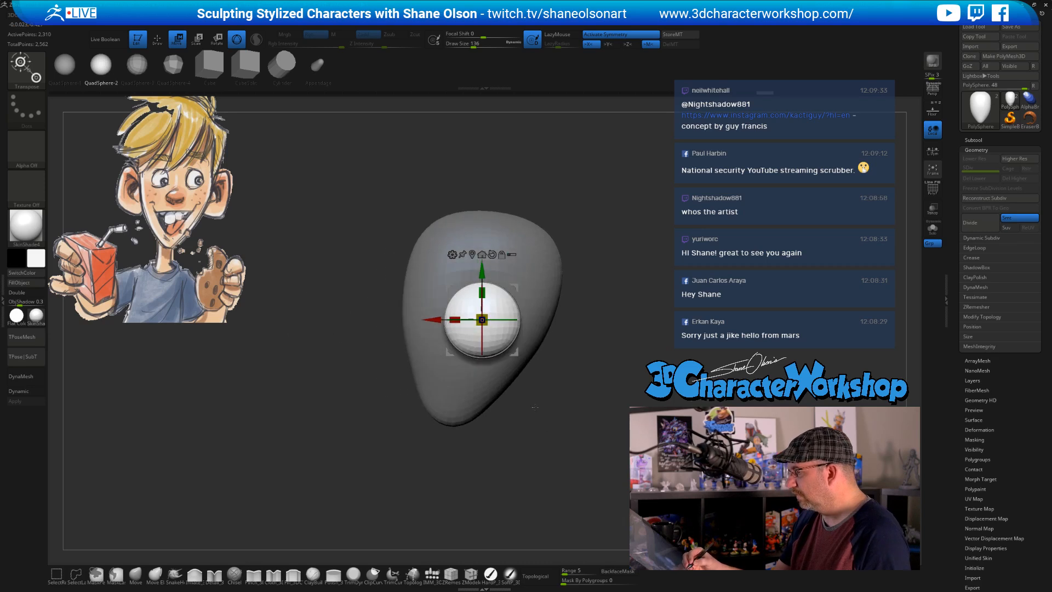
# Flatten the inserted ear spheres, rotate them outward, and move them in against the sides of the head
pyautogui.moveTo(471, 318); pyautogui.dragTo(506, 318)
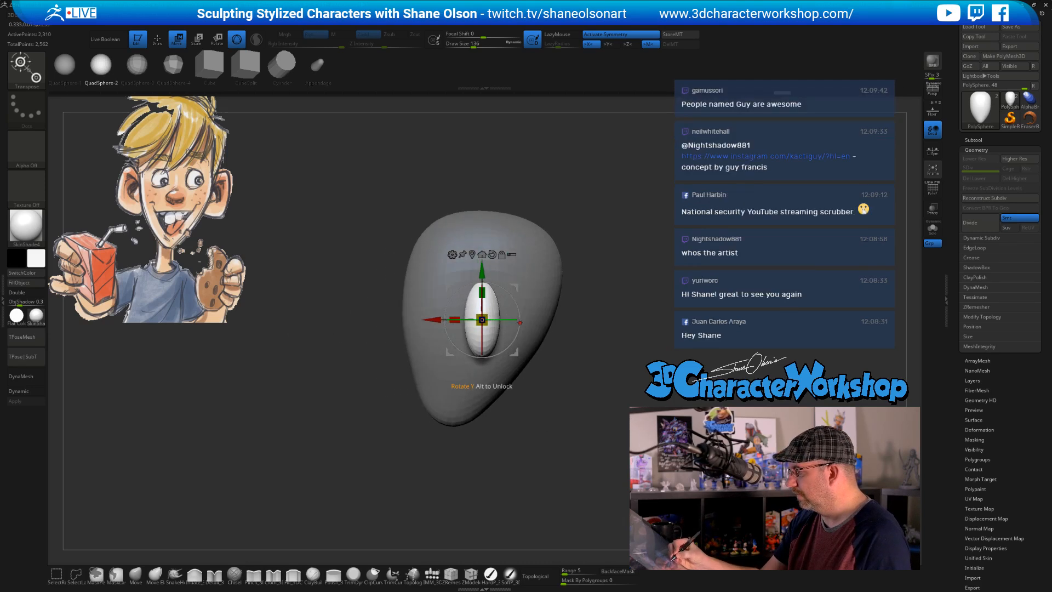
pyautogui.moveTo(540, 383); pyautogui.dragTo(540, 455)
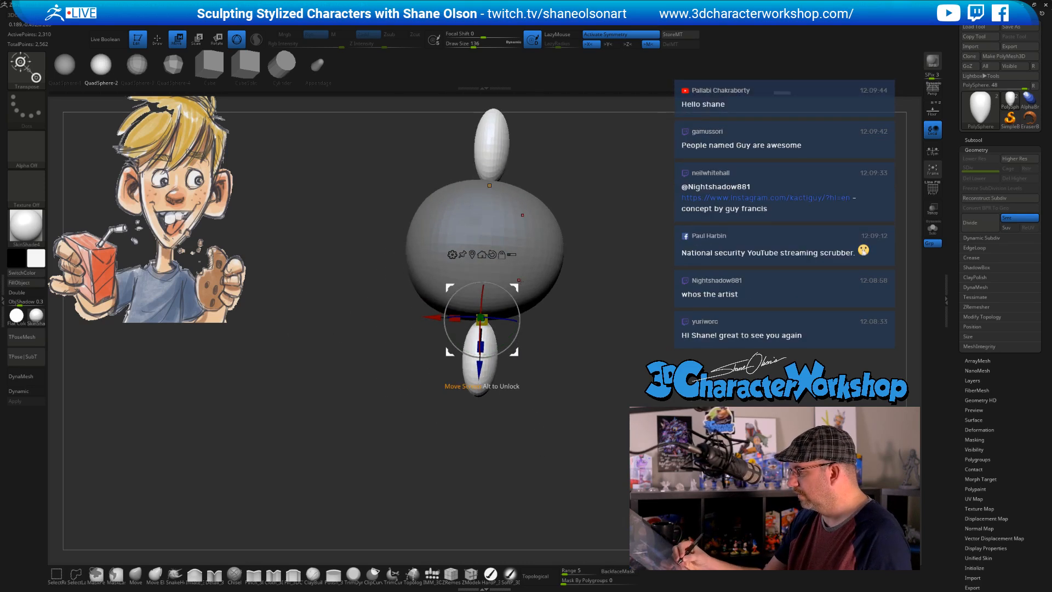
pyautogui.moveTo(477, 365); pyautogui.dragTo(477, 342)
pyautogui.moveTo(557, 434); pyautogui.dragTo(528, 421)
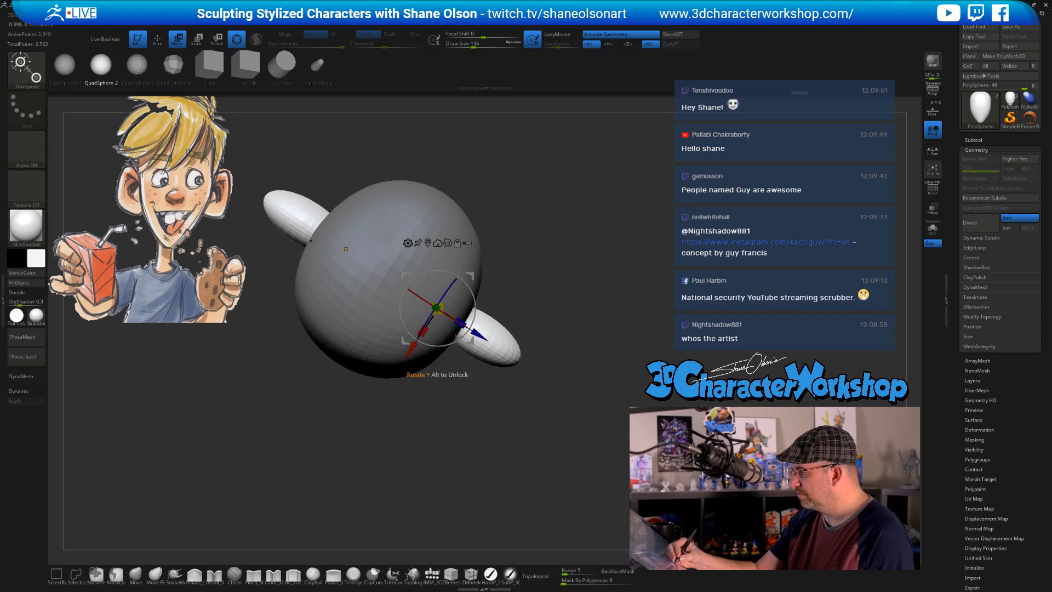
pyautogui.moveTo(458, 336); pyautogui.dragTo(542, 390)
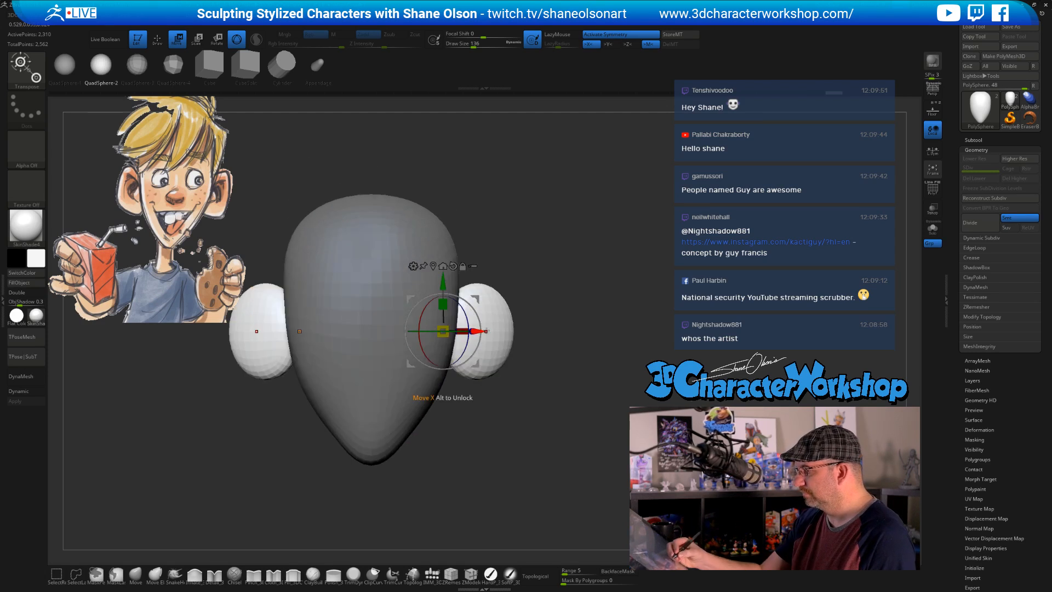
pyautogui.moveTo(486, 331); pyautogui.dragTo(478, 332)
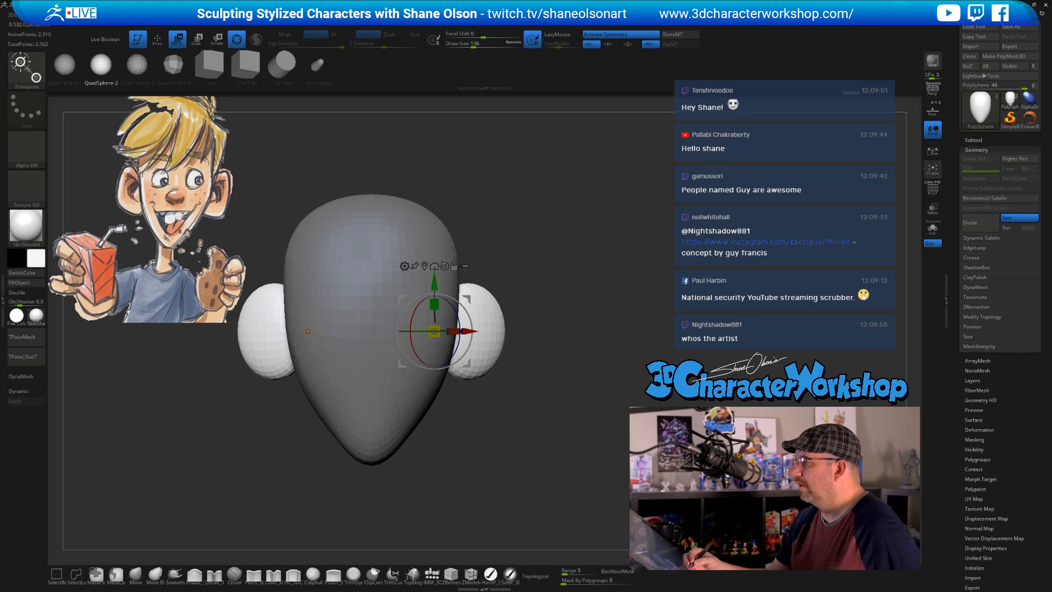
pyautogui.moveTo(519, 402); pyautogui.dragTo(465, 486)
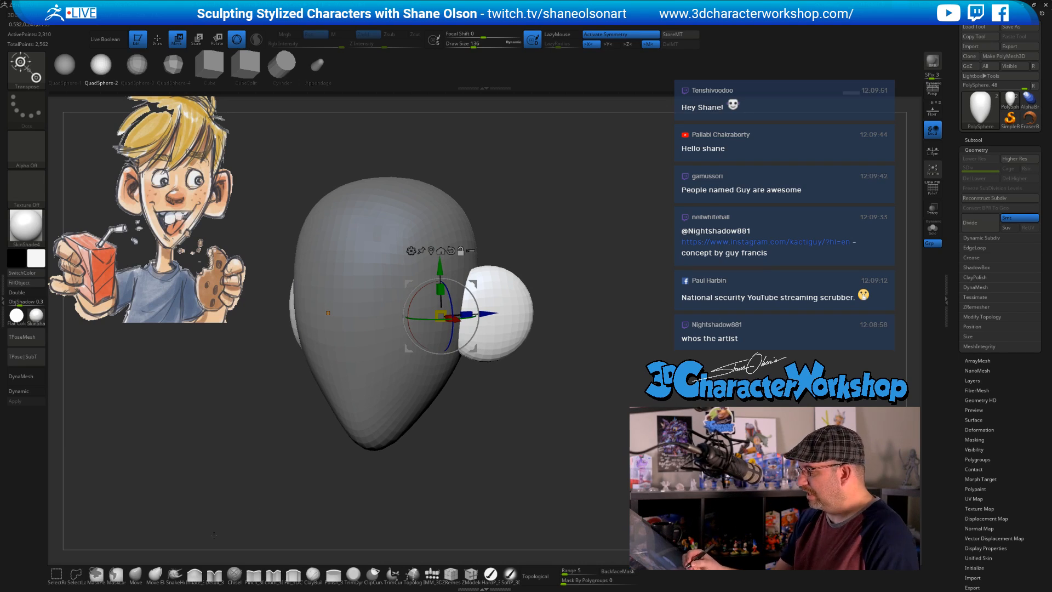
# Reshape the upper and outer contours of the ears with the Move brush at draw size 112
pyautogui.click(136, 574)
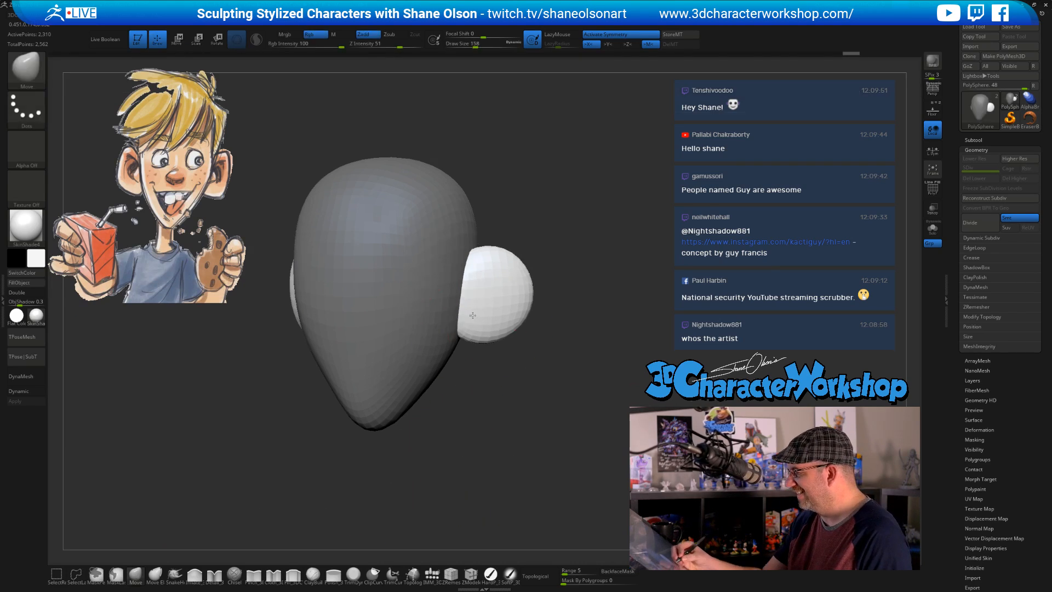
pyautogui.press('s')
pyautogui.moveTo(515, 266); pyautogui.dragTo(510, 248)
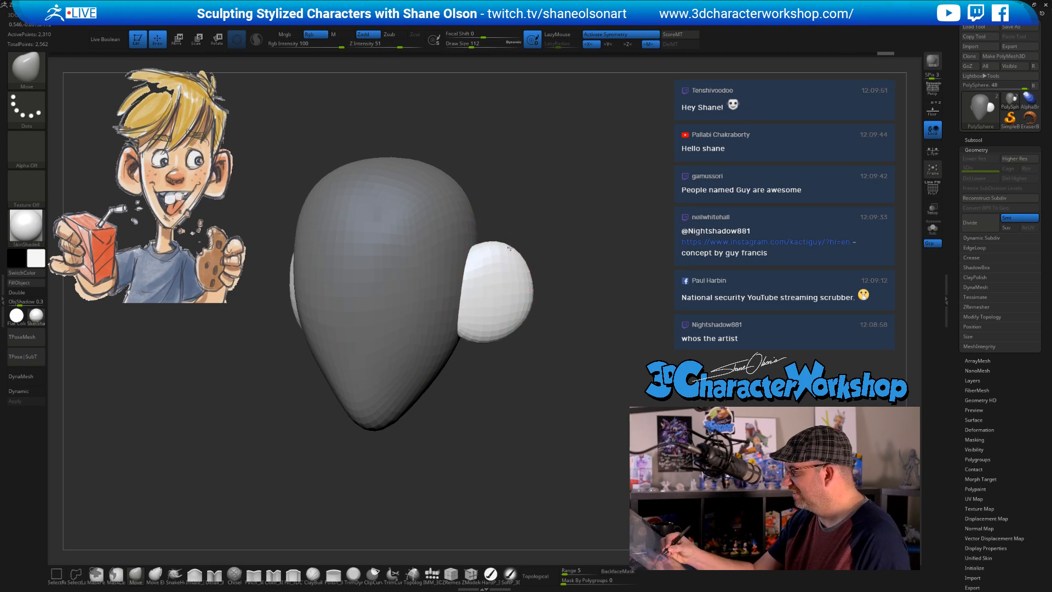
pyautogui.moveTo(530, 285); pyautogui.dragTo(522, 286)
pyautogui.moveTo(534, 286); pyautogui.dragTo(517, 282, button='right')
pyautogui.moveTo(521, 281)
pyautogui.mouseDown()
pyautogui.moveTo(509, 288)
pyautogui.moveTo(500, 327)
pyautogui.moveTo(523, 368)
pyautogui.moveTo(439, 375)
pyautogui.moveTo(487, 378)
pyautogui.mouseUp()
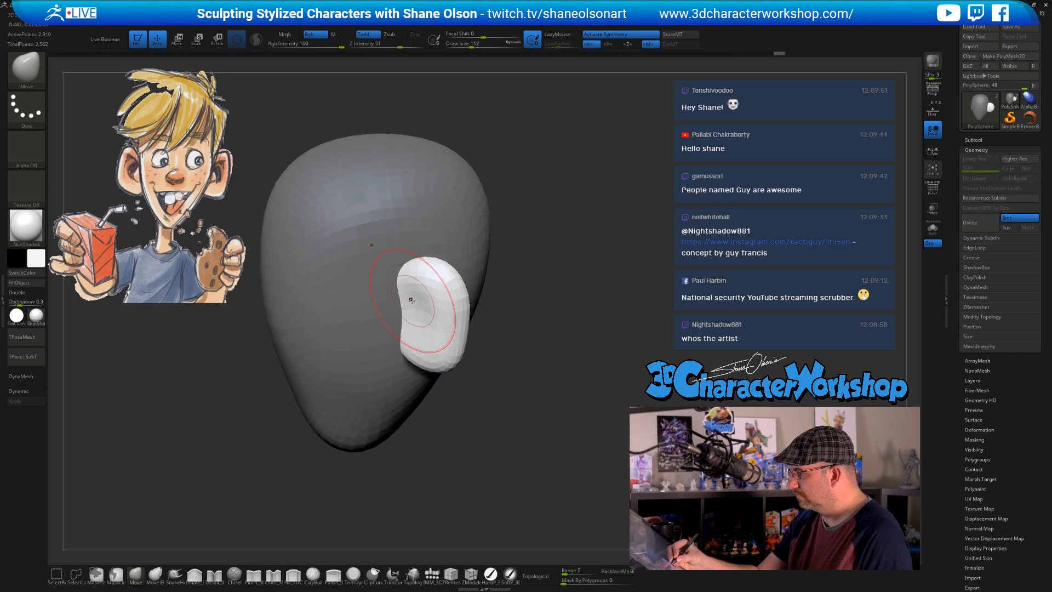
# Bend the ears into a slim curved C shape that tapers toward the lobe
pyautogui.moveTo(422, 315)
pyautogui.mouseDown(button='right')
pyautogui.moveTo(412, 310)
pyautogui.moveTo(445, 345)
pyautogui.mouseUp(button='right')
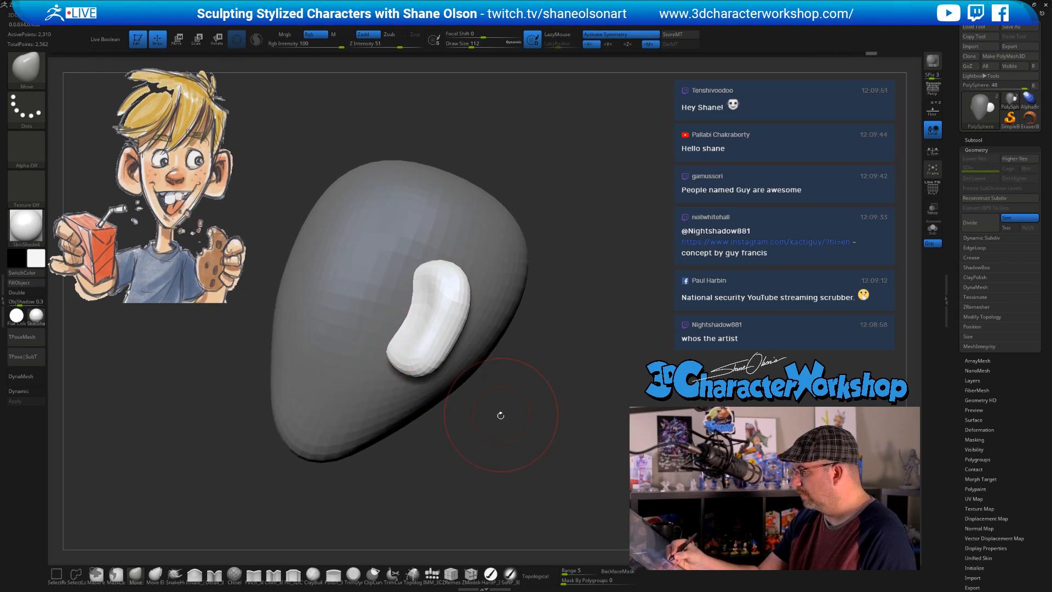
pyautogui.moveTo(434, 334); pyautogui.dragTo(462, 317, button='right')
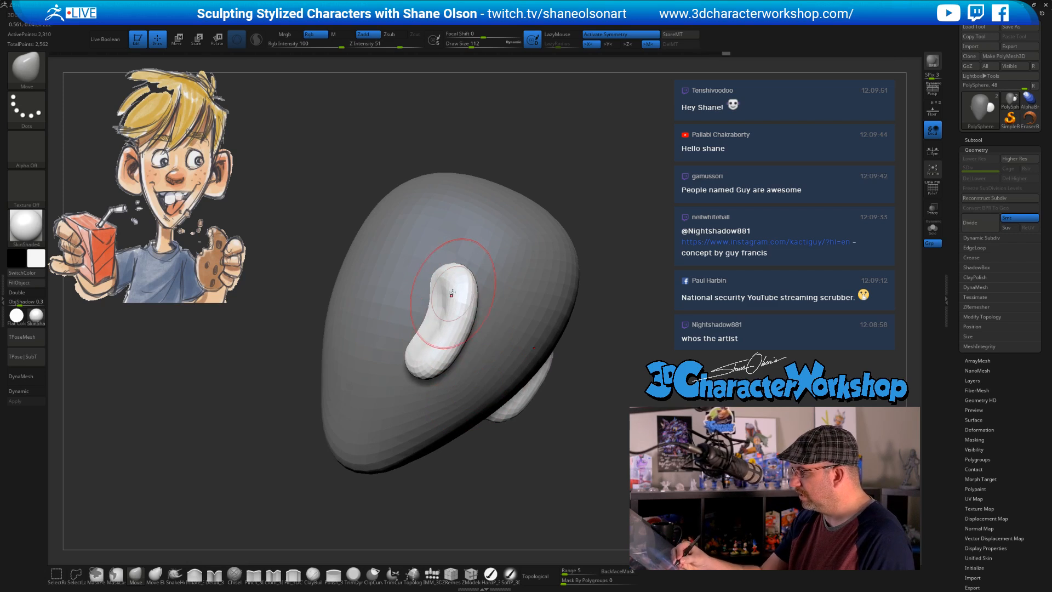
pyautogui.moveTo(504, 419)
pyautogui.mouseDown(button='right')
pyautogui.moveTo(454, 342)
pyautogui.moveTo(515, 427)
pyautogui.moveTo(468, 449)
pyautogui.moveTo(547, 441)
pyautogui.moveTo(560, 455)
pyautogui.moveTo(539, 396)
pyautogui.mouseUp(button='right')
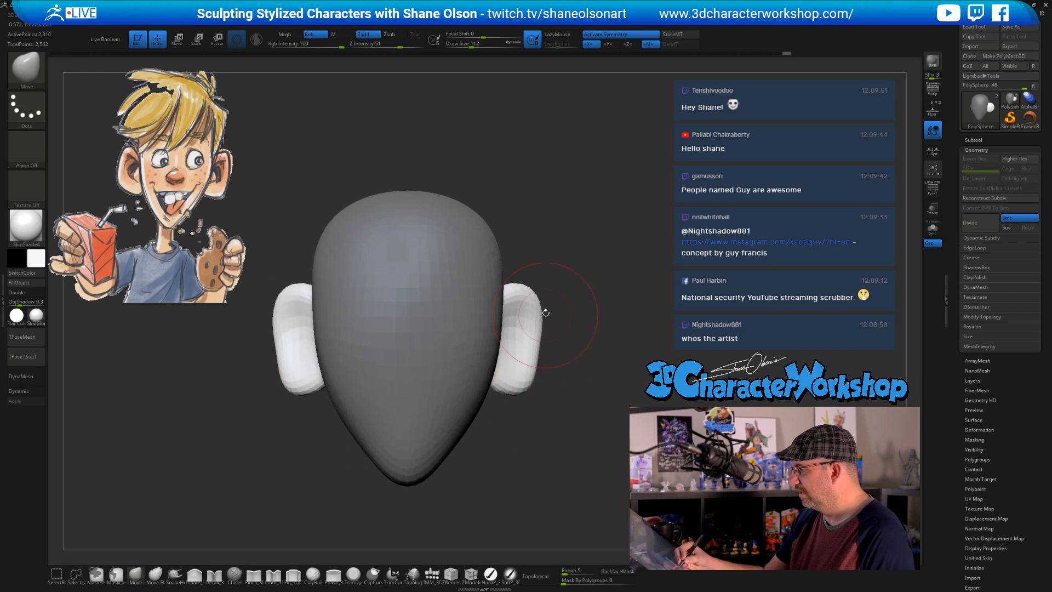
pyautogui.moveTo(544, 310); pyautogui.dragTo(535, 277, button='right')
# Set the draw size to 80 and refine the outer rim of the ears with the Move brush
pyautogui.press('s')
pyautogui.moveTo(565, 285); pyautogui.dragTo(564, 285)
pyautogui.moveTo(568, 288); pyautogui.dragTo(555, 294, button='right')
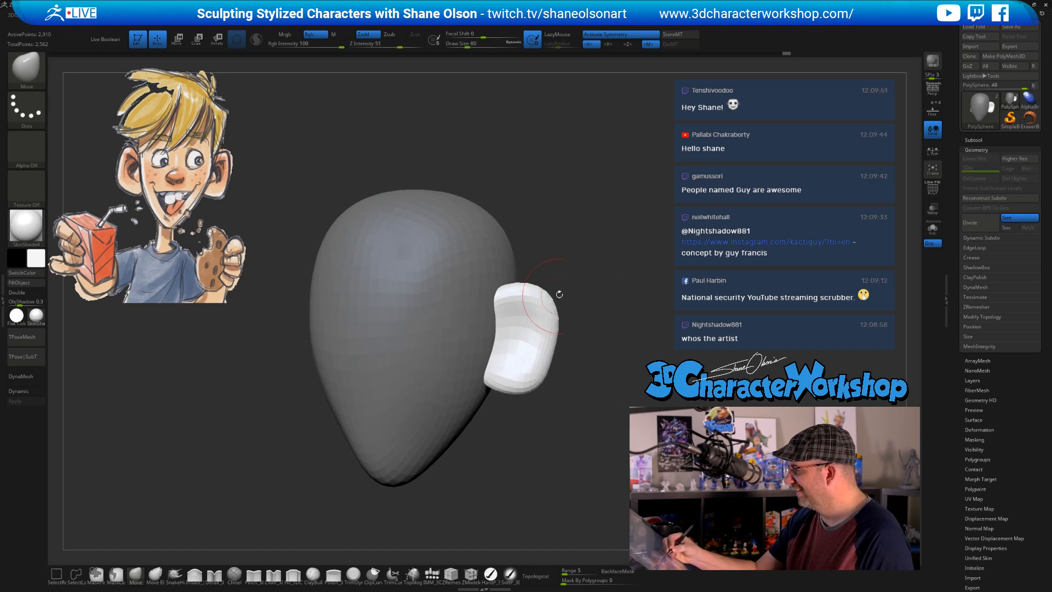
pyautogui.moveTo(544, 302)
pyautogui.mouseDown()
pyautogui.moveTo(502, 298)
pyautogui.moveTo(547, 305)
pyautogui.moveTo(548, 342)
pyautogui.mouseUp()
pyautogui.press('s')
pyautogui.moveTo(620, 341)
pyautogui.keyDown('ctrl'); pyautogui.mouseDown(button='right')
pyautogui.moveTo(586, 346)
pyautogui.moveTo(692, 373)
pyautogui.mouseUp(button='right'); pyautogui.keyUp('ctrl')
pyautogui.moveTo(599, 370)
pyautogui.keyDown('ctrl'); pyautogui.mouseDown(button='right')
pyautogui.moveTo(587, 399)
pyautogui.moveTo(596, 359)
pyautogui.mouseUp(button='right'); pyautogui.keyUp('ctrl')
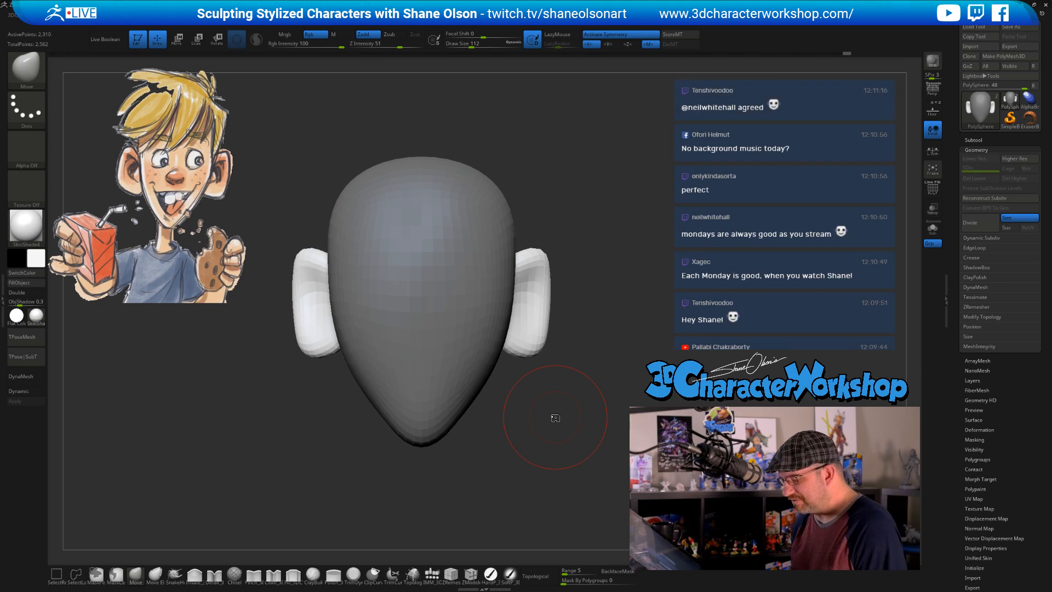
# Enlarge the Move brush through draw sizes 132 and 167 to 223 and adjust the overall shape of the ears
pyautogui.press('s')
pyautogui.moveTo(566, 398); pyautogui.dragTo(569, 399)
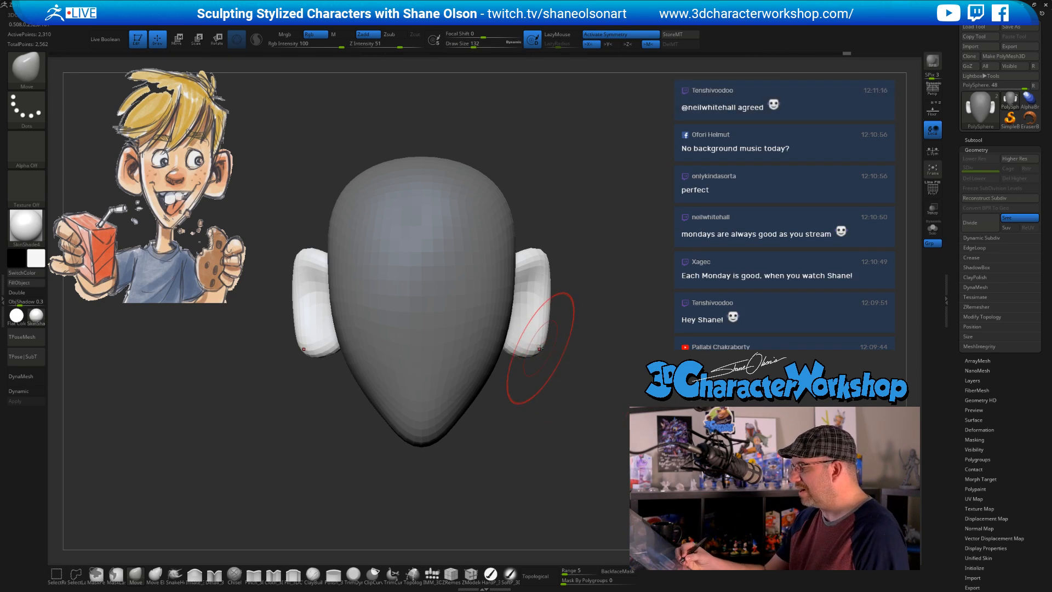
pyautogui.press('s')
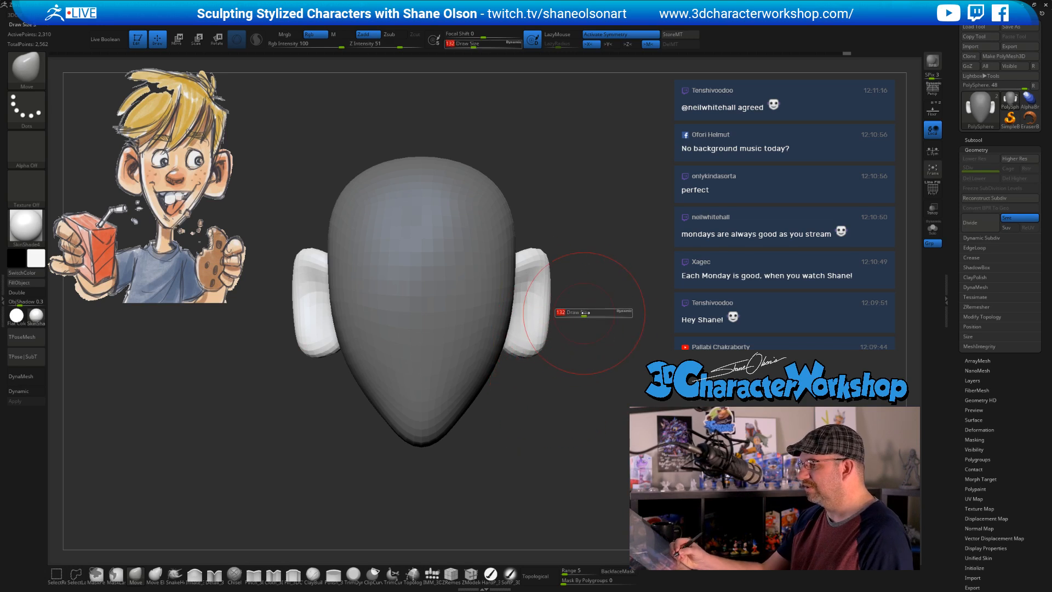
pyautogui.moveTo(562, 315); pyautogui.dragTo(572, 314)
pyautogui.press('s')
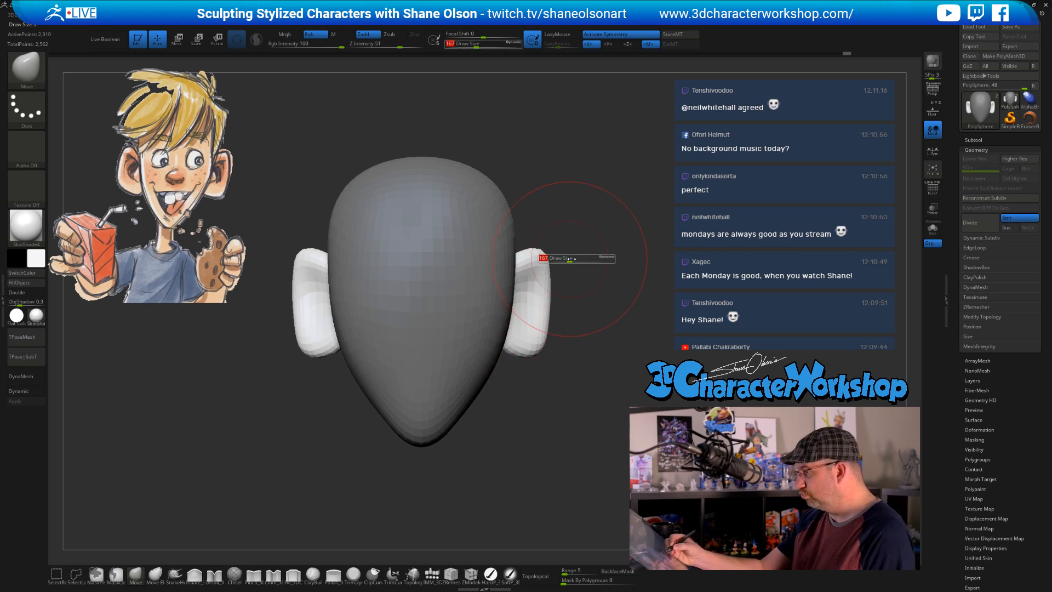
pyautogui.moveTo(548, 261)
pyautogui.mouseDown()
pyautogui.moveTo(569, 261)
pyautogui.moveTo(547, 278)
pyautogui.mouseUp()
pyautogui.moveTo(605, 315); pyautogui.dragTo(566, 338)
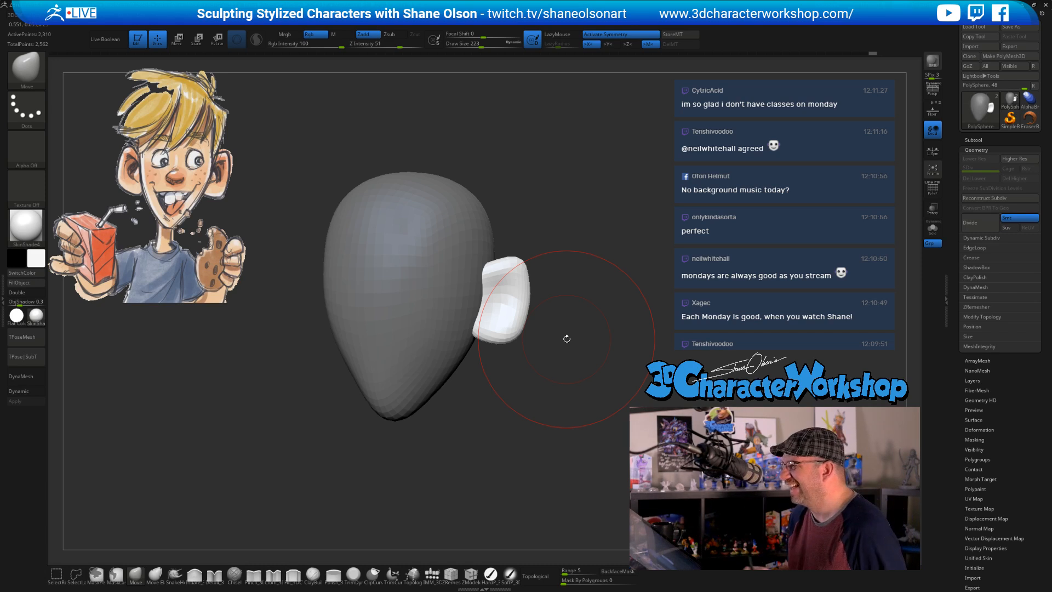
pyautogui.moveTo(566, 338)
pyautogui.mouseDown()
pyautogui.moveTo(573, 296)
pyautogui.moveTo(552, 355)
pyautogui.moveTo(554, 334)
pyautogui.moveTo(510, 384)
pyautogui.moveTo(466, 392)
pyautogui.mouseUp()
pyautogui.keyDown('shift'); pyautogui.moveTo(570, 400); pyautogui.dragTo(542, 416); pyautogui.keyUp('shift')
pyautogui.press('space')
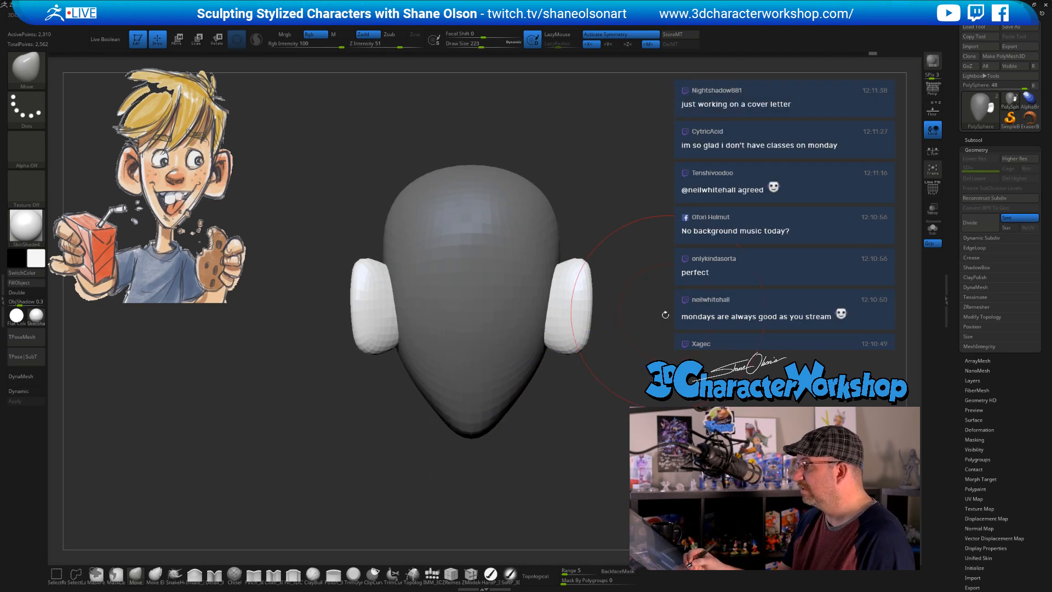
# Unmask the head, then refine the ears' back and inner hollow with the Move brush at draw size 80 and smooth them
pyautogui.moveTo(614, 387)
pyautogui.keyDown('alt'); pyautogui.mouseDown()
pyautogui.moveTo(554, 354)
pyautogui.moveTo(551, 416)
pyautogui.moveTo(576, 419)
pyautogui.moveTo(527, 411)
pyautogui.moveTo(536, 470)
pyautogui.moveTo(535, 451)
pyautogui.mouseUp(); pyautogui.keyUp('alt')
pyautogui.press('s')
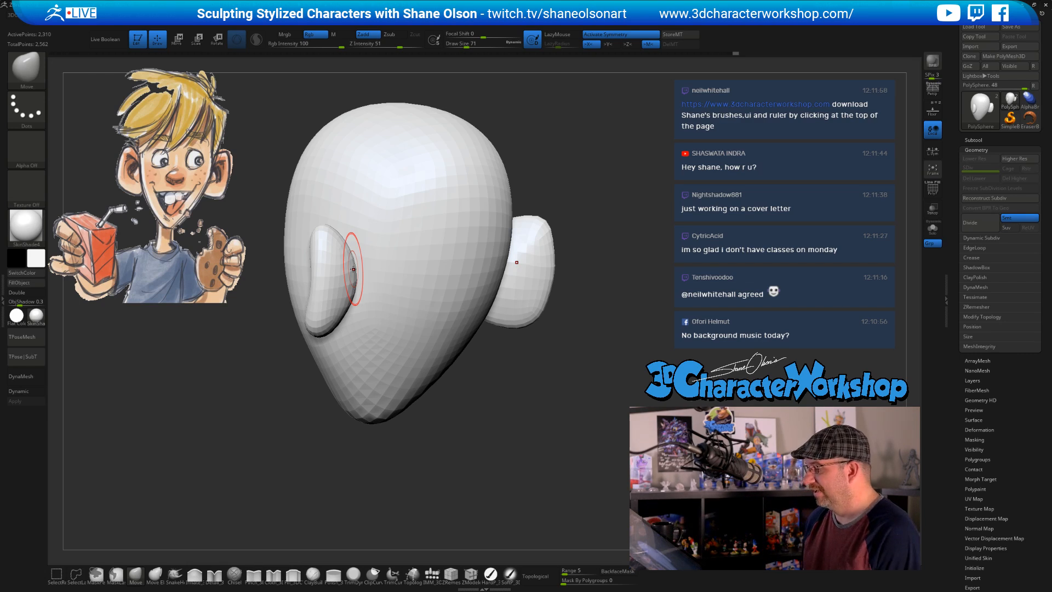
pyautogui.press('s')
pyautogui.moveTo(466, 407); pyautogui.dragTo(452, 397)
pyautogui.moveTo(356, 254); pyautogui.dragTo(466, 362, button='right')
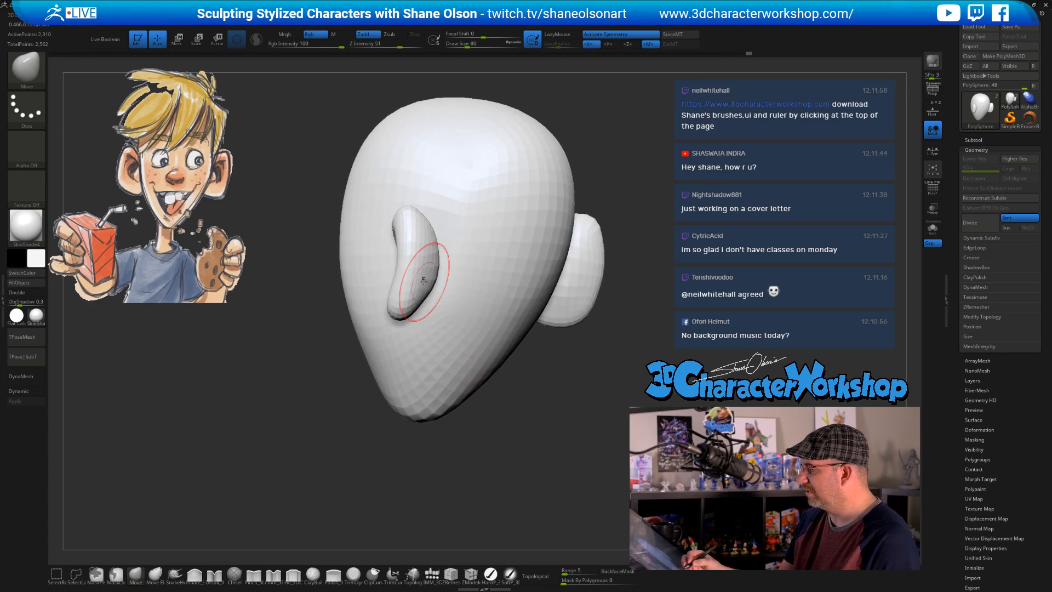
pyautogui.moveTo(428, 286); pyautogui.dragTo(564, 436, button='right')
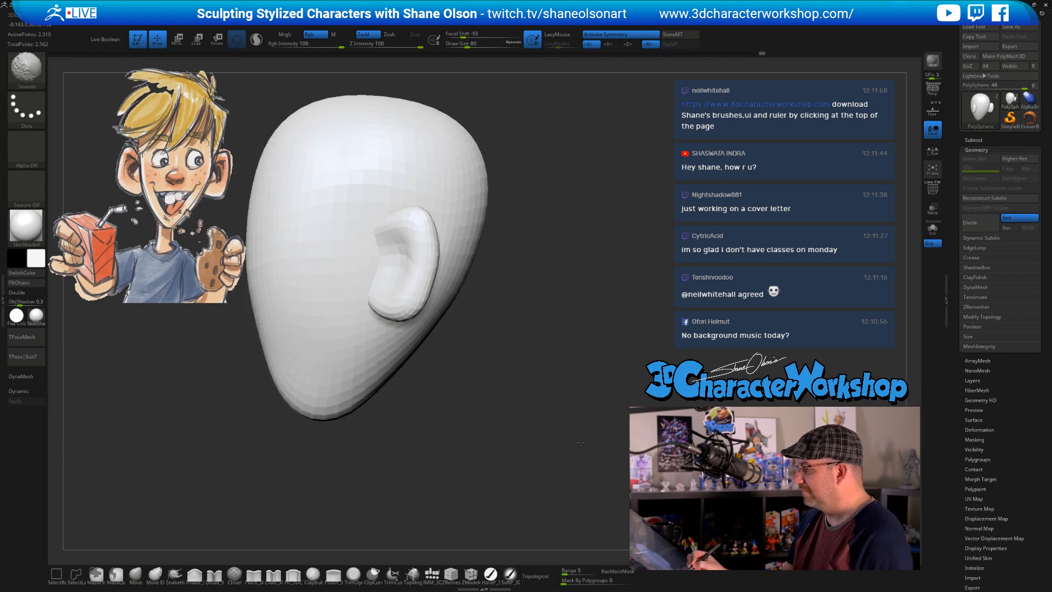
pyautogui.keyDown('alt'); pyautogui.moveTo(527, 388); pyautogui.dragTo(548, 414, button='right'); pyautogui.keyUp('alt')
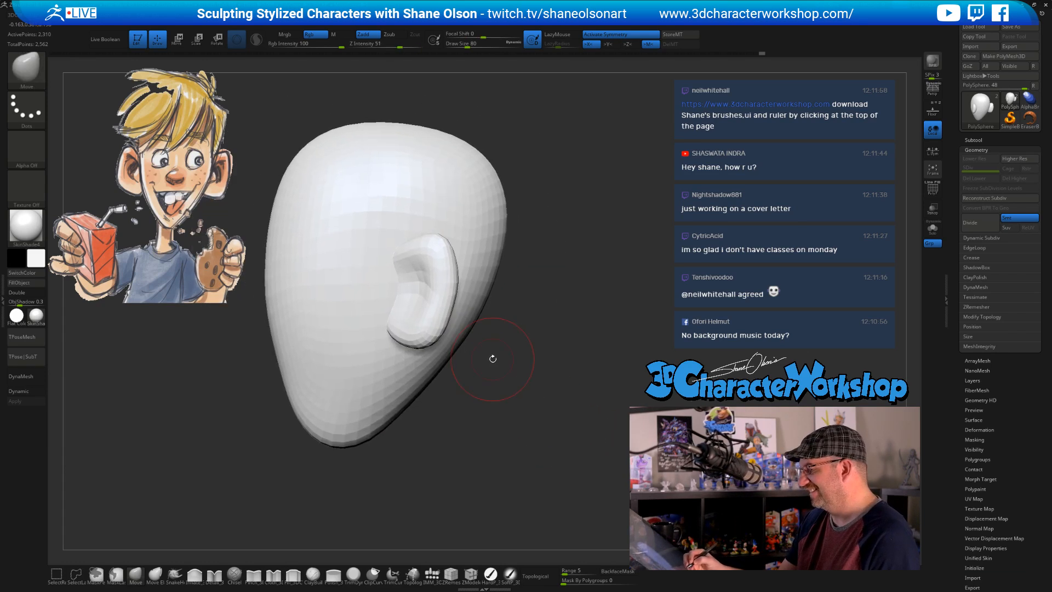
pyautogui.moveTo(492, 359)
pyautogui.mouseDown(button='right')
pyautogui.moveTo(487, 376)
pyautogui.moveTo(494, 367)
pyautogui.mouseUp(button='right')
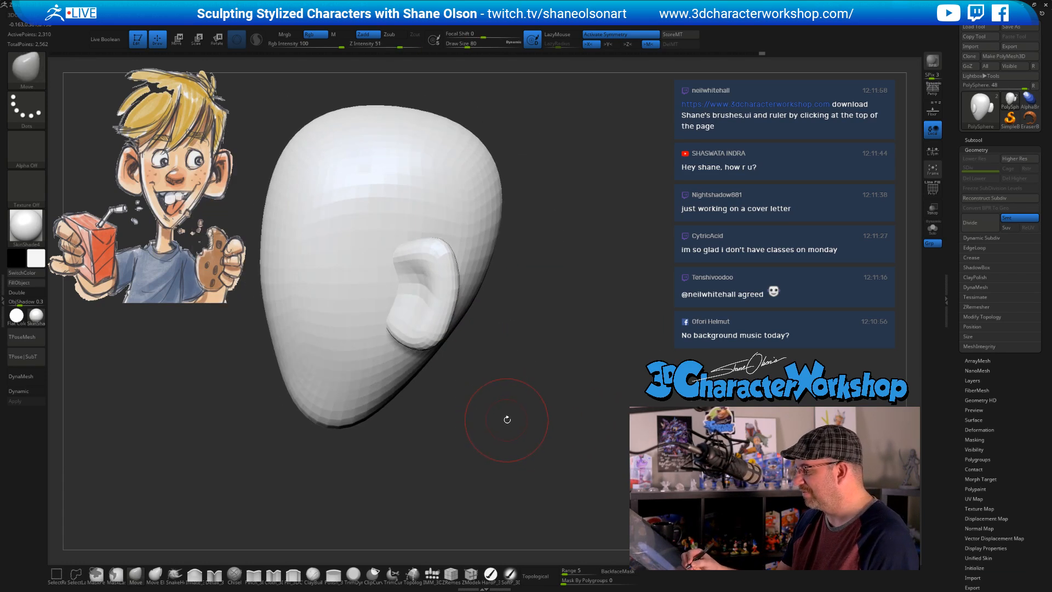
pyautogui.moveTo(513, 416)
pyautogui.mouseDown(button='right')
pyautogui.moveTo(504, 413)
pyautogui.moveTo(530, 418)
pyautogui.moveTo(493, 427)
pyautogui.moveTo(548, 445)
pyautogui.moveTo(460, 409)
pyautogui.moveTo(511, 440)
pyautogui.mouseUp(button='right')
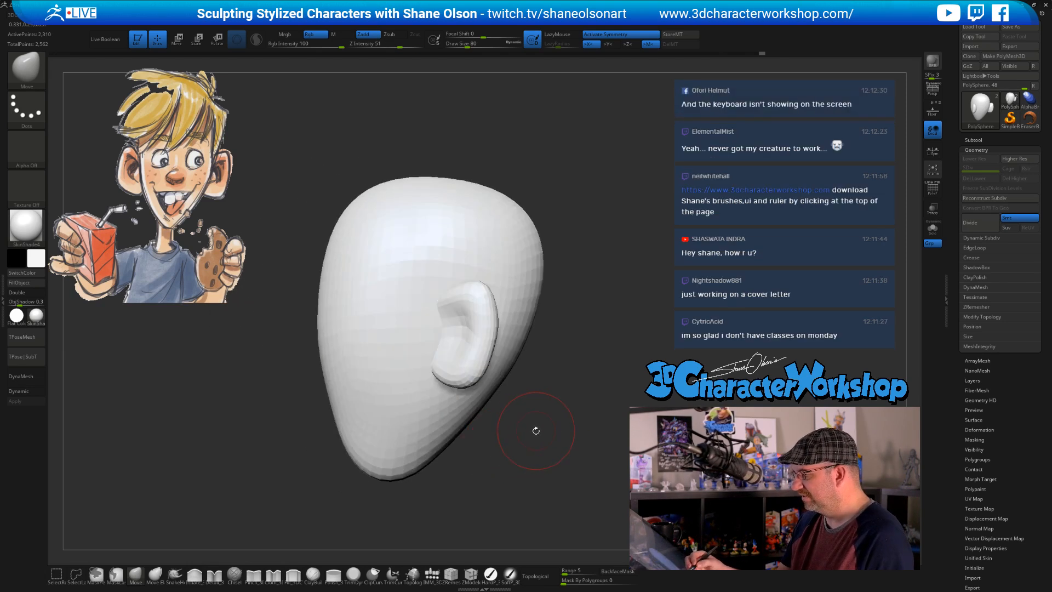
# Mask the head to isolate the ears and reposition the gizmo pivot where the ear meets the head
pyautogui.press('w')
pyautogui.moveTo(456, 297); pyautogui.dragTo(450, 295)
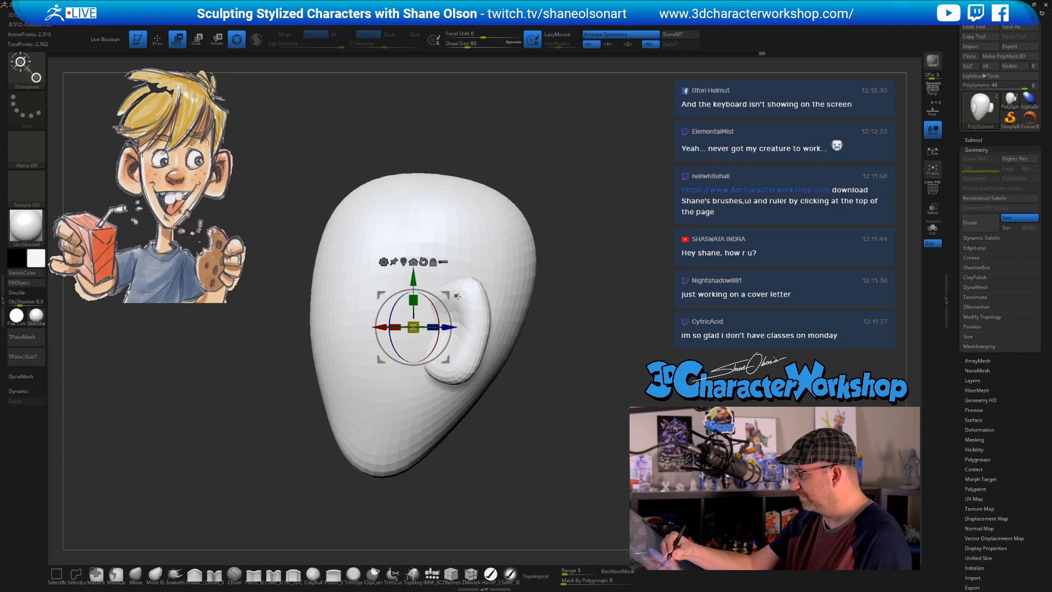
pyautogui.hotkey('ctrl', 'z')
pyautogui.keyDown('ctrl'); pyautogui.click(486, 327); pyautogui.keyUp('ctrl')
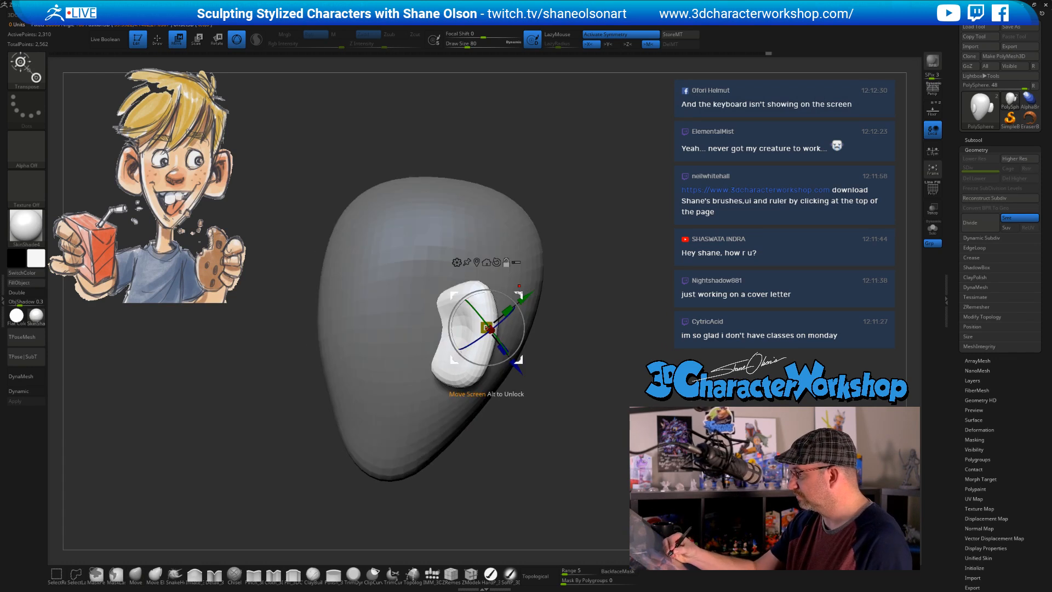
pyautogui.moveTo(519, 294); pyautogui.dragTo(510, 288)
pyautogui.moveTo(569, 330); pyautogui.dragTo(547, 380)
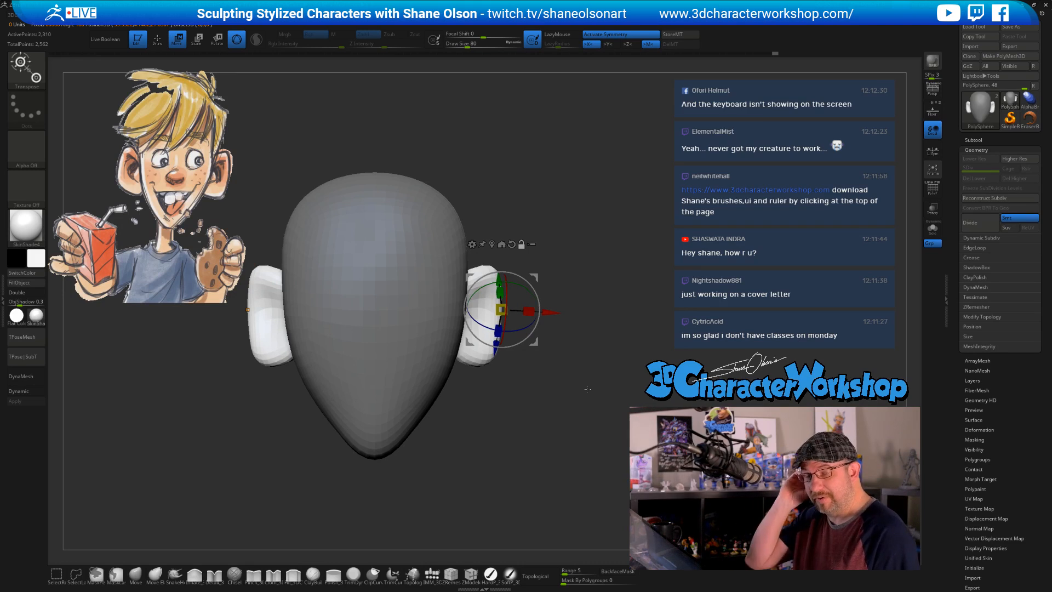
pyautogui.keyDown('alt'); pyautogui.moveTo(534, 277); pyautogui.dragTo(495, 284); pyautogui.keyUp('alt')
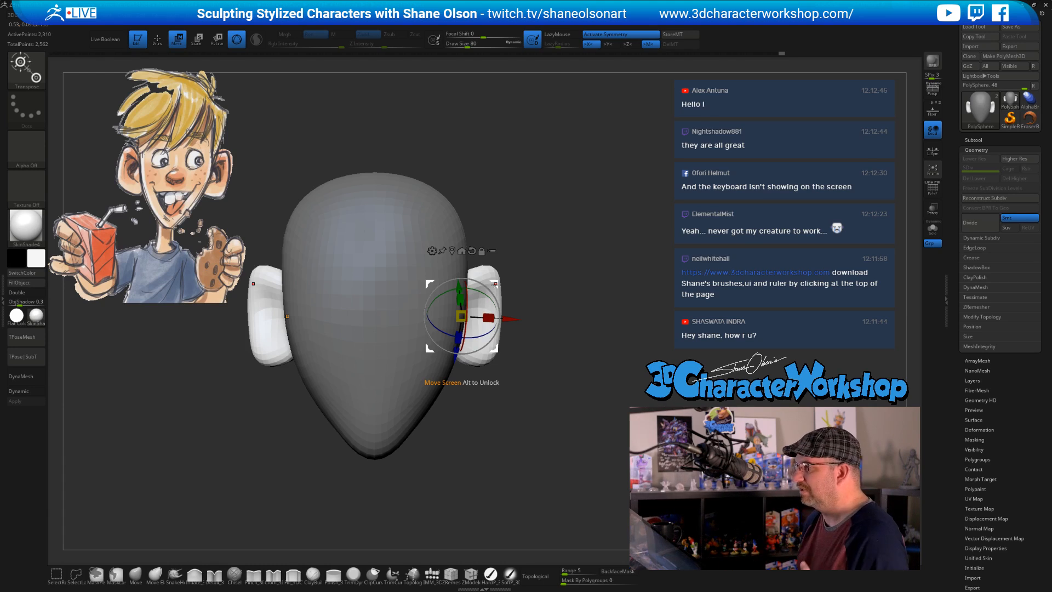
# Clear the mask, set the draw size to 234, and adjust the front contour of the face and forehead with the Move brush
pyautogui.press('q')
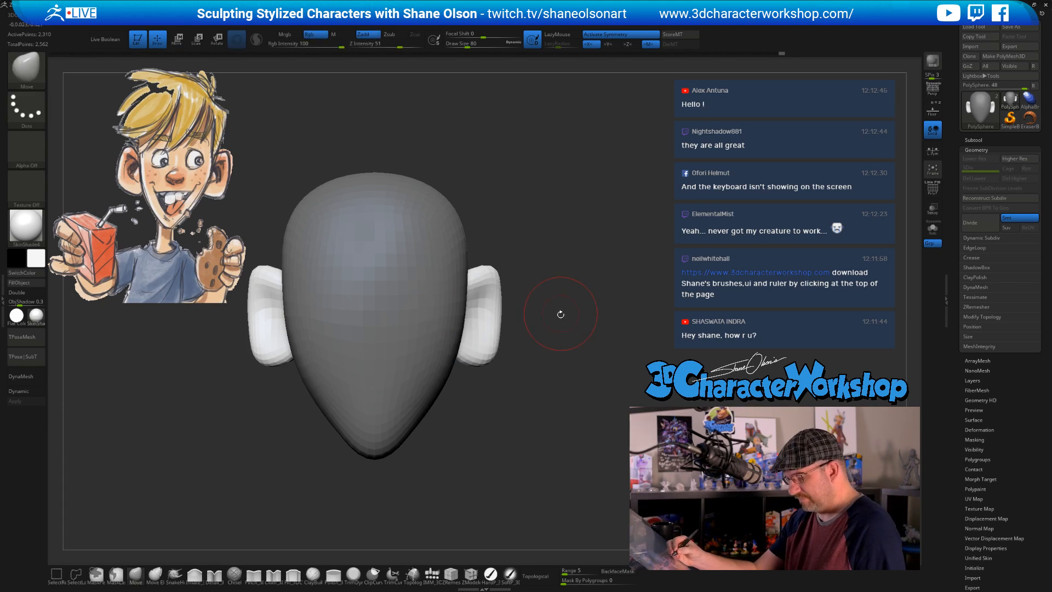
pyautogui.keyDown('alt'); pyautogui.moveTo(560, 315); pyautogui.dragTo(535, 354); pyautogui.keyUp('alt')
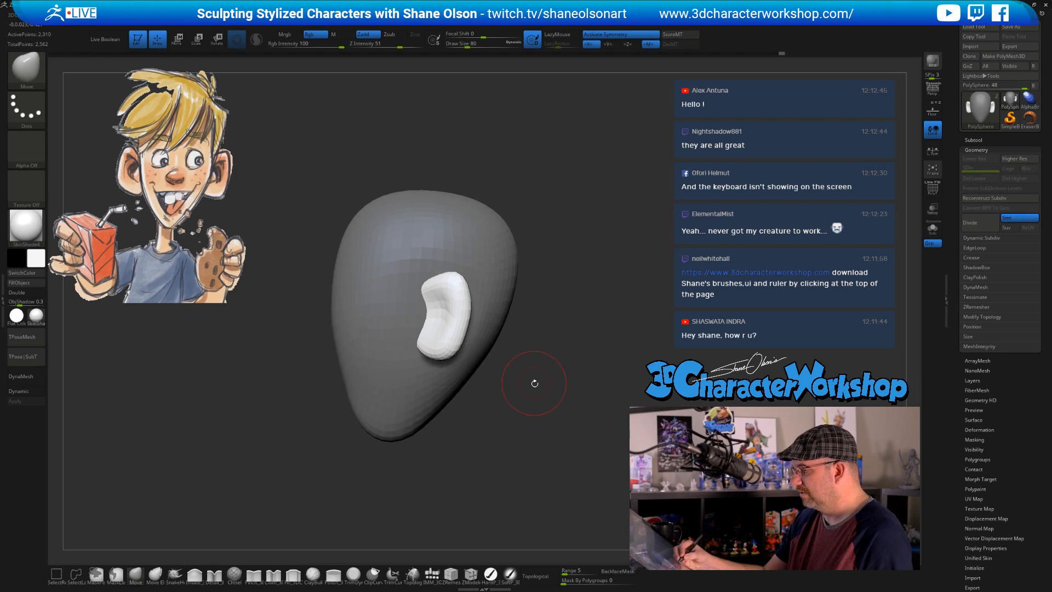
pyautogui.moveTo(535, 393)
pyautogui.keyDown('ctrl'); pyautogui.mouseDown()
pyautogui.moveTo(492, 400)
pyautogui.moveTo(510, 403)
pyautogui.mouseUp(); pyautogui.keyUp('ctrl')
pyautogui.press('s')
pyautogui.moveTo(335, 315); pyautogui.dragTo(341, 314)
pyautogui.moveTo(345, 239); pyautogui.dragTo(349, 237)
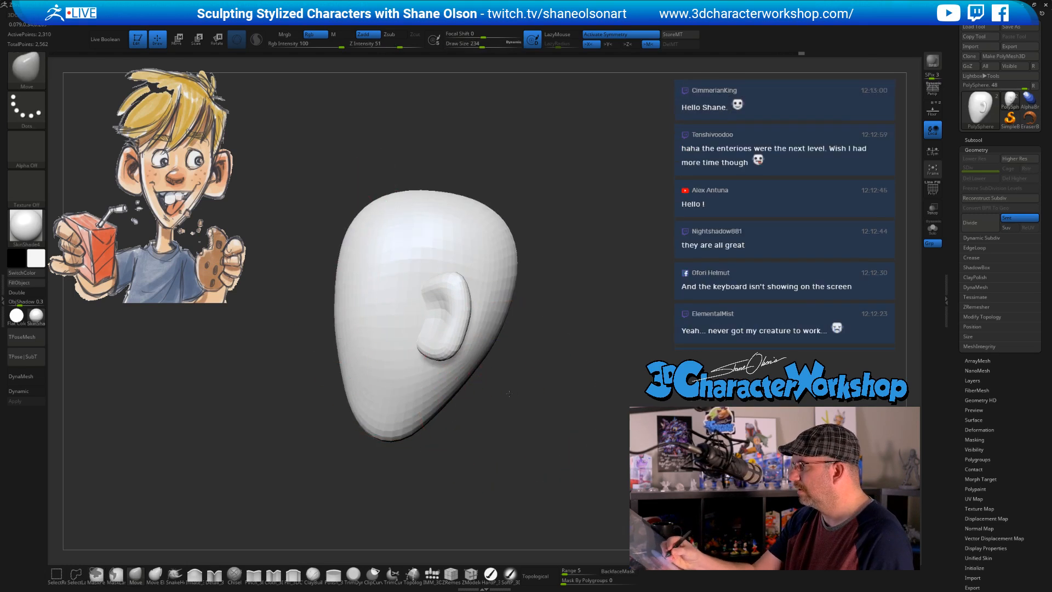
# Mask the head, shift the ears slightly down along the Y axis with the gizmo, and clear the mask
pyautogui.moveTo(509, 393); pyautogui.dragTo(536, 399)
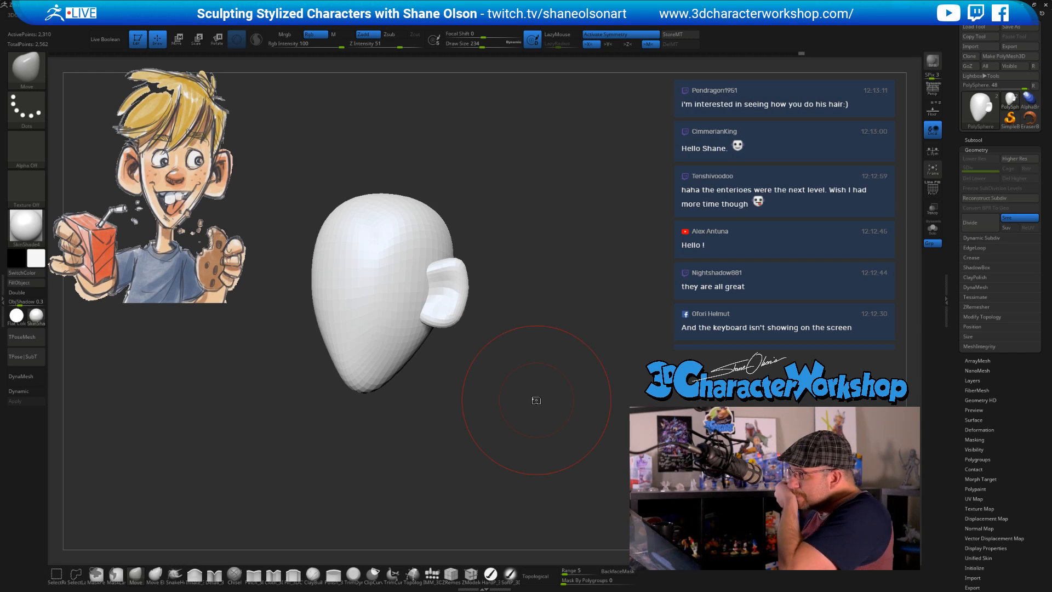
pyautogui.moveTo(549, 355); pyautogui.dragTo(545, 360)
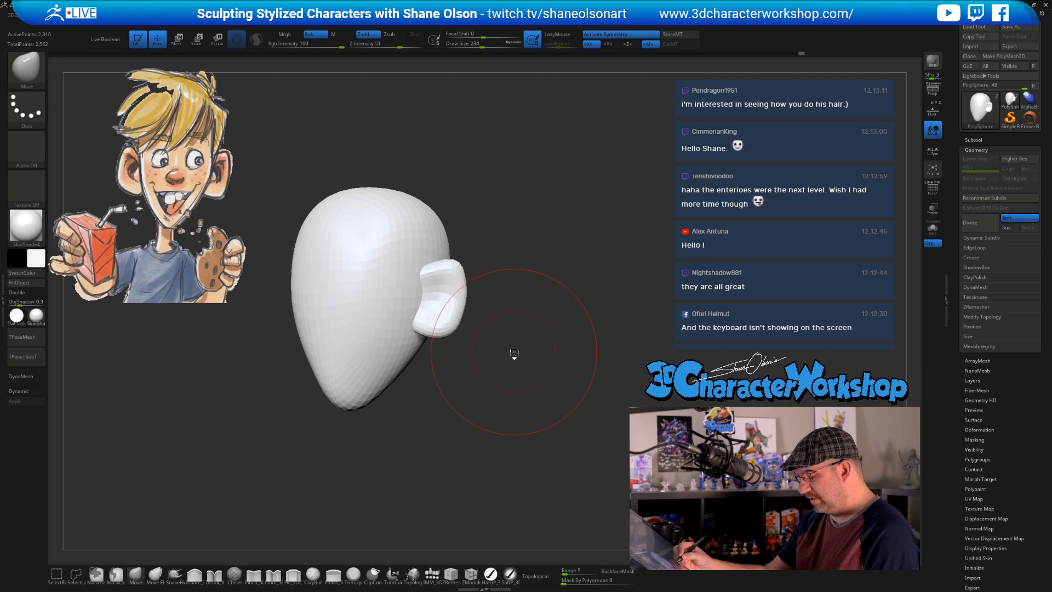
pyautogui.press('w')
pyautogui.keyDown('alt'); pyautogui.moveTo(442, 299); pyautogui.dragTo(524, 234); pyautogui.keyUp('alt')
pyautogui.keyDown('ctrl'); pyautogui.click(447, 302); pyautogui.keyUp('ctrl')
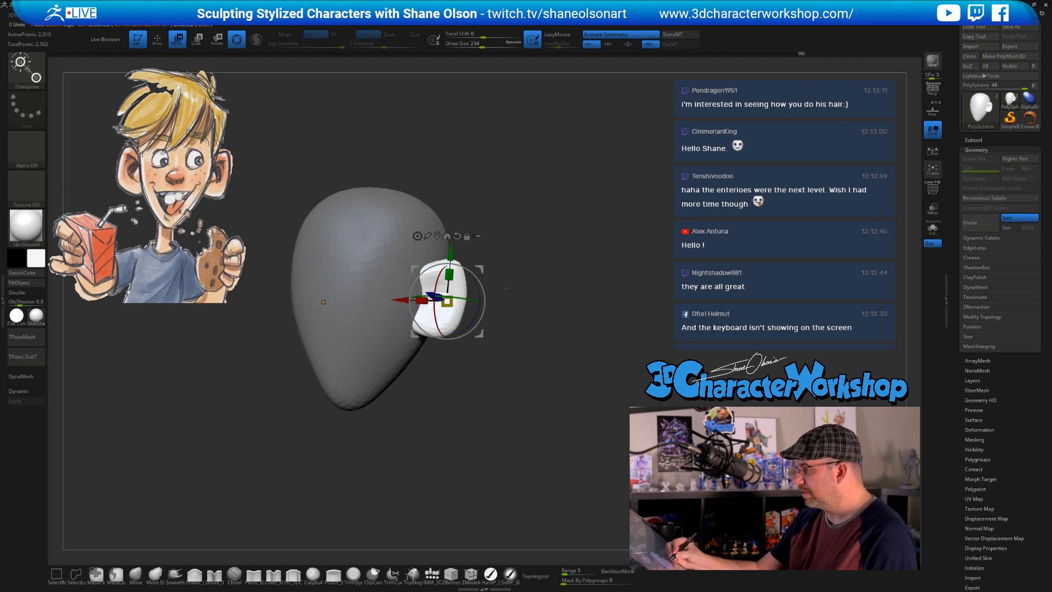
pyautogui.moveTo(454, 256); pyautogui.dragTo(450, 260)
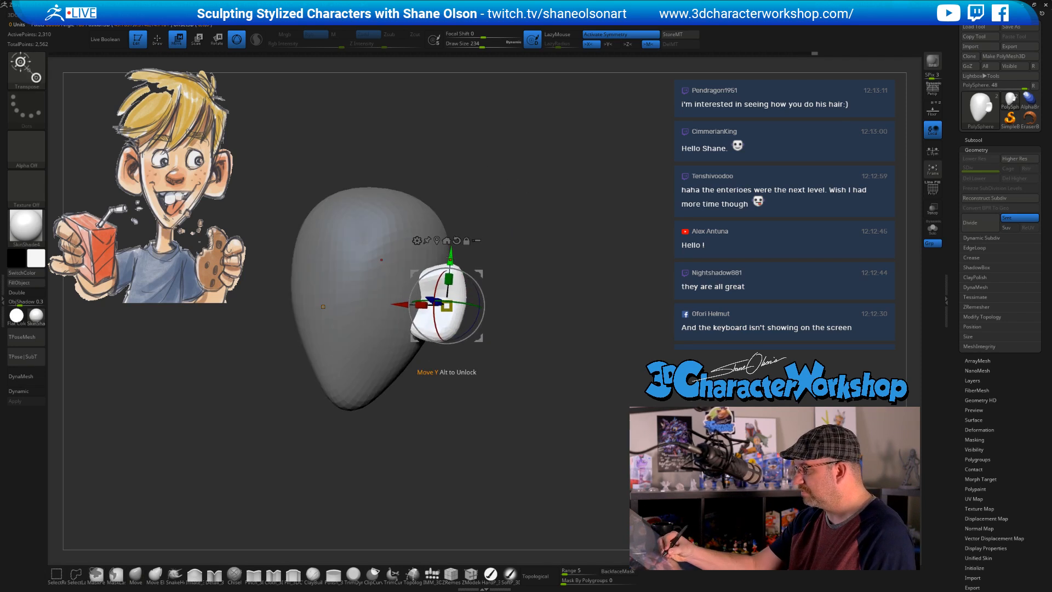
pyautogui.moveTo(515, 356)
pyautogui.keyDown('ctrl'); pyautogui.mouseDown()
pyautogui.moveTo(537, 371)
pyautogui.moveTo(466, 342)
pyautogui.mouseUp(); pyautogui.keyUp('ctrl')
pyautogui.press('q')
pyautogui.moveTo(546, 409); pyautogui.dragTo(482, 416)
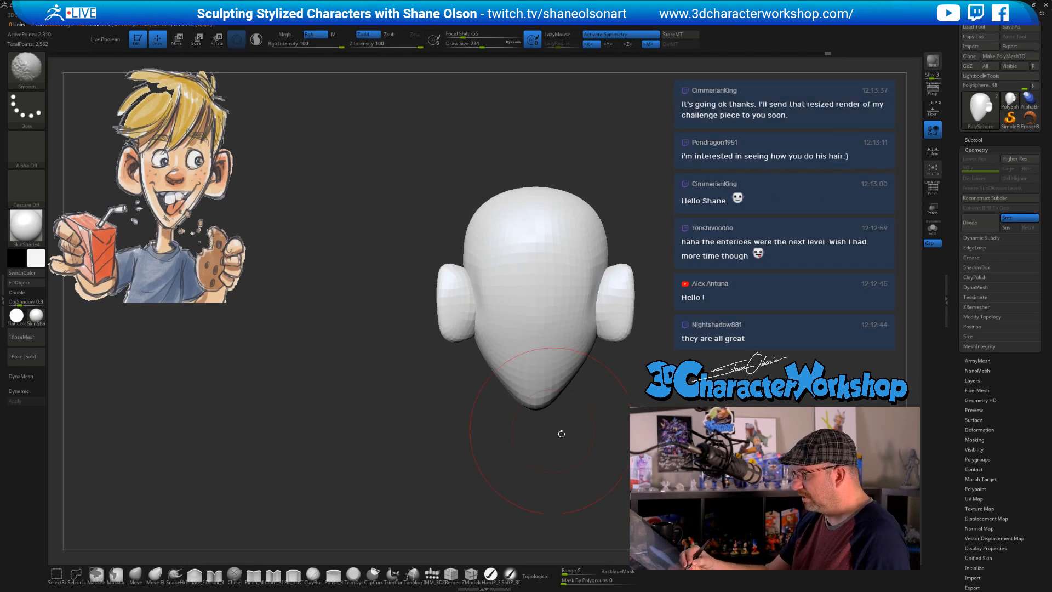
# Set the draw size to 140 and draw an Appendage insert mesh out from the lower back of the head
pyautogui.moveTo(575, 431)
pyautogui.keyDown('alt'); pyautogui.mouseDown()
pyautogui.moveTo(528, 392)
pyautogui.moveTo(549, 419)
pyautogui.moveTo(504, 431)
pyautogui.mouseUp(); pyautogui.keyUp('alt')
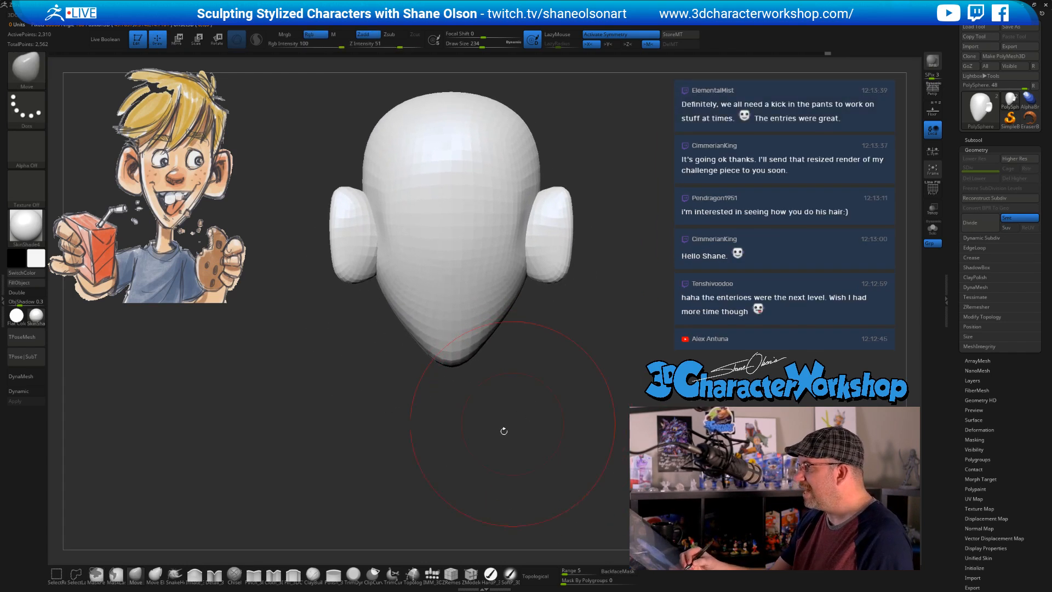
pyautogui.press('s')
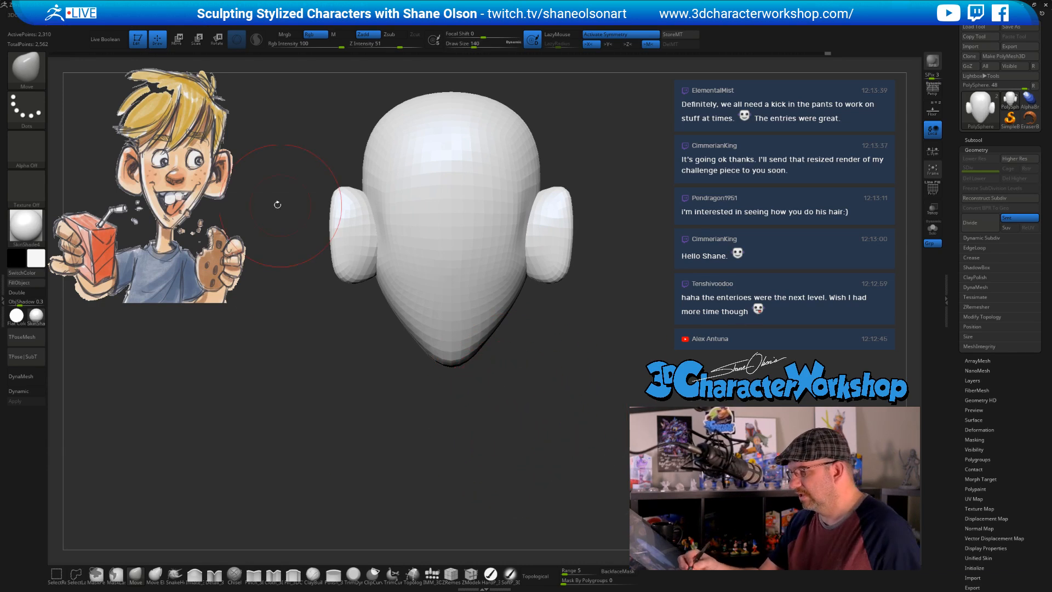
pyautogui.click(431, 576)
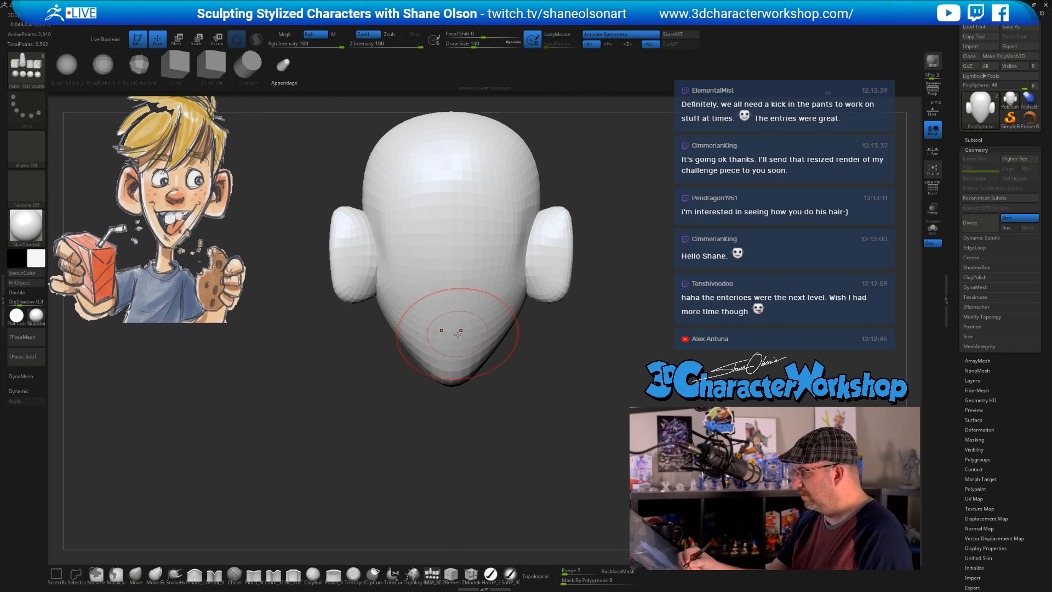
pyautogui.moveTo(450, 355); pyautogui.dragTo(530, 420)
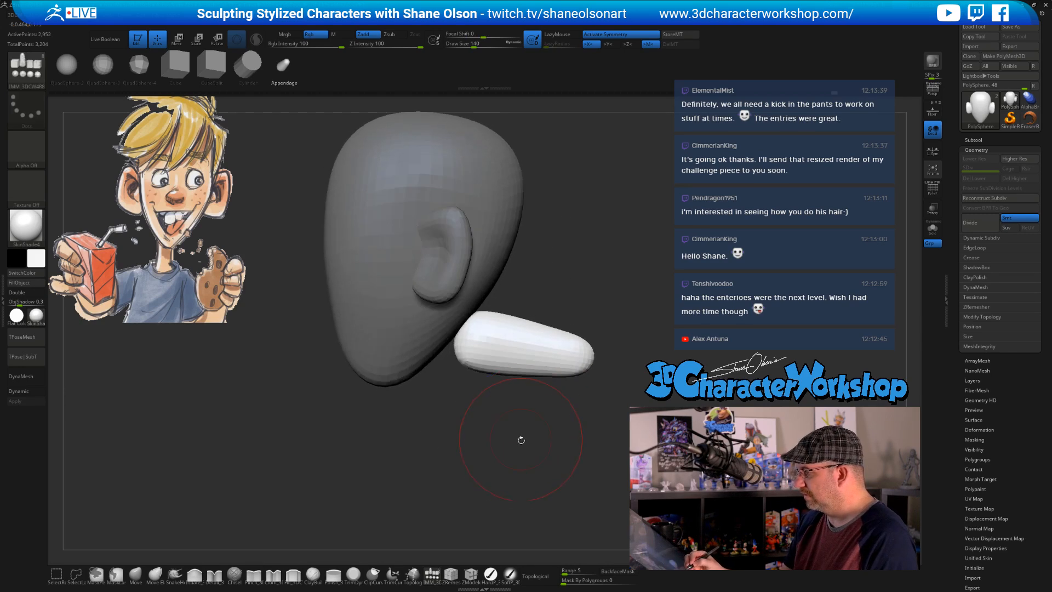
# Use the gizmo to slim the inserted appendage and stand it upright beneath the skull as the neck
pyautogui.press('w')
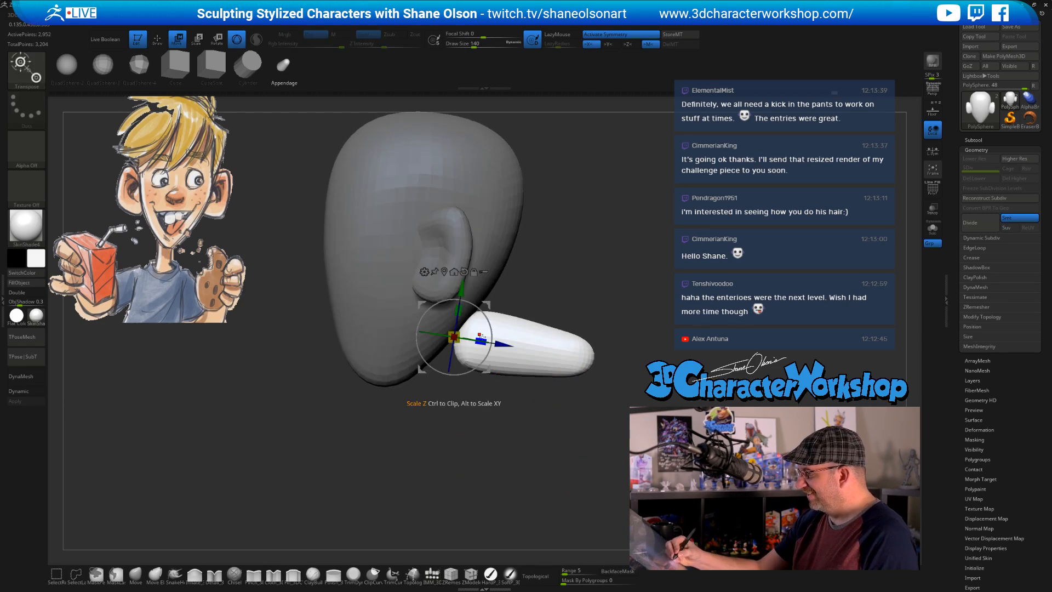
pyautogui.moveTo(480, 341); pyautogui.dragTo(431, 352)
pyautogui.moveTo(482, 312); pyautogui.dragTo(496, 364)
pyautogui.moveTo(488, 315); pyautogui.dragTo(503, 397)
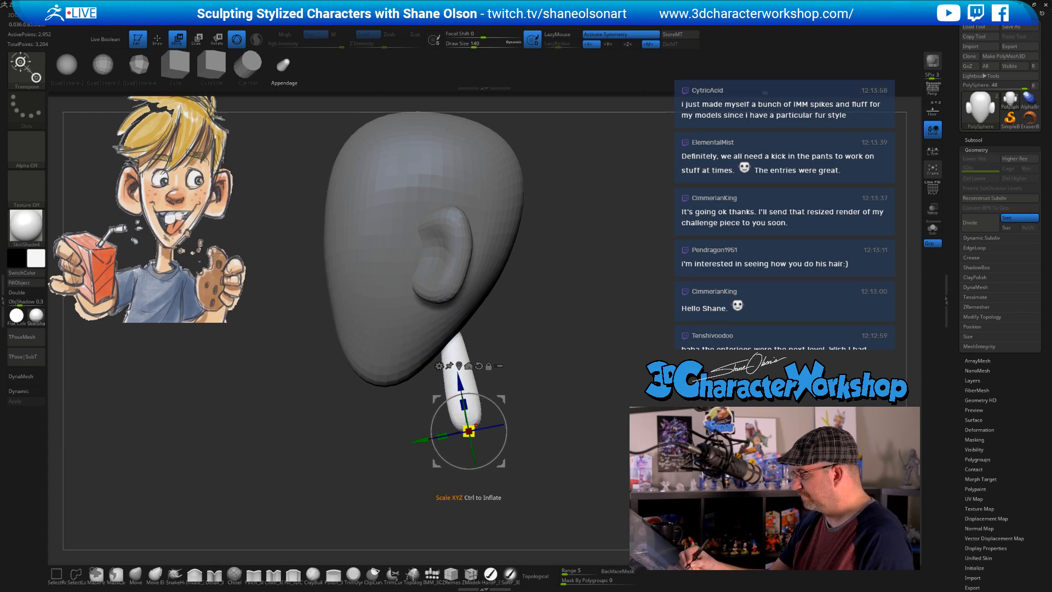
pyautogui.keyDown('ctrl'); pyautogui.moveTo(475, 425); pyautogui.dragTo(496, 402, button='right'); pyautogui.keyUp('ctrl')
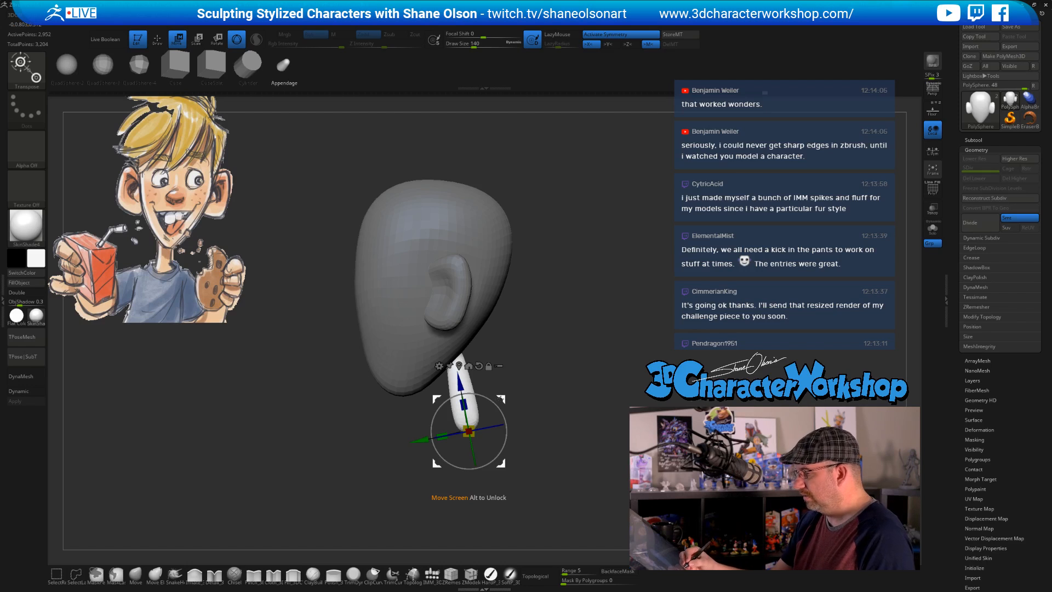
pyautogui.moveTo(500, 399)
pyautogui.mouseDown()
pyautogui.moveTo(493, 408)
pyautogui.moveTo(519, 400)
pyautogui.mouseUp()
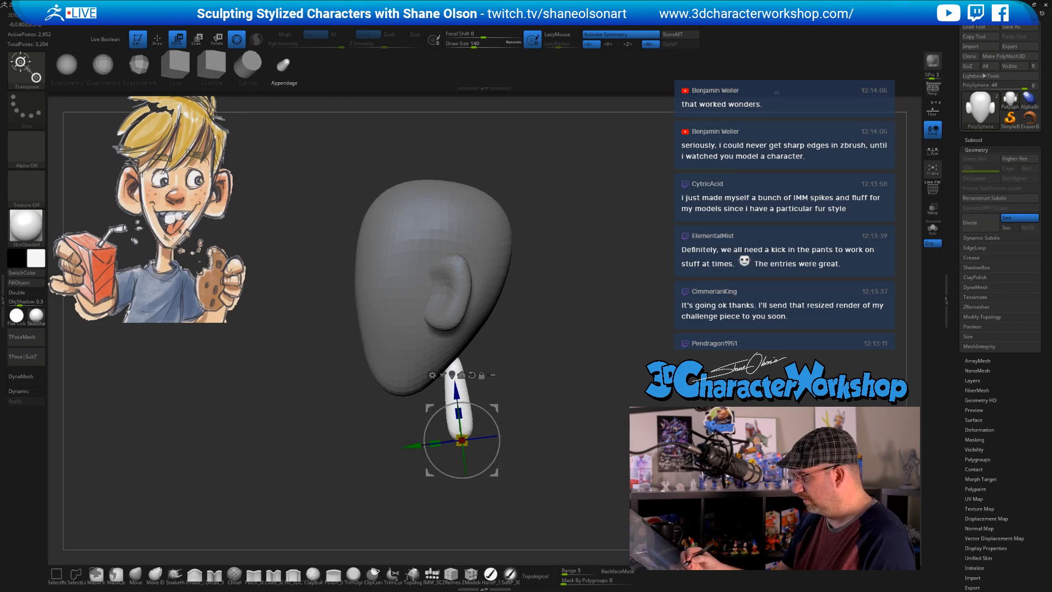
# Thicken the upper part of the neck with the Inflate brush at draw size 154
pyautogui.click(194, 573)
pyautogui.keyDown('ctrl'); pyautogui.moveTo(545, 327); pyautogui.dragTo(548, 338, button='right'); pyautogui.keyUp('ctrl')
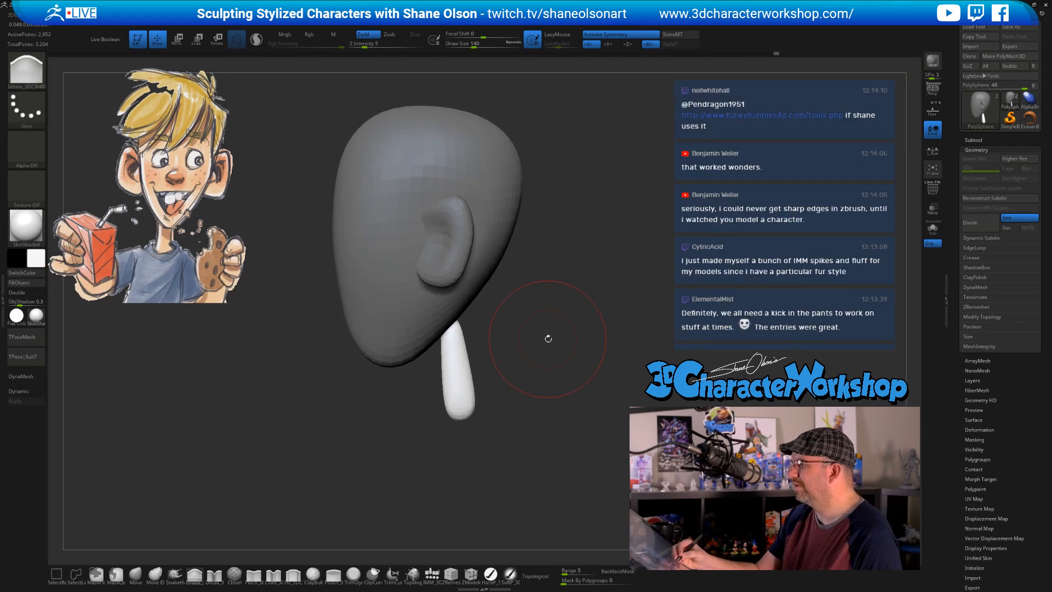
pyautogui.moveTo(553, 339); pyautogui.dragTo(556, 338)
pyautogui.keyDown('alt'); pyautogui.moveTo(555, 335); pyautogui.dragTo(545, 350, button='right'); pyautogui.keyUp('alt')
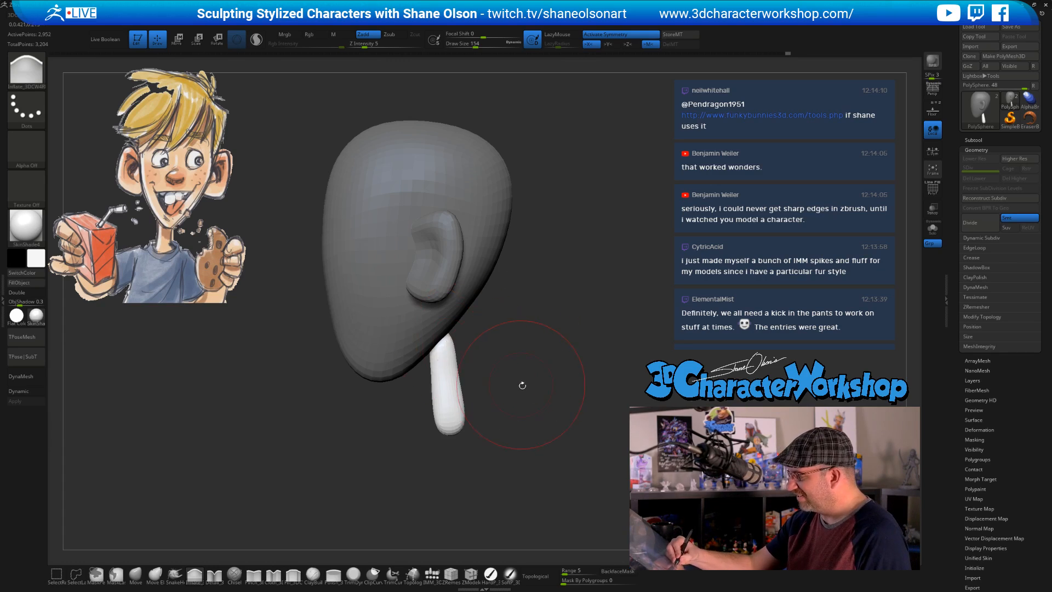
pyautogui.moveTo(522, 385); pyautogui.dragTo(484, 385, button='right')
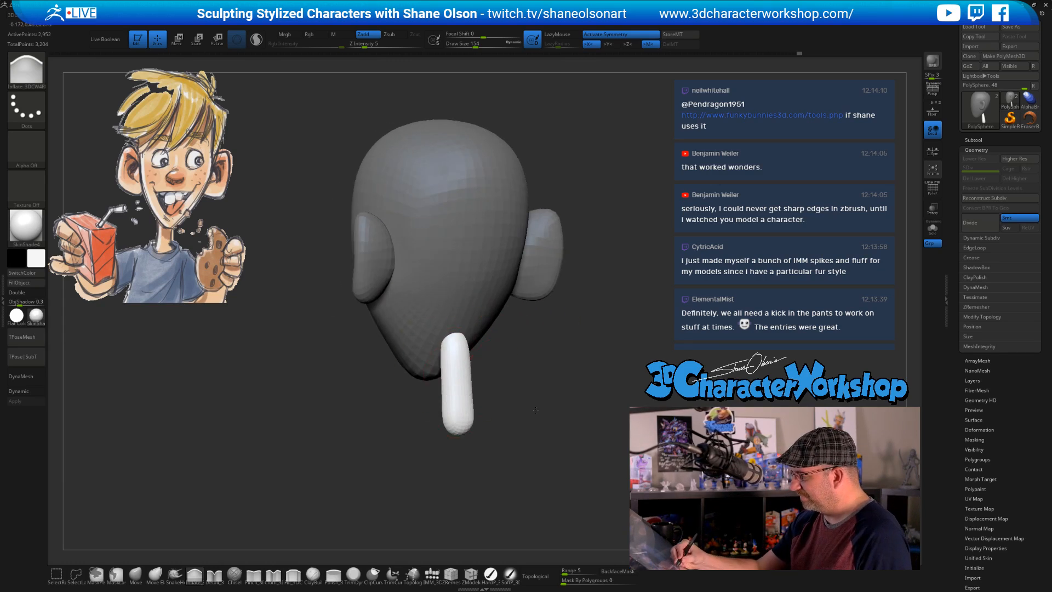
pyautogui.moveTo(535, 409); pyautogui.dragTo(549, 403, button='right')
# Lengthen the neck and broaden its base with the Move brush at draw sizes 172 and 112
pyautogui.click(135, 574)
pyautogui.press('s')
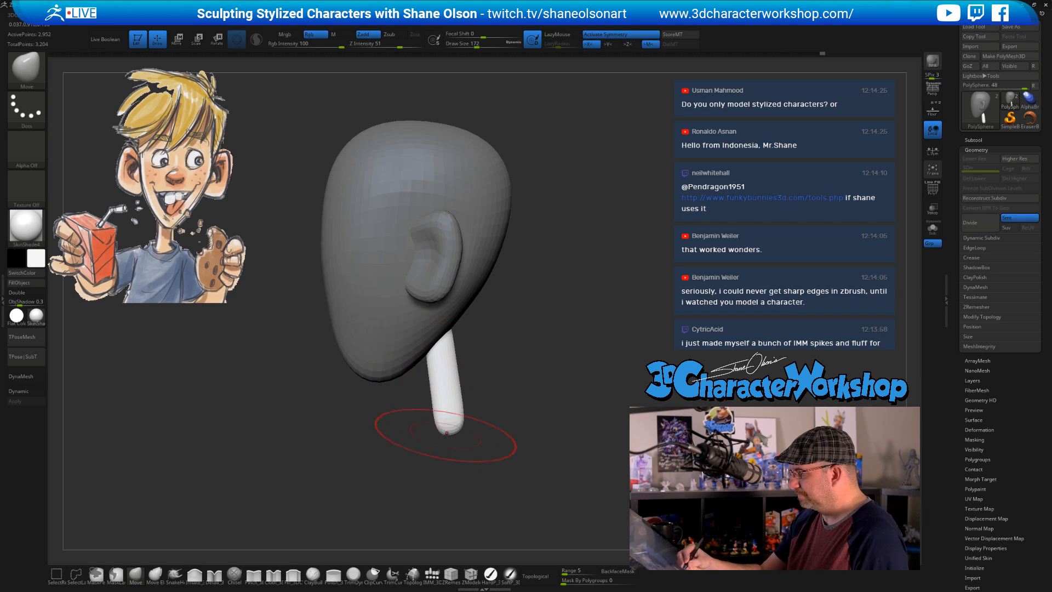
pyautogui.moveTo(446, 433); pyautogui.dragTo(458, 440)
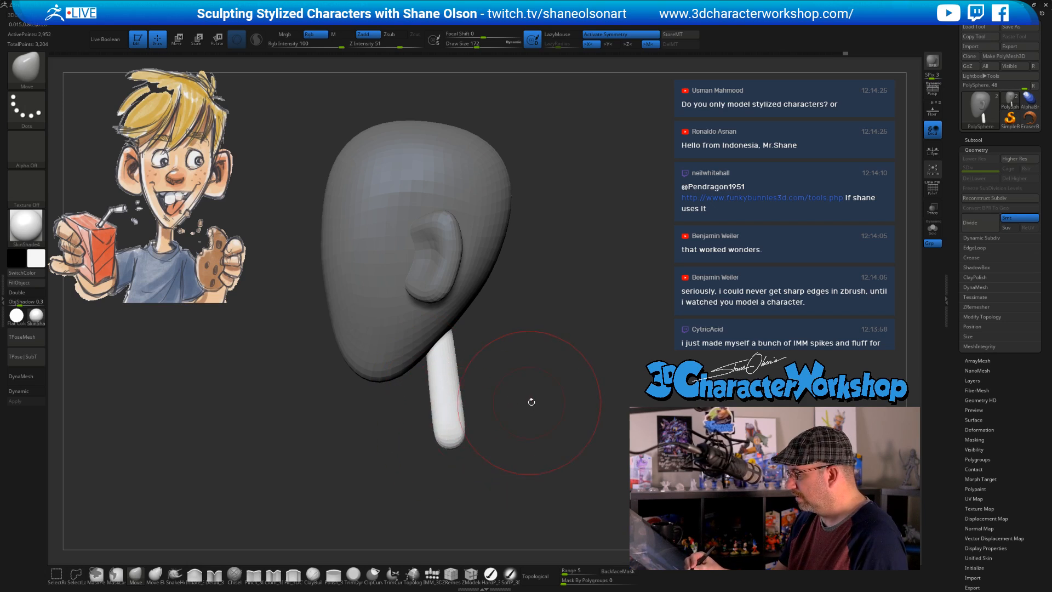
pyautogui.moveTo(531, 401)
pyautogui.mouseDown()
pyautogui.moveTo(496, 414)
pyautogui.moveTo(504, 442)
pyautogui.moveTo(480, 440)
pyautogui.mouseUp()
pyautogui.press('s')
pyautogui.moveTo(508, 417)
pyautogui.mouseDown()
pyautogui.moveTo(526, 409)
pyautogui.moveTo(495, 437)
pyautogui.moveTo(525, 433)
pyautogui.moveTo(457, 453)
pyautogui.mouseUp()
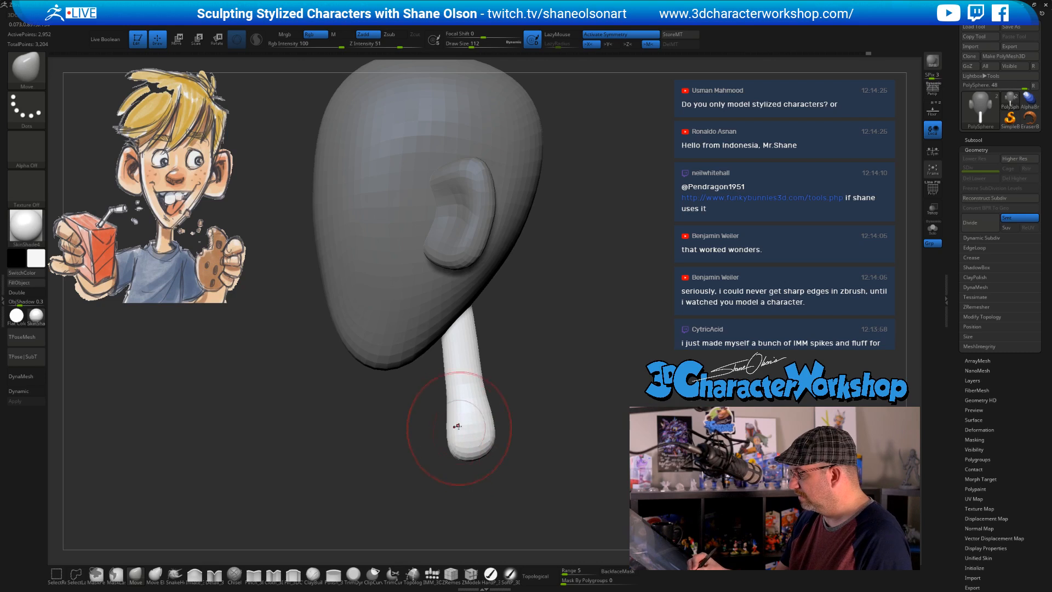
pyautogui.moveTo(514, 403)
pyautogui.mouseDown()
pyautogui.moveTo(540, 395)
pyautogui.moveTo(514, 376)
pyautogui.mouseUp()
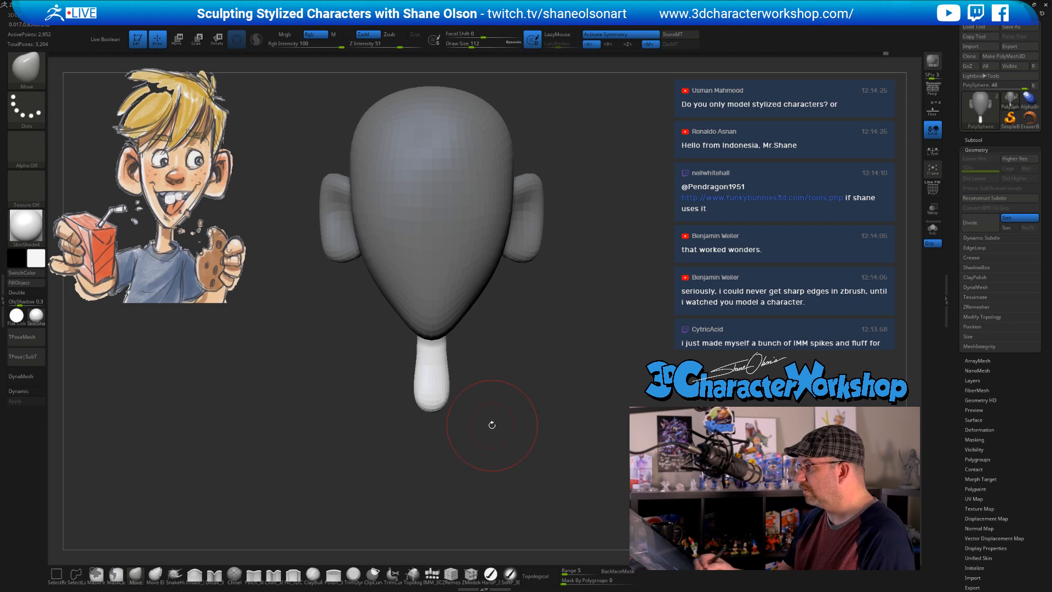
# Switch from the Move brush to the insert-mesh brush and choose the QuadSphere-2 mesh
pyautogui.keyDown('alt'); pyautogui.moveTo(491, 423); pyautogui.dragTo(486, 438); pyautogui.keyUp('alt')
pyautogui.keyDown('alt'); pyautogui.moveTo(508, 384); pyautogui.dragTo(493, 412); pyautogui.keyUp('alt')
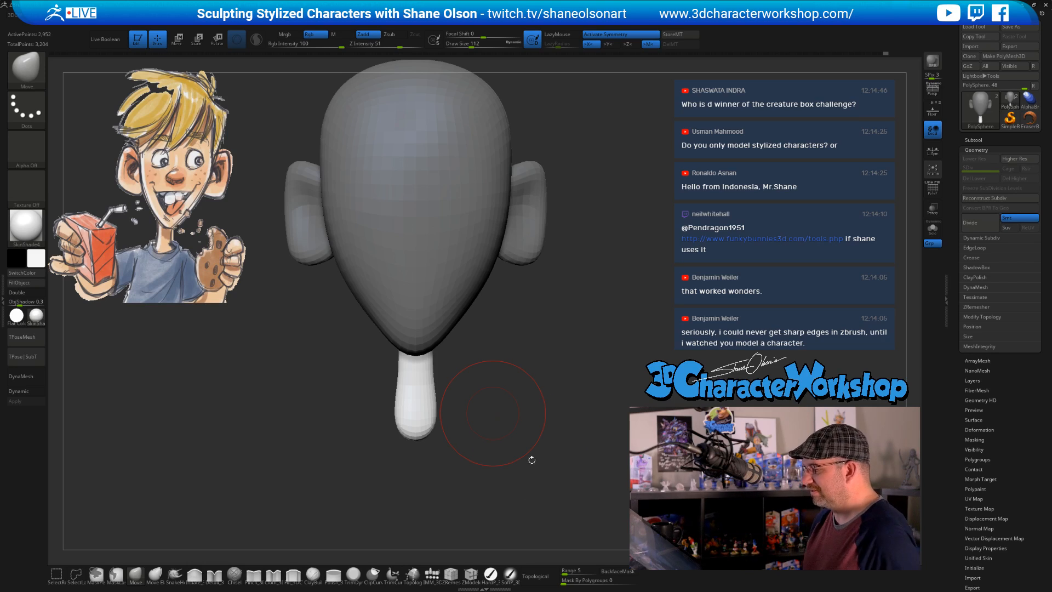
pyautogui.keyDown('alt'); pyautogui.moveTo(524, 437); pyautogui.dragTo(505, 453); pyautogui.keyUp('alt')
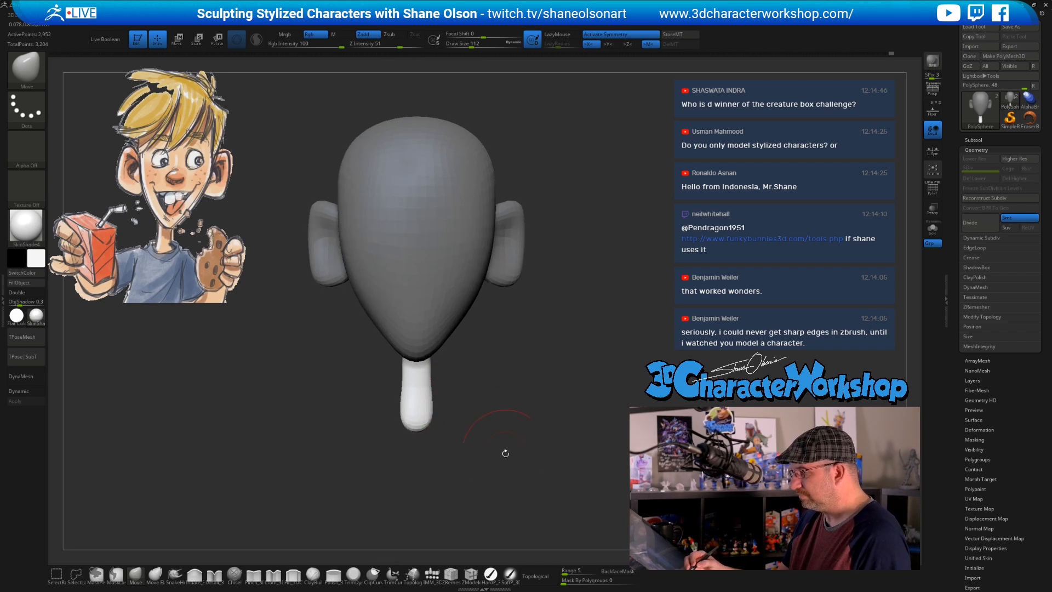
pyautogui.click(432, 573)
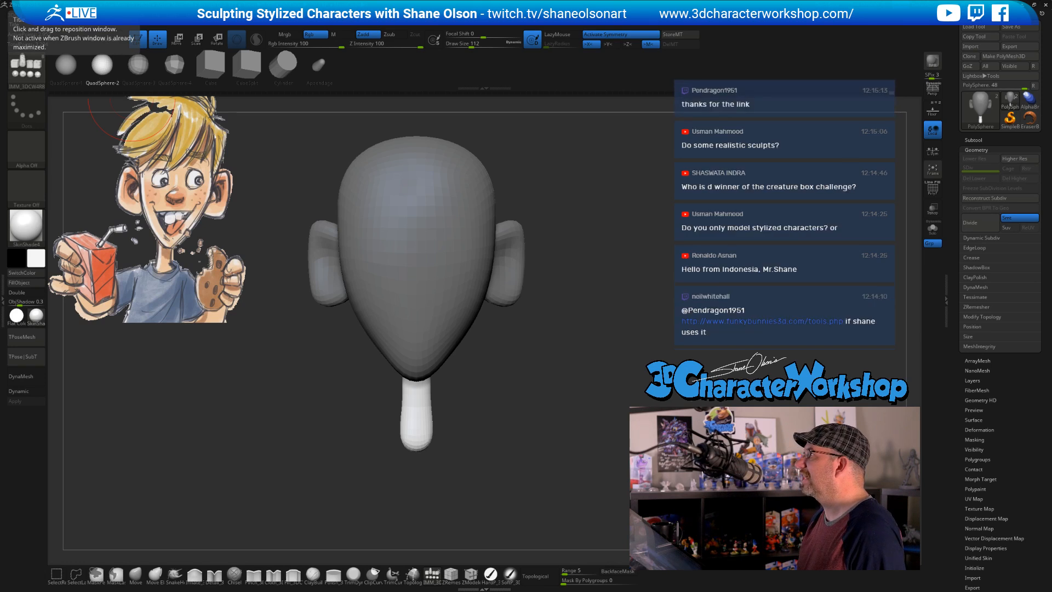
# Switch to Chrome, go to 3dcharacterworkshop.com and open the site's blog
pyautogui.moveTo(1041, 1); pyautogui.dragTo(778, 217)
pyautogui.click(848, 219)
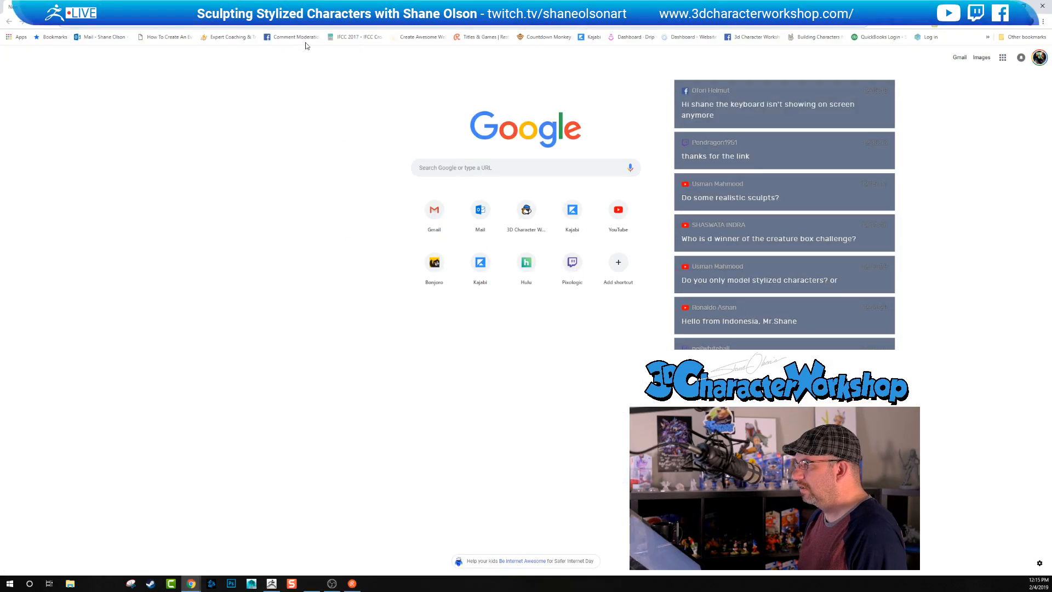
pyautogui.write('3dc')
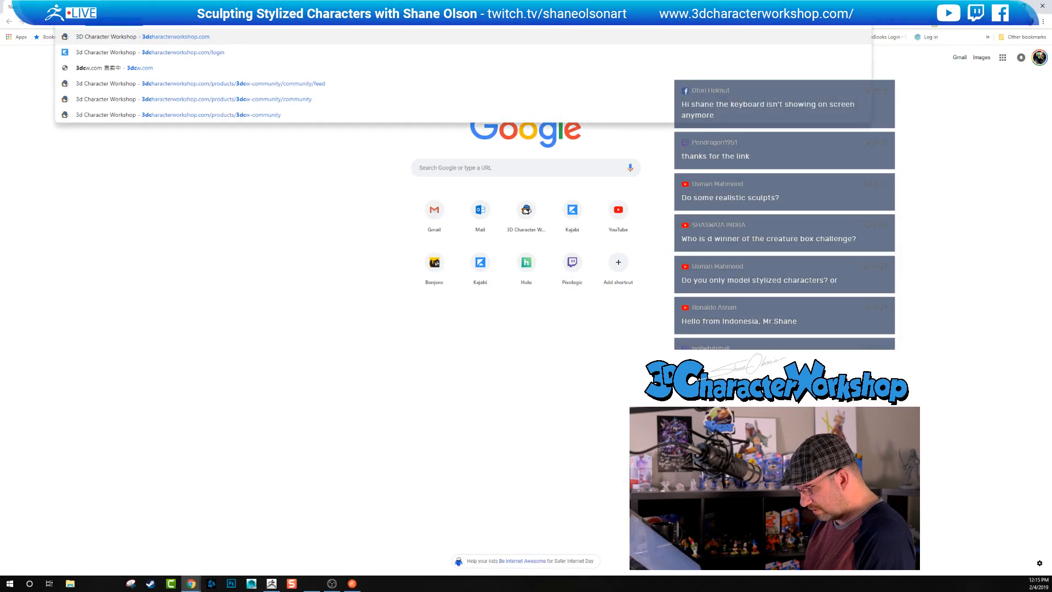
pyautogui.press('Return')
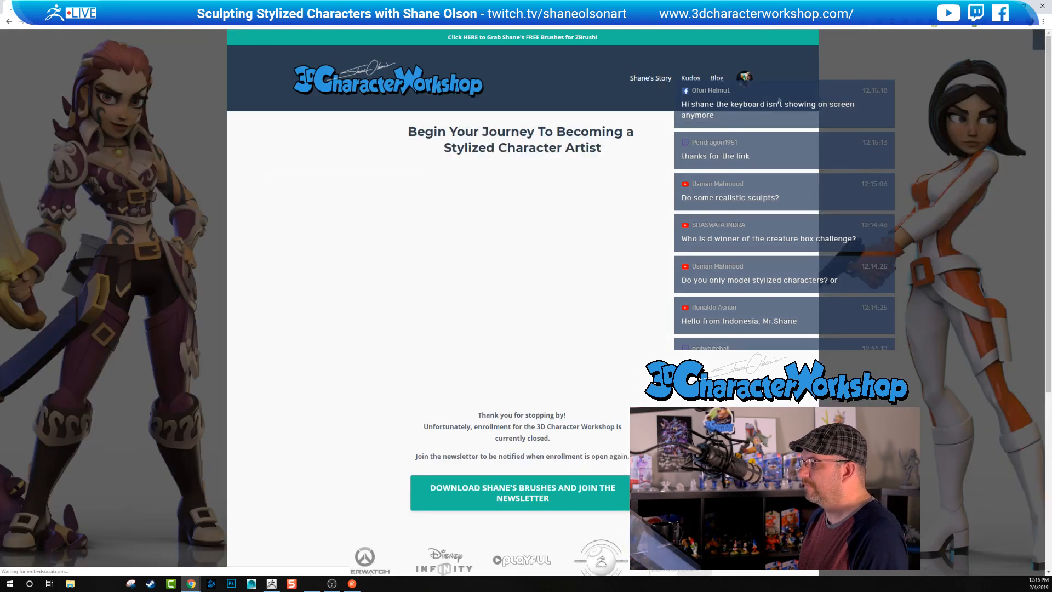
pyautogui.click(717, 78)
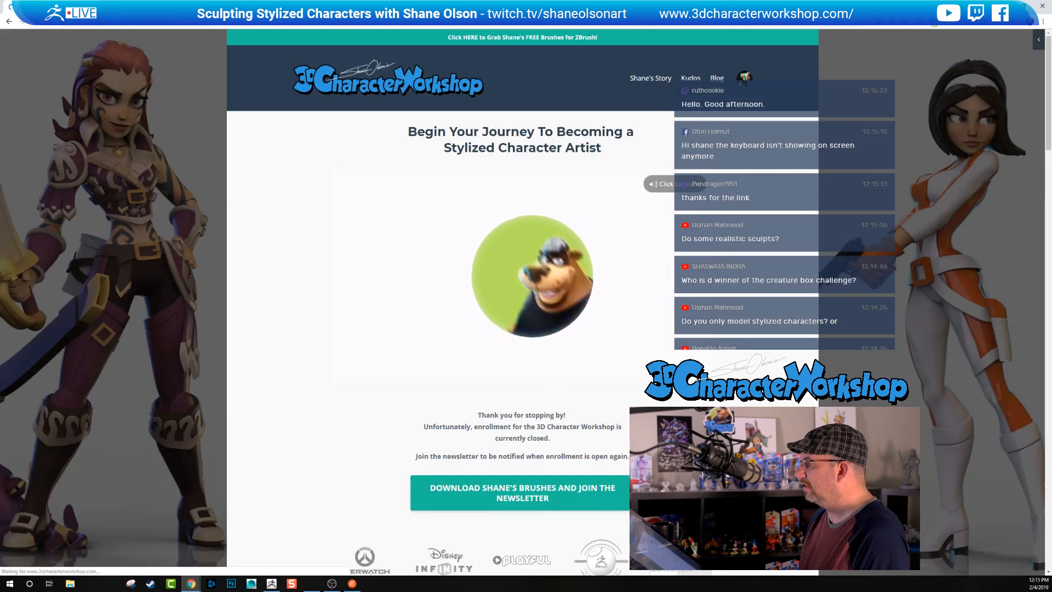
# Look through the student challenge posts on the blog and open Luigi Lucarelli Student Challenge 2018
pyautogui.scroll(-3, 182, 346)
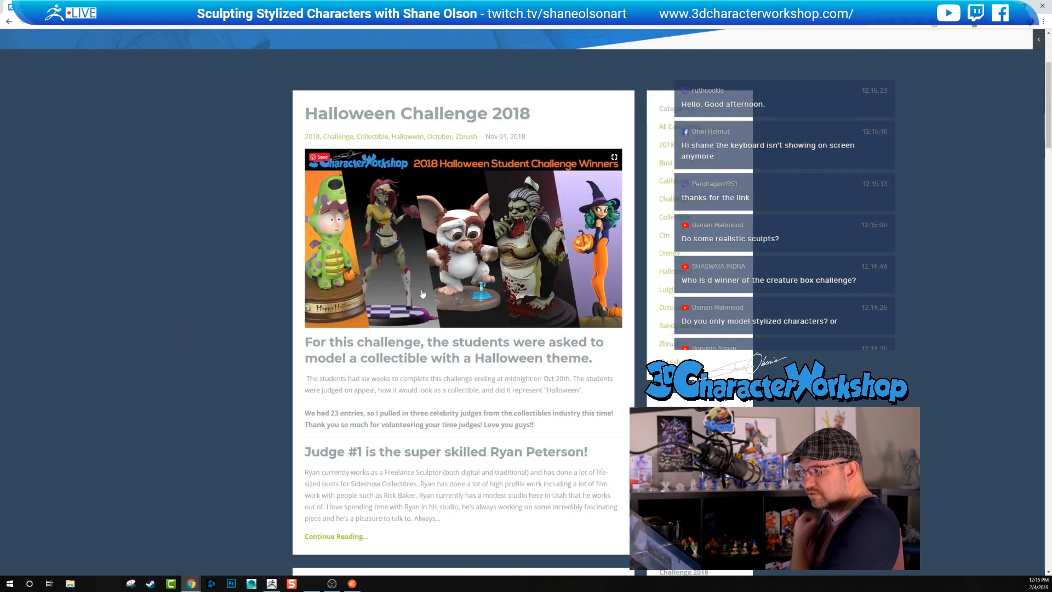
pyautogui.scroll(-1, 412, 281)
pyautogui.scroll(-5, 412, 281)
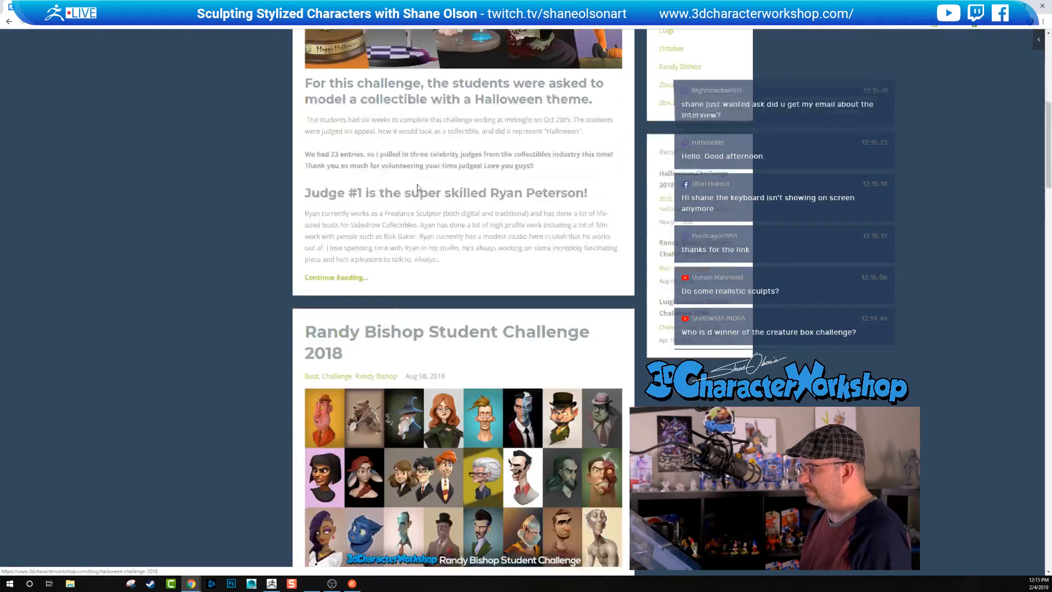
pyautogui.scroll(-11, 414, 213)
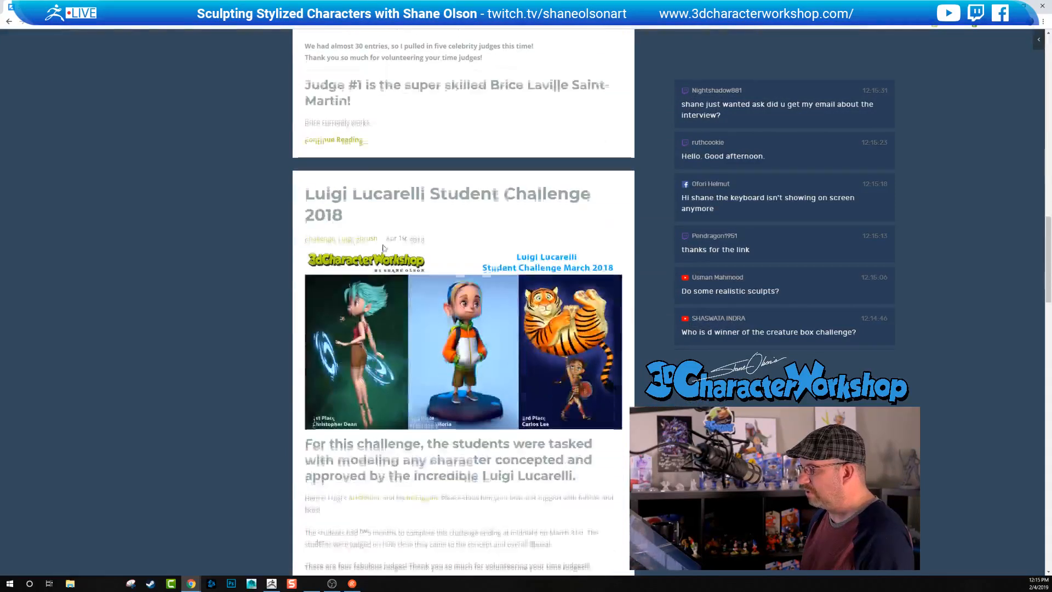
pyautogui.scroll(-3, 496, 214)
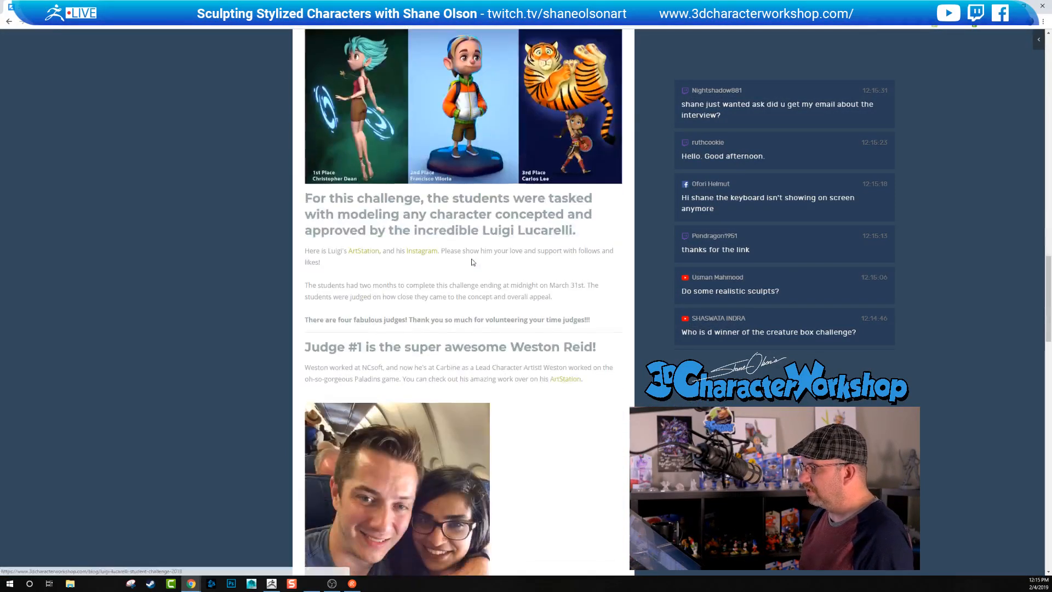
pyautogui.scroll(3, 439, 203)
pyautogui.click(433, 200)
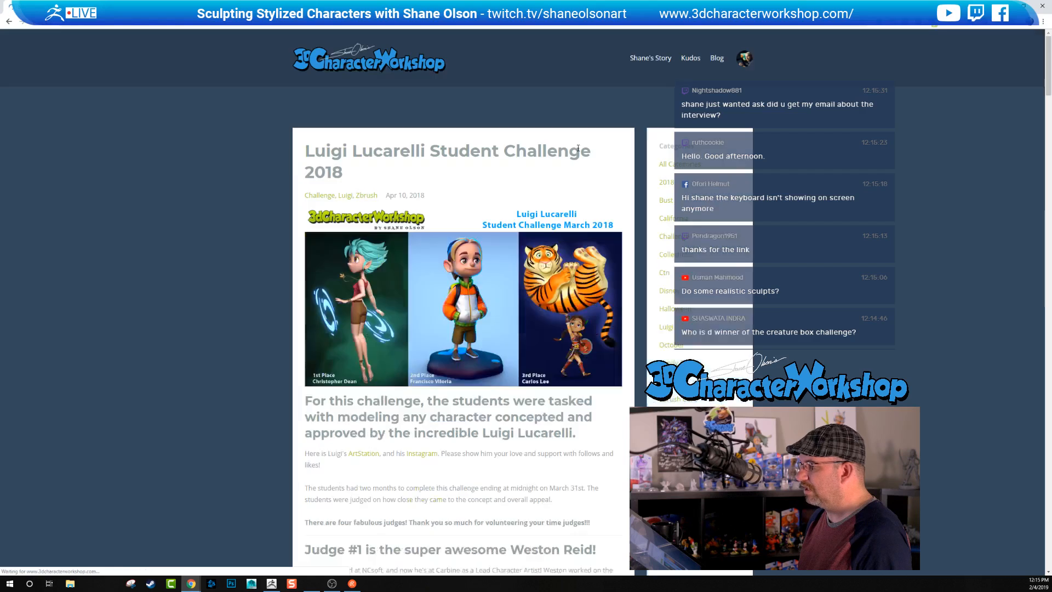
# Read through the Luigi Lucarelli Student Challenge 2018 post, from the judges to the winning entries and feedback
pyautogui.scroll(-6, 229, 247)
pyautogui.scroll(-15, 229, 253)
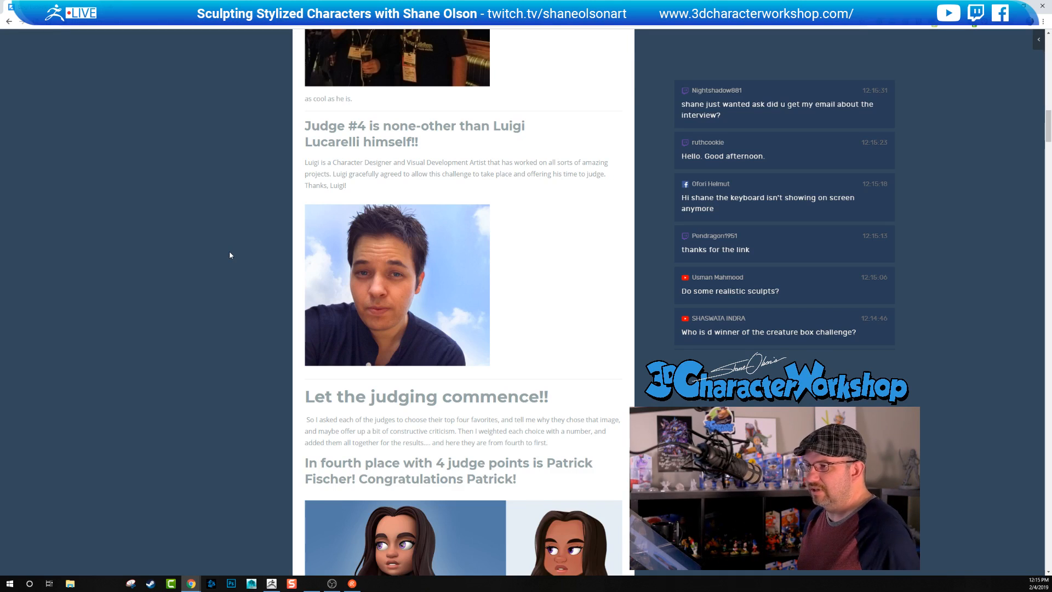
pyautogui.scroll(-2, 229, 254)
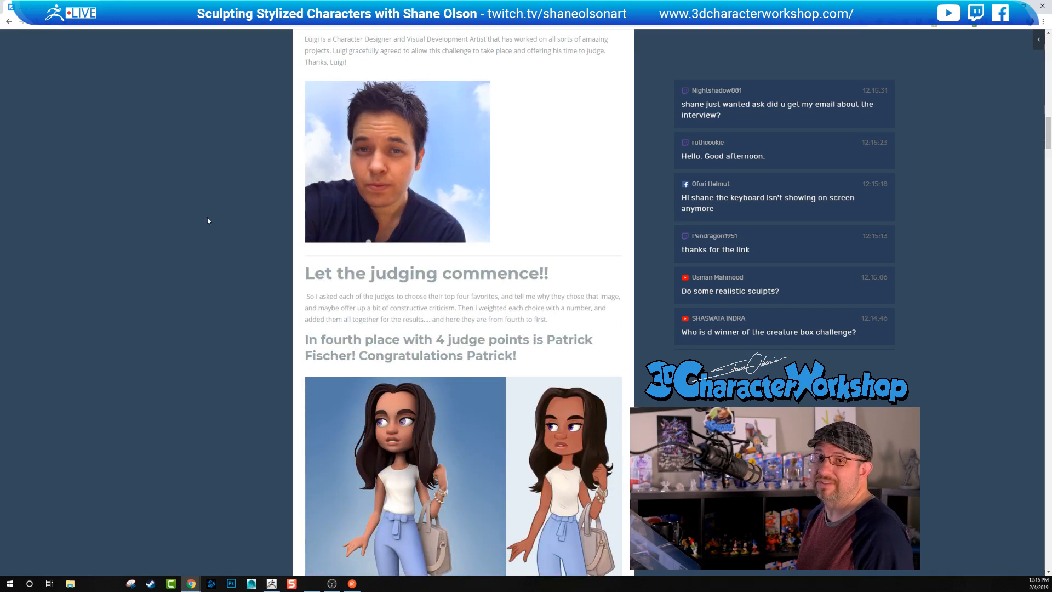
pyautogui.scroll(-8, 208, 220)
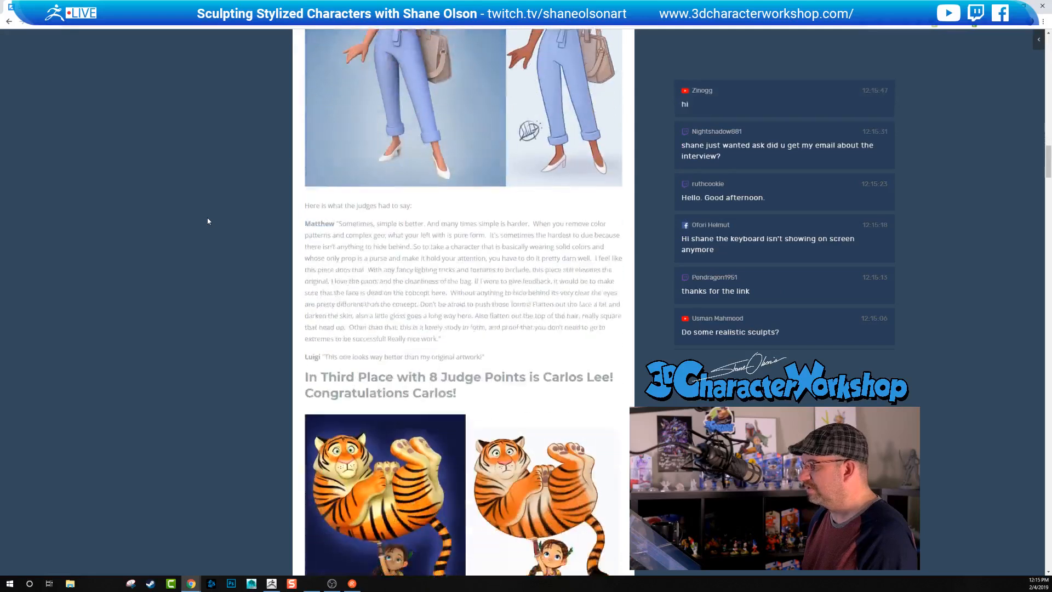
pyautogui.scroll(-18, 208, 221)
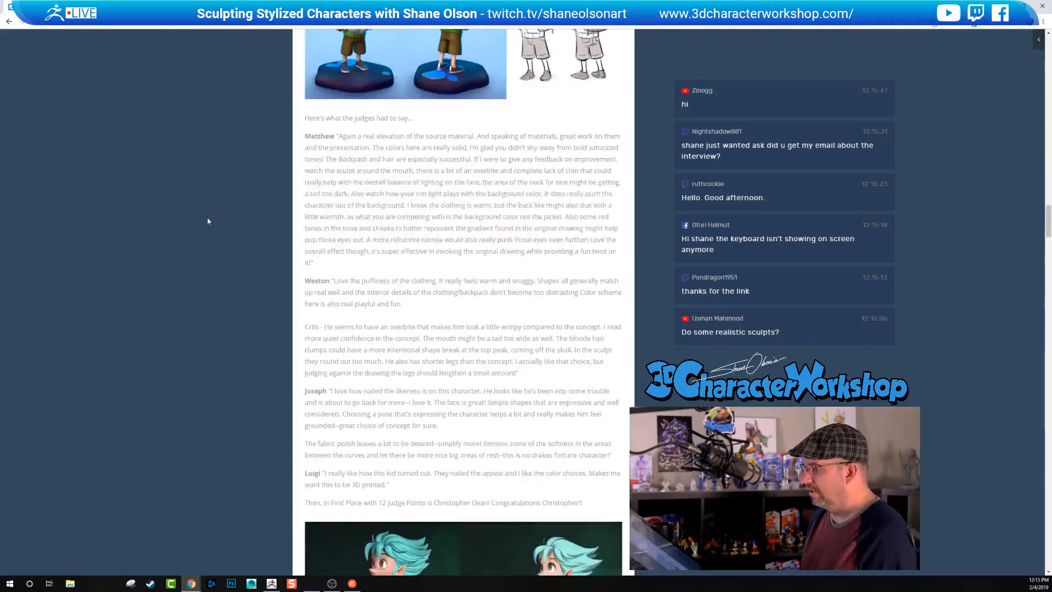
pyautogui.scroll(-9, 207, 221)
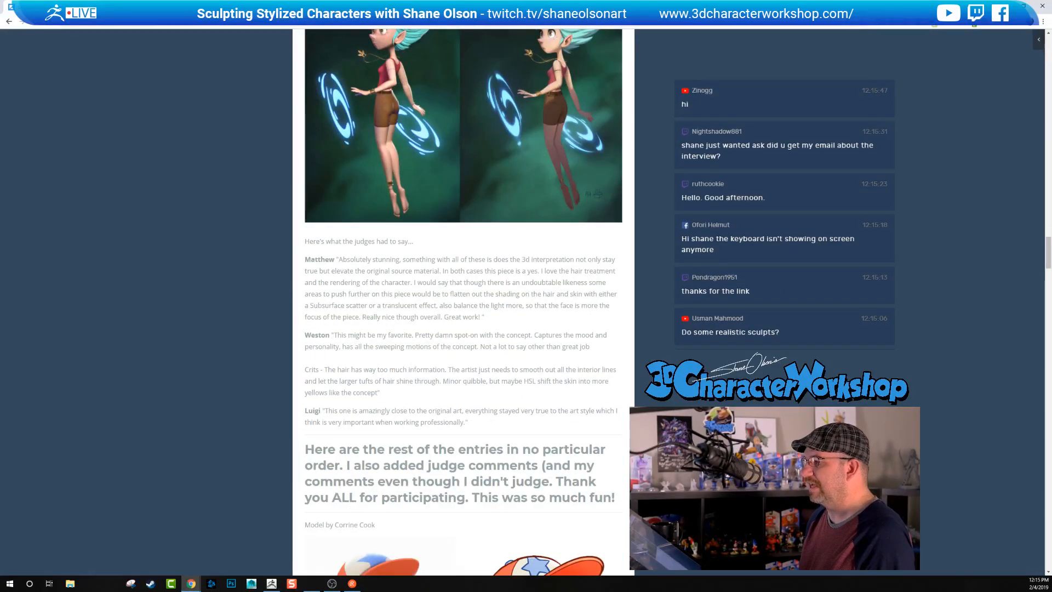
# Switch back to ZBrush and invert the mask so the head and ears are editable and the neck is protected
pyautogui.hotkey('alt', 'Tab')
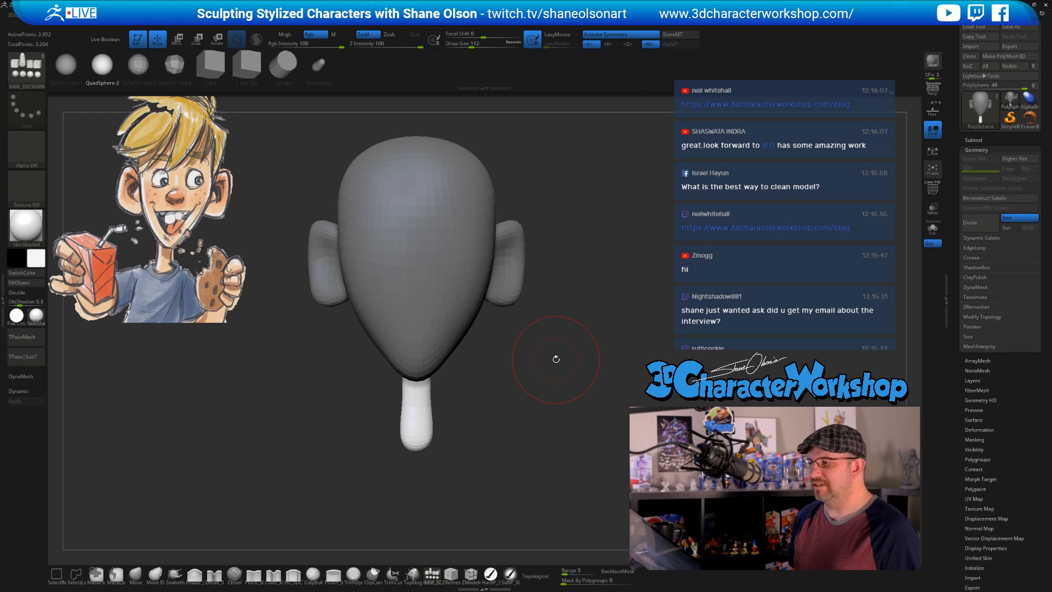
pyautogui.keyDown('alt'); pyautogui.moveTo(568, 413); pyautogui.dragTo(550, 389); pyautogui.keyUp('alt')
pyautogui.keyDown('ctrl'); pyautogui.click(553, 399); pyautogui.keyUp('ctrl')
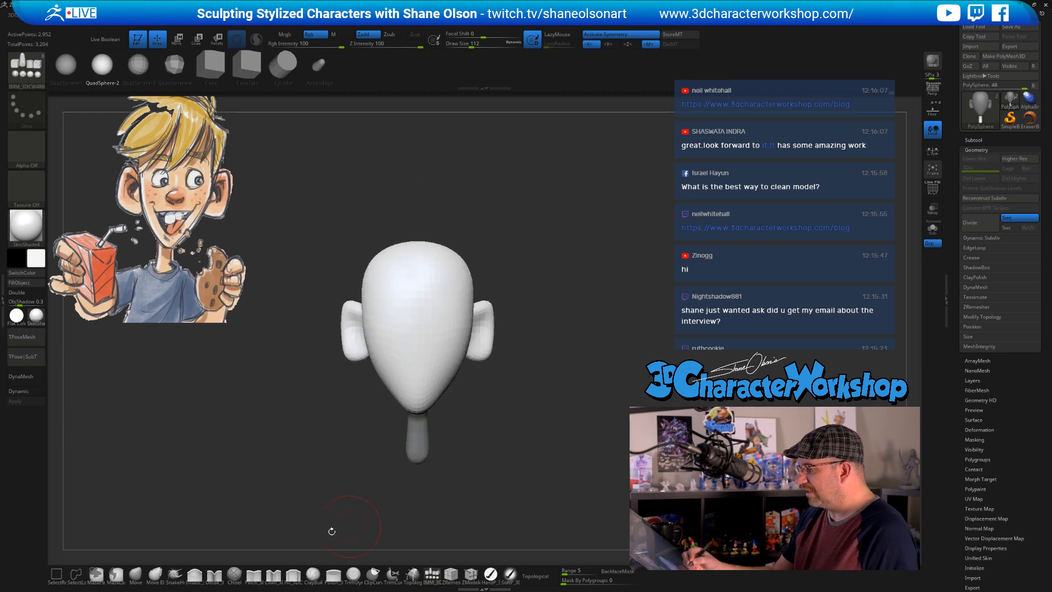
# Round and narrow the top of the head using the Move brush with Topological enabled and a draw size of 372
pyautogui.click(136, 574)
pyautogui.press('s')
pyautogui.moveTo(548, 258)
pyautogui.mouseDown()
pyautogui.moveTo(525, 239)
pyautogui.moveTo(534, 241)
pyautogui.mouseUp()
pyautogui.click(535, 575)
pyautogui.press('s')
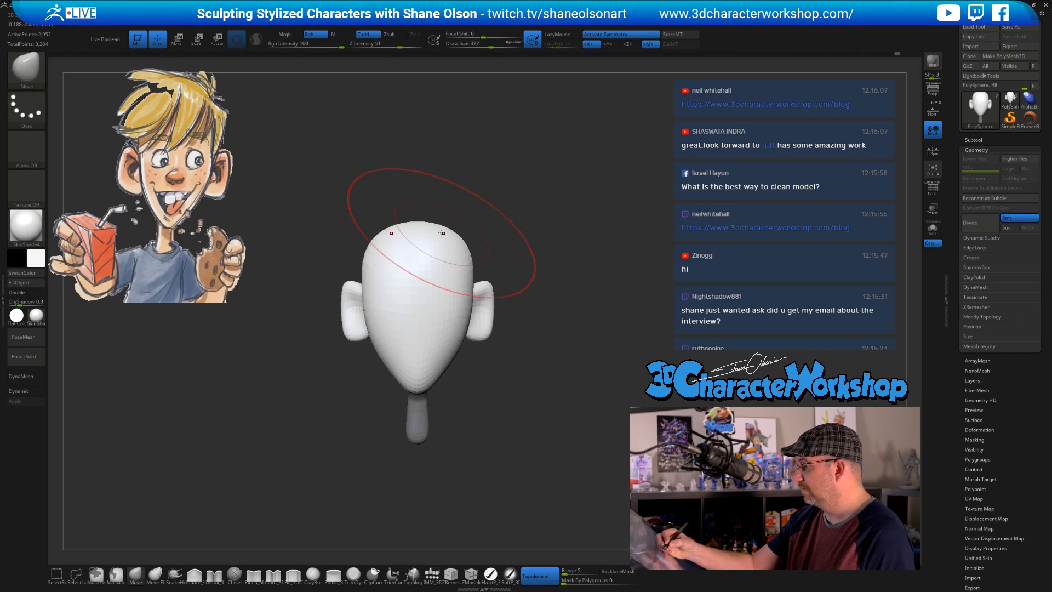
pyautogui.moveTo(442, 233)
pyautogui.mouseDown()
pyautogui.moveTo(465, 219)
pyautogui.moveTo(590, 333)
pyautogui.mouseUp()
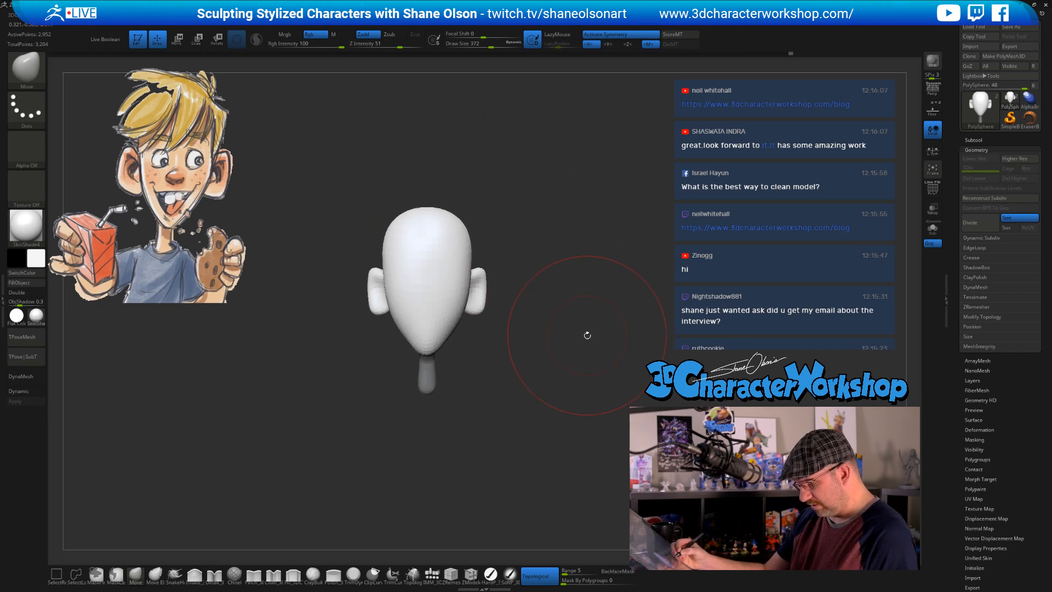
# Enlarge the Spotlight reference illustration, lower its opacity, and leave Spotlight editing with it shown beside the model
pyautogui.hotkey('shift', 'z')
pyautogui.moveTo(530, 288)
pyautogui.mouseDown()
pyautogui.moveTo(483, 259)
pyautogui.moveTo(625, 371)
pyautogui.moveTo(628, 351)
pyautogui.mouseUp()
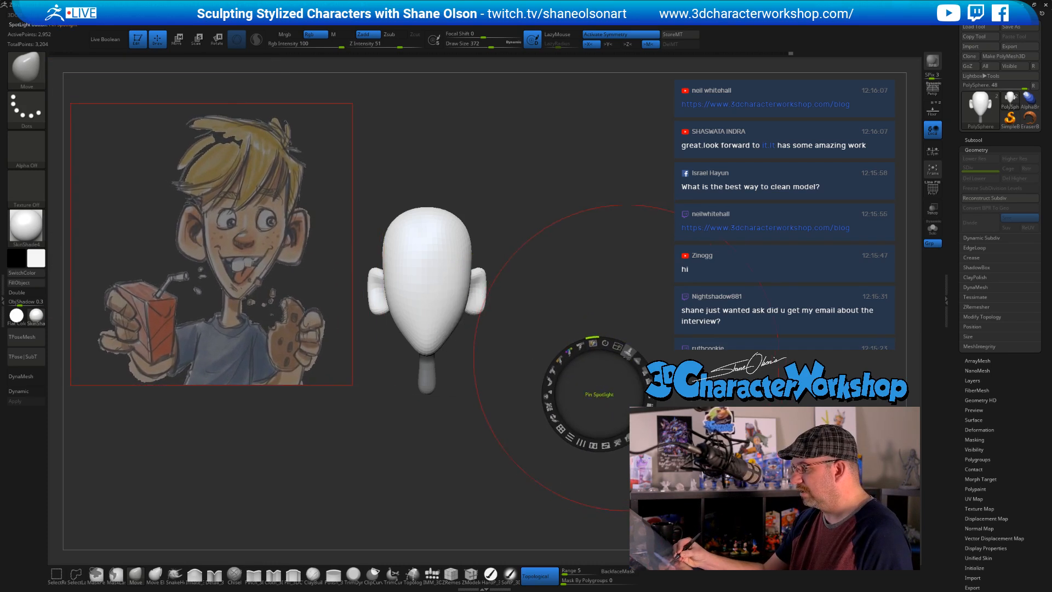
pyautogui.press('z')
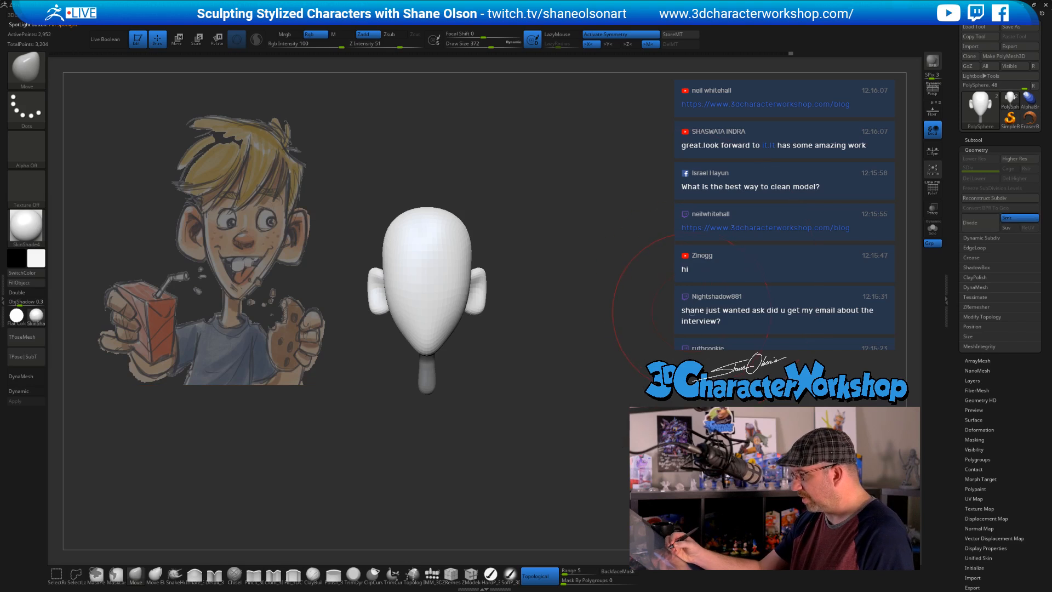
# Line the model up over the boy's face in the reference and adjust the ear to the drawing with the Move brush
pyautogui.keyDown('alt'); pyautogui.moveTo(692, 296); pyautogui.dragTo(536, 298); pyautogui.keyUp('alt')
pyautogui.keyDown('alt'); pyautogui.moveTo(591, 325); pyautogui.dragTo(604, 343); pyautogui.keyUp('alt')
pyautogui.keyDown('alt'); pyautogui.moveTo(604, 343); pyautogui.dragTo(516, 280); pyautogui.keyUp('alt')
pyautogui.moveTo(555, 319)
pyautogui.keyDown('alt'); pyautogui.mouseDown()
pyautogui.moveTo(563, 314)
pyautogui.moveTo(544, 325)
pyautogui.moveTo(556, 330)
pyautogui.mouseUp(); pyautogui.keyUp('alt')
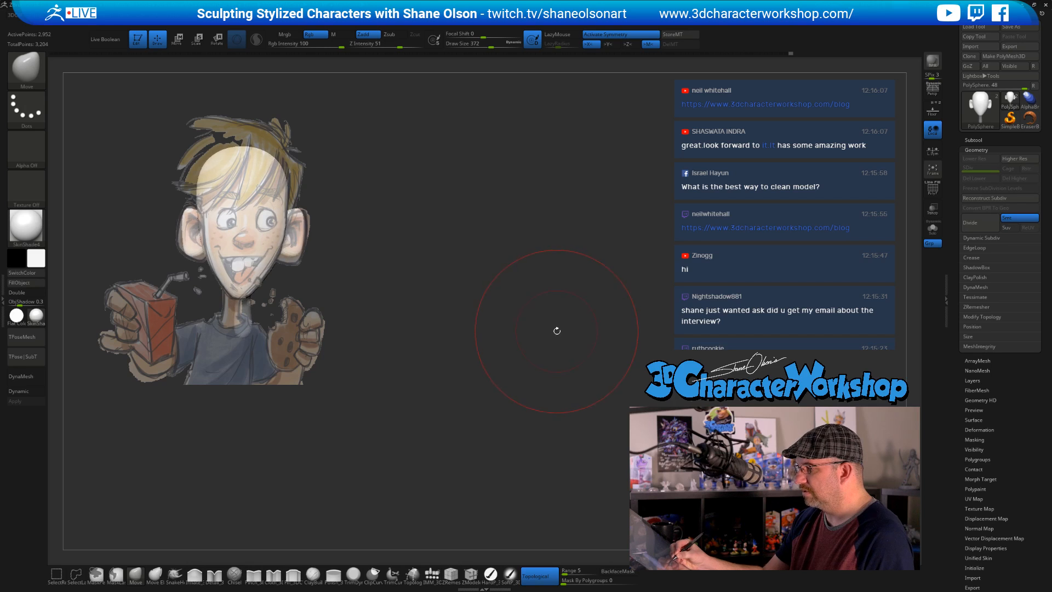
pyautogui.moveTo(282, 241)
pyautogui.mouseDown()
pyautogui.moveTo(293, 202)
pyautogui.moveTo(297, 242)
pyautogui.mouseUp()
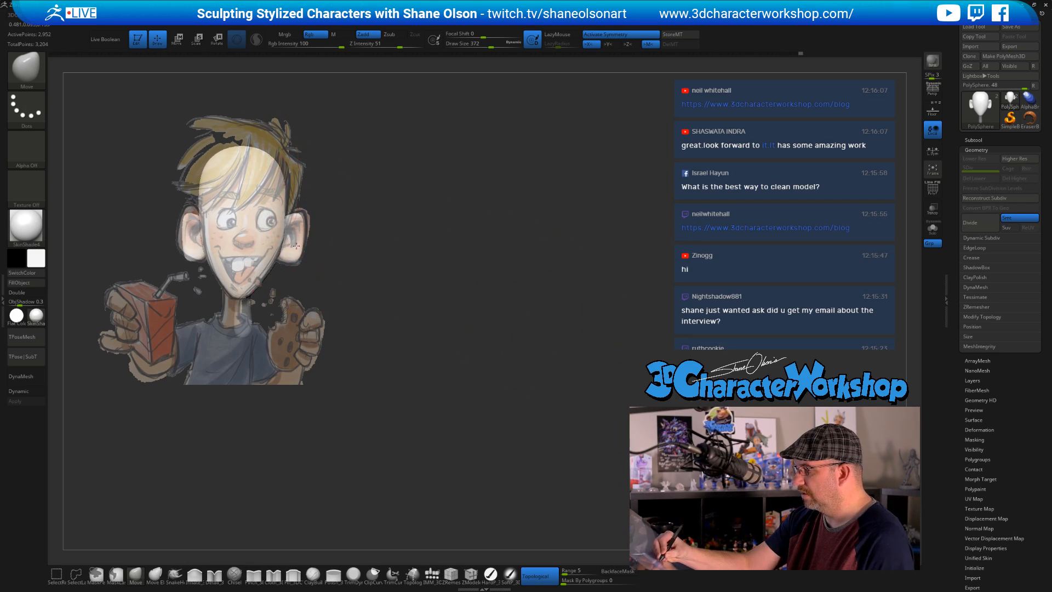
pyautogui.moveTo(389, 314); pyautogui.dragTo(595, 393)
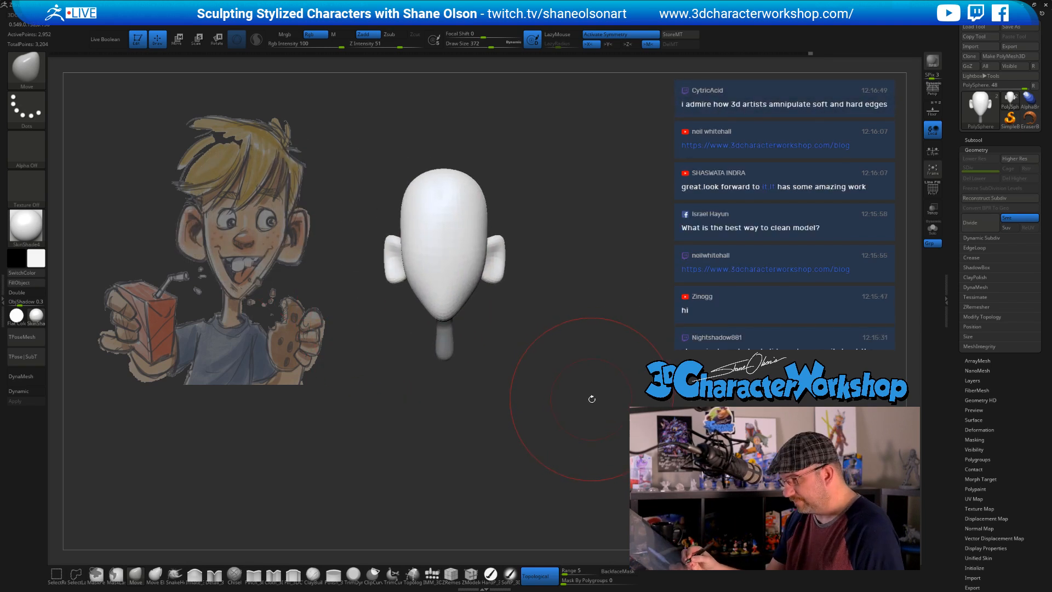
# Restore the Spotlight reference to full opacity, shrink it and place it clear of the model
pyautogui.press('z')
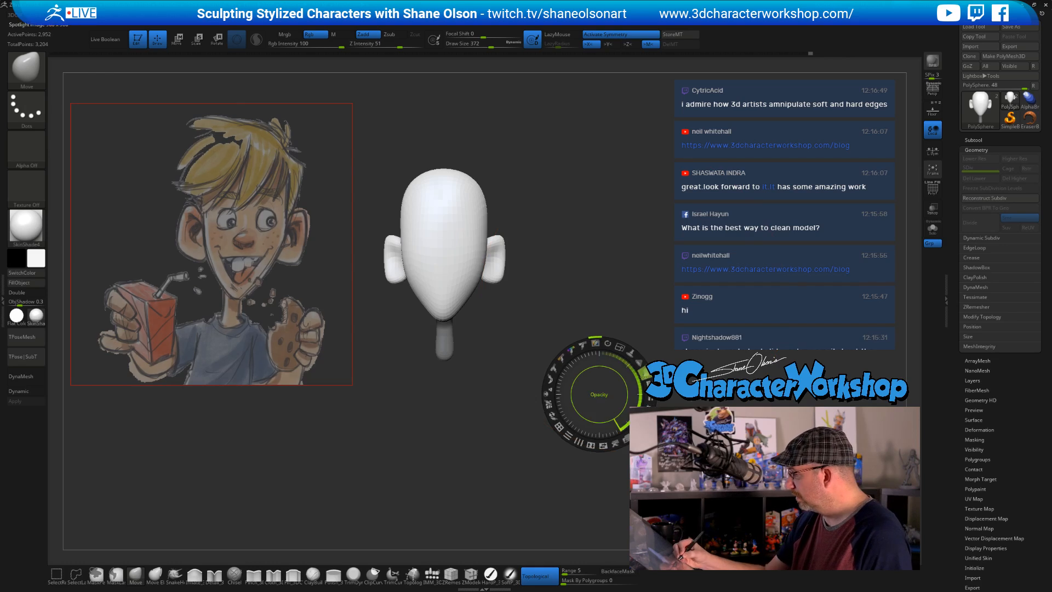
pyautogui.moveTo(643, 372); pyautogui.dragTo(295, 208)
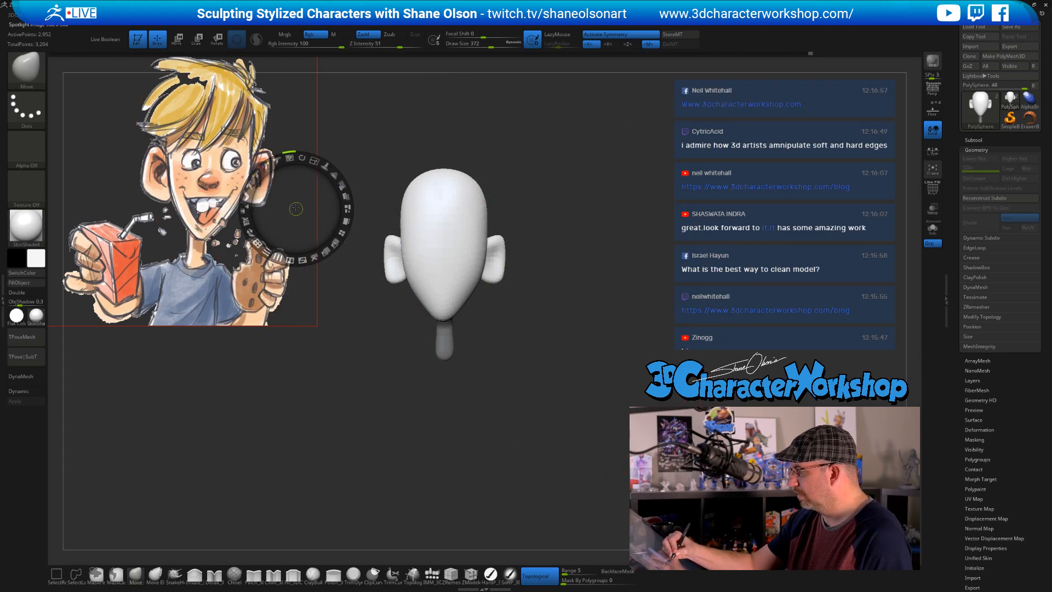
pyautogui.moveTo(313, 160); pyautogui.dragTo(291, 156)
pyautogui.moveTo(293, 208); pyautogui.dragTo(270, 202)
pyautogui.press('z')
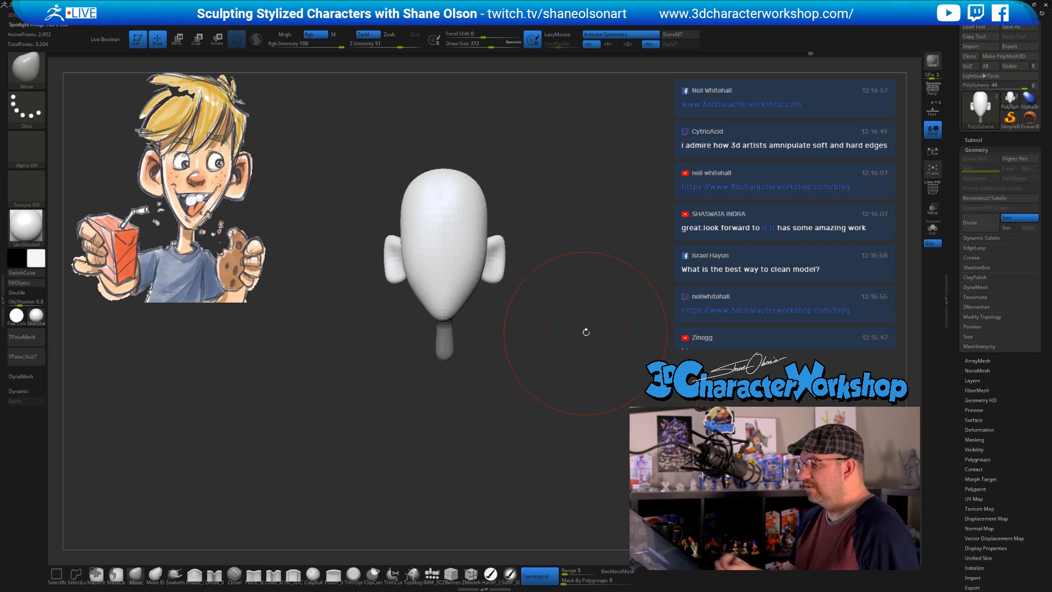
# Set the Move brush draw size to 239, turn on Dynamic Subdivision and clear the mask from the neck
pyautogui.press('s')
pyautogui.moveTo(598, 318)
pyautogui.mouseDown()
pyautogui.moveTo(572, 367)
pyautogui.moveTo(580, 310)
pyautogui.mouseUp()
pyautogui.press('s')
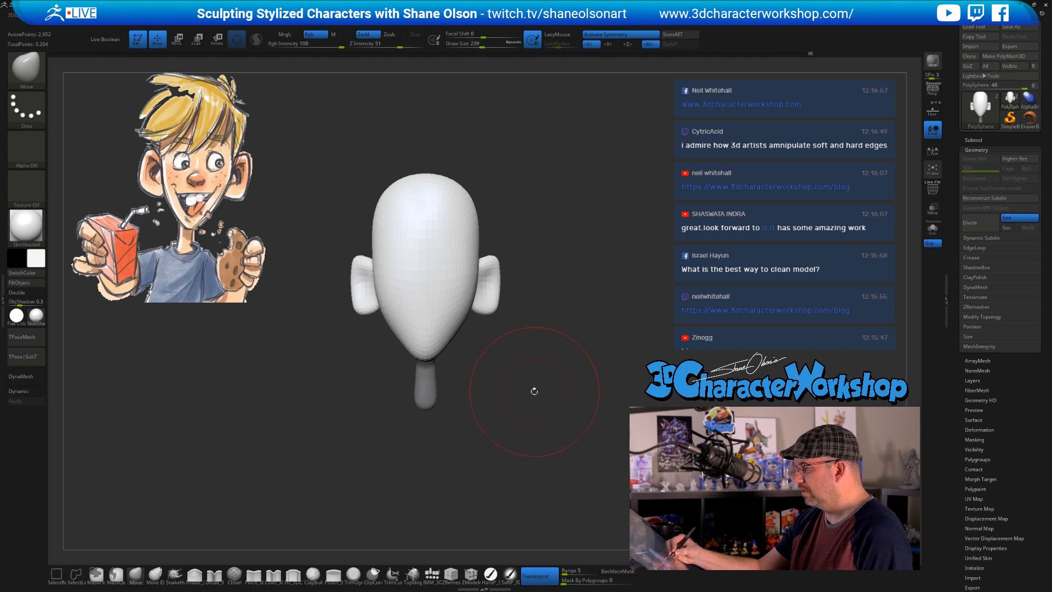
pyautogui.moveTo(533, 392)
pyautogui.mouseDown()
pyautogui.moveTo(549, 393)
pyautogui.moveTo(584, 357)
pyautogui.moveTo(567, 342)
pyautogui.mouseUp()
pyautogui.press('d')
pyautogui.click(539, 184)
pyautogui.moveTo(521, 210)
pyautogui.mouseDown()
pyautogui.moveTo(527, 194)
pyautogui.moveTo(499, 171)
pyautogui.moveTo(535, 213)
pyautogui.mouseUp()
# Reshape the back of the skull and the area behind the ear with the Move brush, and set its draw size to 202
pyautogui.moveTo(593, 284)
pyautogui.mouseDown()
pyautogui.moveTo(576, 281)
pyautogui.moveTo(590, 277)
pyautogui.mouseUp()
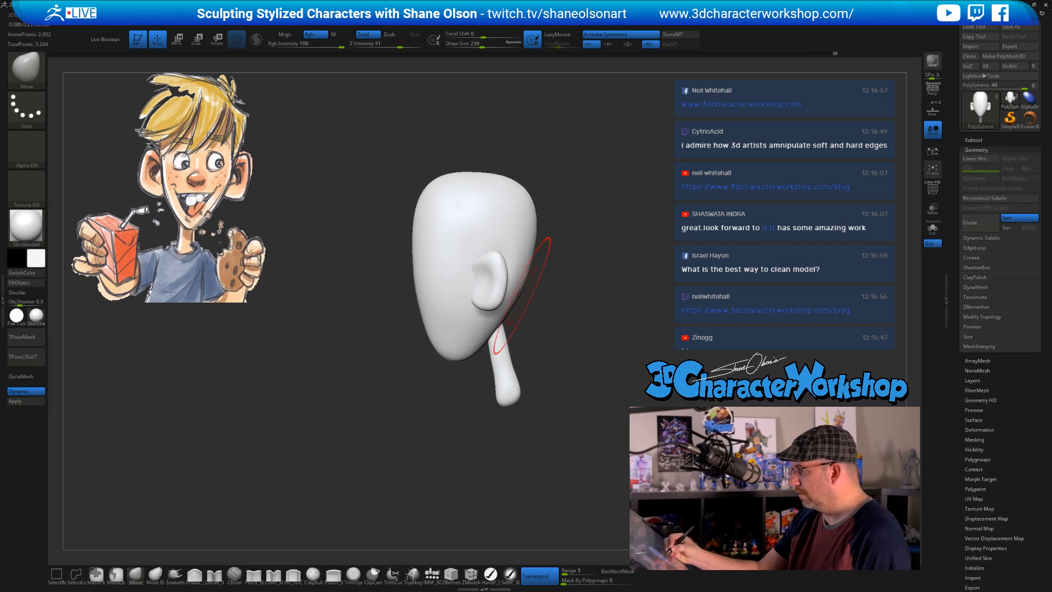
pyautogui.moveTo(518, 296)
pyautogui.mouseDown()
pyautogui.moveTo(521, 284)
pyautogui.moveTo(500, 317)
pyautogui.mouseUp()
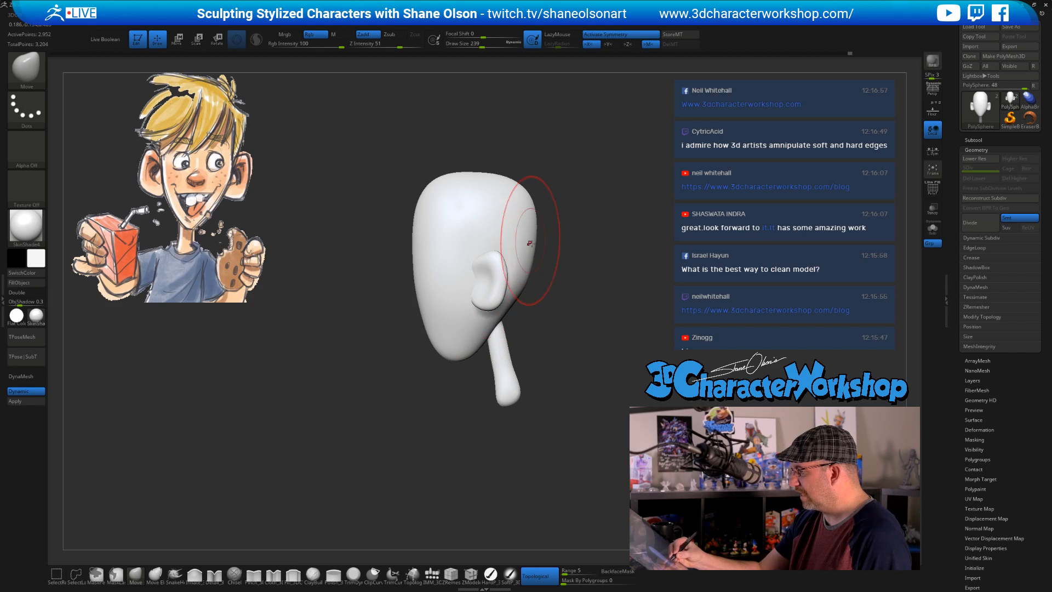
pyautogui.moveTo(530, 242); pyautogui.dragTo(535, 258)
pyautogui.moveTo(559, 323)
pyautogui.mouseDown()
pyautogui.moveTo(487, 329)
pyautogui.moveTo(580, 342)
pyautogui.moveTo(556, 353)
pyautogui.moveTo(565, 330)
pyautogui.moveTo(534, 334)
pyautogui.moveTo(537, 369)
pyautogui.moveTo(596, 360)
pyautogui.moveTo(491, 342)
pyautogui.moveTo(579, 352)
pyautogui.moveTo(597, 375)
pyautogui.moveTo(537, 403)
pyautogui.mouseUp()
pyautogui.press('s')
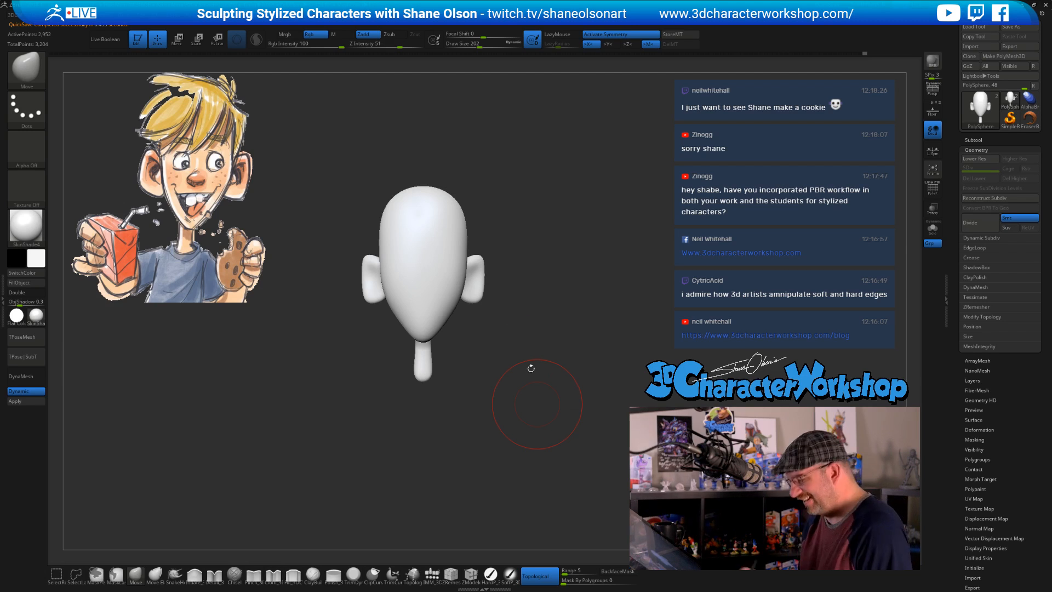
# Insert a large QuadSphere-2 mesh at the base of the neck for the torso, using a draw size of 172
pyautogui.moveTo(530, 368)
pyautogui.mouseDown()
pyautogui.moveTo(535, 387)
pyautogui.moveTo(554, 383)
pyautogui.moveTo(552, 371)
pyautogui.mouseUp()
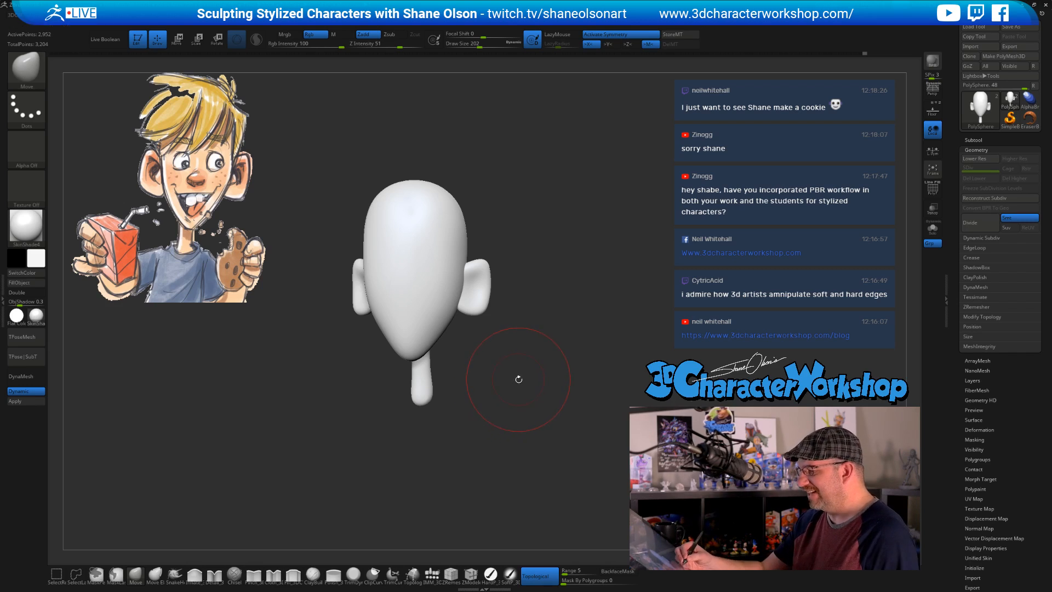
pyautogui.moveTo(517, 383); pyautogui.dragTo(460, 340)
pyautogui.press('space')
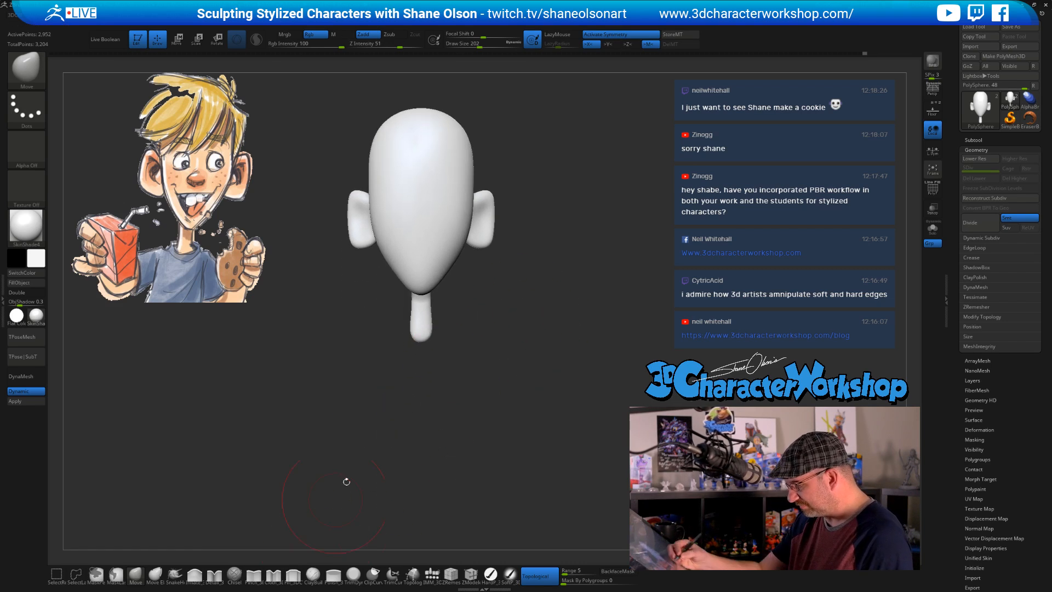
pyautogui.click(432, 575)
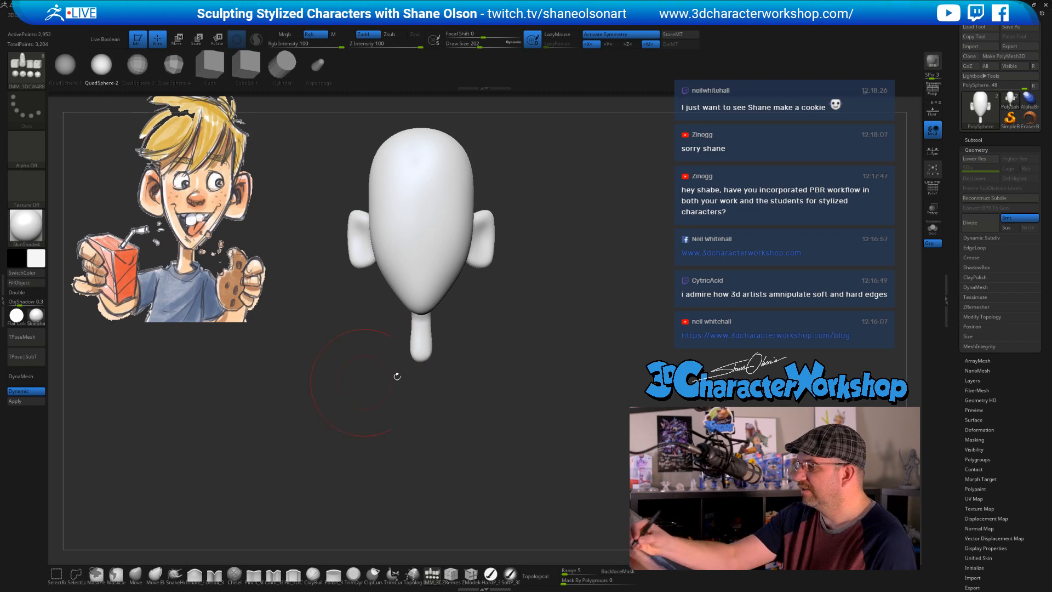
pyautogui.moveTo(535, 329)
pyautogui.keyDown('alt'); pyautogui.mouseDown()
pyautogui.moveTo(532, 380)
pyautogui.moveTo(522, 383)
pyautogui.mouseUp(); pyautogui.keyUp('alt')
pyautogui.press('s')
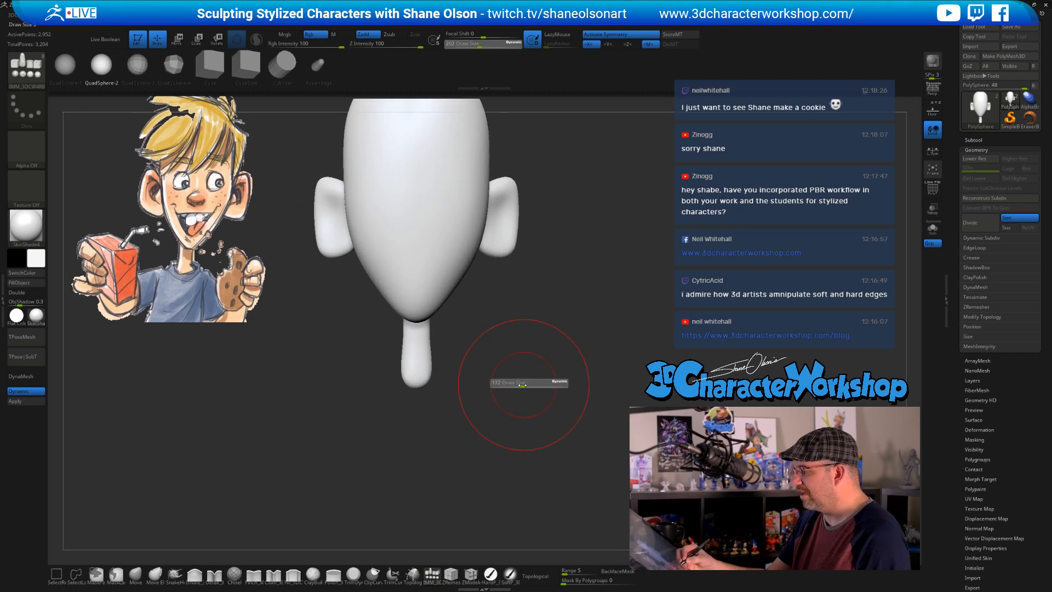
pyautogui.moveTo(415, 386); pyautogui.dragTo(422, 479)
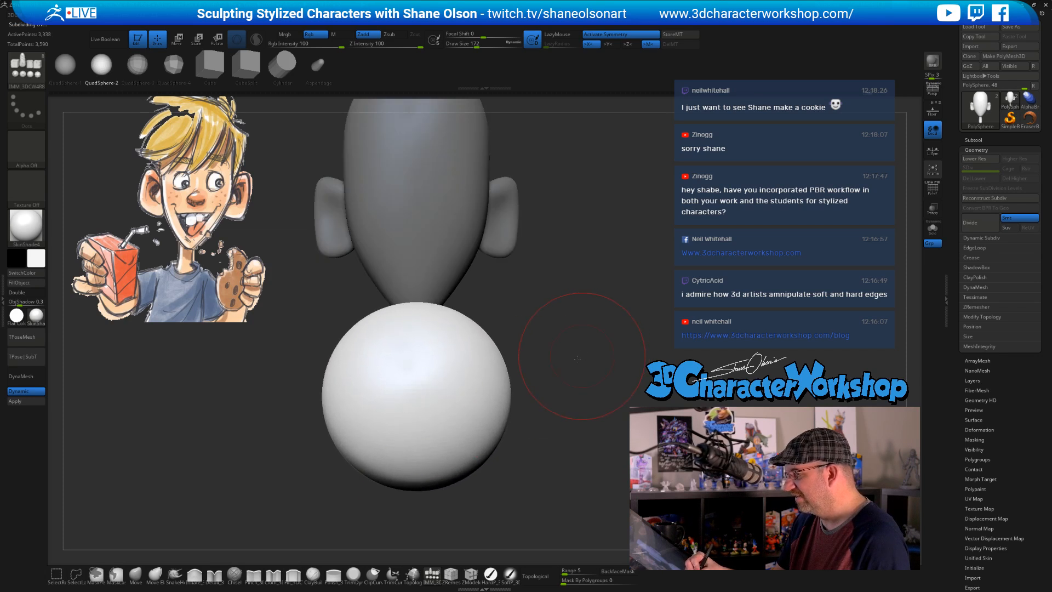
# Move the inserted sphere back beneath the neck, then flatten it front to back and narrow its width with the gizmo
pyautogui.moveTo(584, 353); pyautogui.dragTo(546, 363)
pyautogui.press('w')
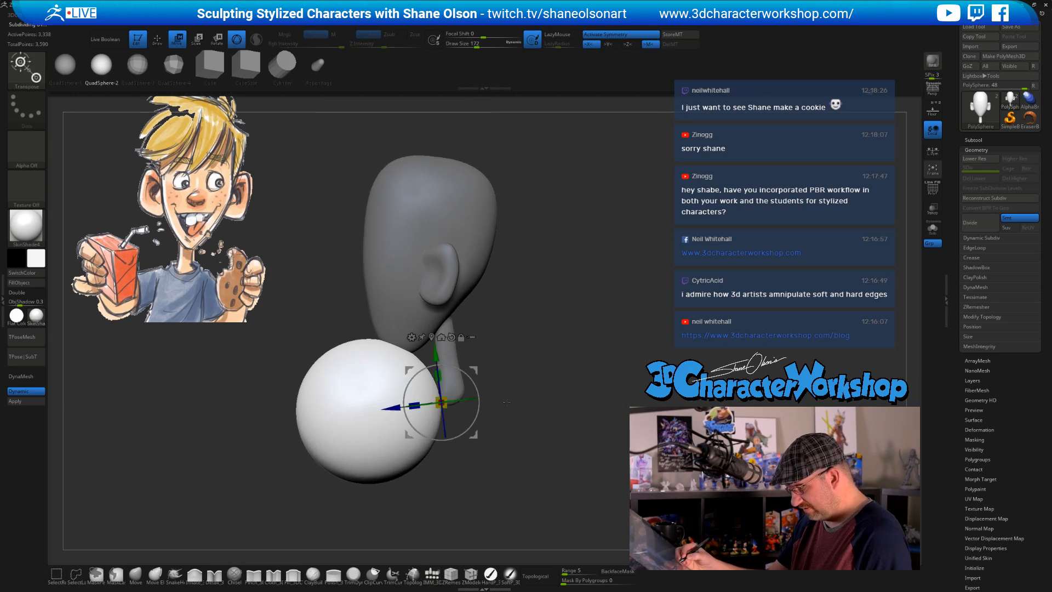
pyautogui.moveTo(438, 428); pyautogui.dragTo(540, 445)
pyautogui.moveTo(573, 413); pyautogui.dragTo(572, 412)
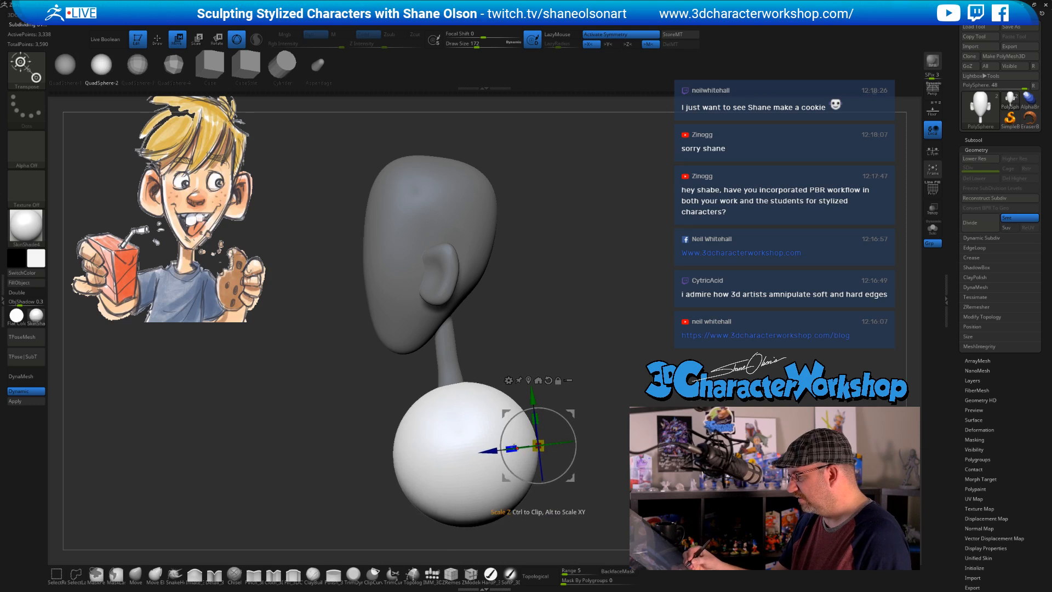
pyautogui.moveTo(512, 449); pyautogui.dragTo(528, 415)
pyautogui.moveTo(560, 384); pyautogui.dragTo(571, 326)
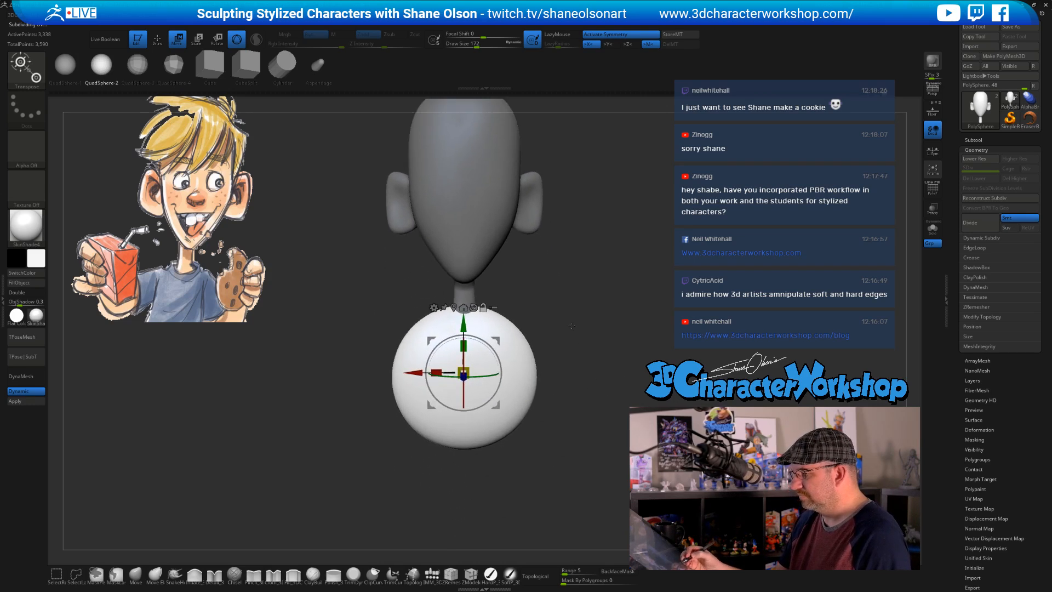
pyautogui.moveTo(436, 372); pyautogui.dragTo(453, 372)
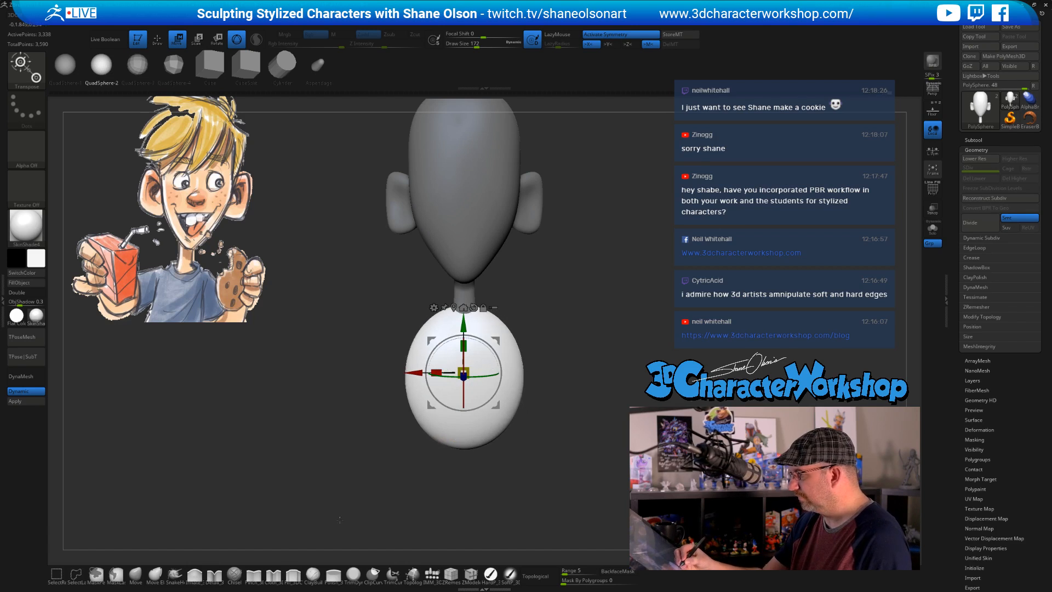
# Shape the torso's sides, back and belly into a tapered form with the Move brush at draw size 212
pyautogui.click(137, 572)
pyautogui.press('s')
pyautogui.moveTo(548, 314); pyautogui.dragTo(552, 314)
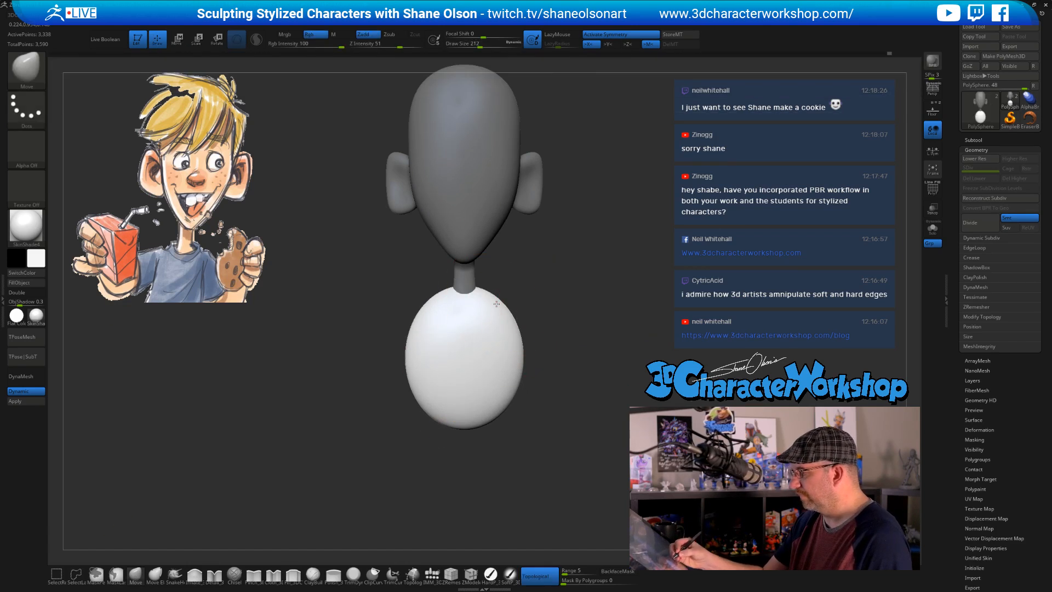
pyautogui.moveTo(520, 351)
pyautogui.mouseDown()
pyautogui.moveTo(499, 413)
pyautogui.moveTo(517, 450)
pyautogui.mouseUp()
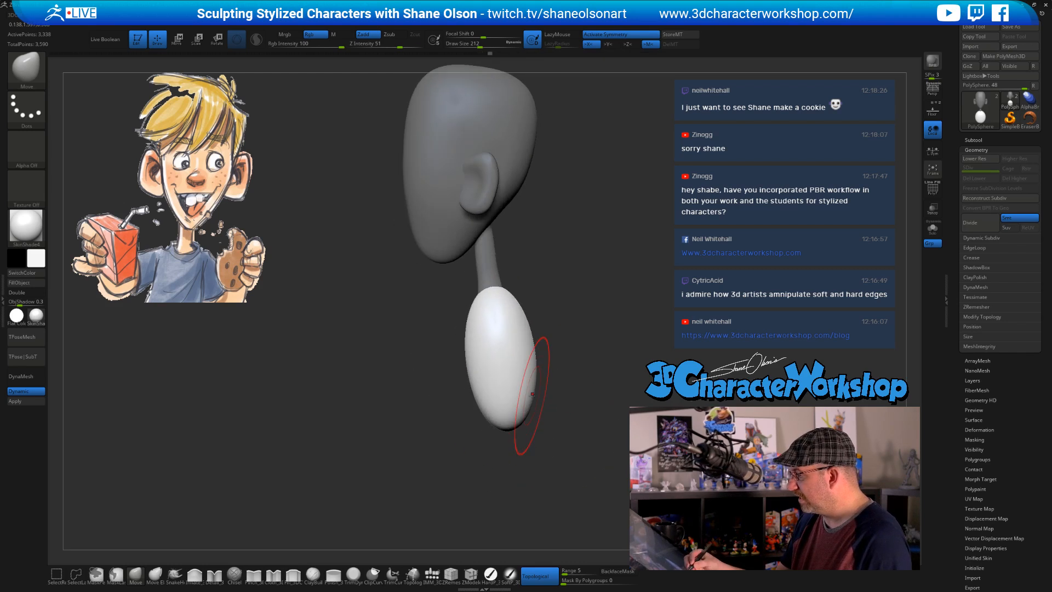
pyautogui.moveTo(532, 394); pyautogui.dragTo(526, 325)
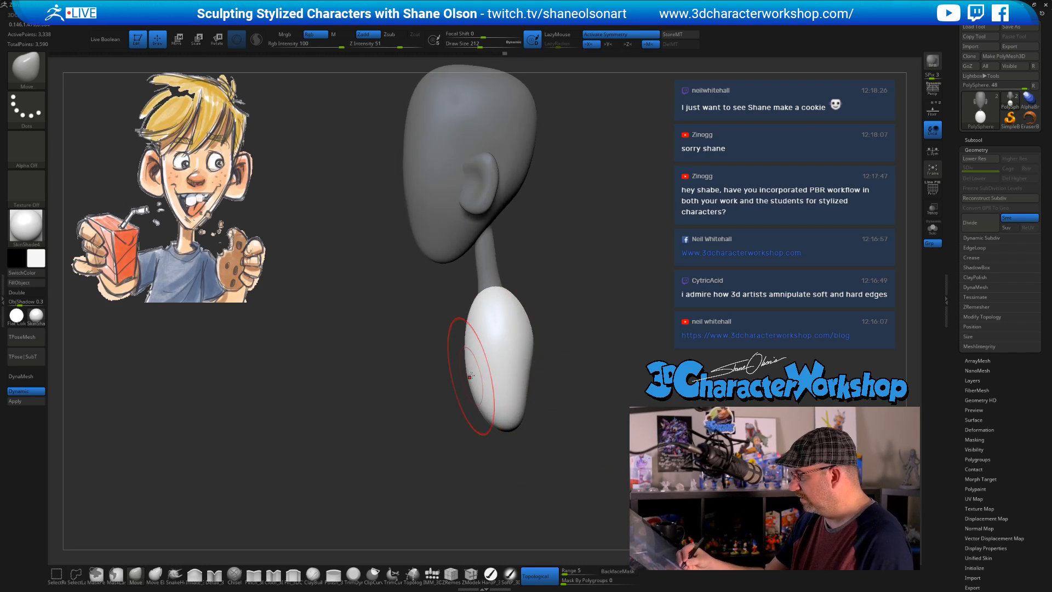
# Rotate the torso about the base of the neck so its lower end swings forward, and clear the mask
pyautogui.moveTo(569, 412)
pyautogui.mouseDown()
pyautogui.moveTo(567, 422)
pyautogui.moveTo(565, 412)
pyautogui.mouseUp()
pyautogui.keyDown('alt'); pyautogui.moveTo(543, 370); pyautogui.dragTo(506, 336); pyautogui.keyUp('alt')
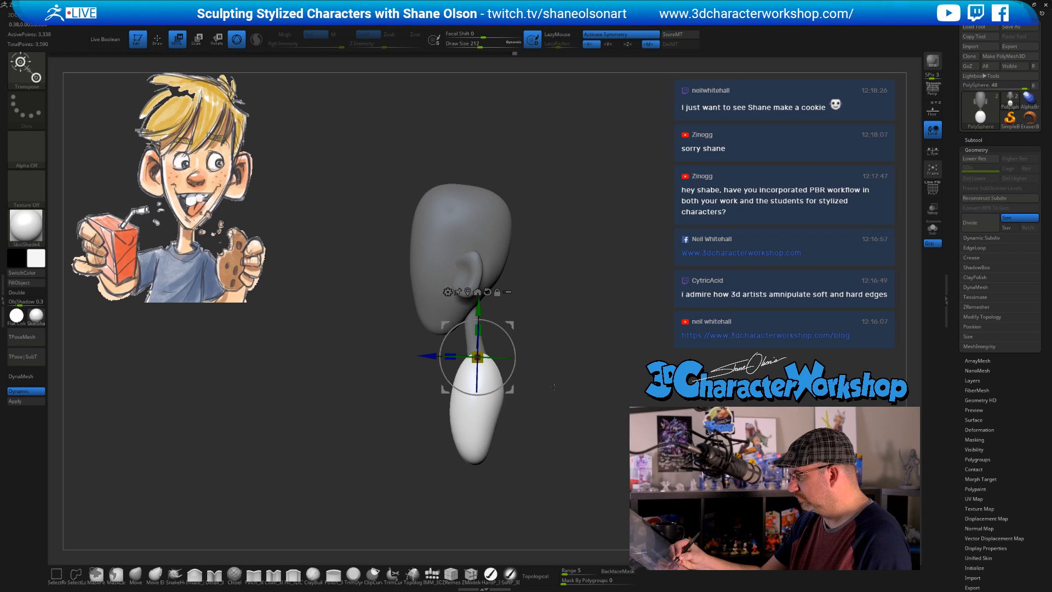
pyautogui.moveTo(542, 394)
pyautogui.keyDown('alt'); pyautogui.mouseDown()
pyautogui.moveTo(539, 378)
pyautogui.moveTo(587, 422)
pyautogui.moveTo(535, 437)
pyautogui.mouseUp(); pyautogui.keyUp('alt')
pyautogui.press('q')
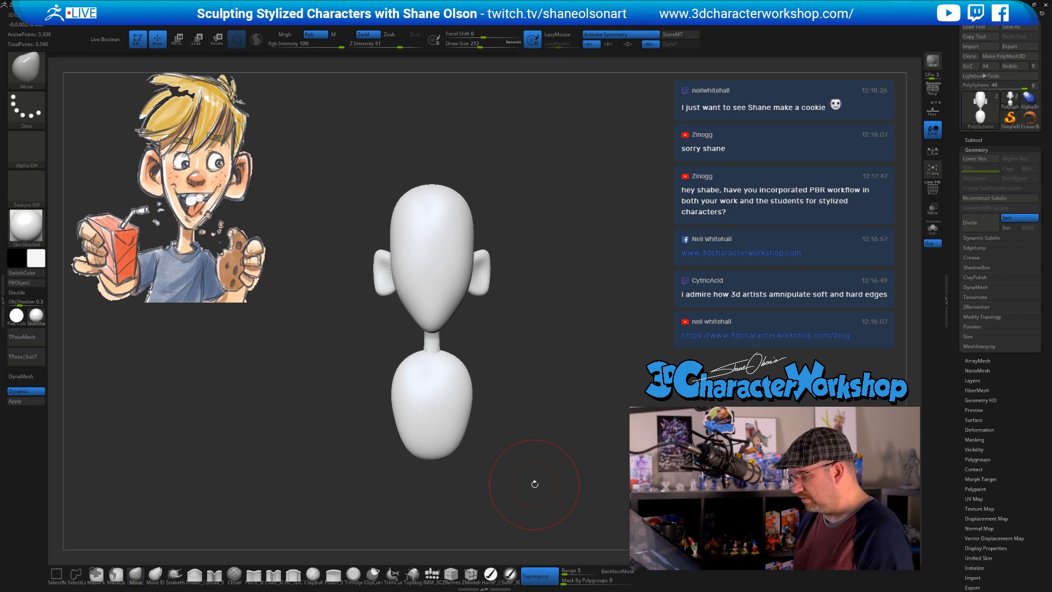
# Insert Appendage meshes at the torso's shoulders to start the arms, undoing the first placement and placing them at a longer length
pyautogui.click(431, 574)
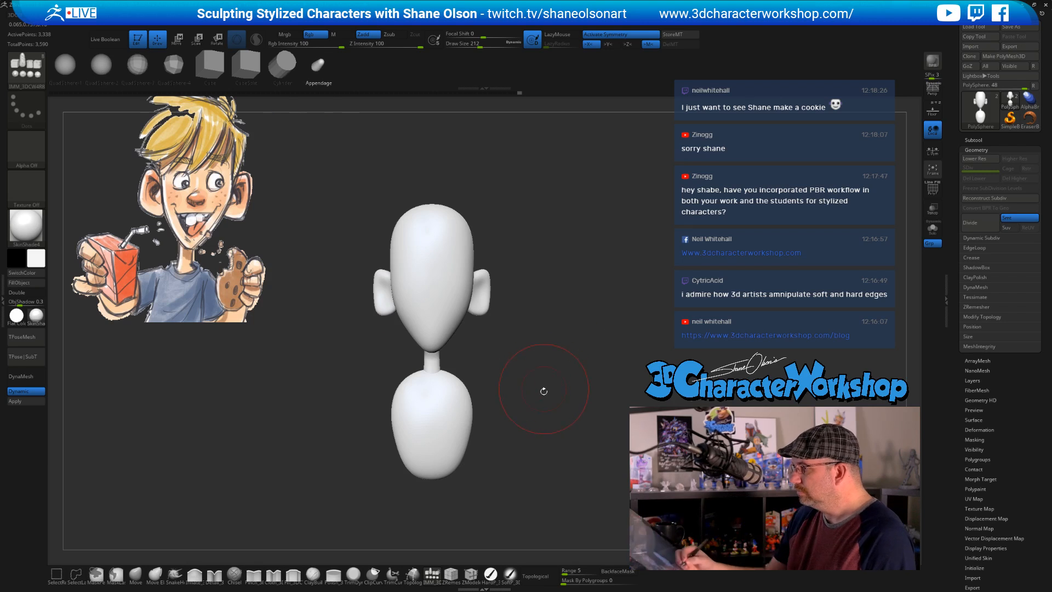
pyautogui.moveTo(542, 390)
pyautogui.mouseDown()
pyautogui.moveTo(527, 406)
pyautogui.moveTo(491, 413)
pyautogui.mouseUp()
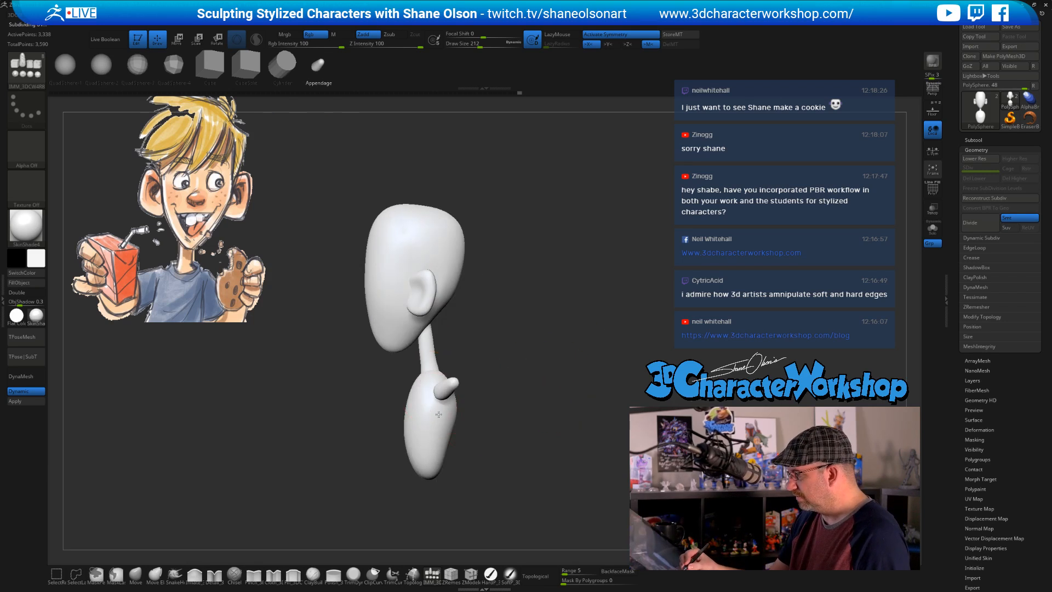
pyautogui.moveTo(436, 444); pyautogui.dragTo(436, 446)
pyautogui.moveTo(514, 439)
pyautogui.mouseDown()
pyautogui.moveTo(553, 443)
pyautogui.moveTo(440, 392)
pyautogui.mouseUp()
pyautogui.hotkey('ctrl', 'z')
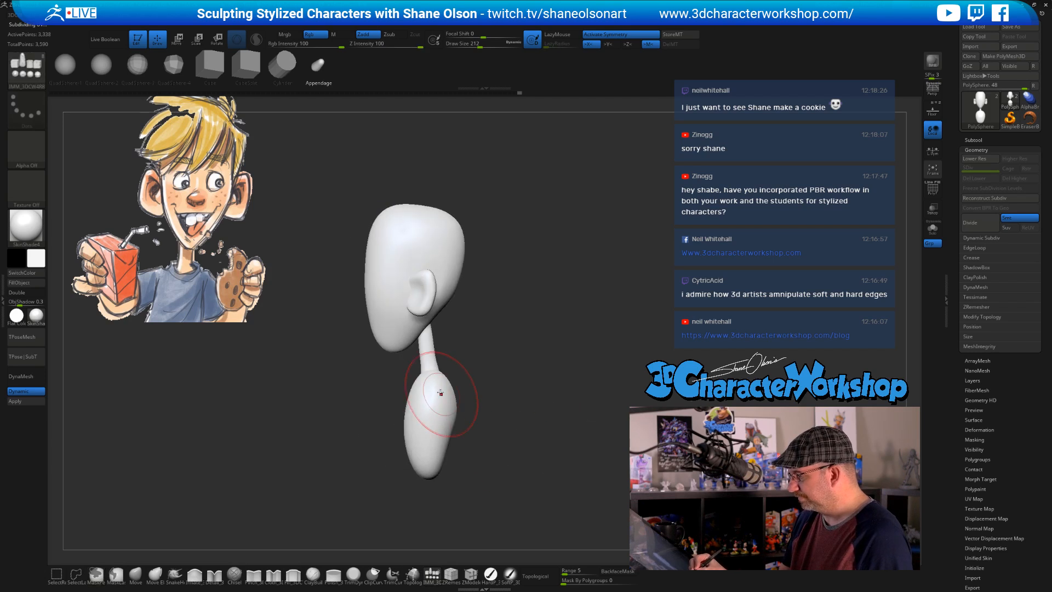
pyautogui.moveTo(438, 436)
pyautogui.mouseDown()
pyautogui.moveTo(438, 472)
pyautogui.moveTo(438, 450)
pyautogui.moveTo(531, 465)
pyautogui.moveTo(500, 406)
pyautogui.mouseUp()
pyautogui.keyDown('alt'); pyautogui.moveTo(531, 450); pyautogui.dragTo(526, 466); pyautogui.keyUp('alt')
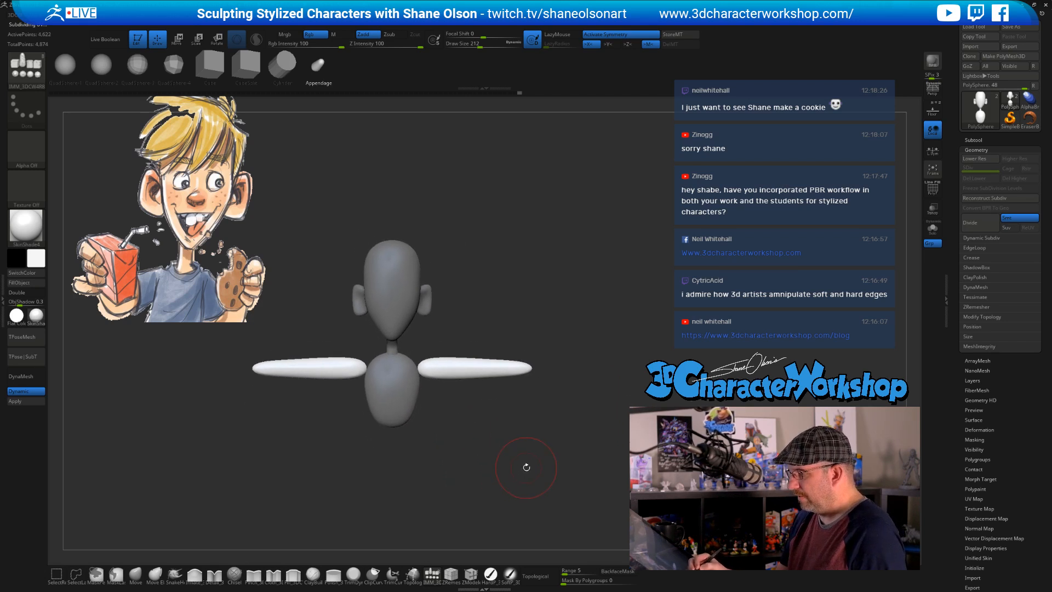
# Rotate both arms down from the shoulders with the gizmo so they angle away from the torso
pyautogui.press('e')
pyautogui.moveTo(449, 342)
pyautogui.mouseDown()
pyautogui.moveTo(453, 371)
pyautogui.moveTo(444, 332)
pyautogui.mouseUp()
pyautogui.moveTo(513, 368); pyautogui.dragTo(531, 426)
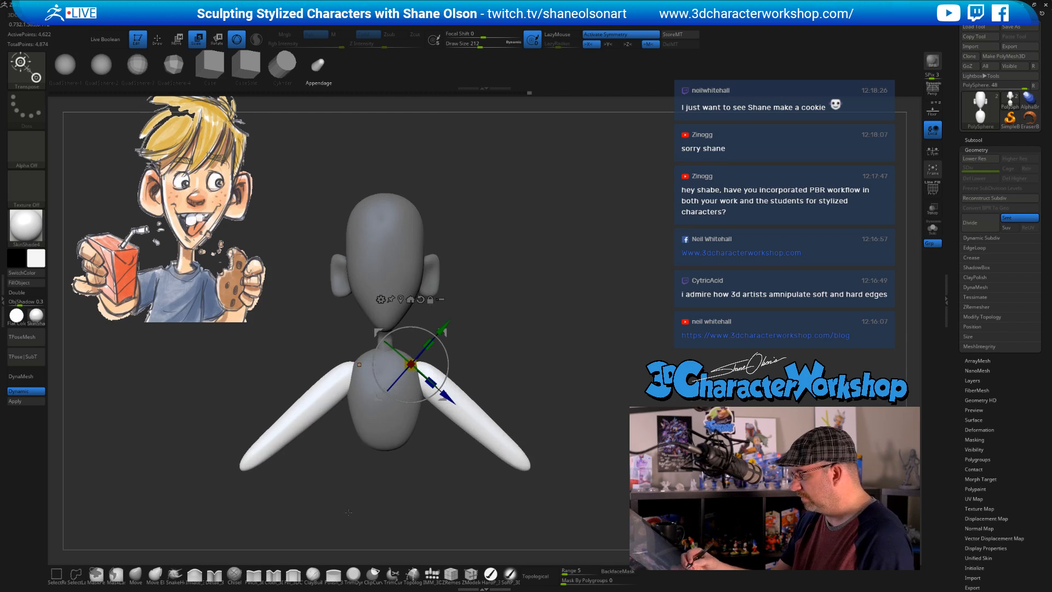
# Shape the shoulders and arms with the Move brush at draw size 223 and smooth their surface
pyautogui.click(136, 575)
pyautogui.press('s')
pyautogui.click(480, 343)
pyautogui.keyDown('alt'); pyautogui.moveTo(473, 323); pyautogui.dragTo(491, 319); pyautogui.keyUp('alt')
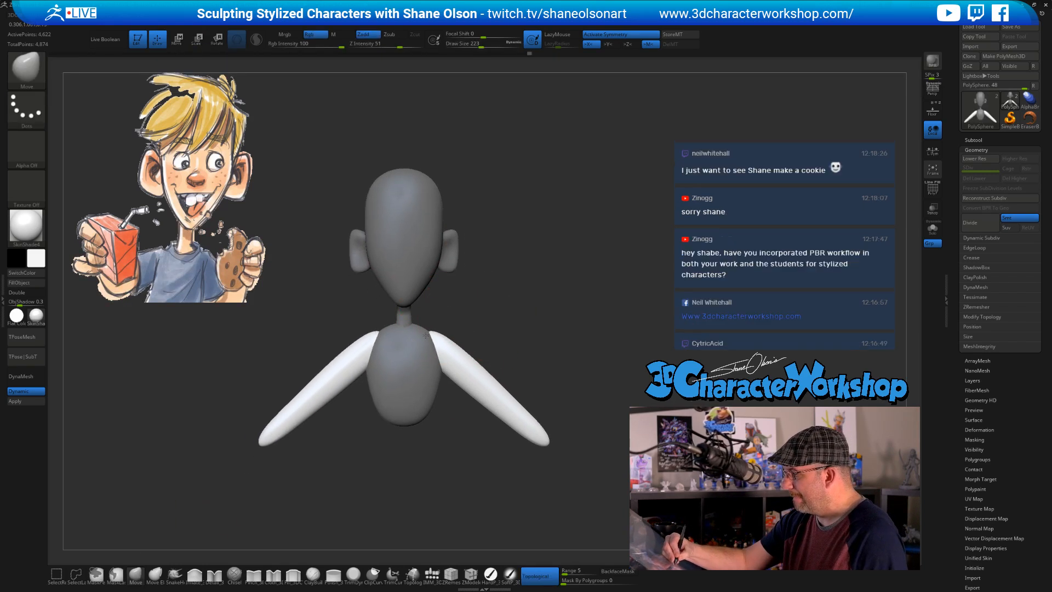
pyautogui.moveTo(513, 340); pyautogui.dragTo(514, 352)
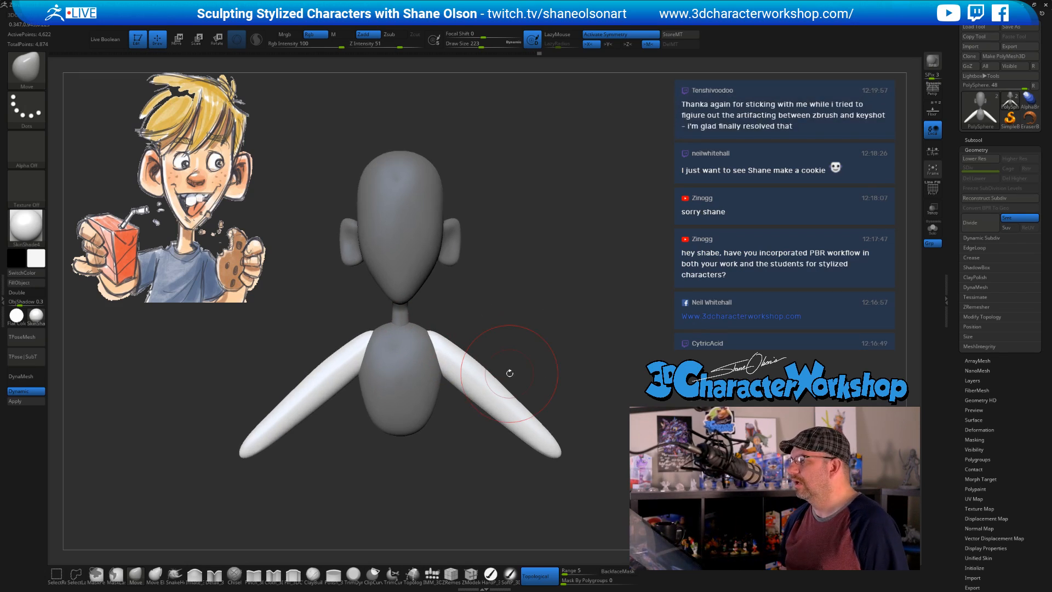
pyautogui.moveTo(519, 271); pyautogui.dragTo(518, 289)
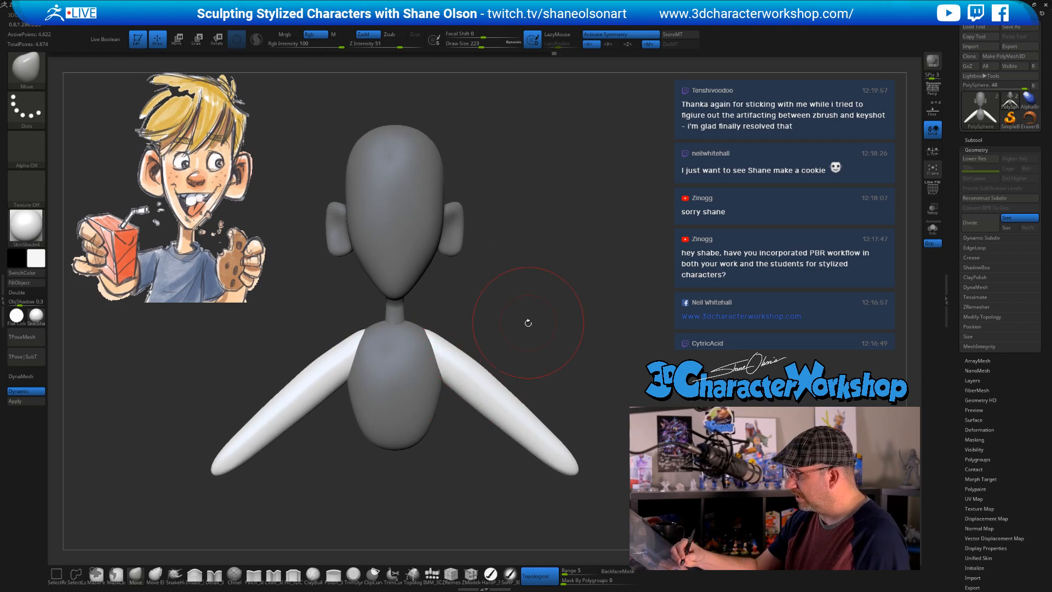
pyautogui.moveTo(528, 323); pyautogui.dragTo(485, 290)
pyautogui.press('shift')
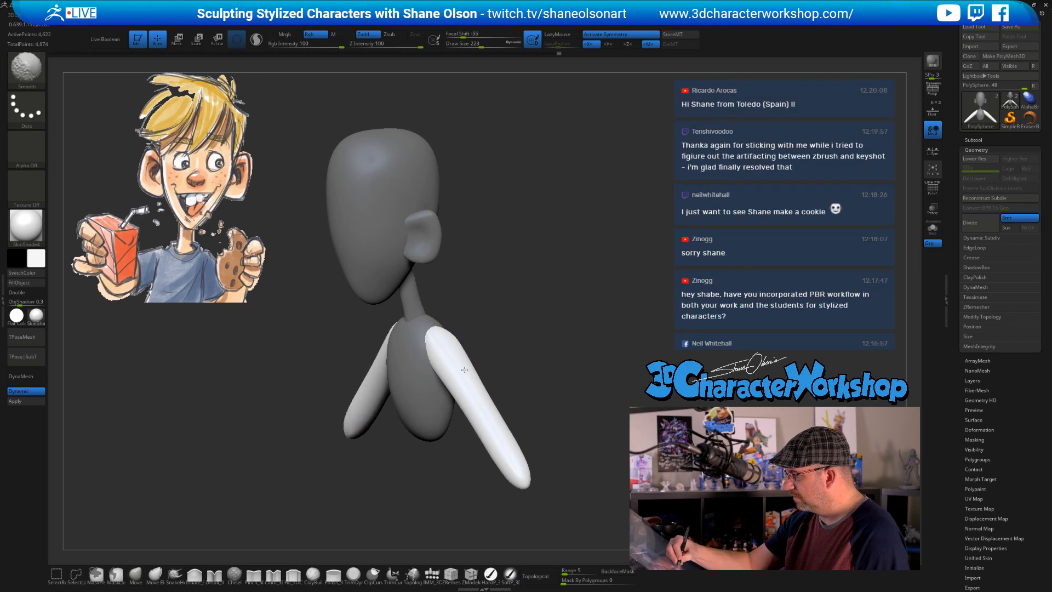
pyautogui.keyDown('shift'); pyautogui.moveTo(552, 387); pyautogui.dragTo(540, 402); pyautogui.keyUp('shift')
pyautogui.press('shift')
# Refine the contours of the upper arms and forearms with the Move brush at draw size 177, smoothing them
pyautogui.press('s')
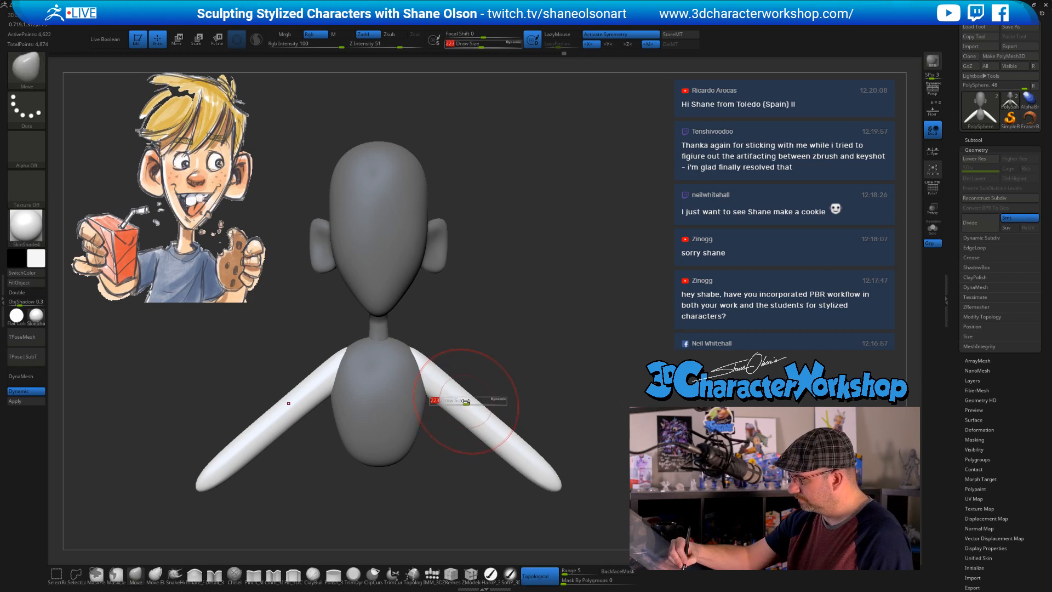
pyautogui.moveTo(465, 401); pyautogui.dragTo(460, 402)
pyautogui.press('shift')
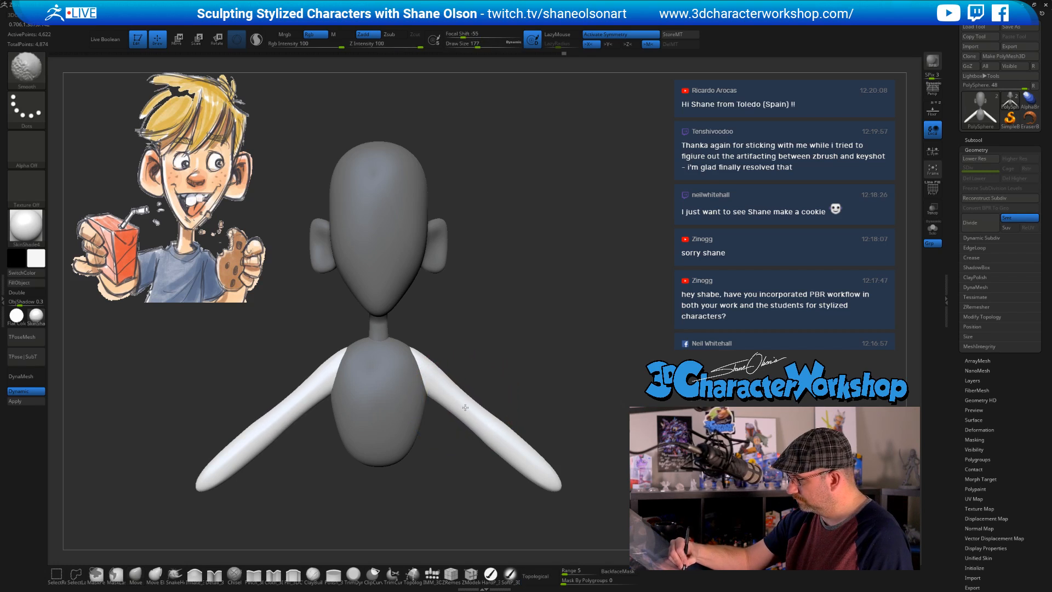
pyautogui.moveTo(589, 334)
pyautogui.mouseDown()
pyautogui.moveTo(535, 423)
pyautogui.moveTo(583, 347)
pyautogui.moveTo(549, 363)
pyautogui.mouseUp()
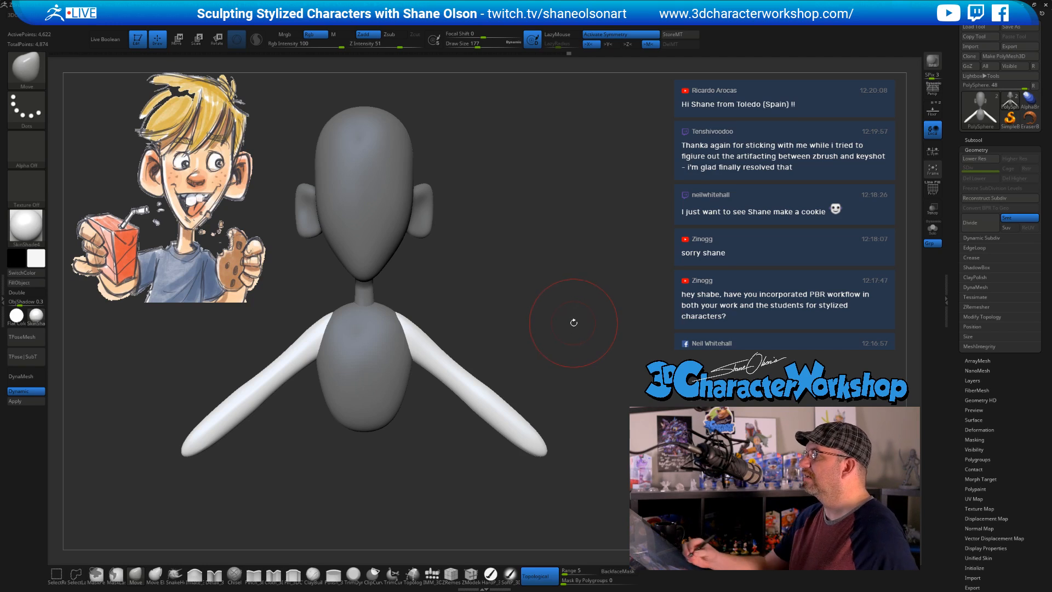
pyautogui.moveTo(580, 303)
pyautogui.keyDown('ctrl'); pyautogui.mouseDown(button='right')
pyautogui.moveTo(572, 316)
pyautogui.moveTo(558, 307)
pyautogui.moveTo(584, 330)
pyautogui.moveTo(575, 346)
pyautogui.mouseUp(button='right'); pyautogui.keyUp('ctrl')
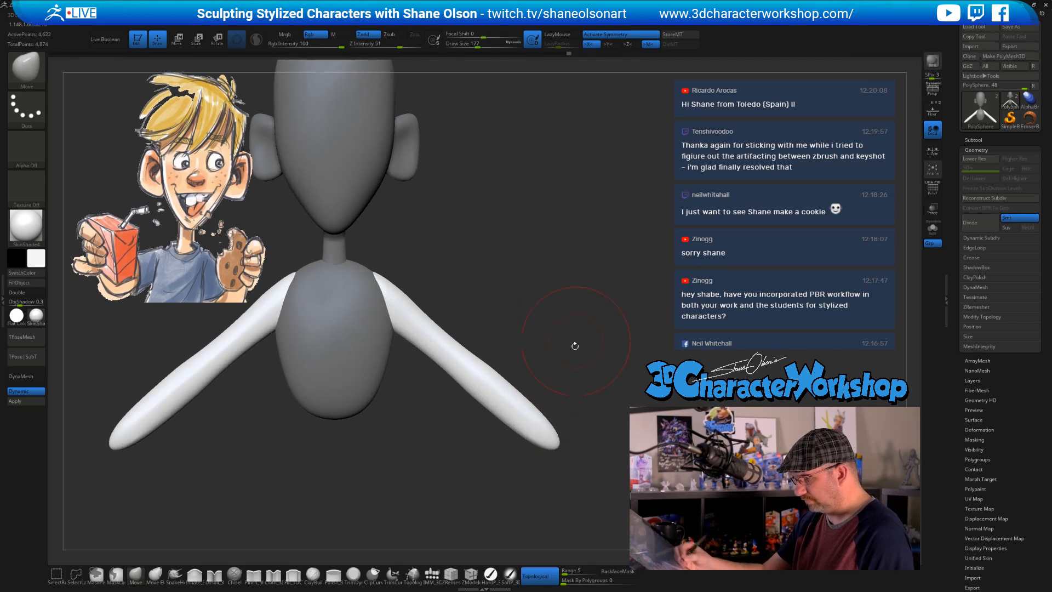
pyautogui.moveTo(556, 442)
pyautogui.keyDown('shift'); pyautogui.mouseDown()
pyautogui.moveTo(512, 411)
pyautogui.moveTo(550, 440)
pyautogui.moveTo(557, 426)
pyautogui.moveTo(564, 431)
pyautogui.mouseUp(); pyautogui.keyUp('shift')
pyautogui.moveTo(565, 431)
pyautogui.mouseDown(button='right')
pyautogui.moveTo(576, 377)
pyautogui.moveTo(593, 385)
pyautogui.moveTo(593, 356)
pyautogui.moveTo(552, 379)
pyautogui.moveTo(526, 426)
pyautogui.mouseUp(button='right')
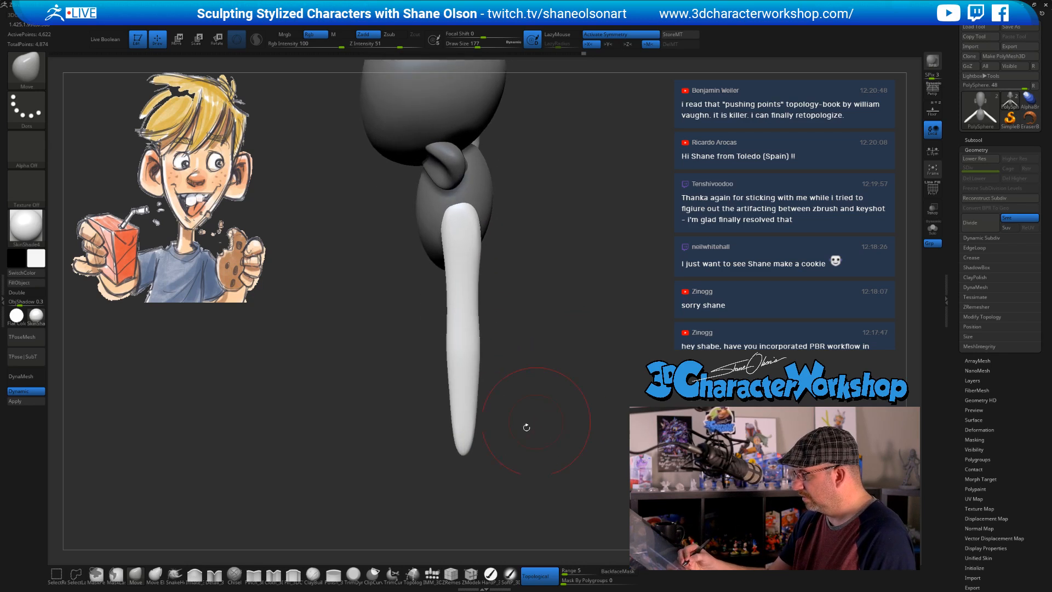
# Mask the upper arms and the rest of the figure down to the elbows with a lasso mask, leaving the forearms free
pyautogui.click(122, 573)
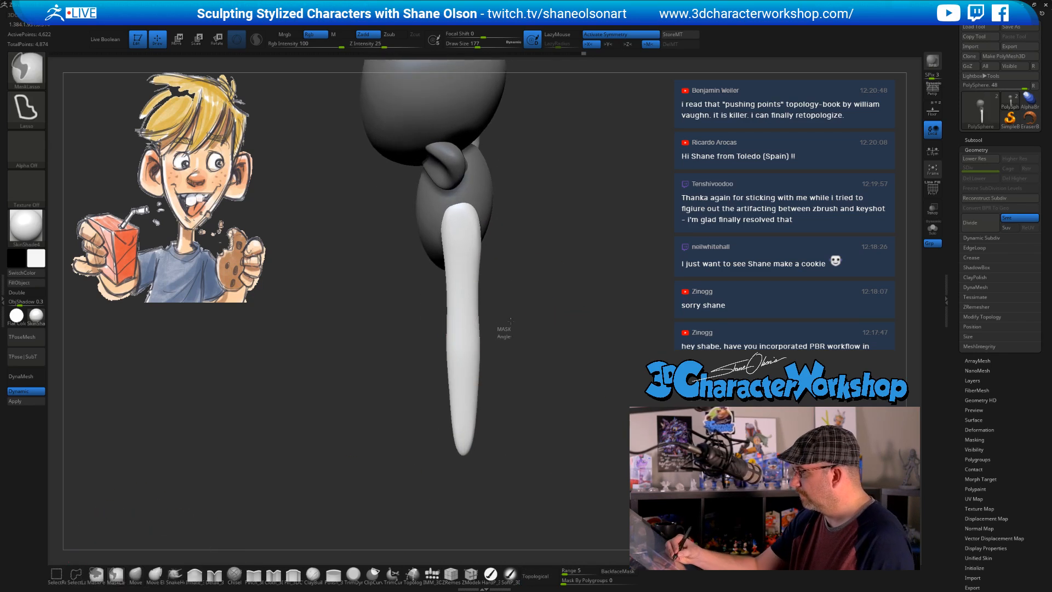
pyautogui.moveTo(510, 321)
pyautogui.keyDown('ctrl'); pyautogui.mouseDown()
pyautogui.moveTo(366, 301)
pyautogui.moveTo(438, 351)
pyautogui.mouseUp(); pyautogui.keyUp('ctrl')
pyautogui.moveTo(545, 378)
pyautogui.mouseDown(button='right')
pyautogui.moveTo(570, 383)
pyautogui.moveTo(527, 386)
pyautogui.mouseUp(button='right')
pyautogui.moveTo(522, 390)
pyautogui.keyDown('ctrl'); pyautogui.mouseDown()
pyautogui.moveTo(501, 348)
pyautogui.moveTo(452, 345)
pyautogui.mouseUp(); pyautogui.keyUp('ctrl')
pyautogui.moveTo(561, 428)
pyautogui.mouseDown(button='right')
pyautogui.moveTo(554, 421)
pyautogui.moveTo(573, 406)
pyautogui.mouseUp(button='right')
# Place the gizmo at the elbow, rotate the forearms forward to bend the arms, and clear the mask
pyautogui.press('e')
pyautogui.keyDown('alt'); pyautogui.click(457, 334); pyautogui.keyUp('alt')
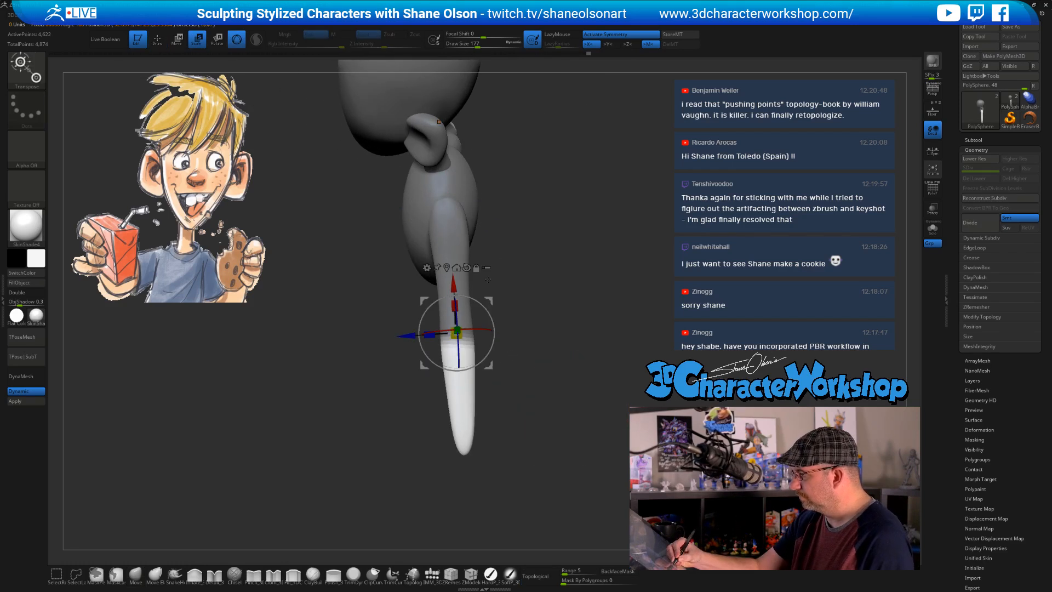
pyautogui.moveTo(484, 307); pyautogui.dragTo(490, 323)
pyautogui.keyDown('ctrl'); pyautogui.moveTo(564, 411); pyautogui.dragTo(518, 439, button='right'); pyautogui.keyUp('ctrl')
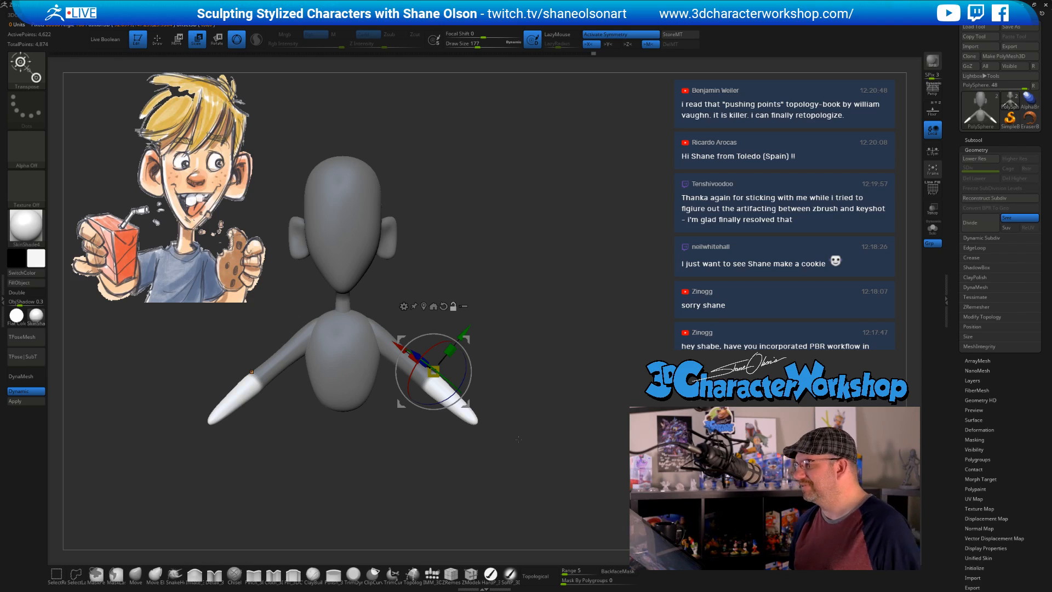
pyautogui.keyDown('ctrl'); pyautogui.moveTo(536, 384); pyautogui.dragTo(546, 396); pyautogui.keyUp('ctrl')
# Shape the elbows and taper the forearms toward the wrists with the Move brush at draw size 124
pyautogui.moveTo(538, 390)
pyautogui.keyDown('ctrl'); pyautogui.mouseDown(button='right')
pyautogui.moveTo(530, 423)
pyautogui.moveTo(542, 371)
pyautogui.mouseUp(button='right'); pyautogui.keyUp('ctrl')
pyautogui.press('q')
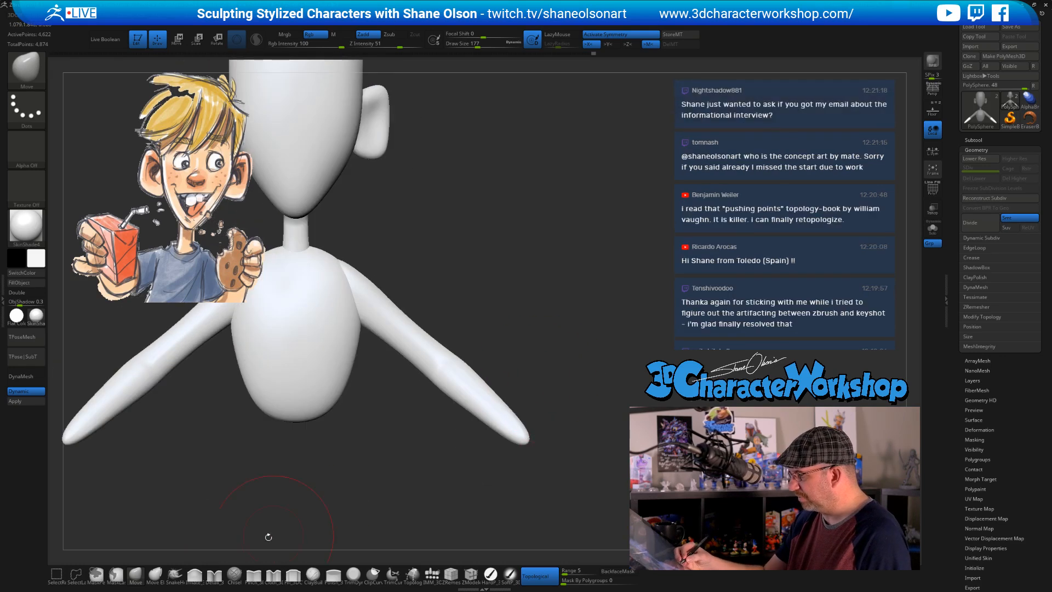
pyautogui.press('s')
pyautogui.moveTo(500, 341); pyautogui.dragTo(455, 345)
pyautogui.moveTo(443, 388)
pyautogui.mouseDown()
pyautogui.moveTo(432, 387)
pyautogui.moveTo(468, 409)
pyautogui.mouseUp()
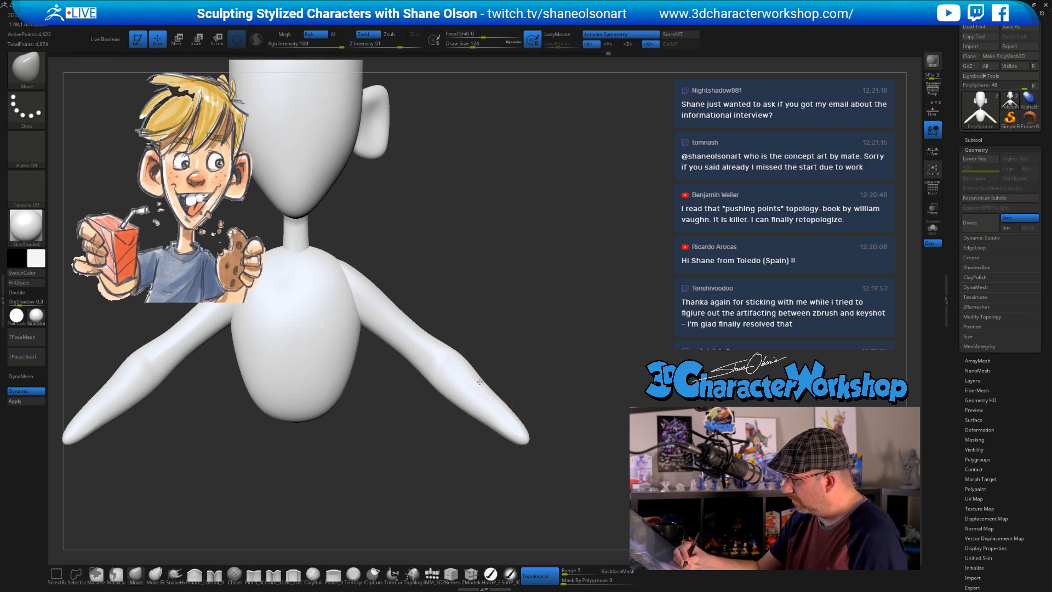
pyautogui.moveTo(556, 410)
pyautogui.mouseDown()
pyautogui.moveTo(486, 422)
pyautogui.moveTo(542, 453)
pyautogui.moveTo(538, 433)
pyautogui.moveTo(491, 391)
pyautogui.mouseUp()
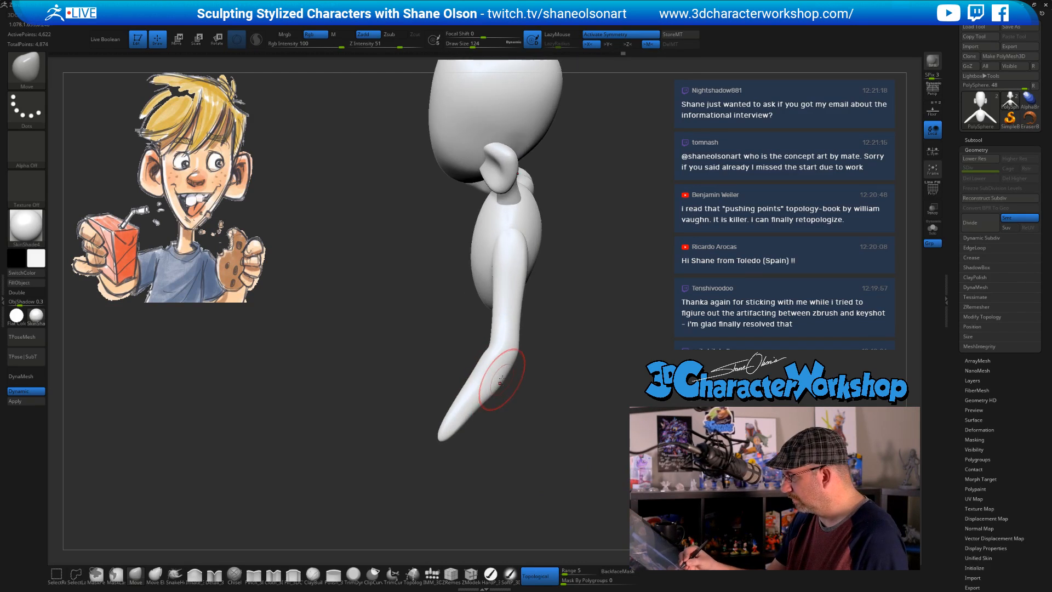
pyautogui.moveTo(485, 416)
pyautogui.mouseDown()
pyautogui.moveTo(549, 418)
pyautogui.moveTo(555, 437)
pyautogui.moveTo(534, 375)
pyautogui.moveTo(554, 396)
pyautogui.mouseUp()
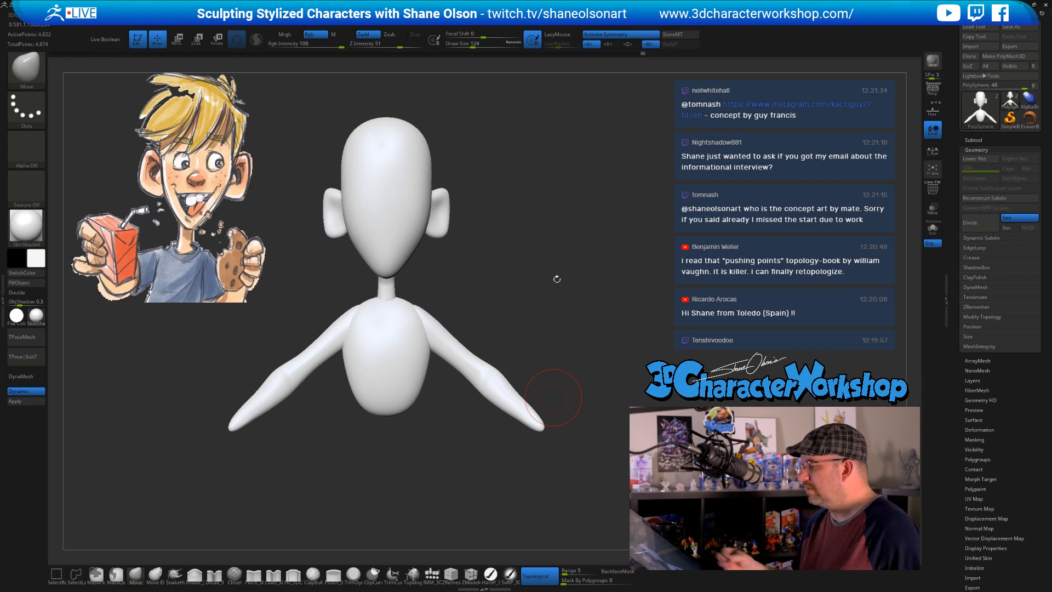
# Pull the bottom of the torso down to lengthen it, using the Move brush at draw size 280
pyautogui.moveTo(557, 307)
pyautogui.keyDown('alt'); pyautogui.mouseDown()
pyautogui.moveTo(559, 322)
pyautogui.moveTo(565, 317)
pyautogui.mouseUp(); pyautogui.keyUp('alt')
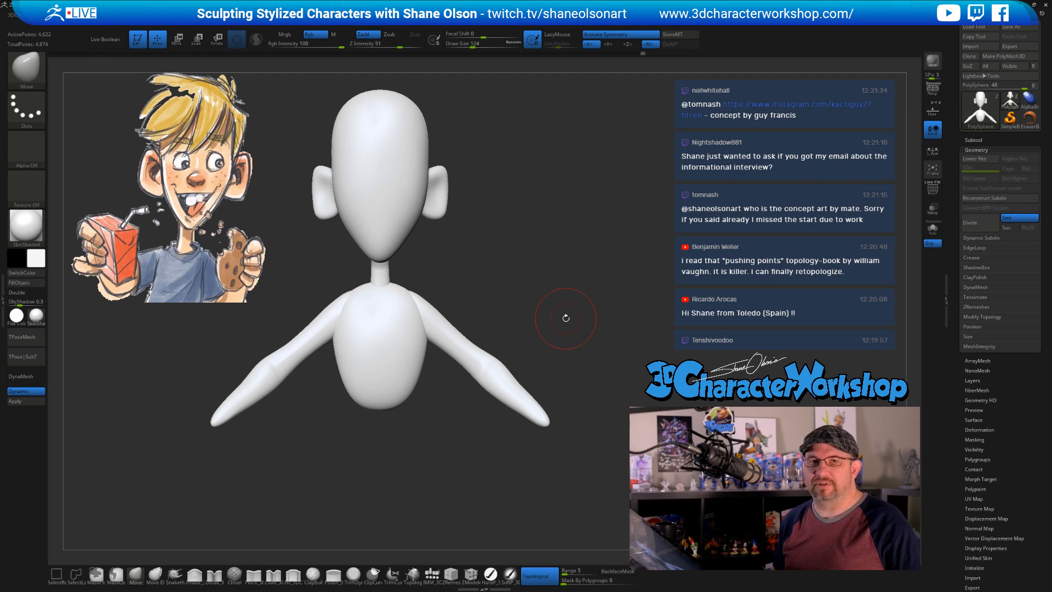
pyautogui.moveTo(586, 305); pyautogui.dragTo(481, 404)
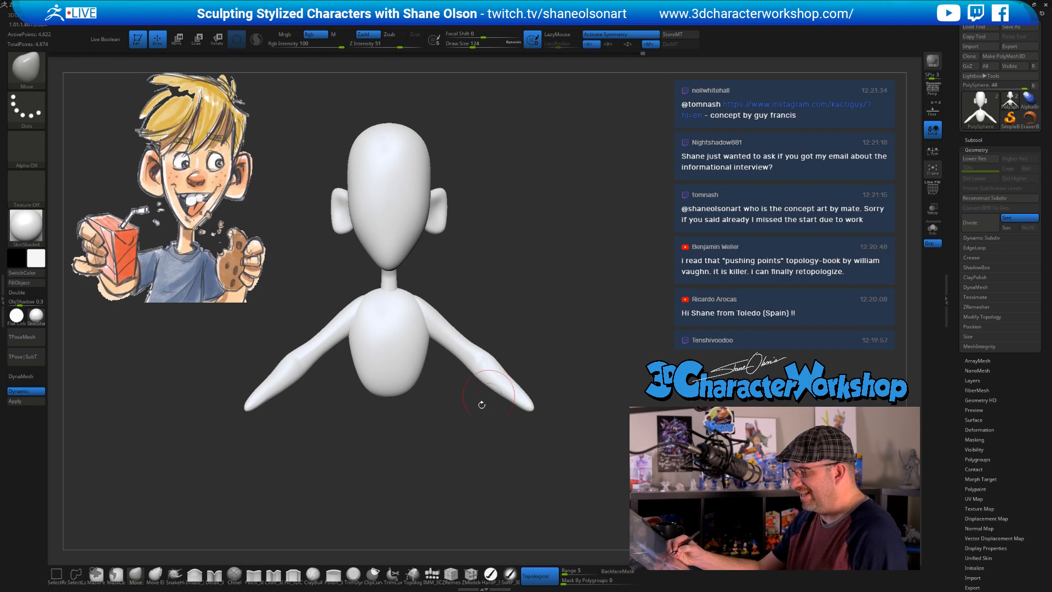
pyautogui.press('s')
pyautogui.moveTo(379, 441); pyautogui.dragTo(391, 440)
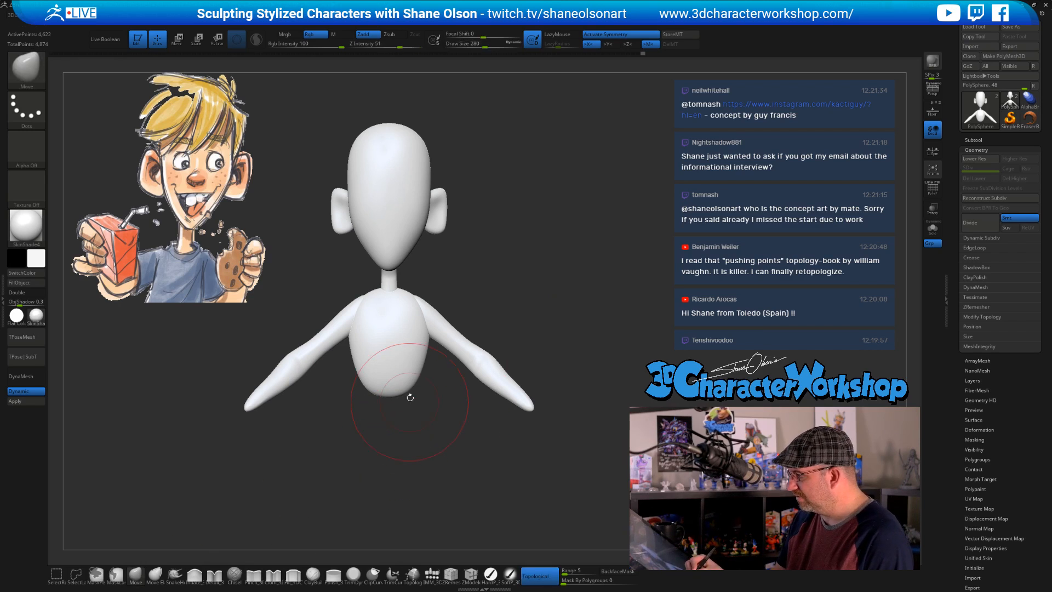
pyautogui.moveTo(405, 390); pyautogui.dragTo(404, 398)
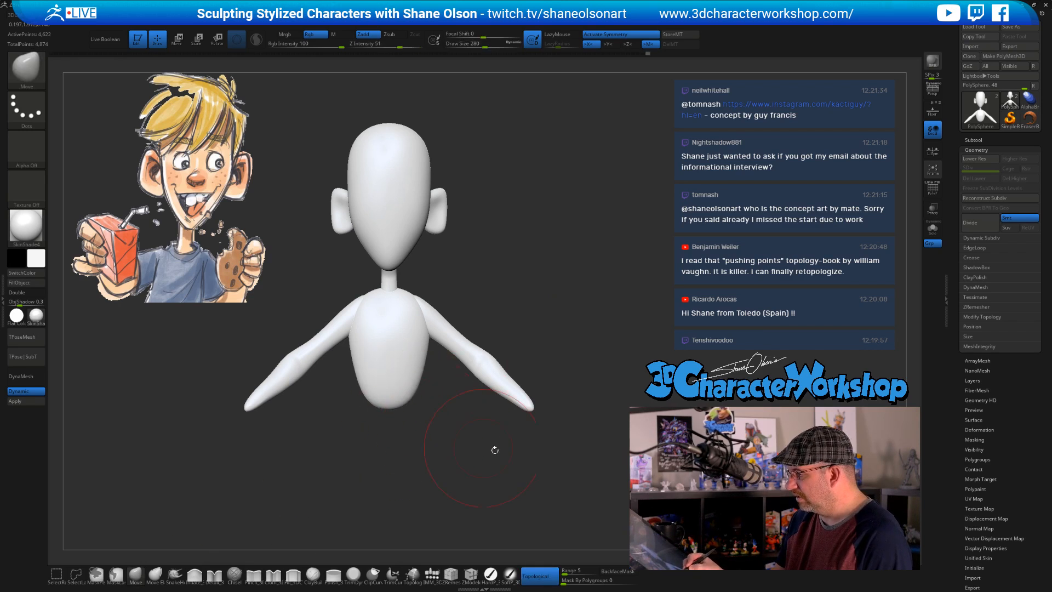
pyautogui.moveTo(509, 399); pyautogui.dragTo(526, 445)
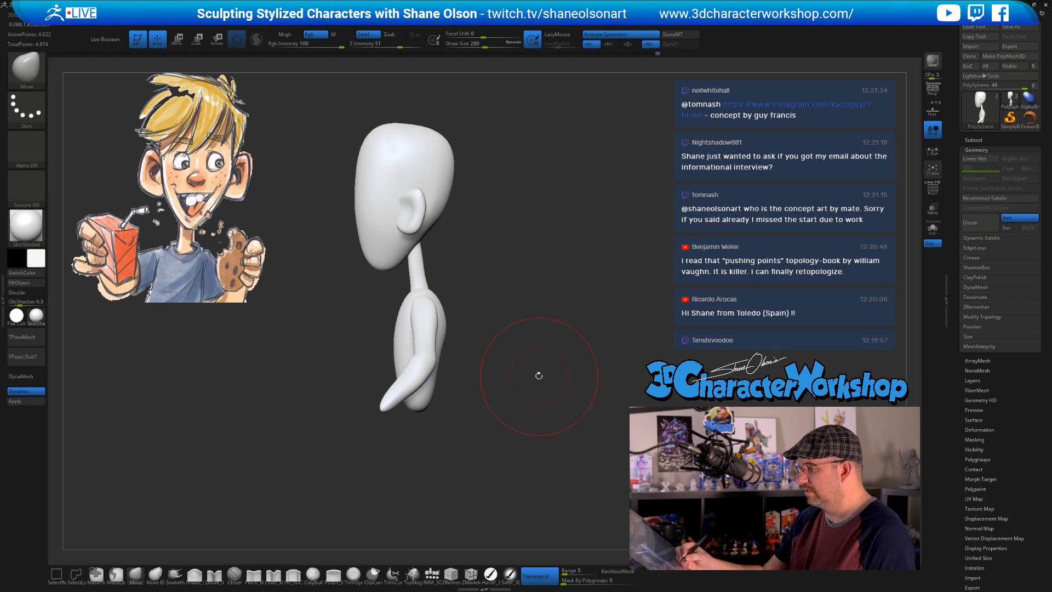
pyautogui.moveTo(532, 390)
pyautogui.mouseDown()
pyautogui.moveTo(545, 418)
pyautogui.moveTo(532, 336)
pyautogui.moveTo(512, 319)
pyautogui.moveTo(464, 339)
pyautogui.mouseUp()
# Reduce the Move brush's draw size to 112 for finer work on the arms
pyautogui.press('s')
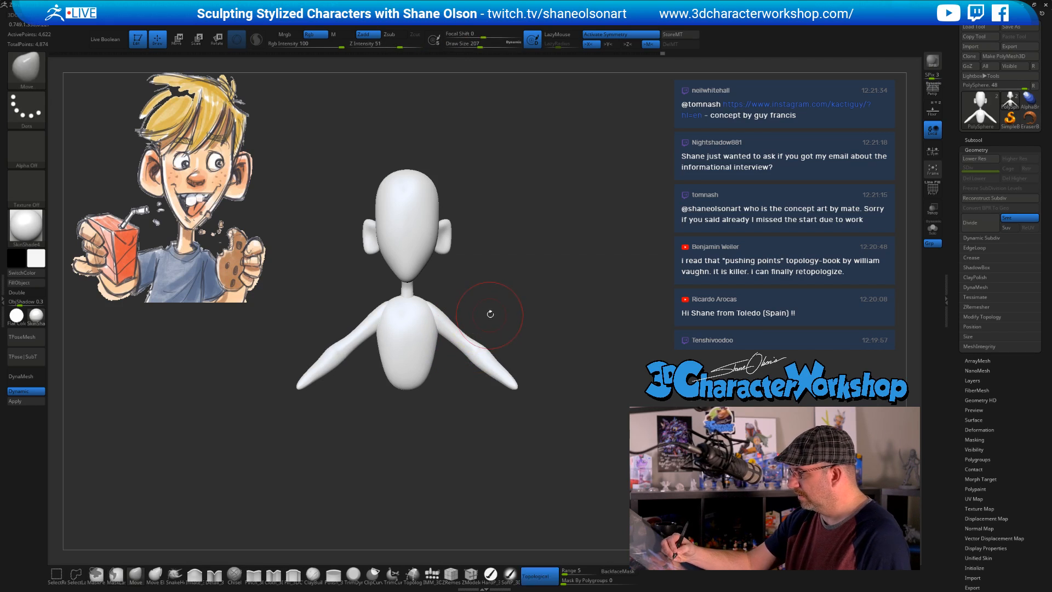
pyautogui.moveTo(488, 313)
pyautogui.keyDown('alt'); pyautogui.mouseDown()
pyautogui.moveTo(494, 341)
pyautogui.moveTo(468, 323)
pyautogui.moveTo(440, 324)
pyautogui.moveTo(458, 331)
pyautogui.mouseUp(); pyautogui.keyUp('alt')
pyautogui.press('s')
pyautogui.press('s')
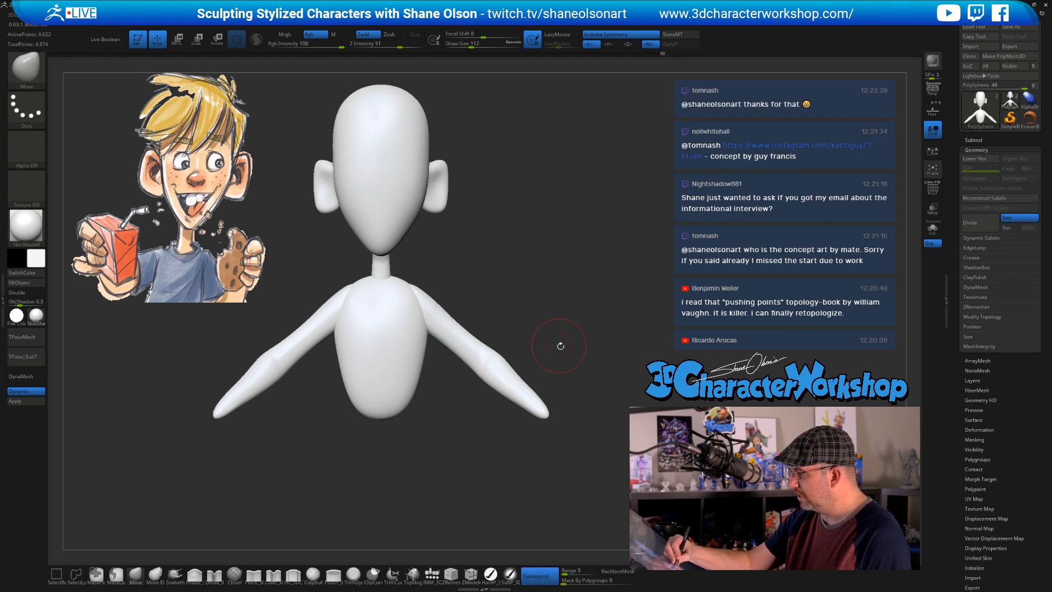
pyautogui.moveTo(559, 345)
pyautogui.mouseDown()
pyautogui.moveTo(467, 333)
pyautogui.moveTo(511, 331)
pyautogui.moveTo(530, 302)
pyautogui.moveTo(523, 340)
pyautogui.moveTo(567, 421)
pyautogui.mouseUp()
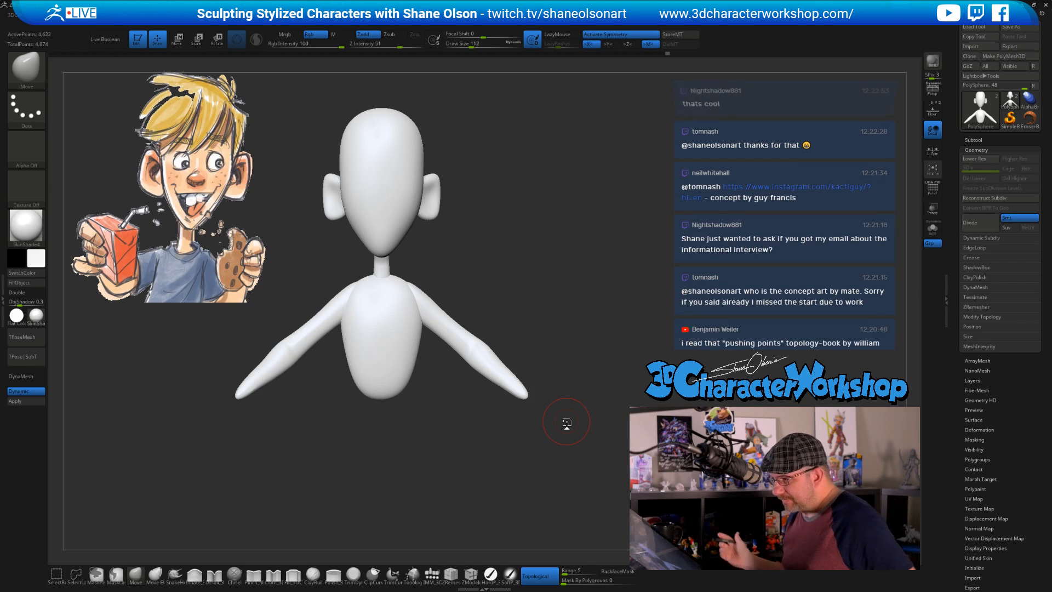
pyautogui.keyDown('alt'); pyautogui.moveTo(578, 418); pyautogui.dragTo(556, 366); pyautogui.keyUp('alt')
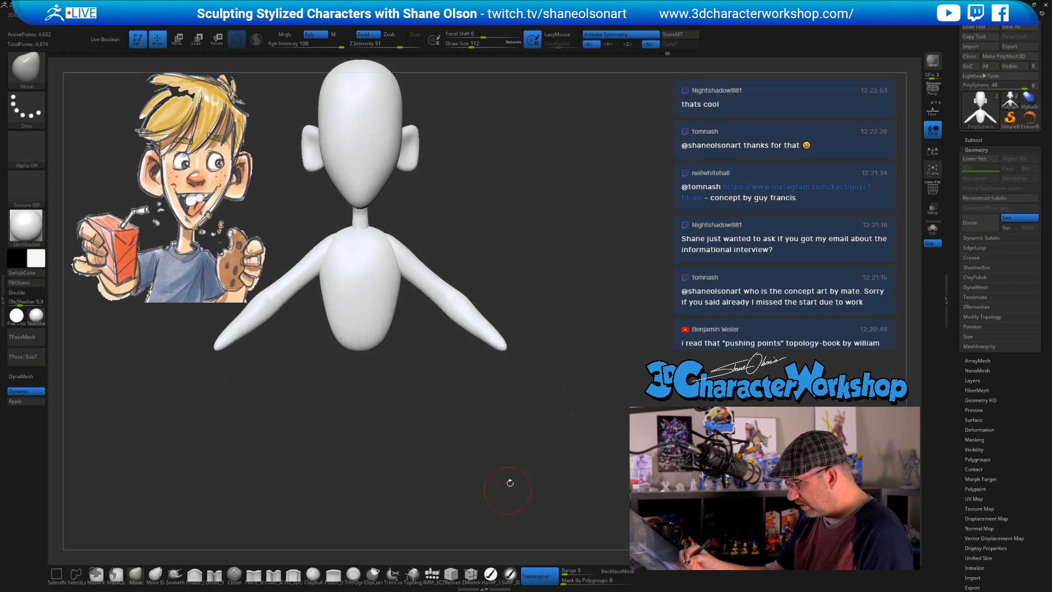
# Insert a QuadSphere-2 mesh at the end of the forearm for the hand and undo the trial gizmo changes
pyautogui.click(432, 573)
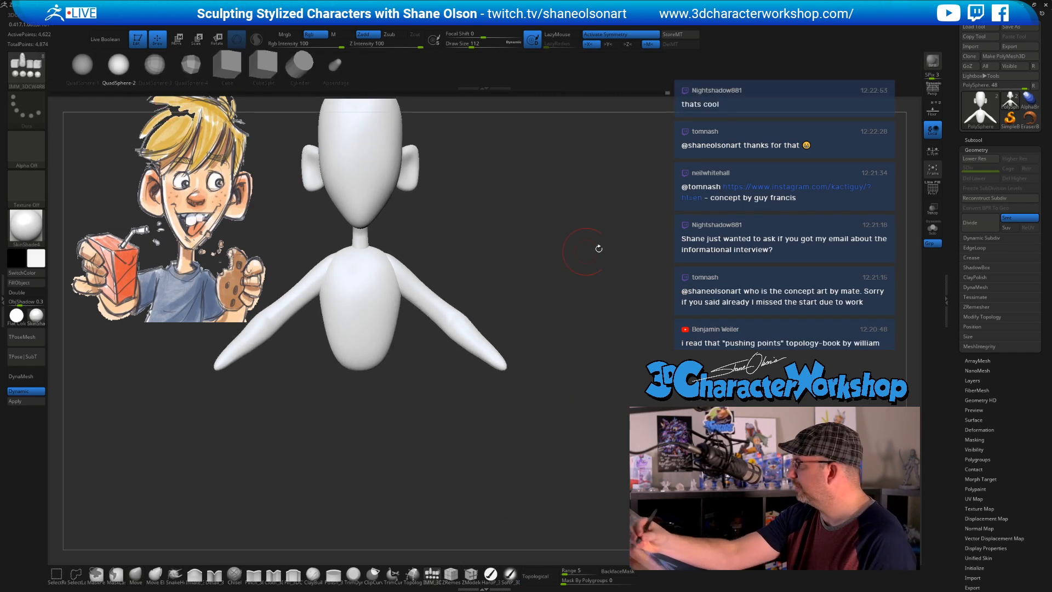
pyautogui.moveTo(598, 248); pyautogui.dragTo(554, 450)
pyautogui.press('w')
pyautogui.moveTo(473, 441); pyautogui.dragTo(485, 425)
pyautogui.hotkey('ctrl', 'z')
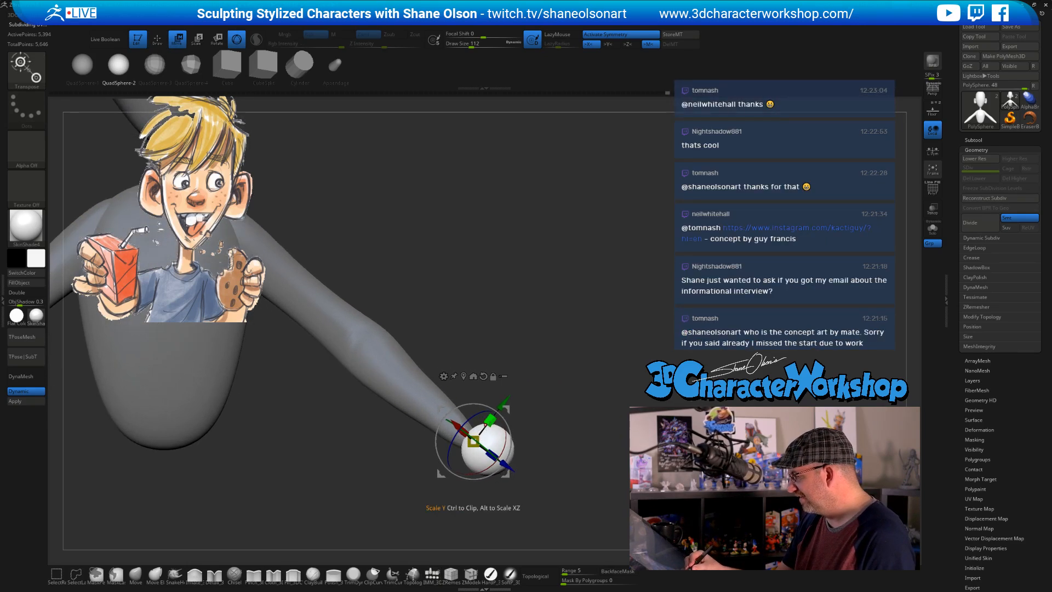
pyautogui.hotkey('ctrl', 'z')
# Enable local symmetry and flatten the hand sphere into an oval palm with the gizmo
pyautogui.moveTo(578, 404); pyautogui.dragTo(562, 438)
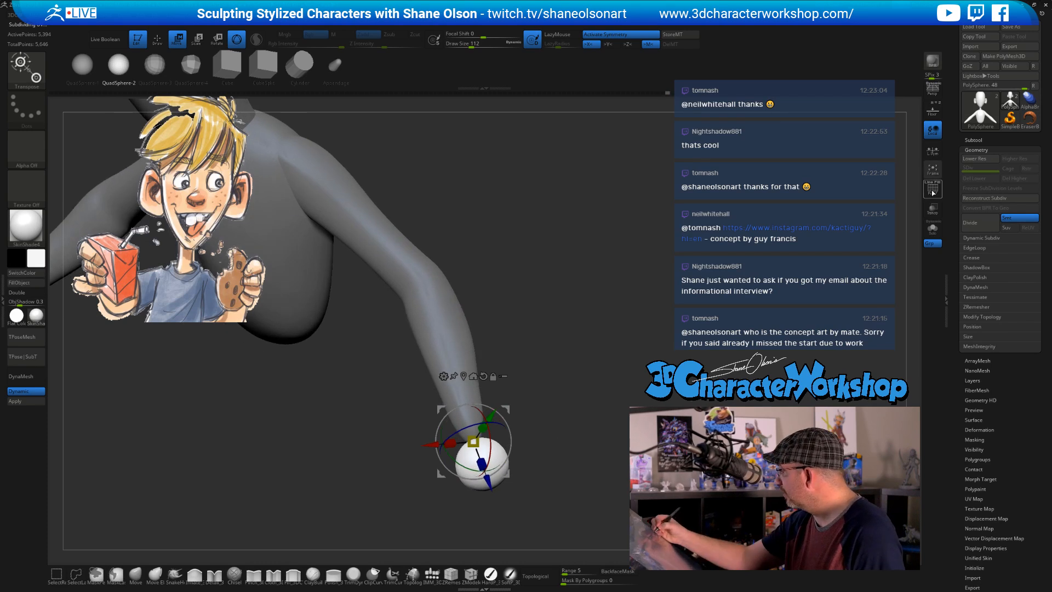
pyautogui.click(932, 150)
pyautogui.moveTo(560, 422); pyautogui.dragTo(597, 421)
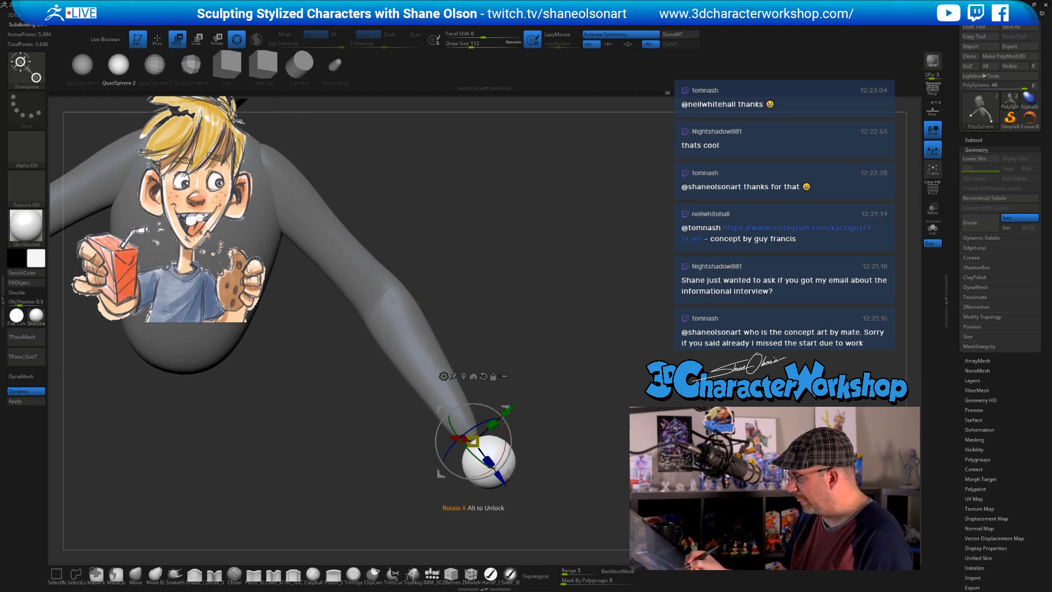
pyautogui.moveTo(492, 425); pyautogui.dragTo(413, 516)
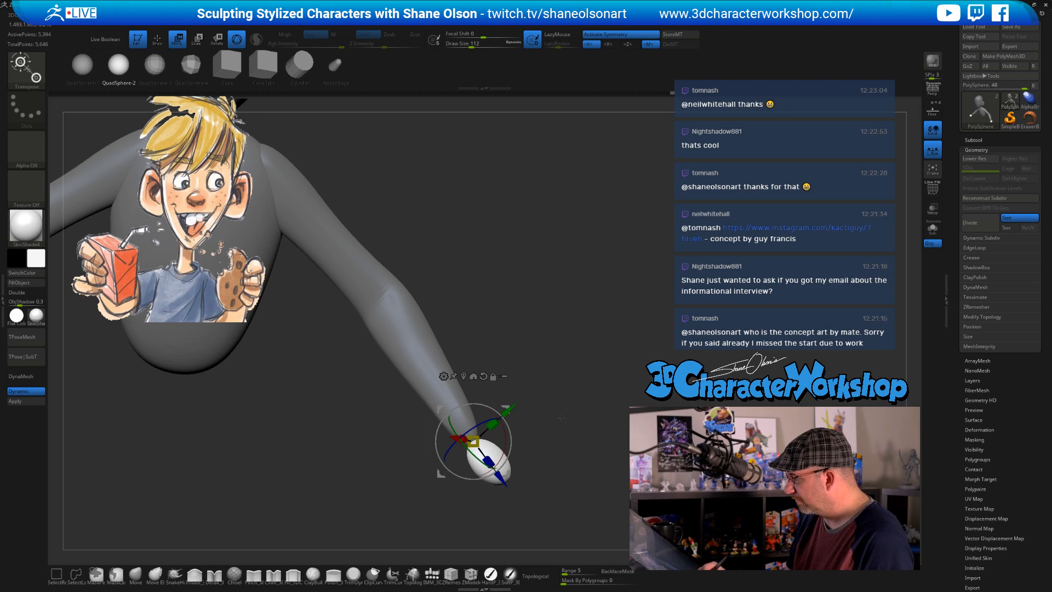
# Taper the wrist end of the palm towards the forearm, using the Move brush at draw size 96
pyautogui.moveTo(583, 432); pyautogui.dragTo(542, 463)
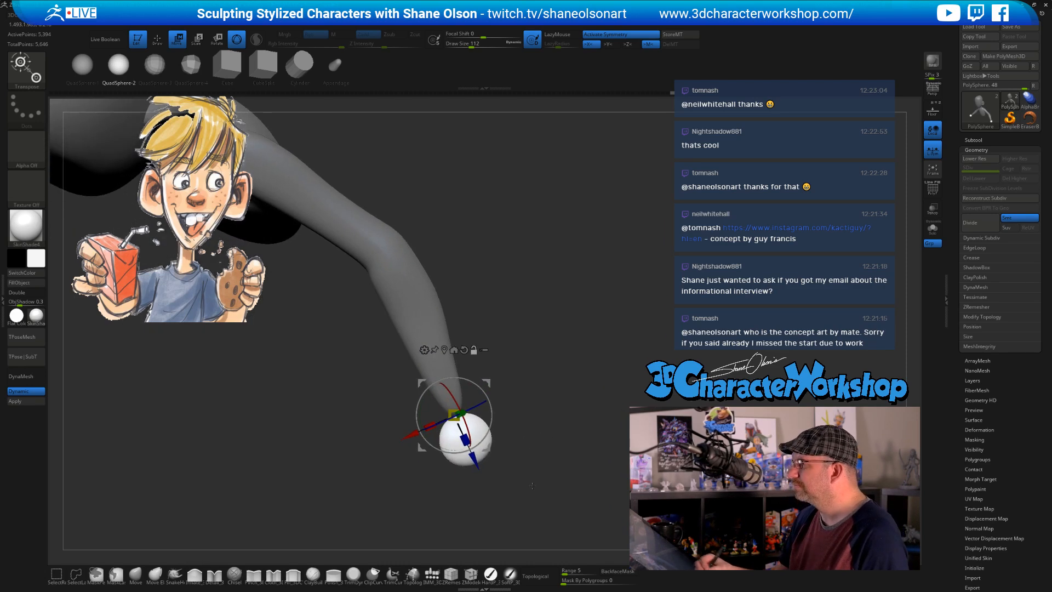
pyautogui.keyDown('alt'); pyautogui.moveTo(555, 422); pyautogui.dragTo(540, 441); pyautogui.keyUp('alt')
pyautogui.moveTo(472, 405); pyautogui.dragTo(439, 479)
pyautogui.click(154, 586)
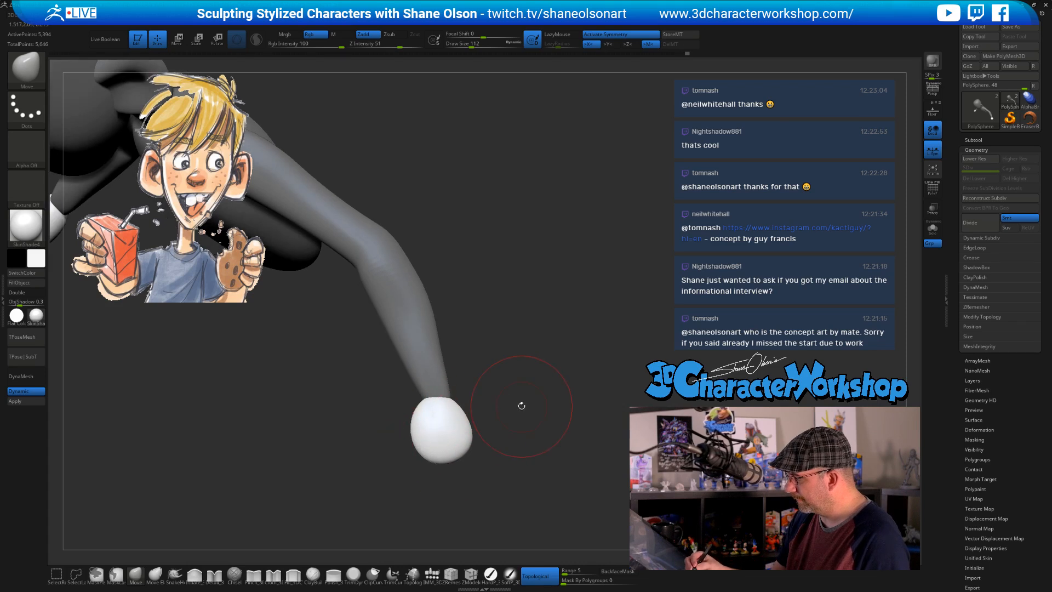
pyautogui.moveTo(522, 405)
pyautogui.mouseDown()
pyautogui.moveTo(524, 429)
pyautogui.moveTo(528, 410)
pyautogui.moveTo(540, 419)
pyautogui.moveTo(534, 405)
pyautogui.moveTo(529, 412)
pyautogui.mouseUp()
pyautogui.press('s')
pyautogui.moveTo(411, 394); pyautogui.dragTo(401, 392)
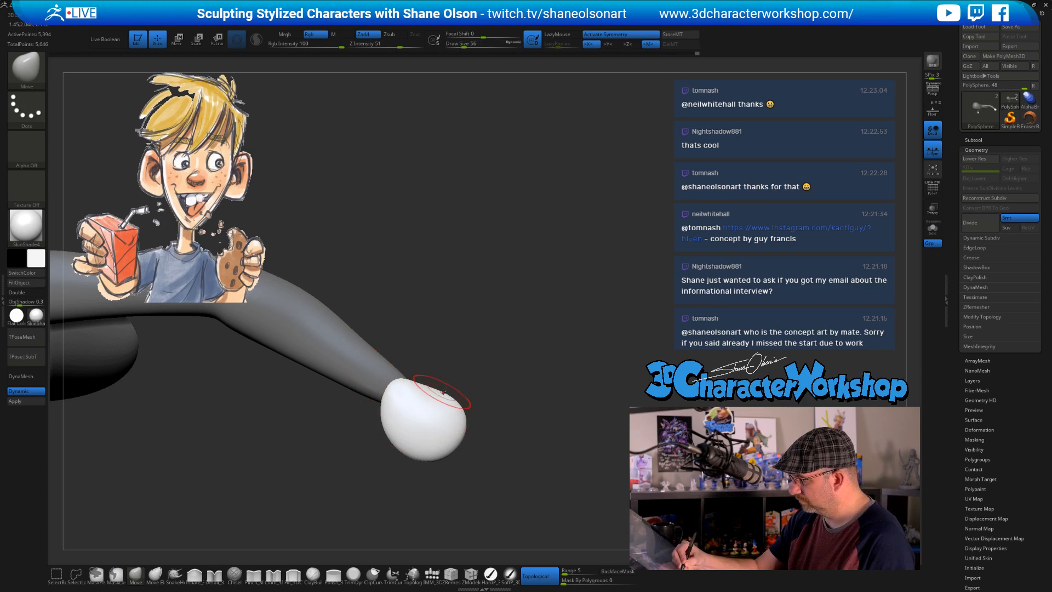
# Flatten and even out the front and back of the palm in side view, using the Move brush at draw size 83
pyautogui.moveTo(541, 424); pyautogui.dragTo(542, 466)
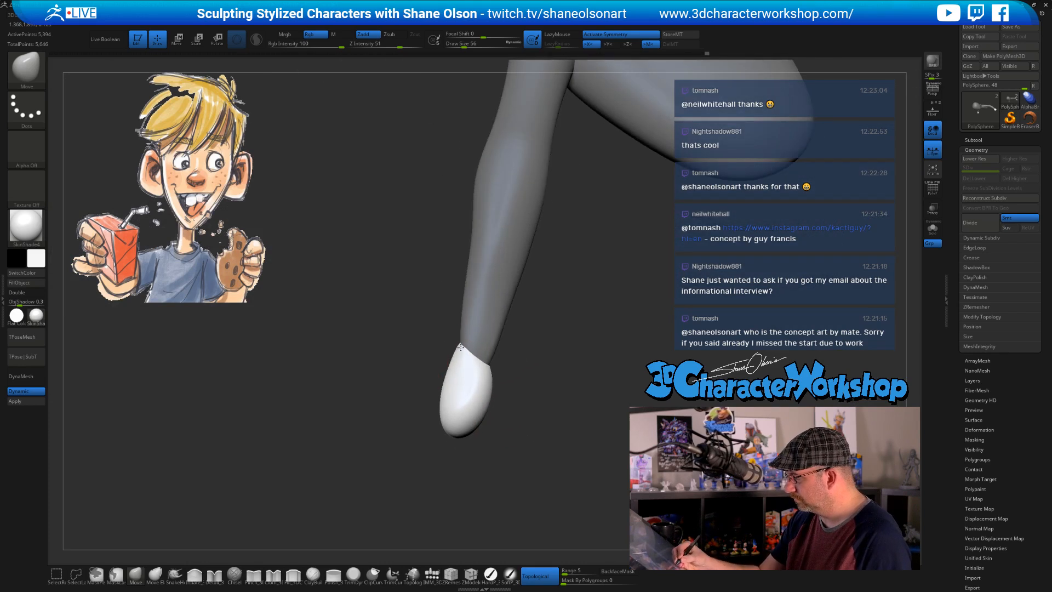
pyautogui.press('s')
pyautogui.moveTo(454, 368); pyautogui.dragTo(458, 368)
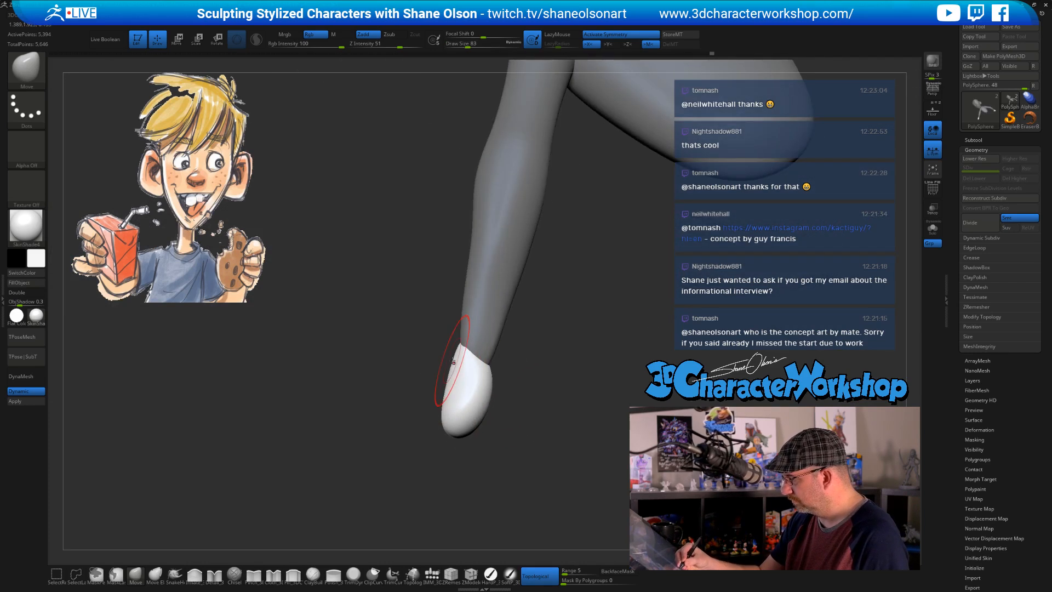
pyautogui.moveTo(488, 396); pyautogui.dragTo(547, 416)
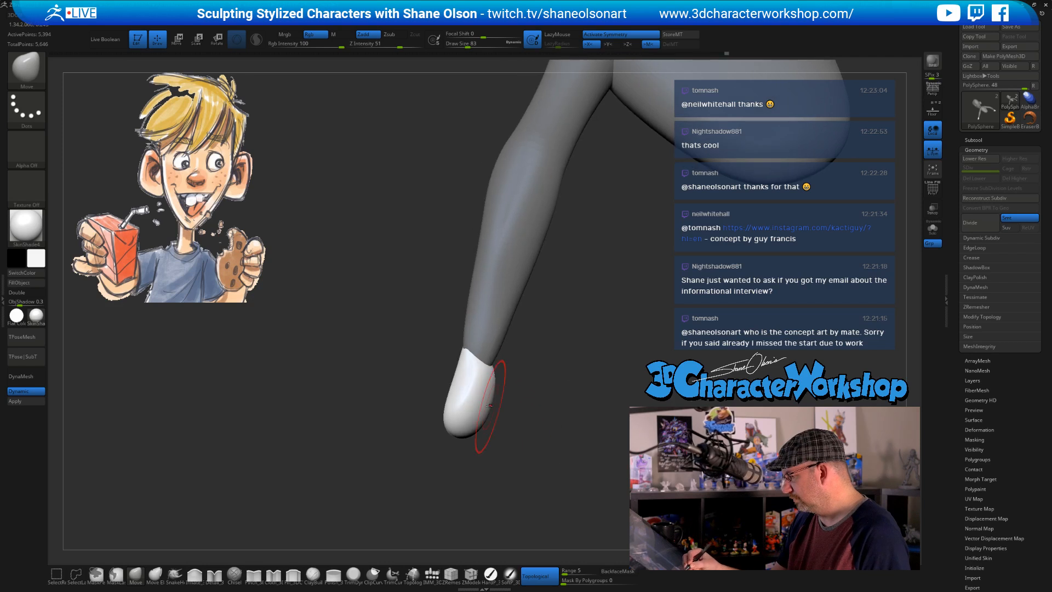
pyautogui.moveTo(495, 392)
pyautogui.mouseDown()
pyautogui.moveTo(489, 385)
pyautogui.moveTo(496, 417)
pyautogui.moveTo(547, 419)
pyautogui.moveTo(574, 403)
pyautogui.moveTo(535, 358)
pyautogui.moveTo(532, 331)
pyautogui.mouseUp()
pyautogui.moveTo(547, 395)
pyautogui.keyDown('shift'); pyautogui.mouseDown()
pyautogui.moveTo(557, 411)
pyautogui.moveTo(550, 463)
pyautogui.moveTo(416, 443)
pyautogui.moveTo(535, 412)
pyautogui.mouseUp(); pyautogui.keyUp('shift')
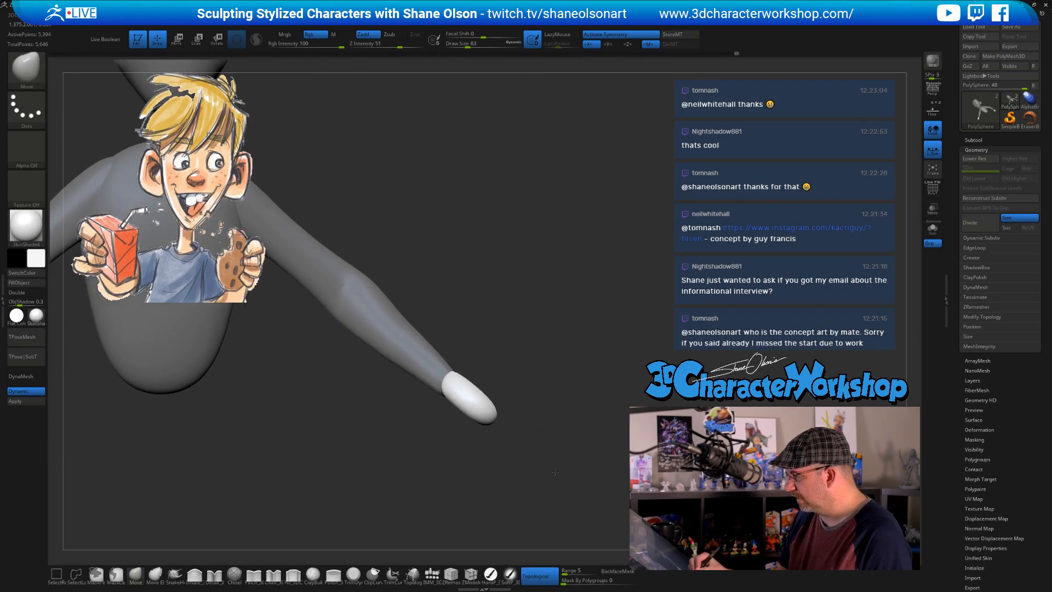
pyautogui.moveTo(535, 449)
pyautogui.mouseDown()
pyautogui.moveTo(526, 430)
pyautogui.moveTo(531, 486)
pyautogui.moveTo(549, 445)
pyautogui.mouseUp()
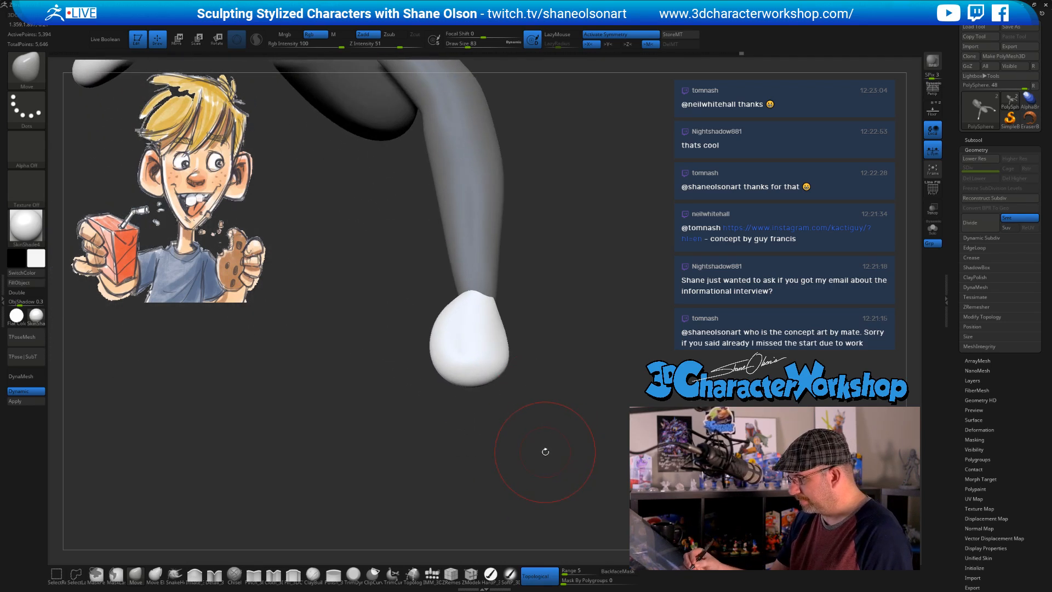
# Insert an Appendage mesh at the end of the palm as a finger and move its base into the palm
pyautogui.click(432, 573)
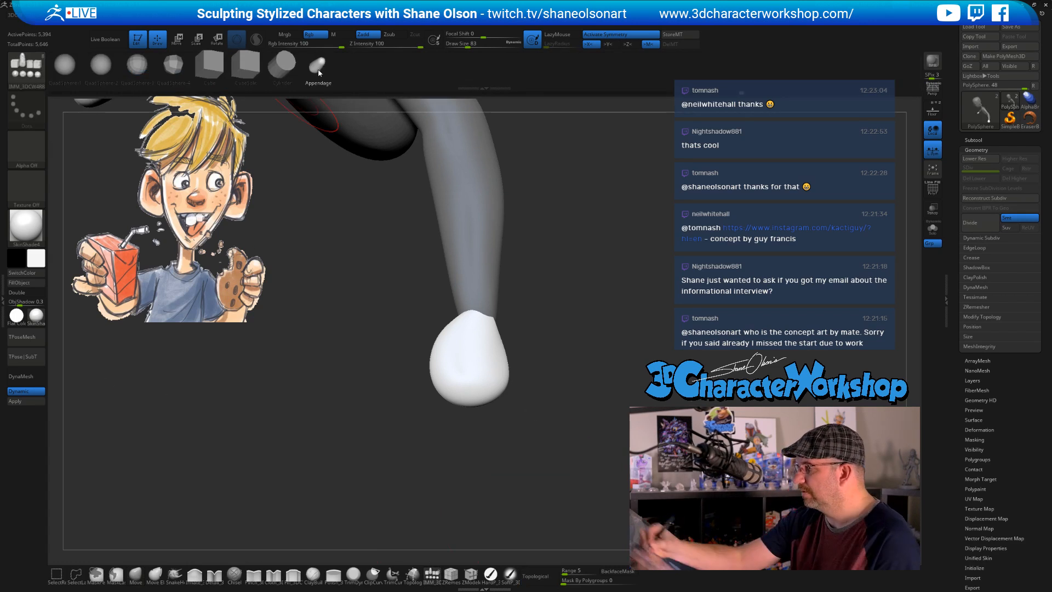
pyautogui.moveTo(616, 329); pyautogui.dragTo(493, 394)
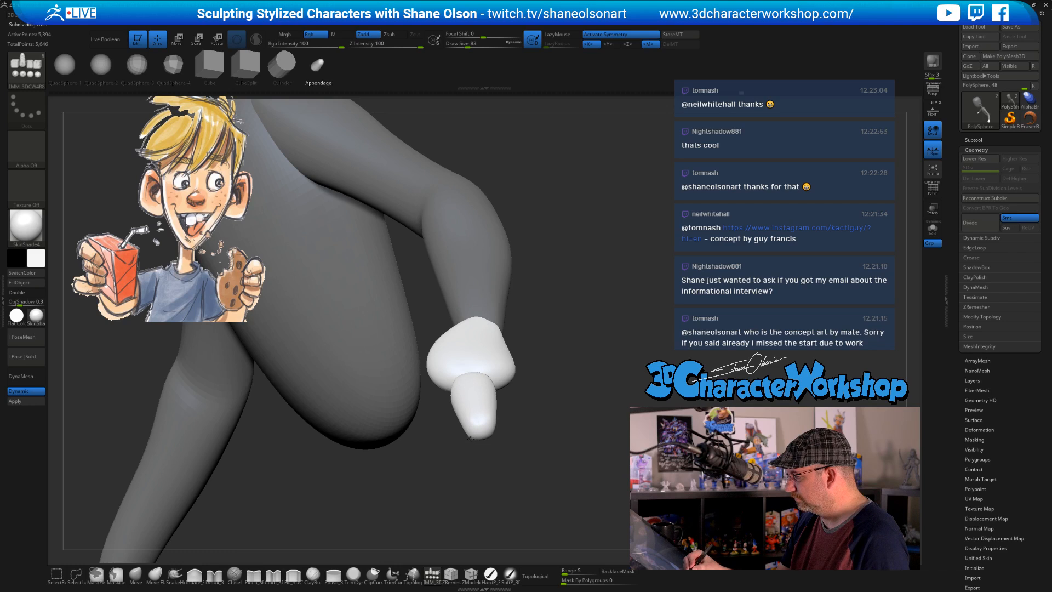
pyautogui.moveTo(470, 429)
pyautogui.mouseDown()
pyautogui.moveTo(541, 461)
pyautogui.moveTo(544, 445)
pyautogui.moveTo(507, 425)
pyautogui.mouseUp()
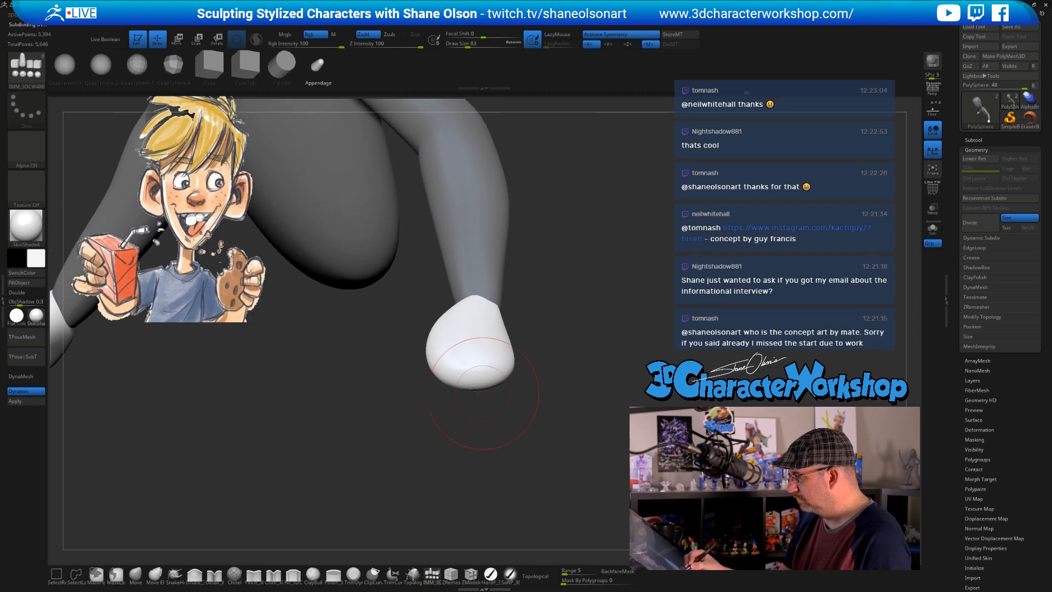
pyautogui.moveTo(466, 380)
pyautogui.mouseDown()
pyautogui.moveTo(466, 431)
pyautogui.moveTo(549, 427)
pyautogui.moveTo(547, 468)
pyautogui.moveTo(547, 453)
pyautogui.mouseUp()
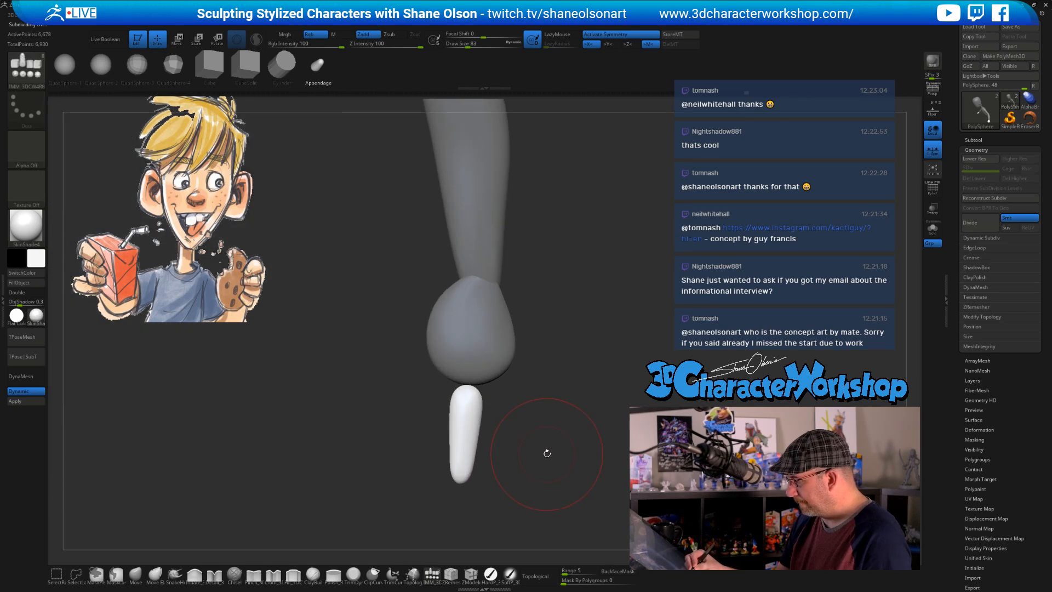
pyautogui.press('w')
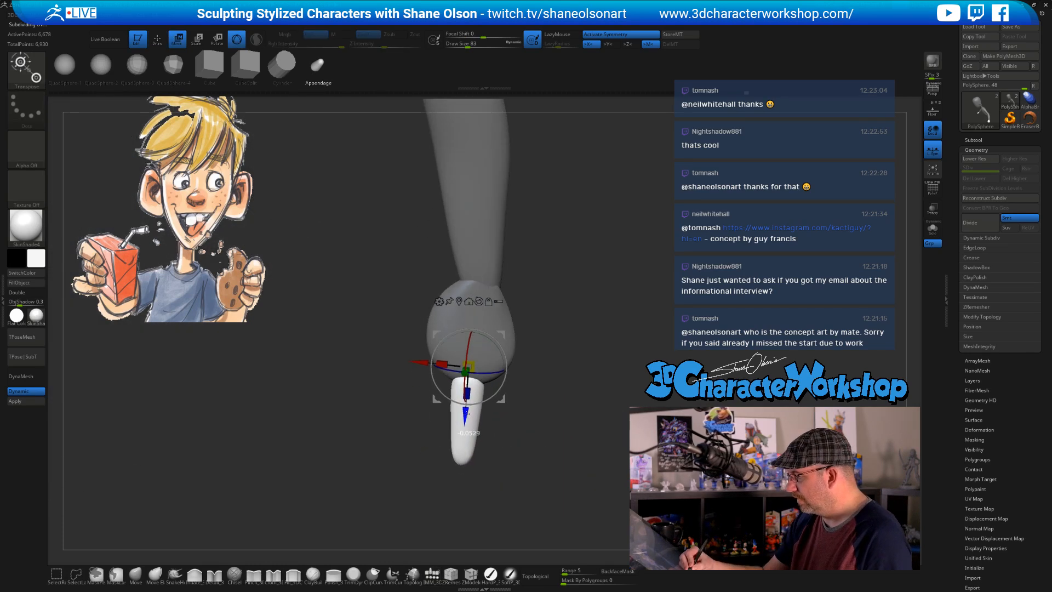
pyautogui.moveTo(514, 415); pyautogui.dragTo(541, 387)
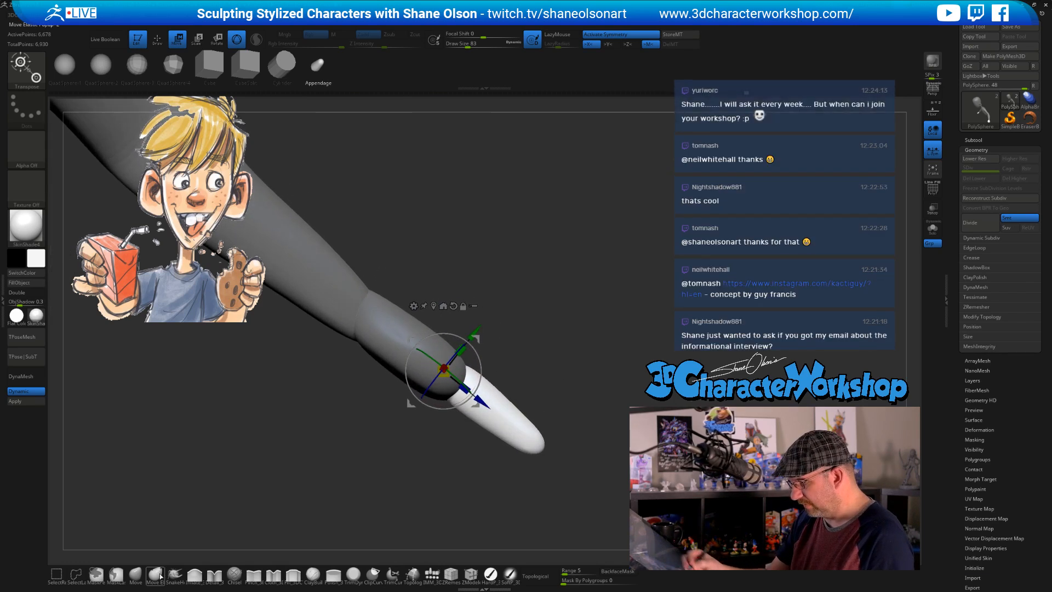
# Slim the finger in side view with the Move brush at draw size 87
pyautogui.click(135, 575)
pyautogui.press('s')
pyautogui.moveTo(521, 344); pyautogui.dragTo(487, 360)
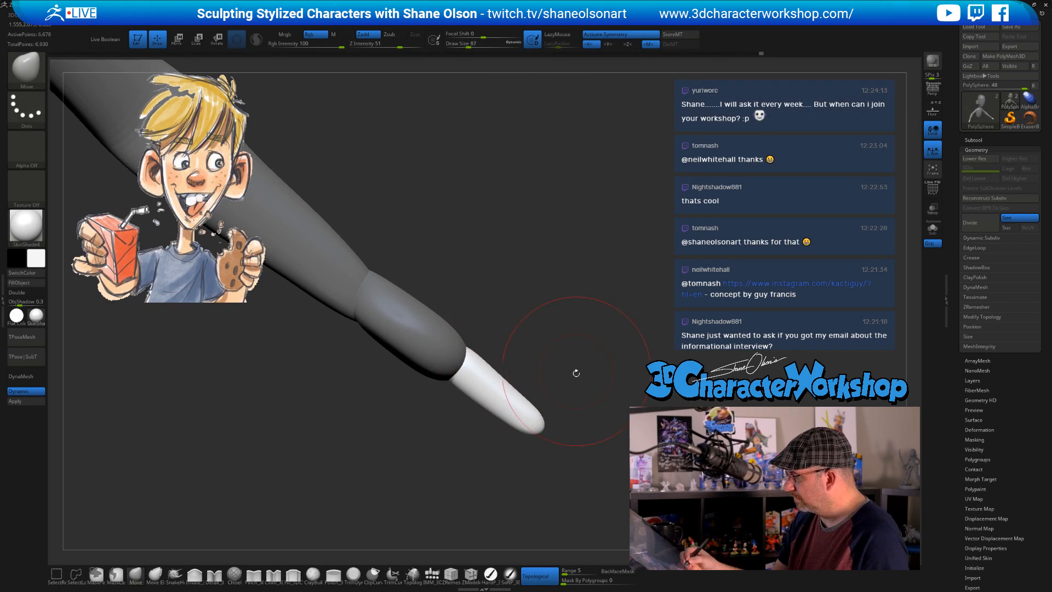
# Mask the base half of the finger, bend its tip downwards with the gizmo, and clear the mask
pyautogui.moveTo(514, 377)
pyautogui.keyDown('ctrl'); pyautogui.mouseDown()
pyautogui.moveTo(468, 307)
pyautogui.moveTo(369, 395)
pyautogui.moveTo(424, 463)
pyautogui.mouseUp(); pyautogui.keyUp('ctrl')
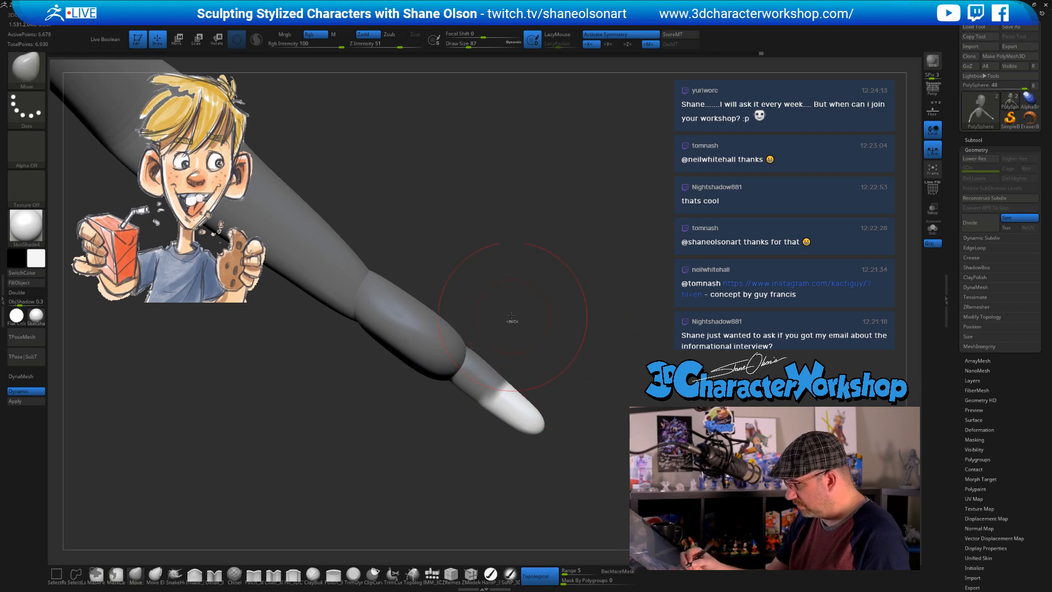
pyautogui.moveTo(495, 283)
pyautogui.keyDown('ctrl'); pyautogui.mouseDown()
pyautogui.moveTo(421, 429)
pyautogui.moveTo(456, 449)
pyautogui.mouseUp(); pyautogui.keyUp('ctrl')
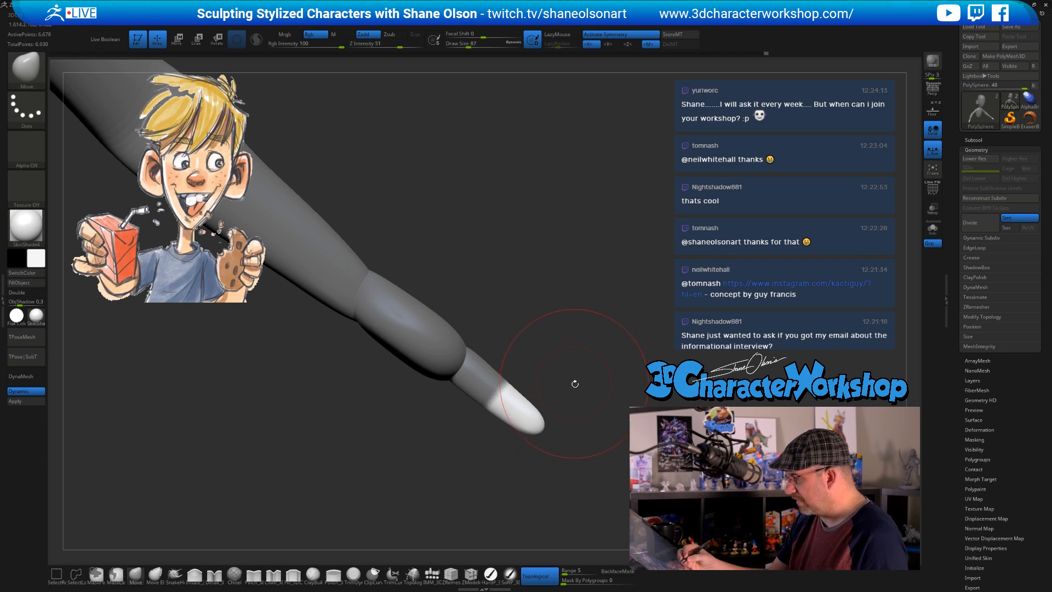
pyautogui.press('w')
pyautogui.keyDown('alt'); pyautogui.moveTo(476, 319); pyautogui.dragTo(539, 378); pyautogui.keyUp('alt')
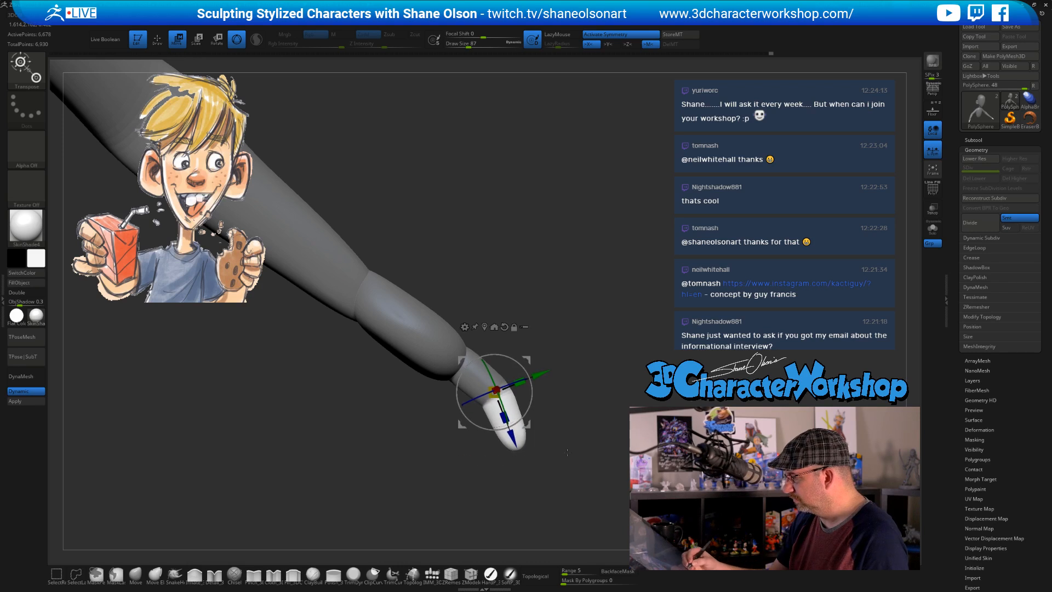
pyautogui.keyDown('ctrl'); pyautogui.moveTo(567, 452); pyautogui.dragTo(543, 400); pyautogui.keyUp('ctrl')
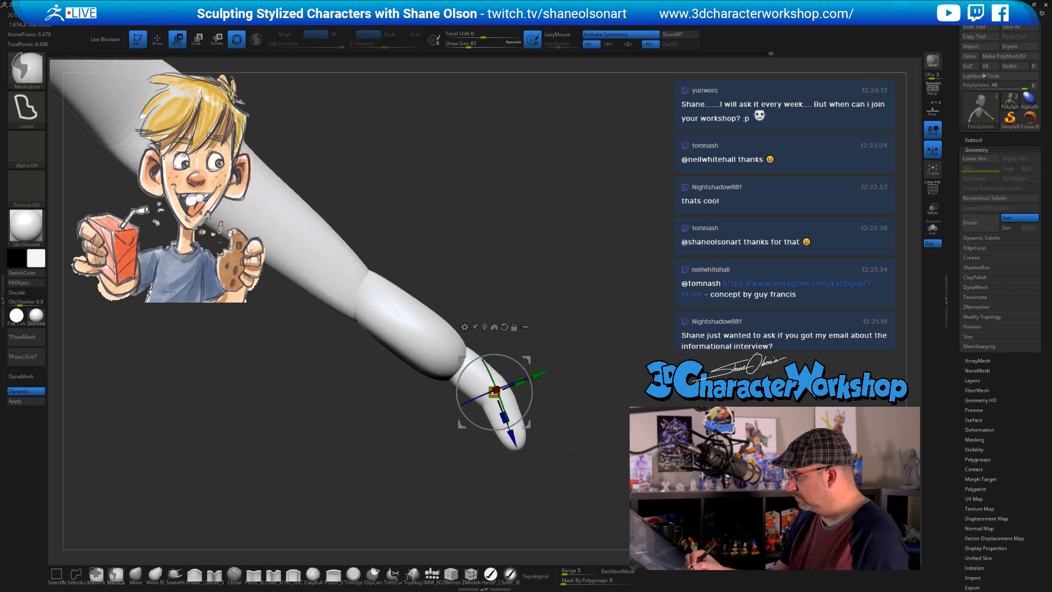
# Isolate the palm and finger to mask them, then show the whole body and invert the mask so only the hand is editable
pyautogui.press('q')
pyautogui.keyDown('ctrl'); pyautogui.keyDown('shift'); pyautogui.click(436, 342); pyautogui.keyUp('shift'); pyautogui.keyUp('ctrl')
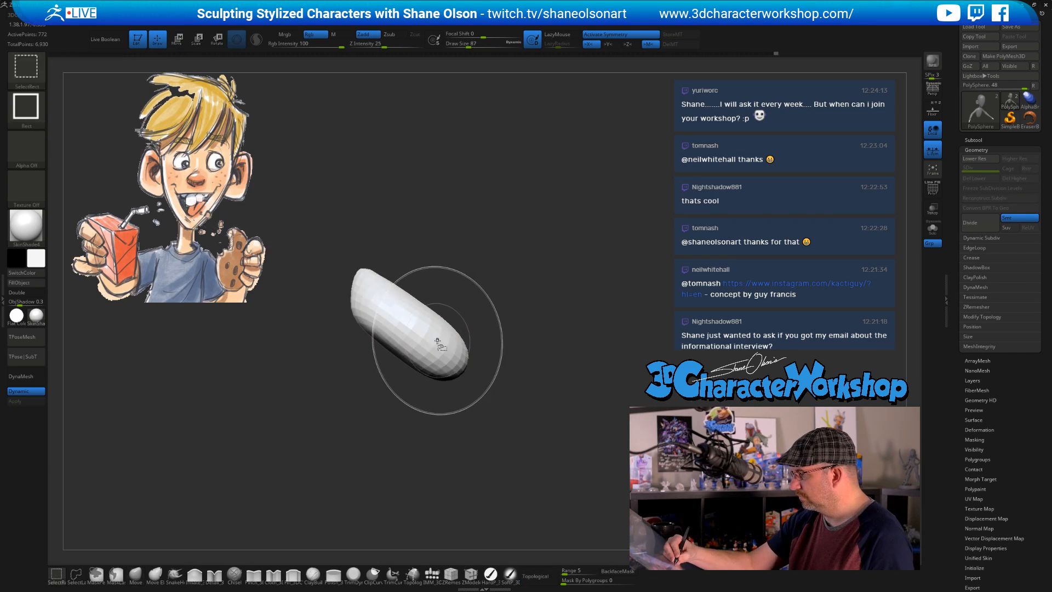
pyautogui.keyDown('ctrl'); pyautogui.keyDown('shift'); pyautogui.click(463, 360); pyautogui.keyUp('shift'); pyautogui.keyUp('ctrl')
pyautogui.keyDown('ctrl'); pyautogui.keyDown('shift'); pyautogui.click(485, 389); pyautogui.keyUp('shift'); pyautogui.keyUp('ctrl')
pyautogui.keyDown('ctrl'); pyautogui.keyDown('shift'); pyautogui.moveTo(531, 356); pyautogui.dragTo(559, 363); pyautogui.keyUp('shift'); pyautogui.keyUp('ctrl')
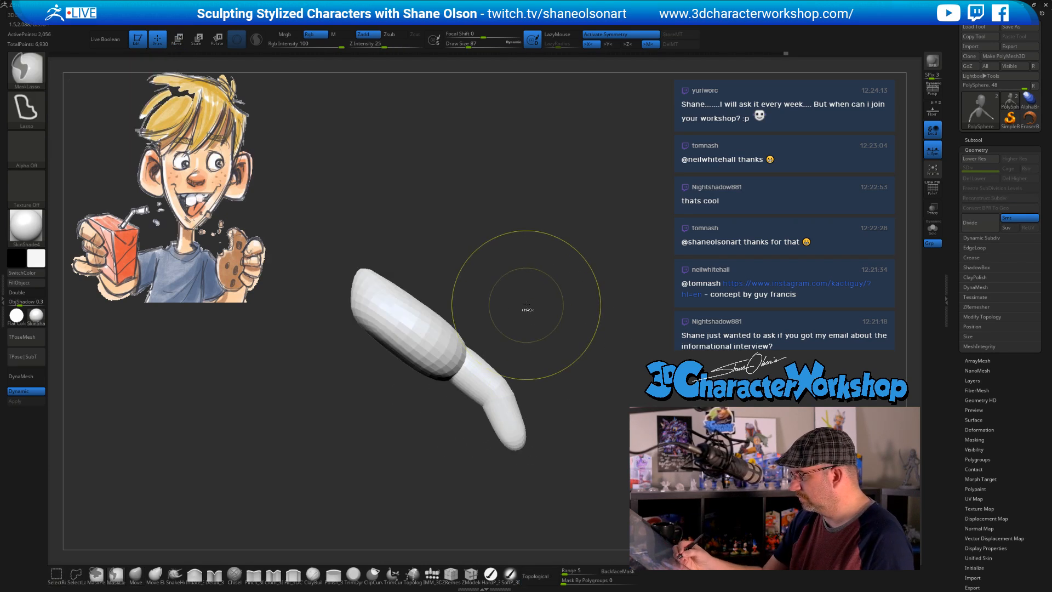
pyautogui.keyDown('ctrl'); pyautogui.moveTo(520, 289); pyautogui.dragTo(384, 482); pyautogui.keyUp('ctrl')
pyautogui.keyDown('ctrl'); pyautogui.keyDown('shift'); pyautogui.click(606, 293); pyautogui.keyUp('shift'); pyautogui.keyUp('ctrl')
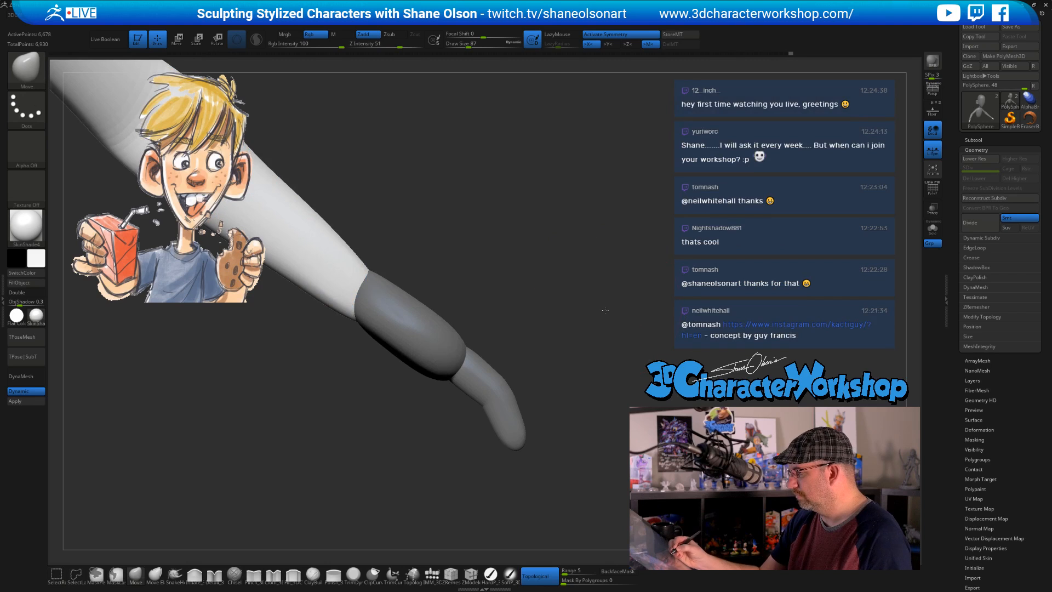
pyautogui.keyDown('ctrl'); pyautogui.click(604, 310); pyautogui.keyUp('ctrl')
pyautogui.press('b')
pyautogui.press('m')
pyautogui.press('t')
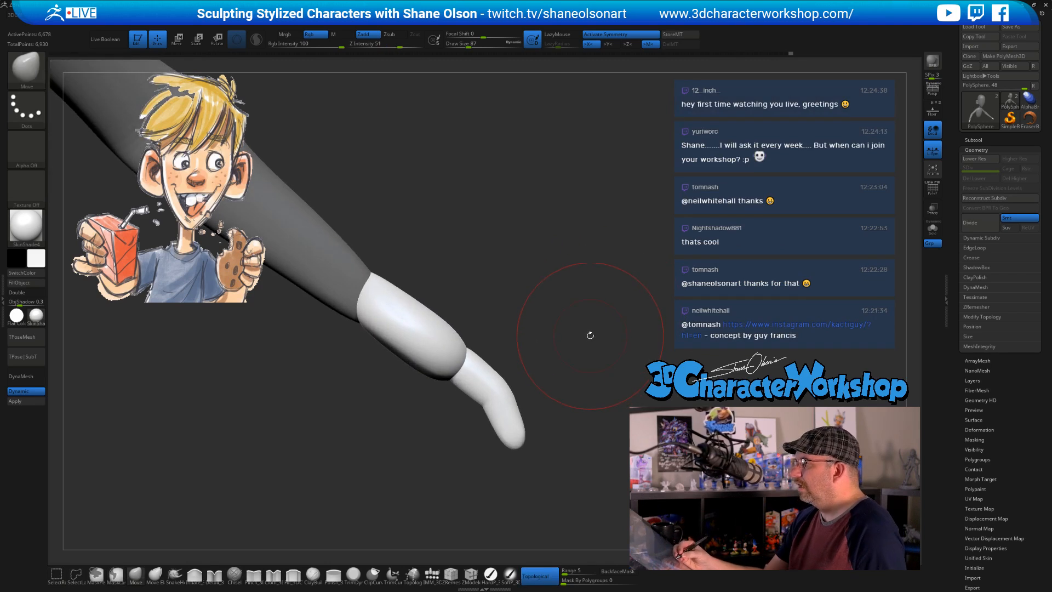
# Place the gizmo at the wrist and rotate the palm and finger downwards
pyautogui.moveTo(590, 335); pyautogui.dragTo(597, 338)
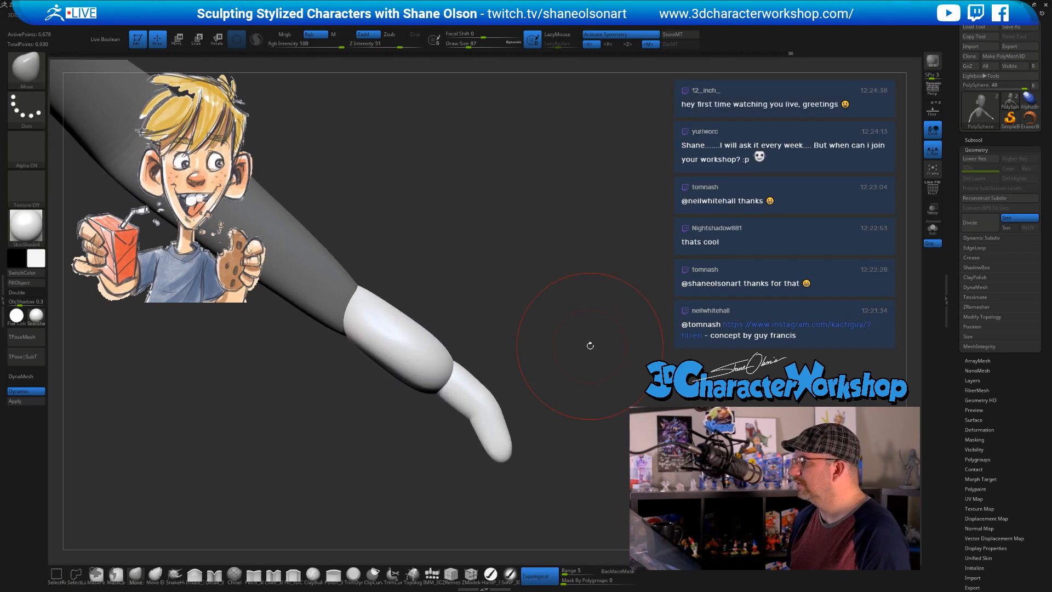
pyautogui.press('w')
pyautogui.keyDown('alt'); pyautogui.moveTo(513, 373); pyautogui.dragTo(383, 269); pyautogui.keyUp('alt')
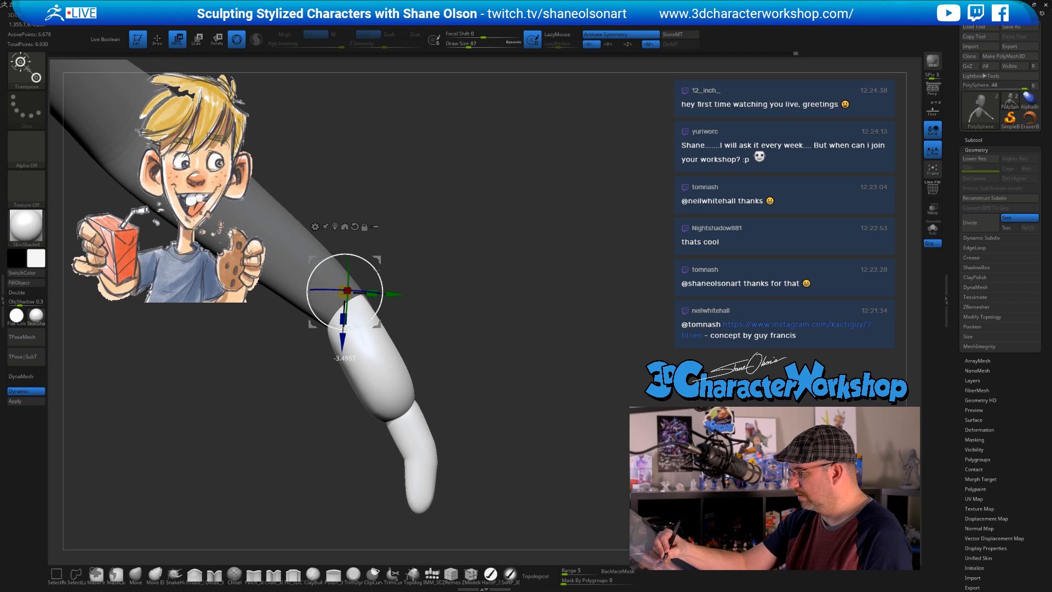
pyautogui.keyDown('alt'); pyautogui.moveTo(478, 399); pyautogui.dragTo(520, 412); pyautogui.keyUp('alt')
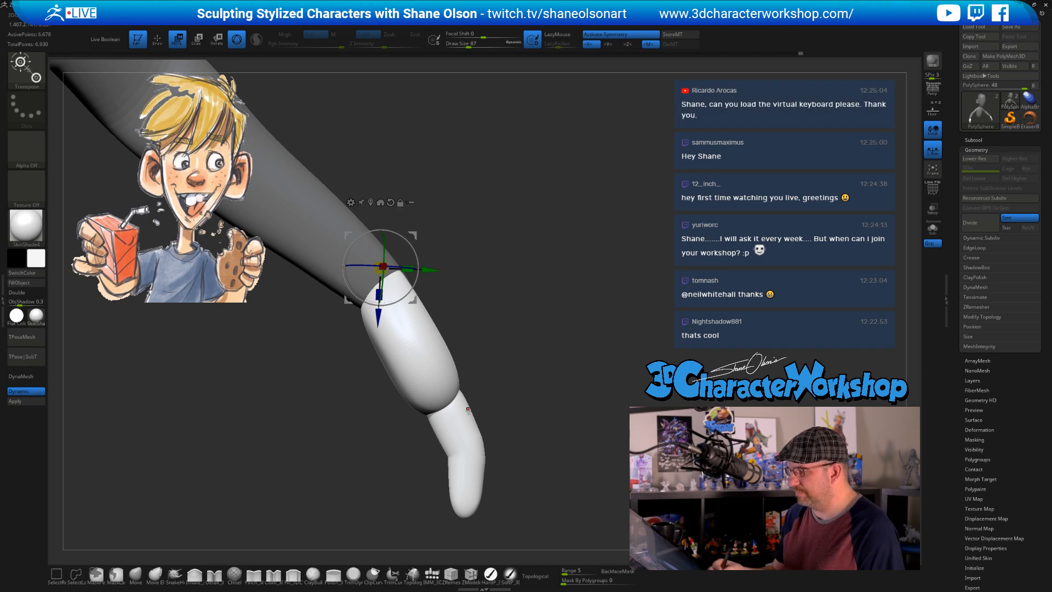
# Mask everything except the finger and duplicate it with the gizmo to place a second finger beside it
pyautogui.keyDown('ctrl'); pyautogui.click(455, 415); pyautogui.keyUp('ctrl')
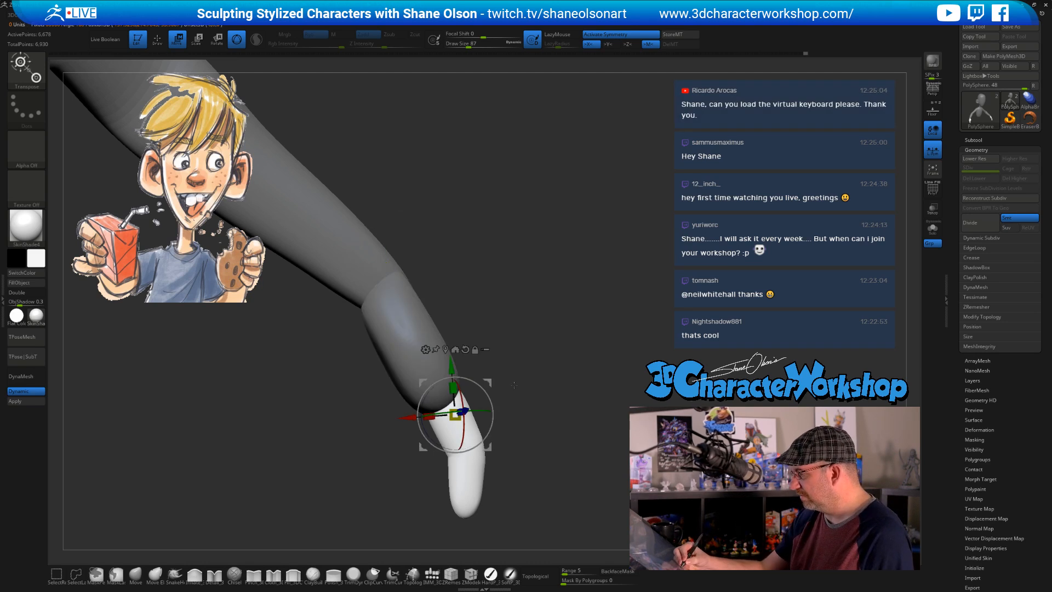
pyautogui.keyDown('alt'); pyautogui.moveTo(519, 391); pyautogui.dragTo(467, 381); pyautogui.keyUp('alt')
pyautogui.moveTo(569, 395); pyautogui.dragTo(588, 512)
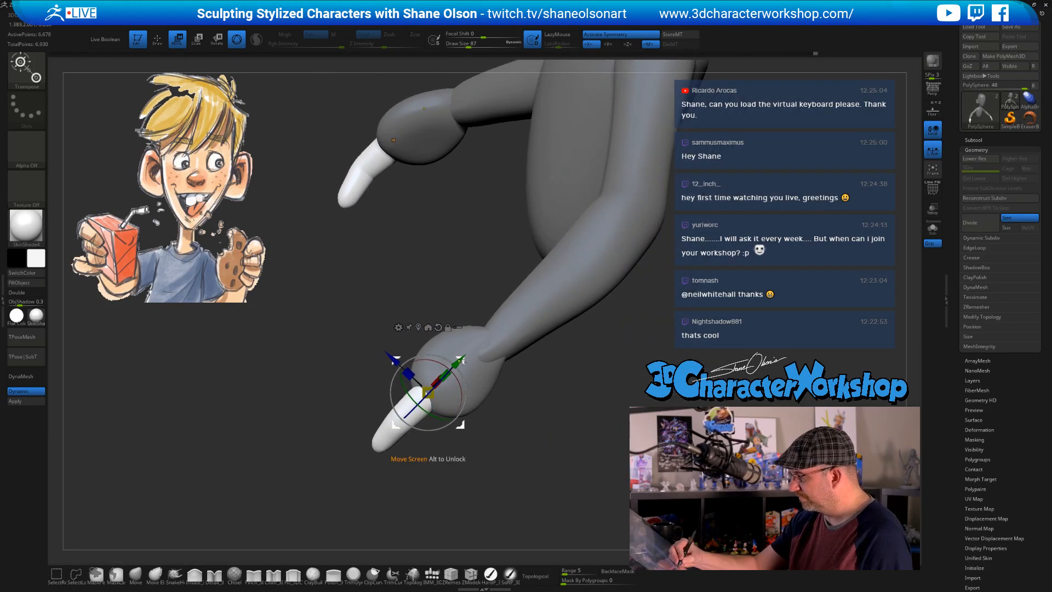
pyautogui.keyDown('ctrl'); pyautogui.moveTo(465, 365); pyautogui.dragTo(445, 403); pyautogui.keyUp('ctrl')
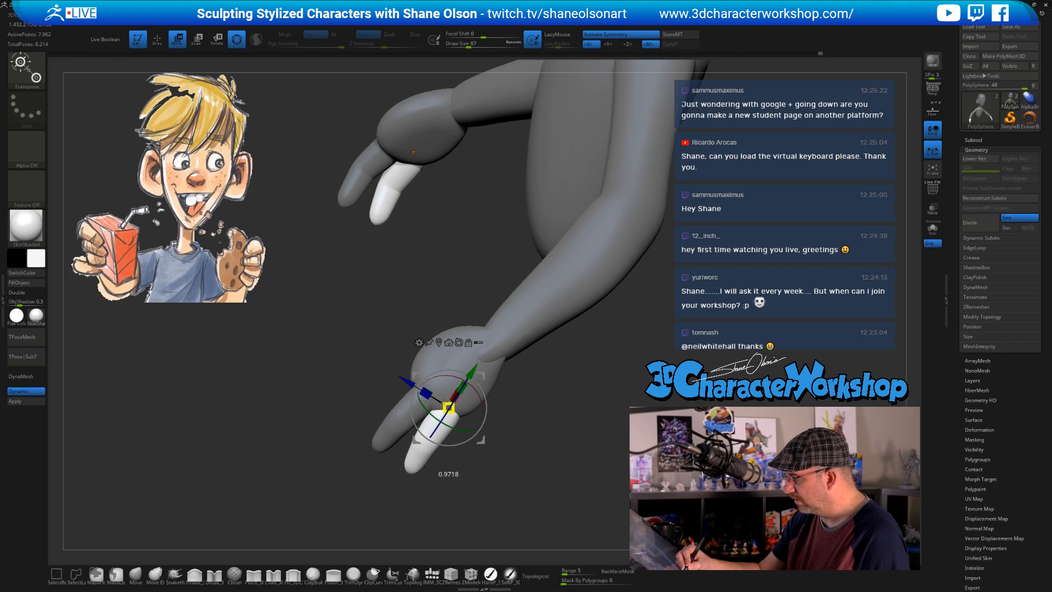
pyautogui.moveTo(540, 434); pyautogui.dragTo(553, 426)
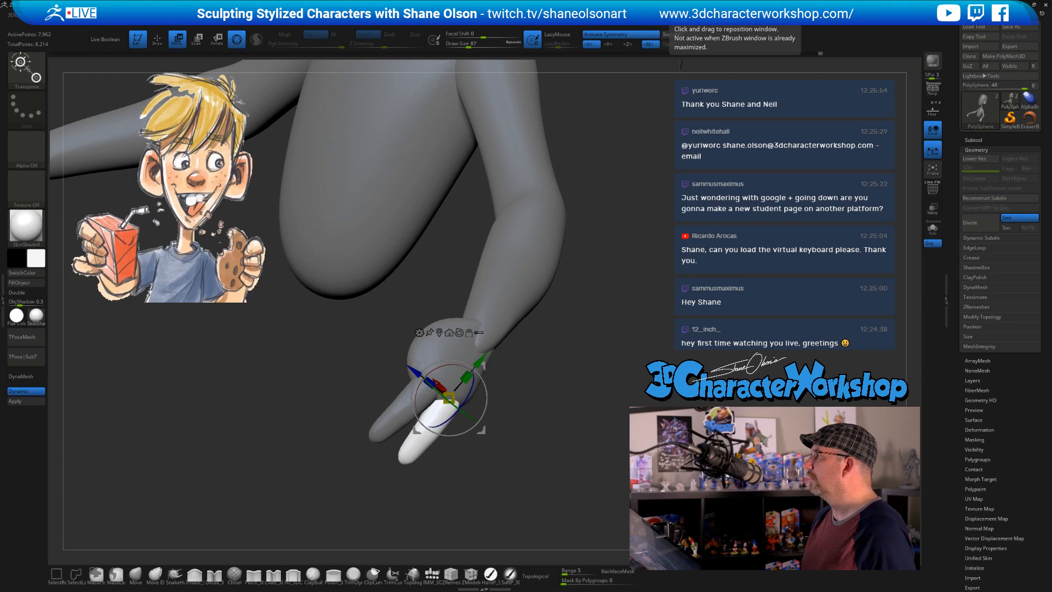
# Switch to the web browser and look through the student posts in the community's Character Work-In-Progress topic
pyautogui.moveTo(1038, 1); pyautogui.dragTo(685, 65)
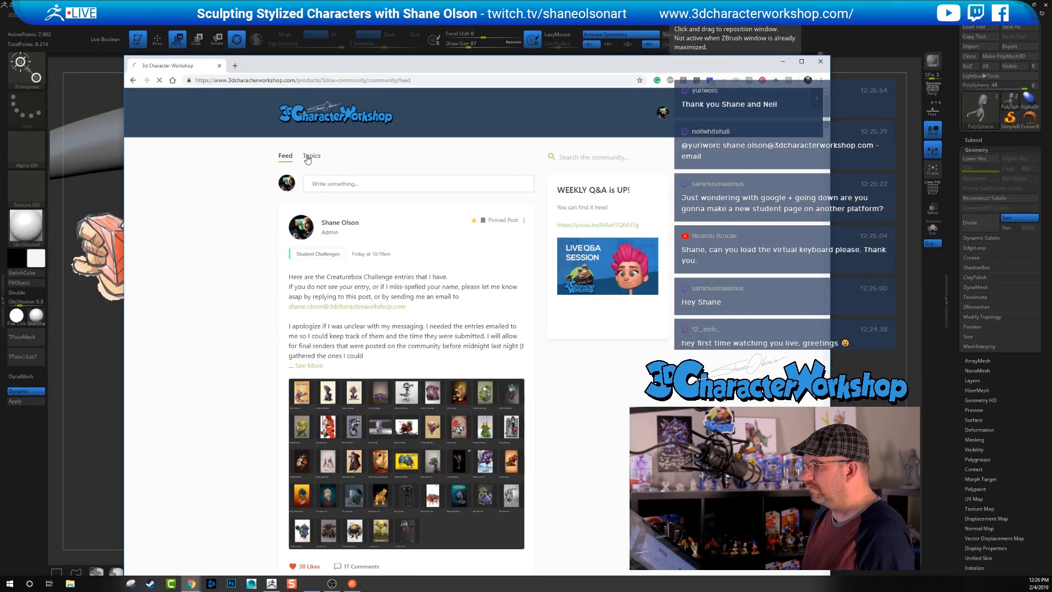
pyautogui.moveTo(445, 75); pyautogui.dragTo(448, 23)
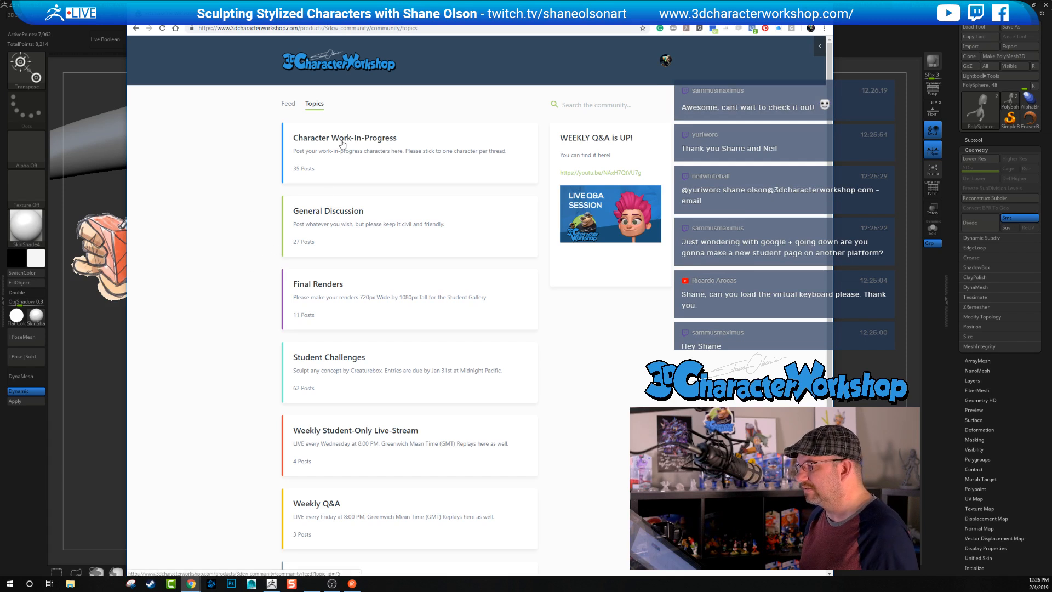
pyautogui.click(298, 306)
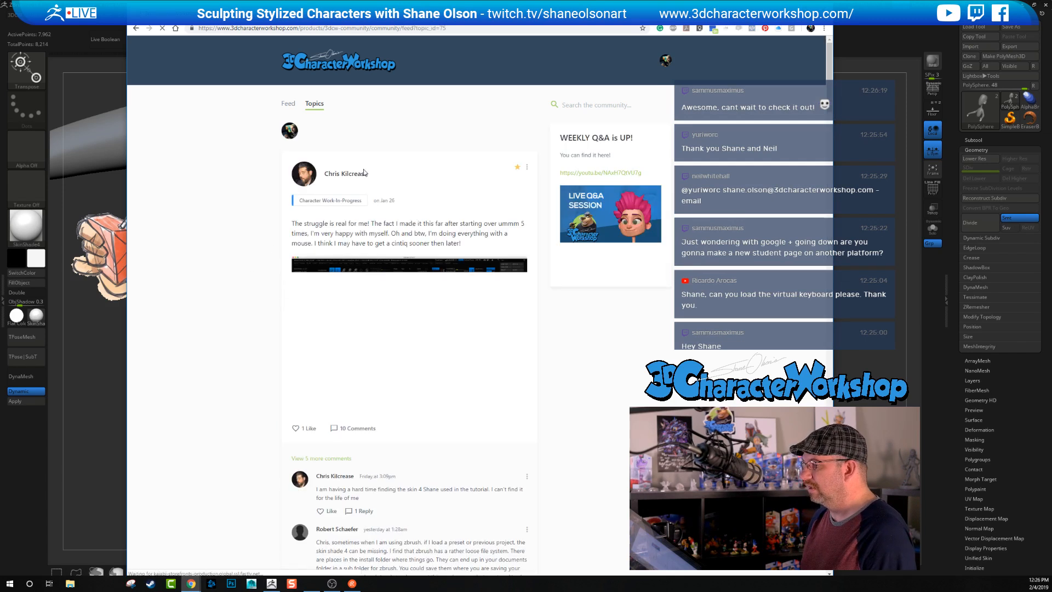
pyautogui.scroll(-9, 234, 328)
pyautogui.scroll(-6, 234, 335)
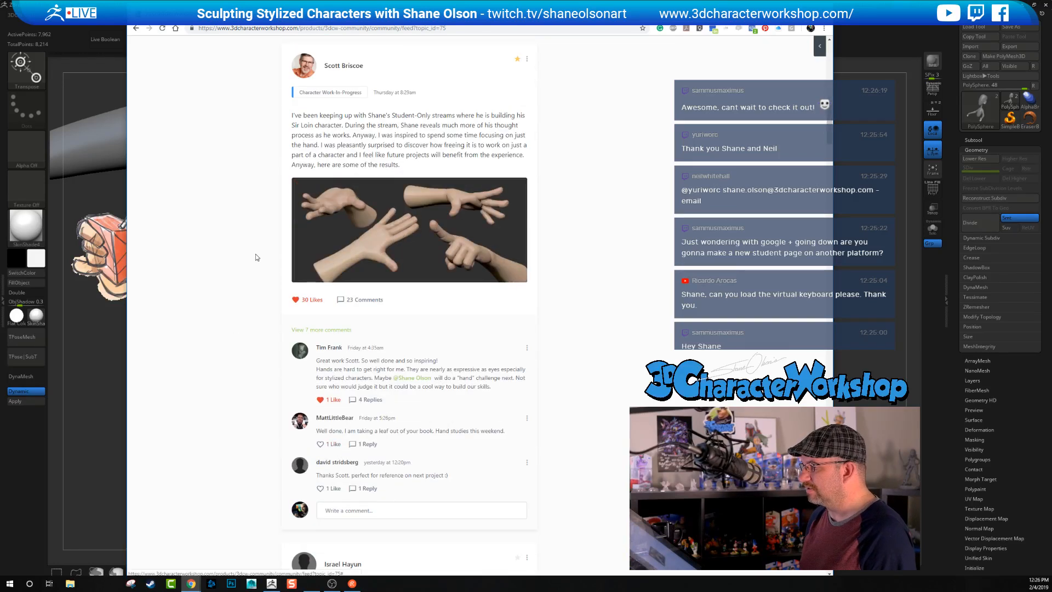
pyautogui.scroll(-10, 255, 255)
pyautogui.scroll(-15, 254, 262)
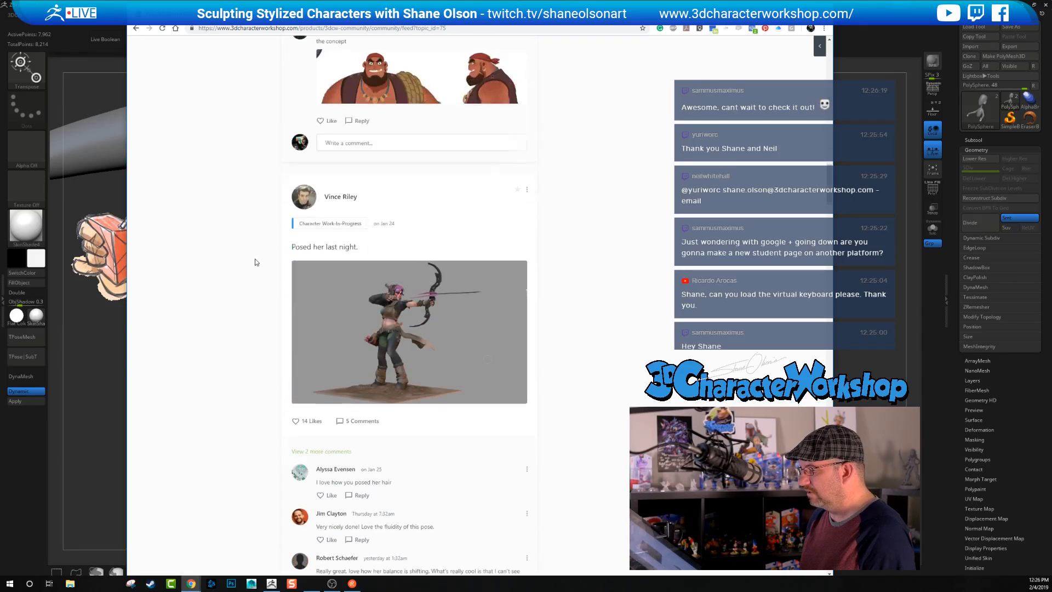
# Examine the red-haired girl concept art and head sculpts in the Character Work-In-Progress posts, and return to the topic list
pyautogui.scroll(-9, 255, 262)
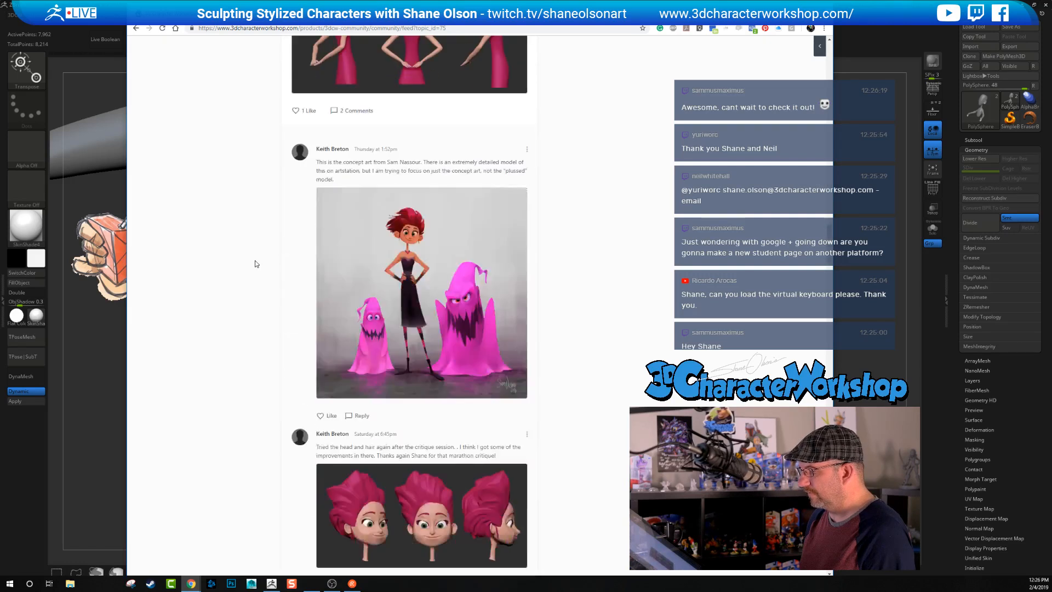
pyautogui.scroll(2, 228, 269)
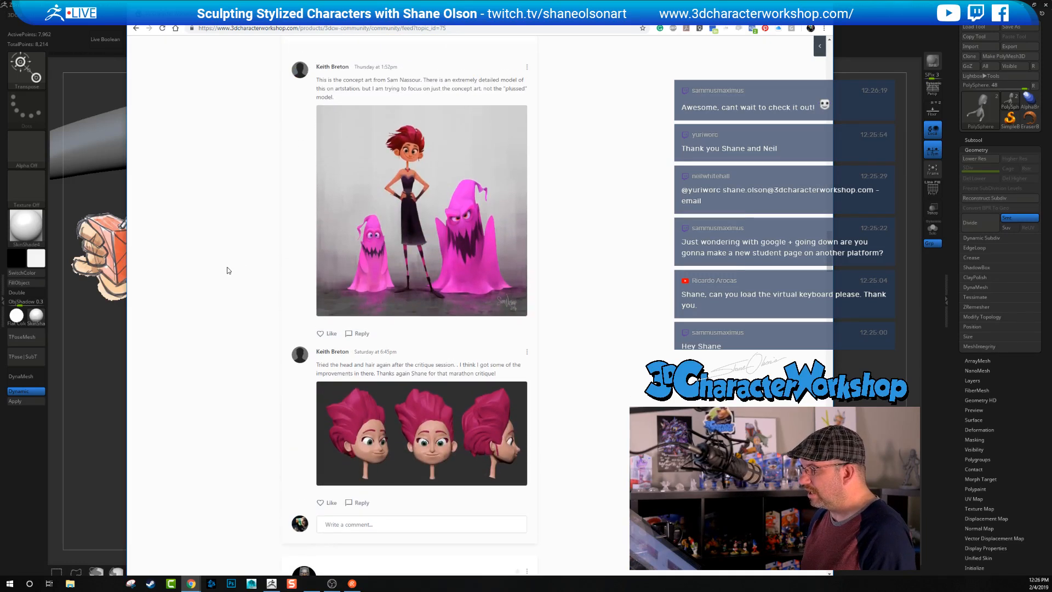
pyautogui.scroll(-3, 227, 267)
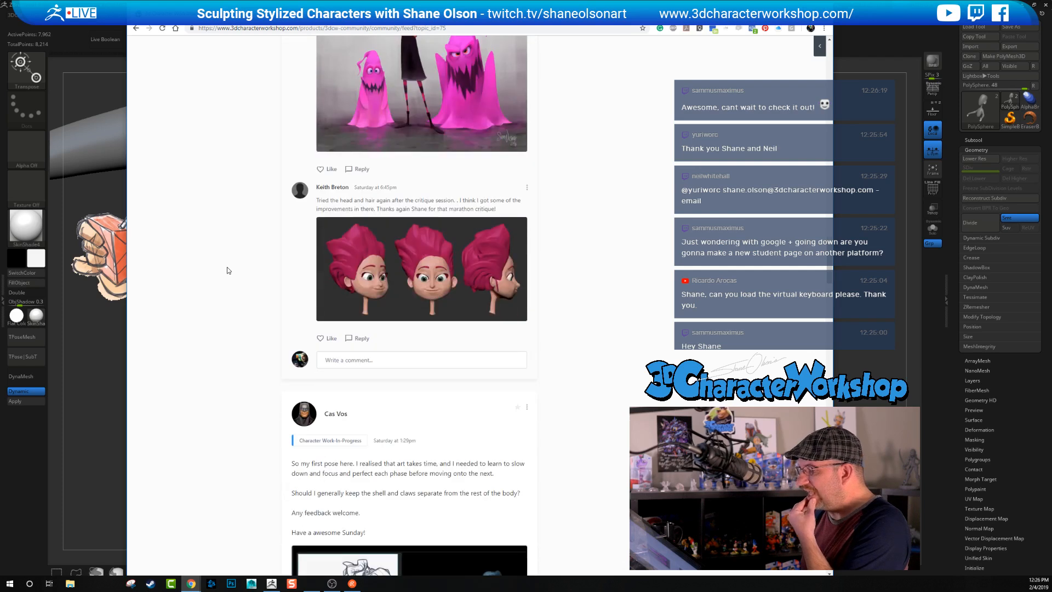
pyautogui.scroll(2, 227, 271)
pyautogui.scroll(2, 228, 272)
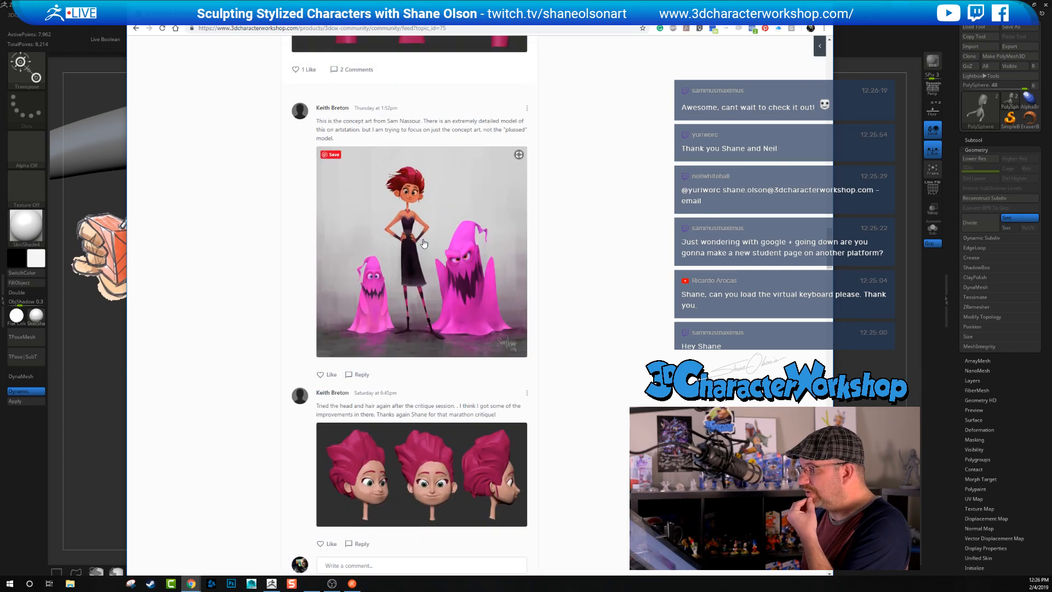
pyautogui.scroll(4, 258, 244)
pyautogui.scroll(2, 258, 242)
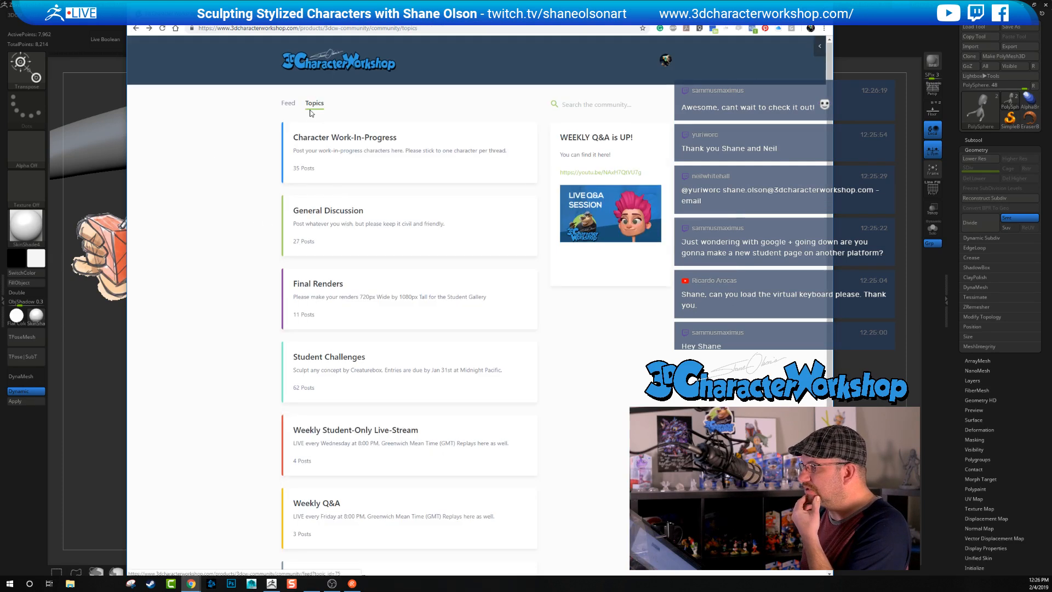
# Open the Weekly Q&A topic, look over the latest live session post, and switch back to ZBrush
pyautogui.click(319, 505)
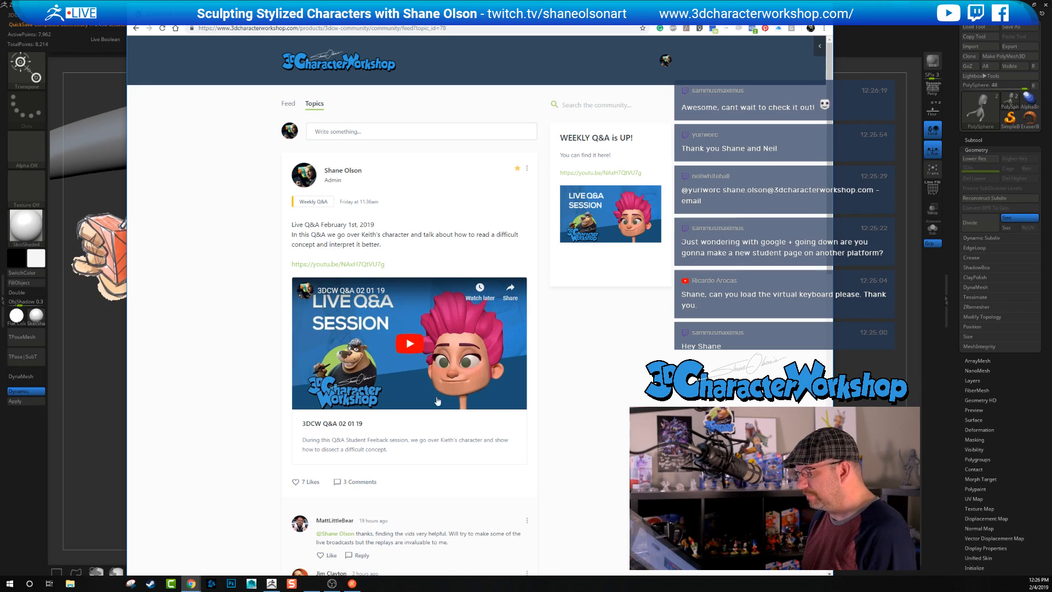
pyautogui.scroll(-3, 214, 370)
pyautogui.scroll(3, 213, 371)
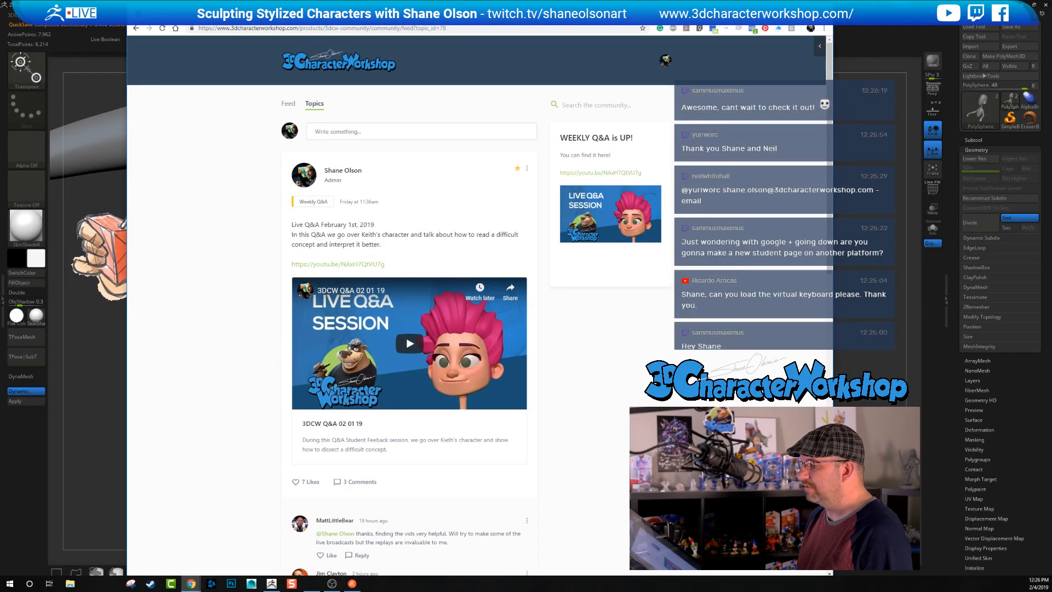
pyautogui.click(771, 4)
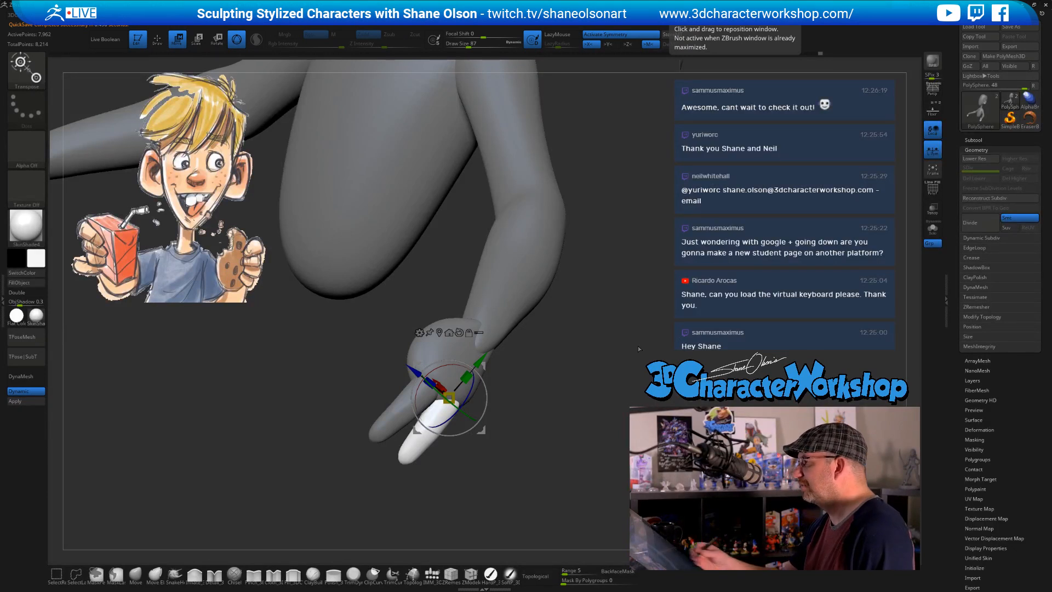
# Undo the duplicated second finger and its masking, going back to a single editable finger on the palm
pyautogui.moveTo(624, 331); pyautogui.dragTo(446, 403)
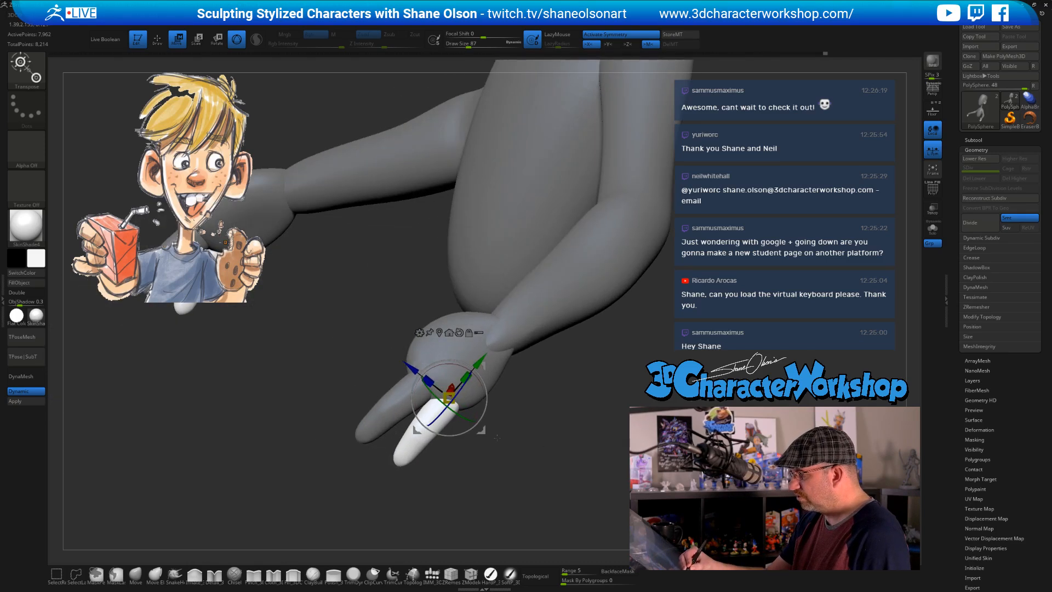
pyautogui.keyDown('alt'); pyautogui.moveTo(498, 430); pyautogui.dragTo(539, 330); pyautogui.keyUp('alt')
pyautogui.moveTo(507, 296); pyautogui.dragTo(527, 467)
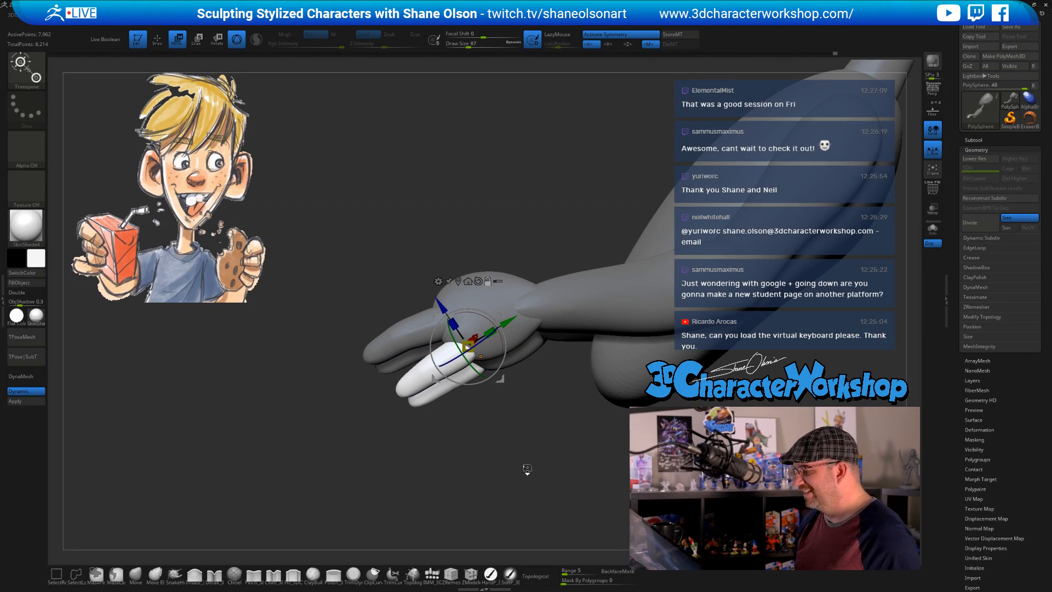
pyautogui.moveTo(509, 428); pyautogui.dragTo(515, 454)
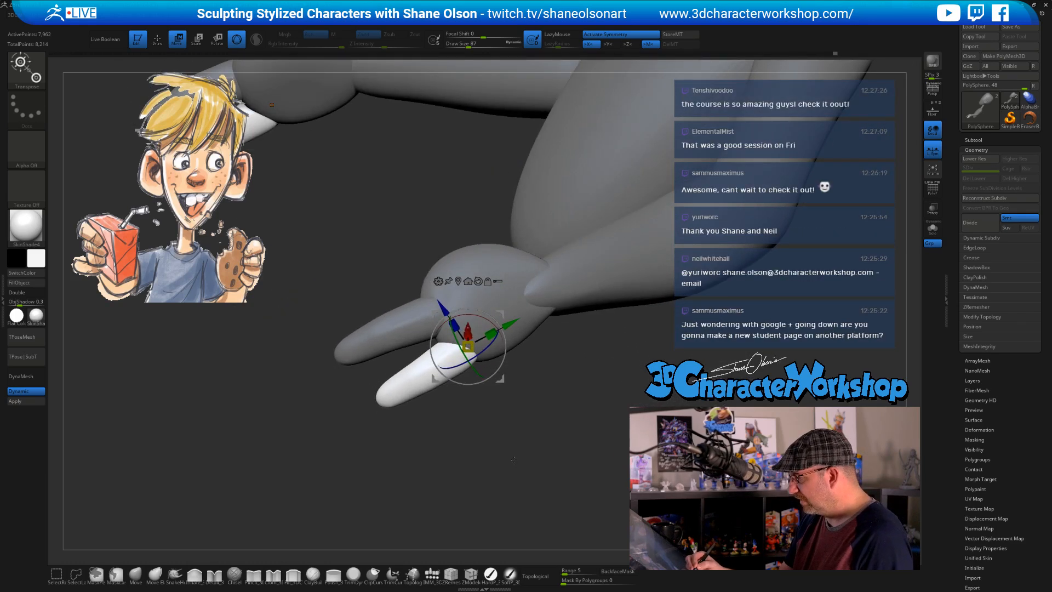
pyautogui.hotkey('ctrl', 'z')
pyautogui.hotkey('ctrl', 'z')
pyautogui.hotkey('ctrl', 'z')
pyautogui.hotkey('ctrl', 'z')
pyautogui.hotkey('ctrl', 'z')
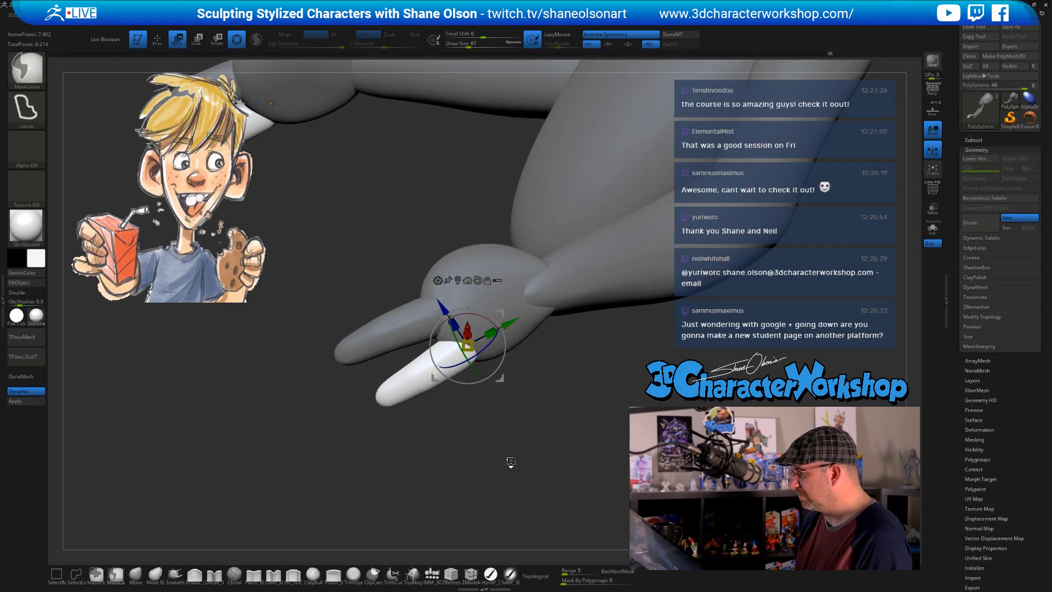
pyautogui.hotkey('ctrl', 'z')
pyautogui.hotkey('ctrl', 'z')
pyautogui.hotkey('ctrl', 'z')
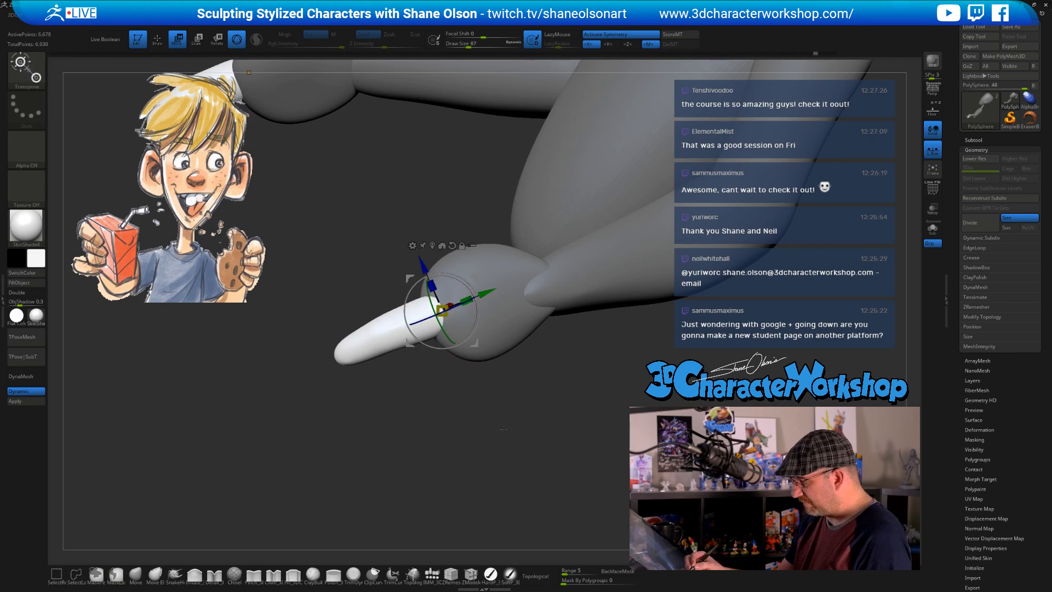
pyautogui.hotkey('ctrl', 'z')
pyautogui.hotkey('ctrl', 'z')
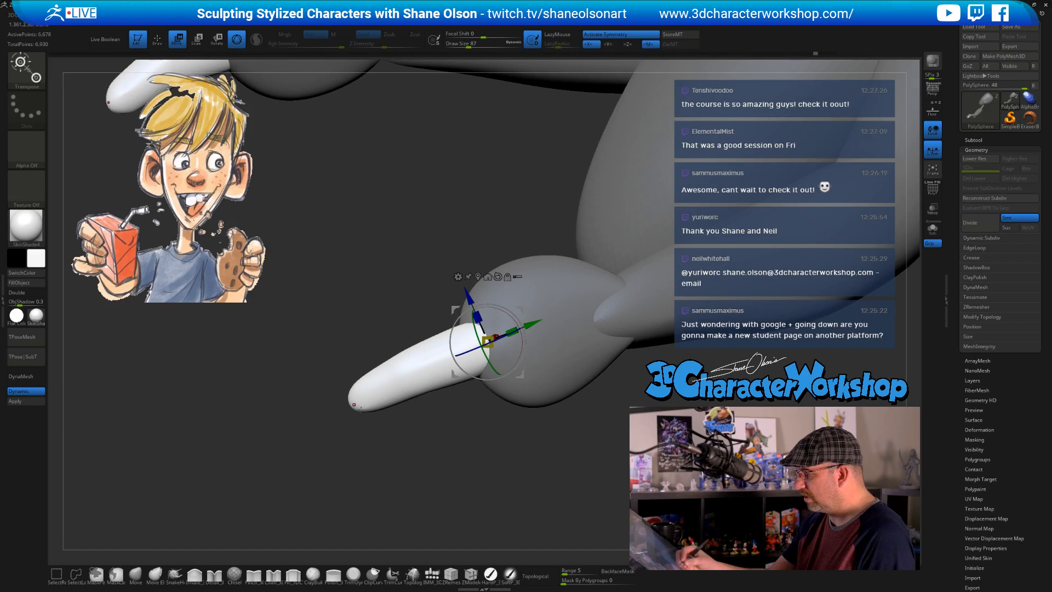
# Enlarge the Move brush and reshape the finger's base and contour from several angles
pyautogui.press('q')
pyautogui.press('s')
pyautogui.moveTo(467, 437); pyautogui.dragTo(461, 437)
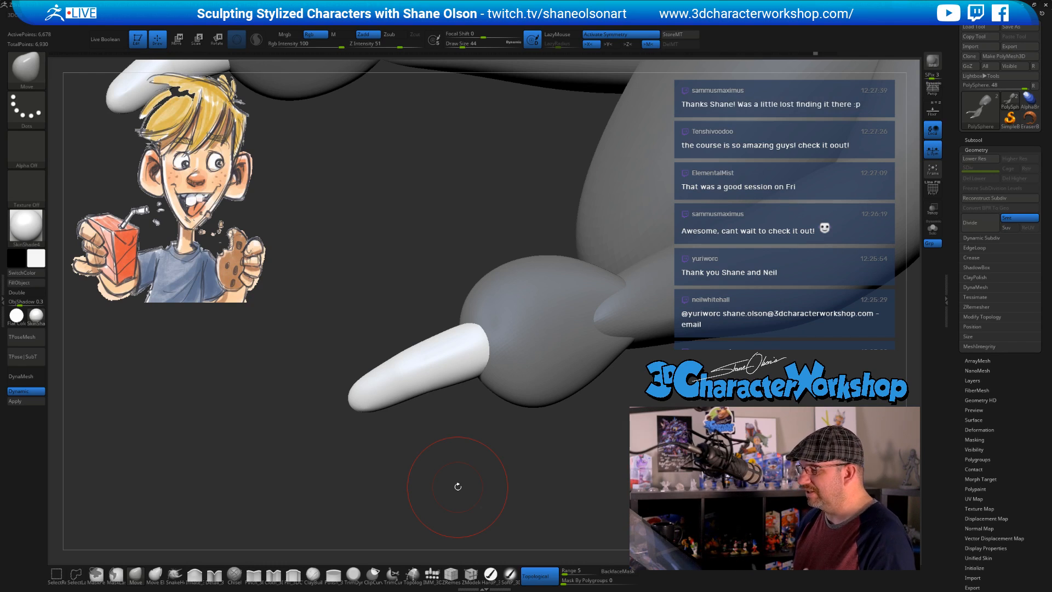
pyautogui.moveTo(458, 485)
pyautogui.mouseDown()
pyautogui.moveTo(466, 441)
pyautogui.moveTo(364, 442)
pyautogui.mouseUp()
pyautogui.press('s')
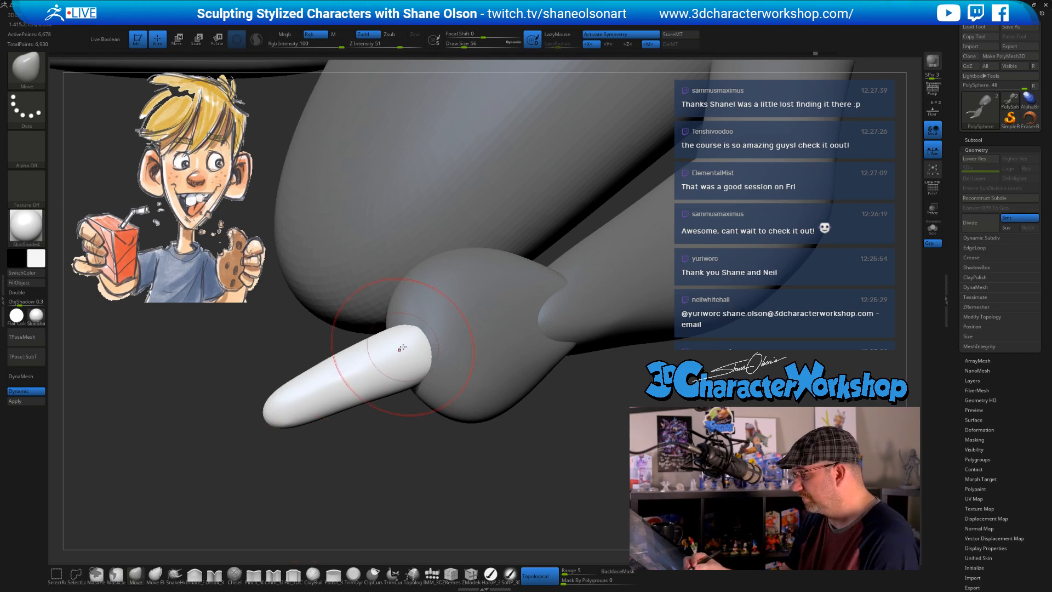
pyautogui.moveTo(405, 430); pyautogui.dragTo(404, 469)
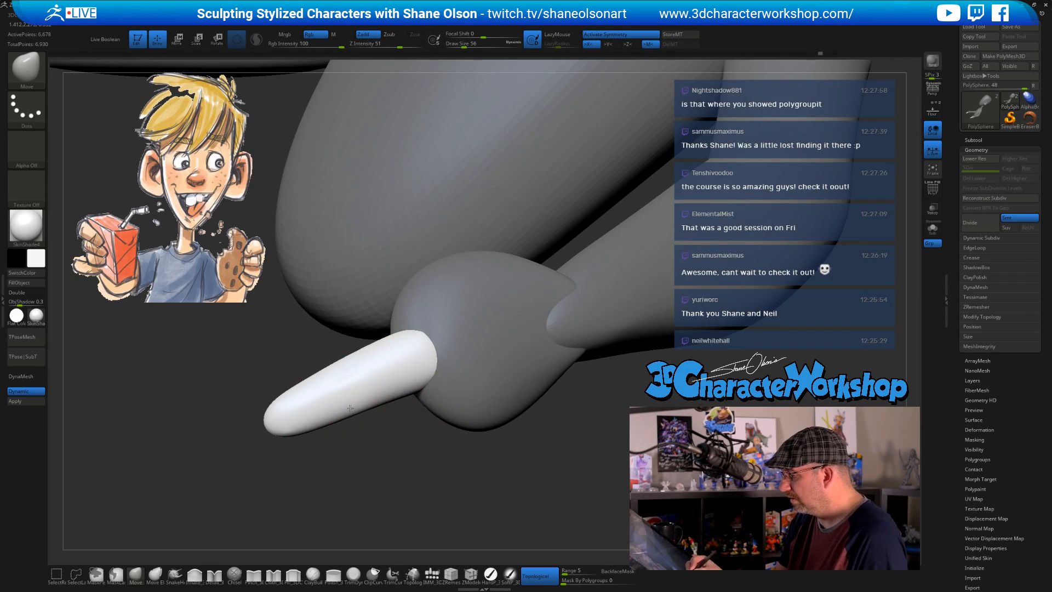
pyautogui.moveTo(395, 438); pyautogui.dragTo(395, 476)
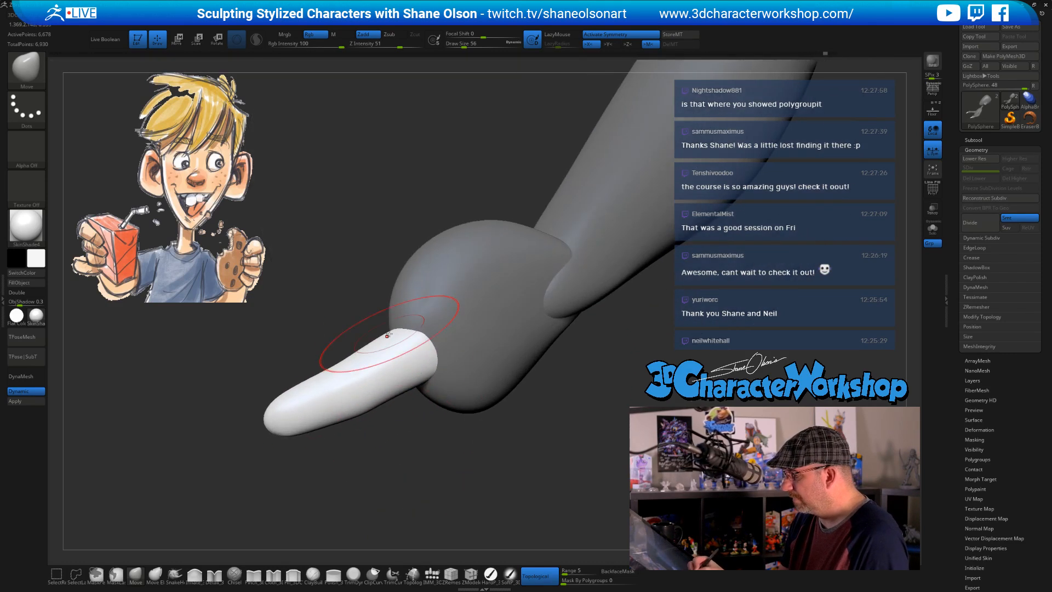
pyautogui.moveTo(354, 350); pyautogui.dragTo(347, 363)
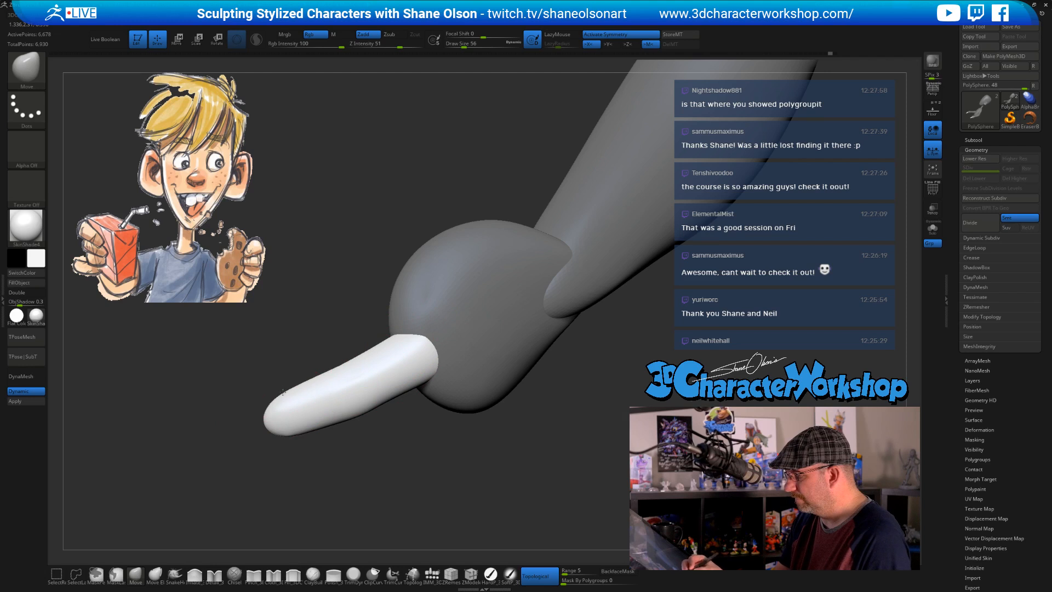
pyautogui.moveTo(259, 427); pyautogui.dragTo(359, 463)
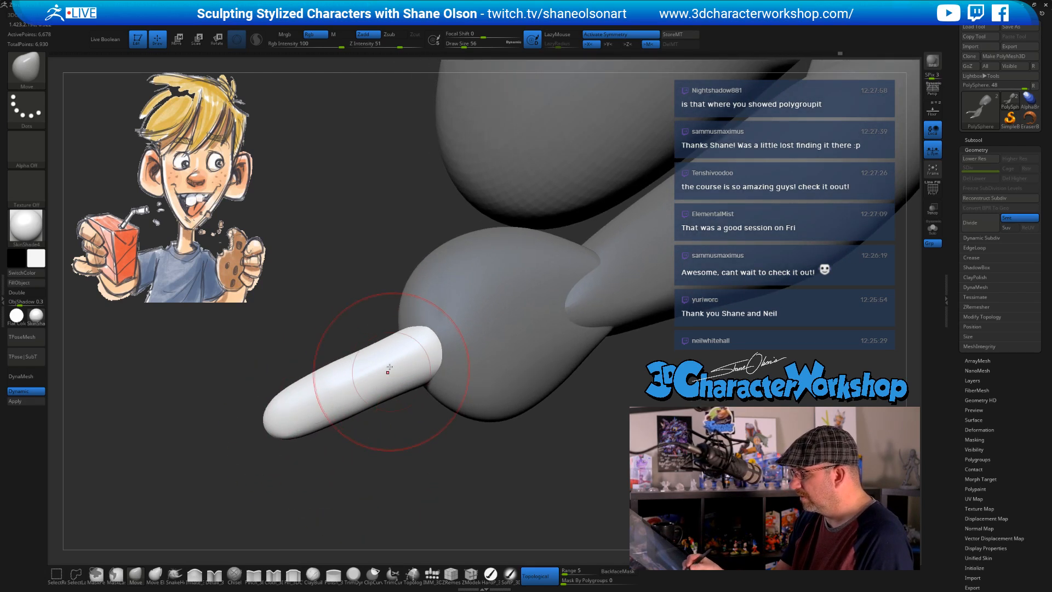
pyautogui.moveTo(438, 448); pyautogui.dragTo(386, 432)
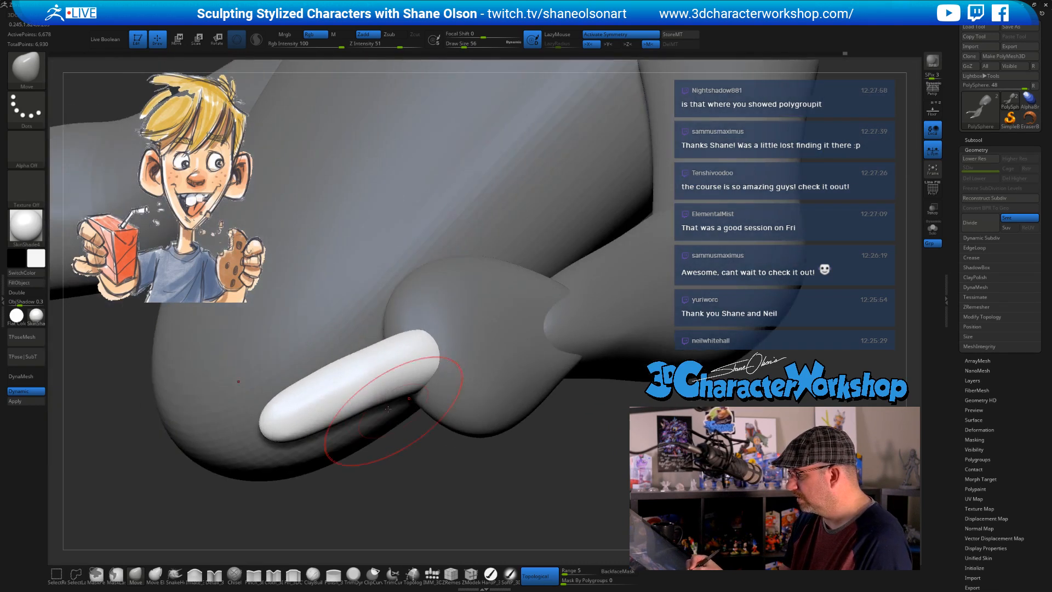
# Switch to the custom 3DCW brush at draw size 20 and define planes along the length of the finger
pyautogui.keyDown('alt'); pyautogui.moveTo(424, 471); pyautogui.dragTo(409, 458); pyautogui.keyUp('alt')
pyautogui.press('s')
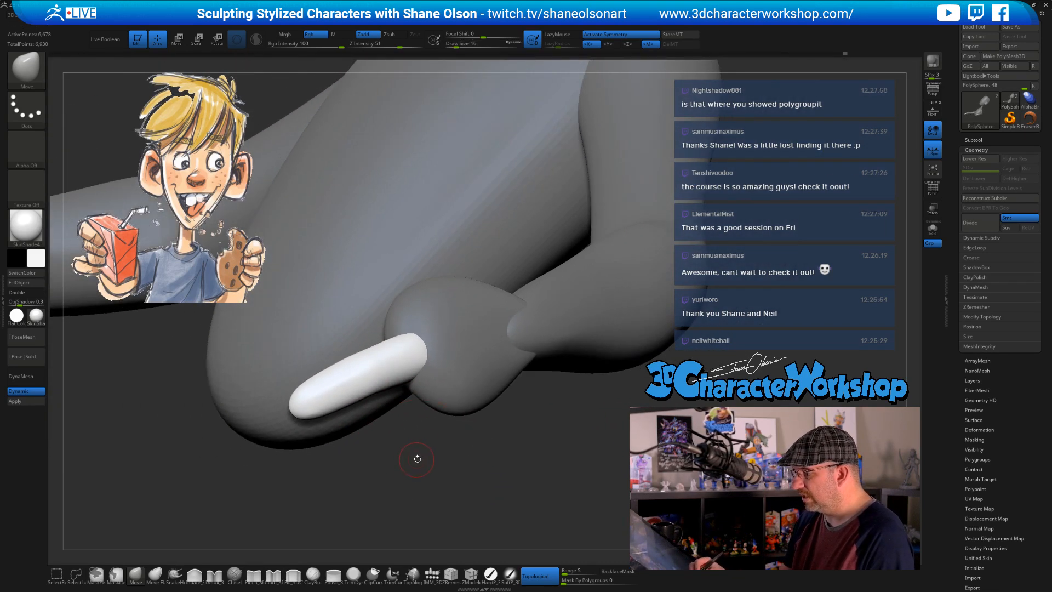
pyautogui.click(254, 574)
pyautogui.press('s')
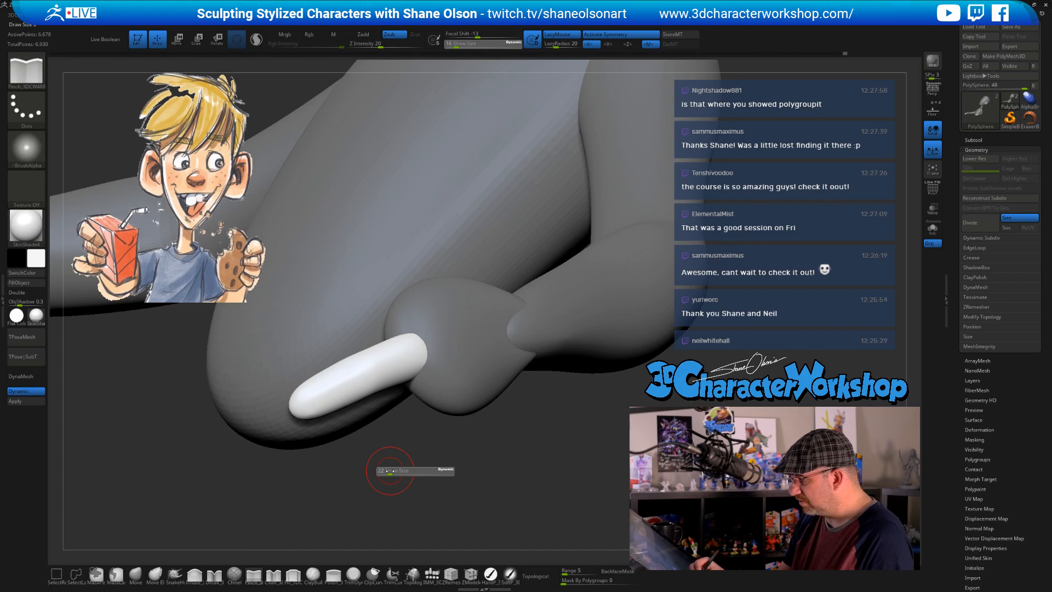
pyautogui.moveTo(387, 469)
pyautogui.mouseDown()
pyautogui.moveTo(407, 467)
pyautogui.moveTo(378, 436)
pyautogui.moveTo(408, 432)
pyautogui.moveTo(419, 405)
pyautogui.mouseUp()
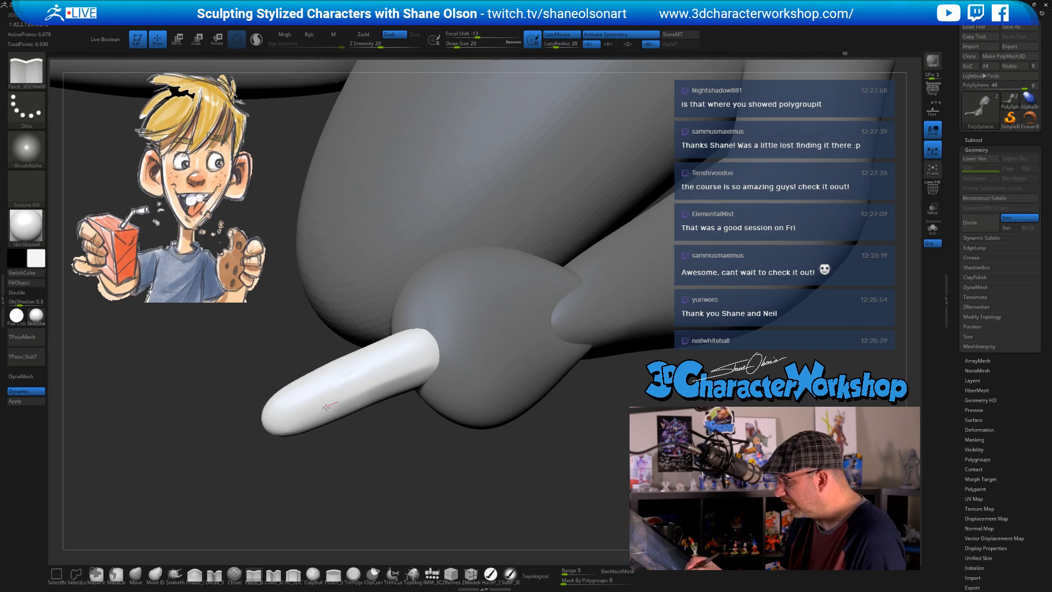
pyautogui.moveTo(430, 481); pyautogui.dragTo(470, 450)
pyautogui.moveTo(471, 366); pyautogui.dragTo(450, 363)
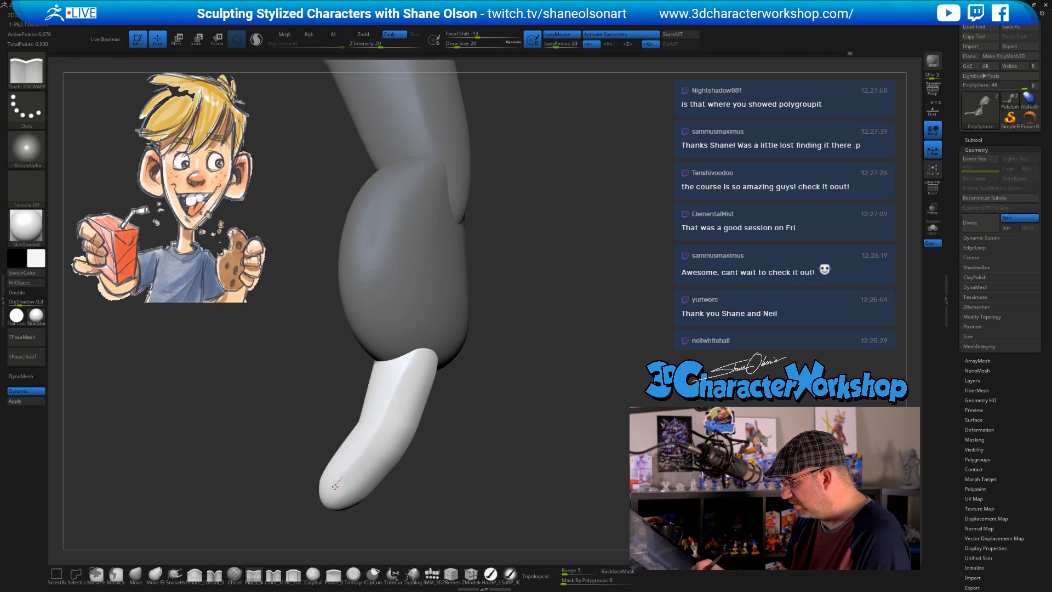
pyautogui.moveTo(477, 493)
pyautogui.mouseDown()
pyautogui.moveTo(460, 476)
pyautogui.moveTo(520, 460)
pyautogui.moveTo(422, 439)
pyautogui.moveTo(527, 423)
pyautogui.moveTo(465, 469)
pyautogui.moveTo(394, 498)
pyautogui.mouseUp()
# Refine the planes around the finger's tip, knuckle bend and remaining sides with the same brush
pyautogui.press('shift')
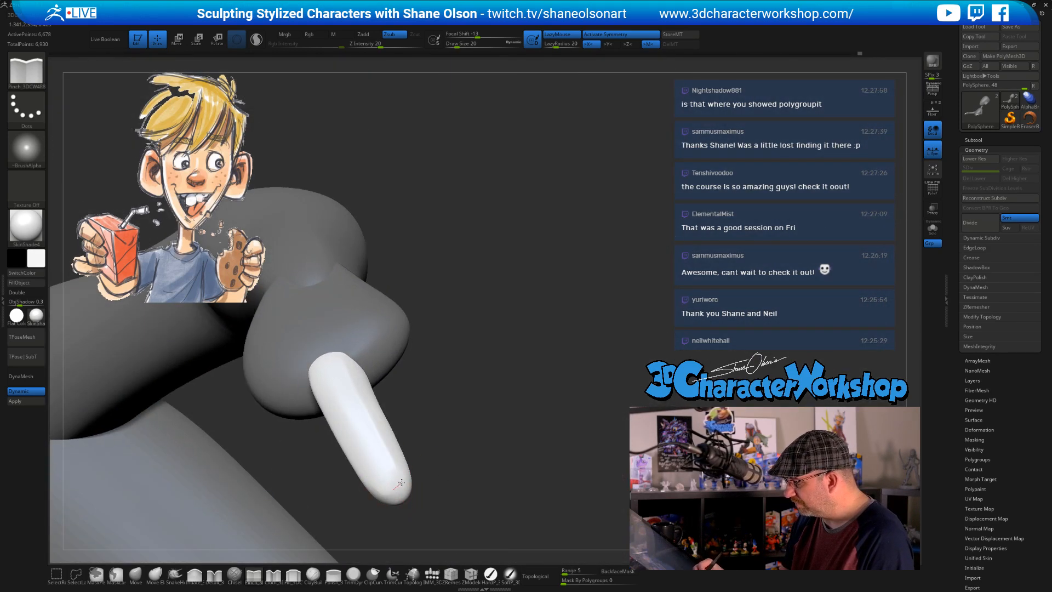
pyautogui.moveTo(394, 459)
pyautogui.mouseDown()
pyautogui.moveTo(375, 496)
pyautogui.moveTo(487, 462)
pyautogui.moveTo(477, 431)
pyautogui.mouseUp()
pyautogui.moveTo(443, 395); pyautogui.dragTo(460, 420)
pyautogui.press('space')
pyautogui.moveTo(456, 383); pyautogui.dragTo(491, 403)
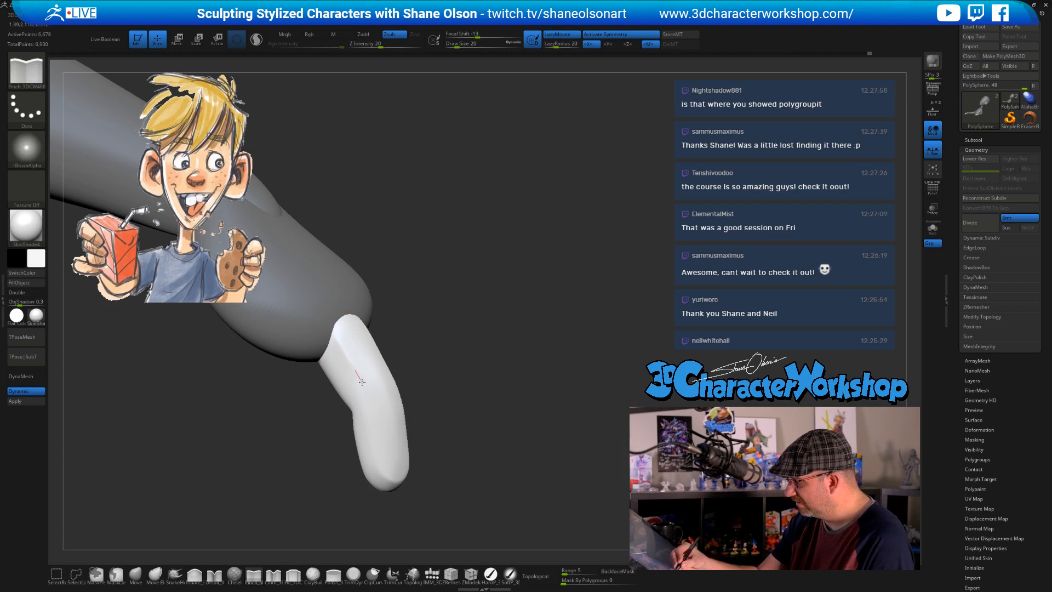
pyautogui.moveTo(377, 440); pyautogui.dragTo(382, 467)
pyautogui.moveTo(512, 479)
pyautogui.mouseDown()
pyautogui.moveTo(470, 488)
pyautogui.moveTo(493, 482)
pyautogui.mouseUp()
pyautogui.moveTo(429, 425)
pyautogui.mouseDown()
pyautogui.moveTo(438, 406)
pyautogui.moveTo(486, 411)
pyautogui.moveTo(425, 406)
pyautogui.moveTo(435, 400)
pyautogui.moveTo(483, 400)
pyautogui.moveTo(535, 418)
pyautogui.moveTo(526, 426)
pyautogui.mouseUp()
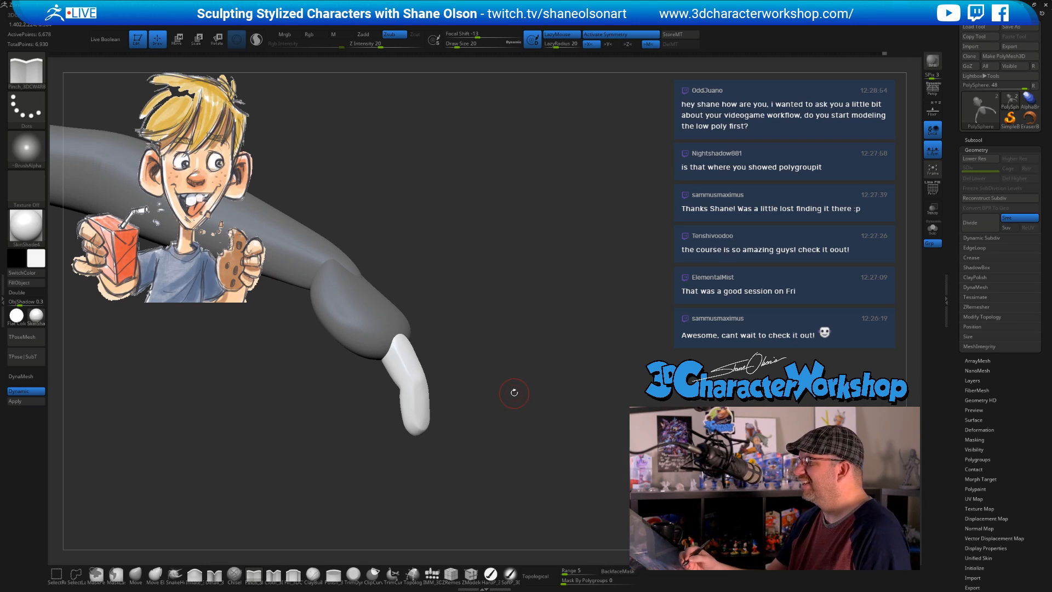
pyautogui.moveTo(514, 391); pyautogui.dragTo(514, 427)
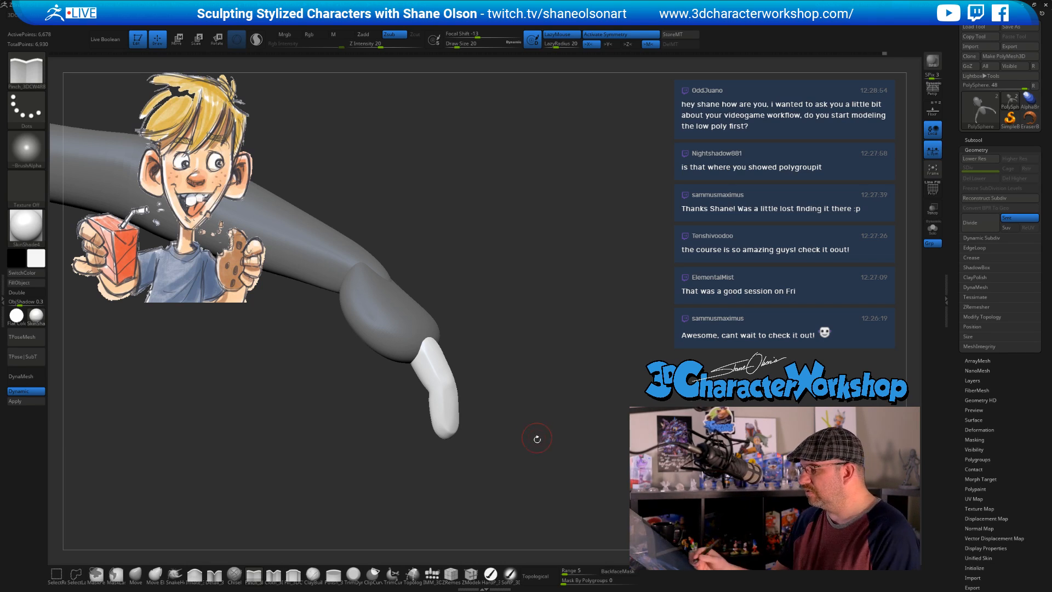
pyautogui.moveTo(535, 437); pyautogui.dragTo(529, 451)
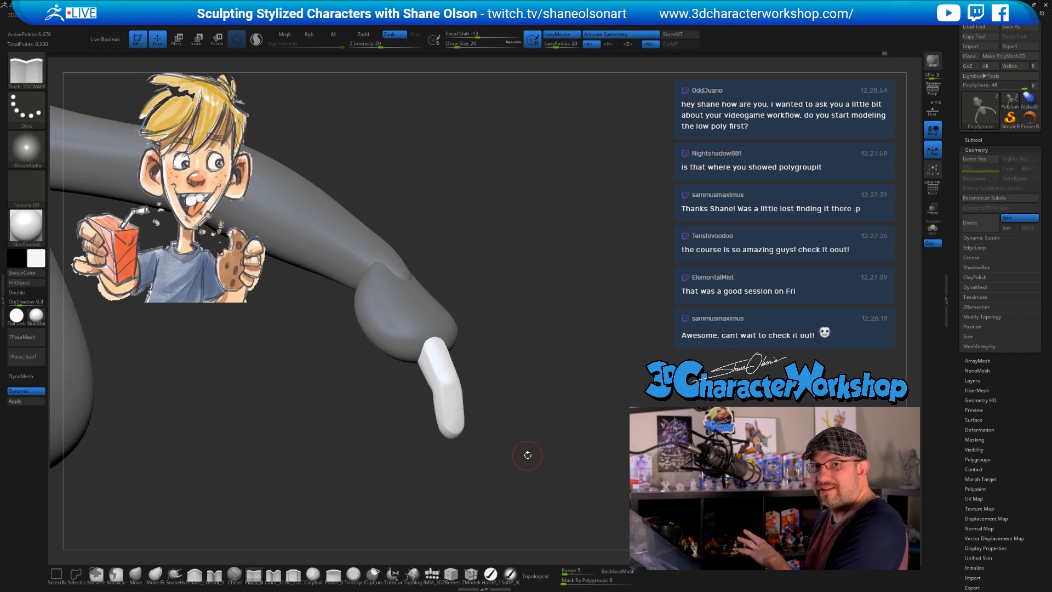
pyautogui.moveTo(551, 472); pyautogui.dragTo(553, 480)
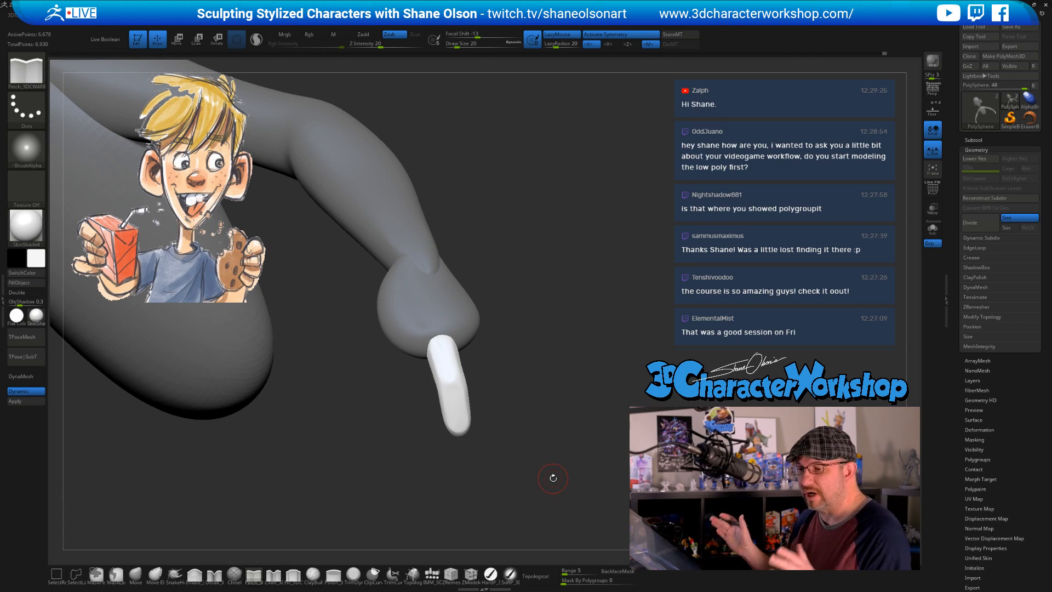
pyautogui.moveTo(546, 426); pyautogui.dragTo(544, 442)
# Reposition, rotate and slightly rescale the finger with the gizmo at its base so it fits the end of the palm
pyautogui.press('w')
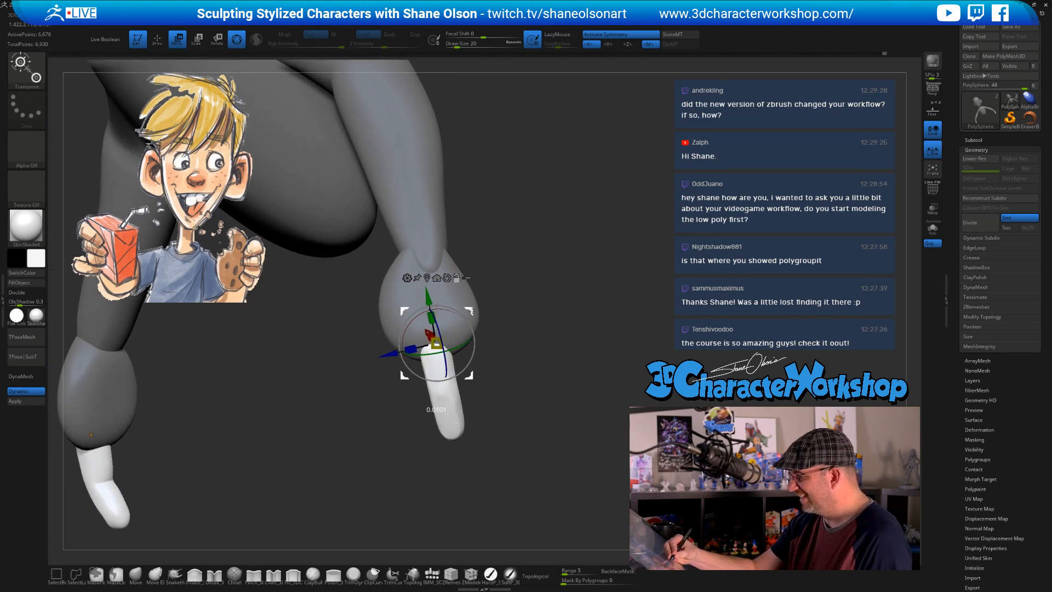
pyautogui.moveTo(502, 347); pyautogui.dragTo(509, 427)
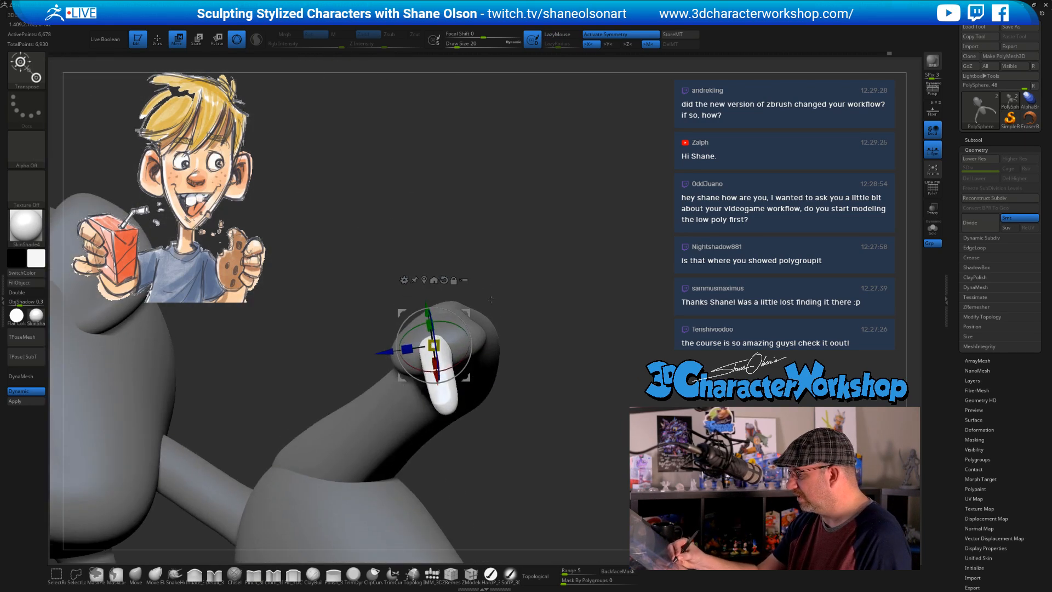
pyautogui.moveTo(464, 320); pyautogui.dragTo(469, 335)
pyautogui.moveTo(552, 330); pyautogui.dragTo(511, 320)
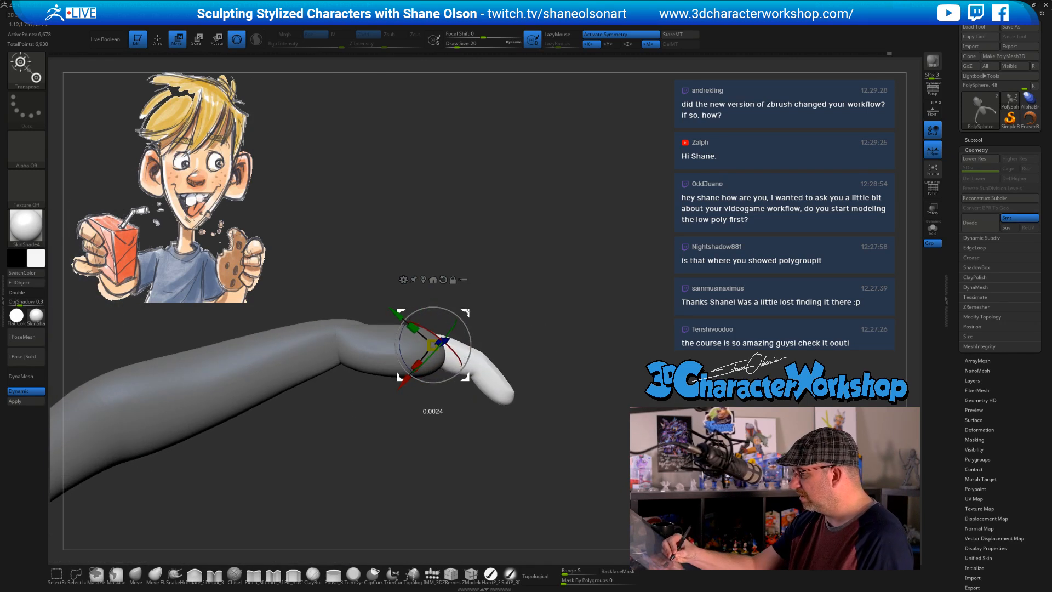
pyautogui.moveTo(467, 359); pyautogui.dragTo(464, 366)
pyautogui.moveTo(527, 399); pyautogui.dragTo(482, 398)
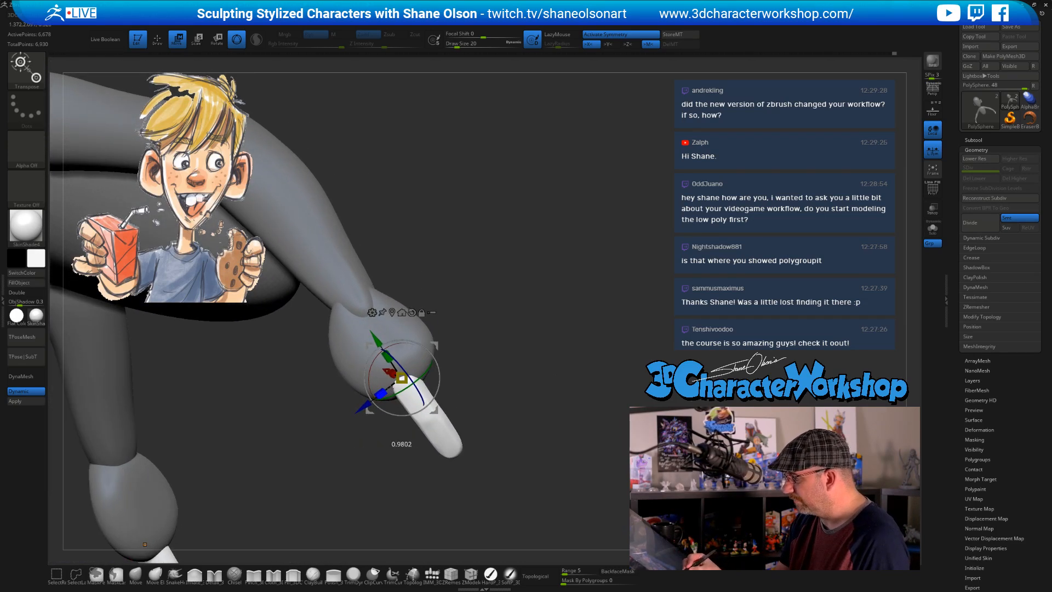
# Fine-tune the scale and position of the first finger at the edge of the palm
pyautogui.moveTo(414, 402); pyautogui.dragTo(417, 399)
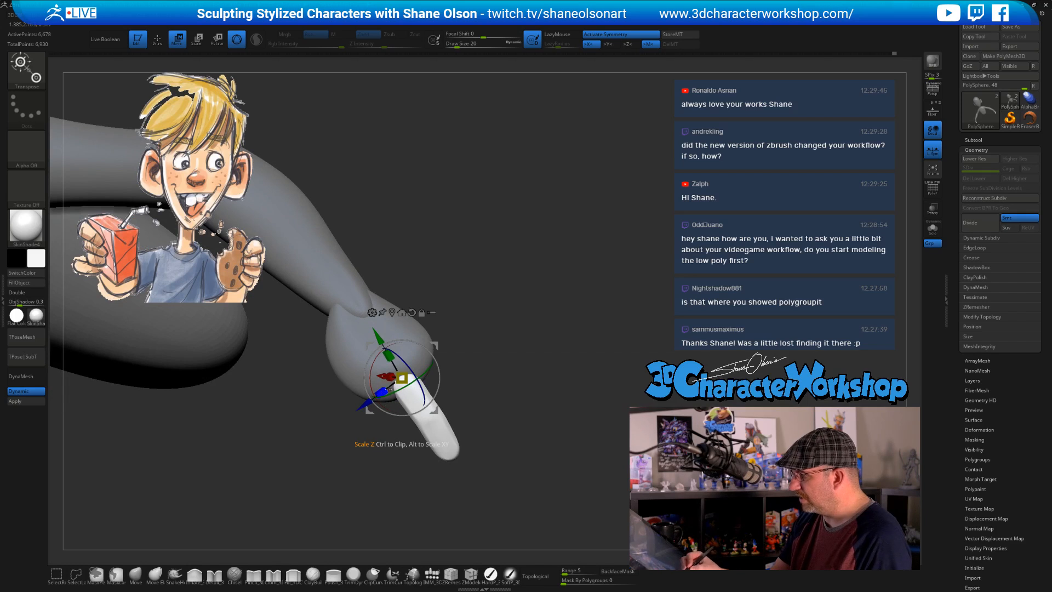
pyautogui.moveTo(548, 416); pyautogui.dragTo(498, 505)
pyautogui.moveTo(495, 435); pyautogui.dragTo(494, 439)
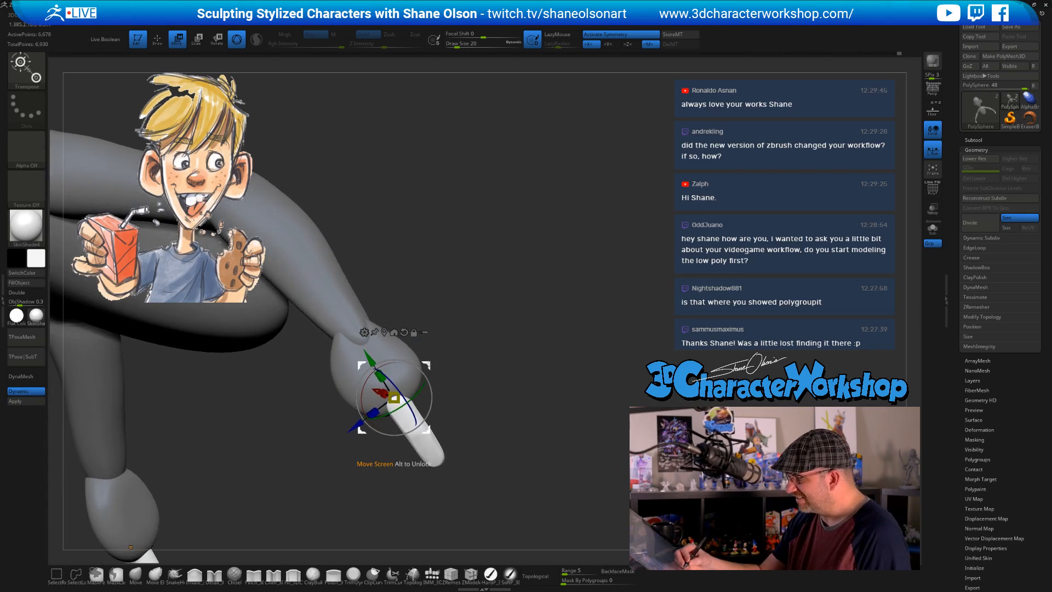
# Duplicate the finger beside the first one, then rotate, slightly rescale and position the copy as the second finger on the palm
pyautogui.keyDown('ctrl'); pyautogui.moveTo(429, 364); pyautogui.dragTo(441, 344); pyautogui.keyUp('ctrl')
pyautogui.moveTo(514, 381); pyautogui.dragTo(542, 350)
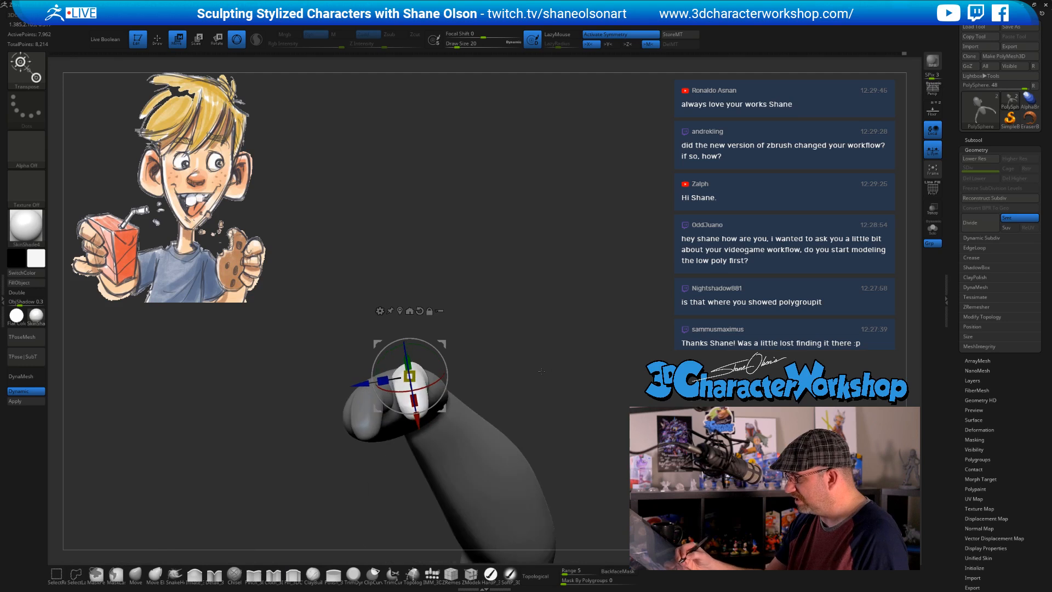
pyautogui.keyDown('alt'); pyautogui.moveTo(456, 354); pyautogui.dragTo(467, 334); pyautogui.keyUp('alt')
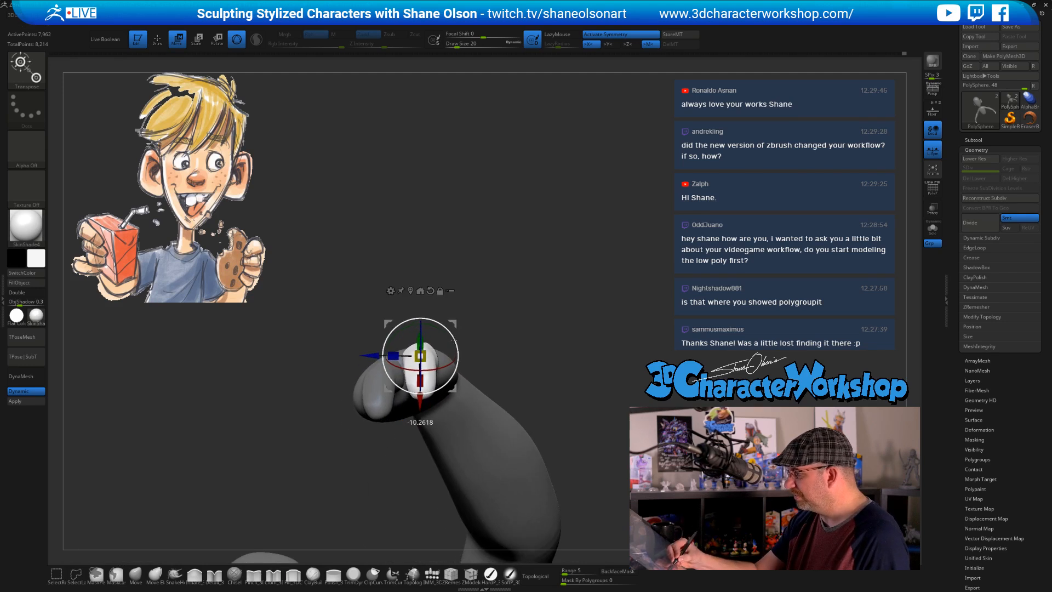
pyautogui.moveTo(520, 370); pyautogui.dragTo(471, 360)
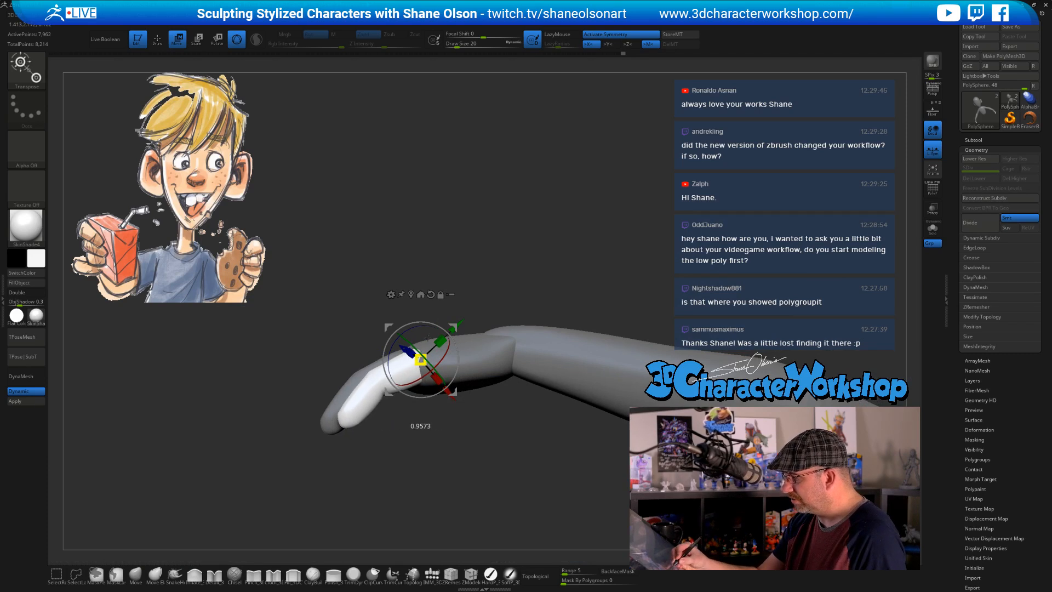
pyautogui.moveTo(427, 336); pyautogui.dragTo(429, 336)
pyautogui.moveTo(416, 461); pyautogui.dragTo(454, 461)
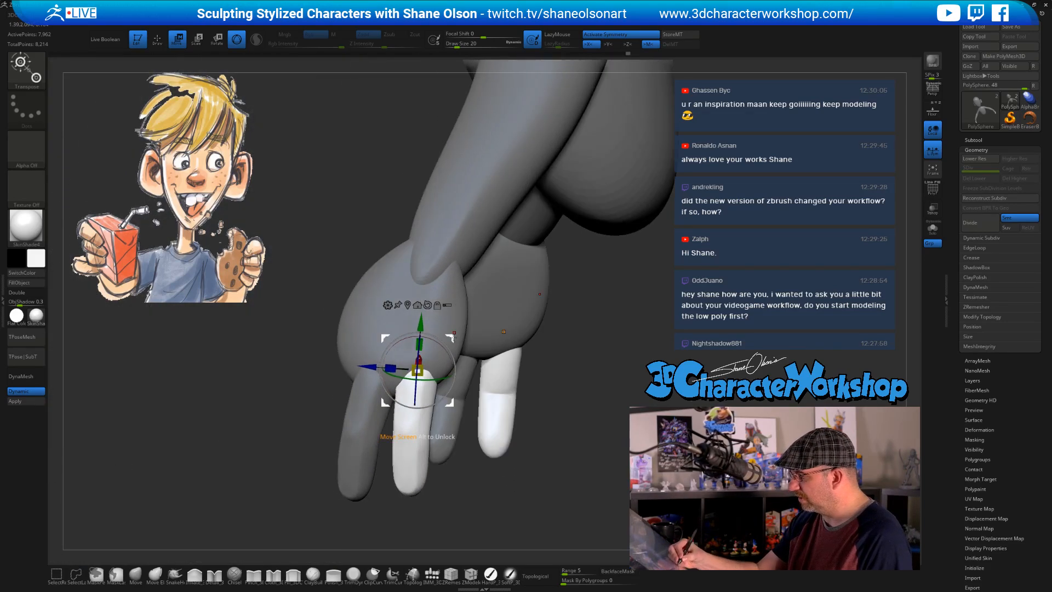
pyautogui.moveTo(454, 338); pyautogui.dragTo(455, 335)
# Duplicate the second finger to make a third and angle and position it on the palm's remaining side
pyautogui.moveTo(483, 484); pyautogui.dragTo(538, 486)
pyautogui.moveTo(474, 368)
pyautogui.keyDown('ctrl'); pyautogui.mouseDown()
pyautogui.moveTo(460, 368)
pyautogui.moveTo(509, 425)
pyautogui.moveTo(545, 427)
pyautogui.moveTo(555, 355)
pyautogui.mouseUp(); pyautogui.keyUp('ctrl')
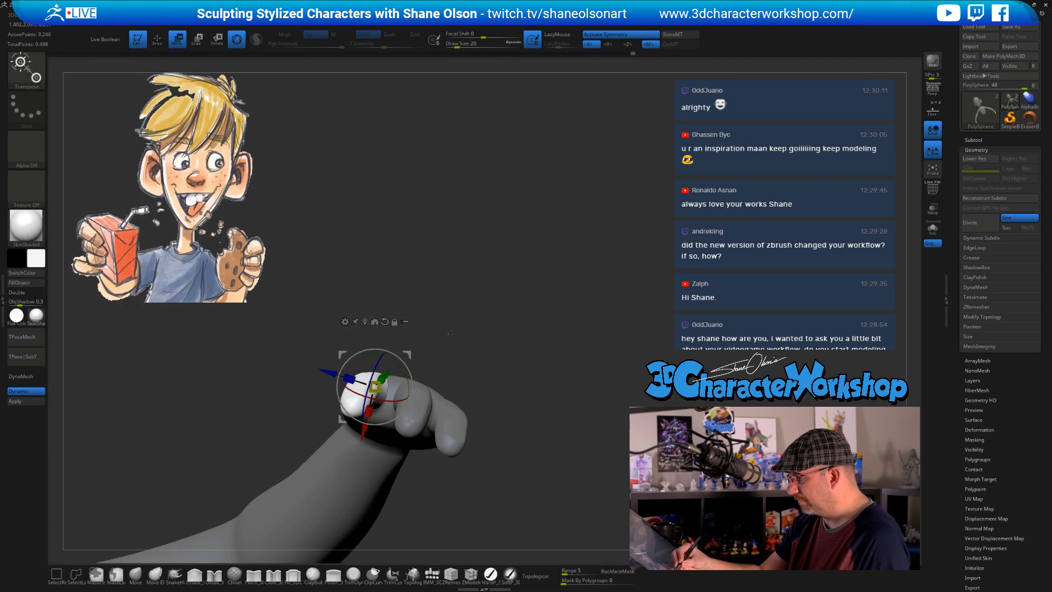
pyautogui.moveTo(451, 333); pyautogui.dragTo(515, 461)
pyautogui.moveTo(408, 355); pyautogui.dragTo(411, 358)
pyautogui.moveTo(485, 402); pyautogui.dragTo(535, 432)
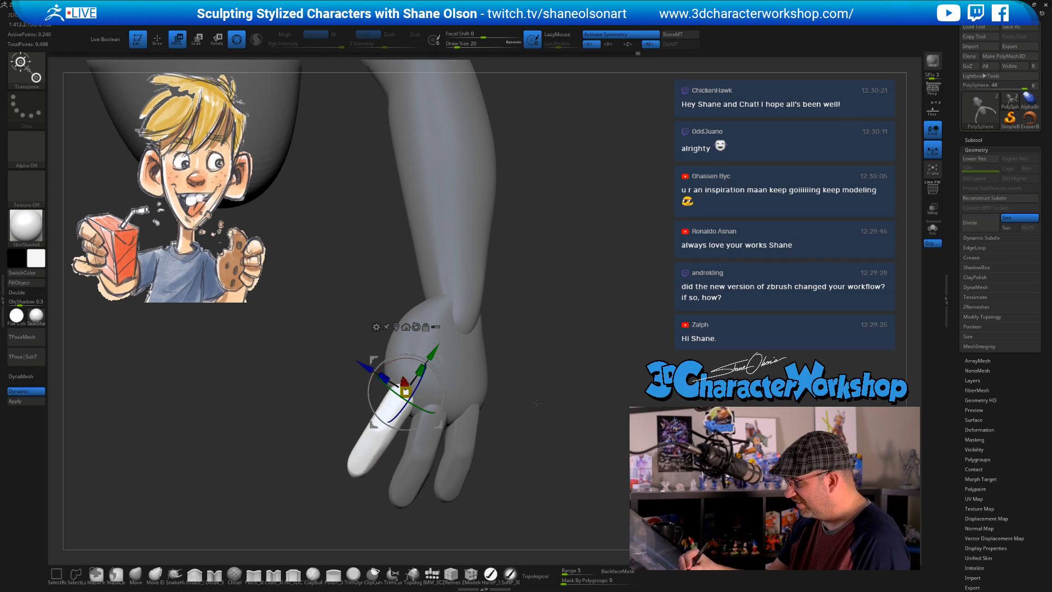
# Clear the mask and display the model's PolyFrame with its polygroup colors
pyautogui.moveTo(537, 403)
pyautogui.mouseDown()
pyautogui.moveTo(545, 432)
pyautogui.moveTo(526, 458)
pyautogui.moveTo(525, 489)
pyautogui.mouseUp()
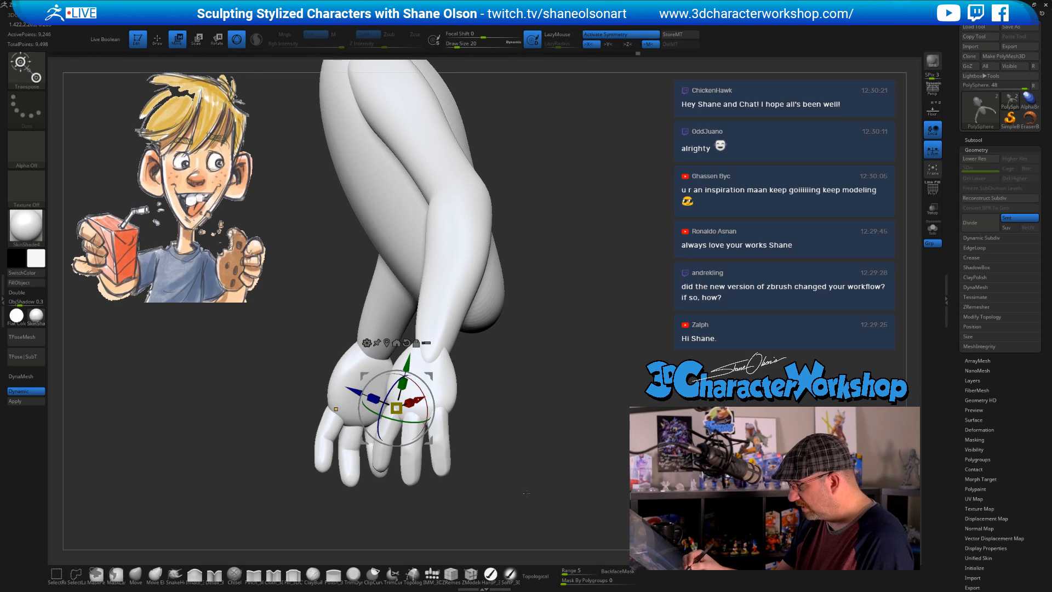
pyautogui.hotkey('shift', 'f')
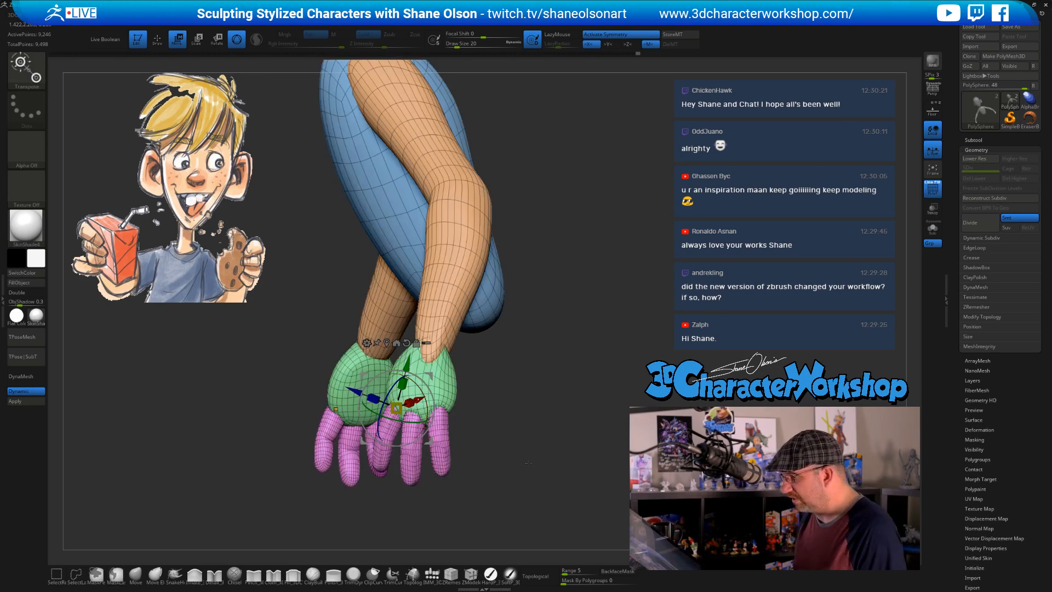
pyautogui.moveTo(569, 332); pyautogui.dragTo(546, 437)
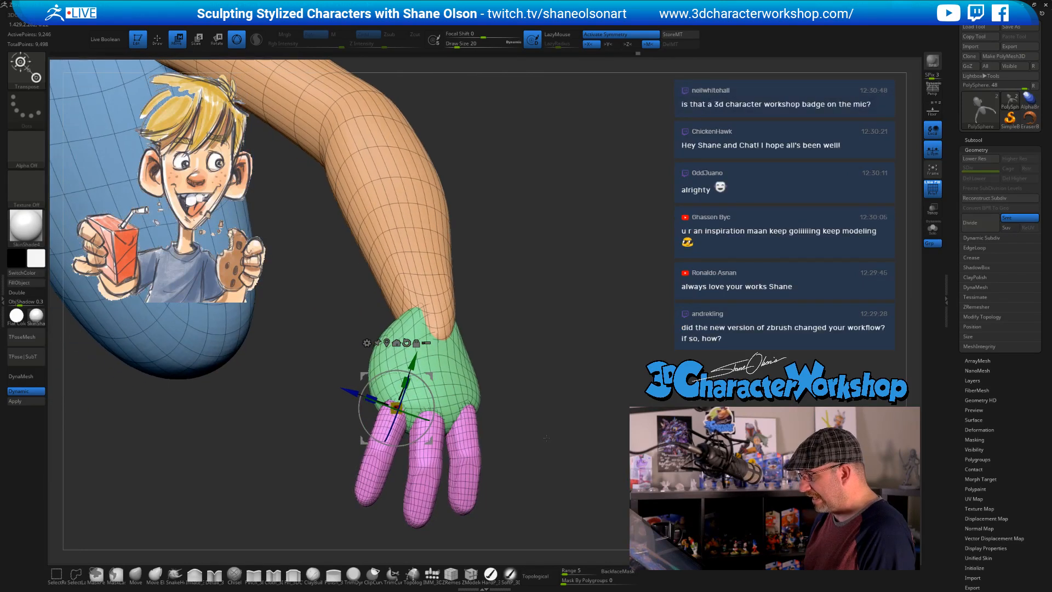
# Run Auto Groups to give each separate part its own polygroup, and mirror and weld the model so both sides match
pyautogui.press('space')
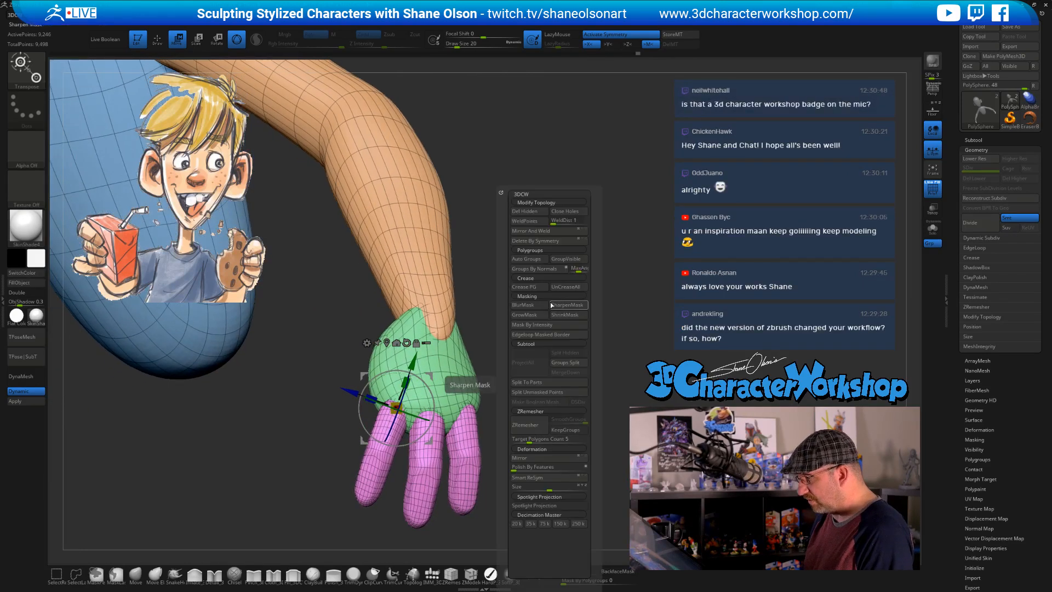
pyautogui.click(536, 260)
pyautogui.moveTo(542, 273)
pyautogui.mouseDown()
pyautogui.moveTo(438, 337)
pyautogui.moveTo(642, 347)
pyautogui.moveTo(582, 287)
pyautogui.moveTo(542, 274)
pyautogui.mouseUp()
pyautogui.press('space')
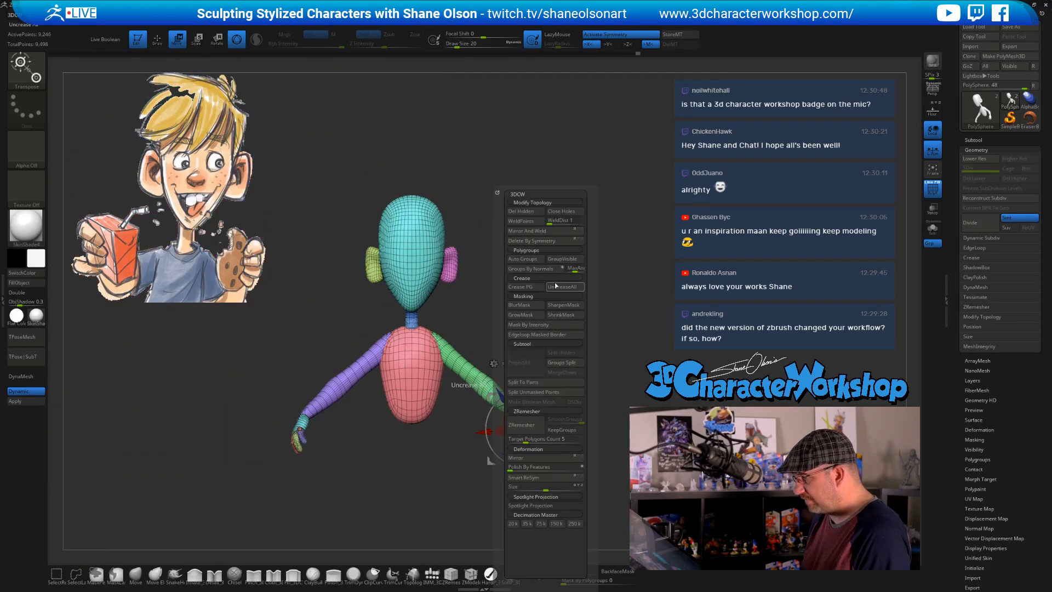
pyautogui.click(534, 244)
pyautogui.keyDown('alt'); pyautogui.moveTo(669, 268); pyautogui.dragTo(683, 302); pyautogui.keyUp('alt')
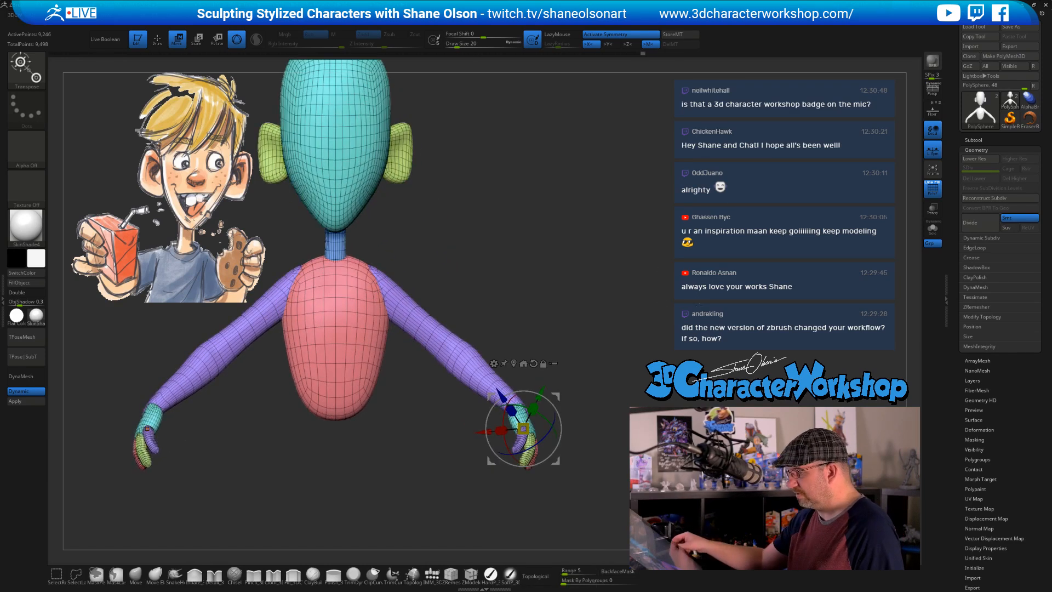
# Mask everything except the outermost pink finger and duplicate it as a fourth finger beside it
pyautogui.moveTo(610, 397); pyautogui.dragTo(567, 463)
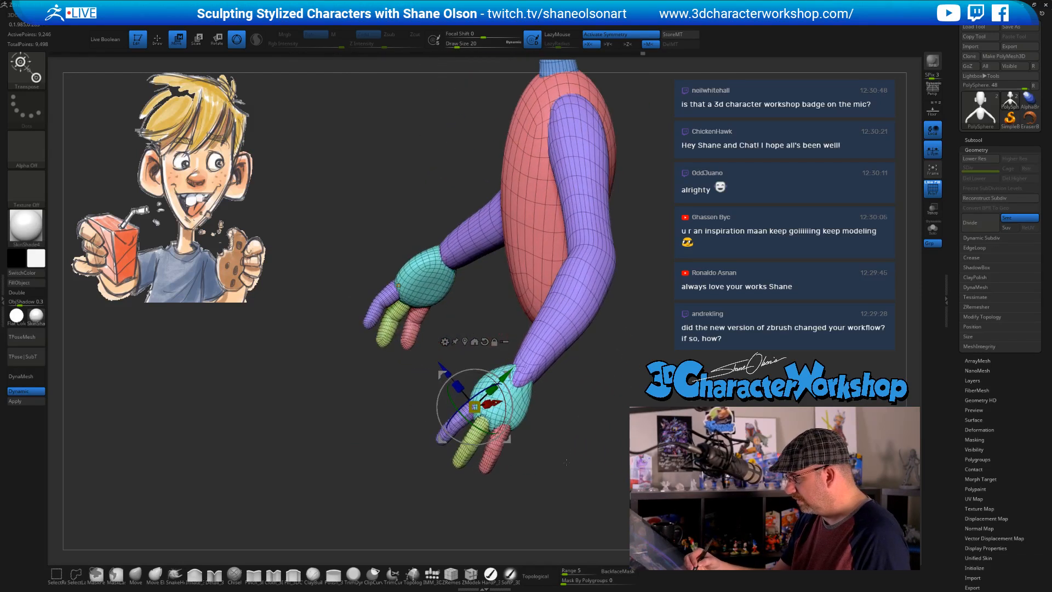
pyautogui.keyDown('ctrl'); pyautogui.click(499, 451); pyautogui.keyUp('ctrl')
pyautogui.keyDown('alt'); pyautogui.moveTo(602, 400); pyautogui.dragTo(549, 418); pyautogui.keyUp('alt')
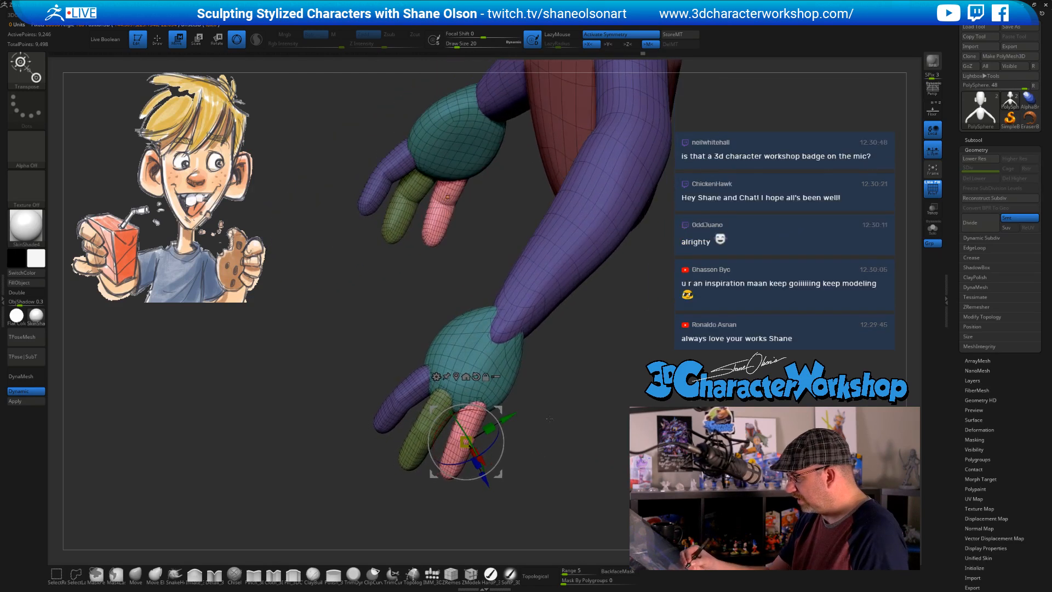
pyautogui.keyDown('ctrl'); pyautogui.moveTo(485, 438); pyautogui.dragTo(505, 397); pyautogui.keyUp('ctrl')
pyautogui.moveTo(597, 405); pyautogui.dragTo(488, 406)
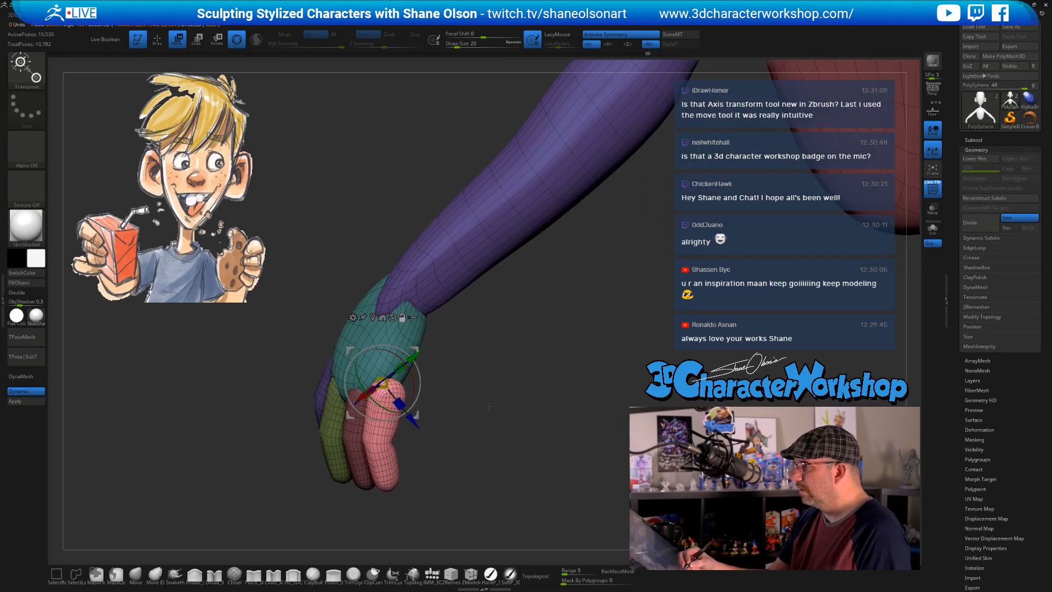
# Scale the new finger down and reposition it at the palm's outer edge as the little finger
pyautogui.moveTo(382, 382); pyautogui.dragTo(380, 261)
pyautogui.moveTo(382, 223); pyautogui.dragTo(379, 264)
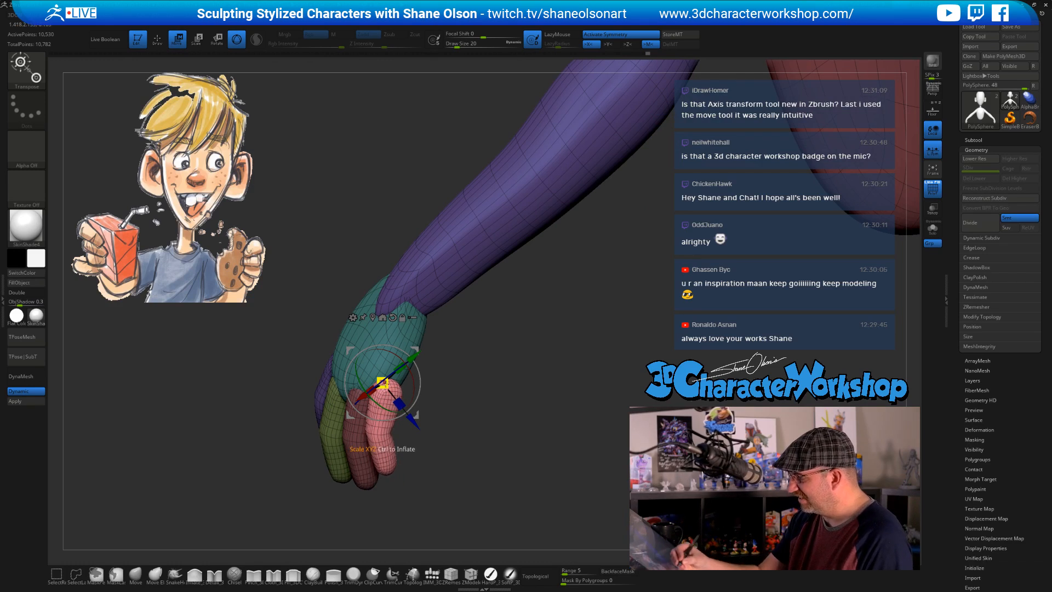
pyautogui.moveTo(438, 389); pyautogui.dragTo(478, 431)
pyautogui.moveTo(414, 363); pyautogui.dragTo(437, 420)
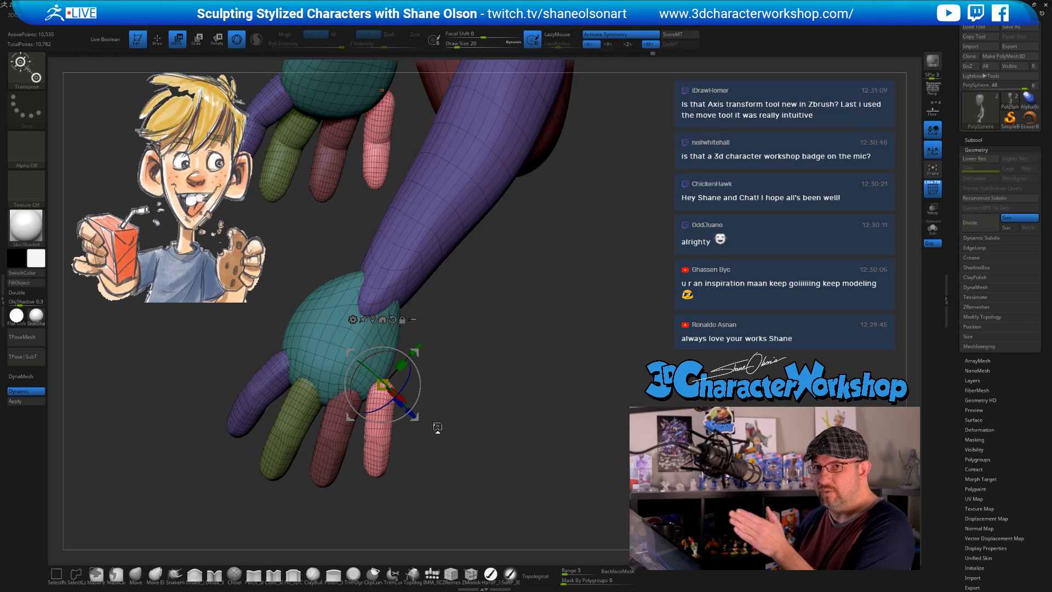
# Assign the little finger its own polygroup and isolate it by masking the rest of the model
pyautogui.moveTo(437, 426); pyautogui.dragTo(488, 453)
pyautogui.keyDown('ctrl'); pyautogui.click(487, 452); pyautogui.keyUp('ctrl')
pyautogui.hotkey('ctrl', 'w')
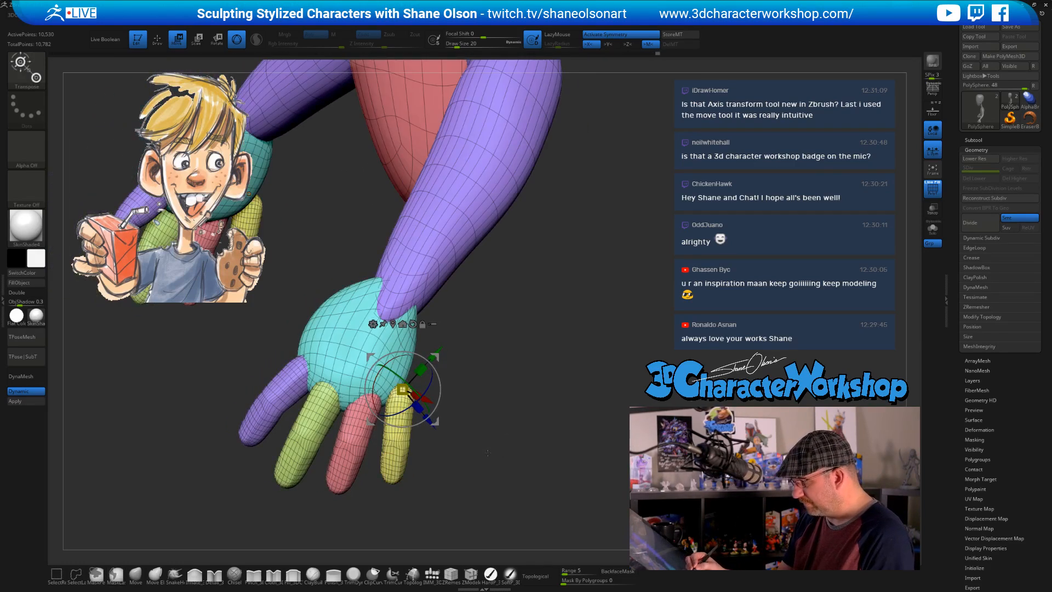
pyautogui.keyDown('ctrl'); pyautogui.click(397, 447); pyautogui.keyUp('ctrl')
pyautogui.keyDown('alt'); pyautogui.moveTo(490, 462); pyautogui.dragTo(510, 470); pyautogui.keyUp('alt')
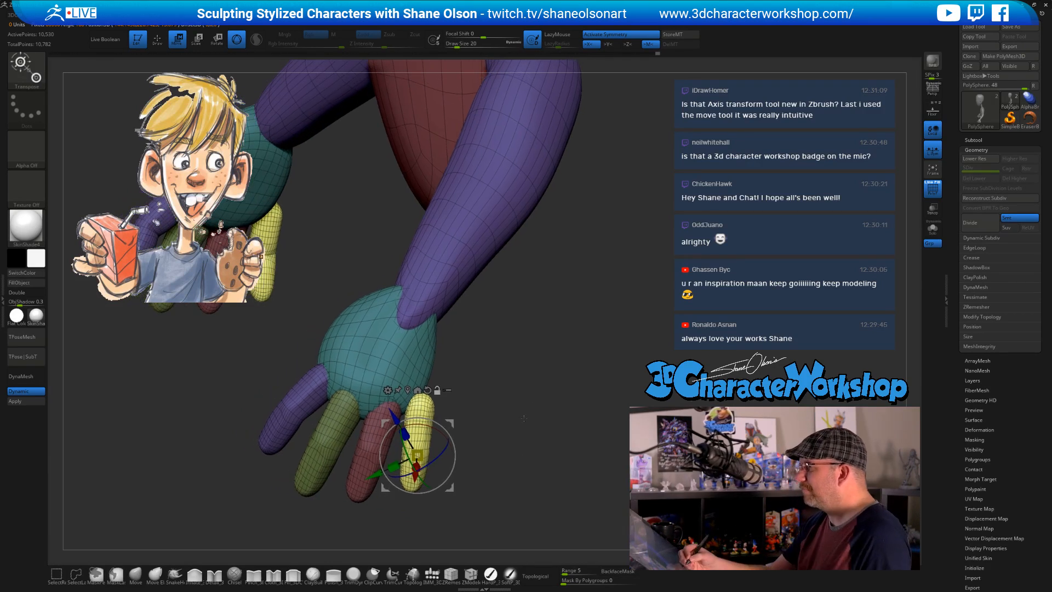
pyautogui.keyDown('alt'); pyautogui.moveTo(521, 427); pyautogui.dragTo(514, 413); pyautogui.keyUp('alt')
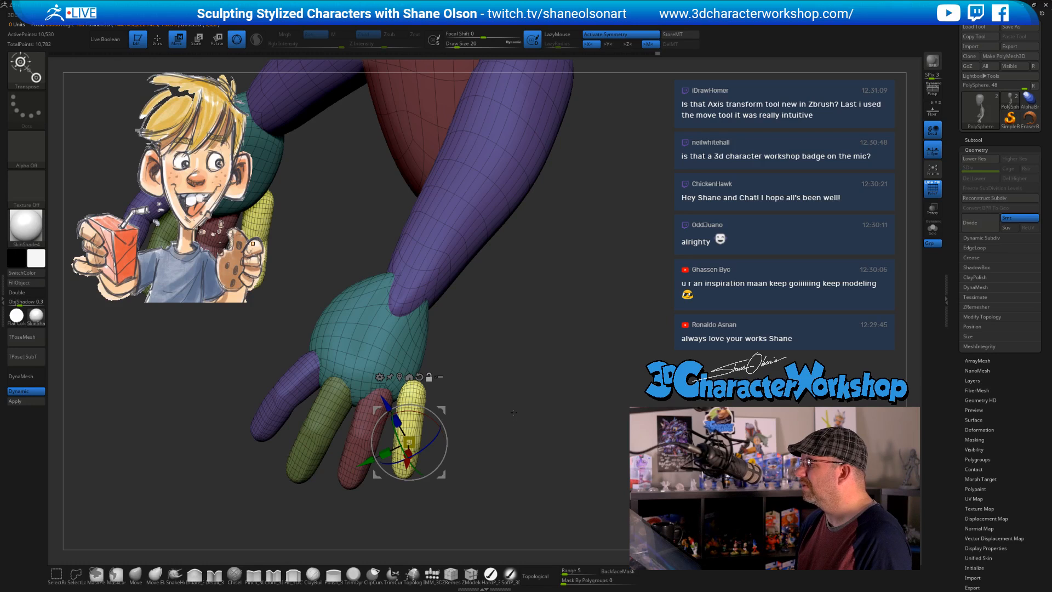
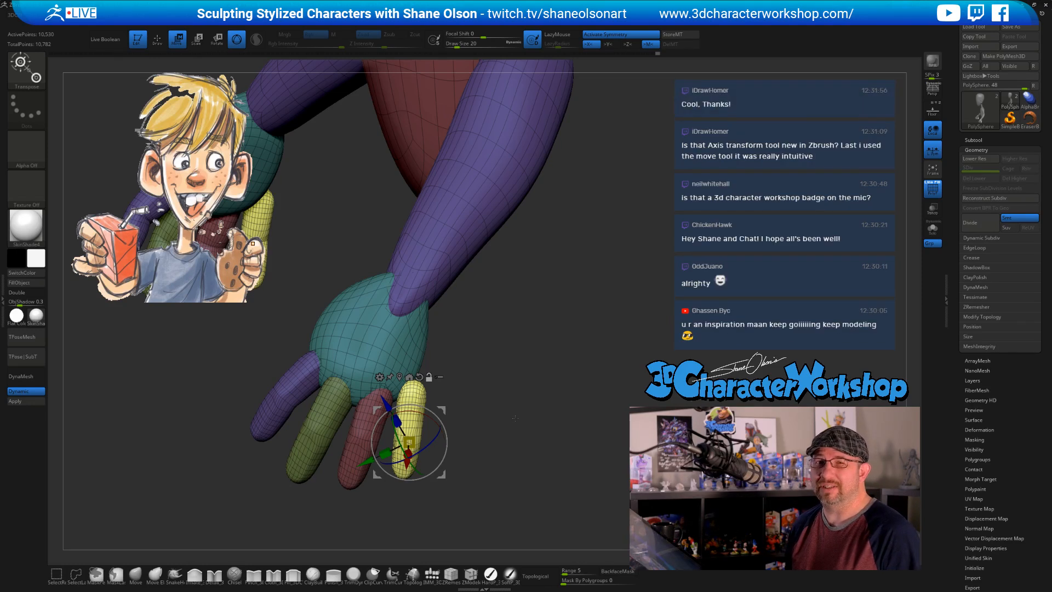
pyautogui.keyDown('alt'); pyautogui.moveTo(515, 418); pyautogui.dragTo(486, 412); pyautogui.keyUp('alt')
# Hide the finger polygroups one by one and invert the visibility so that only the four fingers are shown
pyautogui.press('q')
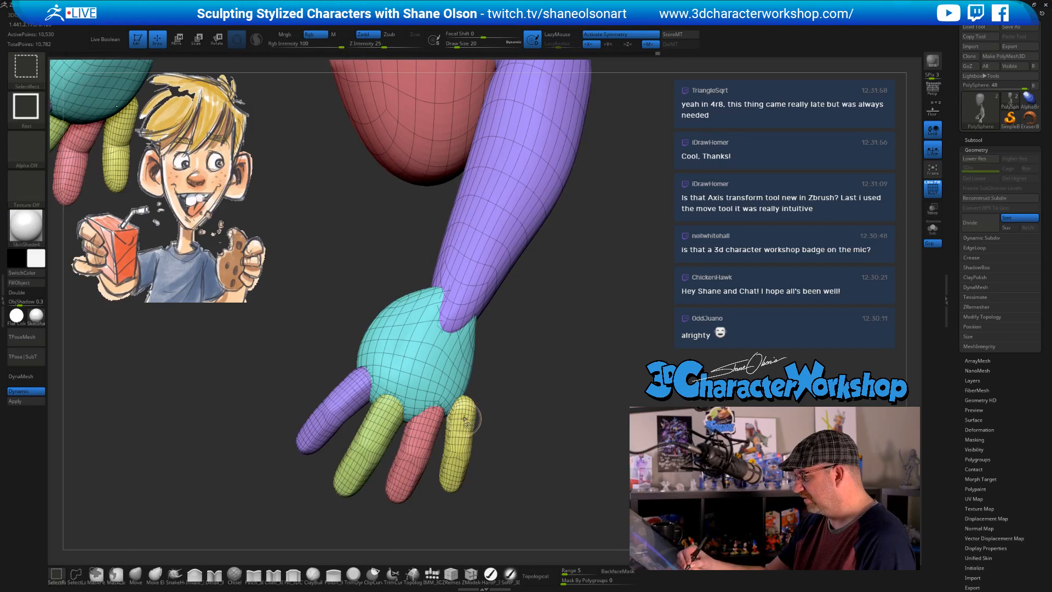
pyautogui.keyDown('ctrl'); pyautogui.keyDown('shift'); pyautogui.click(469, 417); pyautogui.keyUp('shift'); pyautogui.keyUp('ctrl')
pyautogui.keyDown('ctrl'); pyautogui.keyDown('shift'); pyautogui.click(468, 419); pyautogui.keyUp('shift'); pyautogui.keyUp('ctrl')
pyautogui.keyDown('ctrl'); pyautogui.keyDown('shift'); pyautogui.click(426, 428); pyautogui.keyUp('shift'); pyautogui.keyUp('ctrl')
pyautogui.keyDown('ctrl'); pyautogui.keyDown('shift'); pyautogui.click(395, 422); pyautogui.keyUp('shift'); pyautogui.keyUp('ctrl')
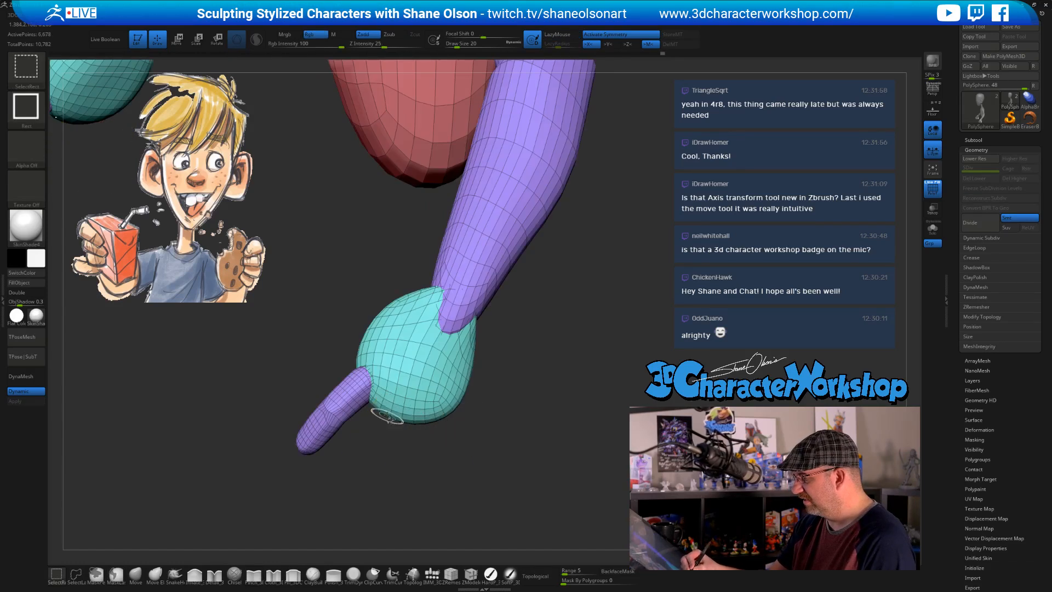
pyautogui.keyDown('ctrl'); pyautogui.keyDown('shift'); pyautogui.click(363, 390); pyautogui.keyUp('shift'); pyautogui.keyUp('ctrl')
pyautogui.keyDown('ctrl'); pyautogui.keyDown('shift'); pyautogui.click(523, 428); pyautogui.keyUp('shift'); pyautogui.keyUp('ctrl')
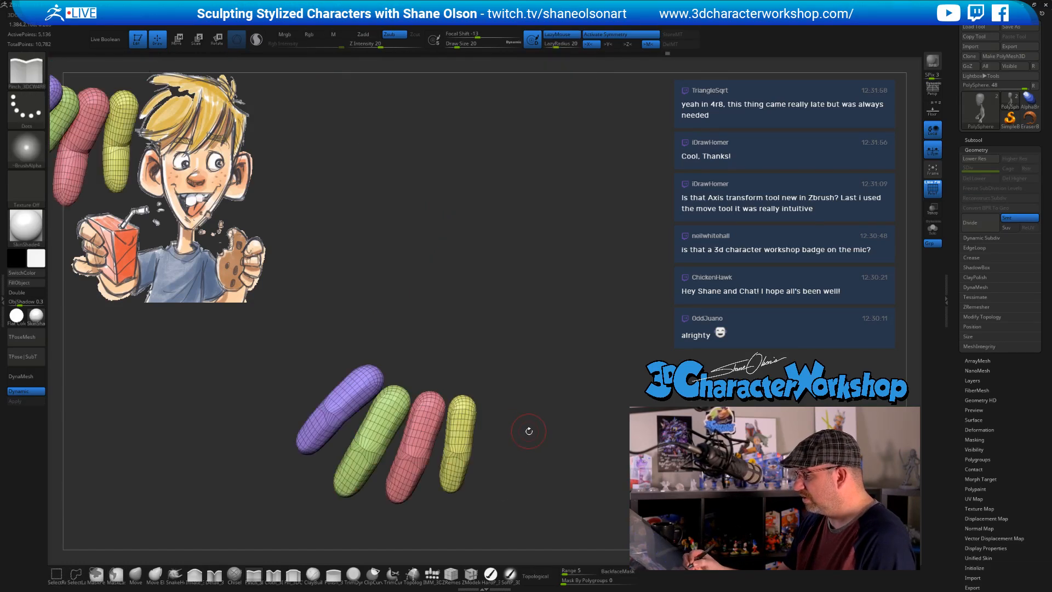
# Mask everything except the four fingers, restore the hidden parts and shift the fingers together slightly across the palm
pyautogui.moveTo(528, 430)
pyautogui.keyDown('alt'); pyautogui.mouseDown()
pyautogui.moveTo(523, 396)
pyautogui.moveTo(334, 378)
pyautogui.mouseUp(); pyautogui.keyUp('alt')
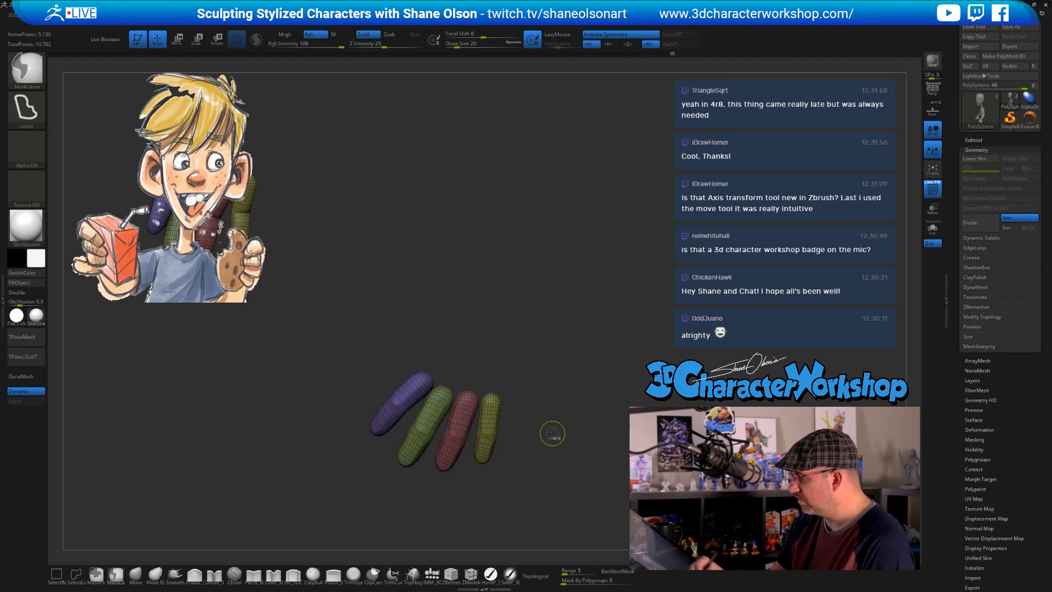
pyautogui.keyDown('ctrl'); pyautogui.keyDown('shift'); pyautogui.click(581, 361); pyautogui.keyUp('shift'); pyautogui.keyUp('ctrl')
pyautogui.press('w')
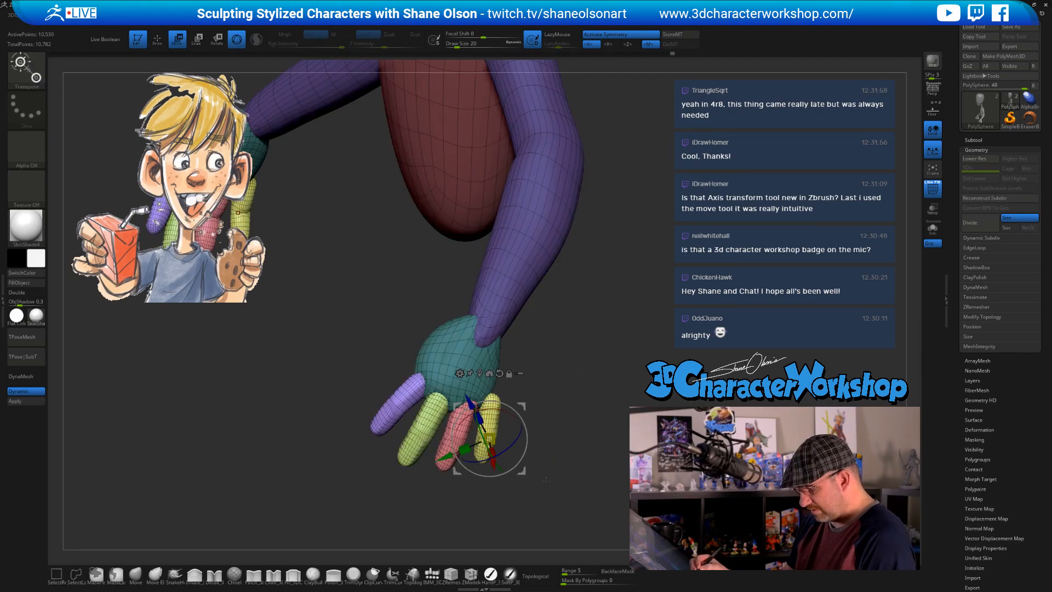
pyautogui.moveTo(520, 405)
pyautogui.mouseDown()
pyautogui.moveTo(506, 404)
pyautogui.moveTo(509, 419)
pyautogui.moveTo(514, 406)
pyautogui.mouseUp()
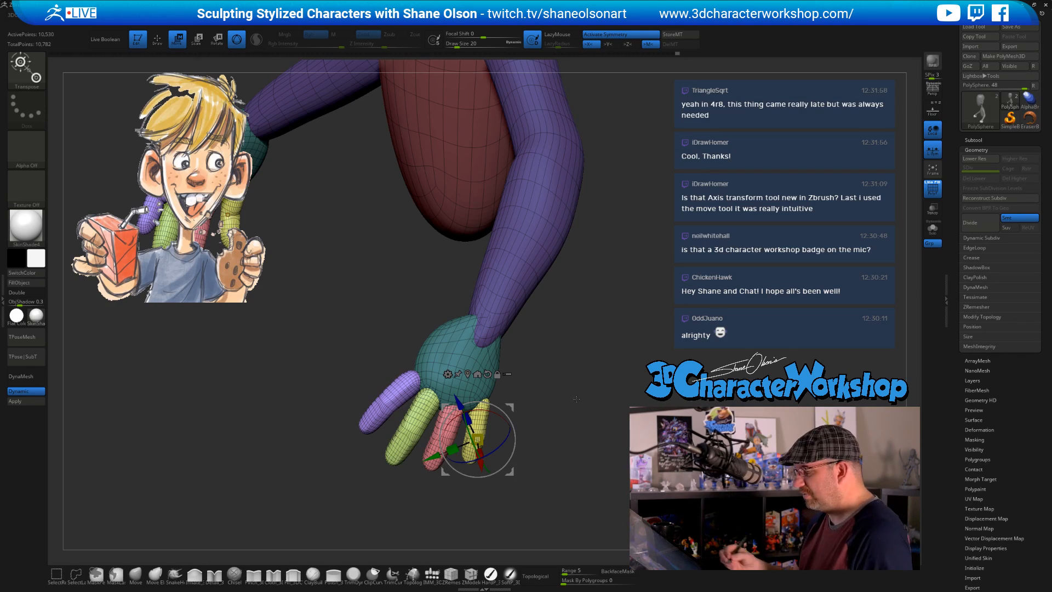
# Isolate the purple index finger with a mask and duplicate it up the side of the palm as the thumb
pyautogui.moveTo(577, 398); pyautogui.dragTo(591, 336)
pyautogui.moveTo(586, 380); pyautogui.dragTo(530, 409)
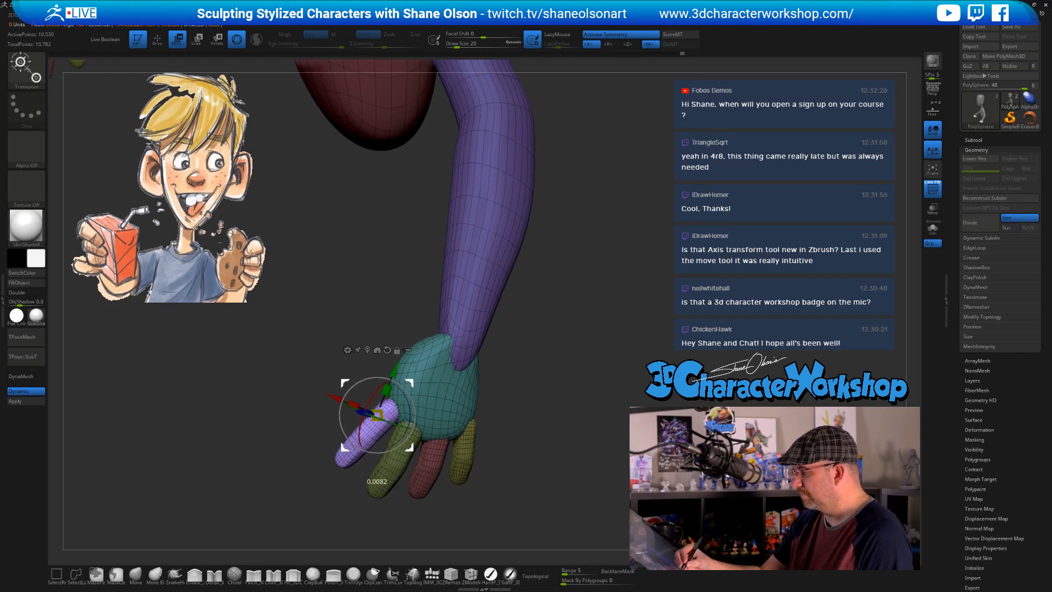
pyautogui.moveTo(414, 362); pyautogui.dragTo(433, 335)
pyautogui.keyDown('alt'); pyautogui.moveTo(450, 339); pyautogui.dragTo(439, 345, button='right'); pyautogui.keyUp('alt')
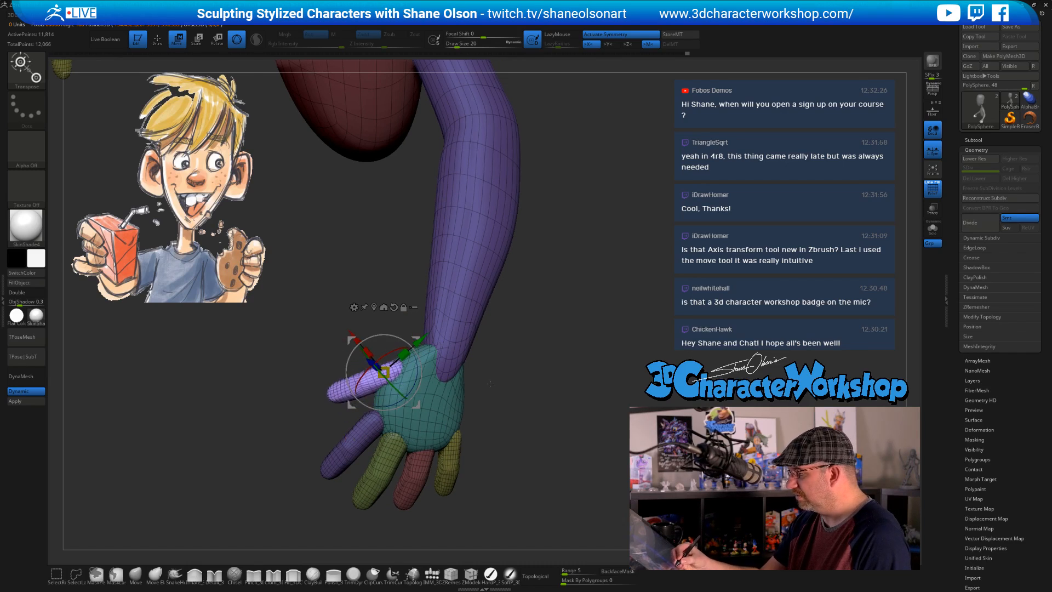
# Adjust the duplicated thumb's position and angle so that its base sits against the side of the palm
pyautogui.moveTo(489, 384); pyautogui.dragTo(413, 351)
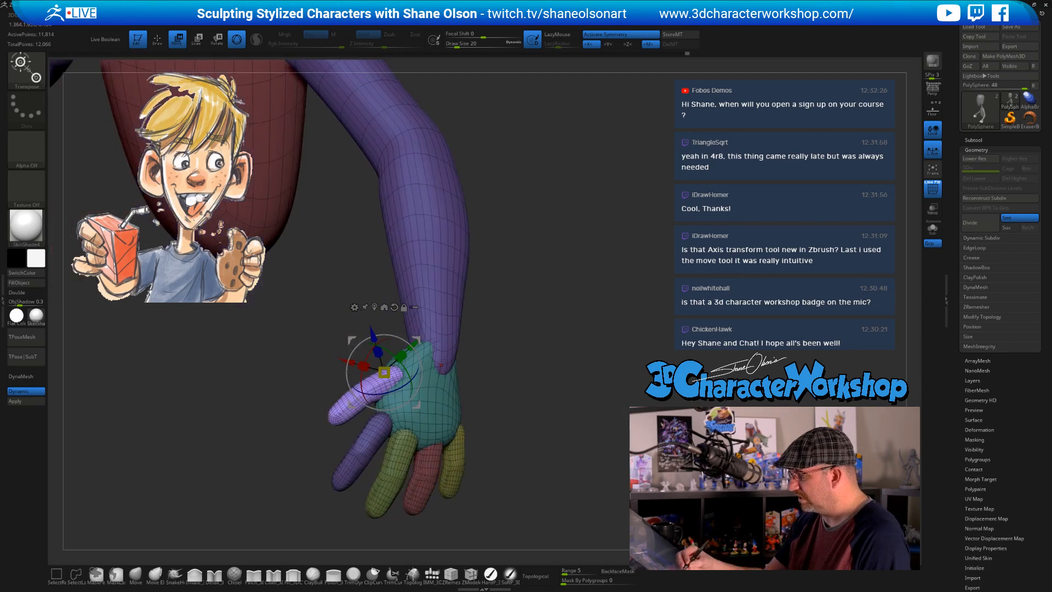
pyautogui.moveTo(442, 360); pyautogui.dragTo(416, 368, button='right')
pyautogui.moveTo(411, 340); pyautogui.dragTo(412, 326)
pyautogui.moveTo(496, 422); pyautogui.dragTo(472, 415, button='right')
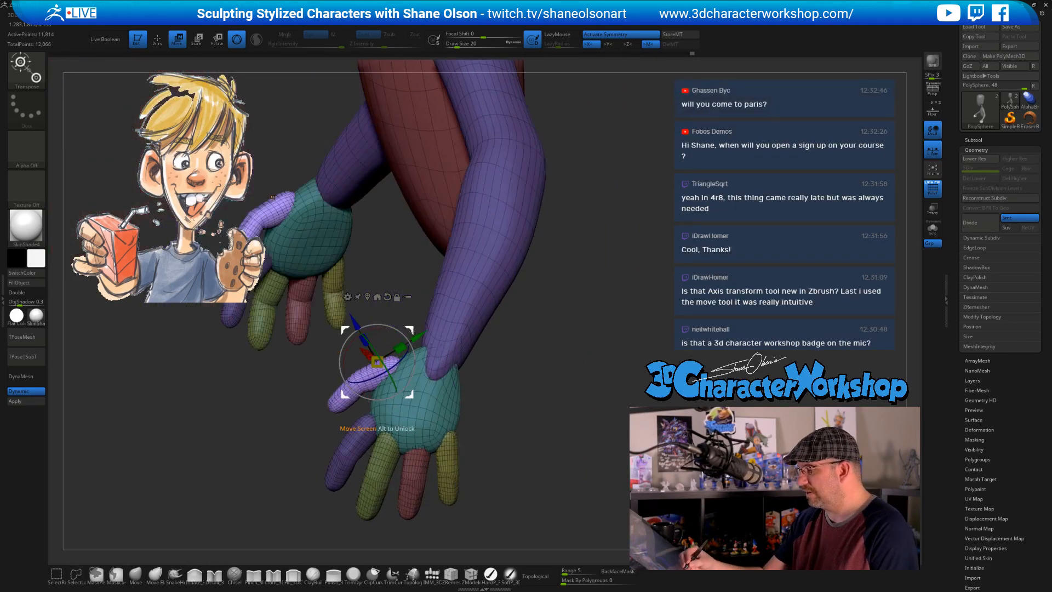
pyautogui.moveTo(410, 329); pyautogui.dragTo(413, 334)
pyautogui.moveTo(514, 445); pyautogui.dragTo(387, 430, button='right')
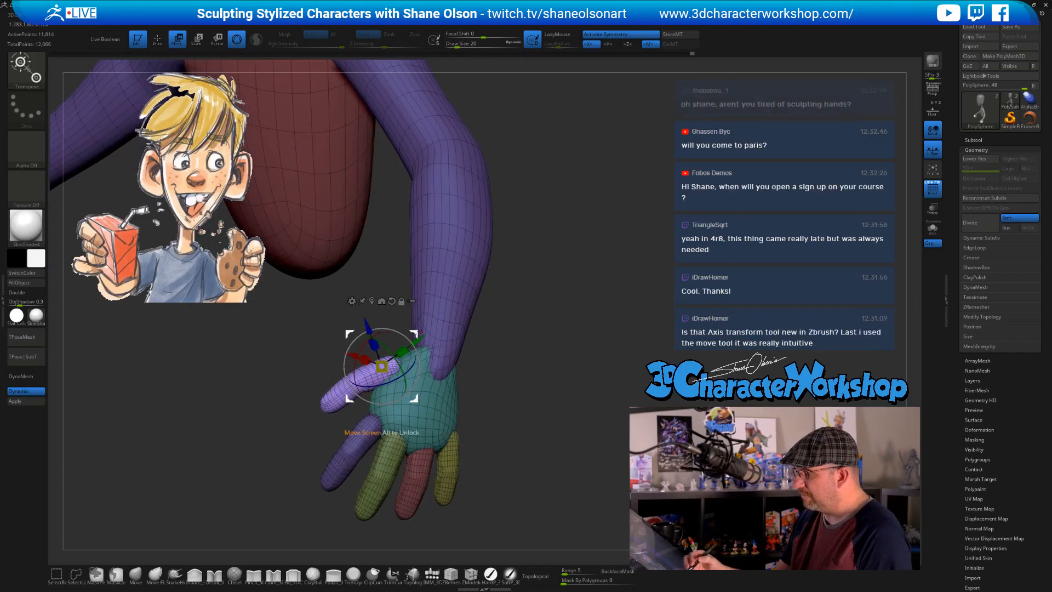
# Rotate the thumb forward and downward from the palm, matching its angle from the front and side
pyautogui.moveTo(510, 436); pyautogui.dragTo(383, 428, button='right')
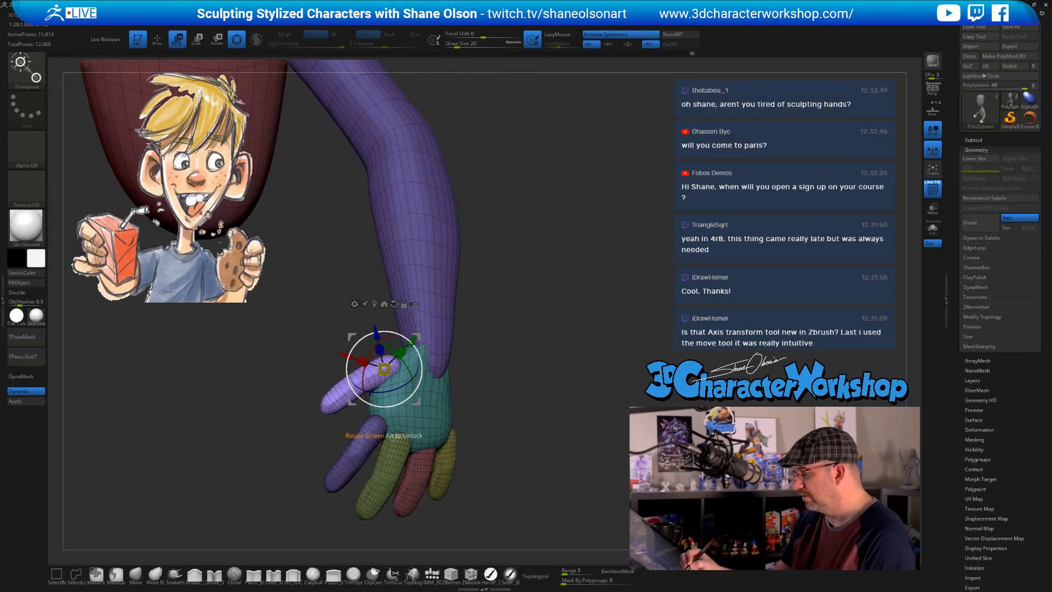
pyautogui.moveTo(466, 371); pyautogui.dragTo(404, 383, button='right')
pyautogui.moveTo(416, 363); pyautogui.dragTo(398, 345)
pyautogui.moveTo(453, 373); pyautogui.dragTo(491, 382, button='right')
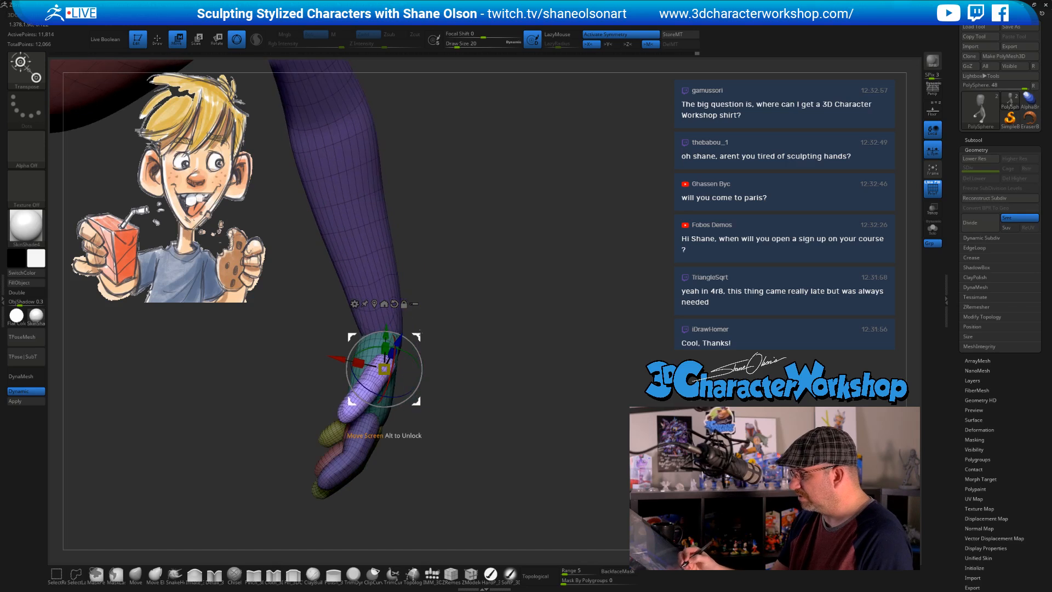
pyautogui.moveTo(494, 440); pyautogui.dragTo(418, 432, button='right')
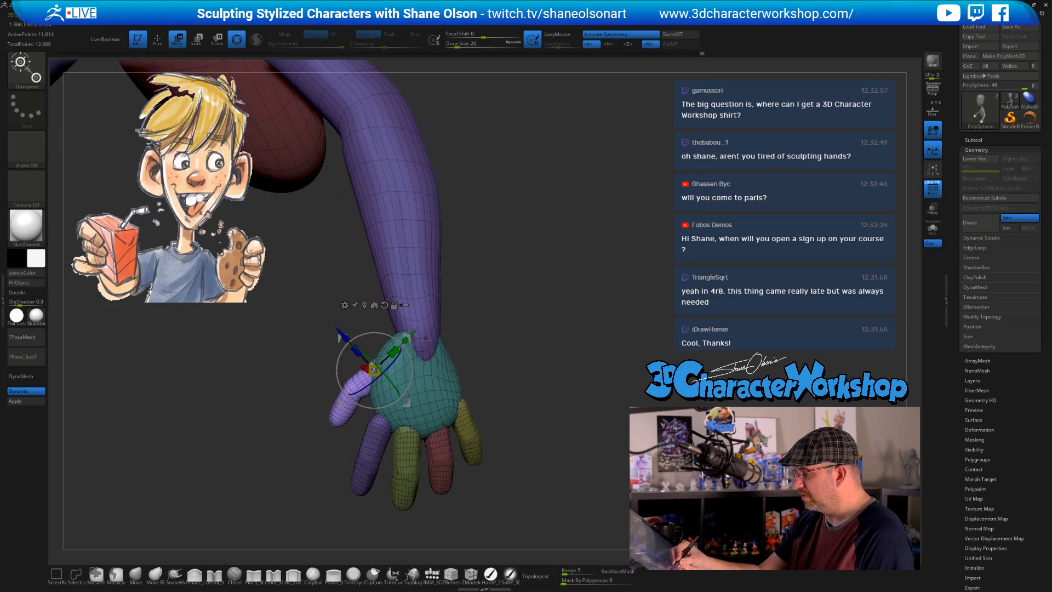
pyautogui.moveTo(425, 338); pyautogui.dragTo(536, 438, button='right')
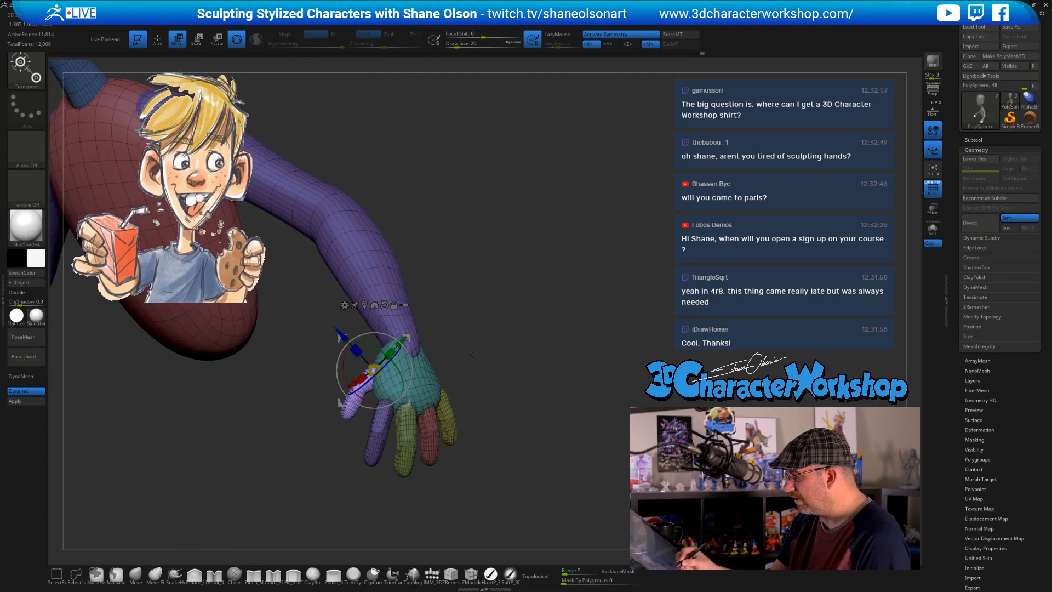
pyautogui.moveTo(472, 355); pyautogui.dragTo(518, 419, button='right')
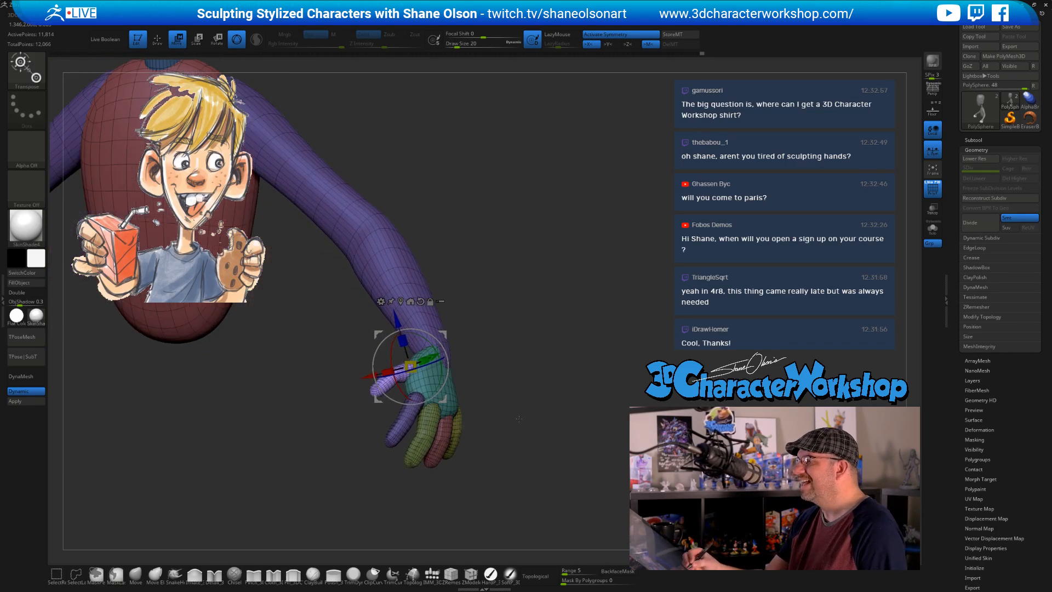
# Clear the mask and reshape the wrist end of the palm with the Move brush
pyautogui.keyDown('ctrl'); pyautogui.moveTo(502, 464); pyautogui.dragTo(502, 457); pyautogui.keyUp('ctrl')
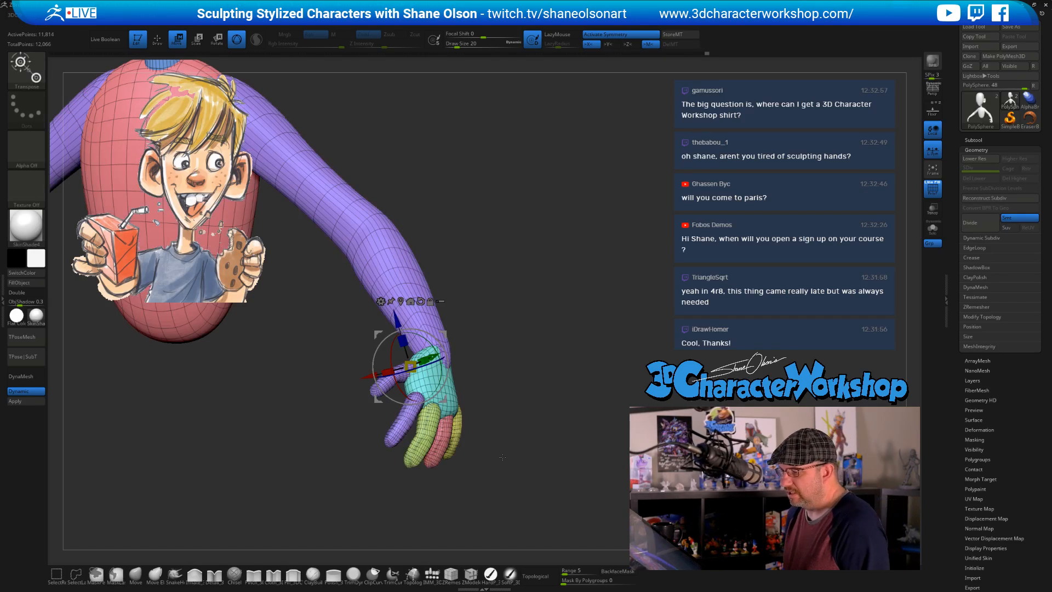
pyautogui.keyDown('ctrl'); pyautogui.moveTo(513, 376); pyautogui.dragTo(514, 404, button='right'); pyautogui.keyUp('ctrl')
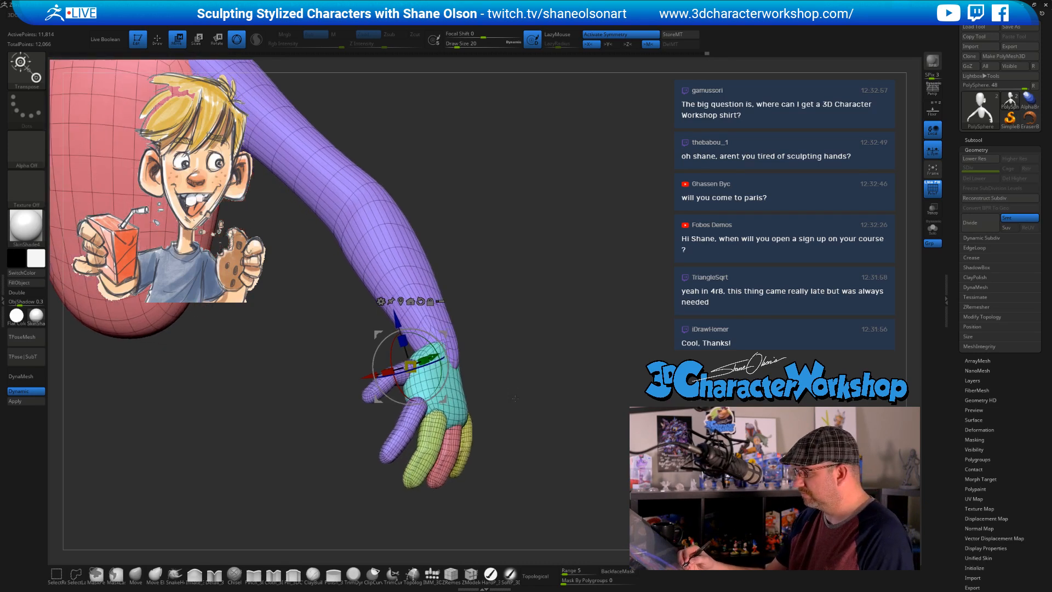
pyautogui.press('q')
pyautogui.press('s')
pyautogui.moveTo(512, 393); pyautogui.dragTo(518, 393)
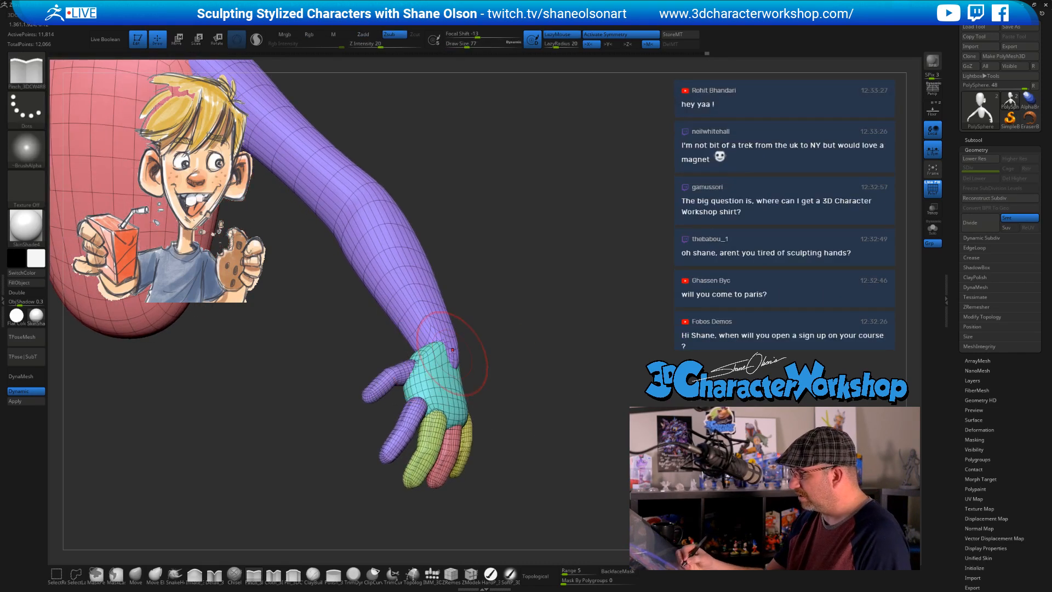
pyautogui.click(138, 573)
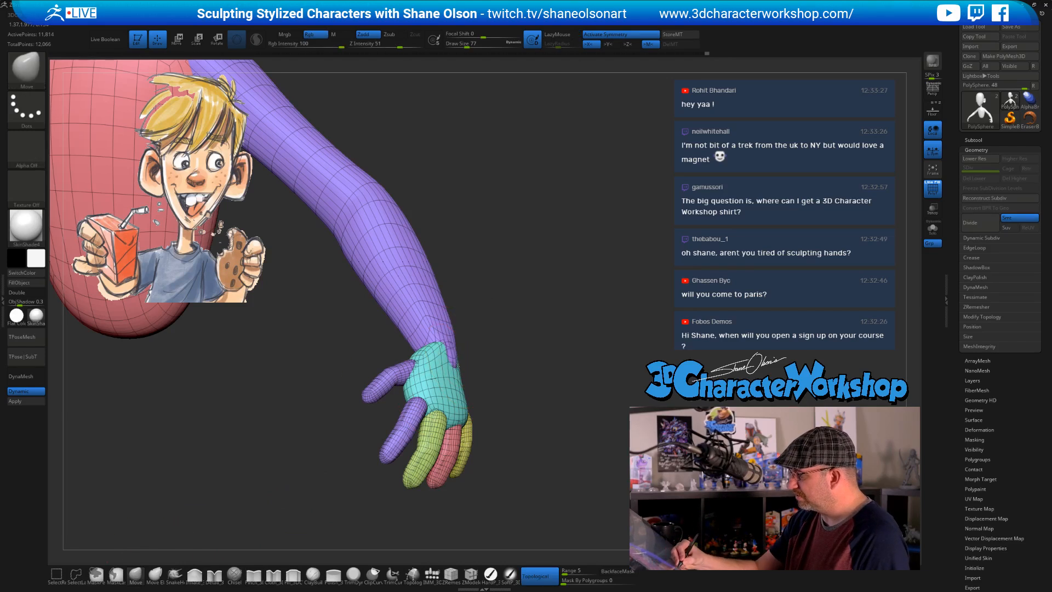
pyautogui.moveTo(443, 351); pyautogui.dragTo(450, 355)
pyautogui.moveTo(526, 356); pyautogui.dragTo(463, 356, button='right')
pyautogui.moveTo(502, 385); pyautogui.dragTo(468, 375, button='right')
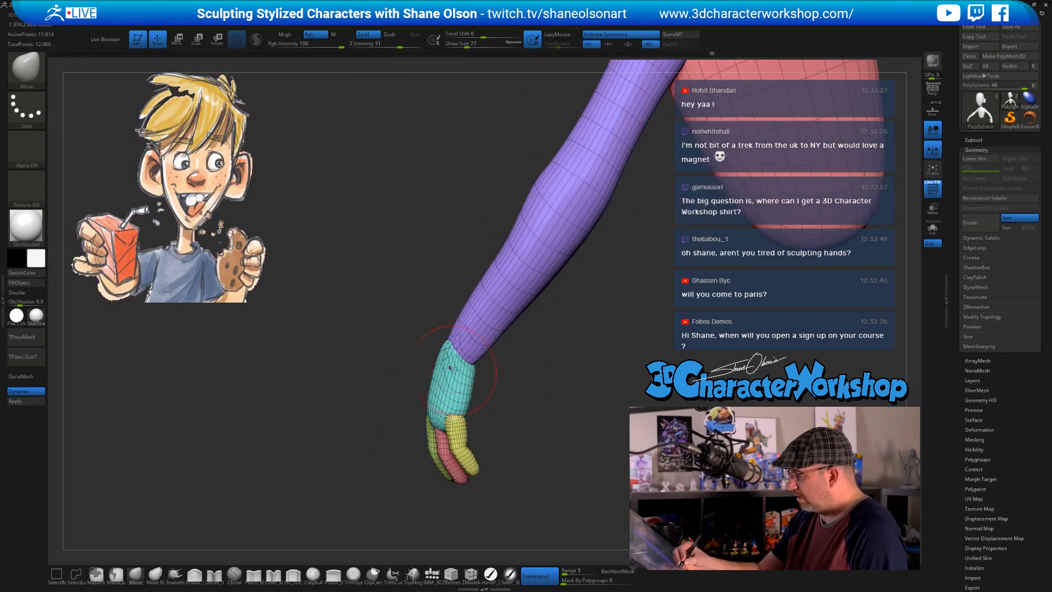
pyautogui.moveTo(501, 406)
pyautogui.mouseDown(button='right')
pyautogui.moveTo(493, 394)
pyautogui.moveTo(509, 383)
pyautogui.moveTo(498, 405)
pyautogui.moveTo(464, 393)
pyautogui.moveTo(462, 410)
pyautogui.mouseUp(button='right')
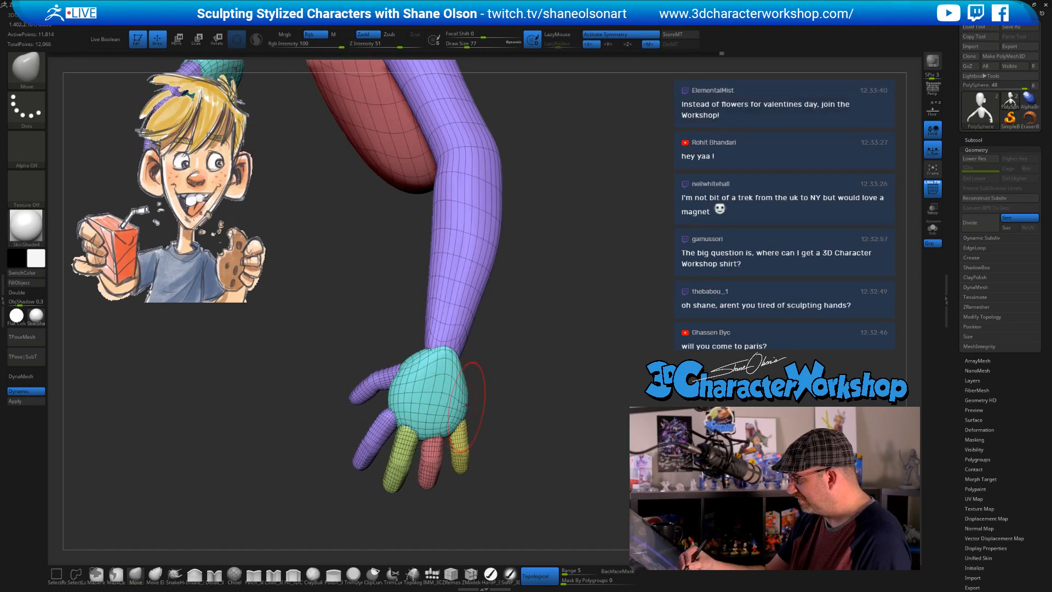
# Mask everything except the thumb, including the index finger, and nudge the thumb slightly at the palm
pyautogui.moveTo(518, 438)
pyautogui.mouseDown(button='right')
pyautogui.moveTo(534, 414)
pyautogui.moveTo(526, 410)
pyautogui.mouseUp(button='right')
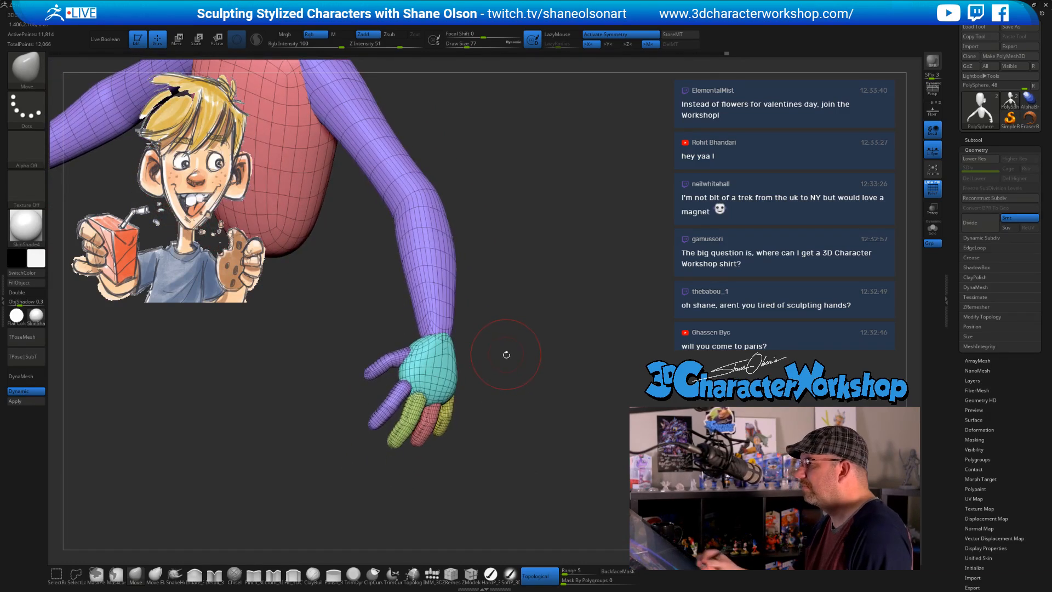
pyautogui.moveTo(514, 399); pyautogui.dragTo(409, 362, button='right')
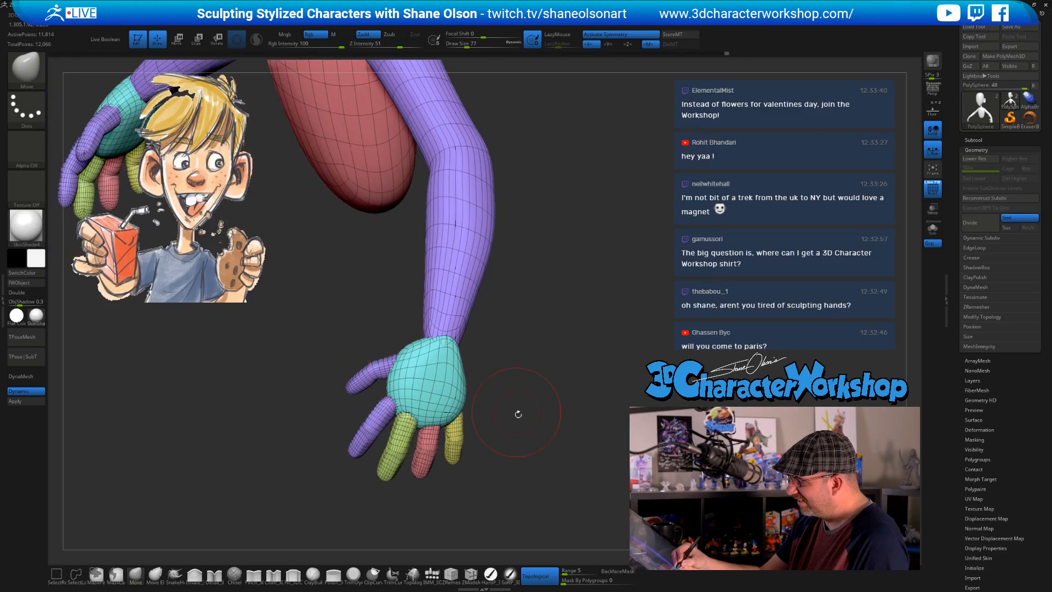
pyautogui.moveTo(519, 414); pyautogui.dragTo(488, 393, button='right')
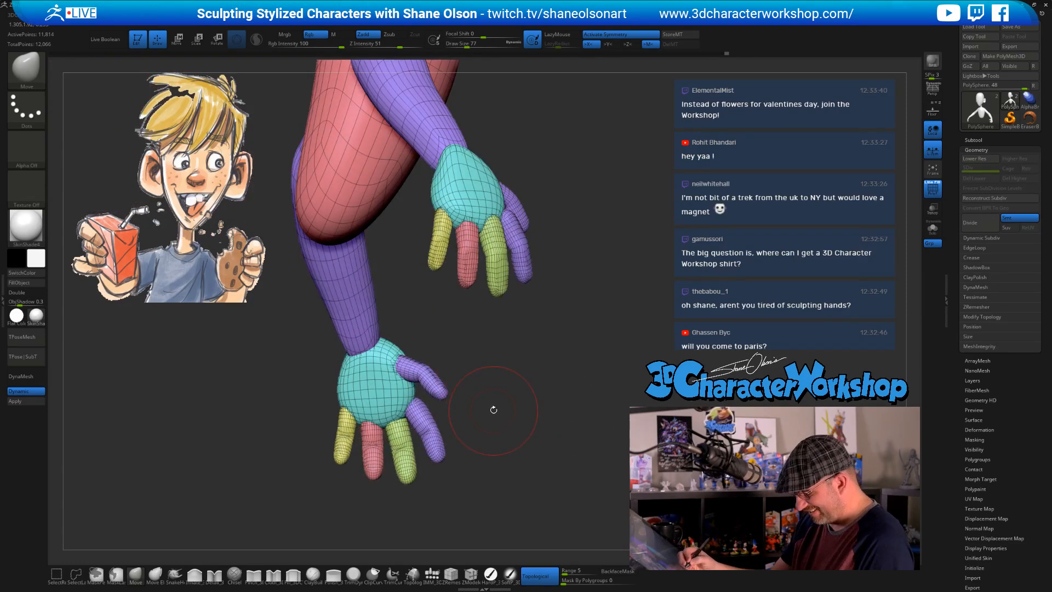
pyautogui.press('w')
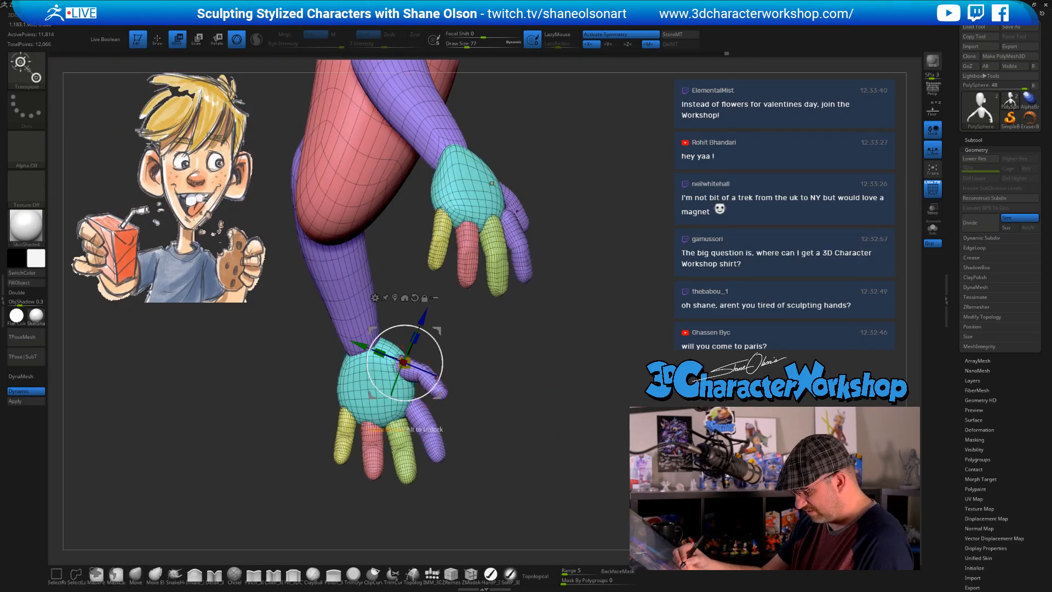
pyautogui.keyDown('ctrl'); pyautogui.click(446, 392); pyautogui.keyUp('ctrl')
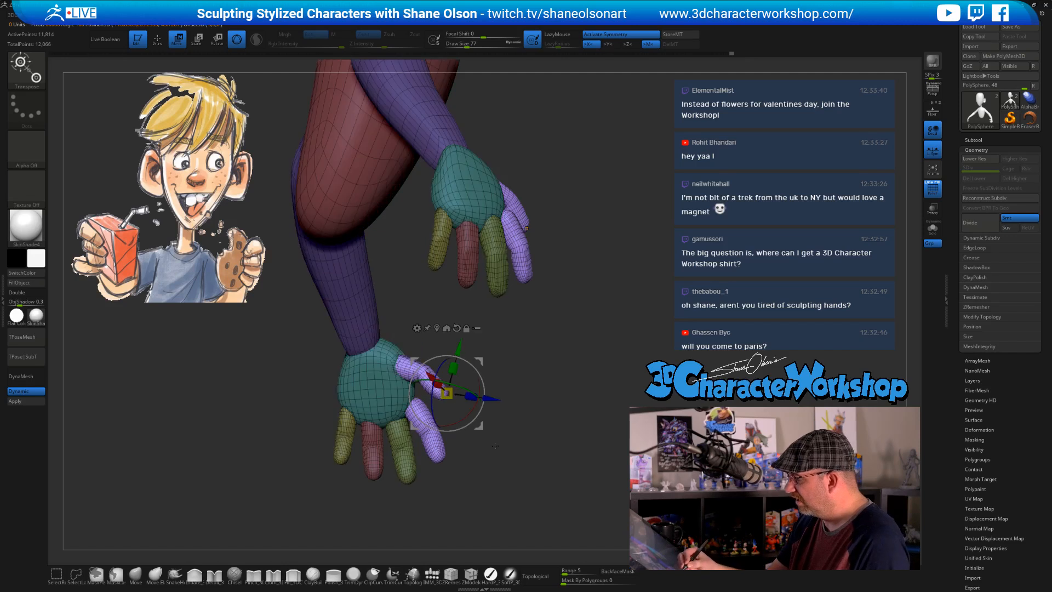
pyautogui.moveTo(471, 416); pyautogui.dragTo(512, 427, button='right')
pyautogui.moveTo(453, 439)
pyautogui.keyDown('ctrl'); pyautogui.mouseDown()
pyautogui.moveTo(408, 403)
pyautogui.moveTo(356, 474)
pyautogui.mouseUp(); pyautogui.keyUp('ctrl')
pyautogui.moveTo(479, 425); pyautogui.dragTo(478, 421)
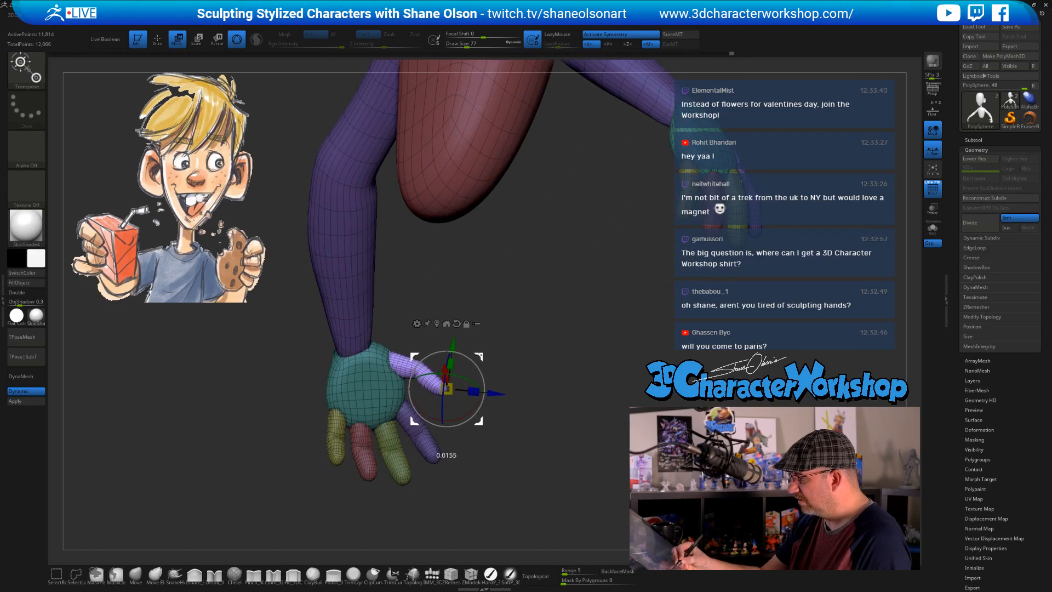
# Turn off the polygroup wireframe display and mask everything except the palms
pyautogui.moveTo(778, 373)
pyautogui.mouseDown()
pyautogui.moveTo(613, 381)
pyautogui.moveTo(605, 349)
pyautogui.moveTo(557, 427)
pyautogui.moveTo(567, 419)
pyautogui.moveTo(548, 382)
pyautogui.moveTo(570, 383)
pyautogui.moveTo(540, 388)
pyautogui.mouseUp()
pyautogui.hotkey('shift', 'f')
pyautogui.press('q')
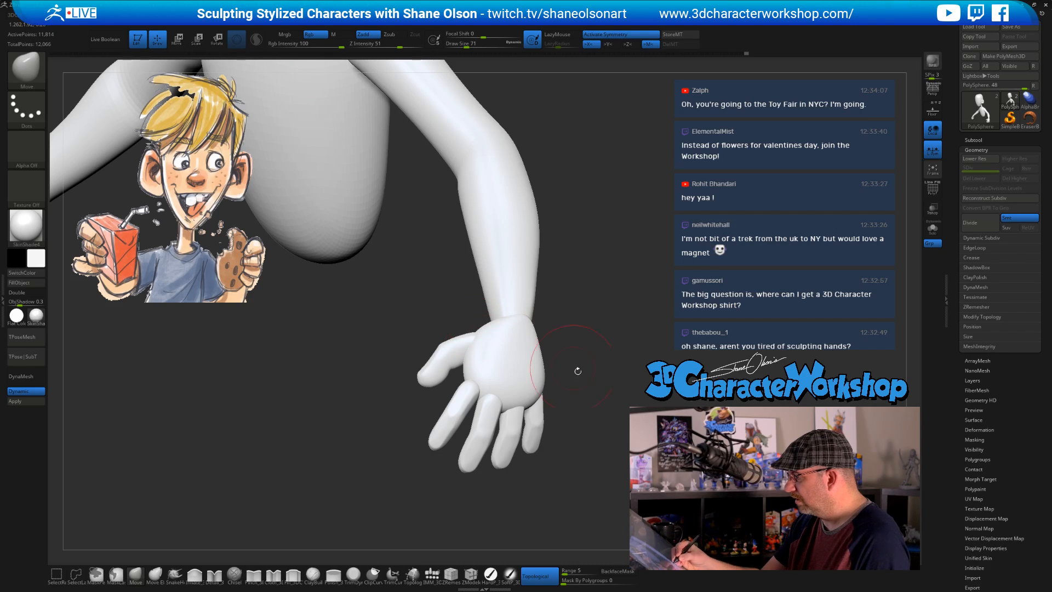
pyautogui.moveTo(578, 371); pyautogui.dragTo(518, 368)
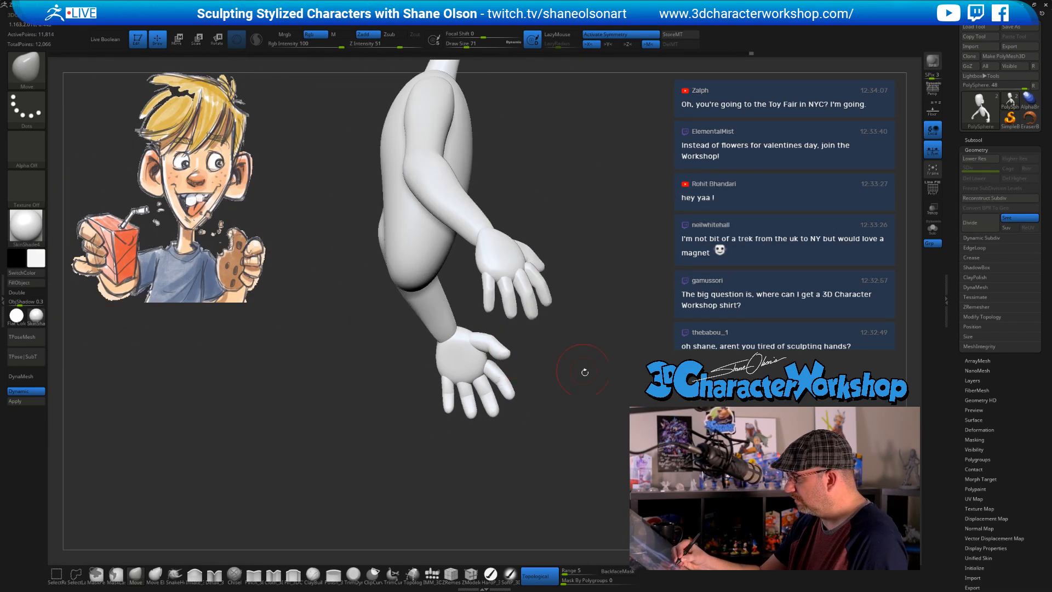
pyautogui.moveTo(584, 372); pyautogui.dragTo(513, 411)
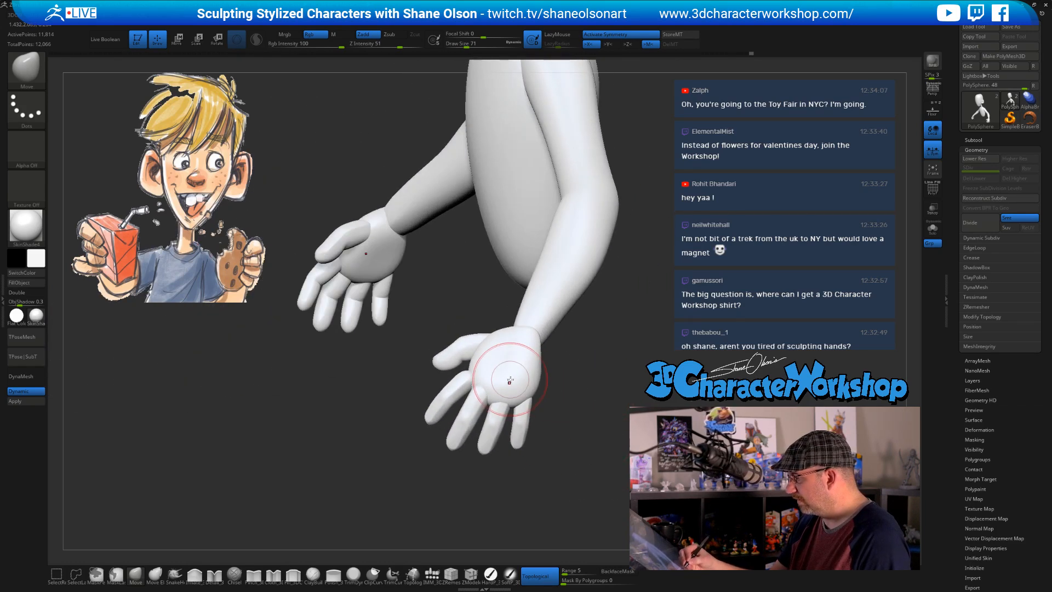
pyautogui.keyDown('ctrl'); pyautogui.keyDown('shift'); pyautogui.click(506, 379); pyautogui.keyUp('shift'); pyautogui.keyUp('ctrl')
pyautogui.moveTo(573, 393)
pyautogui.keyDown('ctrl'); pyautogui.mouseDown()
pyautogui.moveTo(439, 351)
pyautogui.moveTo(578, 411)
pyautogui.mouseUp(); pyautogui.keyUp('ctrl')
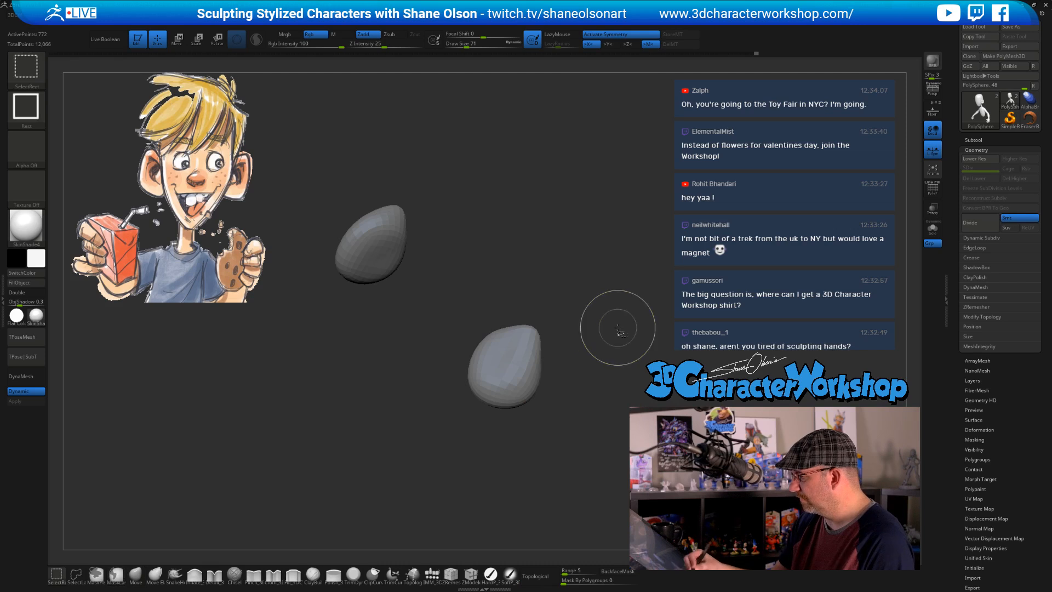
pyautogui.keyDown('ctrl'); pyautogui.keyDown('shift'); pyautogui.click(618, 332); pyautogui.keyUp('shift'); pyautogui.keyUp('ctrl')
pyautogui.keyDown('ctrl'); pyautogui.click(595, 446); pyautogui.keyUp('ctrl')
pyautogui.moveTo(593, 448); pyautogui.dragTo(567, 479)
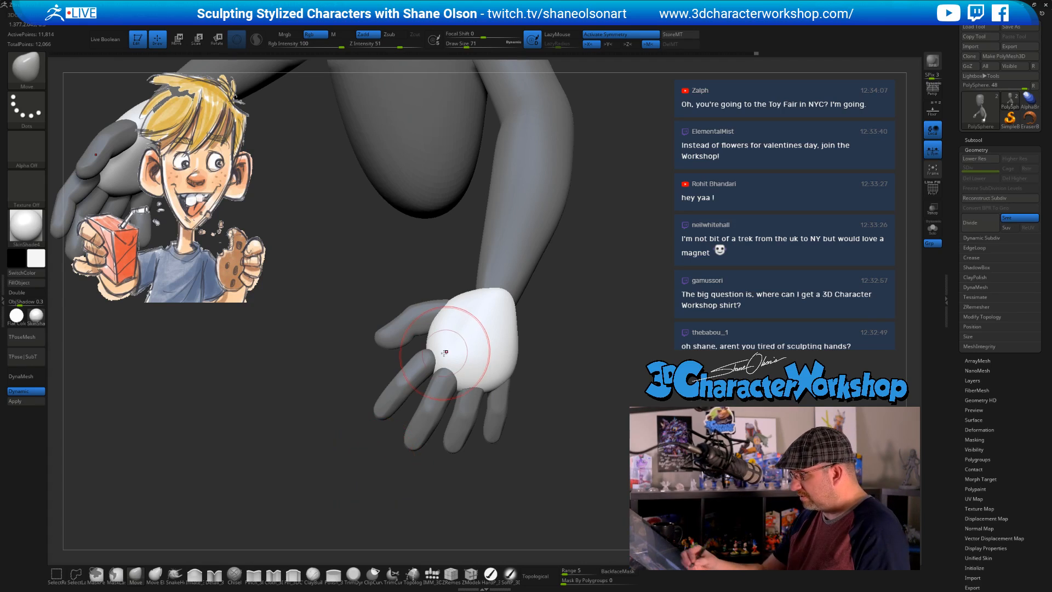
# Reshape the palm with the Move brush, pulling its thumb side out and refining its form around the finger bases
pyautogui.moveTo(450, 345); pyautogui.dragTo(474, 356, button='right')
pyautogui.moveTo(443, 355); pyautogui.dragTo(426, 332)
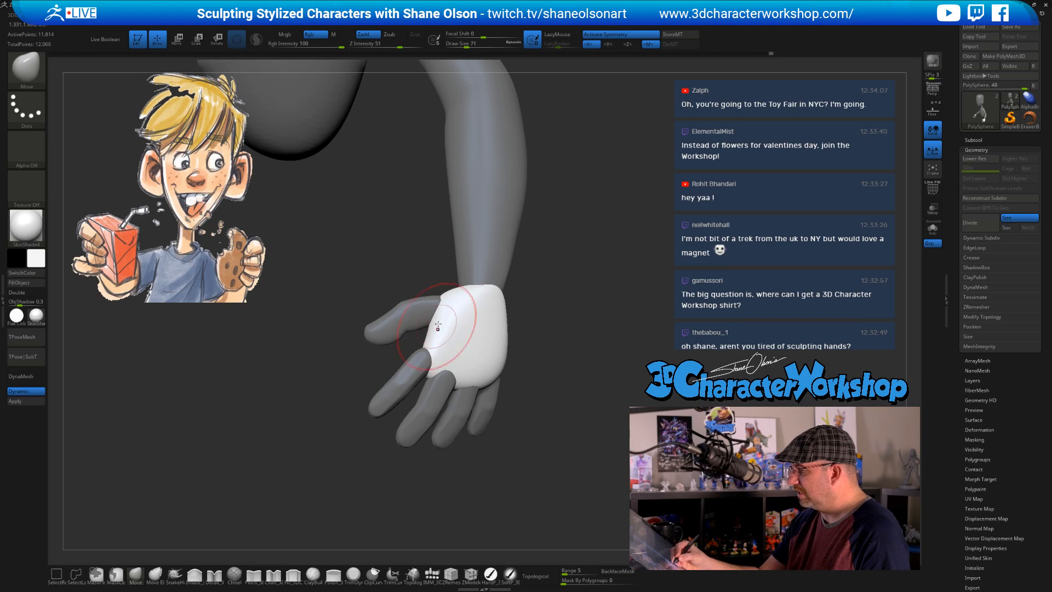
pyautogui.moveTo(463, 320); pyautogui.dragTo(479, 313, button='right')
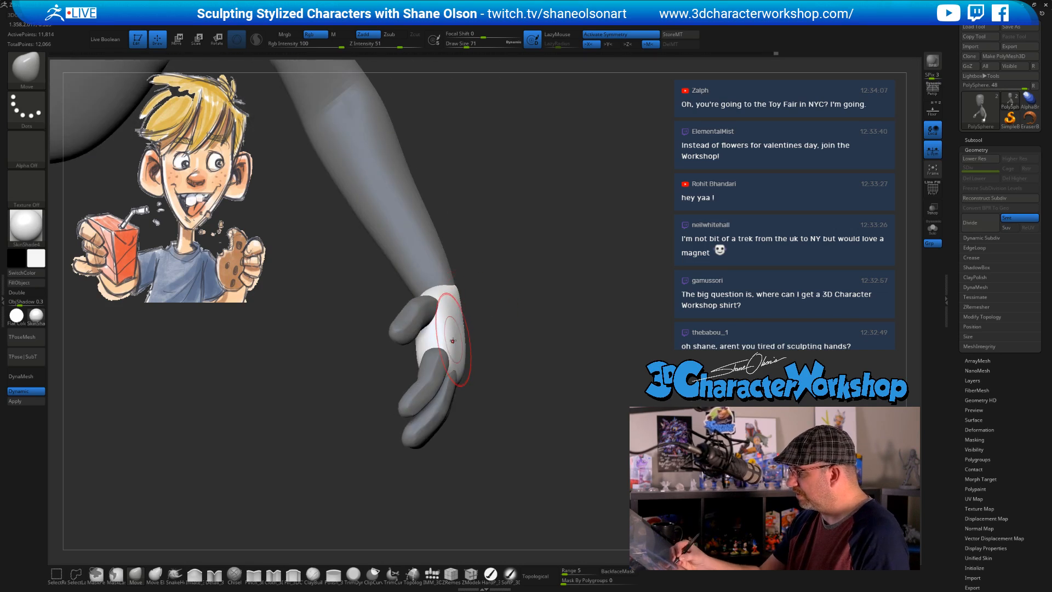
pyautogui.moveTo(506, 357); pyautogui.dragTo(488, 434, button='right')
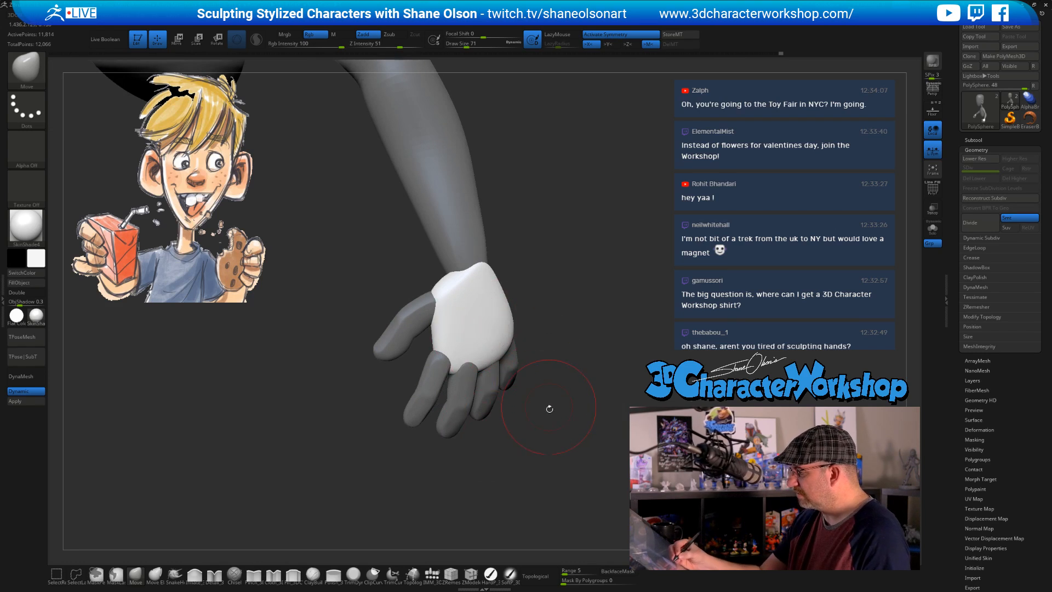
pyautogui.moveTo(547, 406); pyautogui.dragTo(500, 366, button='right')
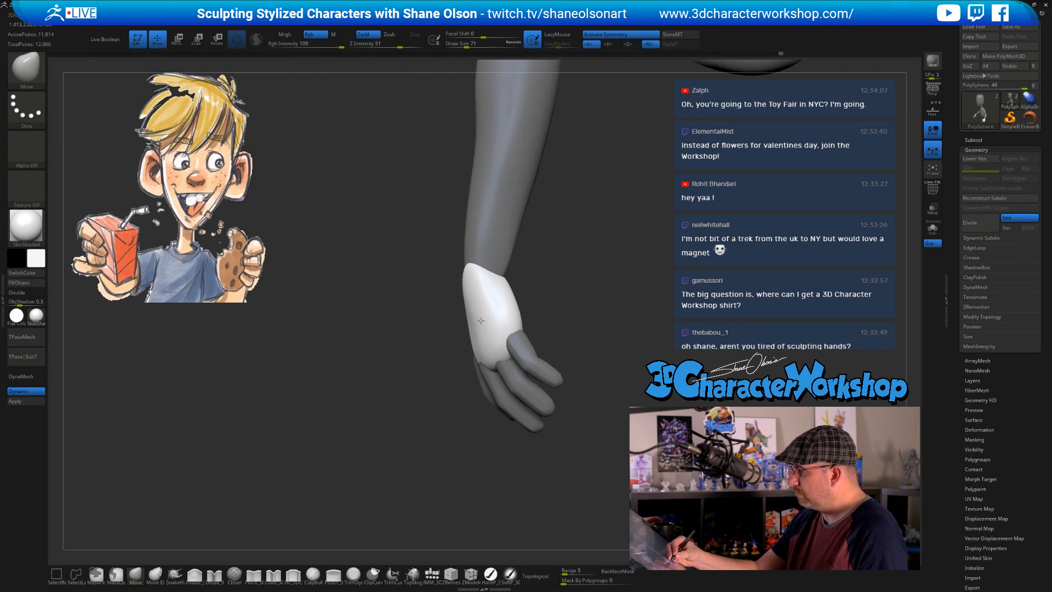
pyautogui.moveTo(480, 321); pyautogui.dragTo(468, 328, button='right')
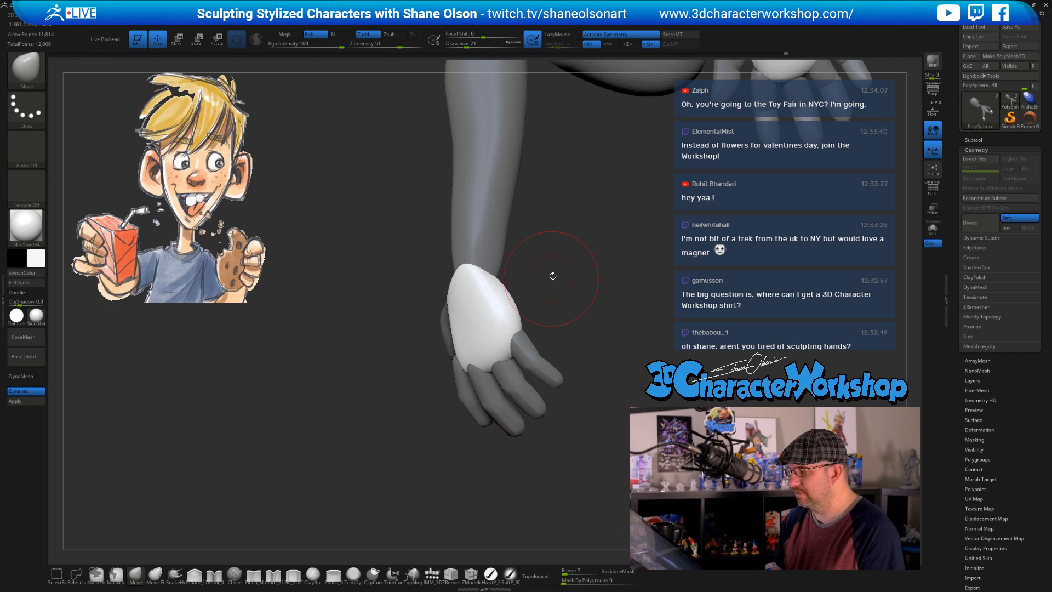
pyautogui.moveTo(552, 274)
pyautogui.mouseDown(button='right')
pyautogui.moveTo(570, 269)
pyautogui.moveTo(554, 343)
pyautogui.moveTo(559, 326)
pyautogui.moveTo(509, 328)
pyautogui.mouseUp(button='right')
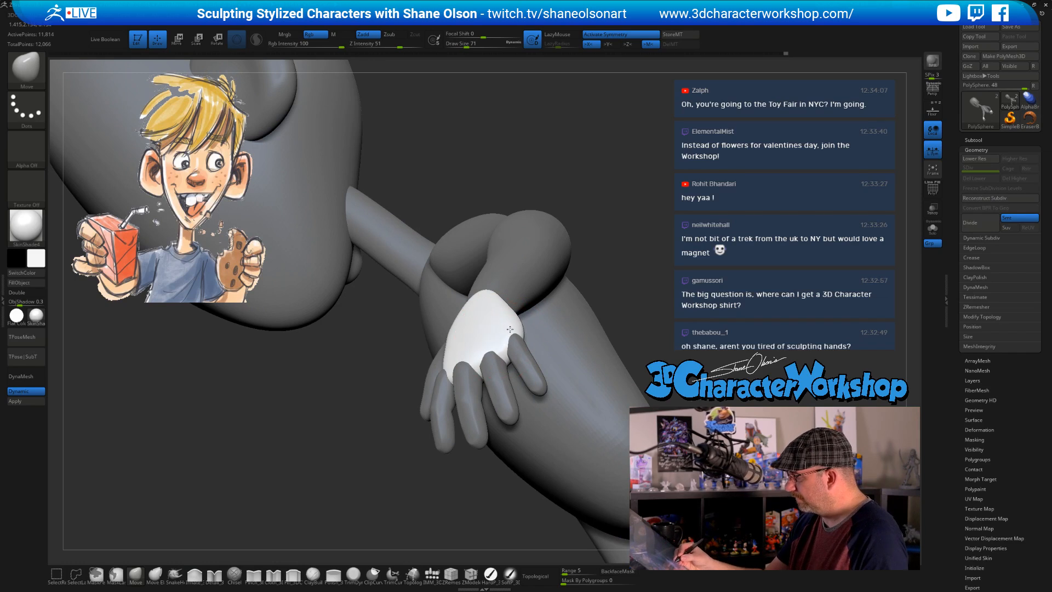
pyautogui.moveTo(643, 292); pyautogui.dragTo(506, 361, button='right')
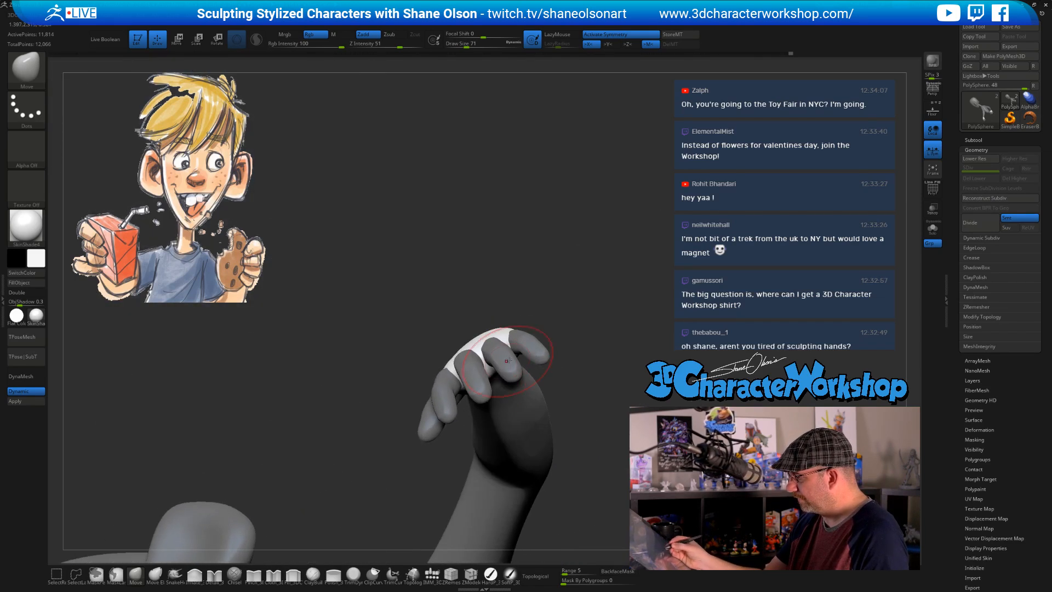
# Isolate the ring finger and the little finger in turn with a mask and shift each slightly along the knuckle line
pyautogui.press('w')
pyautogui.keyDown('ctrl'); pyautogui.click(507, 357); pyautogui.keyUp('ctrl')
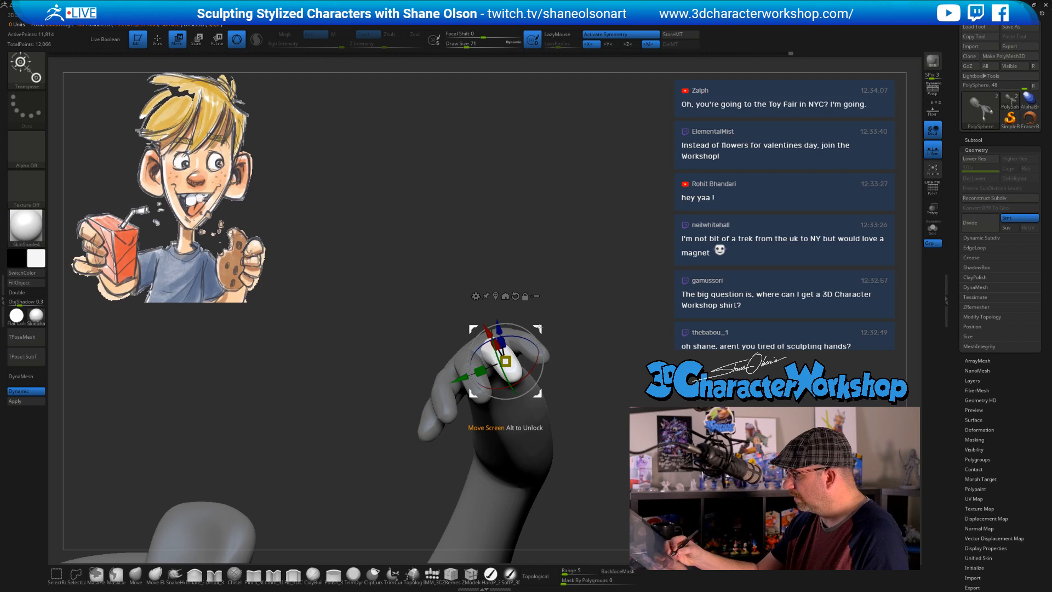
pyautogui.moveTo(540, 324); pyautogui.dragTo(539, 325)
pyautogui.moveTo(636, 299); pyautogui.dragTo(587, 319, button='right')
pyautogui.keyDown('ctrl'); pyautogui.click(549, 353); pyautogui.keyUp('ctrl')
pyautogui.moveTo(584, 319)
pyautogui.keyDown('alt'); pyautogui.mouseDown()
pyautogui.moveTo(572, 303)
pyautogui.moveTo(590, 310)
pyautogui.mouseUp(); pyautogui.keyUp('alt')
# Reframe the back of the hand and isolate the palm with a mask
pyautogui.moveTo(591, 309); pyautogui.dragTo(602, 432, button='right')
pyautogui.press('f')
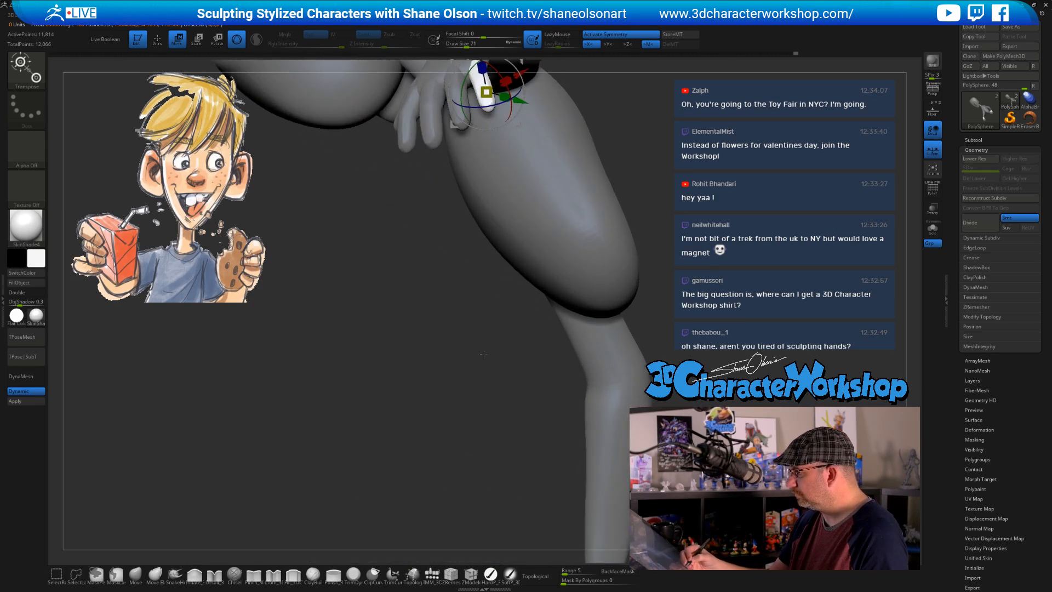
pyautogui.keyDown('alt'); pyautogui.moveTo(579, 178); pyautogui.dragTo(568, 331, button='right'); pyautogui.keyUp('alt')
pyautogui.moveTo(631, 205)
pyautogui.keyDown('alt'); pyautogui.mouseDown(button='right')
pyautogui.moveTo(572, 353)
pyautogui.moveTo(608, 460)
pyautogui.moveTo(575, 351)
pyautogui.moveTo(565, 423)
pyautogui.moveTo(478, 485)
pyautogui.moveTo(492, 363)
pyautogui.moveTo(547, 404)
pyautogui.moveTo(487, 366)
pyautogui.mouseUp(button='right'); pyautogui.keyUp('alt')
pyautogui.press('q')
pyautogui.moveTo(555, 368)
pyautogui.mouseDown(button='right')
pyautogui.moveTo(435, 340)
pyautogui.moveTo(427, 381)
pyautogui.mouseUp(button='right')
pyautogui.press('w')
pyautogui.keyDown('ctrl'); pyautogui.click(451, 317); pyautogui.keyUp('ctrl')
pyautogui.keyDown('ctrl'); pyautogui.click(426, 381); pyautogui.keyUp('ctrl')
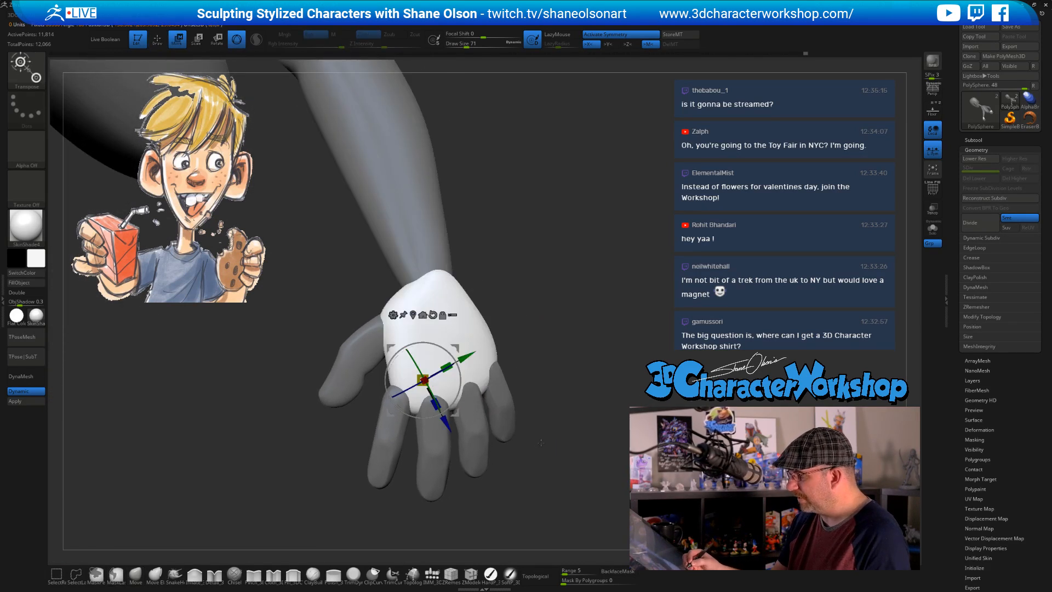
# Return from the transform gizmo to the Move brush and invert the mask so the palm is protected and the fingers are free
pyautogui.press('q')
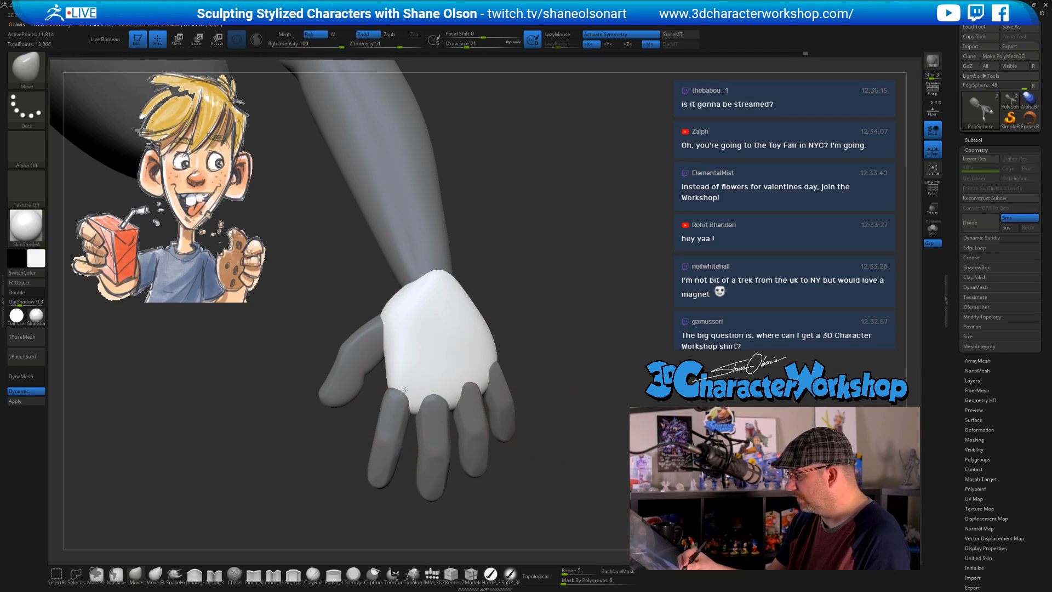
pyautogui.moveTo(404, 390); pyautogui.dragTo(462, 392, button='right')
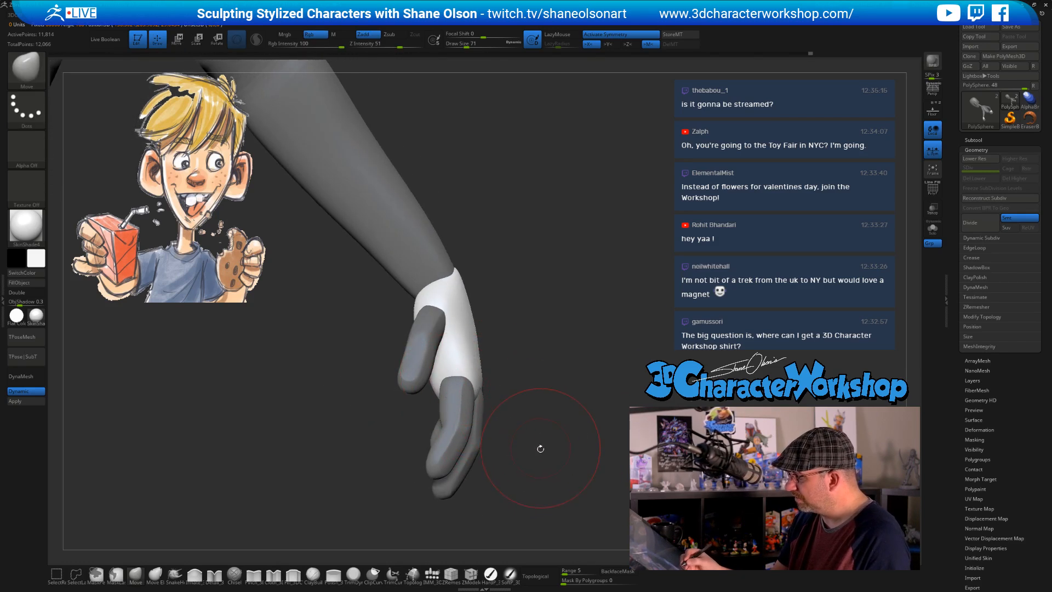
pyautogui.moveTo(540, 449); pyautogui.dragTo(518, 450, button='right')
pyautogui.moveTo(617, 394); pyautogui.dragTo(586, 417, button='right')
pyautogui.keyDown('ctrl'); pyautogui.click(586, 418); pyautogui.keyUp('ctrl')
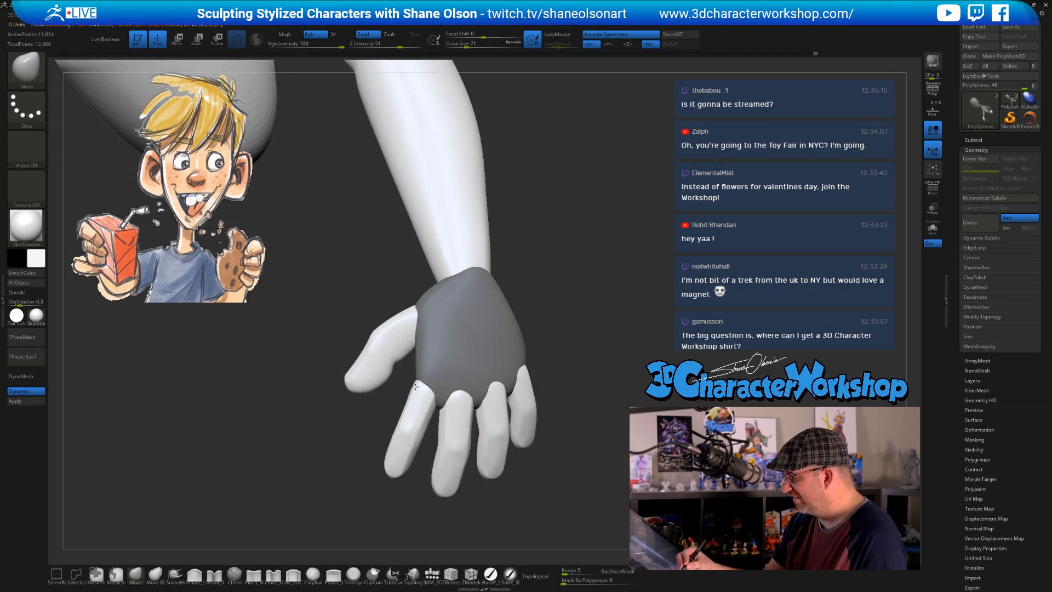
# Reduce the Move brush's draw size to 46 and frame the back of the hand with its fingers
pyautogui.moveTo(493, 446)
pyautogui.mouseDown(button='right')
pyautogui.moveTo(449, 400)
pyautogui.moveTo(474, 383)
pyautogui.moveTo(446, 376)
pyautogui.mouseUp(button='right')
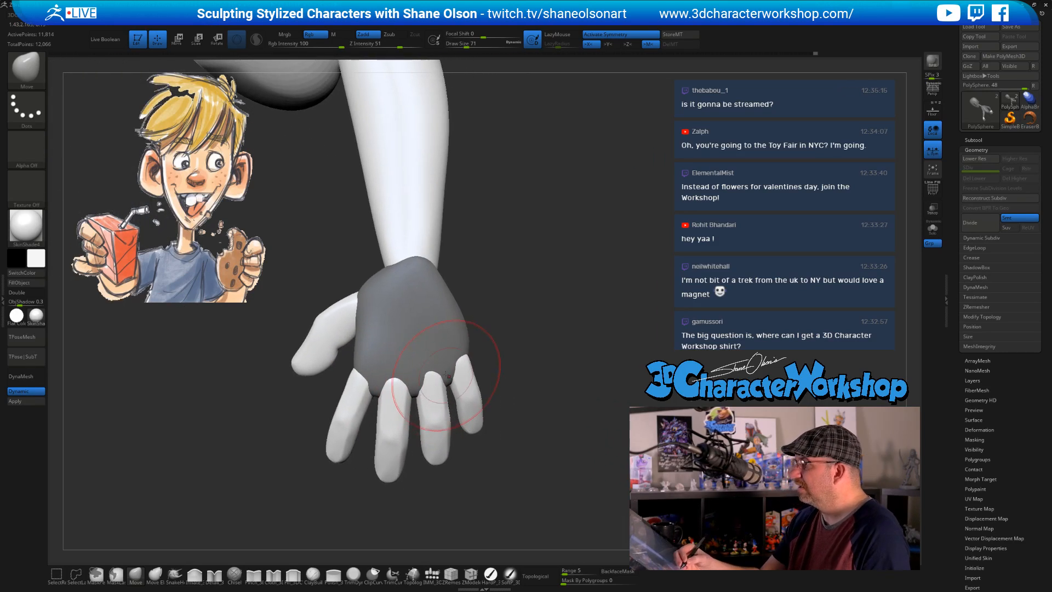
pyautogui.press('s')
pyautogui.moveTo(442, 356); pyautogui.dragTo(439, 356)
pyautogui.keyDown('alt'); pyautogui.moveTo(450, 343); pyautogui.dragTo(445, 356, button='right'); pyautogui.keyUp('alt')
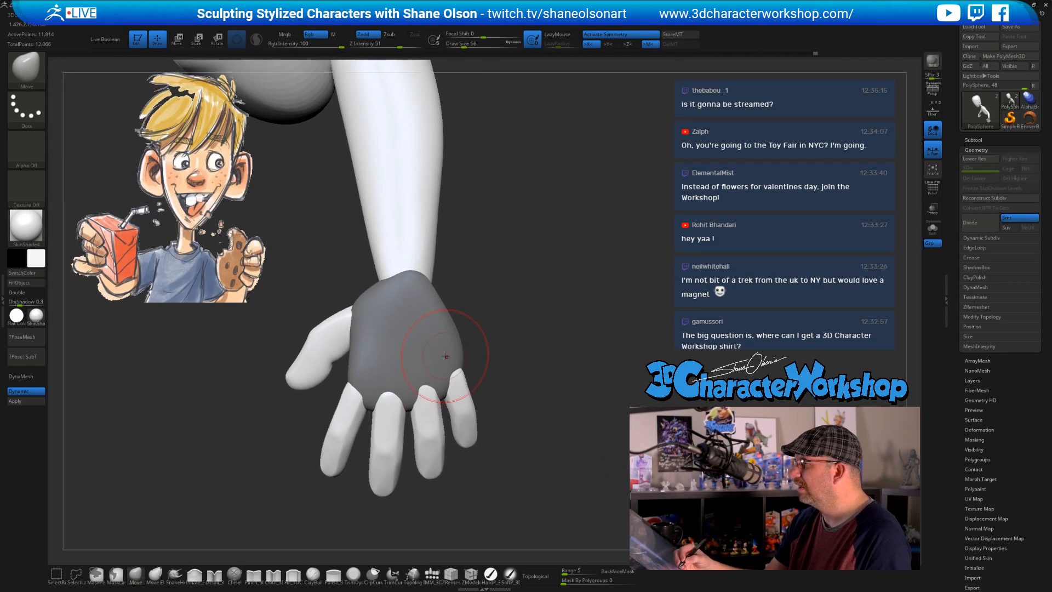
pyautogui.press('s')
pyautogui.moveTo(425, 369); pyautogui.dragTo(422, 369)
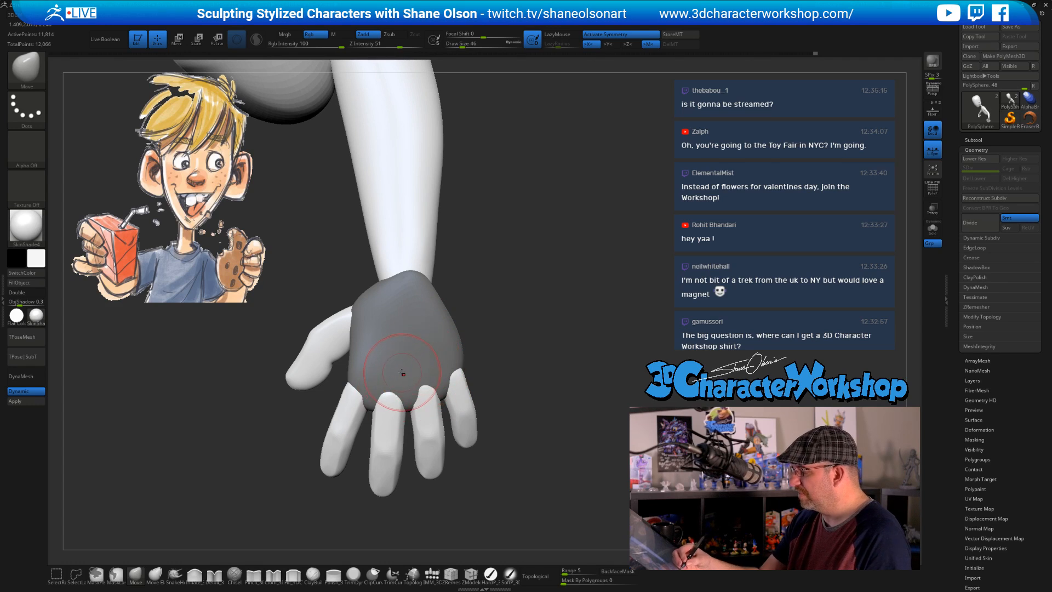
pyautogui.moveTo(402, 373); pyautogui.dragTo(497, 415, button='right')
pyautogui.moveTo(470, 378); pyautogui.dragTo(472, 379, button='right')
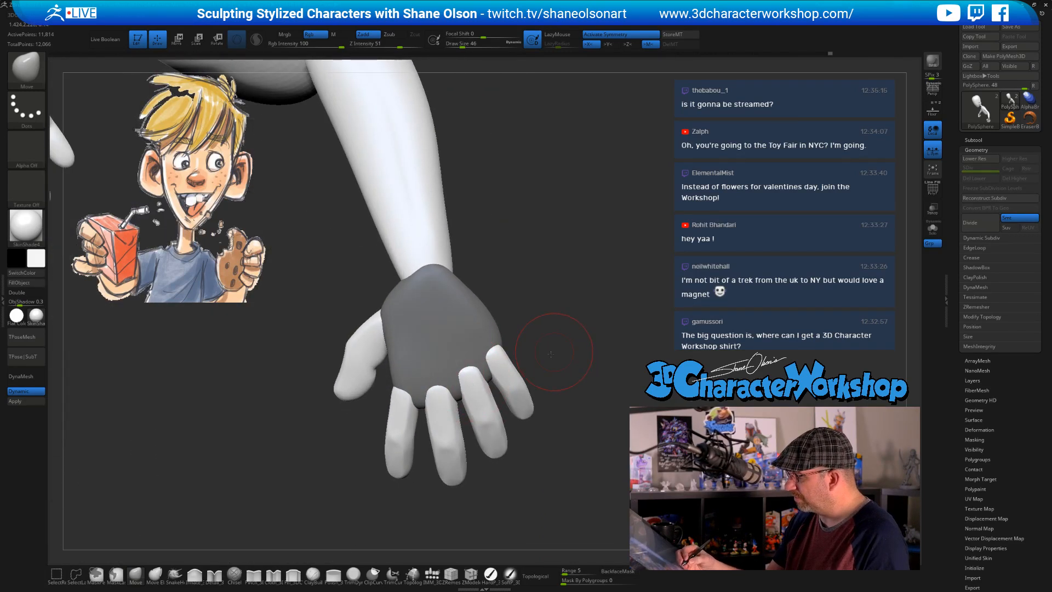
# Mask everything except the ring finger and adjust that finger's placement on the hand with the transform gizmo
pyautogui.moveTo(551, 354); pyautogui.dragTo(464, 388, button='right')
pyautogui.keyDown('alt'); pyautogui.click(456, 414); pyautogui.keyUp('alt')
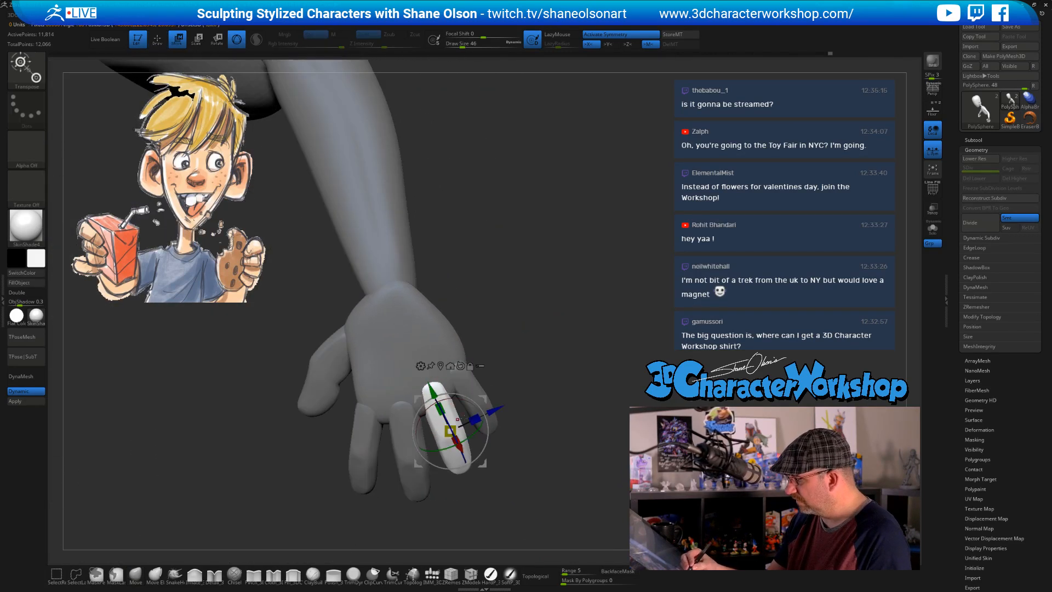
pyautogui.moveTo(487, 401)
pyautogui.mouseDown()
pyautogui.moveTo(535, 335)
pyautogui.moveTo(577, 436)
pyautogui.mouseUp()
pyautogui.moveTo(573, 431)
pyautogui.keyDown('alt'); pyautogui.mouseDown()
pyautogui.moveTo(549, 437)
pyautogui.moveTo(542, 467)
pyautogui.moveTo(518, 458)
pyautogui.moveTo(563, 463)
pyautogui.moveTo(500, 406)
pyautogui.moveTo(585, 425)
pyautogui.moveTo(570, 393)
pyautogui.moveTo(552, 431)
pyautogui.mouseUp(); pyautogui.keyUp('alt')
pyautogui.press('q')
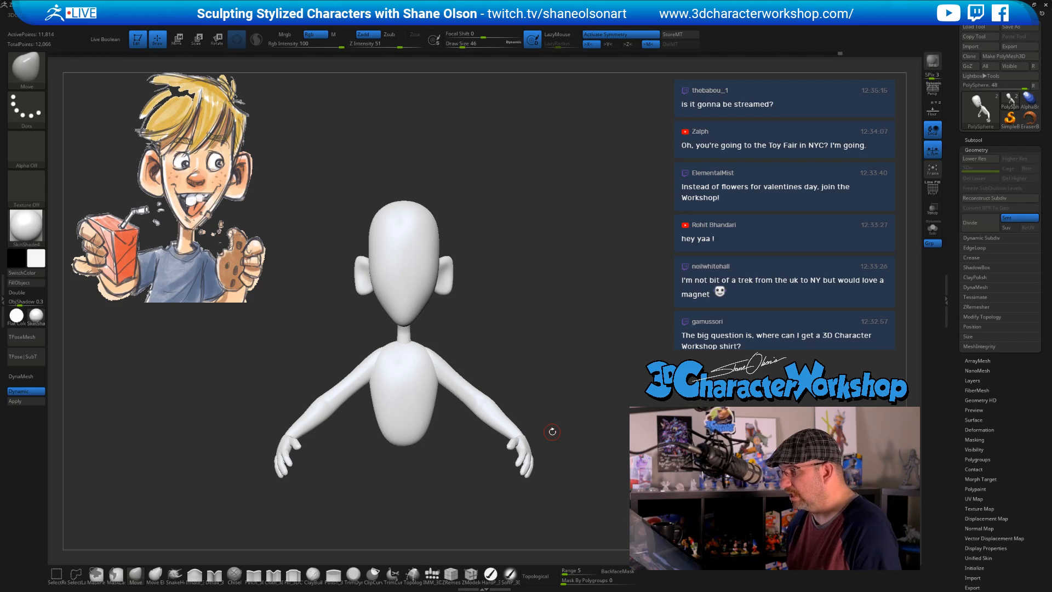
# Enlarge the Move brush to a draw size of 97 and push in shallow eye sockets symmetrically on the head
pyautogui.moveTo(494, 329); pyautogui.dragTo(506, 378)
pyautogui.moveTo(406, 436); pyautogui.dragTo(522, 374)
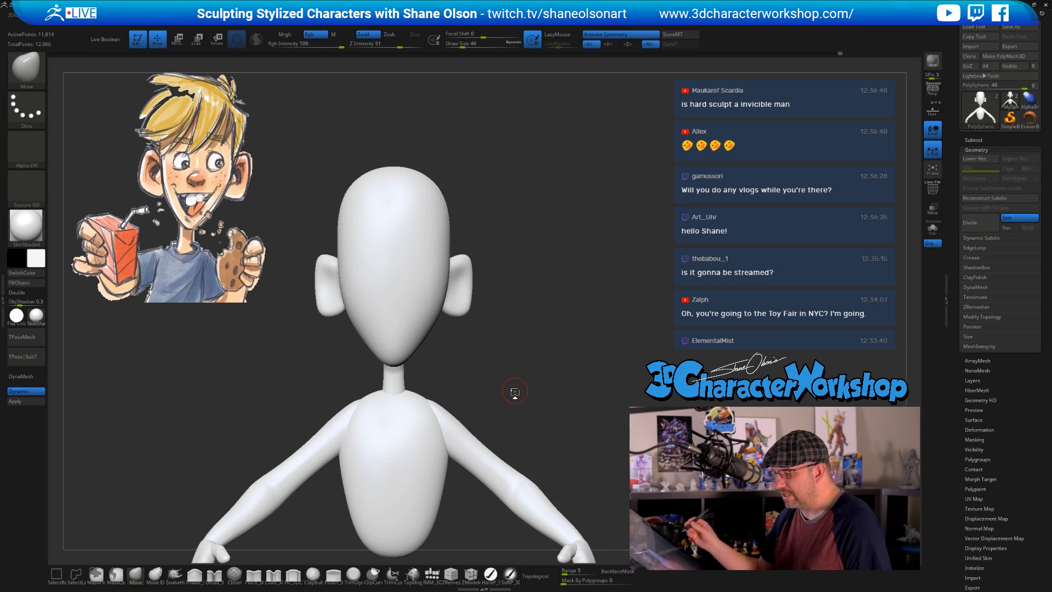
pyautogui.press('s')
pyautogui.moveTo(501, 324)
pyautogui.mouseDown()
pyautogui.moveTo(529, 349)
pyautogui.moveTo(509, 353)
pyautogui.mouseUp()
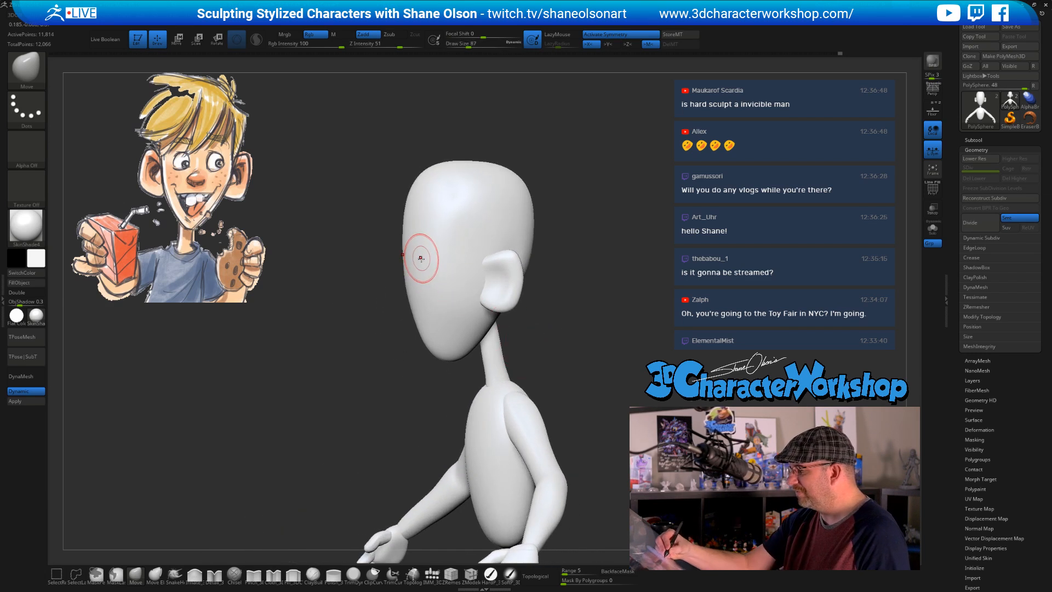
pyautogui.moveTo(459, 257)
pyautogui.mouseDown(button='right')
pyautogui.moveTo(496, 259)
pyautogui.moveTo(445, 263)
pyautogui.mouseUp(button='right')
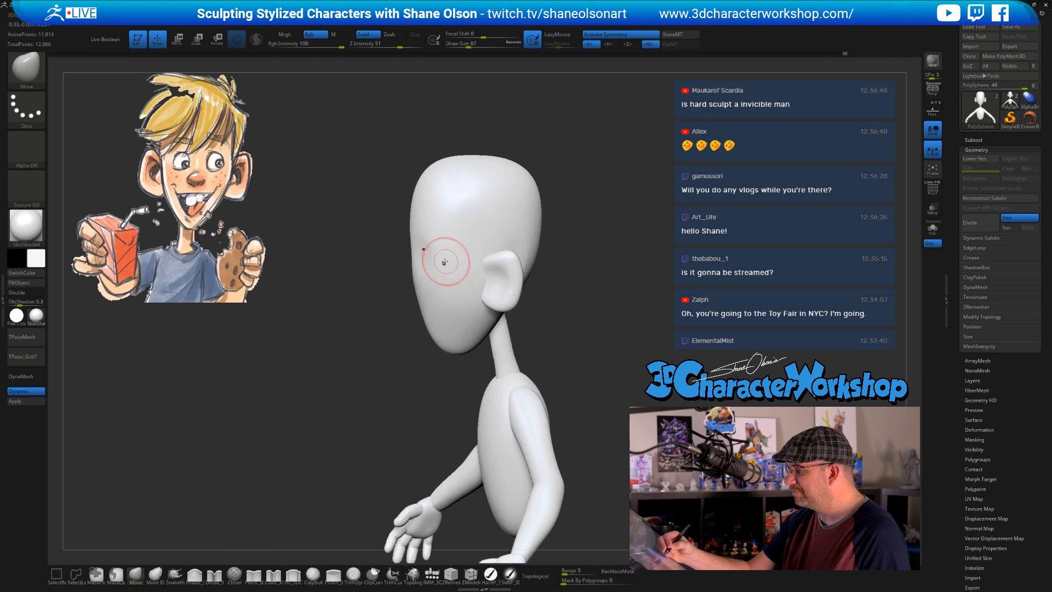
pyautogui.press('s')
pyautogui.moveTo(427, 257); pyautogui.dragTo(429, 259)
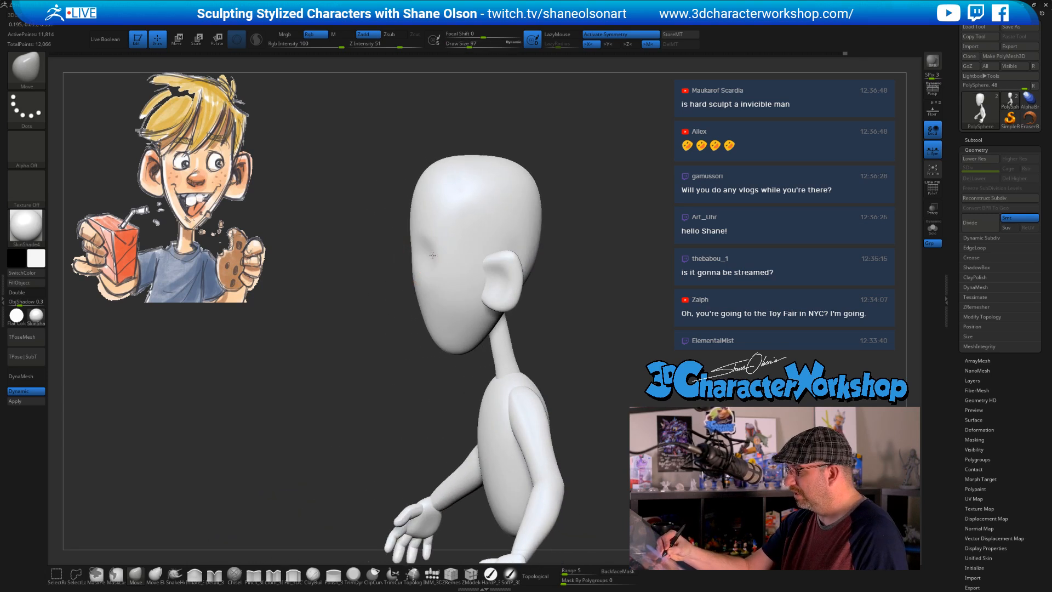
pyautogui.moveTo(449, 255)
pyautogui.mouseDown(button='right')
pyautogui.moveTo(460, 296)
pyautogui.moveTo(450, 307)
pyautogui.moveTo(506, 275)
pyautogui.moveTo(499, 269)
pyautogui.moveTo(544, 327)
pyautogui.moveTo(566, 328)
pyautogui.moveTo(550, 340)
pyautogui.mouseUp(button='right')
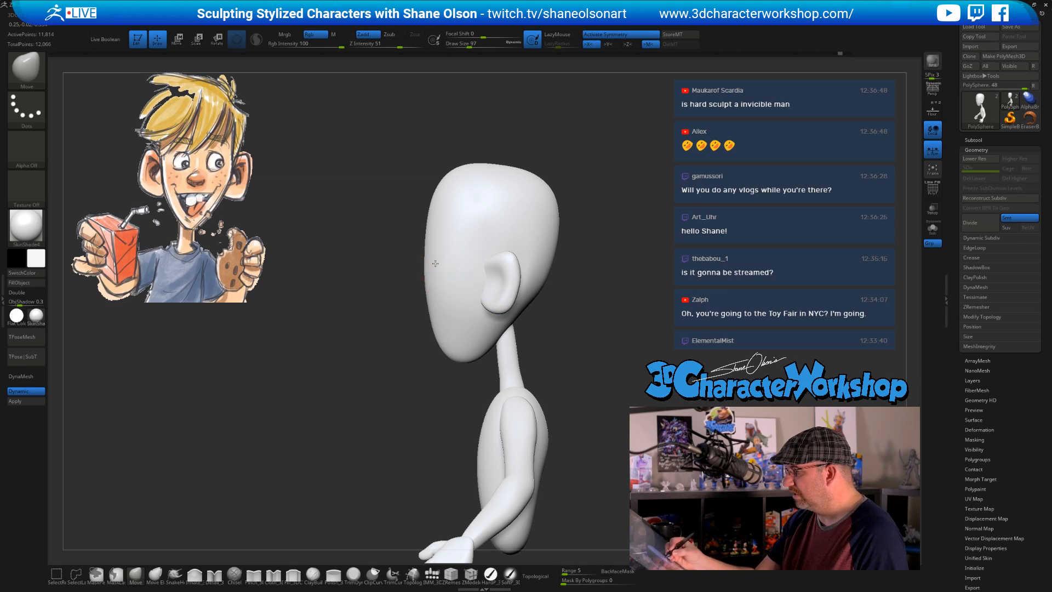
pyautogui.moveTo(444, 261); pyautogui.dragTo(495, 263, button='right')
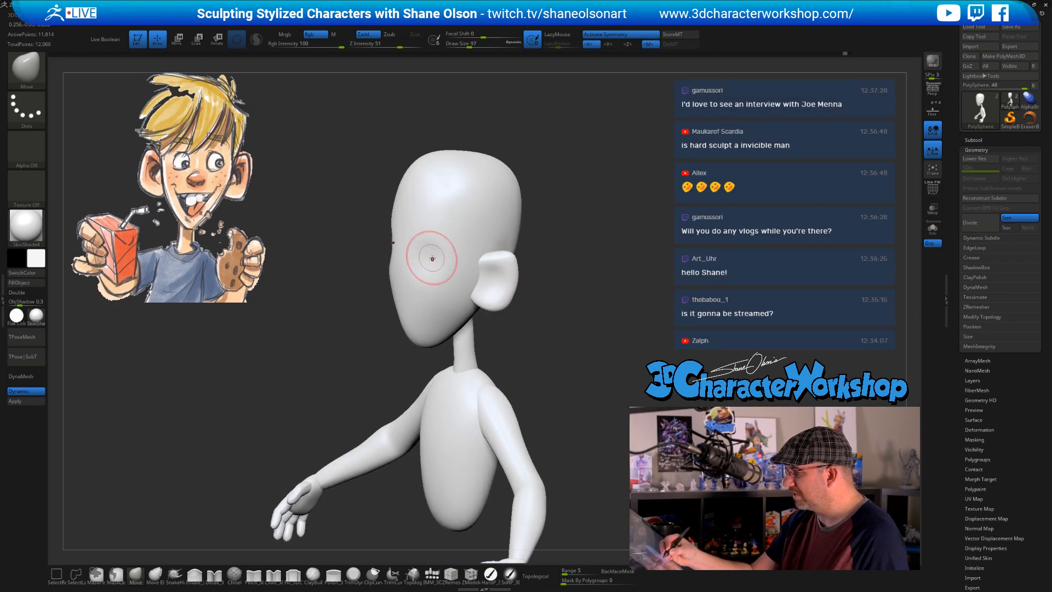
pyautogui.moveTo(432, 259)
pyautogui.mouseDown(button='right')
pyautogui.moveTo(448, 273)
pyautogui.moveTo(416, 261)
pyautogui.moveTo(432, 262)
pyautogui.mouseUp(button='right')
pyautogui.moveTo(508, 326); pyautogui.dragTo(506, 357, button='right')
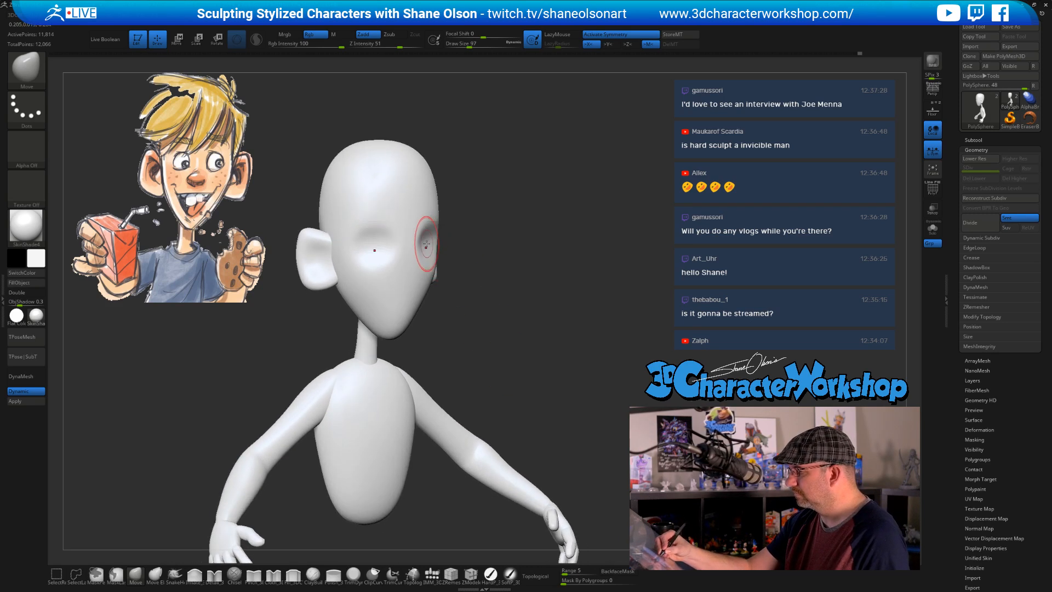
# Widen and deepen the eye sockets below the brow, extending them inward toward the bridge of the nose
pyautogui.moveTo(517, 340); pyautogui.dragTo(411, 241, button='right')
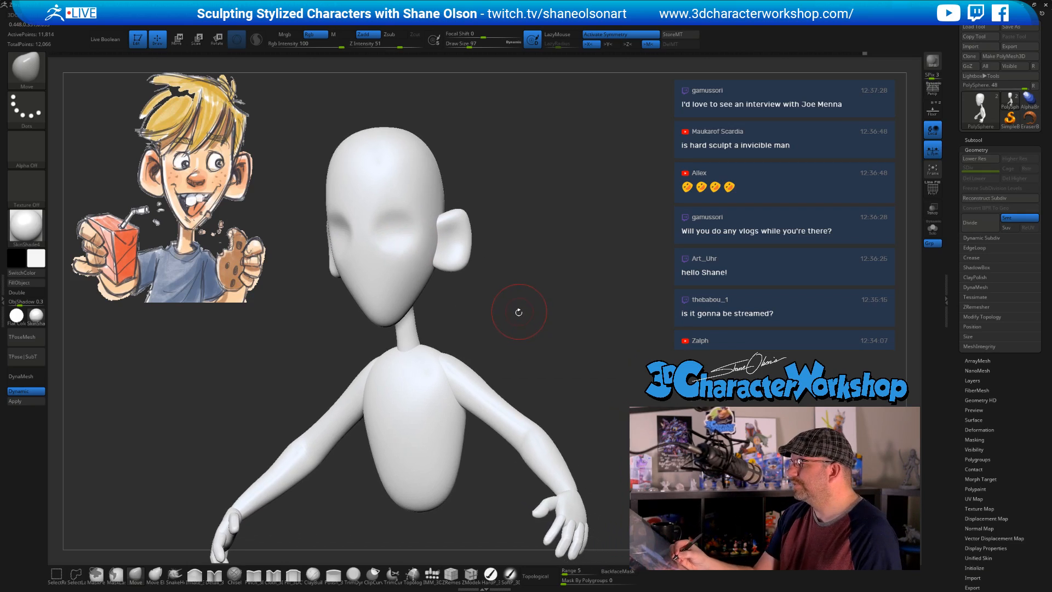
pyautogui.moveTo(511, 327)
pyautogui.keyDown('ctrl'); pyautogui.mouseDown(button='right')
pyautogui.moveTo(530, 330)
pyautogui.moveTo(399, 252)
pyautogui.mouseUp(button='right'); pyautogui.keyUp('ctrl')
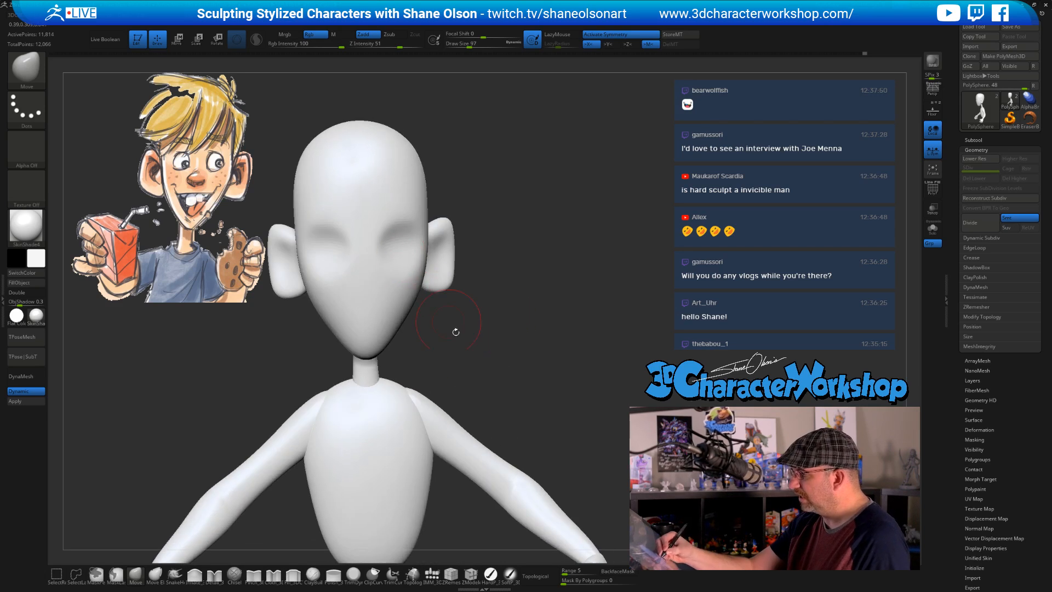
pyautogui.moveTo(456, 332); pyautogui.dragTo(429, 286, button='right')
pyautogui.moveTo(476, 362); pyautogui.dragTo(536, 365, button='right')
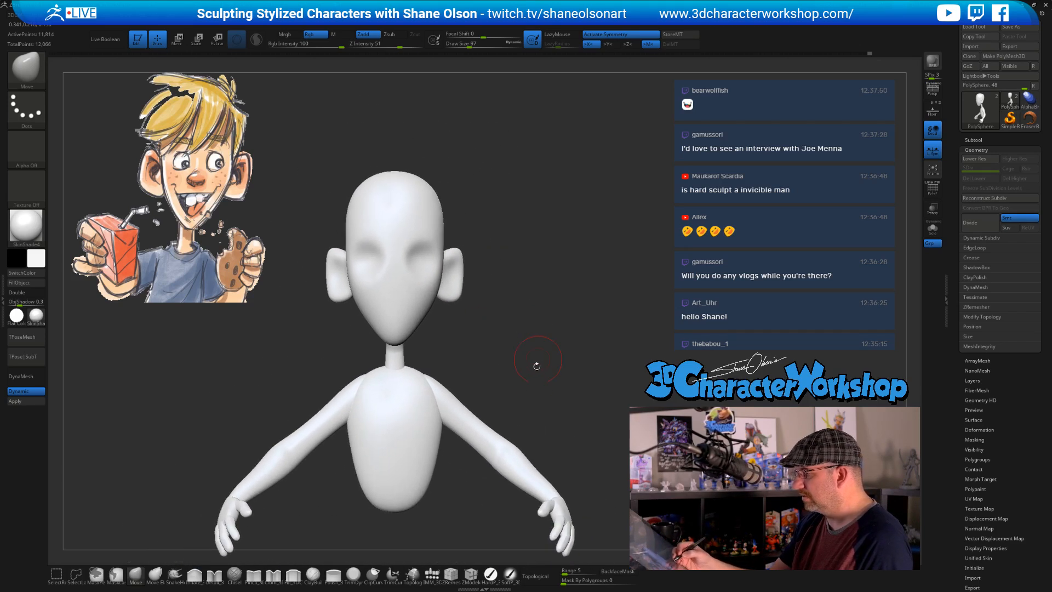
# Insert a small QuadSphere-2 mesh on the centre line of the face below the eye sockets as the nose
pyautogui.click(432, 574)
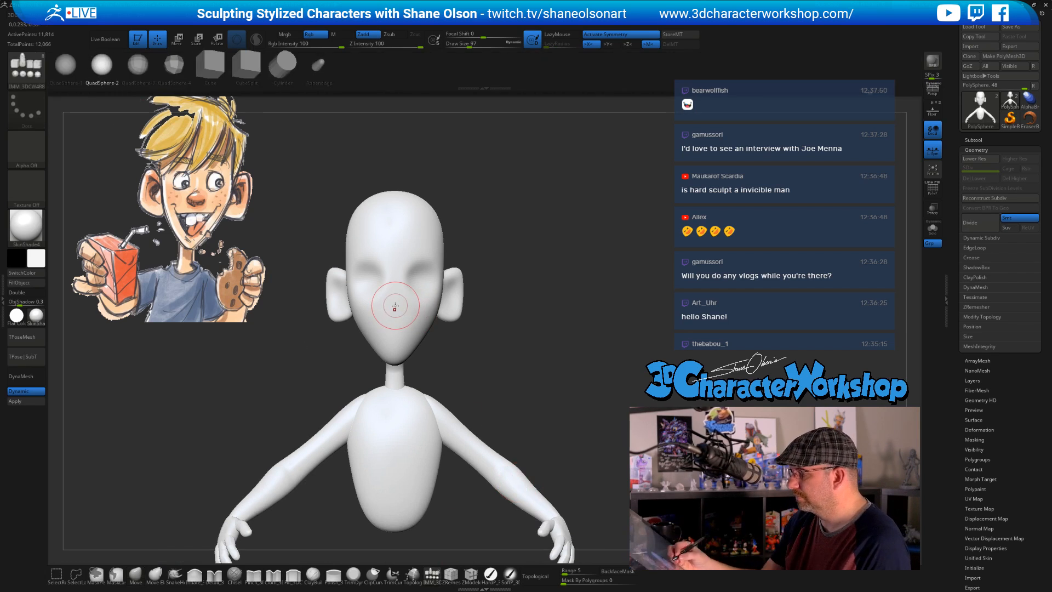
pyautogui.moveTo(395, 305); pyautogui.dragTo(395, 319)
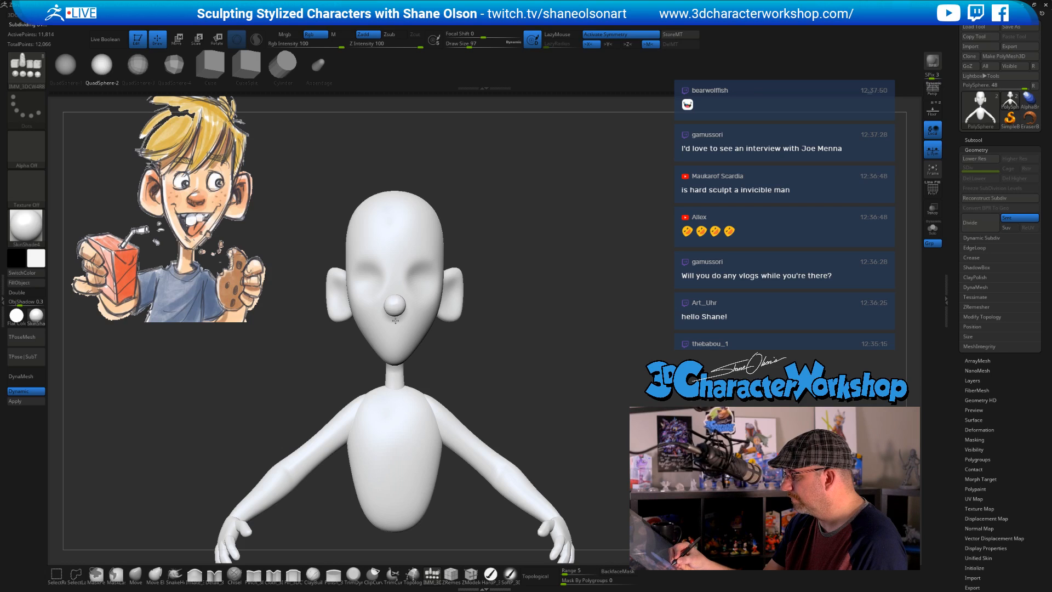
pyautogui.moveTo(512, 335); pyautogui.dragTo(418, 254)
# Reset the gizmo orientation, move the nose sphere back into the face, scale it vertically to about 0.92, and clear the mask
pyautogui.press('w')
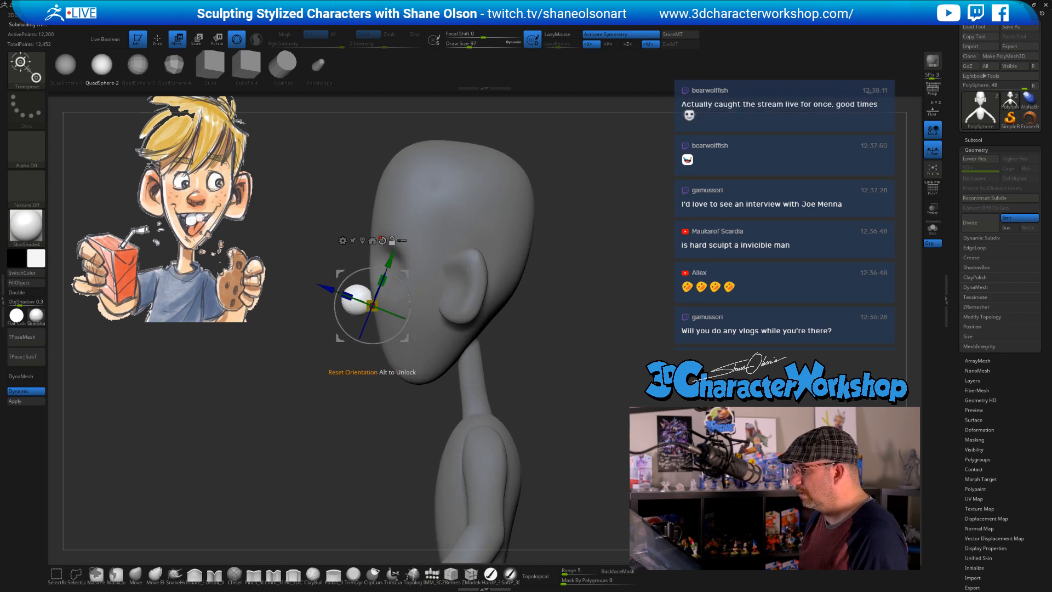
pyautogui.click(382, 240)
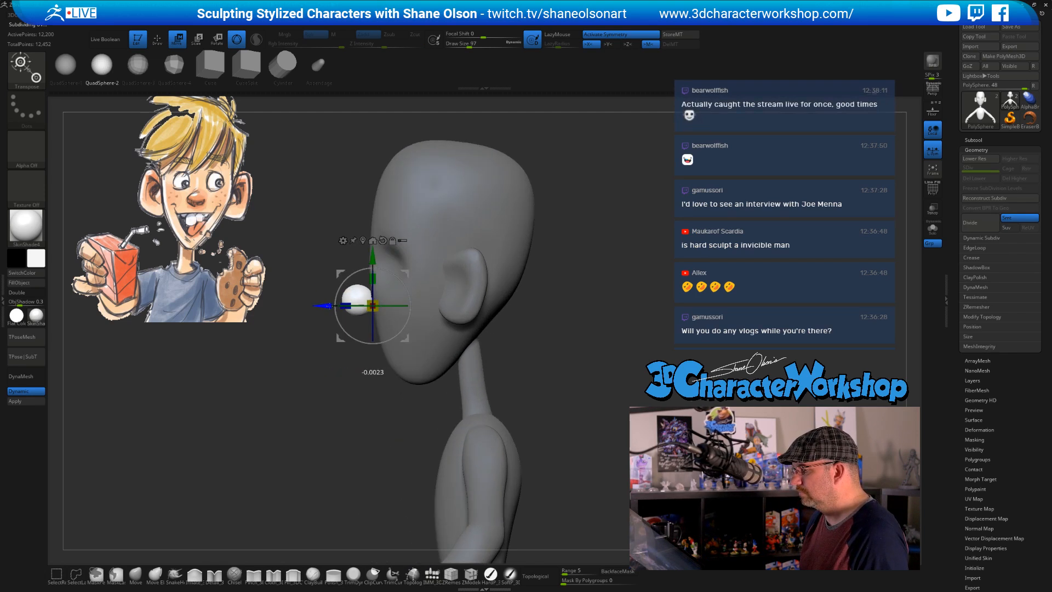
pyautogui.moveTo(330, 305); pyautogui.dragTo(340, 305)
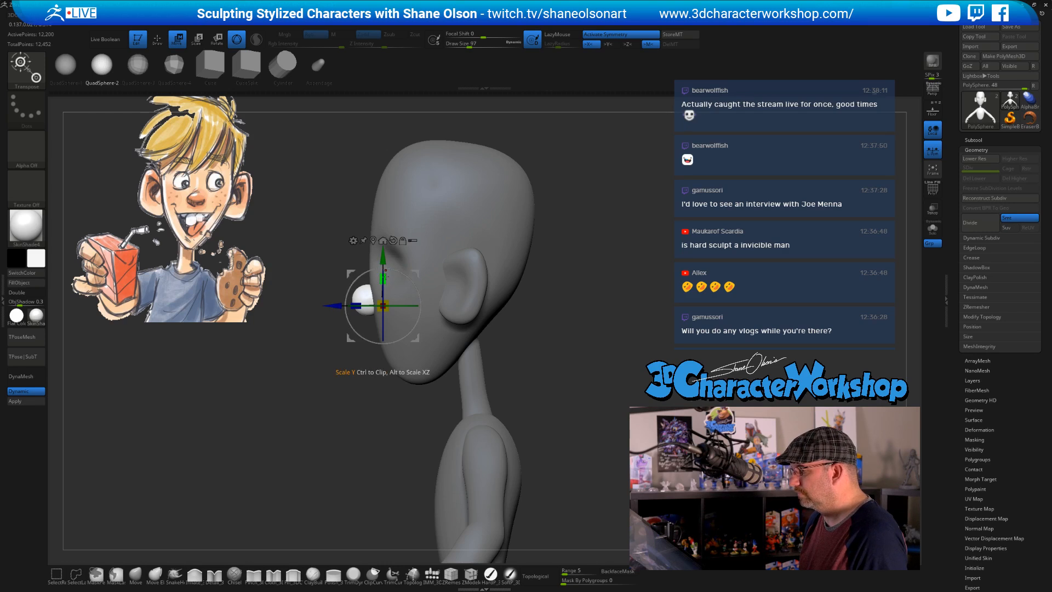
pyautogui.moveTo(386, 270); pyautogui.dragTo(385, 280)
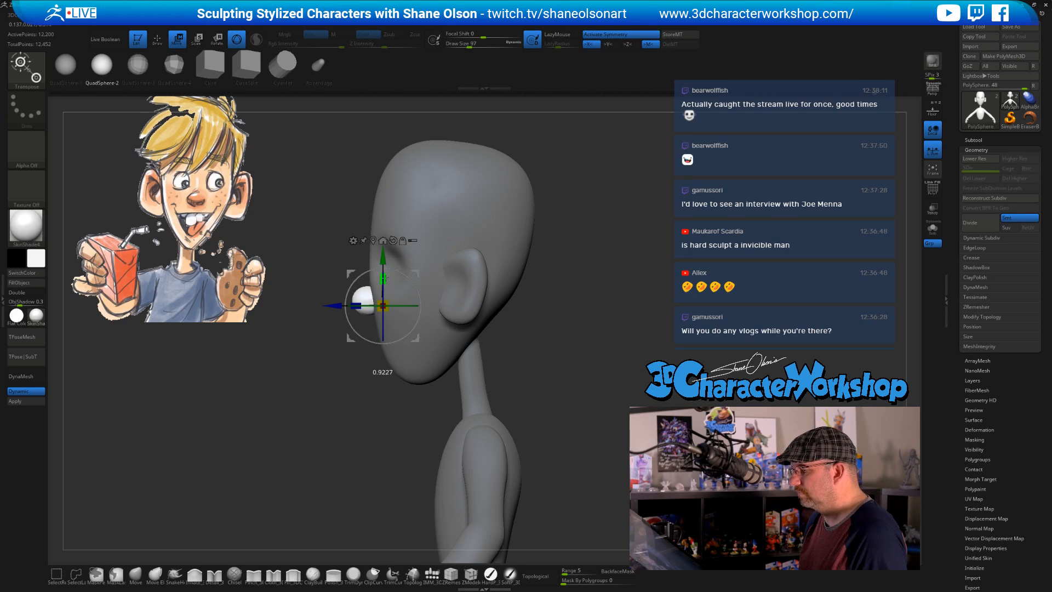
pyautogui.moveTo(588, 264); pyautogui.dragTo(614, 283)
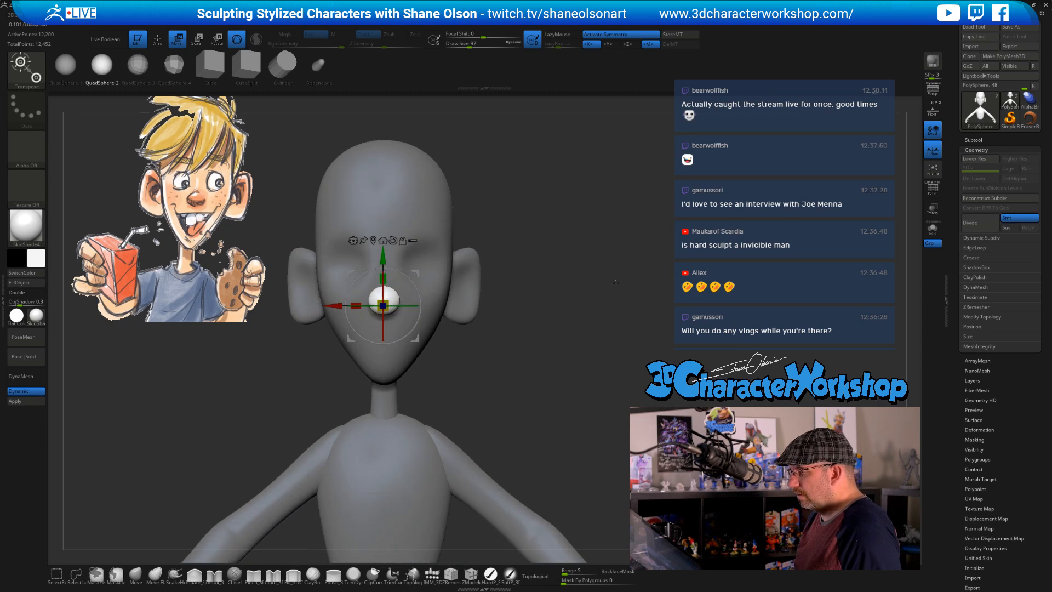
pyautogui.keyDown('ctrl'); pyautogui.moveTo(542, 332); pyautogui.dragTo(538, 318); pyautogui.keyUp('ctrl')
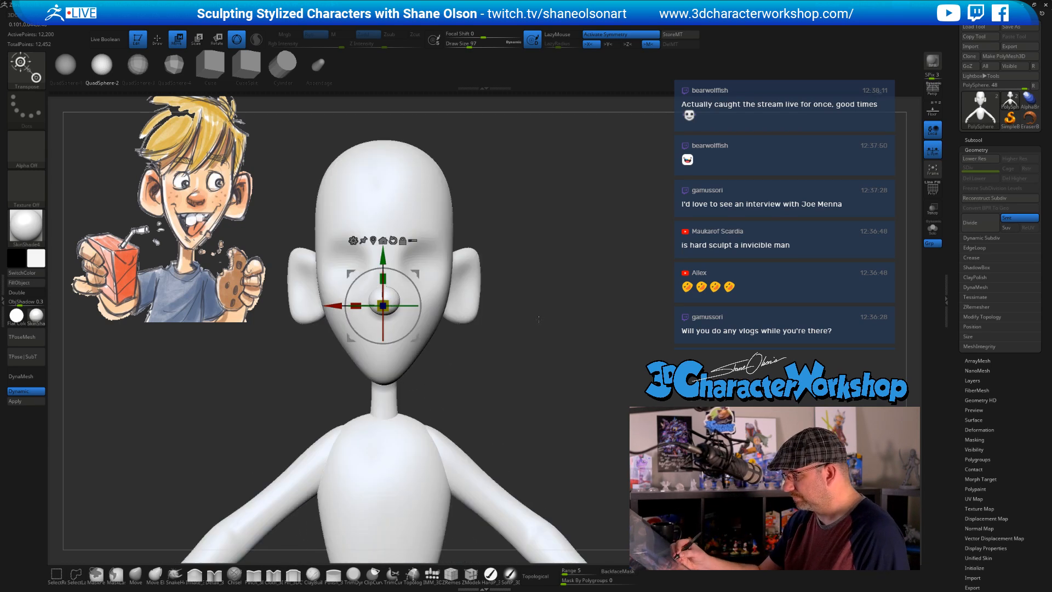
pyautogui.press('q')
pyautogui.click(535, 576)
pyautogui.moveTo(534, 493)
pyautogui.keyDown('alt'); pyautogui.mouseDown()
pyautogui.moveTo(537, 375)
pyautogui.moveTo(494, 392)
pyautogui.mouseUp(); pyautogui.keyUp('alt')
pyautogui.press('s')
pyautogui.click(427, 308)
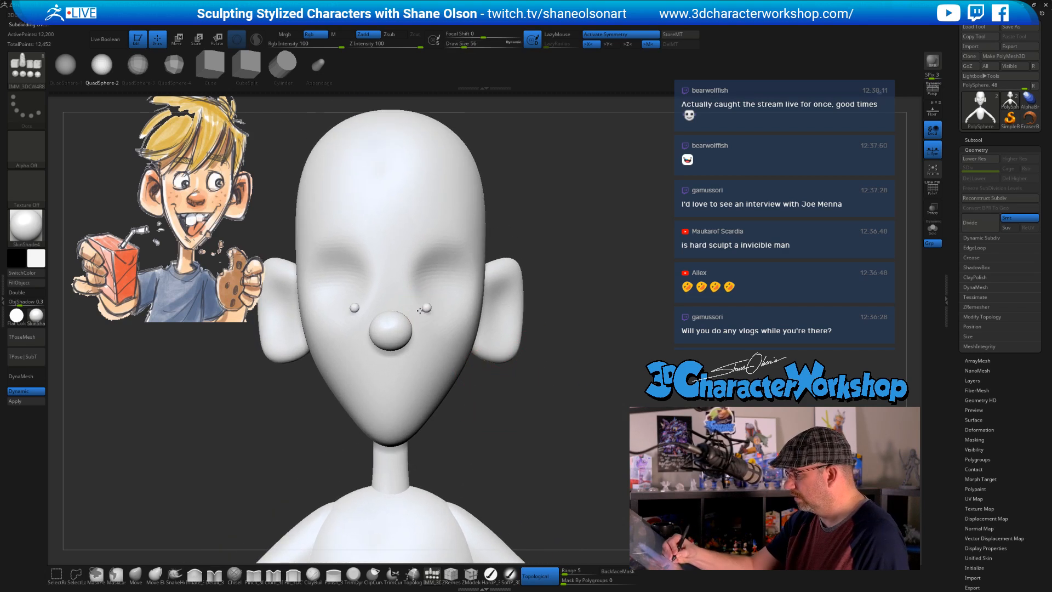
pyautogui.click(424, 312)
pyautogui.hotkey('ctrl', 'z')
pyautogui.hotkey('ctrl', 'z')
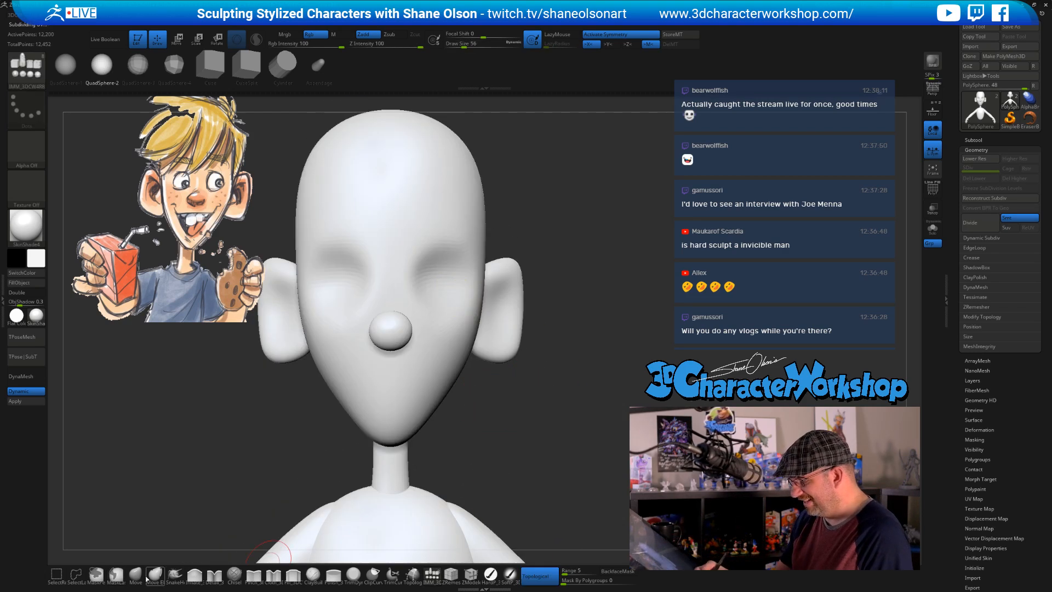
# Shape the cheeks beside the nose with the Move brush at draw size 80, using Topological masking to leave the nose untouched
pyautogui.click(135, 575)
pyautogui.press('s')
pyautogui.moveTo(427, 294); pyautogui.dragTo(419, 288)
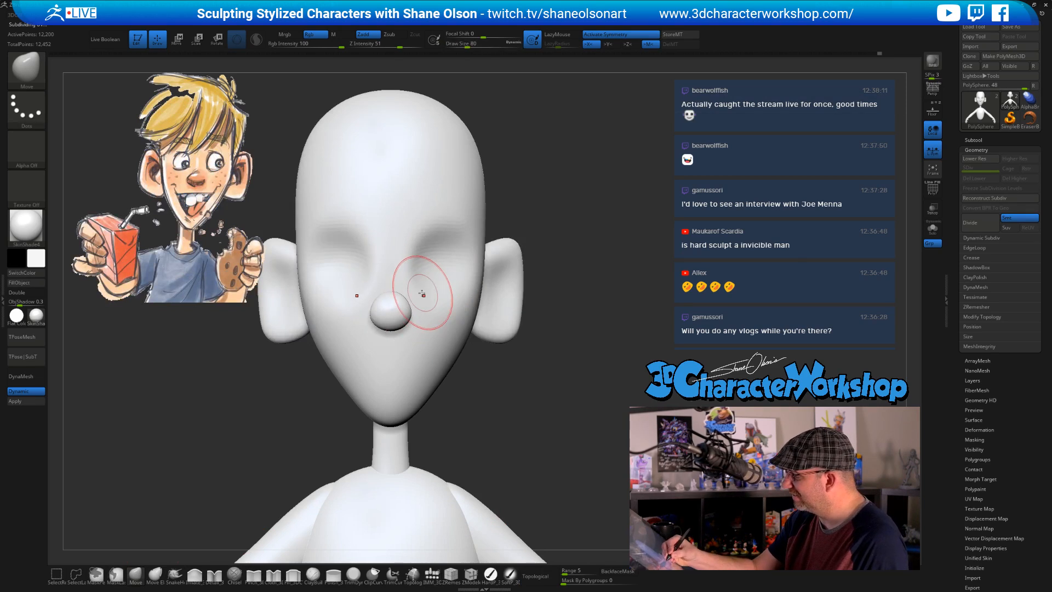
pyautogui.hotkey('ctrl', 'z')
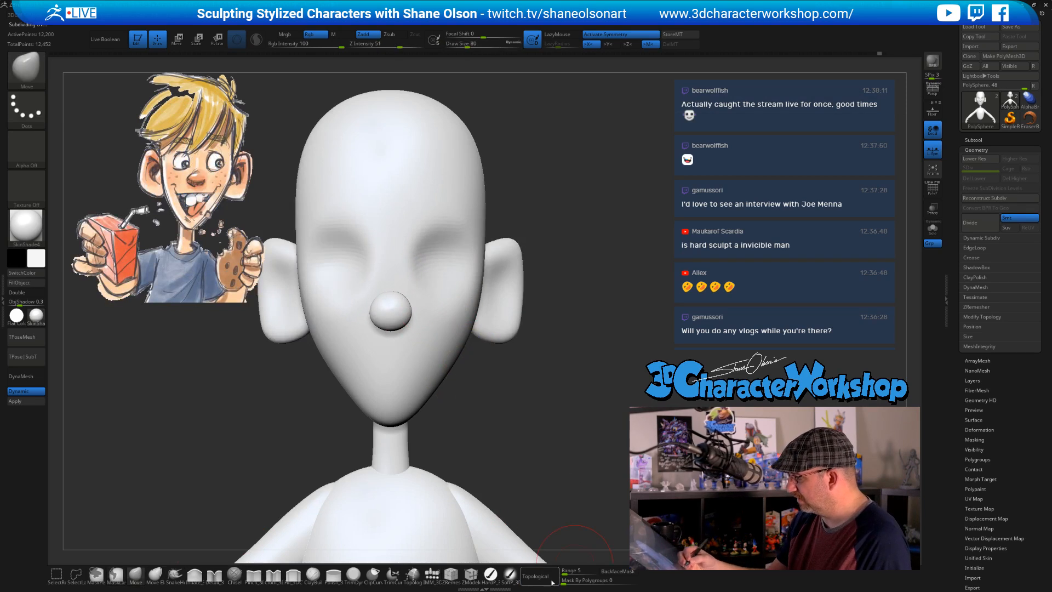
pyautogui.click(539, 576)
pyautogui.moveTo(412, 288)
pyautogui.mouseDown(button='right')
pyautogui.moveTo(351, 299)
pyautogui.moveTo(420, 301)
pyautogui.moveTo(377, 336)
pyautogui.moveTo(437, 321)
pyautogui.mouseUp(button='right')
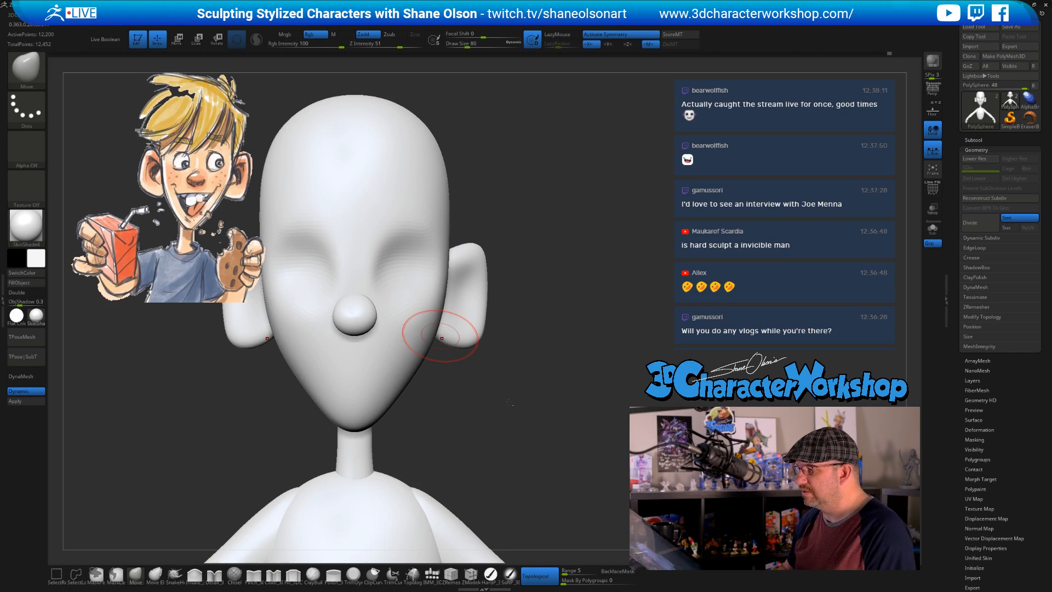
pyautogui.moveTo(509, 403)
pyautogui.mouseDown(button='right')
pyautogui.moveTo(559, 385)
pyautogui.moveTo(504, 323)
pyautogui.mouseUp(button='right')
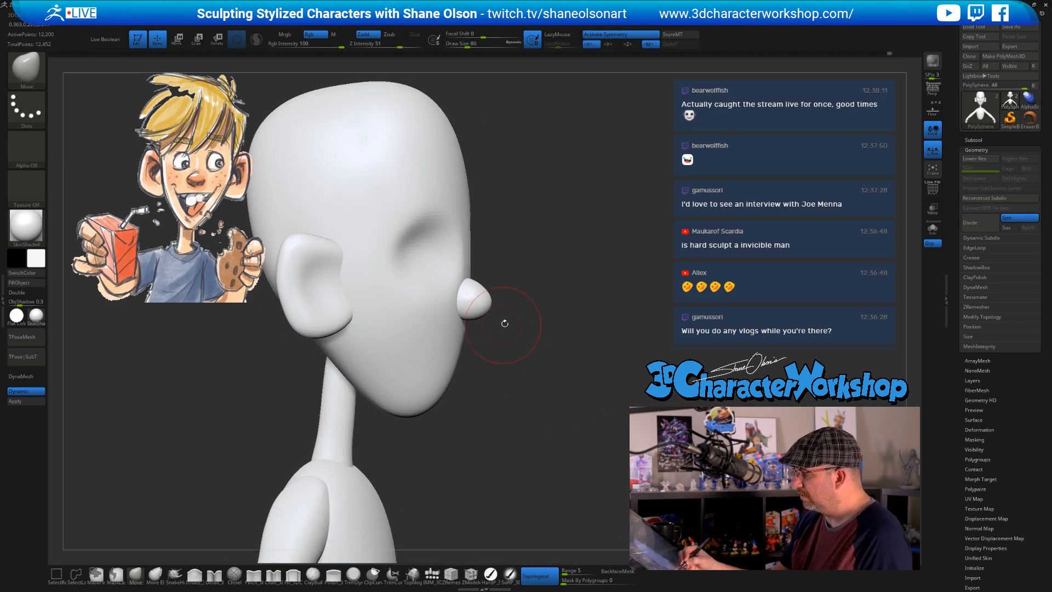
pyautogui.moveTo(530, 379)
pyautogui.mouseDown(button='right')
pyautogui.moveTo(581, 419)
pyautogui.moveTo(563, 399)
pyautogui.moveTo(575, 376)
pyautogui.moveTo(582, 385)
pyautogui.moveTo(563, 406)
pyautogui.mouseUp(button='right')
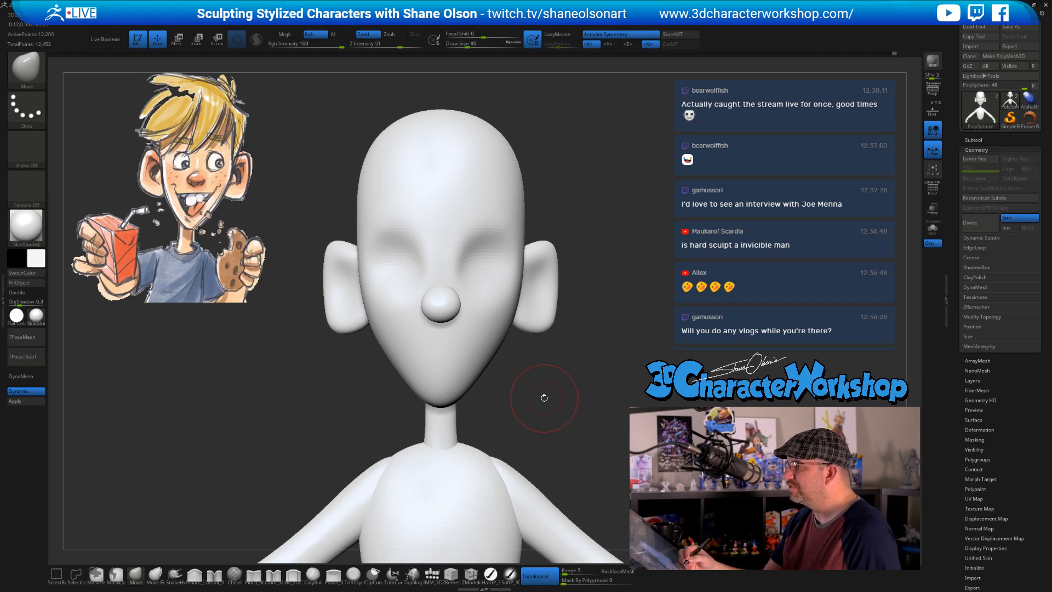
# Try to form a curved mouth crease below the nose at draw size 46
pyautogui.keyDown('ctrl'); pyautogui.moveTo(544, 398); pyautogui.dragTo(537, 414, button='right'); pyautogui.keyUp('ctrl')
pyautogui.press('s')
pyautogui.moveTo(521, 398); pyautogui.dragTo(514, 398)
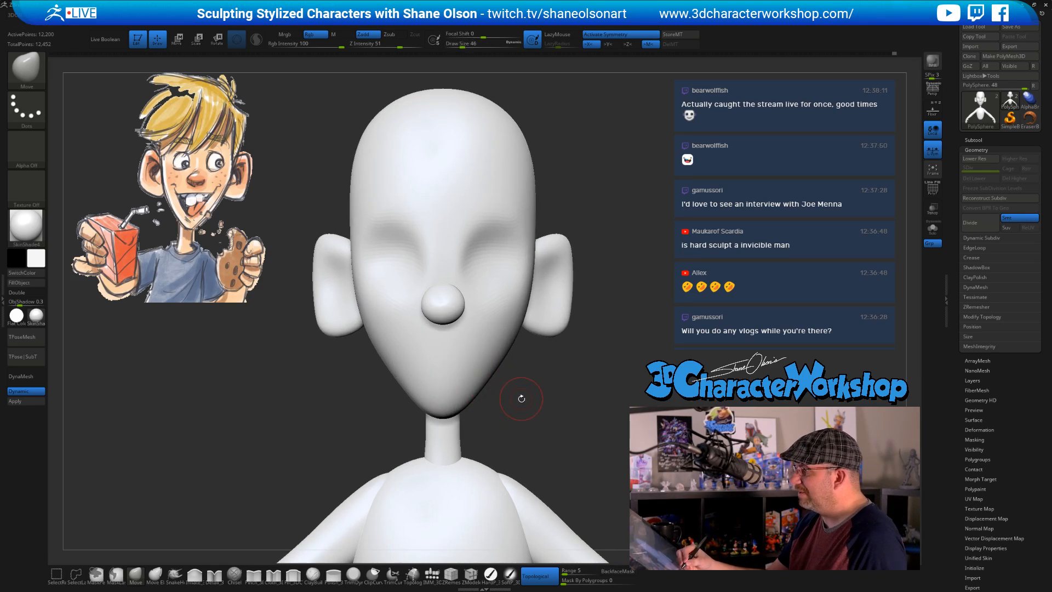
pyautogui.moveTo(520, 398); pyautogui.dragTo(458, 394, button='right')
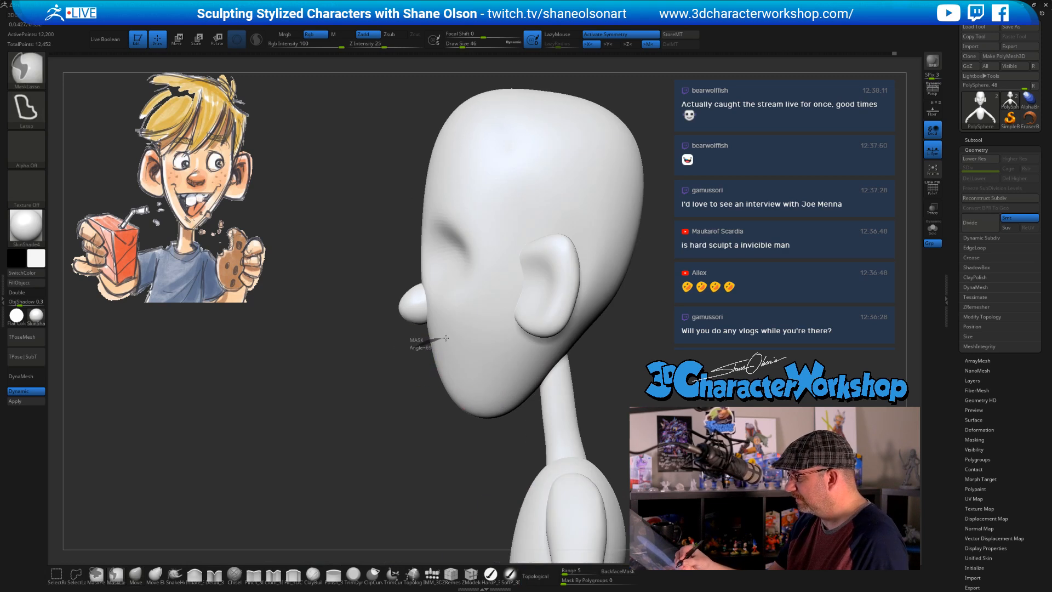
pyautogui.keyDown('ctrl'); pyautogui.moveTo(446, 338); pyautogui.dragTo(409, 370); pyautogui.keyUp('ctrl')
pyautogui.moveTo(428, 444)
pyautogui.keyDown('ctrl'); pyautogui.mouseDown(button='right')
pyautogui.moveTo(405, 437)
pyautogui.moveTo(435, 442)
pyautogui.mouseUp(button='right'); pyautogui.keyUp('ctrl')
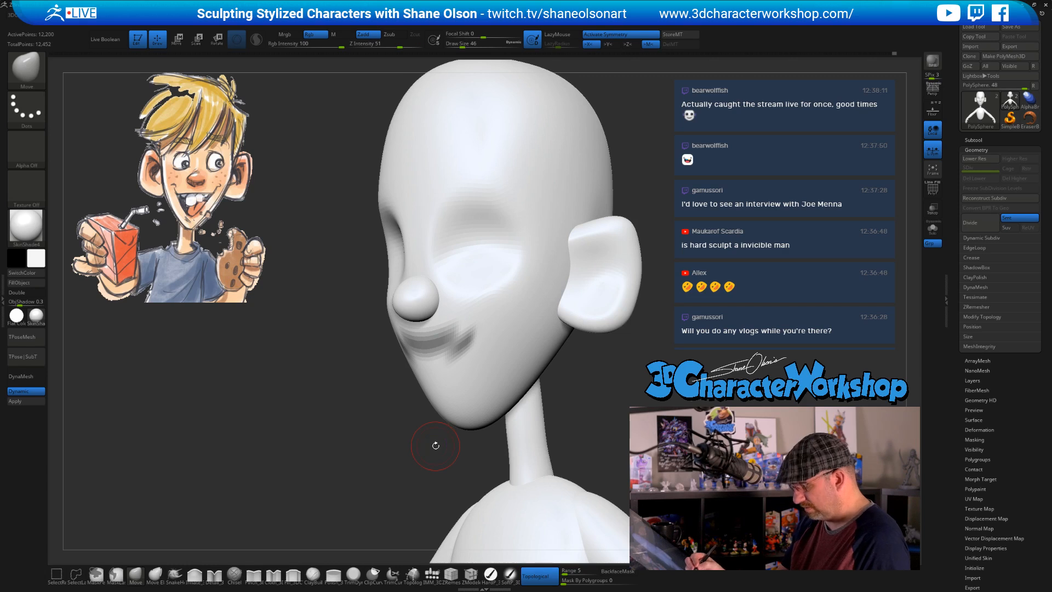
# Show the polyframe on the figure and rebuild its topology with ZRemesher
pyautogui.hotkey('shift', 'f')
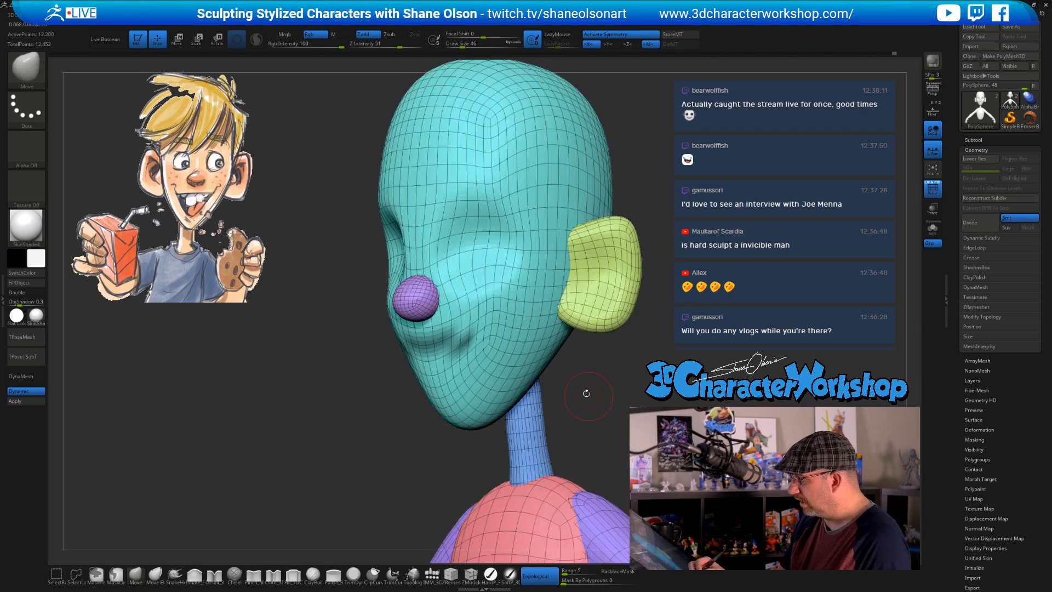
pyautogui.moveTo(601, 404); pyautogui.dragTo(598, 401, button='right')
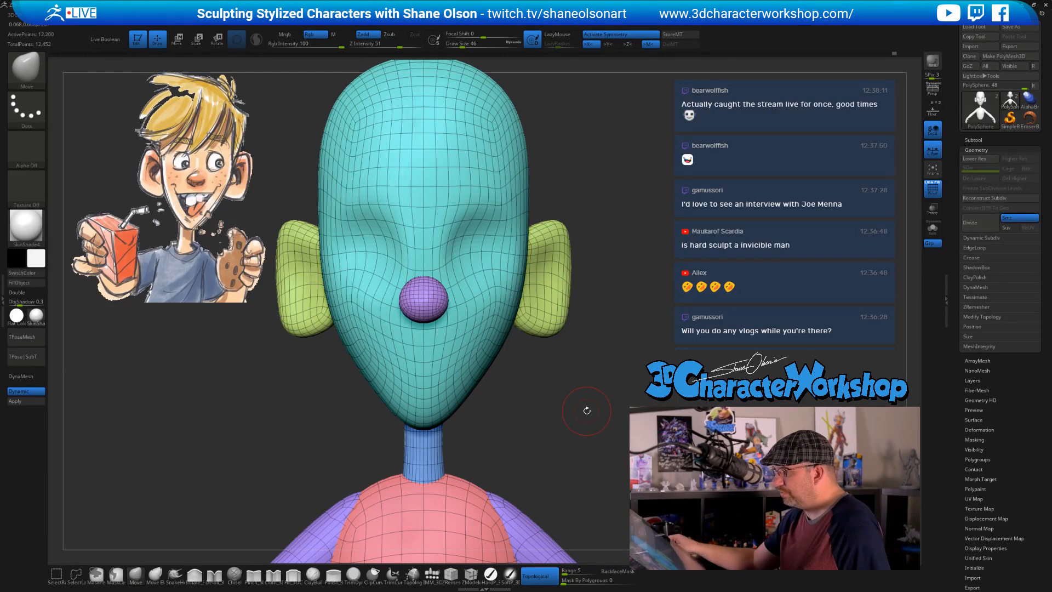
pyautogui.keyDown('ctrl'); pyautogui.moveTo(608, 423); pyautogui.dragTo(560, 311, button='right'); pyautogui.keyUp('ctrl')
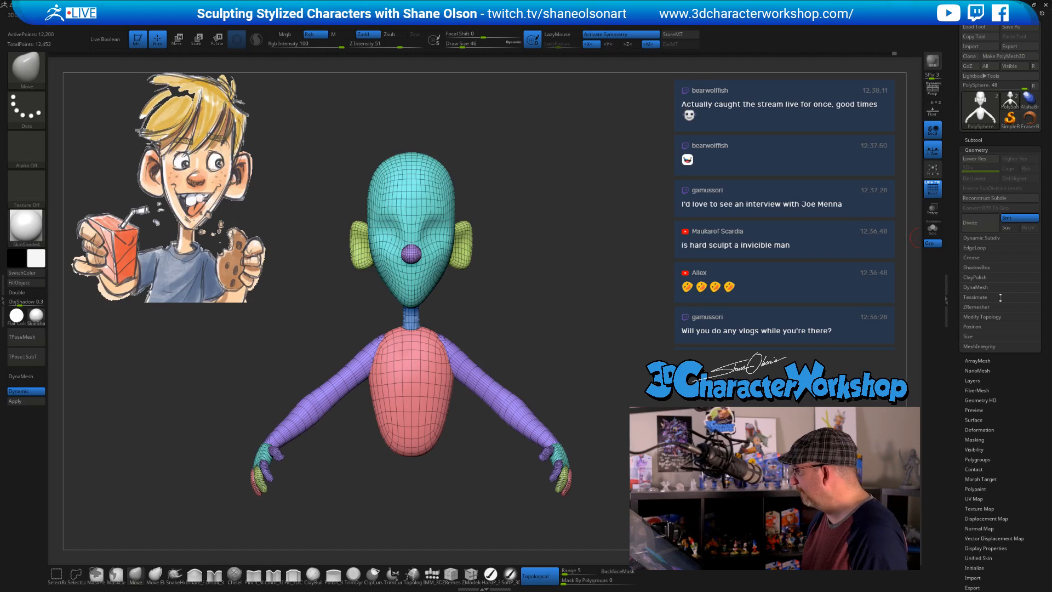
pyautogui.click(978, 308)
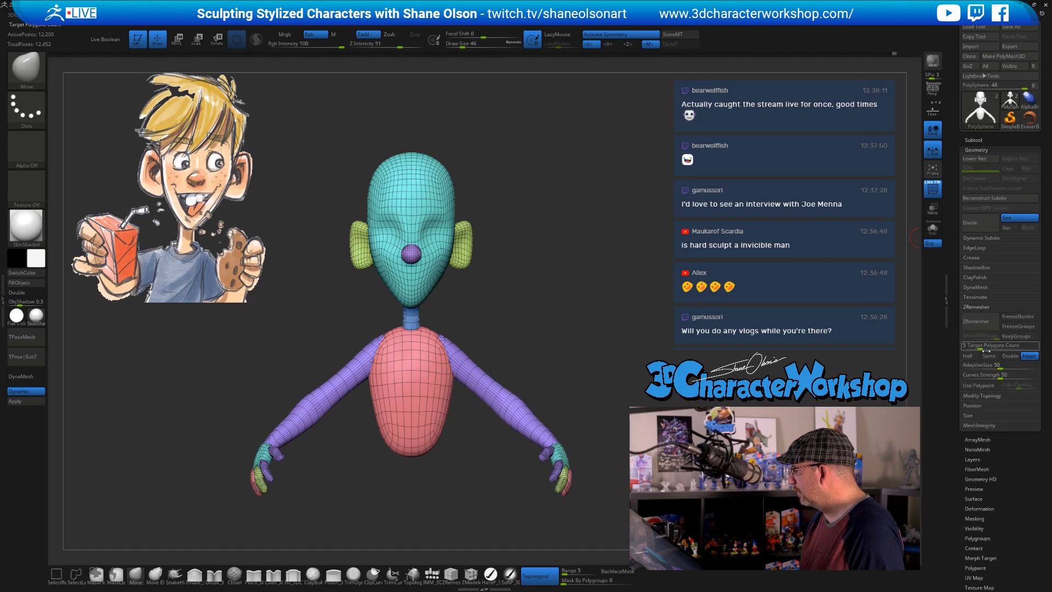
pyautogui.click(982, 322)
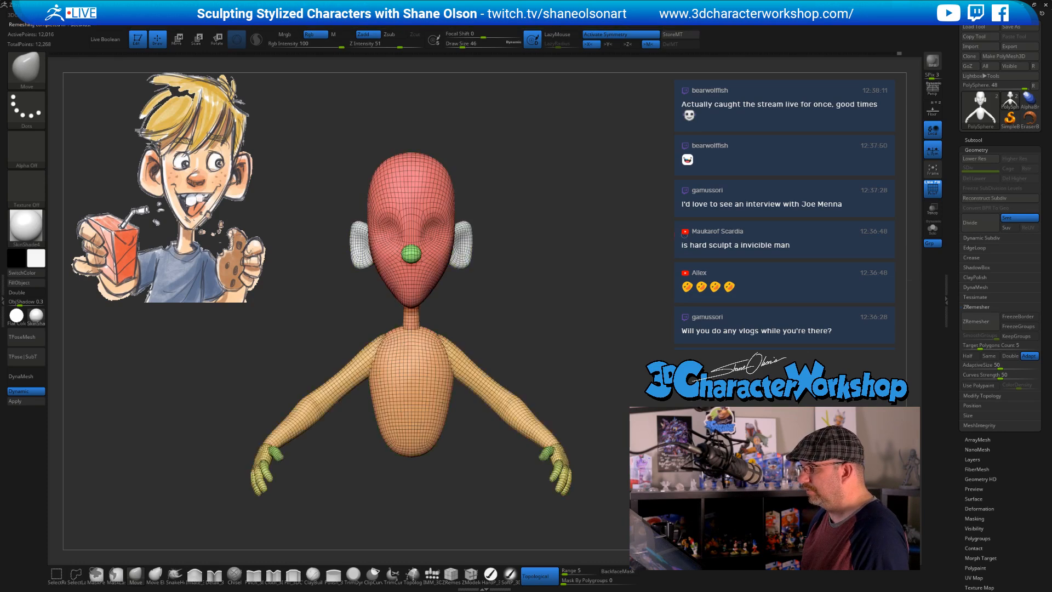
# Paint a new polygroup onto a horizontal strip of single polygons below the nose using ZModeler's PolyGroup action at draw size 27
pyautogui.keyDown('alt'); pyautogui.moveTo(611, 234); pyautogui.dragTo(473, 237); pyautogui.keyUp('alt')
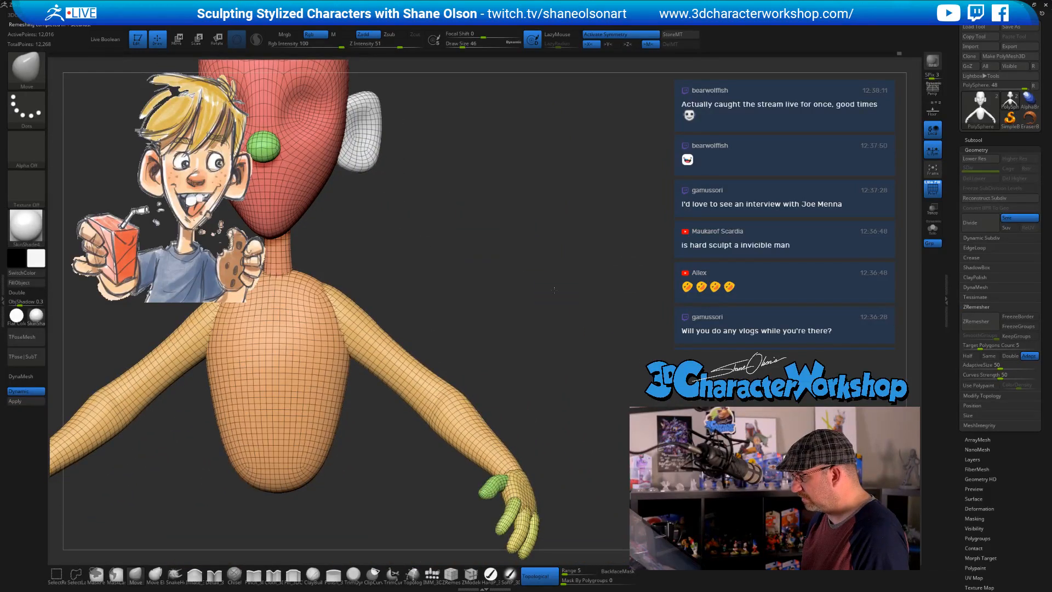
pyautogui.keyDown('alt'); pyautogui.moveTo(598, 327); pyautogui.dragTo(594, 282); pyautogui.keyUp('alt')
pyautogui.keyDown('alt'); pyautogui.moveTo(481, 146); pyautogui.dragTo(570, 375); pyautogui.keyUp('alt')
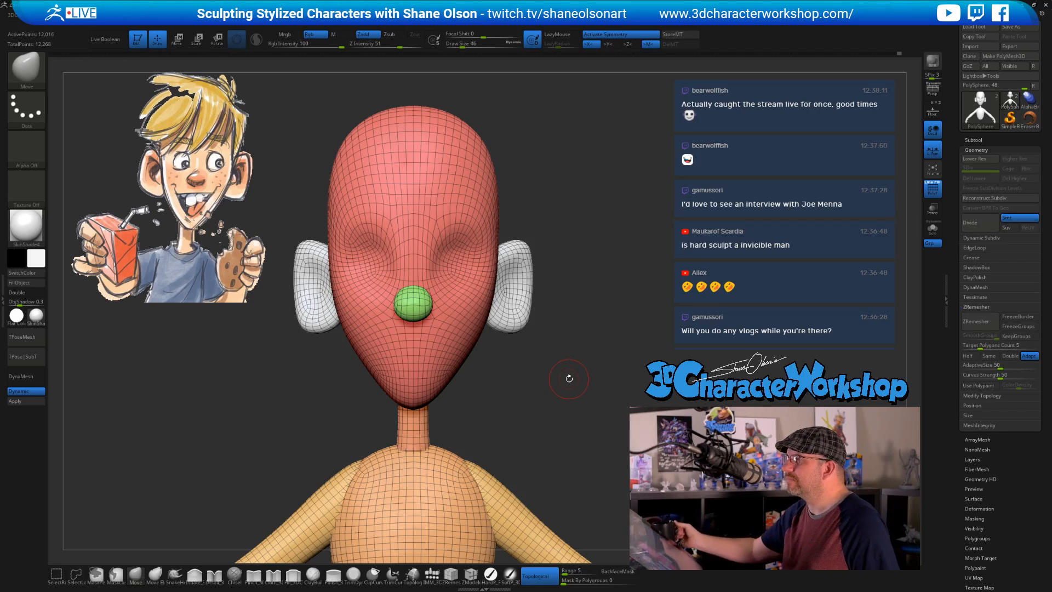
pyautogui.moveTo(563, 347)
pyautogui.mouseDown()
pyautogui.moveTo(548, 364)
pyautogui.moveTo(605, 364)
pyautogui.moveTo(608, 338)
pyautogui.mouseUp()
pyautogui.press('s')
pyautogui.moveTo(514, 366); pyautogui.dragTo(509, 399)
pyautogui.click(471, 574)
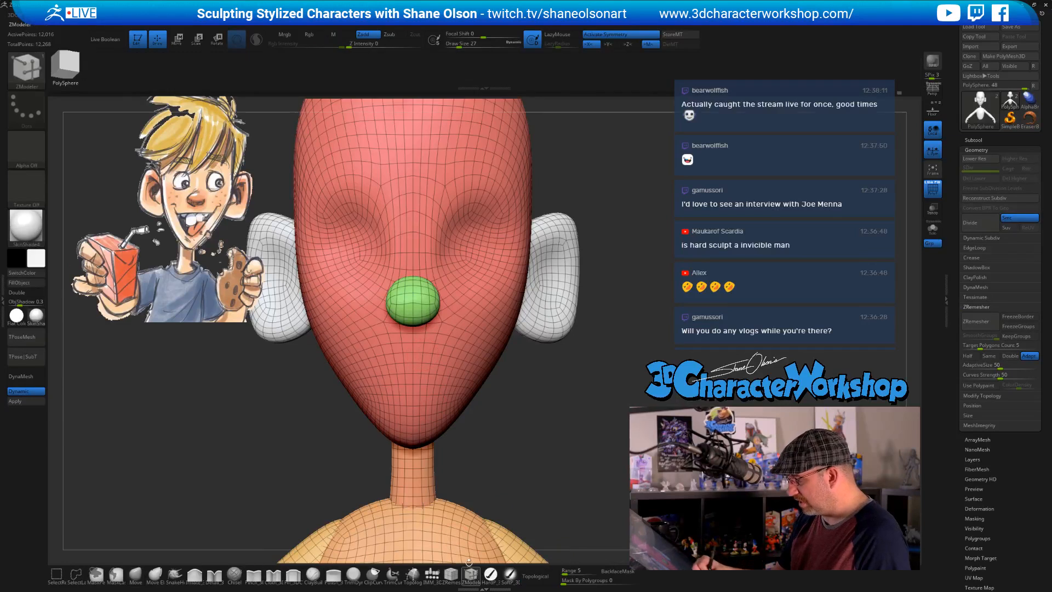
pyautogui.press('space')
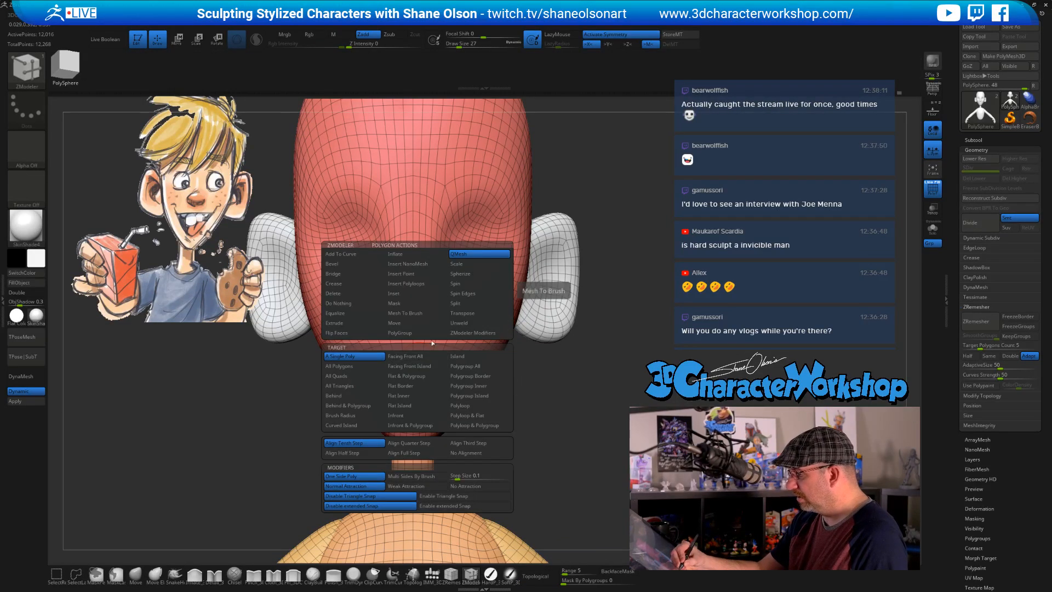
pyautogui.click(406, 332)
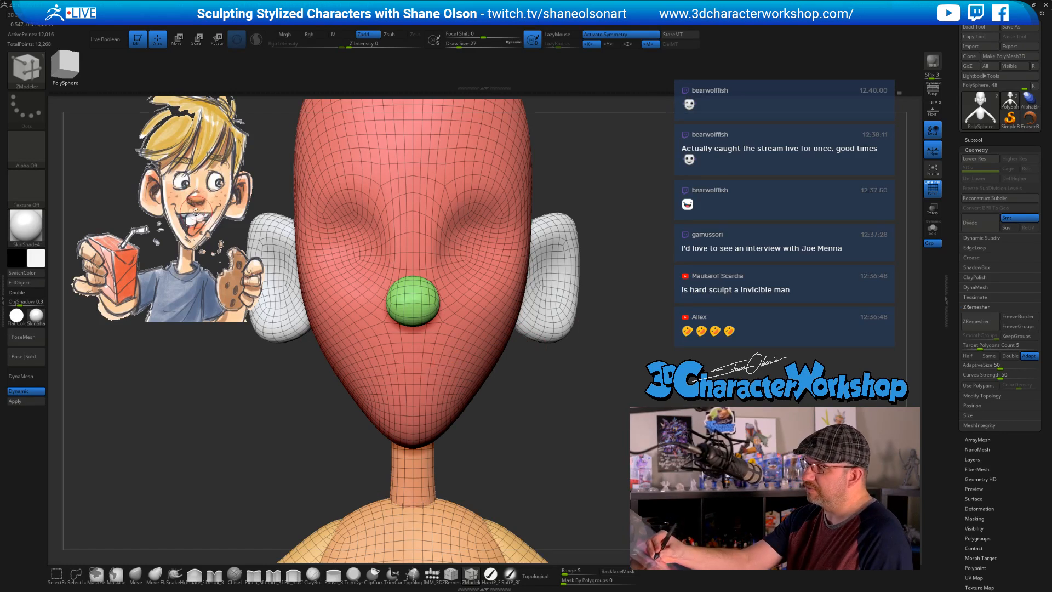
pyautogui.click(417, 357)
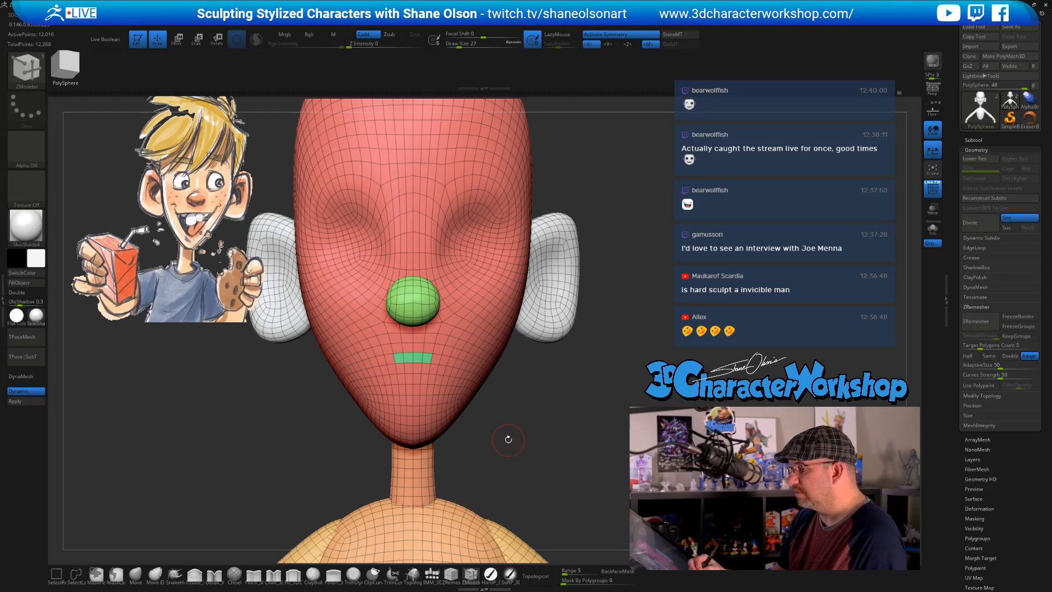
pyautogui.click(445, 359)
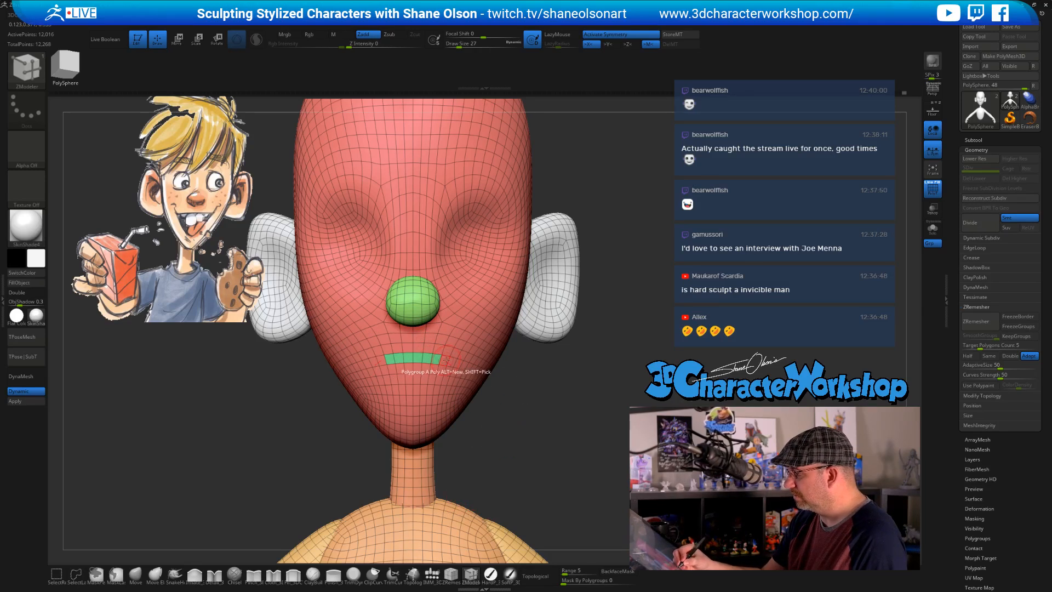
# Extrude the mouth strip inward into the head with ZModeler's Extrude action, targeting Polygroup All
pyautogui.moveTo(558, 434); pyautogui.dragTo(480, 534)
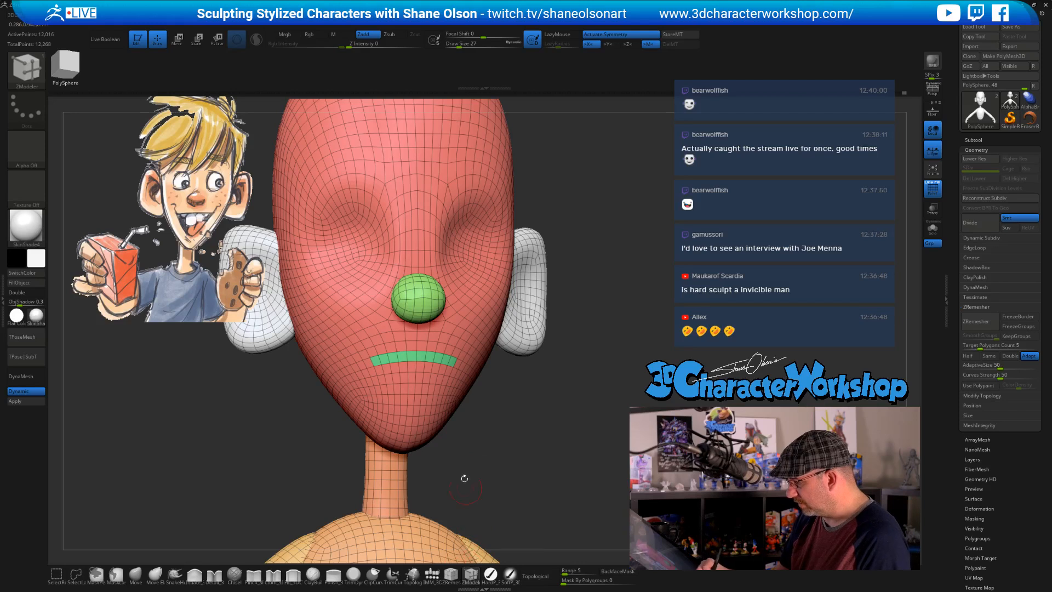
pyautogui.press('space')
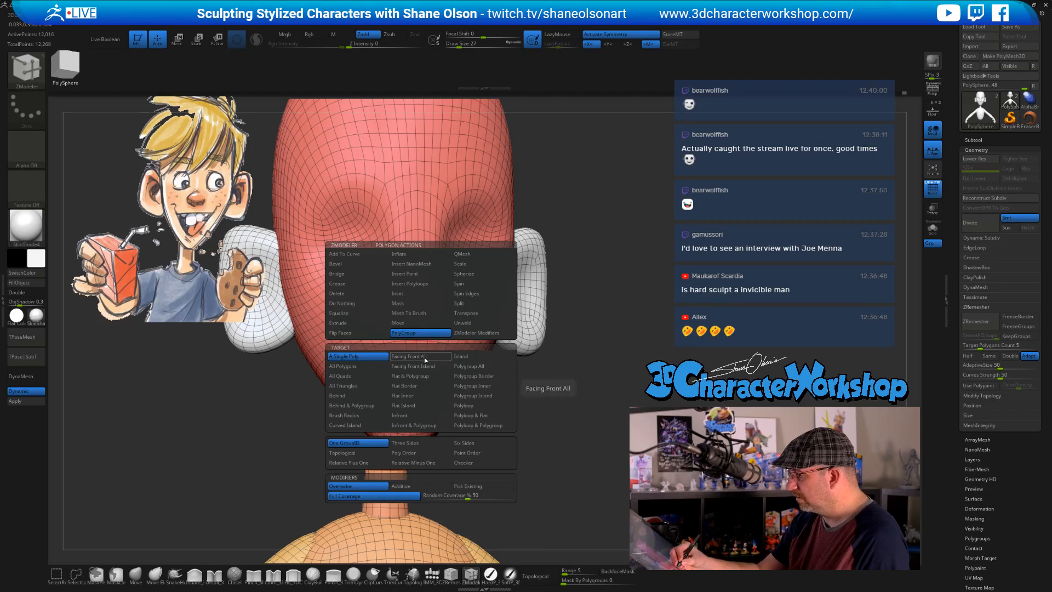
pyautogui.click(356, 323)
pyautogui.click(472, 365)
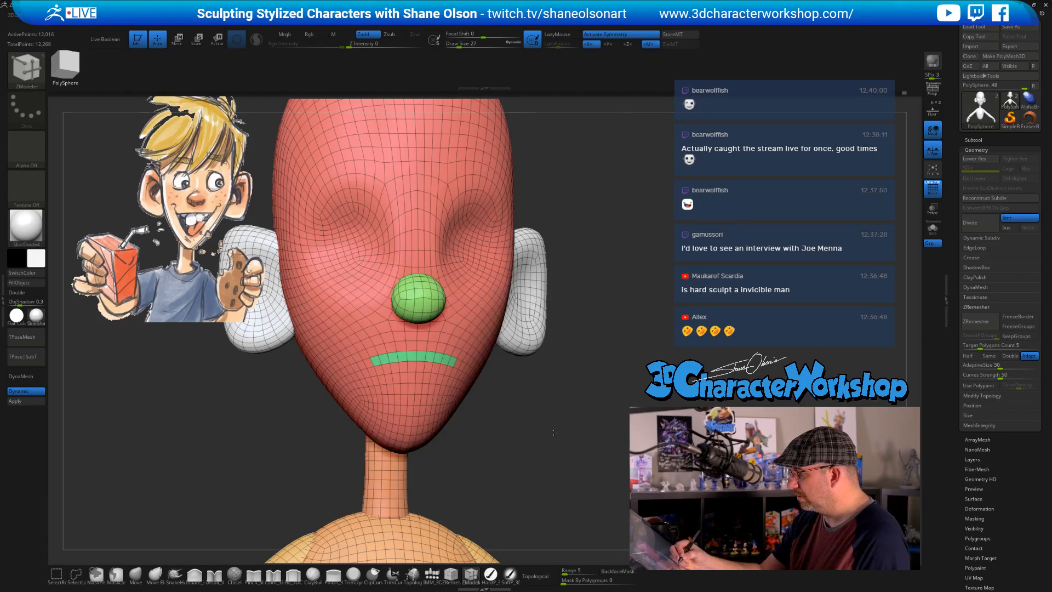
pyautogui.moveTo(536, 370); pyautogui.dragTo(475, 418)
pyautogui.moveTo(419, 354); pyautogui.dragTo(439, 349)
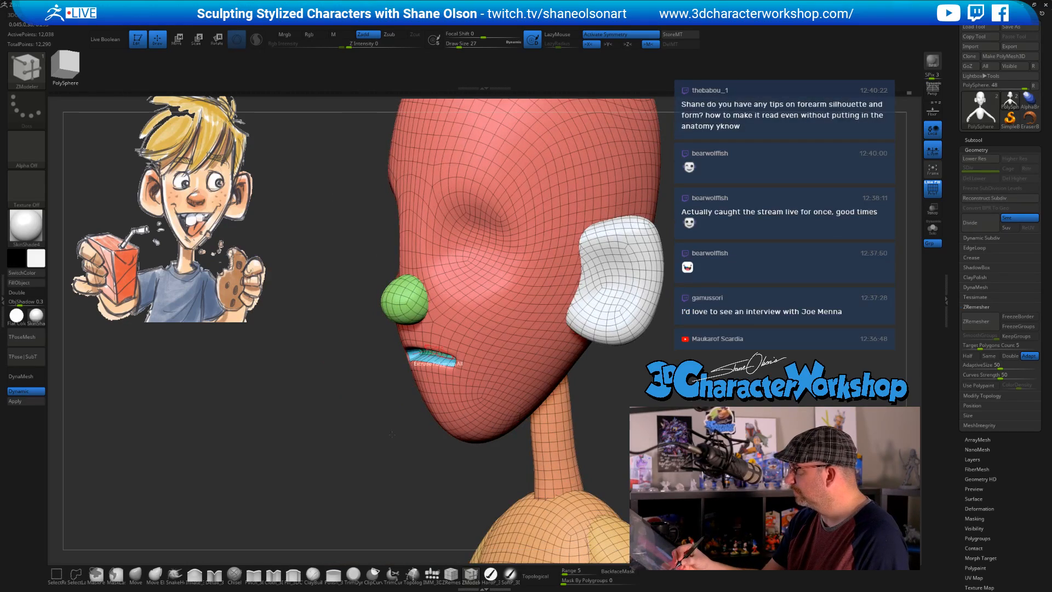
pyautogui.moveTo(384, 416); pyautogui.dragTo(545, 408)
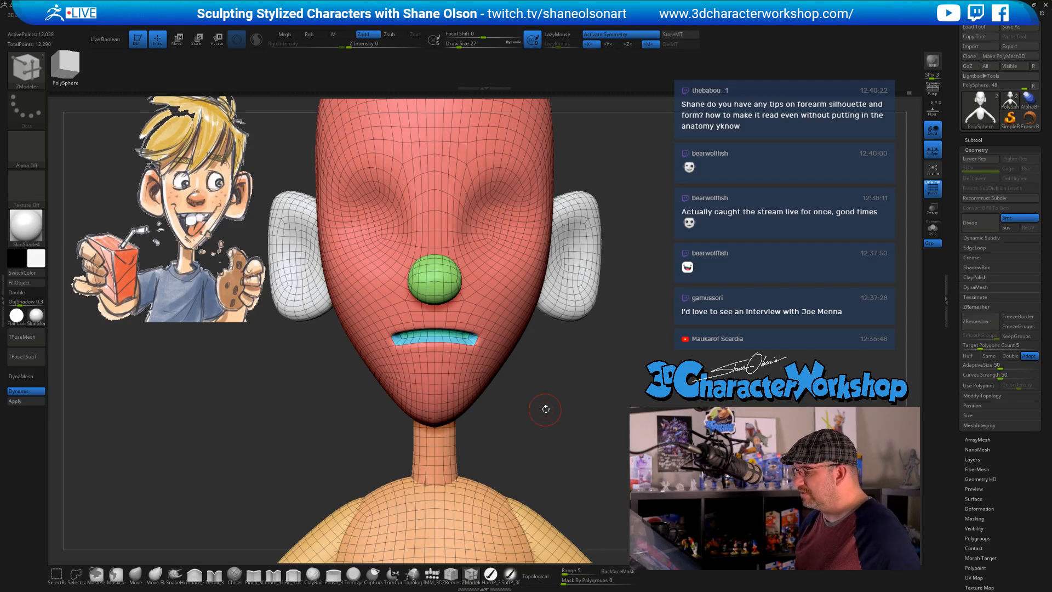
# Reshape the lips and mouth opening with the Move brush at draw size 44
pyautogui.moveTo(545, 417); pyautogui.dragTo(543, 403)
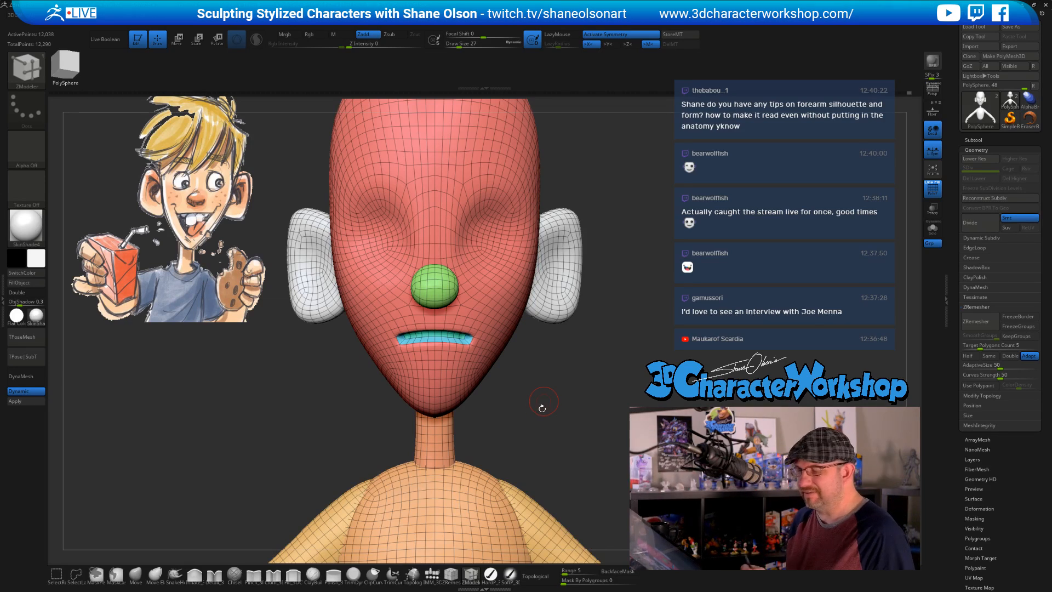
pyautogui.click(135, 574)
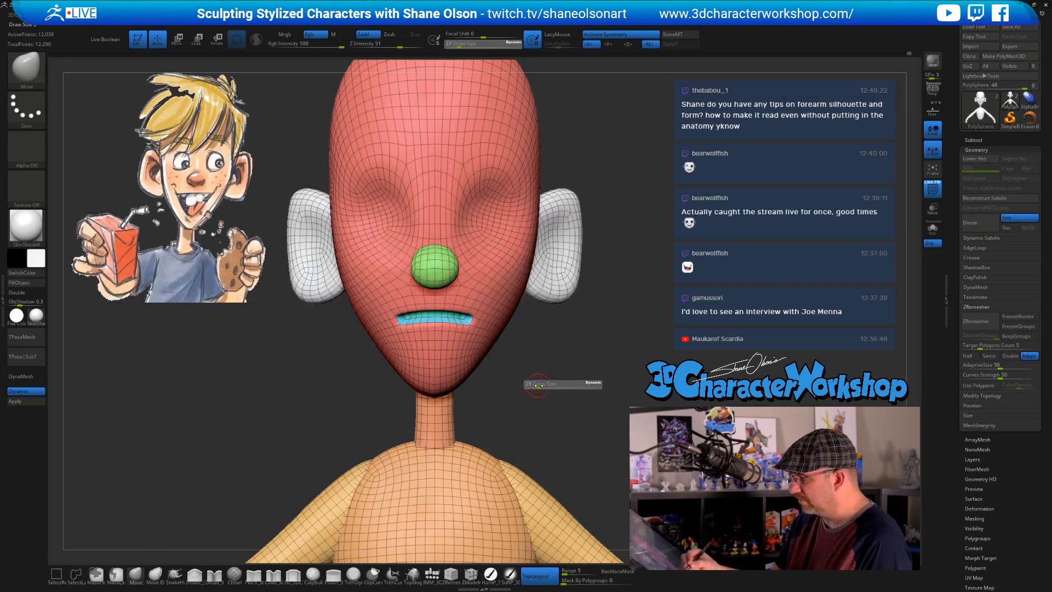
pyautogui.moveTo(441, 349); pyautogui.dragTo(384, 345, button='right')
pyautogui.press('s')
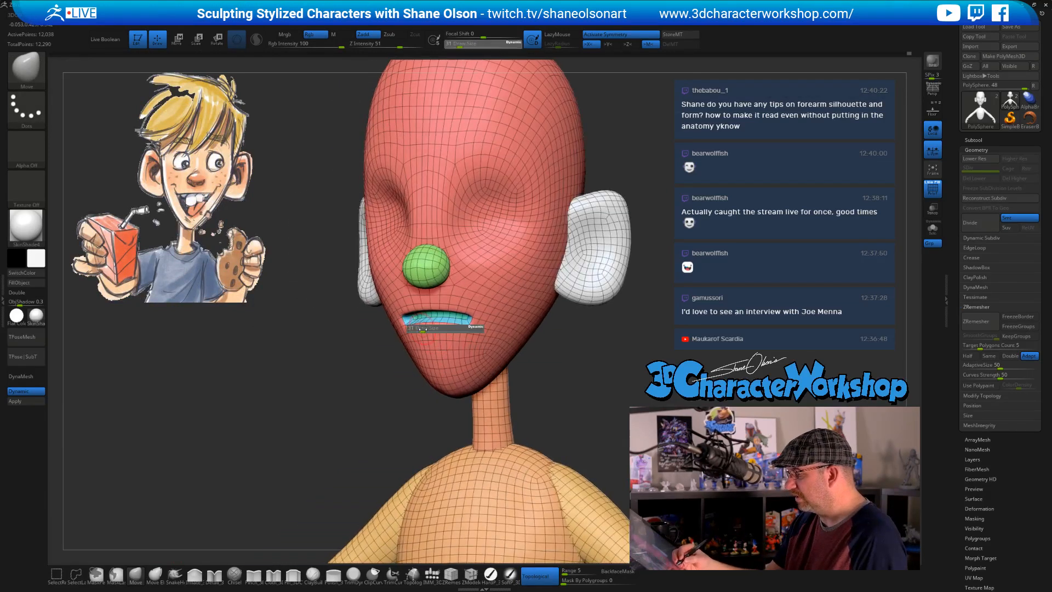
pyautogui.moveTo(422, 326); pyautogui.dragTo(425, 325)
pyautogui.moveTo(439, 322); pyautogui.dragTo(478, 308, button='right')
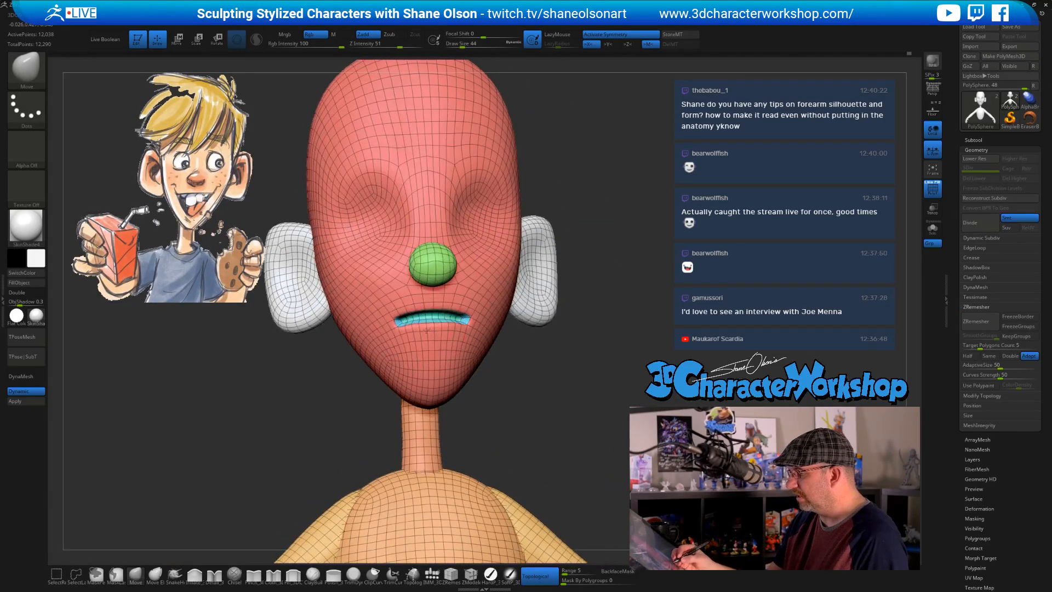
pyautogui.moveTo(528, 378); pyautogui.dragTo(491, 357)
pyautogui.moveTo(492, 357); pyautogui.dragTo(472, 393, button='right')
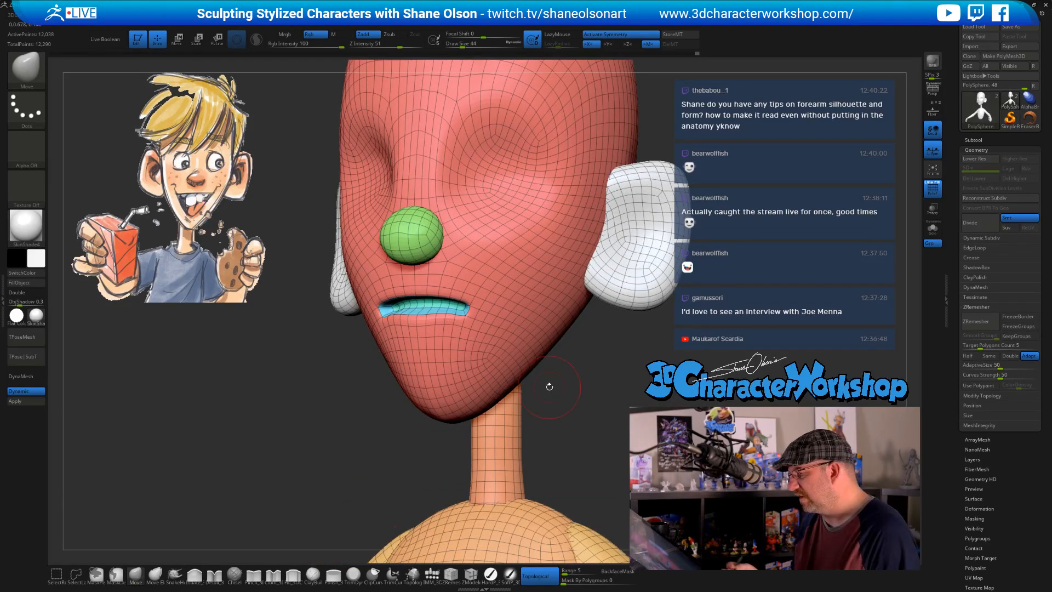
pyautogui.moveTo(549, 387)
pyautogui.mouseDown()
pyautogui.moveTo(533, 377)
pyautogui.moveTo(532, 397)
pyautogui.mouseUp()
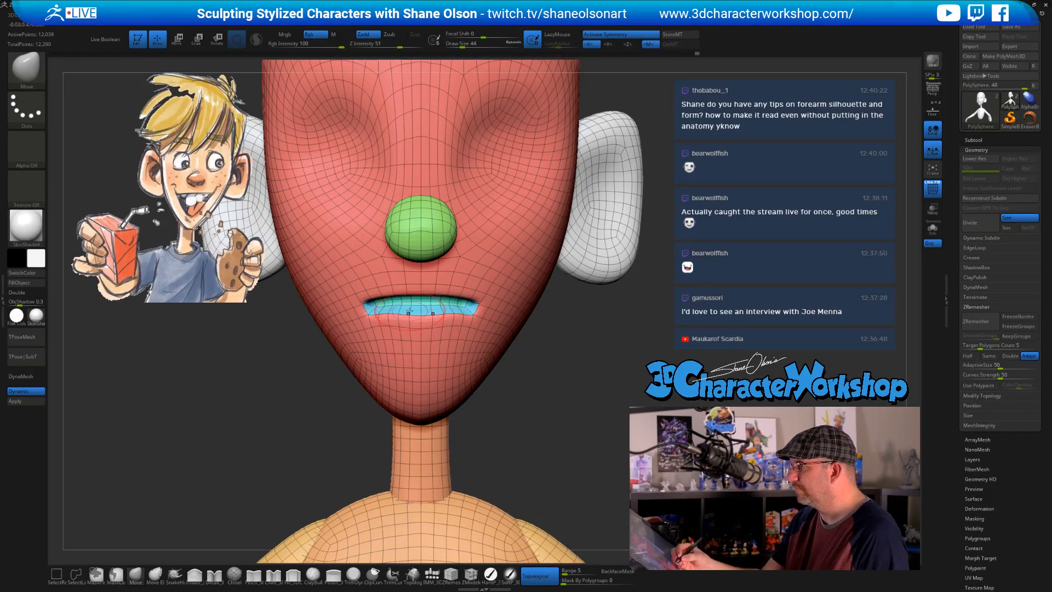
pyautogui.keyDown('alt'); pyautogui.moveTo(366, 429); pyautogui.dragTo(397, 434); pyautogui.keyUp('alt')
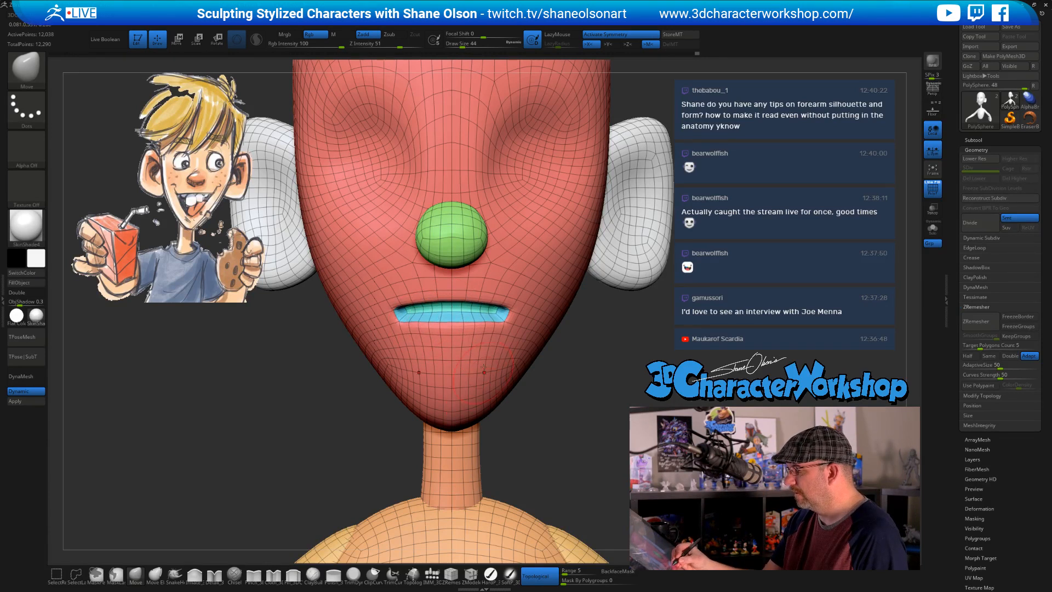
pyautogui.moveTo(579, 388); pyautogui.dragTo(502, 378)
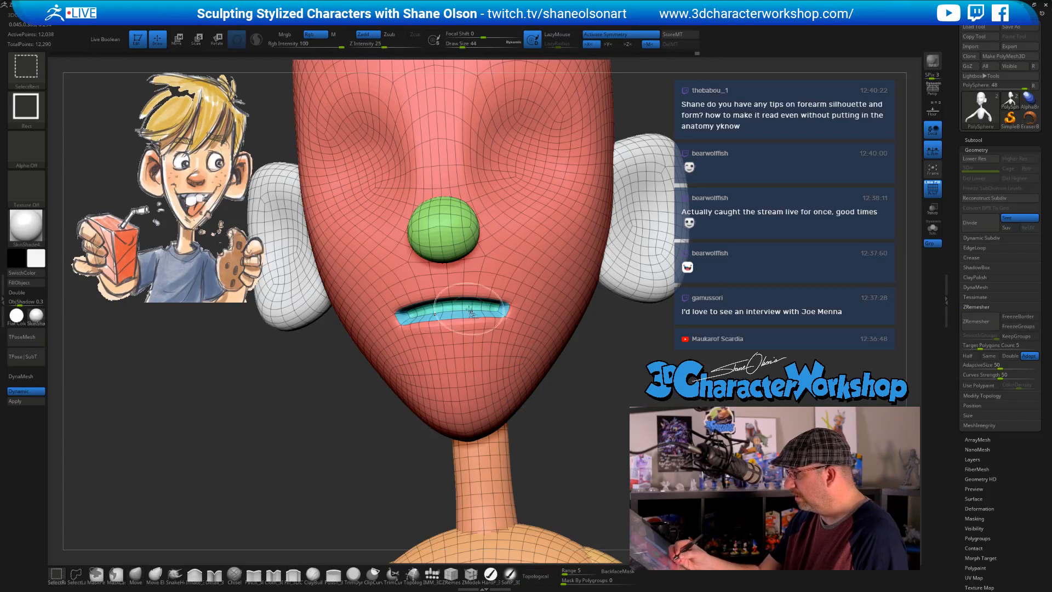
# Extrude the back faces of the mouth cavity deeper into the head with ZModeler, keeping Polygroup All as the target
pyautogui.click(472, 575)
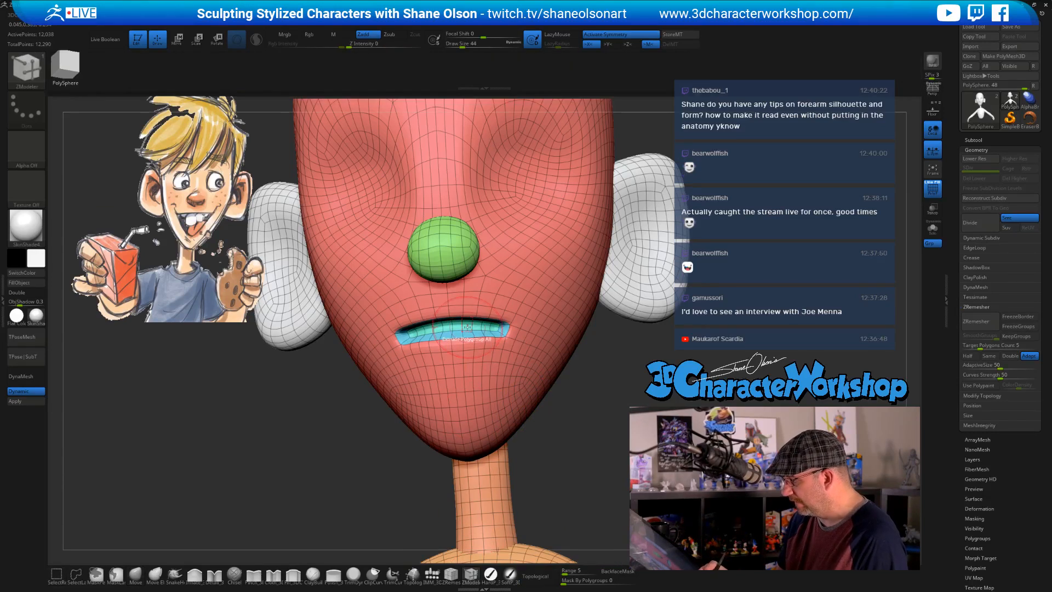
pyautogui.press('space')
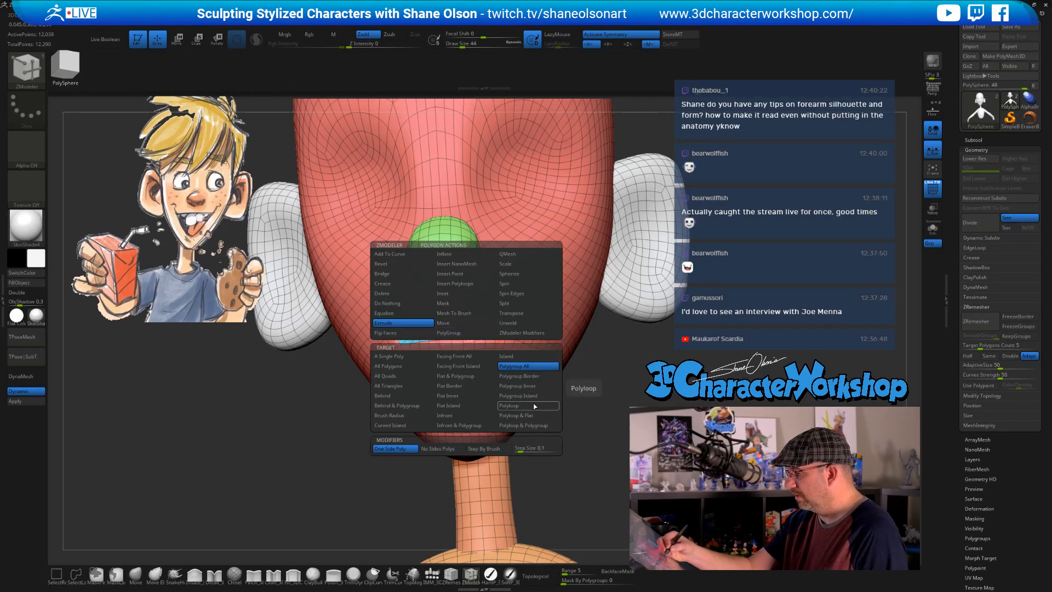
pyautogui.moveTo(580, 351); pyautogui.dragTo(497, 347)
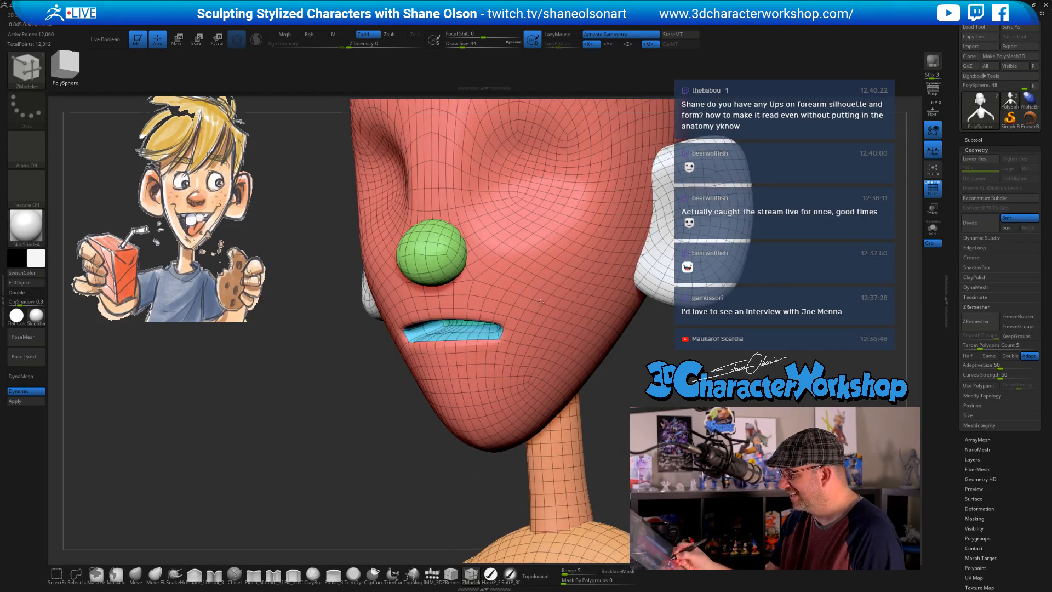
pyautogui.moveTo(654, 375); pyautogui.dragTo(540, 385)
pyautogui.moveTo(557, 433); pyautogui.dragTo(509, 394)
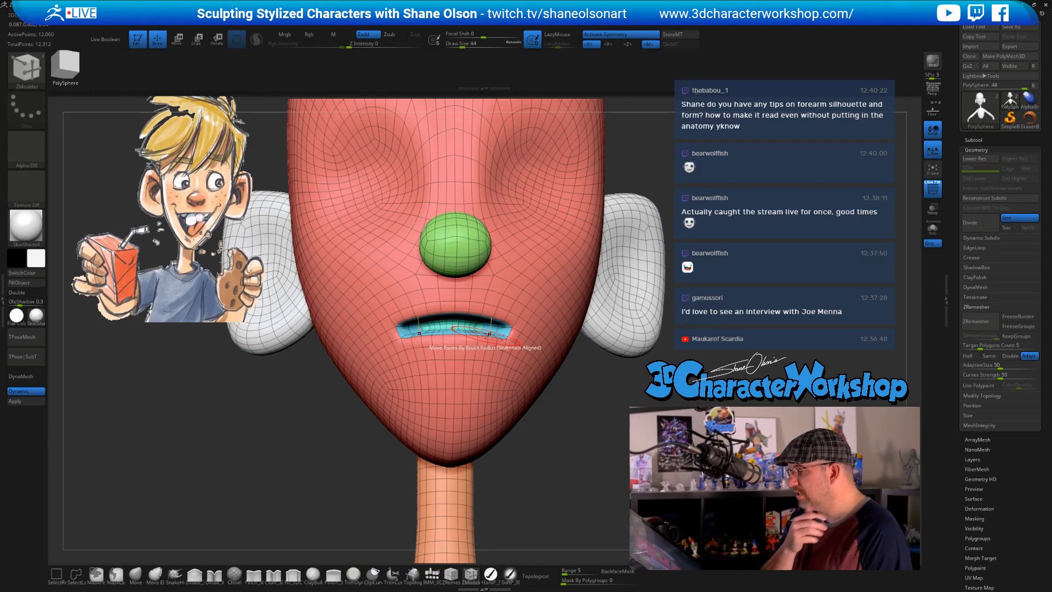
# Isolate the mouth cavity by hiding the head, neck, ears, nose and remaining body parts, and turn on double-sided display
pyautogui.keyDown('ctrl'); pyautogui.keyDown('shift'); pyautogui.click(523, 356); pyautogui.keyUp('shift'); pyautogui.keyUp('ctrl')
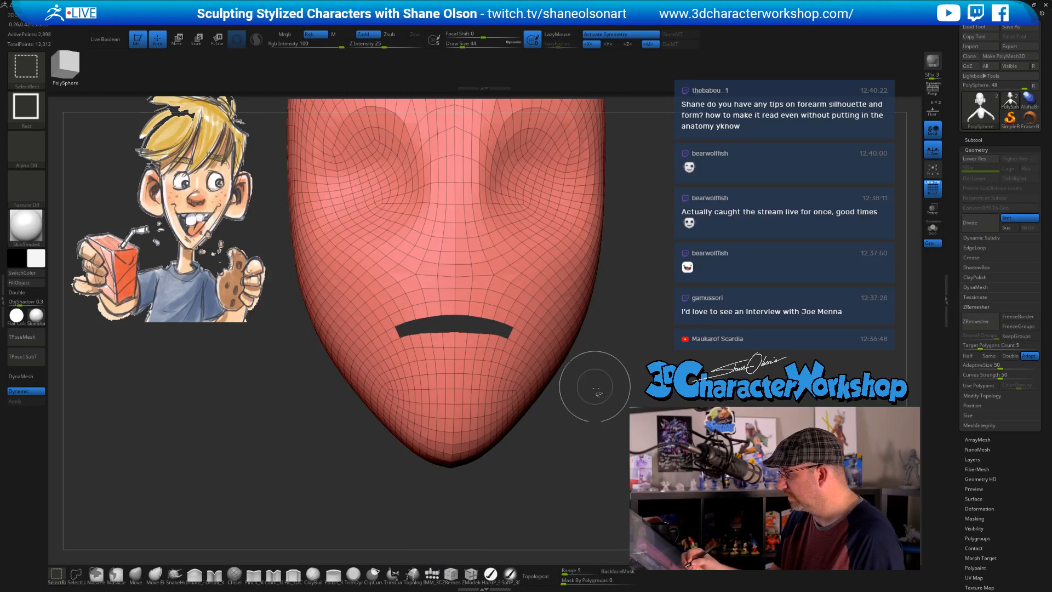
pyautogui.keyDown('ctrl'); pyautogui.keyDown('shift'); pyautogui.moveTo(596, 388); pyautogui.dragTo(528, 462); pyautogui.keyUp('shift'); pyautogui.keyUp('ctrl')
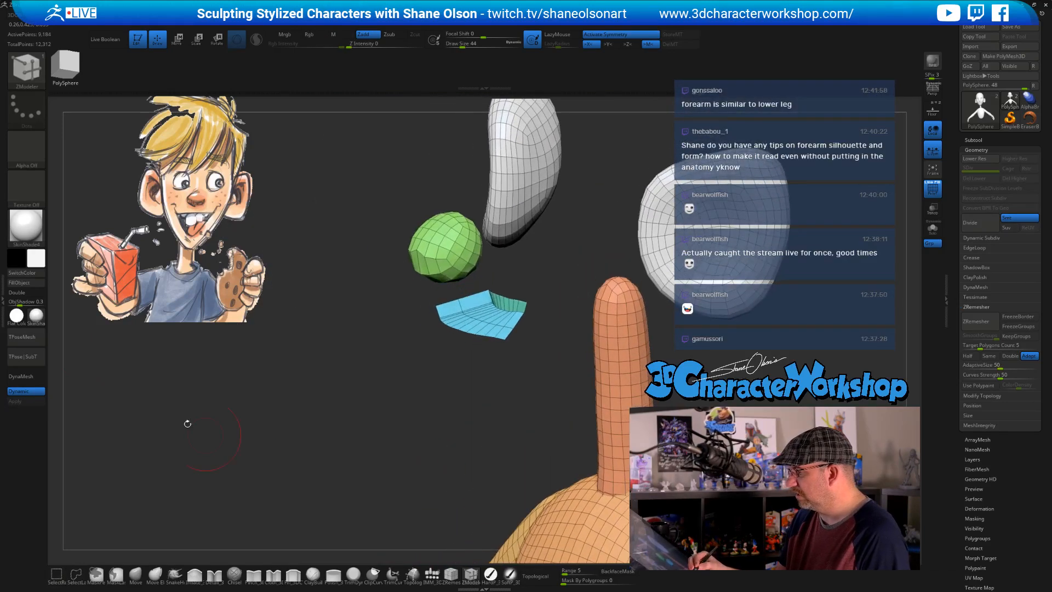
pyautogui.click(32, 293)
pyautogui.moveTo(480, 433)
pyautogui.keyDown('alt'); pyautogui.mouseDown()
pyautogui.moveTo(498, 405)
pyautogui.moveTo(482, 433)
pyautogui.mouseUp(); pyautogui.keyUp('alt')
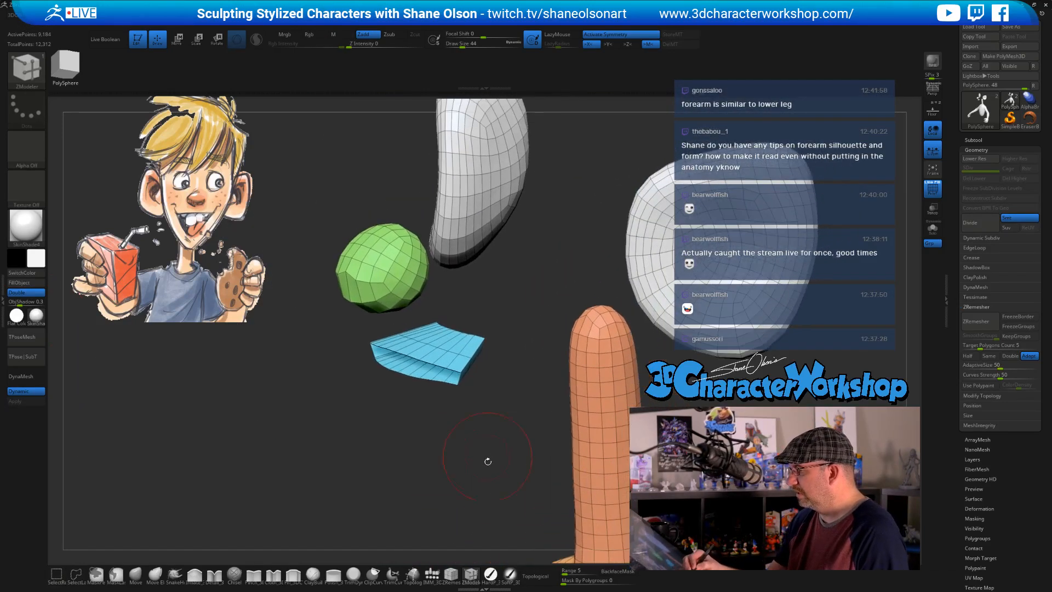
pyautogui.keyDown('ctrl'); pyautogui.keyDown('shift'); pyautogui.click(597, 339); pyautogui.keyUp('shift'); pyautogui.keyUp('ctrl')
pyautogui.keyDown('ctrl'); pyautogui.keyDown('shift'); pyautogui.click(650, 253); pyautogui.keyUp('shift'); pyautogui.keyUp('ctrl')
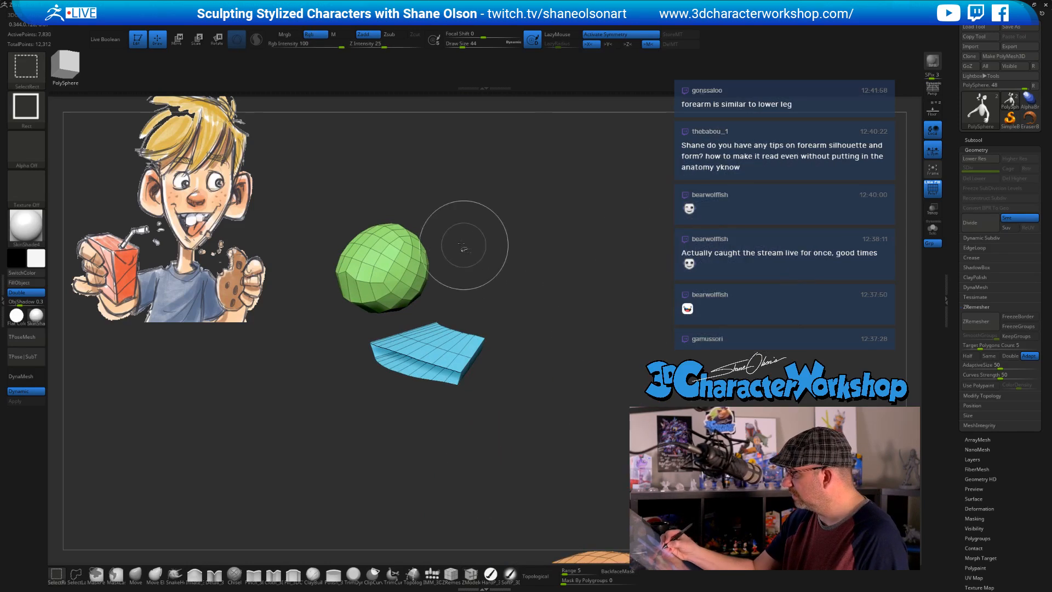
pyautogui.keyDown('ctrl'); pyautogui.keyDown('shift'); pyautogui.click(411, 257); pyautogui.keyUp('shift'); pyautogui.keyUp('ctrl')
pyautogui.moveTo(564, 363)
pyautogui.keyDown('alt'); pyautogui.mouseDown()
pyautogui.moveTo(545, 324)
pyautogui.moveTo(564, 305)
pyautogui.mouseUp(); pyautogui.keyUp('alt')
pyautogui.moveTo(444, 154)
pyautogui.keyDown('ctrl'); pyautogui.keyDown('shift'); pyautogui.mouseDown()
pyautogui.moveTo(422, 293)
pyautogui.moveTo(374, 283)
pyautogui.mouseUp(); pyautogui.keyUp('shift'); pyautogui.keyUp('ctrl')
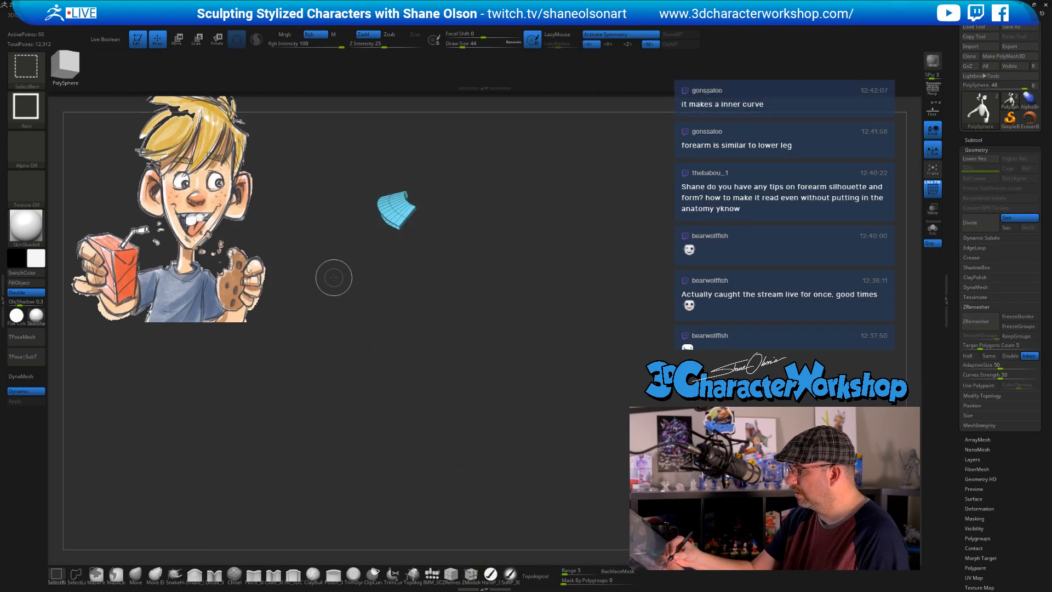
# Reshape the isolated mouth cavity into a fuller, rounded mouth bag with the Move brush at draw size 39
pyautogui.keyDown('alt'); pyautogui.moveTo(514, 293); pyautogui.dragTo(513, 399); pyautogui.keyUp('alt')
pyautogui.moveTo(513, 399)
pyautogui.mouseDown()
pyautogui.moveTo(515, 442)
pyautogui.moveTo(457, 441)
pyautogui.moveTo(501, 477)
pyautogui.mouseUp()
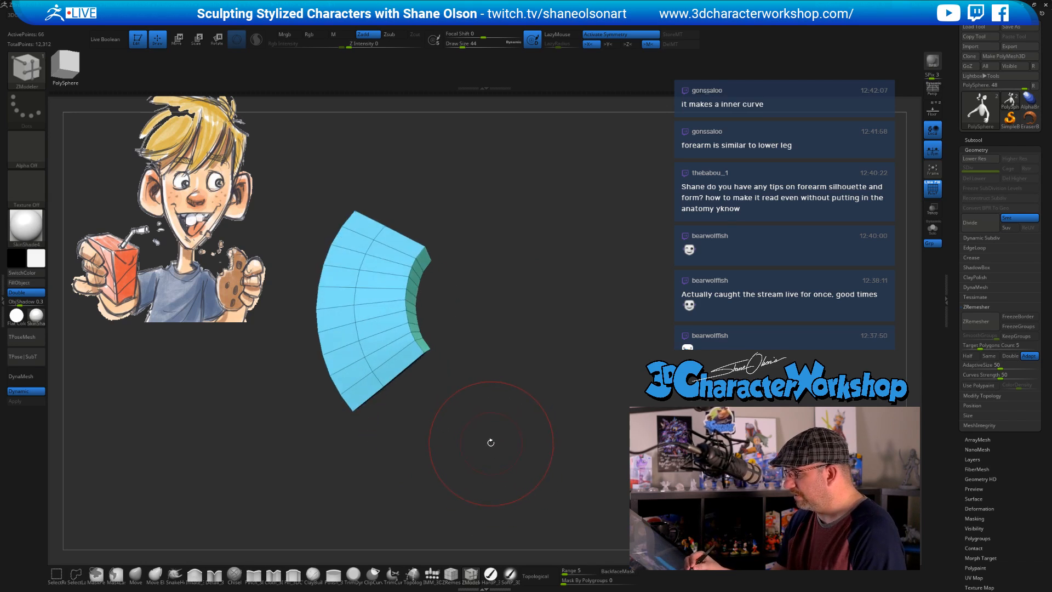
pyautogui.moveTo(489, 440)
pyautogui.keyDown('alt'); pyautogui.mouseDown()
pyautogui.moveTo(487, 459)
pyautogui.moveTo(501, 334)
pyautogui.moveTo(493, 362)
pyautogui.mouseUp(); pyautogui.keyUp('alt')
pyautogui.press('s')
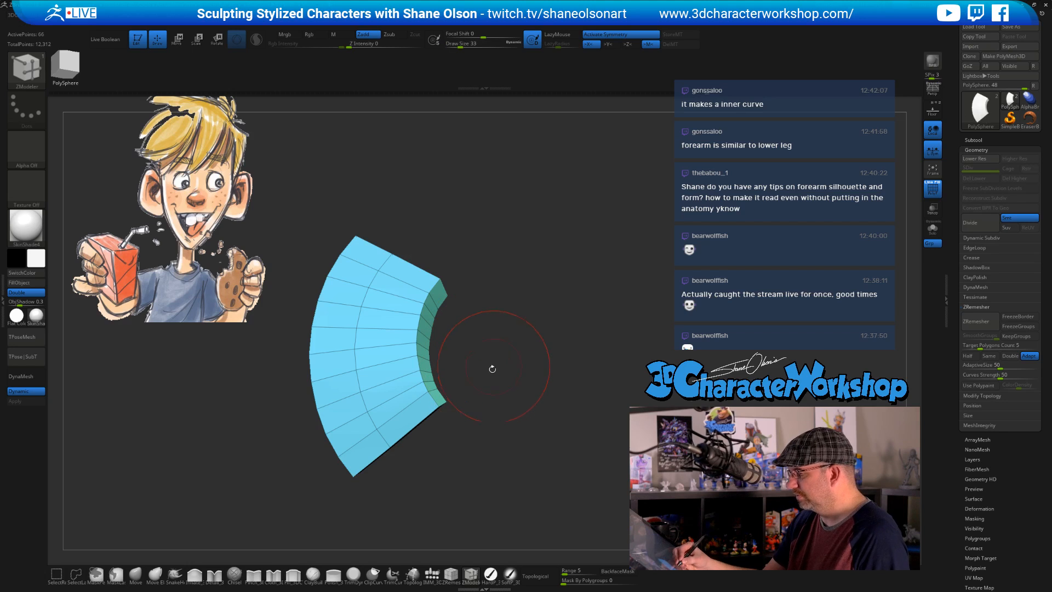
pyautogui.click(135, 574)
pyautogui.press('s')
pyautogui.moveTo(482, 268); pyautogui.dragTo(485, 268)
pyautogui.keyDown('alt'); pyautogui.moveTo(485, 267); pyautogui.dragTo(491, 217); pyautogui.keyUp('alt')
pyautogui.moveTo(406, 212)
pyautogui.mouseDown()
pyautogui.moveTo(416, 199)
pyautogui.moveTo(446, 220)
pyautogui.moveTo(470, 263)
pyautogui.moveTo(455, 359)
pyautogui.moveTo(530, 355)
pyautogui.mouseUp()
pyautogui.moveTo(427, 303); pyautogui.dragTo(412, 300)
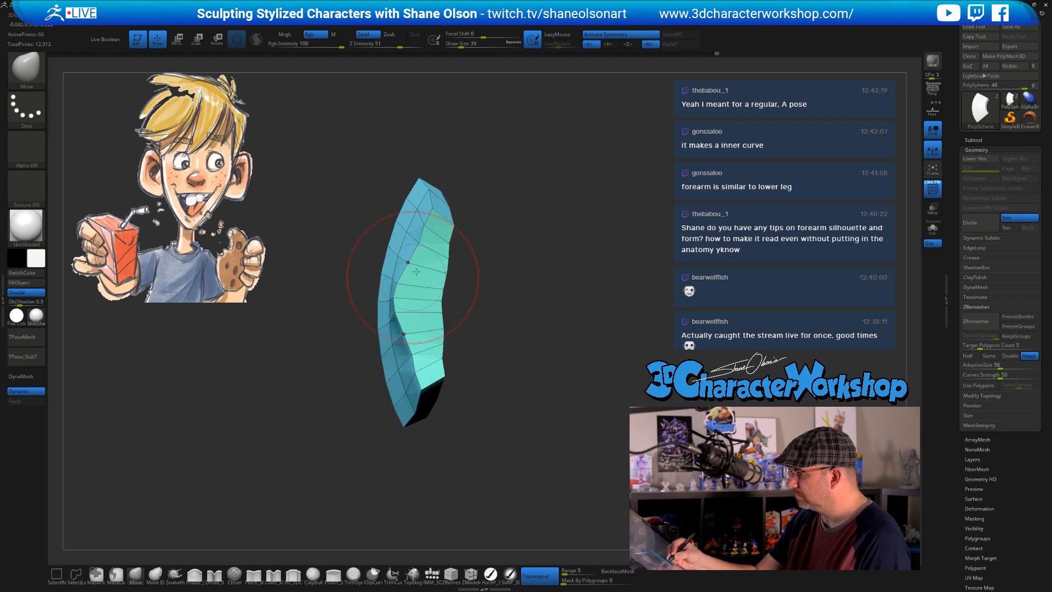
pyautogui.moveTo(419, 247); pyautogui.dragTo(409, 245)
pyautogui.moveTo(438, 279)
pyautogui.mouseDown()
pyautogui.moveTo(454, 282)
pyautogui.moveTo(464, 323)
pyautogui.moveTo(458, 315)
pyautogui.moveTo(500, 305)
pyautogui.mouseUp()
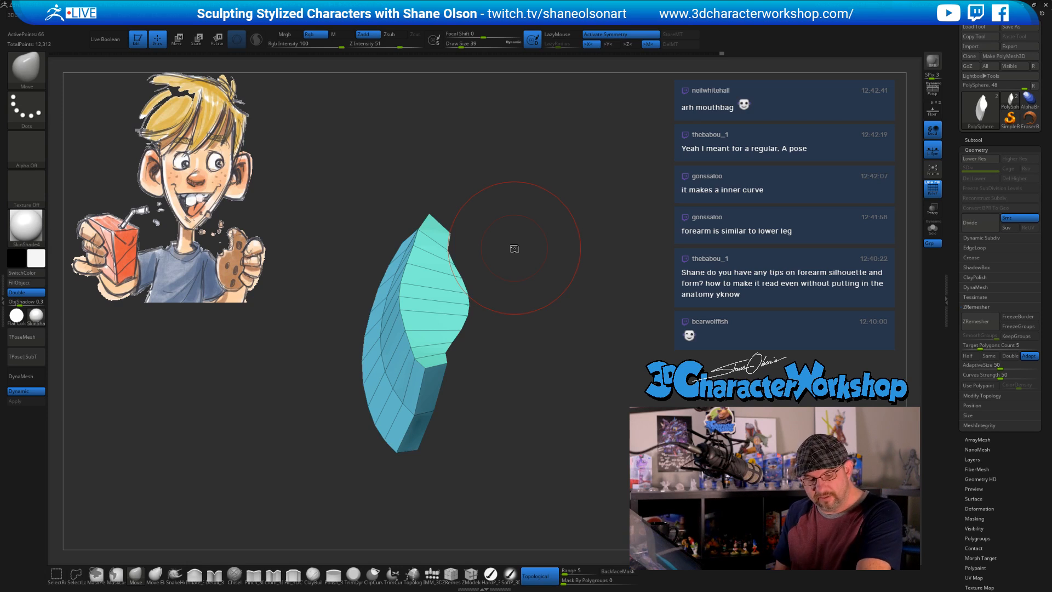
# Adjust the edge of the isolated mouth bag with the Move brush and try smoothing its surface at Smooth intensity 4
pyautogui.moveTo(512, 247)
pyautogui.mouseDown()
pyautogui.moveTo(384, 314)
pyautogui.moveTo(365, 345)
pyautogui.moveTo(361, 355)
pyautogui.moveTo(476, 361)
pyautogui.moveTo(449, 433)
pyautogui.moveTo(438, 430)
pyautogui.moveTo(498, 389)
pyautogui.moveTo(496, 319)
pyautogui.moveTo(546, 381)
pyautogui.moveTo(506, 349)
pyautogui.moveTo(475, 289)
pyautogui.moveTo(481, 222)
pyautogui.mouseUp()
pyautogui.hotkey('ctrl', 'z')
pyautogui.hotkey('ctrl', 'z')
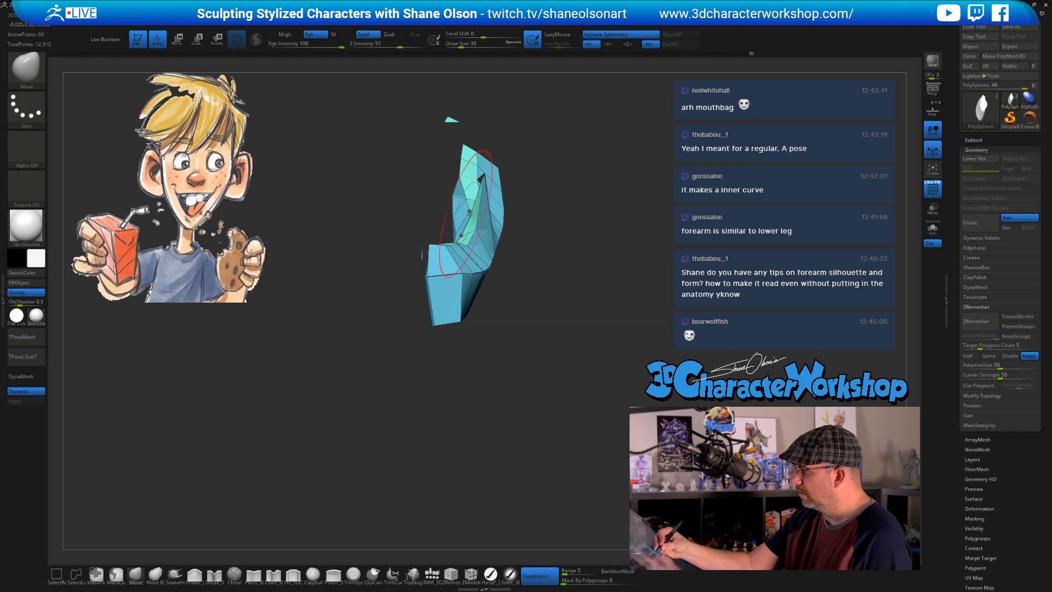
pyautogui.hotkey('ctrl', 'shift', 'z')
pyautogui.hotkey('ctrl', 'shift', 'z')
pyautogui.click(399, 44)
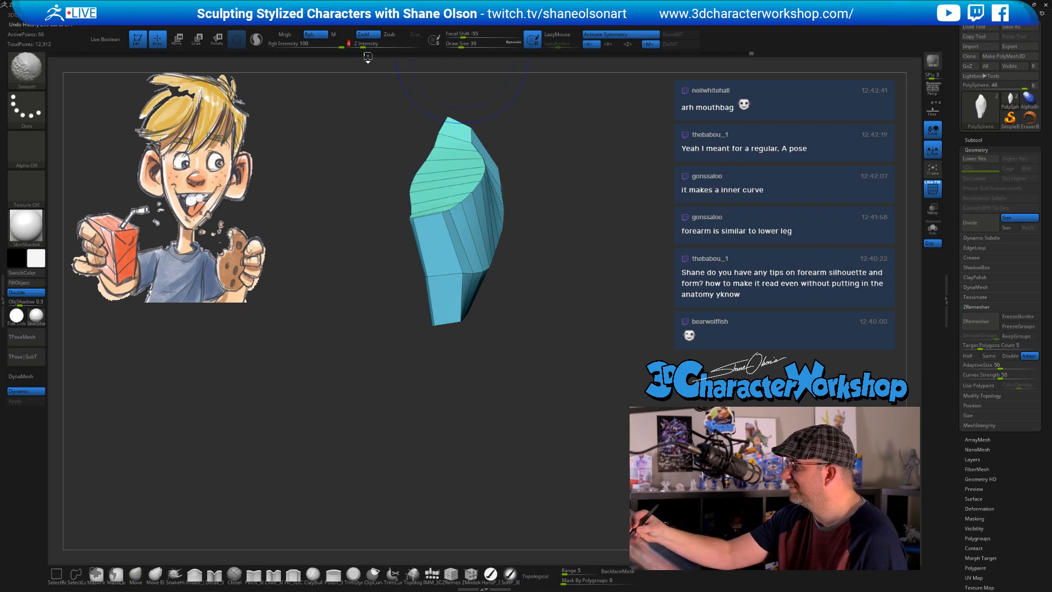
pyautogui.moveTo(477, 205)
pyautogui.keyDown('shift'); pyautogui.mouseDown()
pyautogui.moveTo(441, 192)
pyautogui.moveTo(453, 238)
pyautogui.moveTo(430, 227)
pyautogui.moveTo(443, 246)
pyautogui.mouseUp(); pyautogui.keyUp('shift')
pyautogui.hotkey('ctrl', 'z')
pyautogui.moveTo(528, 276)
pyautogui.mouseDown()
pyautogui.moveTo(545, 331)
pyautogui.moveTo(545, 319)
pyautogui.moveTo(523, 401)
pyautogui.mouseUp()
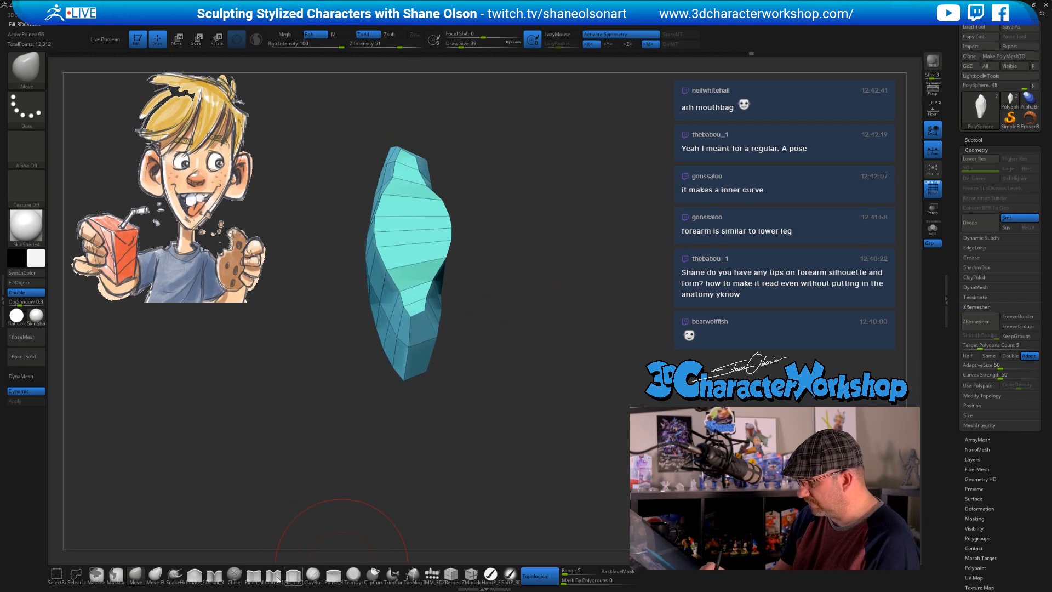
# Puff out the mouth bag's walls with the Inflate brush at intensity 5 and unhide the rest of the body
pyautogui.click(195, 573)
pyautogui.moveTo(417, 292)
pyautogui.mouseDown()
pyautogui.moveTo(416, 249)
pyautogui.moveTo(396, 226)
pyautogui.mouseUp()
pyautogui.moveTo(493, 298); pyautogui.dragTo(448, 300)
pyautogui.moveTo(378, 263)
pyautogui.mouseDown()
pyautogui.moveTo(366, 236)
pyautogui.moveTo(367, 260)
pyautogui.moveTo(355, 244)
pyautogui.mouseUp()
pyautogui.moveTo(486, 317); pyautogui.dragTo(470, 319)
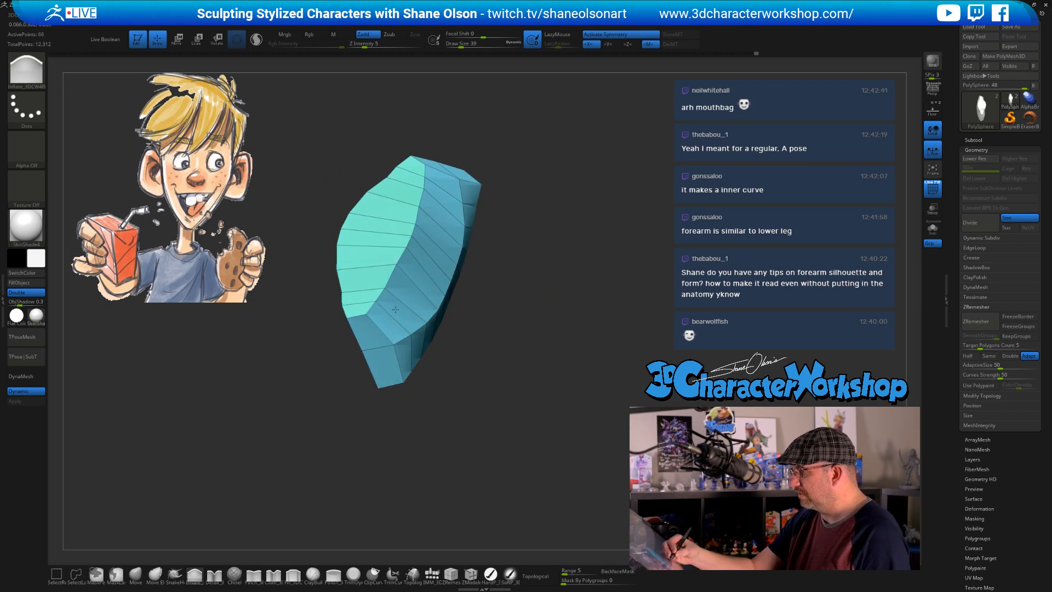
pyautogui.moveTo(417, 203); pyautogui.dragTo(384, 275)
pyautogui.moveTo(482, 306); pyautogui.dragTo(546, 319)
pyautogui.keyDown('alt'); pyautogui.moveTo(535, 373); pyautogui.dragTo(568, 329); pyautogui.keyUp('alt')
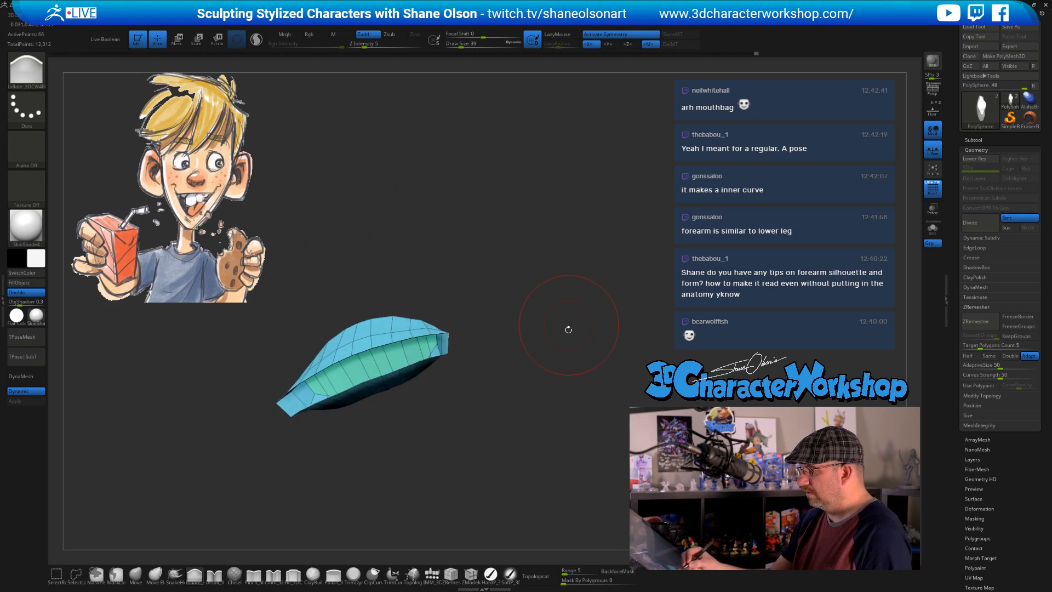
pyautogui.moveTo(550, 377); pyautogui.dragTo(477, 381)
pyautogui.keyDown('ctrl'); pyautogui.keyDown('shift'); pyautogui.click(586, 438); pyautogui.keyUp('shift'); pyautogui.keyUp('ctrl')
pyautogui.press('f')
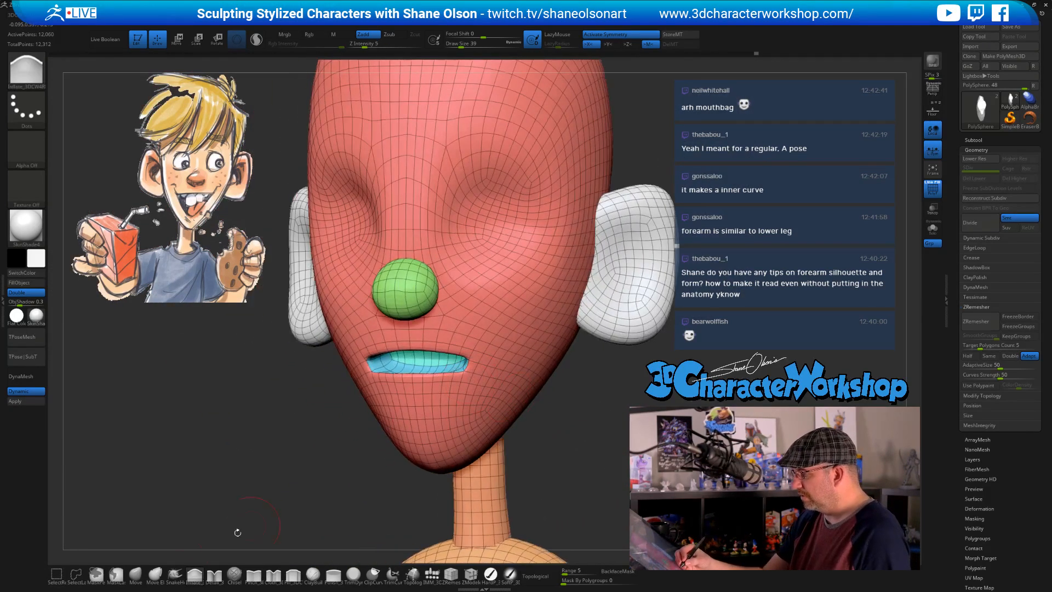
# Open the mouth wide by pulling the lower lip down with the Move brush, raising the draw size to 62
pyautogui.press('b')
pyautogui.press('m')
pyautogui.press('v')
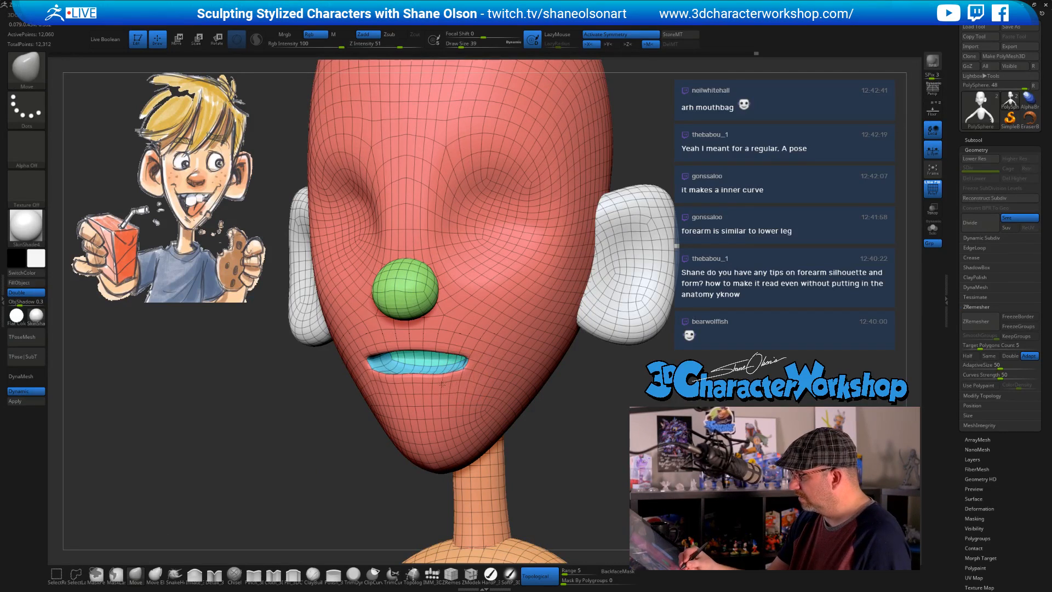
pyautogui.press('s')
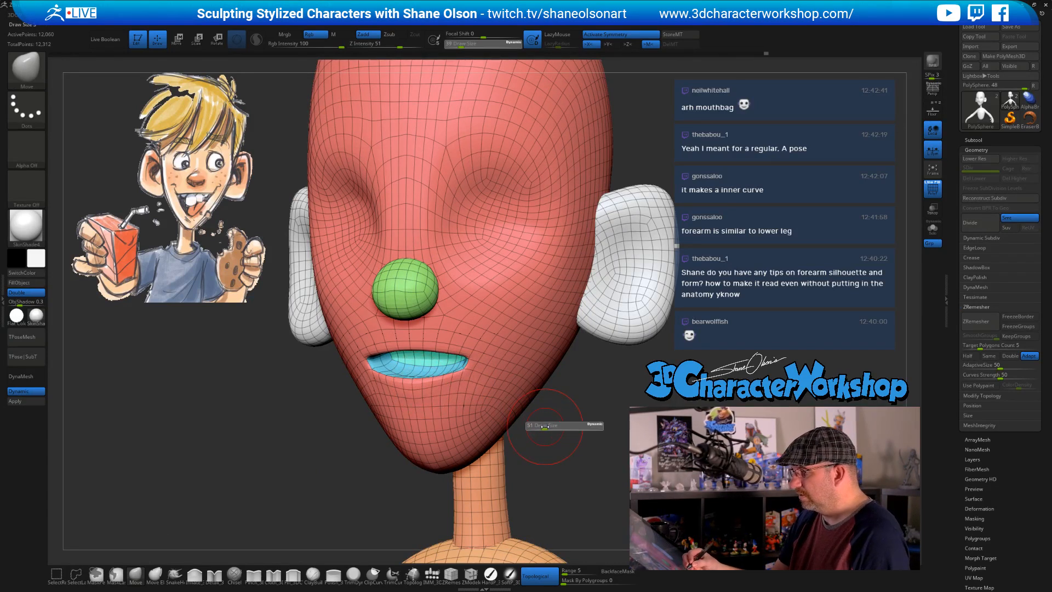
pyautogui.moveTo(541, 426); pyautogui.dragTo(544, 425)
pyautogui.moveTo(545, 427); pyautogui.dragTo(514, 458)
pyautogui.moveTo(418, 383); pyautogui.dragTo(424, 408)
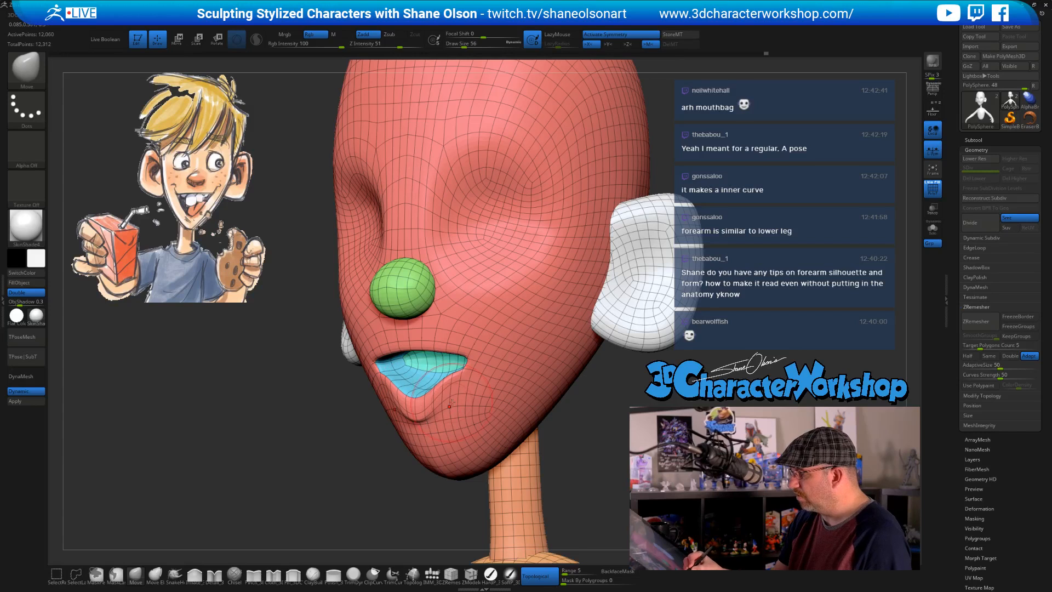
pyautogui.hotkey('ctrl', 'z')
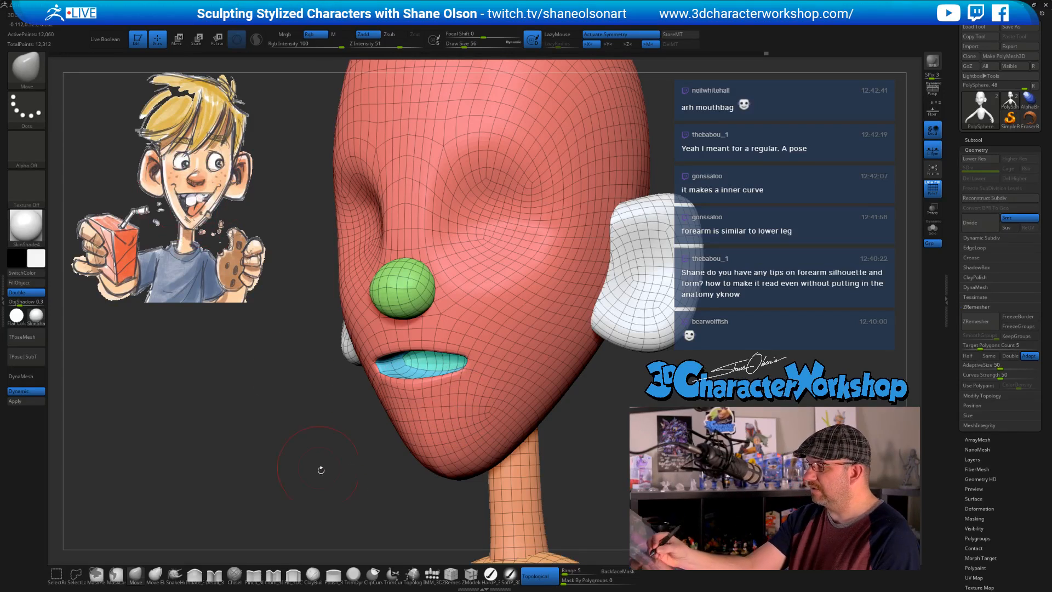
pyautogui.keyDown('alt'); pyautogui.moveTo(321, 469); pyautogui.dragTo(312, 457); pyautogui.keyUp('alt')
pyautogui.press(']')
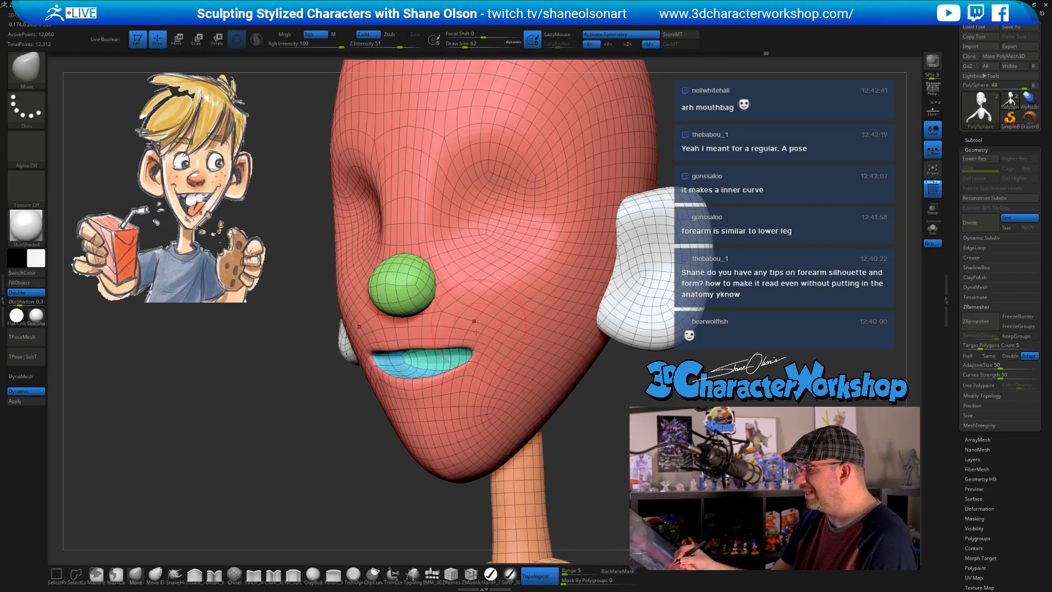
pyautogui.moveTo(505, 359)
pyautogui.mouseDown(button='right')
pyautogui.moveTo(486, 333)
pyautogui.moveTo(475, 343)
pyautogui.moveTo(526, 361)
pyautogui.moveTo(569, 334)
pyautogui.moveTo(608, 372)
pyautogui.moveTo(608, 425)
pyautogui.moveTo(492, 418)
pyautogui.moveTo(445, 395)
pyautogui.moveTo(438, 410)
pyautogui.moveTo(448, 396)
pyautogui.moveTo(401, 414)
pyautogui.moveTo(386, 405)
pyautogui.mouseUp(button='right')
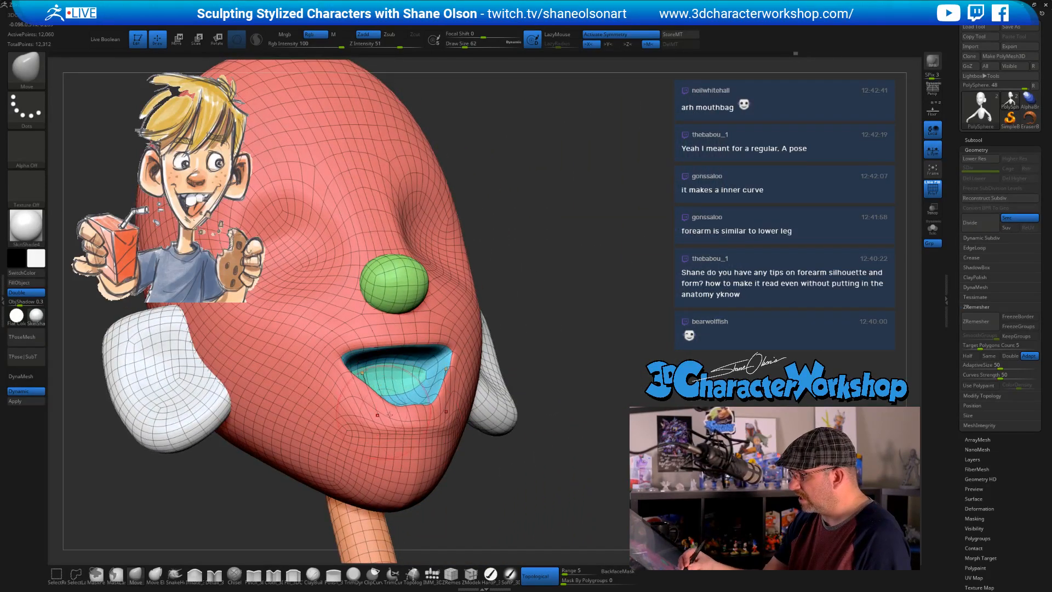
# Smooth the area between the lower lip and chin with the Smooth brush at intensity 14
pyautogui.press('shift')
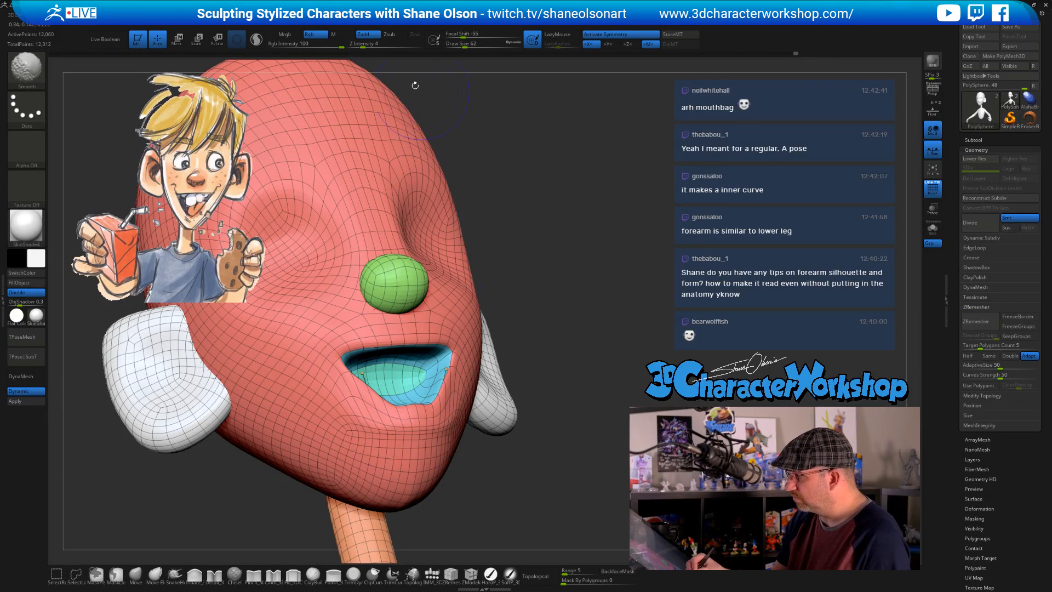
pyautogui.keyDown('shift'); pyautogui.click(375, 44); pyautogui.keyUp('shift')
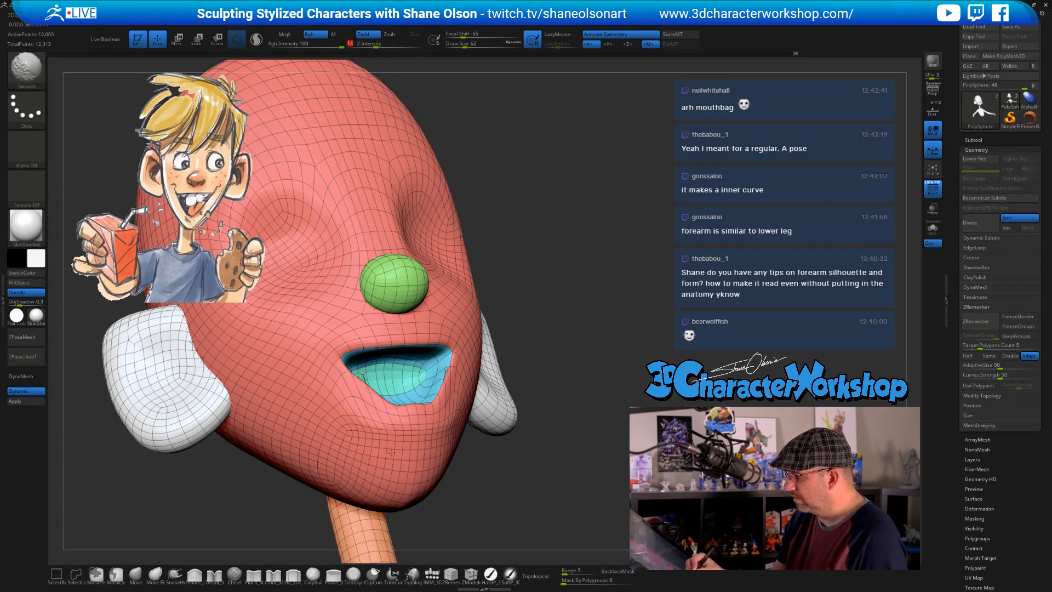
pyautogui.keyDown('shift'); pyautogui.moveTo(419, 431); pyautogui.dragTo(438, 417); pyautogui.keyUp('shift')
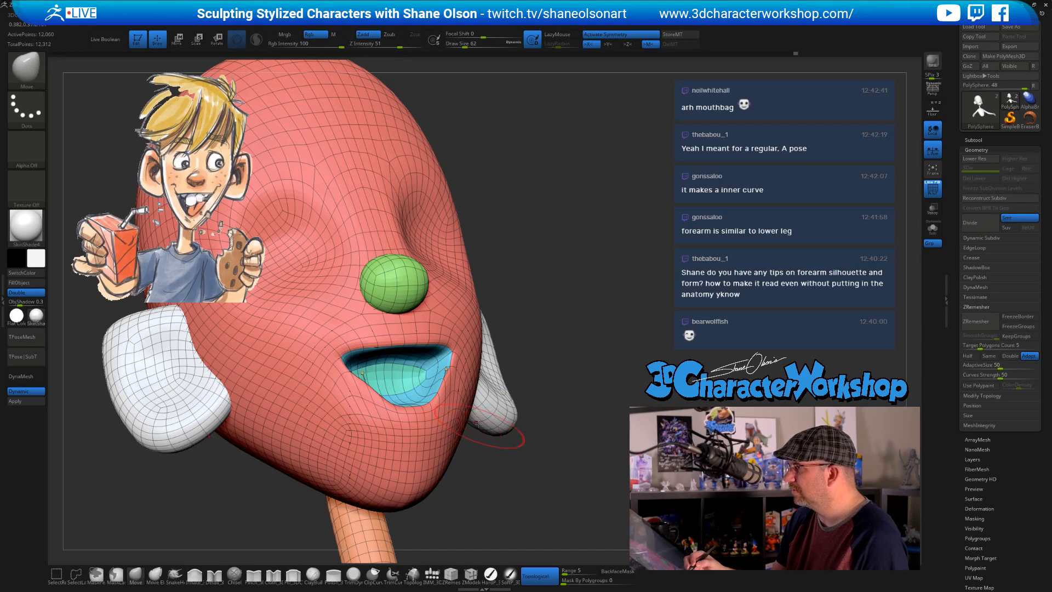
# Shape the mouth opening into a V-shaped smile with the Move brush at draw size 62, adjusting lower lip and corners
pyautogui.keyDown('alt'); pyautogui.moveTo(424, 406); pyautogui.dragTo(447, 406, button='right'); pyautogui.keyUp('alt')
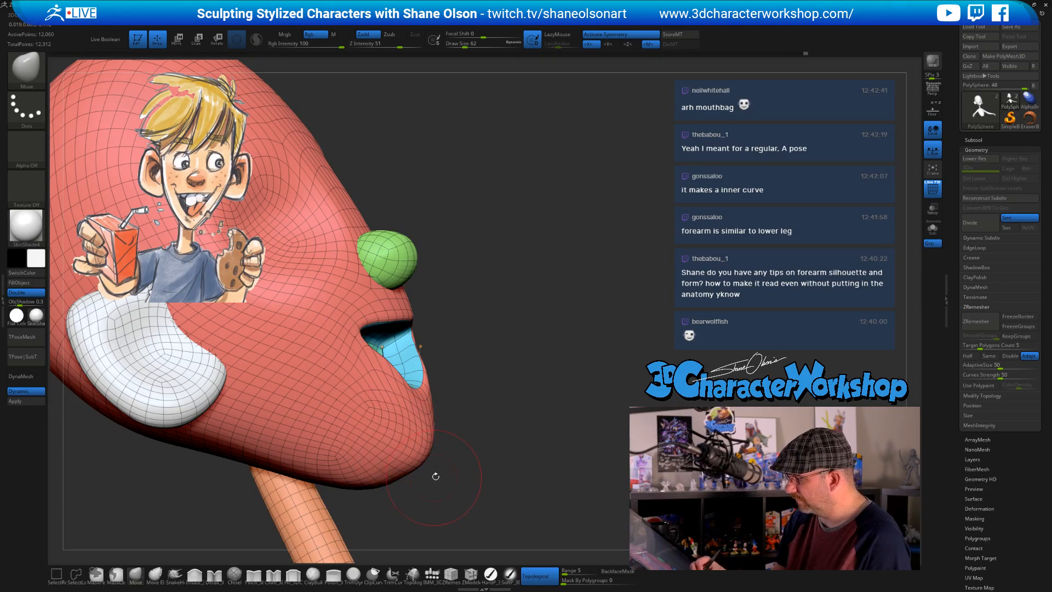
pyautogui.moveTo(435, 476); pyautogui.dragTo(391, 383, button='right')
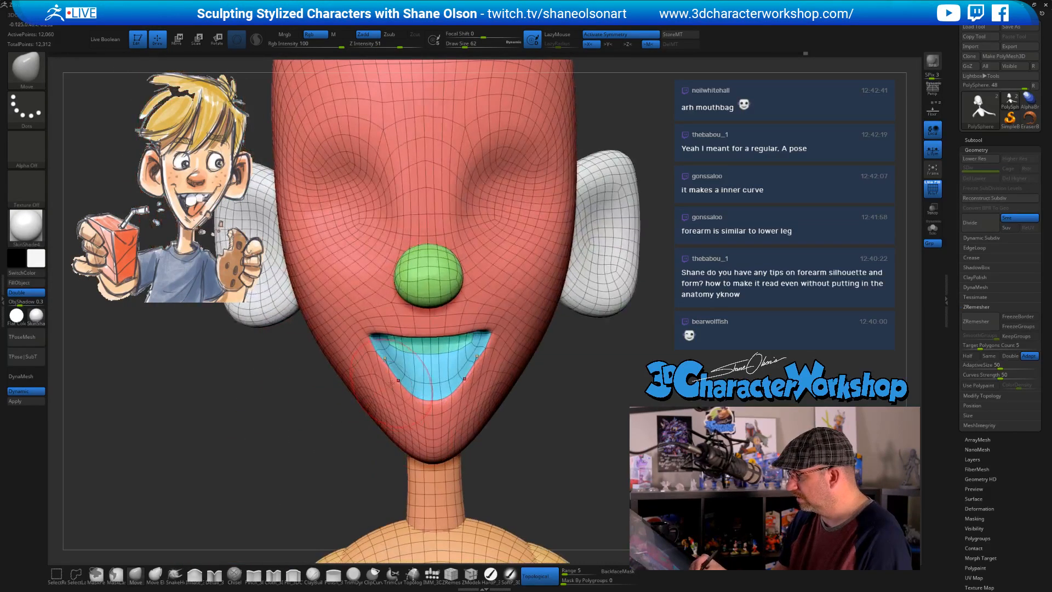
pyautogui.moveTo(398, 382); pyautogui.dragTo(398, 387)
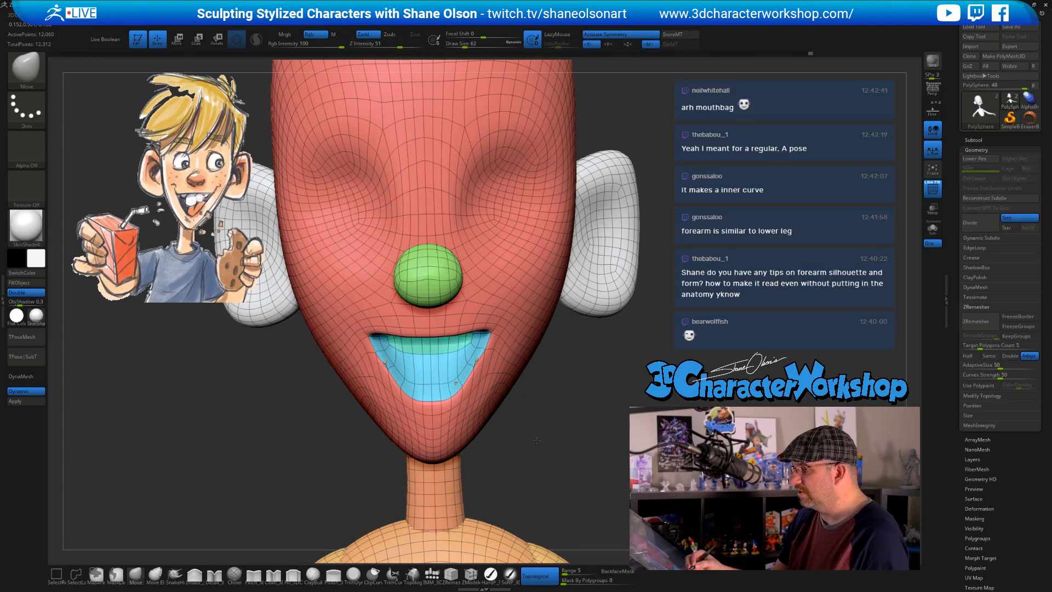
pyautogui.moveTo(546, 442)
pyautogui.mouseDown(button='right')
pyautogui.moveTo(504, 444)
pyautogui.moveTo(490, 432)
pyautogui.mouseUp(button='right')
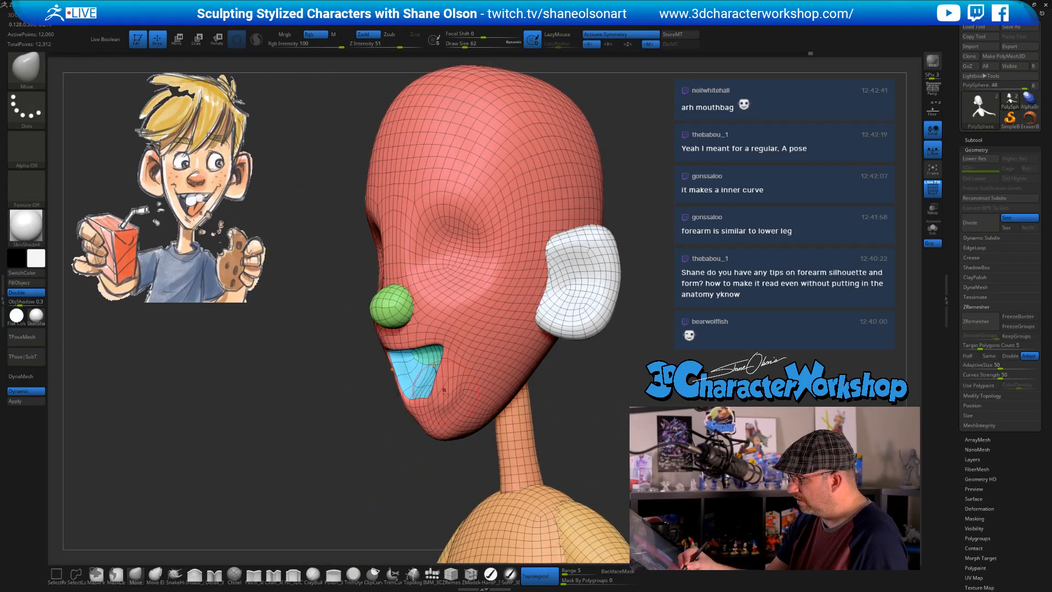
pyautogui.moveTo(434, 427); pyautogui.dragTo(454, 401, button='right')
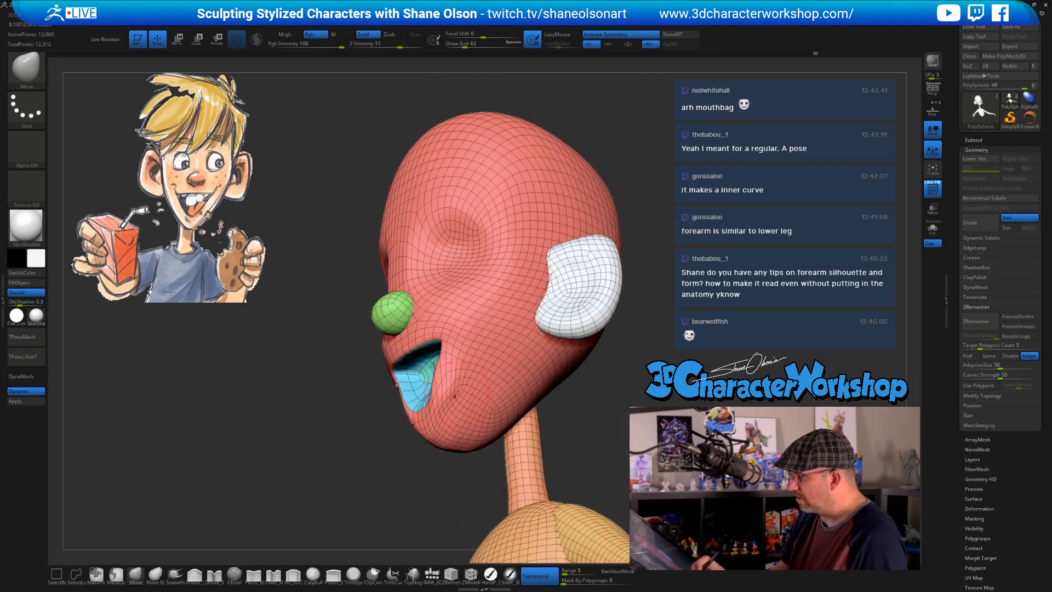
# Smooth the cheek beside the mouth corner and refine the smile's corners and lower lip from several angles
pyautogui.press('shift')
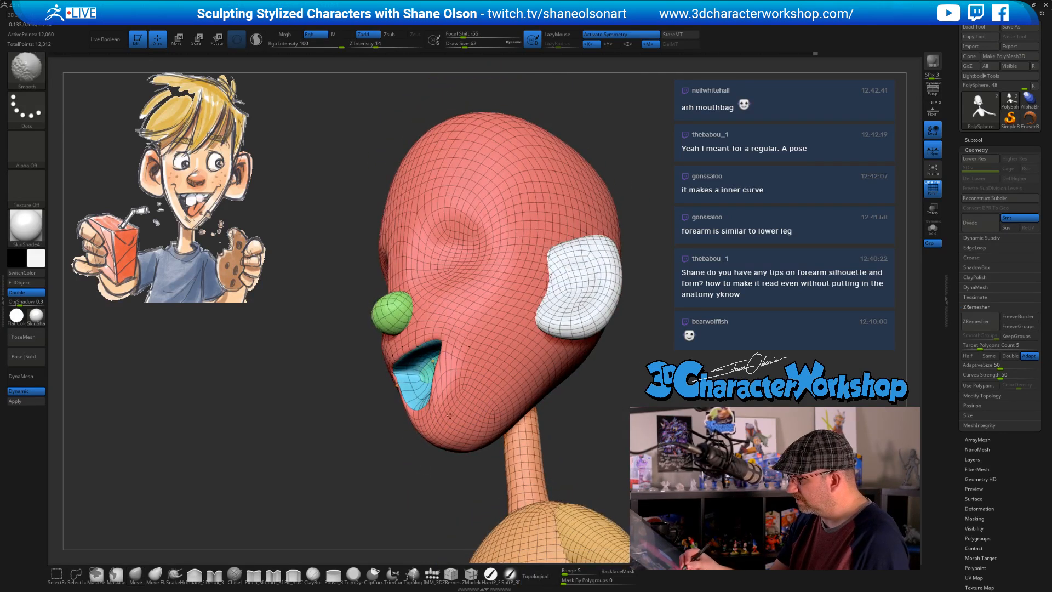
pyautogui.moveTo(450, 414); pyautogui.dragTo(416, 401, button='right')
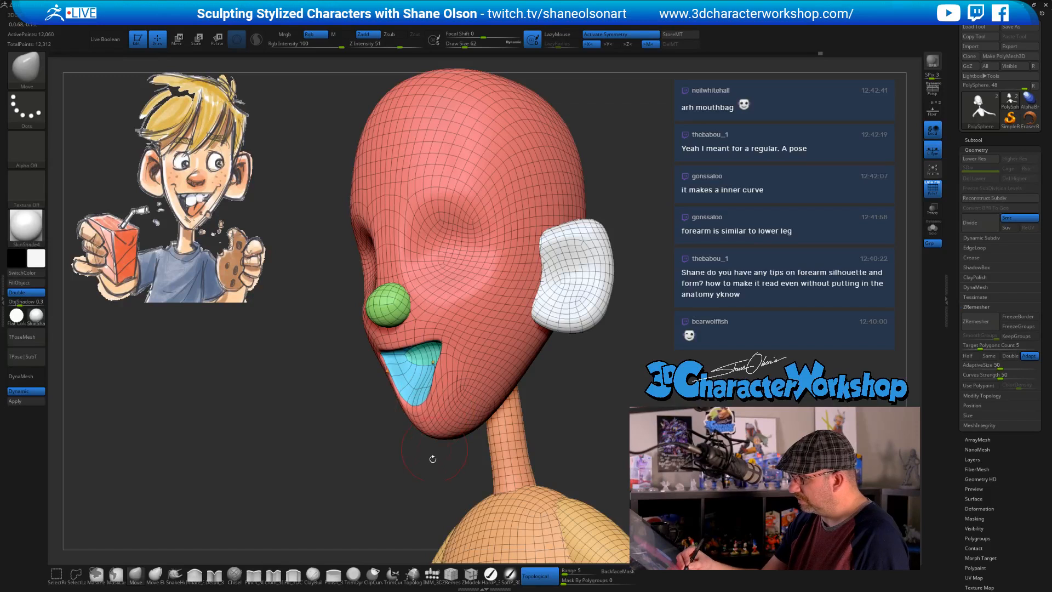
pyautogui.moveTo(433, 459); pyautogui.dragTo(400, 369, button='right')
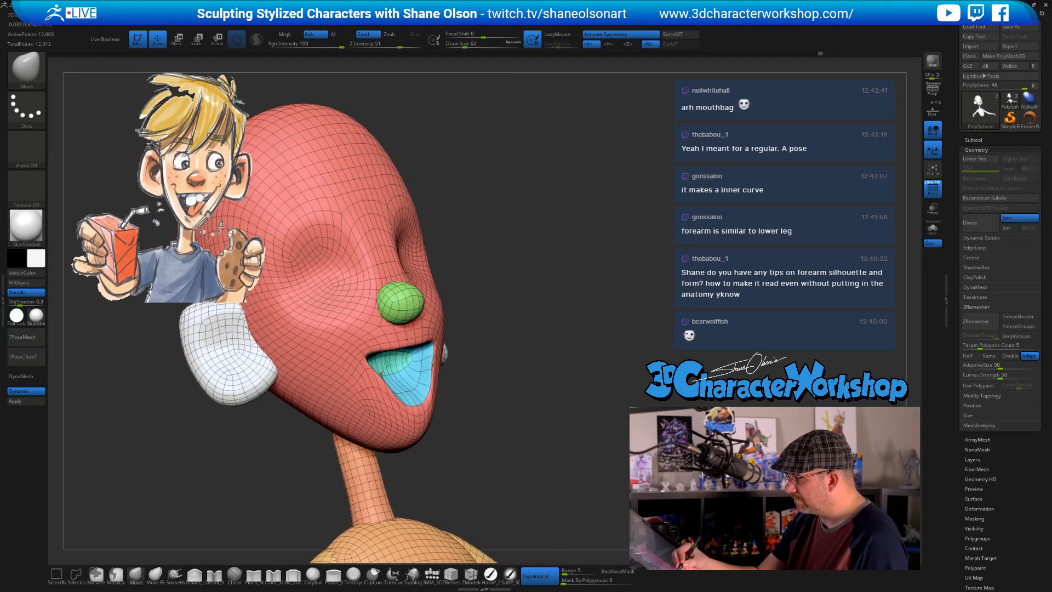
pyautogui.moveTo(458, 415); pyautogui.dragTo(436, 408, button='right')
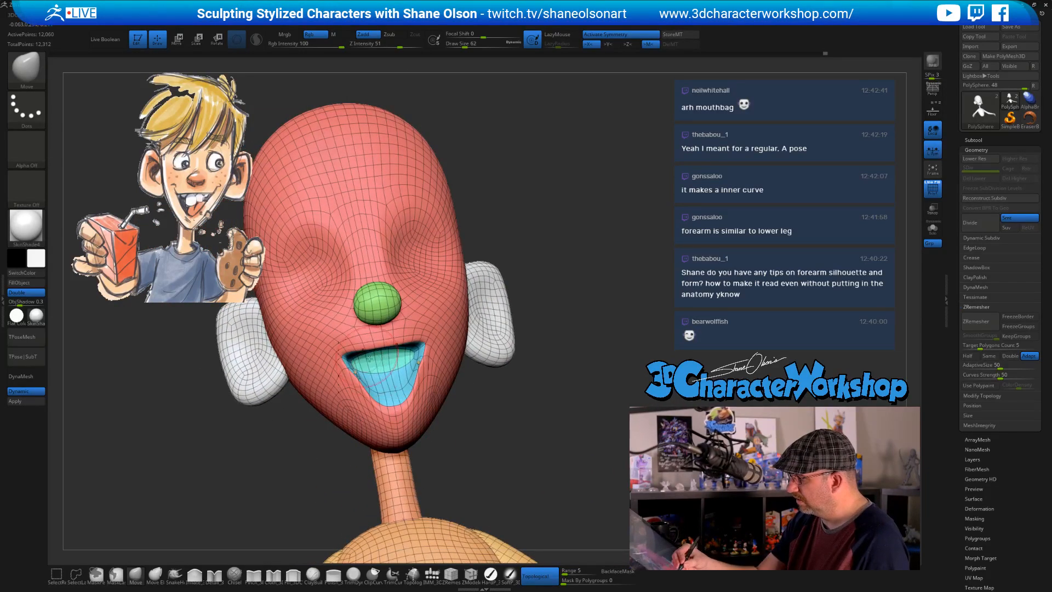
pyautogui.moveTo(384, 359); pyautogui.dragTo(397, 441, button='right')
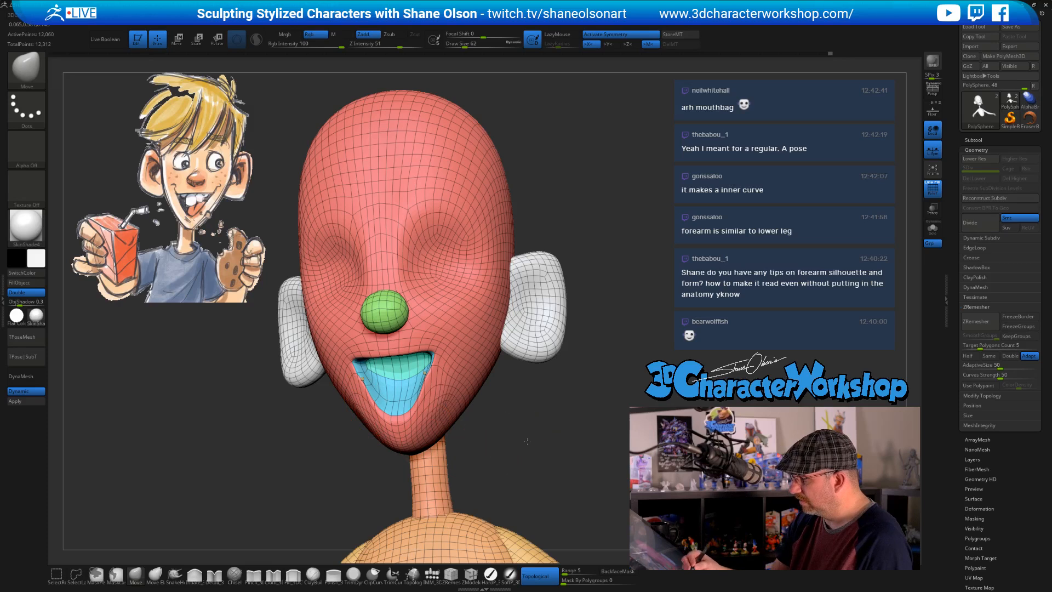
pyautogui.moveTo(527, 441); pyautogui.dragTo(427, 423, button='right')
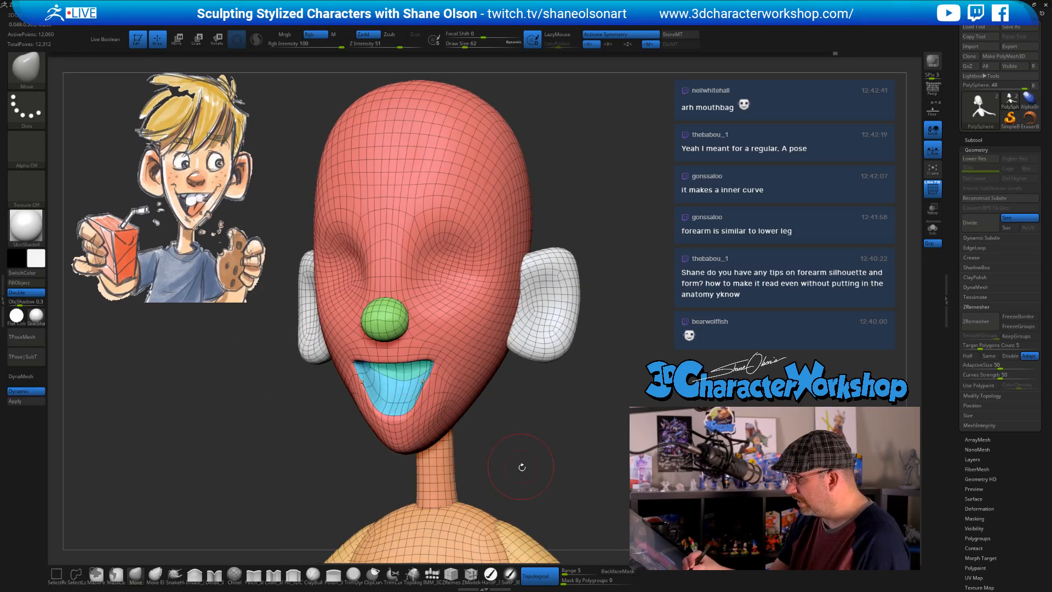
pyautogui.moveTo(522, 467); pyautogui.dragTo(433, 411, button='right')
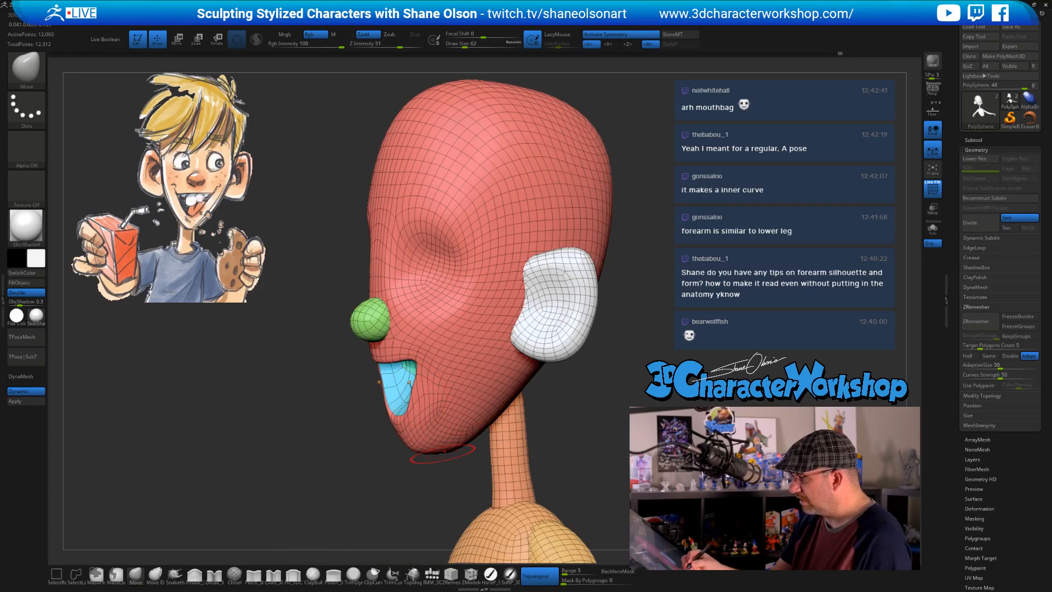
# Turn off the dynamic subdivision preview and divide the mesh to subdivision level 2
pyautogui.hotkey('shift', 'f')
pyautogui.hotkey('shift', 'f')
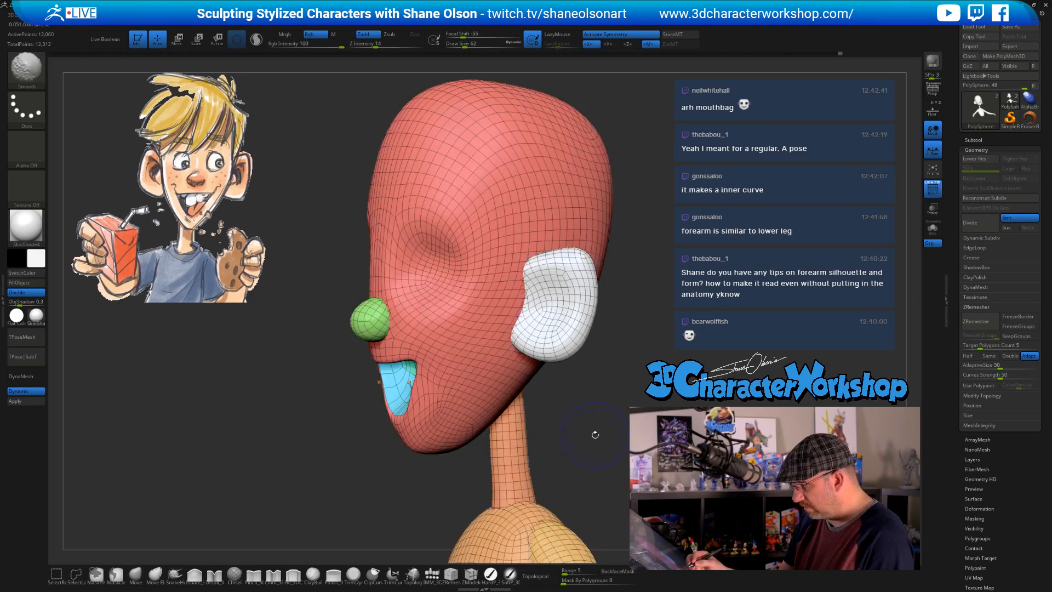
pyautogui.hotkey('shift', 'd')
pyautogui.moveTo(514, 443)
pyautogui.mouseDown(button='right')
pyautogui.moveTo(592, 437)
pyautogui.moveTo(552, 446)
pyautogui.mouseUp(button='right')
pyautogui.press('s')
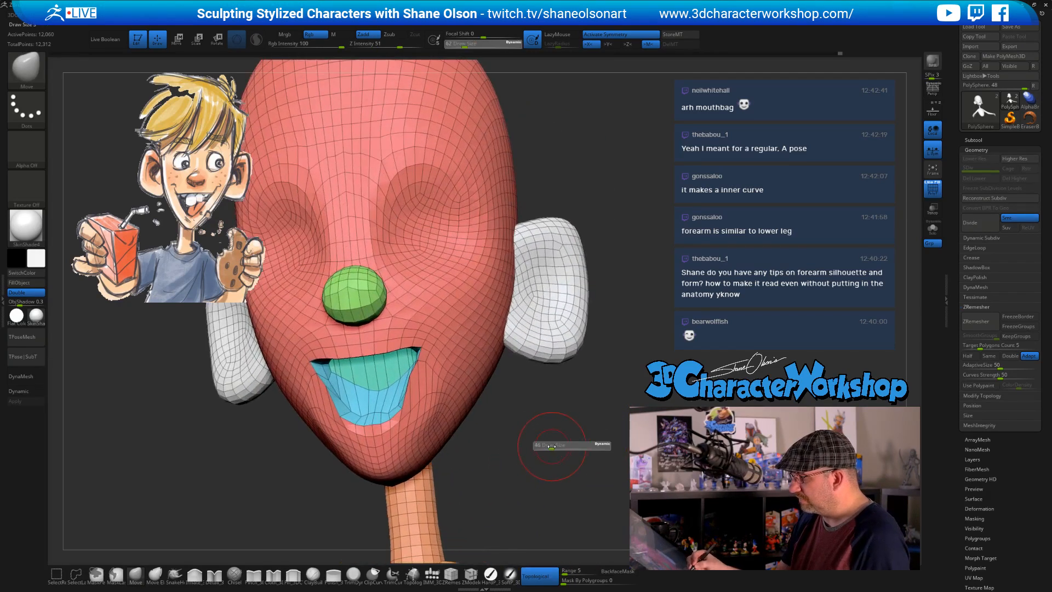
pyautogui.moveTo(551, 446); pyautogui.dragTo(550, 446)
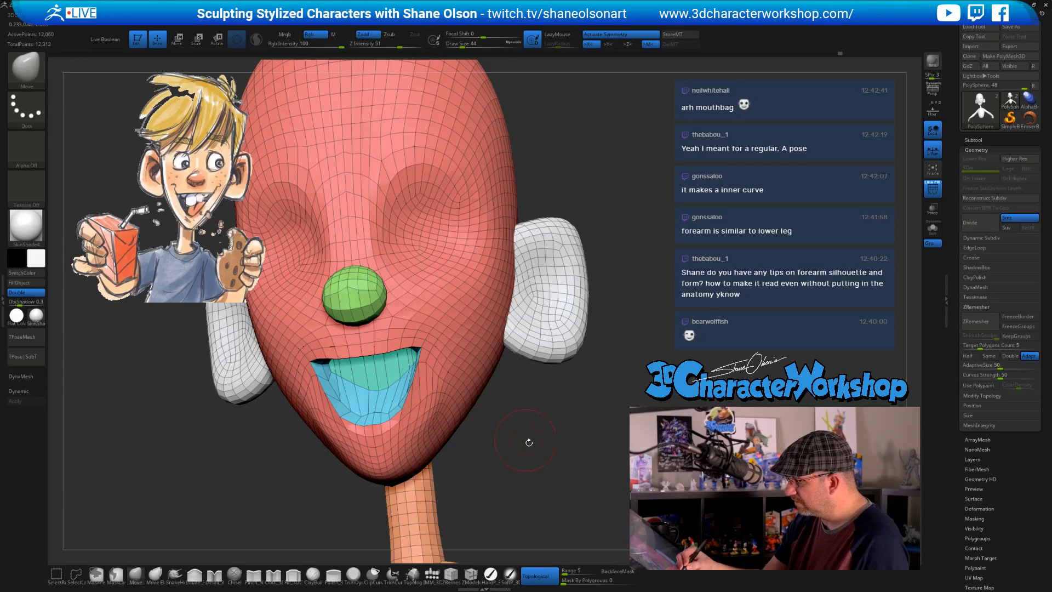
pyautogui.moveTo(528, 442)
pyautogui.keyDown('ctrl'); pyautogui.mouseDown(button='right')
pyautogui.moveTo(521, 423)
pyautogui.moveTo(568, 421)
pyautogui.moveTo(575, 430)
pyautogui.mouseUp(button='right'); pyautogui.keyUp('ctrl')
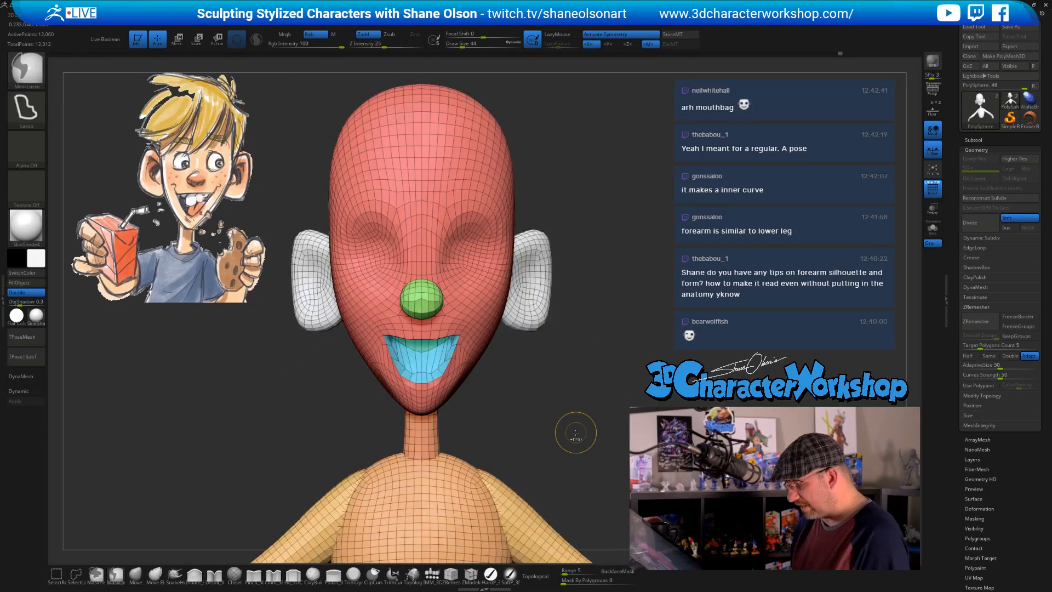
pyautogui.hotkey('ctrl', 'd')
# Reshape the chin and jawline in side view with the Move brush, enlarging the draw size to 124
pyautogui.moveTo(516, 394)
pyautogui.mouseDown(button='right')
pyautogui.moveTo(542, 403)
pyautogui.moveTo(470, 440)
pyautogui.mouseUp(button='right')
pyautogui.press('s')
pyautogui.moveTo(440, 468); pyautogui.dragTo(449, 468)
pyautogui.moveTo(479, 470); pyautogui.dragTo(444, 466, button='right')
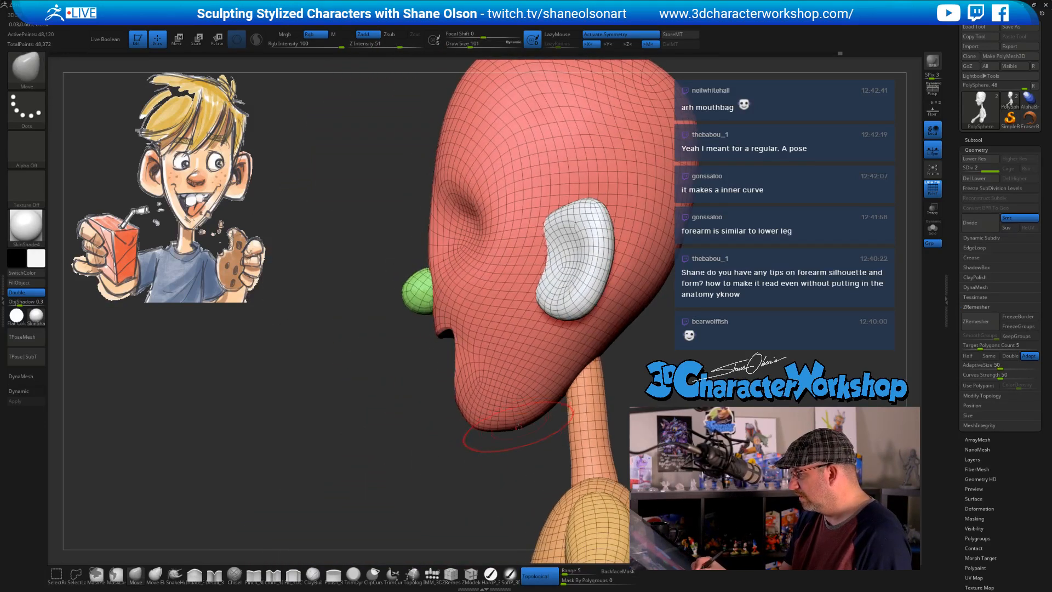
pyautogui.press('s')
pyautogui.moveTo(518, 426); pyautogui.dragTo(559, 365)
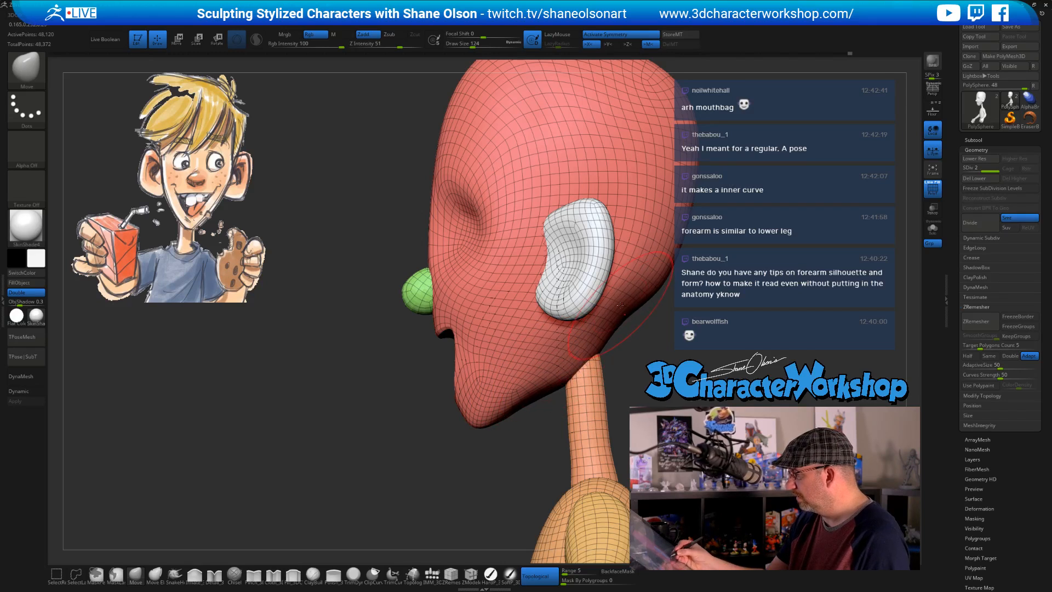
pyautogui.moveTo(582, 295); pyautogui.dragTo(536, 398, button='right')
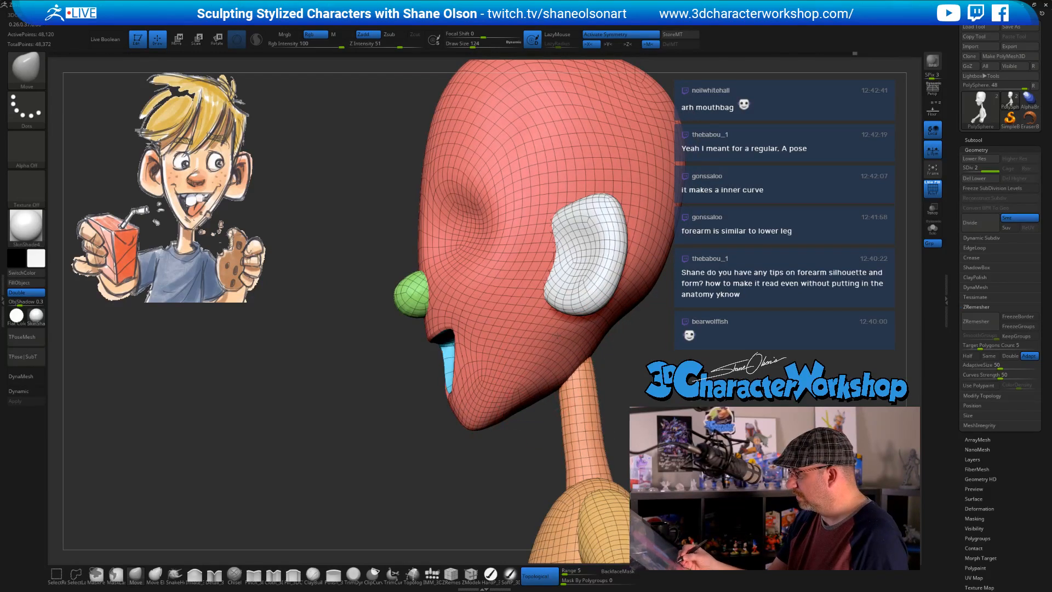
pyautogui.moveTo(553, 341)
pyautogui.mouseDown(button='right')
pyautogui.moveTo(579, 364)
pyautogui.moveTo(582, 347)
pyautogui.moveTo(599, 396)
pyautogui.mouseUp(button='right')
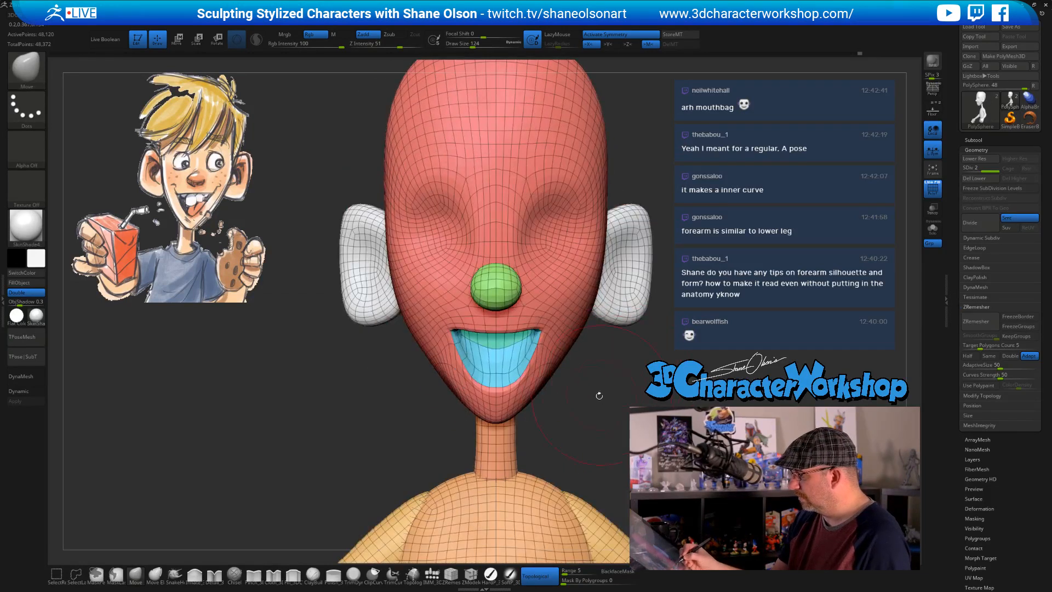
# Check the reshaped head, smile and jawline from the front, side and three-quarter views while reducing the brush draw size
pyautogui.press('s')
pyautogui.moveTo(577, 411); pyautogui.dragTo(572, 410)
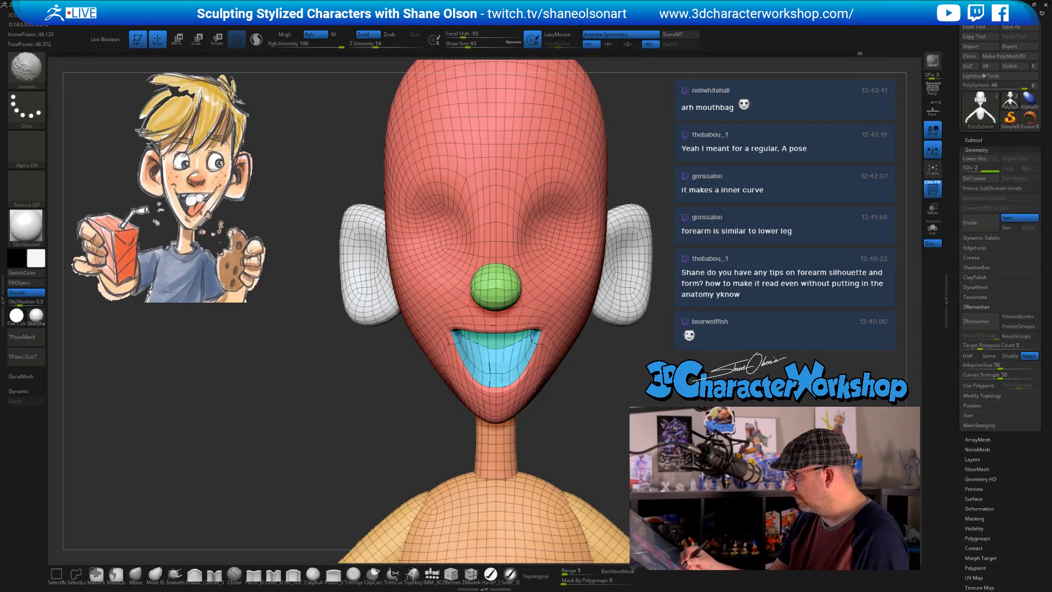
pyautogui.keyDown('ctrl'); pyautogui.moveTo(585, 380); pyautogui.dragTo(564, 446, button='right'); pyautogui.keyUp('ctrl')
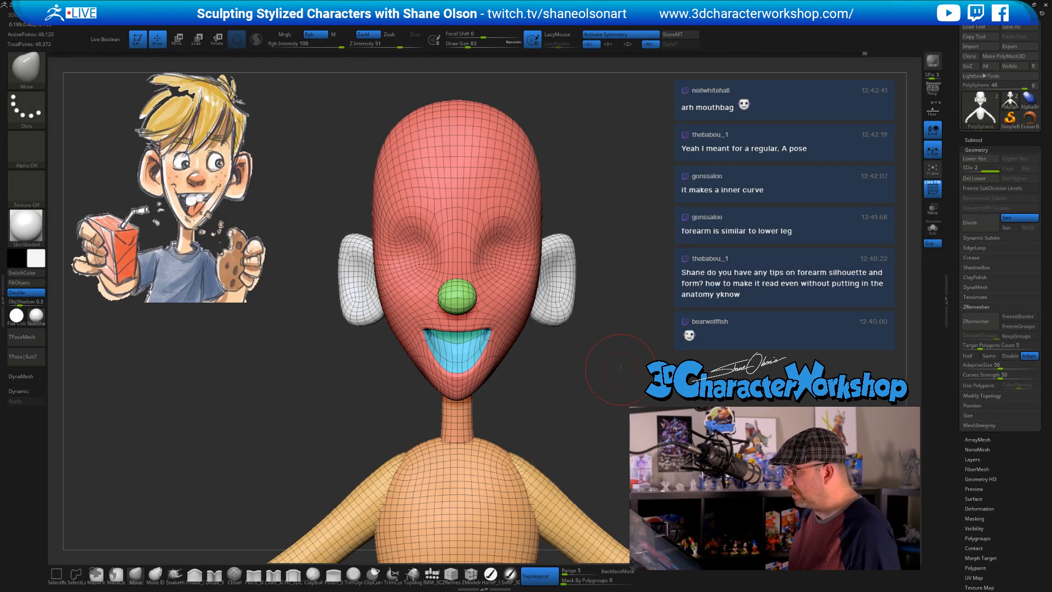
pyautogui.keyDown('ctrl'); pyautogui.moveTo(620, 369); pyautogui.dragTo(615, 360, button='right'); pyautogui.keyUp('ctrl')
pyautogui.keyDown('alt'); pyautogui.moveTo(617, 401); pyautogui.dragTo(531, 356, button='right'); pyautogui.keyUp('alt')
pyautogui.moveTo(356, 376); pyautogui.dragTo(356, 389, button='right')
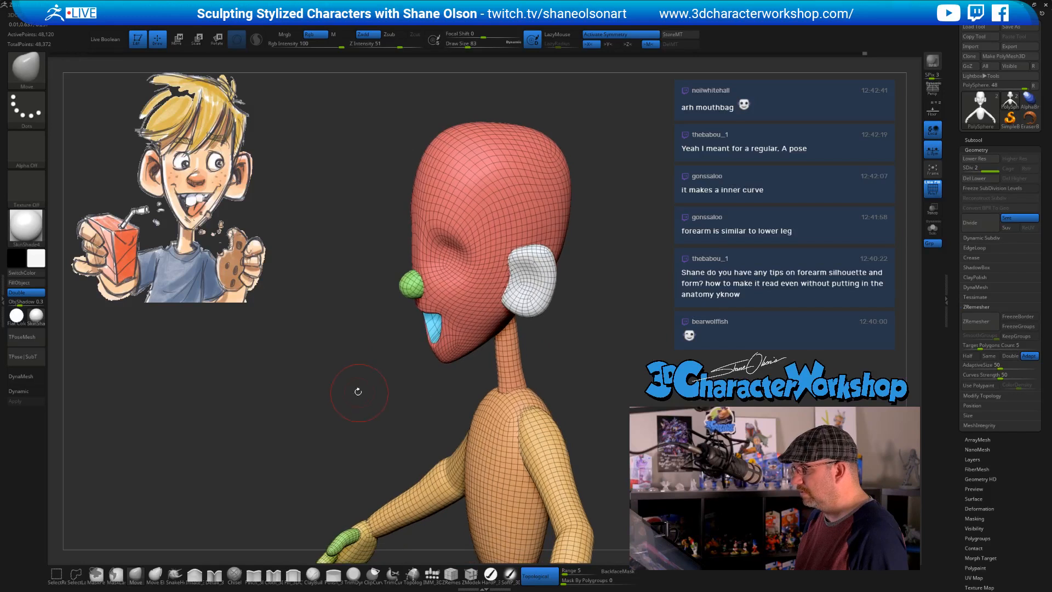
pyautogui.press('s')
pyautogui.moveTo(358, 390); pyautogui.dragTo(352, 390)
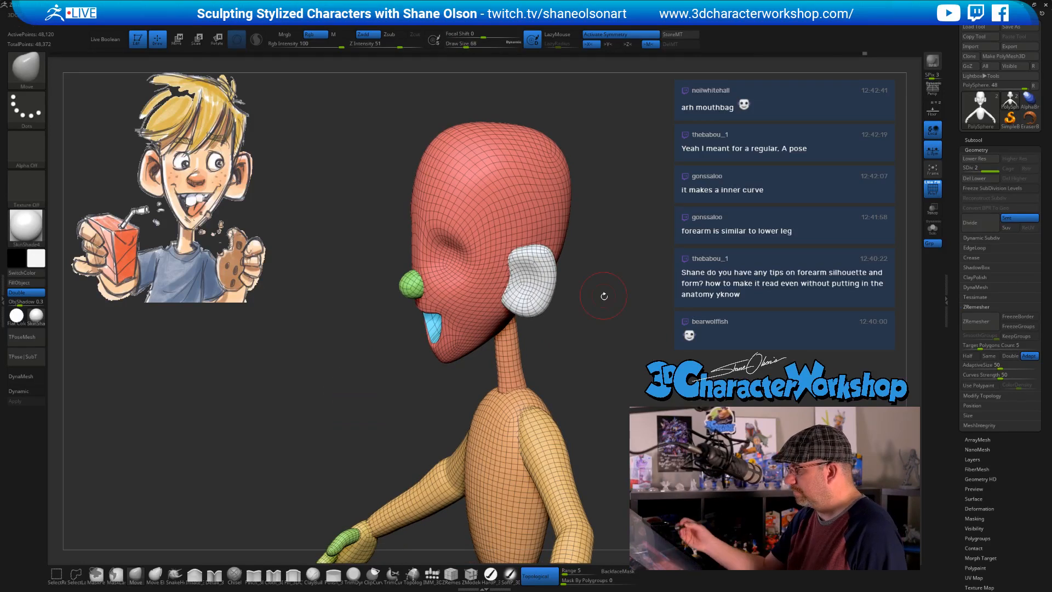
pyautogui.moveTo(603, 296); pyautogui.dragTo(625, 338, button='right')
pyautogui.moveTo(625, 338); pyautogui.dragTo(623, 314, button='right')
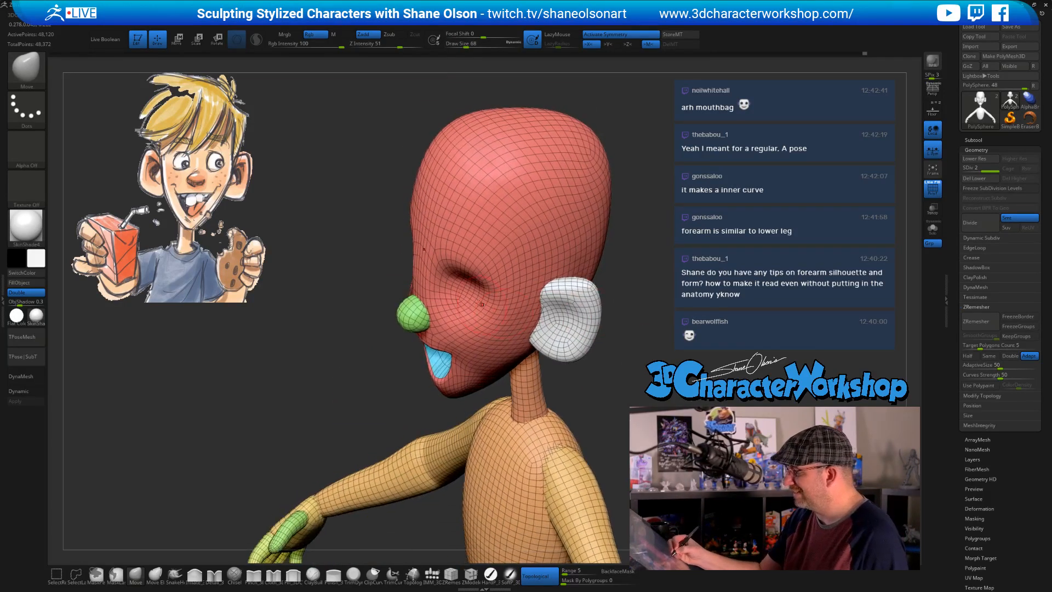
# Mask a round area in each eye socket with the MaskPen brush at draw size 62
pyautogui.moveTo(480, 303); pyautogui.dragTo(467, 291, button='right')
pyautogui.press('[')
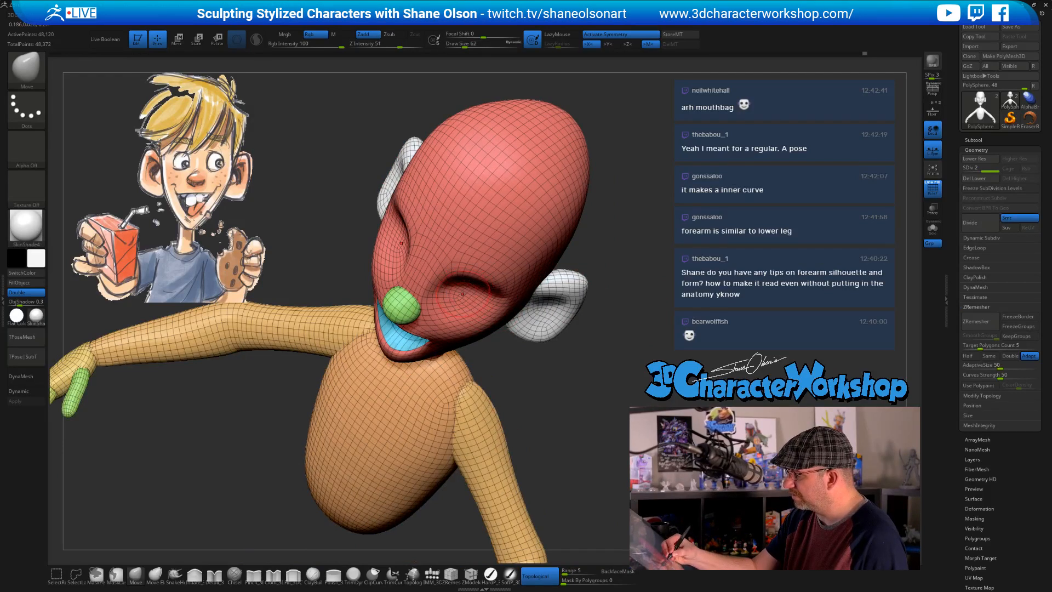
pyautogui.moveTo(460, 288); pyautogui.dragTo(485, 242, button='right')
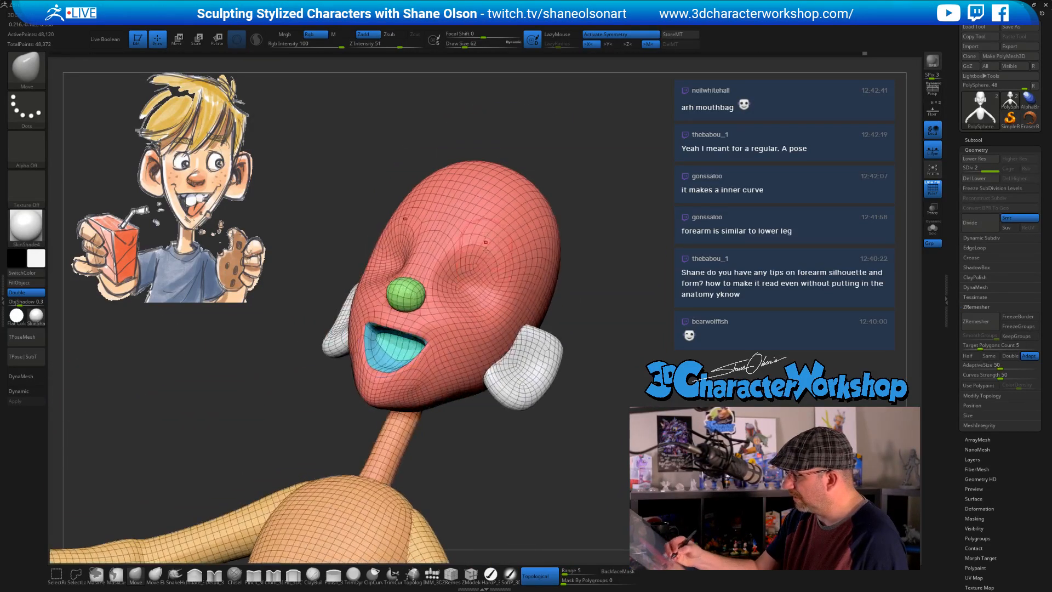
pyautogui.moveTo(481, 285); pyautogui.dragTo(479, 307, button='right')
pyautogui.press('ctrl')
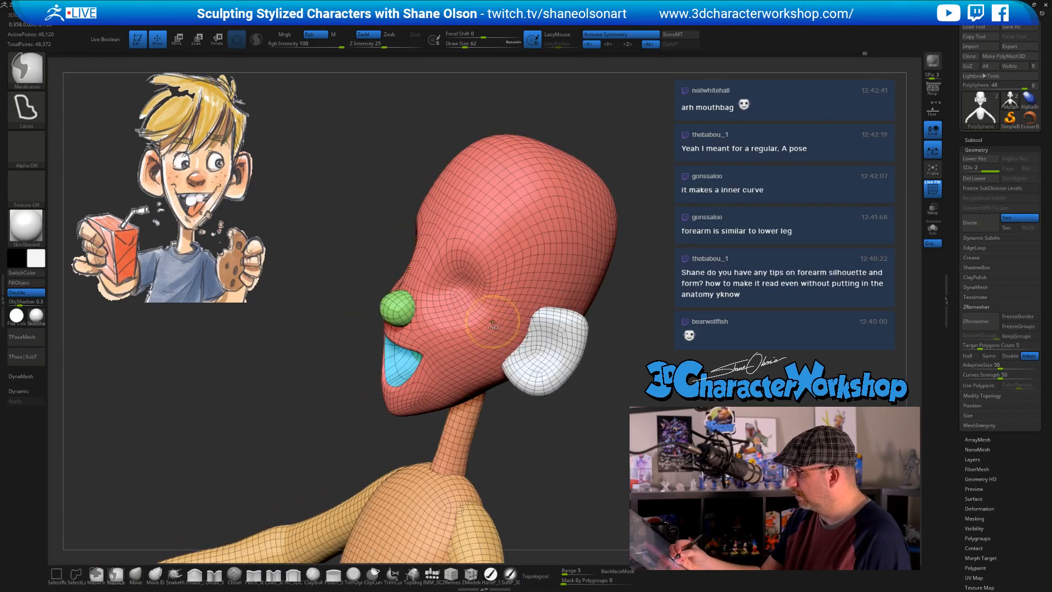
pyautogui.press('ctrl')
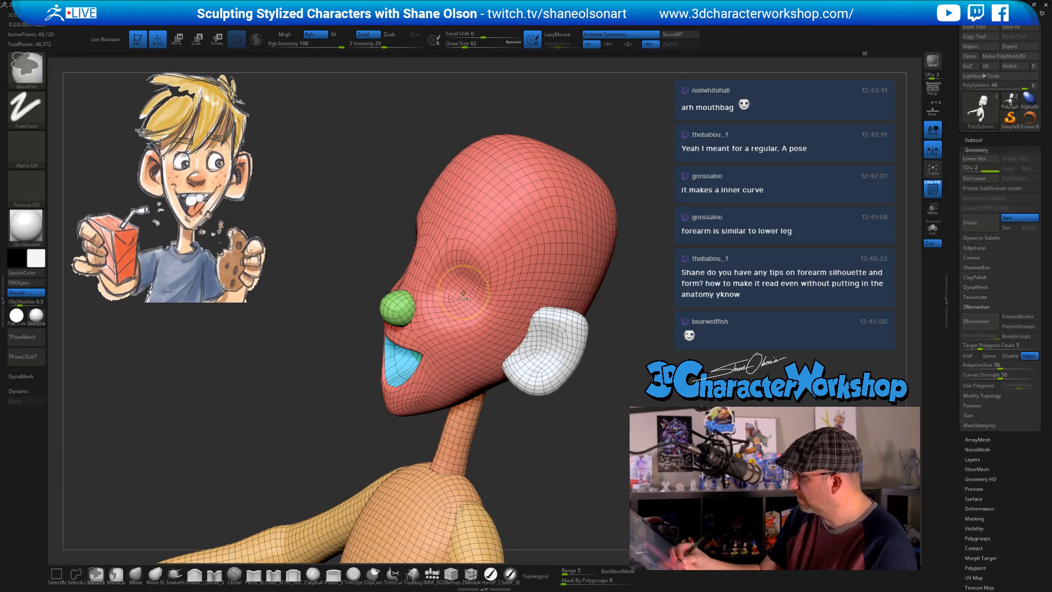
pyautogui.keyDown('ctrl'); pyautogui.click(461, 291); pyautogui.keyUp('ctrl')
pyautogui.keyDown('ctrl'); pyautogui.click(651, 337); pyautogui.keyUp('ctrl')
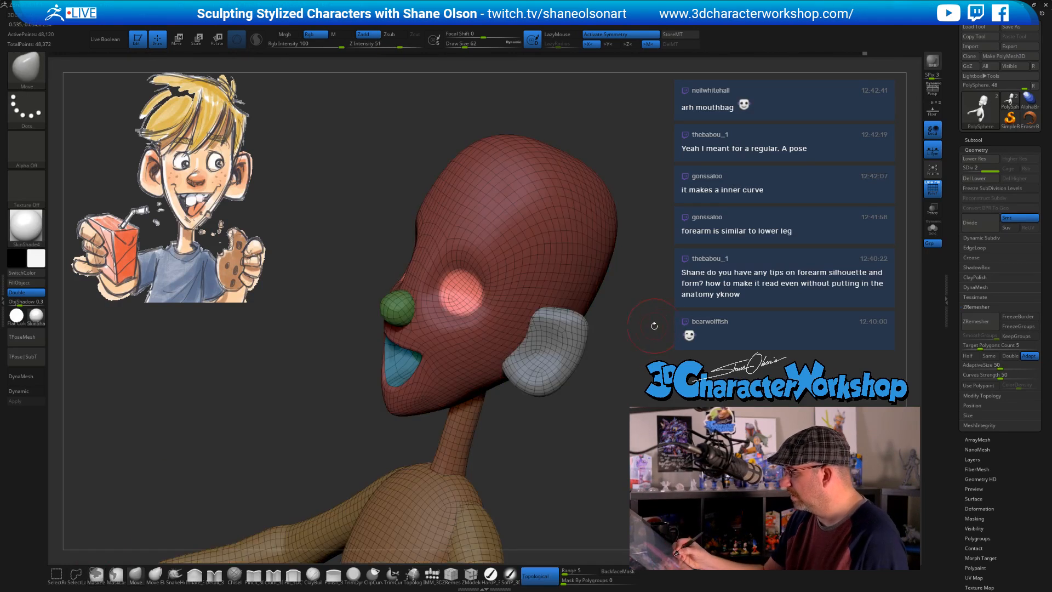
pyautogui.keyDown('ctrl'); pyautogui.click(650, 349); pyautogui.keyUp('ctrl')
# Delete the lower subdivision levels and insert an edge loop along the masked borders of the eye sockets
pyautogui.press('space')
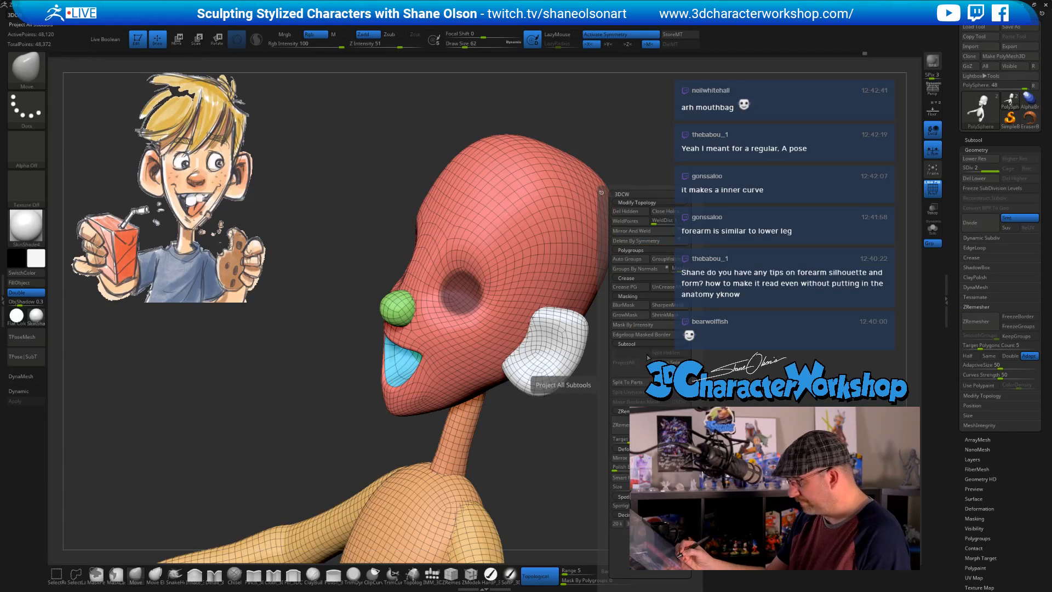
pyautogui.click(646, 335)
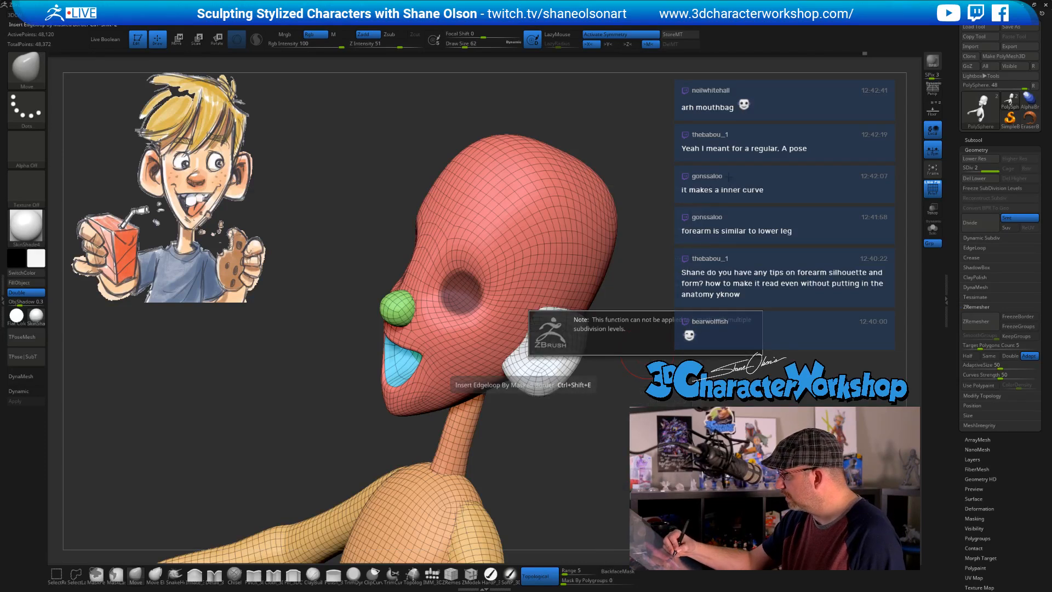
pyautogui.click(973, 178)
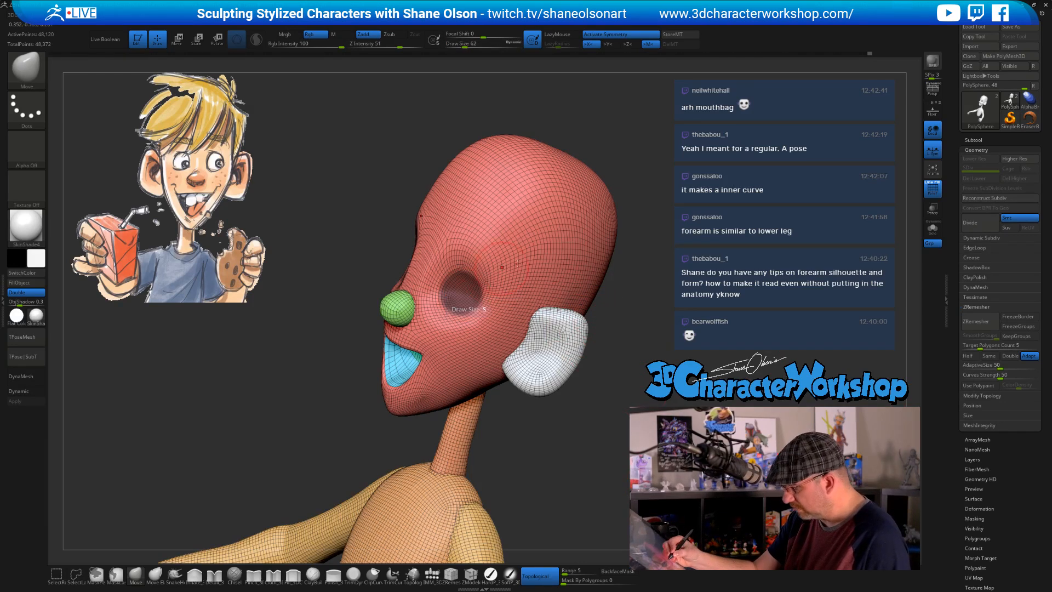
pyautogui.press('2')
pyautogui.click(651, 334)
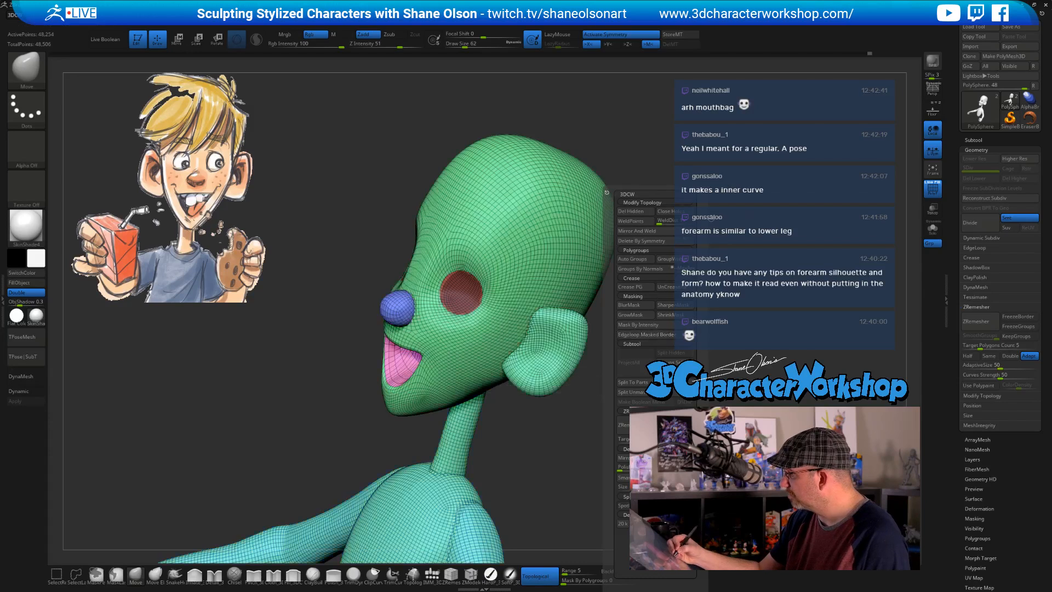
# Extrude the round eye polygroups with the ZModeler brush
pyautogui.keyDown('ctrl'); pyautogui.moveTo(669, 323); pyautogui.dragTo(702, 354, button='right'); pyautogui.keyUp('ctrl')
pyautogui.moveTo(666, 220); pyautogui.dragTo(537, 429, button='right')
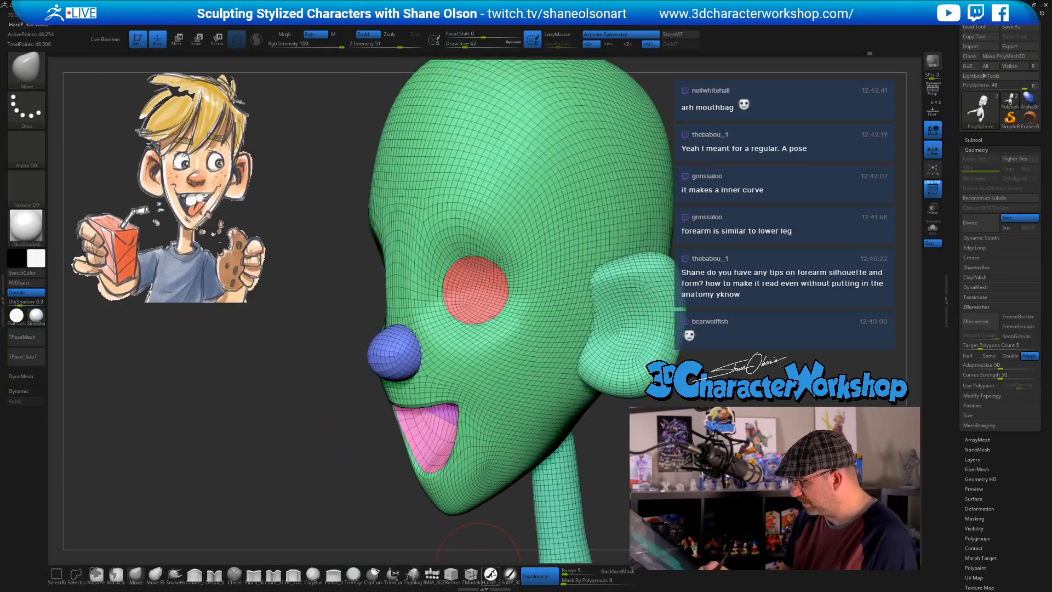
pyautogui.click(471, 574)
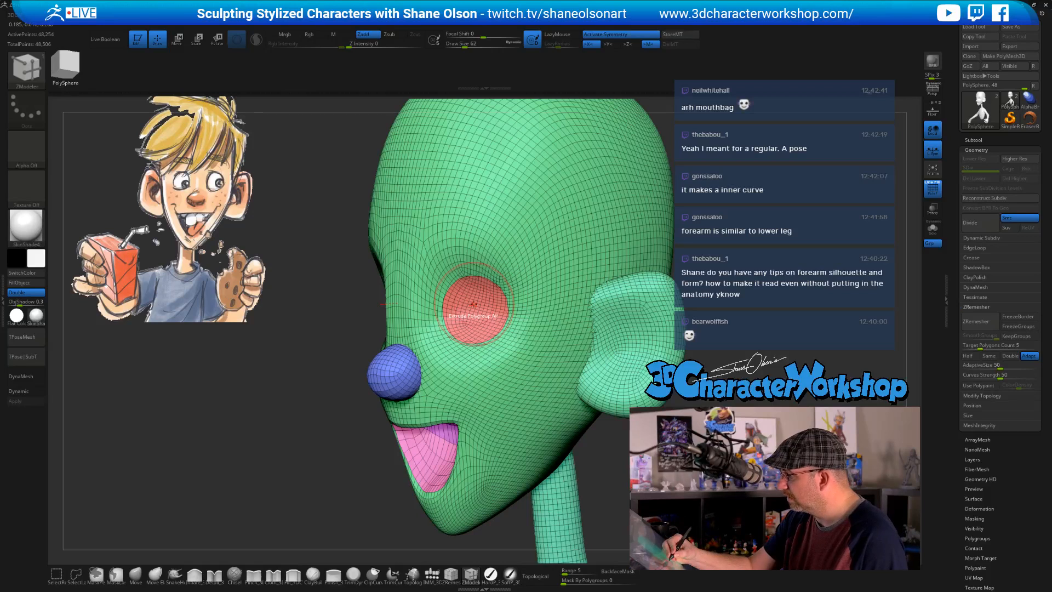
pyautogui.moveTo(473, 303); pyautogui.dragTo(520, 239)
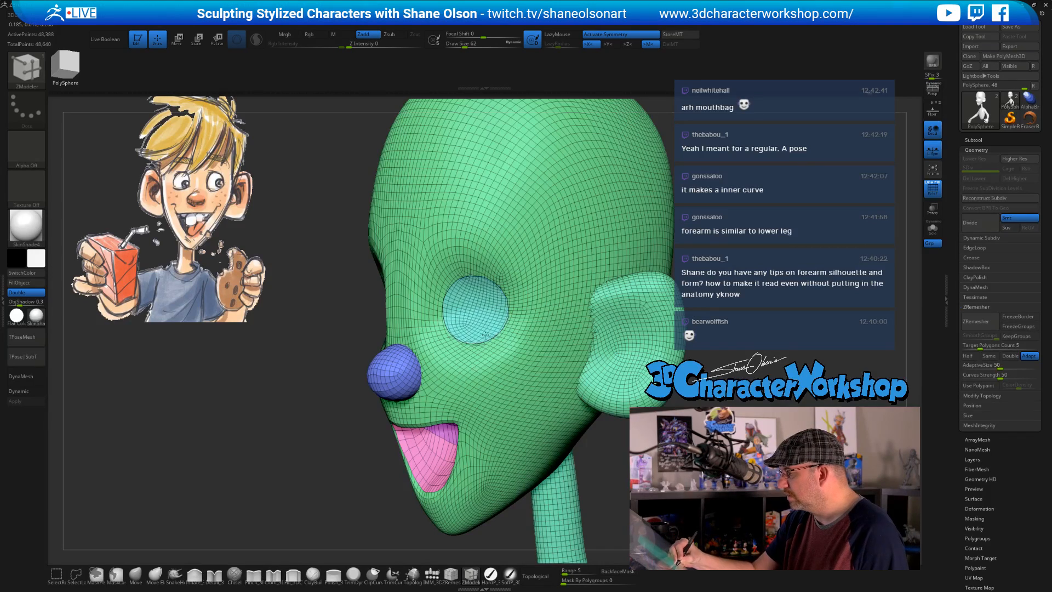
# Mask everything except the extruded eye faces, push them back into the head, and scale them down to form deep sockets
pyautogui.press('w')
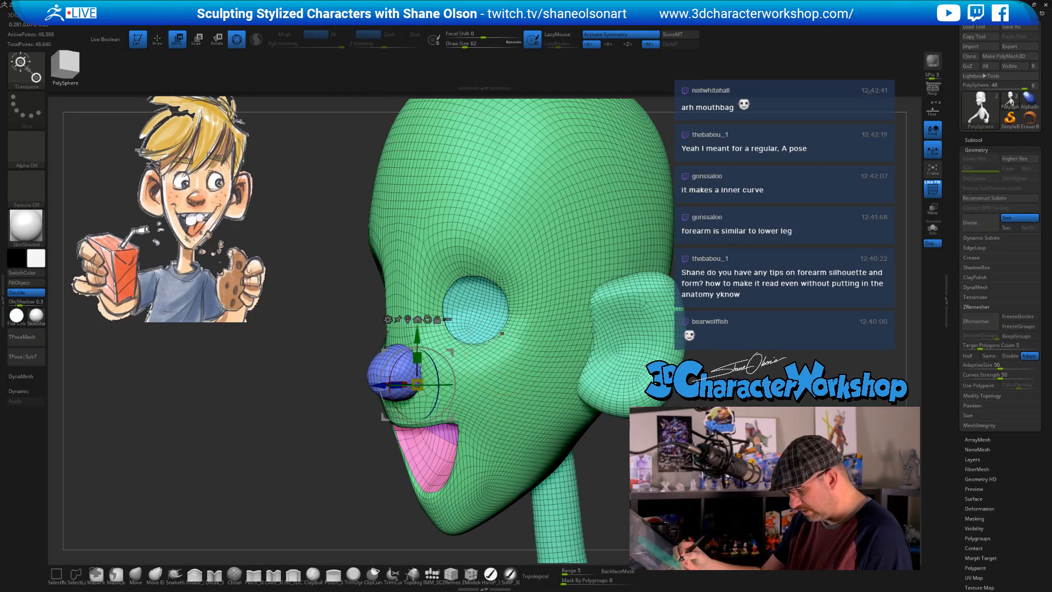
pyautogui.keyDown('ctrl'); pyautogui.click(482, 315); pyautogui.keyUp('ctrl')
pyautogui.moveTo(614, 310); pyautogui.dragTo(548, 309, button='right')
pyautogui.moveTo(541, 272)
pyautogui.mouseDown()
pyautogui.moveTo(575, 272)
pyautogui.moveTo(553, 272)
pyautogui.mouseUp()
pyautogui.keyDown('shift'); pyautogui.moveTo(559, 315); pyautogui.dragTo(619, 330, button='right'); pyautogui.keyUp('shift')
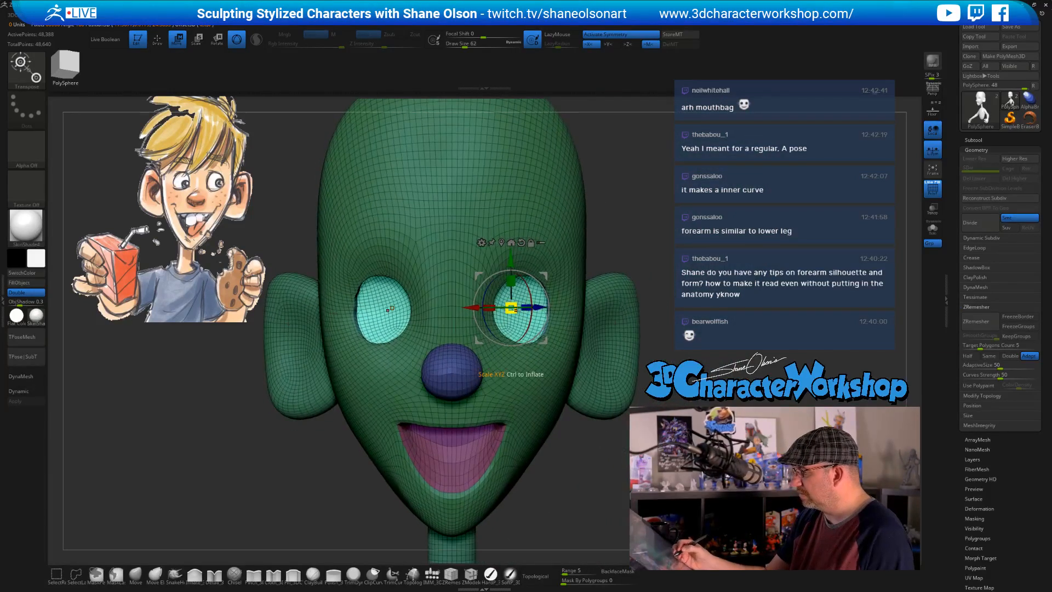
pyautogui.moveTo(516, 310); pyautogui.dragTo(496, 310)
pyautogui.keyDown('ctrl'); pyautogui.moveTo(641, 307); pyautogui.dragTo(666, 277, button='right'); pyautogui.keyUp('ctrl')
pyautogui.keyDown('ctrl'); pyautogui.click(643, 257); pyautogui.keyUp('ctrl')
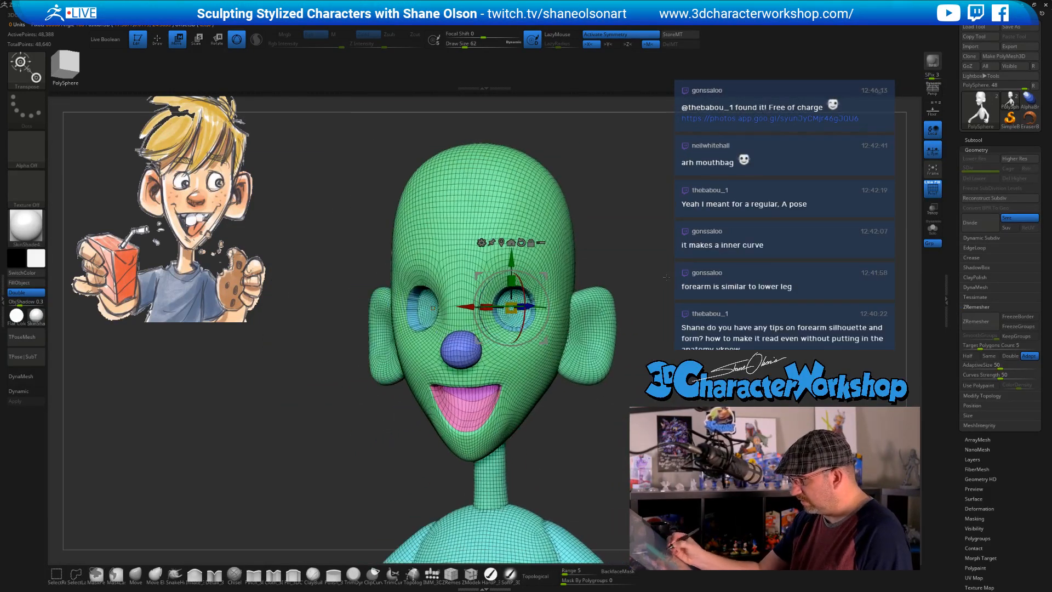
pyautogui.press('q')
pyautogui.keyDown('alt'); pyautogui.moveTo(703, 354); pyautogui.dragTo(664, 324, button='right'); pyautogui.keyUp('alt')
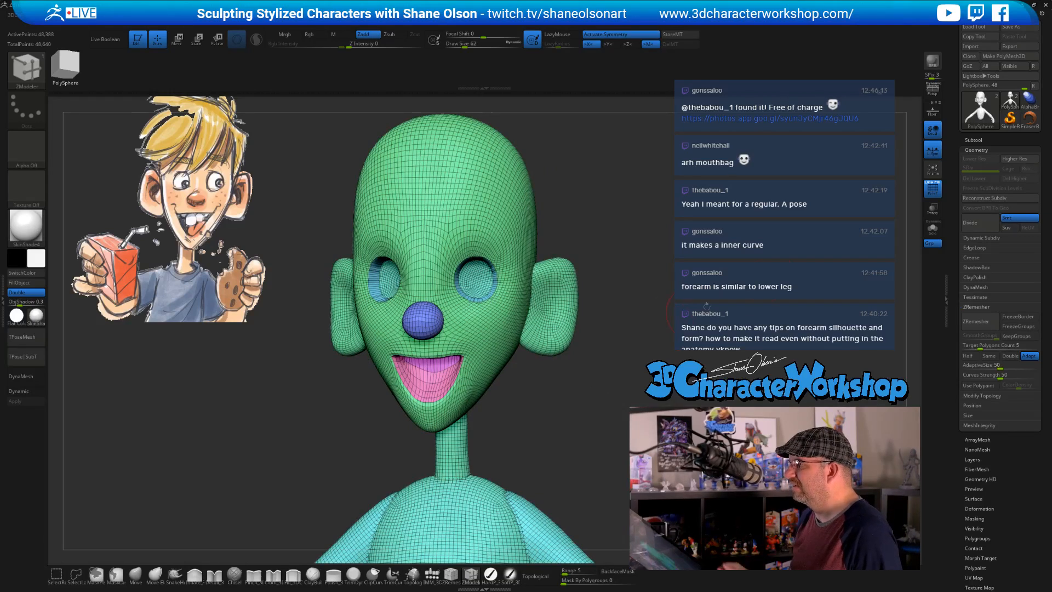
pyautogui.moveTo(669, 309); pyautogui.dragTo(636, 302, button='right')
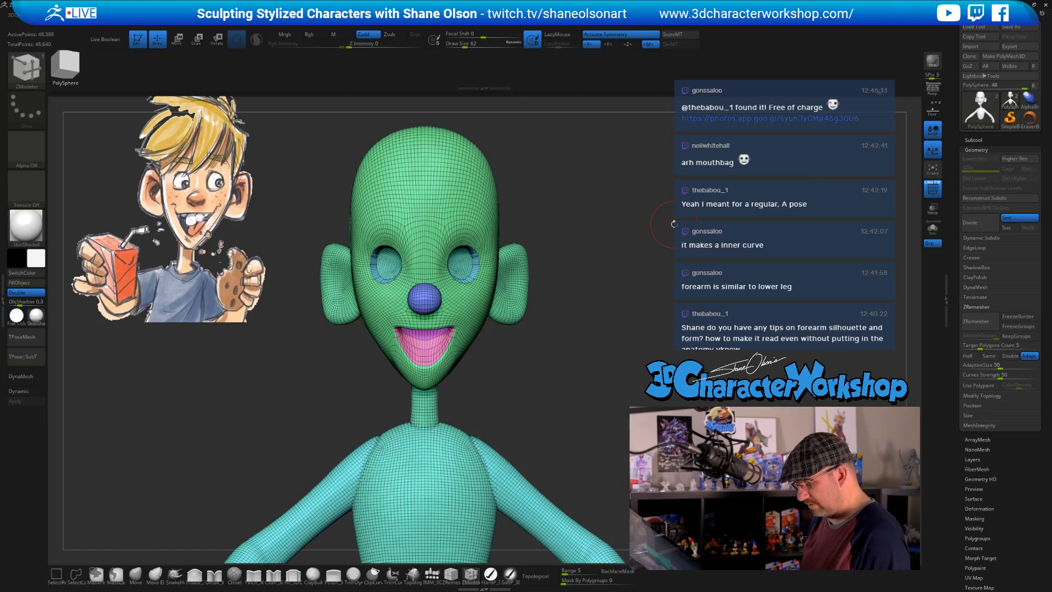
# Fuse the overlapping body parts into one mesh with Remesh By Union and accept the result
pyautogui.press('w')
pyautogui.click(427, 198)
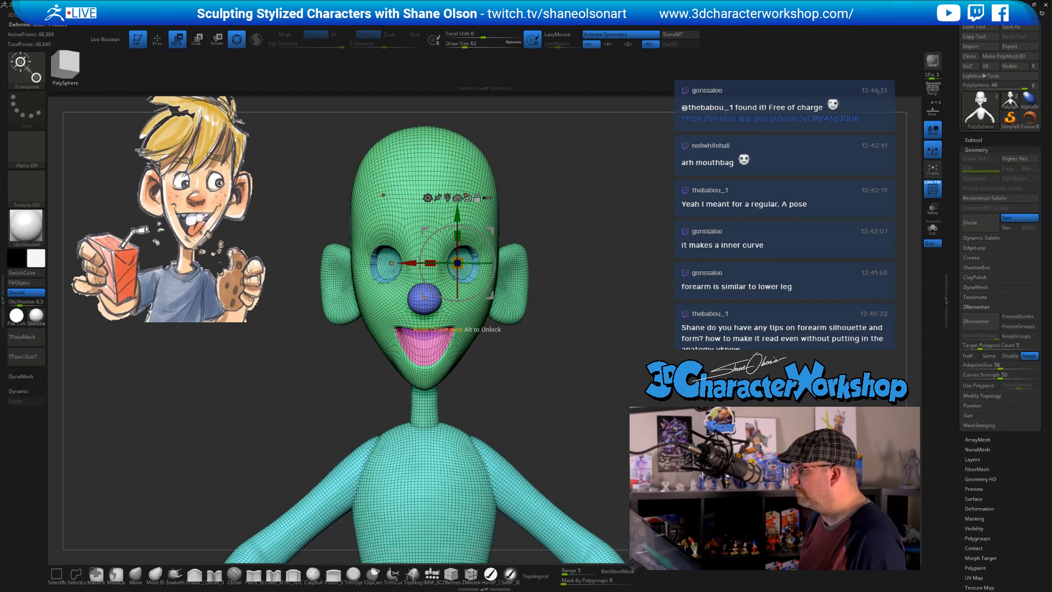
pyautogui.click(457, 197)
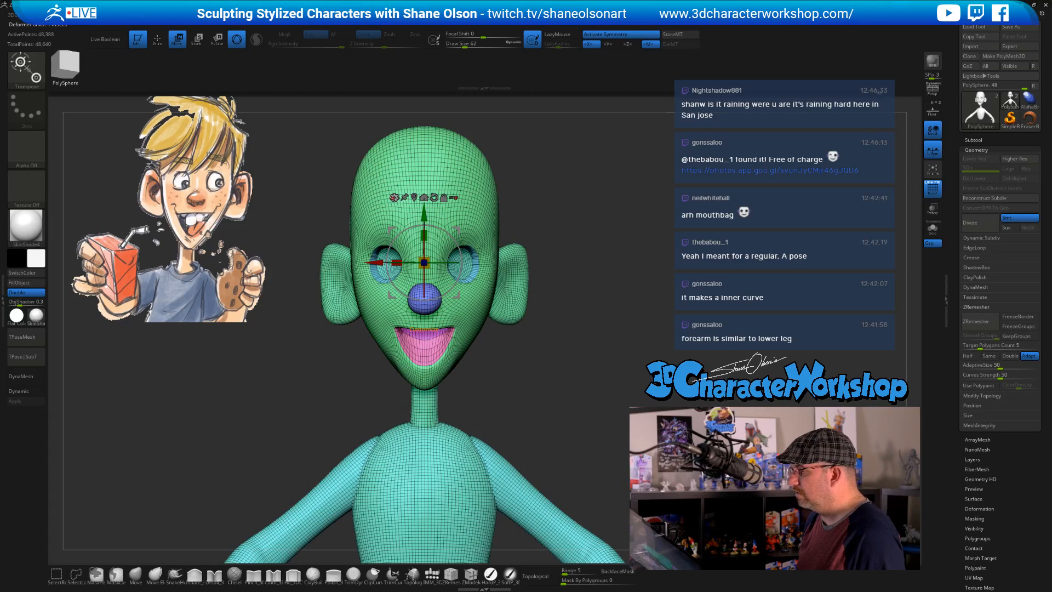
pyautogui.click(394, 197)
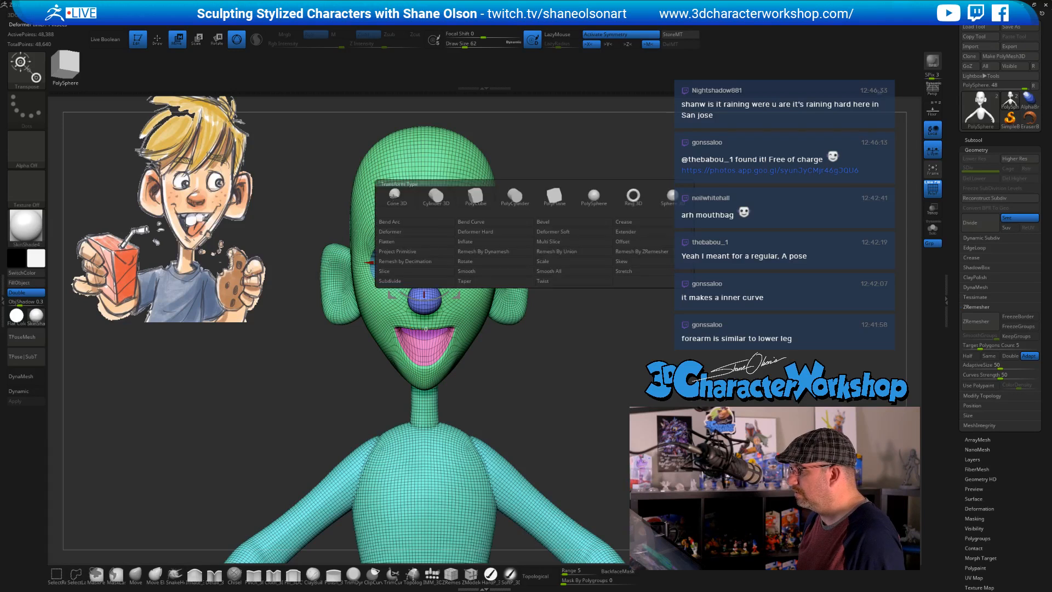
pyautogui.click(560, 251)
pyautogui.moveTo(561, 251); pyautogui.dragTo(568, 349)
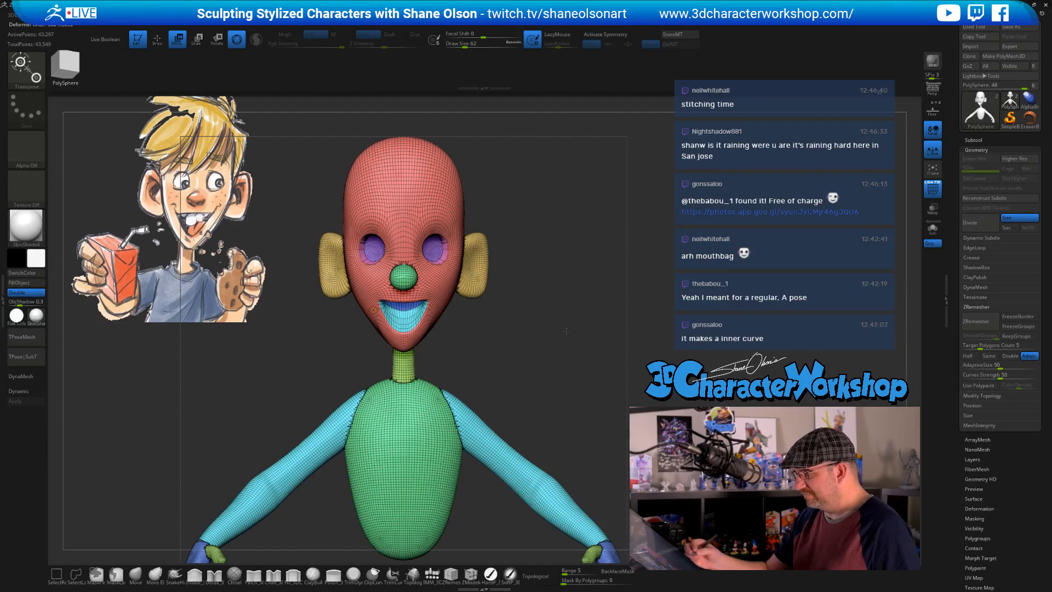
pyautogui.keyDown('alt'); pyautogui.moveTo(566, 331); pyautogui.dragTo(575, 293); pyautogui.keyUp('alt')
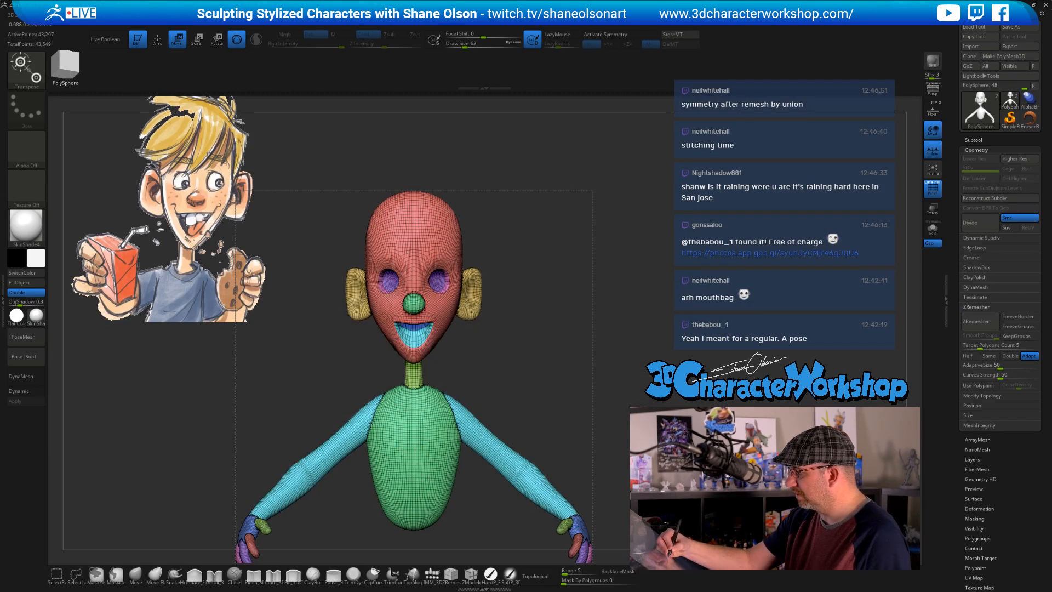
pyautogui.click(383, 317)
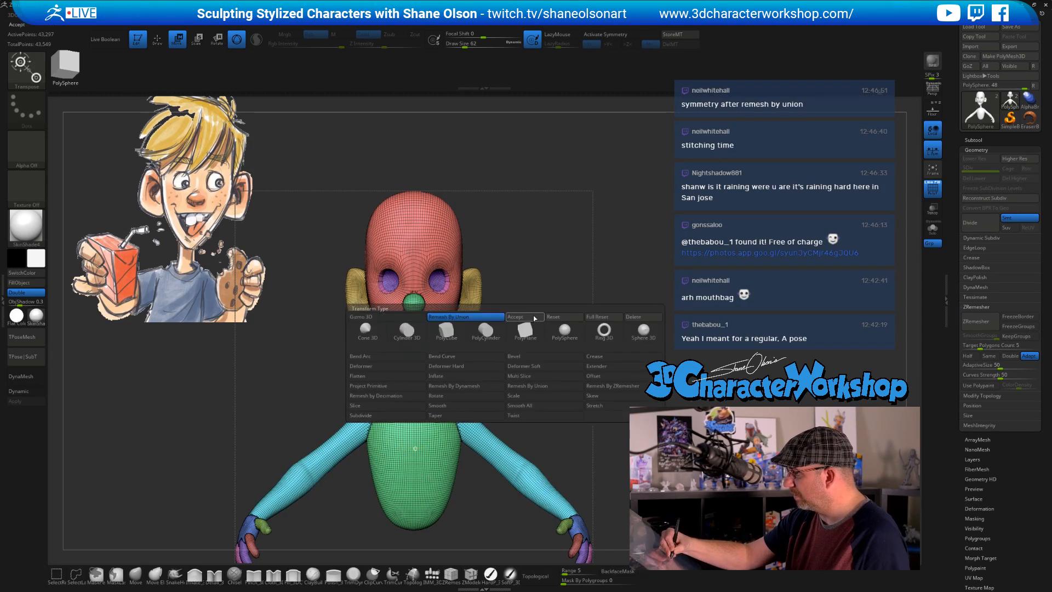
pyautogui.click(534, 318)
# Duplicate the merged body subtool after checking the joins at the neck, shoulders and hands
pyautogui.moveTo(580, 329); pyautogui.dragTo(563, 399)
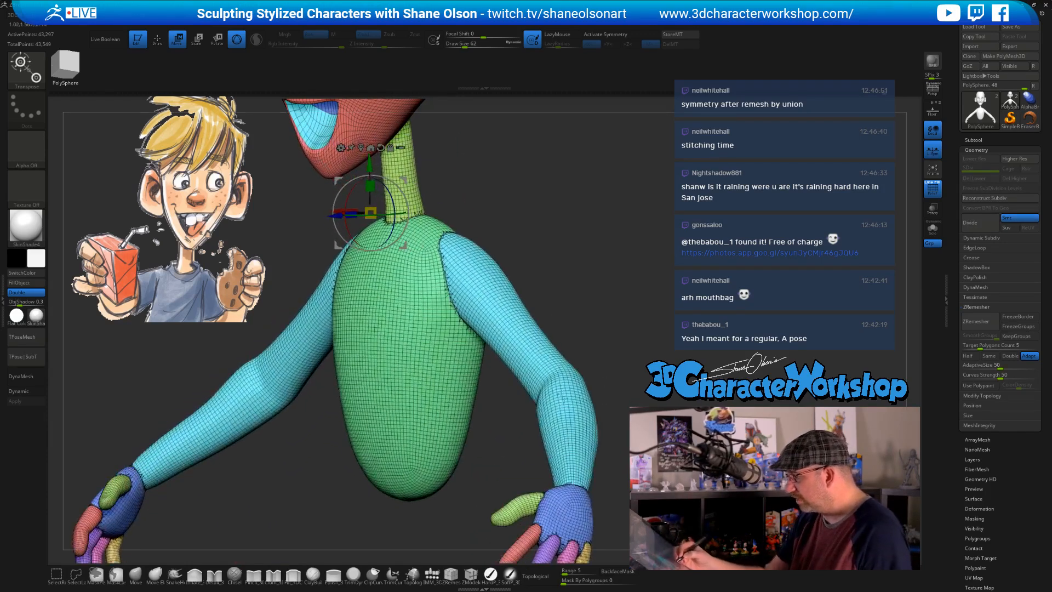
pyautogui.press('q')
pyautogui.keyDown('alt'); pyautogui.moveTo(607, 456); pyautogui.dragTo(588, 358); pyautogui.keyUp('alt')
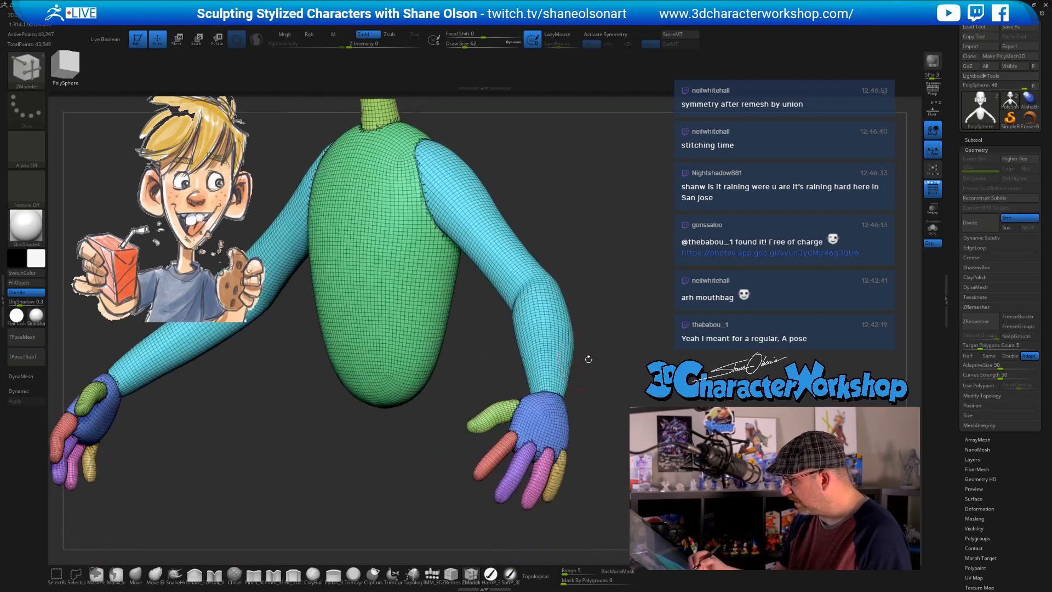
pyautogui.moveTo(601, 431)
pyautogui.mouseDown()
pyautogui.moveTo(589, 445)
pyautogui.moveTo(605, 450)
pyautogui.moveTo(599, 416)
pyautogui.moveTo(575, 415)
pyautogui.moveTo(601, 414)
pyautogui.moveTo(603, 367)
pyautogui.moveTo(575, 365)
pyautogui.moveTo(629, 322)
pyautogui.moveTo(541, 309)
pyautogui.mouseUp()
pyautogui.hotkey('shift', 'f')
pyautogui.hotkey('shift', 'f')
pyautogui.click(972, 140)
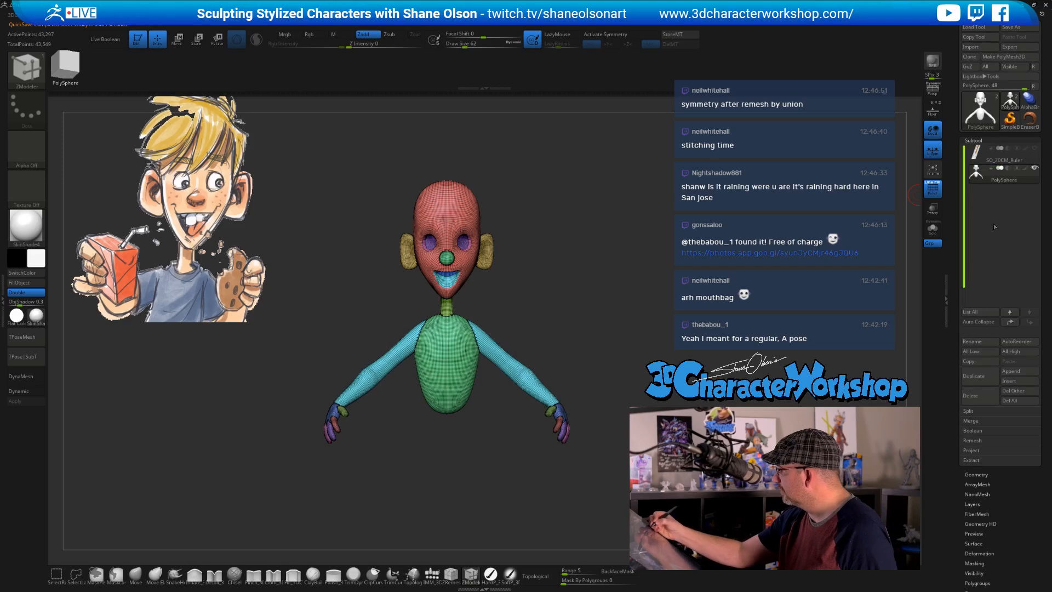
pyautogui.click(981, 377)
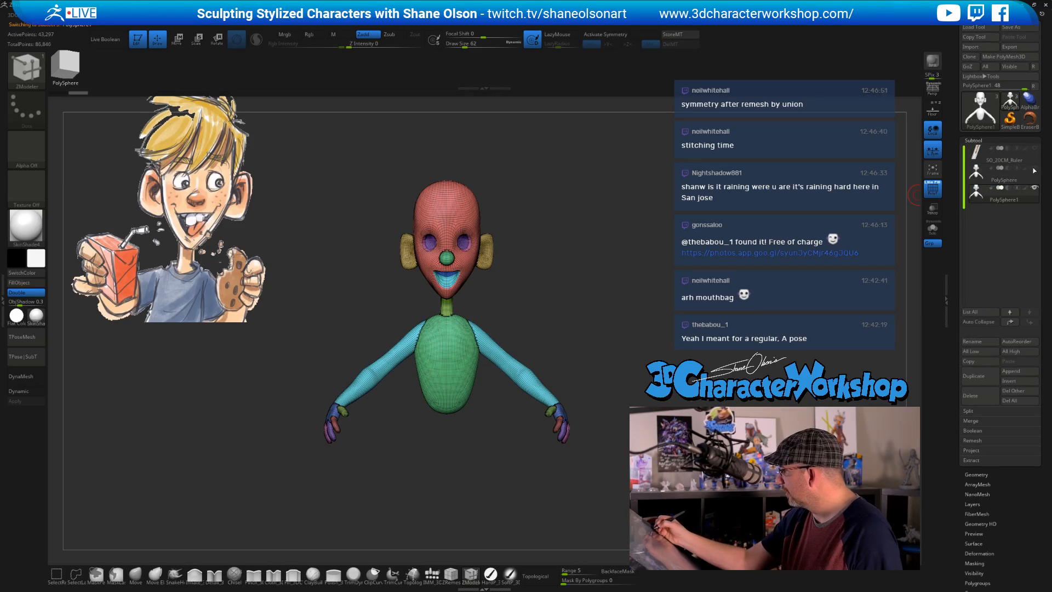
# Remesh the duplicated body into a single even mesh using the Remesh By ZRemesher deformer
pyautogui.keyDown('alt'); pyautogui.moveTo(599, 306); pyautogui.dragTo(572, 321); pyautogui.keyUp('alt')
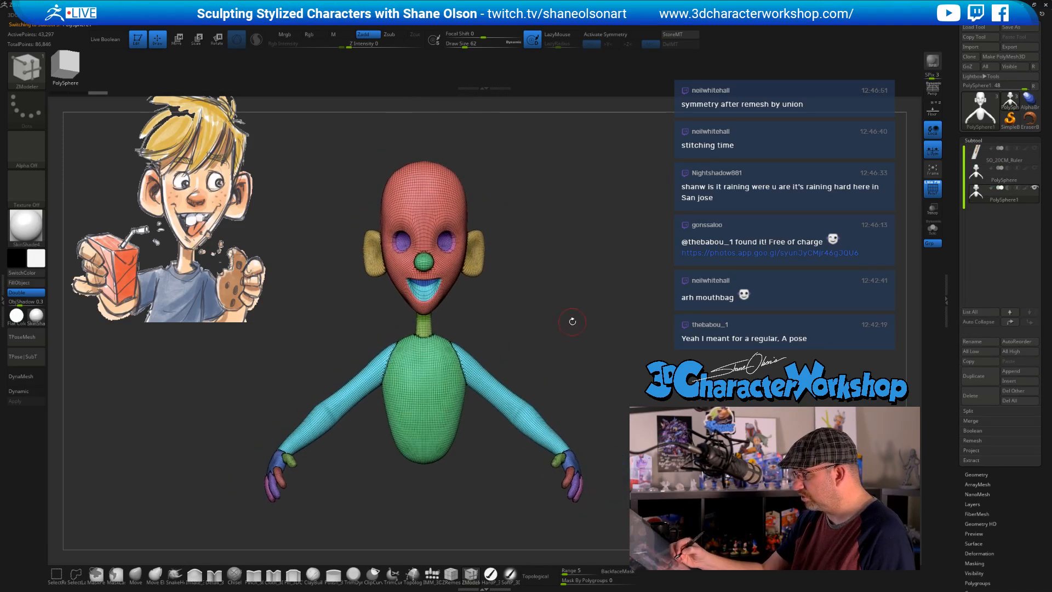
pyautogui.press('space')
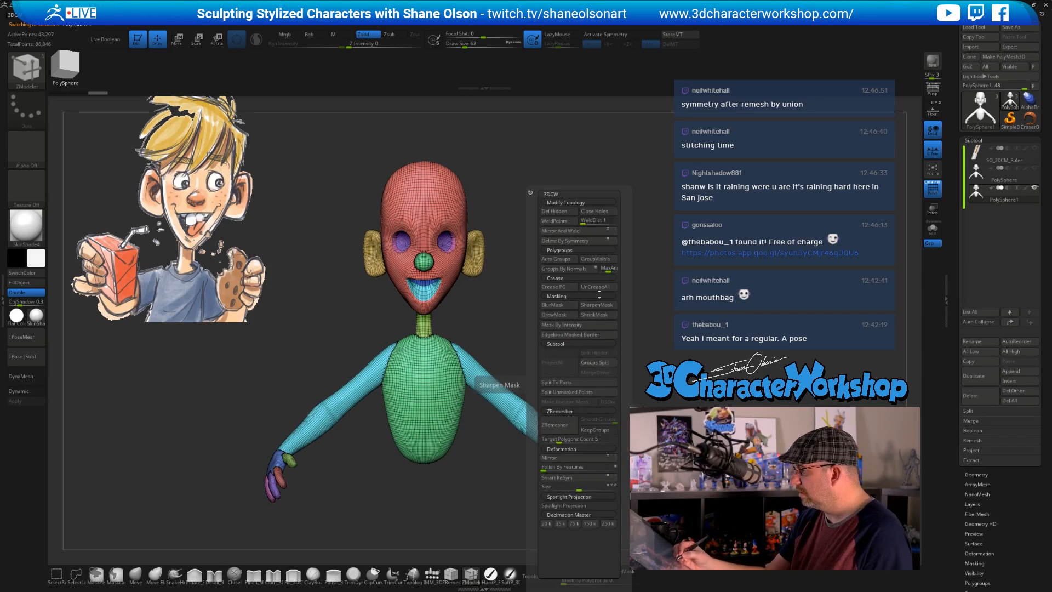
pyautogui.press('w')
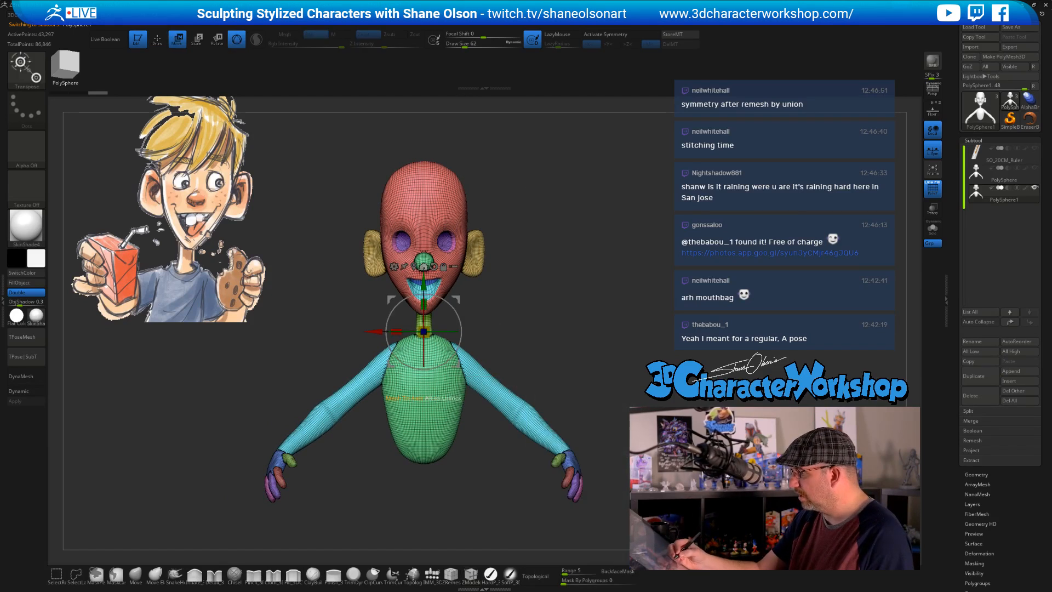
pyautogui.click(394, 267)
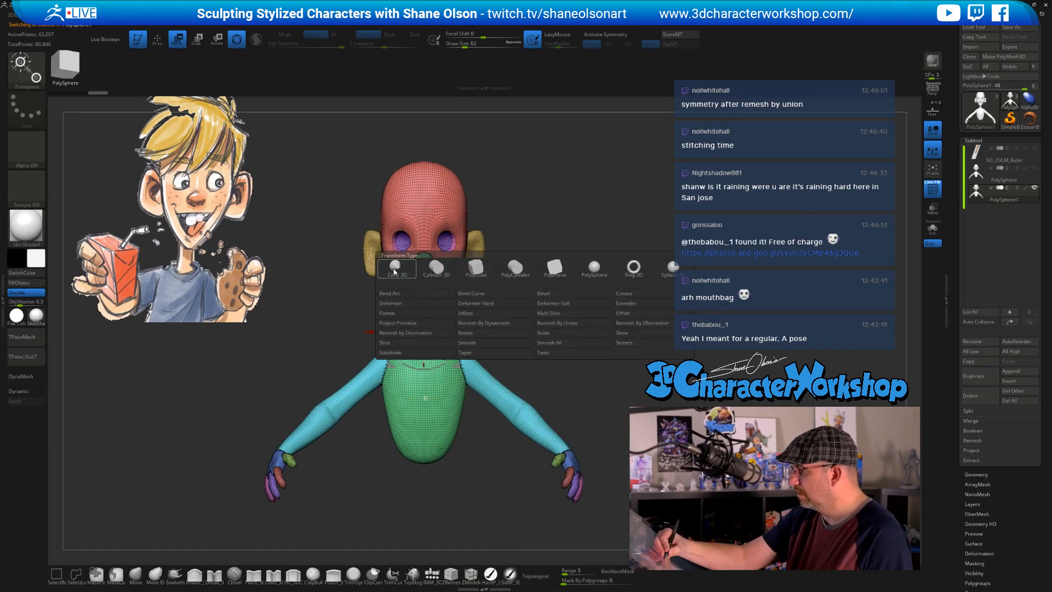
pyautogui.click(644, 324)
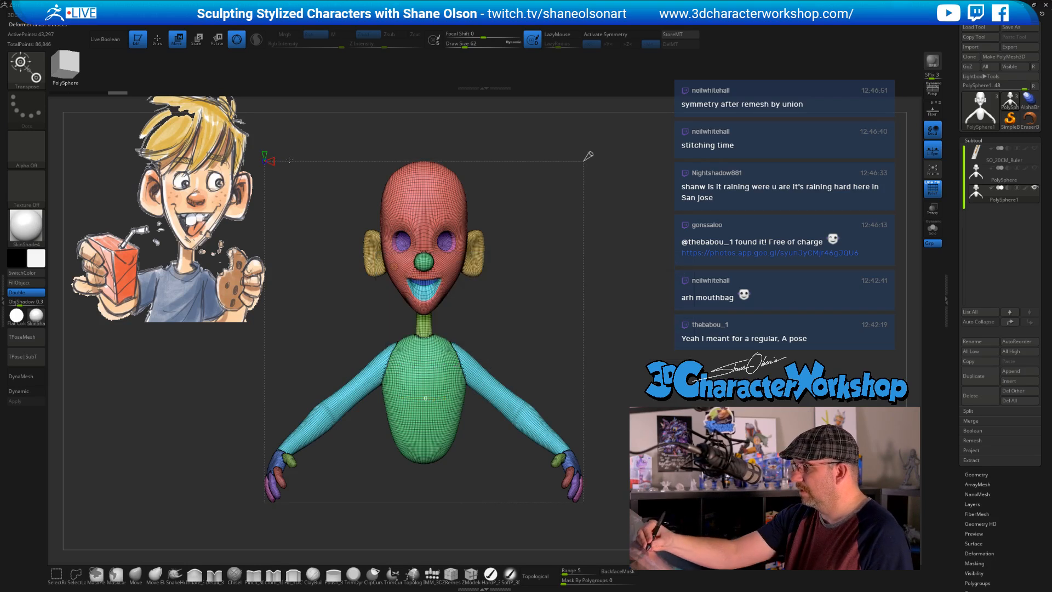
pyautogui.keyDown('ctrl'); pyautogui.moveTo(612, 194); pyautogui.dragTo(580, 208, button='right'); pyautogui.keyUp('ctrl')
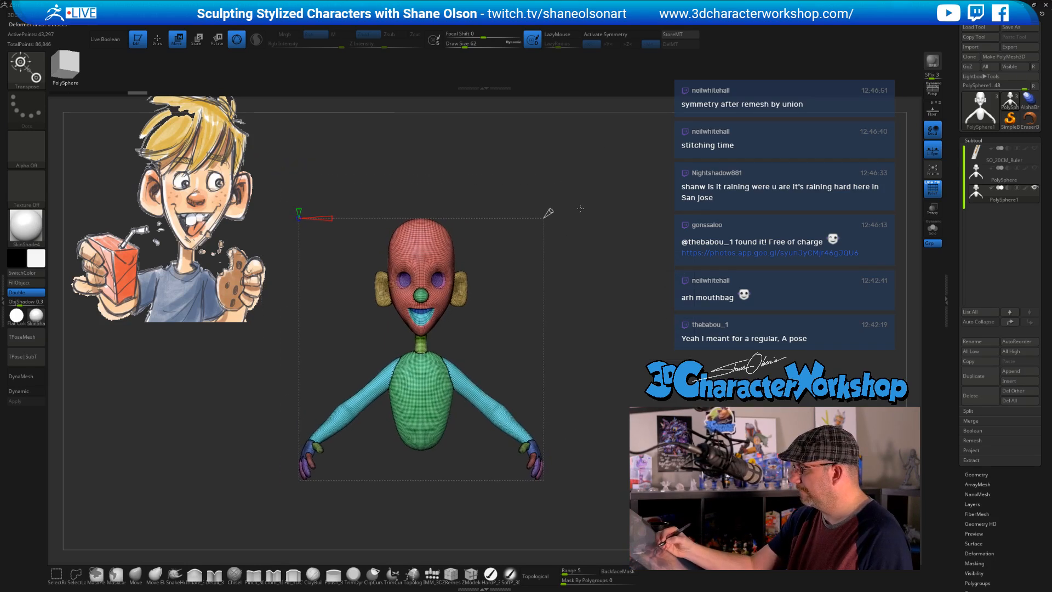
pyautogui.moveTo(563, 198); pyautogui.dragTo(576, 185)
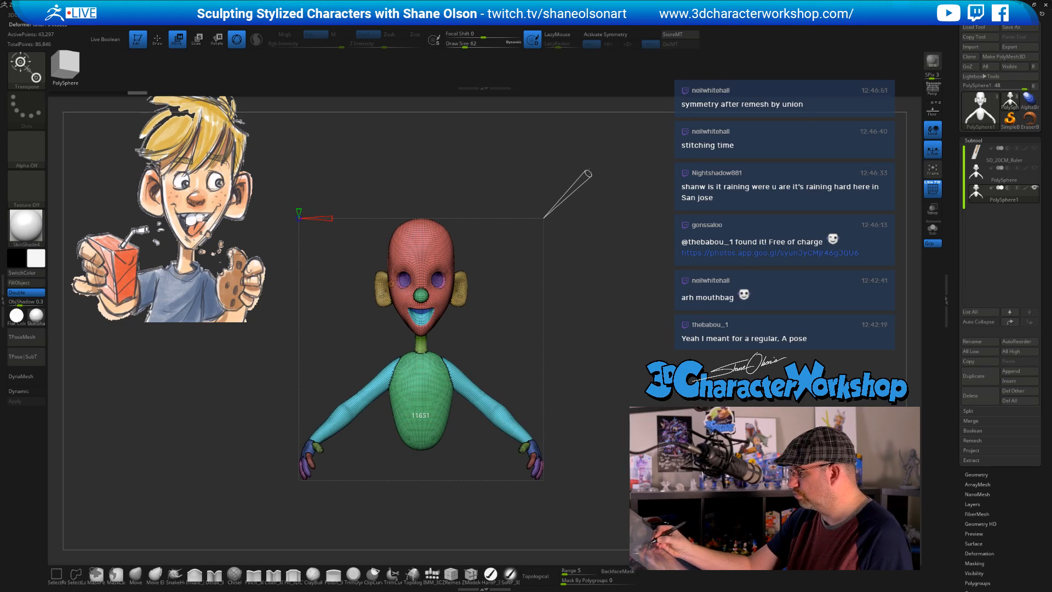
pyautogui.moveTo(589, 171); pyautogui.dragTo(588, 172)
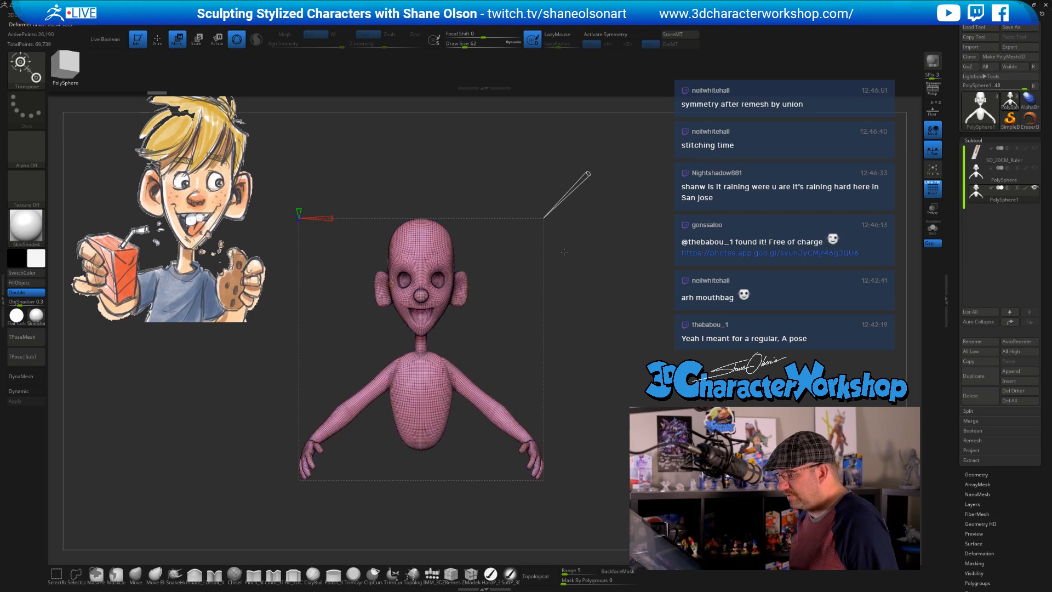
# Rerun the Remesh By ZRemesher deformer with a higher polygon density and accept the denser body mesh
pyautogui.keyDown('ctrl'); pyautogui.moveTo(630, 203); pyautogui.dragTo(600, 337, button='right'); pyautogui.keyUp('ctrl')
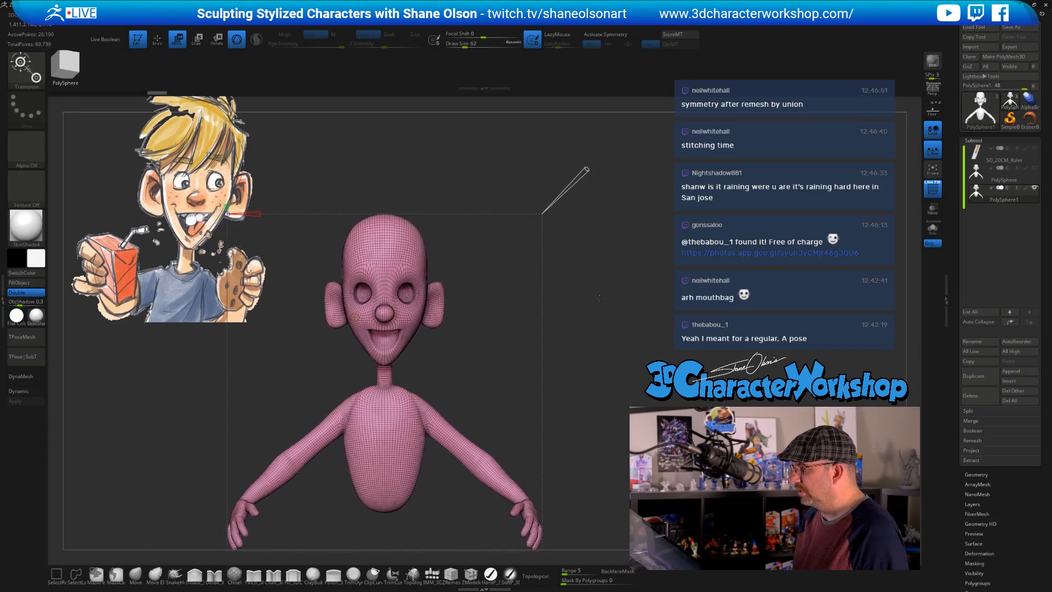
pyautogui.keyDown('ctrl'); pyautogui.moveTo(600, 298); pyautogui.dragTo(619, 264, button='right'); pyautogui.keyUp('ctrl')
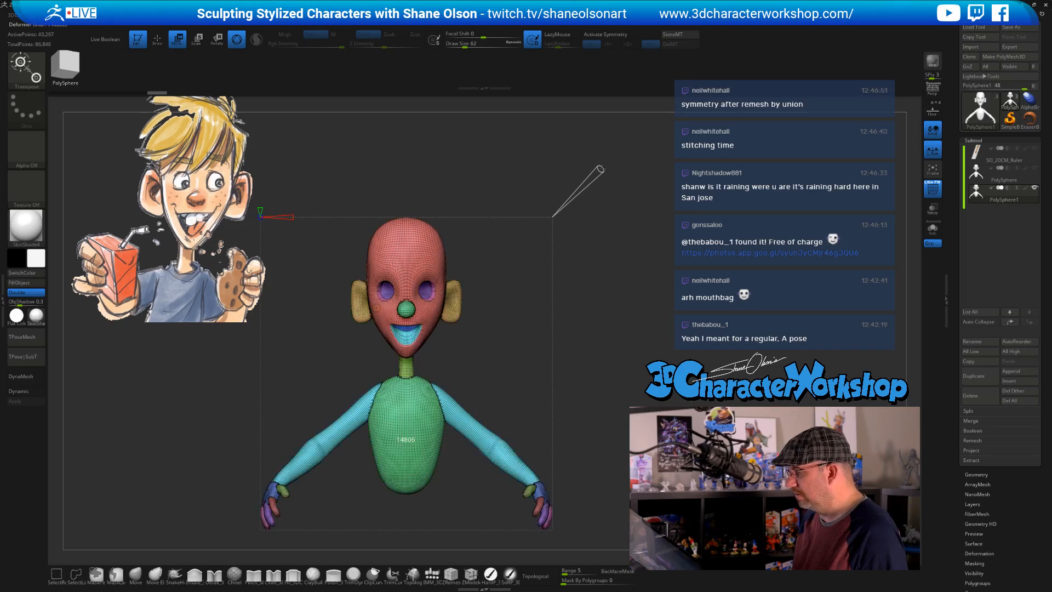
pyautogui.click(607, 163)
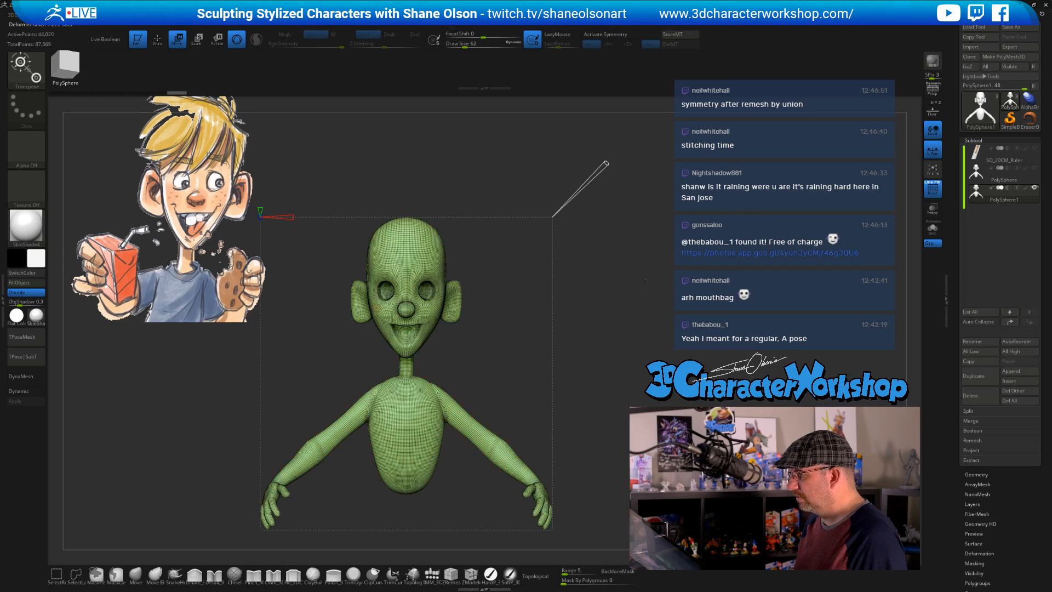
pyautogui.keyDown('ctrl'); pyautogui.moveTo(644, 281); pyautogui.dragTo(658, 323, button='right'); pyautogui.keyUp('ctrl')
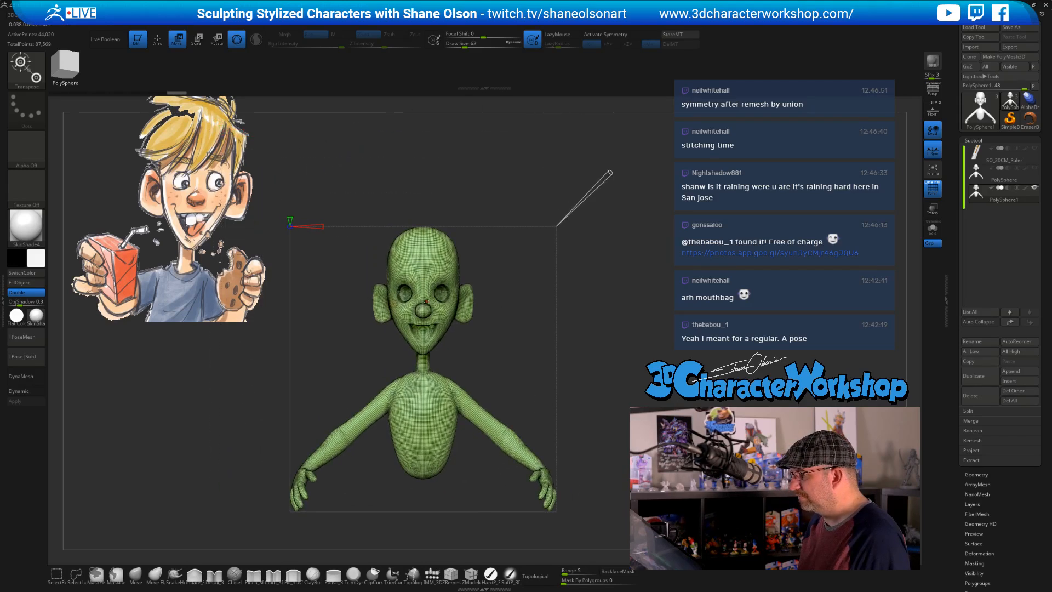
pyautogui.click(392, 303)
pyautogui.click(532, 306)
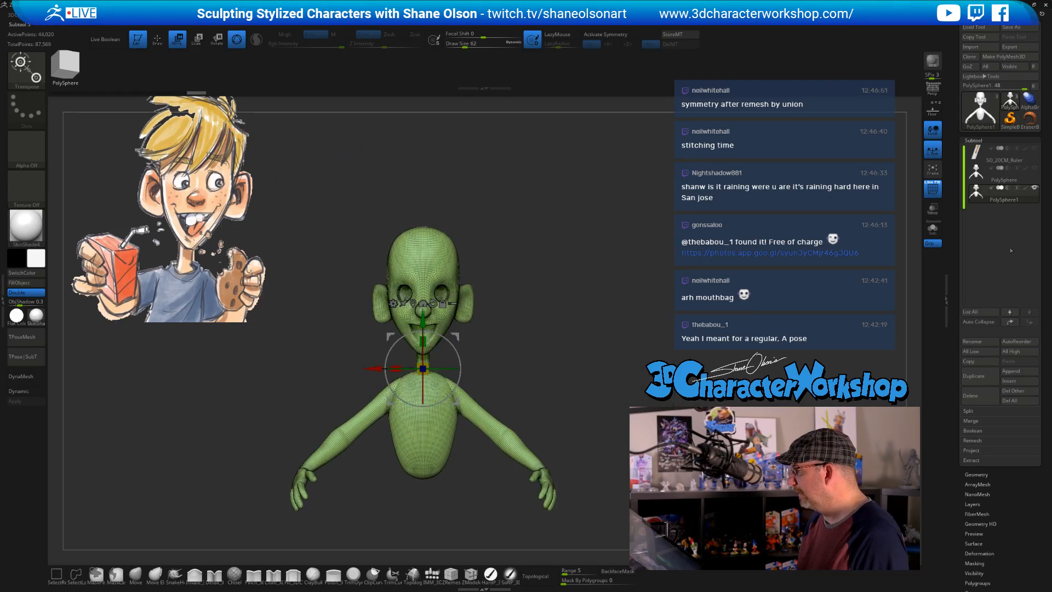
# Try to reduce the body mesh with ZRemesher set to half the polygon count
pyautogui.moveTo(951, 378); pyautogui.dragTo(945, 304)
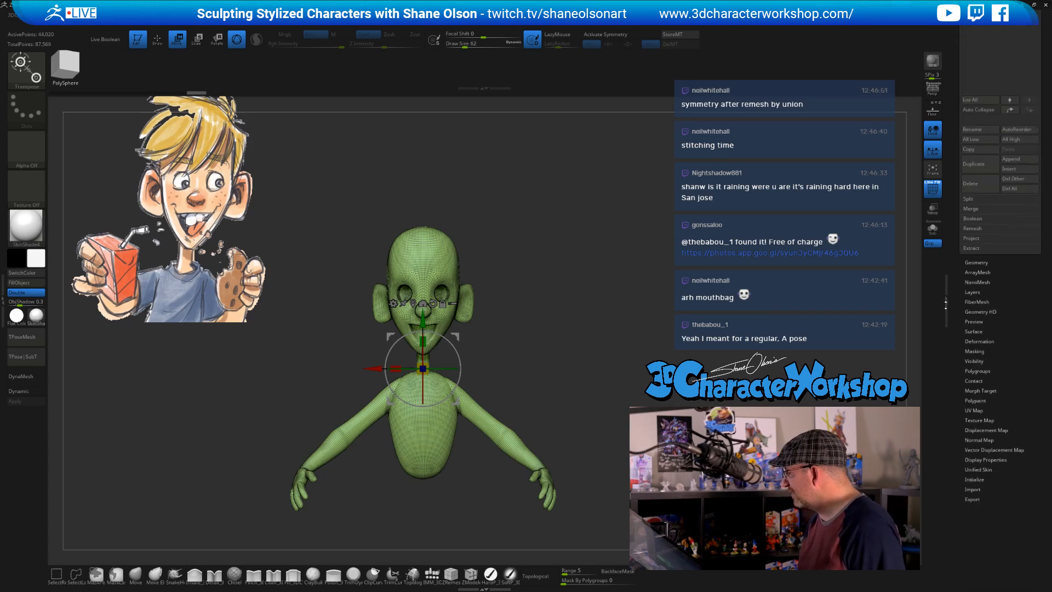
pyautogui.click(985, 262)
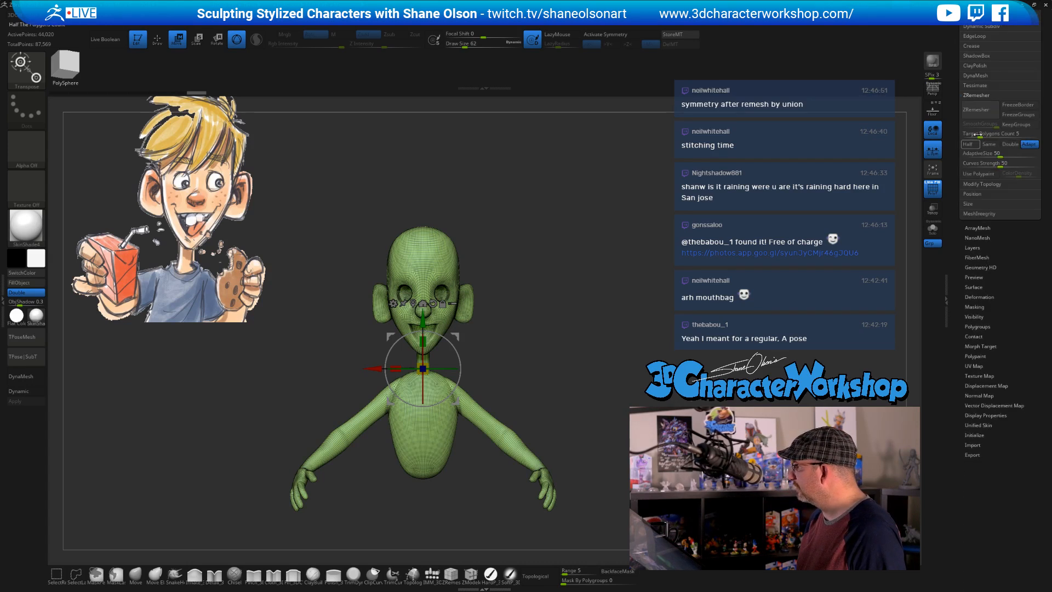
pyautogui.click(977, 145)
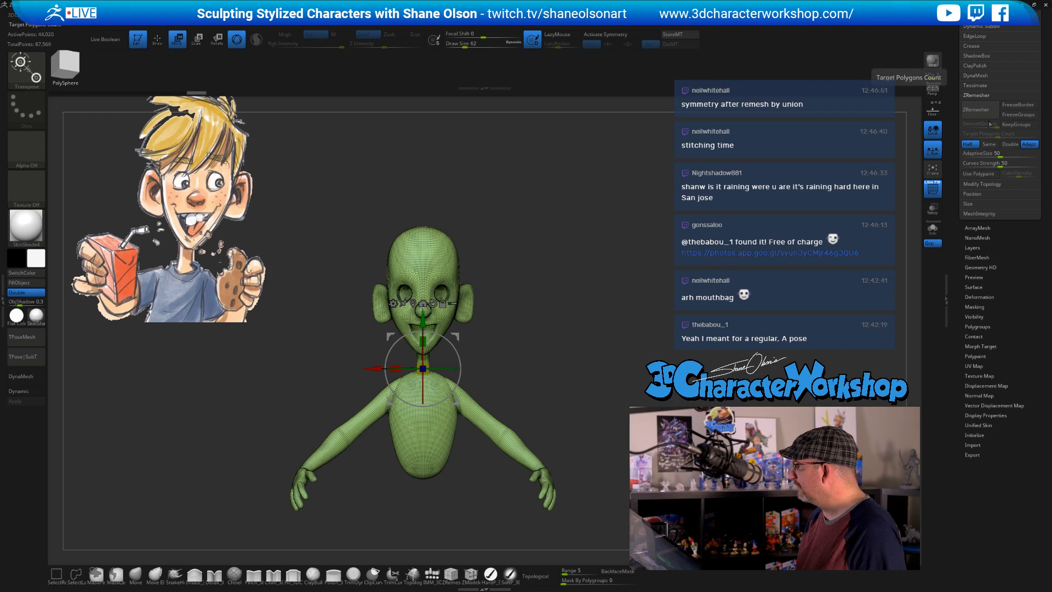
pyautogui.click(977, 111)
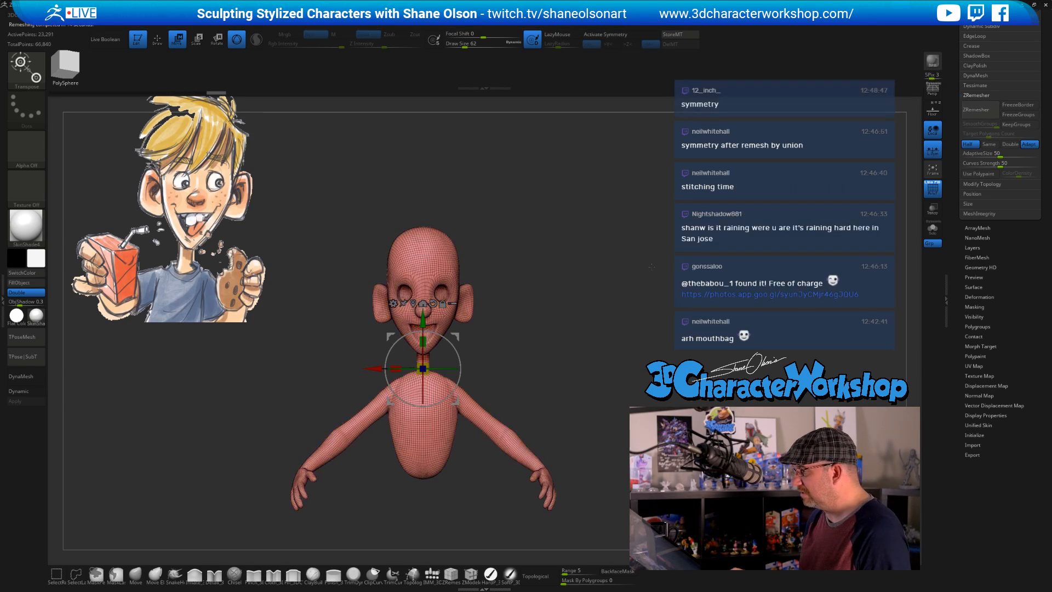
pyautogui.keyDown('alt'); pyautogui.moveTo(652, 267); pyautogui.dragTo(639, 324); pyautogui.keyUp('alt')
pyautogui.hotkey('ctrl', 'z')
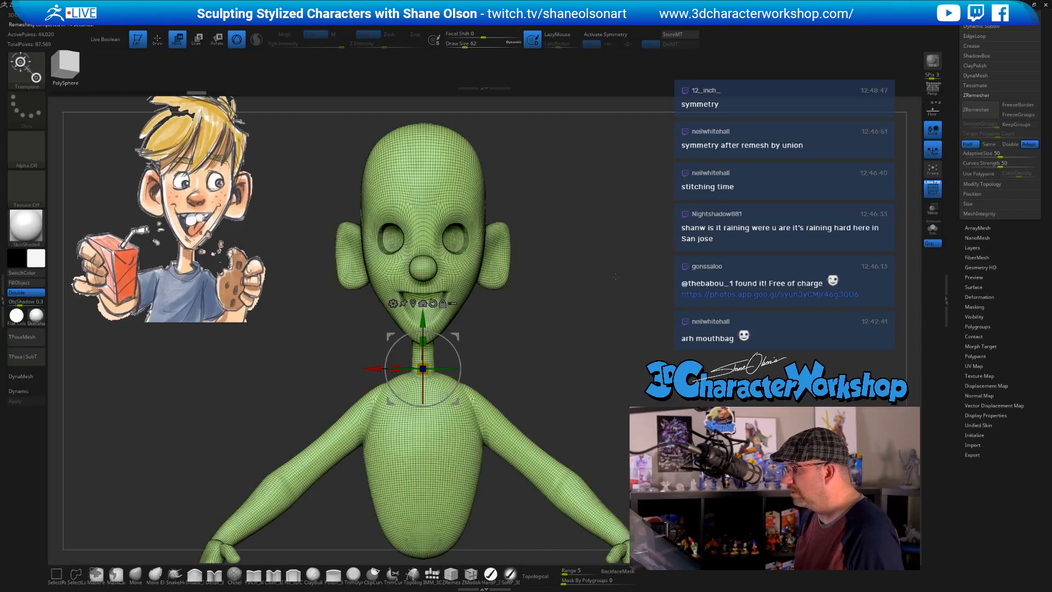
# Activate X symmetry and try ZRemesher on the body at half the polygon count with AdaptiveSize 30
pyautogui.press('x')
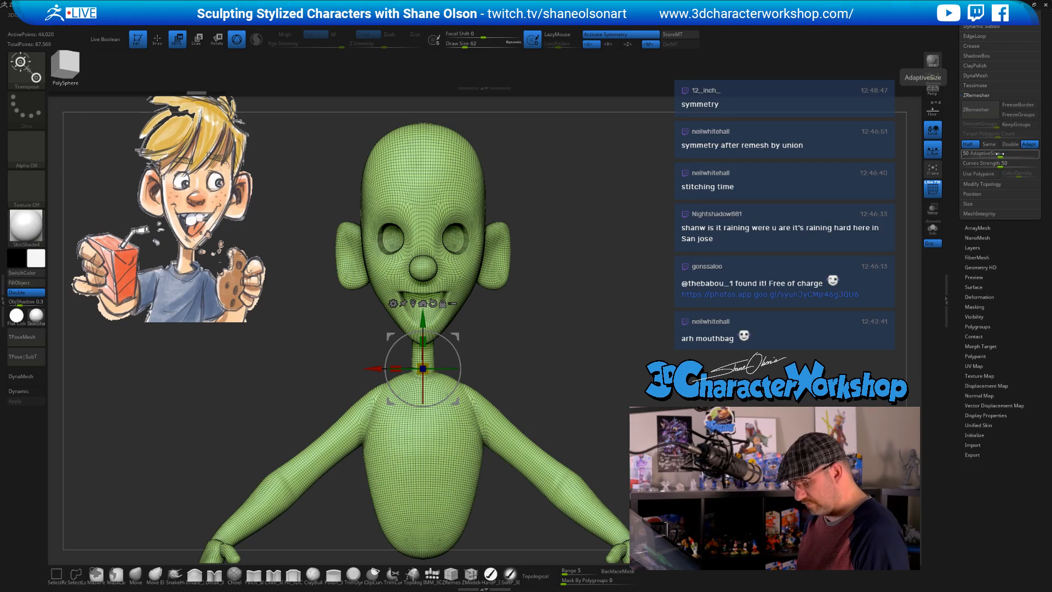
pyautogui.press('ctrl')
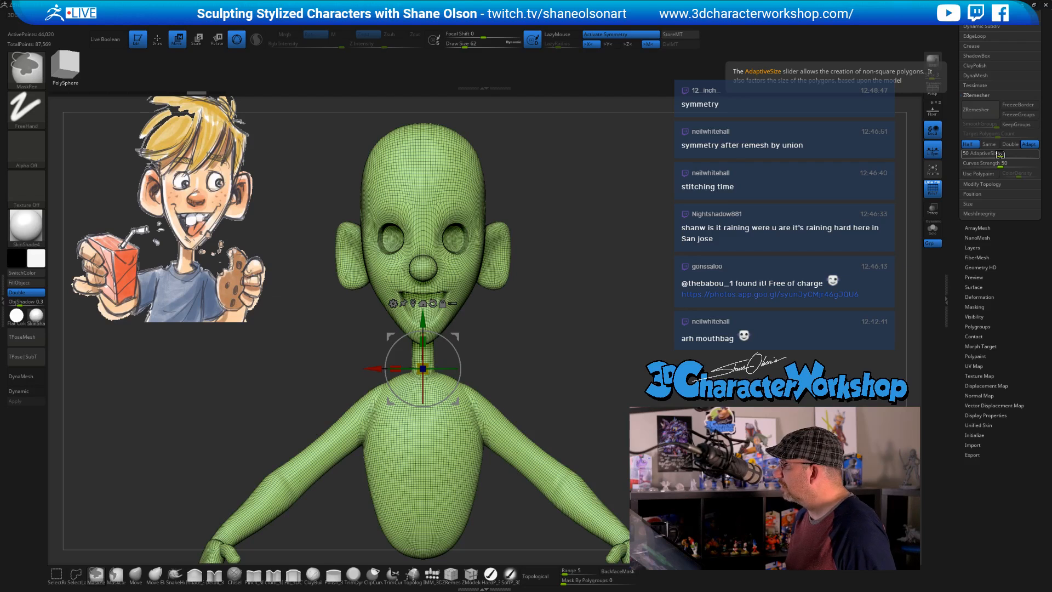
pyautogui.moveTo(997, 155); pyautogui.dragTo(985, 155)
pyautogui.click(976, 109)
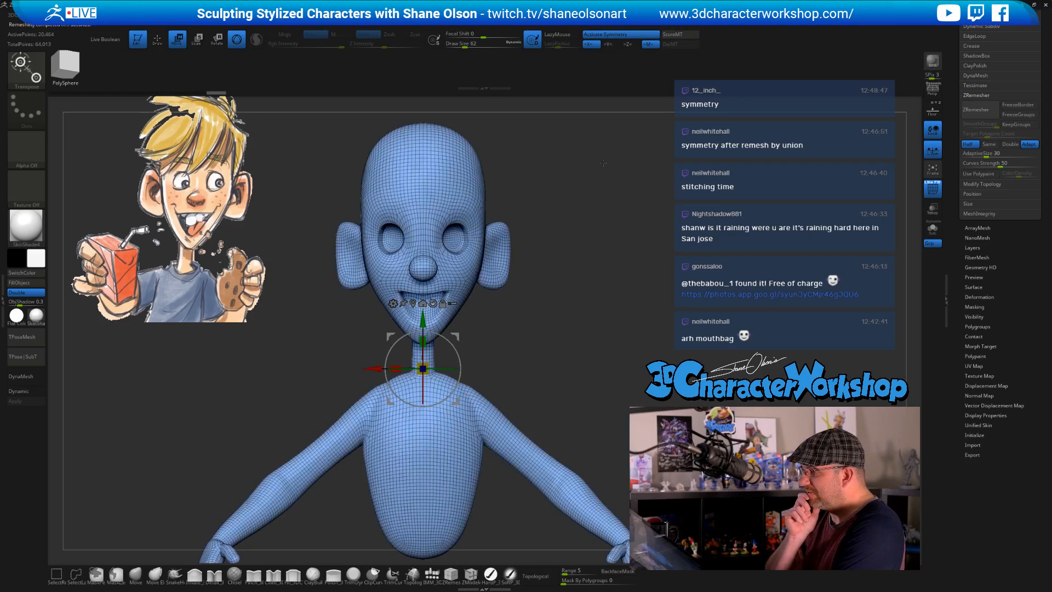
pyautogui.moveTo(603, 163); pyautogui.dragTo(573, 383)
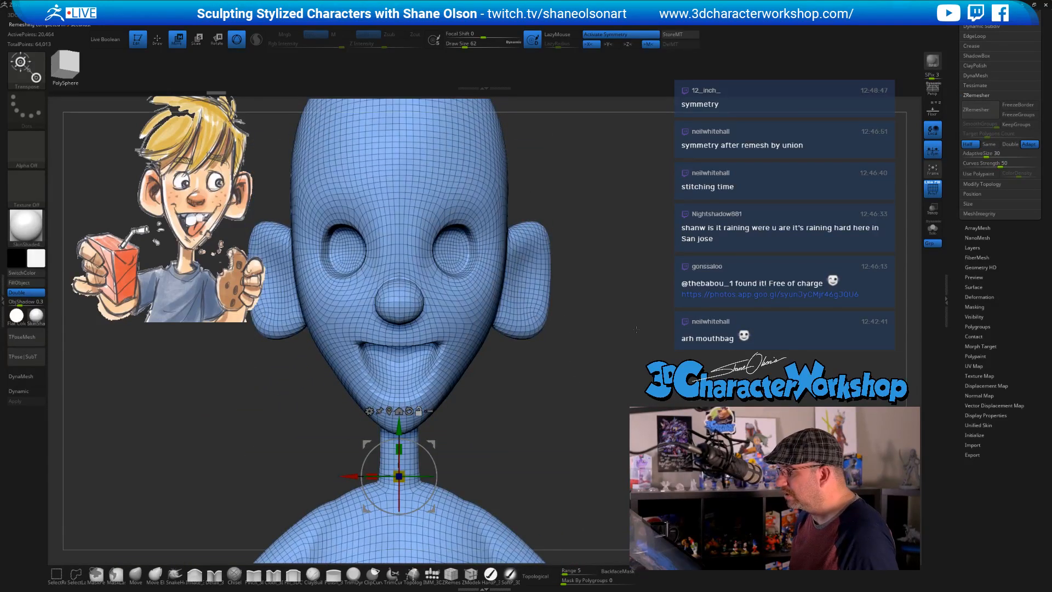
pyautogui.moveTo(636, 329); pyautogui.dragTo(616, 339)
pyautogui.moveTo(602, 344); pyautogui.dragTo(616, 344)
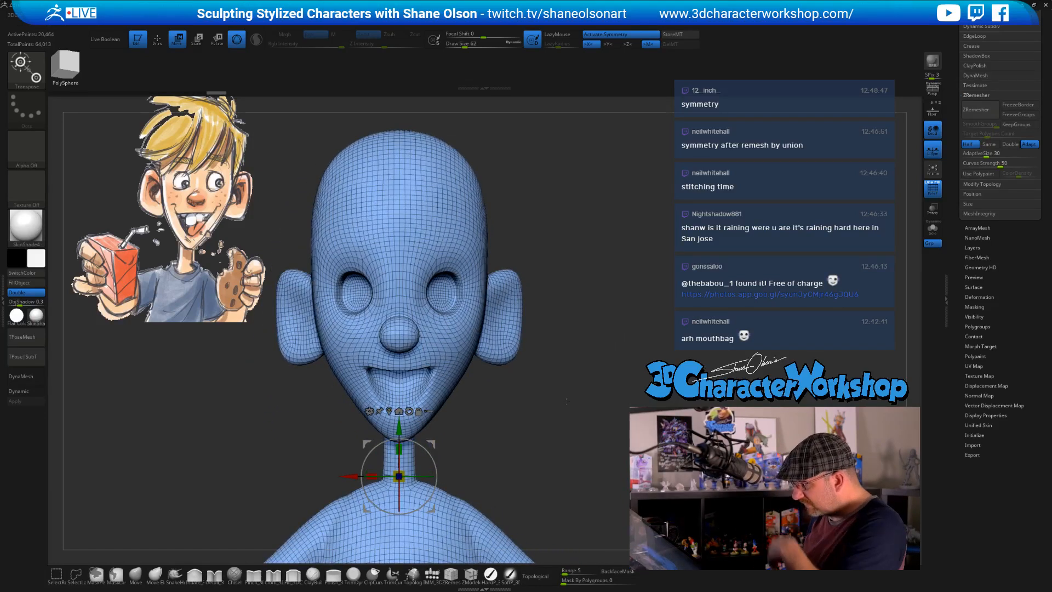
pyautogui.press('ctrl')
pyautogui.hotkey('ctrl', 'z')
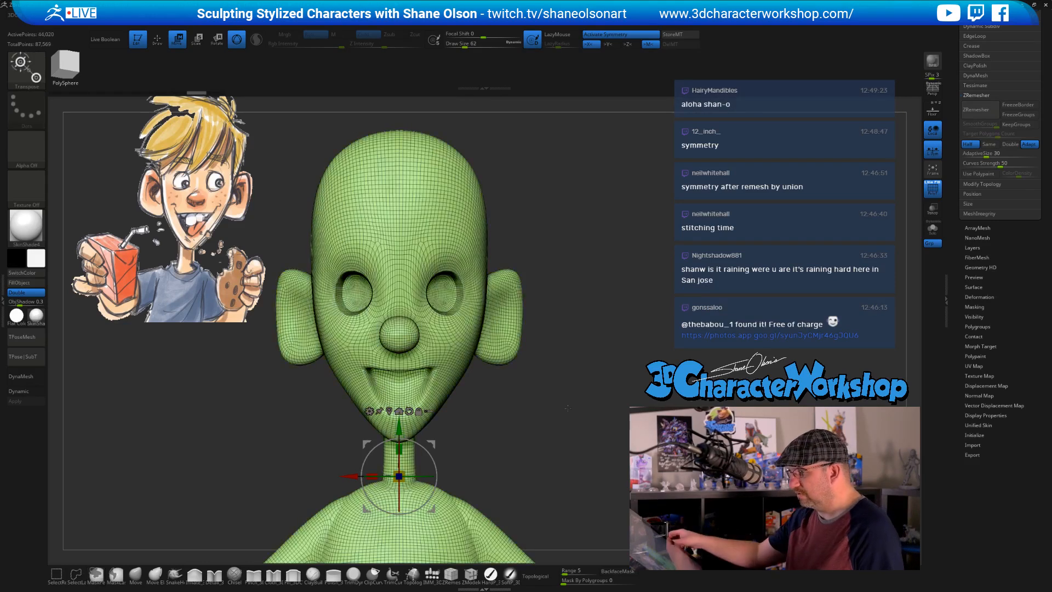
# Sculpt the lower edges and corners of the open mouth with the Detail brush at draw size 35
pyautogui.moveTo(533, 413)
pyautogui.keyDown('alt'); pyautogui.mouseDown()
pyautogui.moveTo(545, 337)
pyautogui.moveTo(529, 383)
pyautogui.moveTo(540, 452)
pyautogui.mouseUp(); pyautogui.keyUp('alt')
pyautogui.press('q')
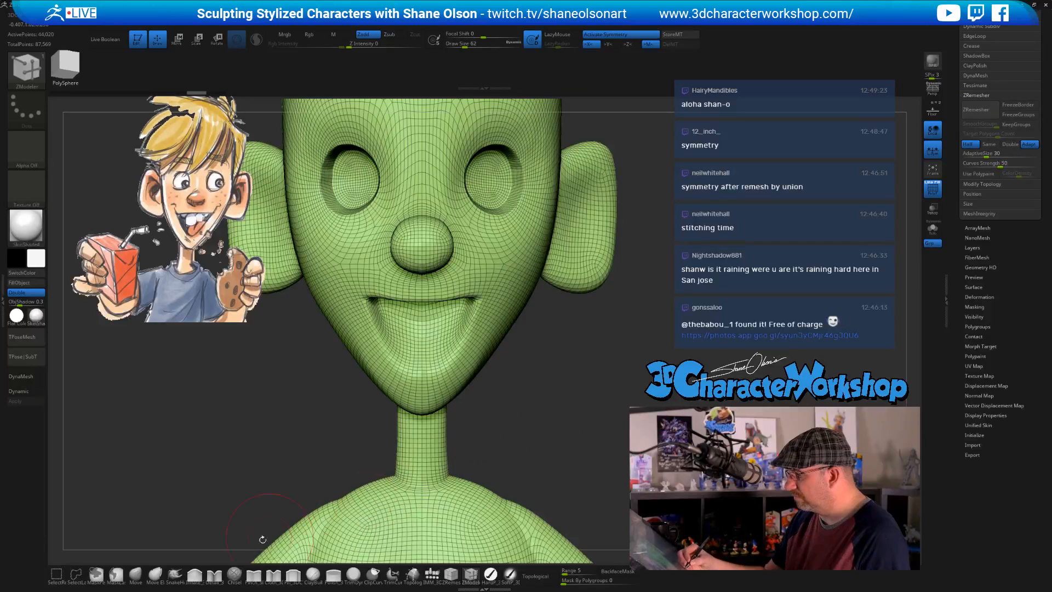
pyautogui.click(214, 575)
pyautogui.write('s')
pyautogui.write('35')
pyautogui.press('Return')
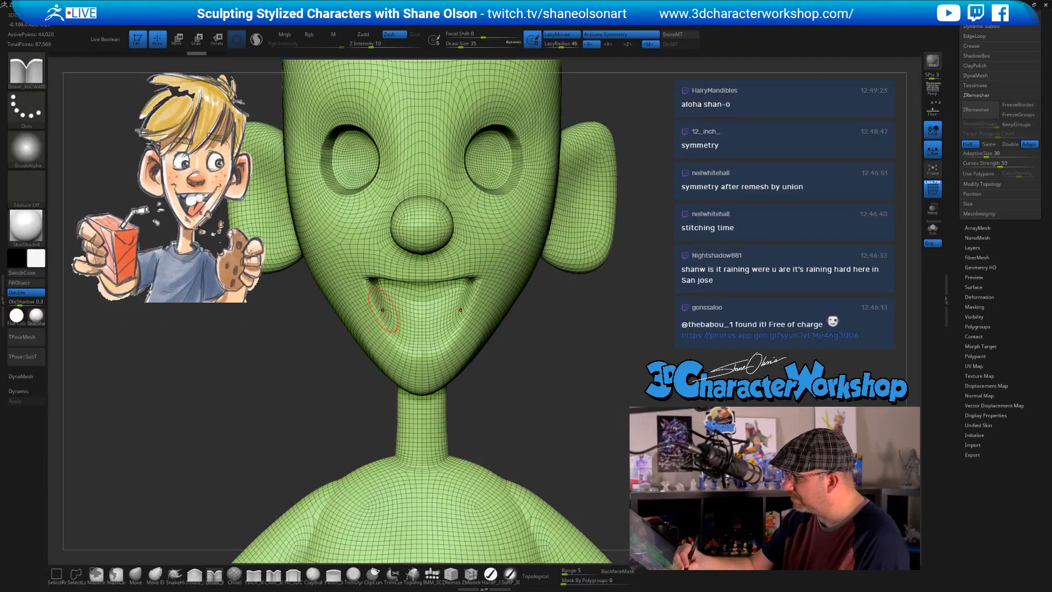
pyautogui.moveTo(486, 280); pyautogui.dragTo(438, 359)
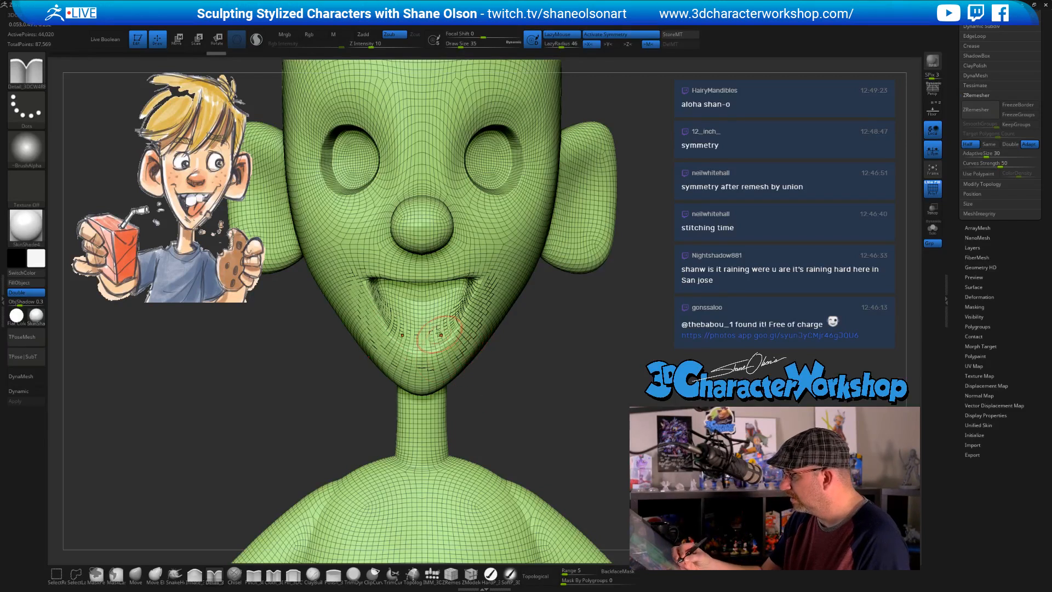
pyautogui.moveTo(425, 323); pyautogui.dragTo(383, 304, button='right')
pyautogui.moveTo(370, 310); pyautogui.dragTo(417, 352)
pyautogui.moveTo(359, 282)
pyautogui.mouseDown()
pyautogui.moveTo(385, 332)
pyautogui.moveTo(416, 353)
pyautogui.mouseUp()
pyautogui.moveTo(498, 352)
pyautogui.mouseDown(button='right')
pyautogui.moveTo(591, 369)
pyautogui.moveTo(581, 340)
pyautogui.moveTo(526, 312)
pyautogui.moveTo(559, 373)
pyautogui.mouseUp(button='right')
# Set the draw size to 68 and smooth the joins around the shoulders, upper chest and base of the neck
pyautogui.press('s')
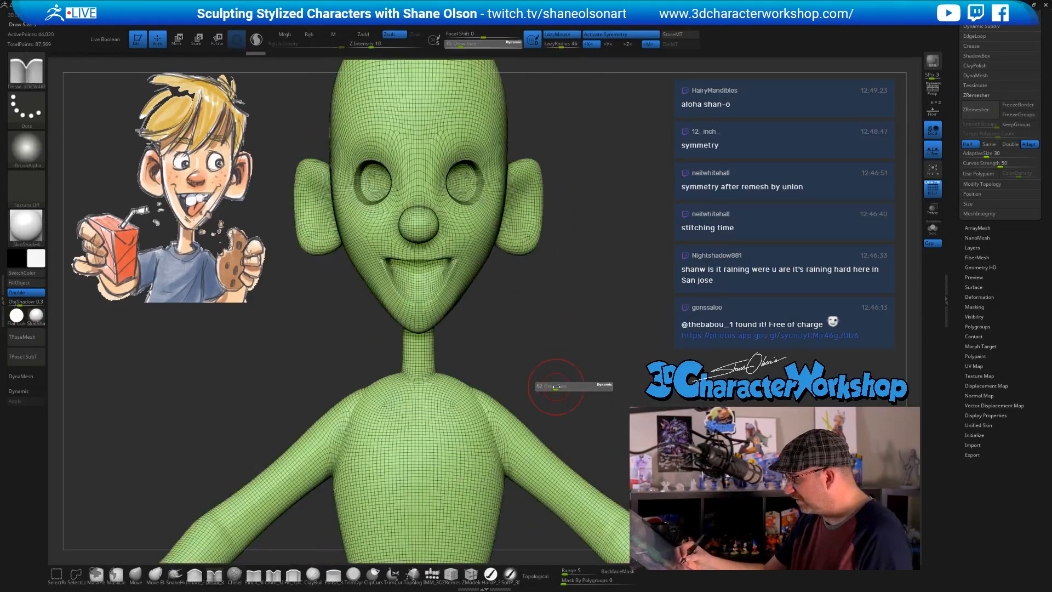
pyautogui.moveTo(556, 386); pyautogui.dragTo(558, 386)
pyautogui.moveTo(571, 393); pyautogui.dragTo(492, 411, button='right')
pyautogui.keyDown('shift'); pyautogui.moveTo(474, 459); pyautogui.dragTo(530, 415); pyautogui.keyUp('shift')
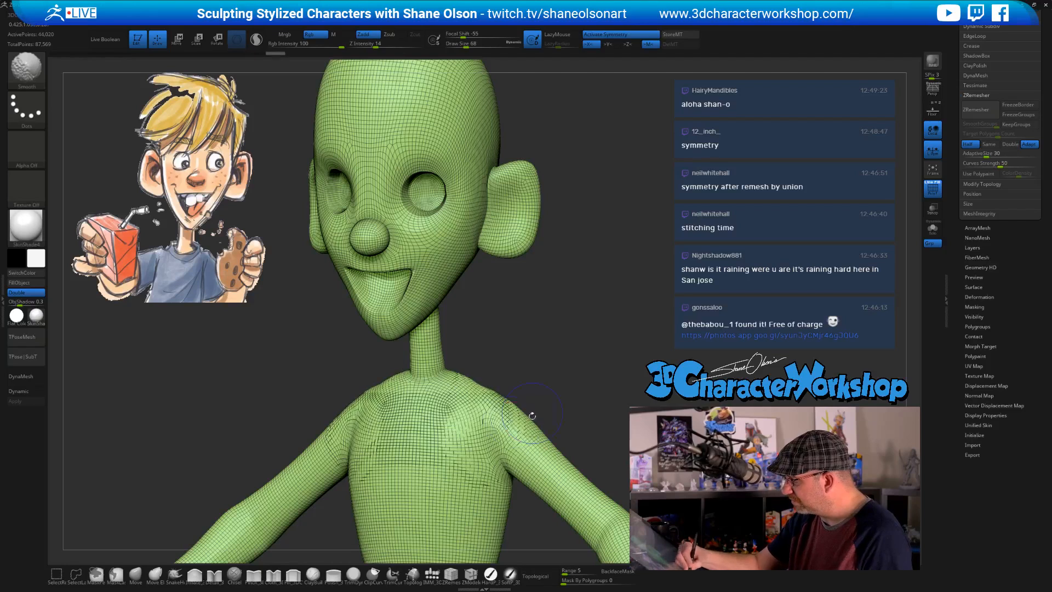
pyautogui.moveTo(530, 415)
pyautogui.keyDown('shift'); pyautogui.mouseDown(button='right')
pyautogui.moveTo(589, 403)
pyautogui.moveTo(561, 389)
pyautogui.moveTo(543, 412)
pyautogui.mouseUp(button='right'); pyautogui.keyUp('shift')
pyautogui.moveTo(543, 412)
pyautogui.keyDown('shift'); pyautogui.mouseDown()
pyautogui.moveTo(517, 391)
pyautogui.moveTo(518, 417)
pyautogui.moveTo(534, 391)
pyautogui.mouseUp(); pyautogui.keyUp('shift')
pyautogui.moveTo(534, 391); pyautogui.dragTo(554, 372, button='right')
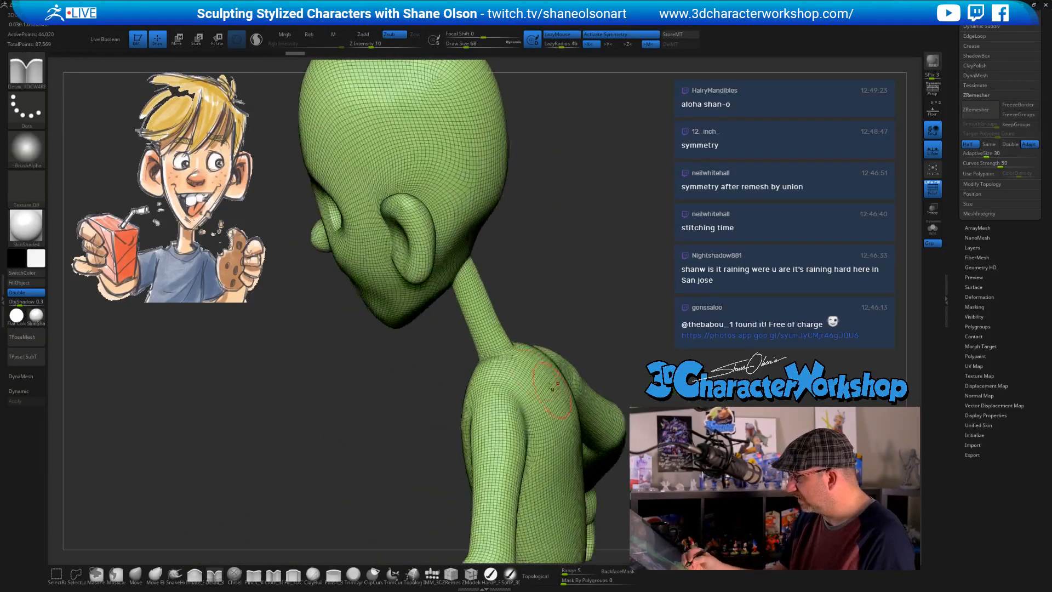
pyautogui.keyDown('shift'); pyautogui.moveTo(499, 342); pyautogui.dragTo(514, 351); pyautogui.keyUp('shift')
# Smooth the join where the neck meets the back of the head
pyautogui.moveTo(544, 358); pyautogui.dragTo(496, 337, button='right')
pyautogui.moveTo(453, 257)
pyautogui.keyDown('shift'); pyautogui.mouseDown()
pyautogui.moveTo(425, 218)
pyautogui.moveTo(456, 284)
pyautogui.mouseUp(); pyautogui.keyUp('shift')
pyautogui.moveTo(526, 262); pyautogui.dragTo(569, 258)
pyautogui.keyDown('shift'); pyautogui.moveTo(458, 276); pyautogui.dragTo(445, 258); pyautogui.keyUp('shift')
# Set the draw size back to 35 and refine the crease around the lower lip and mouth corners
pyautogui.moveTo(515, 239)
pyautogui.mouseDown()
pyautogui.moveTo(554, 235)
pyautogui.moveTo(549, 249)
pyautogui.moveTo(517, 234)
pyautogui.moveTo(570, 265)
pyautogui.moveTo(561, 305)
pyautogui.moveTo(549, 293)
pyautogui.moveTo(551, 359)
pyautogui.moveTo(525, 382)
pyautogui.mouseUp()
pyautogui.press('s')
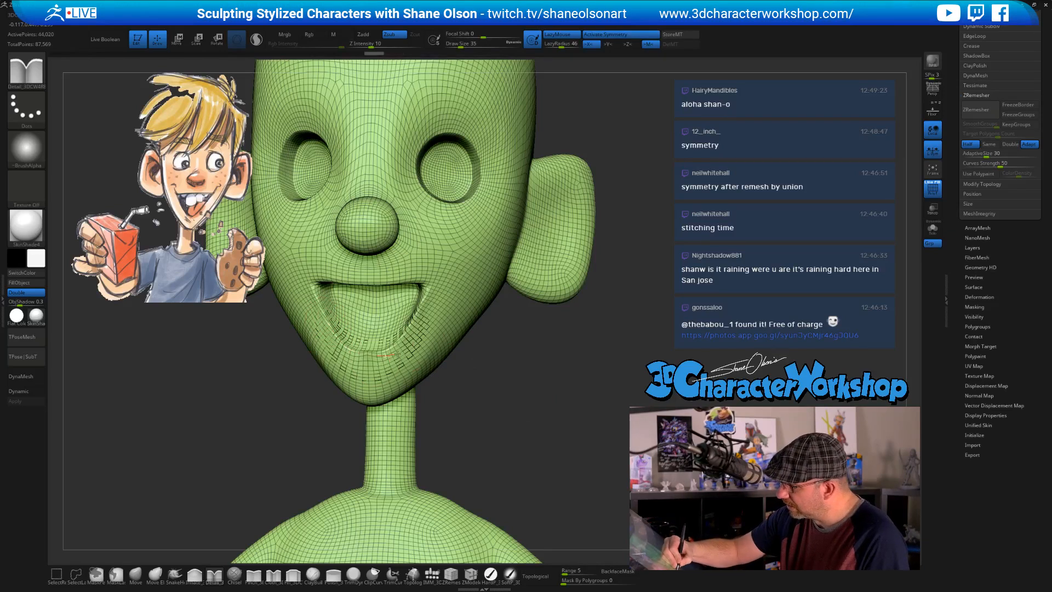
pyautogui.moveTo(534, 411); pyautogui.dragTo(339, 335)
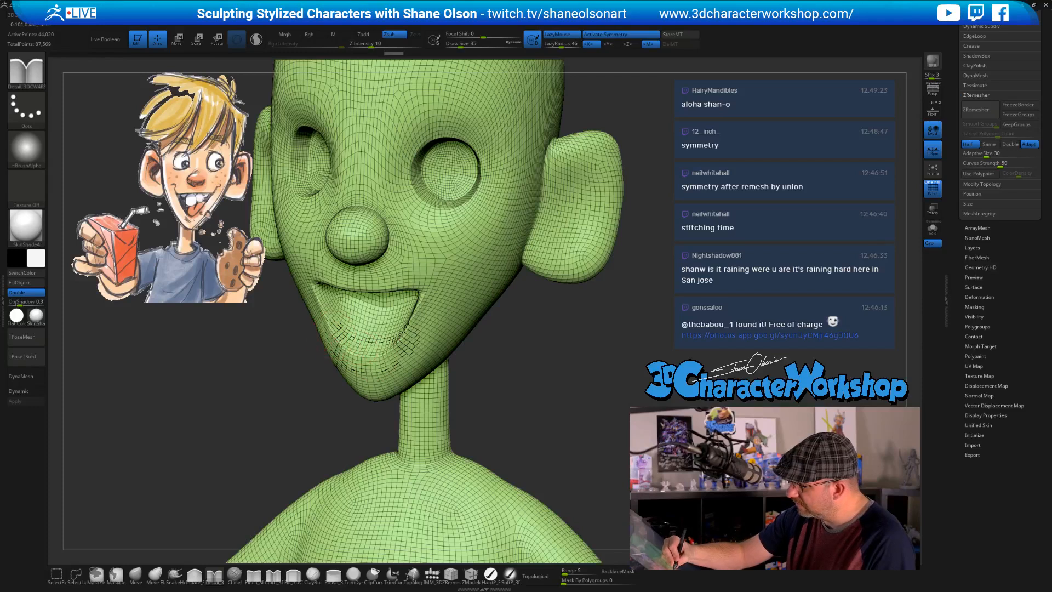
pyautogui.moveTo(476, 384)
pyautogui.mouseDown()
pyautogui.moveTo(569, 387)
pyautogui.moveTo(427, 404)
pyautogui.mouseUp()
# Smooth the joins at the knuckles, thumb base and wrist of the hand
pyautogui.moveTo(509, 416)
pyautogui.keyDown('alt'); pyautogui.mouseDown()
pyautogui.moveTo(500, 348)
pyautogui.moveTo(532, 359)
pyautogui.moveTo(553, 395)
pyautogui.moveTo(555, 419)
pyautogui.moveTo(518, 414)
pyautogui.moveTo(519, 450)
pyautogui.moveTo(497, 385)
pyautogui.mouseUp(); pyautogui.keyUp('alt')
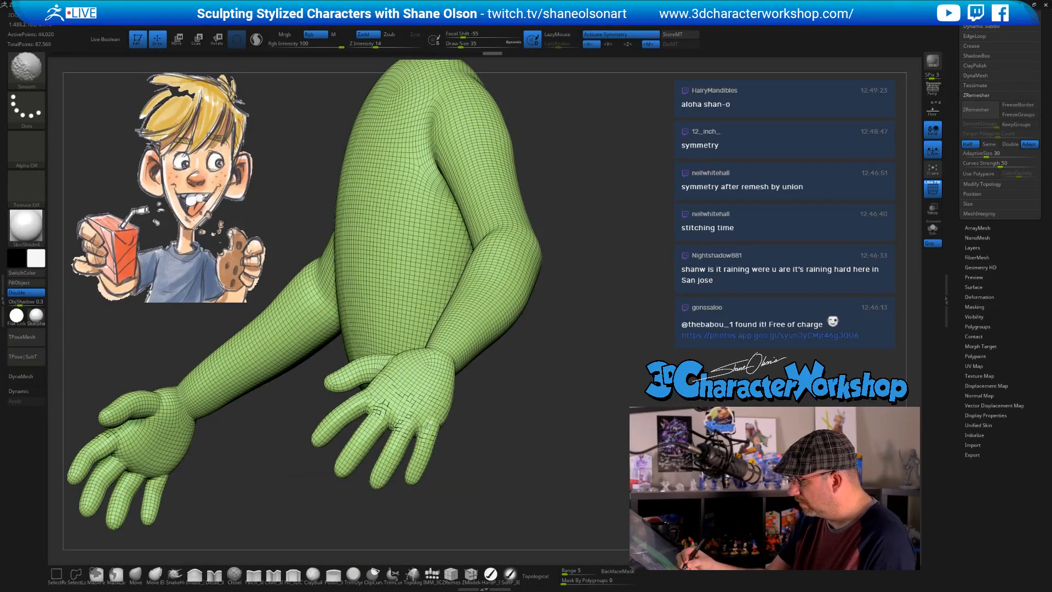
pyautogui.keyDown('shift'); pyautogui.moveTo(427, 426); pyautogui.dragTo(430, 423); pyautogui.keyUp('shift')
pyautogui.moveTo(507, 422); pyautogui.dragTo(564, 432)
pyautogui.keyDown('shift'); pyautogui.moveTo(398, 346); pyautogui.dragTo(371, 352); pyautogui.keyUp('shift')
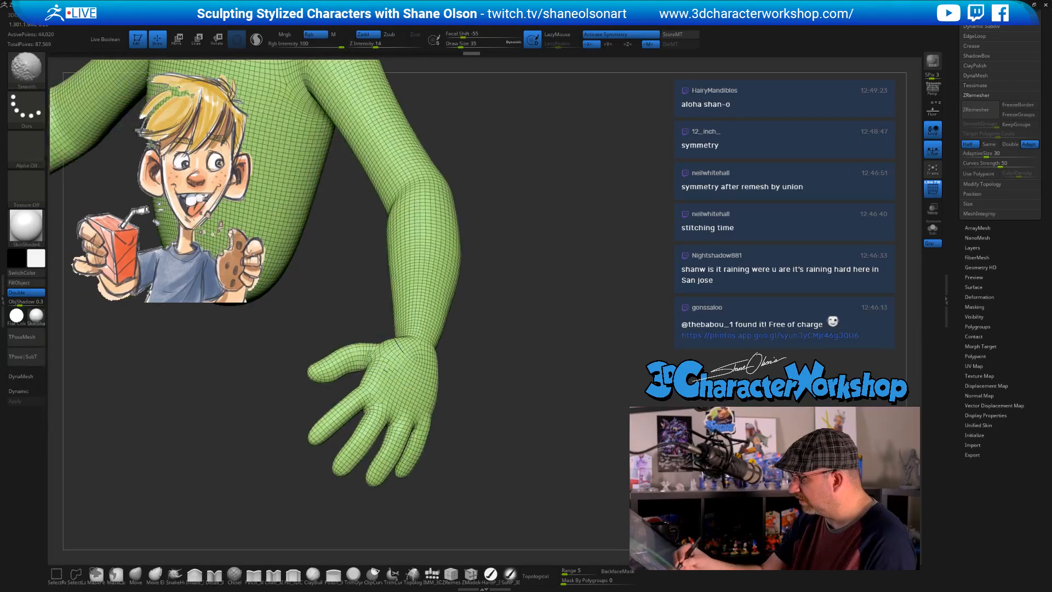
pyautogui.moveTo(350, 306); pyautogui.dragTo(359, 342)
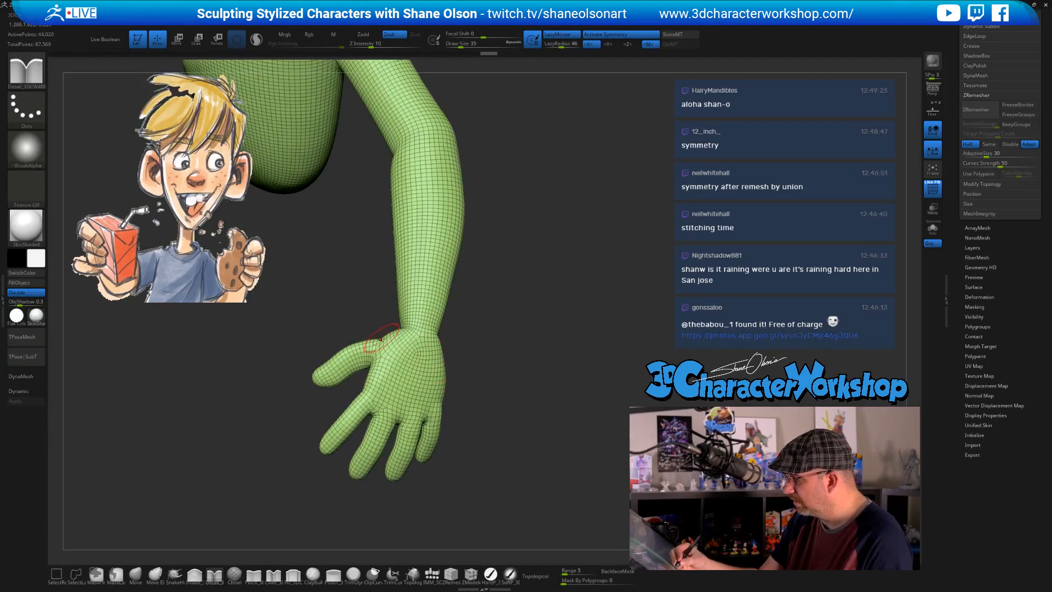
# Smooth the thumb base, thumb and palm of the hand
pyautogui.click(135, 574)
pyautogui.moveTo(258, 482); pyautogui.dragTo(260, 518)
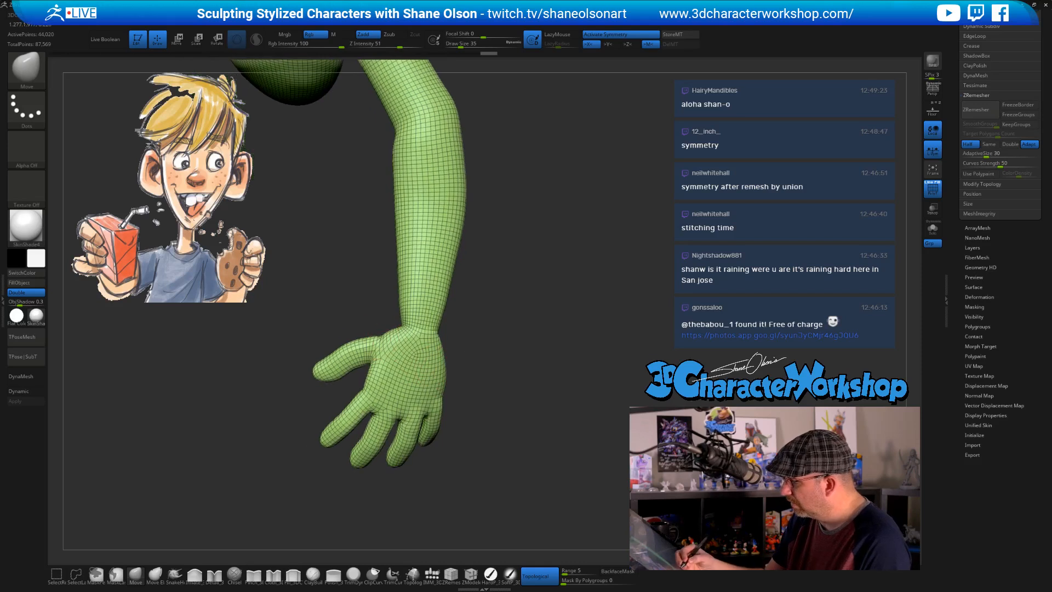
pyautogui.keyDown('shift'); pyautogui.moveTo(392, 354); pyautogui.dragTo(345, 351); pyautogui.keyUp('shift')
pyautogui.moveTo(495, 363); pyautogui.dragTo(691, 362)
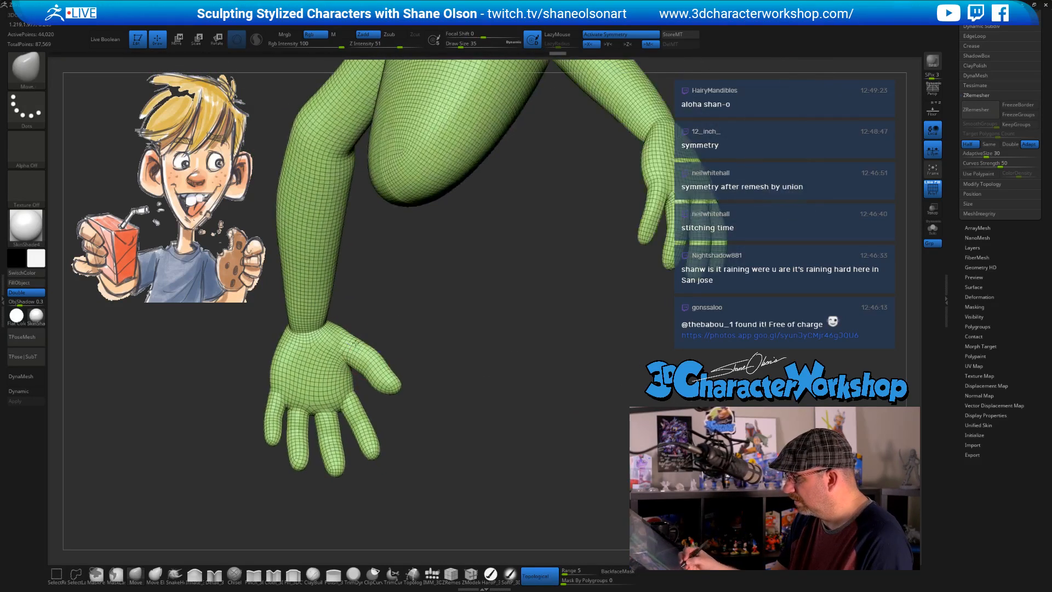
pyautogui.moveTo(443, 368)
pyautogui.mouseDown()
pyautogui.moveTo(493, 362)
pyautogui.moveTo(480, 364)
pyautogui.moveTo(464, 413)
pyautogui.mouseUp()
pyautogui.press('s')
pyautogui.press('s')
pyautogui.press('s')
pyautogui.moveTo(301, 378); pyautogui.dragTo(317, 362)
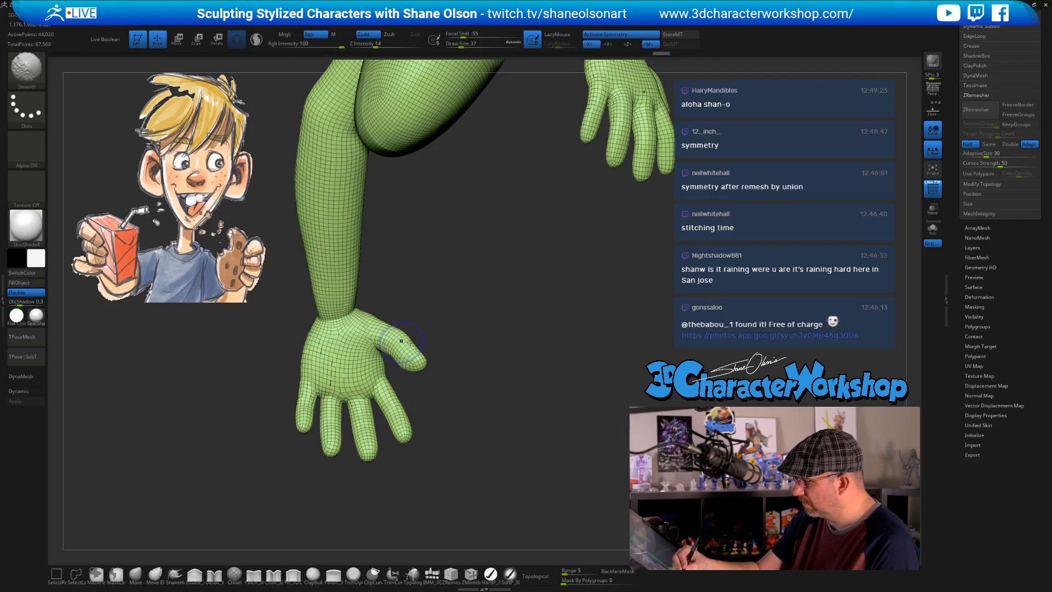
# Refine the finger bases and knuckles with the Detail brush at draw size 20
pyautogui.moveTo(501, 424)
pyautogui.mouseDown()
pyautogui.moveTo(466, 435)
pyautogui.moveTo(472, 411)
pyautogui.moveTo(482, 444)
pyautogui.moveTo(487, 388)
pyautogui.mouseUp()
pyautogui.click(213, 573)
pyautogui.press('s')
pyautogui.press('s')
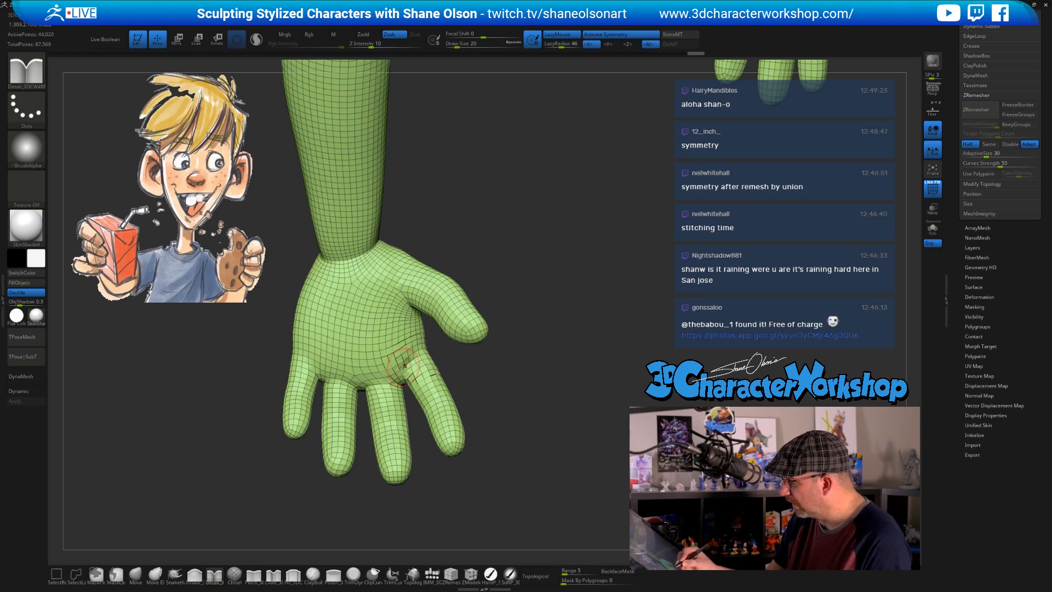
pyautogui.moveTo(485, 380); pyautogui.dragTo(477, 380)
pyautogui.moveTo(335, 381); pyautogui.dragTo(297, 364)
pyautogui.moveTo(532, 411); pyautogui.dragTo(449, 373)
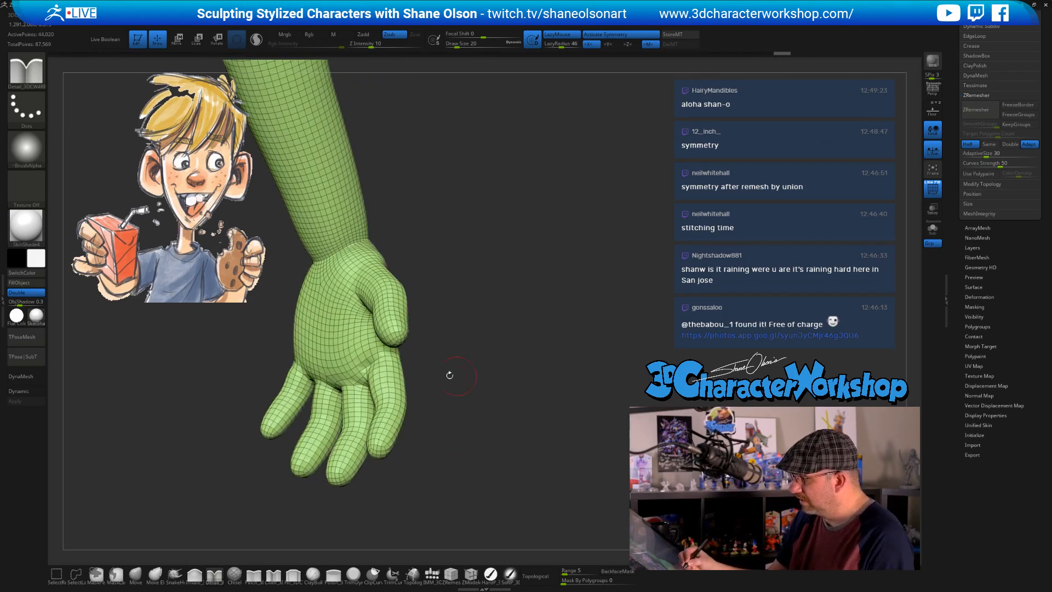
pyautogui.keyDown('shift'); pyautogui.moveTo(342, 378); pyautogui.dragTo(372, 374); pyautogui.keyUp('shift')
pyautogui.moveTo(479, 409)
pyautogui.mouseDown()
pyautogui.moveTo(438, 420)
pyautogui.moveTo(493, 446)
pyautogui.moveTo(493, 413)
pyautogui.mouseUp()
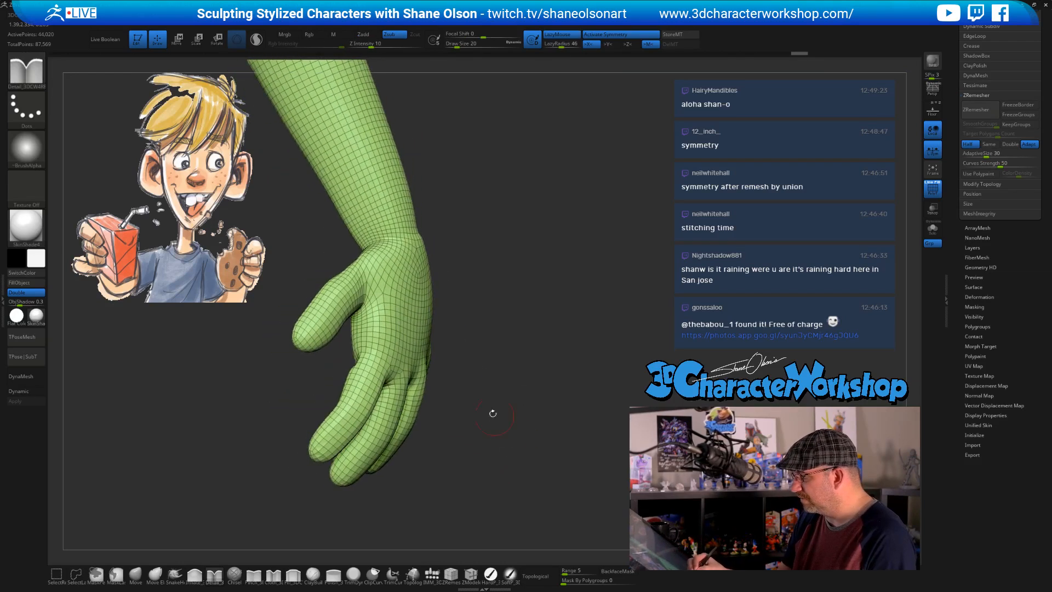
pyautogui.moveTo(443, 390); pyautogui.dragTo(363, 368)
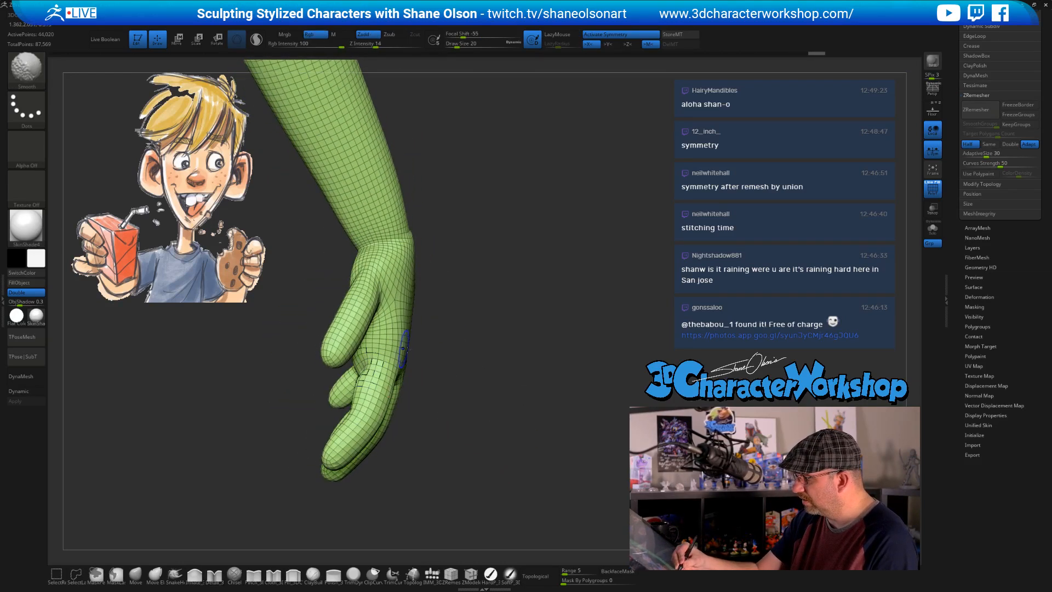
# Smooth the wrist area at draw size 35 and the forearm at draw size 74
pyautogui.moveTo(476, 422)
pyautogui.mouseDown()
pyautogui.moveTo(496, 434)
pyautogui.moveTo(551, 418)
pyautogui.moveTo(537, 397)
pyautogui.moveTo(531, 438)
pyautogui.moveTo(518, 425)
pyautogui.moveTo(528, 455)
pyautogui.moveTo(516, 393)
pyautogui.moveTo(528, 431)
pyautogui.moveTo(527, 420)
pyautogui.mouseUp()
pyautogui.press('shift')
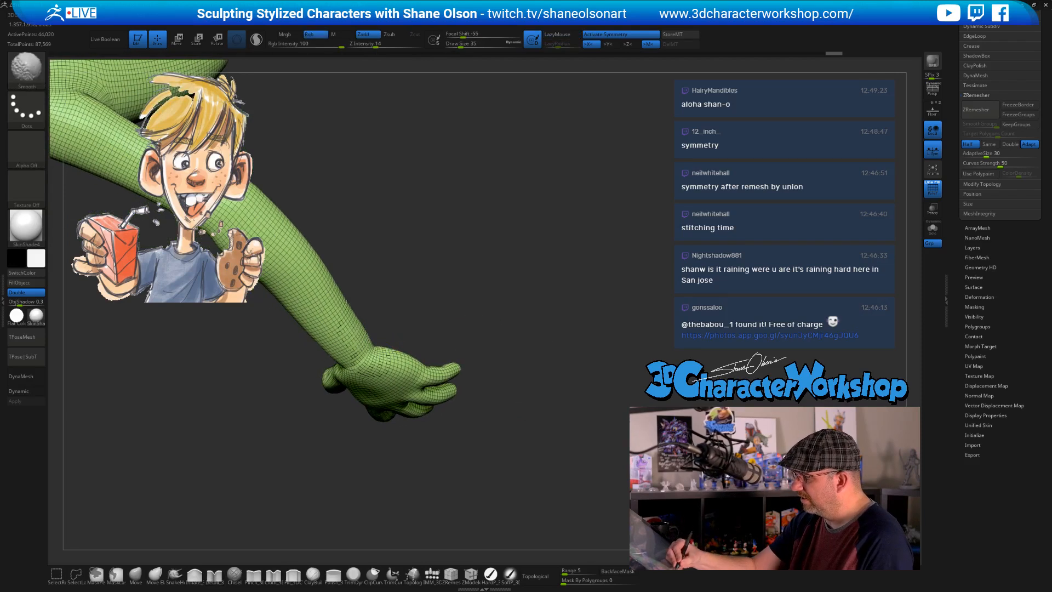
pyautogui.keyDown('shift'); pyautogui.moveTo(361, 340); pyautogui.dragTo(323, 329); pyautogui.keyUp('shift')
pyautogui.moveTo(501, 323)
pyautogui.mouseDown()
pyautogui.moveTo(466, 395)
pyautogui.moveTo(421, 444)
pyautogui.mouseUp()
pyautogui.press('shift')
pyautogui.moveTo(394, 310)
pyautogui.mouseDown()
pyautogui.moveTo(430, 307)
pyautogui.moveTo(482, 345)
pyautogui.mouseUp()
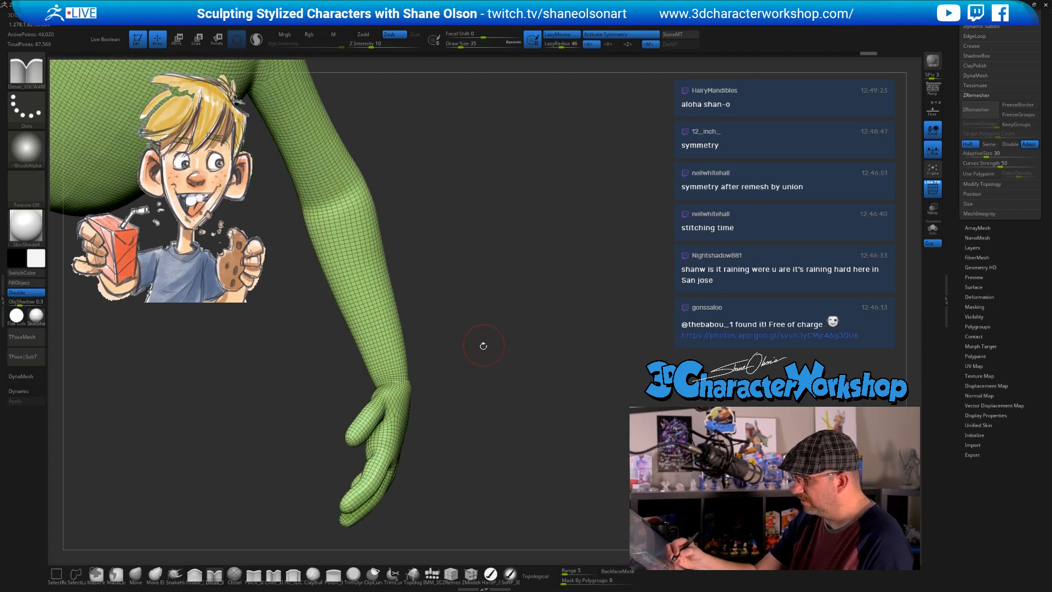
pyautogui.press('shift')
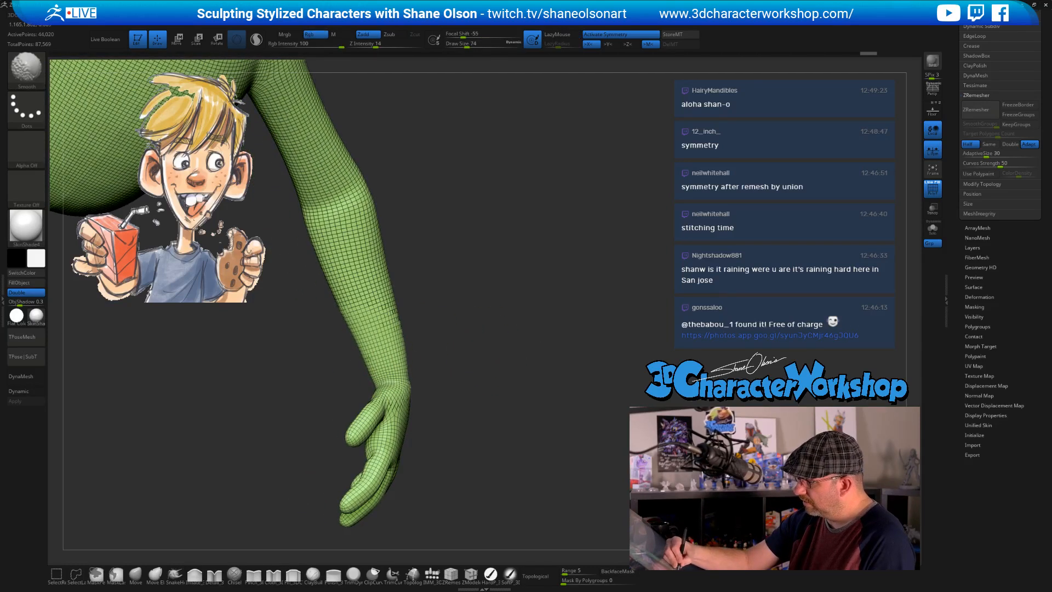
pyautogui.keyDown('shift'); pyautogui.moveTo(383, 308); pyautogui.dragTo(344, 307); pyautogui.keyUp('shift')
pyautogui.moveTo(369, 371)
pyautogui.keyDown('shift'); pyautogui.mouseDown()
pyautogui.moveTo(404, 378)
pyautogui.moveTo(394, 344)
pyautogui.mouseUp(); pyautogui.keyUp('shift')
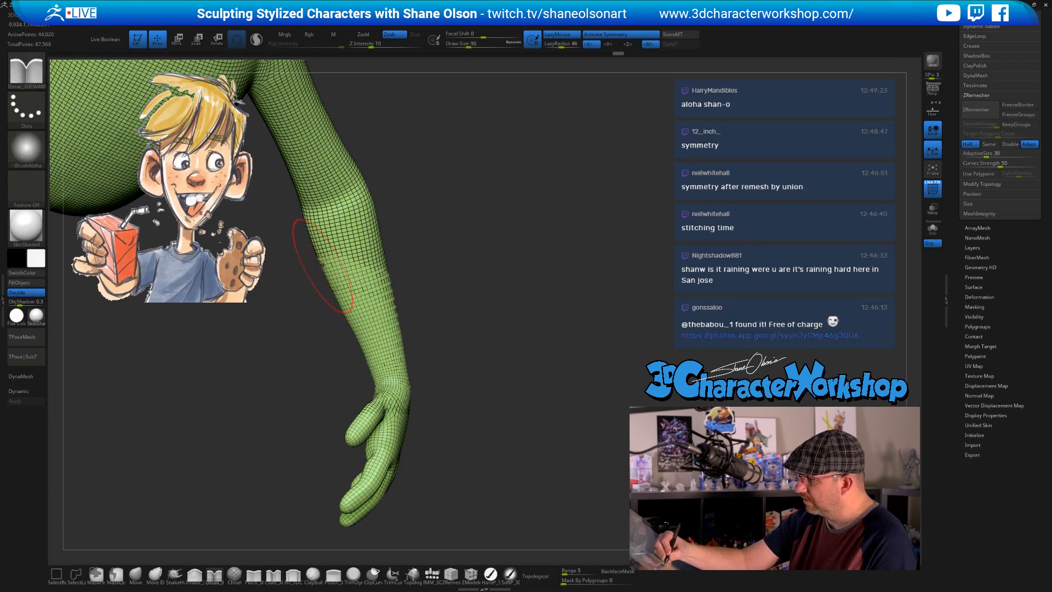
# Reshape the forearm's contour below the elbow using the Move brush at draw size 116
pyautogui.press('b')
pyautogui.press('m')
pyautogui.press('v')
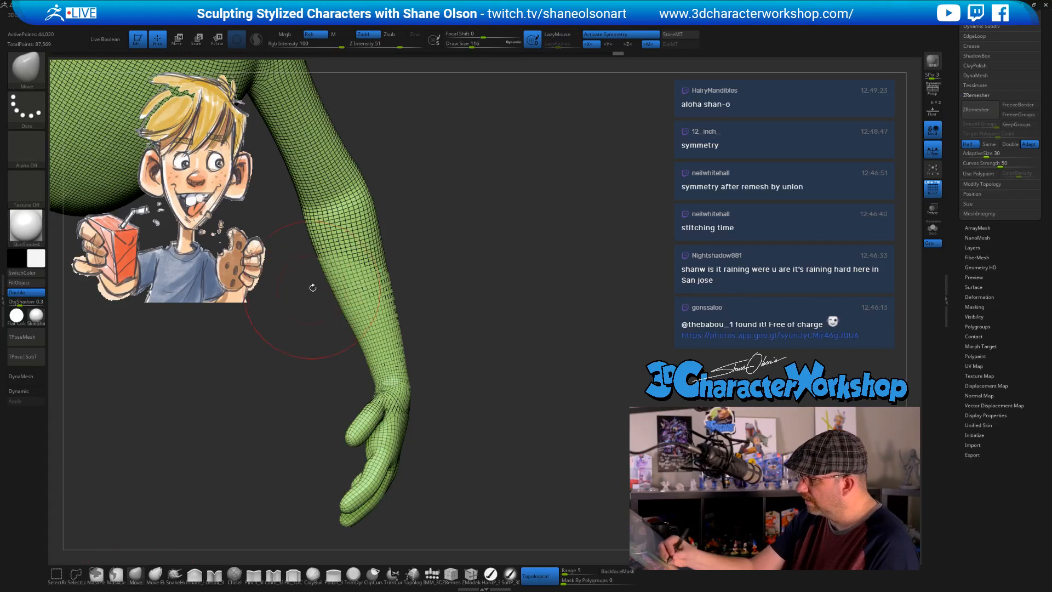
pyautogui.moveTo(329, 259)
pyautogui.mouseDown()
pyautogui.moveTo(320, 257)
pyautogui.moveTo(334, 263)
pyautogui.mouseUp()
pyautogui.moveTo(474, 320)
pyautogui.mouseDown()
pyautogui.moveTo(539, 323)
pyautogui.moveTo(547, 350)
pyautogui.moveTo(521, 370)
pyautogui.moveTo(565, 362)
pyautogui.moveTo(520, 348)
pyautogui.mouseUp()
pyautogui.moveTo(402, 313)
pyautogui.mouseDown()
pyautogui.moveTo(391, 316)
pyautogui.moveTo(432, 328)
pyautogui.mouseUp()
pyautogui.moveTo(493, 328); pyautogui.dragTo(485, 410)
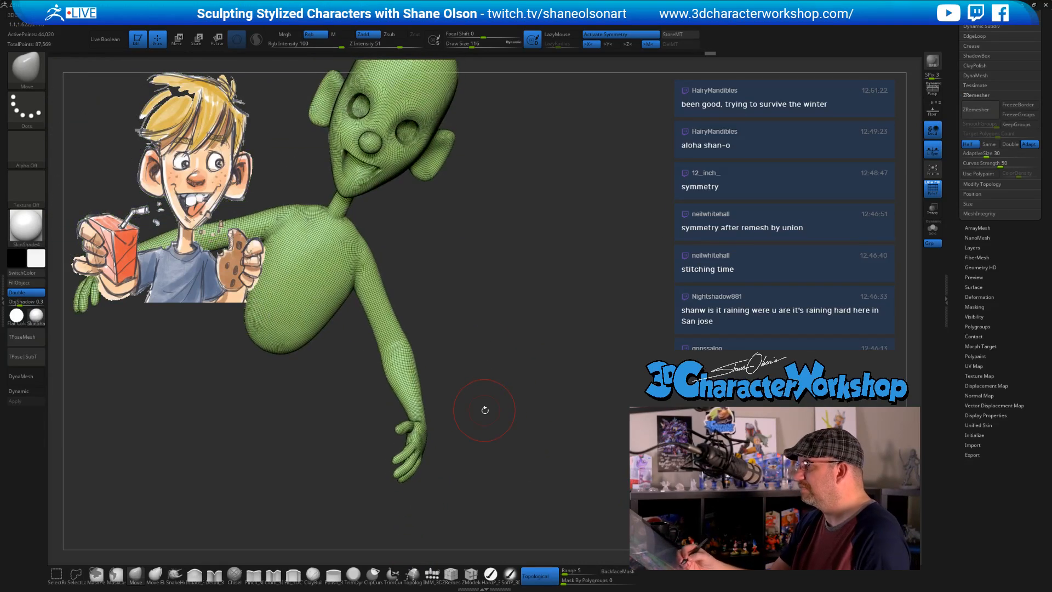
# ZRemesh the fused body with the Half and Adapt options
pyautogui.keyDown('alt'); pyautogui.moveTo(520, 372); pyautogui.dragTo(507, 329); pyautogui.keyUp('alt')
pyautogui.keyDown('shift'); pyautogui.moveTo(523, 408); pyautogui.dragTo(562, 380); pyautogui.keyUp('shift')
pyautogui.moveTo(491, 362); pyautogui.dragTo(584, 419)
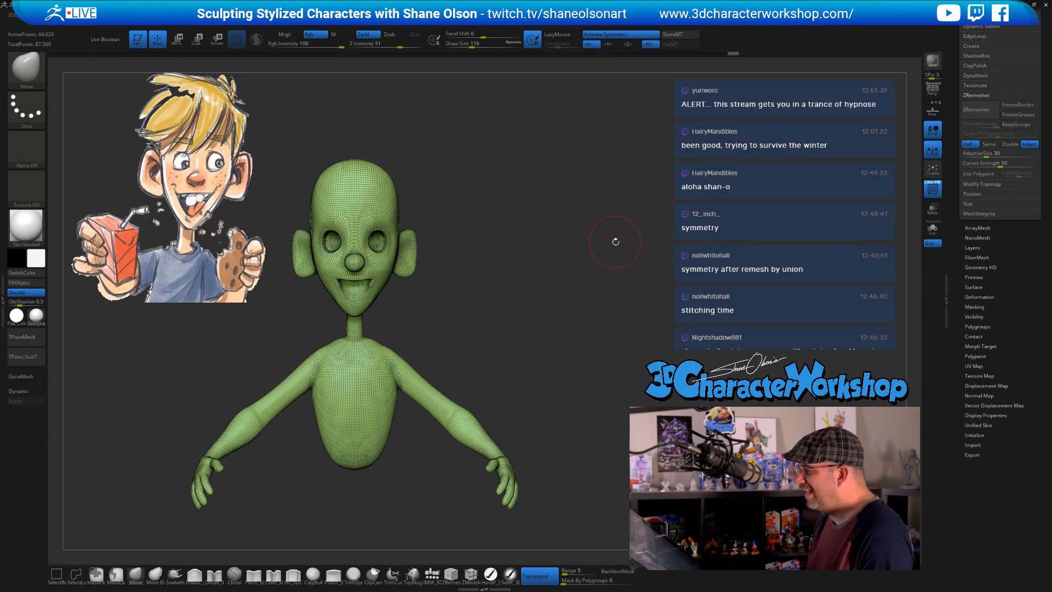
pyautogui.keyDown('alt'); pyautogui.moveTo(615, 241); pyautogui.dragTo(668, 251); pyautogui.keyUp('alt')
pyautogui.click(976, 110)
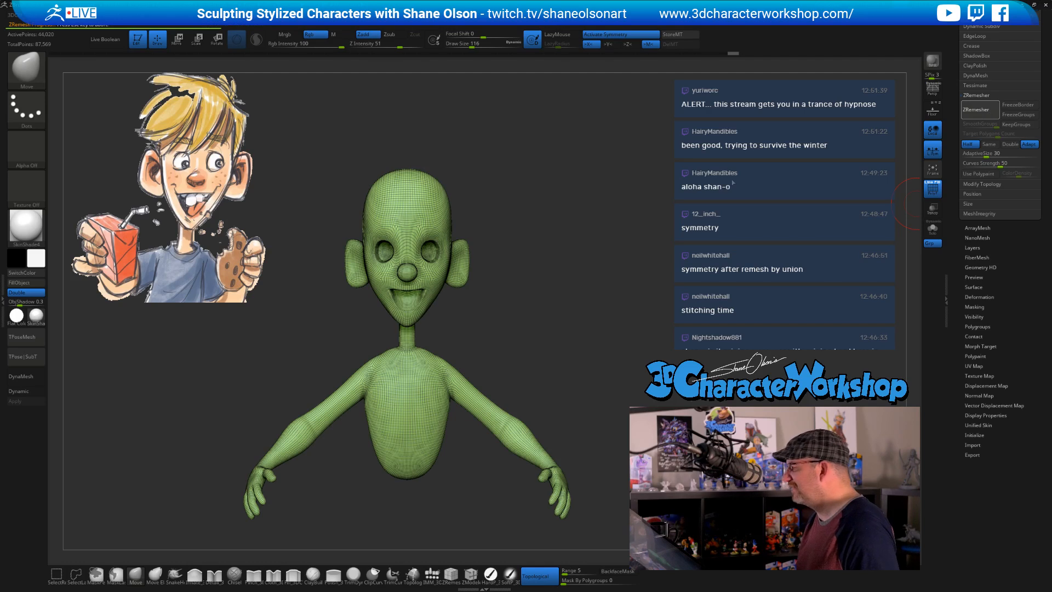
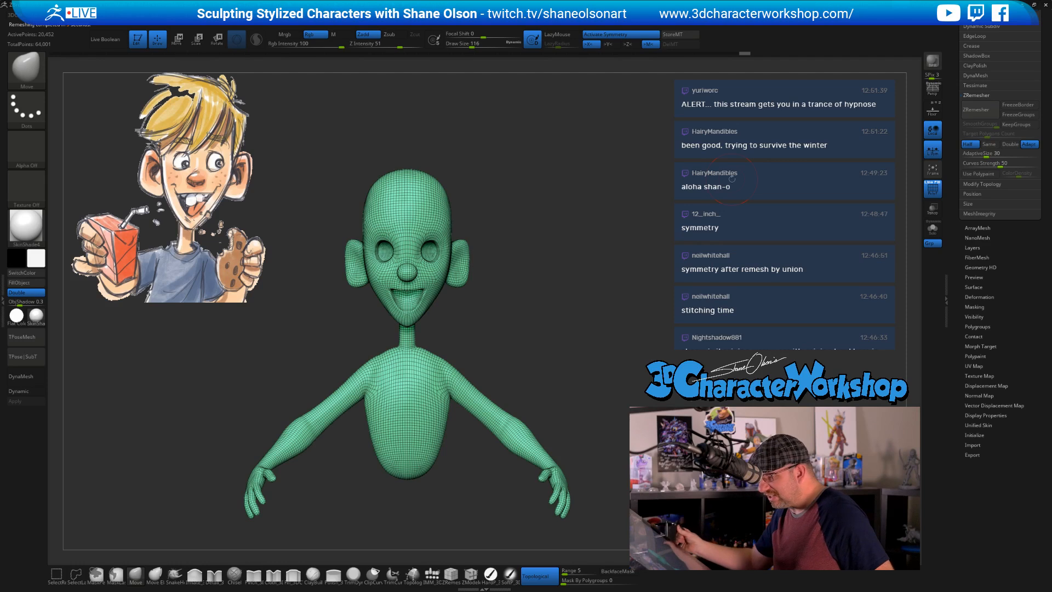
# Set the draw size to 80 and smooth the rims of the eye sockets
pyautogui.moveTo(546, 355)
pyautogui.keyDown('alt'); pyautogui.mouseDown()
pyautogui.moveTo(564, 331)
pyautogui.moveTo(577, 364)
pyautogui.moveTo(551, 355)
pyautogui.moveTo(557, 384)
pyautogui.moveTo(549, 359)
pyautogui.mouseUp(); pyautogui.keyUp('alt')
pyautogui.press('s')
pyautogui.moveTo(539, 358)
pyautogui.mouseDown()
pyautogui.moveTo(548, 357)
pyautogui.moveTo(554, 404)
pyautogui.moveTo(553, 378)
pyautogui.mouseUp()
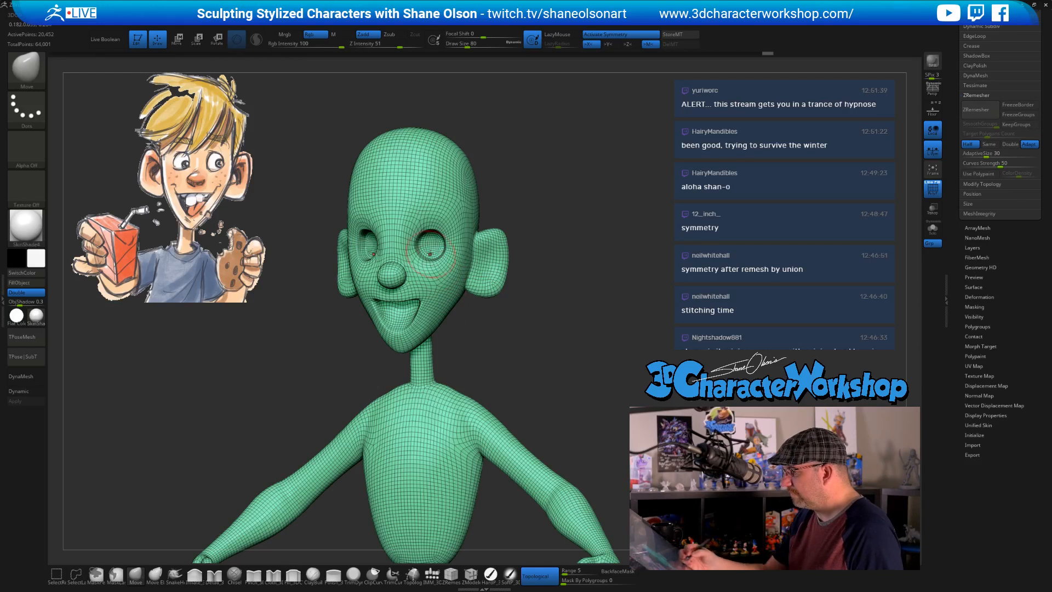
pyautogui.keyDown('shift'); pyautogui.moveTo(430, 253); pyautogui.dragTo(438, 232); pyautogui.keyUp('shift')
pyautogui.moveTo(525, 327)
pyautogui.mouseDown()
pyautogui.moveTo(547, 350)
pyautogui.moveTo(572, 354)
pyautogui.moveTo(552, 354)
pyautogui.moveTo(500, 317)
pyautogui.mouseUp()
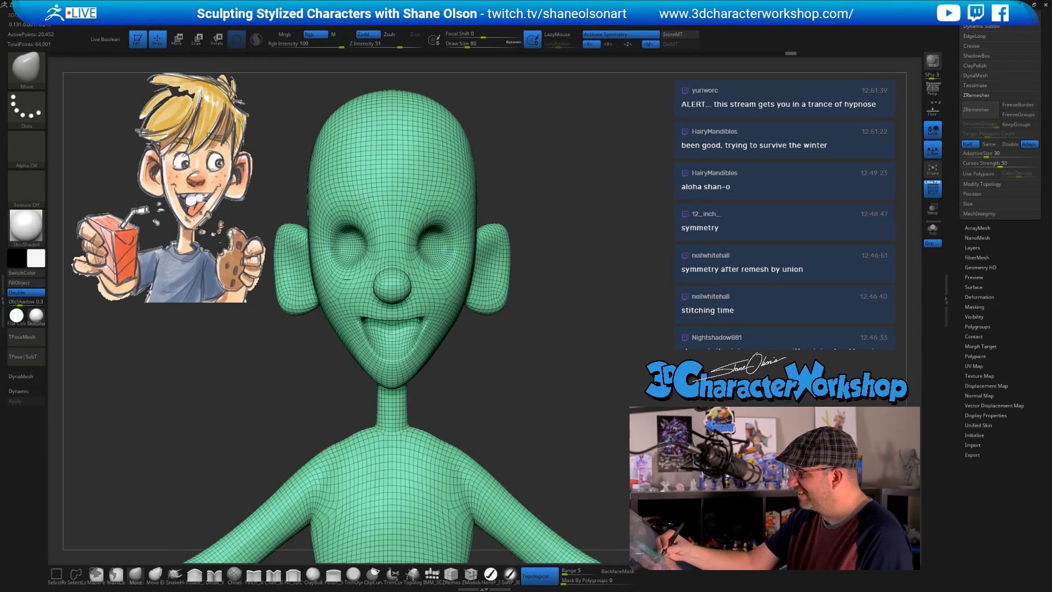
pyautogui.moveTo(553, 311); pyautogui.dragTo(482, 274)
pyautogui.moveTo(558, 366); pyautogui.dragTo(616, 386)
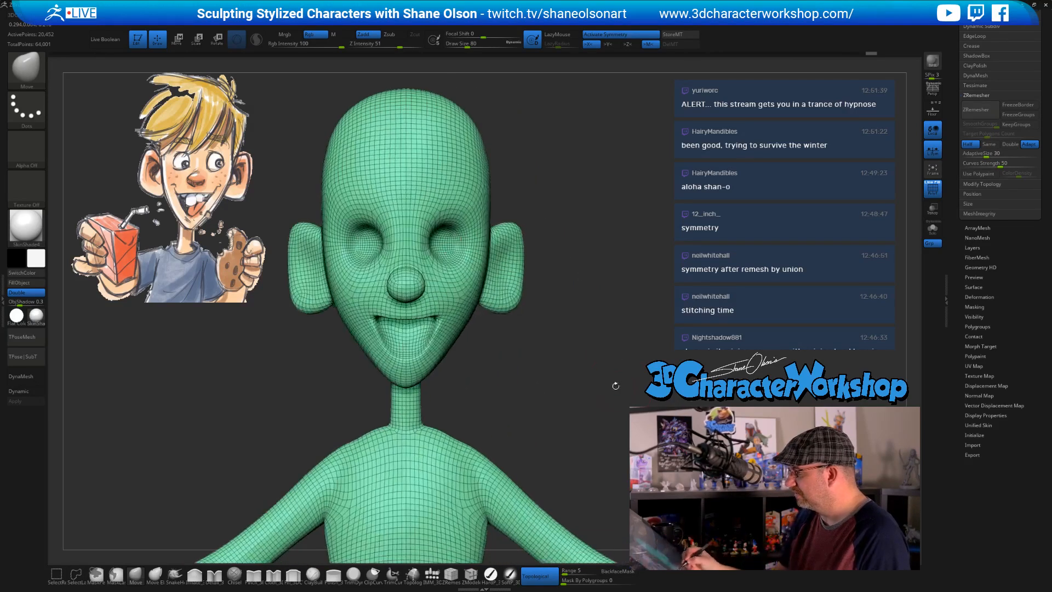
# Hide the polyframe and turn on dynamic subdivision for the body
pyautogui.hotkey('shift', 'f')
pyautogui.keyDown('alt'); pyautogui.moveTo(569, 323); pyautogui.dragTo(589, 338); pyautogui.keyUp('alt')
pyautogui.press('d')
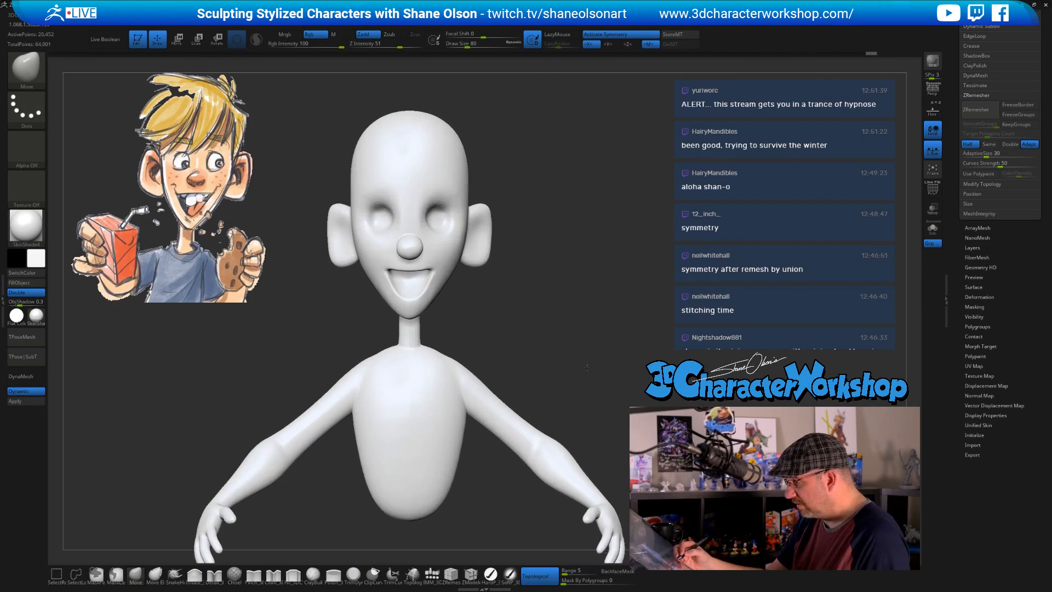
pyautogui.moveTo(639, 375); pyautogui.dragTo(618, 355)
pyautogui.moveTo(587, 314); pyautogui.dragTo(560, 359)
pyautogui.moveTo(511, 331)
pyautogui.mouseDown()
pyautogui.moveTo(438, 323)
pyautogui.moveTo(568, 345)
pyautogui.mouseUp()
pyautogui.press('shift')
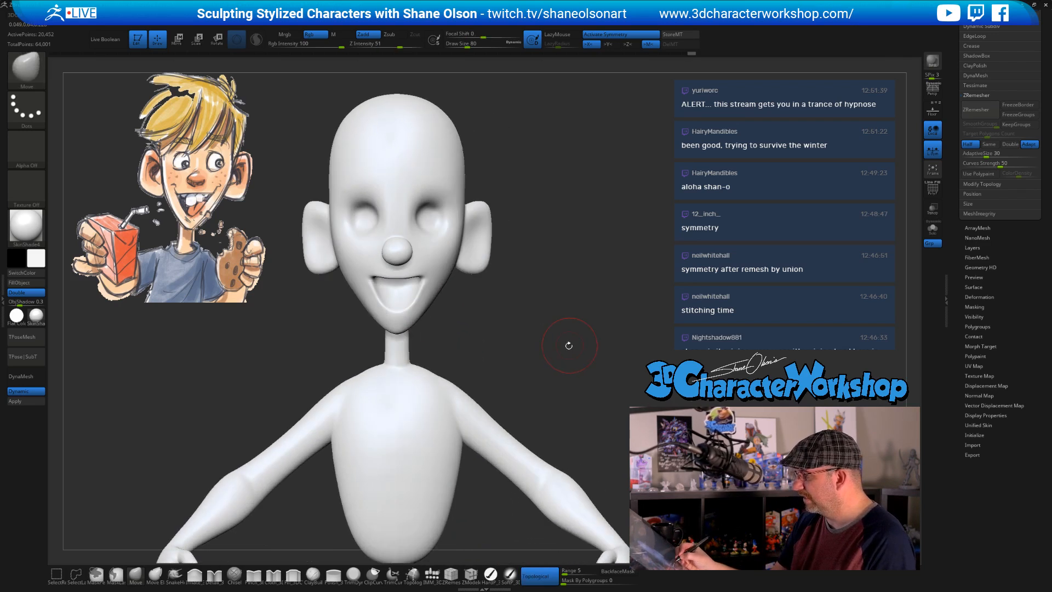
pyautogui.keyDown('alt'); pyautogui.moveTo(486, 332); pyautogui.dragTo(523, 382); pyautogui.keyUp('alt')
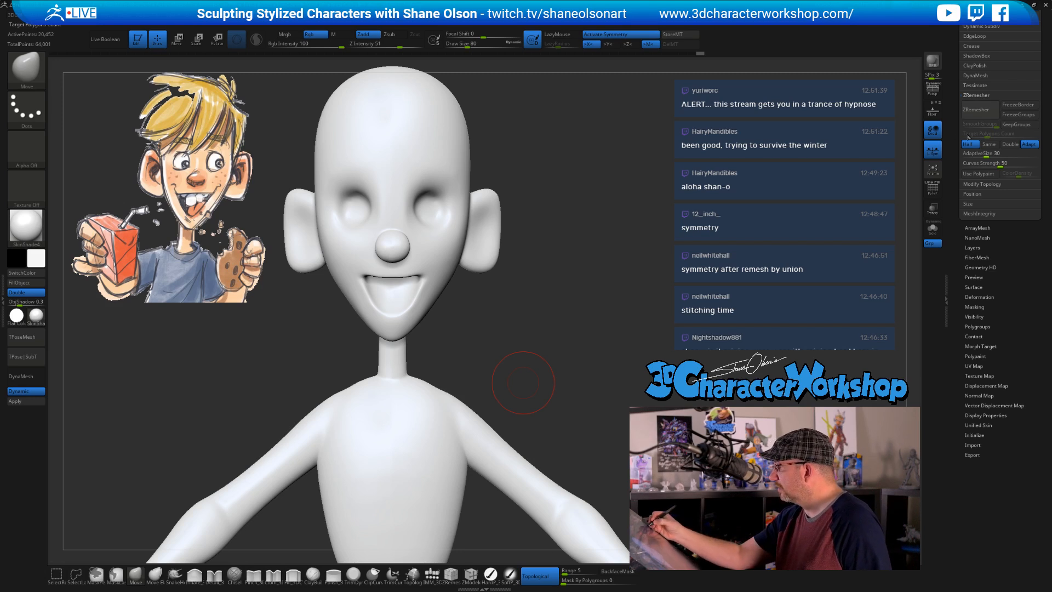
pyautogui.moveTo(958, 130); pyautogui.dragTo(960, 200)
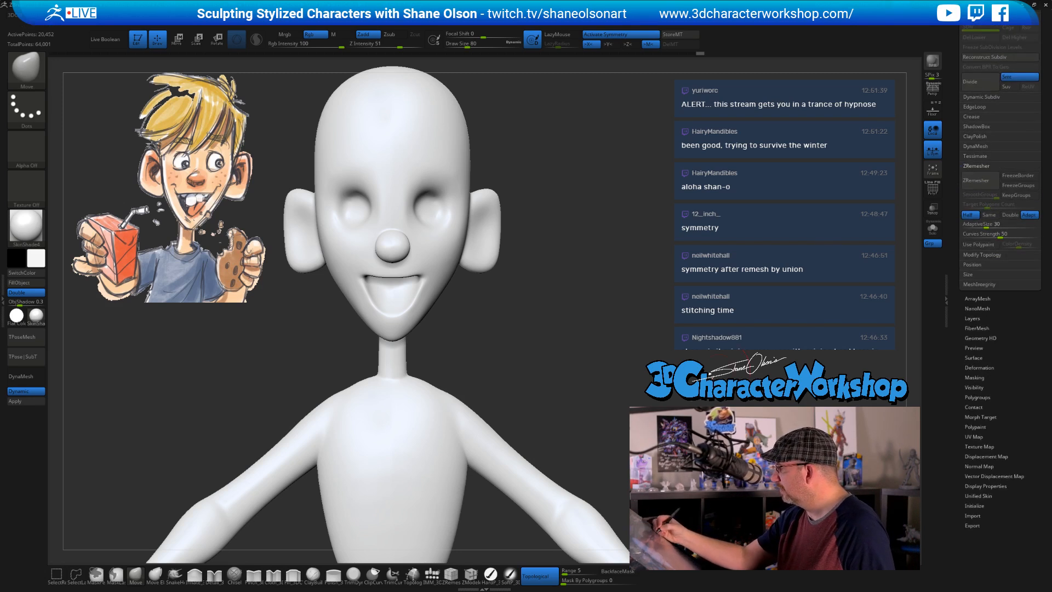
pyautogui.keyDown('alt'); pyautogui.moveTo(719, 378); pyautogui.dragTo(693, 325); pyautogui.keyUp('alt')
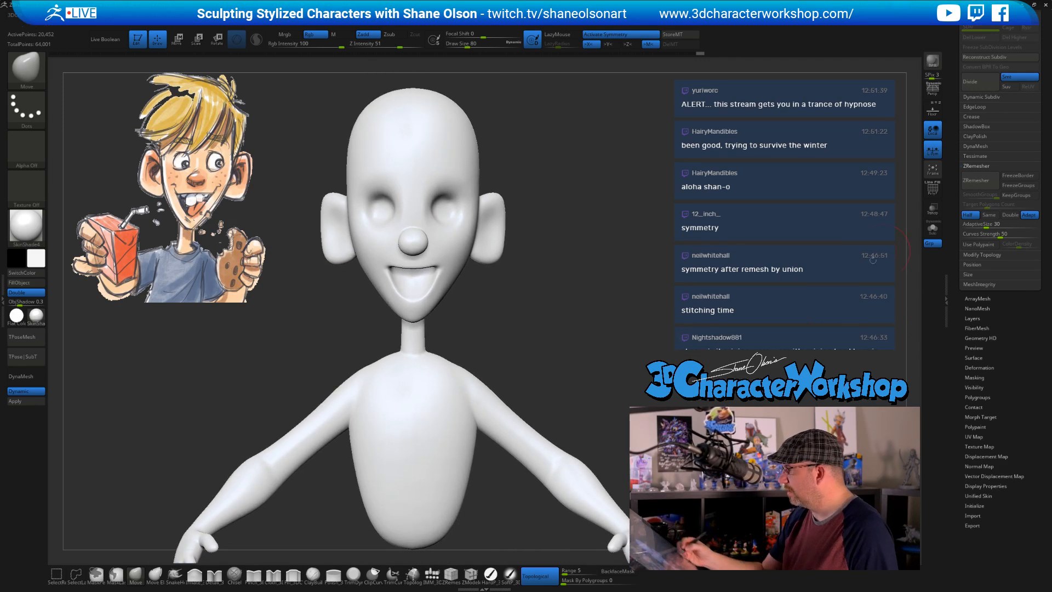
# Insert mirrored QuadSphere-2 eyeballs at the eye sockets and scale them up by about 1.07
pyautogui.click(432, 567)
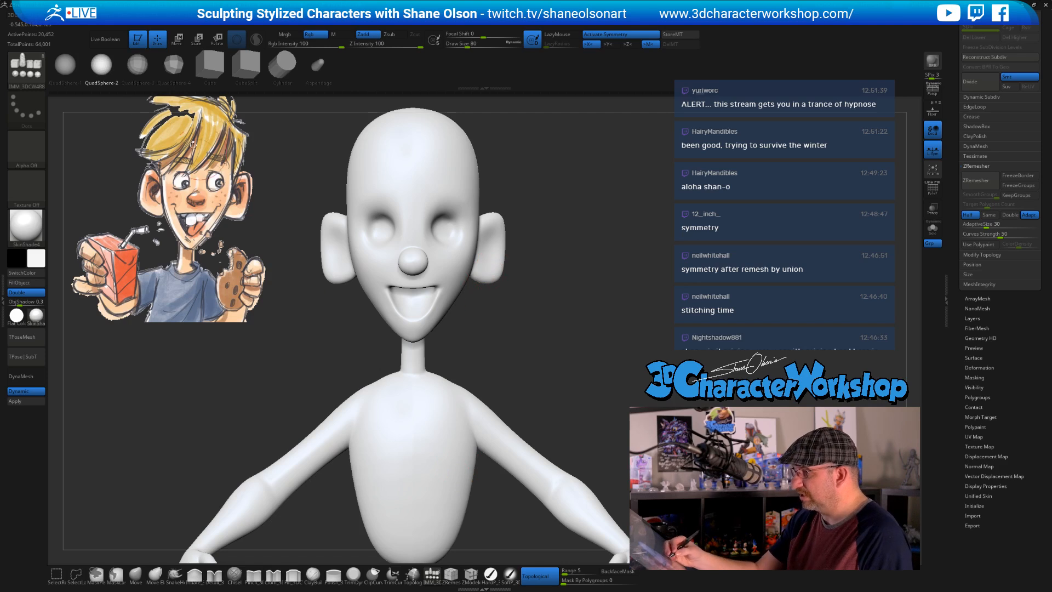
pyautogui.keyDown('alt'); pyautogui.moveTo(516, 306); pyautogui.dragTo(540, 402); pyautogui.keyUp('alt')
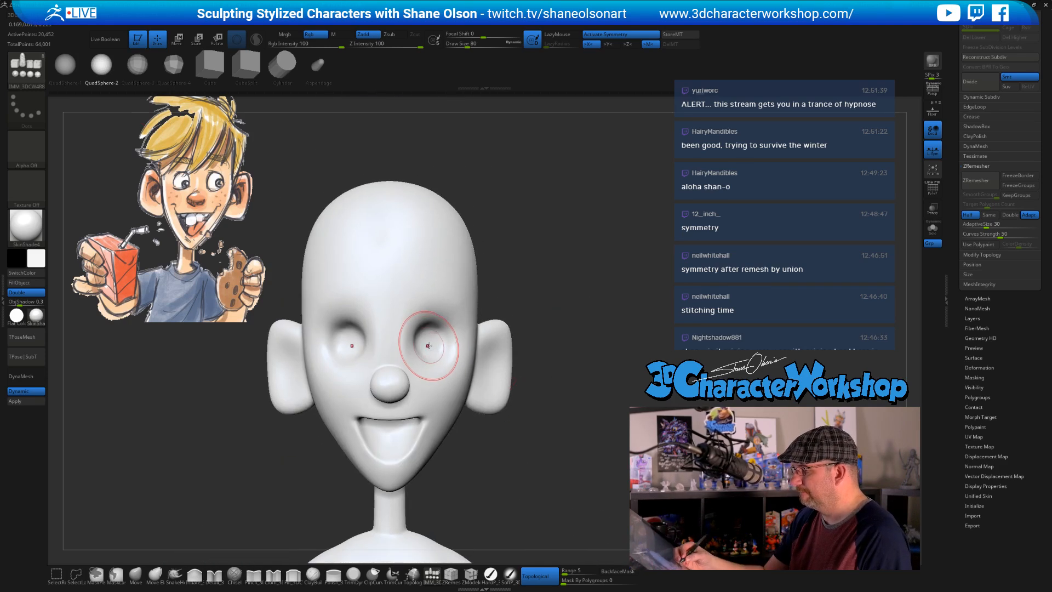
pyautogui.moveTo(429, 345); pyautogui.dragTo(432, 376)
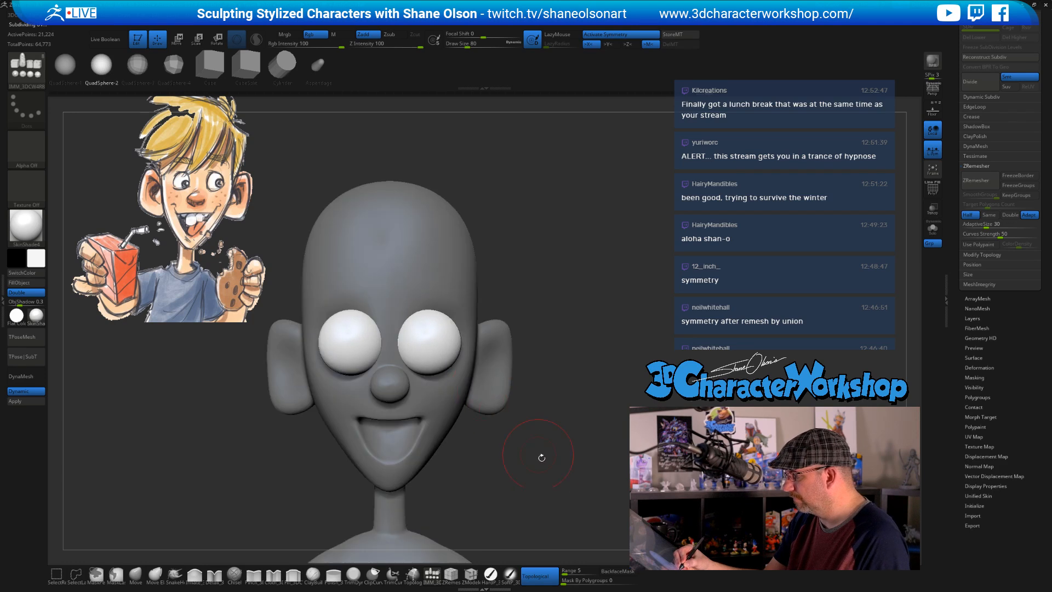
pyautogui.moveTo(541, 457)
pyautogui.mouseDown()
pyautogui.moveTo(521, 460)
pyautogui.moveTo(545, 464)
pyautogui.mouseUp()
pyautogui.press('e')
pyautogui.moveTo(435, 335); pyautogui.dragTo(436, 333)
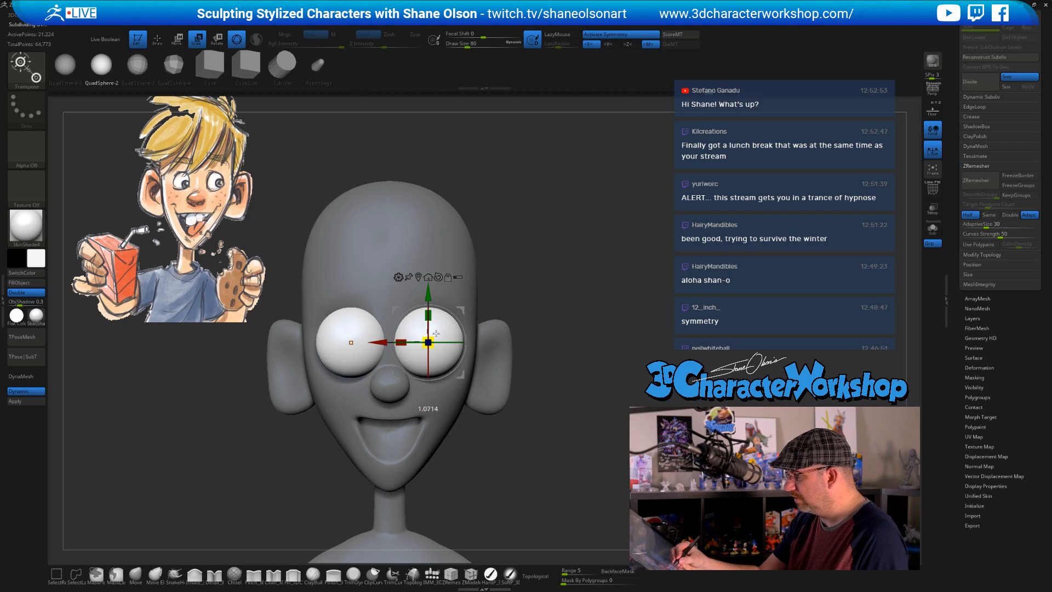
# Move the eyeballs back into the head's sockets and reposition the gizmo near the front of the eye
pyautogui.moveTo(549, 450); pyautogui.dragTo(406, 348)
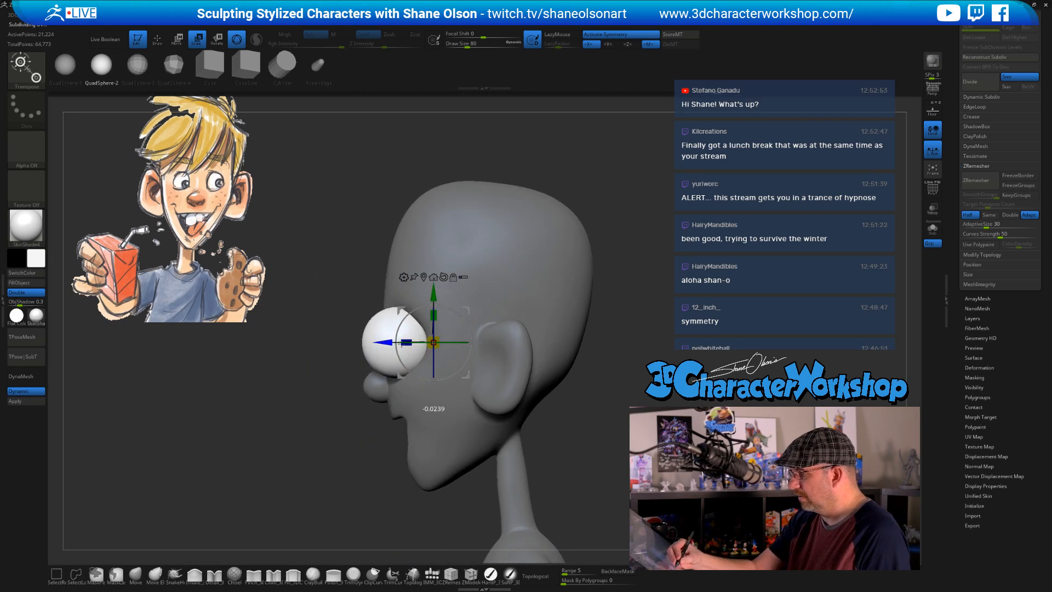
pyautogui.moveTo(340, 356); pyautogui.dragTo(482, 356)
pyautogui.moveTo(619, 425); pyautogui.dragTo(458, 353)
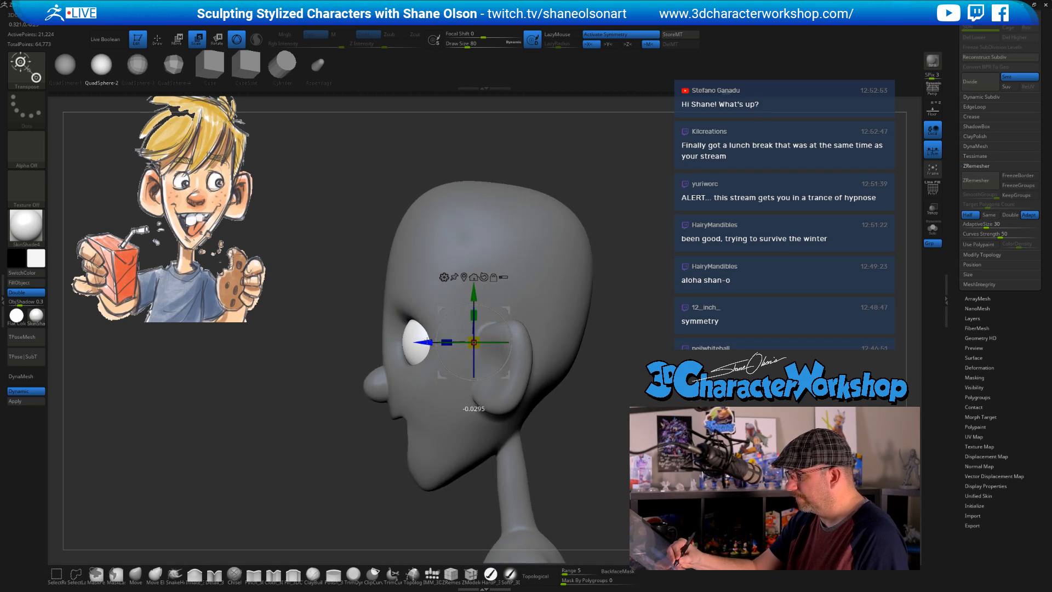
pyautogui.moveTo(595, 354); pyautogui.dragTo(529, 367)
pyautogui.moveTo(570, 424); pyautogui.dragTo(537, 426)
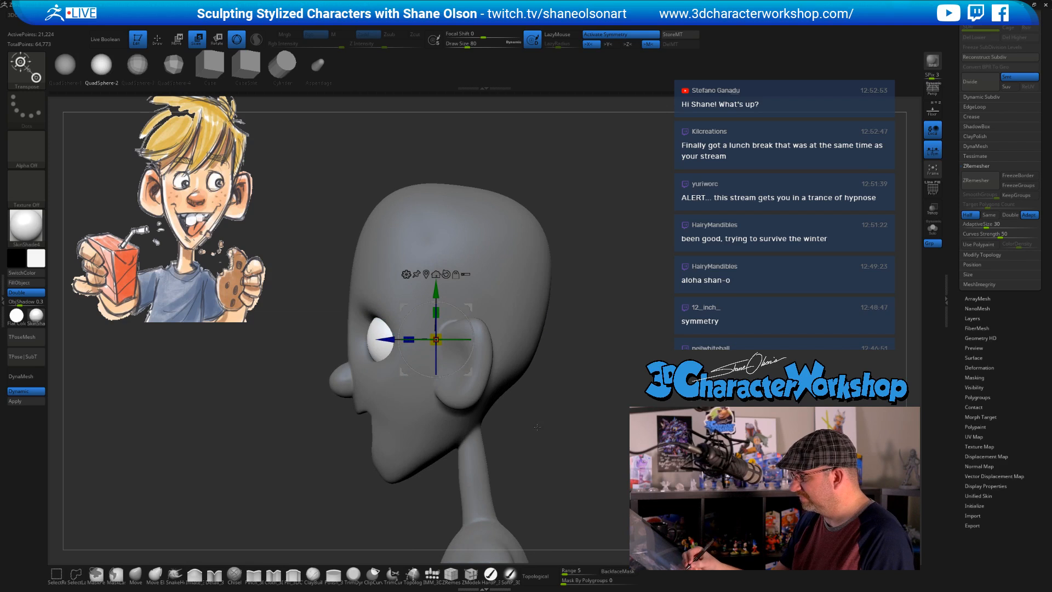
pyautogui.keyDown('alt'); pyautogui.moveTo(386, 340); pyautogui.dragTo(319, 339); pyautogui.keyUp('alt')
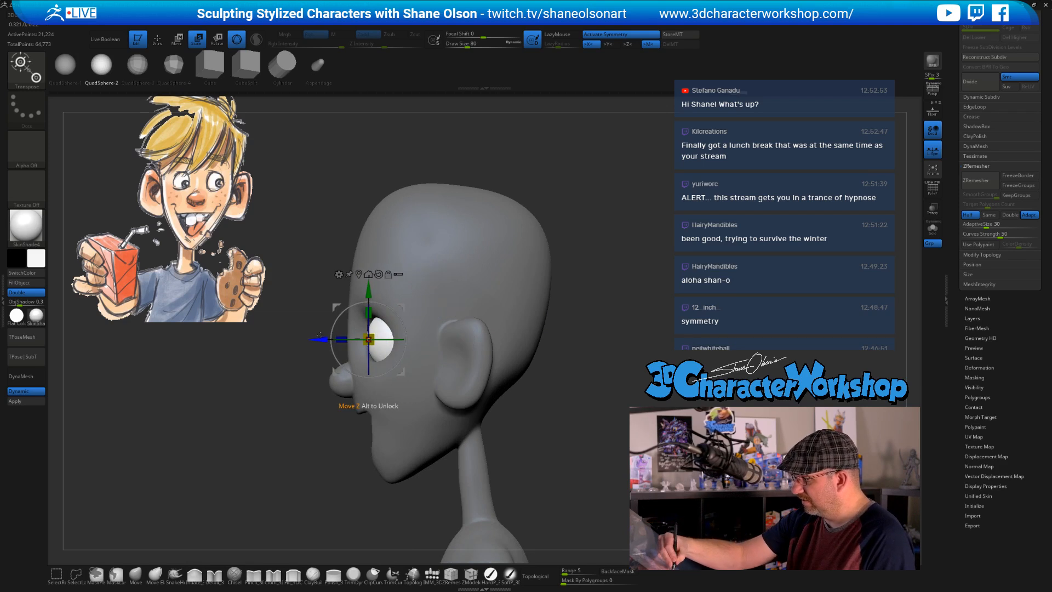
# Fine-tune the size and sideways spacing of the eyeballs from the front
pyautogui.moveTo(553, 432); pyautogui.dragTo(531, 393)
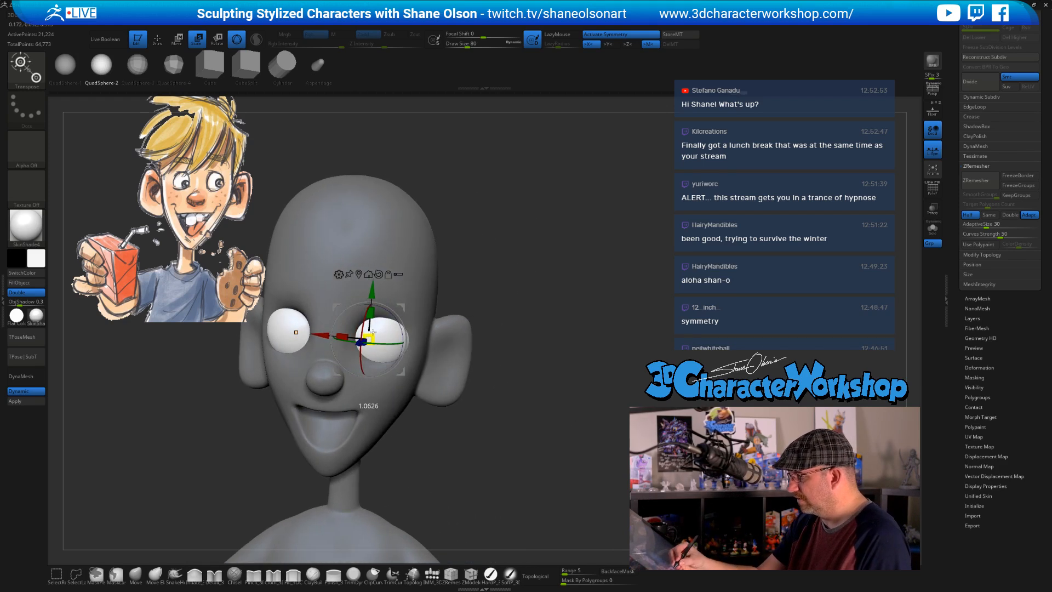
pyautogui.keyDown('shift'); pyautogui.moveTo(493, 334); pyautogui.dragTo(465, 337); pyautogui.keyUp('shift')
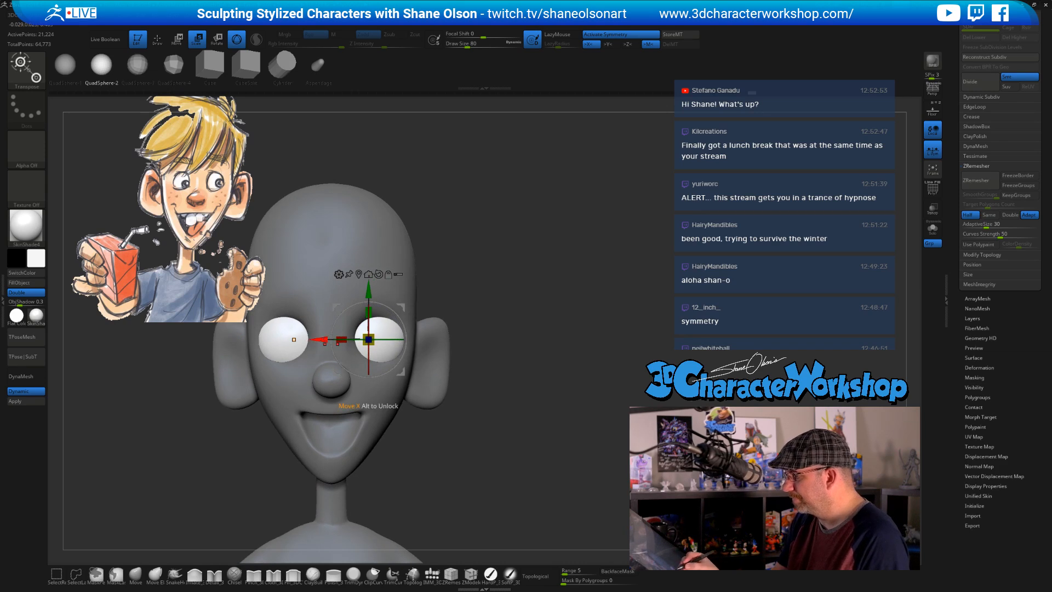
pyautogui.moveTo(324, 339); pyautogui.dragTo(319, 340)
pyautogui.keyDown('alt'); pyautogui.moveTo(474, 471); pyautogui.dragTo(587, 446); pyautogui.keyUp('alt')
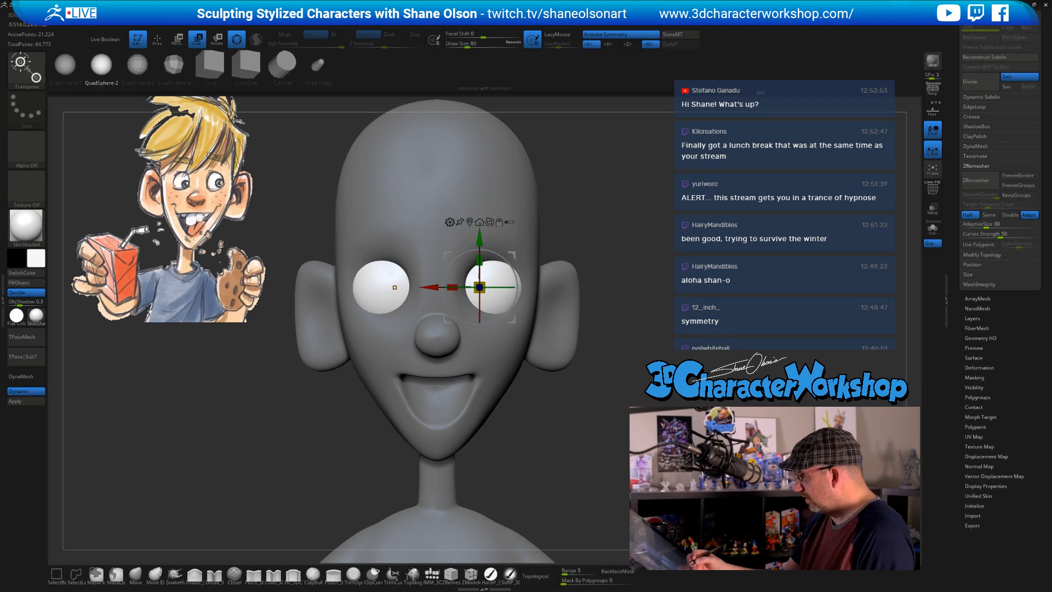
# Make the body the active subtool for sculpting, subdivide it, and show the subtool list
pyautogui.press('3')
pyautogui.click(649, 383)
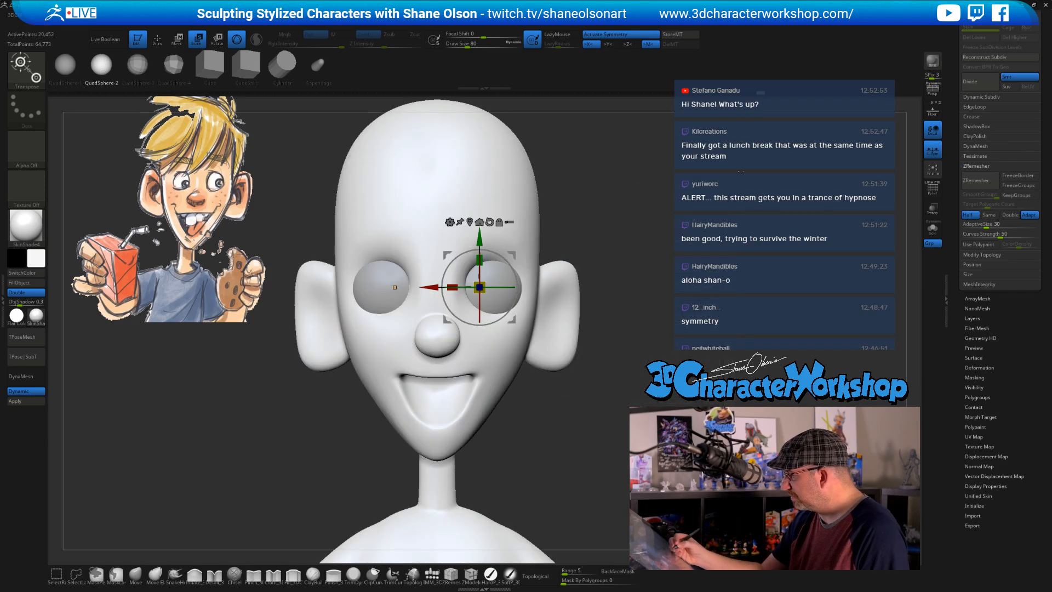
pyautogui.press('q')
pyautogui.moveTo(597, 408)
pyautogui.mouseDown()
pyautogui.moveTo(592, 423)
pyautogui.moveTo(557, 376)
pyautogui.moveTo(529, 371)
pyautogui.mouseUp()
pyautogui.hotkey('ctrl', 'd')
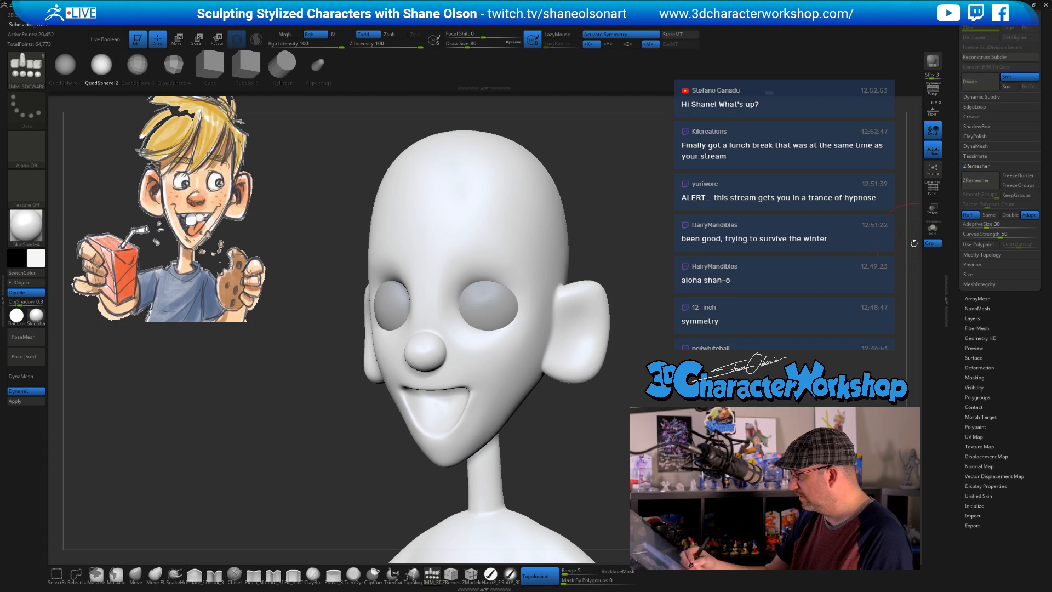
pyautogui.scroll(3, 957, 212)
pyautogui.click(975, 123)
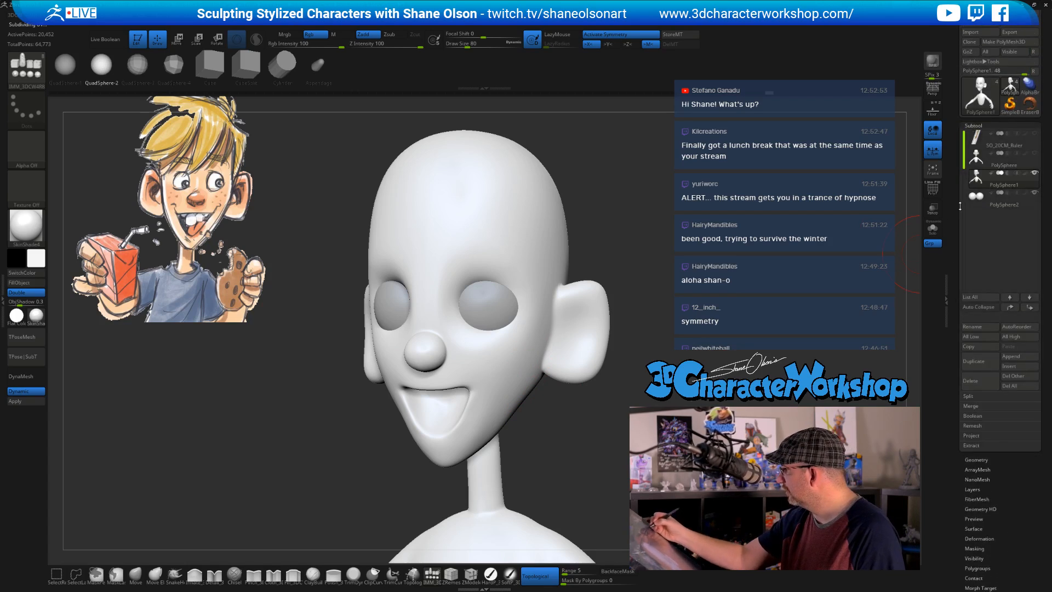
# Choose the Move brush and set the Smooth brush's Z intensity to 24
pyautogui.moveTo(701, 283)
pyautogui.keyDown('alt'); pyautogui.mouseDown()
pyautogui.moveTo(563, 446)
pyautogui.moveTo(551, 479)
pyautogui.mouseUp(); pyautogui.keyUp('alt')
pyautogui.press('s')
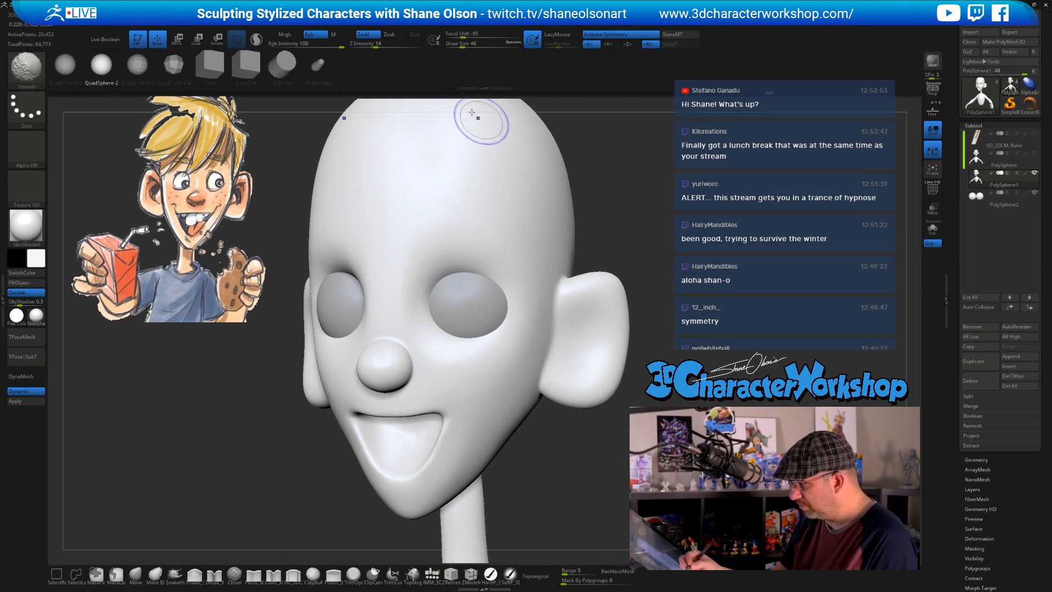
pyautogui.click(139, 575)
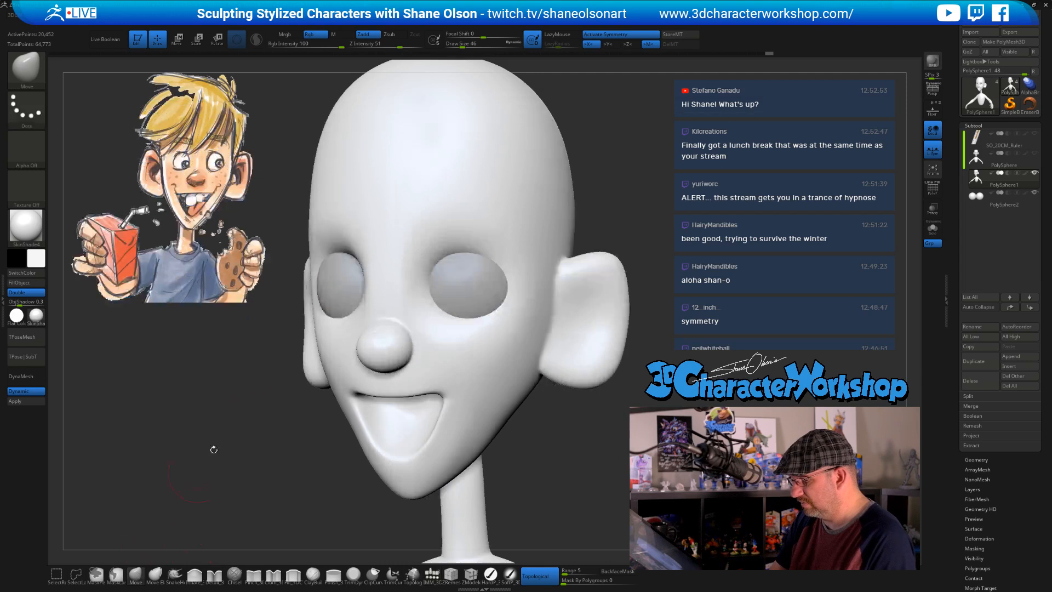
pyautogui.keyDown('shift'); pyautogui.click(377, 46); pyautogui.keyUp('shift')
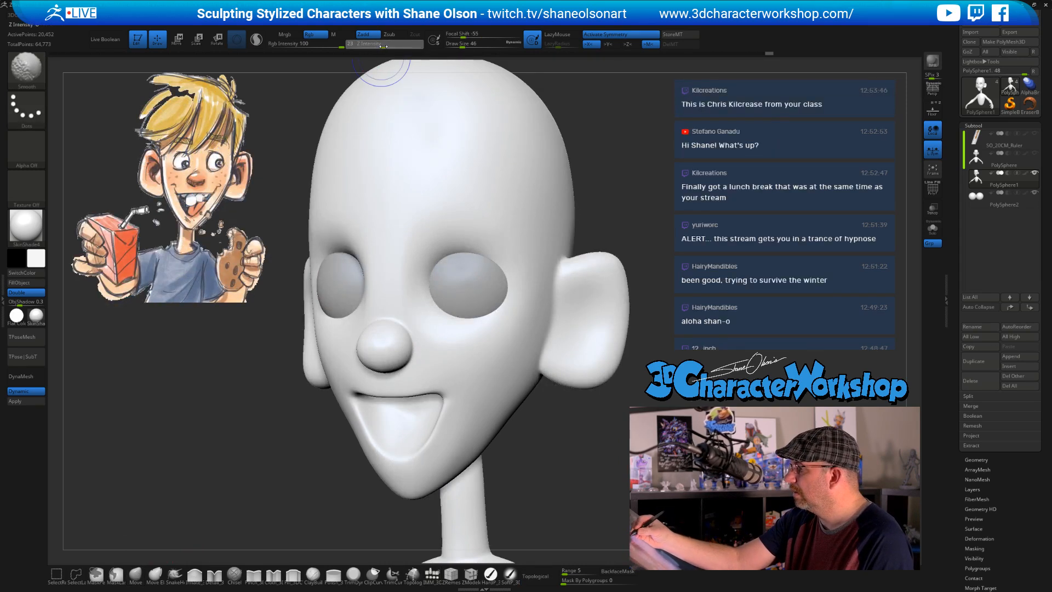
# Smooth the surface between the eye socket and the nose on the head
pyautogui.keyDown('ctrl'); pyautogui.moveTo(530, 374); pyautogui.dragTo(510, 412, button='right'); pyautogui.keyUp('ctrl')
pyautogui.moveTo(578, 410)
pyautogui.keyDown('alt'); pyautogui.mouseDown(button='right')
pyautogui.moveTo(543, 422)
pyautogui.moveTo(542, 437)
pyautogui.mouseUp(button='right'); pyautogui.keyUp('alt')
pyautogui.press('shift')
pyautogui.keyDown('shift'); pyautogui.moveTo(419, 296); pyautogui.dragTo(447, 292); pyautogui.keyUp('shift')
pyautogui.keyDown('shift'); pyautogui.moveTo(388, 331); pyautogui.dragTo(393, 303); pyautogui.keyUp('shift')
pyautogui.moveTo(394, 351); pyautogui.dragTo(383, 352, button='right')
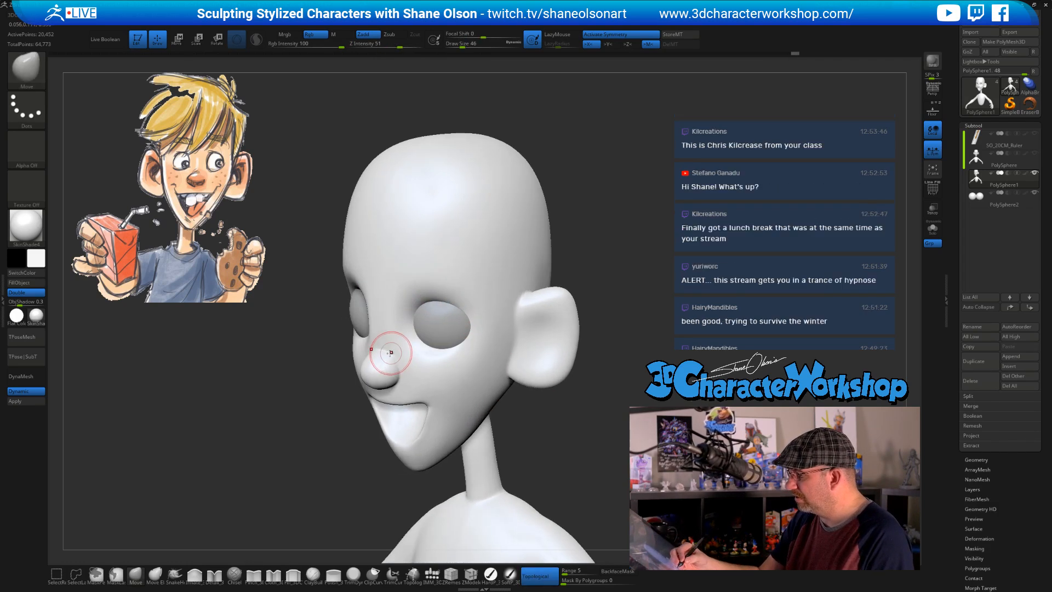
# Smooth the nose bridge above the ball of the nose from three-quarter and front views
pyautogui.press('shift')
pyautogui.moveTo(397, 326)
pyautogui.keyDown('shift'); pyautogui.mouseDown()
pyautogui.moveTo(408, 348)
pyautogui.moveTo(399, 354)
pyautogui.mouseUp(); pyautogui.keyUp('shift')
pyautogui.press('shift')
pyautogui.moveTo(417, 371); pyautogui.dragTo(376, 368, button='right')
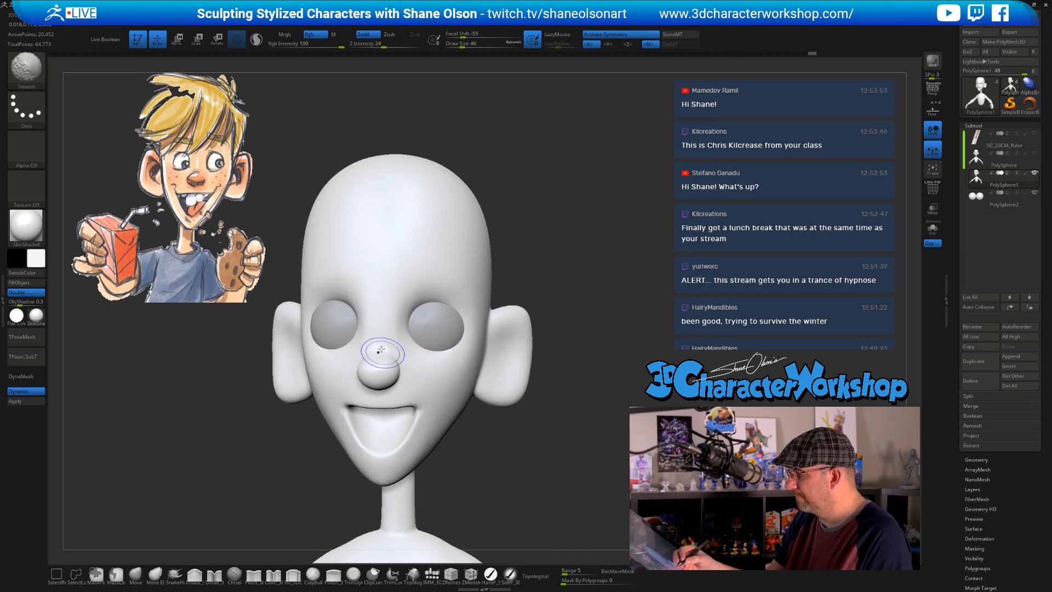
pyautogui.keyDown('shift'); pyautogui.moveTo(375, 352); pyautogui.dragTo(381, 331); pyautogui.keyUp('shift')
pyautogui.moveTo(499, 461)
pyautogui.mouseDown()
pyautogui.moveTo(528, 453)
pyautogui.moveTo(493, 454)
pyautogui.mouseUp()
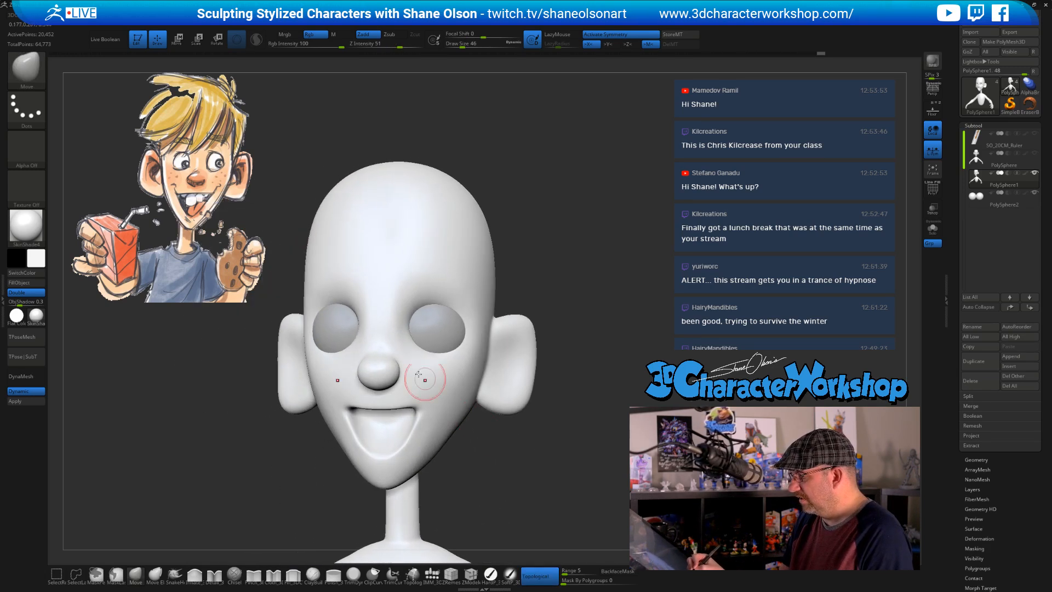
pyautogui.keyDown('shift'); pyautogui.moveTo(378, 353); pyautogui.dragTo(382, 353); pyautogui.keyUp('shift')
# Enlarge the Move brush to draw size 87 and reshape the brow and nose-bridge profile from the side
pyautogui.moveTo(474, 436)
pyautogui.mouseDown()
pyautogui.moveTo(492, 454)
pyautogui.moveTo(446, 454)
pyautogui.mouseUp()
pyautogui.moveTo(386, 432); pyautogui.dragTo(362, 432)
pyautogui.press('s')
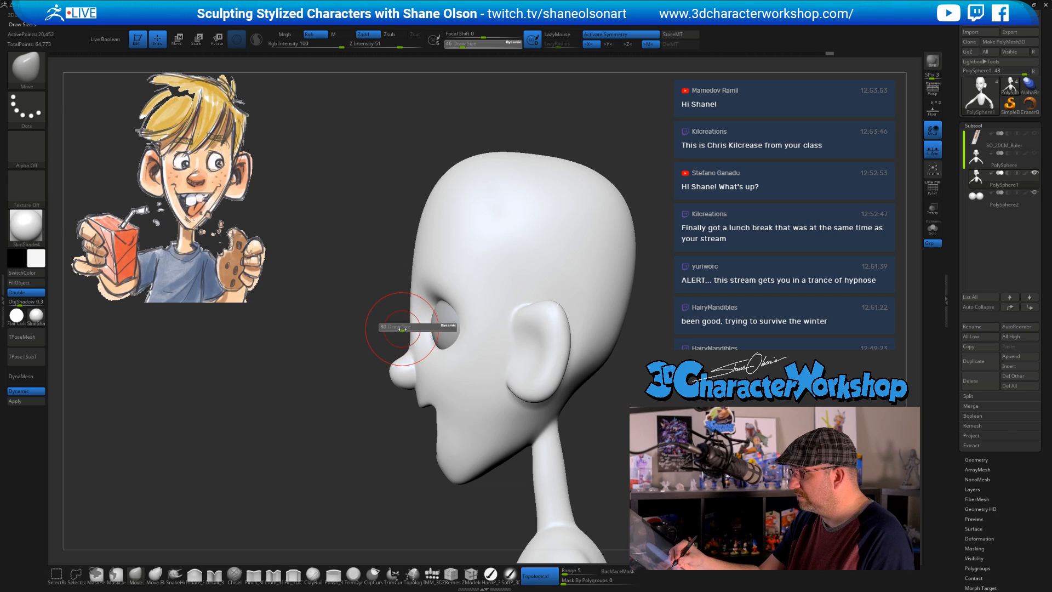
pyautogui.moveTo(402, 328); pyautogui.dragTo(415, 331)
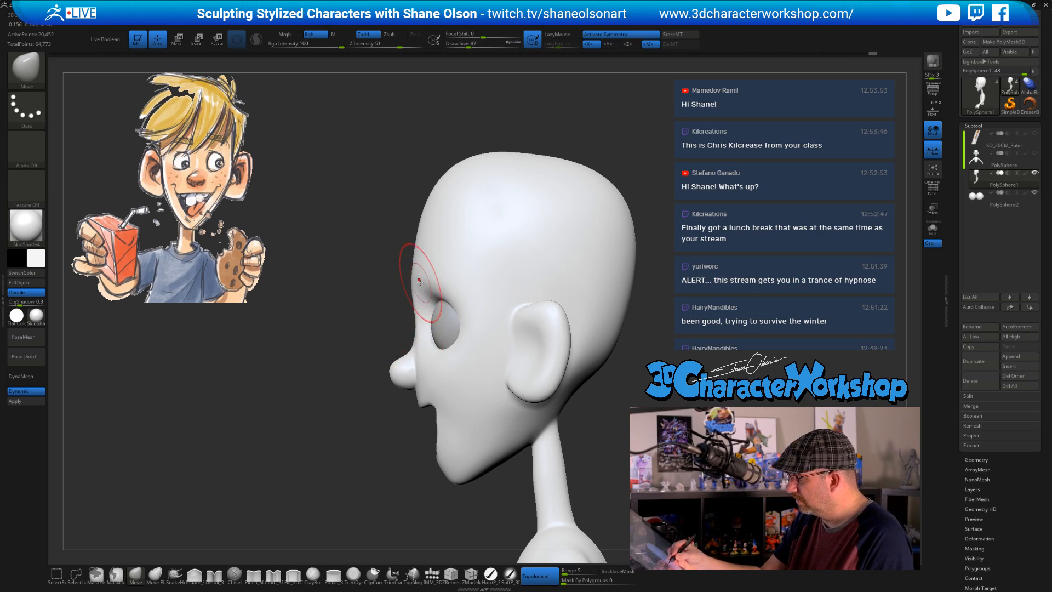
pyautogui.moveTo(431, 361); pyautogui.dragTo(427, 353, button='right')
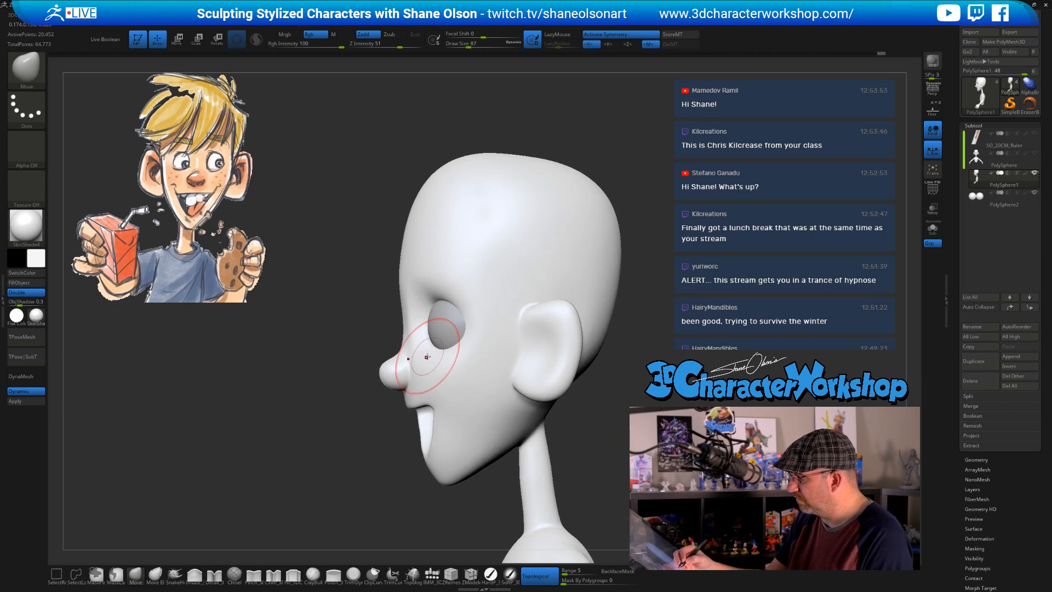
pyautogui.keyDown('shift'); pyautogui.moveTo(386, 456); pyautogui.dragTo(404, 438); pyautogui.keyUp('shift')
# Reshape the mouth area from below and pull the jaw and chin down using a Move brush up to size 154
pyautogui.moveTo(434, 410)
pyautogui.mouseDown(button='right')
pyautogui.moveTo(610, 306)
pyautogui.moveTo(589, 336)
pyautogui.moveTo(545, 301)
pyautogui.mouseUp(button='right')
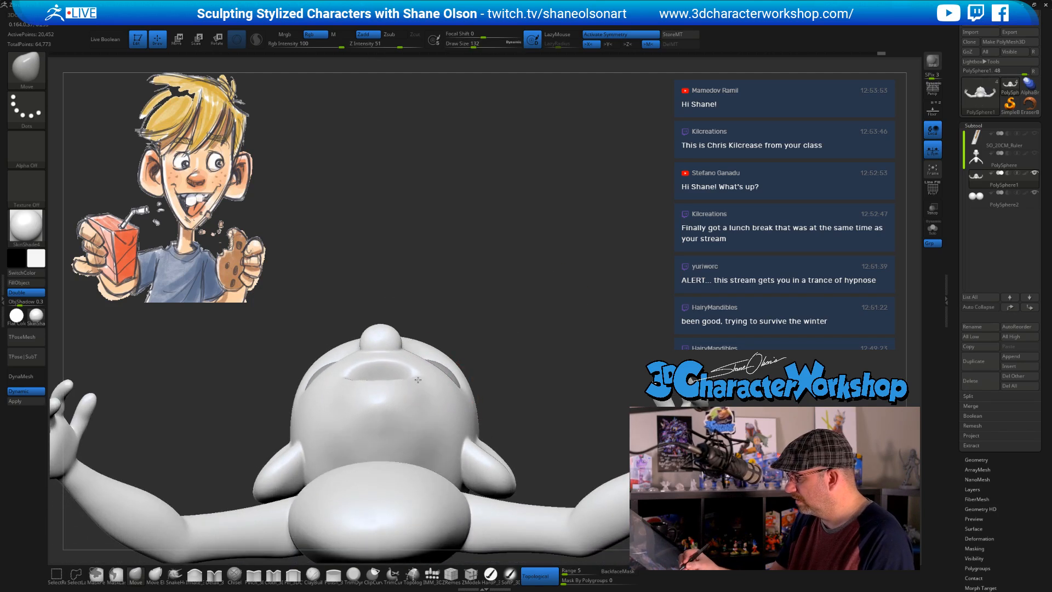
pyautogui.press('[')
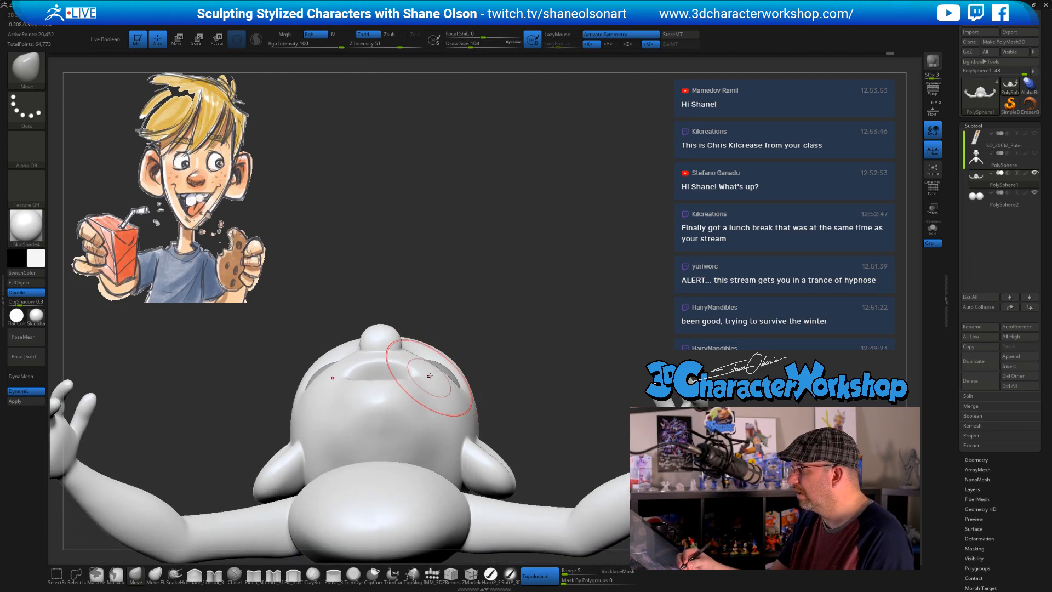
pyautogui.moveTo(431, 364)
pyautogui.keyDown('alt'); pyautogui.mouseDown(button='right')
pyautogui.moveTo(434, 345)
pyautogui.moveTo(423, 354)
pyautogui.moveTo(432, 383)
pyautogui.mouseUp(button='right'); pyautogui.keyUp('alt')
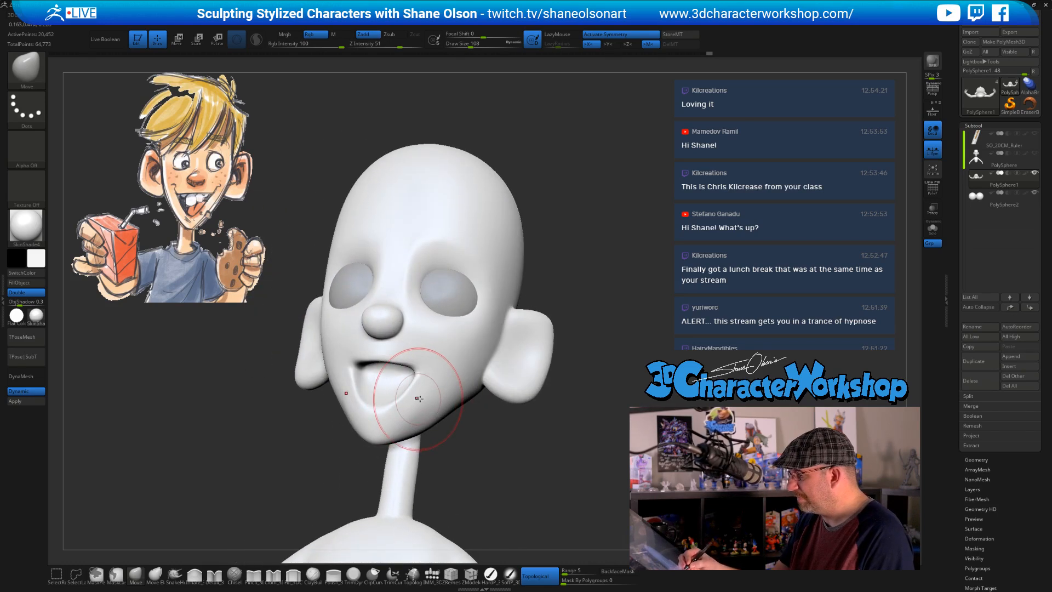
pyautogui.press(']')
pyautogui.moveTo(417, 399); pyautogui.dragTo(396, 431)
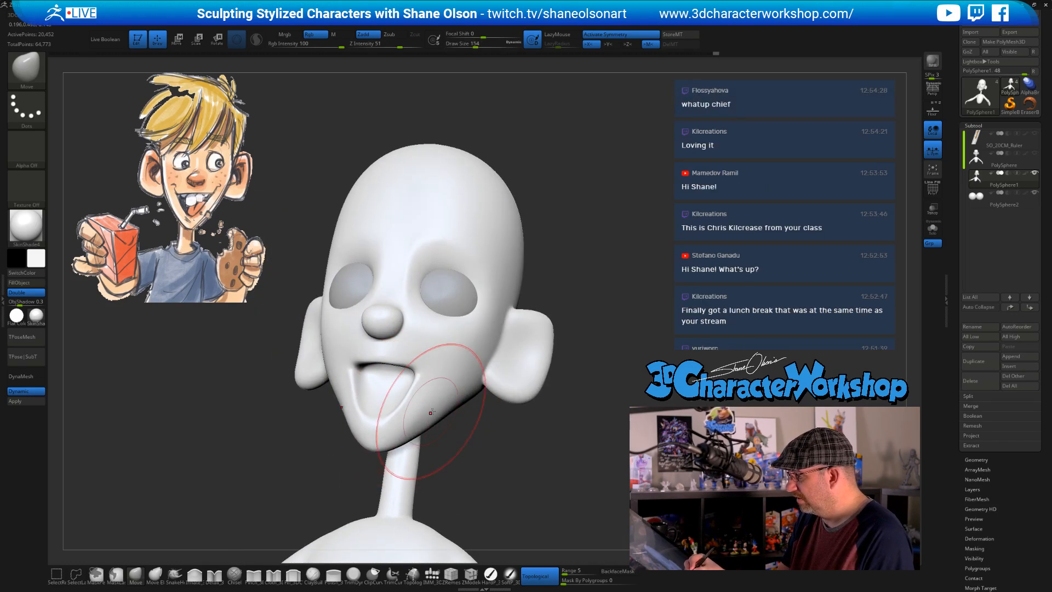
pyautogui.moveTo(431, 412); pyautogui.dragTo(438, 382, button='right')
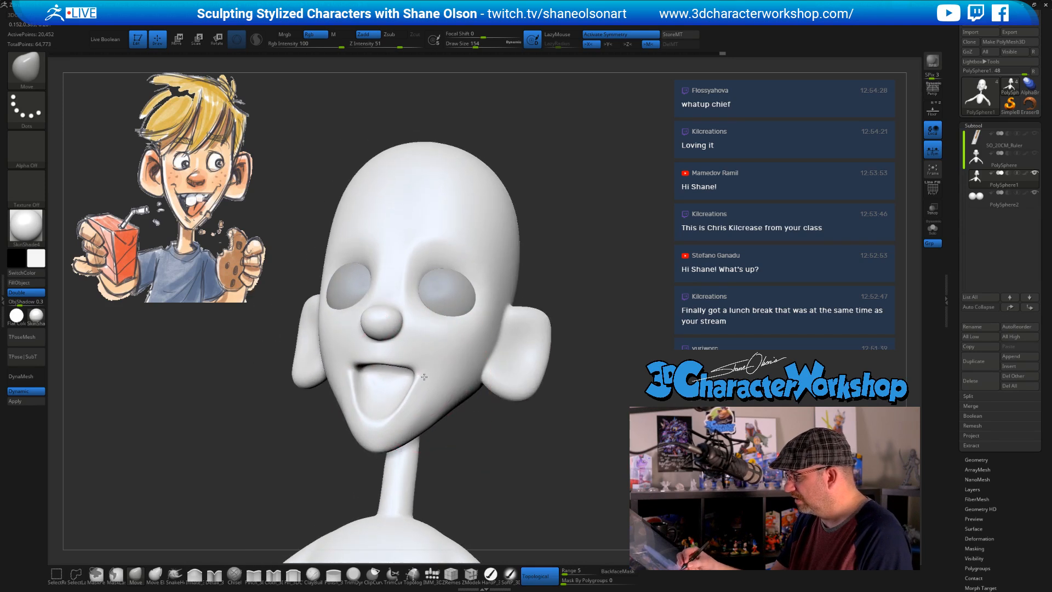
# Reduce the Move brush to draw size 56 and widen the mouth corners across the cheeks
pyautogui.press('s')
pyautogui.moveTo(423, 377); pyautogui.dragTo(419, 376)
pyautogui.moveTo(444, 370)
pyautogui.mouseDown(button='right')
pyautogui.moveTo(431, 367)
pyautogui.moveTo(432, 376)
pyautogui.mouseUp(button='right')
pyautogui.press('s')
pyautogui.moveTo(441, 370); pyautogui.dragTo(435, 380)
pyautogui.moveTo(455, 361)
pyautogui.mouseDown(button='right')
pyautogui.moveTo(441, 362)
pyautogui.moveTo(460, 386)
pyautogui.mouseUp(button='right')
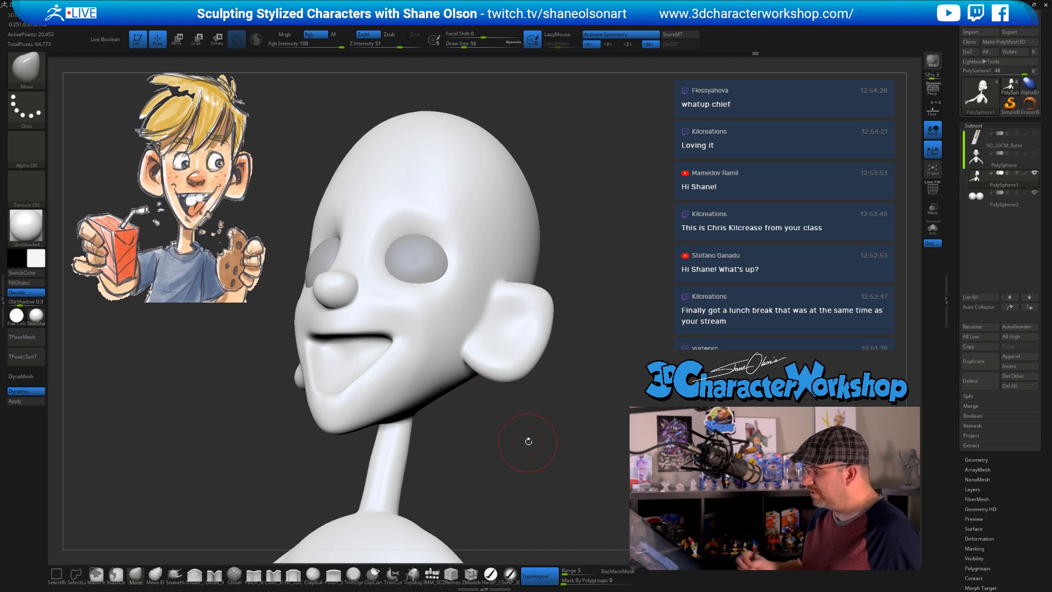
# Adjust the jawline with the Move brush at draw size 80 and smooth the chin
pyautogui.moveTo(528, 441)
pyautogui.mouseDown()
pyautogui.moveTo(564, 439)
pyautogui.moveTo(469, 442)
pyautogui.moveTo(457, 471)
pyautogui.mouseUp()
pyautogui.press('s')
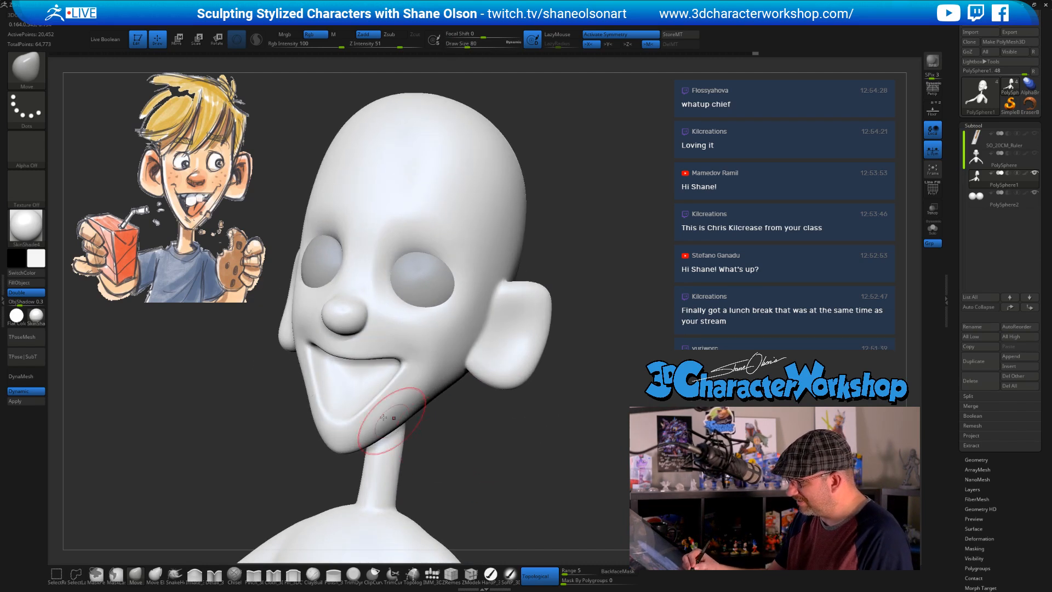
pyautogui.moveTo(307, 387)
pyautogui.mouseDown()
pyautogui.moveTo(307, 361)
pyautogui.moveTo(301, 385)
pyautogui.moveTo(303, 375)
pyautogui.mouseUp()
pyautogui.keyDown('shift'); pyautogui.moveTo(337, 449); pyautogui.dragTo(342, 450); pyautogui.keyUp('shift')
pyautogui.moveTo(443, 446)
pyautogui.mouseDown()
pyautogui.moveTo(570, 444)
pyautogui.moveTo(495, 442)
pyautogui.moveTo(539, 449)
pyautogui.moveTo(505, 388)
pyautogui.mouseUp()
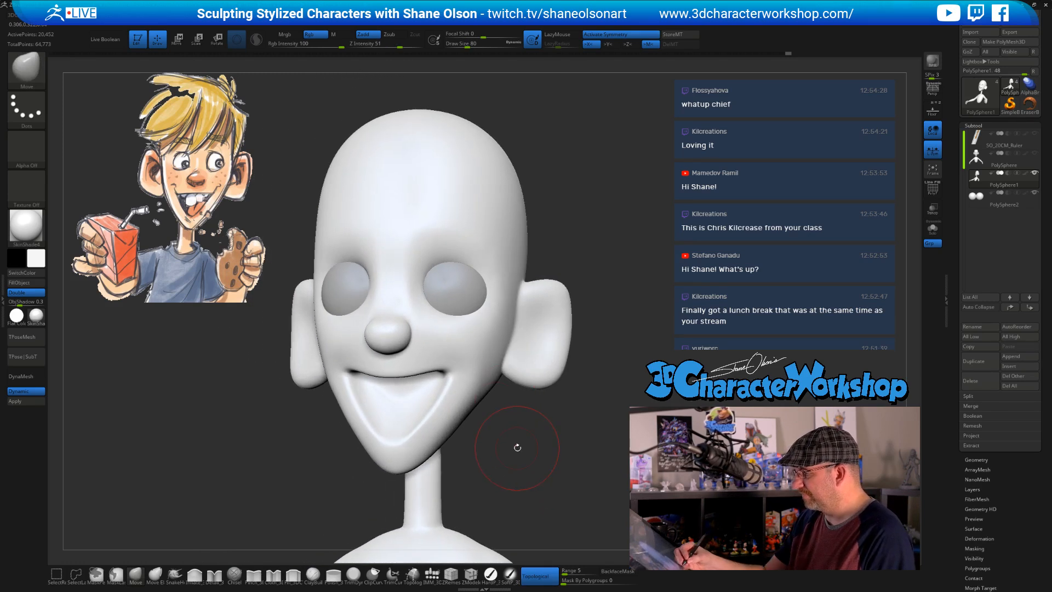
# Refine the mouth corners and upper lip line with smaller Move brush sizes, from 14 to 41
pyautogui.press('s')
pyautogui.moveTo(516, 446)
pyautogui.mouseDown()
pyautogui.moveTo(523, 455)
pyautogui.moveTo(507, 435)
pyautogui.mouseUp()
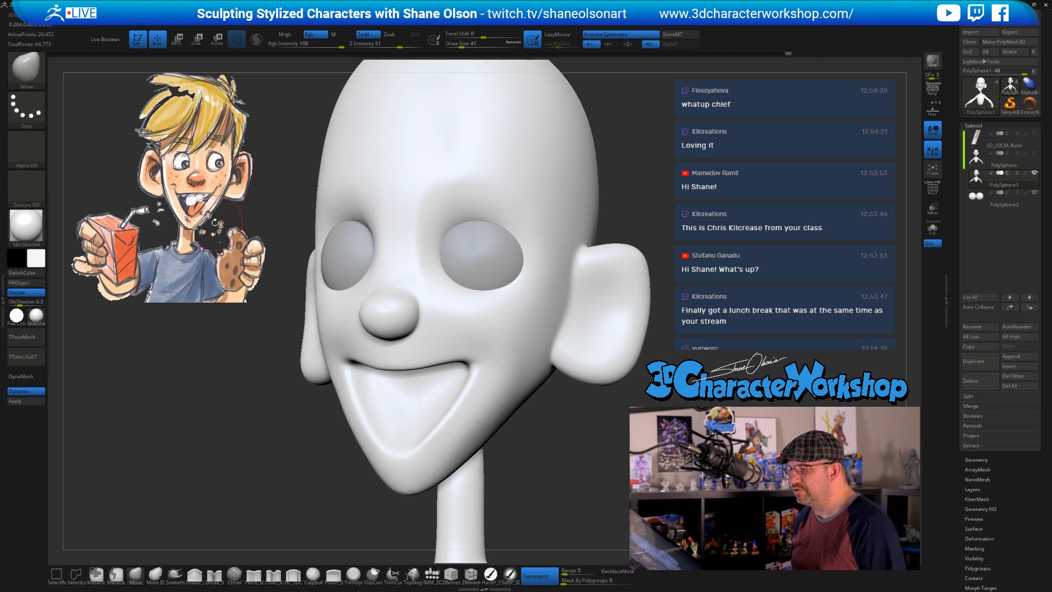
pyautogui.press('s')
pyautogui.moveTo(549, 444); pyautogui.dragTo(544, 444)
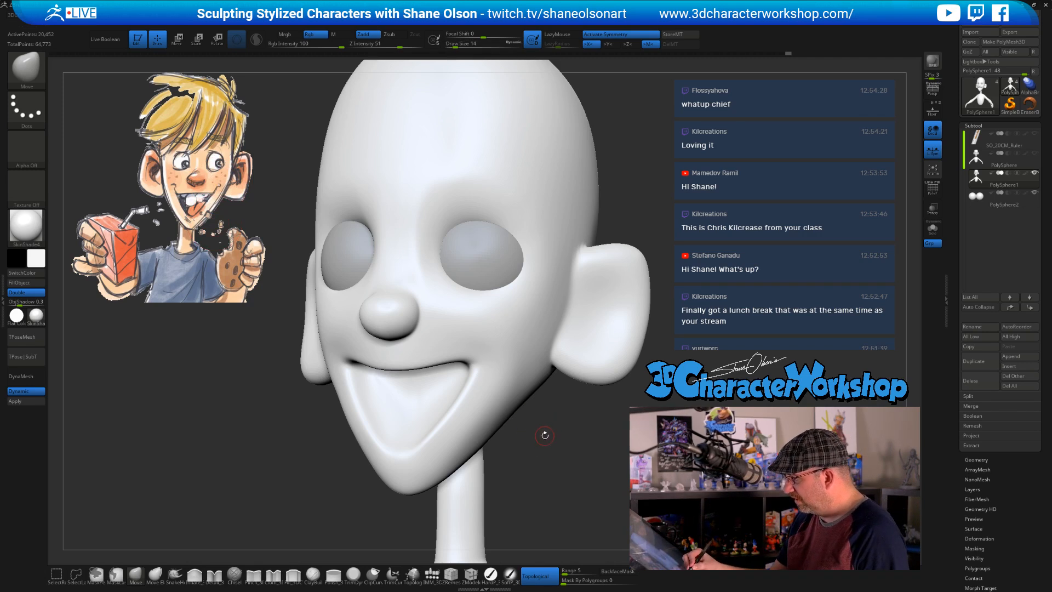
pyautogui.press('s')
pyautogui.moveTo(463, 355); pyautogui.dragTo(466, 357)
pyautogui.moveTo(492, 372); pyautogui.dragTo(497, 367, button='right')
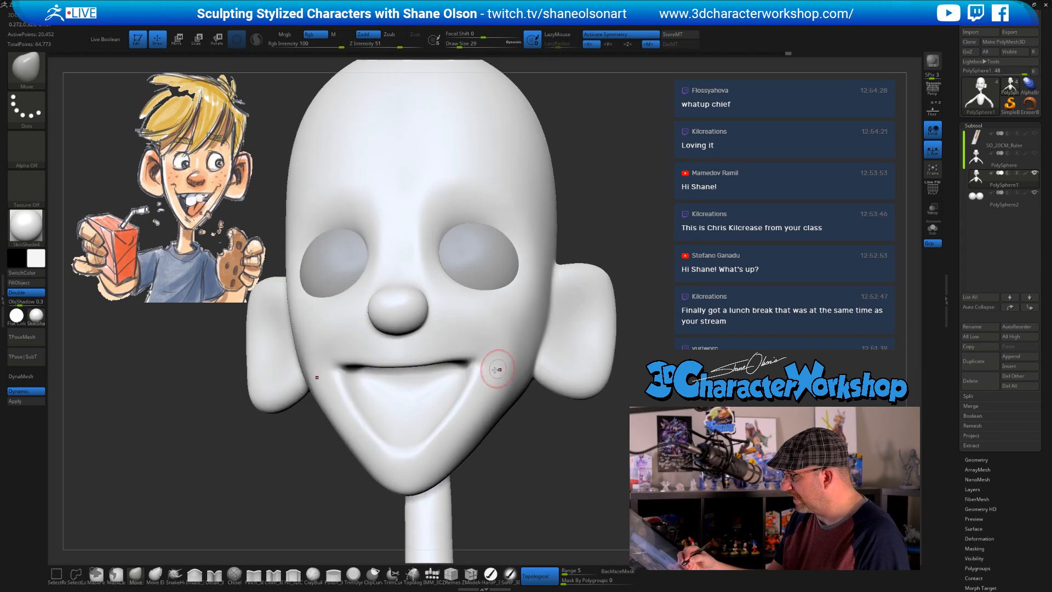
pyautogui.moveTo(481, 370); pyautogui.dragTo(479, 369)
pyautogui.moveTo(493, 376); pyautogui.dragTo(468, 351, button='right')
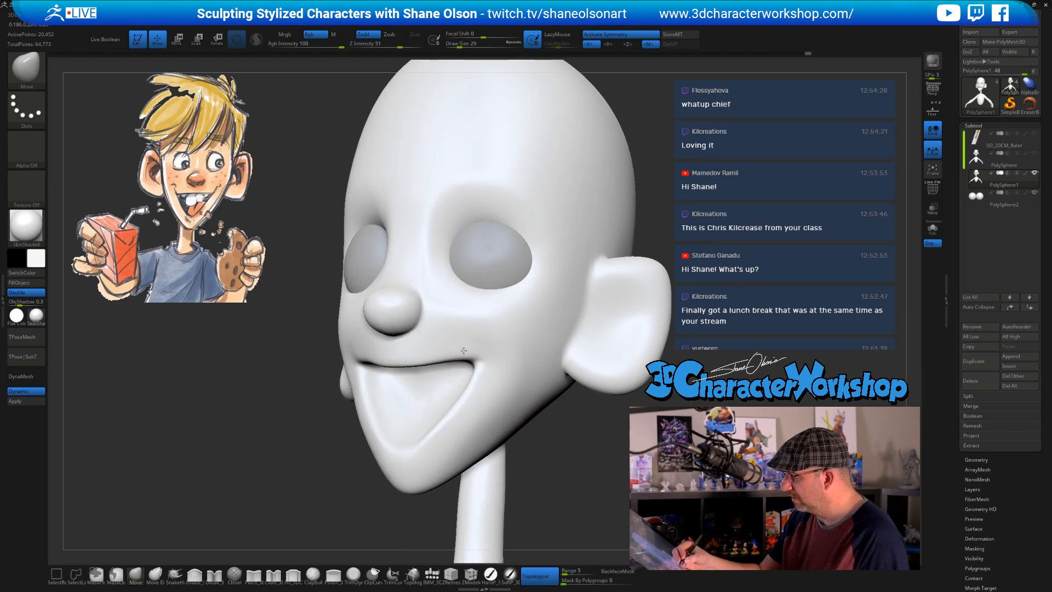
# Try reshaping the mouth corner with the Move brush at draw size 46 and undo the last two strokes
pyautogui.press('s')
pyautogui.moveTo(467, 347); pyautogui.dragTo(465, 348)
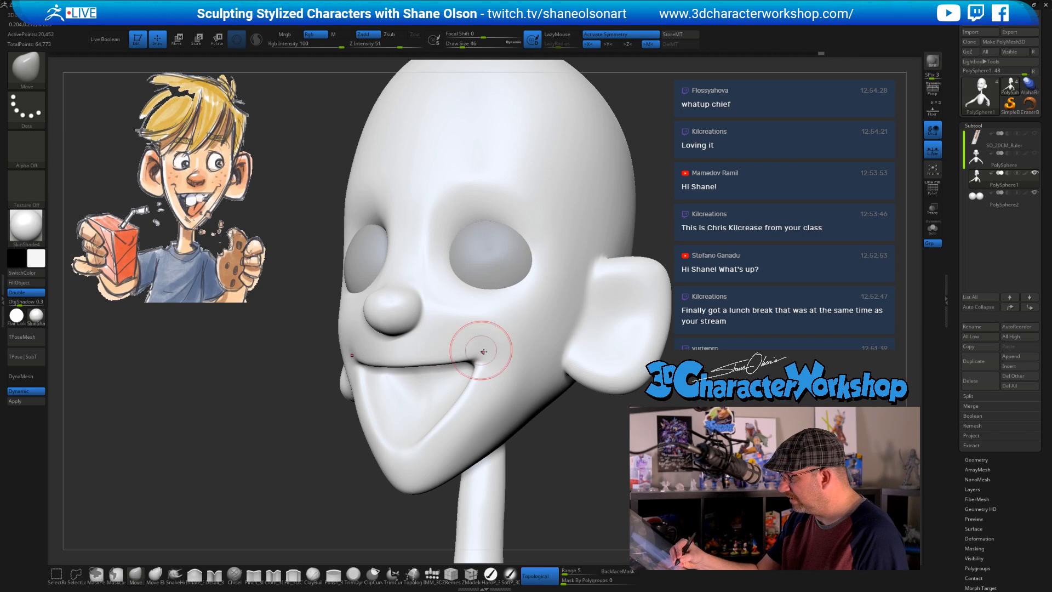
pyautogui.hotkey('ctrl', 'z')
pyautogui.hotkey('ctrl', 'z')
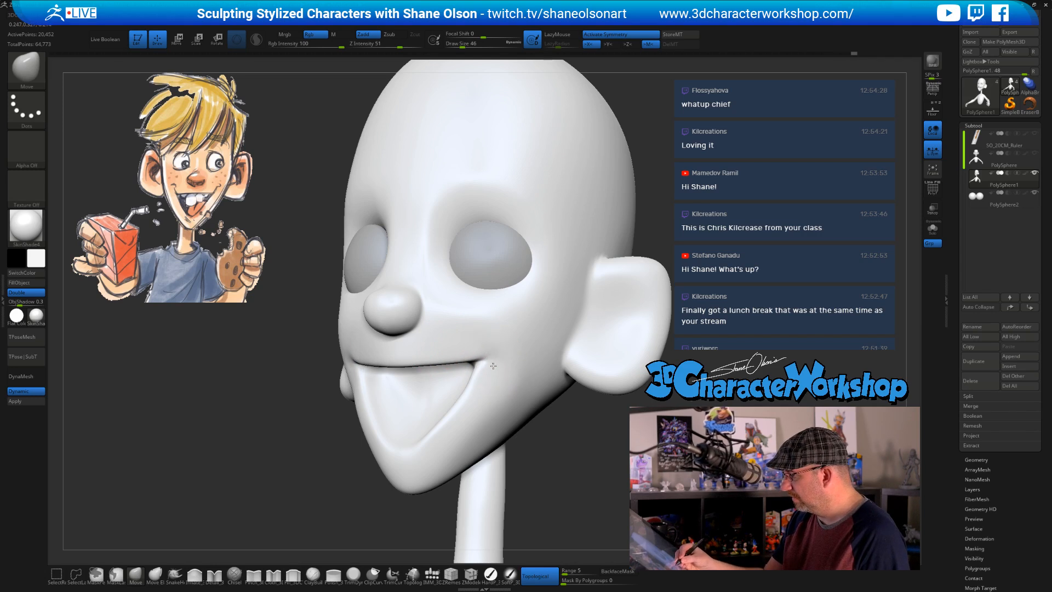
# Curve the mouth upward into a smile and refine the open lower lip with the Move brush at size 65
pyautogui.moveTo(587, 452); pyautogui.dragTo(572, 422, button='right')
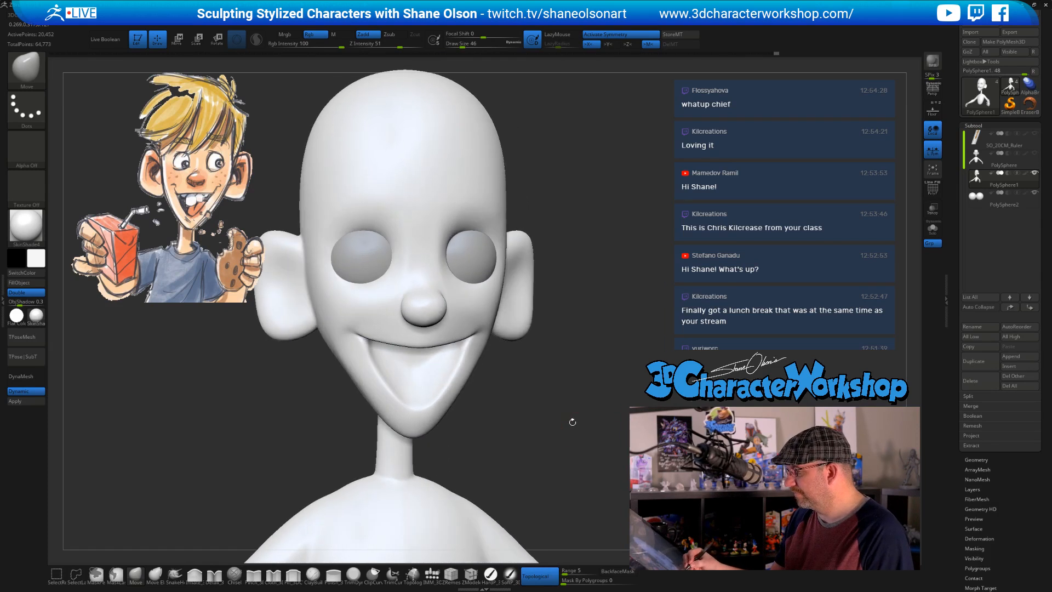
pyautogui.moveTo(515, 377); pyautogui.dragTo(477, 357, button='right')
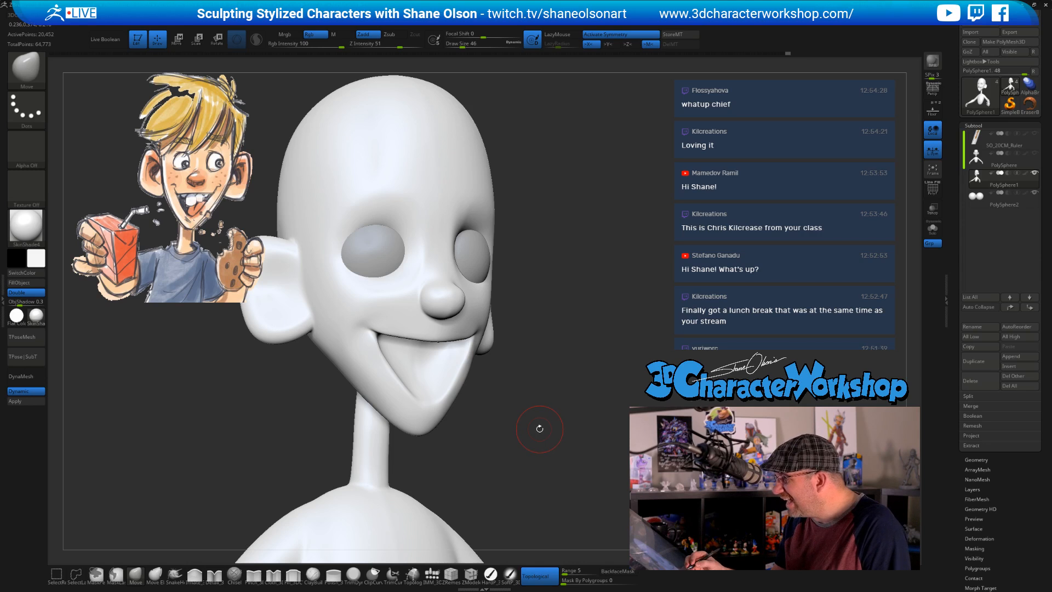
pyautogui.moveTo(512, 415)
pyautogui.mouseDown(button='right')
pyautogui.moveTo(432, 357)
pyautogui.moveTo(415, 330)
pyautogui.mouseUp(button='right')
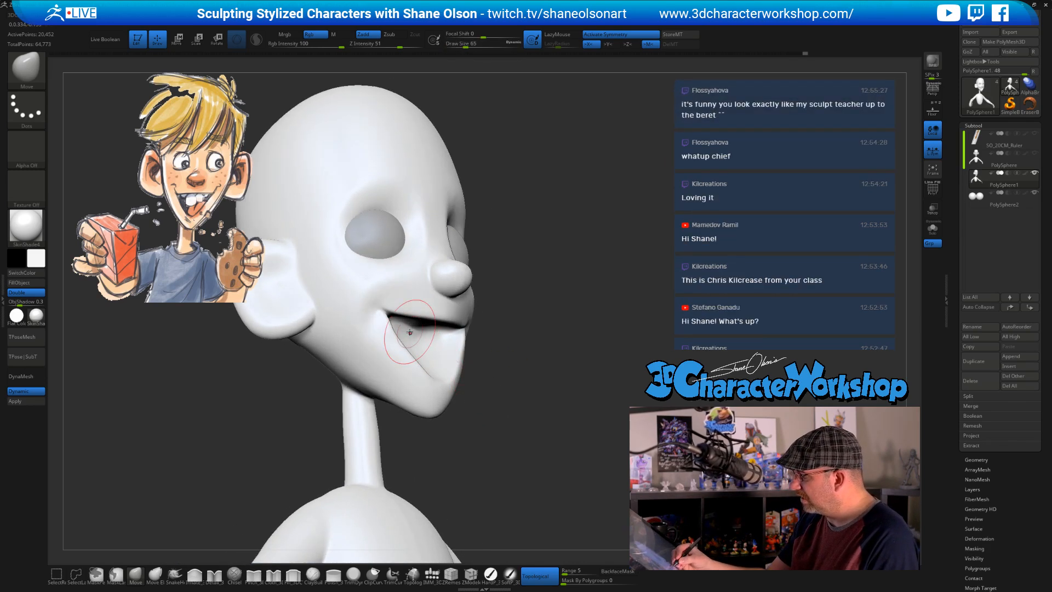
pyautogui.moveTo(472, 396)
pyautogui.mouseDown(button='right')
pyautogui.moveTo(365, 329)
pyautogui.moveTo(432, 341)
pyautogui.moveTo(418, 340)
pyautogui.moveTo(446, 357)
pyautogui.mouseUp(button='right')
pyautogui.moveTo(446, 359)
pyautogui.keyDown('shift'); pyautogui.mouseDown()
pyautogui.moveTo(432, 354)
pyautogui.moveTo(449, 361)
pyautogui.mouseUp(); pyautogui.keyUp('shift')
pyautogui.moveTo(449, 361)
pyautogui.mouseDown(button='right')
pyautogui.moveTo(458, 363)
pyautogui.moveTo(437, 363)
pyautogui.mouseUp(button='right')
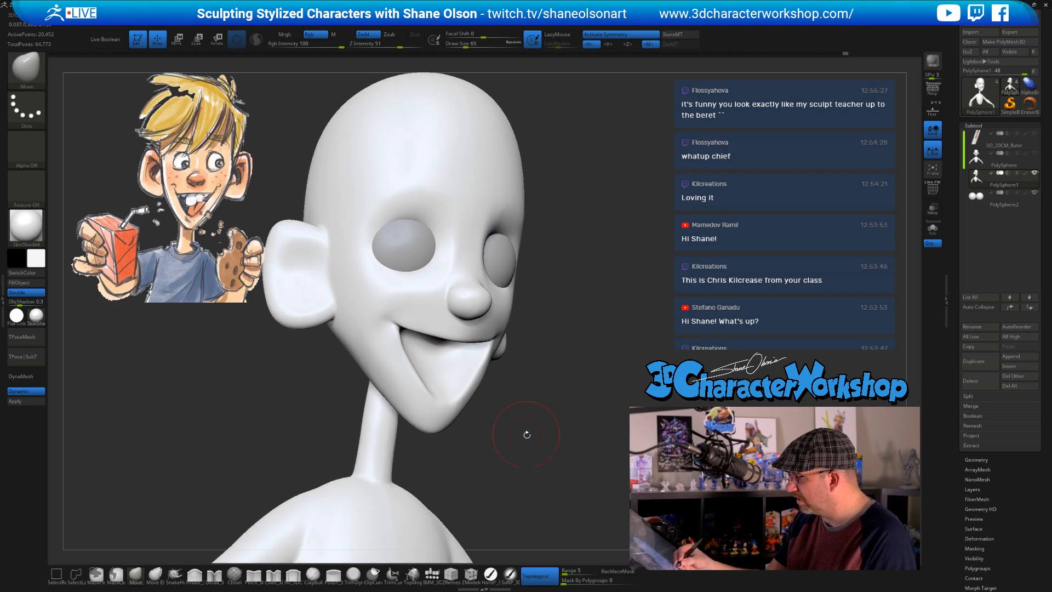
pyautogui.keyDown('shift'); pyautogui.moveTo(526, 434); pyautogui.dragTo(521, 428); pyautogui.keyUp('shift')
pyautogui.moveTo(521, 429)
pyautogui.mouseDown(button='right')
pyautogui.moveTo(529, 409)
pyautogui.moveTo(531, 420)
pyautogui.mouseUp(button='right')
# Soften the cheek beside the mouth corner and set the Move brush's draw size to 44
pyautogui.press('s')
pyautogui.moveTo(532, 423); pyautogui.dragTo(527, 422)
pyautogui.press('s')
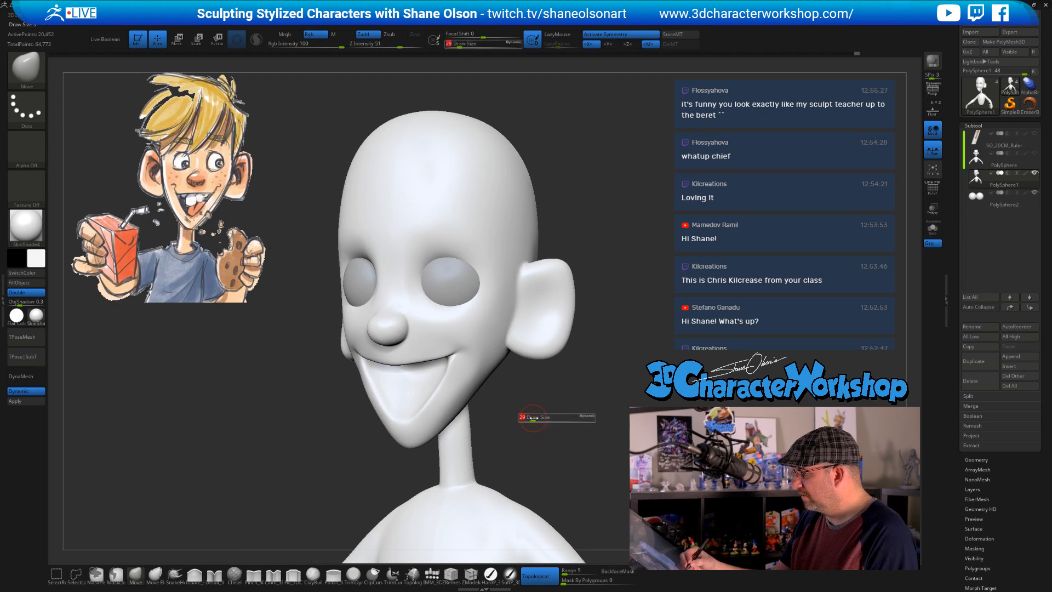
pyautogui.moveTo(536, 411); pyautogui.dragTo(529, 405, button='right')
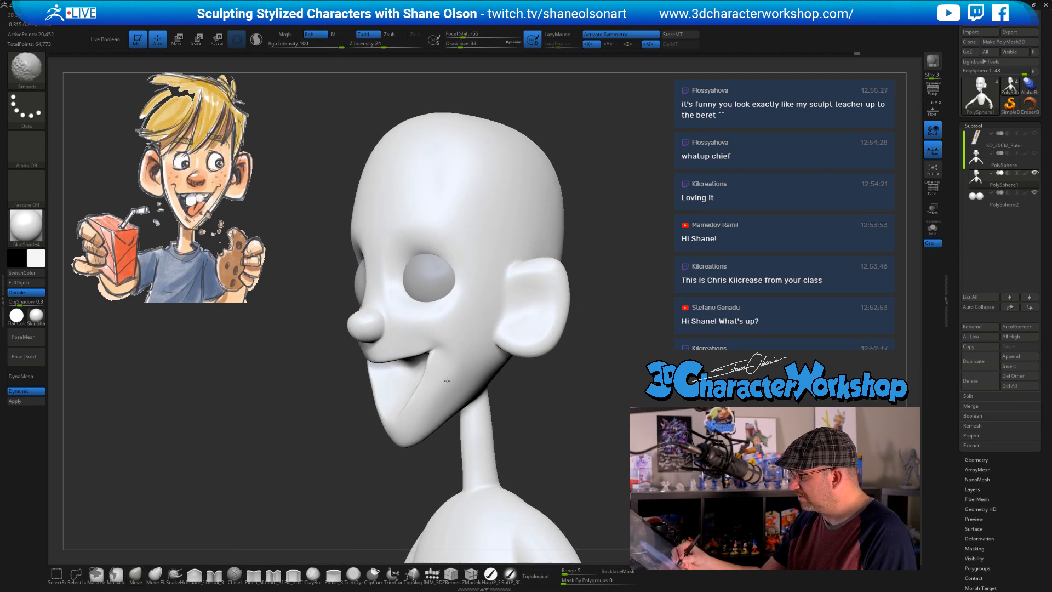
pyautogui.press('s')
pyautogui.moveTo(537, 417); pyautogui.dragTo(551, 415)
# Pull out a rounded tragus at the front of the ear with the Move brush at draw size 35
pyautogui.keyDown('alt'); pyautogui.moveTo(541, 409); pyautogui.dragTo(534, 427, button='right'); pyautogui.keyUp('alt')
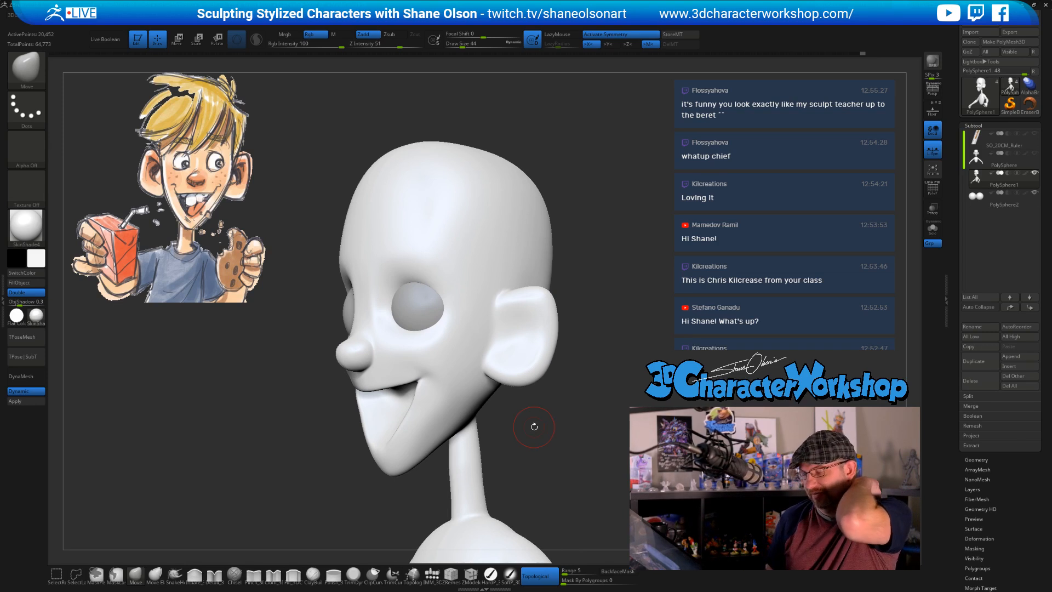
pyautogui.keyDown('ctrl'); pyautogui.moveTo(591, 394); pyautogui.dragTo(591, 420, button='right'); pyautogui.keyUp('ctrl')
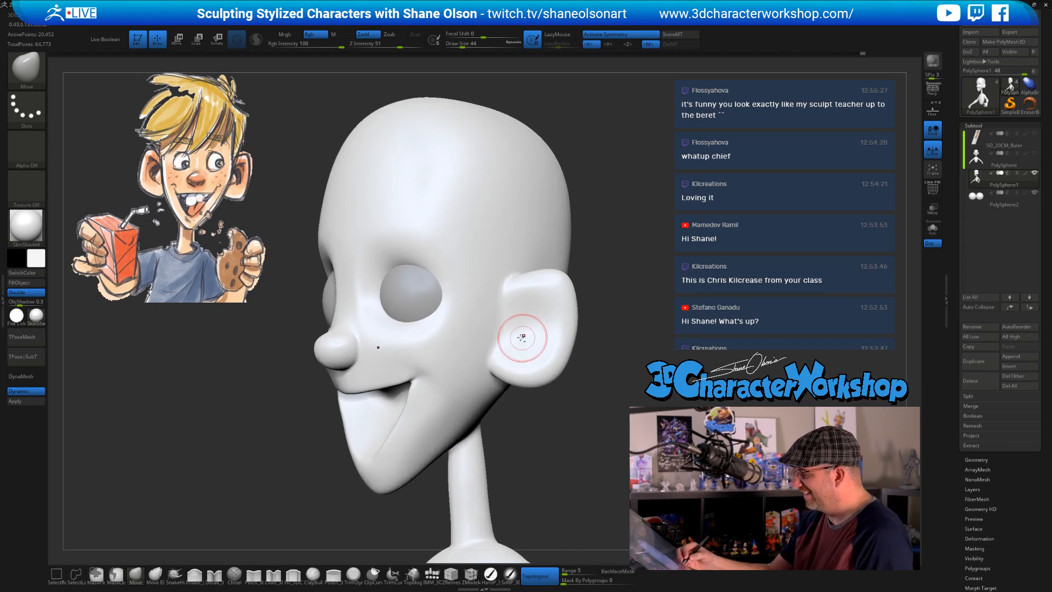
pyautogui.press('s')
pyautogui.moveTo(516, 327); pyautogui.dragTo(504, 330)
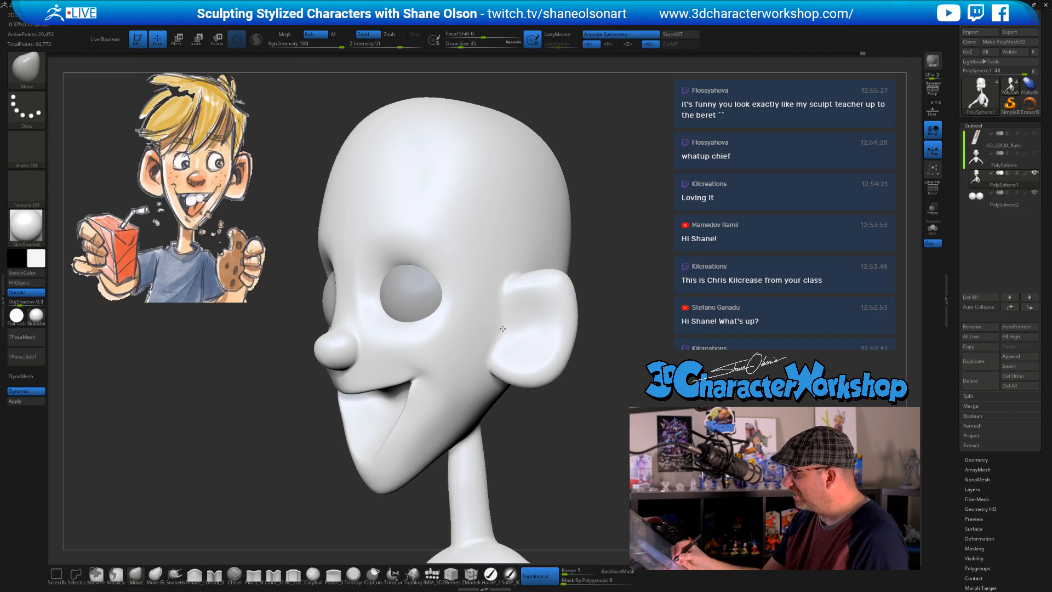
pyautogui.moveTo(518, 323)
pyautogui.mouseDown(button='right')
pyautogui.moveTo(545, 323)
pyautogui.moveTo(499, 338)
pyautogui.mouseUp(button='right')
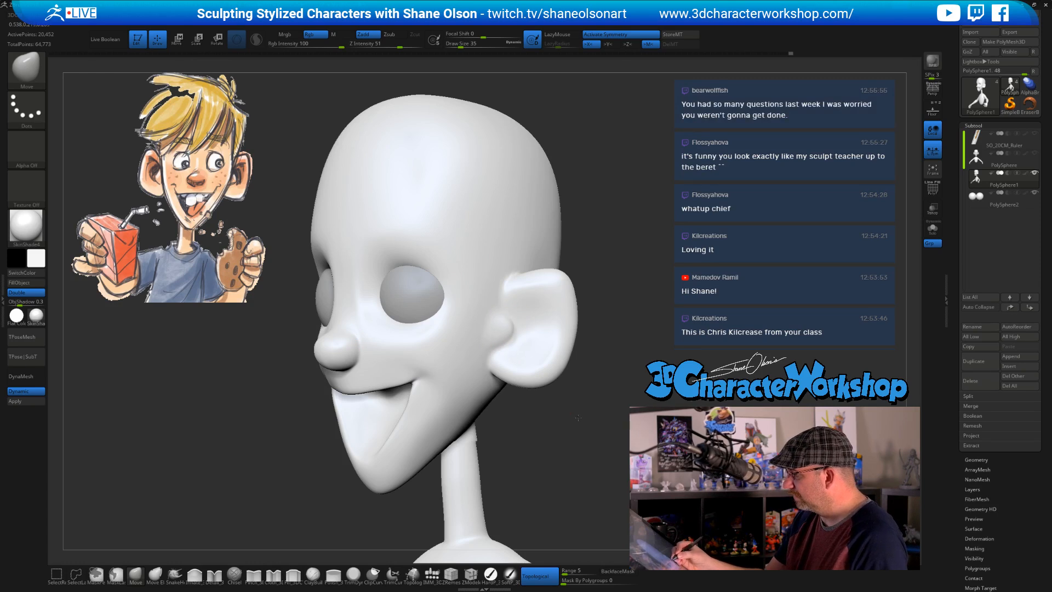
pyautogui.moveTo(486, 420)
pyautogui.mouseDown(button='right')
pyautogui.moveTo(611, 411)
pyautogui.moveTo(575, 424)
pyautogui.moveTo(561, 384)
pyautogui.moveTo(551, 427)
pyautogui.mouseUp(button='right')
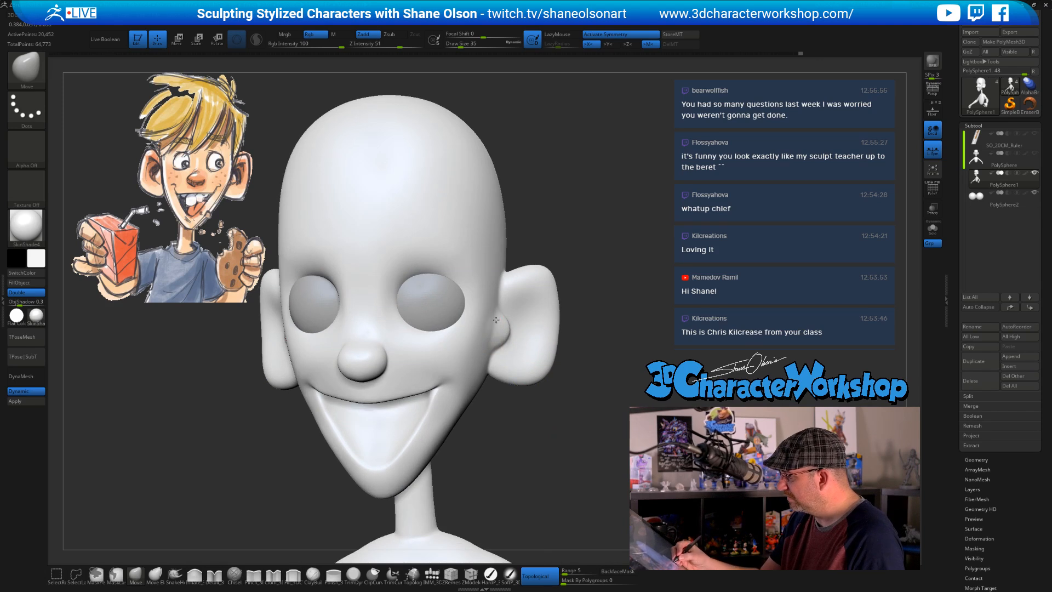
pyautogui.moveTo(555, 422); pyautogui.dragTo(509, 428)
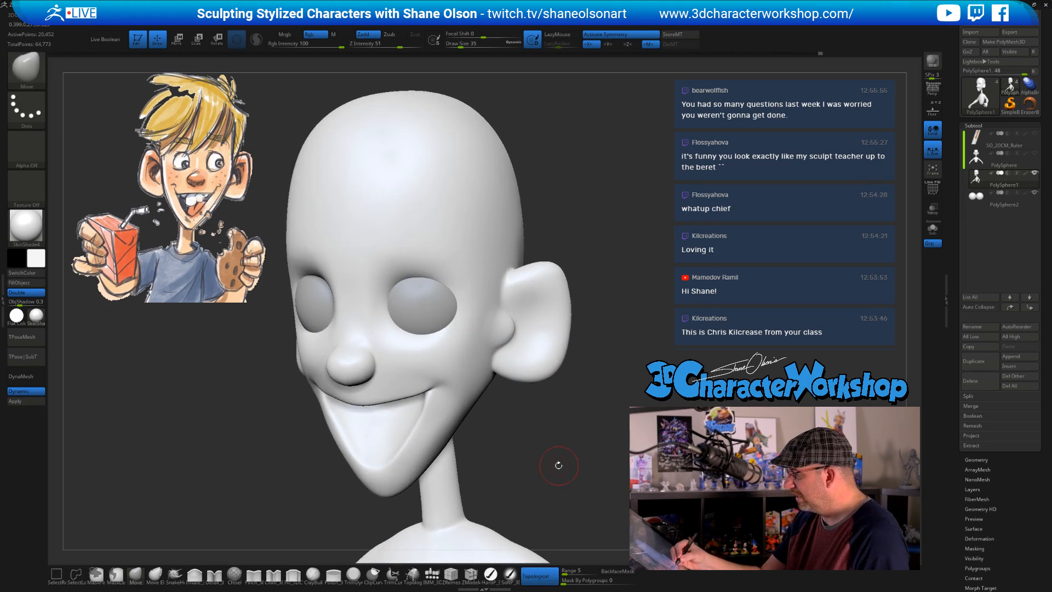
pyautogui.moveTo(559, 462); pyautogui.dragTo(503, 334)
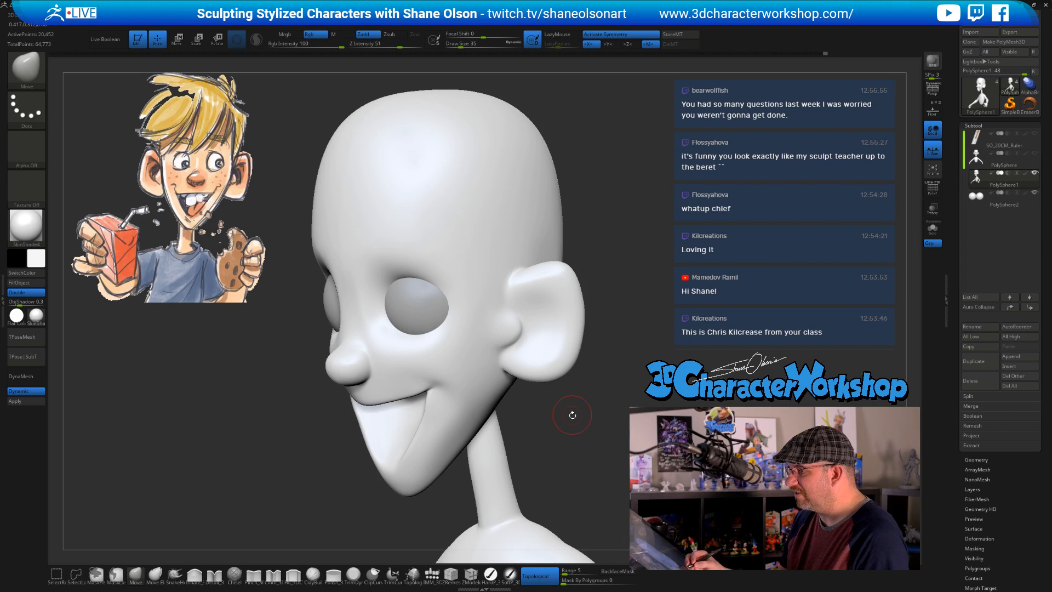
pyautogui.moveTo(575, 411)
pyautogui.mouseDown()
pyautogui.moveTo(580, 385)
pyautogui.moveTo(536, 343)
pyautogui.mouseUp()
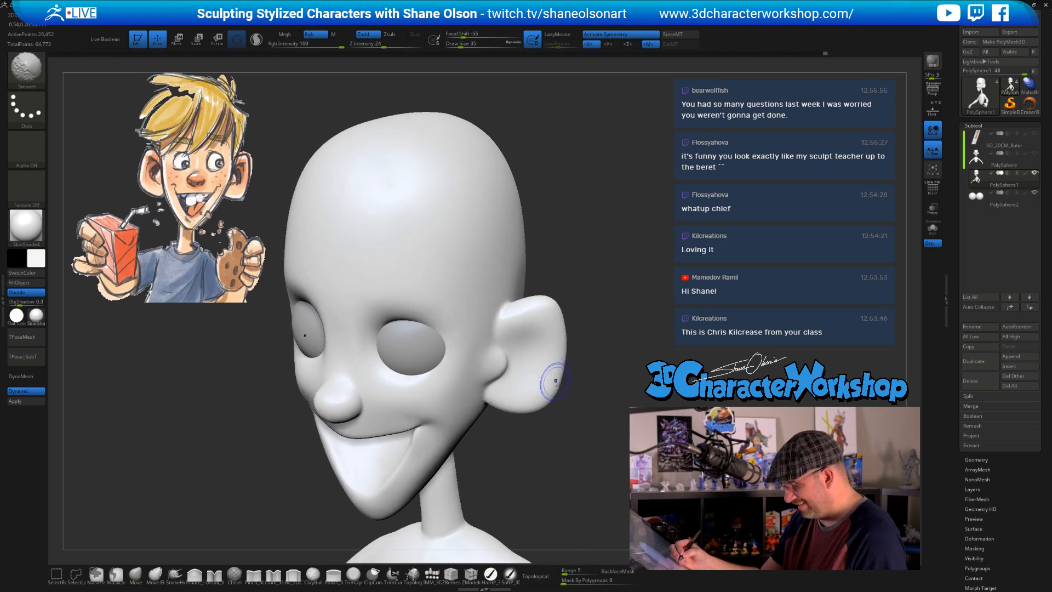
# Push in a hollow beneath the ear's upper rim with the Move brush at draw size 49
pyautogui.hotkey('shift', 'f')
pyautogui.hotkey('shift', 'f')
pyautogui.moveTo(564, 402); pyautogui.dragTo(550, 395)
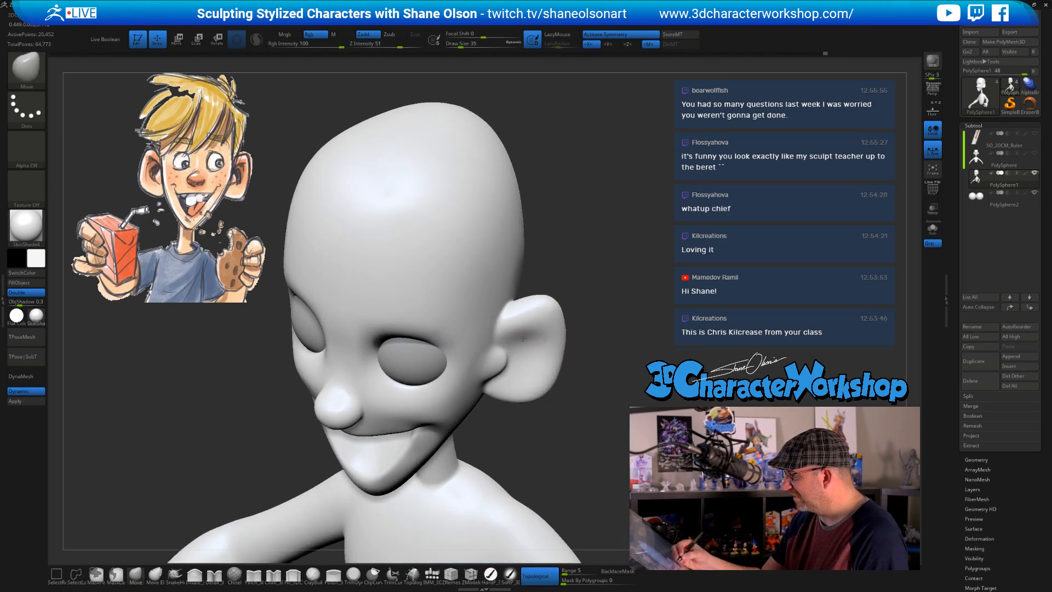
pyautogui.press('s')
pyautogui.moveTo(573, 318); pyautogui.dragTo(576, 318)
pyautogui.moveTo(523, 356); pyautogui.dragTo(513, 340)
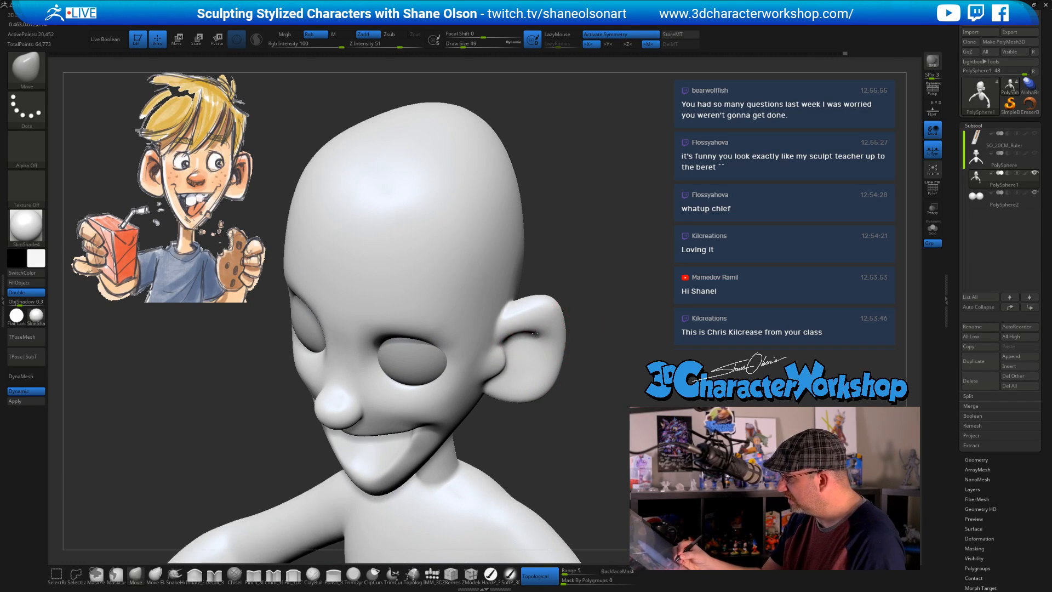
pyautogui.moveTo(561, 366); pyautogui.dragTo(536, 350)
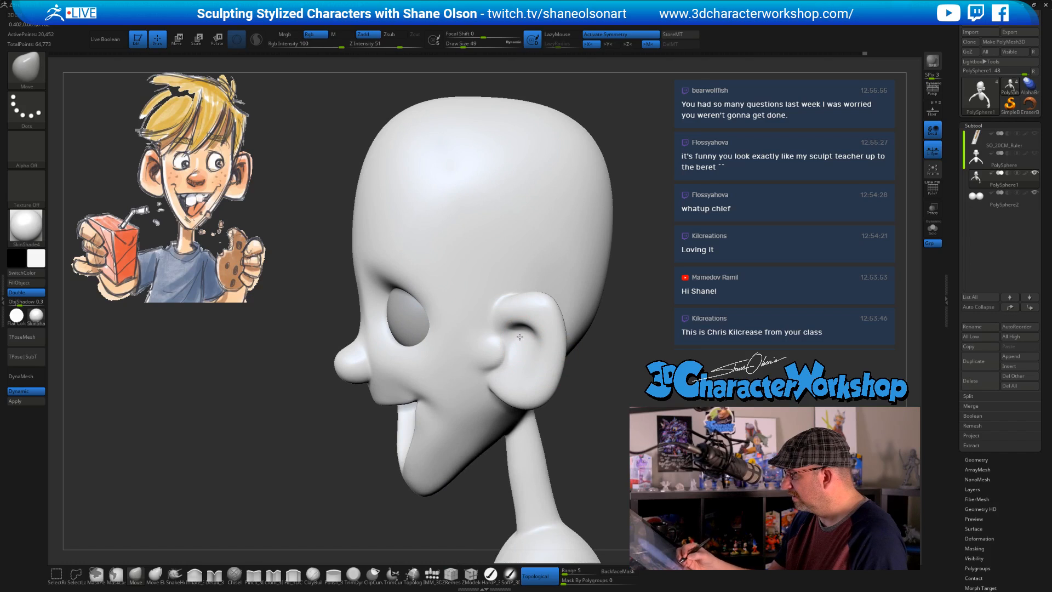
# Extend the inner ear hollow behind the tragus with the Move brush, and set its draw size to 39
pyautogui.moveTo(520, 349); pyautogui.dragTo(511, 357, button='right')
pyautogui.moveTo(485, 351); pyautogui.dragTo(504, 355)
pyautogui.moveTo(519, 355); pyautogui.dragTo(569, 357, button='right')
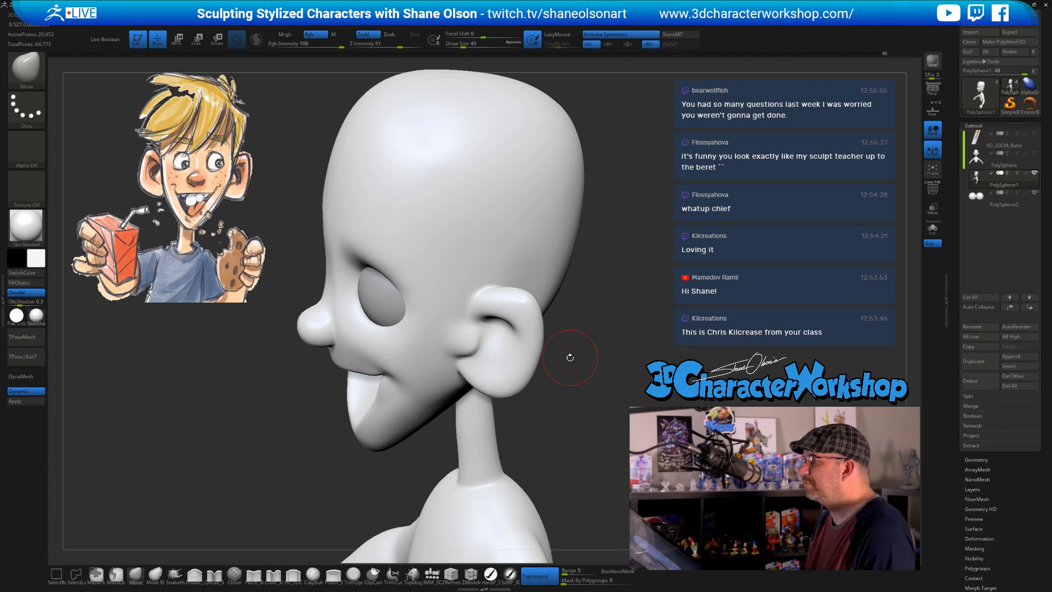
pyautogui.moveTo(603, 346); pyautogui.dragTo(556, 357, button='right')
pyautogui.press('s')
pyautogui.moveTo(556, 357); pyautogui.dragTo(536, 349)
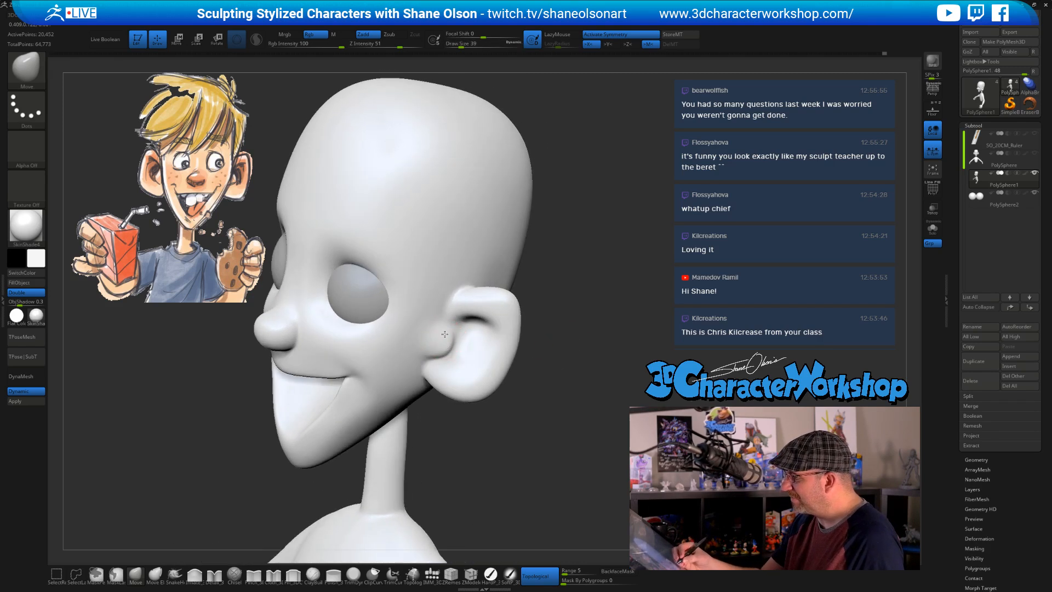
# Undo the last three Move strokes on the ear
pyautogui.moveTo(570, 379); pyautogui.dragTo(467, 382)
pyautogui.hotkey('ctrl', 'z')
pyautogui.hotkey('ctrl', 'z')
pyautogui.hotkey('ctrl', 'z')
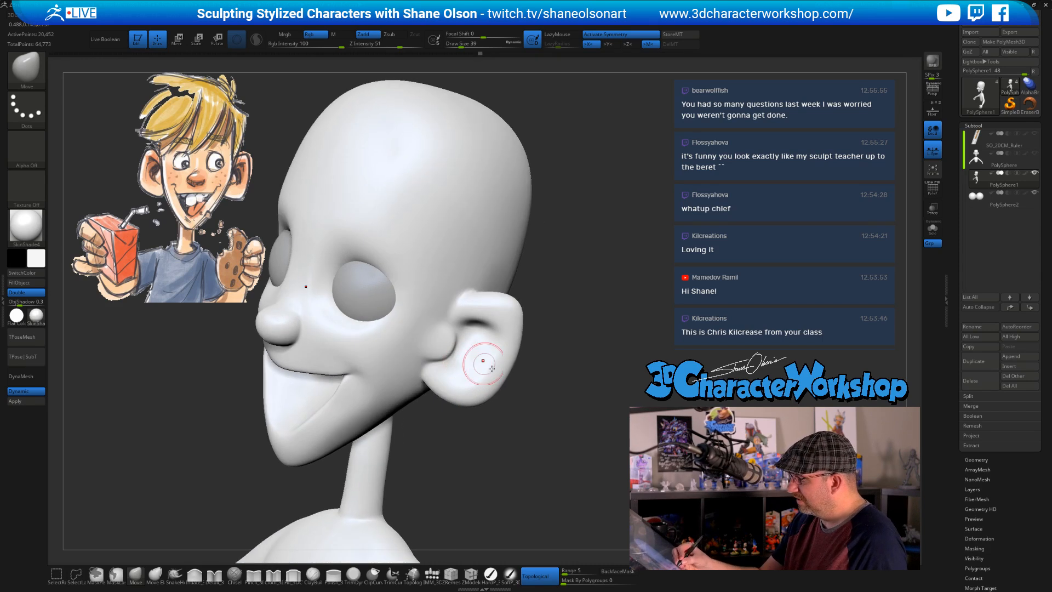
pyautogui.moveTo(535, 388); pyautogui.dragTo(536, 412)
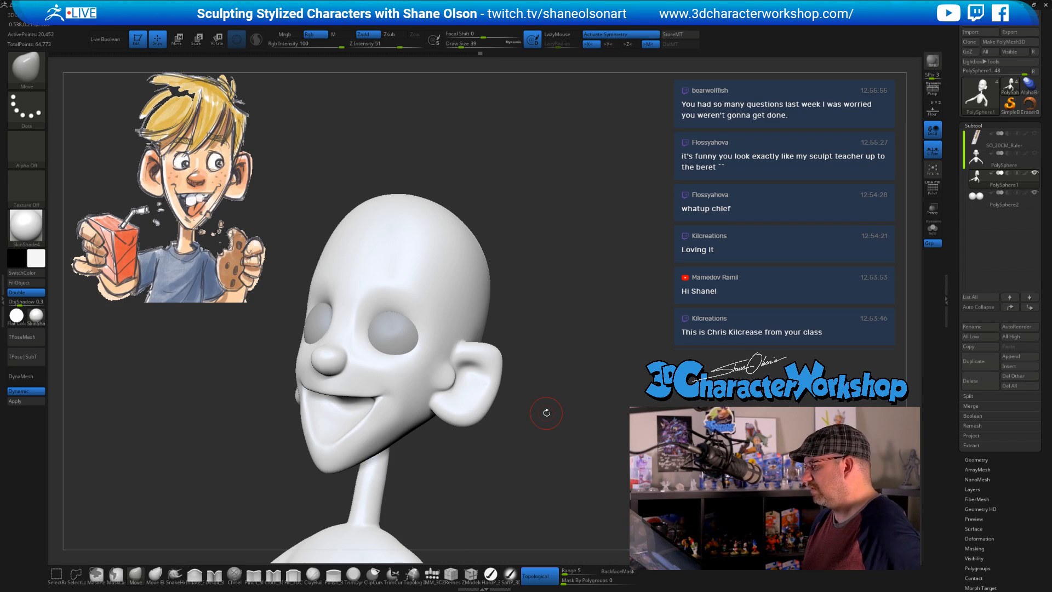
# Deepen the fold where the upper rim meets the head at draw size 49, and return the Move brush to size 39
pyautogui.moveTo(556, 427)
pyautogui.mouseDown()
pyautogui.moveTo(546, 429)
pyautogui.moveTo(536, 353)
pyautogui.moveTo(533, 378)
pyautogui.mouseUp()
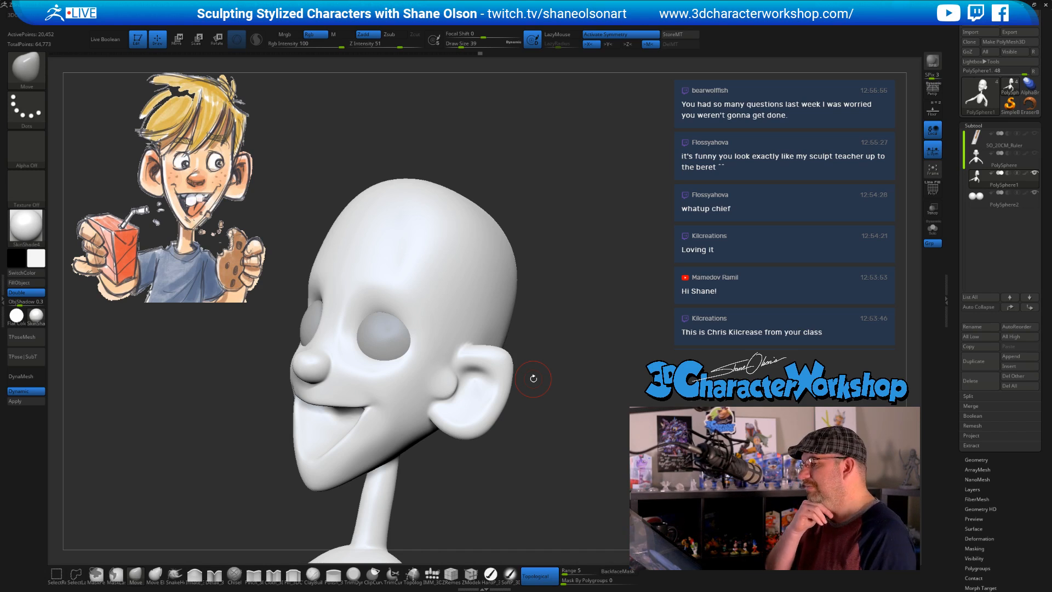
pyautogui.moveTo(533, 378)
pyautogui.mouseDown()
pyautogui.moveTo(549, 420)
pyautogui.moveTo(526, 384)
pyautogui.moveTo(478, 380)
pyautogui.mouseUp()
pyautogui.moveTo(481, 390)
pyautogui.mouseDown(button='right')
pyautogui.moveTo(493, 381)
pyautogui.moveTo(483, 373)
pyautogui.mouseUp(button='right')
pyautogui.press(']')
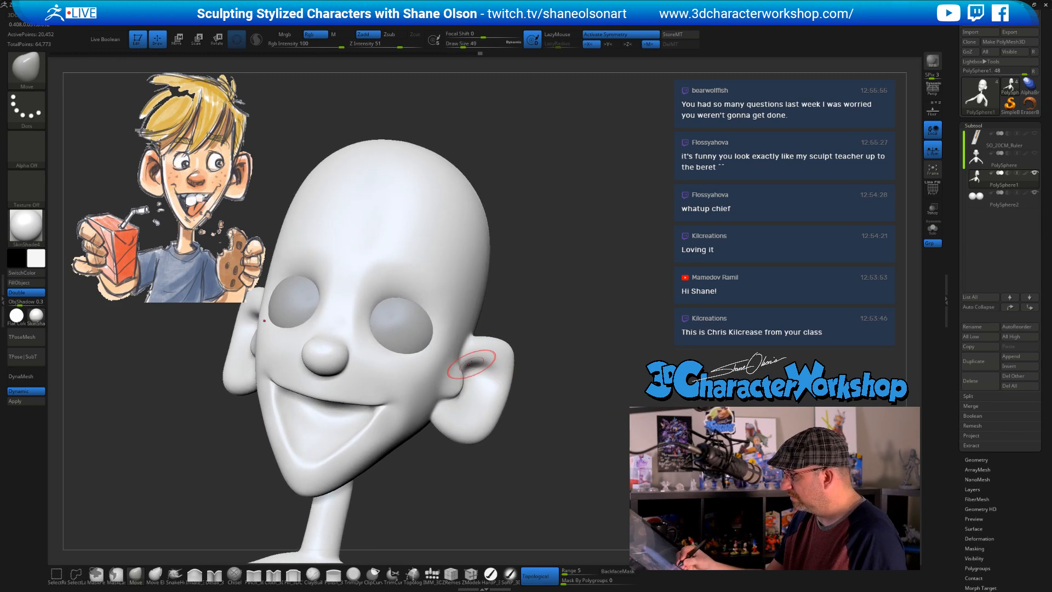
pyautogui.moveTo(470, 362); pyautogui.dragTo(465, 359)
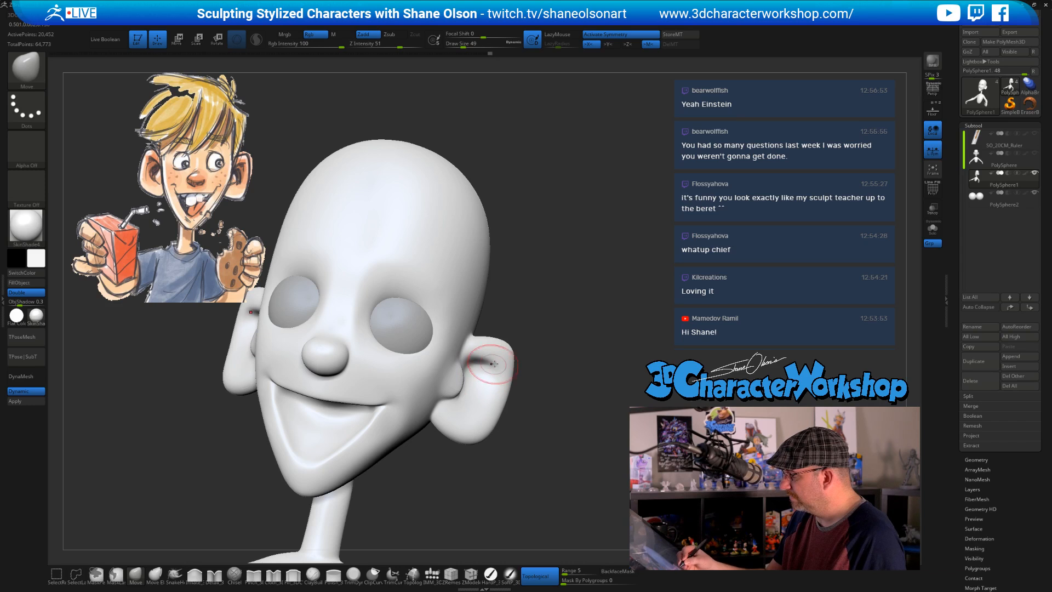
pyautogui.moveTo(493, 364)
pyautogui.mouseDown(button='right')
pyautogui.moveTo(487, 375)
pyautogui.moveTo(512, 397)
pyautogui.moveTo(473, 392)
pyautogui.moveTo(475, 403)
pyautogui.moveTo(493, 396)
pyautogui.moveTo(510, 408)
pyautogui.moveTo(471, 437)
pyautogui.moveTo(488, 433)
pyautogui.mouseUp(button='right')
pyautogui.press('[')
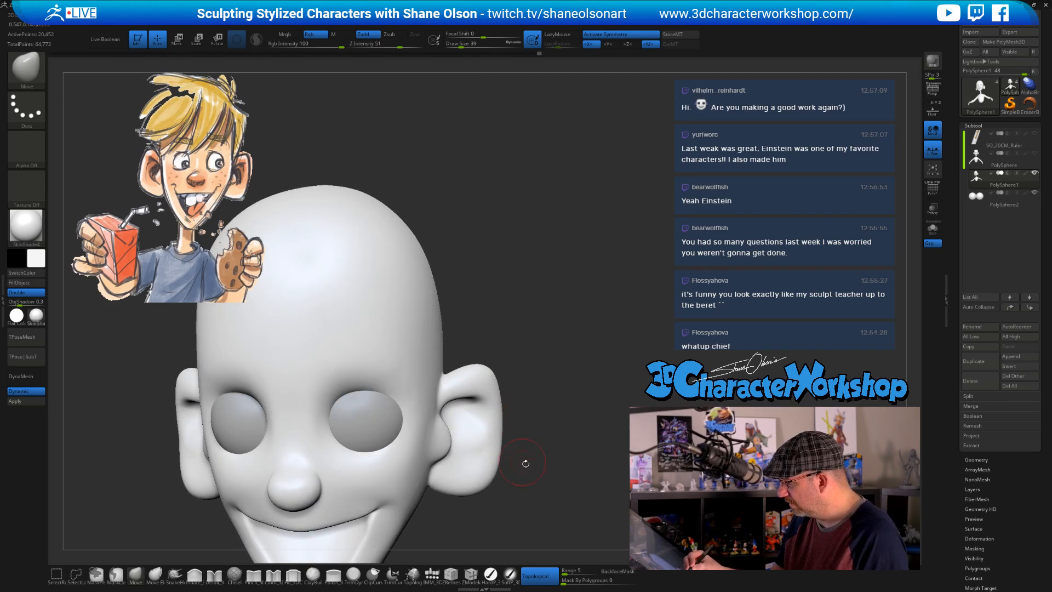
# Refine the inner edge of the ear's upper rim with the Move brush from three-quarter and side angles
pyautogui.moveTo(525, 463); pyautogui.dragTo(497, 404, button='right')
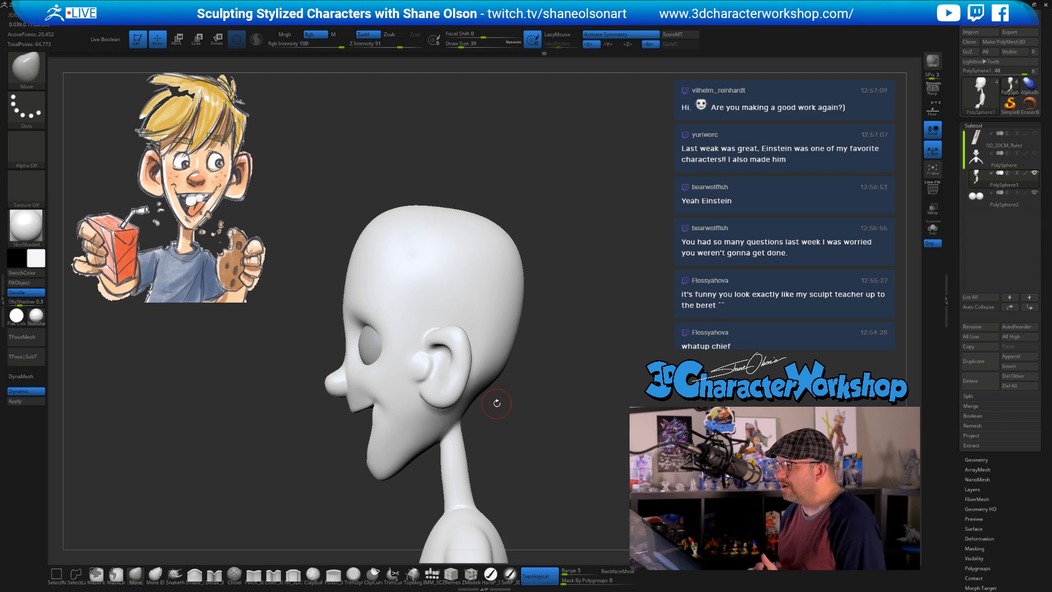
pyautogui.moveTo(559, 340)
pyautogui.keyDown('alt'); pyautogui.mouseDown(button='right')
pyautogui.moveTo(542, 332)
pyautogui.moveTo(537, 399)
pyautogui.moveTo(550, 397)
pyautogui.moveTo(540, 395)
pyautogui.mouseUp(button='right'); pyautogui.keyUp('alt')
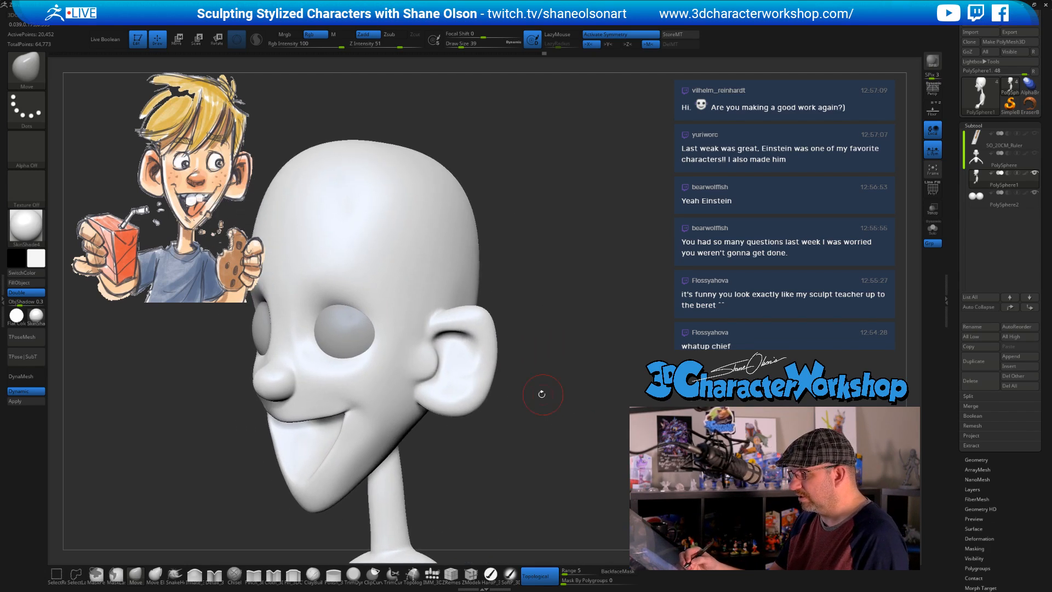
pyautogui.press('s')
pyautogui.moveTo(533, 406); pyautogui.dragTo(555, 378)
pyautogui.press('s')
pyautogui.moveTo(446, 336); pyautogui.dragTo(448, 340)
pyautogui.moveTo(446, 339); pyautogui.dragTo(462, 334)
pyautogui.moveTo(557, 325)
pyautogui.mouseDown(button='right')
pyautogui.moveTo(434, 305)
pyautogui.moveTo(492, 318)
pyautogui.mouseUp(button='right')
# Shape the inner bowl of the ear with the Move brush at draw size 49
pyautogui.press('s')
pyautogui.moveTo(538, 422); pyautogui.dragTo(534, 423)
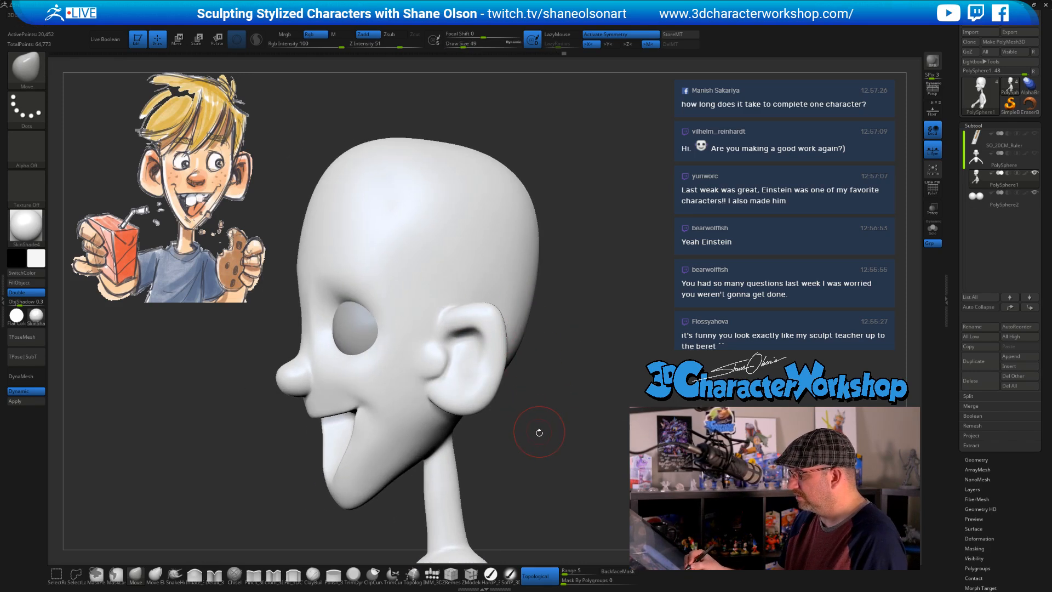
pyautogui.moveTo(538, 431); pyautogui.dragTo(561, 430, button='right')
pyautogui.moveTo(468, 375); pyautogui.dragTo(478, 350)
pyautogui.moveTo(530, 441); pyautogui.dragTo(546, 411, button='right')
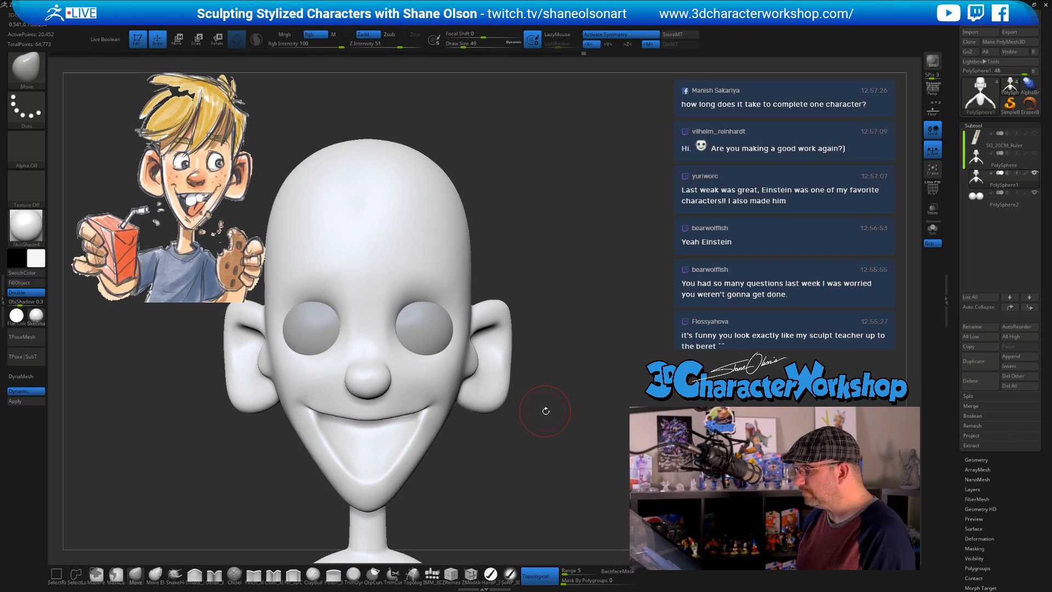
# Nudge the middle of the upper lip upward with the Move brush at draw size 71, and set its draw size to 54
pyautogui.press('s')
pyautogui.moveTo(449, 443); pyautogui.dragTo(453, 444)
pyautogui.moveTo(387, 420); pyautogui.dragTo(382, 410)
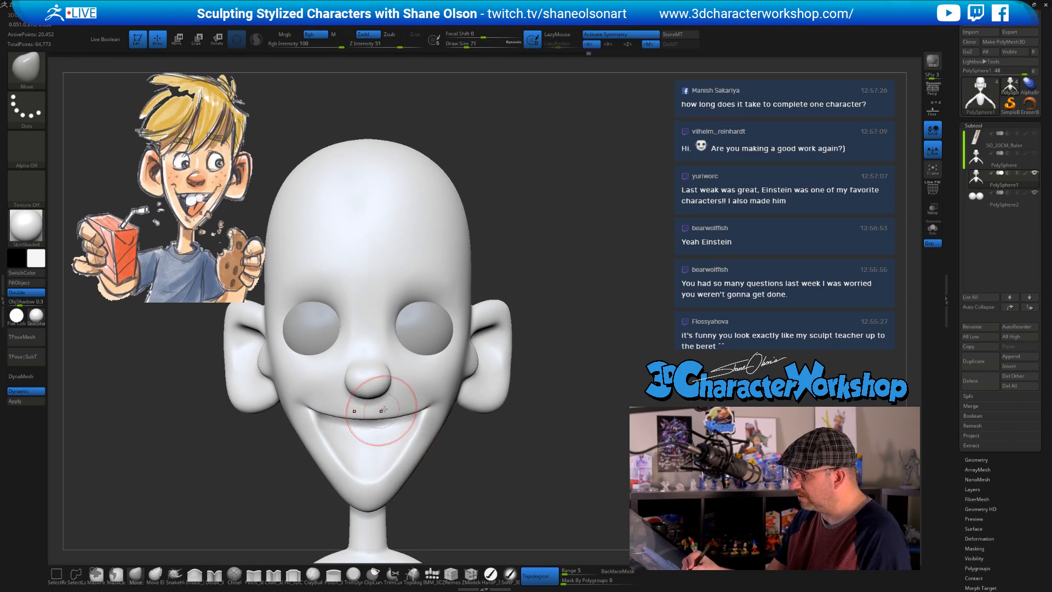
pyautogui.press('s')
pyautogui.moveTo(458, 453); pyautogui.dragTo(455, 454)
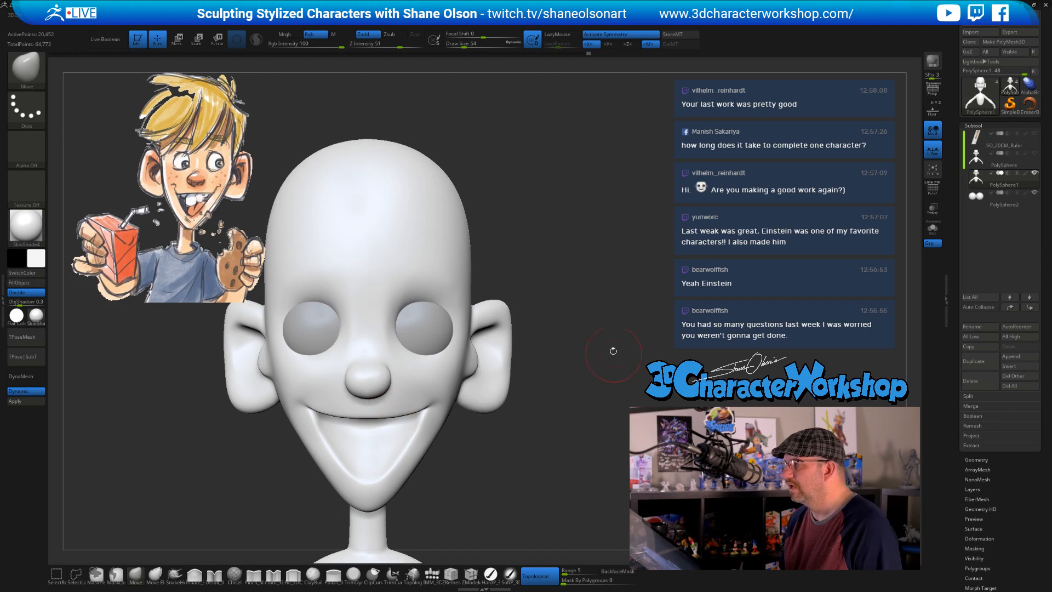
# Shape the nose bridge between the eyes with the Move brush, setting its draw size to 51
pyautogui.moveTo(595, 338); pyautogui.dragTo(587, 341)
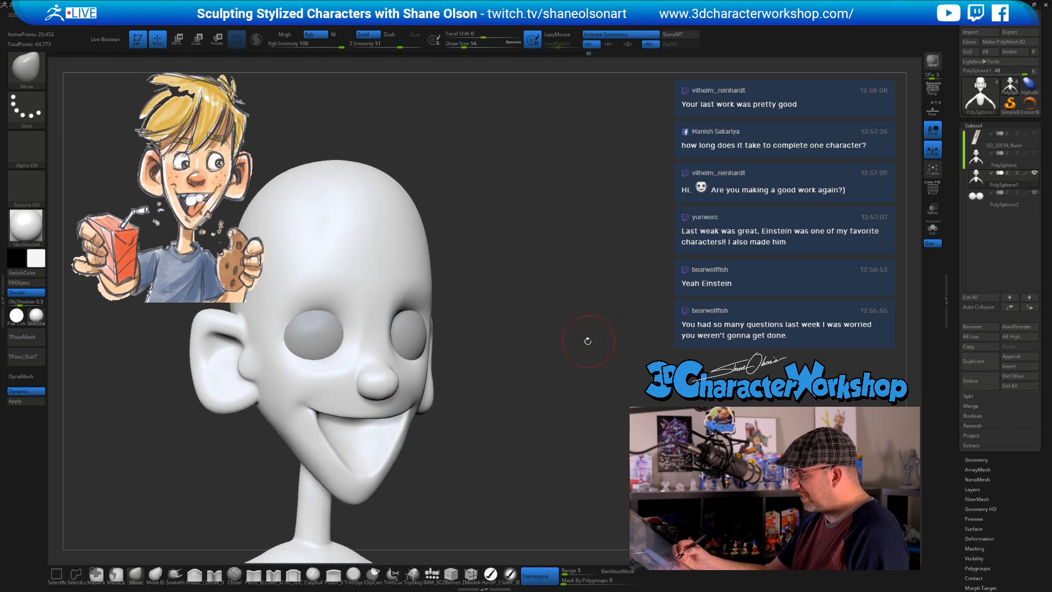
pyautogui.moveTo(394, 351); pyautogui.dragTo(367, 338, button='right')
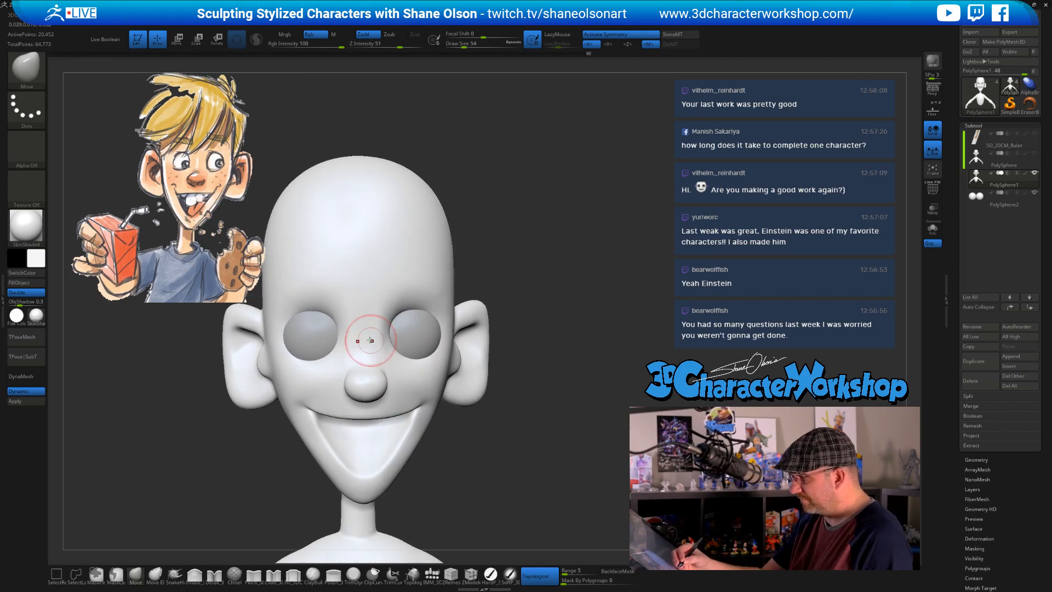
pyautogui.press('s')
pyautogui.click(362, 334)
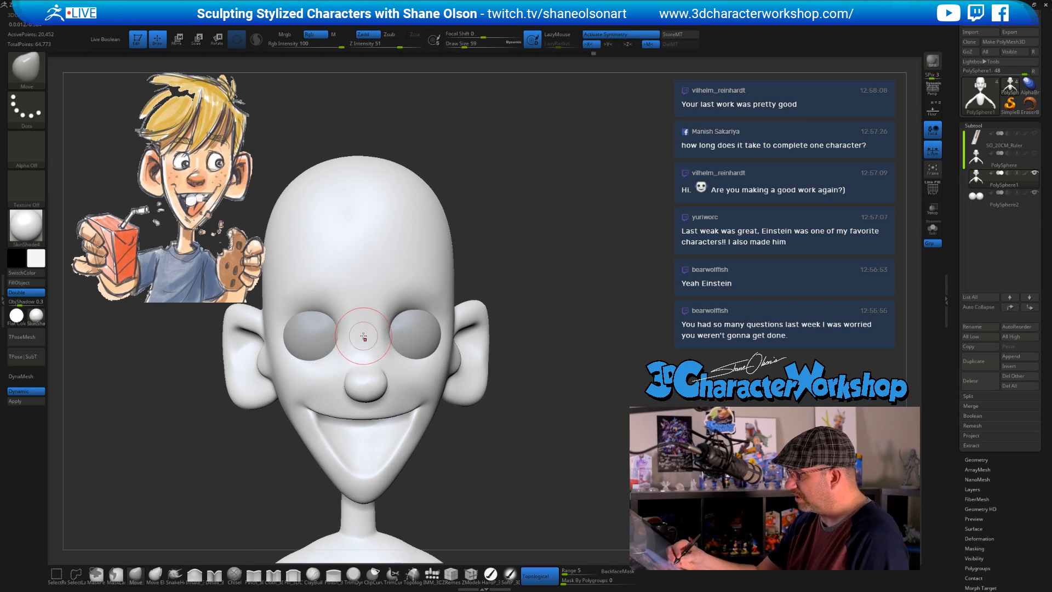
pyautogui.press('s')
pyautogui.click(363, 328)
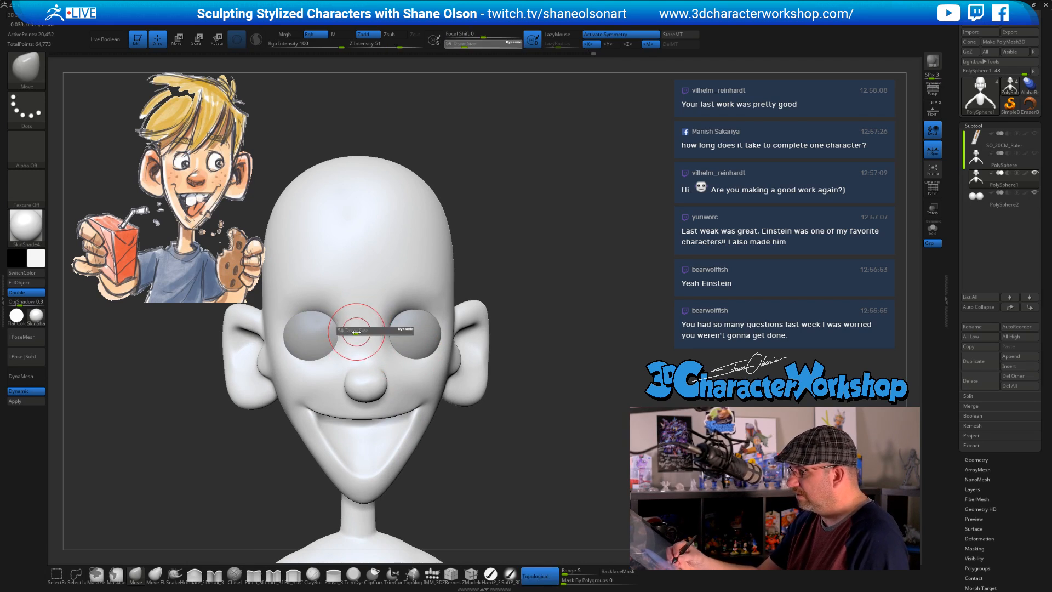
pyautogui.moveTo(466, 355); pyautogui.dragTo(516, 389, button='right')
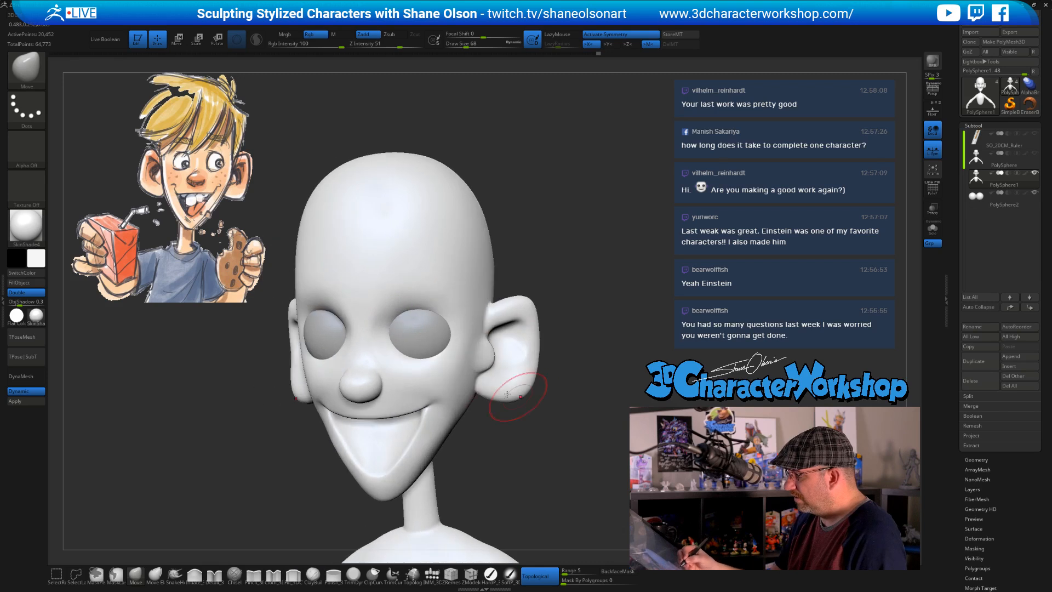
pyautogui.moveTo(343, 326); pyautogui.dragTo(382, 374, button='right')
pyautogui.press('s')
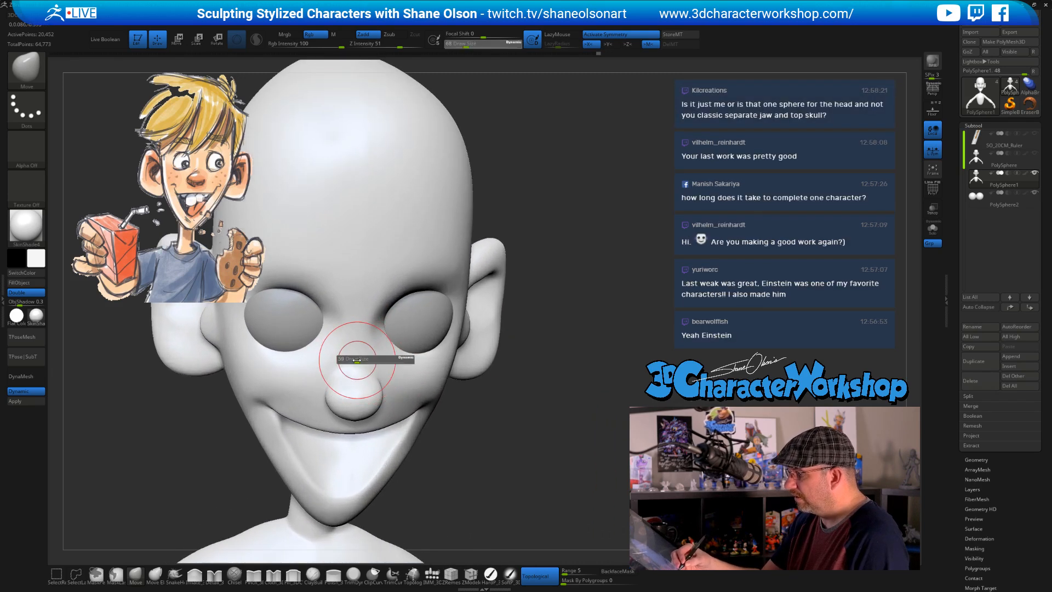
pyautogui.click(357, 360)
pyautogui.moveTo(339, 361); pyautogui.dragTo(347, 358)
pyautogui.moveTo(347, 357); pyautogui.dragTo(328, 364, button='right')
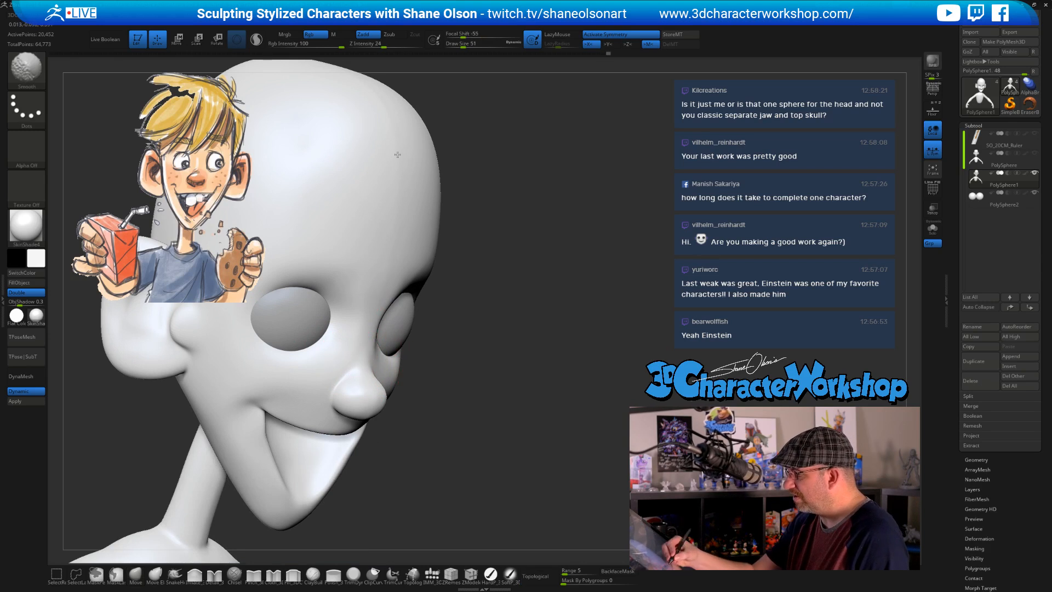
# Refine the inner brow above the eyes with the Move brush at draw size 51, and smooth the upper edge of the eye socket
pyautogui.moveTo(422, 319); pyautogui.dragTo(388, 296, button='right')
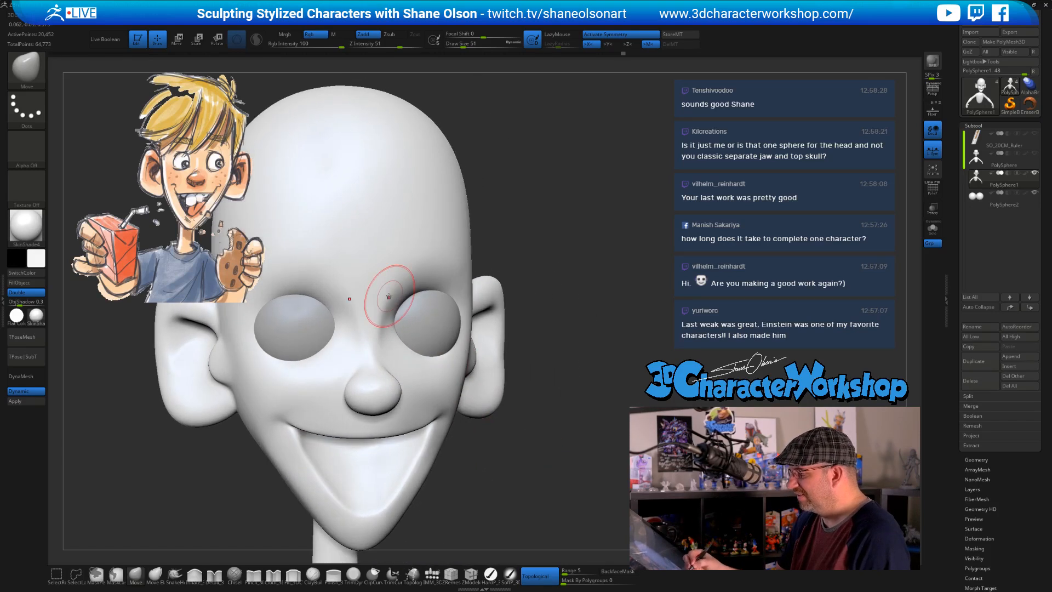
pyautogui.moveTo(497, 384); pyautogui.dragTo(405, 296, button='right')
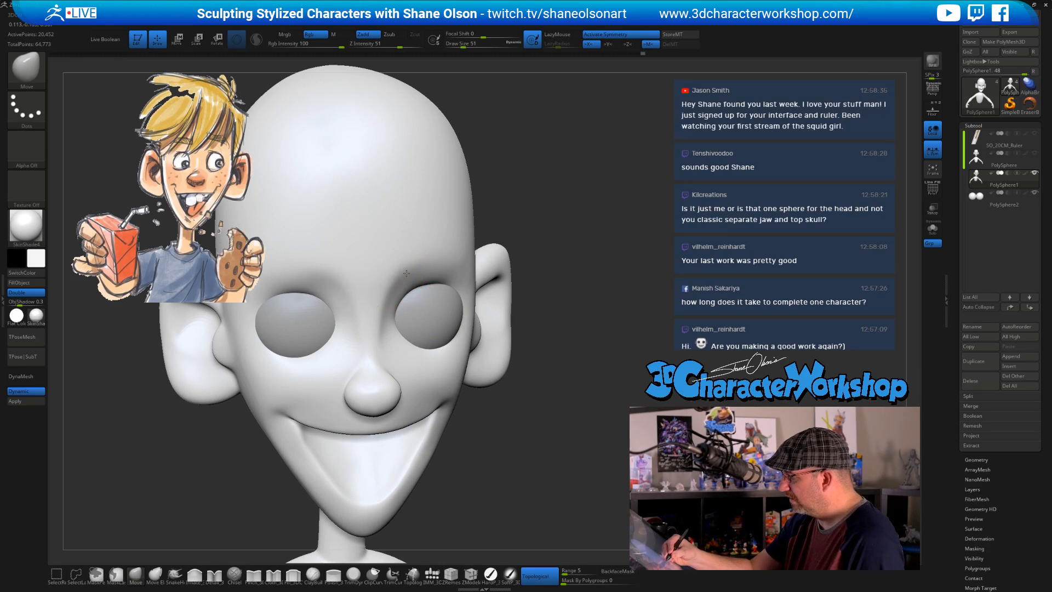
pyautogui.moveTo(521, 416)
pyautogui.mouseDown()
pyautogui.moveTo(521, 449)
pyautogui.moveTo(526, 438)
pyautogui.mouseUp()
pyautogui.keyDown('shift'); pyautogui.moveTo(441, 280); pyautogui.dragTo(434, 271); pyautogui.keyUp('shift')
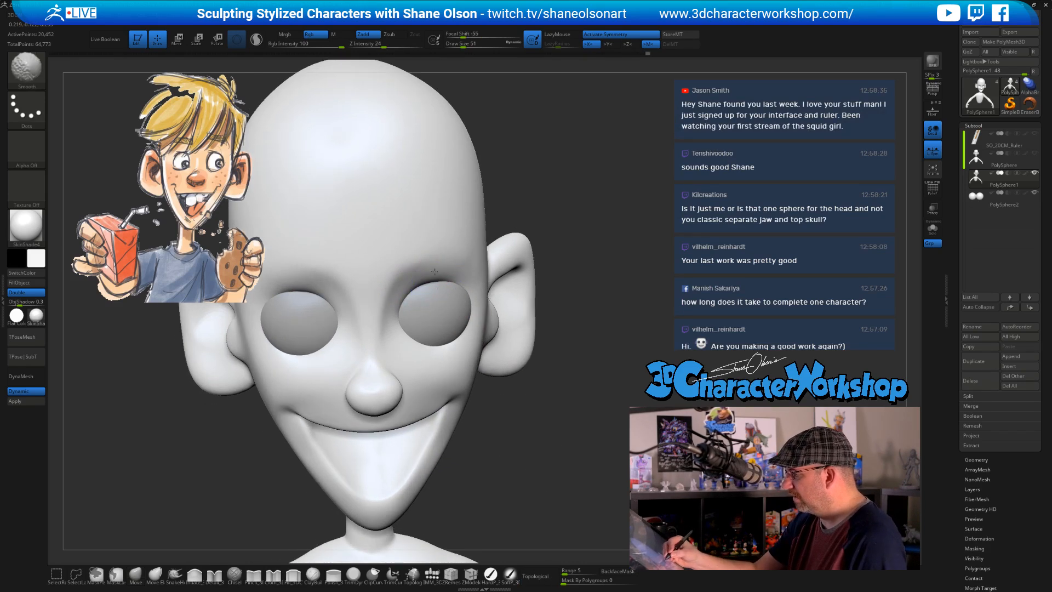
# Shape the brow crease over the upper rim of the eye sockets with the Move brush at draw size 51, and smooth it
pyautogui.moveTo(517, 422); pyautogui.dragTo(475, 383)
pyautogui.moveTo(436, 290); pyautogui.dragTo(446, 304)
pyautogui.moveTo(517, 383); pyautogui.dragTo(540, 422)
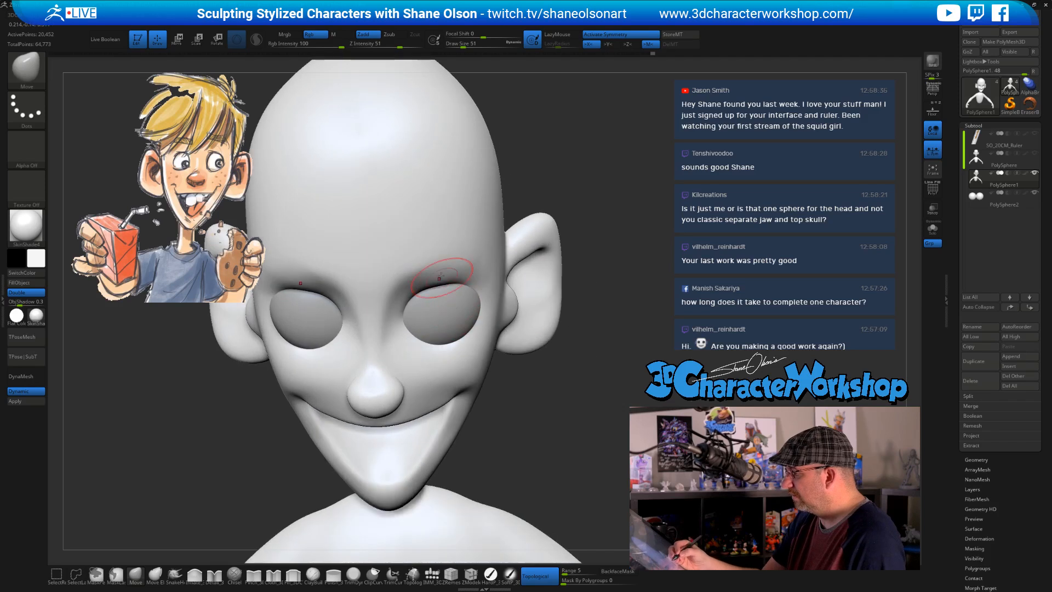
pyautogui.keyDown('shift'); pyautogui.moveTo(512, 387); pyautogui.dragTo(531, 399); pyautogui.keyUp('shift')
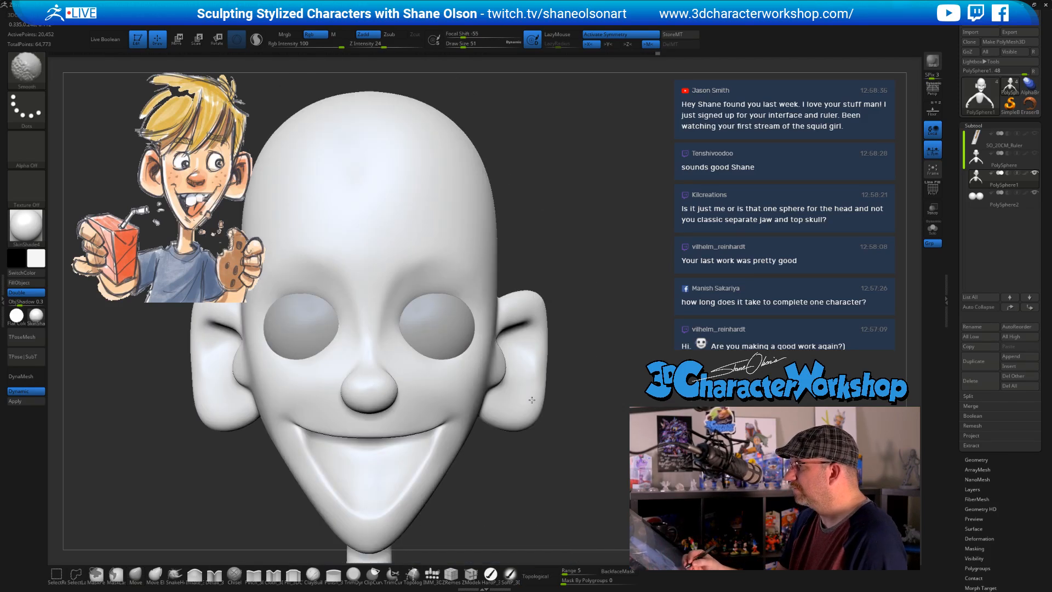
pyautogui.keyDown('alt'); pyautogui.moveTo(532, 400); pyautogui.dragTo(538, 360, button='right'); pyautogui.keyUp('alt')
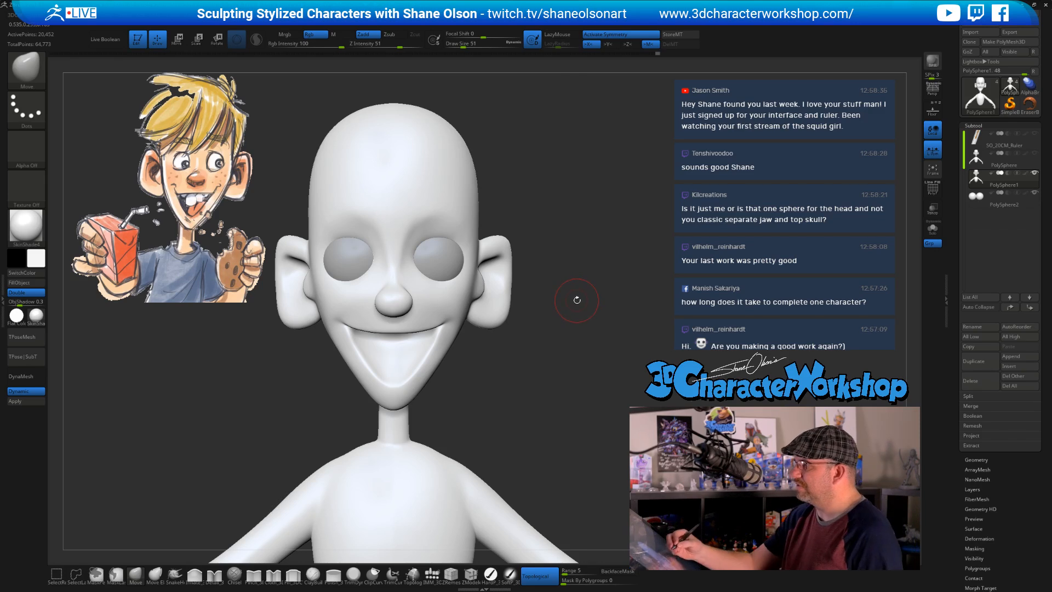
pyautogui.moveTo(577, 300); pyautogui.dragTo(423, 248, button='right')
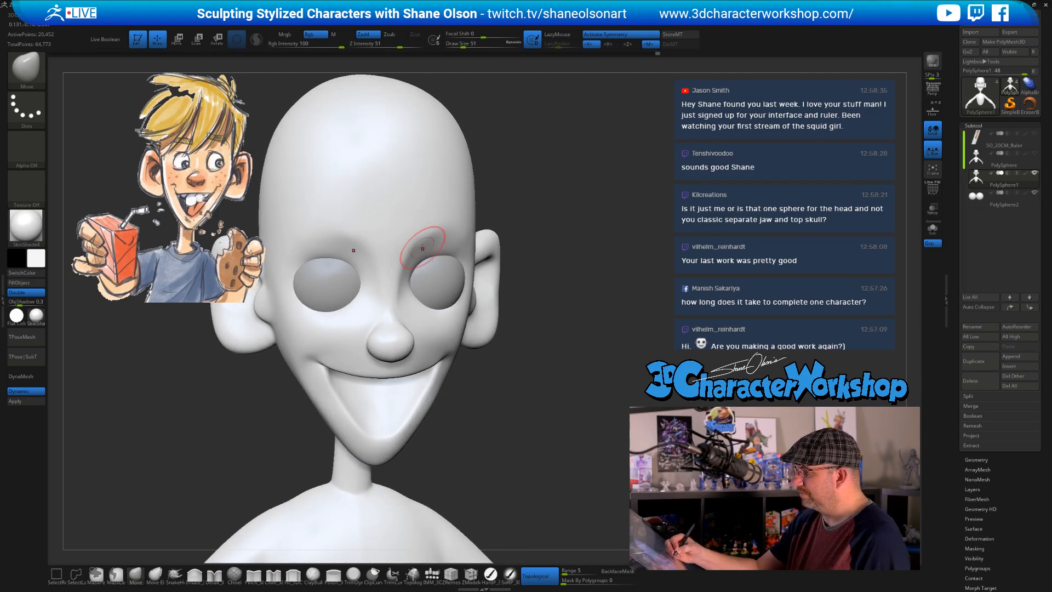
# Shape the inner brow beside the nose bridge with the Move brush at draw size 65, and smooth the transition
pyautogui.press('s')
pyautogui.moveTo(422, 247); pyautogui.dragTo(419, 251)
pyautogui.moveTo(419, 251); pyautogui.dragTo(405, 257, button='right')
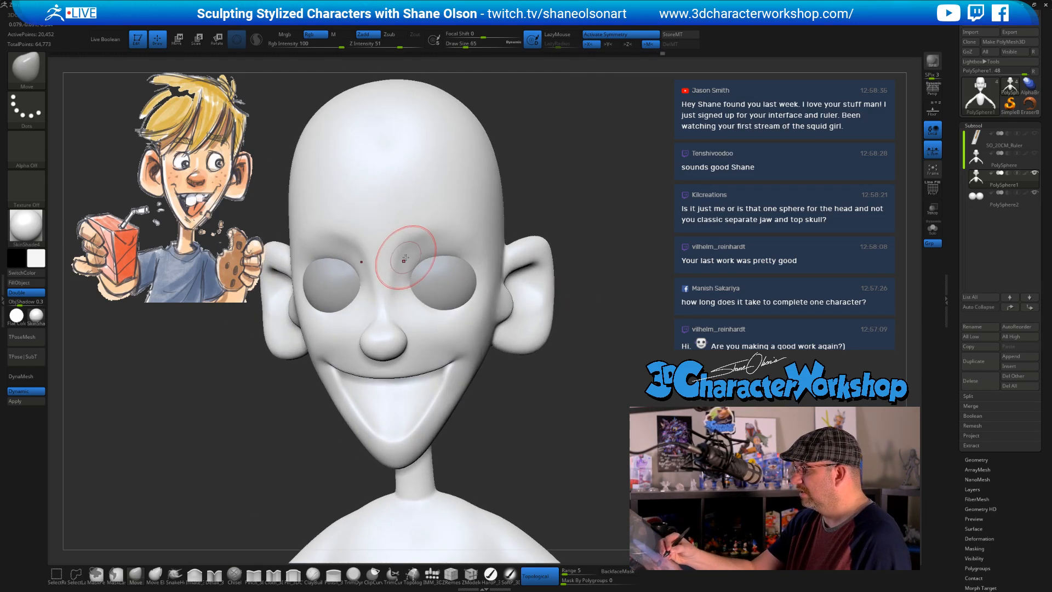
pyautogui.keyDown('shift'); pyautogui.moveTo(395, 272); pyautogui.dragTo(411, 236); pyautogui.keyUp('shift')
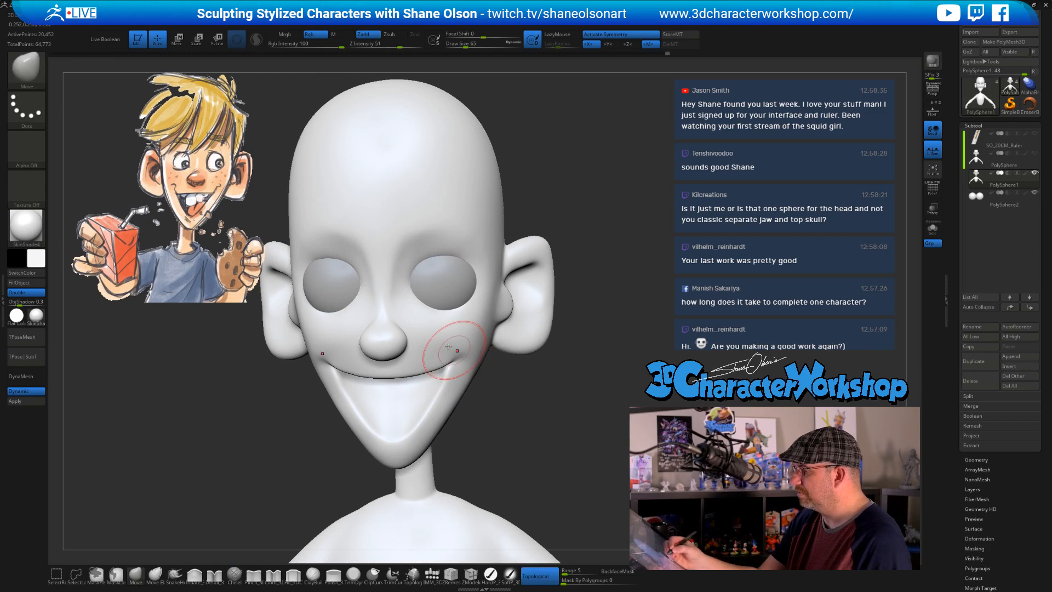
# Sharpen the brow crease above both eyes from the inner corner outward with the Pinch brush at draw size 49
pyautogui.press('[')
pyautogui.press('[')
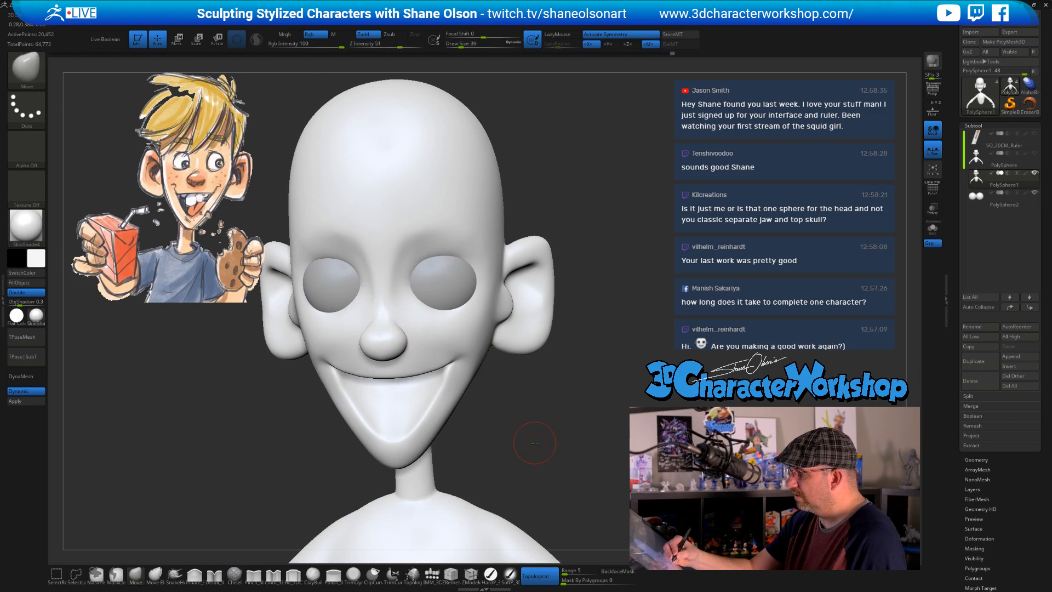
pyautogui.moveTo(536, 440)
pyautogui.mouseDown()
pyautogui.moveTo(573, 438)
pyautogui.moveTo(484, 428)
pyautogui.moveTo(544, 434)
pyautogui.moveTo(535, 430)
pyautogui.mouseUp()
pyautogui.click(254, 575)
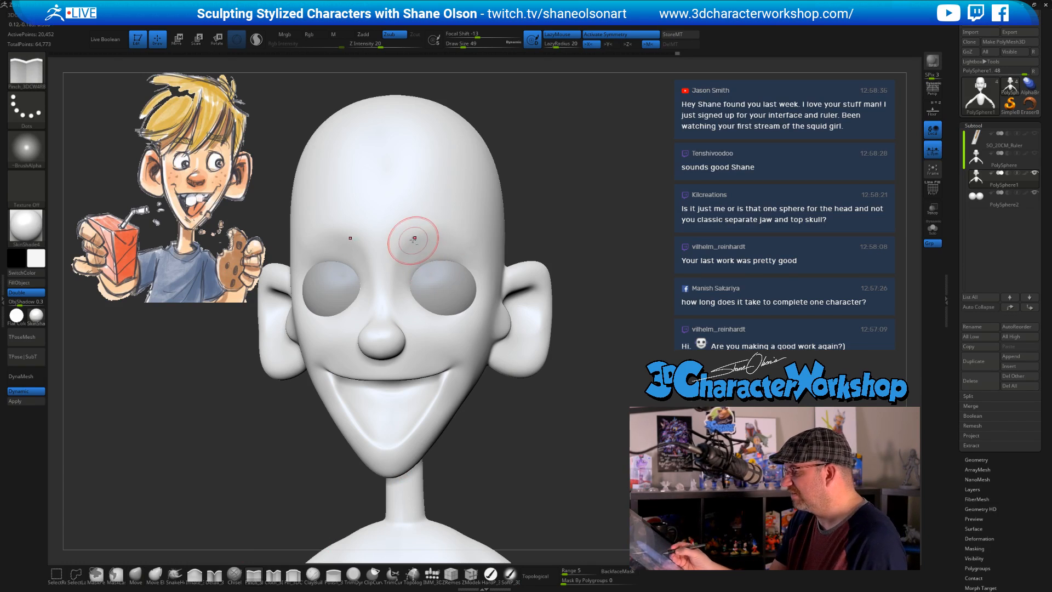
pyautogui.moveTo(406, 237); pyautogui.dragTo(423, 231)
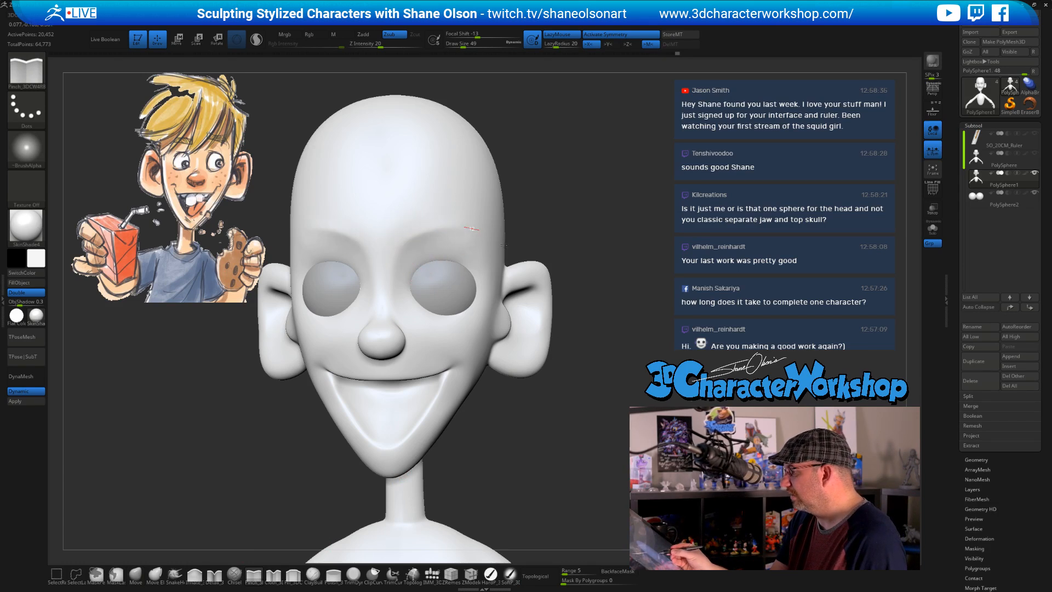
pyautogui.moveTo(615, 369); pyautogui.dragTo(465, 327)
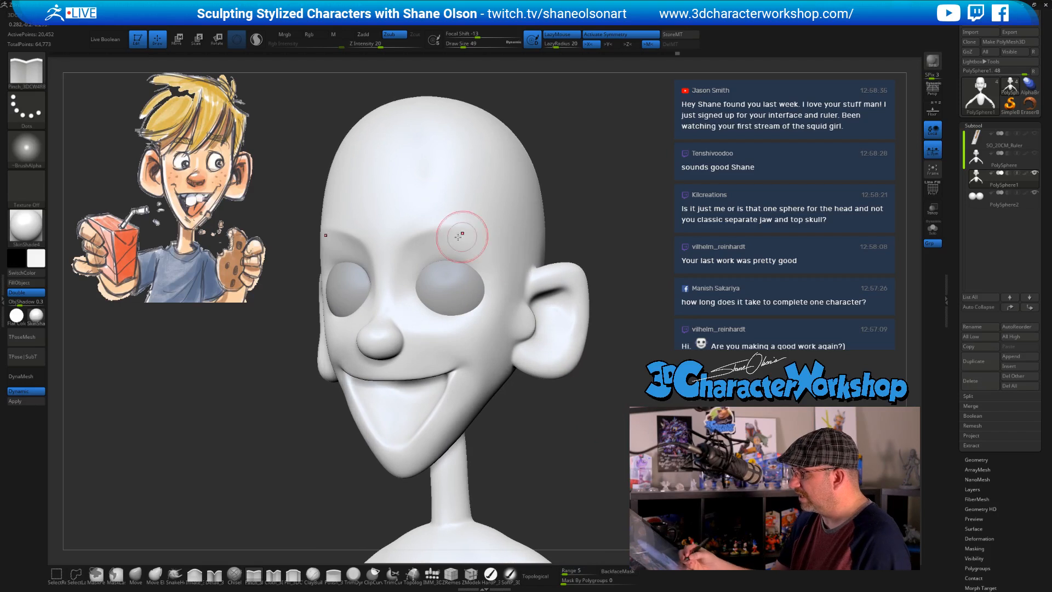
pyautogui.moveTo(411, 237); pyautogui.dragTo(433, 229)
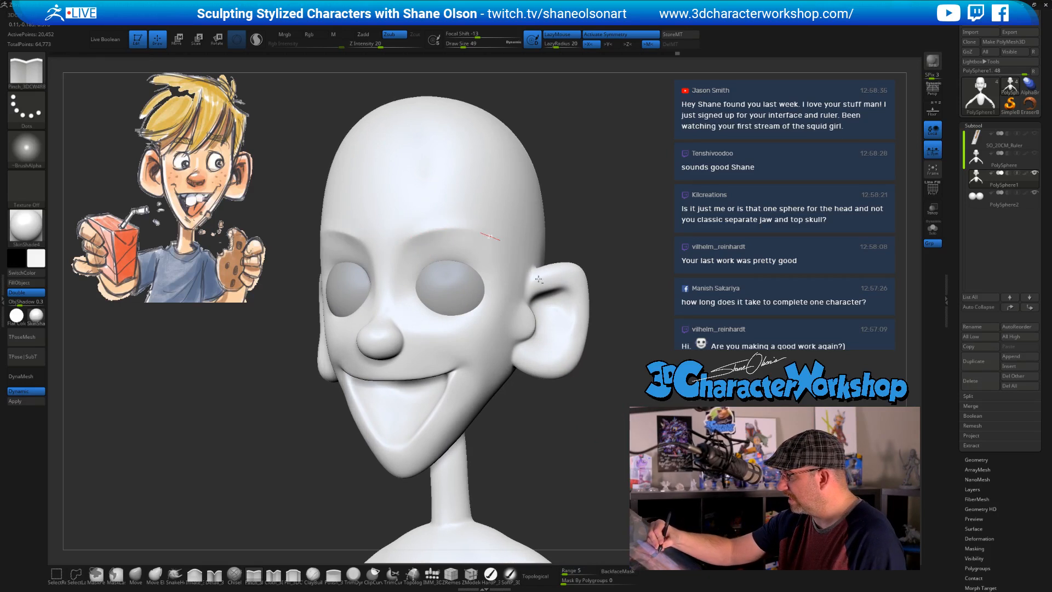
pyautogui.moveTo(619, 378); pyautogui.dragTo(545, 359)
pyautogui.moveTo(454, 229); pyautogui.dragTo(468, 230)
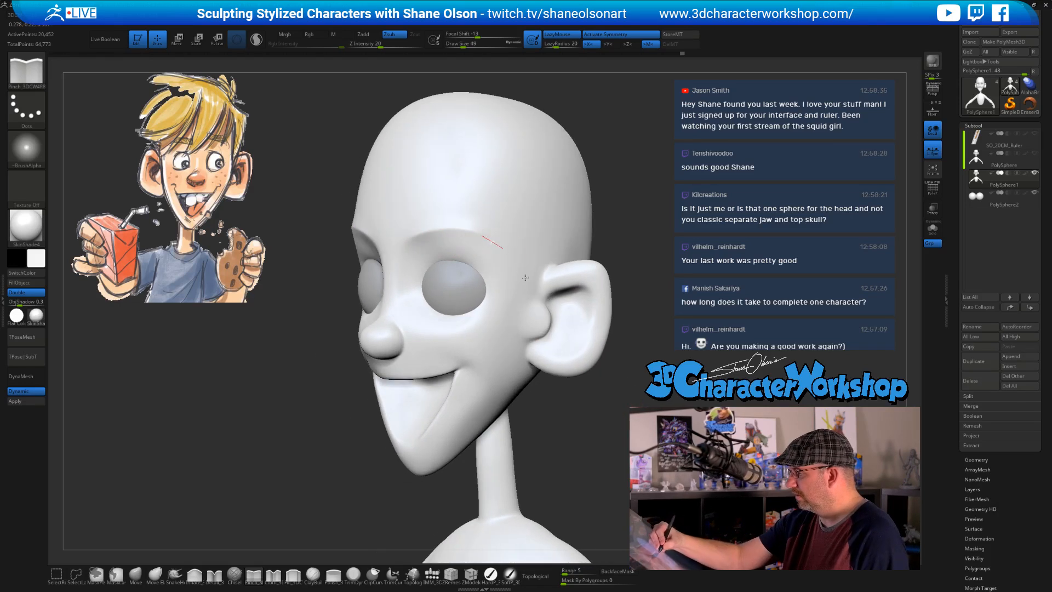
pyautogui.moveTo(572, 422)
pyautogui.mouseDown()
pyautogui.moveTo(487, 433)
pyautogui.moveTo(618, 442)
pyautogui.mouseUp()
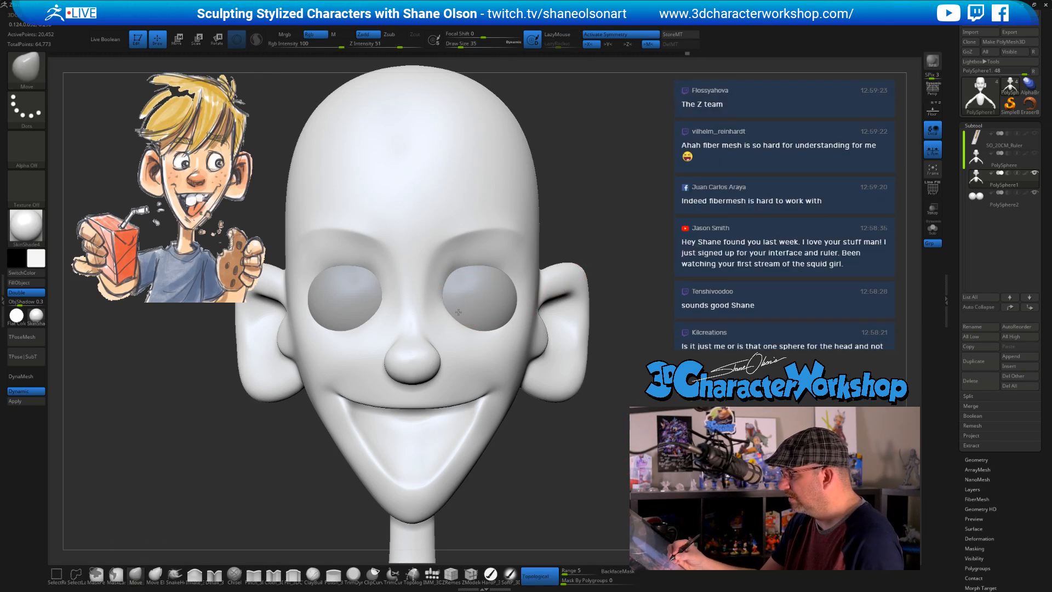
# Make the rounded eye openings squarer with the Move brush, setting its draw size to 62
pyautogui.moveTo(454, 317)
pyautogui.mouseDown(button='right')
pyautogui.moveTo(476, 298)
pyautogui.moveTo(558, 367)
pyautogui.mouseUp(button='right')
pyautogui.moveTo(495, 327)
pyautogui.keyDown('shift'); pyautogui.mouseDown(button='right')
pyautogui.moveTo(477, 333)
pyautogui.moveTo(511, 305)
pyautogui.moveTo(550, 303)
pyautogui.mouseUp(button='right'); pyautogui.keyUp('shift')
pyautogui.press('s')
pyautogui.click(483, 332)
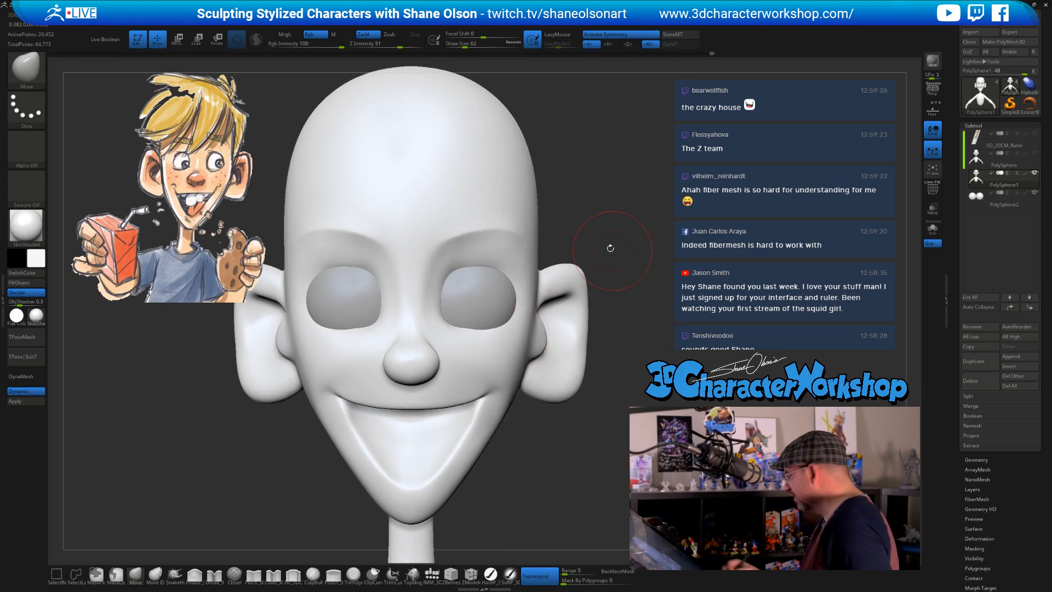
# Adjust the upper outer corner of the eye sockets with the Move brush at draw size 87
pyautogui.moveTo(610, 248); pyautogui.dragTo(510, 284, button='right')
pyautogui.press('s')
pyautogui.moveTo(510, 284); pyautogui.dragTo(514, 284)
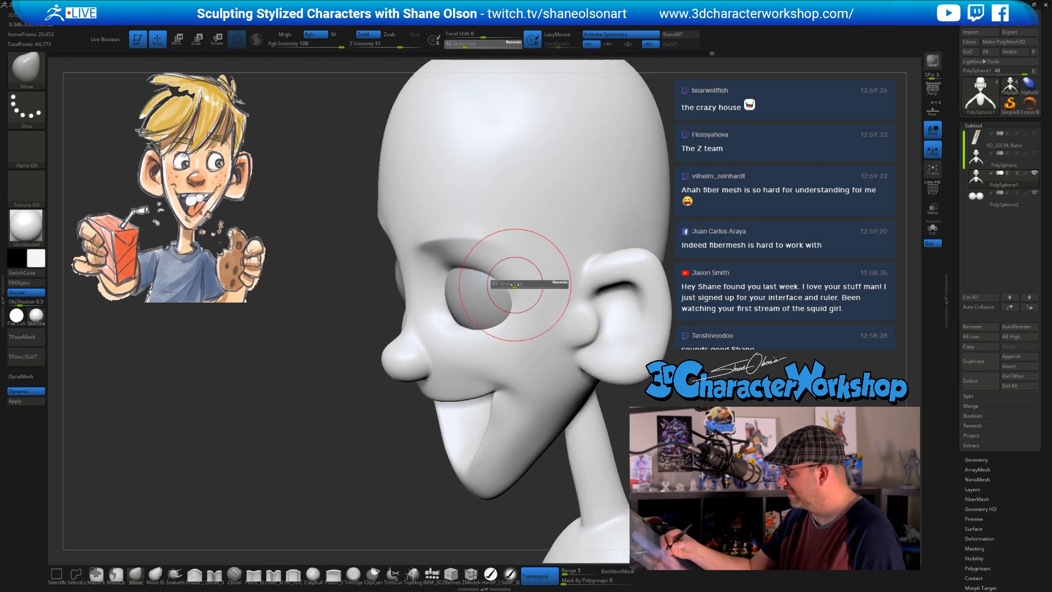
pyautogui.moveTo(494, 279); pyautogui.dragTo(543, 274, button='right')
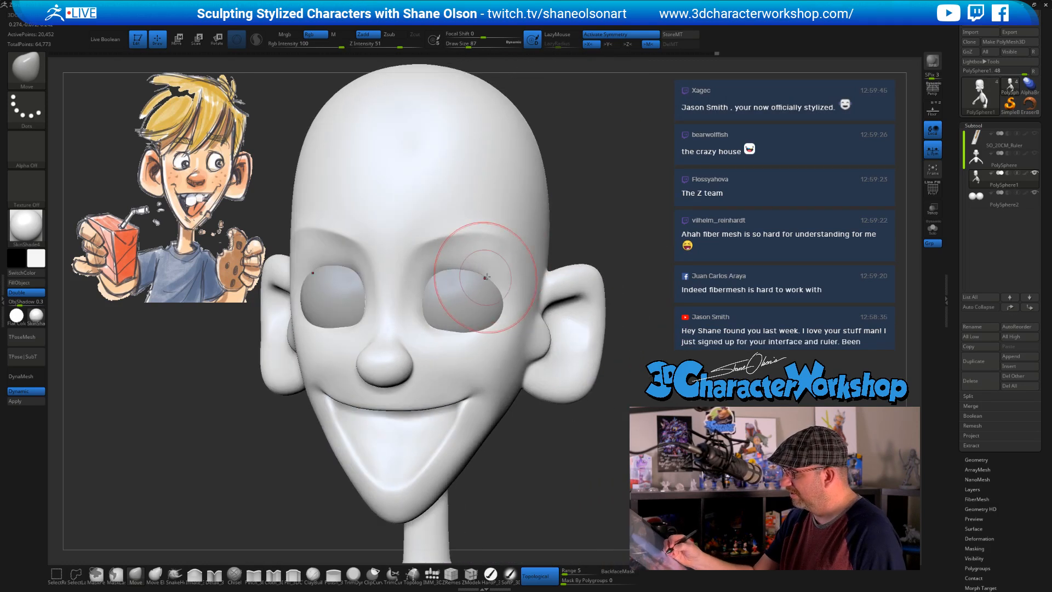
pyautogui.moveTo(691, 360)
pyautogui.mouseDown(button='right')
pyautogui.moveTo(702, 354)
pyautogui.moveTo(682, 356)
pyautogui.mouseUp(button='right')
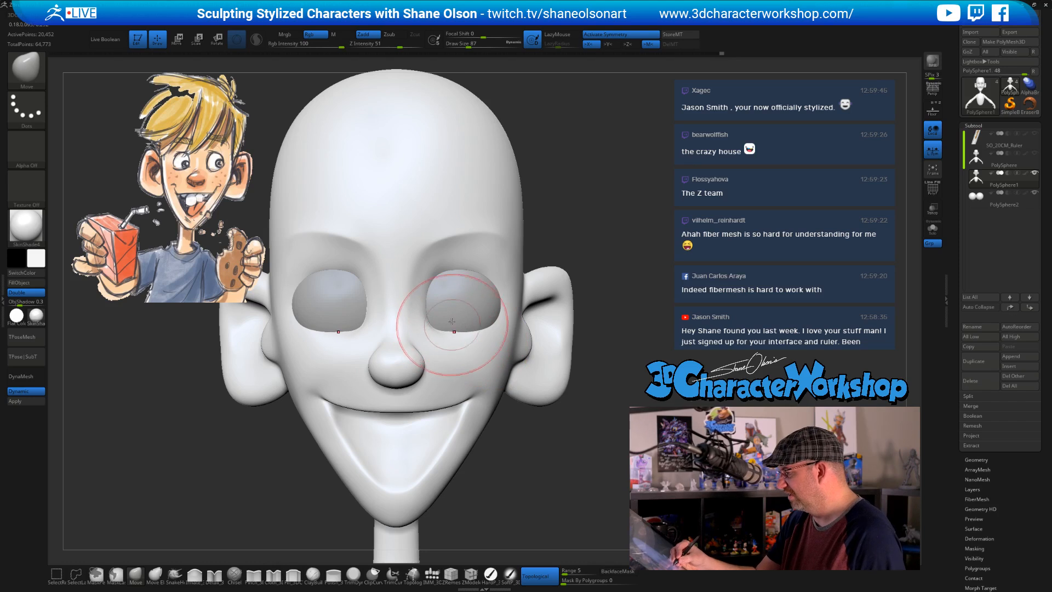
# Refine the lower inner edge of the eye openings with the Move brush at draw size 37
pyautogui.press('s')
pyautogui.moveTo(442, 319); pyautogui.dragTo(439, 319)
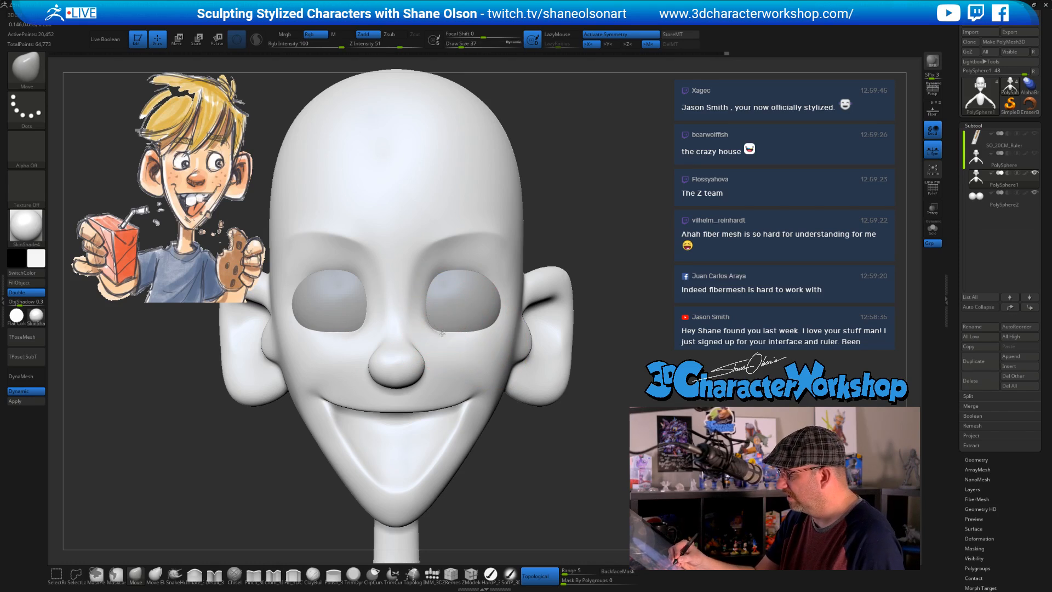
pyautogui.keyDown('ctrl'); pyautogui.moveTo(594, 332); pyautogui.dragTo(587, 371, button='right'); pyautogui.keyUp('ctrl')
# Reshape the outer side of the eye sockets toward the temple with the Move brush at draw size 108
pyautogui.press('s')
pyautogui.moveTo(587, 372); pyautogui.dragTo(594, 372)
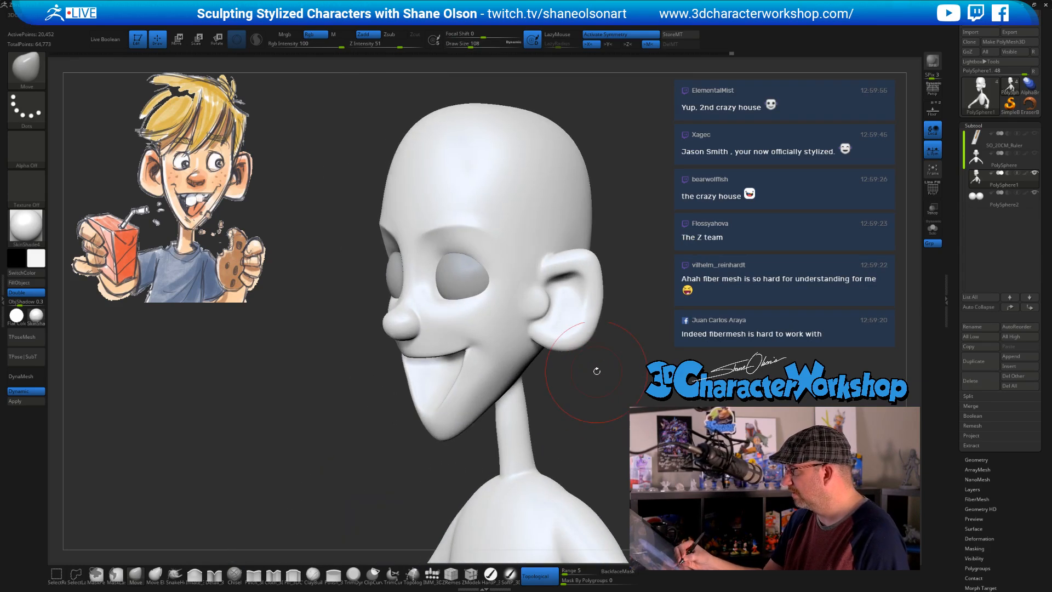
pyautogui.moveTo(489, 264); pyautogui.dragTo(503, 287)
pyautogui.moveTo(503, 286)
pyautogui.mouseDown(button='right')
pyautogui.moveTo(534, 276)
pyautogui.moveTo(615, 282)
pyautogui.mouseUp(button='right')
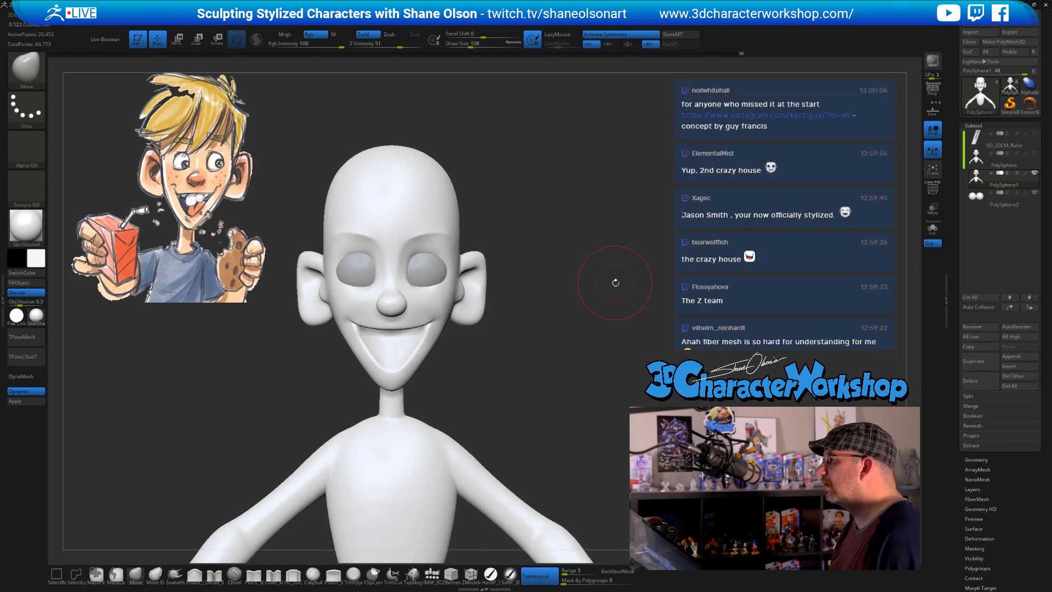
pyautogui.moveTo(615, 285); pyautogui.dragTo(576, 282, button='right')
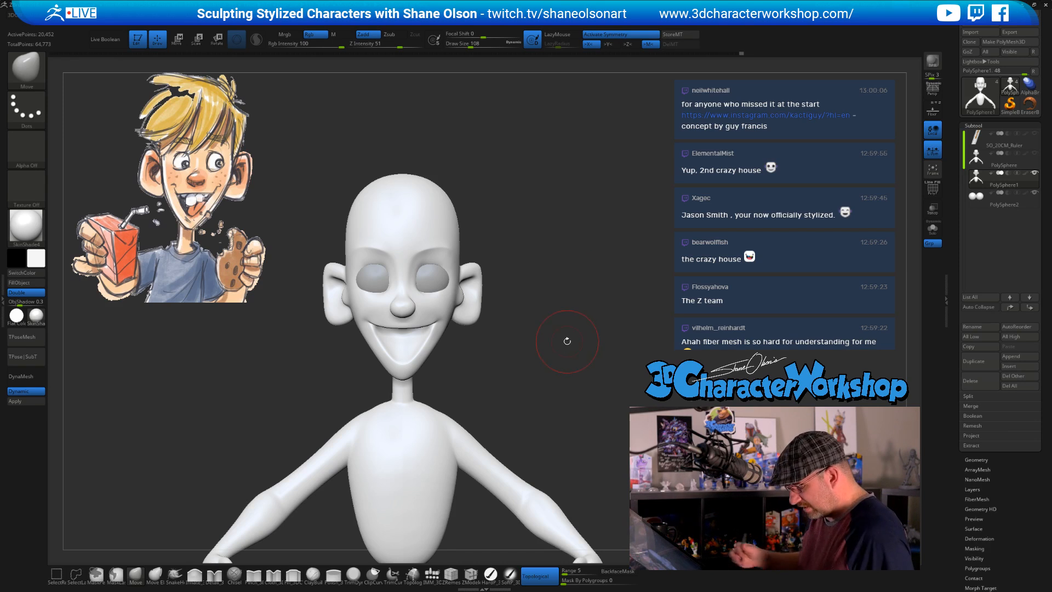
# Fine-tune the outer eye socket edge from the front and in profile with the Move brush at draw size 71
pyautogui.keyDown('alt'); pyautogui.moveTo(577, 352); pyautogui.dragTo(547, 378); pyautogui.keyUp('alt')
pyautogui.press('s')
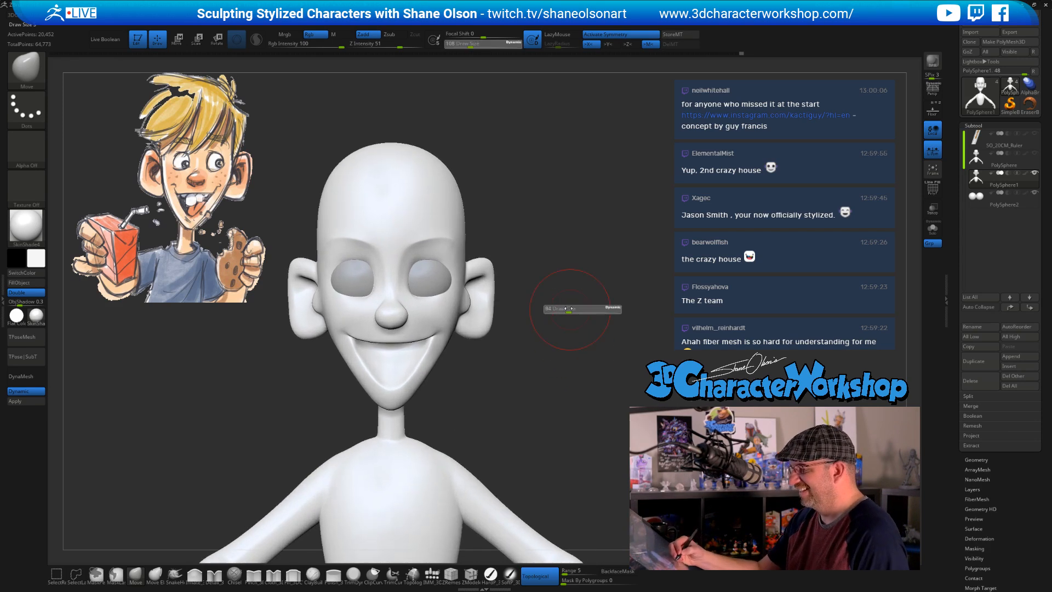
pyautogui.moveTo(568, 309)
pyautogui.mouseDown()
pyautogui.moveTo(582, 375)
pyautogui.moveTo(464, 294)
pyautogui.moveTo(473, 321)
pyautogui.moveTo(475, 305)
pyautogui.mouseUp()
pyautogui.press('shift')
pyautogui.moveTo(373, 306); pyautogui.dragTo(477, 306)
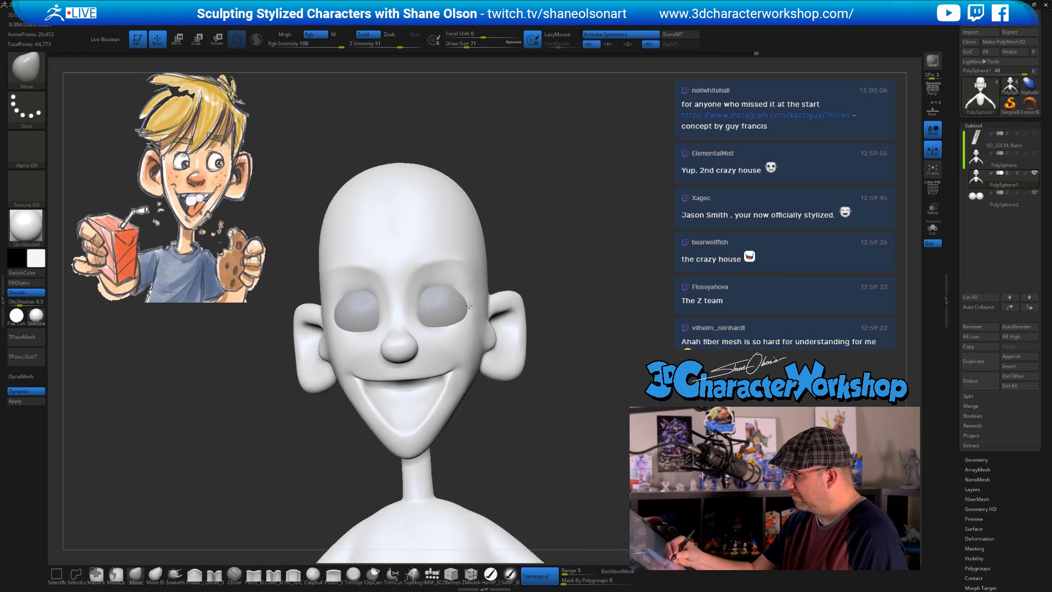
pyautogui.moveTo(587, 323); pyautogui.dragTo(486, 315)
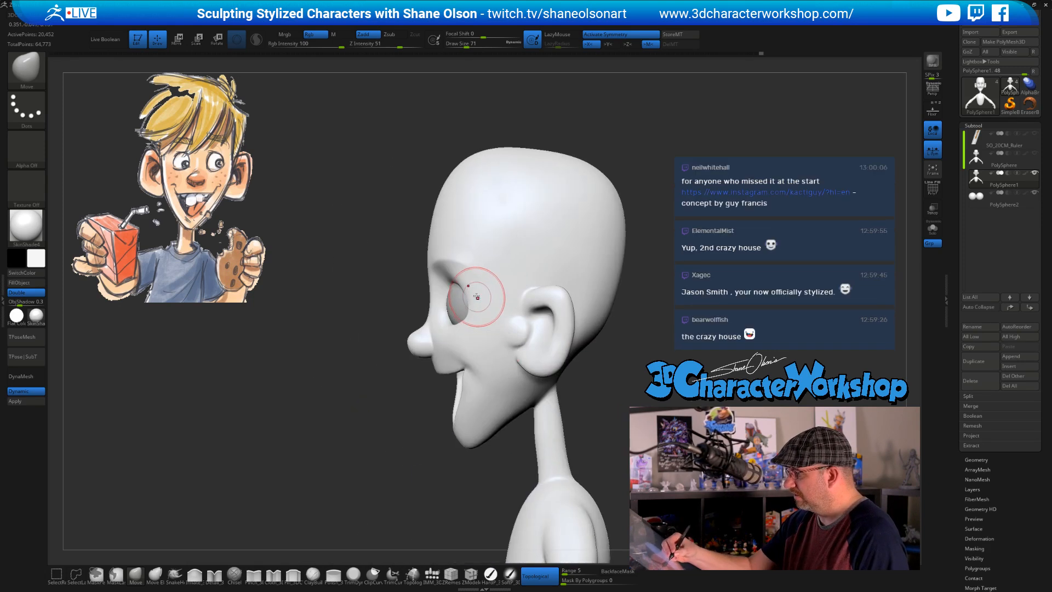
pyautogui.moveTo(501, 446)
pyautogui.mouseDown()
pyautogui.moveTo(521, 441)
pyautogui.moveTo(486, 436)
pyautogui.mouseUp()
# Shape the front of the chin and lower jaw in profile with the Move brush, setting its draw size to 68
pyautogui.press('s')
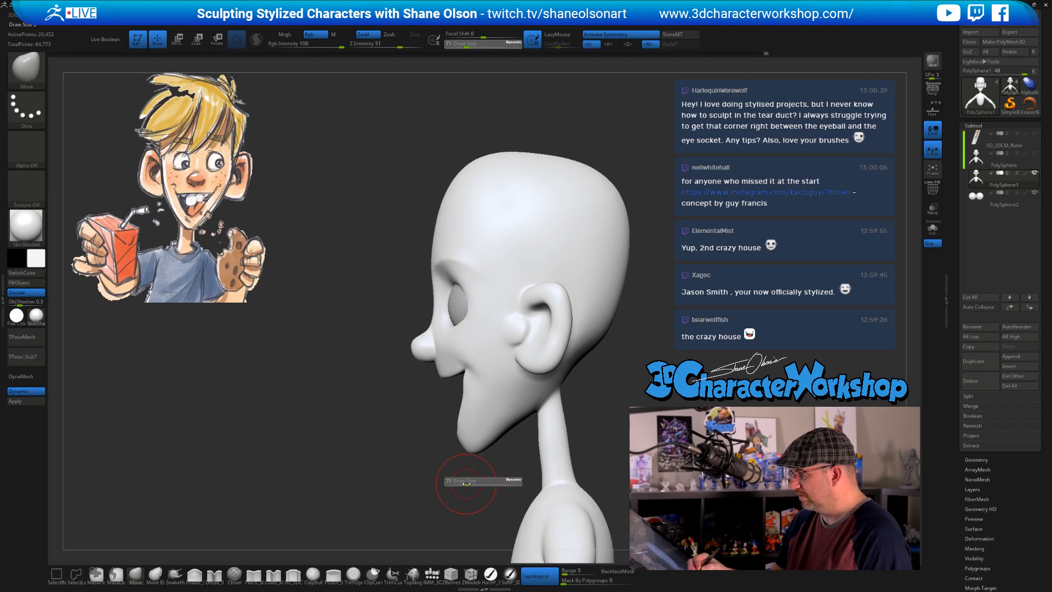
pyautogui.moveTo(476, 482); pyautogui.dragTo(480, 483)
pyautogui.moveTo(467, 446); pyautogui.dragTo(476, 437)
pyautogui.moveTo(461, 474)
pyautogui.keyDown('alt'); pyautogui.mouseDown()
pyautogui.moveTo(482, 471)
pyautogui.moveTo(462, 473)
pyautogui.mouseUp(); pyautogui.keyUp('alt')
pyautogui.press('s')
pyautogui.moveTo(468, 464); pyautogui.dragTo(457, 467)
# Refine the mouth corner, lower lip and chin contour with the Move brush at draw size 51
pyautogui.press('s')
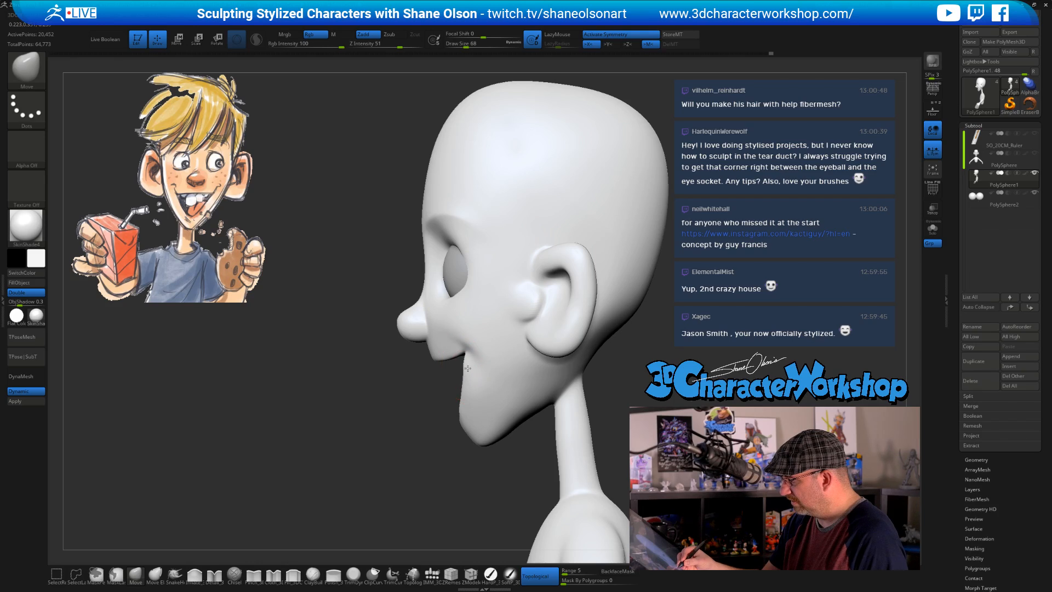
pyautogui.keyDown('alt'); pyautogui.moveTo(452, 403); pyautogui.dragTo(425, 413); pyautogui.keyUp('alt')
pyautogui.press('s')
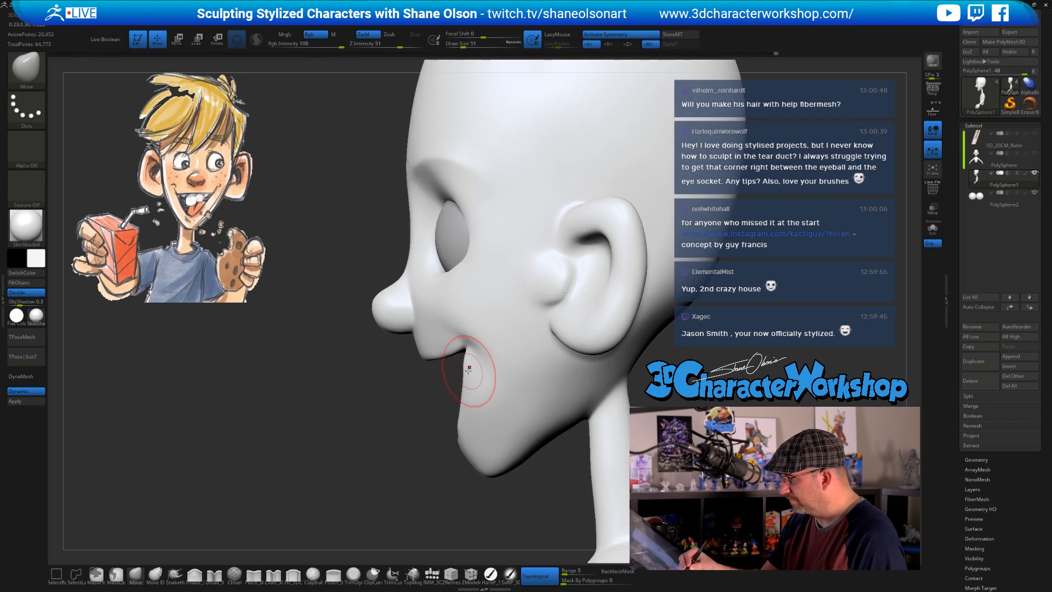
pyautogui.moveTo(467, 372); pyautogui.dragTo(468, 370)
pyautogui.press('s')
pyautogui.moveTo(436, 433); pyautogui.dragTo(472, 401)
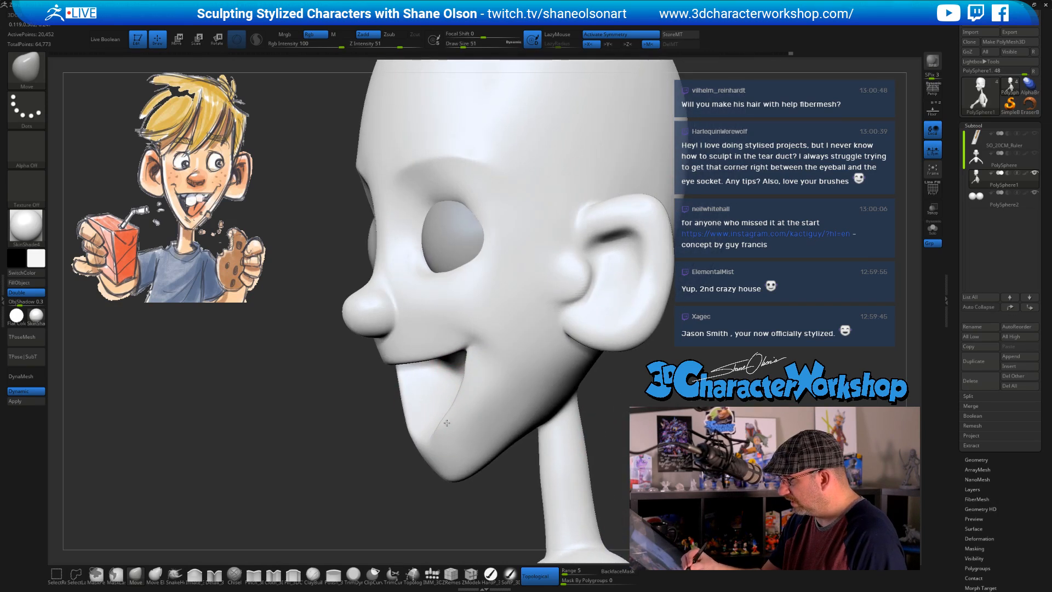
pyautogui.moveTo(449, 490); pyautogui.dragTo(407, 498)
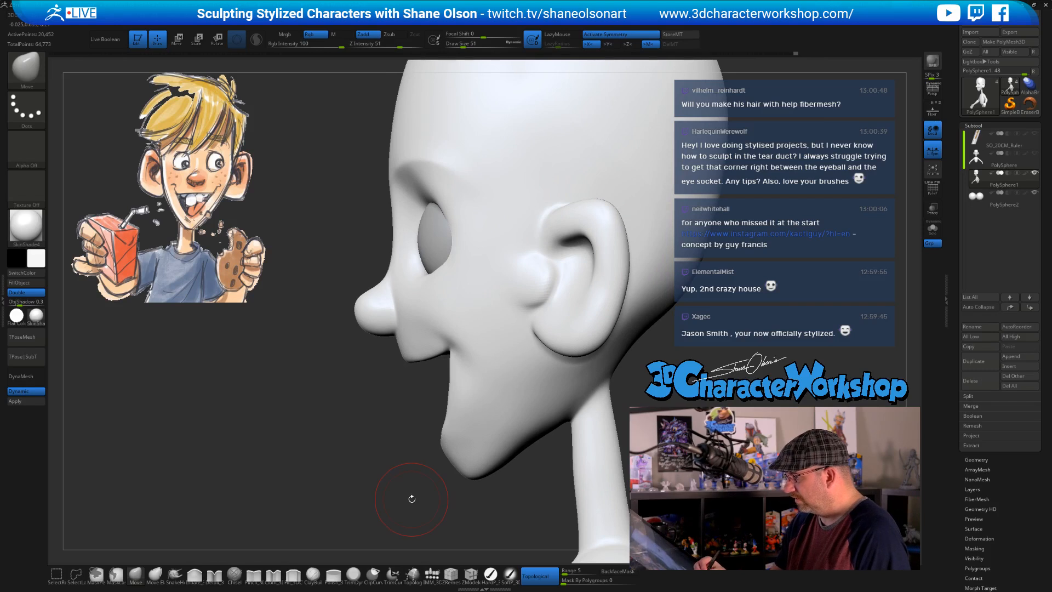
pyautogui.moveTo(378, 460); pyautogui.dragTo(417, 452)
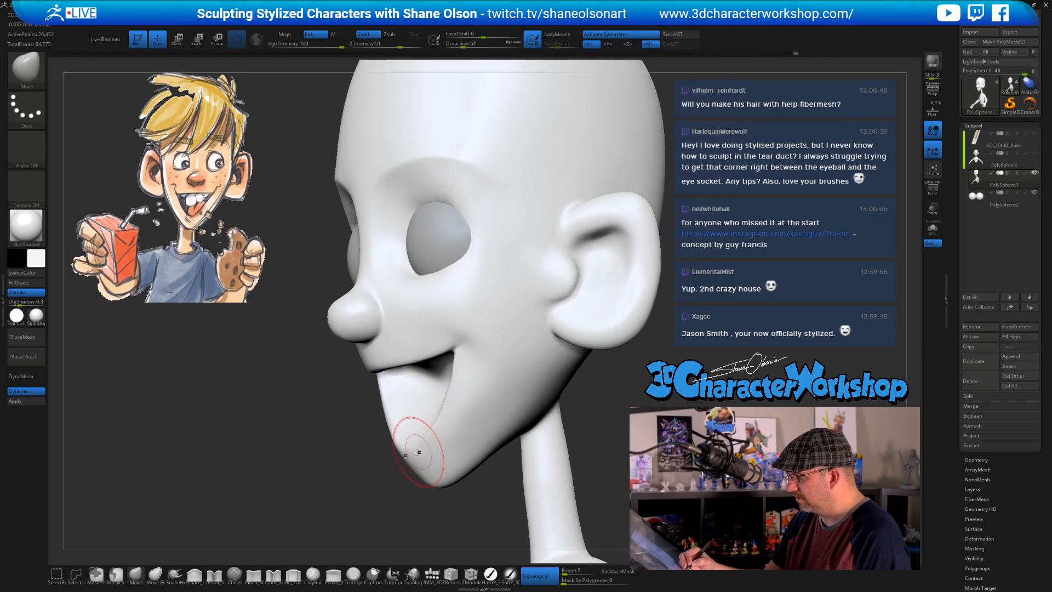
pyautogui.moveTo(394, 499)
pyautogui.mouseDown()
pyautogui.moveTo(507, 493)
pyautogui.moveTo(537, 448)
pyautogui.moveTo(528, 432)
pyautogui.mouseUp()
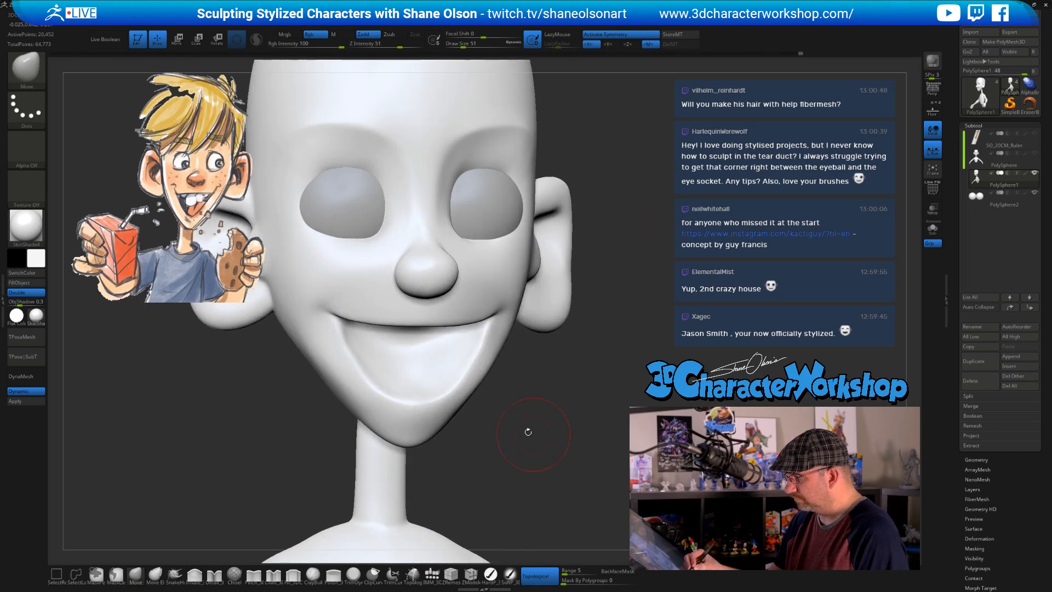
# Define the crease along the lower lip's edge with the Detail brush at draw size 23
pyautogui.click(214, 574)
pyautogui.press('s')
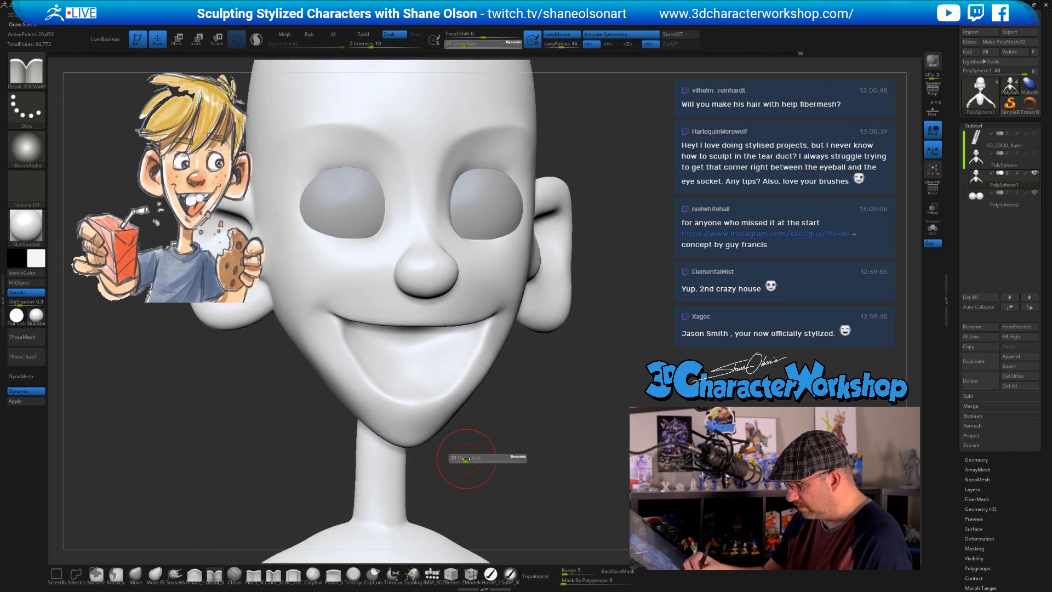
pyautogui.moveTo(464, 461); pyautogui.dragTo(460, 461)
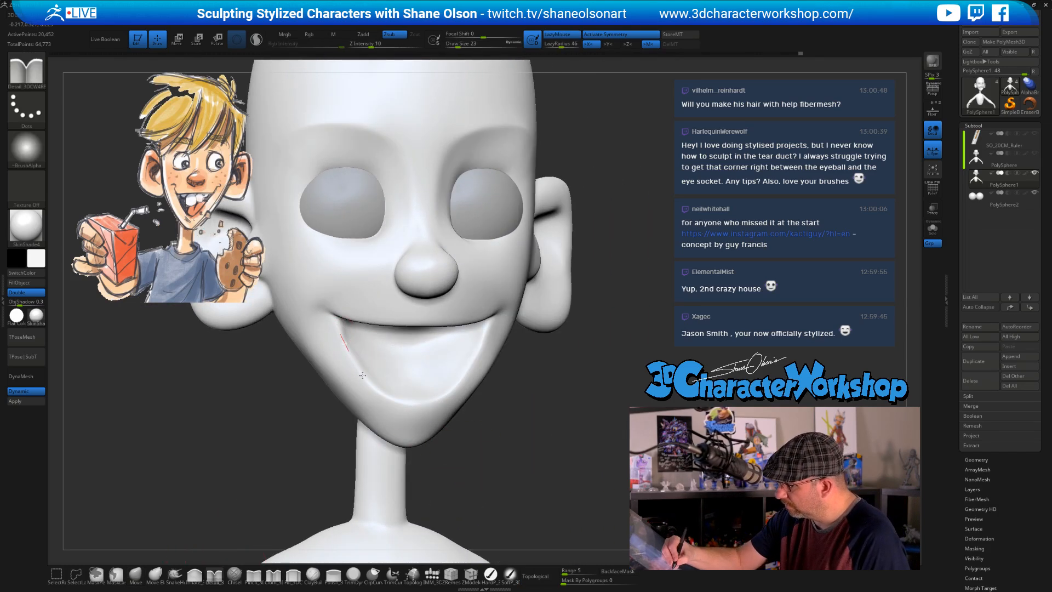
# Sharpen the lower lip's edge above the chin with the Pinch brush at draw size 23
pyautogui.click(254, 574)
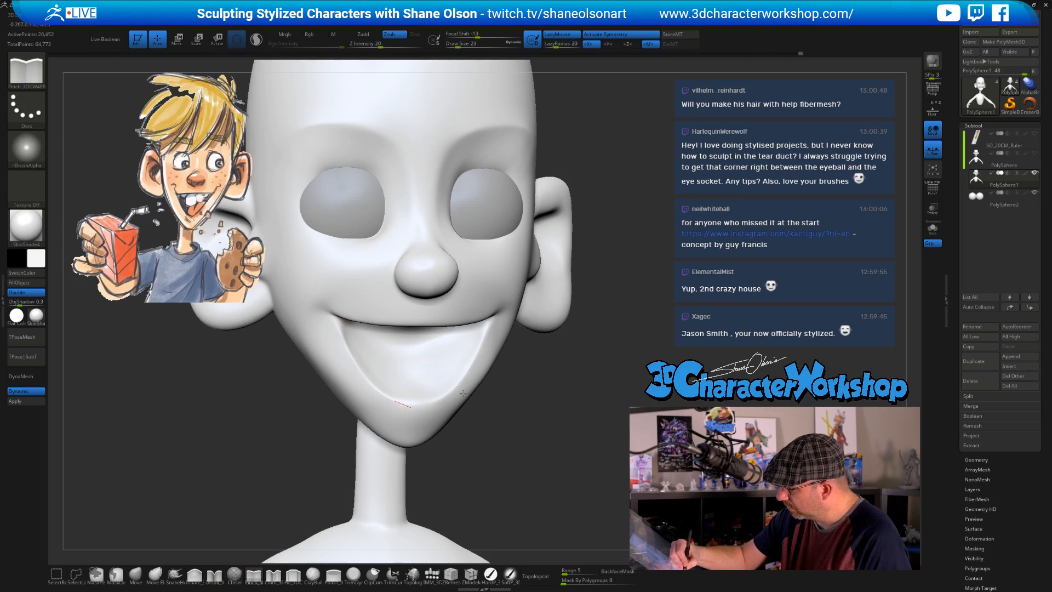
pyautogui.moveTo(531, 449); pyautogui.dragTo(488, 439)
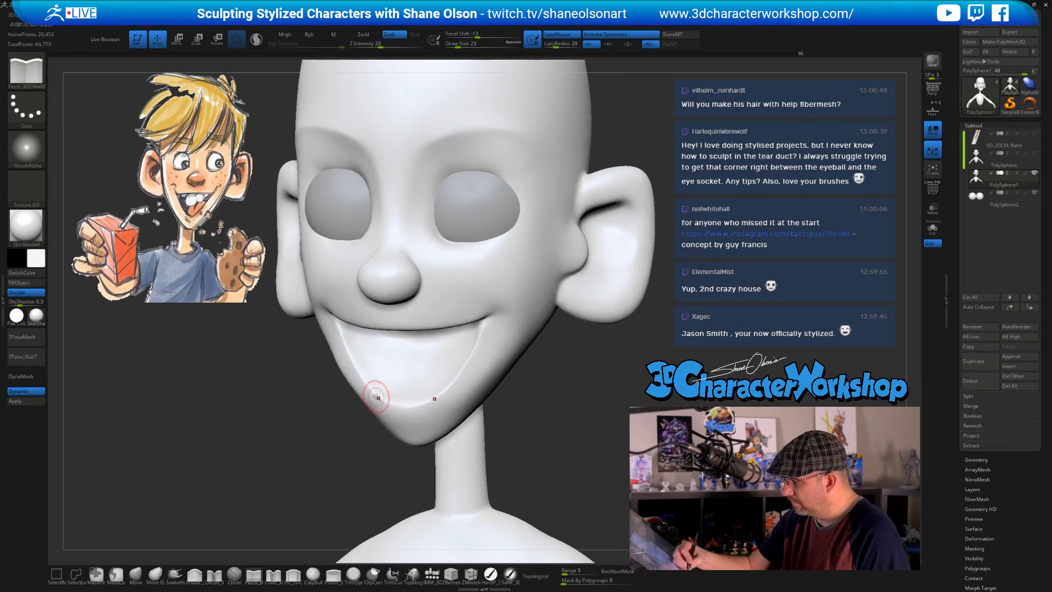
pyautogui.moveTo(569, 435); pyautogui.dragTo(540, 434)
# Pinch the lip edge from the side and from below, using draw size 40 and a smaller size of 33
pyautogui.press('s')
pyautogui.moveTo(434, 485); pyautogui.dragTo(437, 485)
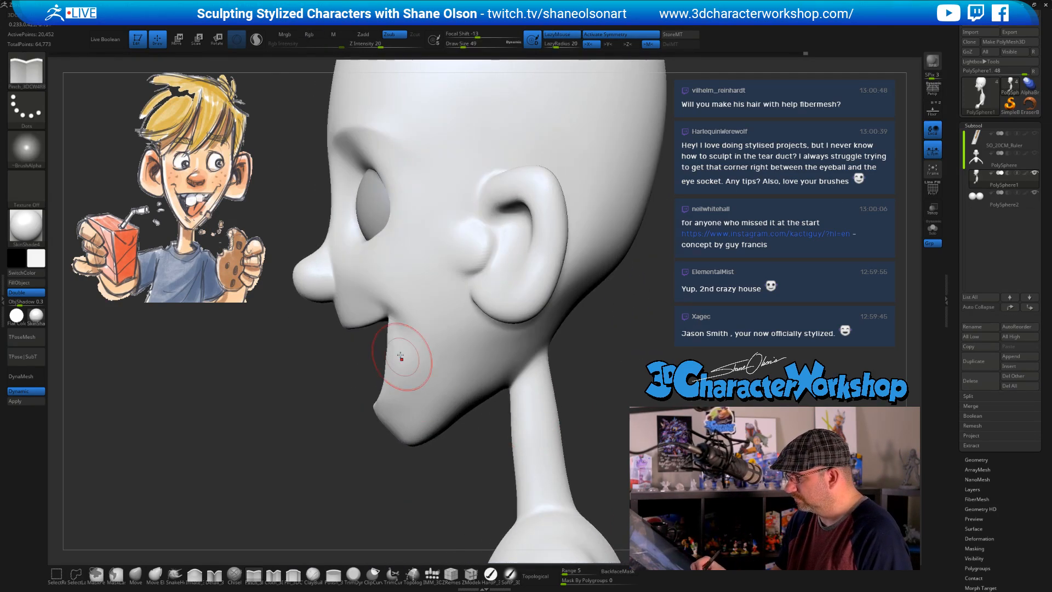
pyautogui.moveTo(384, 351)
pyautogui.mouseDown()
pyautogui.moveTo(392, 399)
pyautogui.moveTo(390, 376)
pyautogui.moveTo(449, 372)
pyautogui.moveTo(431, 378)
pyautogui.mouseUp()
pyautogui.press('s')
pyautogui.moveTo(451, 404)
pyautogui.keyDown('alt'); pyautogui.mouseDown(button='right')
pyautogui.moveTo(421, 379)
pyautogui.moveTo(418, 350)
pyautogui.mouseUp(button='right'); pyautogui.keyUp('alt')
pyautogui.moveTo(381, 323); pyautogui.dragTo(388, 305)
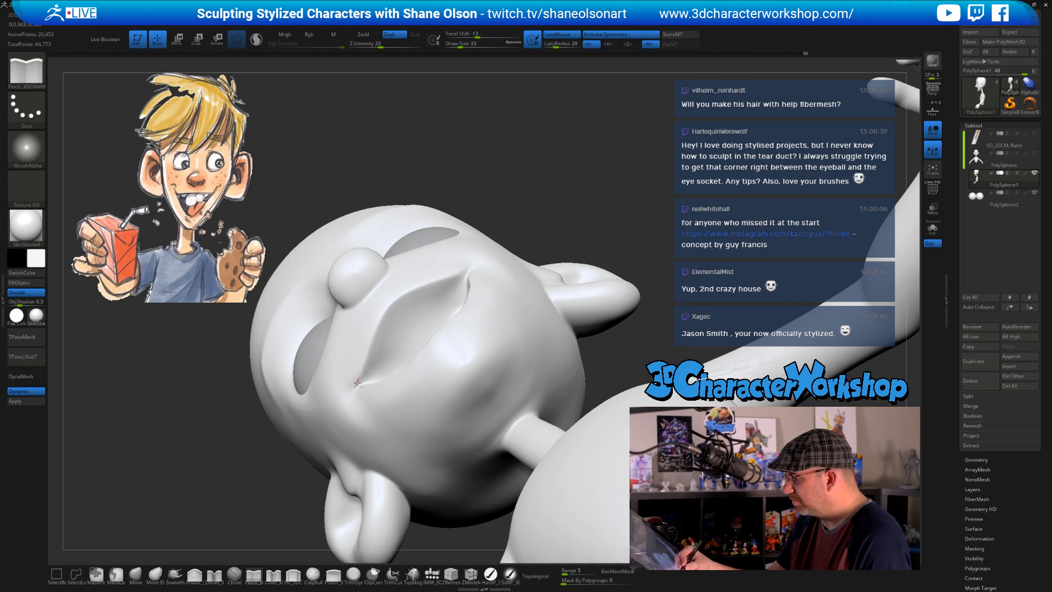
# Reshape the inner mouth surface below the upper lip with the Move brush at draw size 68
pyautogui.moveTo(357, 382)
pyautogui.mouseDown(button='right')
pyautogui.moveTo(449, 314)
pyautogui.moveTo(438, 340)
pyautogui.mouseUp(button='right')
pyautogui.click(135, 574)
pyautogui.press('s')
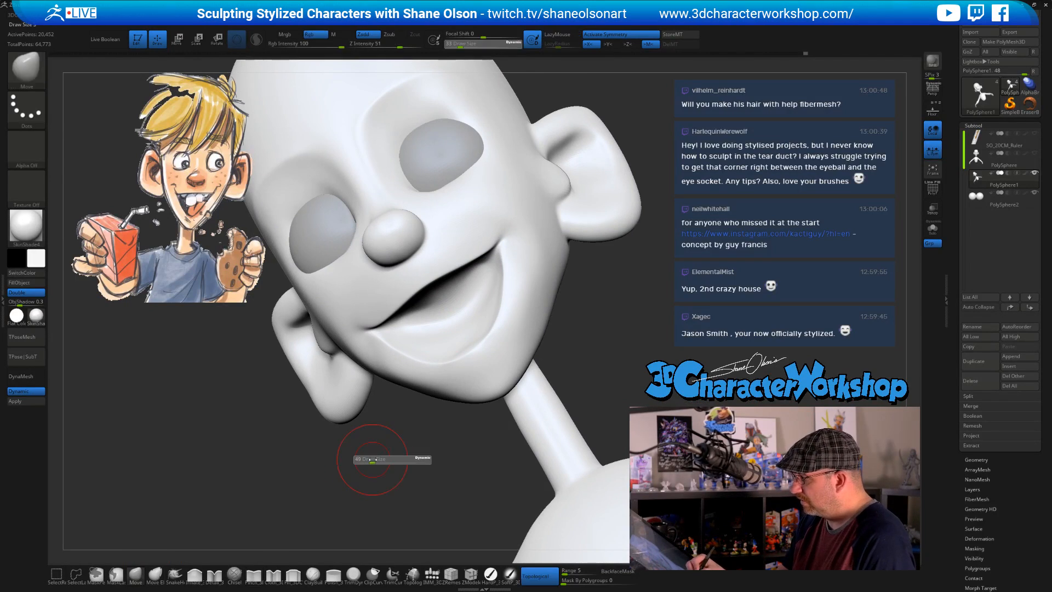
pyautogui.moveTo(373, 459); pyautogui.dragTo(377, 459)
pyautogui.moveTo(392, 458); pyautogui.dragTo(428, 362, button='right')
pyautogui.moveTo(445, 315); pyautogui.dragTo(460, 299)
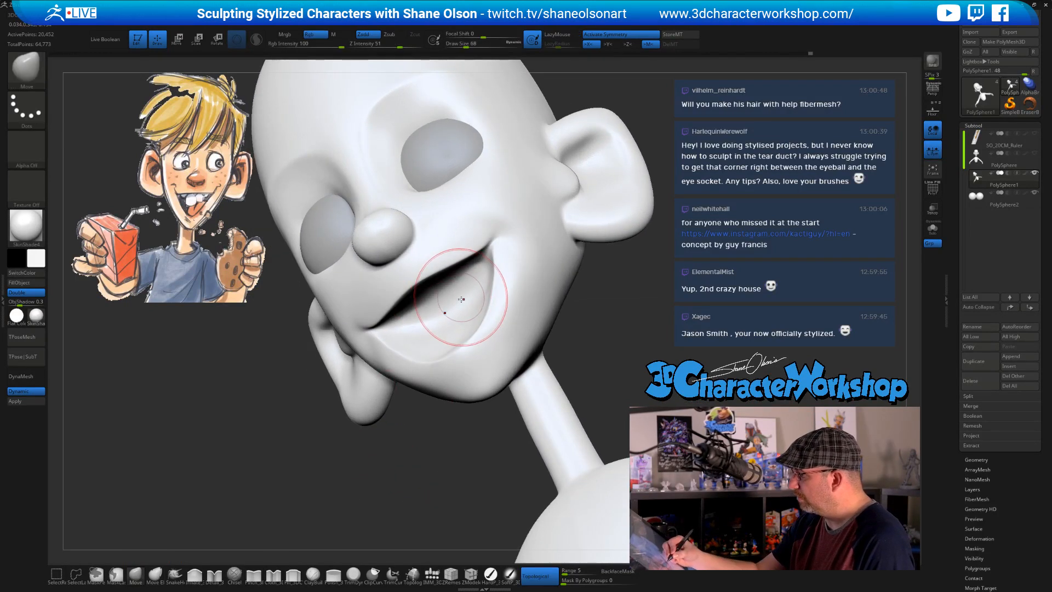
pyautogui.moveTo(461, 299); pyautogui.dragTo(469, 301, button='right')
pyautogui.moveTo(469, 301); pyautogui.dragTo(460, 295)
pyautogui.moveTo(460, 296); pyautogui.dragTo(467, 294, button='right')
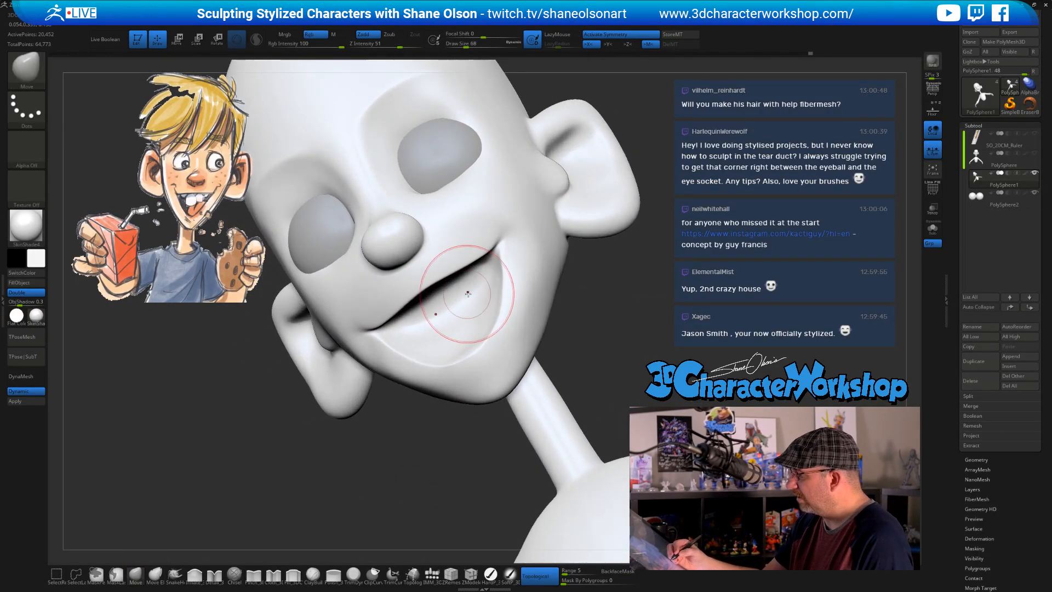
pyautogui.moveTo(468, 293); pyautogui.dragTo(434, 312)
# Refine the corner of the smile with the Move brush at draw size 20
pyautogui.moveTo(468, 307)
pyautogui.mouseDown(button='right')
pyautogui.moveTo(447, 337)
pyautogui.moveTo(491, 324)
pyautogui.moveTo(552, 340)
pyautogui.moveTo(550, 368)
pyautogui.moveTo(569, 369)
pyautogui.moveTo(493, 400)
pyautogui.mouseUp(button='right')
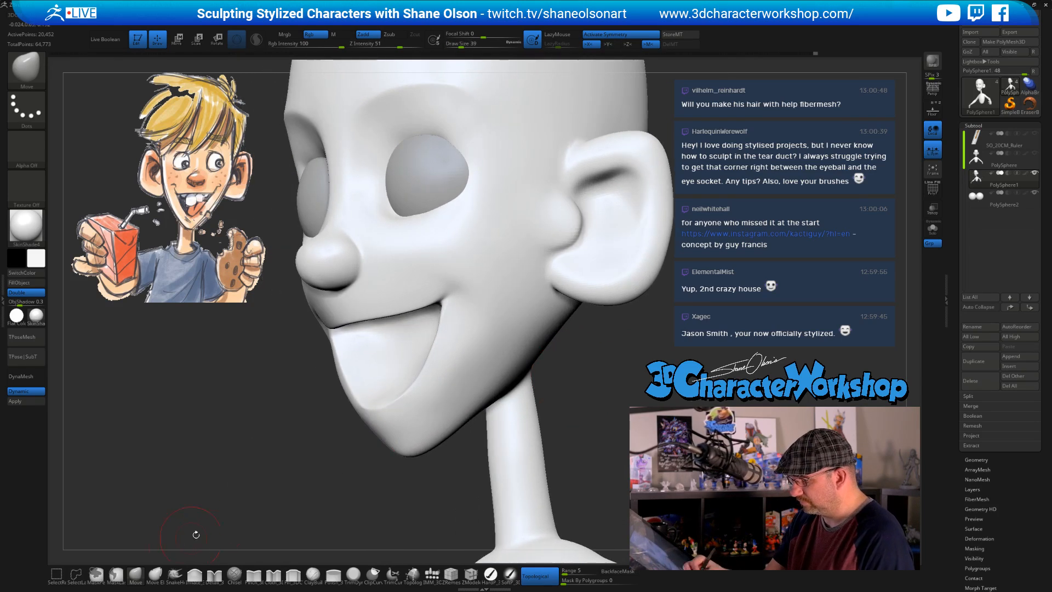
pyautogui.press('s')
pyautogui.moveTo(232, 510); pyautogui.dragTo(223, 509)
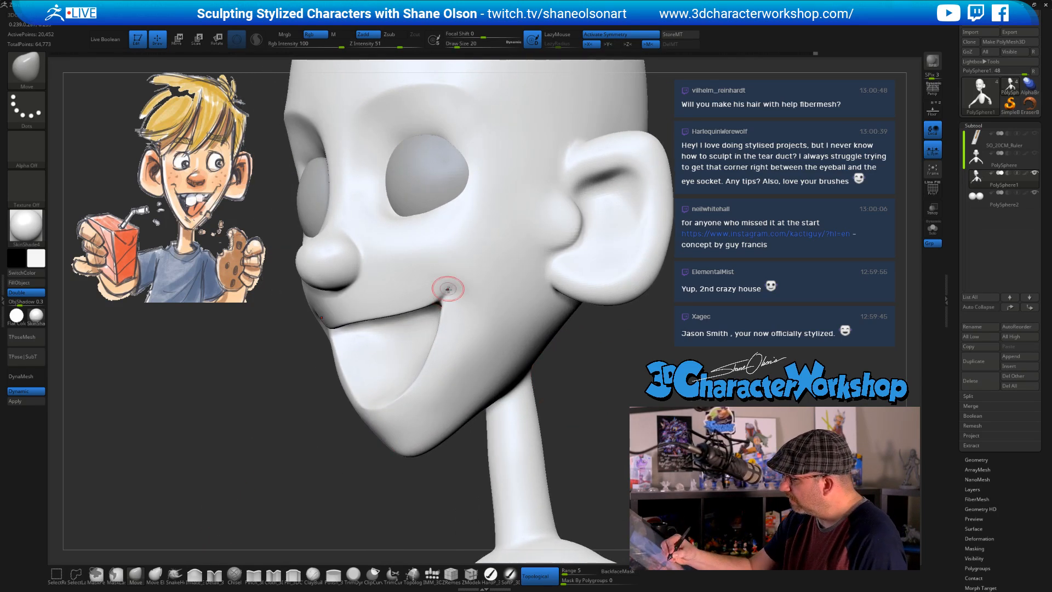
pyautogui.moveTo(465, 289)
pyautogui.mouseDown(button='right')
pyautogui.moveTo(526, 289)
pyautogui.moveTo(465, 287)
pyautogui.mouseUp(button='right')
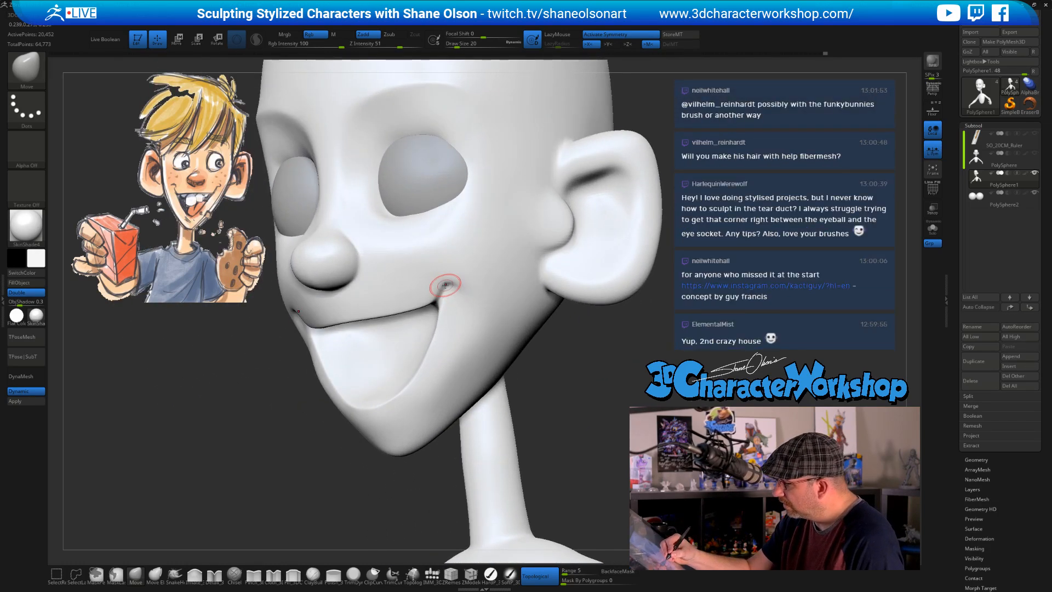
# Refine the corners of the smiling mouth with the Move brush, enlarging it to draw size 33
pyautogui.moveTo(464, 302); pyautogui.dragTo(446, 296, button='right')
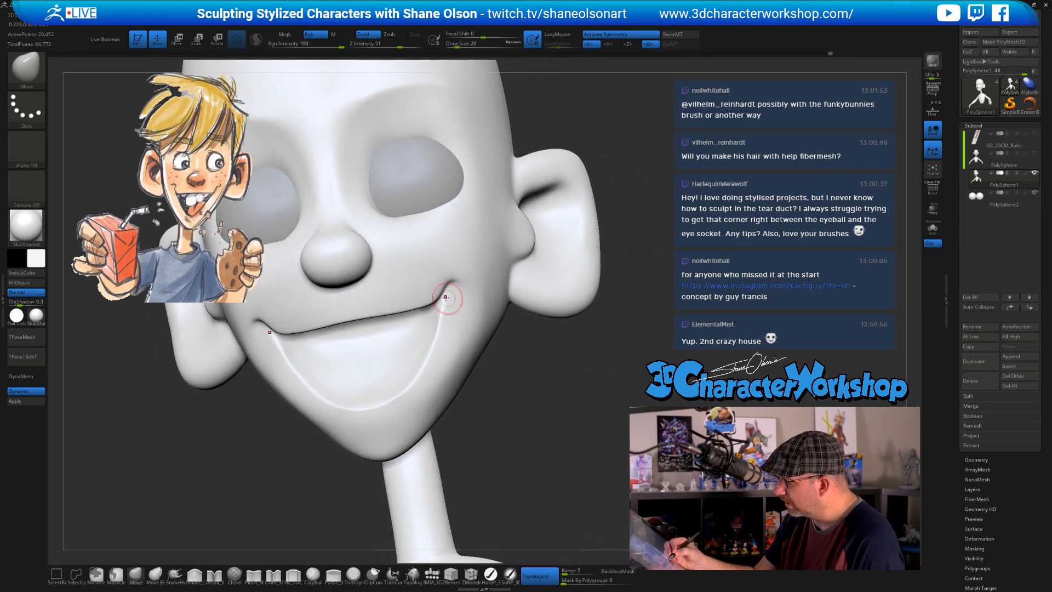
pyautogui.moveTo(523, 374)
pyautogui.keyDown('shift'); pyautogui.mouseDown(button='right')
pyautogui.moveTo(521, 397)
pyautogui.moveTo(514, 387)
pyautogui.moveTo(540, 374)
pyautogui.moveTo(561, 400)
pyautogui.moveTo(513, 386)
pyautogui.mouseUp(button='right'); pyautogui.keyUp('shift')
pyautogui.moveTo(490, 307); pyautogui.dragTo(481, 299, button='right')
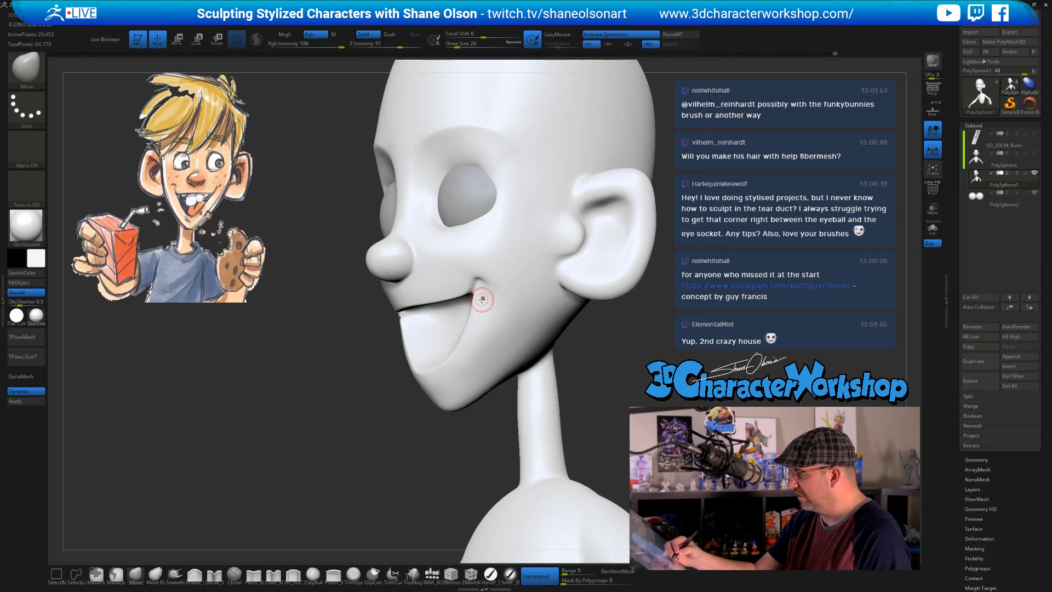
pyautogui.press('s')
pyautogui.moveTo(475, 315); pyautogui.dragTo(479, 315)
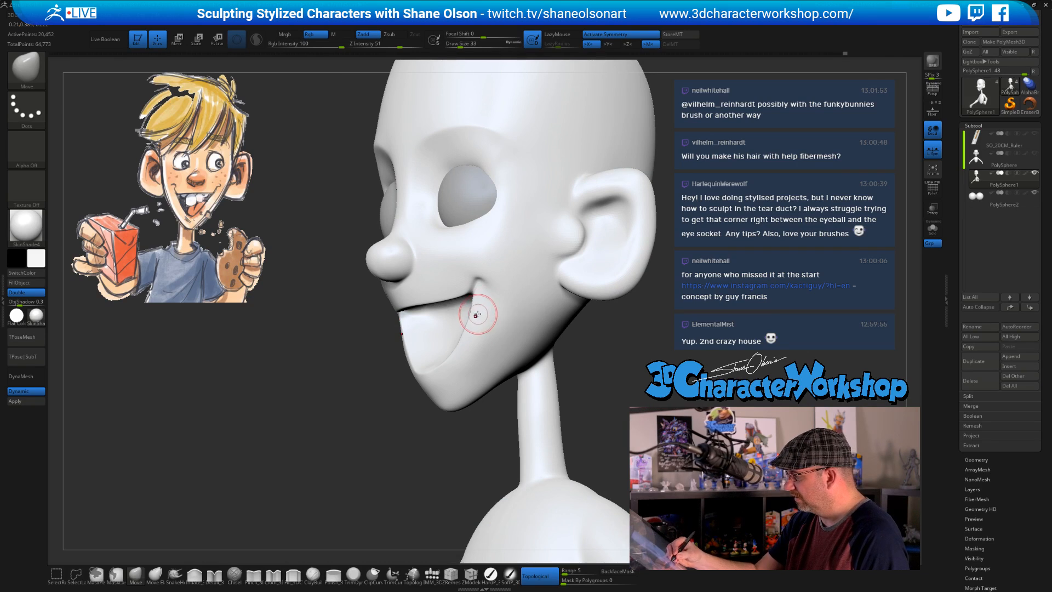
pyautogui.keyDown('shift'); pyautogui.moveTo(442, 420); pyautogui.dragTo(454, 465, button='right'); pyautogui.keyUp('shift')
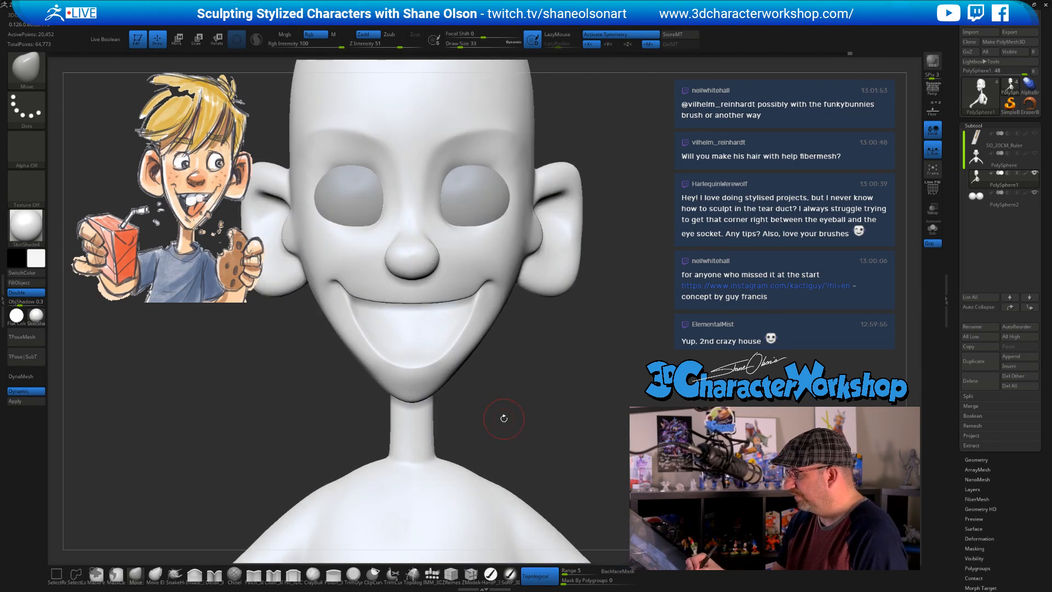
# Reshape the cheeks around the smile with the Move brush at draw sizes 44 and 56
pyautogui.moveTo(504, 418)
pyautogui.keyDown('ctrl'); pyautogui.mouseDown(button='right')
pyautogui.moveTo(500, 380)
pyautogui.moveTo(549, 369)
pyautogui.moveTo(500, 265)
pyautogui.mouseUp(button='right'); pyautogui.keyUp('ctrl')
pyautogui.press(']')
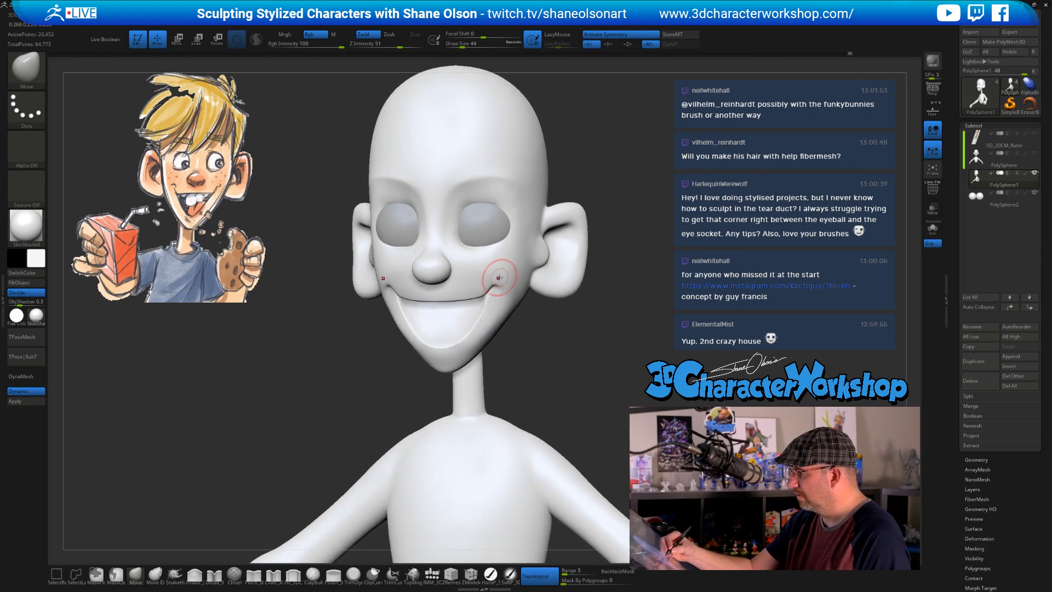
pyautogui.moveTo(497, 282); pyautogui.dragTo(495, 279)
pyautogui.moveTo(556, 355)
pyautogui.mouseDown(button='right')
pyautogui.moveTo(564, 364)
pyautogui.moveTo(549, 334)
pyautogui.mouseUp(button='right')
pyautogui.press('s')
pyautogui.moveTo(508, 262); pyautogui.dragTo(509, 262)
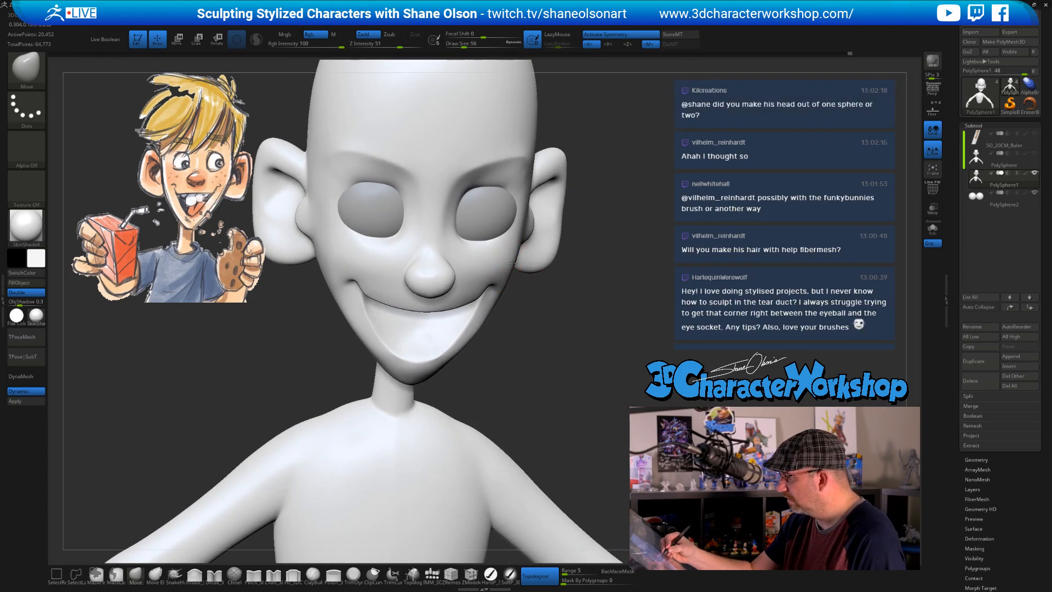
pyautogui.moveTo(541, 360); pyautogui.dragTo(479, 270, button='right')
pyautogui.keyDown('shift'); pyautogui.moveTo(578, 349); pyautogui.dragTo(573, 333, button='right'); pyautogui.keyUp('shift')
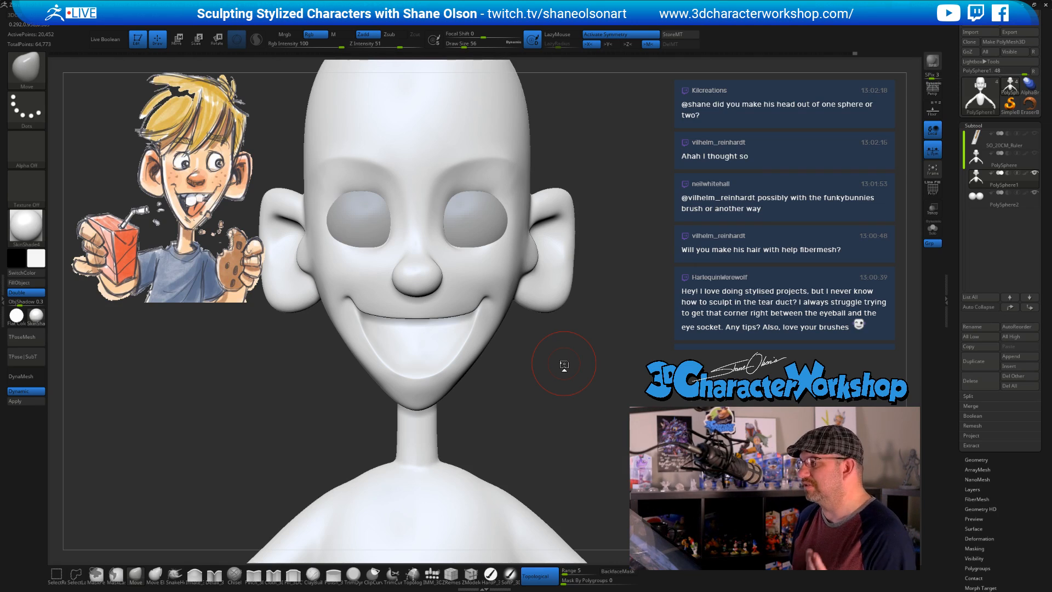
# Reshape the underside of the jaw between chin and neck with the Move brush and smooth it
pyautogui.moveTo(572, 386); pyautogui.dragTo(558, 381)
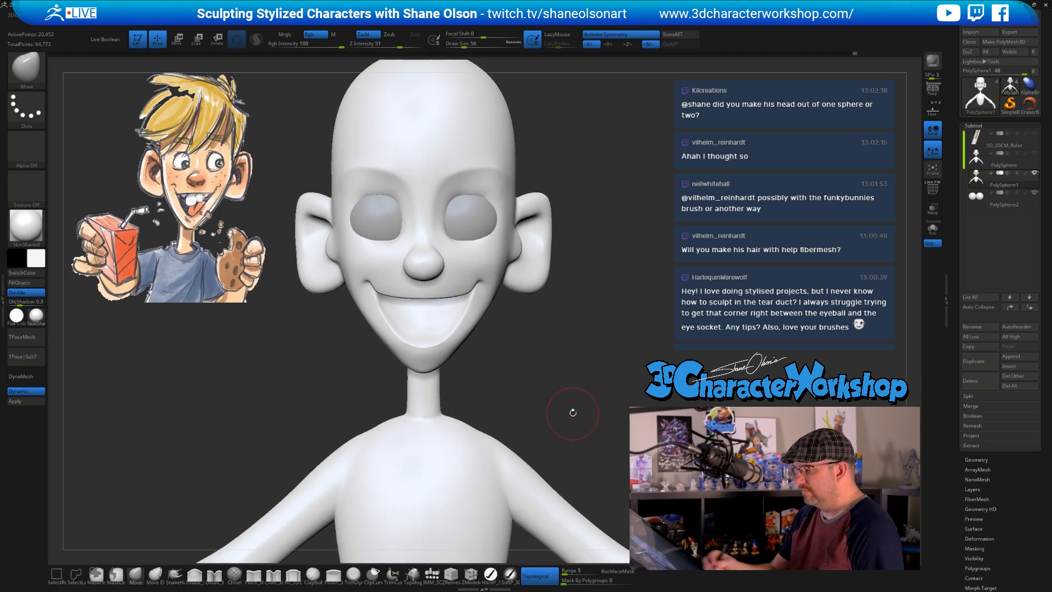
pyautogui.moveTo(570, 408)
pyautogui.mouseDown()
pyautogui.moveTo(581, 427)
pyautogui.moveTo(597, 416)
pyautogui.moveTo(610, 369)
pyautogui.moveTo(575, 357)
pyautogui.moveTo(581, 350)
pyautogui.moveTo(550, 353)
pyautogui.mouseUp()
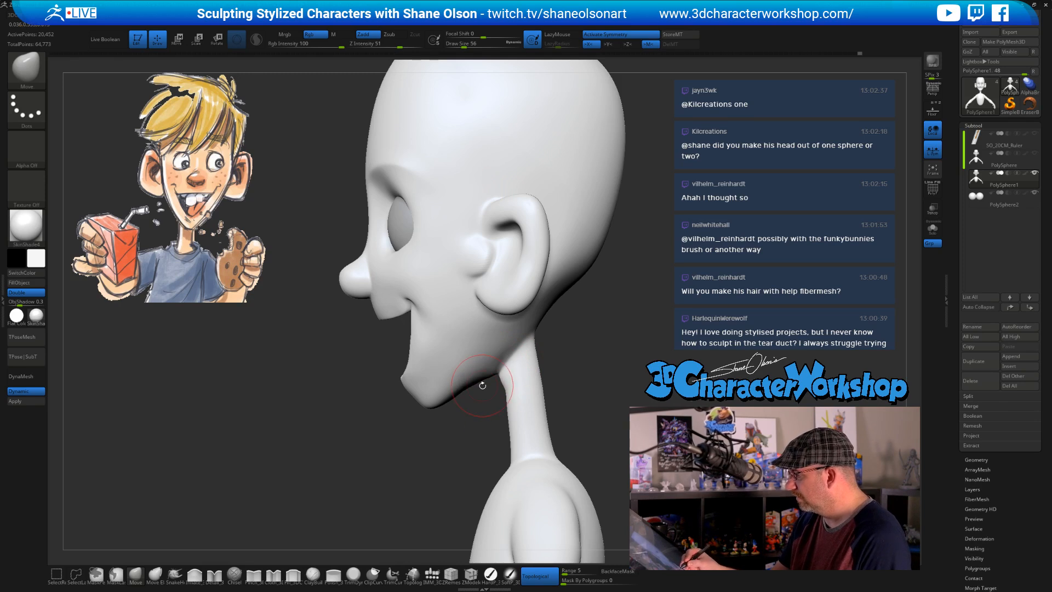
pyautogui.moveTo(485, 401); pyautogui.dragTo(493, 381)
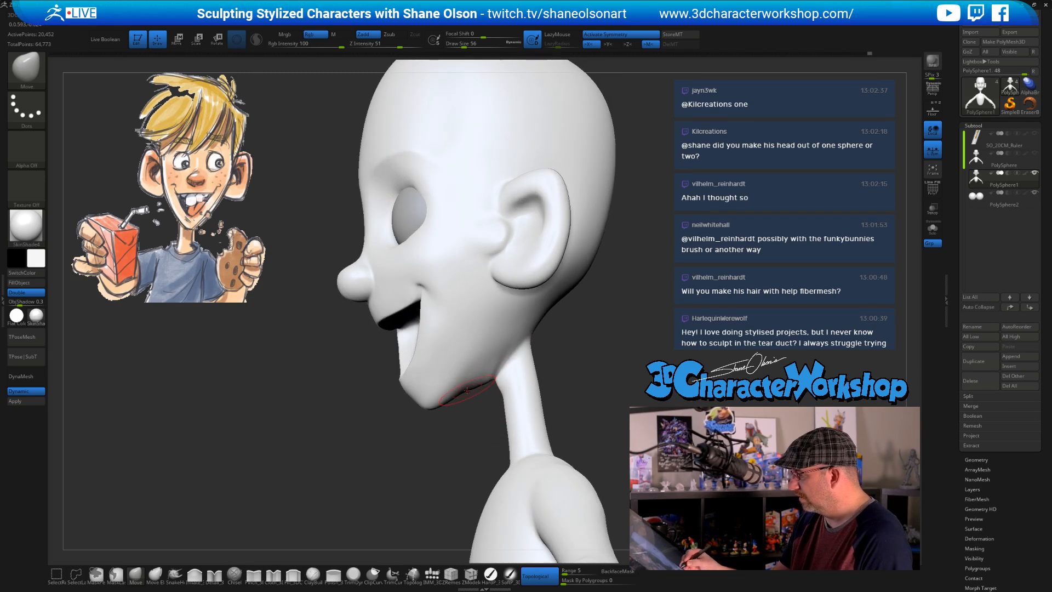
pyautogui.moveTo(461, 437); pyautogui.dragTo(484, 378)
pyautogui.press('shift')
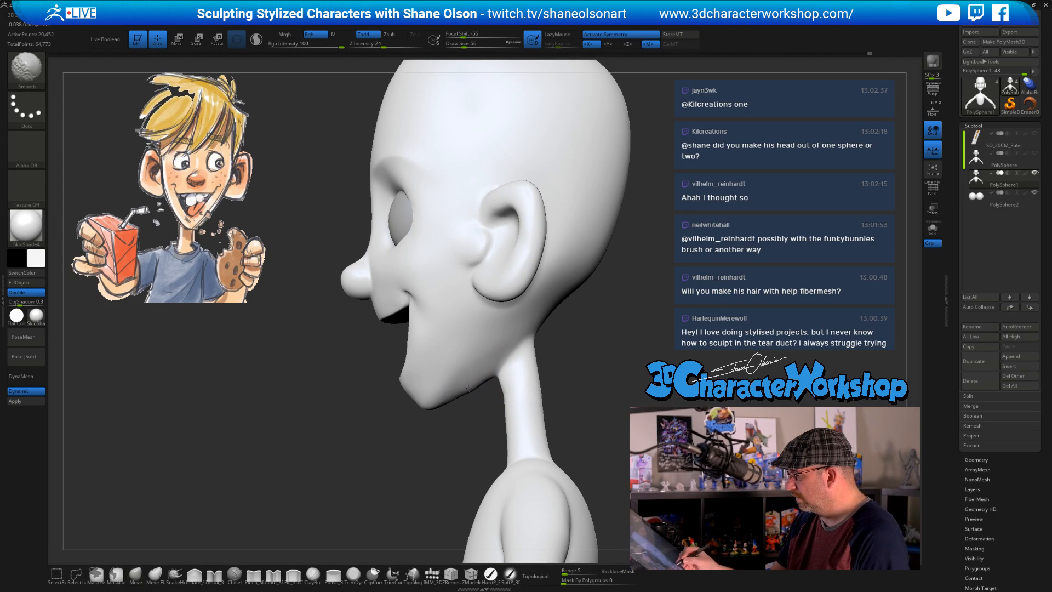
pyautogui.moveTo(465, 427)
pyautogui.mouseDown()
pyautogui.moveTo(490, 422)
pyautogui.moveTo(577, 357)
pyautogui.moveTo(563, 346)
pyautogui.mouseUp()
# Define the jawline below the cheek with a low-intensity sculpting brush and smooth the chin and jaw
pyautogui.click(257, 572)
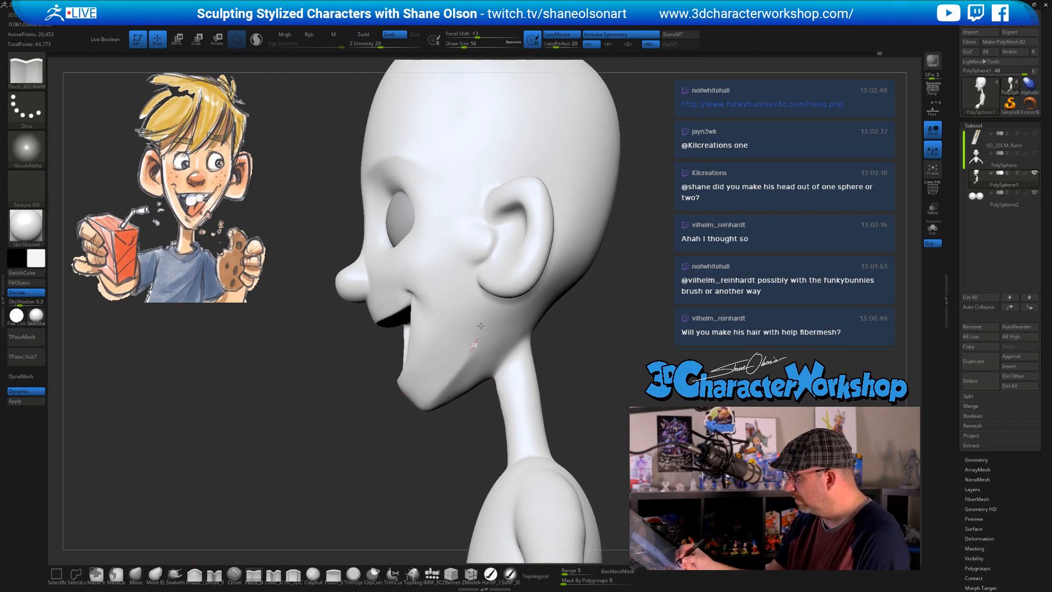
pyautogui.moveTo(588, 370)
pyautogui.mouseDown()
pyautogui.moveTo(652, 371)
pyautogui.moveTo(579, 376)
pyautogui.moveTo(594, 374)
pyautogui.mouseUp()
pyautogui.press('shift')
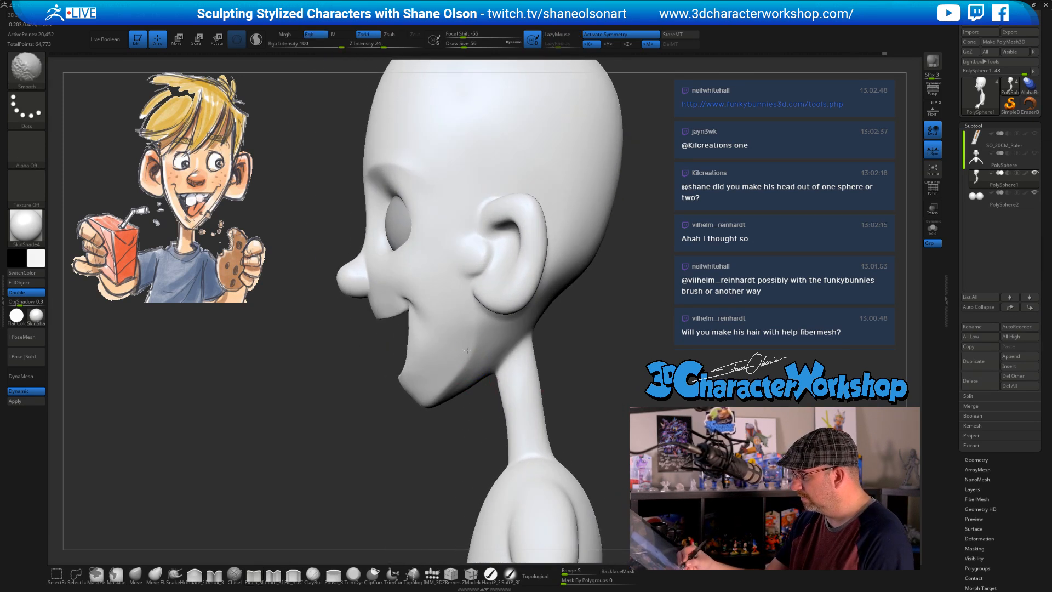
pyautogui.moveTo(416, 422); pyautogui.dragTo(438, 443)
pyautogui.keyDown('shift'); pyautogui.moveTo(434, 406); pyautogui.dragTo(459, 372); pyautogui.keyUp('shift')
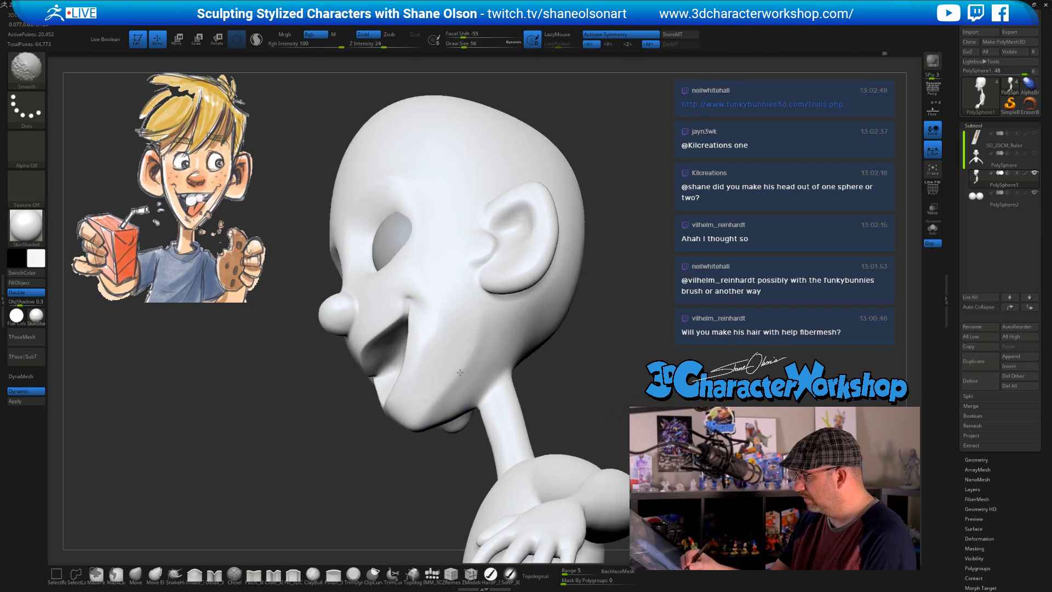
# Smooth the back of the skull with the brush enlarged to draw size 112
pyautogui.moveTo(614, 356)
pyautogui.mouseDown()
pyautogui.moveTo(577, 388)
pyautogui.moveTo(590, 372)
pyautogui.moveTo(583, 353)
pyautogui.moveTo(595, 355)
pyautogui.moveTo(548, 416)
pyautogui.mouseUp()
pyautogui.press('s')
pyautogui.keyDown('shift'); pyautogui.moveTo(488, 264); pyautogui.dragTo(465, 227); pyautogui.keyUp('shift')
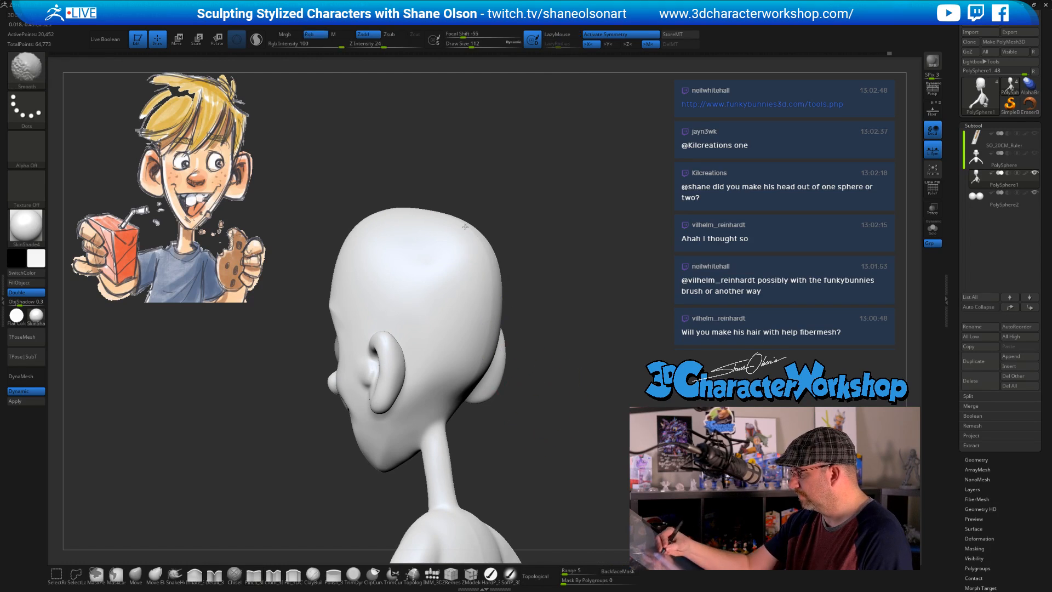
pyautogui.moveTo(505, 429); pyautogui.dragTo(512, 441)
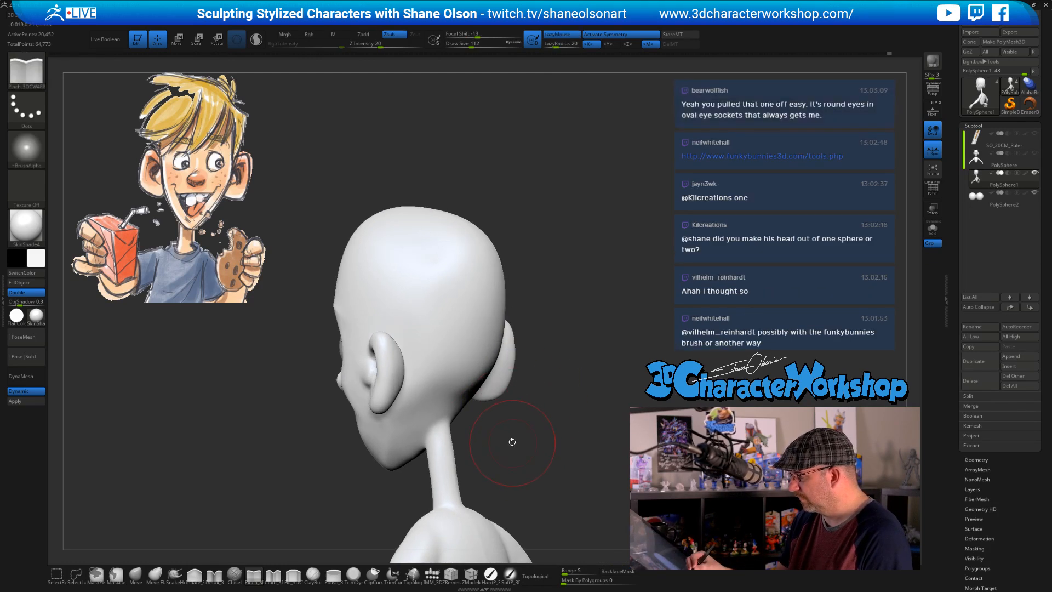
# Adjust the lower back of the head above the neck with the Move brush at draw size 83
pyautogui.click(136, 574)
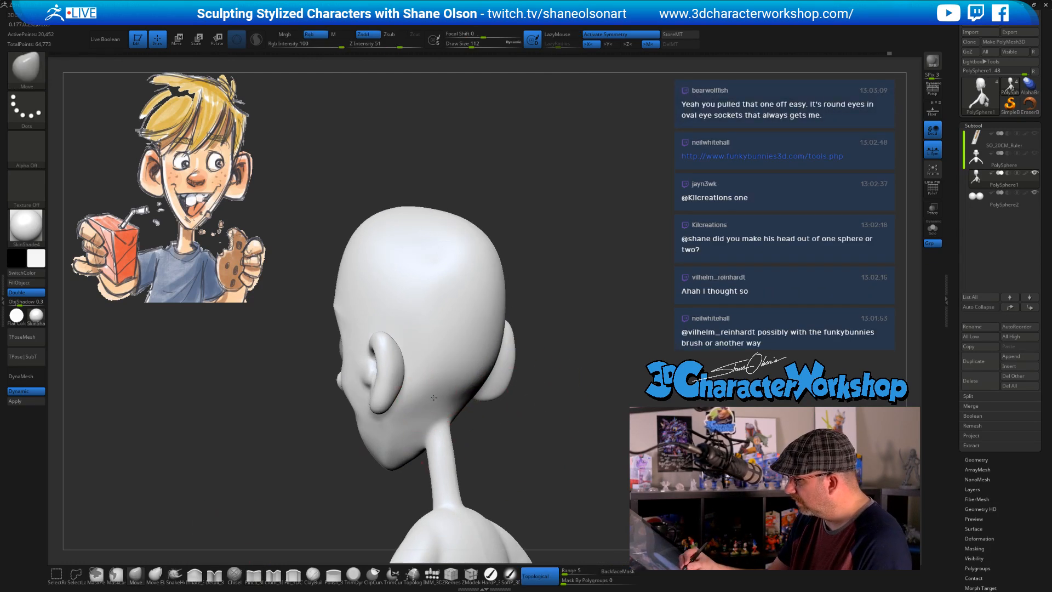
pyautogui.moveTo(494, 425)
pyautogui.mouseDown()
pyautogui.moveTo(460, 416)
pyautogui.moveTo(509, 412)
pyautogui.moveTo(482, 429)
pyautogui.mouseUp()
pyautogui.press('s')
pyautogui.moveTo(474, 438)
pyautogui.mouseDown()
pyautogui.moveTo(445, 408)
pyautogui.moveTo(512, 438)
pyautogui.mouseUp()
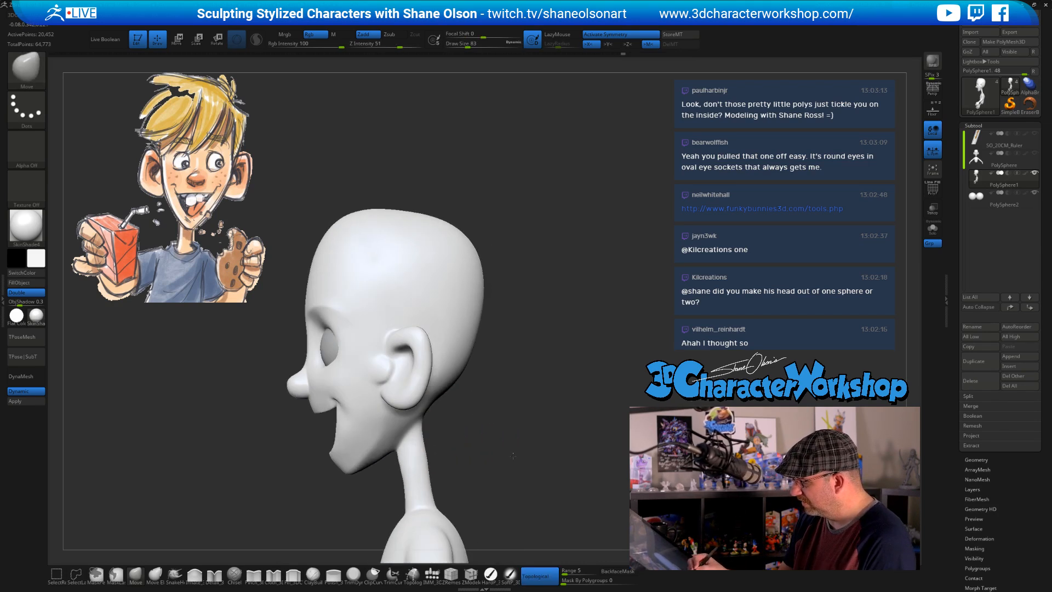
pyautogui.moveTo(423, 430)
pyautogui.keyDown('shift'); pyautogui.mouseDown()
pyautogui.moveTo(430, 488)
pyautogui.moveTo(427, 461)
pyautogui.moveTo(465, 411)
pyautogui.moveTo(476, 359)
pyautogui.moveTo(540, 417)
pyautogui.moveTo(516, 334)
pyautogui.mouseUp(); pyautogui.keyUp('shift')
pyautogui.press('b')
pyautogui.press('m')
pyautogui.press('t')
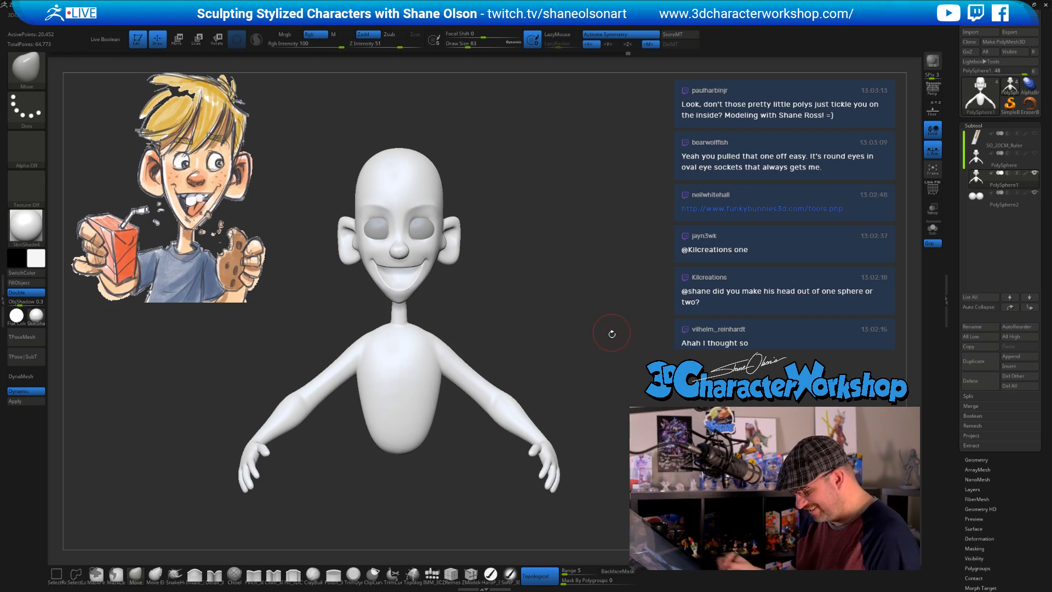
# Reshape the inner upper edges of the eye sockets with the Move brush reduced to draw size 33
pyautogui.keyDown('alt'); pyautogui.moveTo(608, 333); pyautogui.dragTo(594, 368); pyautogui.keyUp('alt')
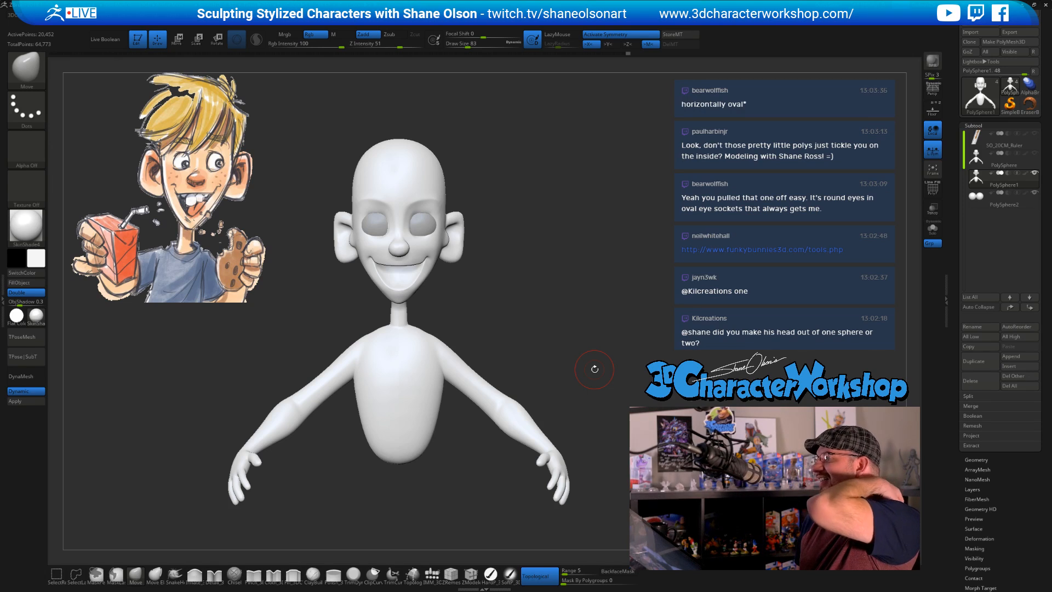
pyautogui.moveTo(546, 335)
pyautogui.keyDown('alt'); pyautogui.mouseDown()
pyautogui.moveTo(540, 317)
pyautogui.moveTo(558, 419)
pyautogui.moveTo(504, 392)
pyautogui.moveTo(454, 345)
pyautogui.mouseUp(); pyautogui.keyUp('alt')
pyautogui.keyDown('alt'); pyautogui.moveTo(368, 277); pyautogui.dragTo(458, 311, button='right'); pyautogui.keyUp('alt')
pyautogui.moveTo(443, 324); pyautogui.dragTo(438, 323)
pyautogui.moveTo(448, 327)
pyautogui.mouseDown(button='right')
pyautogui.moveTo(501, 326)
pyautogui.moveTo(439, 304)
pyautogui.moveTo(426, 323)
pyautogui.moveTo(440, 317)
pyautogui.mouseUp(button='right')
pyautogui.press('s')
pyautogui.moveTo(440, 318); pyautogui.dragTo(435, 318)
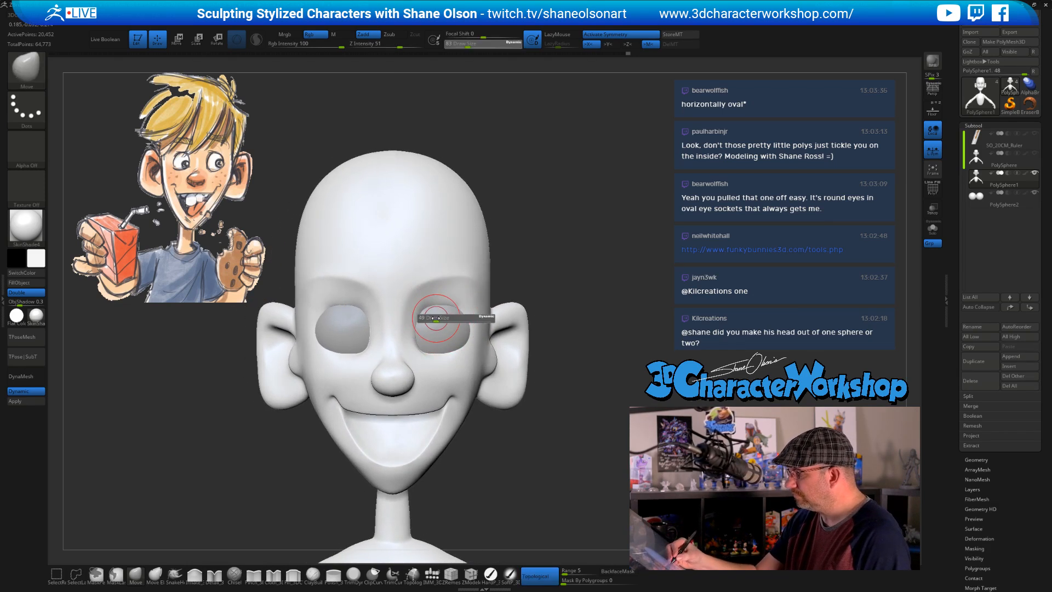
pyautogui.keyDown('alt'); pyautogui.moveTo(436, 317); pyautogui.dragTo(446, 302, button='right'); pyautogui.keyUp('alt')
pyautogui.press('s')
pyautogui.moveTo(439, 303); pyautogui.dragTo(433, 303)
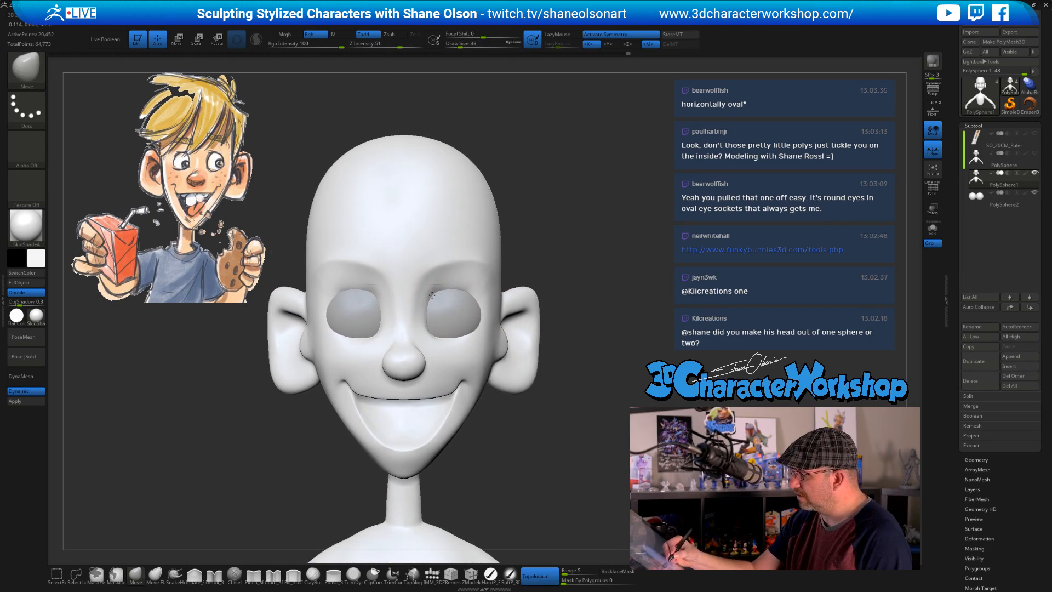
pyautogui.moveTo(433, 295); pyautogui.dragTo(455, 287, button='right')
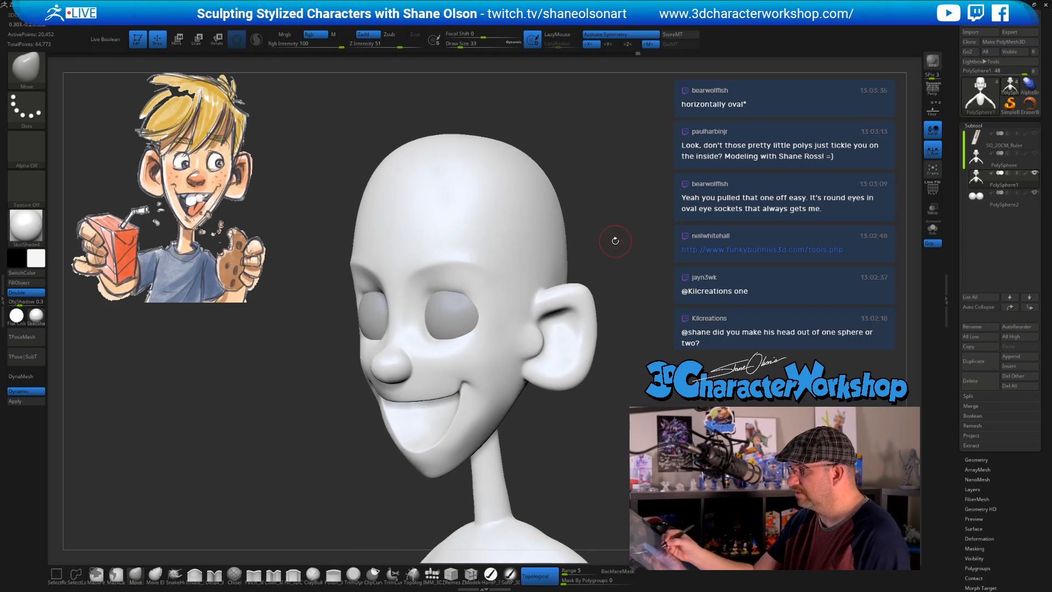
# Refine the eye sockets and surrounding face with the Move brush at draw size 51
pyautogui.moveTo(615, 244); pyautogui.dragTo(582, 266, button='right')
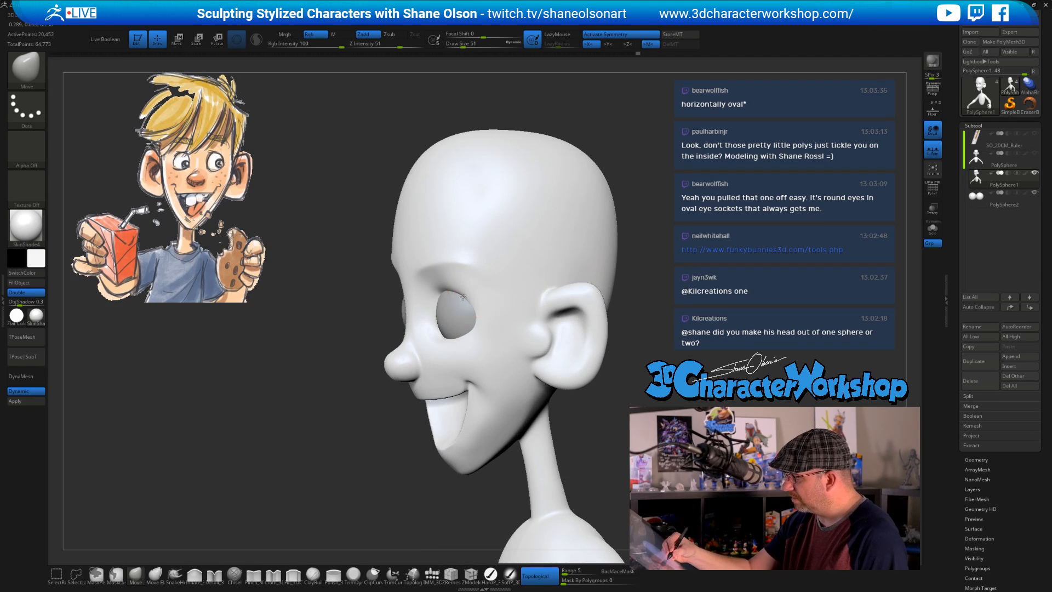
pyautogui.keyDown('shift'); pyautogui.moveTo(481, 304); pyautogui.dragTo(507, 299, button='right'); pyautogui.keyUp('shift')
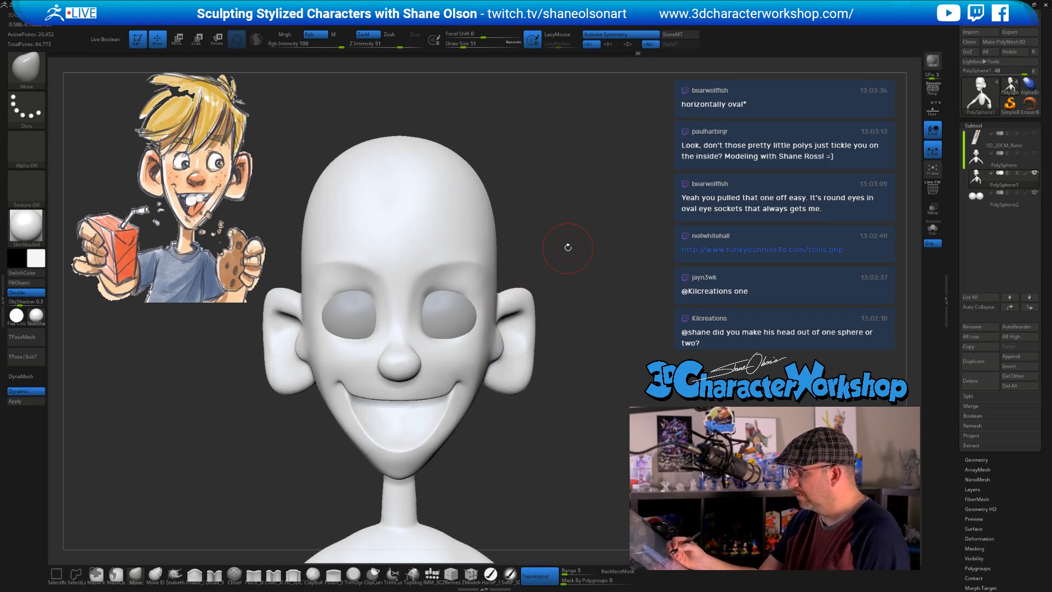
pyautogui.moveTo(568, 248); pyautogui.dragTo(528, 253, button='right')
pyautogui.moveTo(503, 366); pyautogui.dragTo(513, 362, button='right')
pyautogui.moveTo(539, 427)
pyautogui.keyDown('ctrl'); pyautogui.mouseDown(button='right')
pyautogui.moveTo(531, 458)
pyautogui.moveTo(552, 414)
pyautogui.moveTo(529, 446)
pyautogui.moveTo(543, 367)
pyautogui.mouseUp(button='right'); pyautogui.keyUp('ctrl')
pyautogui.moveTo(526, 274)
pyautogui.mouseDown(button='right')
pyautogui.moveTo(541, 263)
pyautogui.moveTo(523, 248)
pyautogui.mouseUp(button='right')
pyautogui.moveTo(540, 344); pyautogui.dragTo(528, 402, button='right')
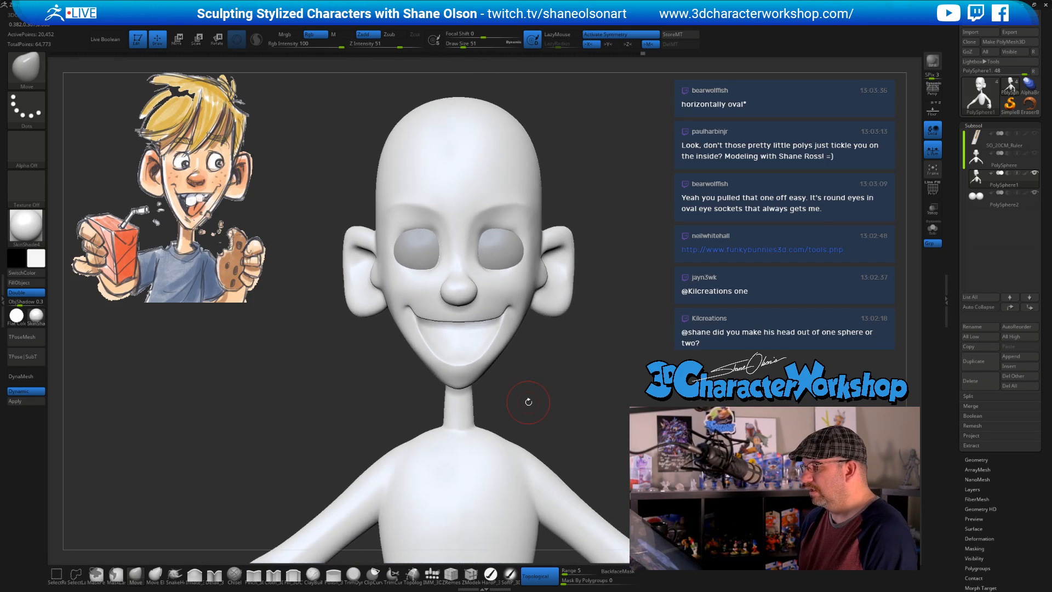
# Adjust the head's outer silhouette around the ears with the Move brush at draw size 108
pyautogui.keyDown('ctrl'); pyautogui.moveTo(567, 366); pyautogui.dragTo(570, 360, button='right'); pyautogui.keyUp('ctrl')
pyautogui.press('s')
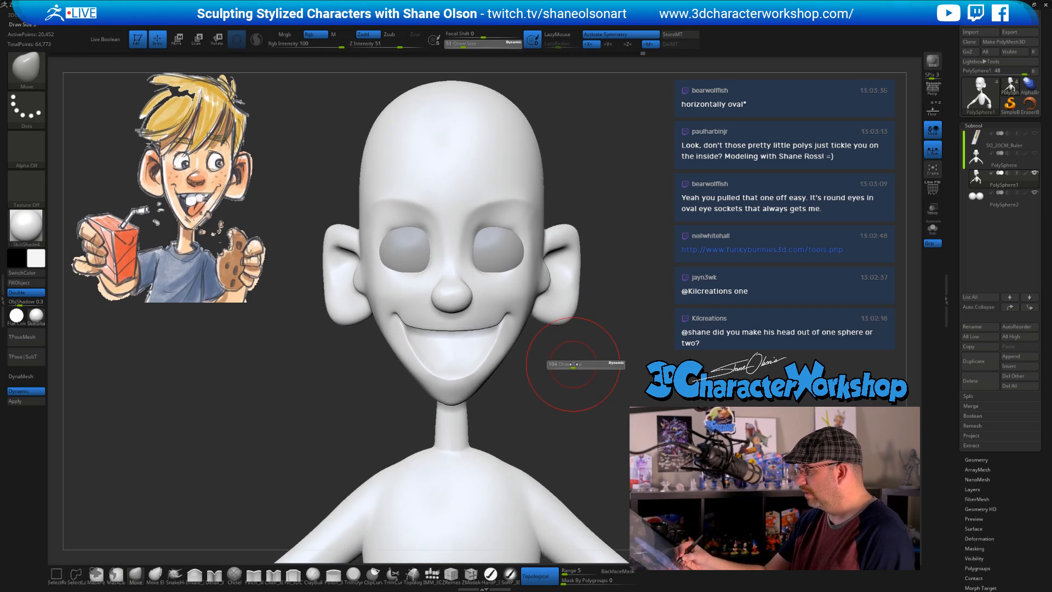
pyautogui.moveTo(573, 364); pyautogui.dragTo(574, 364)
pyautogui.moveTo(569, 305)
pyautogui.mouseDown()
pyautogui.moveTo(573, 316)
pyautogui.moveTo(587, 273)
pyautogui.mouseUp()
pyautogui.moveTo(586, 364)
pyautogui.keyDown('ctrl'); pyautogui.mouseDown(button='right')
pyautogui.moveTo(569, 399)
pyautogui.moveTo(493, 387)
pyautogui.mouseUp(button='right'); pyautogui.keyUp('ctrl')
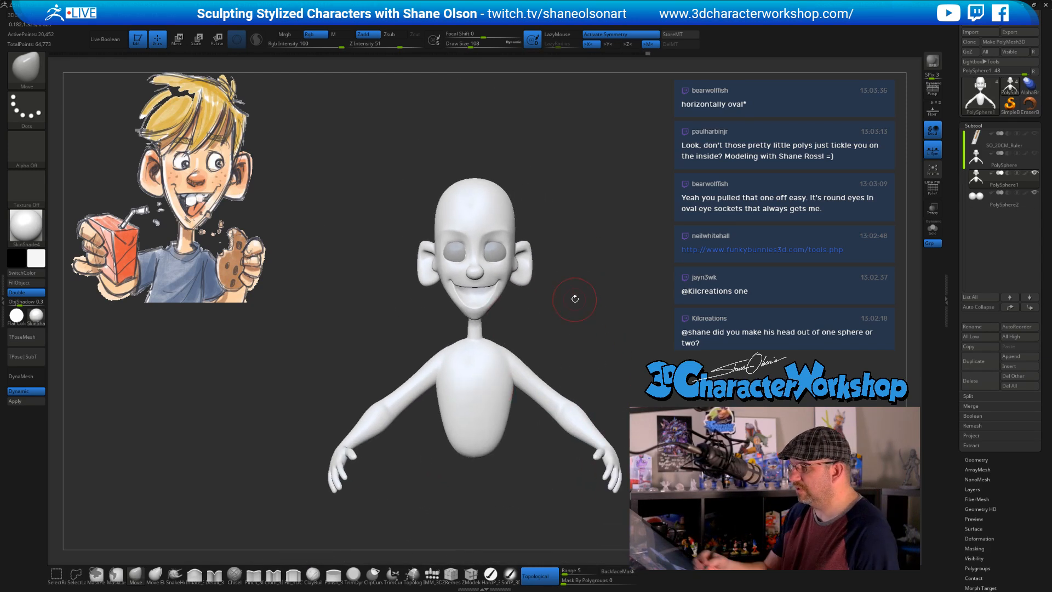
# Flatten and broaden the top of the skull with the Move brush at draw sizes 124 and 158
pyautogui.keyDown('ctrl'); pyautogui.moveTo(574, 299); pyautogui.dragTo(574, 267, button='right'); pyautogui.keyUp('ctrl')
pyautogui.keyDown('alt'); pyautogui.moveTo(573, 268); pyautogui.dragTo(572, 297, button='right'); pyautogui.keyUp('alt')
pyautogui.press('s')
pyautogui.moveTo(578, 242); pyautogui.dragTo(581, 243)
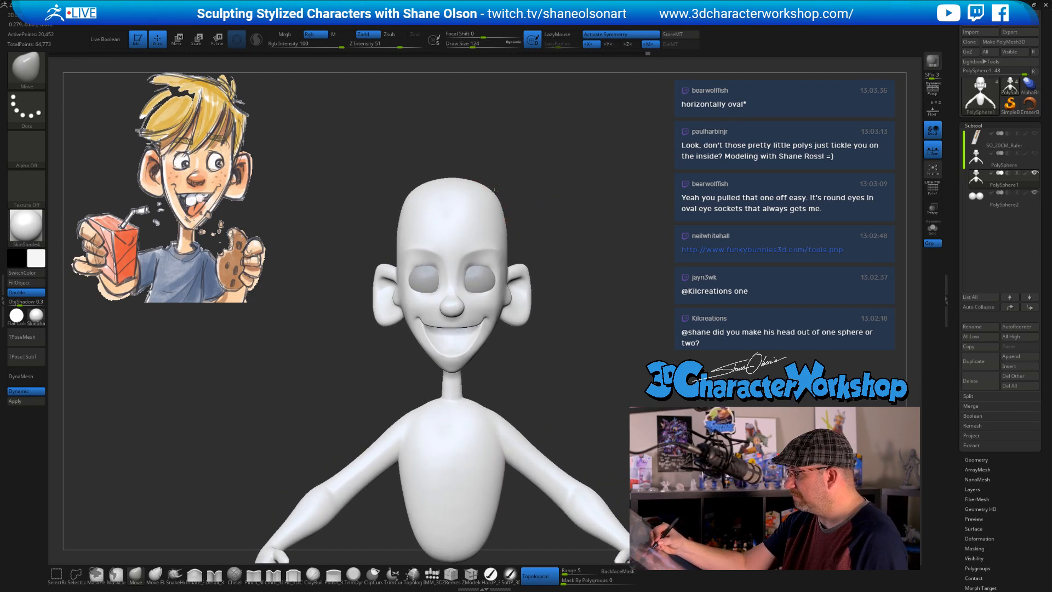
pyautogui.press('s')
pyautogui.moveTo(493, 194); pyautogui.dragTo(495, 198)
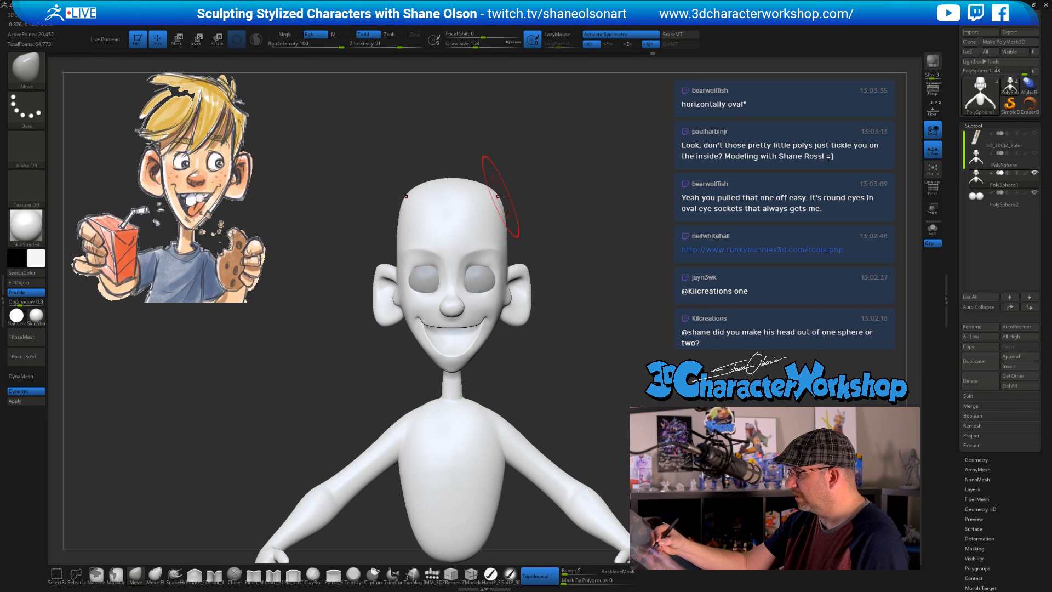
pyautogui.moveTo(565, 247)
pyautogui.mouseDown()
pyautogui.moveTo(516, 222)
pyautogui.moveTo(592, 210)
pyautogui.mouseUp()
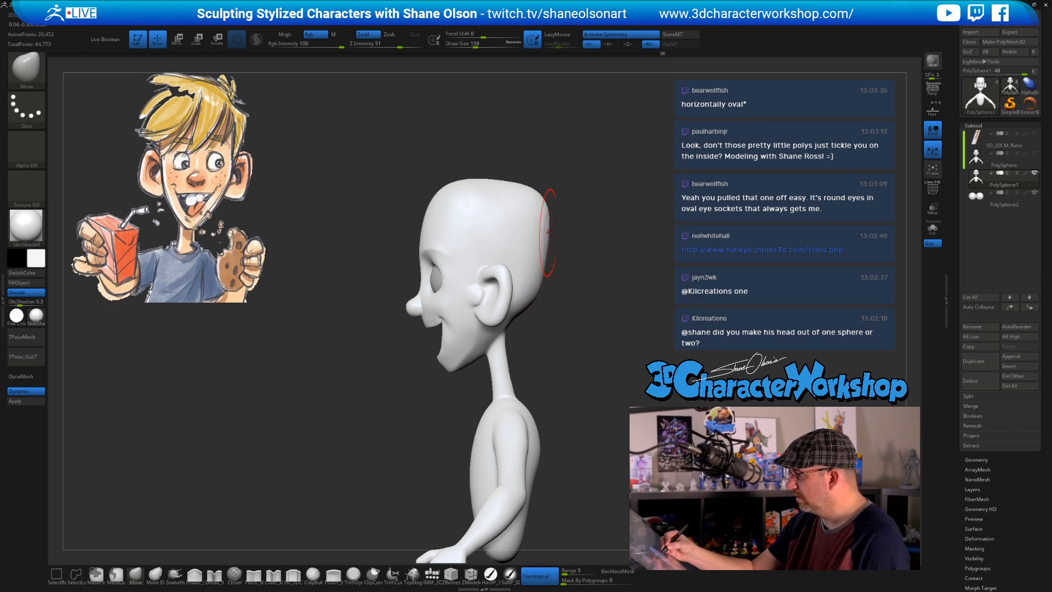
# Try a lasso visibility selection behind the head and restore the full model
pyautogui.click(75, 574)
pyautogui.click(91, 581)
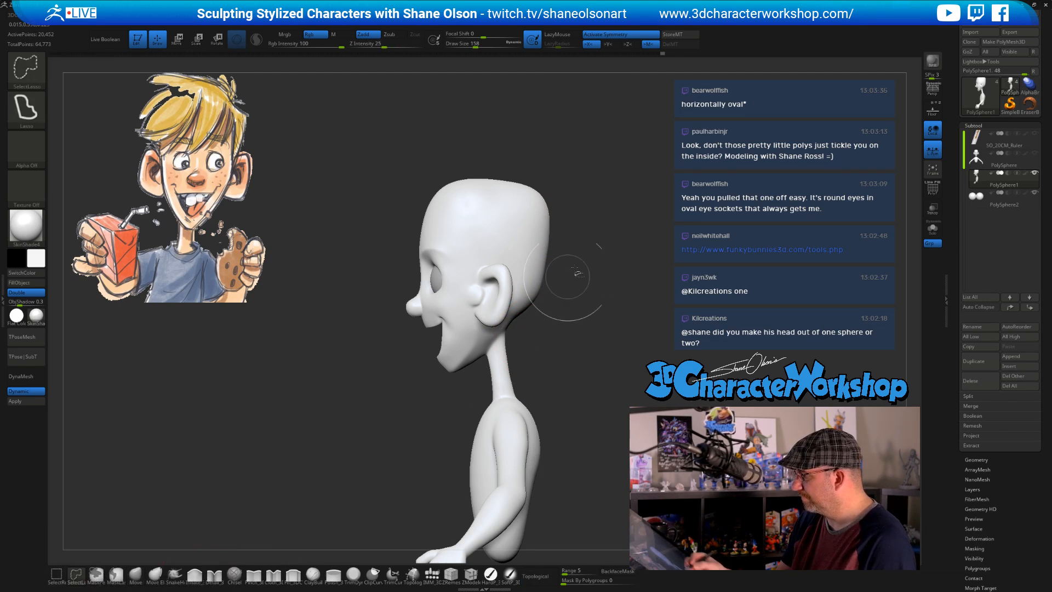
pyautogui.moveTo(611, 214)
pyautogui.keyDown('ctrl'); pyautogui.keyDown('shift'); pyautogui.mouseDown()
pyautogui.moveTo(395, 424)
pyautogui.moveTo(637, 251)
pyautogui.moveTo(635, 233)
pyautogui.moveTo(718, 161)
pyautogui.mouseUp(); pyautogui.keyUp('shift'); pyautogui.keyUp('ctrl')
pyautogui.keyDown('ctrl'); pyautogui.keyDown('shift'); pyautogui.click(616, 330); pyautogui.keyUp('shift'); pyautogui.keyUp('ctrl')
# Examine the head's shape from above and from the front against the concept drawing
pyautogui.moveTo(603, 294)
pyautogui.mouseDown()
pyautogui.moveTo(566, 343)
pyautogui.moveTo(603, 329)
pyautogui.moveTo(603, 320)
pyautogui.moveTo(563, 336)
pyautogui.moveTo(504, 323)
pyautogui.moveTo(496, 359)
pyautogui.mouseUp()
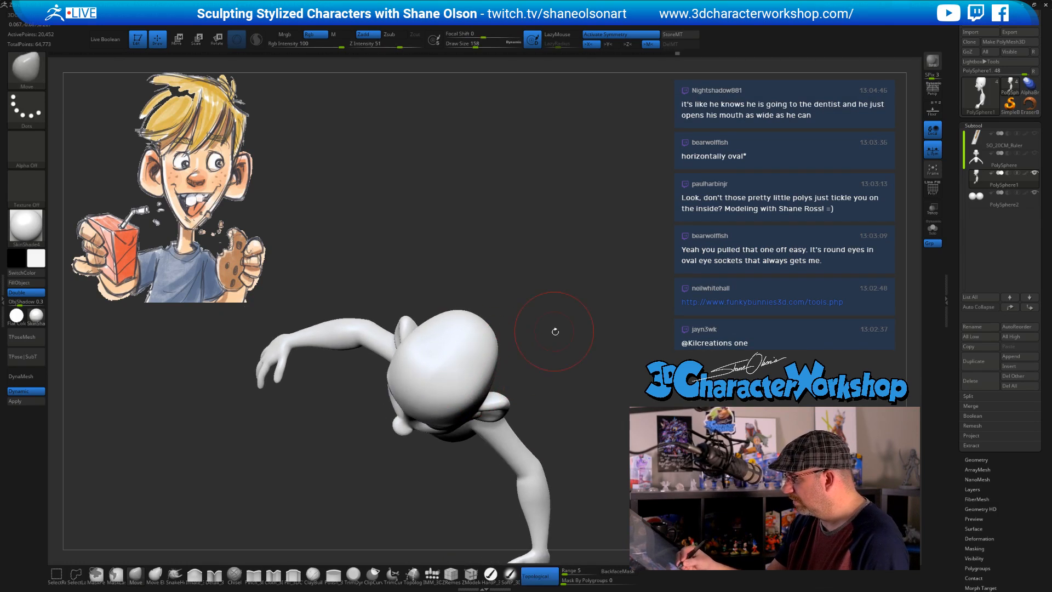
pyautogui.moveTo(554, 329)
pyautogui.mouseDown()
pyautogui.moveTo(543, 341)
pyautogui.moveTo(566, 372)
pyautogui.moveTo(559, 433)
pyautogui.moveTo(528, 305)
pyautogui.moveTo(527, 428)
pyautogui.moveTo(528, 386)
pyautogui.moveTo(528, 416)
pyautogui.mouseUp()
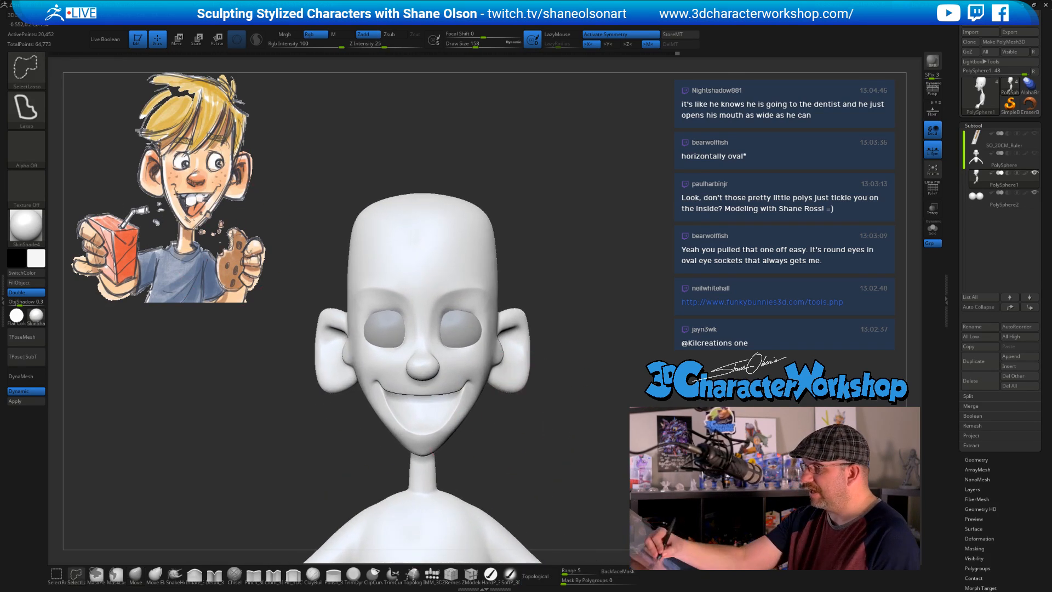
pyautogui.moveTo(174, 187)
pyautogui.keyDown('ctrl'); pyautogui.keyDown('shift'); pyautogui.mouseDown()
pyautogui.moveTo(217, 181)
pyautogui.moveTo(235, 323)
pyautogui.mouseUp(); pyautogui.keyUp('shift'); pyautogui.keyUp('ctrl')
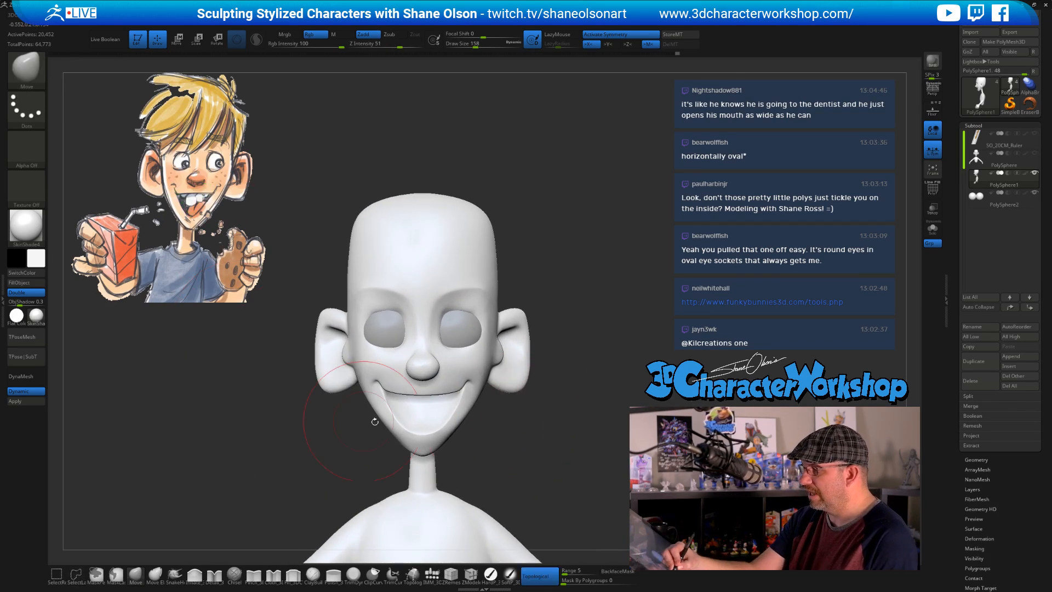
# Pull the lower edge of the open mouth into a V shape with the Move brush at focal shift -35 and draw size 97
pyautogui.press('space')
pyautogui.moveTo(537, 397); pyautogui.dragTo(524, 405)
pyautogui.keyDown('alt'); pyautogui.moveTo(496, 451); pyautogui.dragTo(474, 396); pyautogui.keyUp('alt')
pyautogui.press('s')
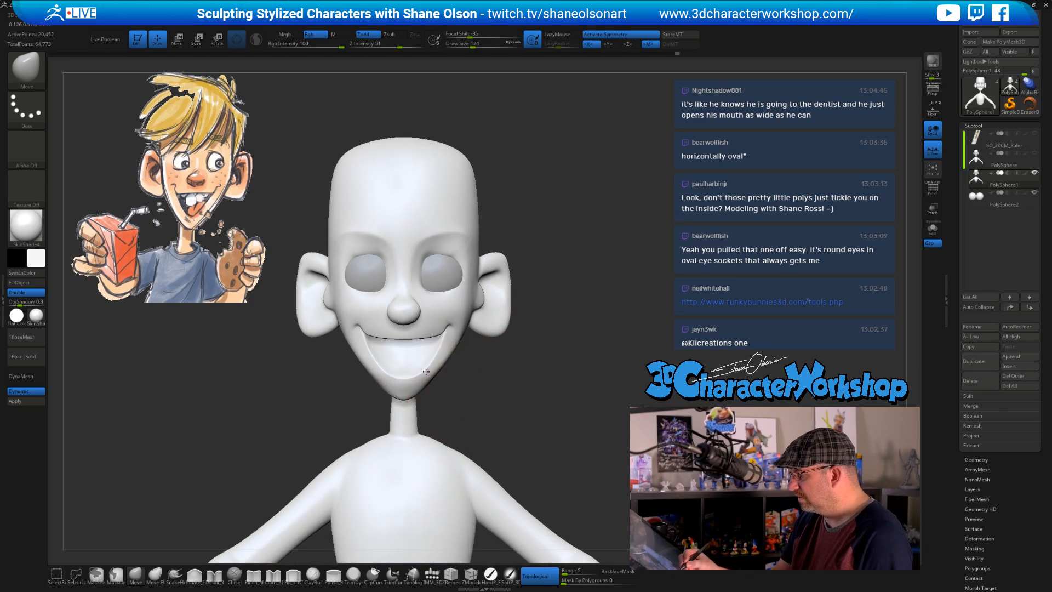
pyautogui.press('s')
pyautogui.moveTo(426, 371); pyautogui.dragTo(419, 375)
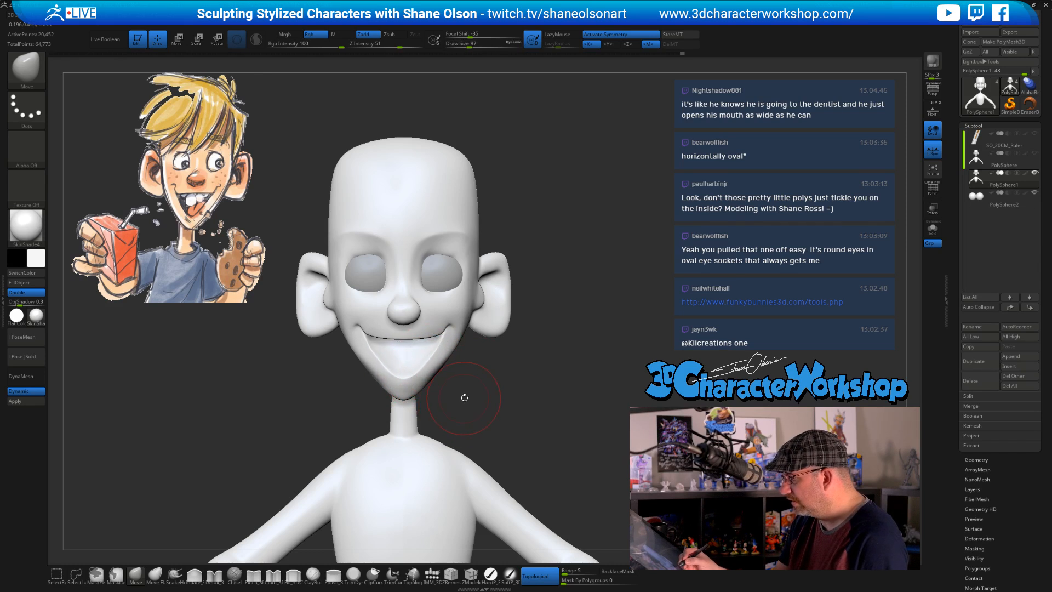
# Refine the lower lip and jawline near the chin with the Move brush at draw size 65
pyautogui.moveTo(464, 397)
pyautogui.keyDown('alt'); pyautogui.mouseDown()
pyautogui.moveTo(467, 373)
pyautogui.moveTo(476, 390)
pyautogui.moveTo(481, 381)
pyautogui.mouseUp(); pyautogui.keyUp('alt')
pyautogui.press('s')
pyautogui.moveTo(481, 381); pyautogui.dragTo(479, 382)
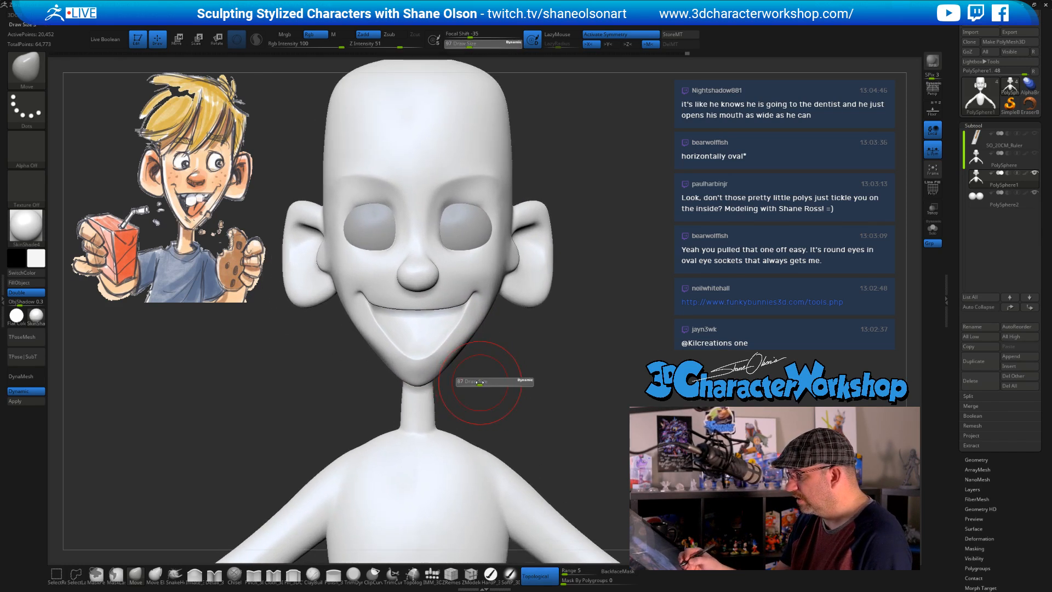
pyautogui.press('s')
pyautogui.moveTo(466, 324); pyautogui.dragTo(463, 323)
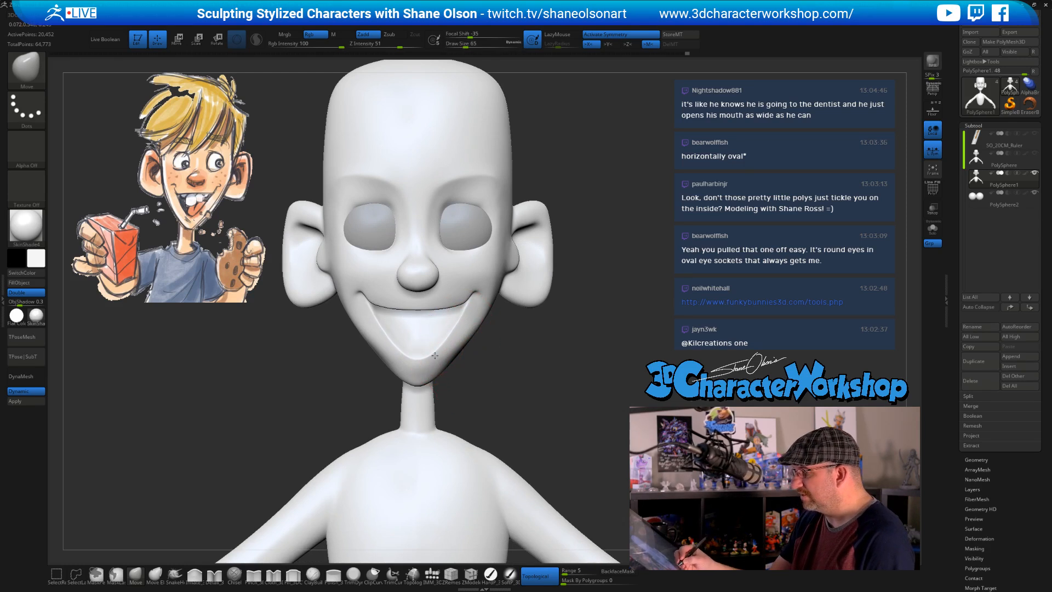
pyautogui.press('s')
pyautogui.moveTo(434, 356)
pyautogui.mouseDown()
pyautogui.moveTo(418, 361)
pyautogui.moveTo(451, 389)
pyautogui.moveTo(544, 374)
pyautogui.moveTo(525, 352)
pyautogui.mouseUp()
# Switch the model's material from the light skin shader to the darker zbro_Gray MatCap and view the head from behind
pyautogui.moveTo(581, 417)
pyautogui.mouseDown()
pyautogui.moveTo(539, 383)
pyautogui.moveTo(551, 393)
pyautogui.moveTo(482, 372)
pyautogui.moveTo(533, 388)
pyautogui.moveTo(554, 368)
pyautogui.moveTo(523, 361)
pyautogui.moveTo(506, 373)
pyautogui.mouseUp()
pyautogui.press('s')
pyautogui.moveTo(571, 403); pyautogui.dragTo(305, 371)
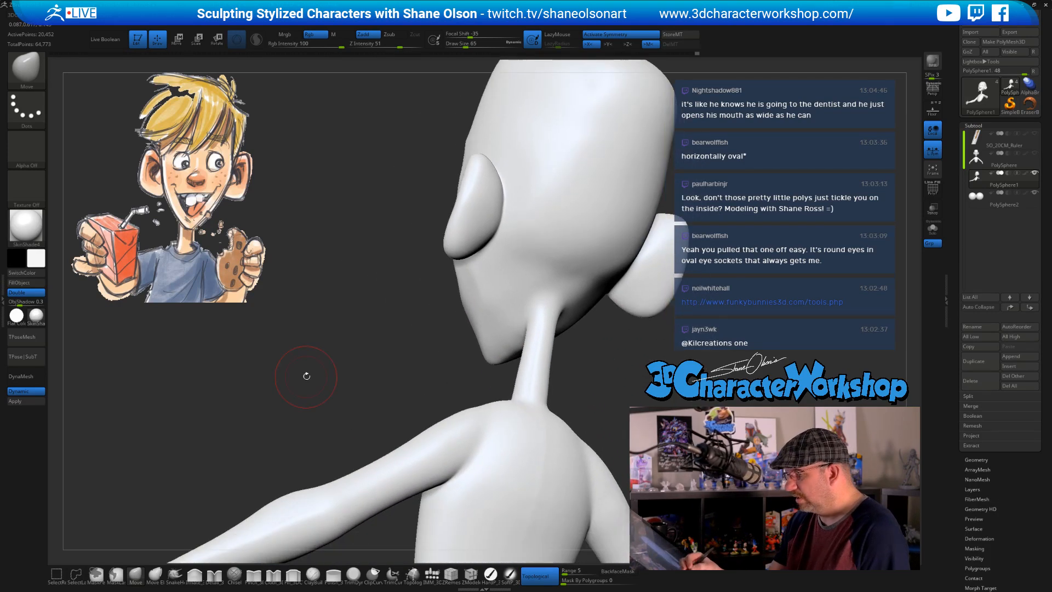
pyautogui.click(37, 317)
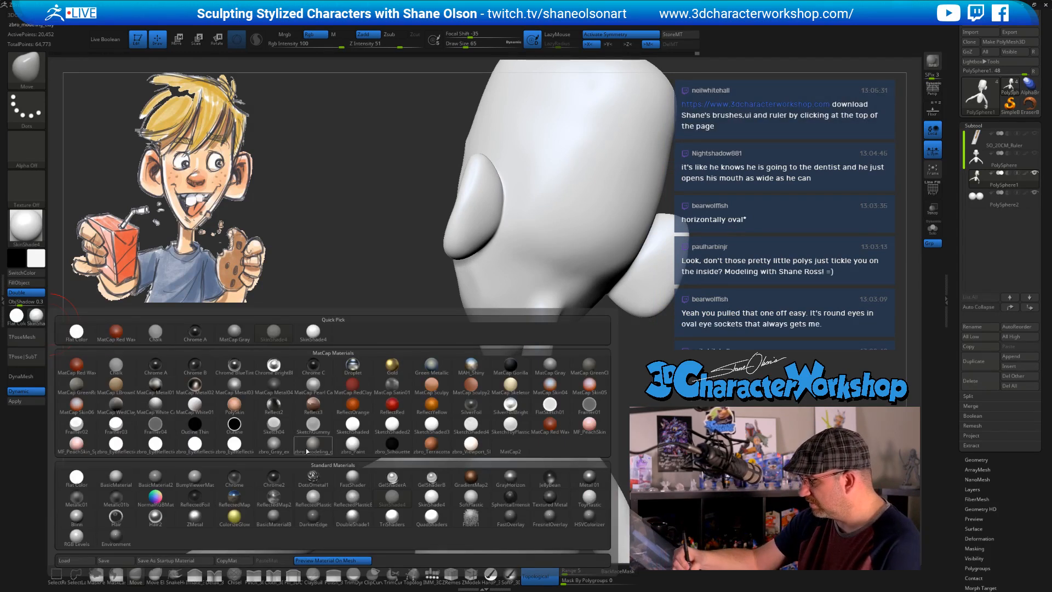
pyautogui.click(285, 448)
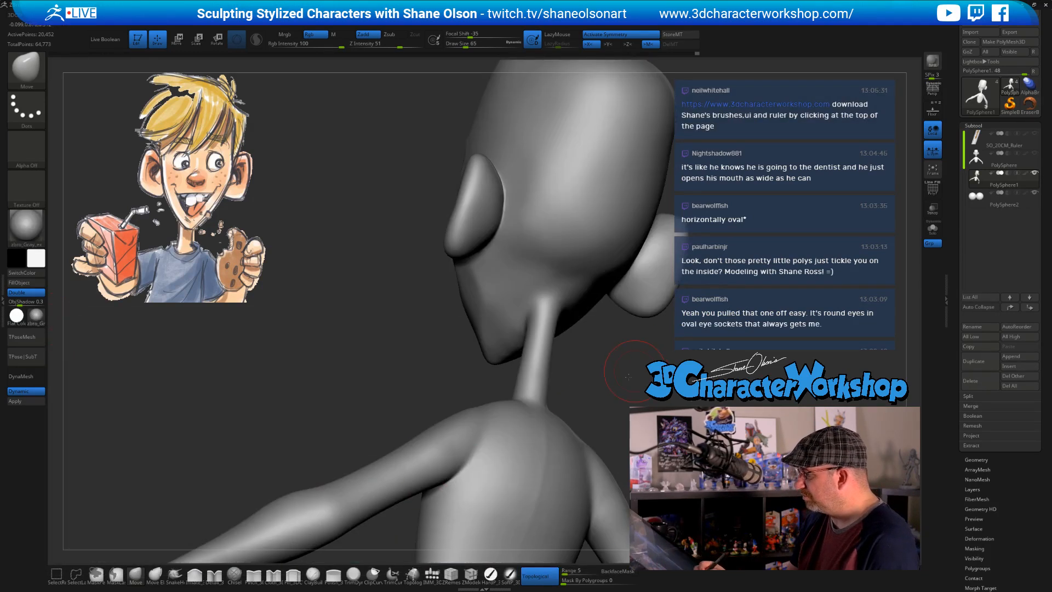
# Adjust the jaw and cheek form below the ear with the Move brush, starting at draw size 83
pyautogui.moveTo(628, 377)
pyautogui.mouseDown()
pyautogui.moveTo(568, 387)
pyautogui.moveTo(574, 421)
pyautogui.moveTo(587, 322)
pyautogui.moveTo(446, 251)
pyautogui.mouseUp()
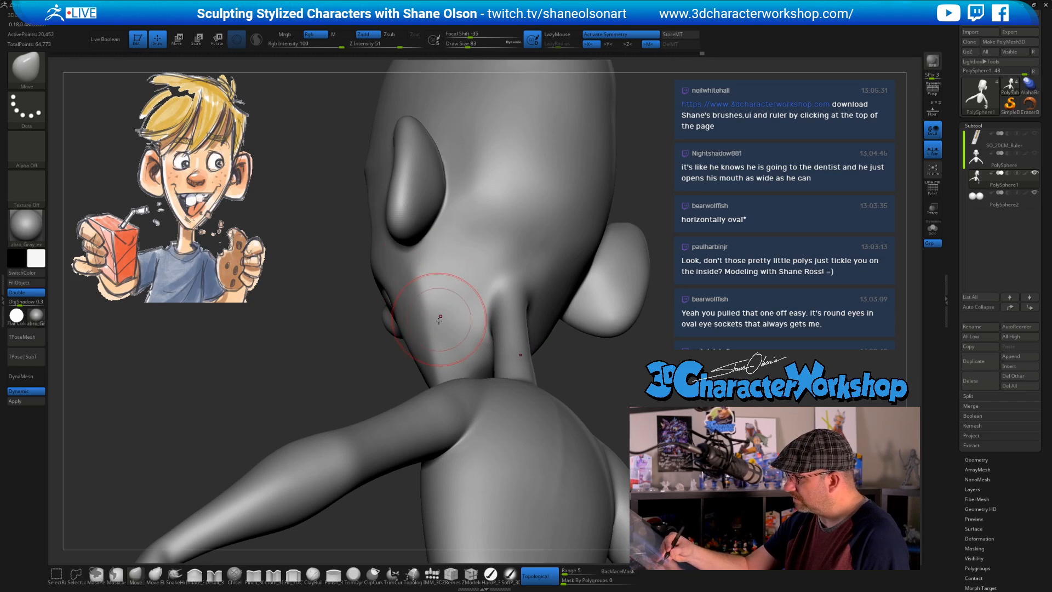
pyautogui.moveTo(446, 307)
pyautogui.mouseDown(button='right')
pyautogui.moveTo(425, 282)
pyautogui.moveTo(486, 247)
pyautogui.mouseUp(button='right')
pyautogui.press('s')
pyautogui.moveTo(480, 298); pyautogui.dragTo(465, 298)
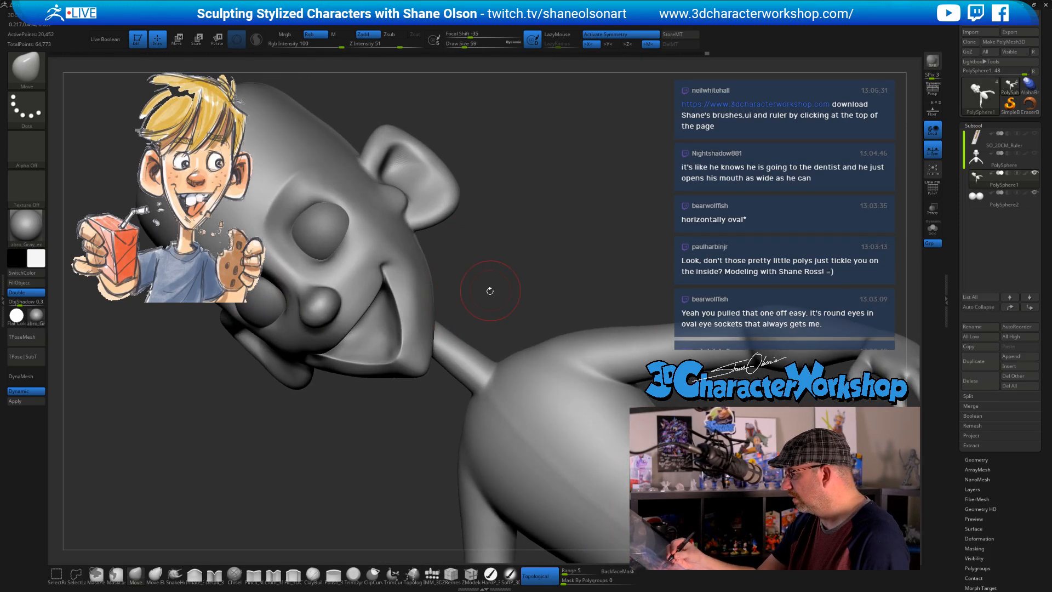
pyautogui.moveTo(490, 291); pyautogui.dragTo(415, 282, button='right')
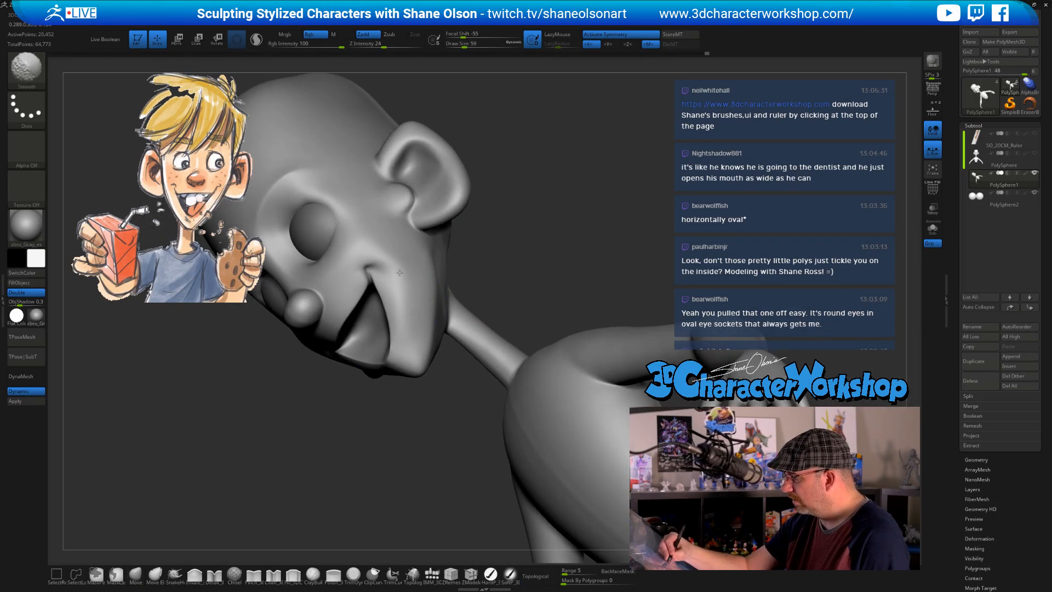
# Flatten and smooth the cheek plane beside the mouth with the 3DCW Polish brush at draw size 74
pyautogui.click(333, 574)
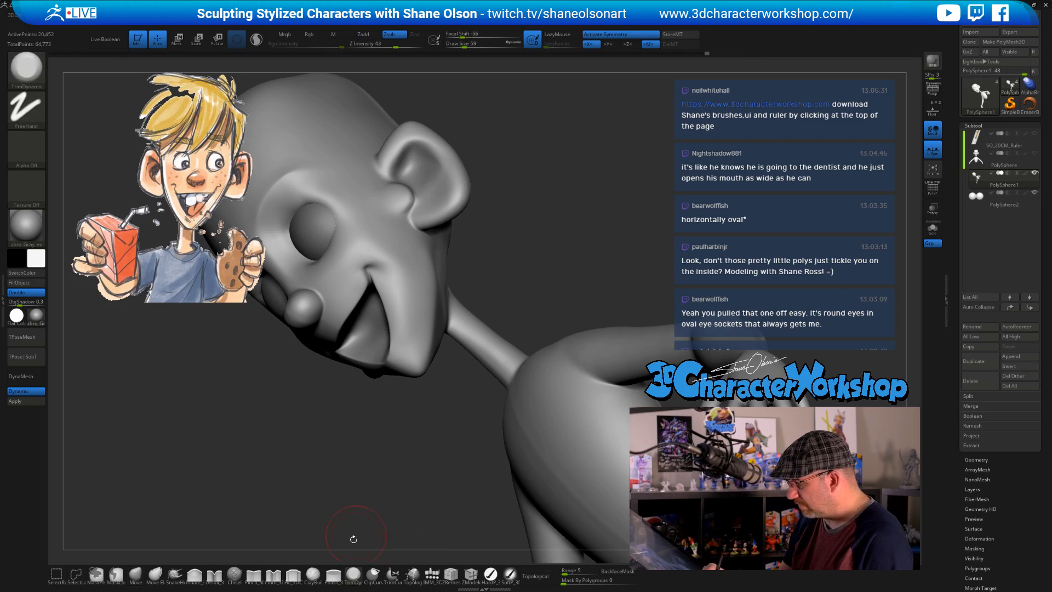
pyautogui.press('s')
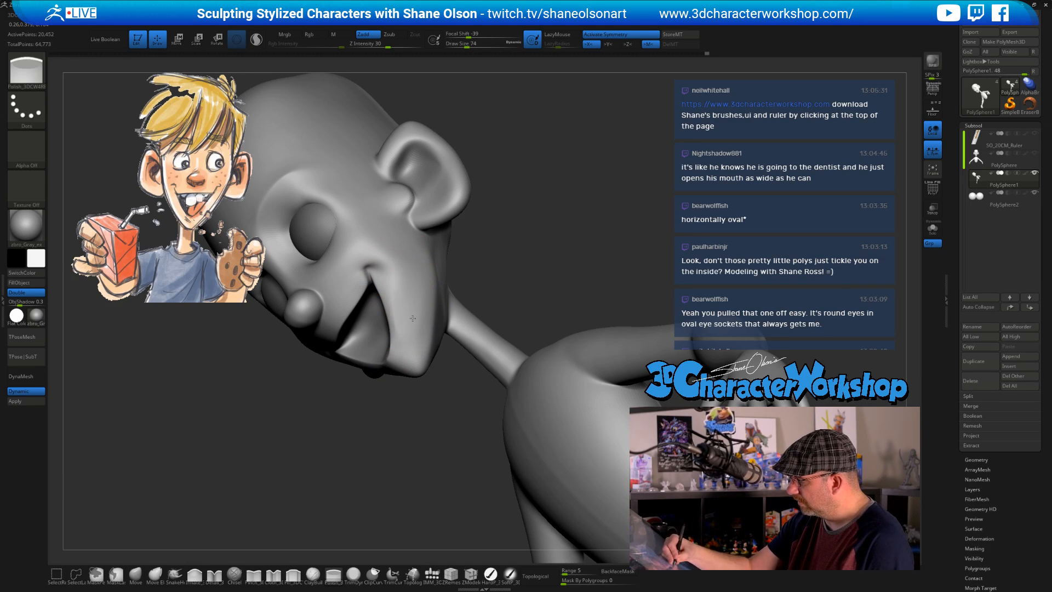
pyautogui.moveTo(414, 286); pyautogui.dragTo(408, 328)
pyautogui.moveTo(402, 441)
pyautogui.mouseDown()
pyautogui.moveTo(465, 422)
pyautogui.moveTo(444, 419)
pyautogui.mouseUp()
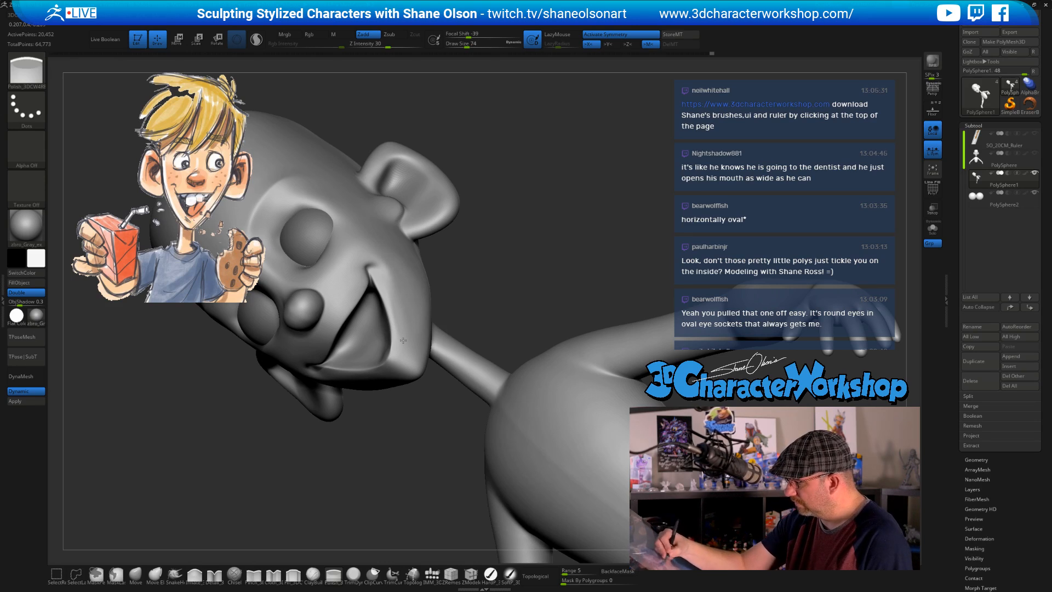
pyautogui.press('shift')
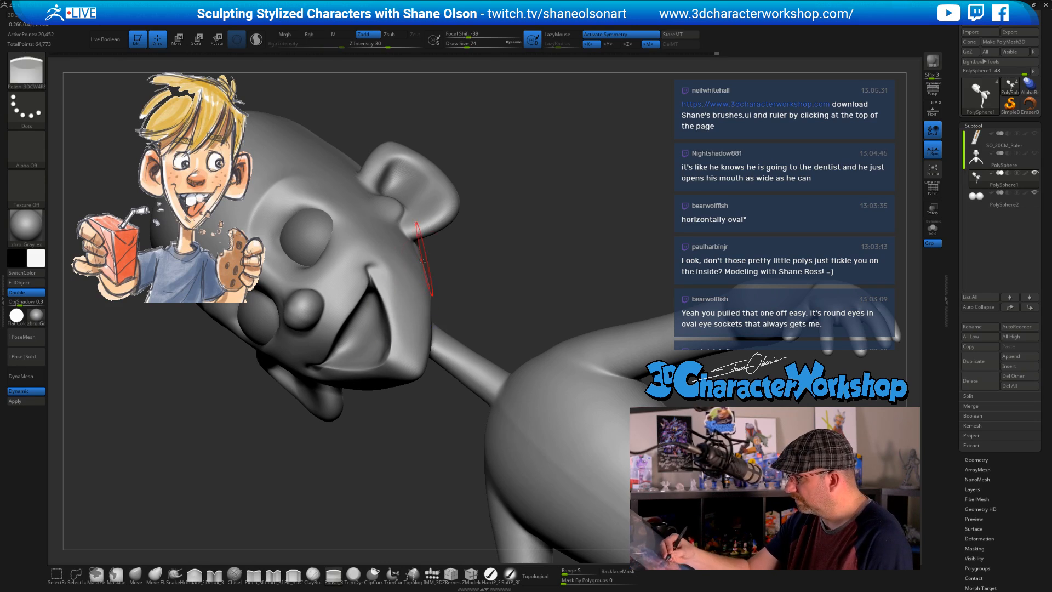
pyautogui.moveTo(444, 247); pyautogui.dragTo(403, 258)
pyautogui.press('shift')
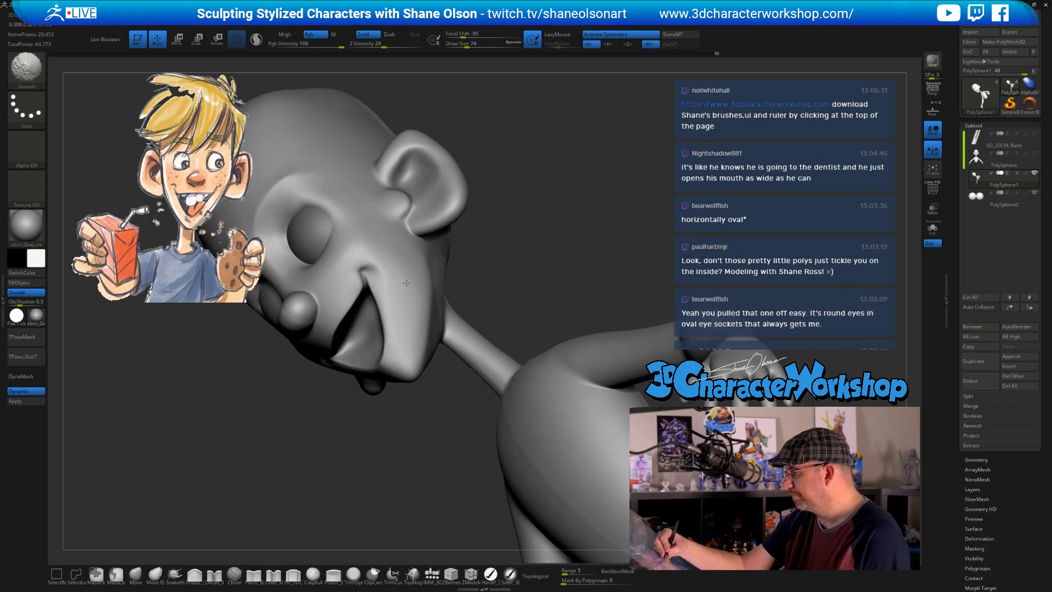
# Polish the chin and the area under the lower lip with the 3DCW Polish brush at draw size 49
pyautogui.moveTo(450, 367)
pyautogui.mouseDown()
pyautogui.moveTo(426, 307)
pyautogui.moveTo(461, 317)
pyautogui.moveTo(492, 290)
pyautogui.moveTo(419, 376)
pyautogui.mouseUp()
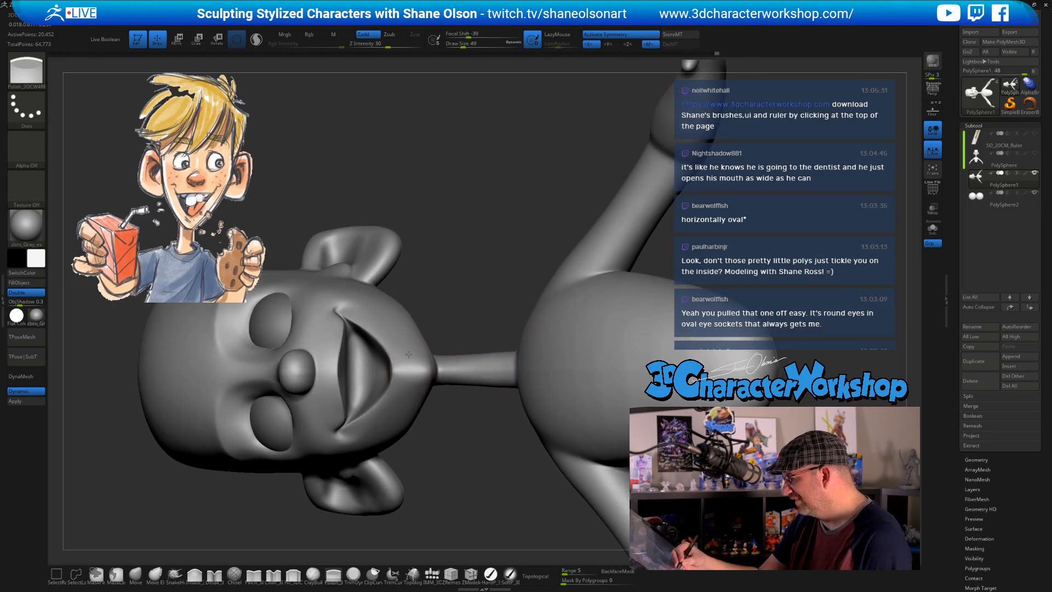
pyautogui.moveTo(445, 461); pyautogui.dragTo(423, 372)
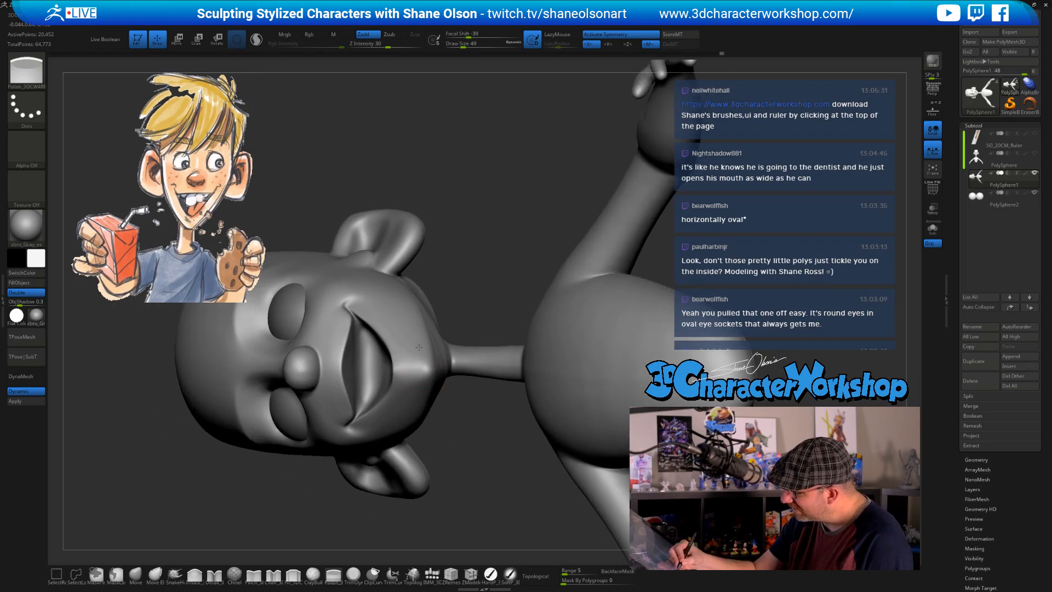
pyautogui.moveTo(461, 433); pyautogui.dragTo(438, 375)
pyautogui.moveTo(451, 467)
pyautogui.mouseDown()
pyautogui.moveTo(430, 378)
pyautogui.moveTo(411, 398)
pyautogui.mouseUp()
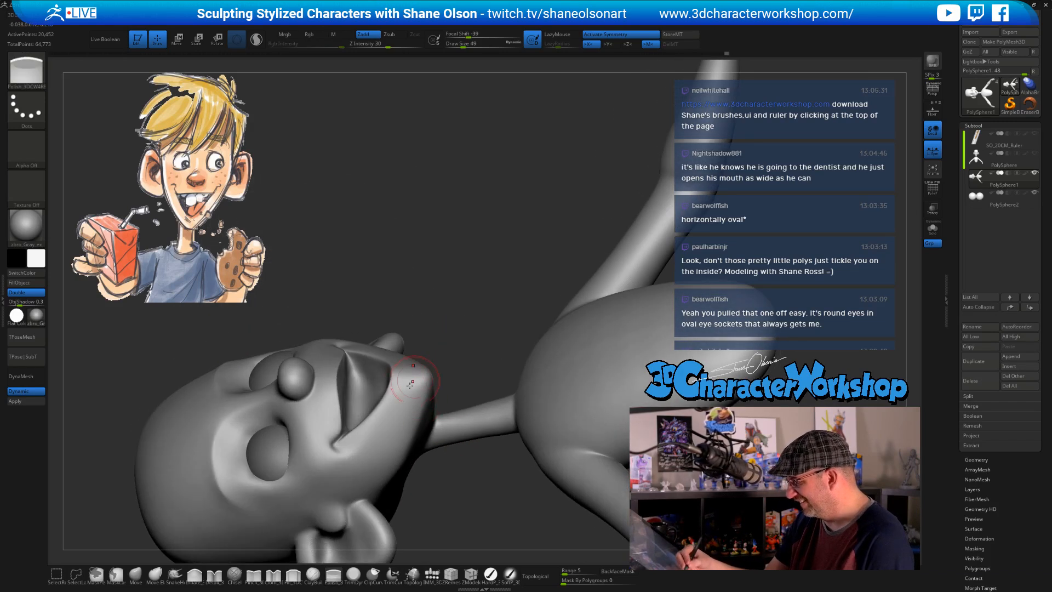
pyautogui.moveTo(466, 322); pyautogui.dragTo(417, 377)
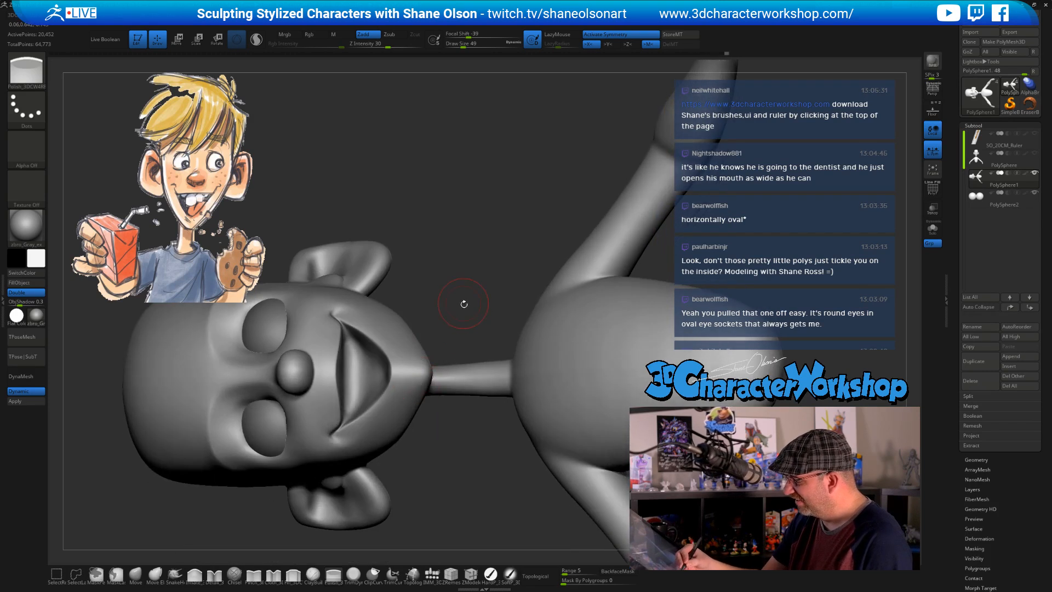
# Smooth the back of the jaw below the ear and its transition into the neck
pyautogui.keyDown('alt'); pyautogui.moveTo(464, 304); pyautogui.dragTo(408, 403); pyautogui.keyUp('alt')
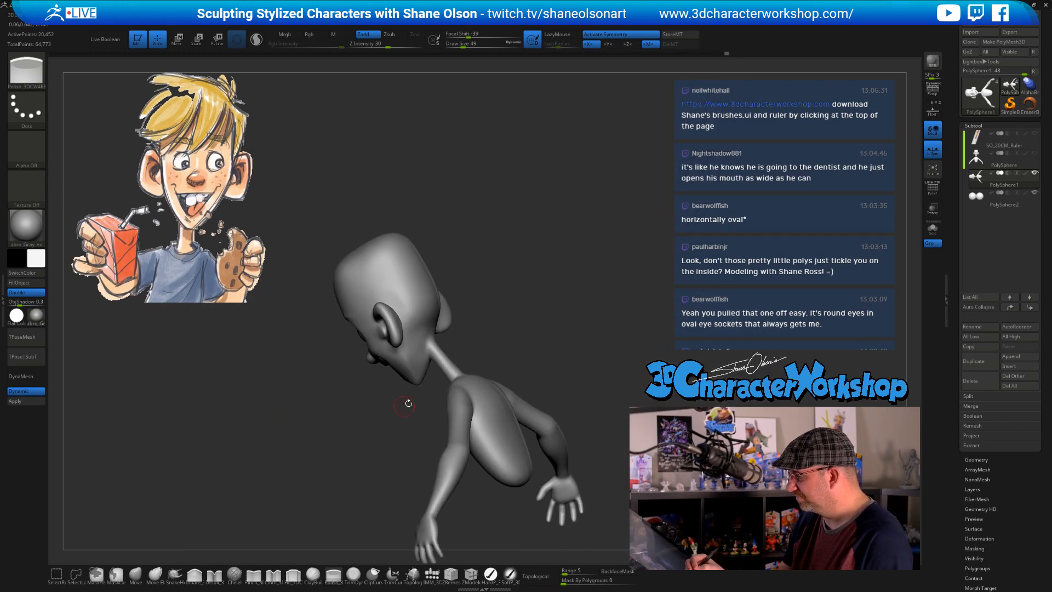
pyautogui.keyDown('alt'); pyautogui.moveTo(497, 327); pyautogui.dragTo(488, 405); pyautogui.keyUp('alt')
pyautogui.keyDown('shift'); pyautogui.moveTo(402, 330); pyautogui.dragTo(411, 341); pyautogui.keyUp('shift')
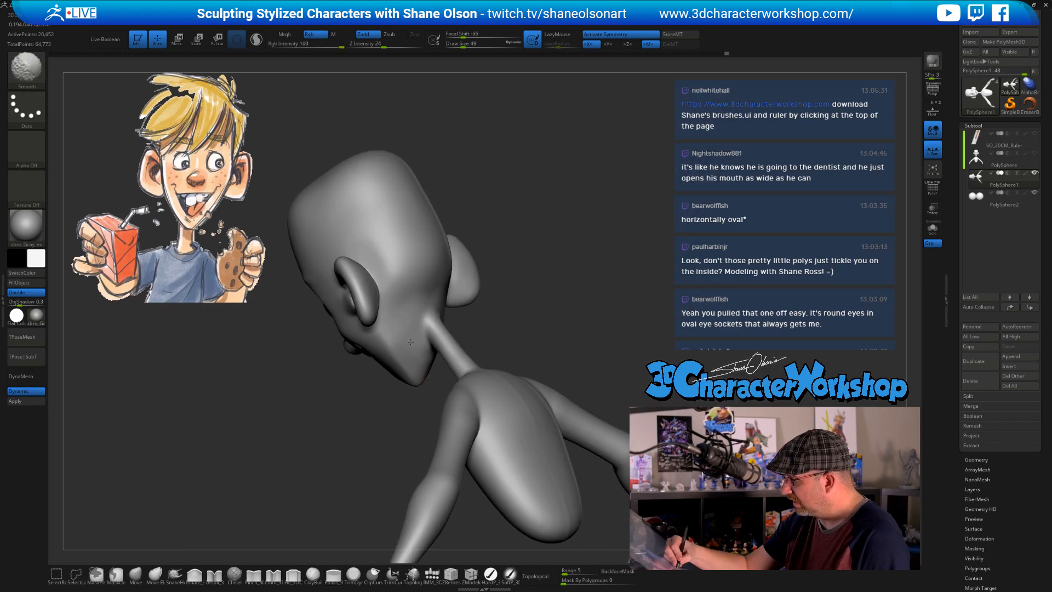
pyautogui.moveTo(416, 345)
pyautogui.mouseDown(button='right')
pyautogui.moveTo(419, 360)
pyautogui.moveTo(432, 321)
pyautogui.mouseUp(button='right')
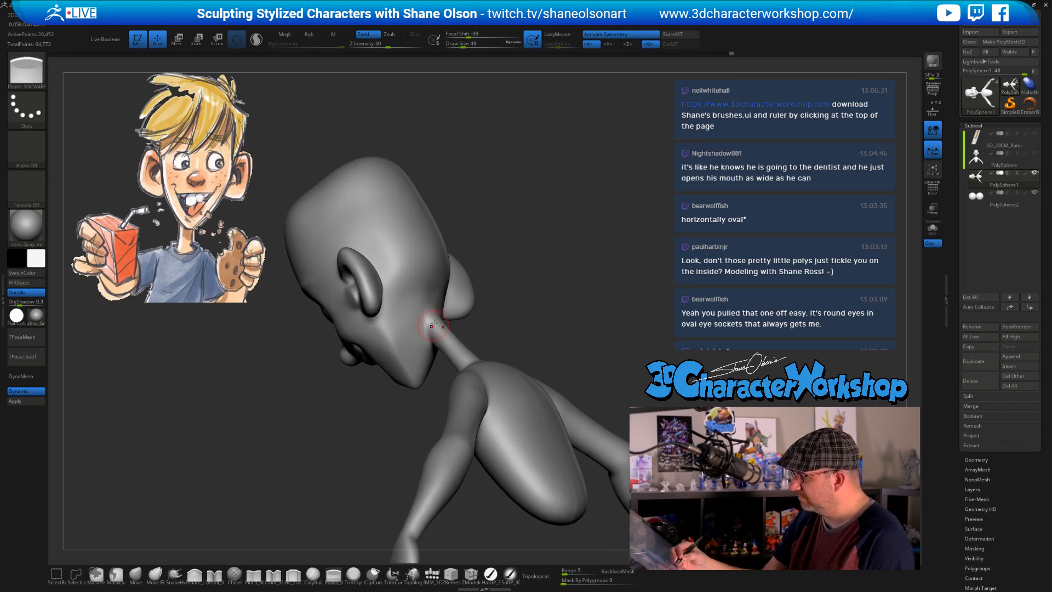
pyautogui.keyDown('shift'); pyautogui.moveTo(431, 316); pyautogui.dragTo(427, 290); pyautogui.keyUp('shift')
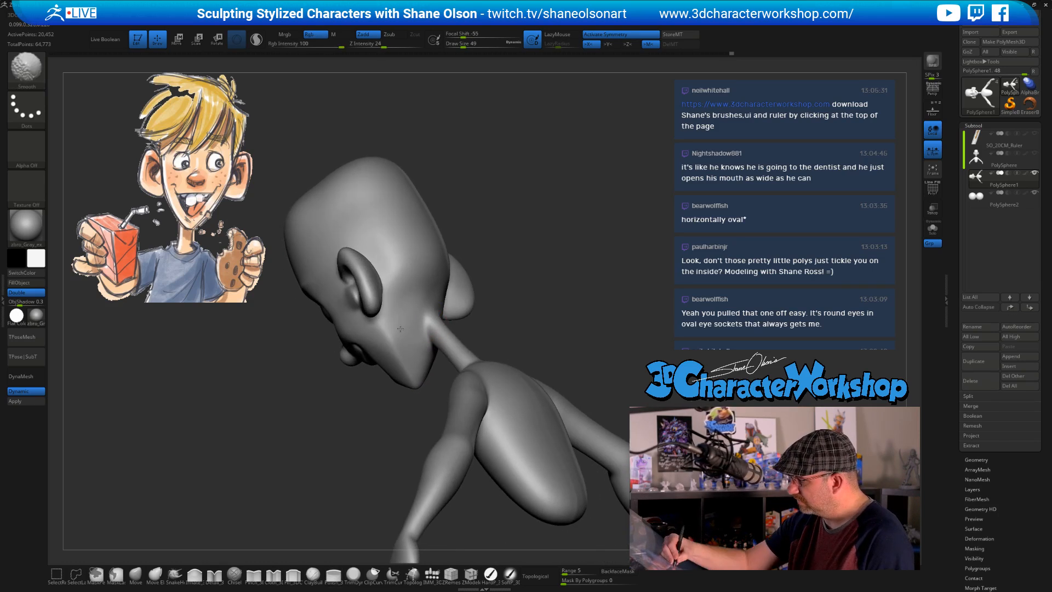
# Reshape the nose from the front with the Move brush, reducing the draw size to 51 and smaller
pyautogui.moveTo(400, 329)
pyautogui.mouseDown(button='right')
pyautogui.moveTo(471, 334)
pyautogui.moveTo(579, 311)
pyautogui.moveTo(566, 357)
pyautogui.moveTo(607, 352)
pyautogui.moveTo(536, 326)
pyautogui.mouseUp(button='right')
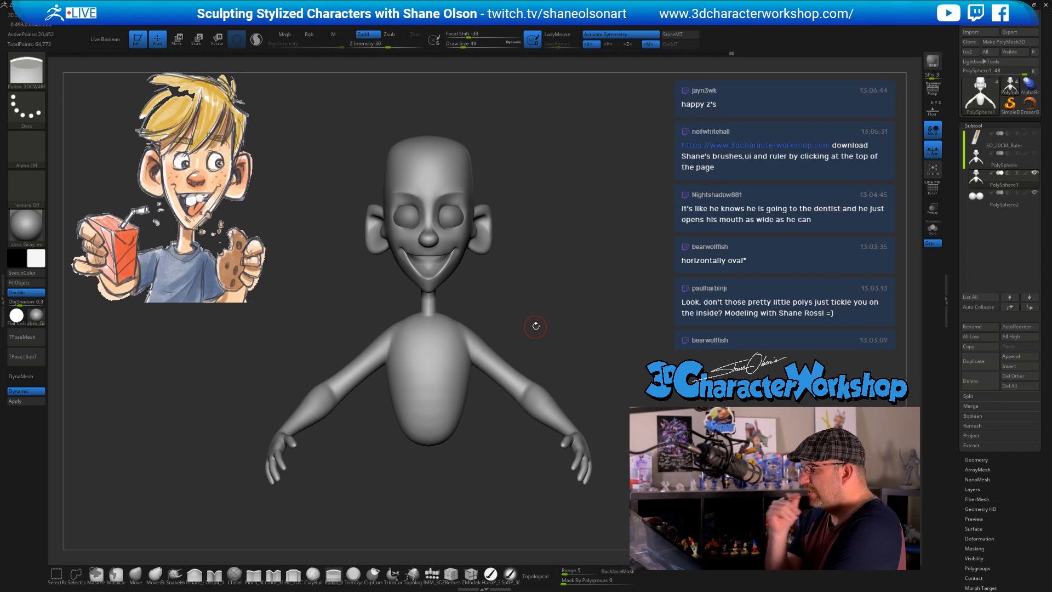
pyautogui.click(135, 575)
pyautogui.keyDown('ctrl'); pyautogui.moveTo(548, 225); pyautogui.dragTo(543, 378, button='right'); pyautogui.keyUp('ctrl')
pyautogui.press('s')
pyautogui.press('s')
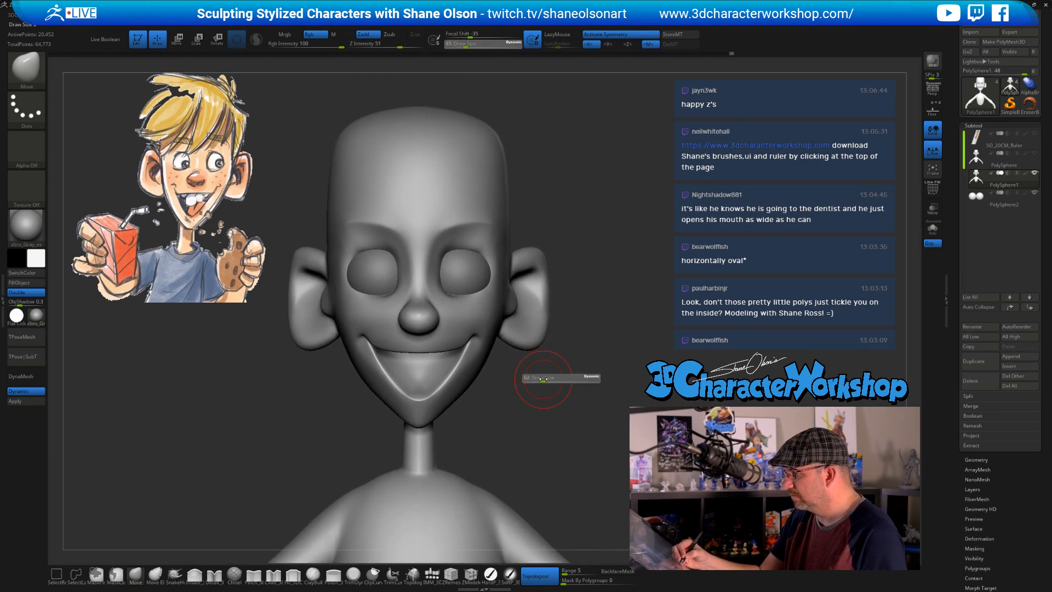
pyautogui.moveTo(542, 378); pyautogui.dragTo(540, 377)
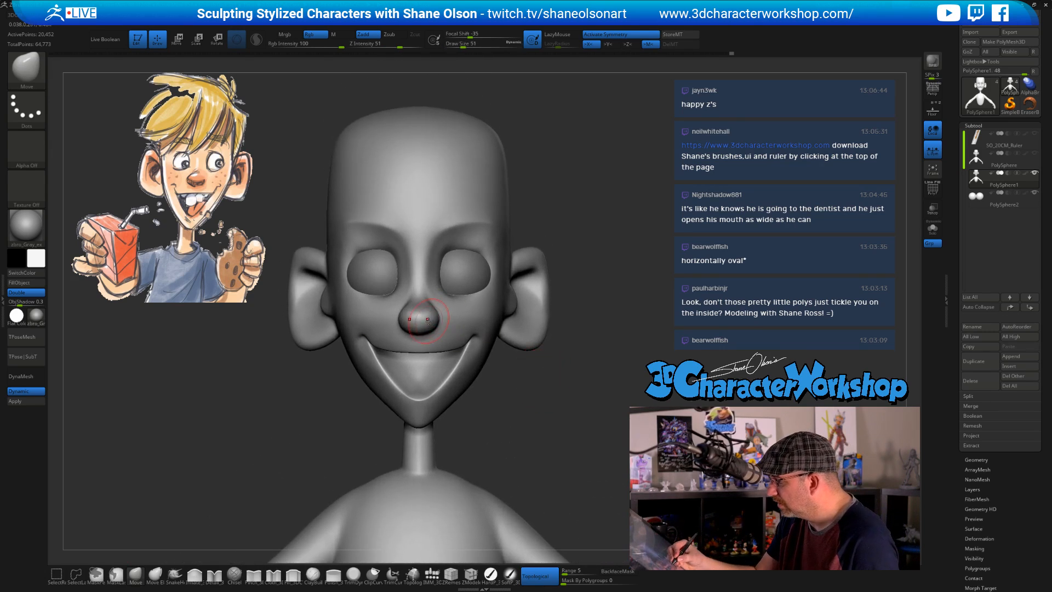
pyautogui.press('s')
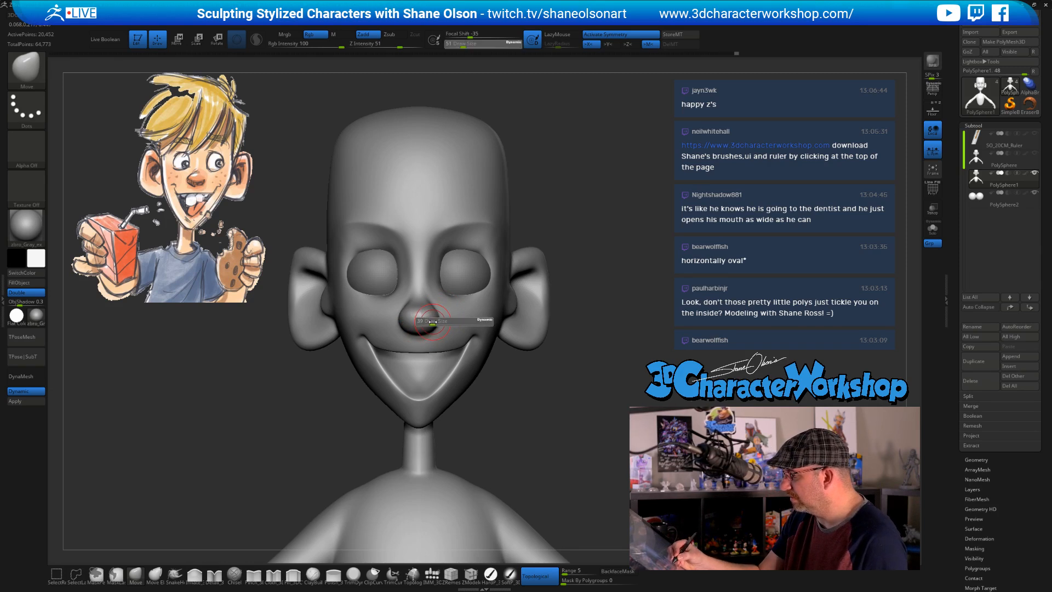
pyautogui.moveTo(432, 320); pyautogui.dragTo(430, 322)
pyautogui.moveTo(442, 309)
pyautogui.mouseDown(button='right')
pyautogui.moveTo(411, 312)
pyautogui.moveTo(428, 300)
pyautogui.mouseUp(button='right')
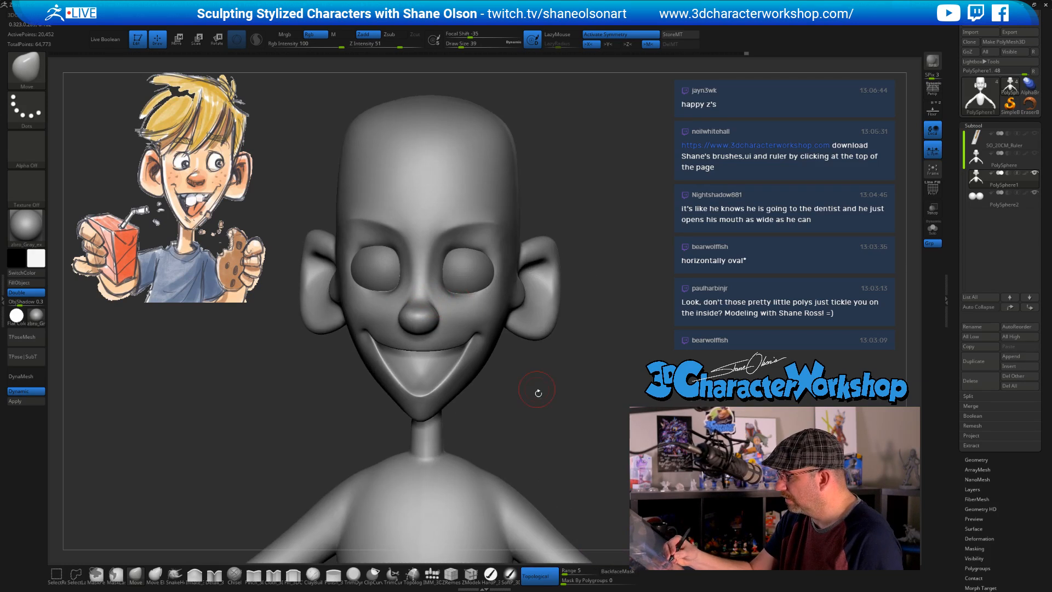
# Define the planes on the tip and underside of the nose with the 3DCW Pinch brush at draw size 22
pyautogui.moveTo(538, 393); pyautogui.dragTo(587, 387, button='right')
pyautogui.keyDown('ctrl'); pyautogui.moveTo(383, 482); pyautogui.dragTo(372, 523, button='right'); pyautogui.keyUp('ctrl')
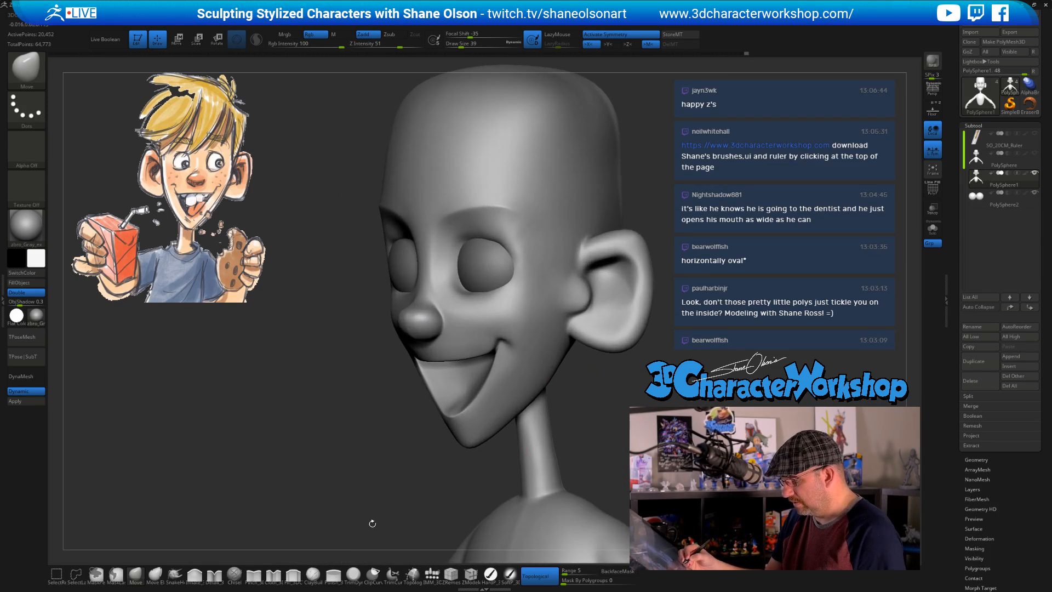
pyautogui.click(253, 574)
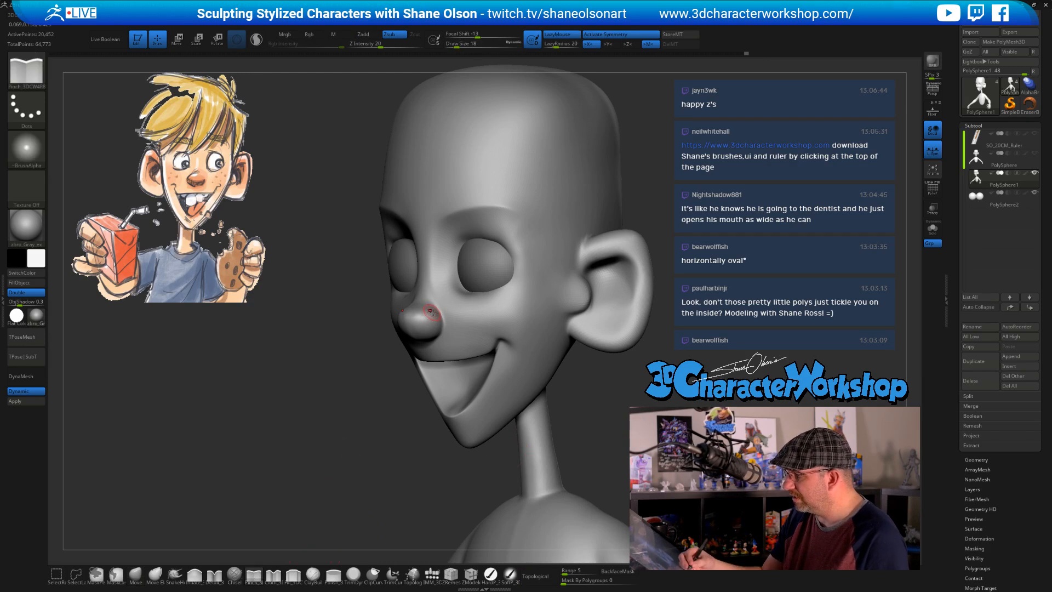
pyautogui.moveTo(430, 311); pyautogui.dragTo(426, 323, button='right')
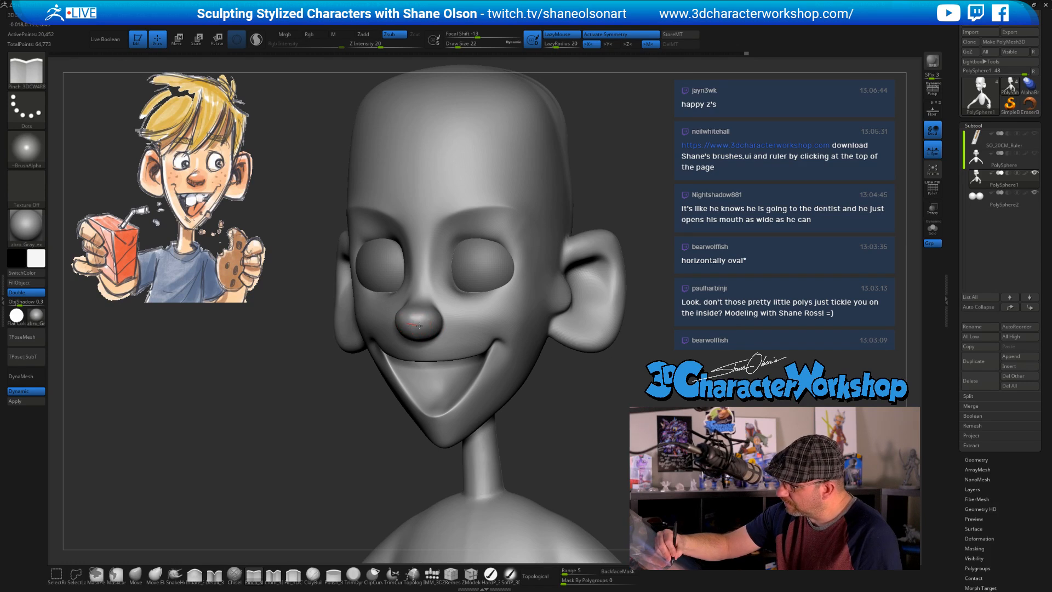
pyautogui.moveTo(480, 332); pyautogui.dragTo(438, 312, button='right')
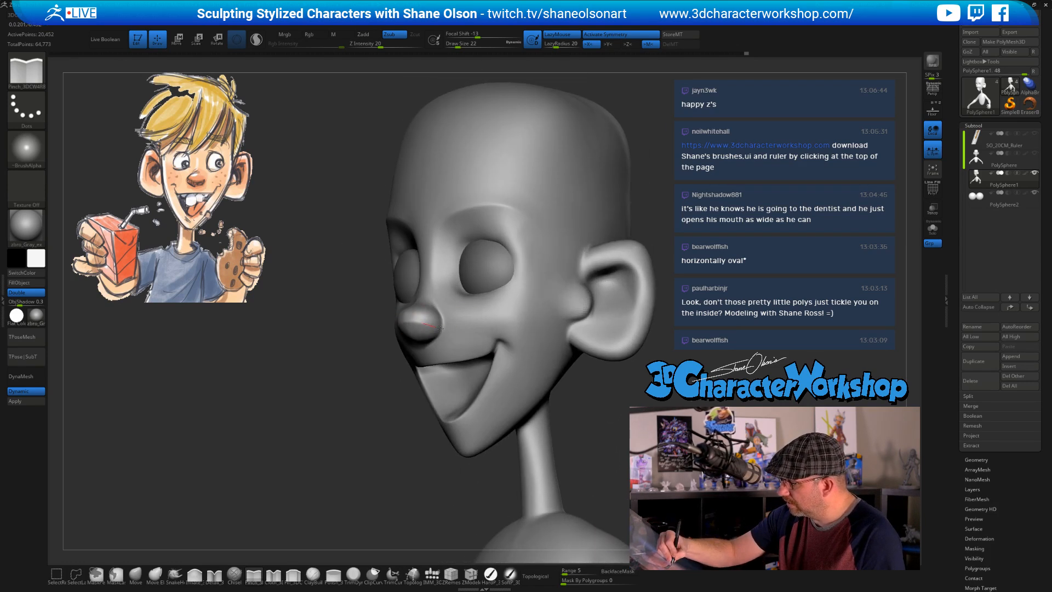
pyautogui.moveTo(488, 343); pyautogui.dragTo(419, 328, button='right')
pyautogui.press('shift')
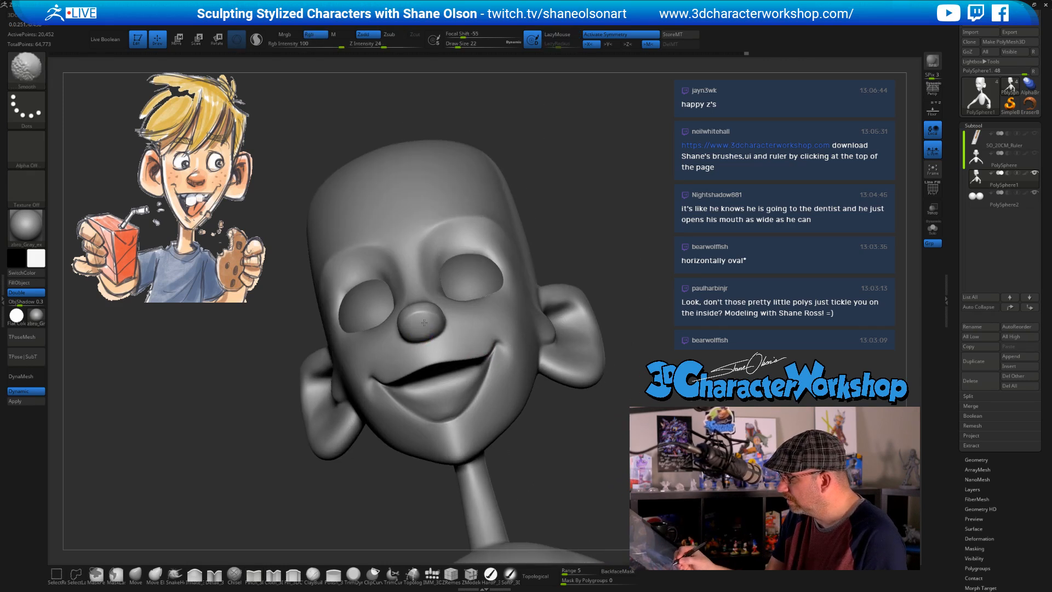
# Sharpen the nose tip in side view with the Pinch brush at draw sizes 27 and 20, smoothing the side of the nose
pyautogui.moveTo(510, 329)
pyautogui.mouseDown(button='right')
pyautogui.moveTo(570, 398)
pyautogui.moveTo(615, 357)
pyautogui.mouseUp(button='right')
pyautogui.moveTo(515, 318); pyautogui.dragTo(492, 355, button='right')
pyautogui.press('s')
pyautogui.moveTo(493, 355); pyautogui.dragTo(496, 352)
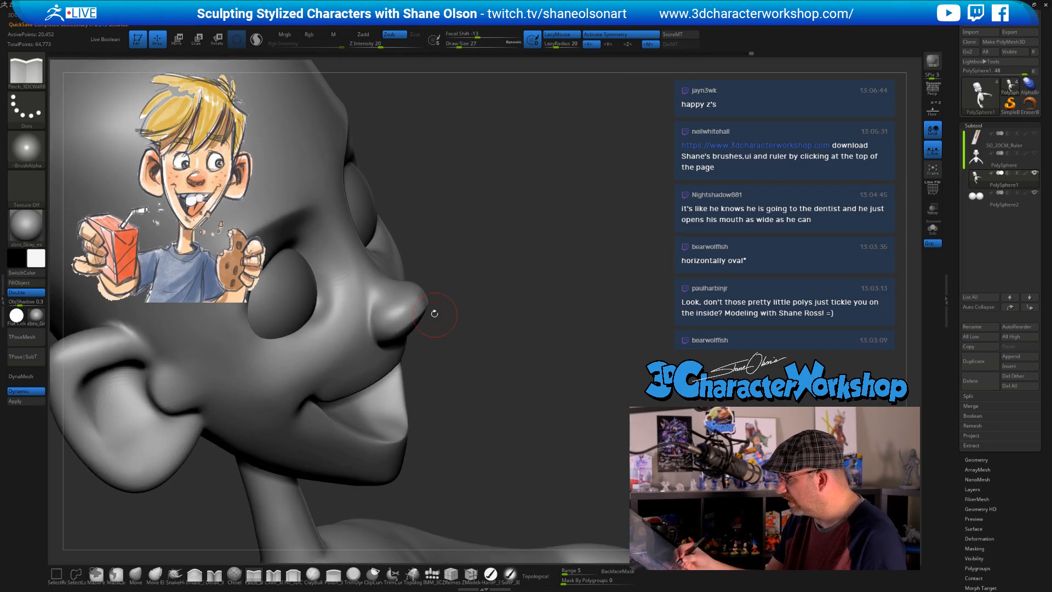
pyautogui.press('s')
pyautogui.moveTo(451, 312); pyautogui.dragTo(410, 306)
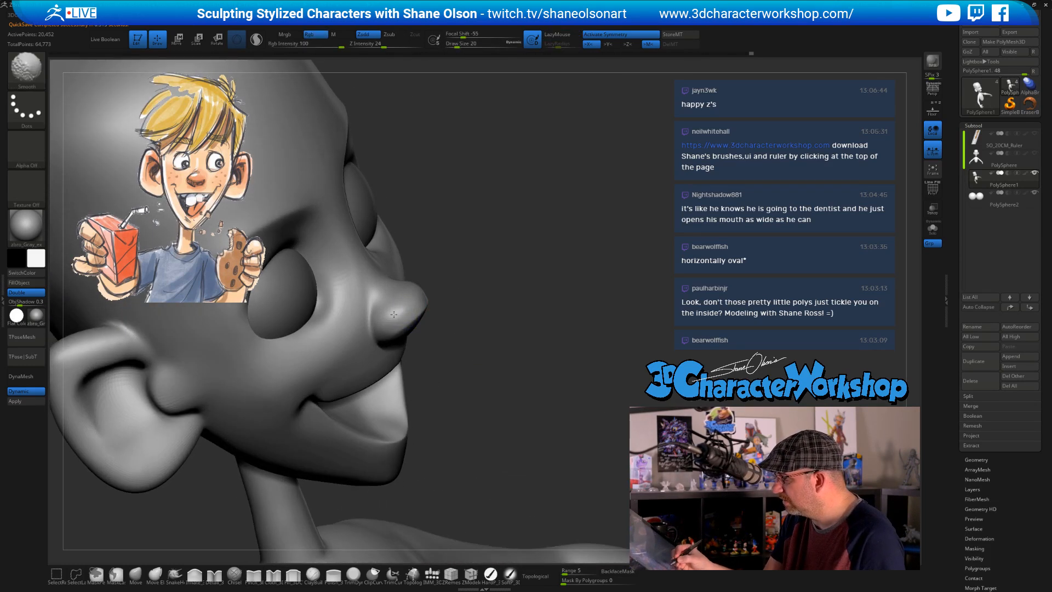
# Smooth the side of the nose and pinch the crease between nose and cheek with the Pinch brush at draw size 20
pyautogui.moveTo(469, 351)
pyautogui.mouseDown(button='right')
pyautogui.moveTo(481, 364)
pyautogui.moveTo(474, 356)
pyautogui.mouseUp(button='right')
pyautogui.keyDown('shift'); pyautogui.moveTo(399, 312); pyautogui.dragTo(395, 311); pyautogui.keyUp('shift')
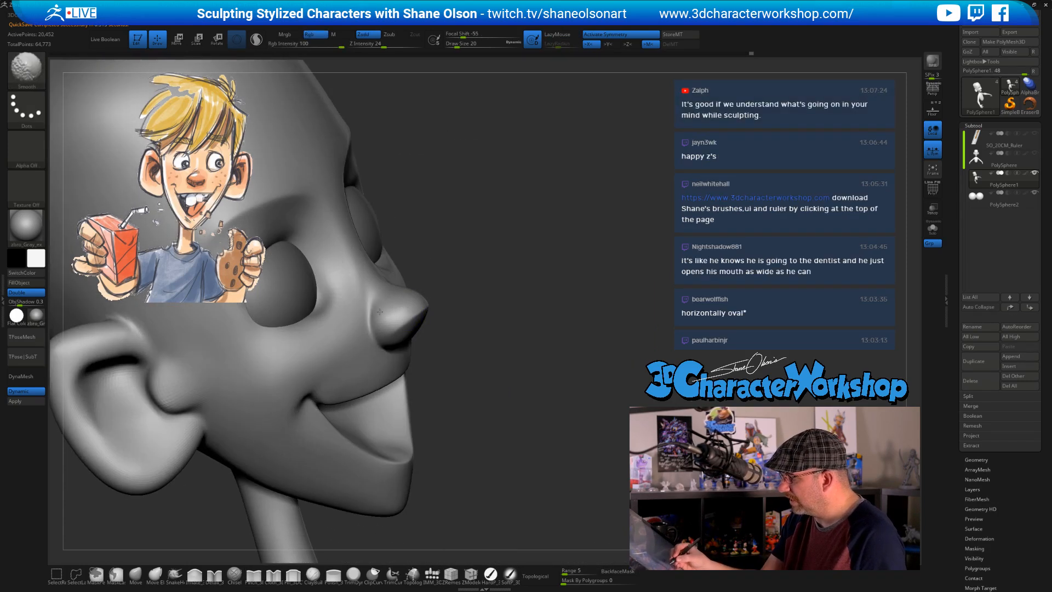
pyautogui.moveTo(502, 389)
pyautogui.mouseDown(button='right')
pyautogui.moveTo(523, 376)
pyautogui.moveTo(518, 416)
pyautogui.mouseUp(button='right')
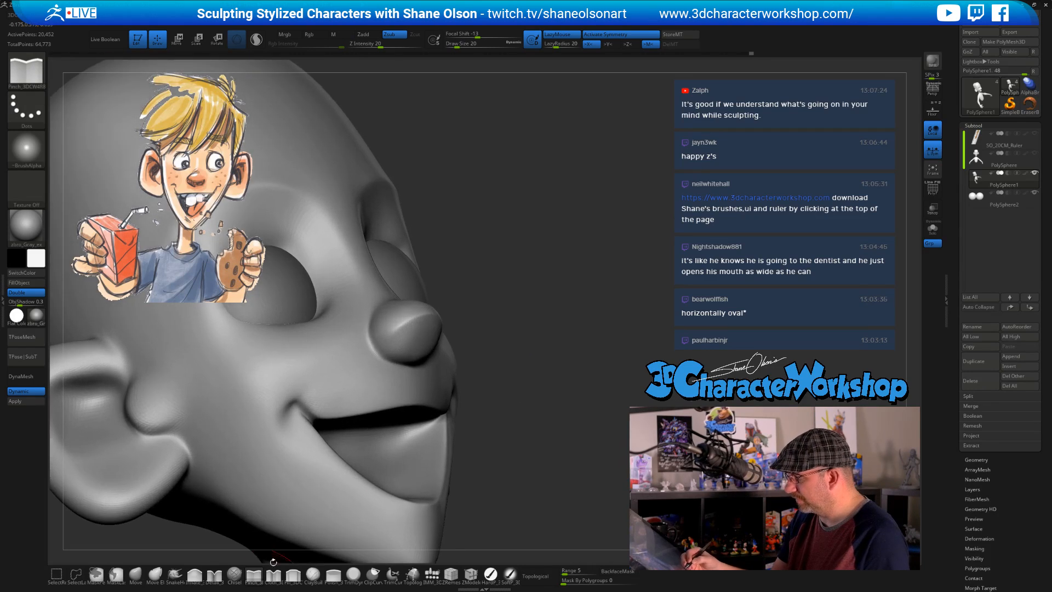
pyautogui.click(254, 575)
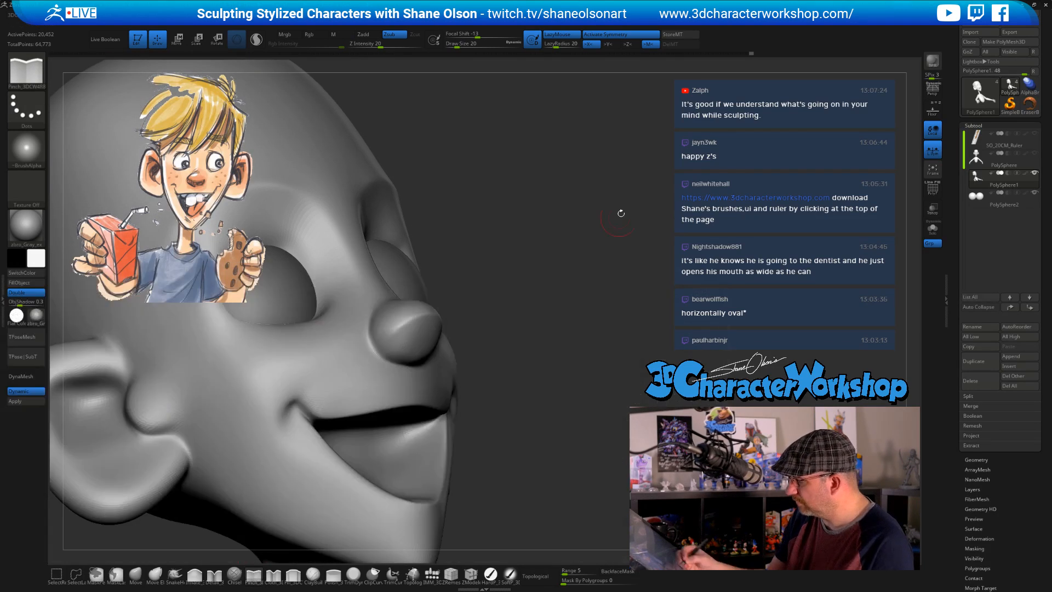
pyautogui.press('s')
pyautogui.moveTo(498, 300)
pyautogui.keyDown('alt'); pyautogui.mouseDown(button='right')
pyautogui.moveTo(508, 284)
pyautogui.moveTo(511, 310)
pyautogui.mouseUp(button='right'); pyautogui.keyUp('alt')
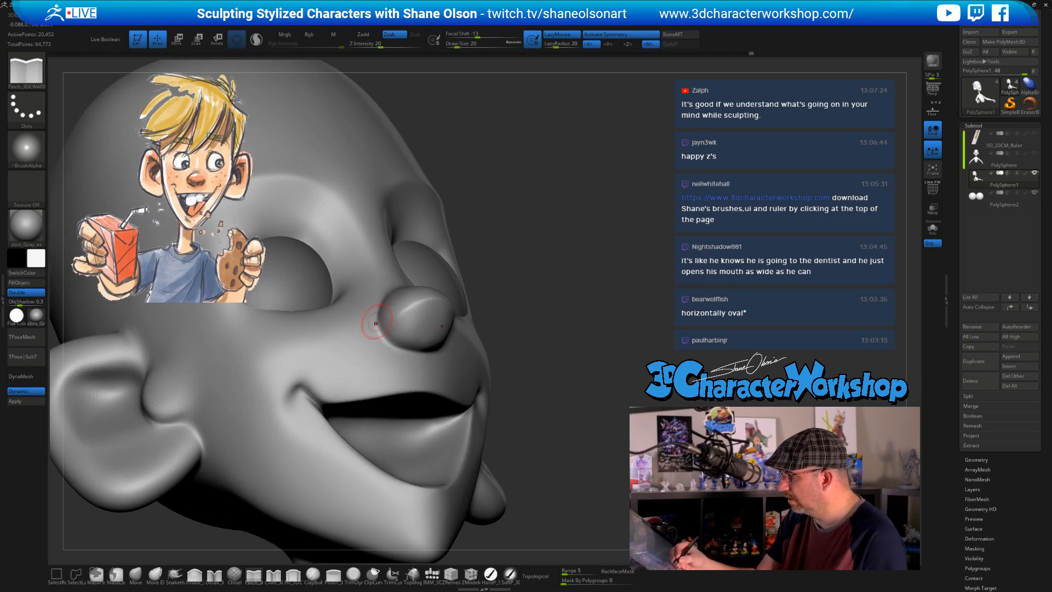
pyautogui.moveTo(376, 319)
pyautogui.mouseDown()
pyautogui.moveTo(390, 344)
pyautogui.moveTo(425, 352)
pyautogui.mouseUp()
pyautogui.moveTo(463, 339)
pyautogui.mouseDown(button='right')
pyautogui.moveTo(546, 338)
pyautogui.moveTo(533, 394)
pyautogui.mouseUp(button='right')
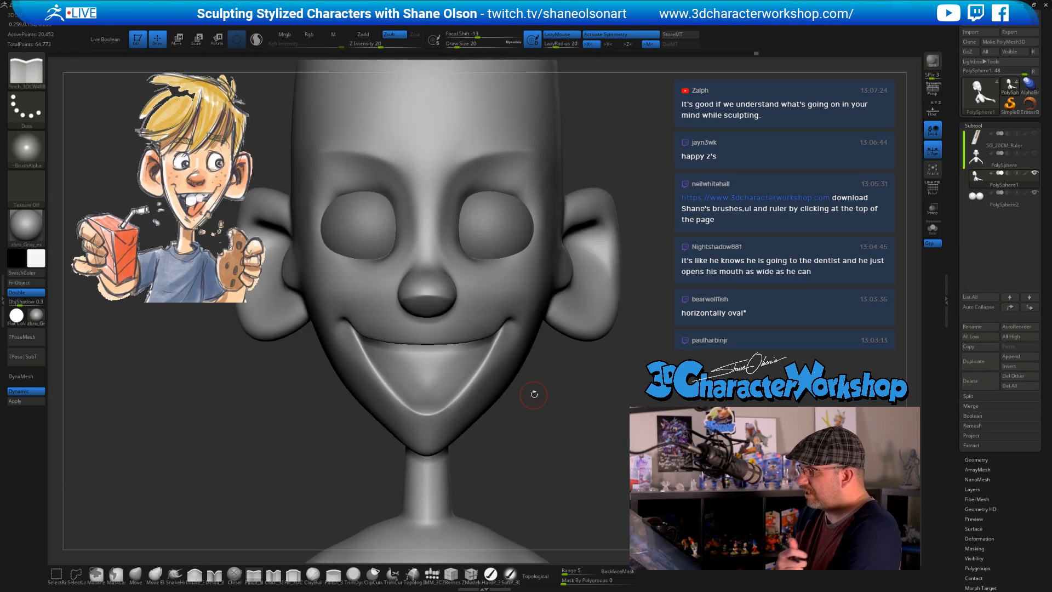
# Fill and smooth the area between the nose bridge and inner eye corner using the 3DCW Fill brush at draw size 20
pyautogui.moveTo(565, 483)
pyautogui.mouseDown(button='right')
pyautogui.moveTo(576, 431)
pyautogui.moveTo(558, 454)
pyautogui.mouseUp(button='right')
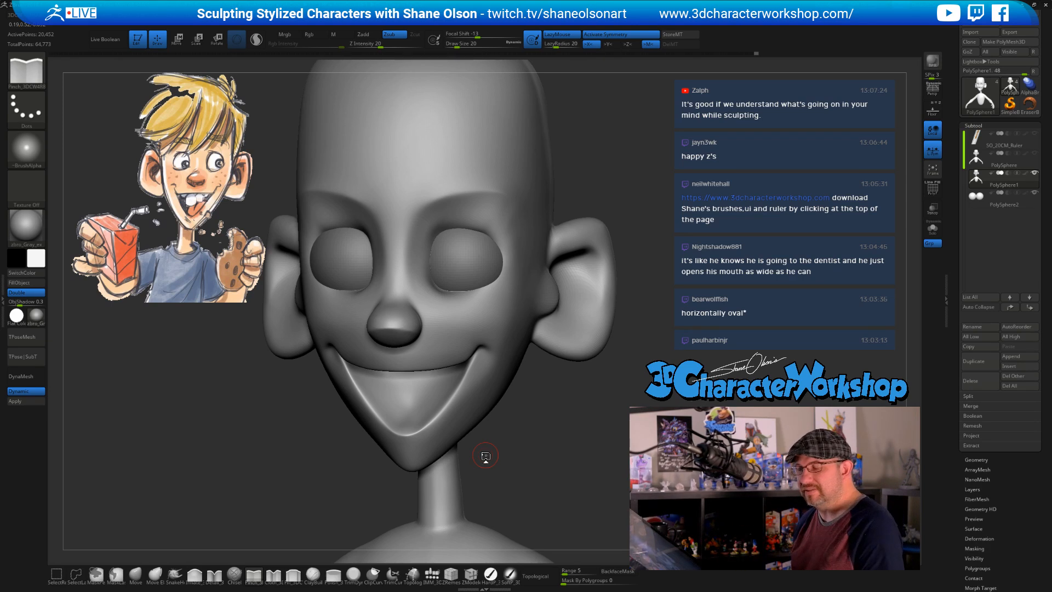
pyautogui.moveTo(579, 460); pyautogui.dragTo(539, 449)
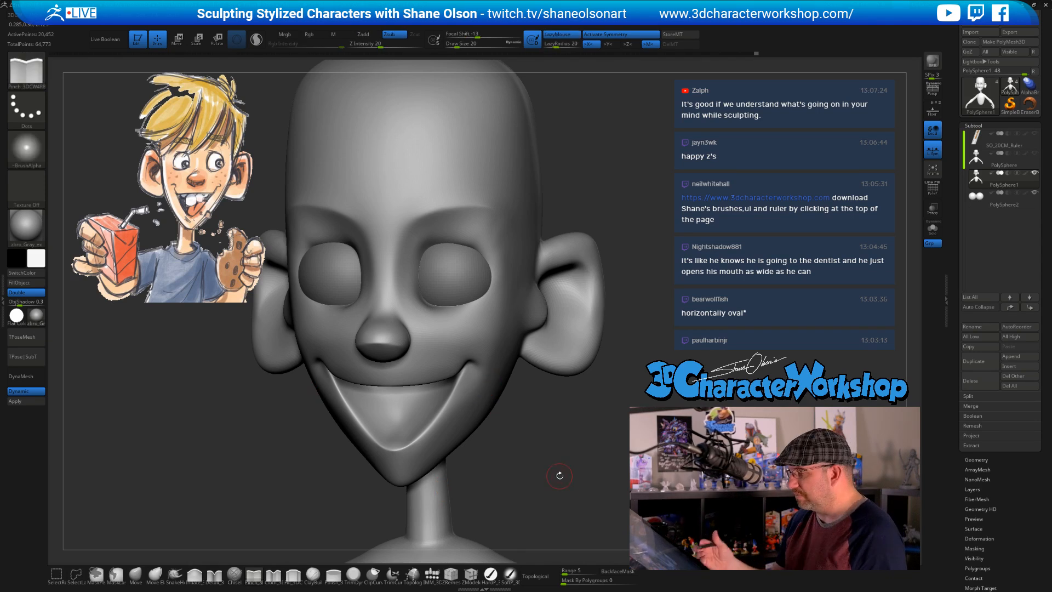
pyautogui.moveTo(539, 443); pyautogui.dragTo(521, 437)
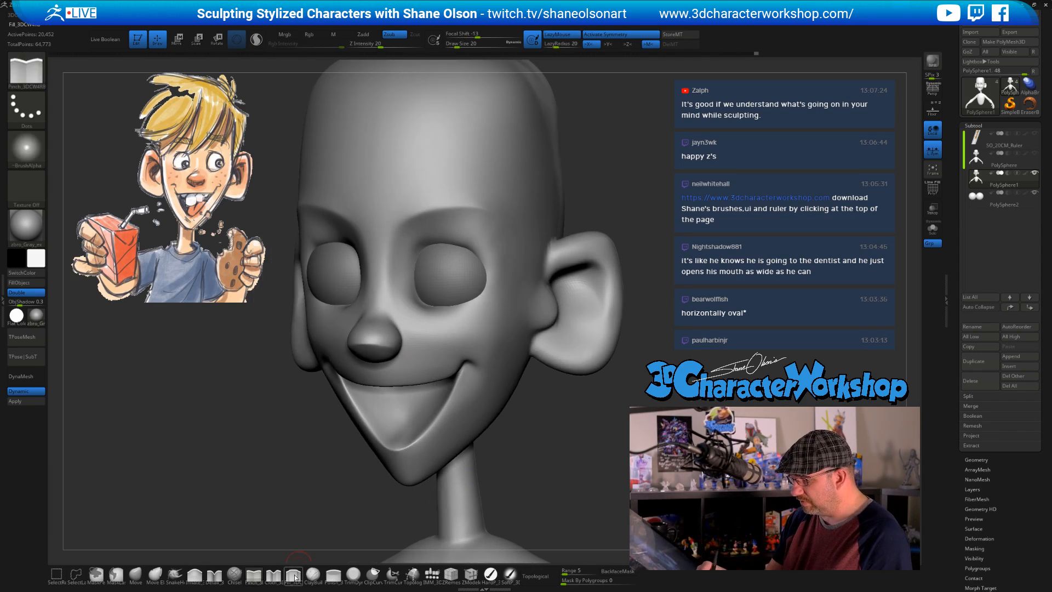
pyautogui.click(293, 575)
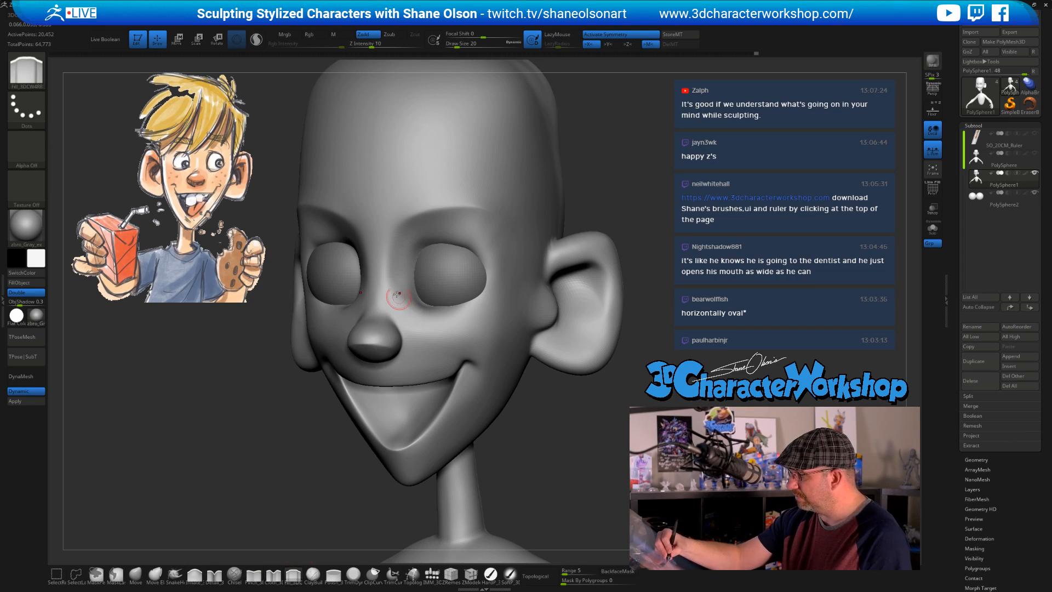
pyautogui.moveTo(564, 464)
pyautogui.mouseDown()
pyautogui.moveTo(555, 463)
pyautogui.moveTo(597, 463)
pyautogui.moveTo(457, 361)
pyautogui.mouseUp()
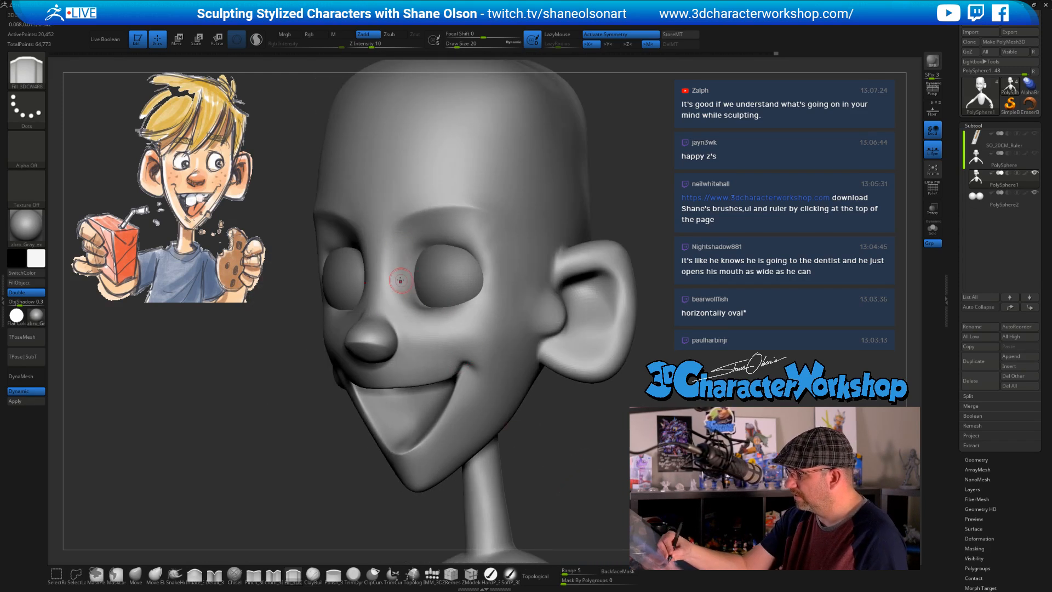
pyautogui.press('shift')
pyautogui.moveTo(512, 426)
pyautogui.mouseDown()
pyautogui.moveTo(545, 429)
pyautogui.moveTo(518, 441)
pyautogui.moveTo(528, 448)
pyautogui.mouseUp()
# Adjust the shape of the eye openings with the Move brush, using draw size 46 and reducing it to 33
pyautogui.press('s')
pyautogui.click(135, 575)
pyautogui.press('s')
pyautogui.moveTo(487, 419); pyautogui.dragTo(513, 408)
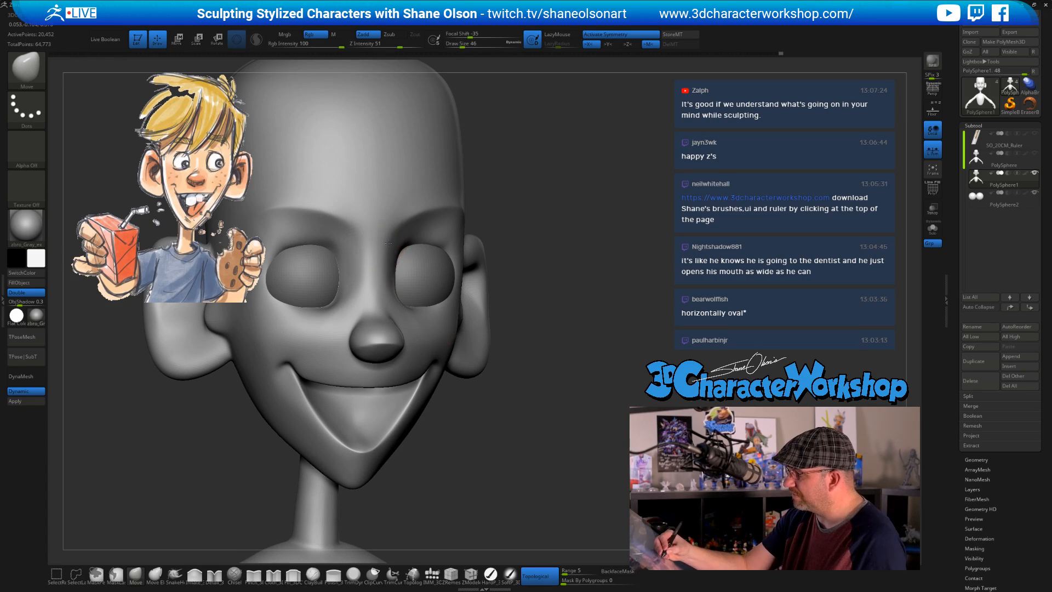
pyautogui.moveTo(487, 400)
pyautogui.mouseDown()
pyautogui.moveTo(539, 453)
pyautogui.moveTo(570, 447)
pyautogui.mouseUp()
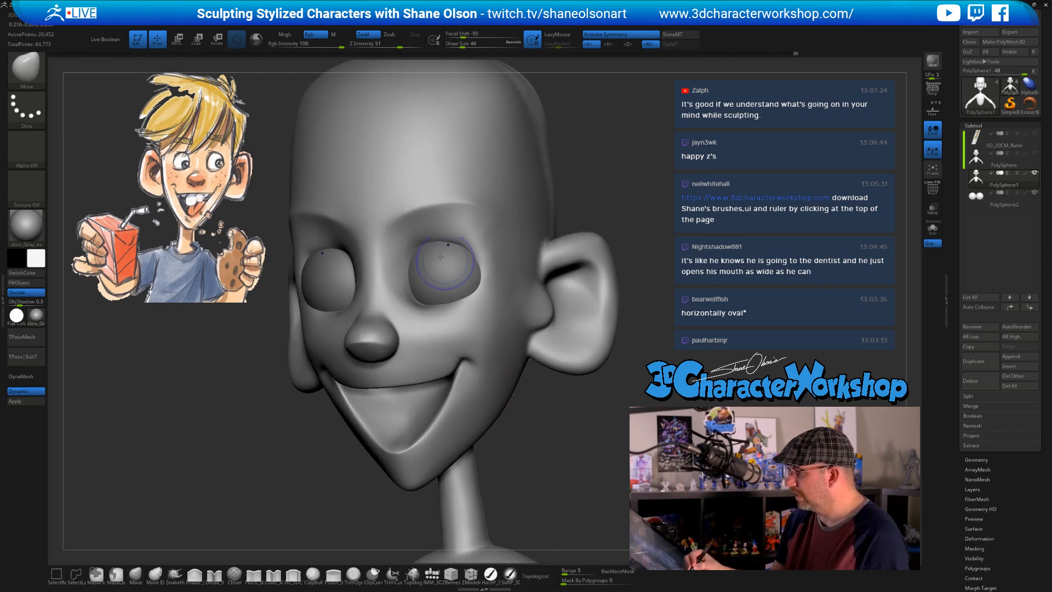
pyautogui.moveTo(533, 394); pyautogui.dragTo(565, 460)
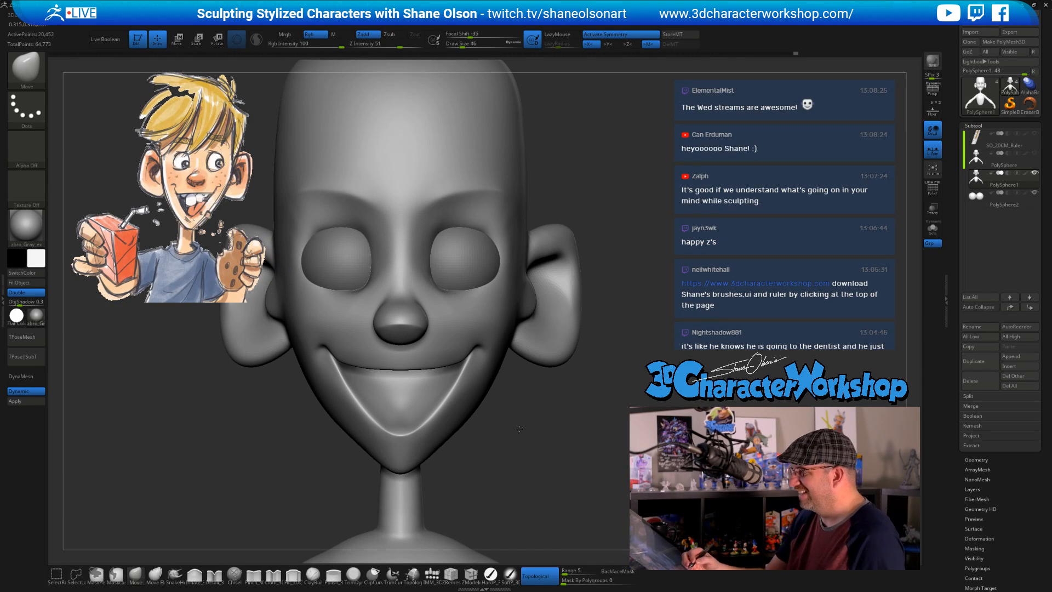
pyautogui.moveTo(521, 427); pyautogui.dragTo(498, 472)
pyautogui.moveTo(553, 419)
pyautogui.keyDown('alt'); pyautogui.mouseDown()
pyautogui.moveTo(559, 404)
pyautogui.moveTo(556, 449)
pyautogui.mouseUp(); pyautogui.keyUp('alt')
pyautogui.press('s')
pyautogui.click(554, 433)
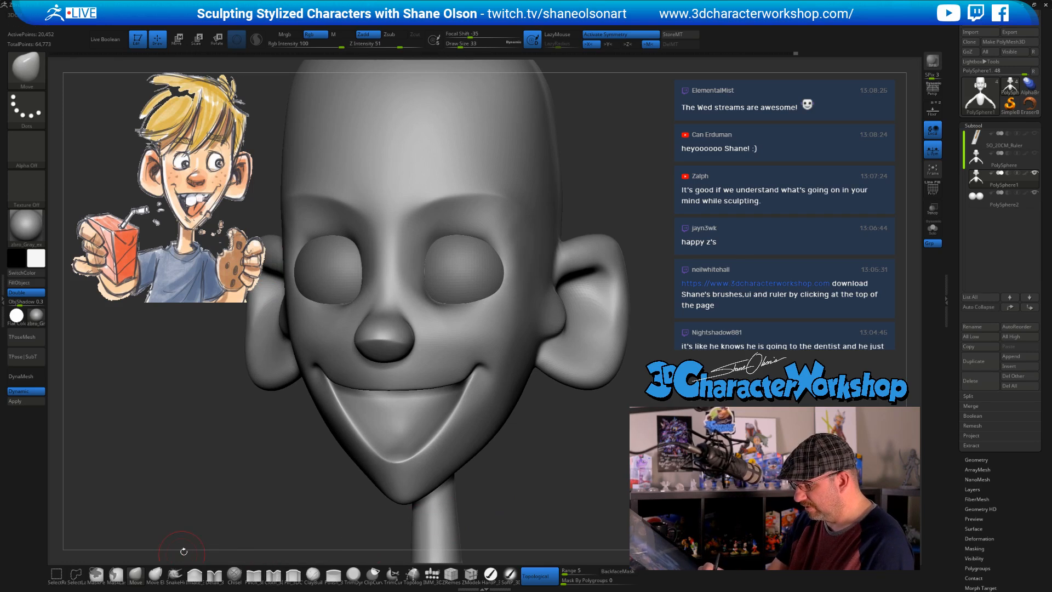
# Build up the upper eyelid edge above the eyeballs with the ClayBuildup brush at draw size 14
pyautogui.click(313, 573)
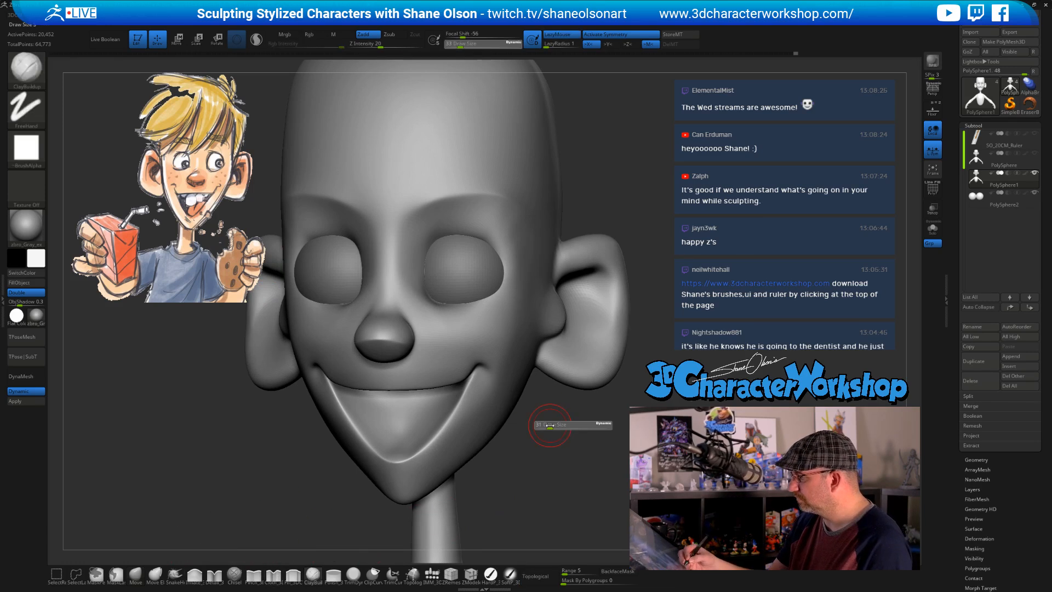
pyautogui.press('[')
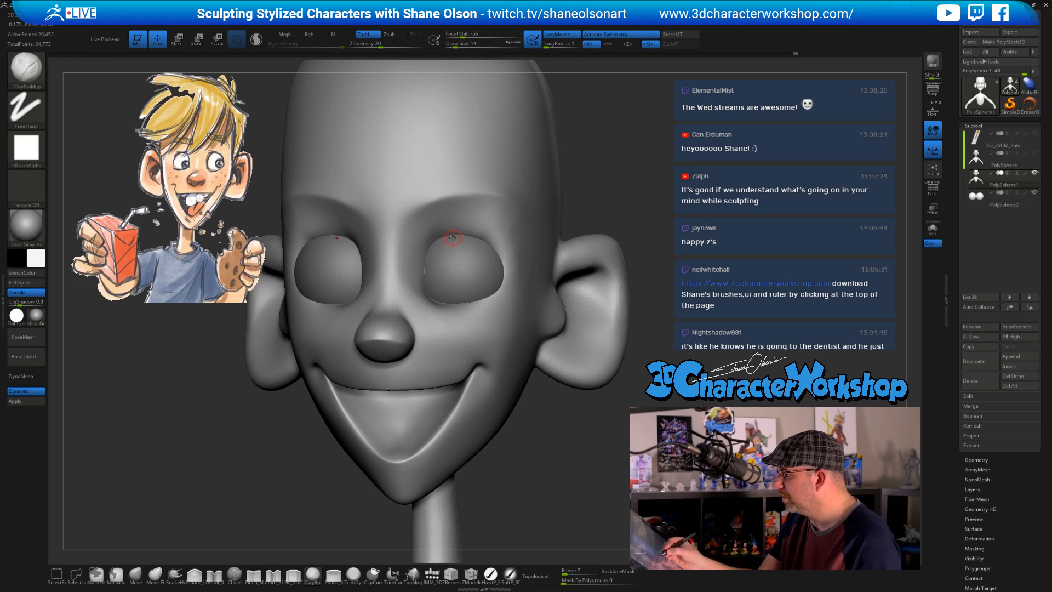
pyautogui.moveTo(435, 240); pyautogui.dragTo(484, 236)
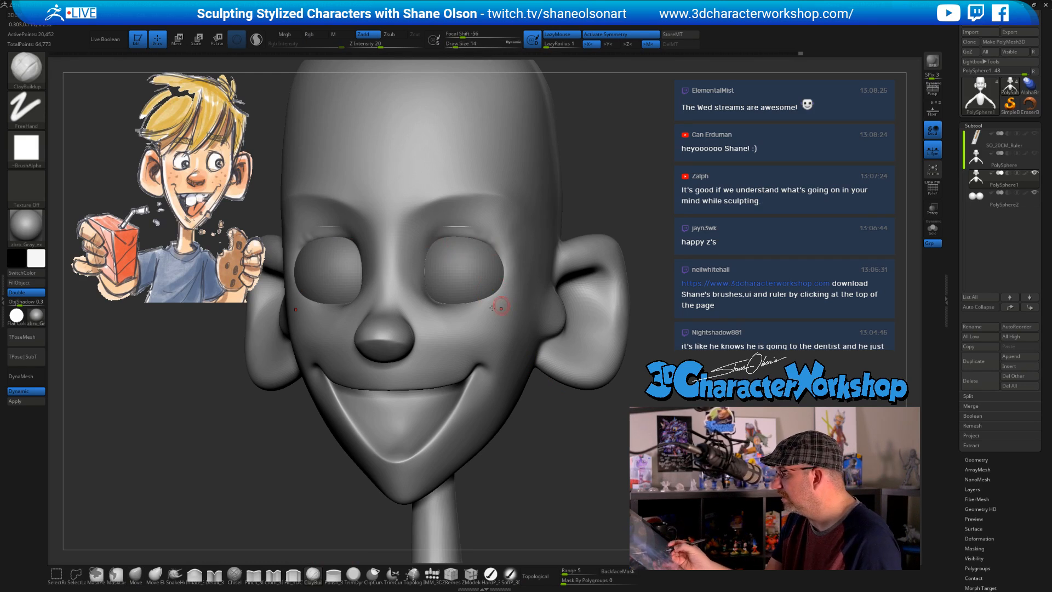
pyautogui.moveTo(498, 305); pyautogui.dragTo(491, 316, button='right')
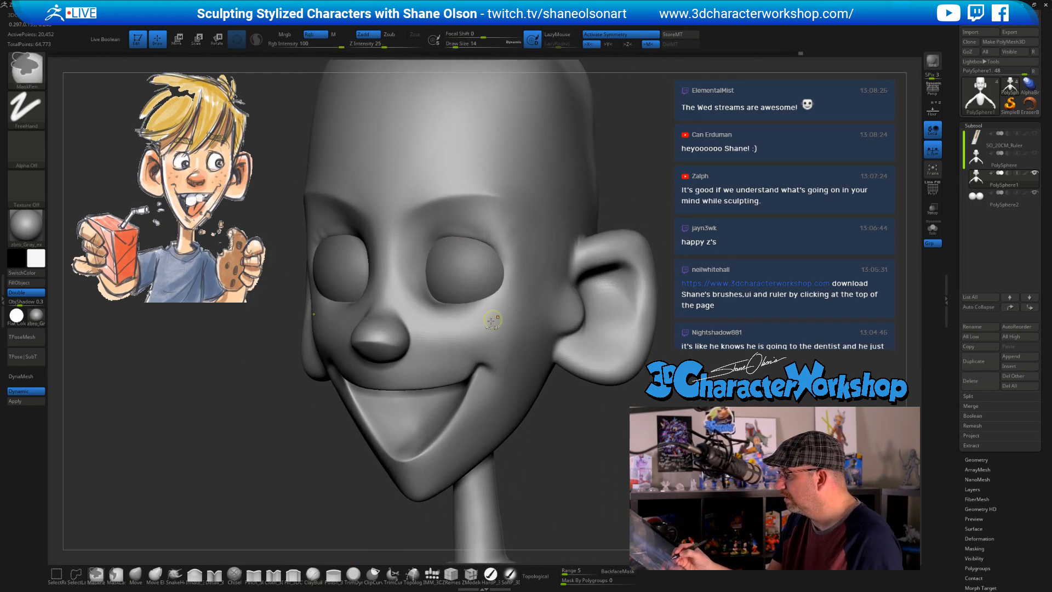
# Isolate the head mesh from the eyeballs and build up clay inside the upper edge of the eye sockets
pyautogui.click(931, 230)
pyautogui.keyDown('ctrl'); pyautogui.moveTo(603, 279); pyautogui.dragTo(585, 390, button='right'); pyautogui.keyUp('ctrl')
pyautogui.moveTo(540, 462); pyautogui.dragTo(547, 446, button='right')
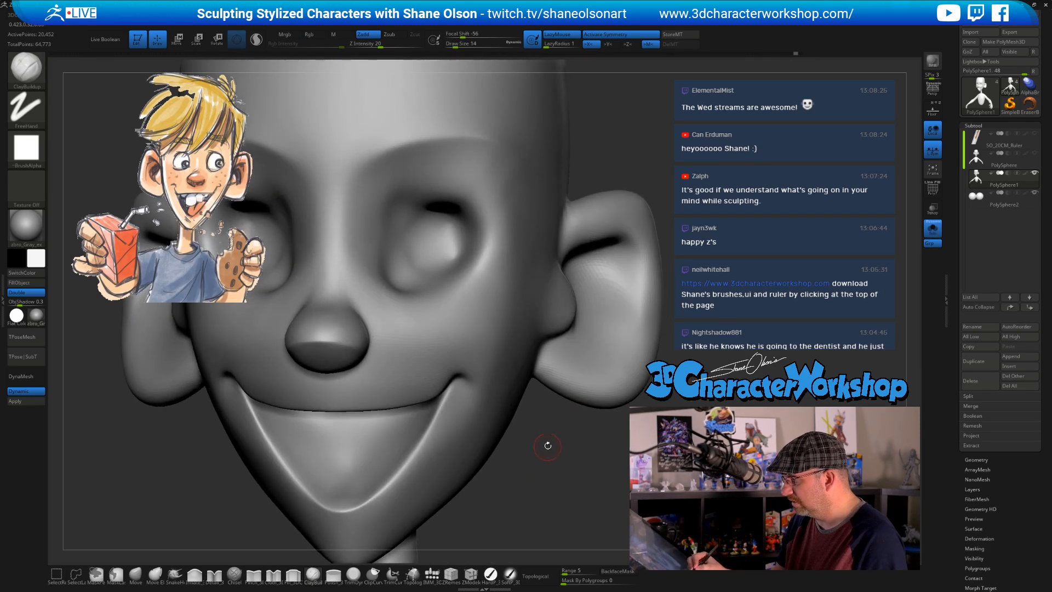
pyautogui.moveTo(519, 351); pyautogui.dragTo(474, 225, button='right')
pyautogui.moveTo(459, 219)
pyautogui.mouseDown()
pyautogui.moveTo(518, 209)
pyautogui.moveTo(481, 209)
pyautogui.moveTo(521, 224)
pyautogui.moveTo(517, 213)
pyautogui.moveTo(542, 234)
pyautogui.mouseUp()
pyautogui.press('shift')
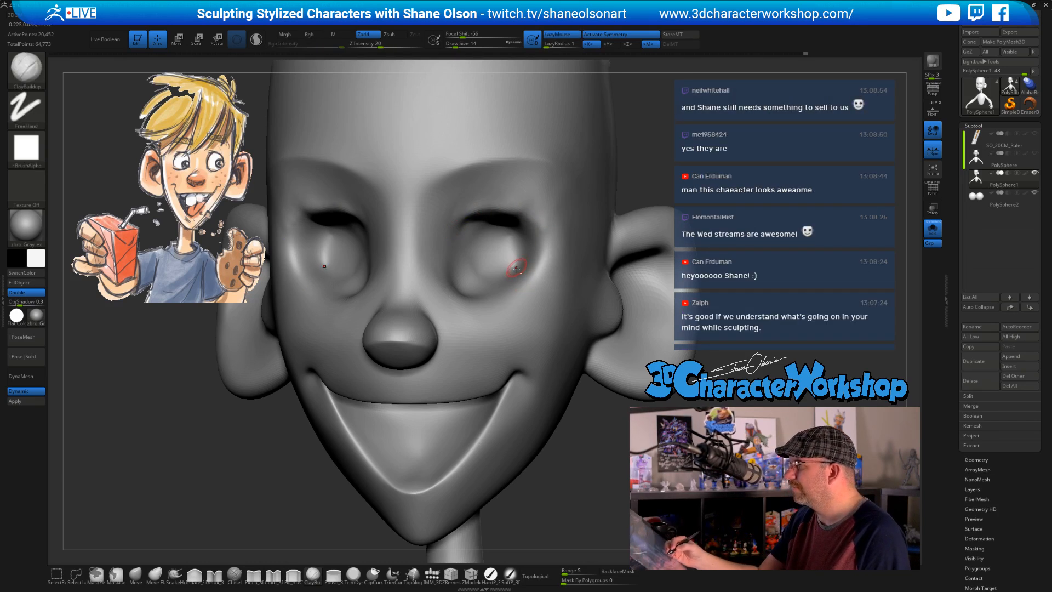
# Fill the deep hollow under the upper eyelid with ClayBuildup at draw size 27 and smooth the strokes
pyautogui.moveTo(516, 269); pyautogui.dragTo(515, 256, button='right')
pyautogui.press(']')
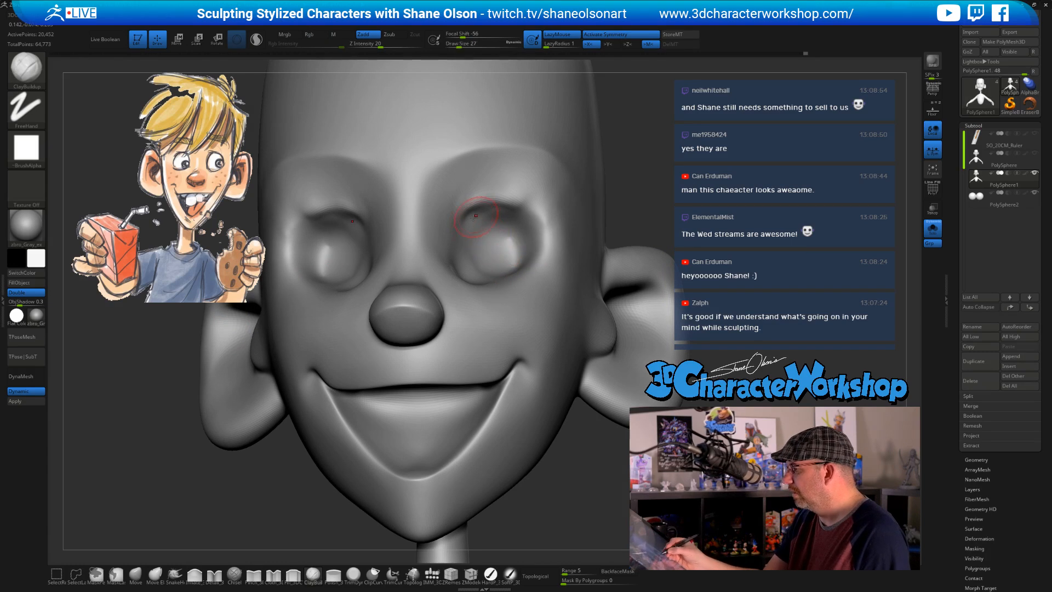
pyautogui.moveTo(476, 216); pyautogui.dragTo(513, 212)
pyautogui.press('shift')
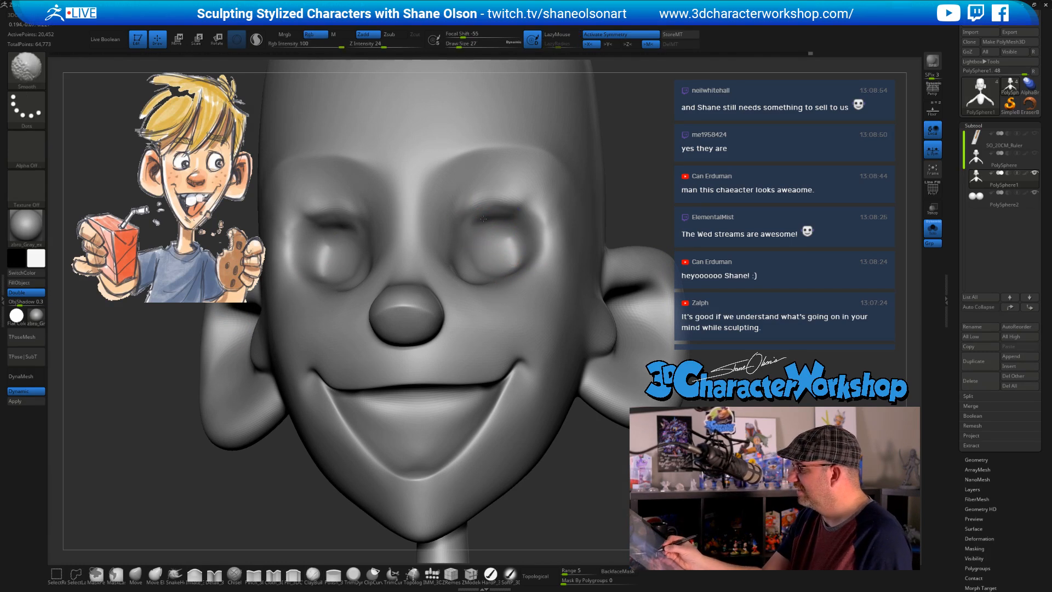
pyautogui.press('shift')
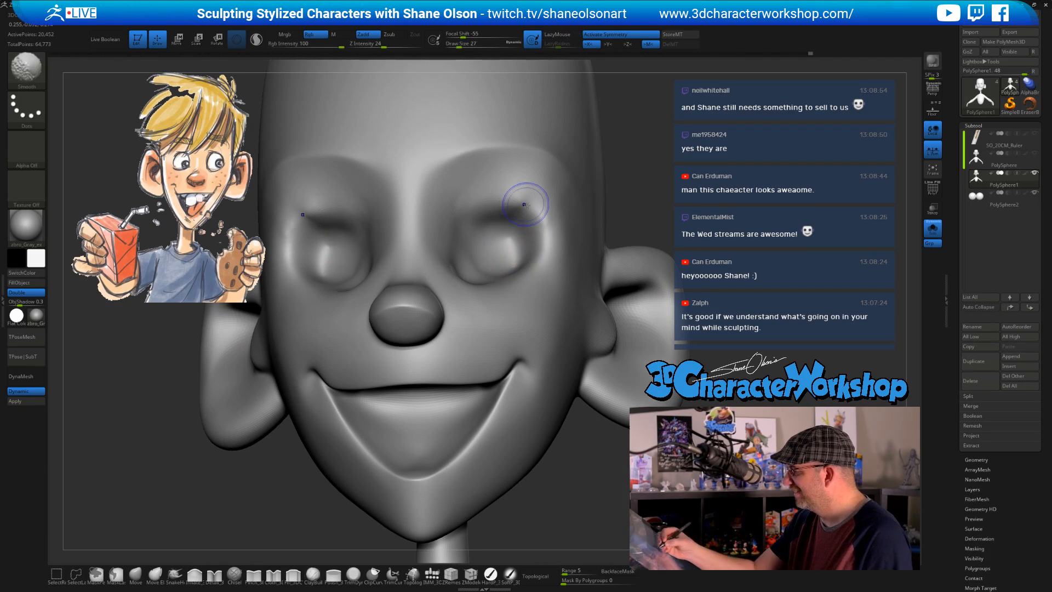
pyautogui.moveTo(495, 212); pyautogui.dragTo(524, 213)
pyautogui.press('shift')
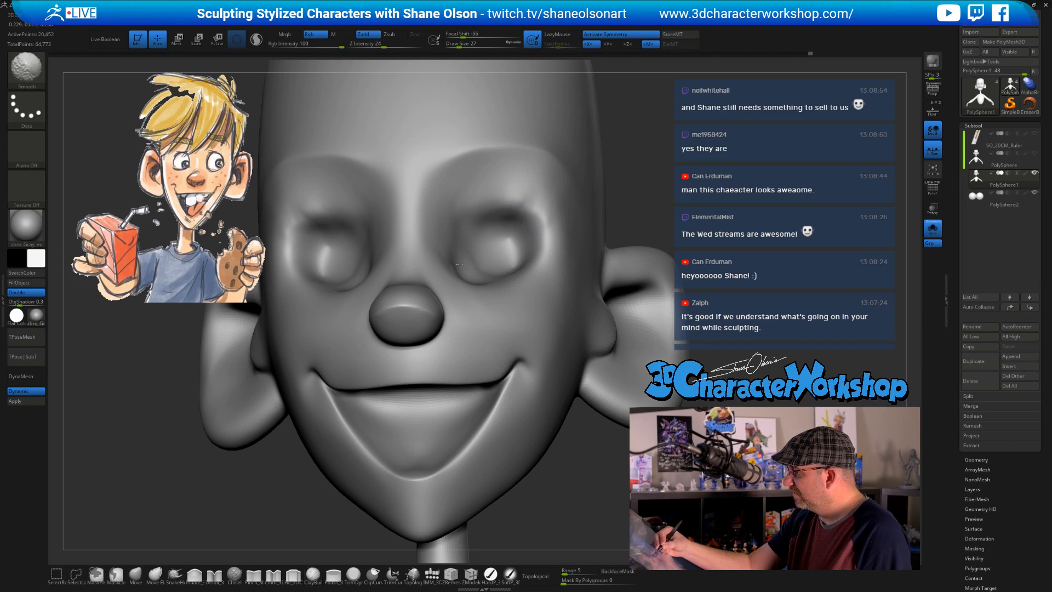
# Smooth the inner and lower parts of the eye sockets and bring the eyeballs back into view
pyautogui.moveTo(460, 254); pyautogui.dragTo(465, 280, button='right')
pyautogui.press('shift')
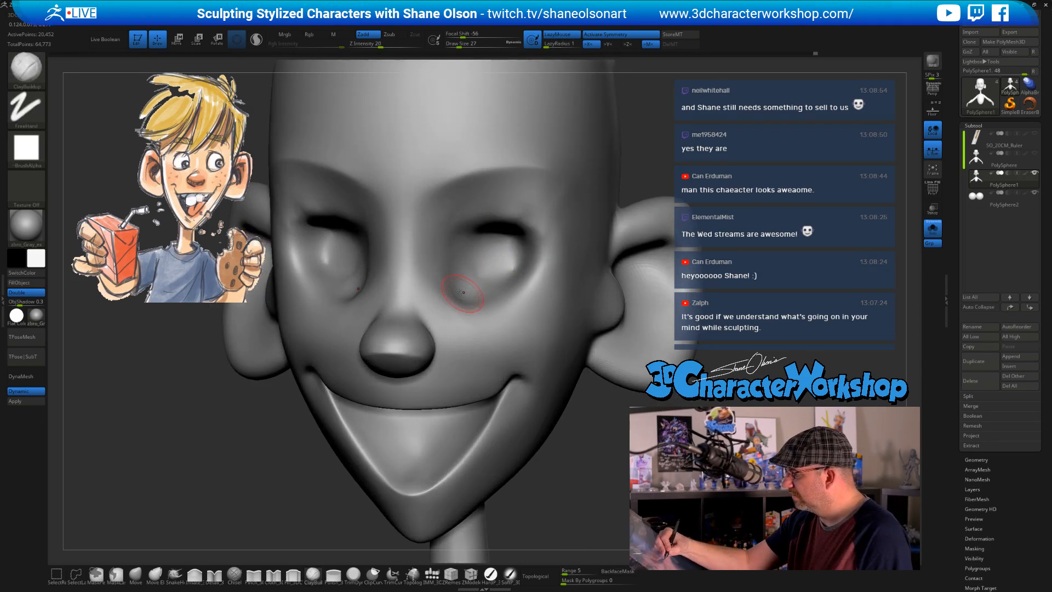
pyautogui.press('shift')
pyautogui.keyDown('shift'); pyautogui.moveTo(454, 242); pyautogui.dragTo(448, 254); pyautogui.keyUp('shift')
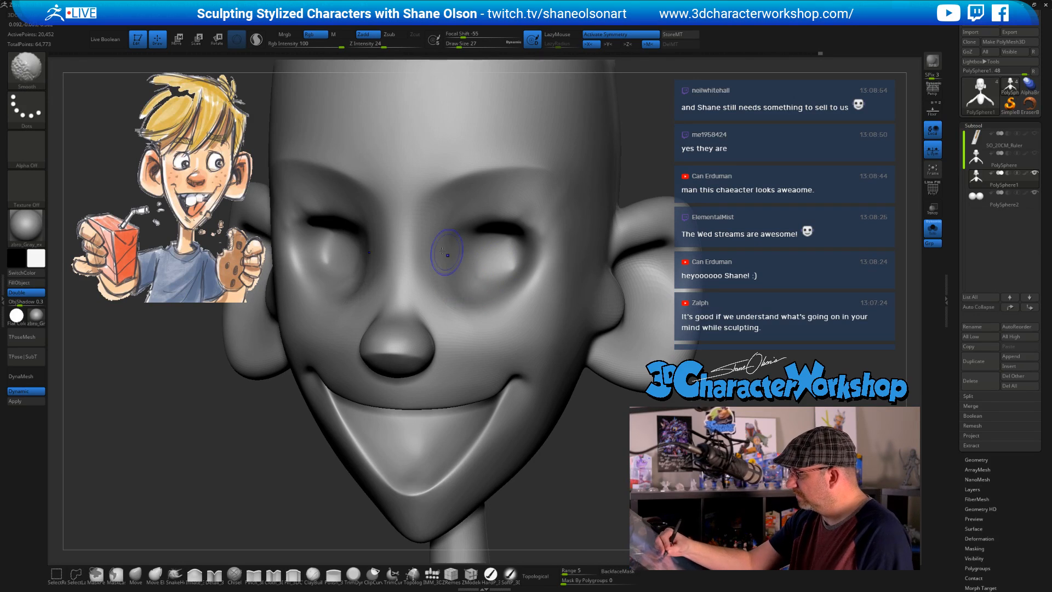
pyautogui.press('shift')
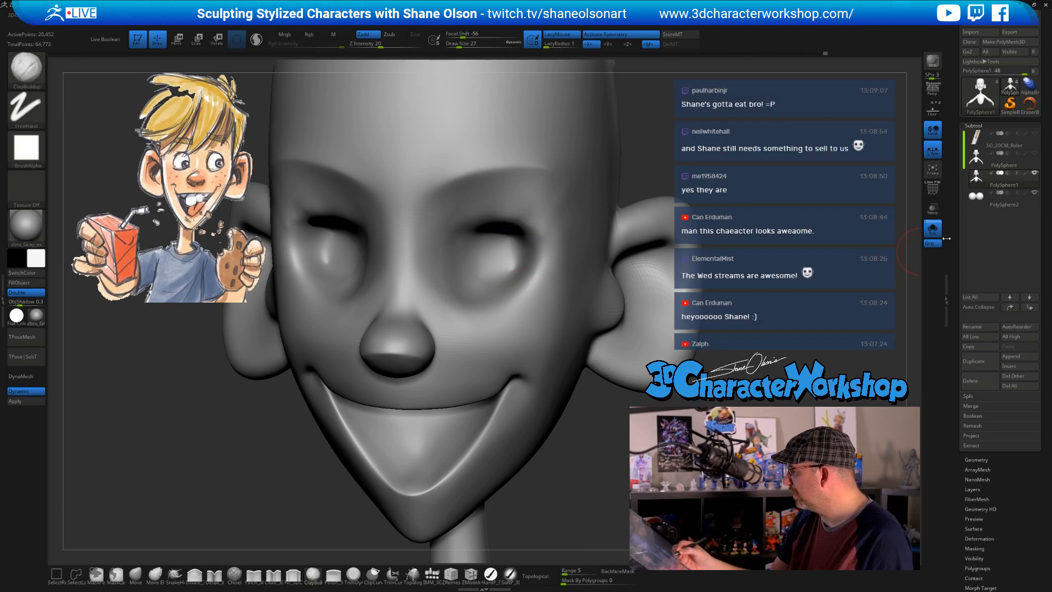
pyautogui.click(932, 228)
pyautogui.moveTo(730, 333); pyautogui.dragTo(735, 312)
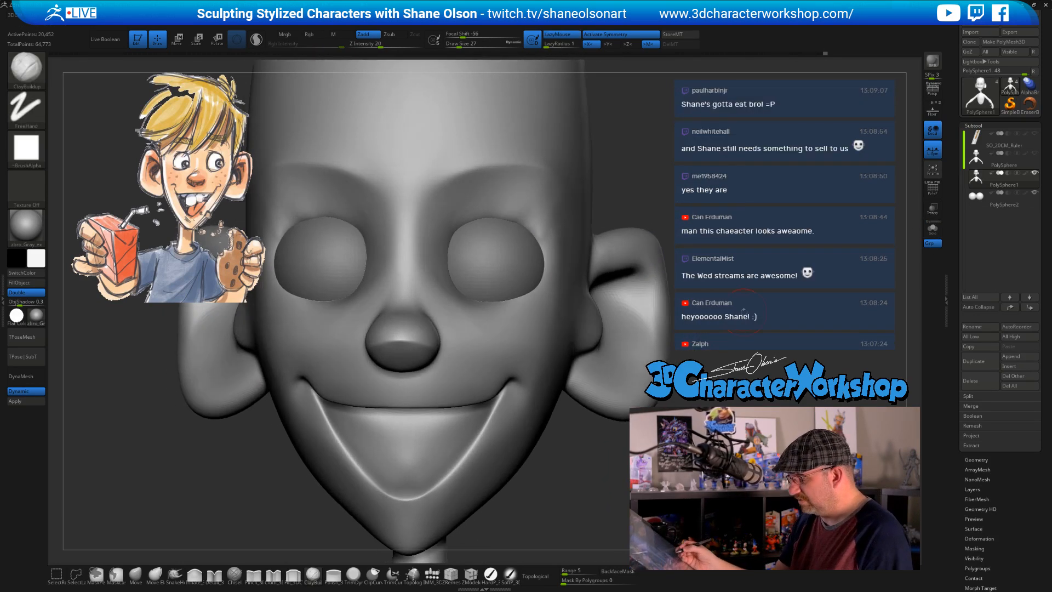
# Sharpen the upper and lower eyelid rims around the eyeballs with the Pinch brush at draw size 27
pyautogui.click(253, 574)
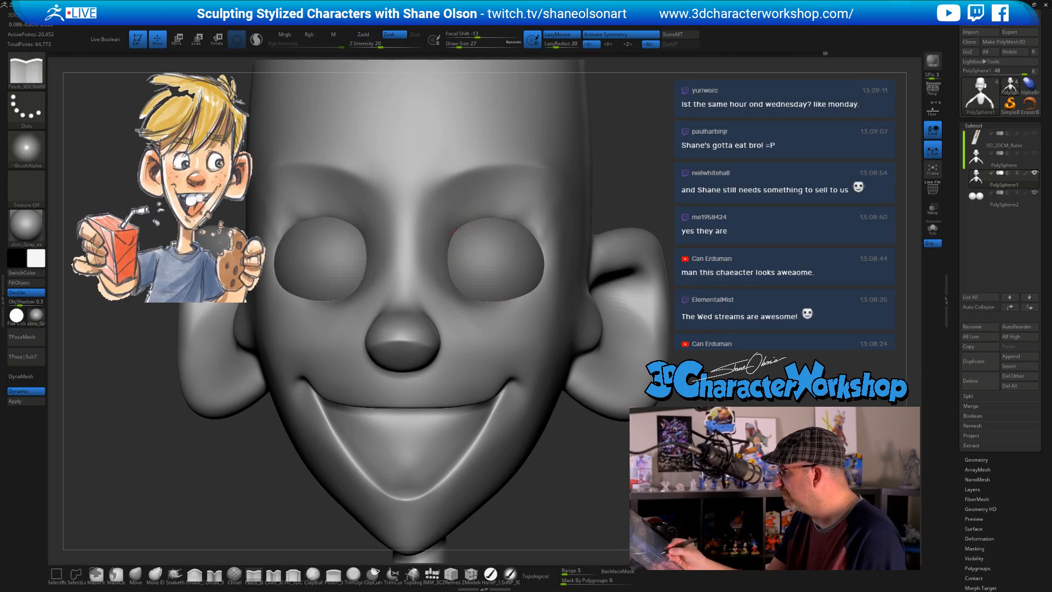
pyautogui.moveTo(457, 227)
pyautogui.mouseDown()
pyautogui.moveTo(495, 215)
pyautogui.moveTo(535, 233)
pyautogui.mouseUp()
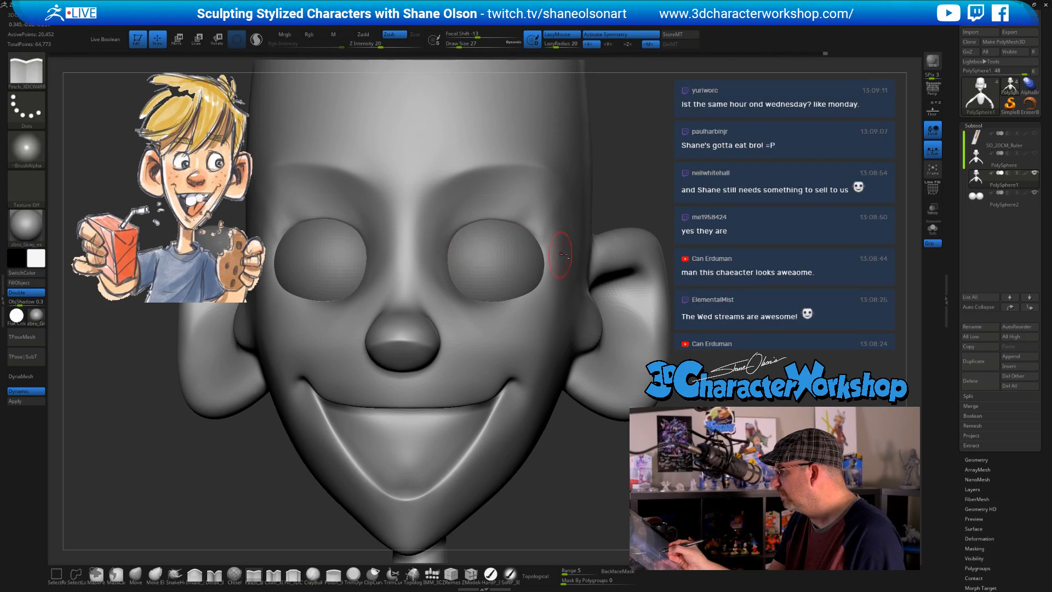
pyautogui.moveTo(734, 323)
pyautogui.mouseDown()
pyautogui.moveTo(679, 309)
pyautogui.moveTo(651, 317)
pyautogui.moveTo(687, 295)
pyautogui.mouseUp()
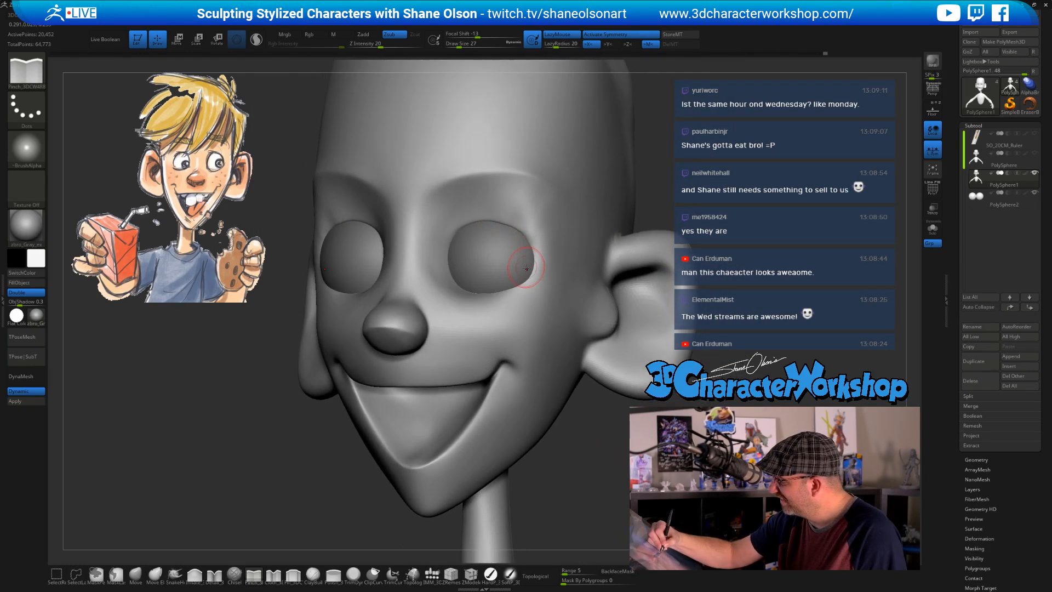
pyautogui.moveTo(535, 298); pyautogui.dragTo(535, 309, button='right')
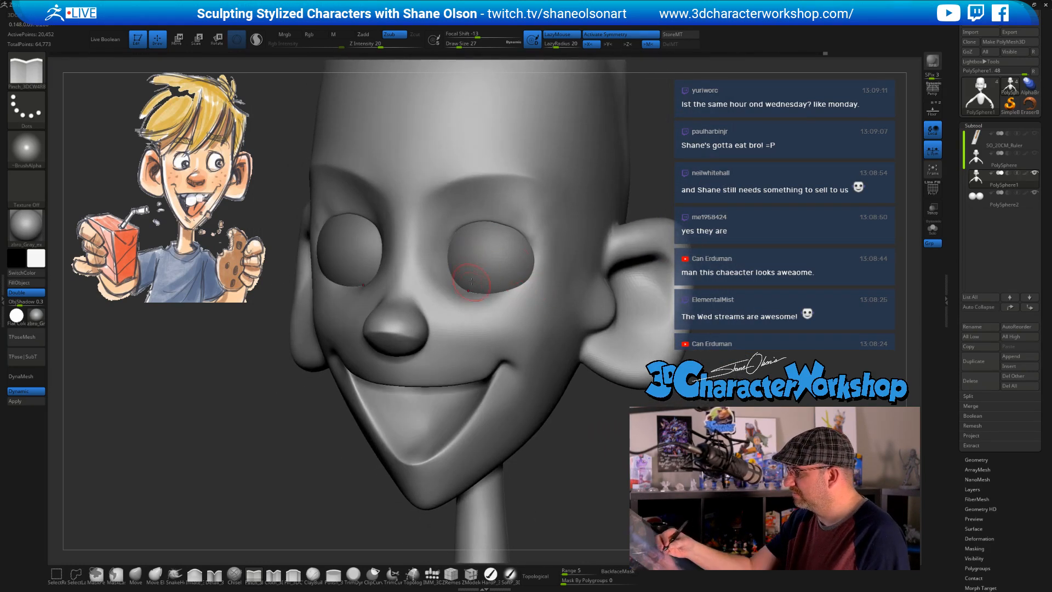
pyautogui.moveTo(467, 291)
pyautogui.mouseDown()
pyautogui.moveTo(504, 292)
pyautogui.moveTo(544, 258)
pyautogui.mouseUp()
pyautogui.moveTo(549, 312)
pyautogui.mouseDown(button='right')
pyautogui.moveTo(512, 309)
pyautogui.moveTo(547, 292)
pyautogui.moveTo(470, 199)
pyautogui.mouseUp(button='right')
pyautogui.press('shift')
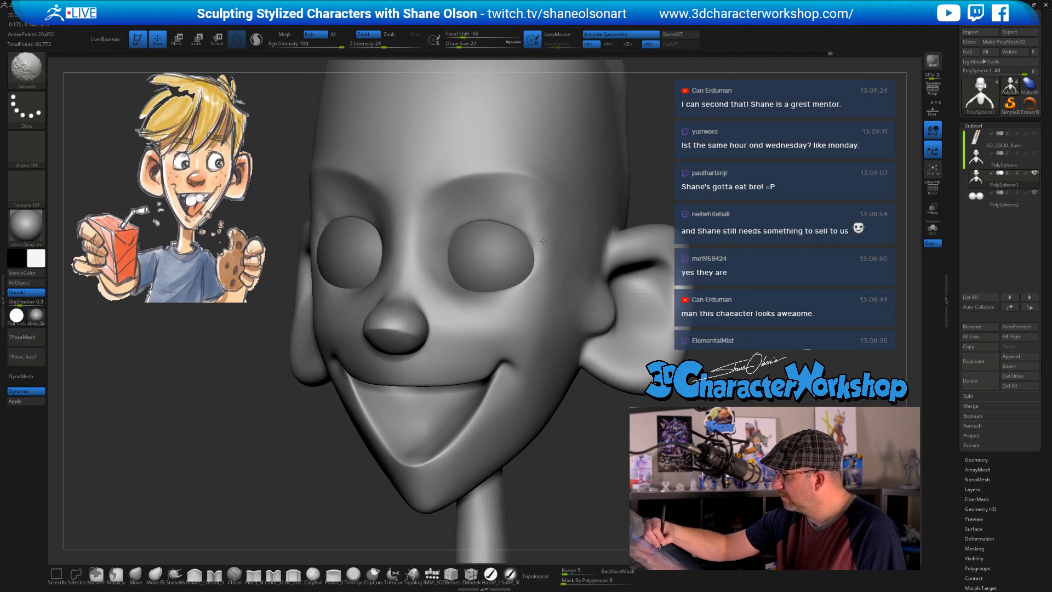
# Refine the upper eyelid edge from a three-quarter view with the Pinch brush and smooth the area toward the nose bridge
pyautogui.moveTo(545, 254)
pyautogui.mouseDown(button='right')
pyautogui.moveTo(524, 293)
pyautogui.moveTo(484, 276)
pyautogui.mouseUp(button='right')
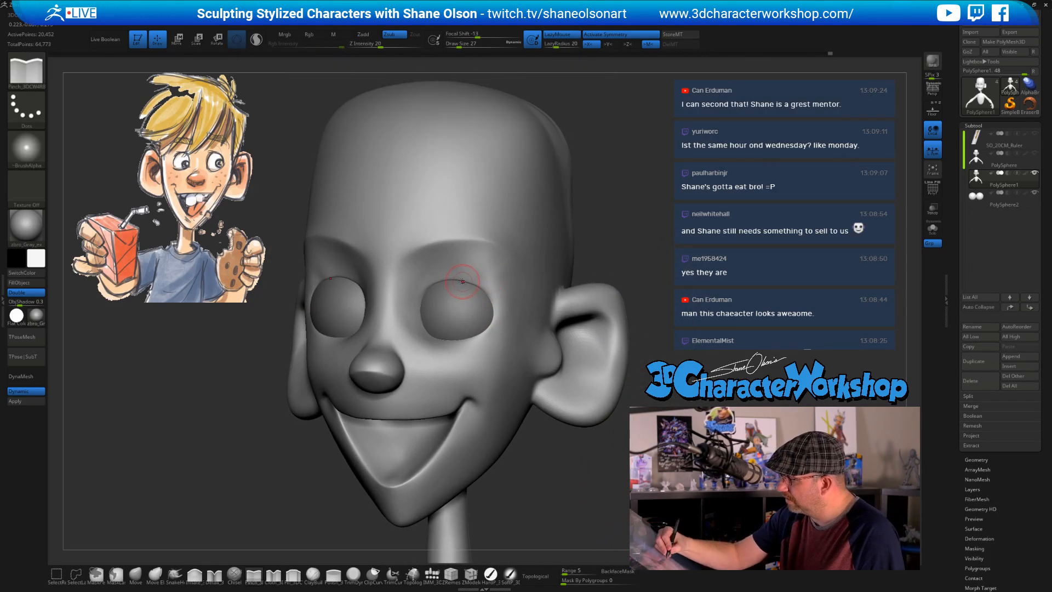
pyautogui.moveTo(462, 281); pyautogui.dragTo(486, 289)
pyautogui.moveTo(501, 317); pyautogui.dragTo(539, 310, button='right')
pyautogui.keyDown('shift'); pyautogui.moveTo(468, 274); pyautogui.dragTo(412, 297); pyautogui.keyUp('shift')
pyautogui.keyDown('ctrl'); pyautogui.moveTo(605, 263); pyautogui.dragTo(609, 295, button='right'); pyautogui.keyUp('ctrl')
pyautogui.moveTo(587, 383)
pyautogui.keyDown('ctrl'); pyautogui.mouseDown(button='right')
pyautogui.moveTo(547, 409)
pyautogui.moveTo(545, 371)
pyautogui.moveTo(520, 338)
pyautogui.moveTo(469, 327)
pyautogui.mouseUp(button='right'); pyautogui.keyUp('ctrl')
pyautogui.press('shift')
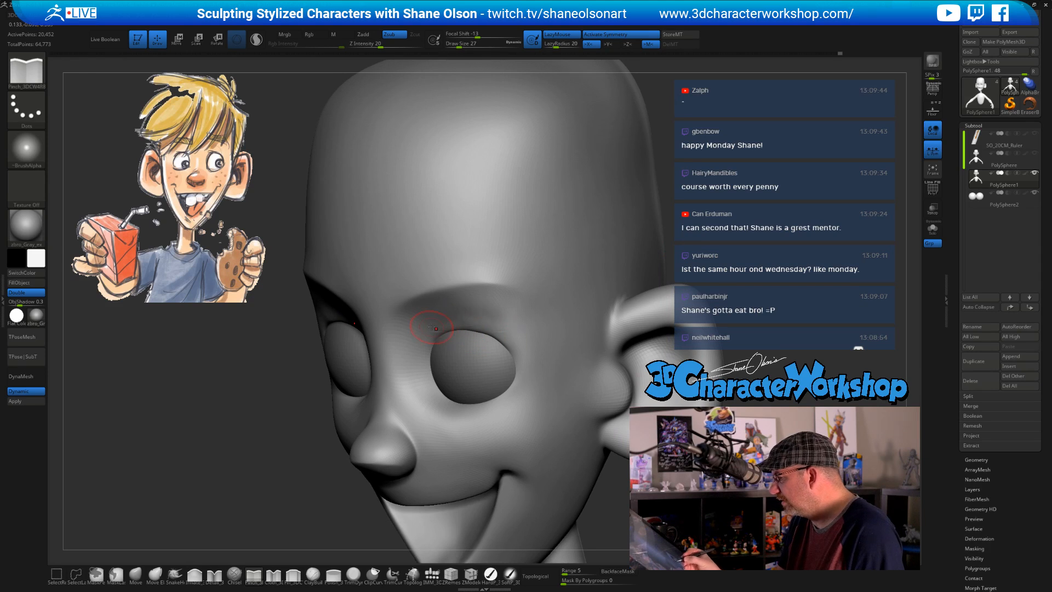
# Smooth the skin around the outer eye corners and the outer end of the brow
pyautogui.moveTo(529, 356); pyautogui.dragTo(459, 340, button='right')
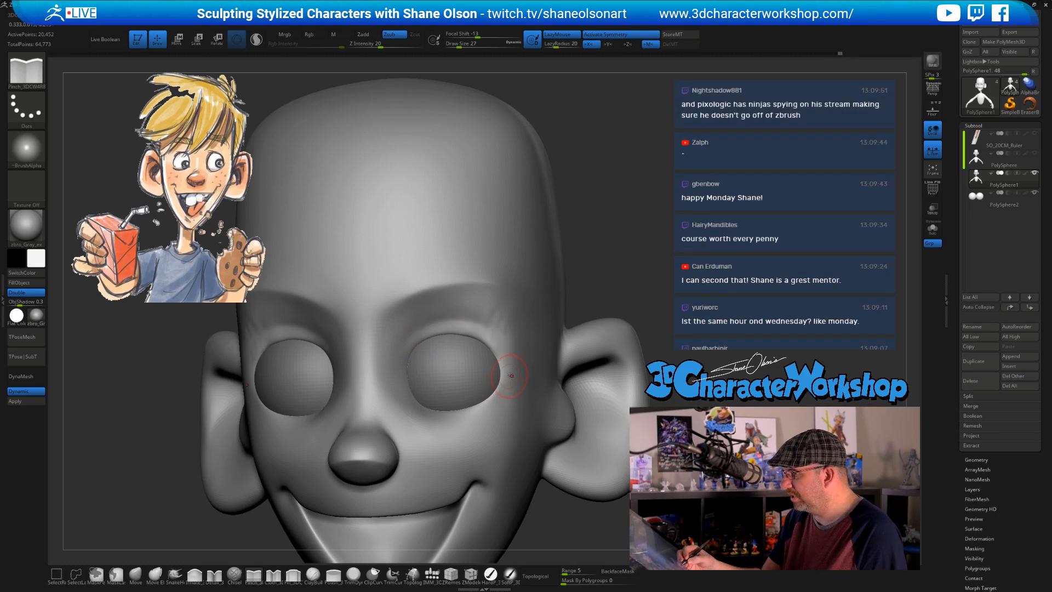
pyautogui.press('shift')
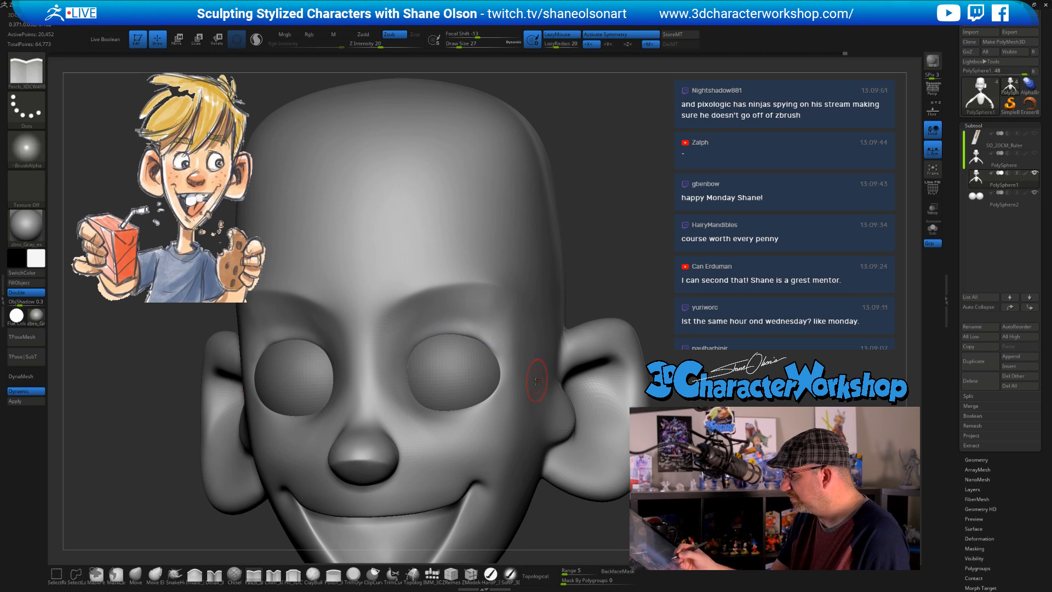
pyautogui.moveTo(482, 364); pyautogui.dragTo(513, 381, button='right')
pyautogui.moveTo(481, 312); pyautogui.dragTo(432, 328, button='right')
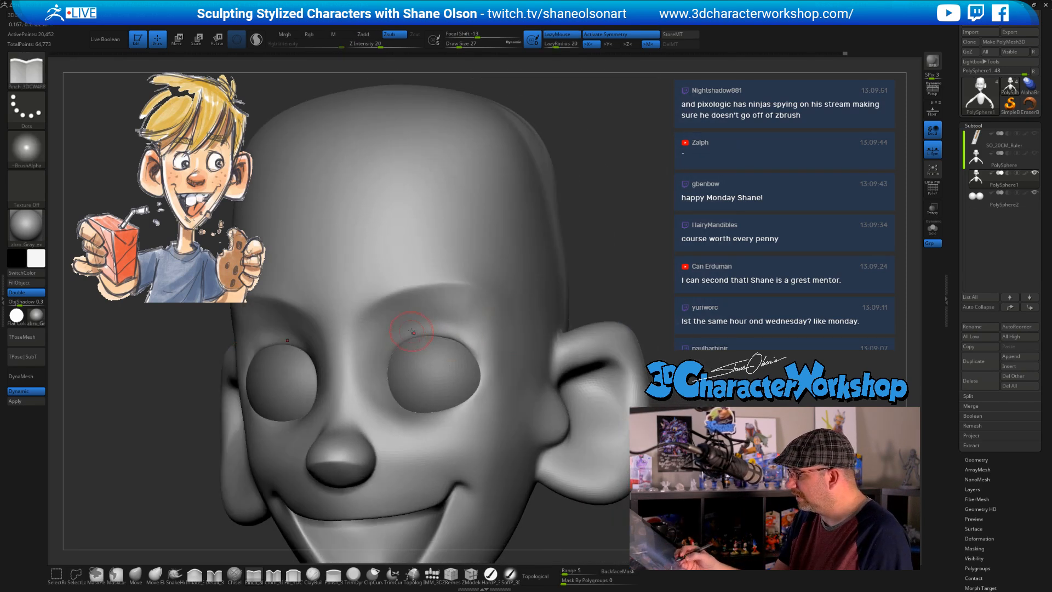
pyautogui.press('shift')
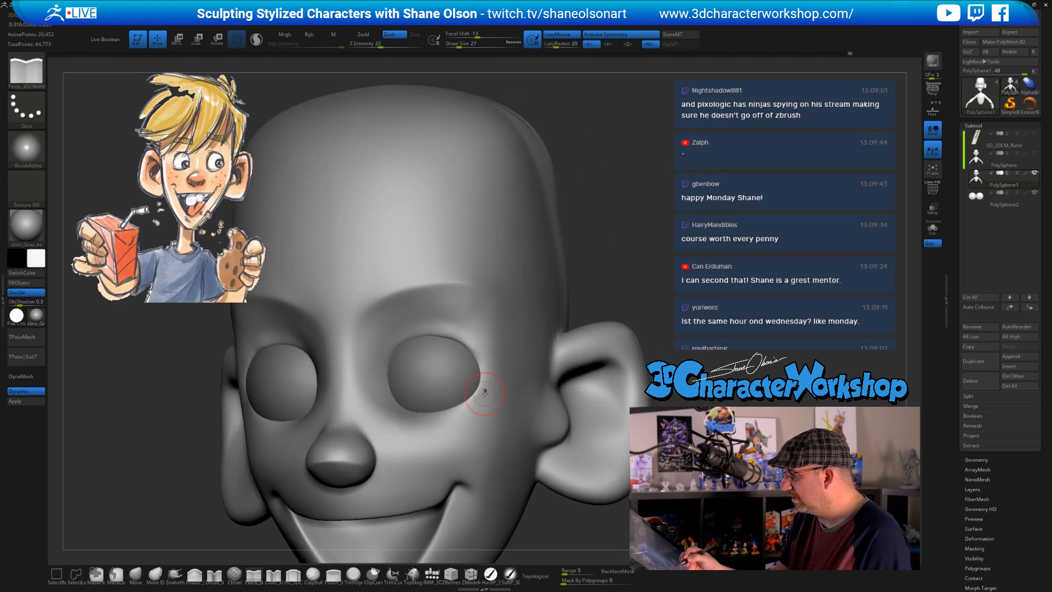
# Tighten the upper and lower eyelid rims around the eyeballs with the Pinch brush at draw size 27
pyautogui.moveTo(418, 346)
pyautogui.keyDown('ctrl'); pyautogui.mouseDown(button='right')
pyautogui.moveTo(420, 369)
pyautogui.moveTo(427, 358)
pyautogui.mouseUp(button='right'); pyautogui.keyUp('ctrl')
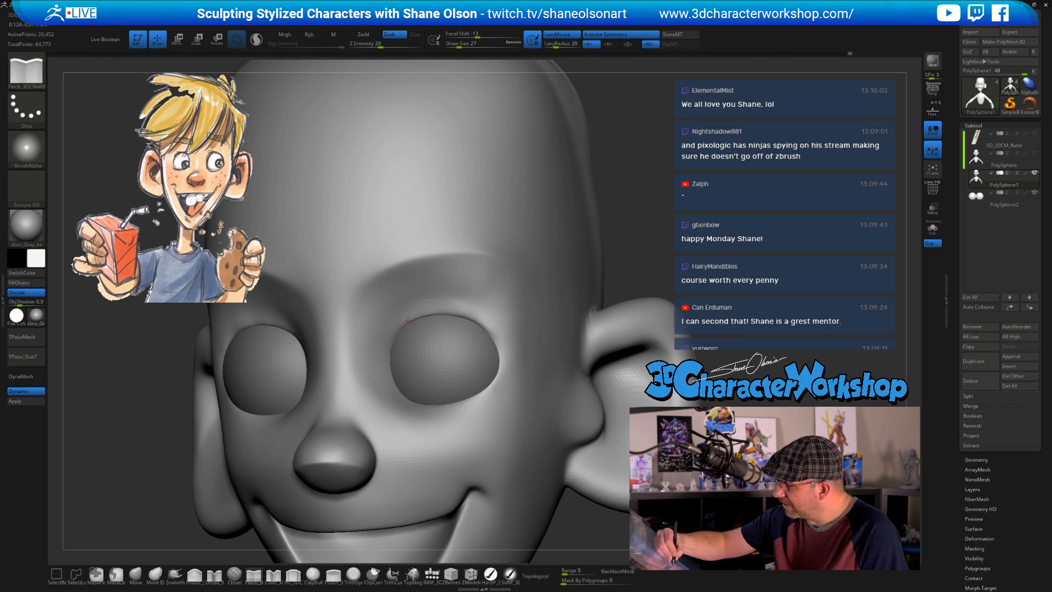
pyautogui.moveTo(428, 313)
pyautogui.mouseDown()
pyautogui.moveTo(460, 313)
pyautogui.moveTo(498, 345)
pyautogui.mouseUp()
pyautogui.moveTo(500, 399); pyautogui.dragTo(508, 415, button='right')
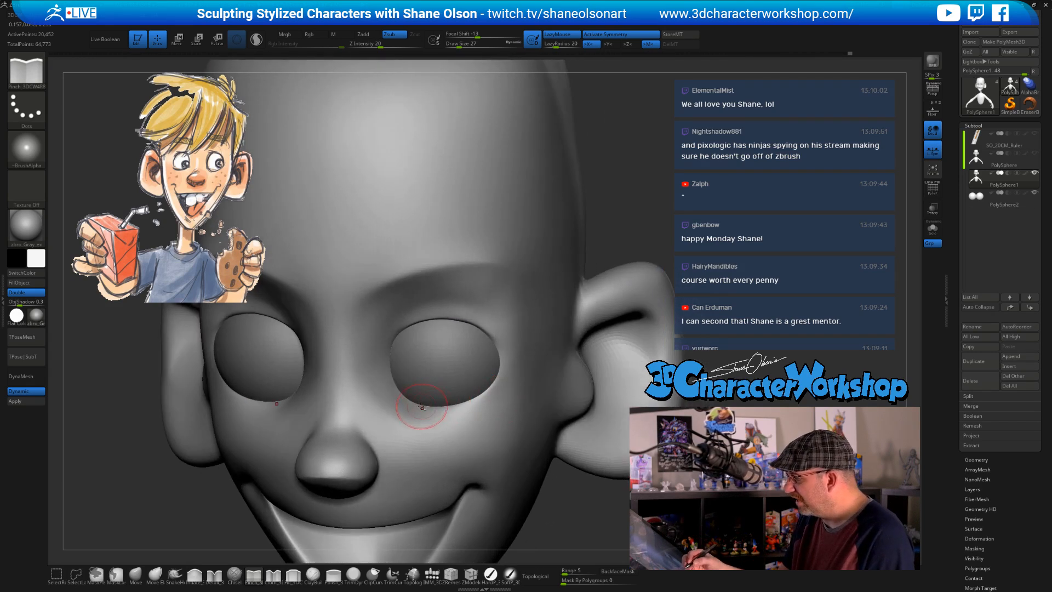
pyautogui.moveTo(399, 391)
pyautogui.mouseDown()
pyautogui.moveTo(431, 406)
pyautogui.moveTo(495, 382)
pyautogui.mouseUp()
pyautogui.moveTo(420, 411); pyautogui.dragTo(422, 409)
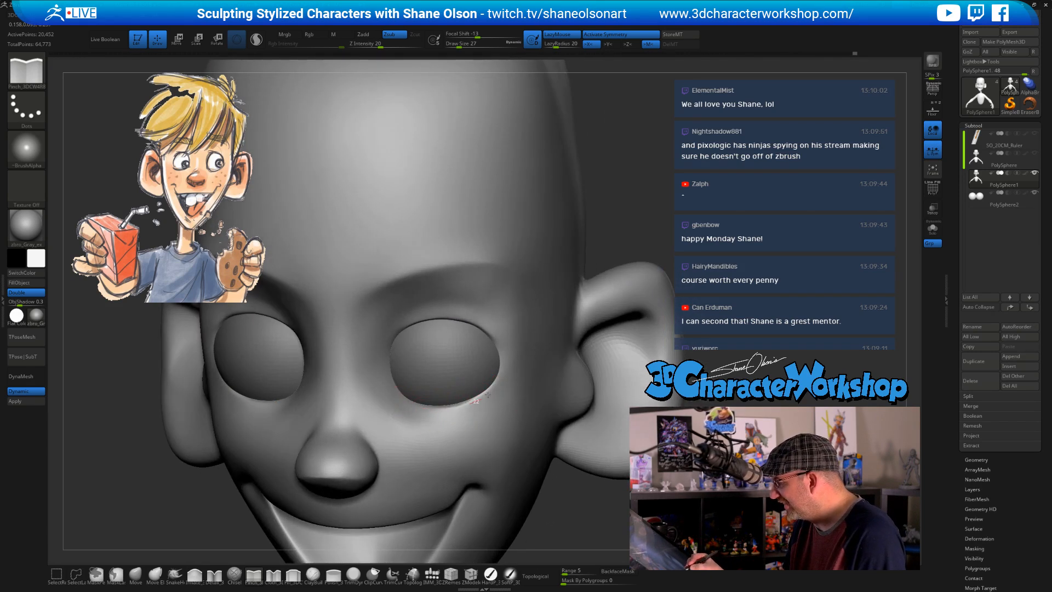
pyautogui.moveTo(493, 419)
pyautogui.mouseDown(button='right')
pyautogui.moveTo(443, 411)
pyautogui.moveTo(469, 410)
pyautogui.mouseUp(button='right')
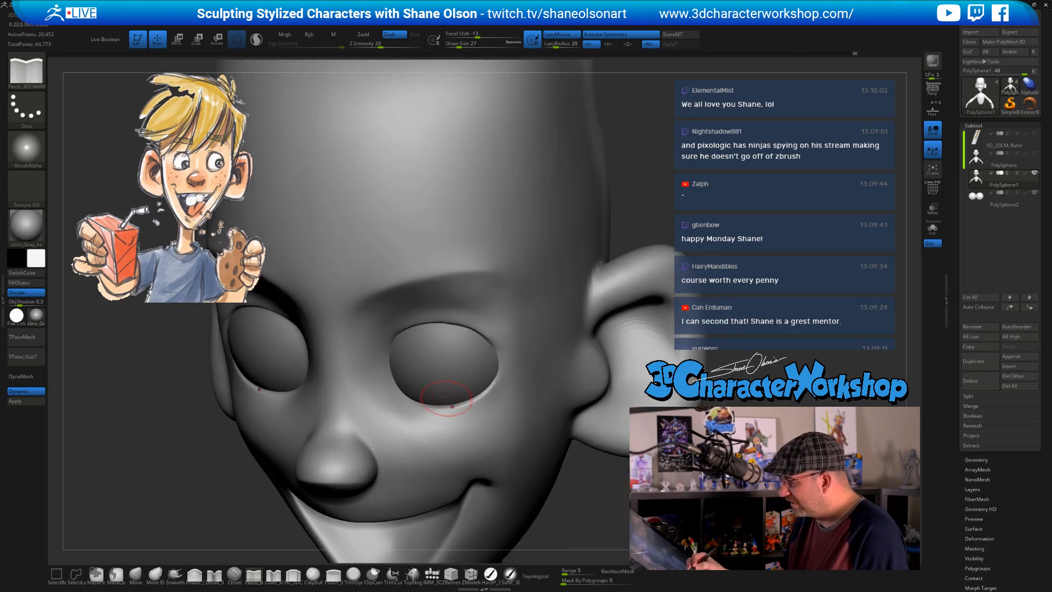
pyautogui.moveTo(399, 391); pyautogui.dragTo(406, 399)
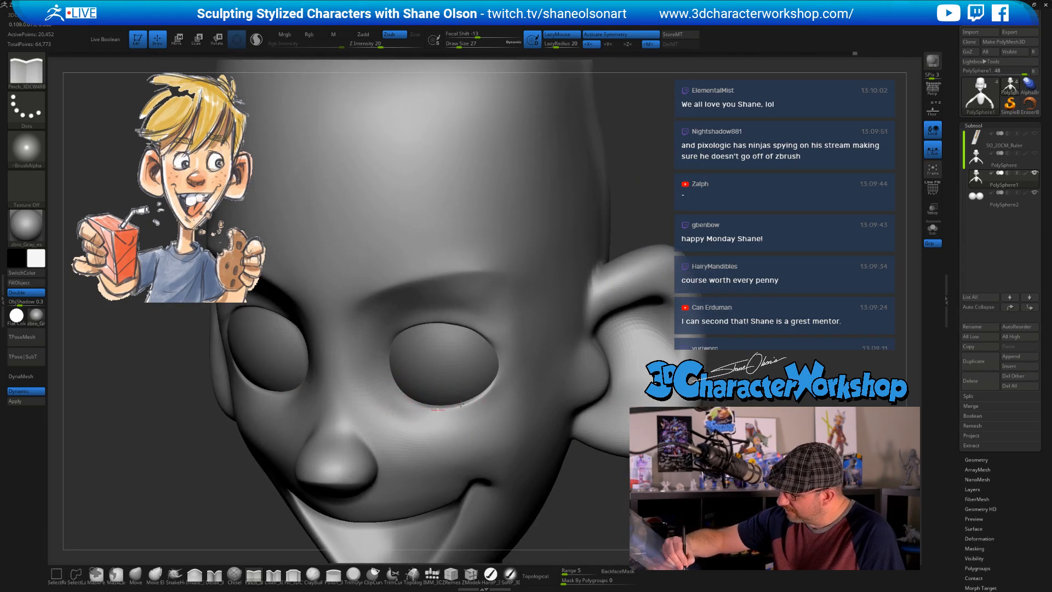
# Pinch the inner eyelid rim beside the nose bridge, from the lower lid up to the upper lid
pyautogui.moveTo(461, 404); pyautogui.dragTo(408, 365, button='right')
pyautogui.moveTo(391, 397)
pyautogui.mouseDown()
pyautogui.moveTo(383, 371)
pyautogui.moveTo(399, 321)
pyautogui.mouseUp()
pyautogui.moveTo(443, 385)
pyautogui.mouseDown(button='right')
pyautogui.moveTo(397, 383)
pyautogui.moveTo(420, 382)
pyautogui.mouseUp(button='right')
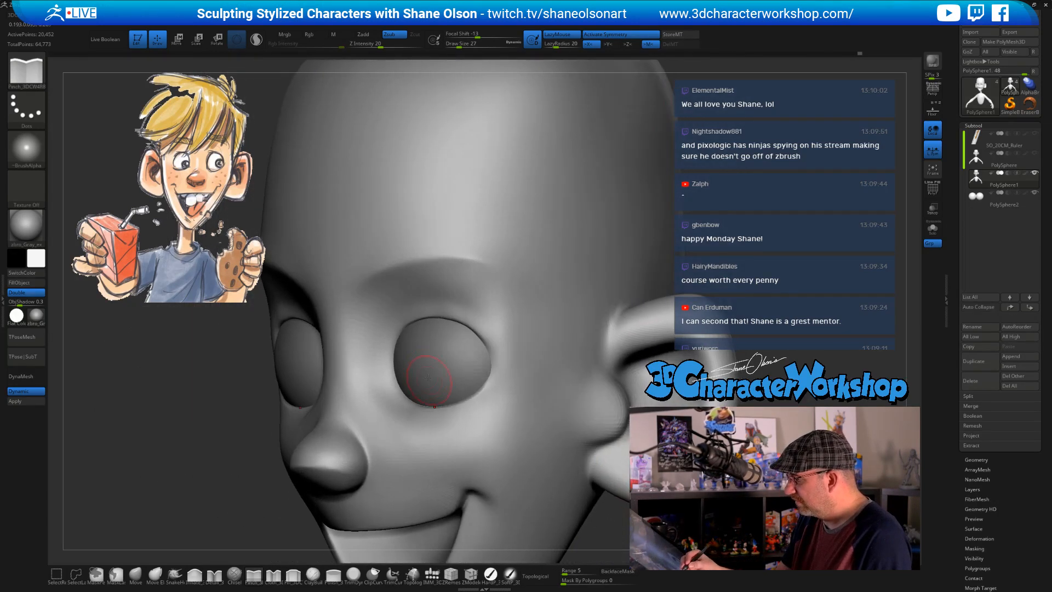
pyautogui.moveTo(412, 404); pyautogui.dragTo(391, 376)
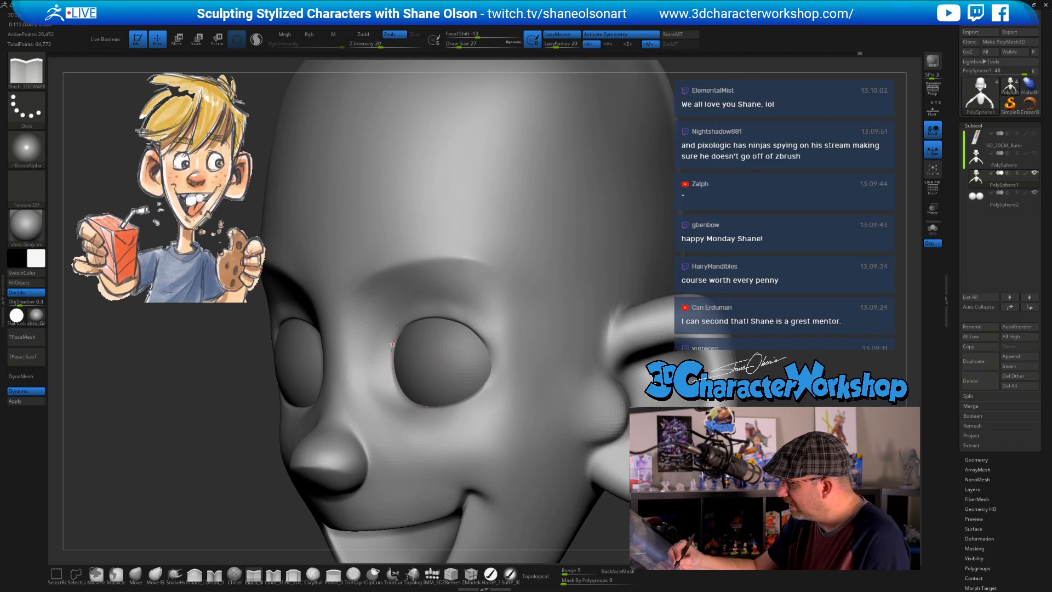
pyautogui.moveTo(436, 316); pyautogui.dragTo(380, 368, button='right')
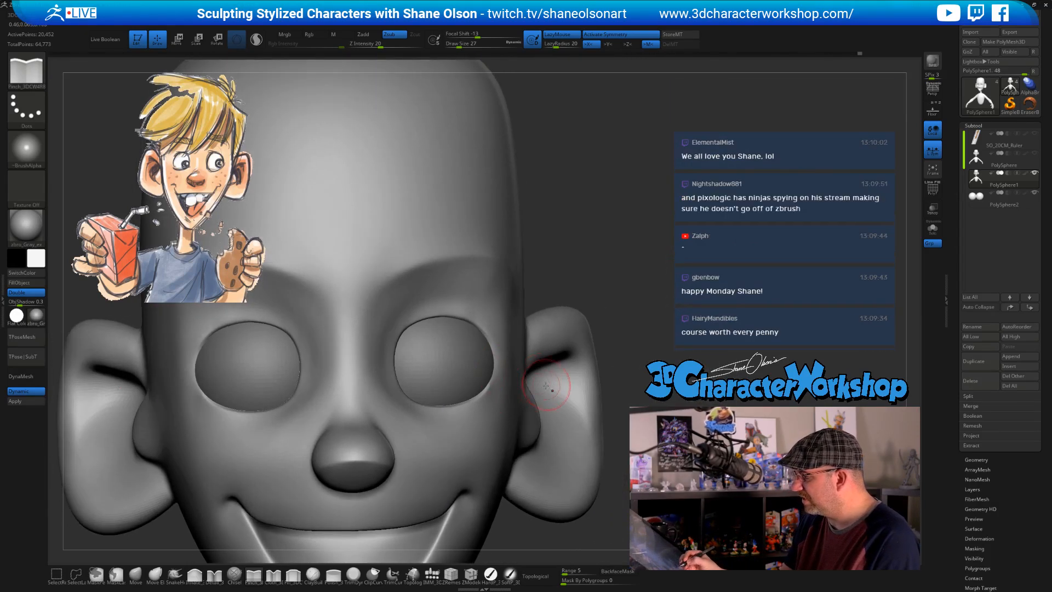
# Smooth the inner eye corners and the skin below the lower eyelids into the cheeks
pyautogui.press('shift')
pyautogui.moveTo(381, 369)
pyautogui.keyDown('shift'); pyautogui.mouseDown()
pyautogui.moveTo(436, 408)
pyautogui.moveTo(427, 411)
pyautogui.mouseUp(); pyautogui.keyUp('shift')
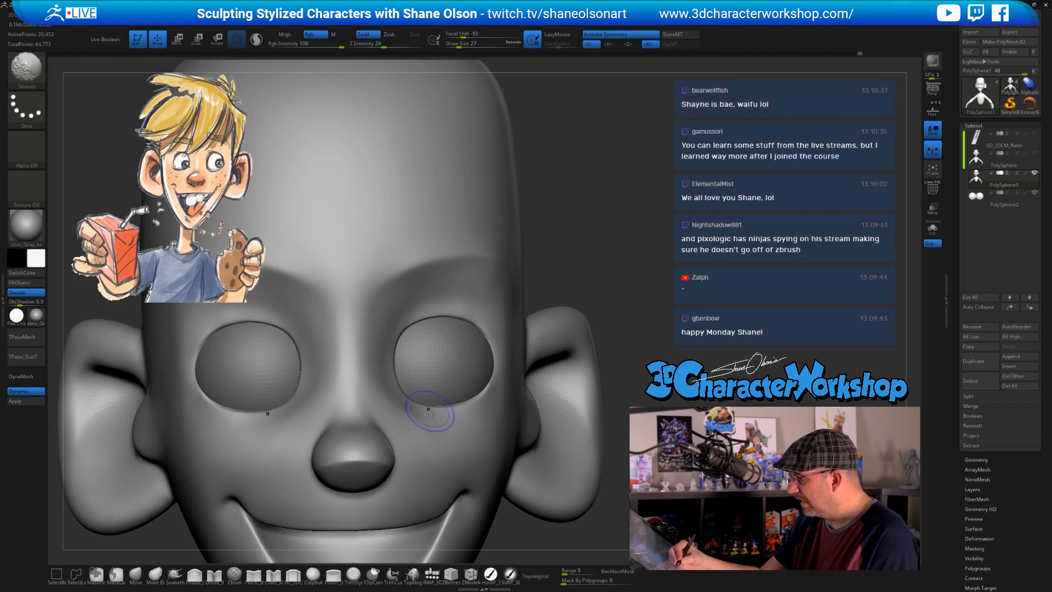
pyautogui.moveTo(458, 426)
pyautogui.mouseDown(button='right')
pyautogui.moveTo(443, 440)
pyautogui.moveTo(413, 423)
pyautogui.mouseUp(button='right')
pyautogui.keyDown('shift'); pyautogui.moveTo(391, 408); pyautogui.dragTo(436, 427); pyautogui.keyUp('shift')
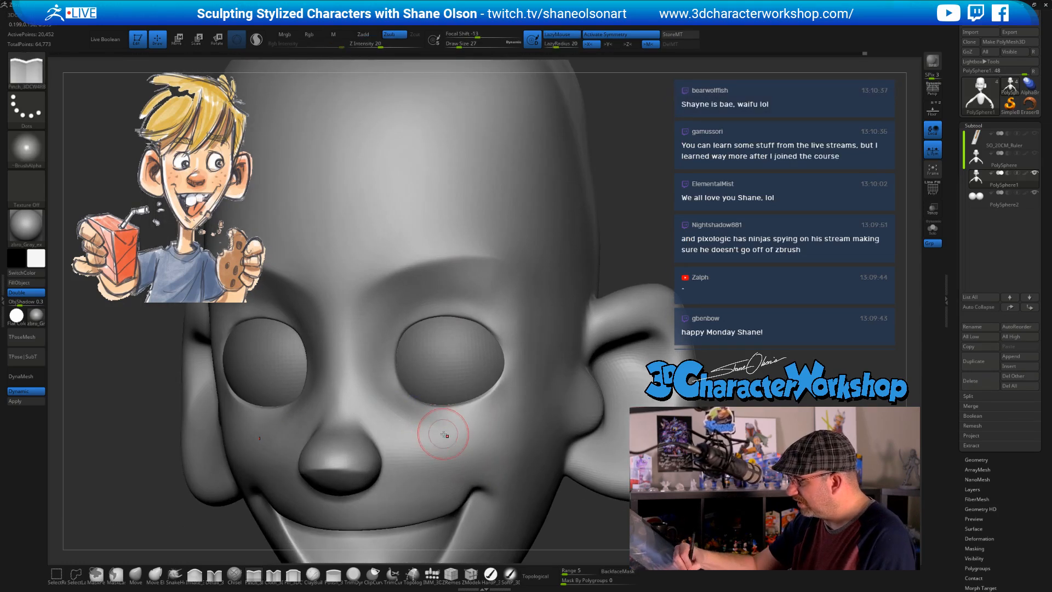
pyautogui.moveTo(444, 432)
pyautogui.mouseDown(button='right')
pyautogui.moveTo(477, 424)
pyautogui.moveTo(444, 421)
pyautogui.moveTo(455, 418)
pyautogui.mouseUp(button='right')
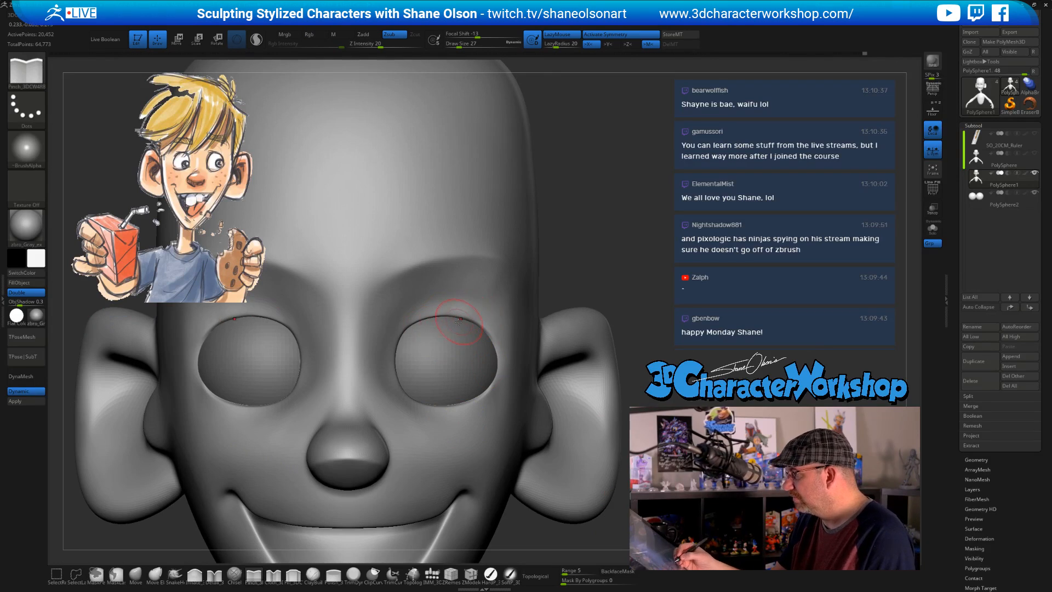
pyautogui.keyDown('ctrl'); pyautogui.moveTo(465, 366); pyautogui.dragTo(458, 332, button='right'); pyautogui.keyUp('ctrl')
# Smooth the area beneath the brow and sharpen the lower eyelid rim with the Pinch brush
pyautogui.moveTo(609, 268)
pyautogui.mouseDown()
pyautogui.moveTo(562, 259)
pyautogui.moveTo(584, 256)
pyautogui.mouseUp()
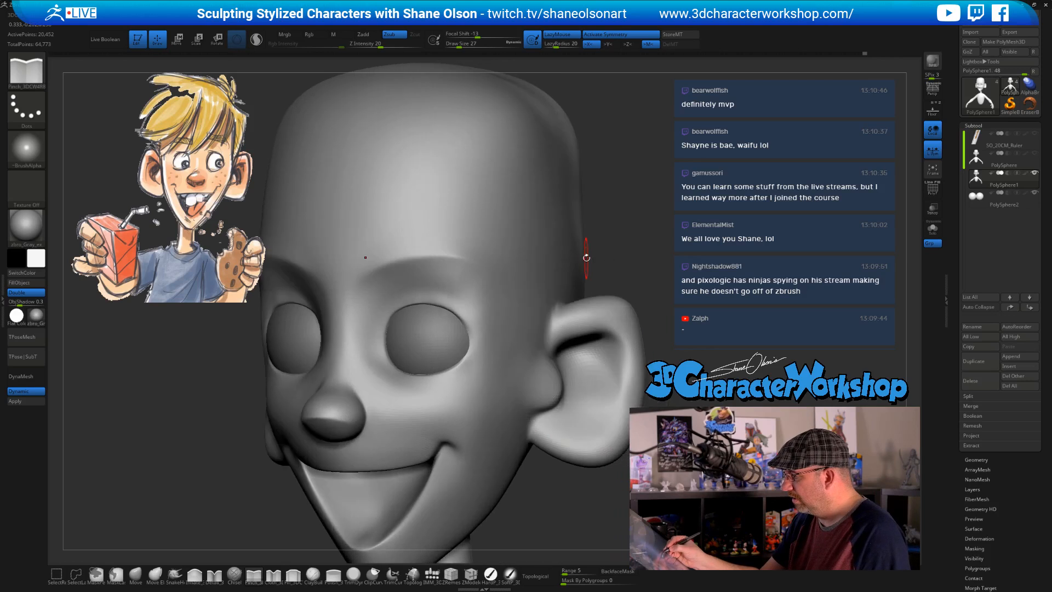
pyautogui.keyDown('shift'); pyautogui.moveTo(415, 285); pyautogui.dragTo(453, 280); pyautogui.keyUp('shift')
pyautogui.keyDown('ctrl'); pyautogui.moveTo(491, 323); pyautogui.dragTo(459, 327, button='right'); pyautogui.keyUp('ctrl')
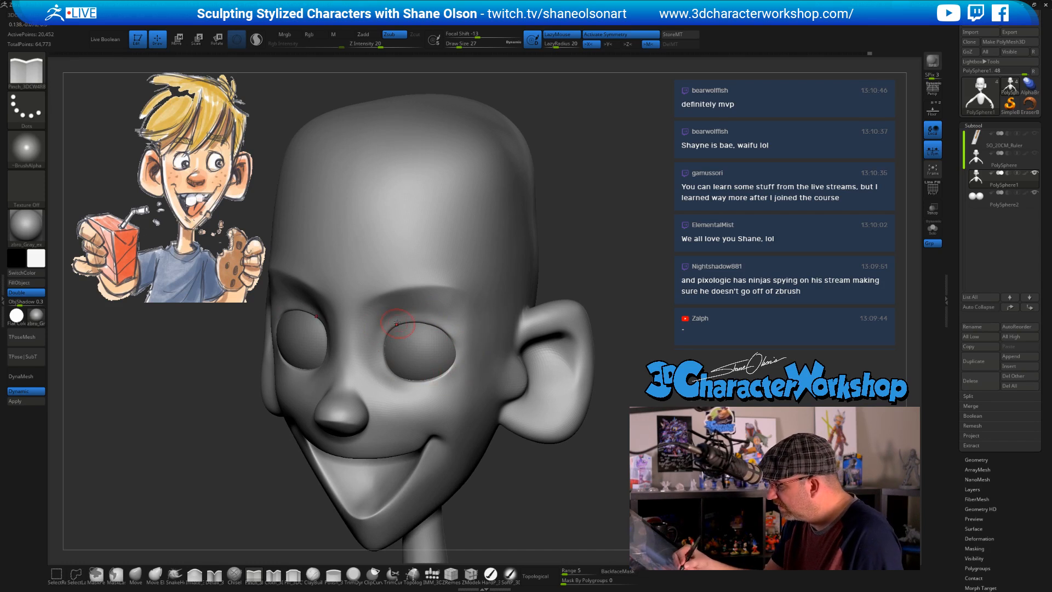
pyautogui.moveTo(390, 382); pyautogui.dragTo(430, 390)
# Try smoothing the inner eye corners up toward the brow, and undo the stroke
pyautogui.moveTo(449, 396)
pyautogui.keyDown('shift'); pyautogui.mouseDown(button='right')
pyautogui.moveTo(495, 378)
pyautogui.moveTo(500, 322)
pyautogui.moveTo(500, 377)
pyautogui.mouseUp(button='right'); pyautogui.keyUp('shift')
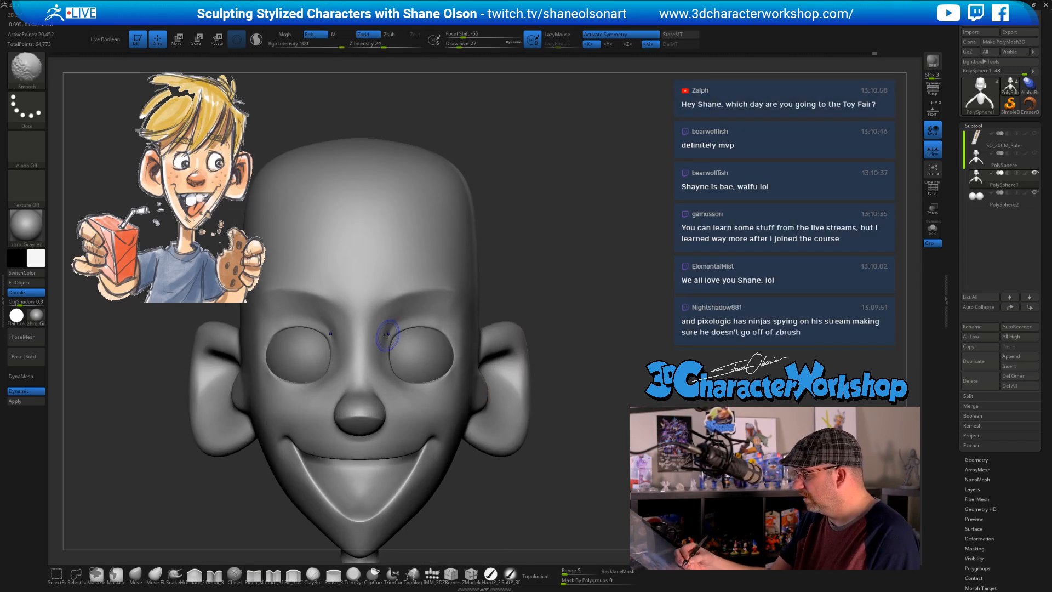
pyautogui.keyDown('shift'); pyautogui.moveTo(386, 335); pyautogui.dragTo(400, 314); pyautogui.keyUp('shift')
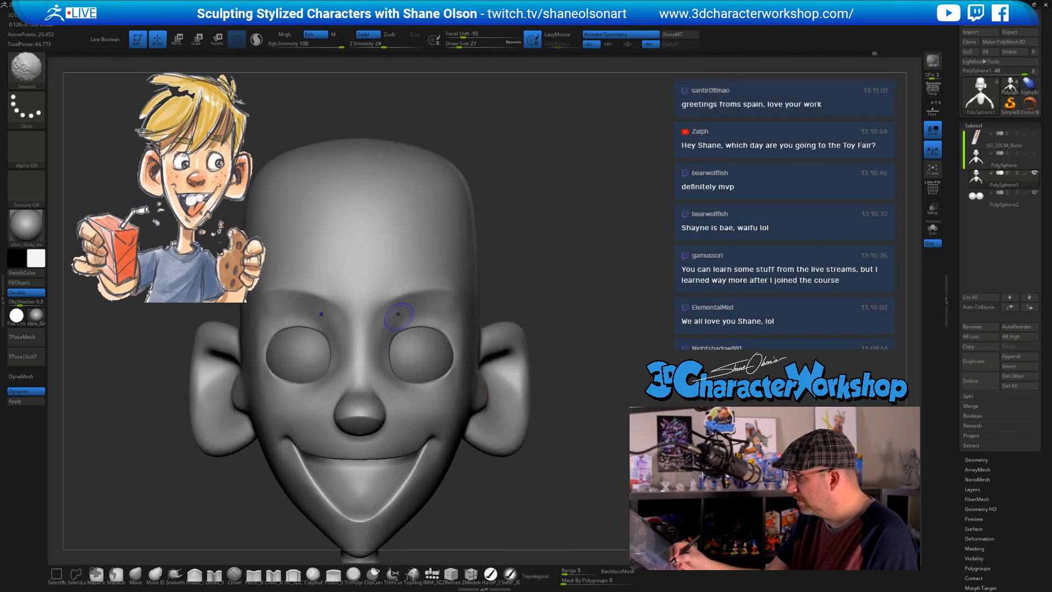
pyautogui.hotkey('ctrl', 'z')
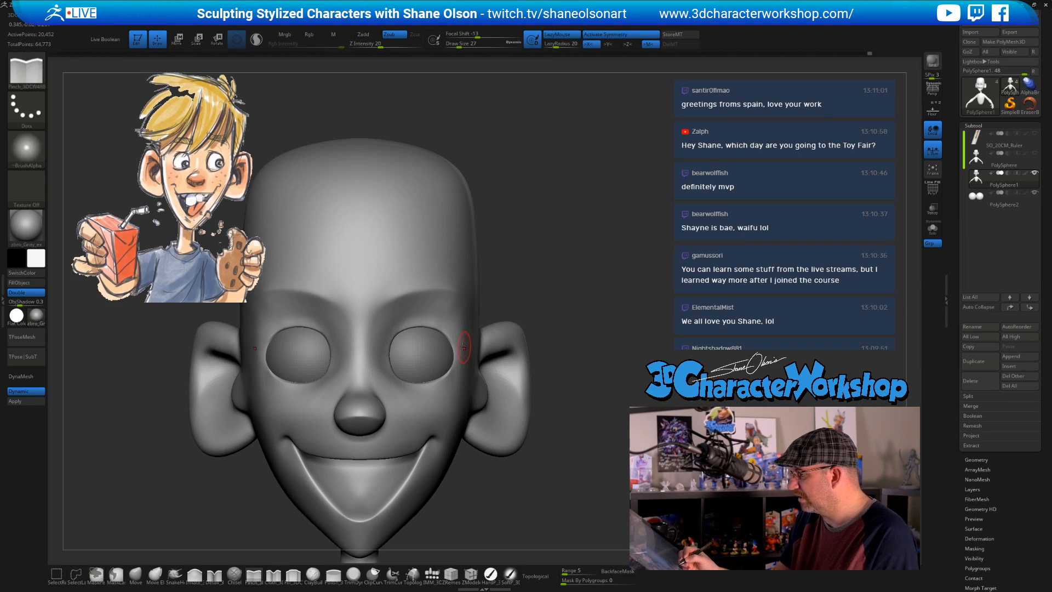
# Check the head against the full figure and smooth the brow and outer eye areas at draw size 49
pyautogui.moveTo(543, 395)
pyautogui.keyDown('ctrl'); pyautogui.mouseDown(button='right')
pyautogui.moveTo(543, 343)
pyautogui.moveTo(540, 387)
pyautogui.mouseUp(button='right'); pyautogui.keyUp('ctrl')
pyautogui.keyDown('alt'); pyautogui.moveTo(539, 426); pyautogui.dragTo(542, 385, button='right'); pyautogui.keyUp('alt')
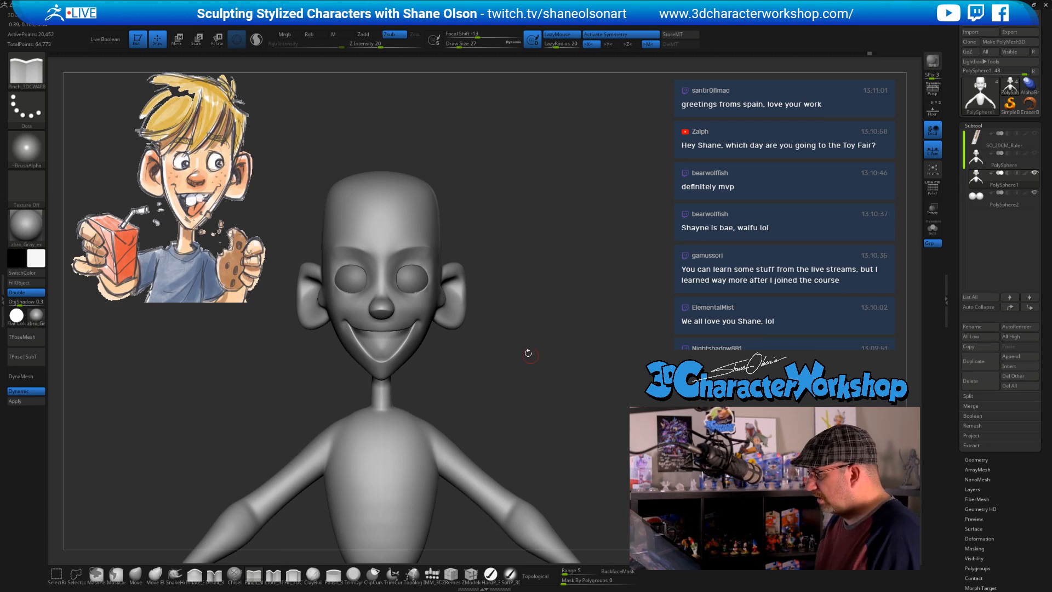
pyautogui.press('shift')
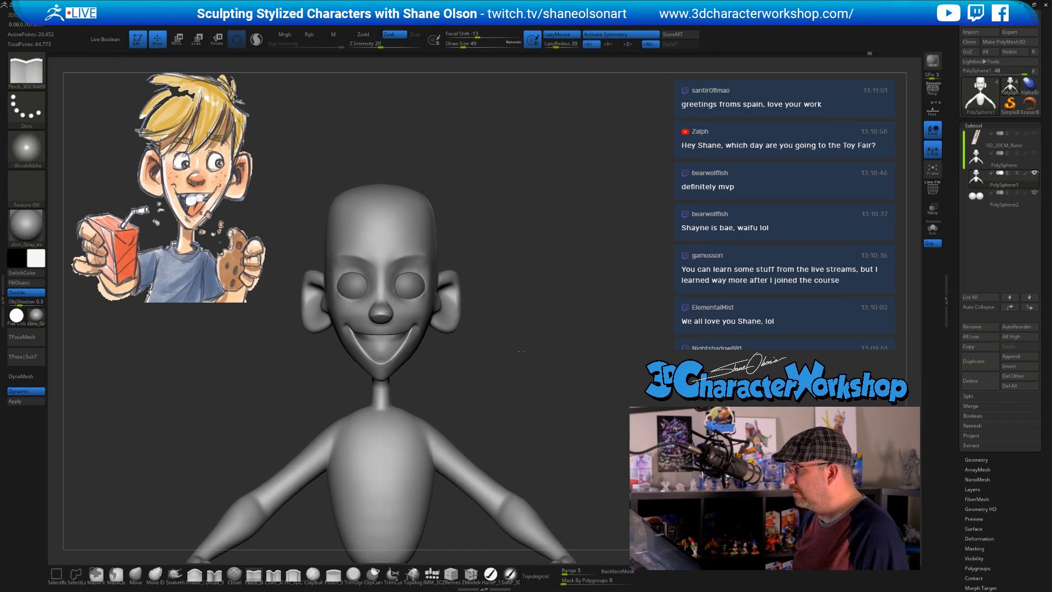
pyautogui.moveTo(520, 357); pyautogui.dragTo(539, 310)
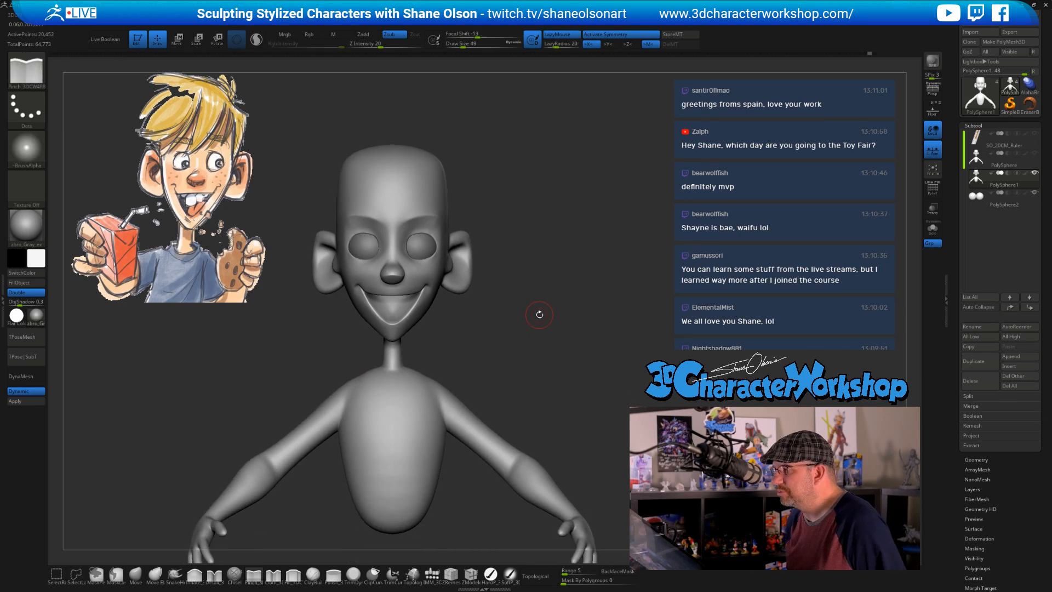
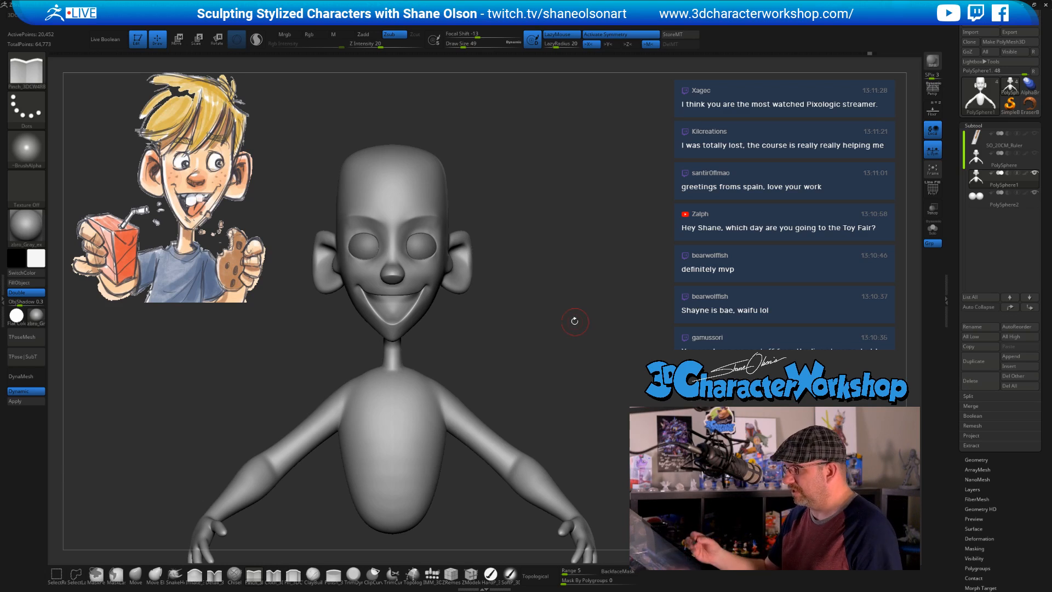
pyautogui.keyDown('ctrl'); pyautogui.moveTo(573, 321); pyautogui.dragTo(561, 385, button='right'); pyautogui.keyUp('ctrl')
pyautogui.keyDown('shift'); pyautogui.moveTo(415, 239); pyautogui.dragTo(449, 241); pyautogui.keyUp('shift')
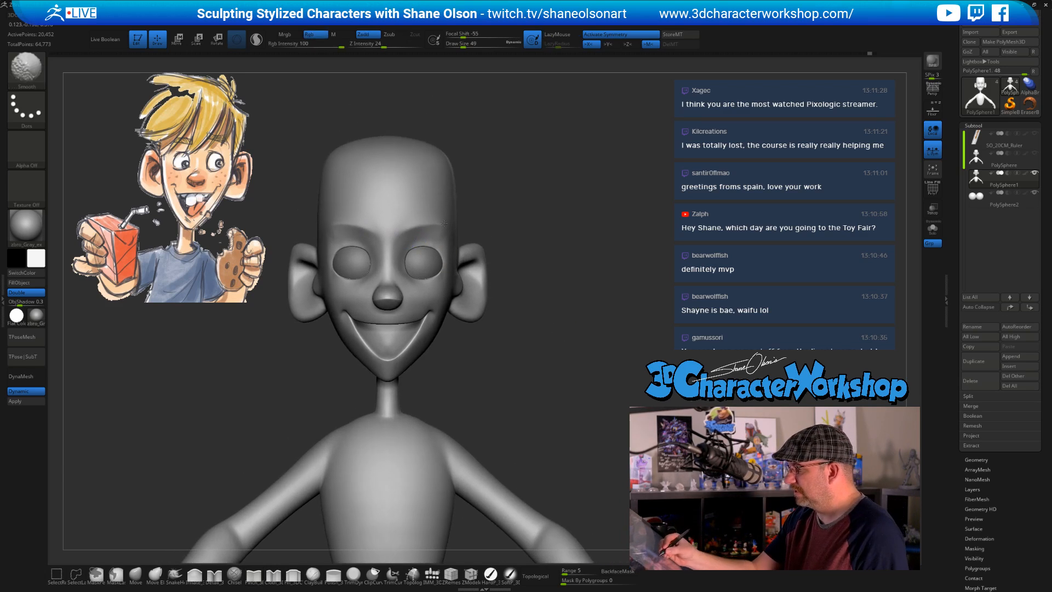
pyautogui.moveTo(581, 332); pyautogui.dragTo(575, 328, button='right')
pyautogui.keyDown('shift'); pyautogui.moveTo(463, 235); pyautogui.dragTo(443, 241); pyautogui.keyUp('shift')
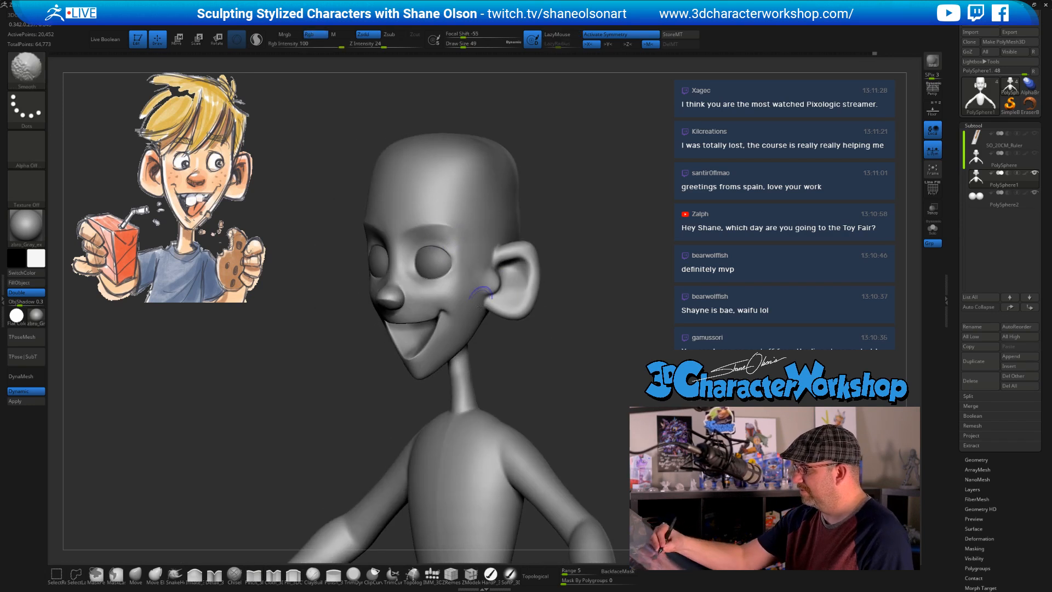
pyautogui.moveTo(585, 391)
pyautogui.mouseDown(button='right')
pyautogui.moveTo(587, 373)
pyautogui.moveTo(581, 399)
pyautogui.moveTo(585, 391)
pyautogui.mouseUp(button='right')
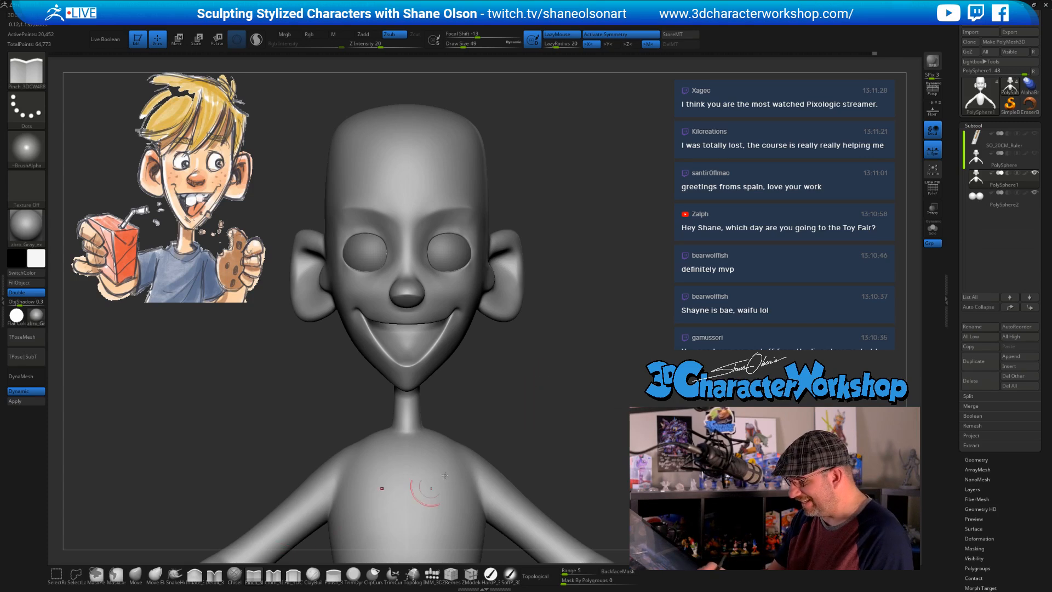
# Carve the inner folds of the ears with the Detail brush at draw size 37
pyautogui.moveTo(423, 493); pyautogui.dragTo(279, 558, button='right')
pyautogui.click(214, 573)
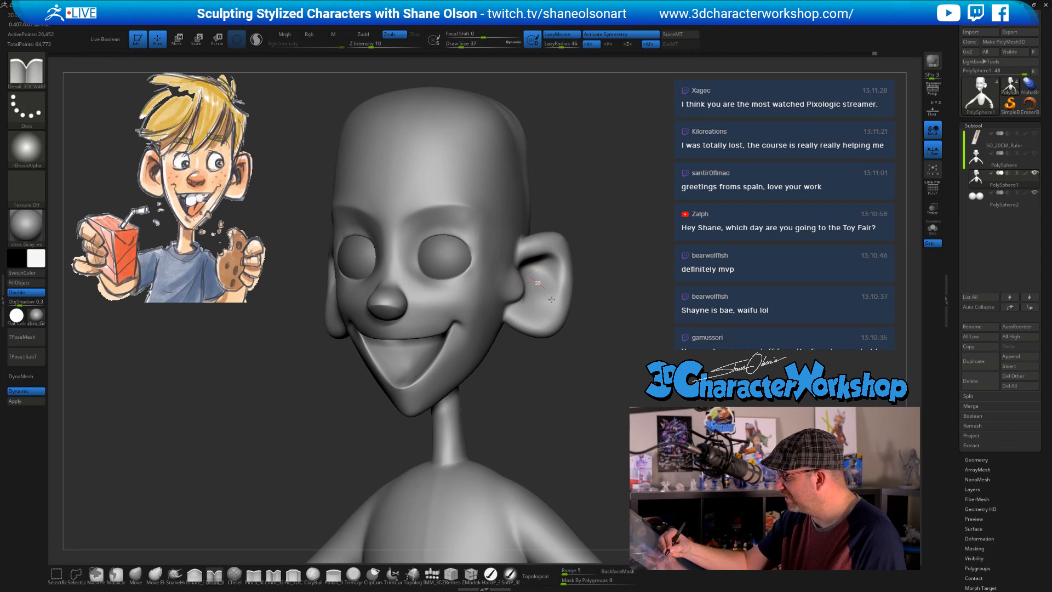
pyautogui.moveTo(551, 300)
pyautogui.mouseDown()
pyautogui.moveTo(559, 279)
pyautogui.moveTo(552, 287)
pyautogui.moveTo(576, 310)
pyautogui.moveTo(512, 310)
pyautogui.moveTo(602, 307)
pyautogui.mouseUp()
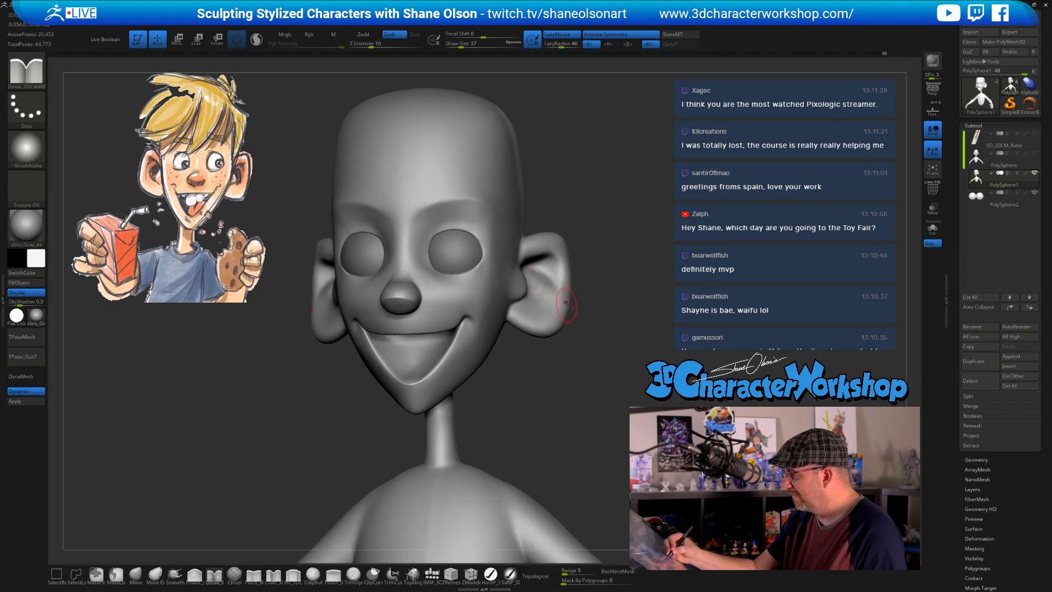
pyautogui.moveTo(600, 353); pyautogui.dragTo(589, 377)
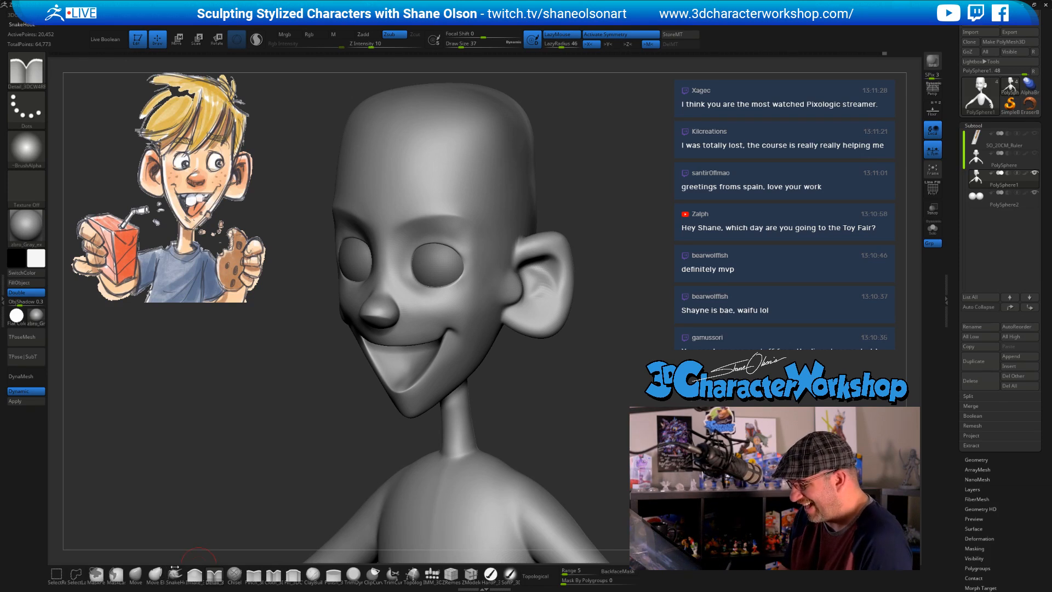
# Adjust the shape of the inner ears with the Move brush at draw size 33, checking the profile and front
pyautogui.click(136, 576)
pyautogui.moveTo(606, 288)
pyautogui.mouseDown()
pyautogui.moveTo(614, 306)
pyautogui.moveTo(622, 301)
pyautogui.mouseUp()
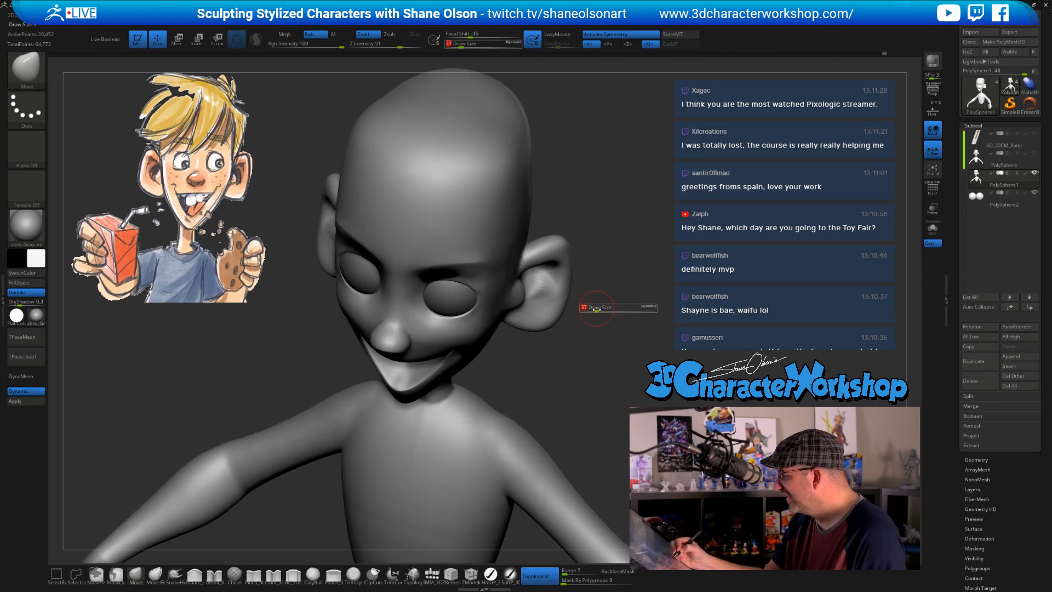
pyautogui.moveTo(547, 296); pyautogui.dragTo(541, 257, button='right')
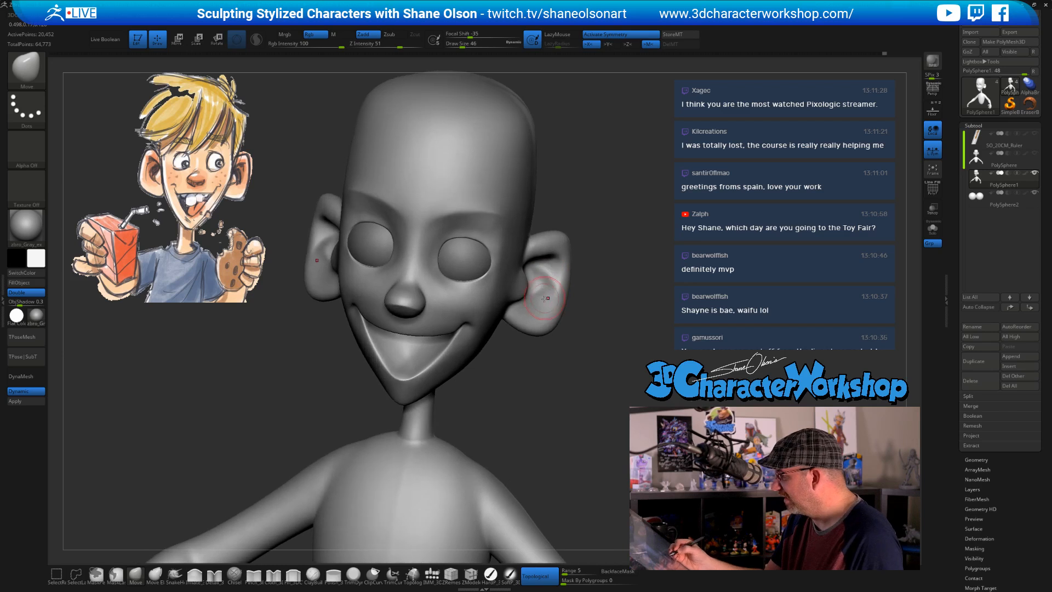
pyautogui.press('s')
pyautogui.moveTo(533, 300); pyautogui.dragTo(542, 286)
pyautogui.moveTo(543, 287)
pyautogui.mouseDown(button='right')
pyautogui.moveTo(547, 278)
pyautogui.moveTo(530, 289)
pyautogui.moveTo(546, 279)
pyautogui.moveTo(536, 294)
pyautogui.moveTo(557, 308)
pyautogui.moveTo(555, 296)
pyautogui.mouseUp(button='right')
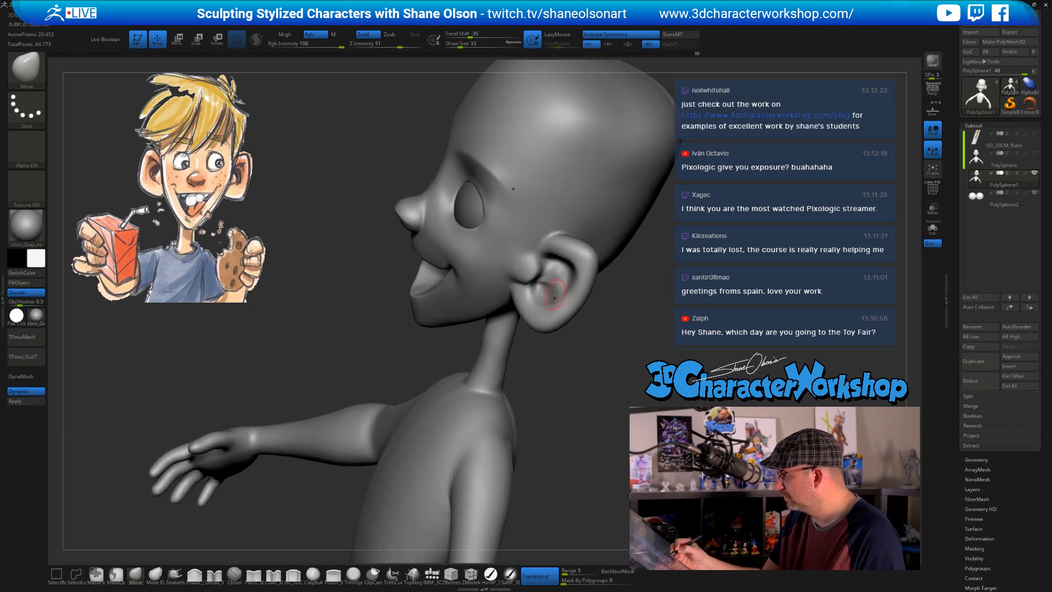
pyautogui.moveTo(614, 337)
pyautogui.mouseDown(button='right')
pyautogui.moveTo(607, 345)
pyautogui.moveTo(542, 297)
pyautogui.moveTo(572, 322)
pyautogui.moveTo(557, 324)
pyautogui.moveTo(565, 304)
pyautogui.moveTo(545, 329)
pyautogui.mouseUp(button='right')
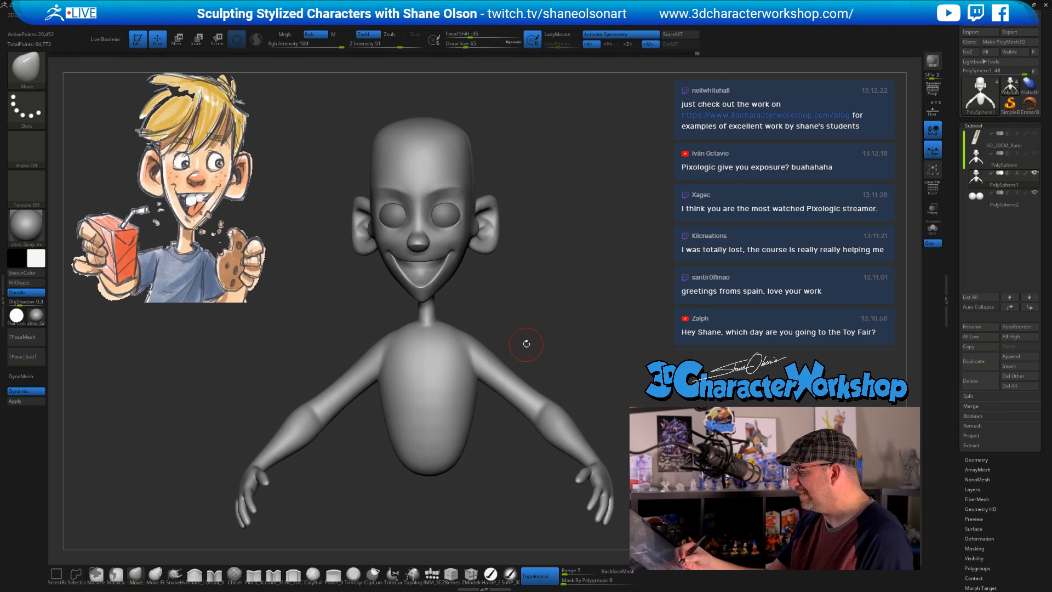
pyautogui.press('shift')
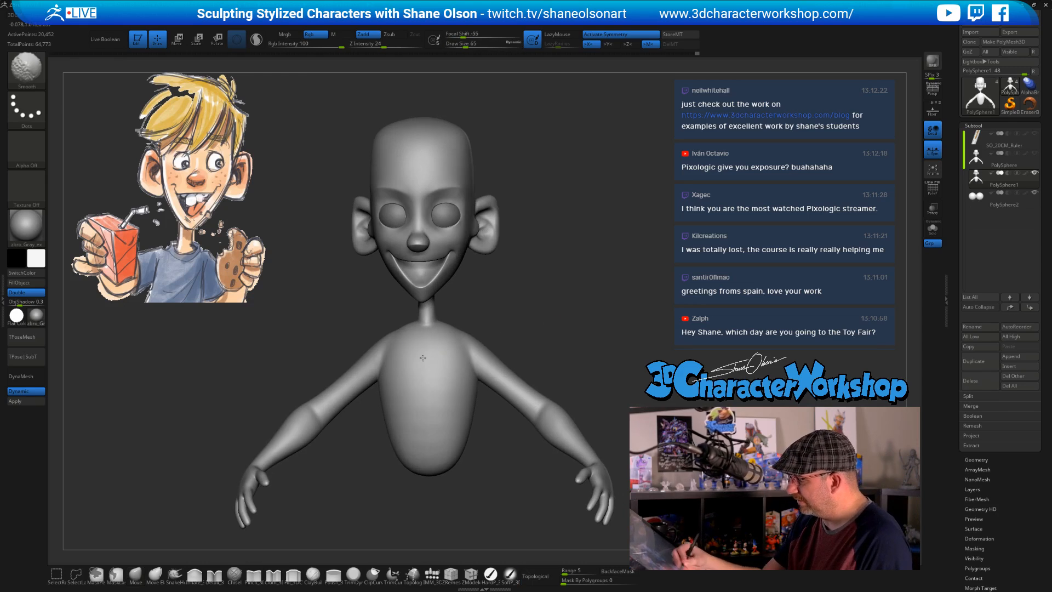
# Smooth the torso and shoulders from front and back, switching to the Move brush at draw size 87 to check the upper body's shape
pyautogui.moveTo(590, 345); pyautogui.dragTo(413, 364, button='right')
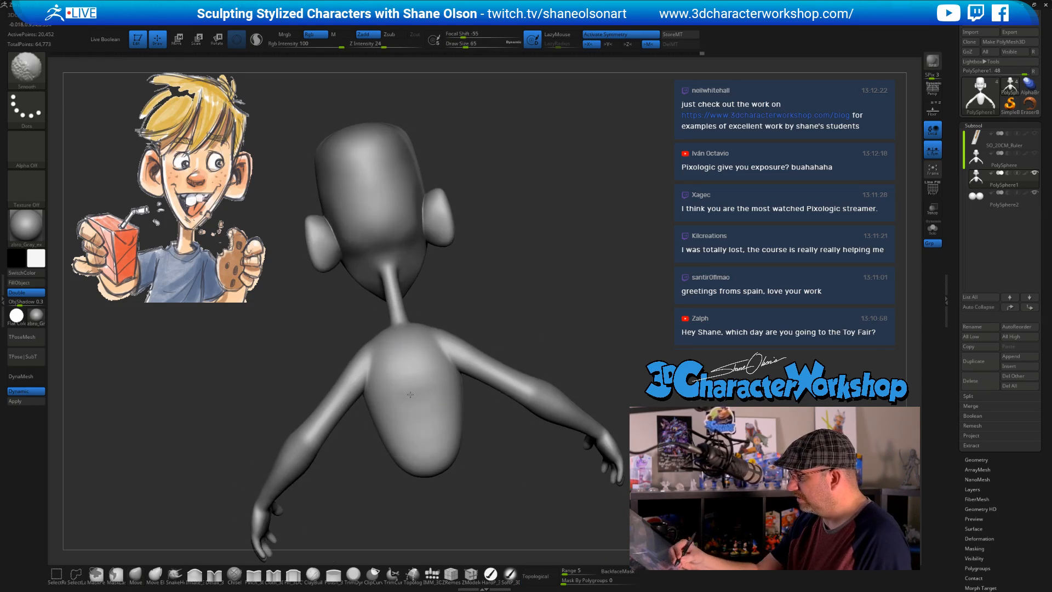
pyautogui.keyDown('shift'); pyautogui.moveTo(419, 478); pyautogui.dragTo(405, 336, button='right'); pyautogui.keyUp('shift')
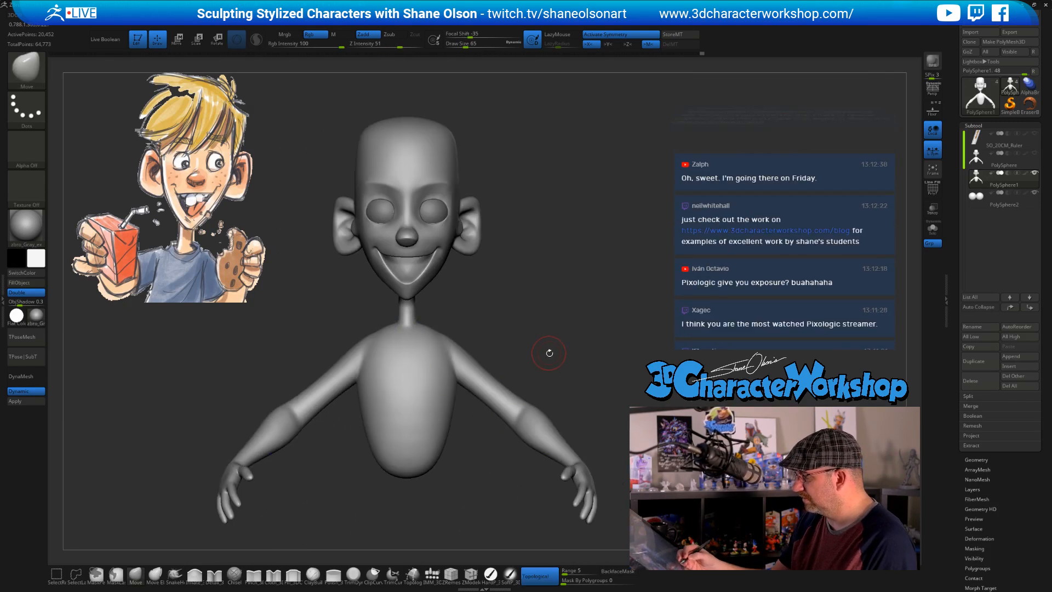
pyautogui.moveTo(548, 350); pyautogui.dragTo(430, 345)
pyautogui.press('shift')
pyautogui.moveTo(509, 391); pyautogui.dragTo(553, 399)
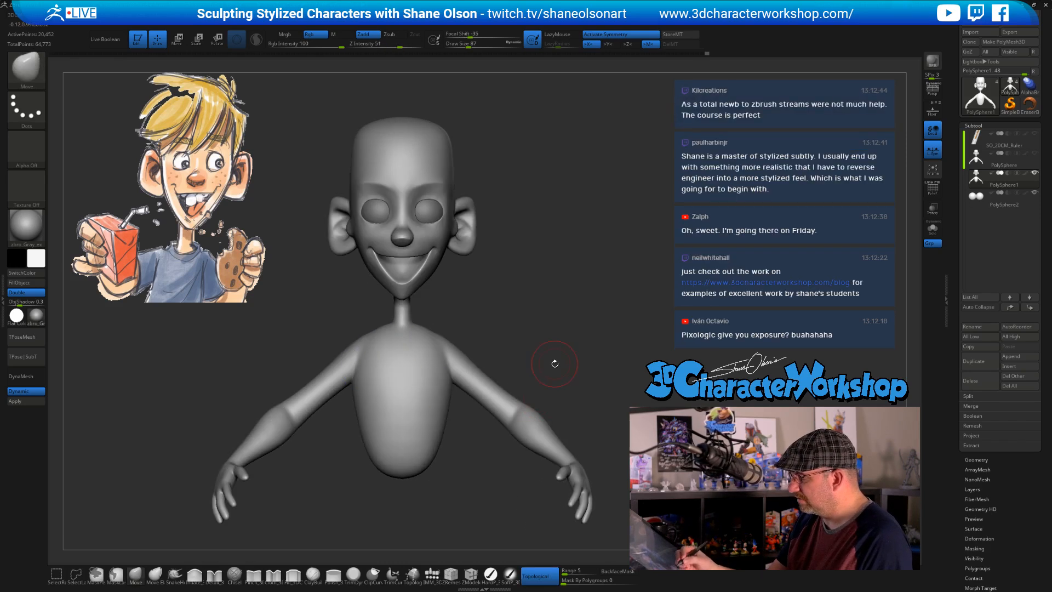
pyautogui.moveTo(554, 362); pyautogui.dragTo(465, 375)
pyautogui.keyDown('alt'); pyautogui.moveTo(391, 312); pyautogui.dragTo(474, 329); pyautogui.keyUp('alt')
pyautogui.press('shift')
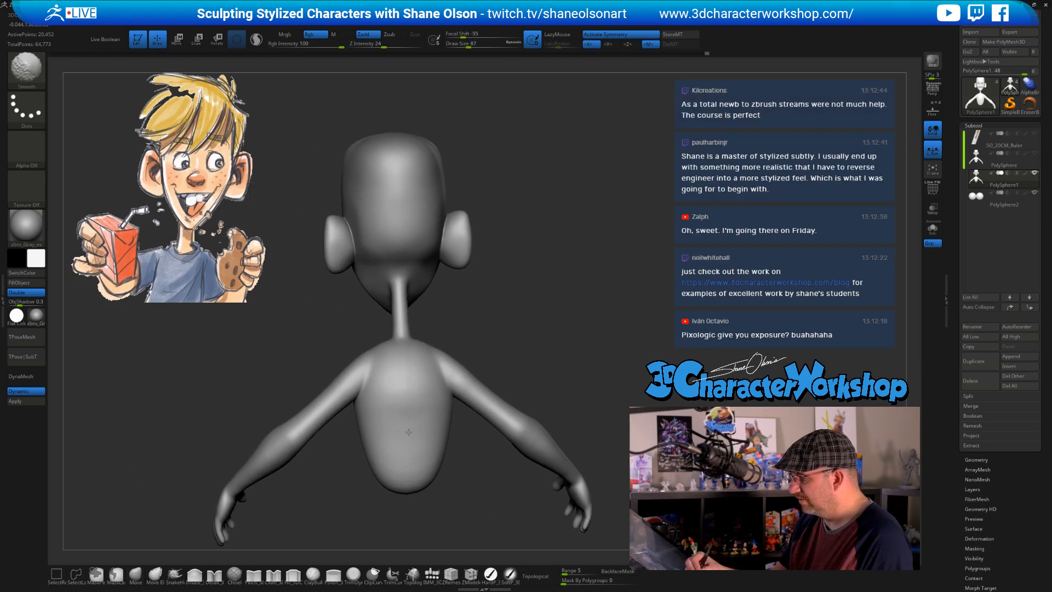
# Refine the shape of the neck and shoulders from behind with the Move brush at draw size 65
pyautogui.moveTo(570, 357)
pyautogui.mouseDown()
pyautogui.moveTo(573, 383)
pyautogui.moveTo(552, 364)
pyautogui.mouseUp()
pyautogui.keyDown('alt'); pyautogui.moveTo(534, 309); pyautogui.dragTo(548, 367); pyautogui.keyUp('alt')
pyautogui.press('s')
pyautogui.moveTo(547, 367); pyautogui.dragTo(543, 366)
pyautogui.moveTo(464, 351); pyautogui.dragTo(465, 357)
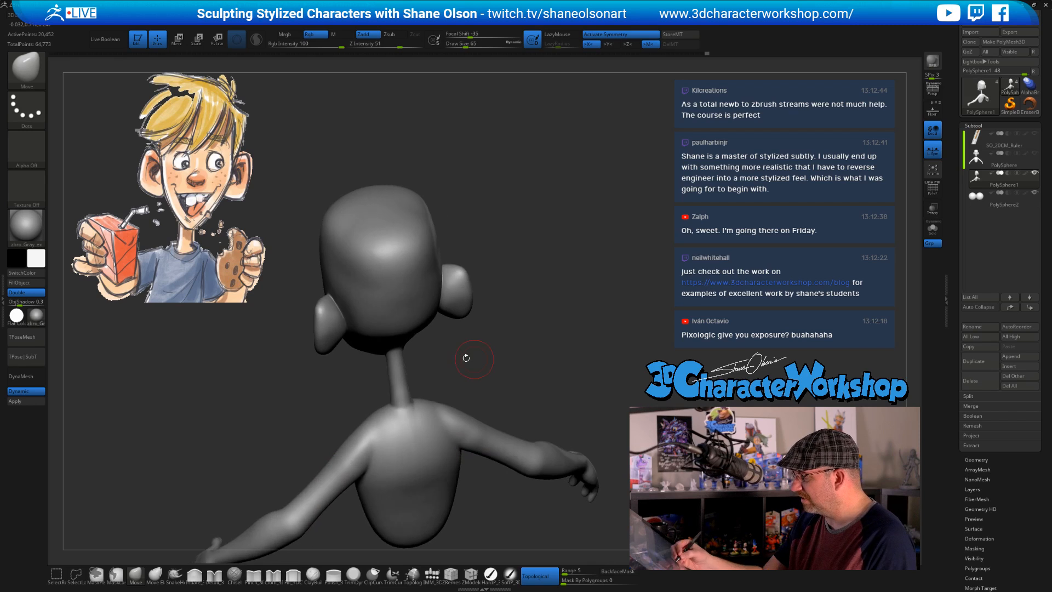
pyautogui.moveTo(347, 383); pyautogui.dragTo(348, 374)
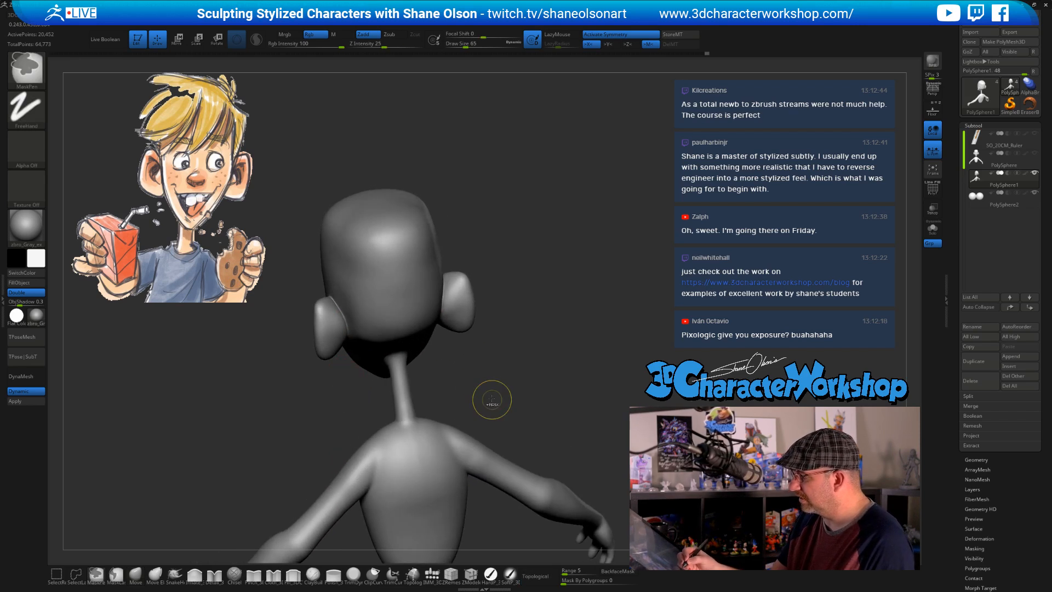
# Nudge the area between the eyes with the Move brush at draw size 39 and review the whole figure from the front
pyautogui.moveTo(492, 399)
pyautogui.mouseDown()
pyautogui.moveTo(502, 383)
pyautogui.moveTo(510, 398)
pyautogui.moveTo(539, 406)
pyautogui.moveTo(521, 394)
pyautogui.moveTo(507, 404)
pyautogui.moveTo(526, 383)
pyautogui.moveTo(507, 380)
pyautogui.moveTo(495, 341)
pyautogui.mouseUp()
pyautogui.press('s')
pyautogui.press('s')
pyautogui.press('s')
pyautogui.moveTo(468, 292); pyautogui.dragTo(464, 291)
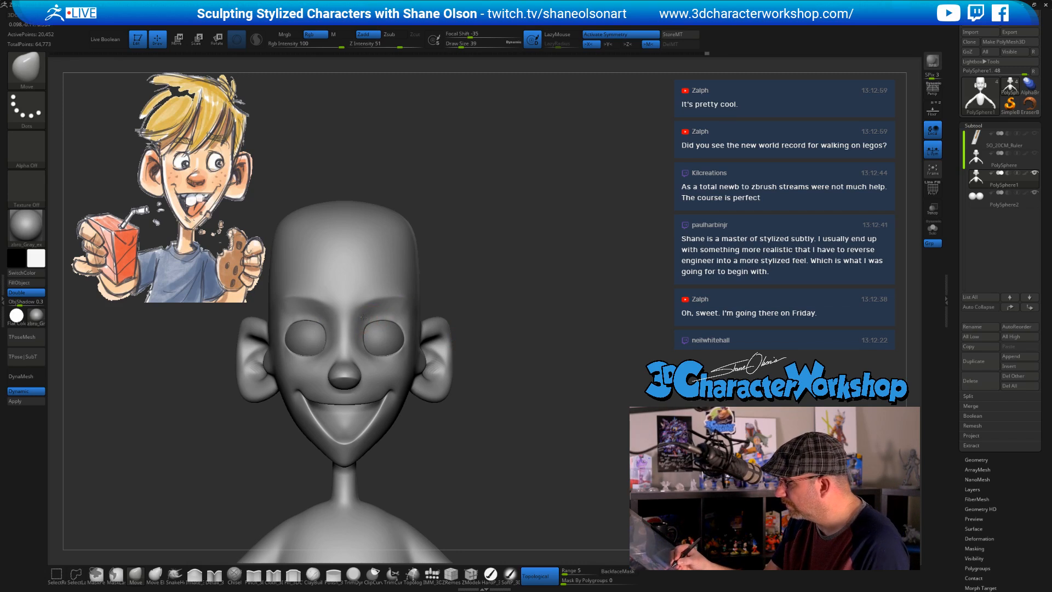
pyautogui.moveTo(363, 317); pyautogui.dragTo(364, 316)
pyautogui.moveTo(505, 386); pyautogui.dragTo(463, 380)
pyautogui.moveTo(521, 411)
pyautogui.keyDown('shift'); pyautogui.mouseDown()
pyautogui.moveTo(545, 449)
pyautogui.moveTo(531, 450)
pyautogui.moveTo(554, 405)
pyautogui.moveTo(583, 413)
pyautogui.moveTo(545, 422)
pyautogui.moveTo(547, 403)
pyautogui.moveTo(575, 401)
pyautogui.mouseUp(); pyautogui.keyUp('shift')
pyautogui.moveTo(575, 401)
pyautogui.mouseDown()
pyautogui.moveTo(561, 344)
pyautogui.moveTo(580, 398)
pyautogui.mouseUp()
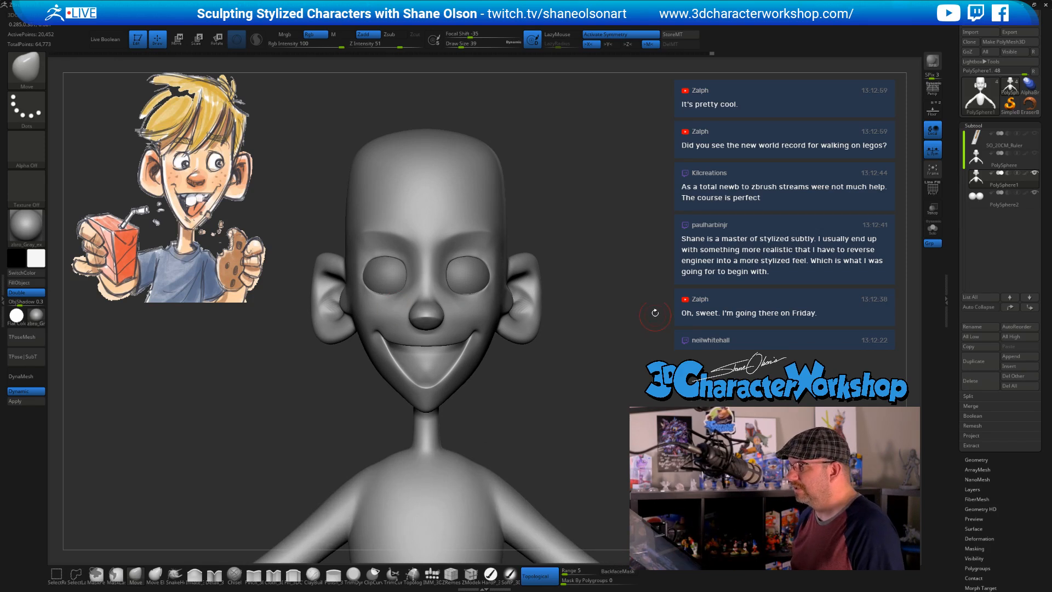
pyautogui.keyDown('alt'); pyautogui.moveTo(654, 313); pyautogui.dragTo(573, 318); pyautogui.keyUp('alt')
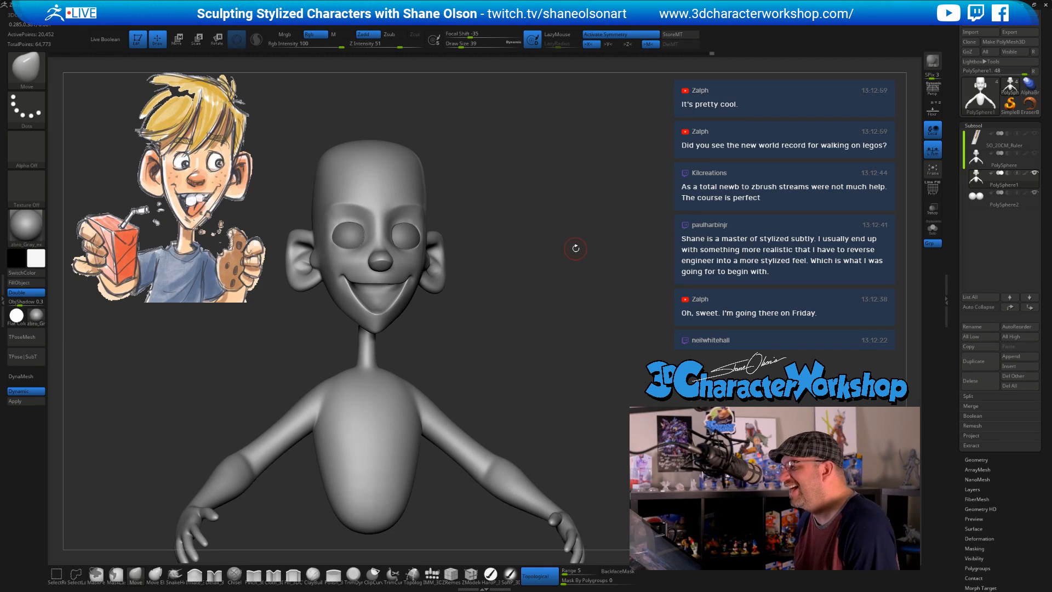
pyautogui.moveTo(521, 319)
pyautogui.keyDown('shift'); pyautogui.mouseDown()
pyautogui.moveTo(540, 333)
pyautogui.moveTo(555, 301)
pyautogui.mouseUp(); pyautogui.keyUp('shift')
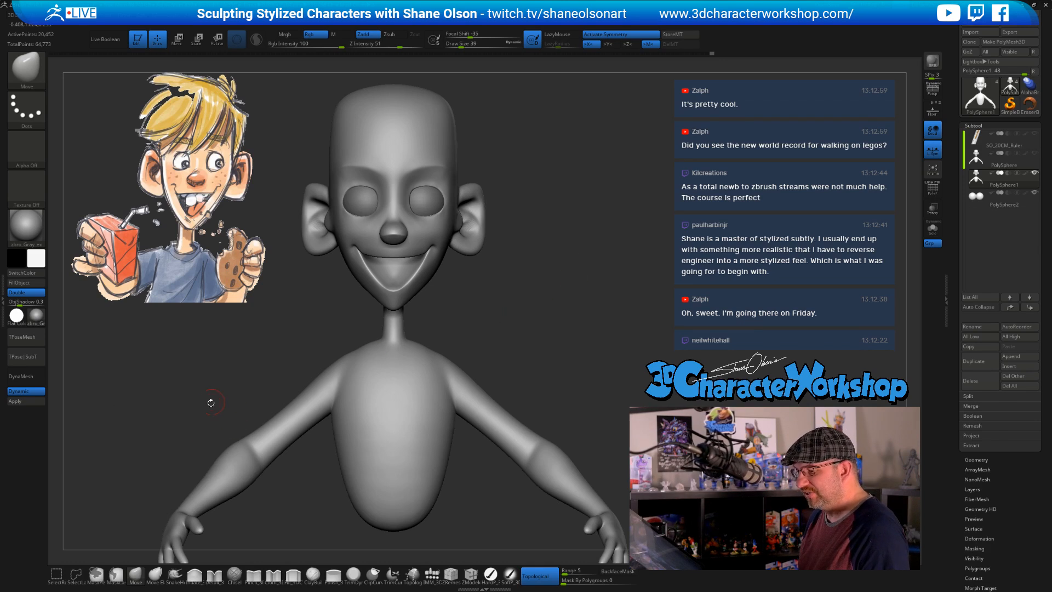
# Switch the model's material to SkinShade4
pyautogui.click(37, 318)
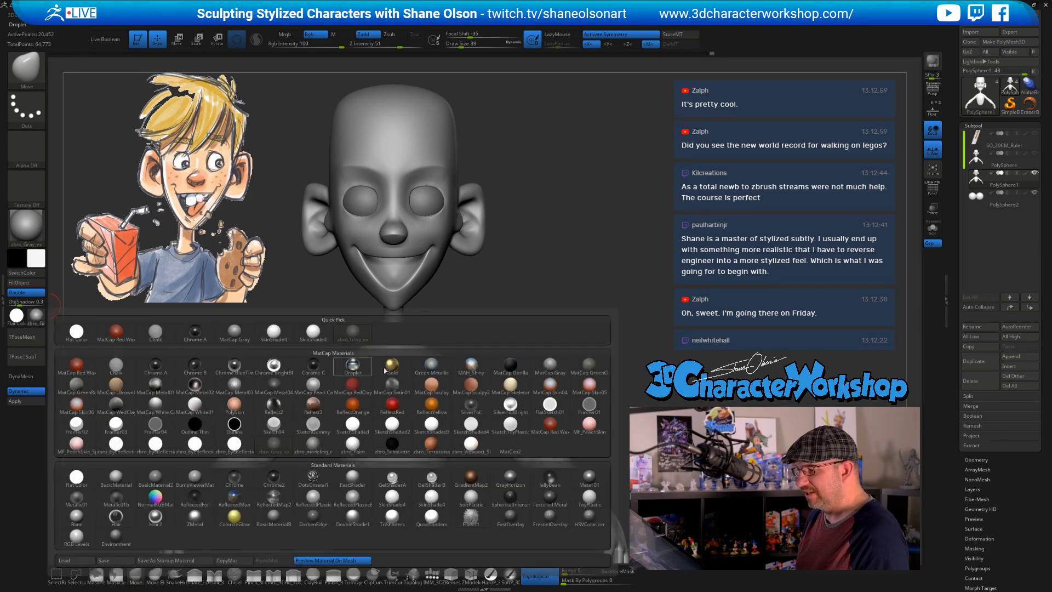
pyautogui.click(312, 333)
pyautogui.keyDown('alt'); pyautogui.moveTo(580, 310); pyautogui.dragTo(547, 292); pyautogui.keyUp('alt')
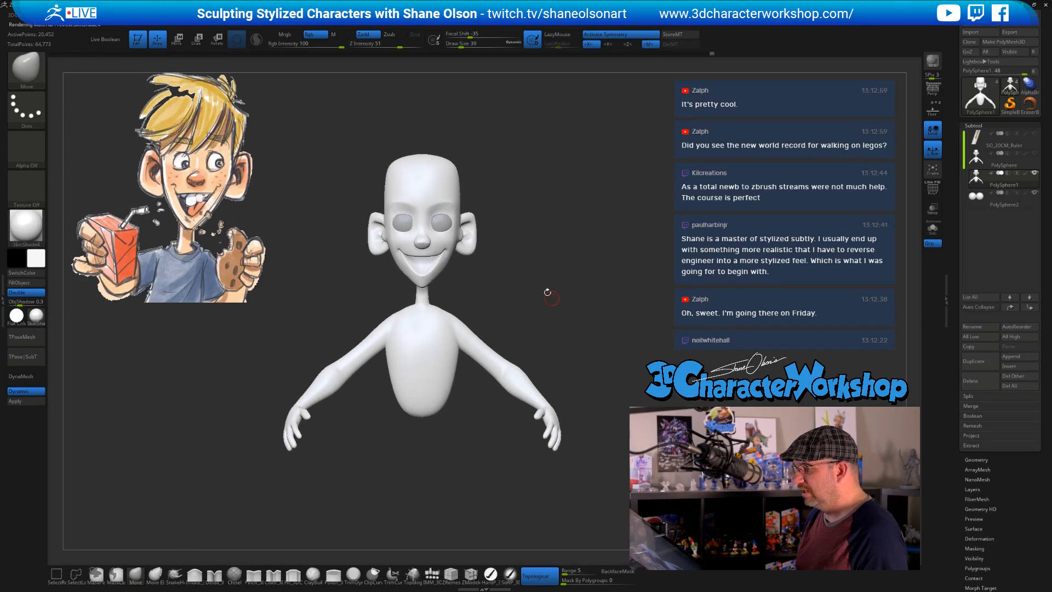
# Sample the light skin tone from the concept drawing and fill the body with it, choosing the hard paint brush
pyautogui.hotkey('shift', 'z')
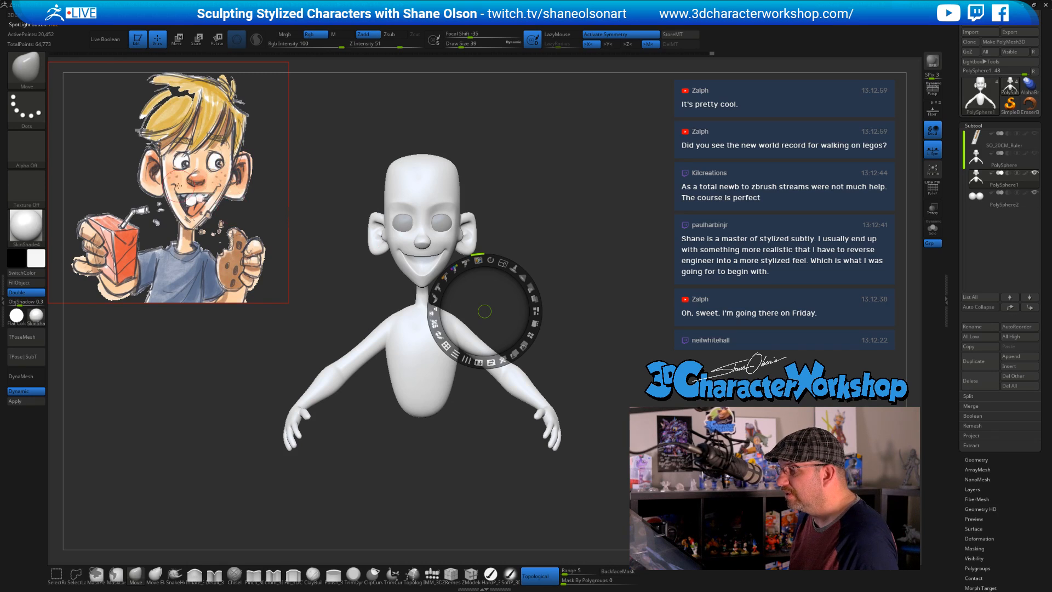
pyautogui.press('c')
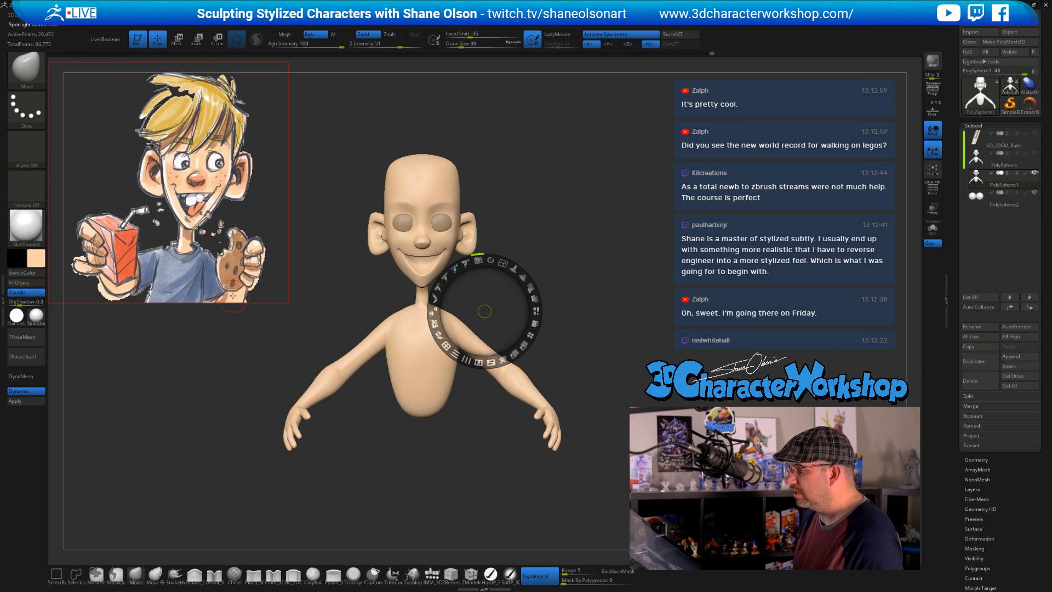
pyautogui.press('z')
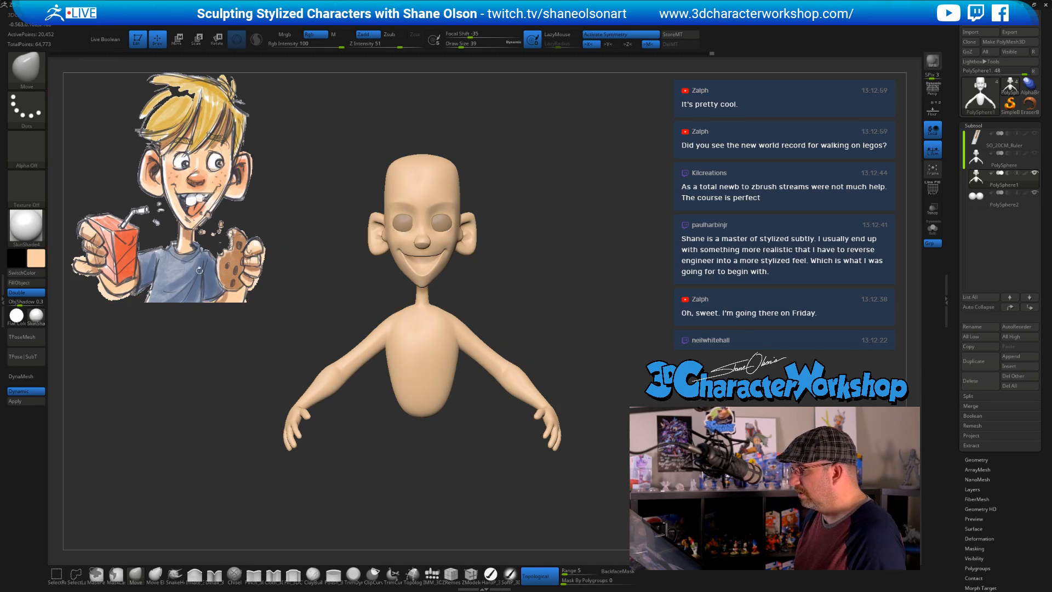
pyautogui.click(491, 574)
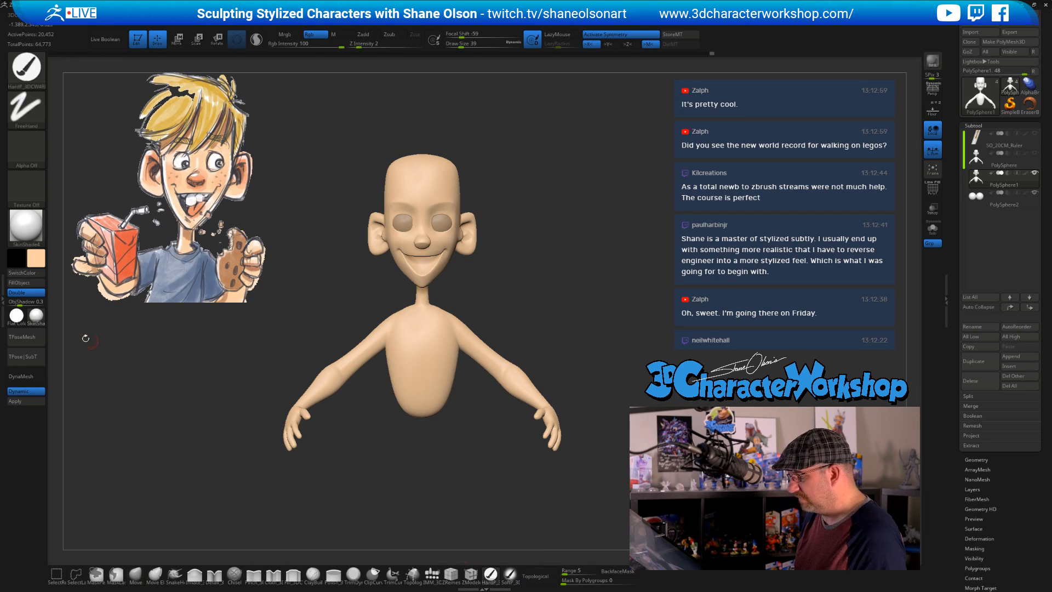
pyautogui.keyDown('alt'); pyautogui.moveTo(557, 216); pyautogui.dragTo(593, 271); pyautogui.keyUp('alt')
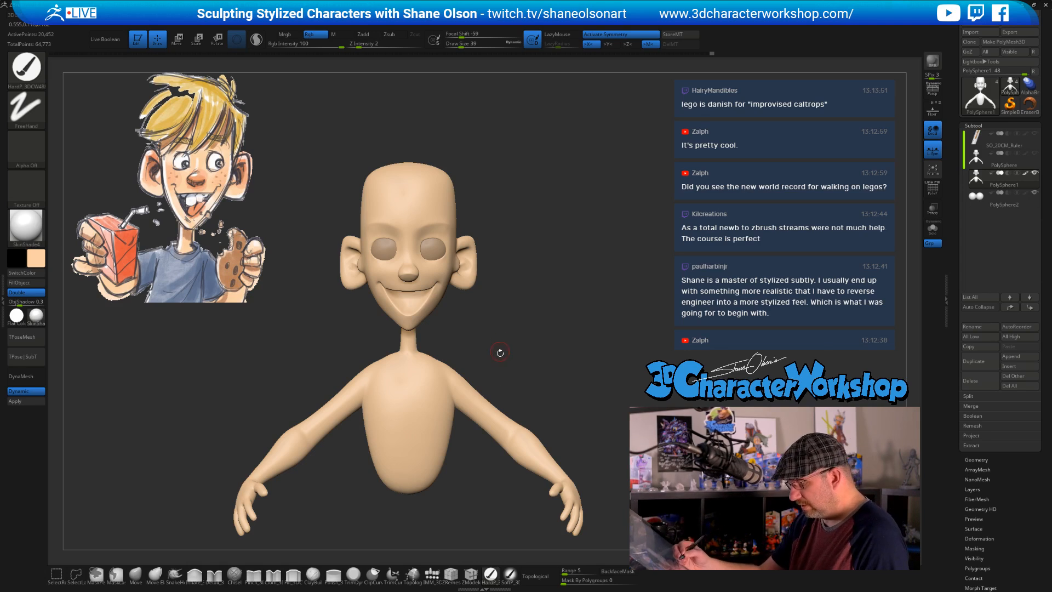
# Tint the inner ears with a warmer tone sampled from the drawing, using the soft paint brush at draw size 97 and RGB intensity 2
pyautogui.click(514, 580)
pyautogui.hotkey('shift', 'z')
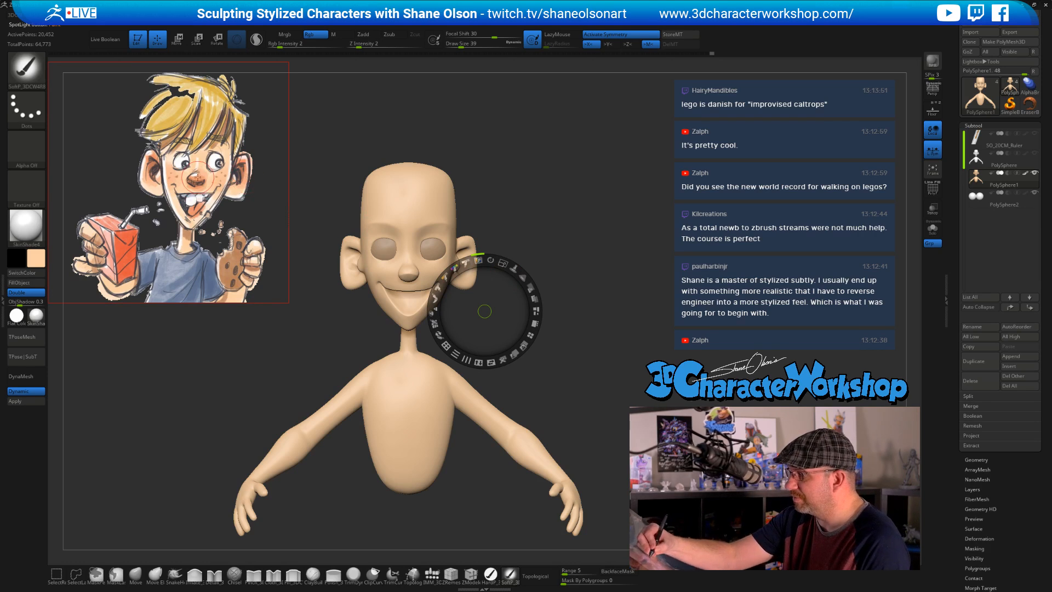
pyautogui.press('z')
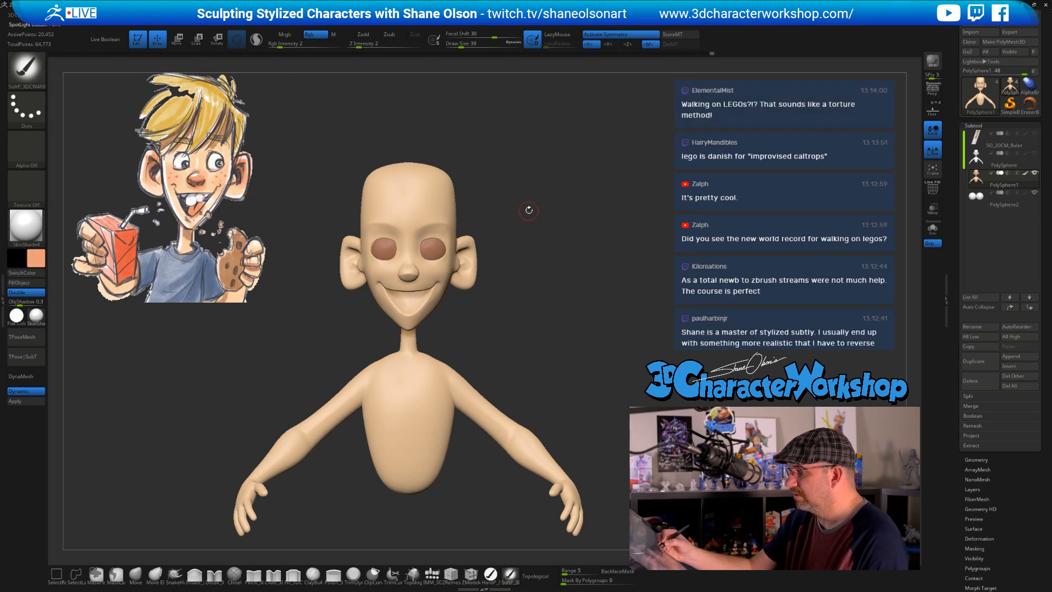
pyautogui.click(504, 581)
pyautogui.press('s')
pyautogui.moveTo(522, 261)
pyautogui.mouseDown()
pyautogui.moveTo(519, 272)
pyautogui.moveTo(483, 247)
pyautogui.mouseUp()
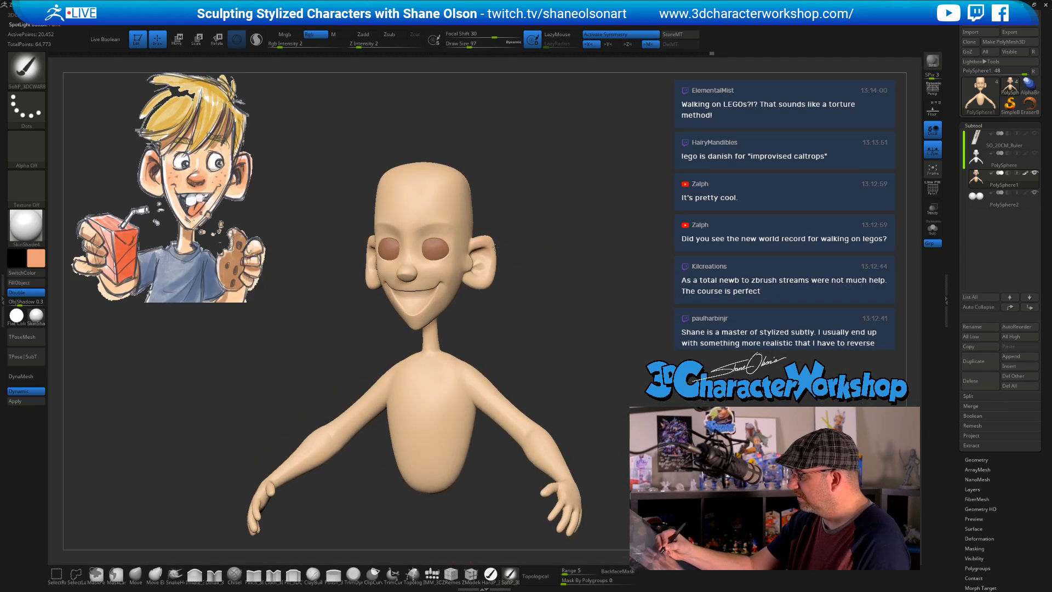
pyautogui.moveTo(521, 280)
pyautogui.keyDown('alt'); pyautogui.mouseDown()
pyautogui.moveTo(498, 290)
pyautogui.moveTo(458, 284)
pyautogui.moveTo(443, 303)
pyautogui.mouseUp(); pyautogui.keyUp('alt')
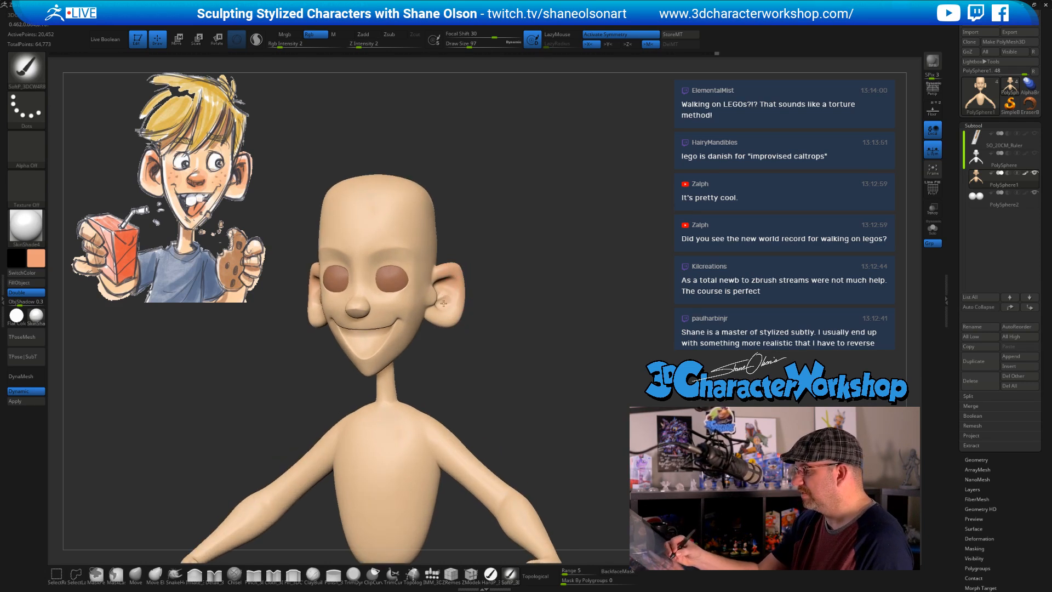
pyautogui.moveTo(502, 390)
pyautogui.mouseDown()
pyautogui.moveTo(468, 320)
pyautogui.moveTo(496, 309)
pyautogui.moveTo(491, 333)
pyautogui.moveTo(477, 329)
pyautogui.mouseUp()
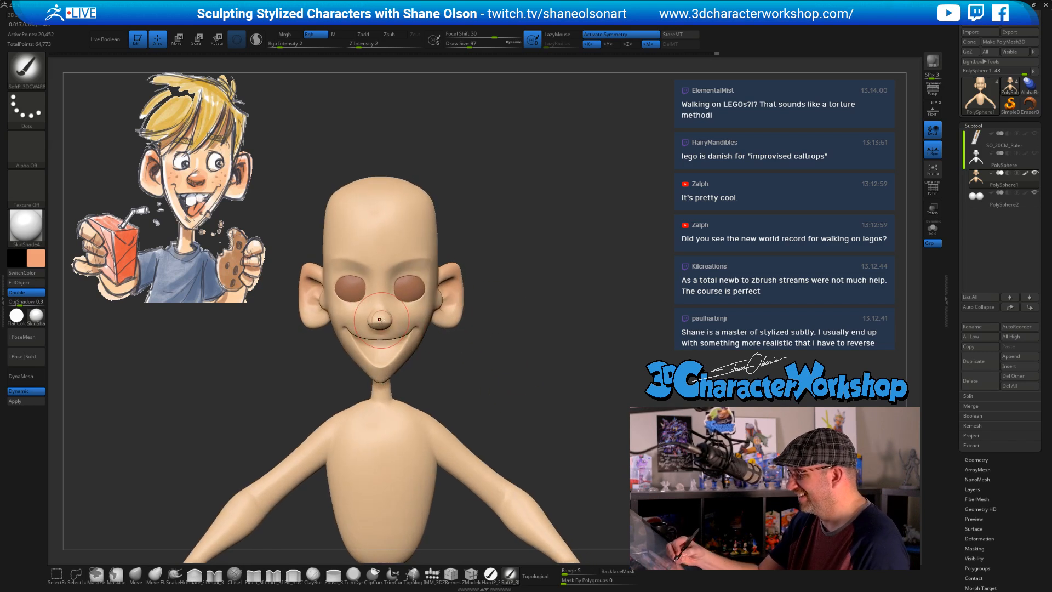
# Tint the nose and cheeks with the warm tone at draw size 65
pyautogui.moveTo(410, 334); pyautogui.dragTo(393, 350, button='right')
pyautogui.press('s')
pyautogui.click(388, 321)
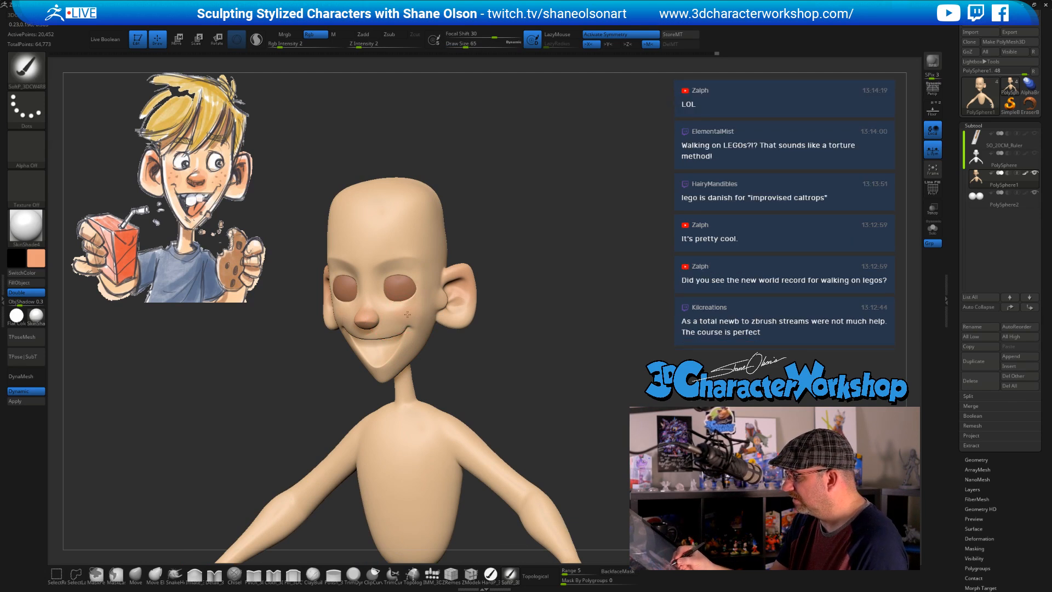
pyautogui.moveTo(479, 392); pyautogui.dragTo(407, 314)
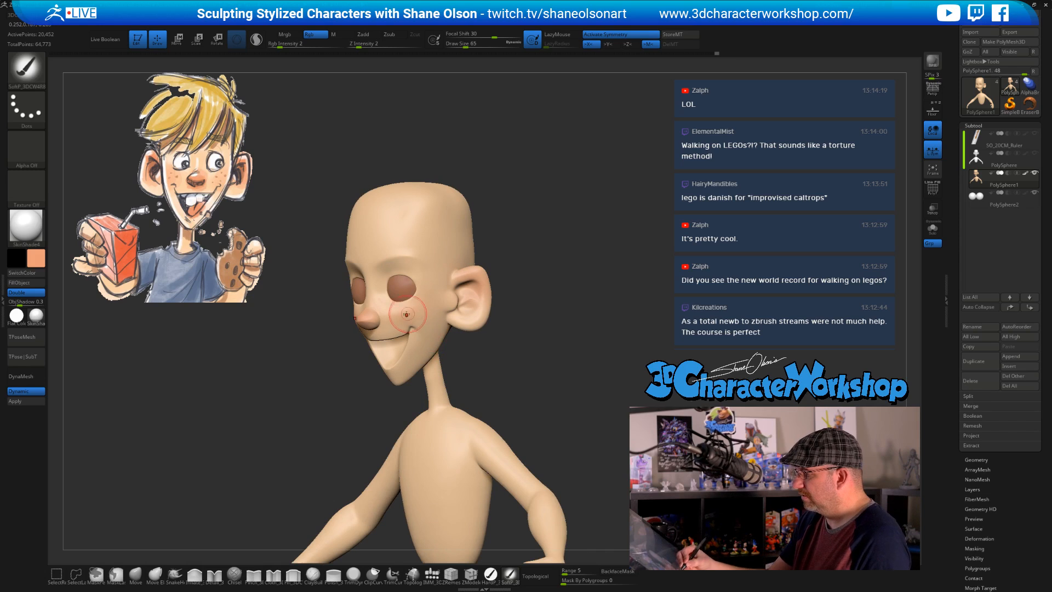
pyautogui.moveTo(502, 386)
pyautogui.mouseDown()
pyautogui.moveTo(485, 403)
pyautogui.moveTo(498, 376)
pyautogui.moveTo(536, 367)
pyautogui.moveTo(529, 383)
pyautogui.moveTo(564, 366)
pyautogui.mouseUp()
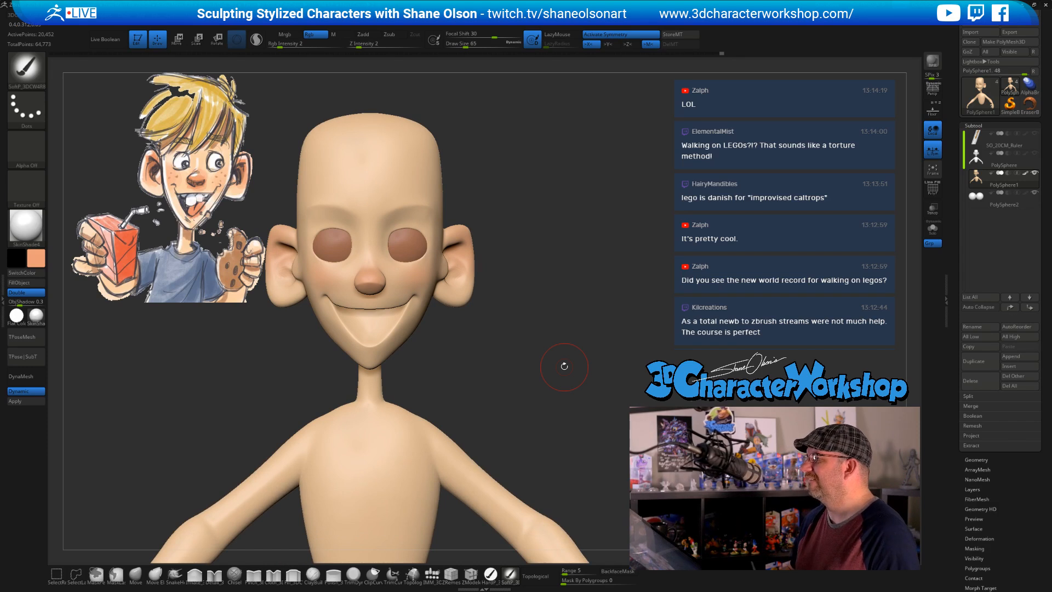
# Build up the warm tint on the face and ears with the soft paint brush at draw size 94
pyautogui.moveTo(492, 366)
pyautogui.keyDown('alt'); pyautogui.mouseDown()
pyautogui.moveTo(488, 359)
pyautogui.moveTo(493, 381)
pyautogui.moveTo(519, 393)
pyautogui.moveTo(518, 377)
pyautogui.moveTo(534, 386)
pyautogui.moveTo(480, 382)
pyautogui.moveTo(510, 380)
pyautogui.mouseUp(); pyautogui.keyUp('alt')
pyautogui.press('s')
pyautogui.moveTo(505, 229); pyautogui.dragTo(503, 227)
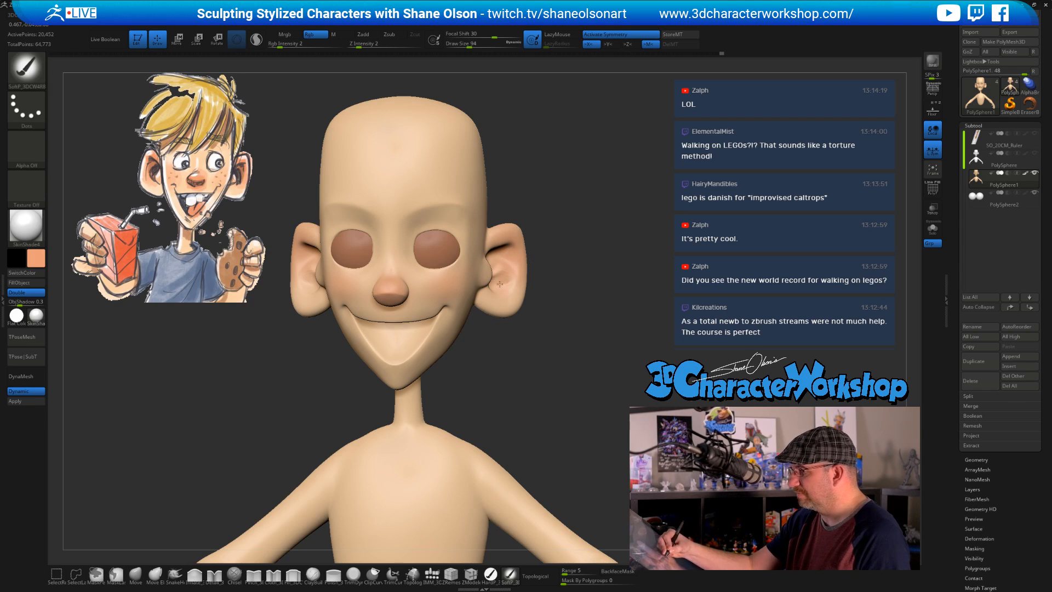
pyautogui.moveTo(557, 386); pyautogui.dragTo(537, 427)
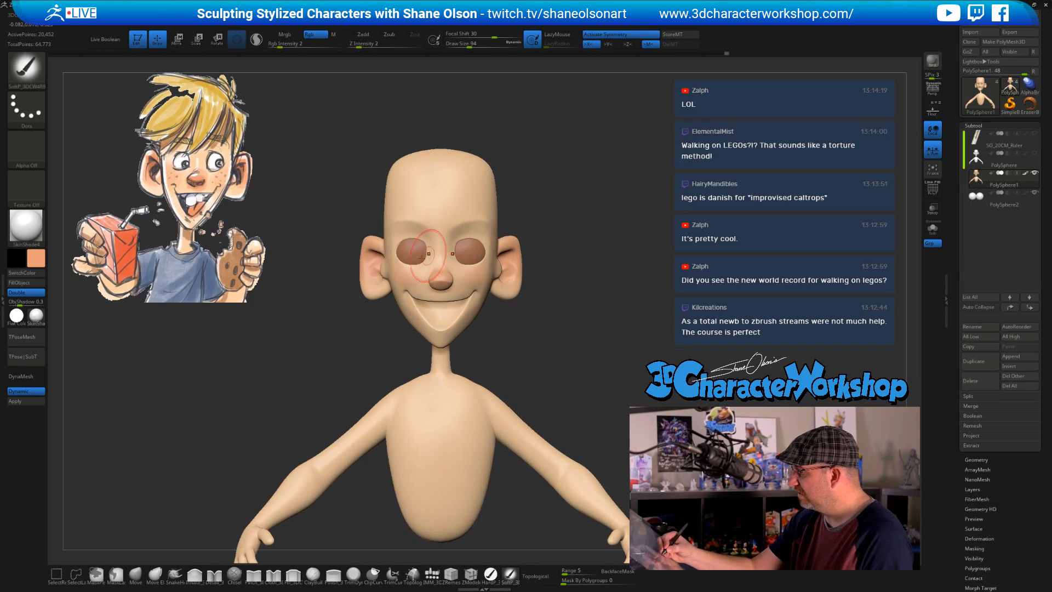
# Mix a pale off-white, undo its fill on the body, and fill the eyeballs subtool with it
pyautogui.click(36, 257)
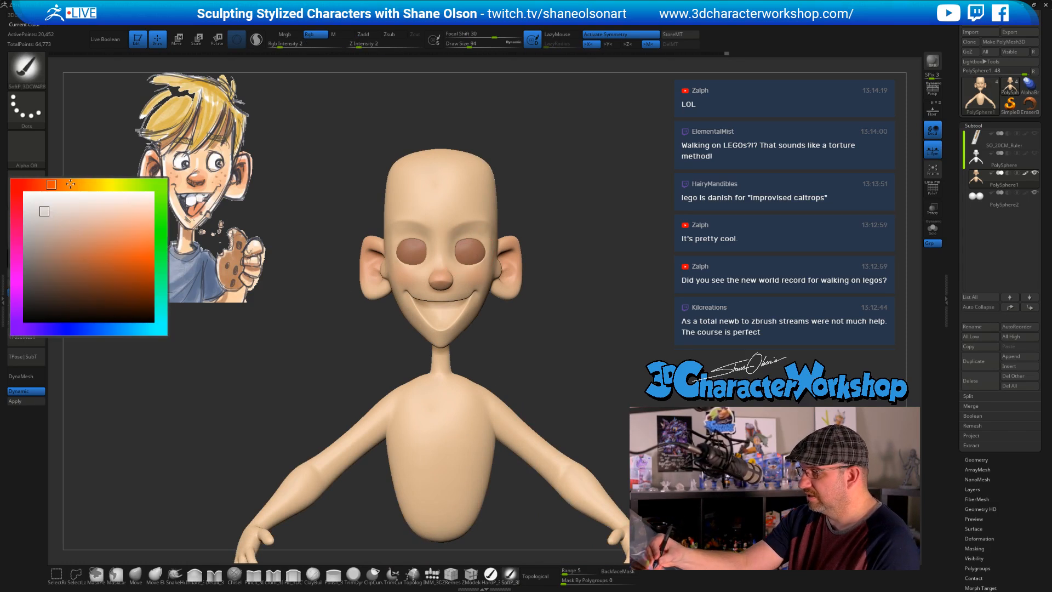
pyautogui.moveTo(70, 184); pyautogui.dragTo(74, 184)
pyautogui.click(48, 216)
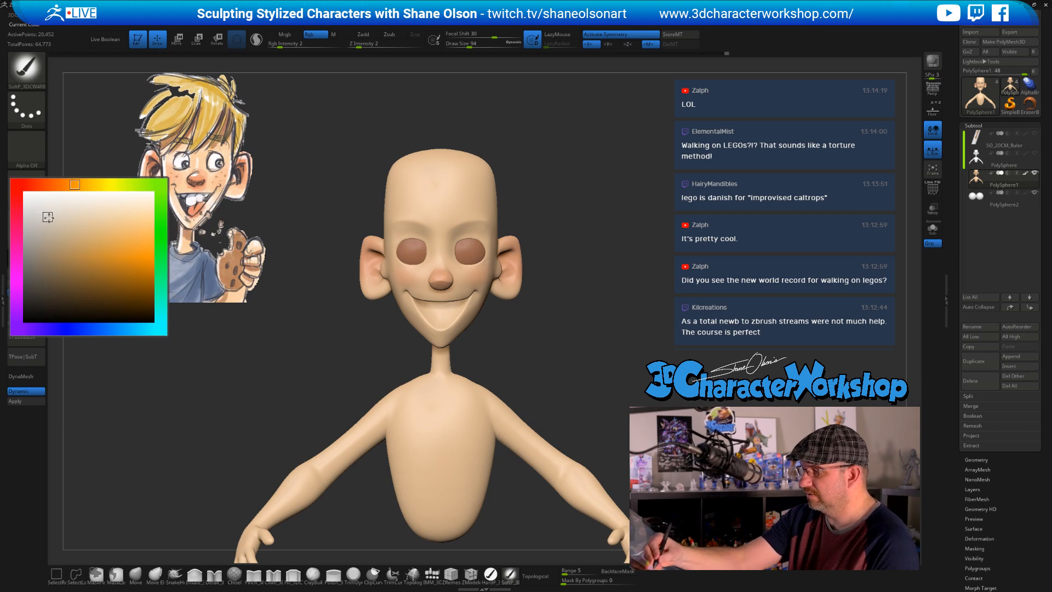
pyautogui.click(490, 574)
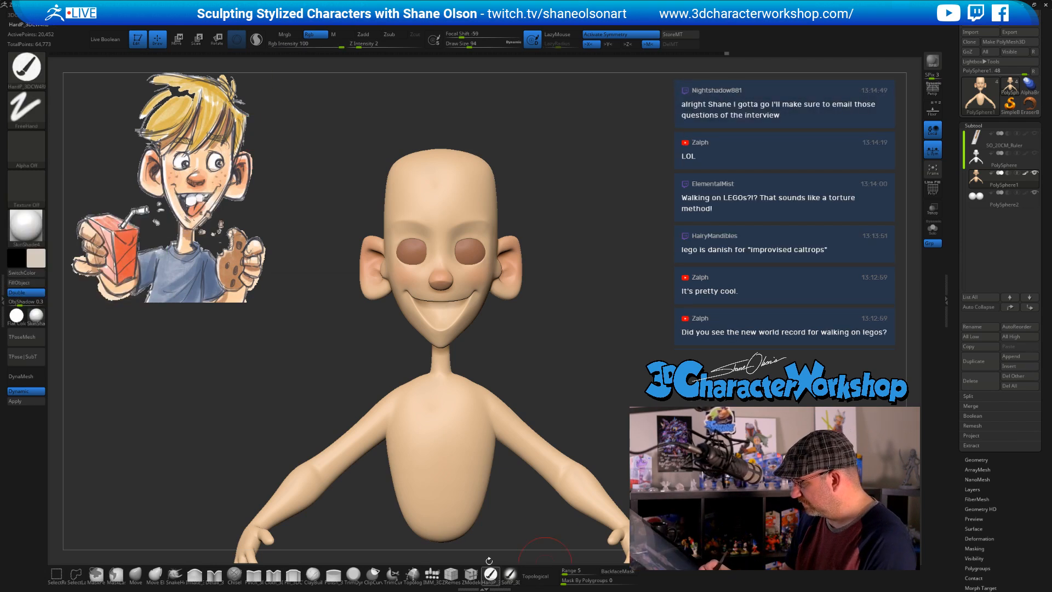
pyautogui.click(26, 282)
pyautogui.hotkey('ctrl', 'z')
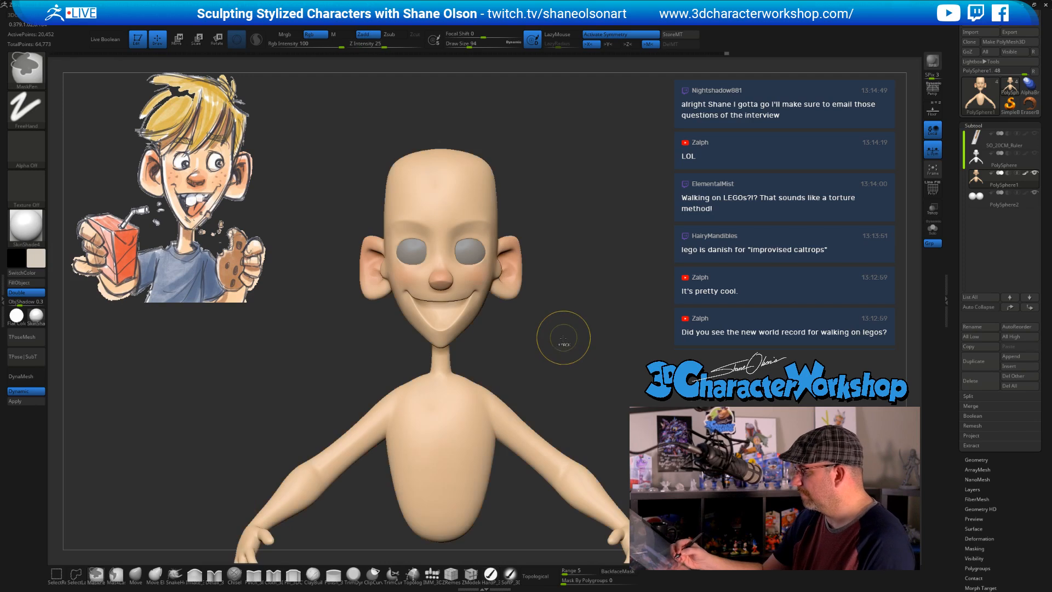
pyautogui.click(974, 205)
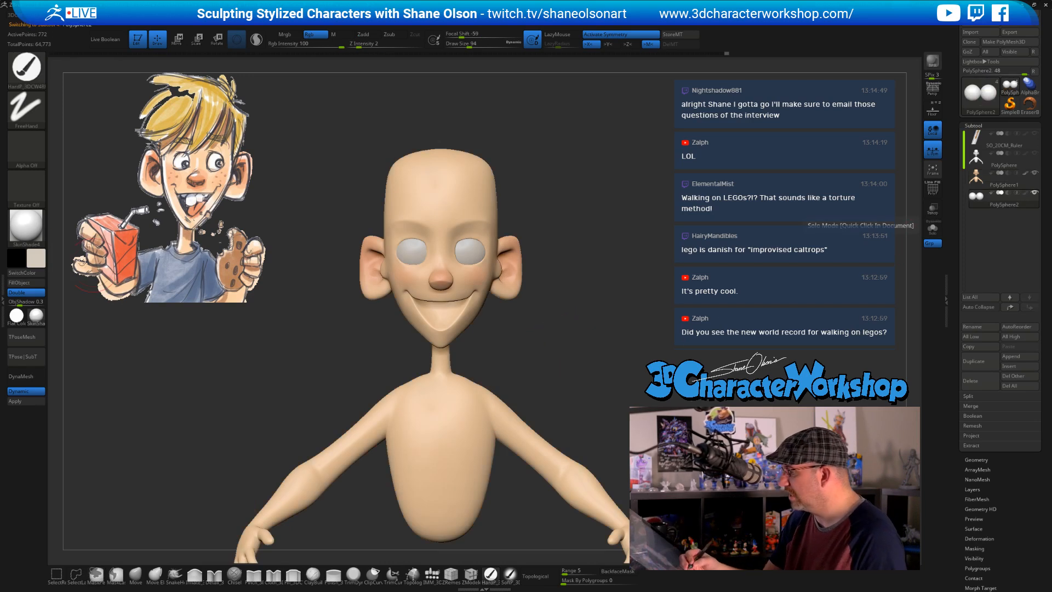
pyautogui.keyDown('alt'); pyautogui.moveTo(599, 329); pyautogui.dragTo(571, 378); pyautogui.keyUp('alt')
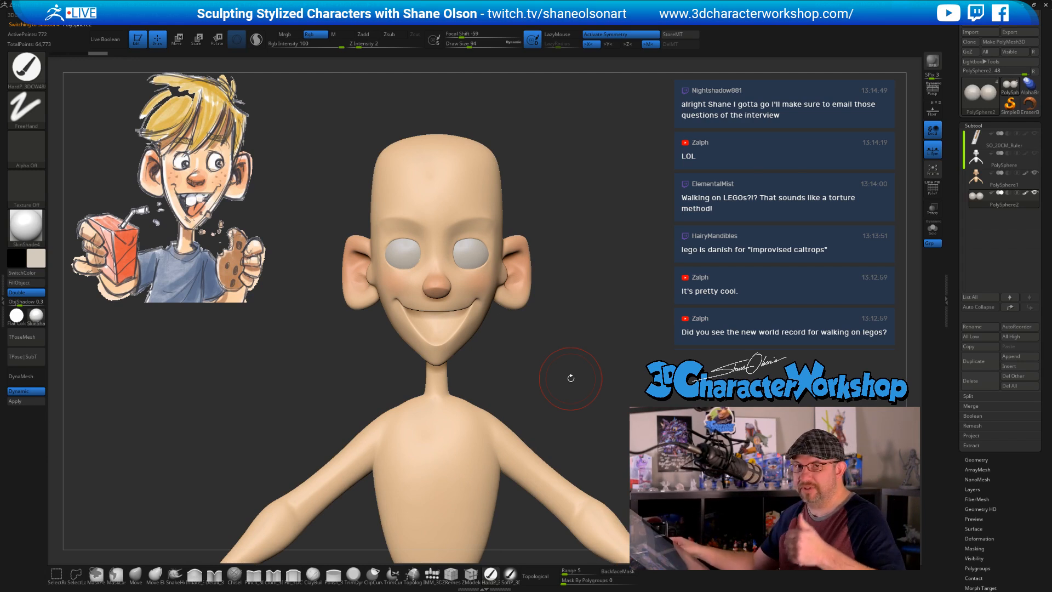
# Examine the colored face up close from the front and from below
pyautogui.moveTo(685, 264)
pyautogui.keyDown('alt'); pyautogui.mouseDown()
pyautogui.moveTo(639, 300)
pyautogui.moveTo(718, 296)
pyautogui.moveTo(662, 289)
pyautogui.moveTo(603, 263)
pyautogui.mouseUp(); pyautogui.keyUp('alt')
pyautogui.keyDown('alt'); pyautogui.click(458, 206); pyautogui.keyUp('alt')
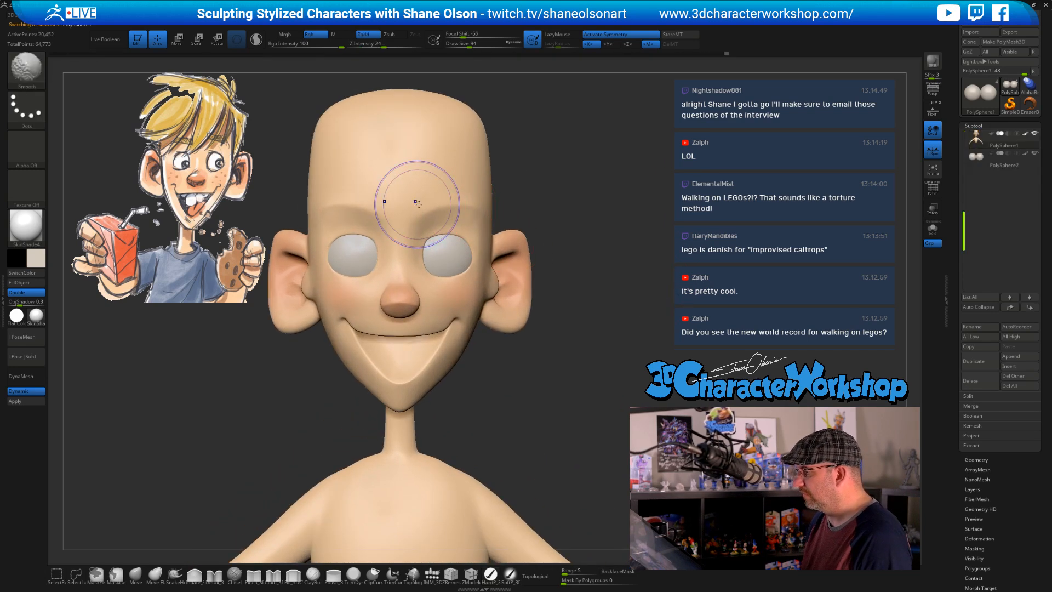
pyautogui.moveTo(633, 240); pyautogui.dragTo(659, 284)
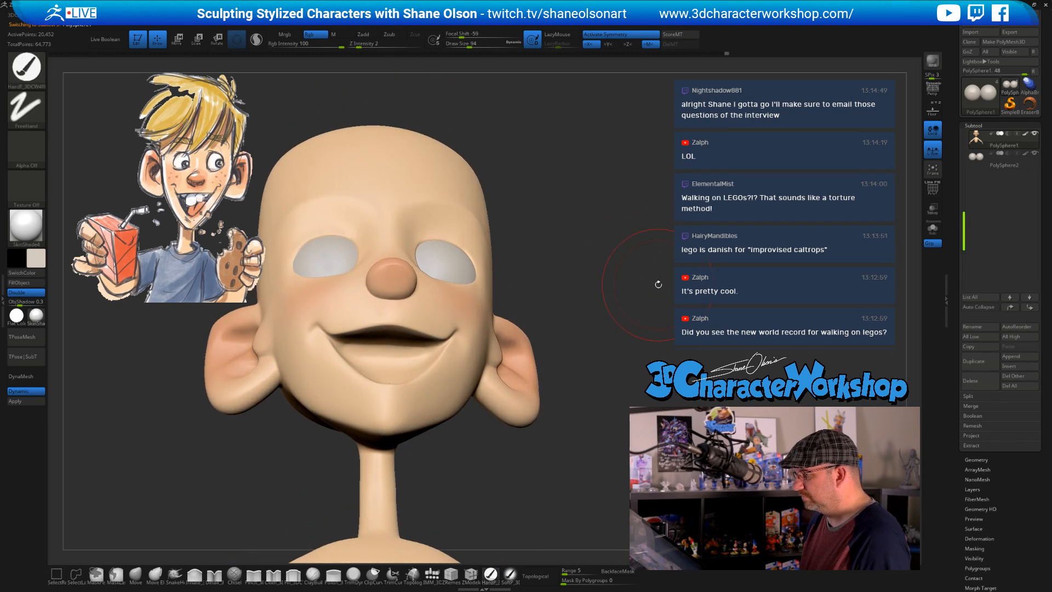
# Insert a QuadSphere-2 sphere from the insert-mesh brush inside the body's mouth opening to start the upper gums
pyautogui.moveTo(474, 495); pyautogui.dragTo(530, 466)
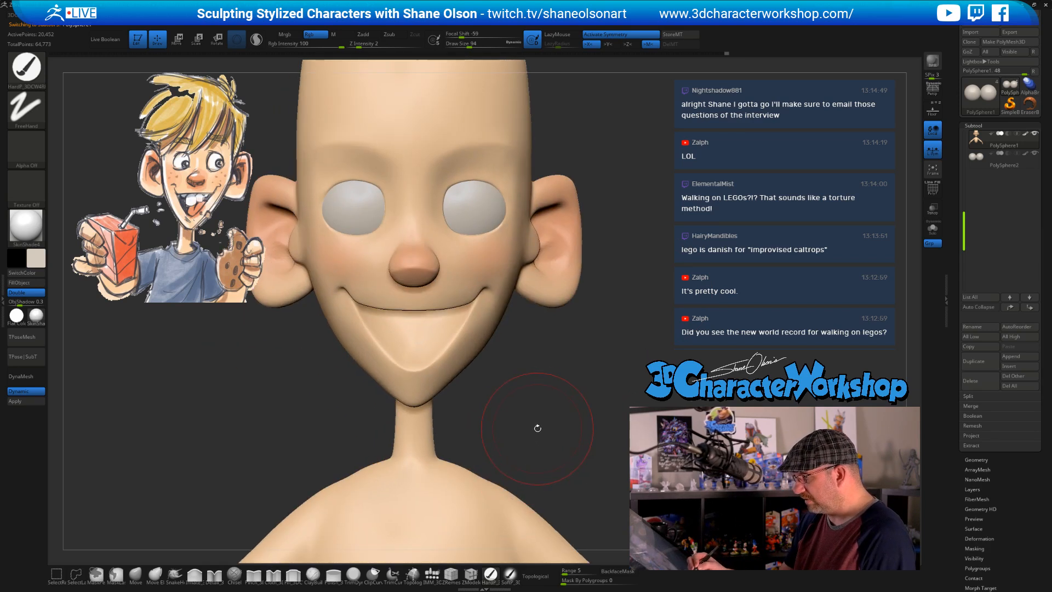
pyautogui.moveTo(540, 430); pyautogui.dragTo(540, 404)
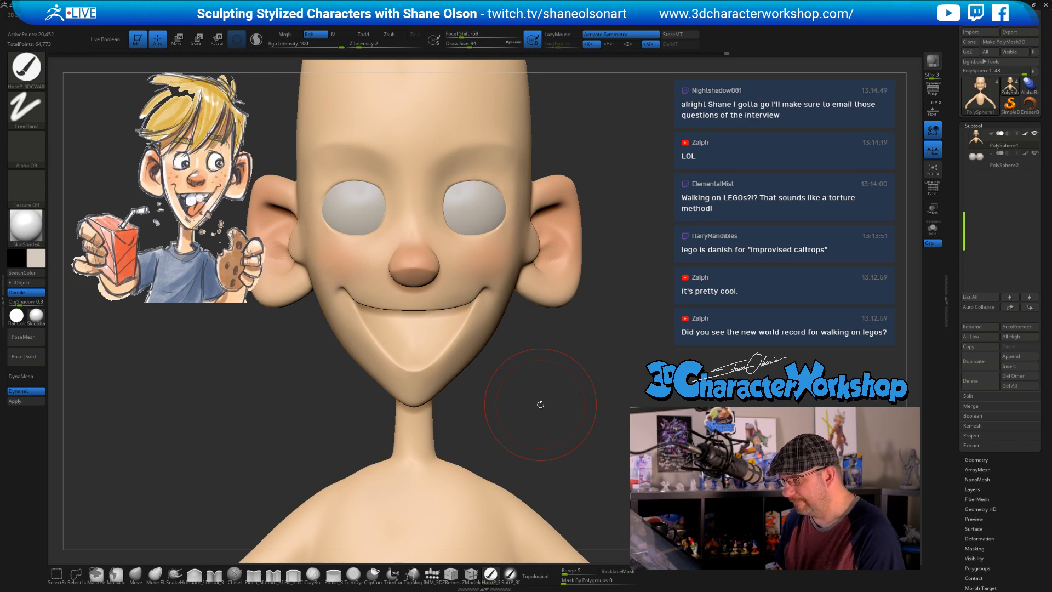
pyautogui.click(432, 574)
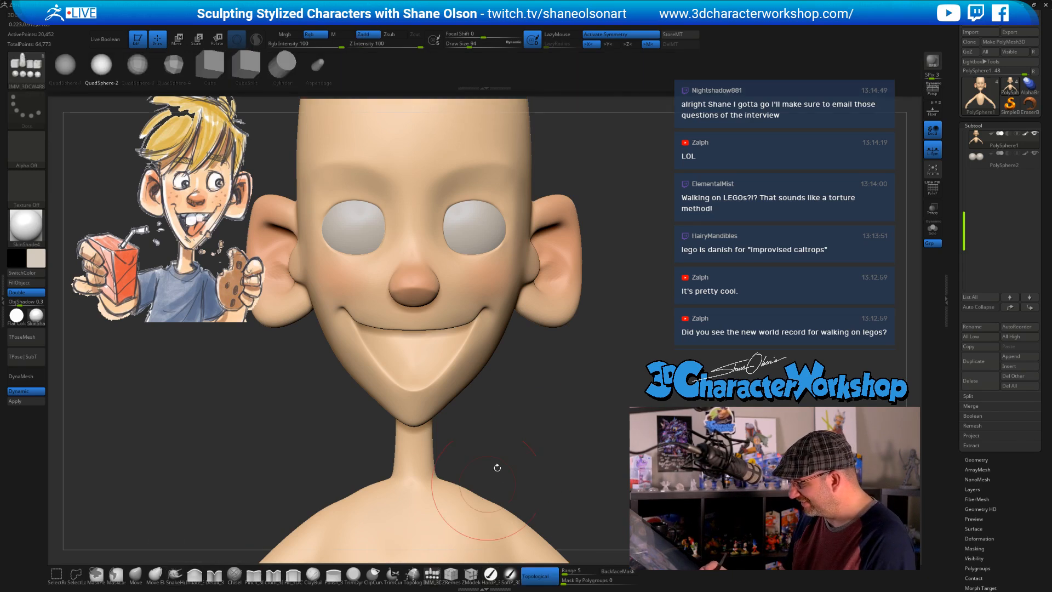
pyautogui.moveTo(455, 443); pyautogui.dragTo(566, 404)
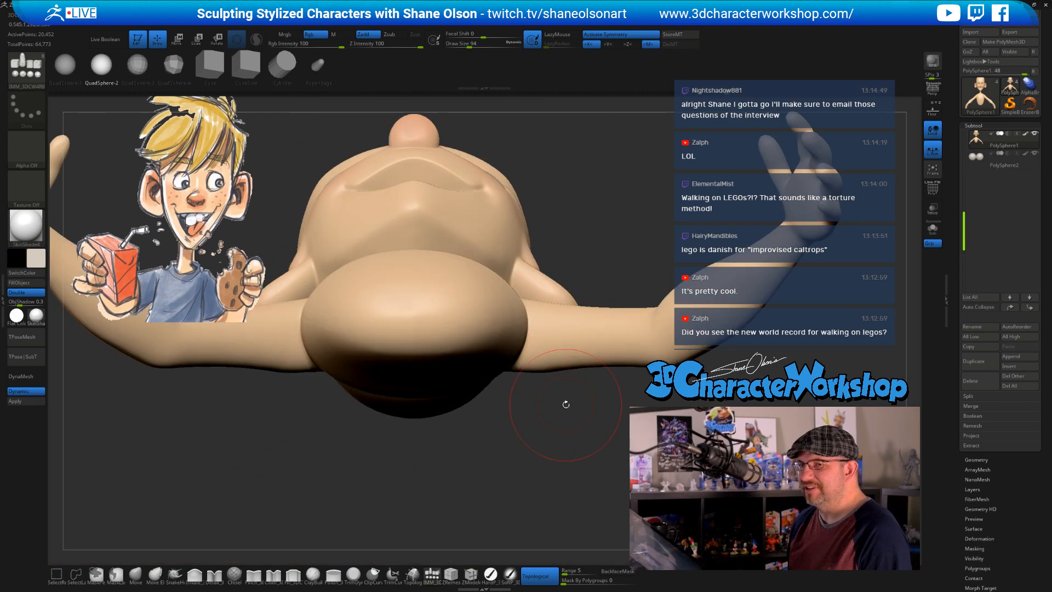
pyautogui.moveTo(566, 404); pyautogui.dragTo(570, 482)
pyautogui.moveTo(564, 369)
pyautogui.mouseDown()
pyautogui.moveTo(606, 278)
pyautogui.moveTo(575, 350)
pyautogui.moveTo(576, 309)
pyautogui.mouseUp()
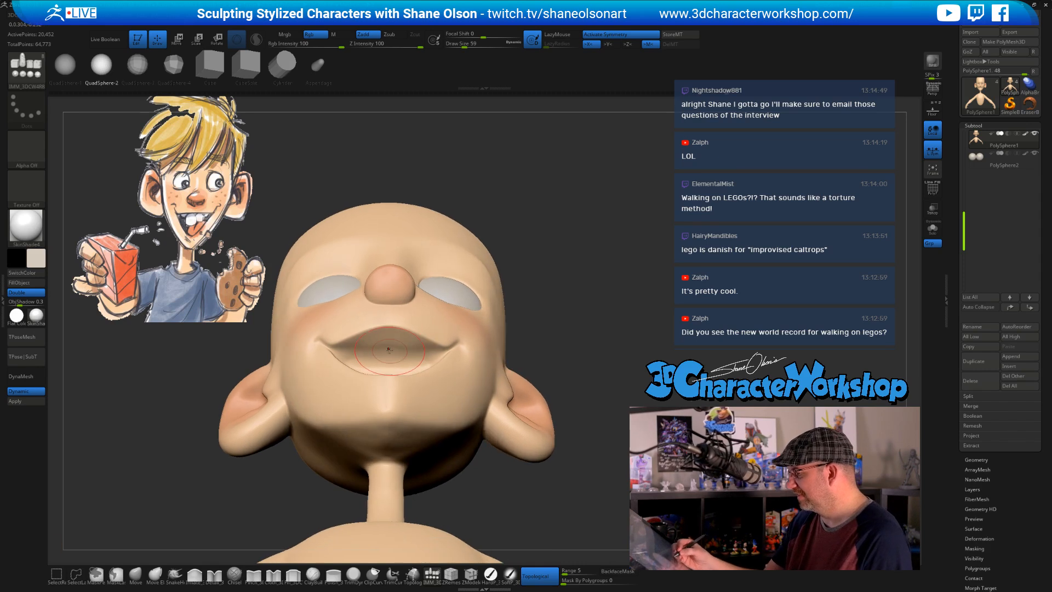
pyautogui.moveTo(389, 349); pyautogui.dragTo(388, 365)
pyautogui.moveTo(528, 343); pyautogui.dragTo(371, 356)
pyautogui.press('w')
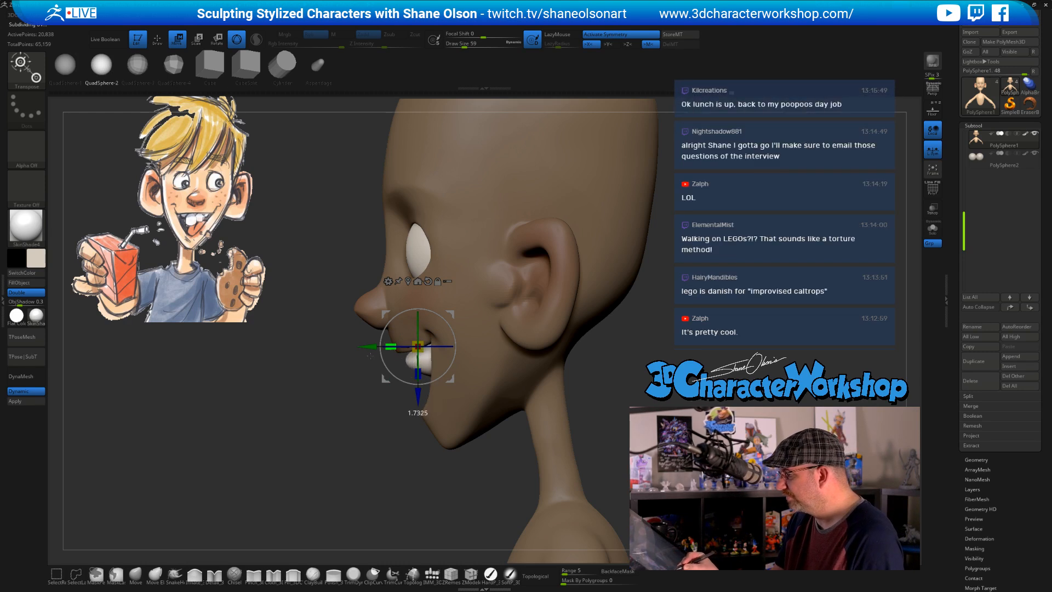
# Split the unmasked mouth sphere off the isolated body mesh into its own subtool and select it
pyautogui.click(932, 227)
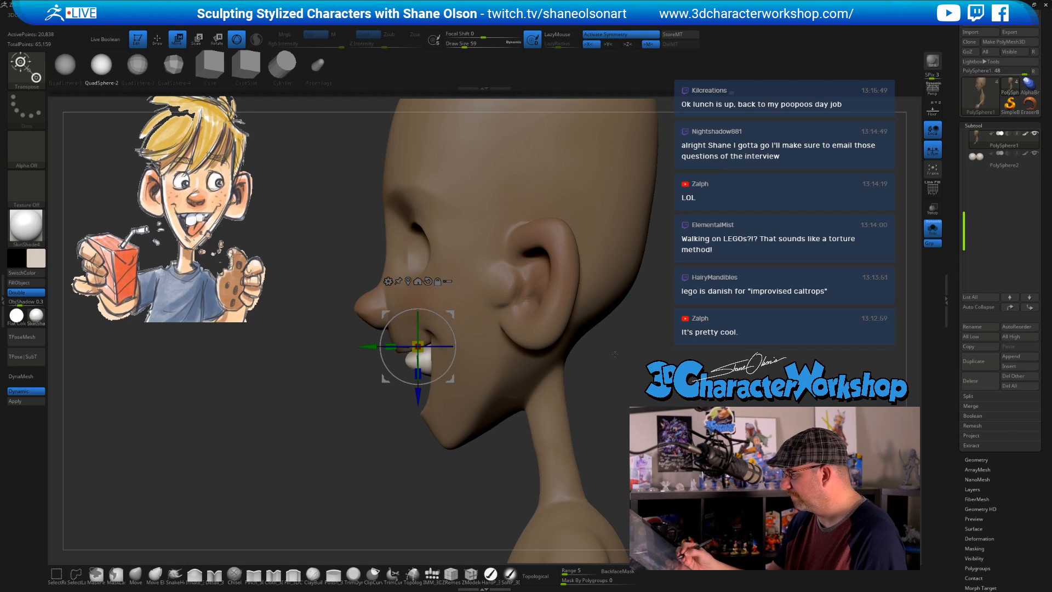
pyautogui.press('space')
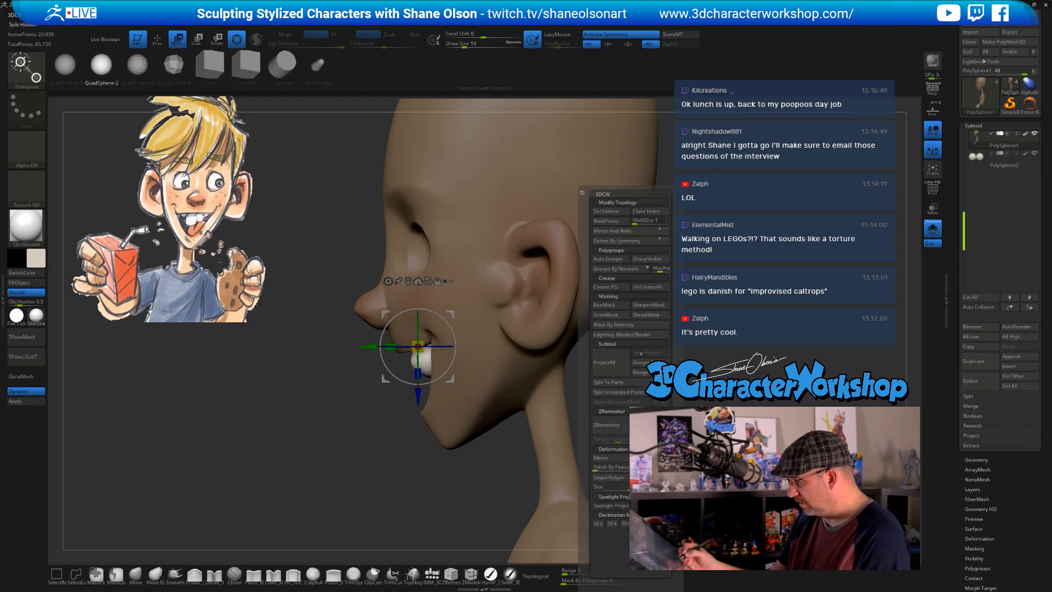
pyautogui.click(626, 392)
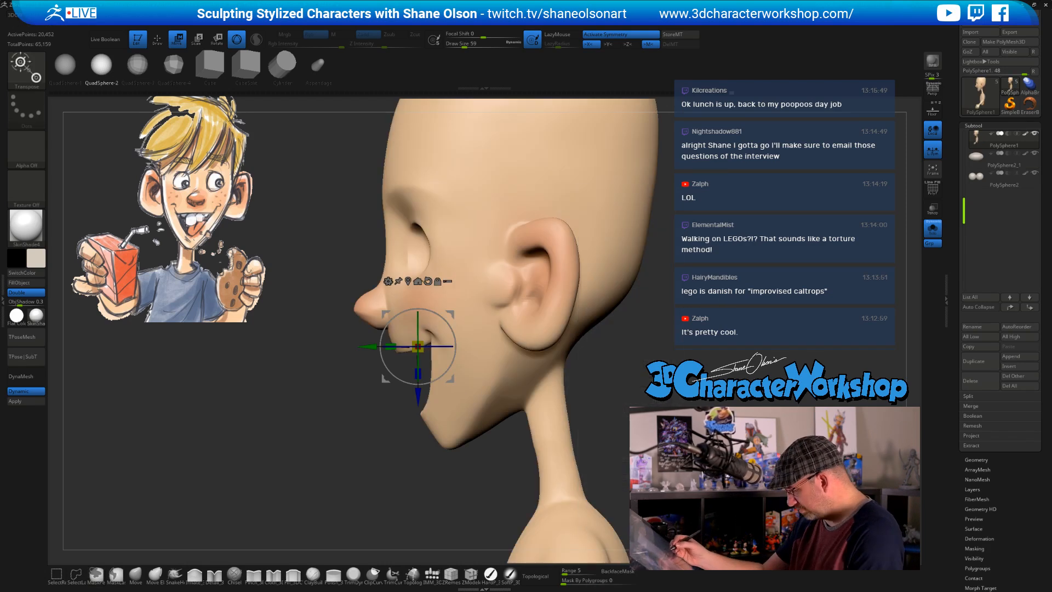
pyautogui.click(1002, 159)
# Scale the isolated sphere with the gizmo, flattening it front to back into a wide, slender ellipsoid
pyautogui.moveTo(564, 403)
pyautogui.mouseDown()
pyautogui.moveTo(553, 381)
pyautogui.moveTo(549, 390)
pyautogui.mouseUp()
pyautogui.keyDown('alt'); pyautogui.moveTo(546, 411); pyautogui.dragTo(530, 411); pyautogui.keyUp('alt')
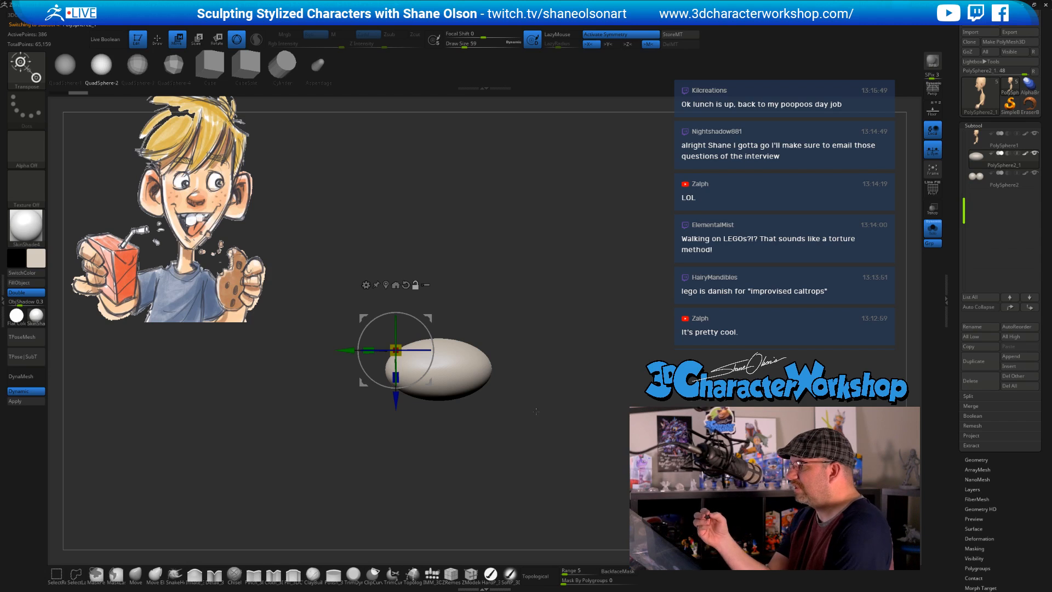
pyautogui.moveTo(368, 350); pyautogui.dragTo(507, 350)
pyautogui.moveTo(396, 377); pyautogui.dragTo(386, 350)
pyautogui.moveTo(480, 378); pyautogui.dragTo(443, 478)
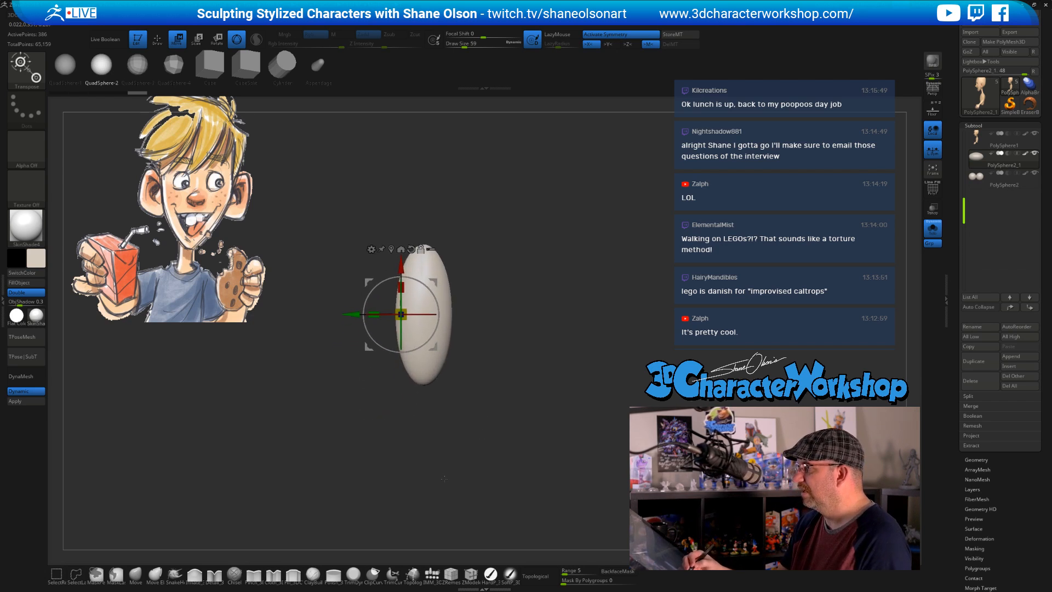
pyautogui.keyDown('alt'); pyautogui.moveTo(491, 378); pyautogui.dragTo(466, 417); pyautogui.keyUp('alt')
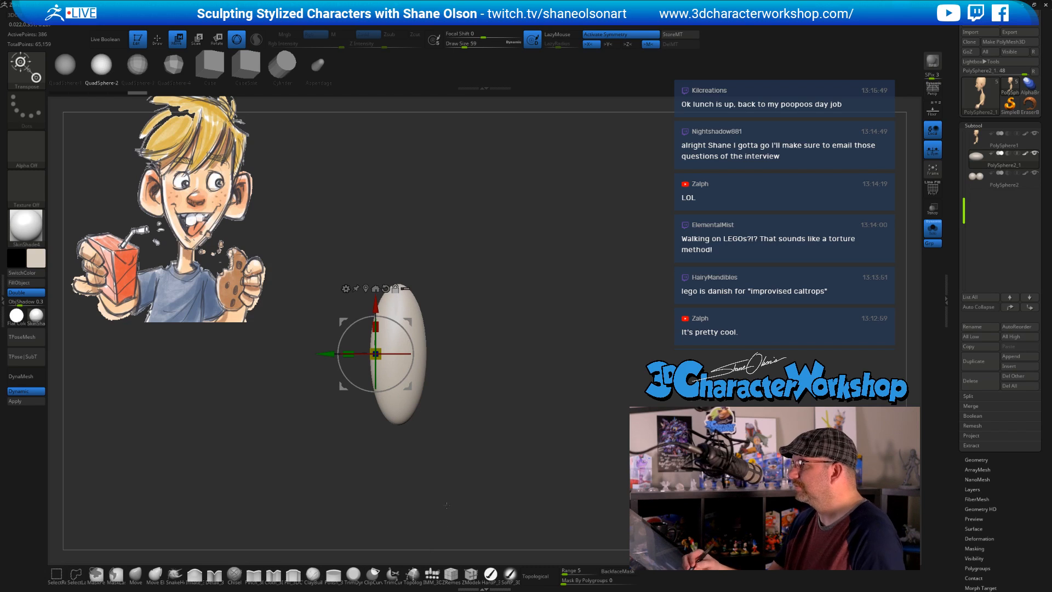
# With color painting off, pull the ellipsoid's ends backward into a U-shaped gum arch using the SnakeHook brush at draw size 71
pyautogui.click(175, 572)
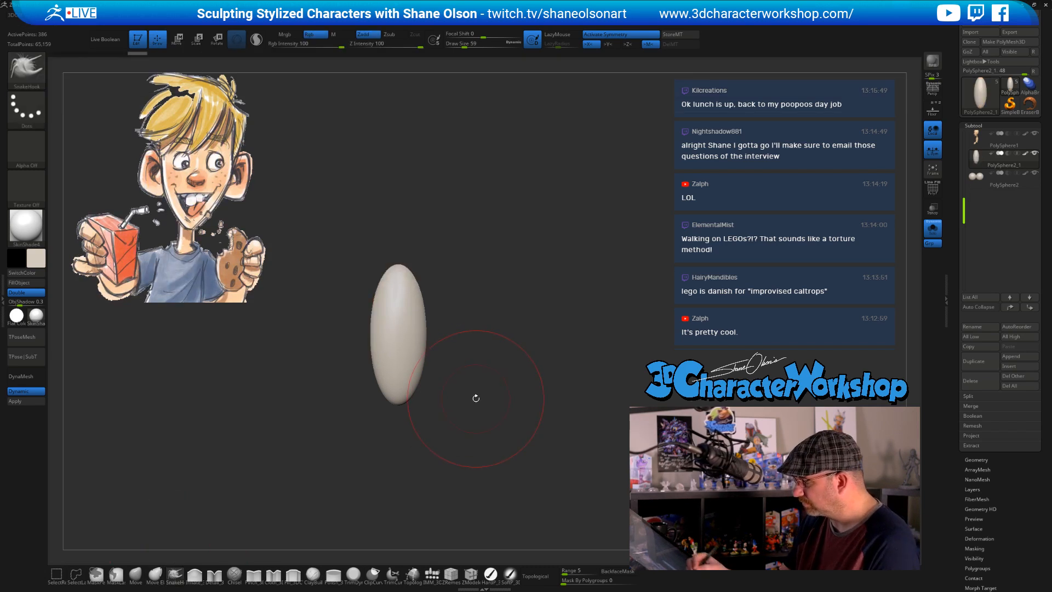
pyautogui.press('s')
pyautogui.moveTo(477, 401); pyautogui.dragTo(474, 401)
pyautogui.click(315, 35)
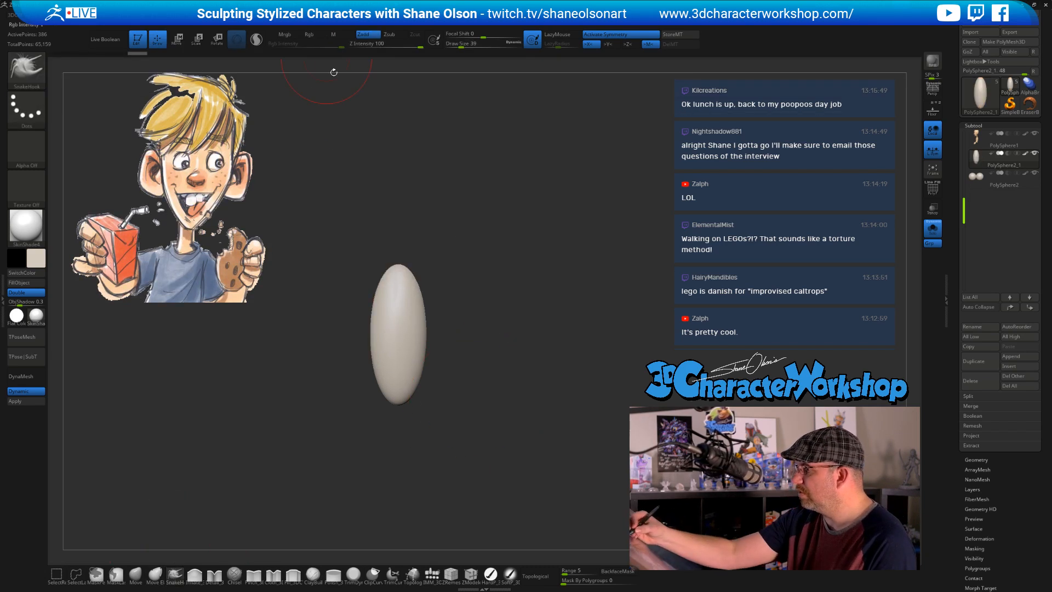
pyautogui.press('s')
pyautogui.moveTo(437, 333); pyautogui.dragTo(443, 333)
pyautogui.moveTo(400, 269); pyautogui.dragTo(424, 263)
pyautogui.moveTo(430, 308)
pyautogui.mouseDown()
pyautogui.moveTo(412, 299)
pyautogui.moveTo(440, 263)
pyautogui.moveTo(495, 260)
pyautogui.mouseUp()
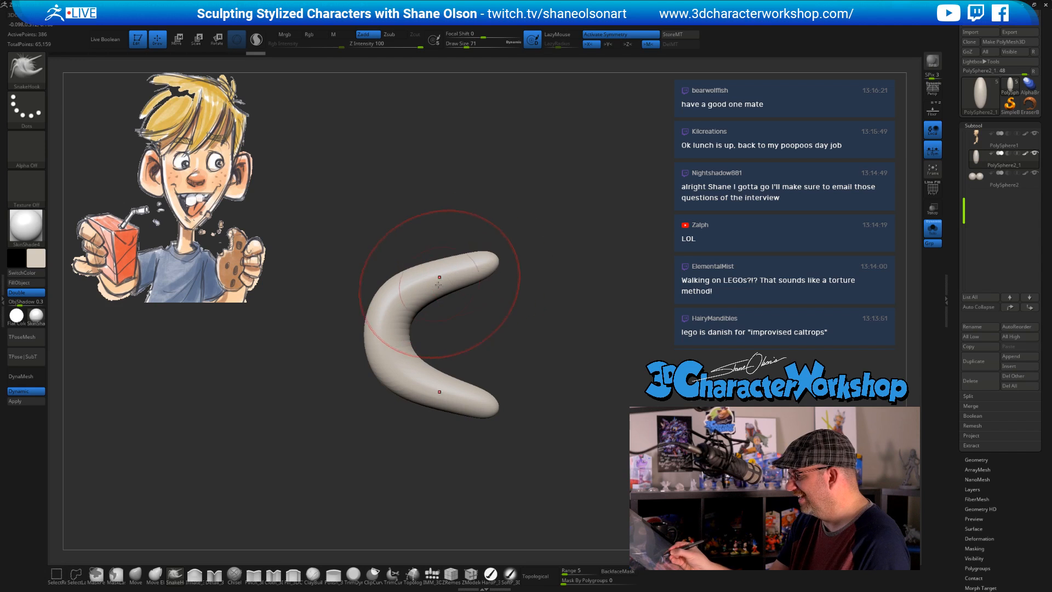
pyautogui.moveTo(442, 284); pyautogui.dragTo(502, 258)
pyautogui.moveTo(566, 426); pyautogui.dragTo(544, 371)
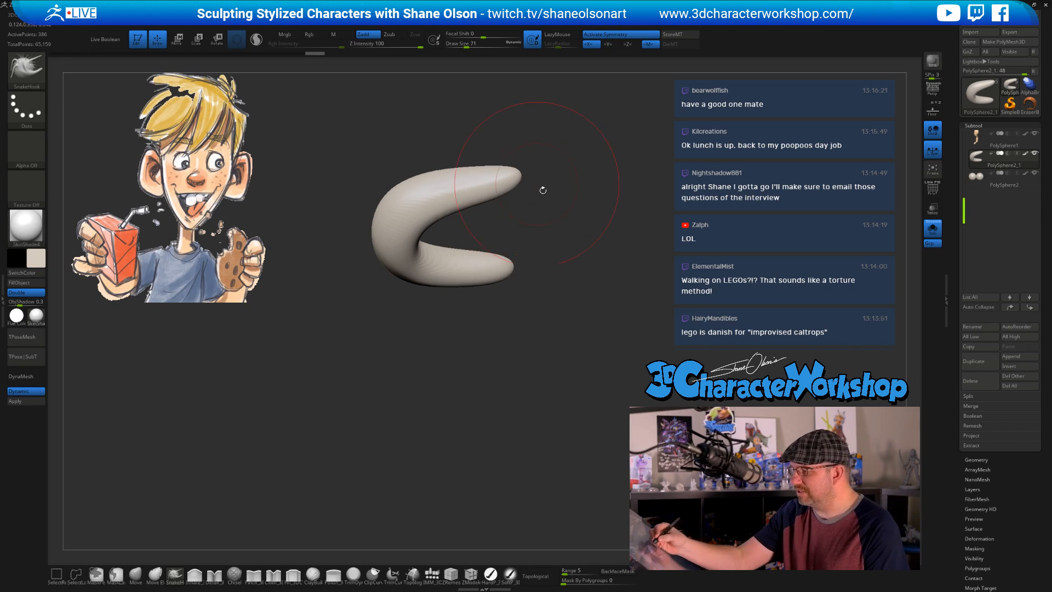
pyautogui.moveTo(543, 191); pyautogui.dragTo(507, 199)
pyautogui.moveTo(553, 237)
pyautogui.keyDown('alt'); pyautogui.mouseDown()
pyautogui.moveTo(517, 378)
pyautogui.moveTo(482, 378)
pyautogui.moveTo(517, 377)
pyautogui.moveTo(504, 404)
pyautogui.mouseUp(); pyautogui.keyUp('alt')
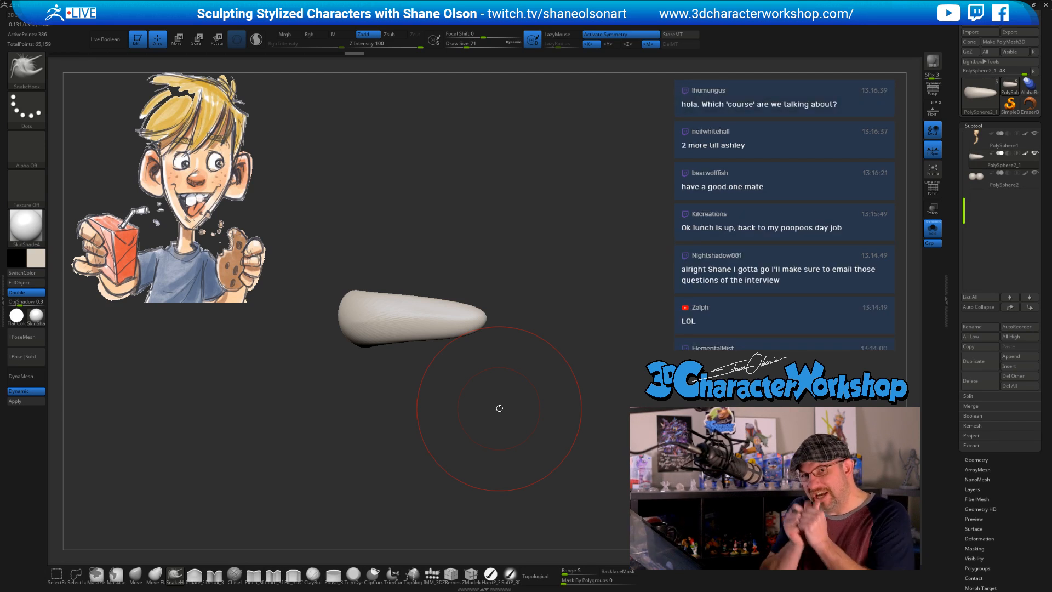
pyautogui.moveTo(557, 356)
pyautogui.mouseDown()
pyautogui.moveTo(511, 465)
pyautogui.moveTo(453, 327)
pyautogui.mouseUp()
# Show the wireframe and ZRemesh the gum arch with the Half option enabled
pyautogui.hotkey('shift', 'f')
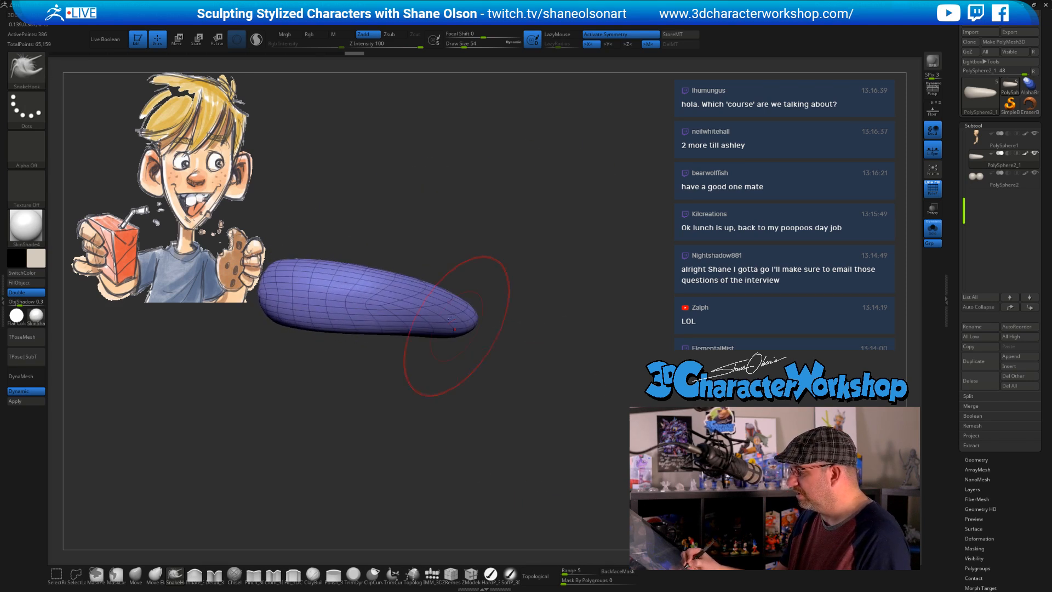
pyautogui.moveTo(467, 375); pyautogui.dragTo(481, 407)
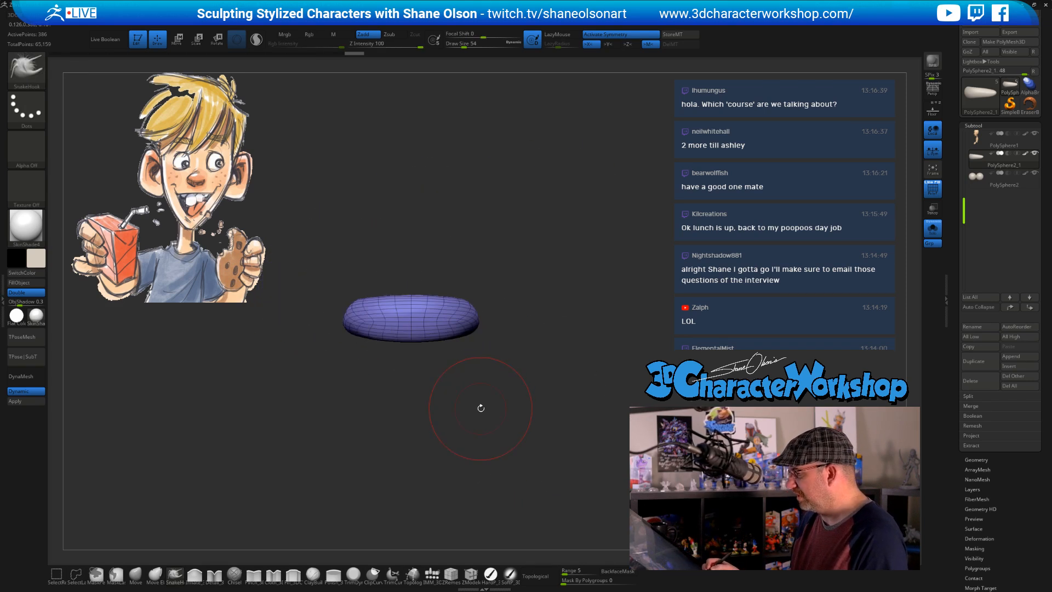
pyautogui.moveTo(955, 544); pyautogui.dragTo(956, 388)
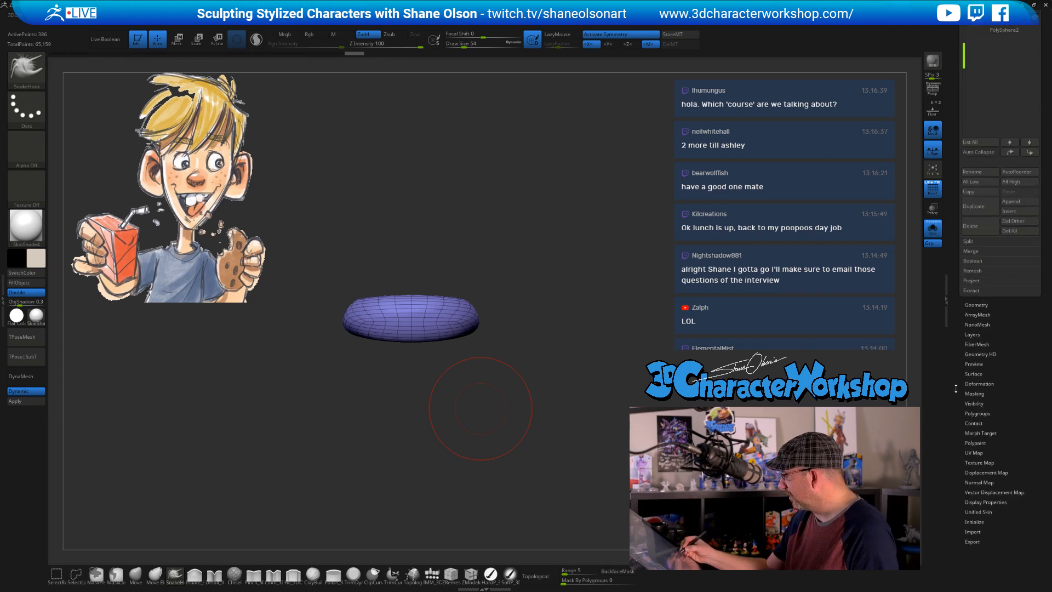
pyautogui.click(976, 305)
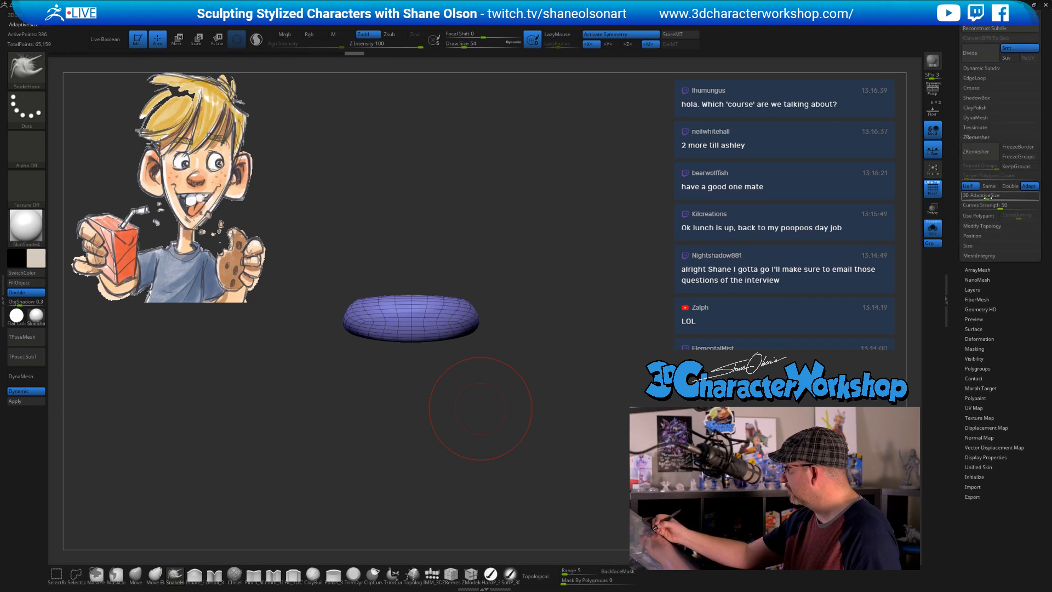
pyautogui.click(976, 189)
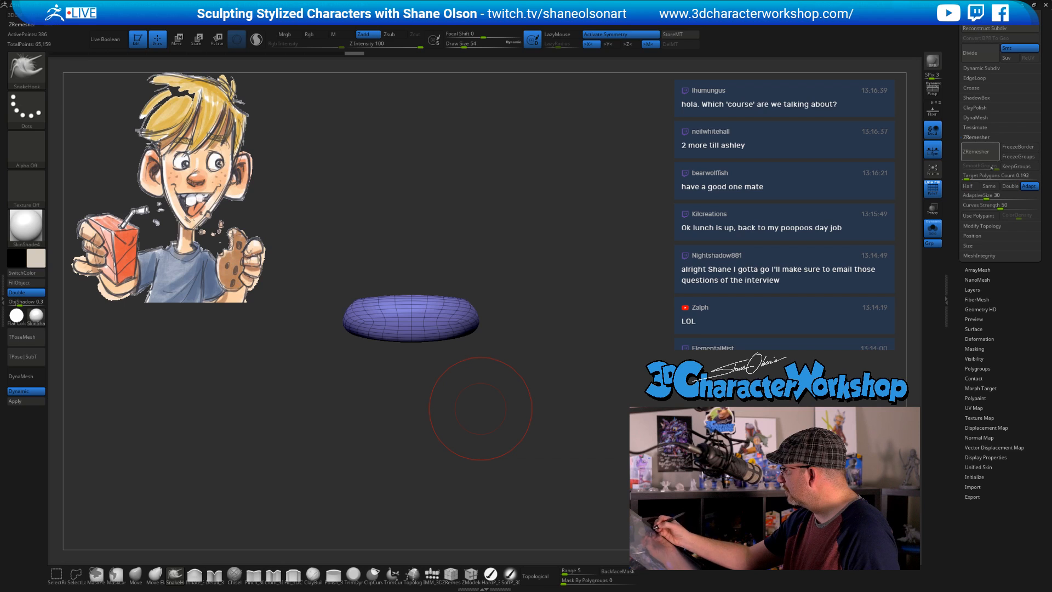
pyautogui.click(968, 186)
pyautogui.click(975, 151)
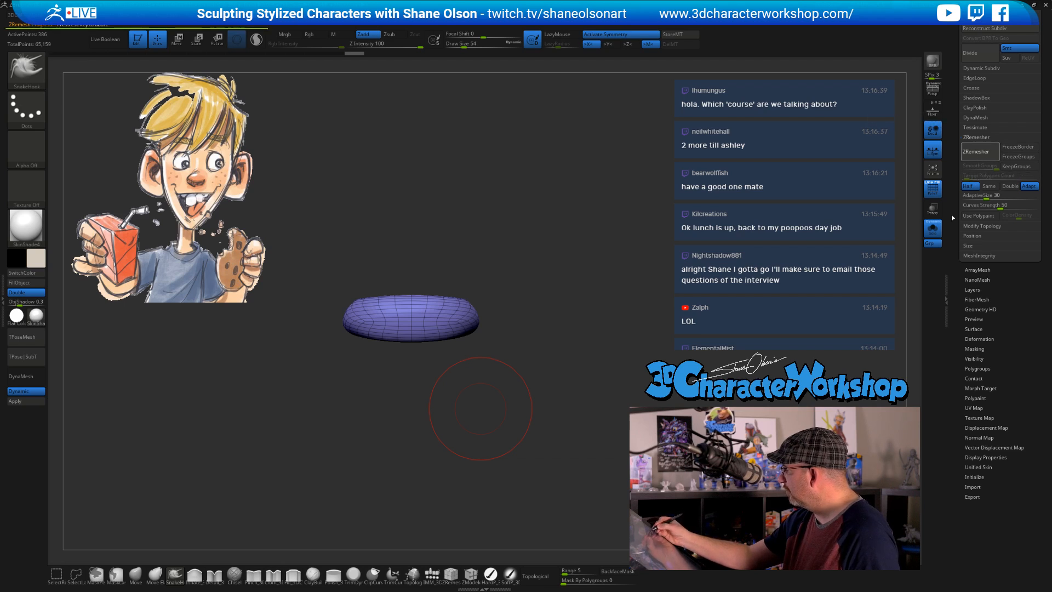
# Show the whole character again, then reposition and widen the gum arch with the gizmo to sit behind the upper lip
pyautogui.moveTo(891, 281); pyautogui.dragTo(683, 242)
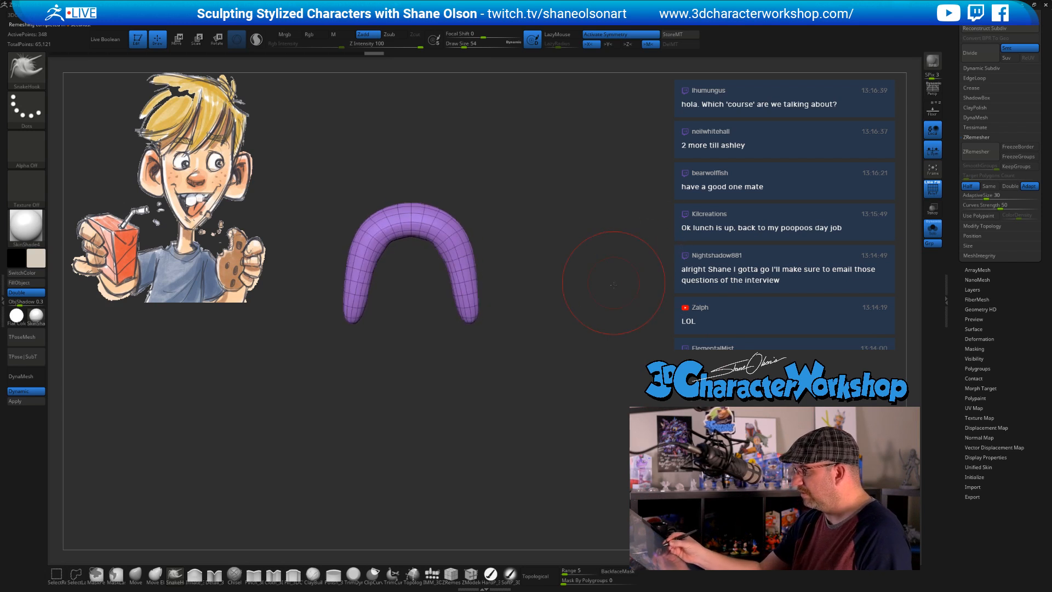
pyautogui.moveTo(613, 285)
pyautogui.mouseDown()
pyautogui.moveTo(493, 294)
pyautogui.moveTo(584, 321)
pyautogui.moveTo(584, 378)
pyautogui.moveTo(618, 510)
pyautogui.mouseUp()
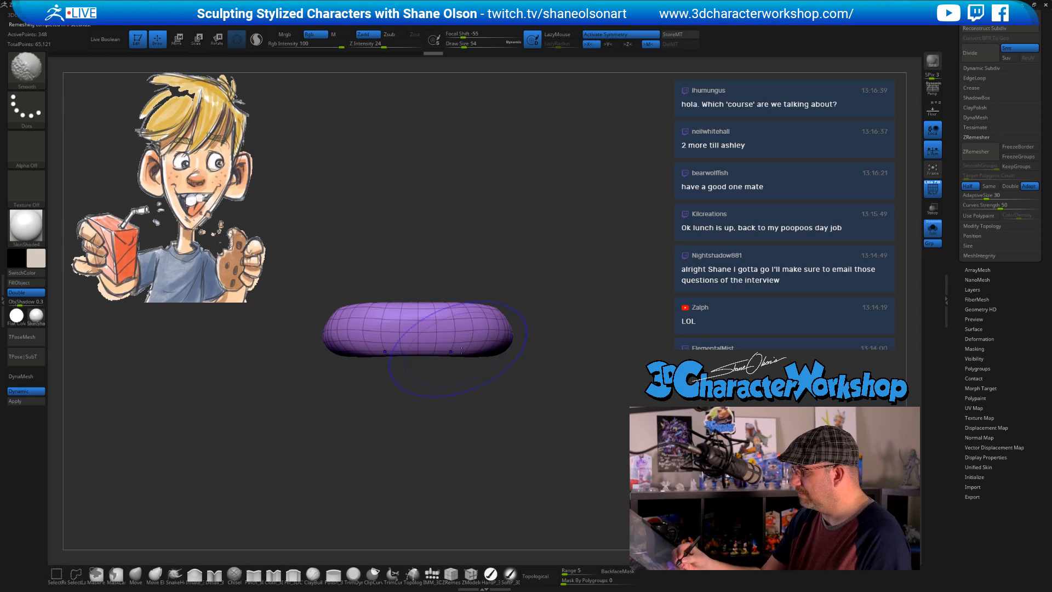
pyautogui.click(933, 228)
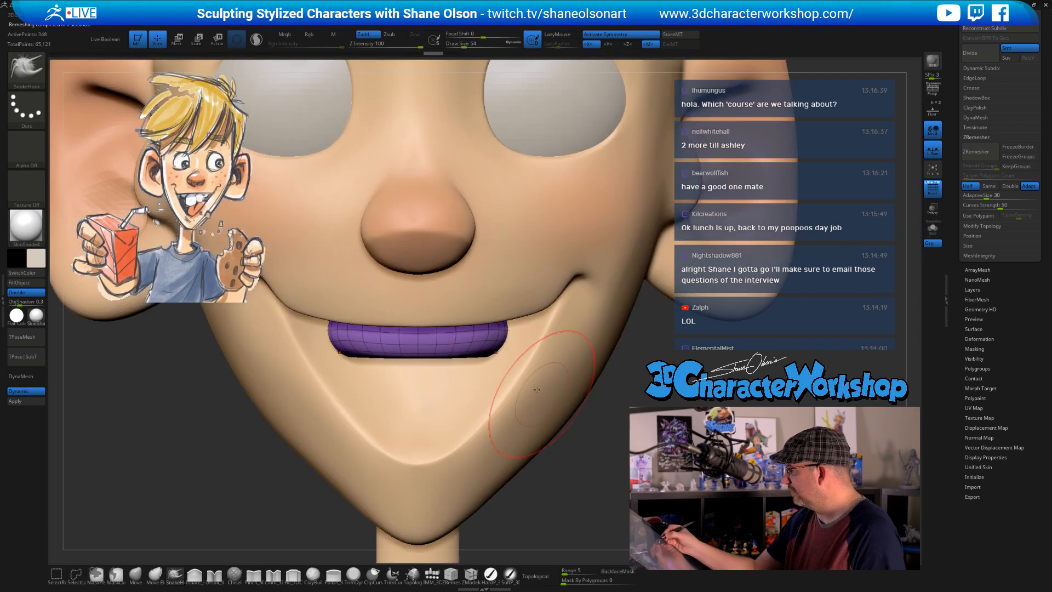
pyautogui.moveTo(618, 454); pyautogui.dragTo(542, 437)
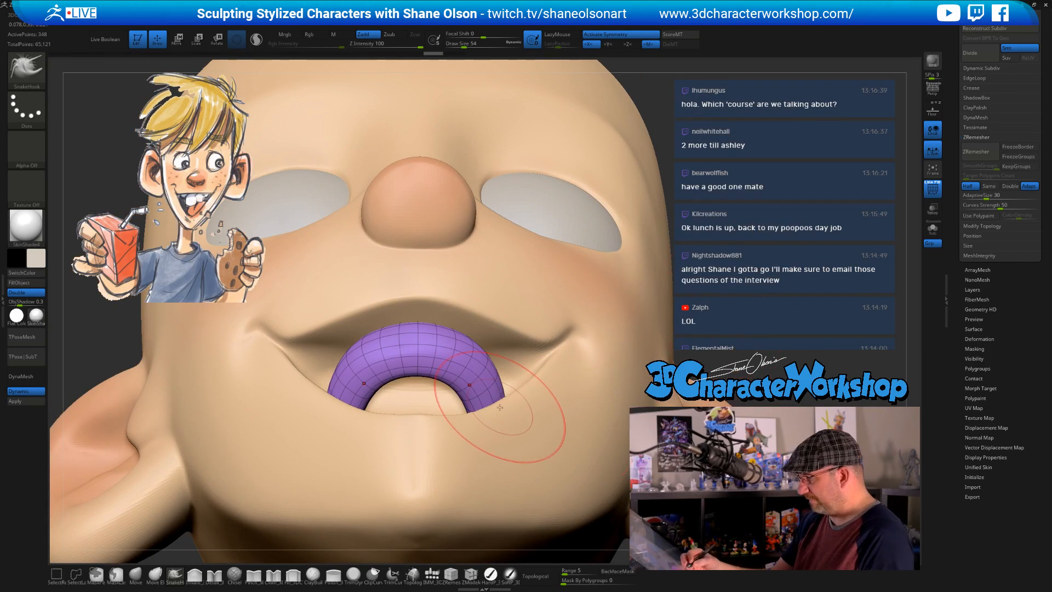
pyautogui.press('w')
pyautogui.moveTo(420, 289); pyautogui.dragTo(420, 275)
pyautogui.moveTo(517, 357)
pyautogui.mouseDown()
pyautogui.moveTo(527, 354)
pyautogui.moveTo(513, 360)
pyautogui.mouseUp()
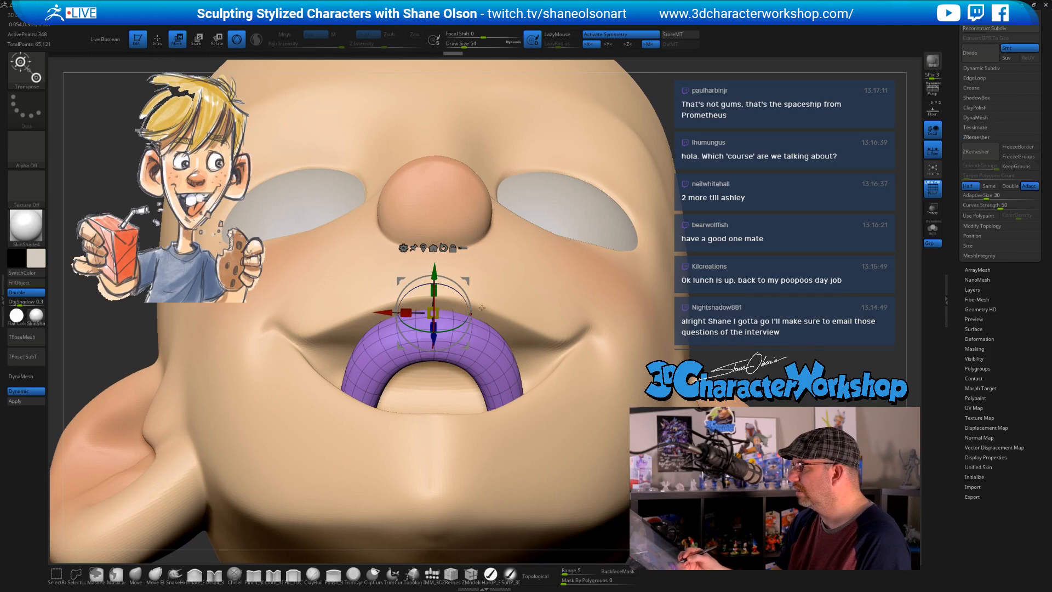
pyautogui.moveTo(463, 315); pyautogui.dragTo(540, 404)
pyautogui.moveTo(488, 339); pyautogui.dragTo(419, 335)
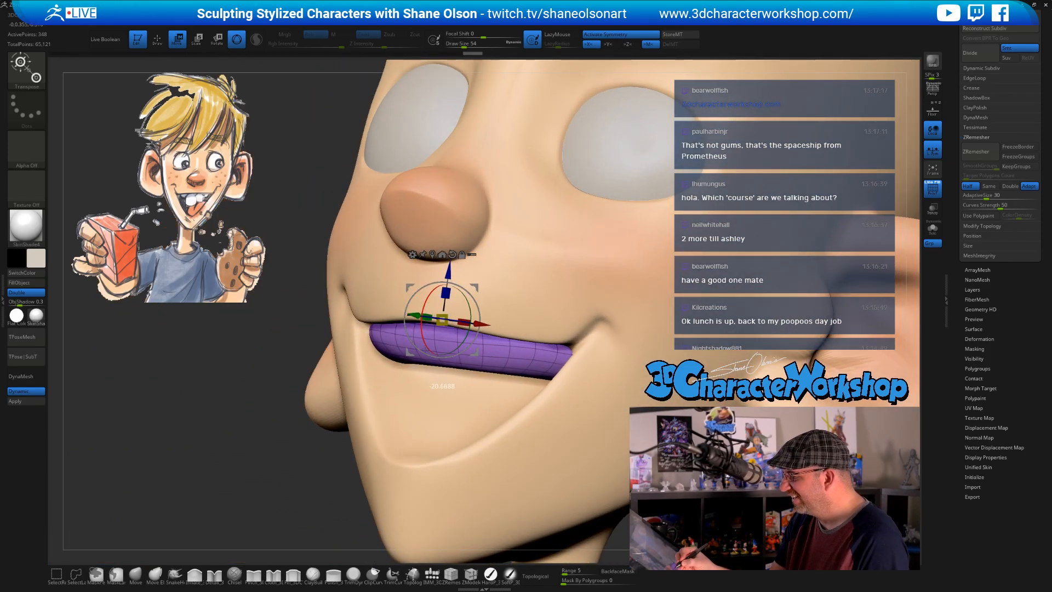
pyautogui.moveTo(599, 332); pyautogui.dragTo(628, 321, button='right')
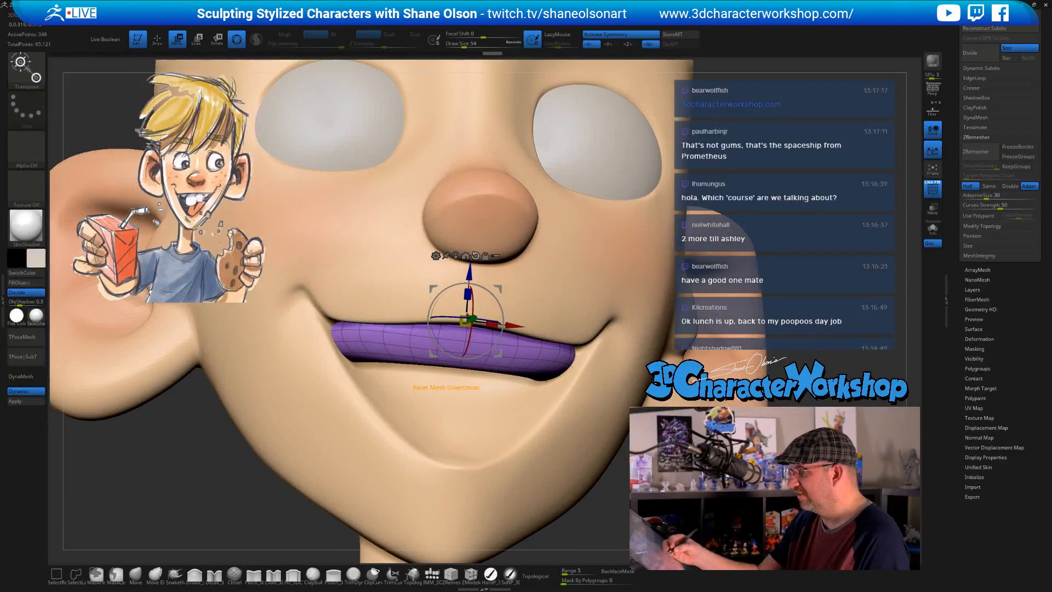
pyautogui.moveTo(478, 254); pyautogui.dragTo(468, 151, button='right')
# Shape the gum arch to follow the curve of the upper lip using the Move brush at draw size 77
pyautogui.click(139, 576)
pyautogui.press('s')
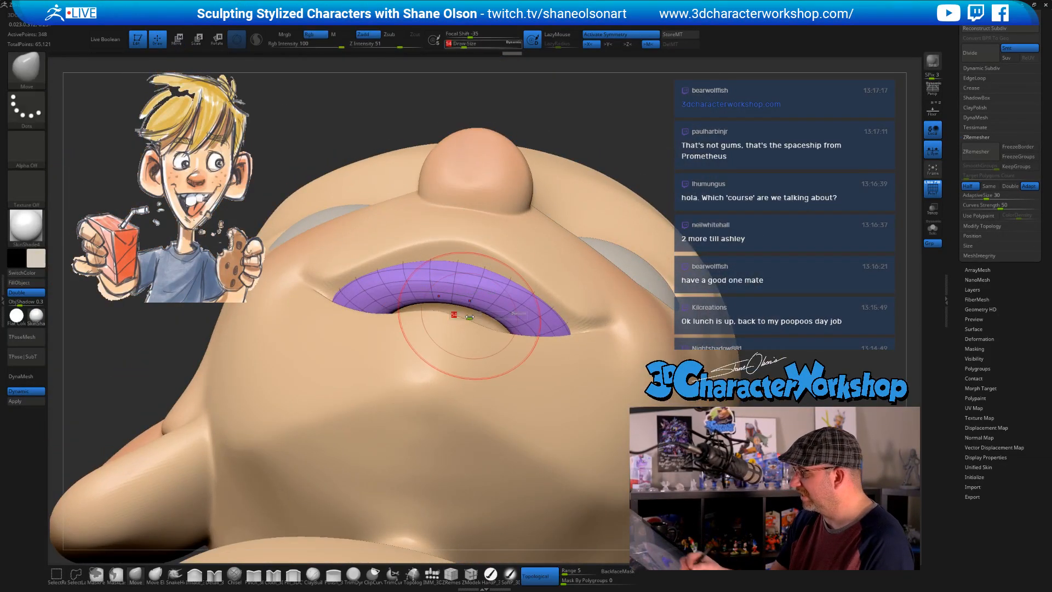
pyautogui.moveTo(470, 329); pyautogui.dragTo(478, 329)
pyautogui.moveTo(468, 286); pyautogui.dragTo(472, 280)
pyautogui.moveTo(511, 328)
pyautogui.mouseDown(button='right')
pyautogui.moveTo(521, 323)
pyautogui.moveTo(496, 248)
pyautogui.moveTo(549, 310)
pyautogui.moveTo(482, 293)
pyautogui.moveTo(564, 326)
pyautogui.mouseUp(button='right')
pyautogui.moveTo(563, 399)
pyautogui.keyDown('shift'); pyautogui.mouseDown(button='right')
pyautogui.moveTo(570, 427)
pyautogui.moveTo(573, 389)
pyautogui.moveTo(534, 334)
pyautogui.moveTo(552, 298)
pyautogui.mouseUp(button='right'); pyautogui.keyUp('shift')
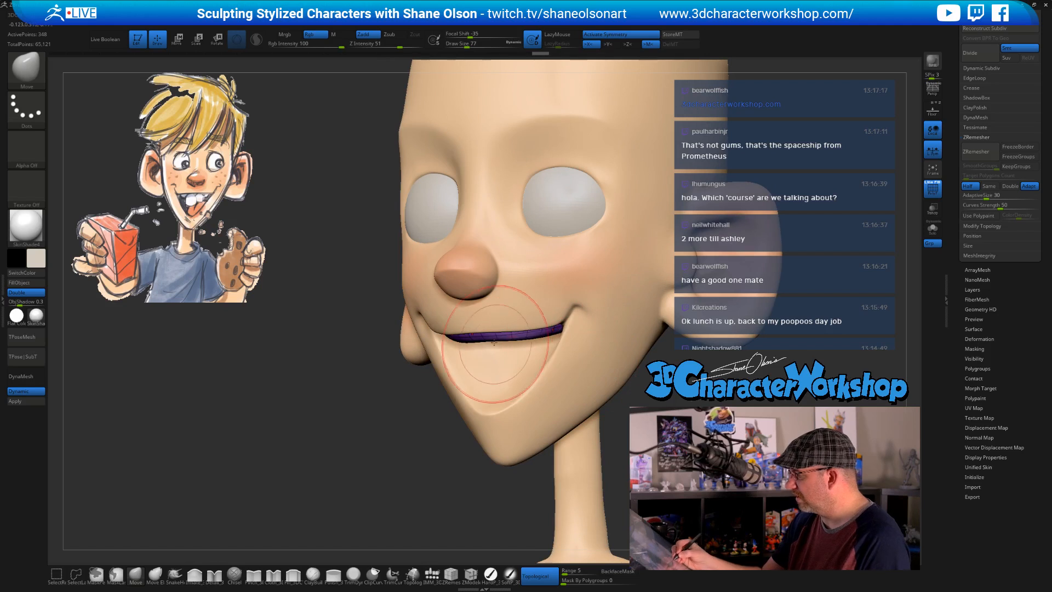
pyautogui.keyDown('ctrl'); pyautogui.moveTo(669, 379); pyautogui.dragTo(617, 398, button='right'); pyautogui.keyUp('ctrl')
# Isolate the gum arch and spread its back ends outward using the SnakeHook brush at draw size 56
pyautogui.click(927, 235)
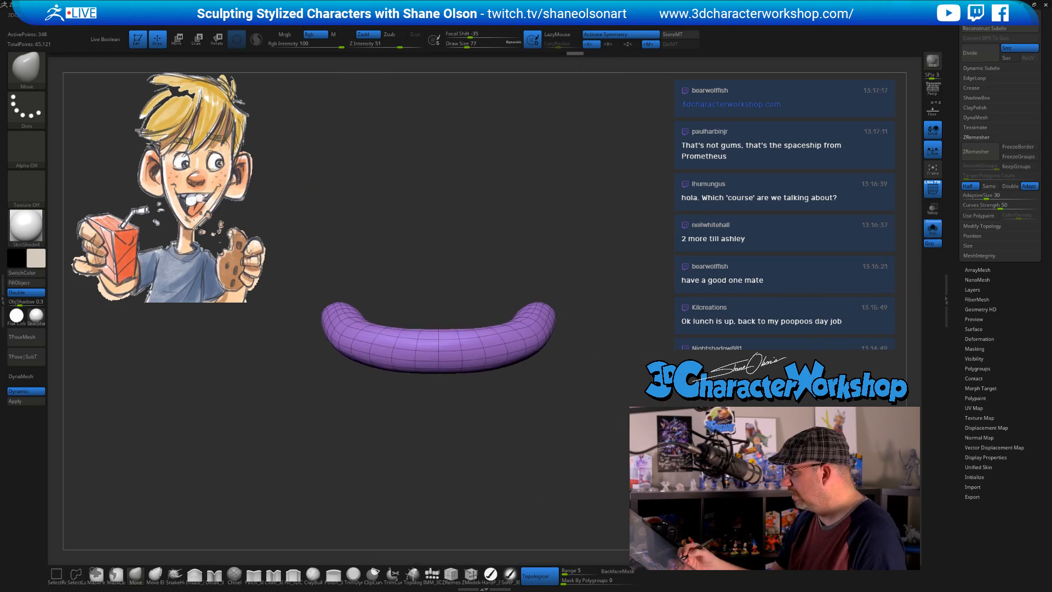
pyautogui.press('s')
pyautogui.moveTo(597, 380); pyautogui.dragTo(593, 380)
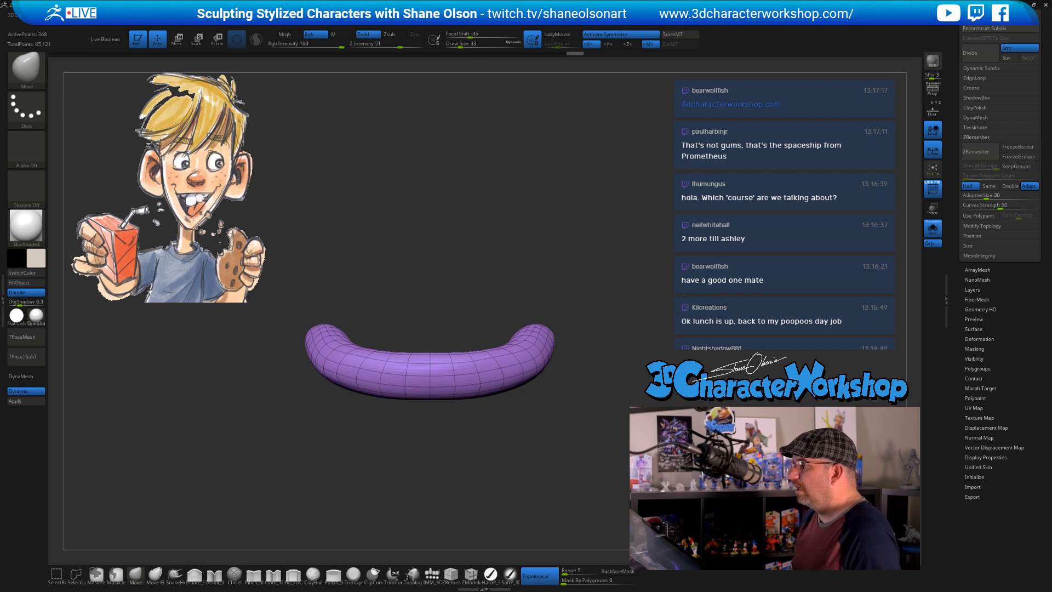
pyautogui.moveTo(639, 320); pyautogui.dragTo(617, 323)
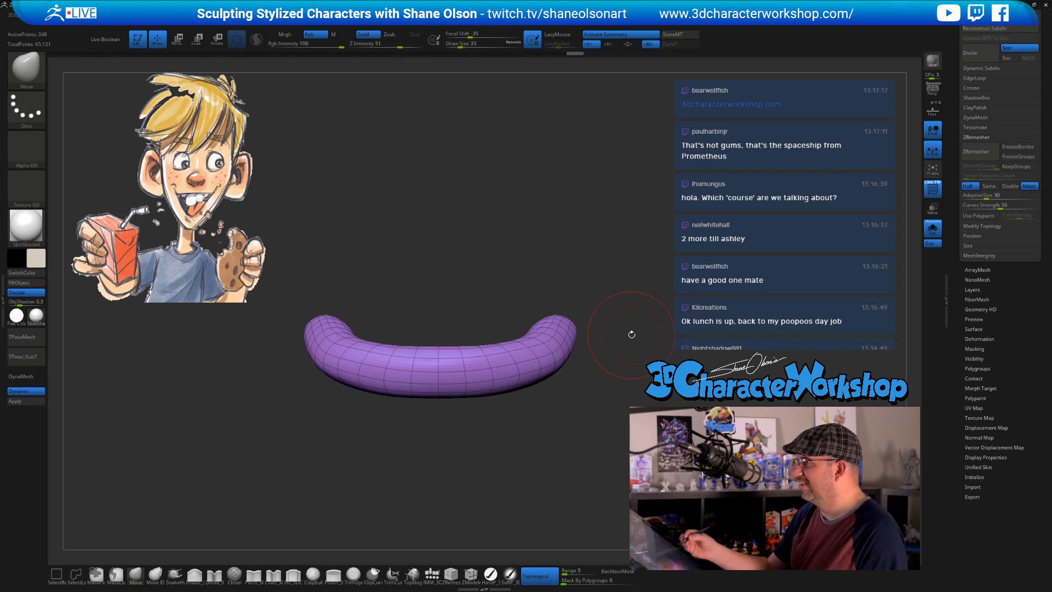
pyautogui.moveTo(631, 335)
pyautogui.mouseDown()
pyautogui.moveTo(635, 308)
pyautogui.moveTo(629, 335)
pyautogui.moveTo(633, 321)
pyautogui.moveTo(513, 275)
pyautogui.mouseUp()
pyautogui.press('s')
pyautogui.moveTo(539, 426); pyautogui.dragTo(540, 267)
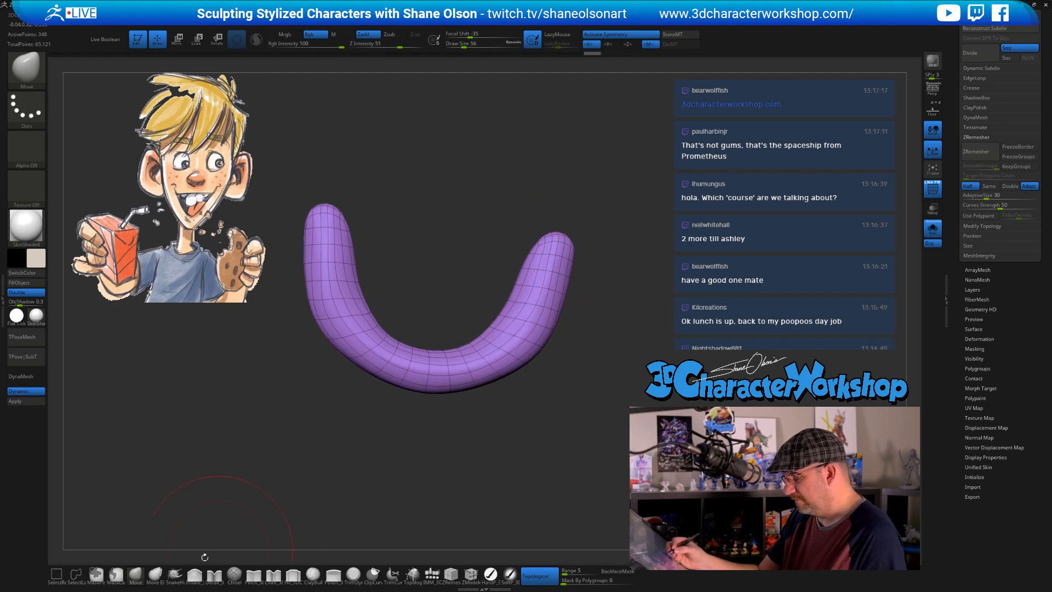
pyautogui.click(175, 574)
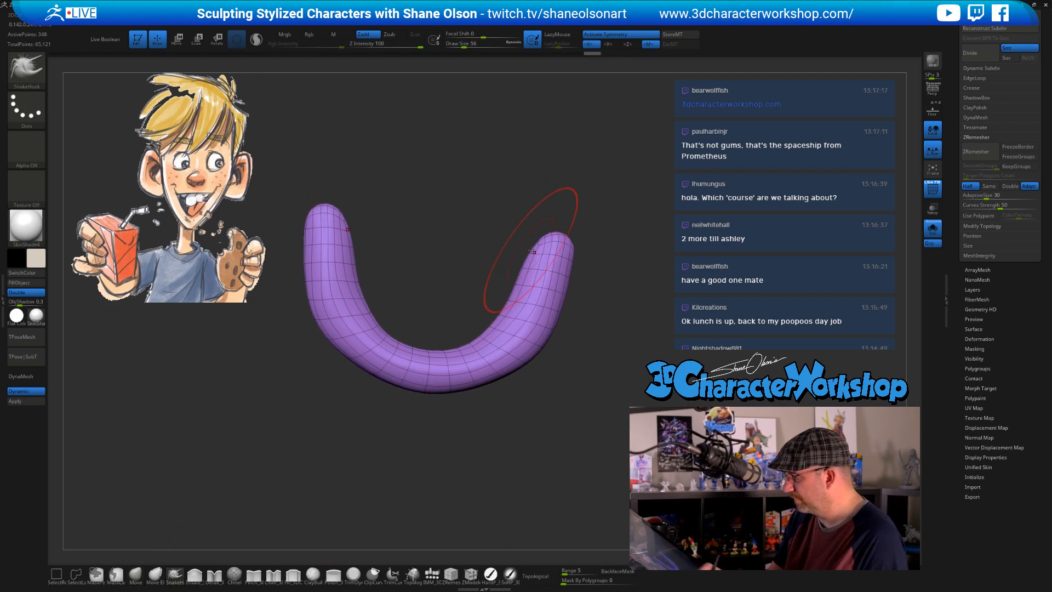
pyautogui.moveTo(531, 252); pyautogui.dragTo(533, 243)
pyautogui.moveTo(499, 312)
pyautogui.mouseDown()
pyautogui.moveTo(534, 274)
pyautogui.moveTo(566, 284)
pyautogui.moveTo(578, 233)
pyautogui.mouseUp()
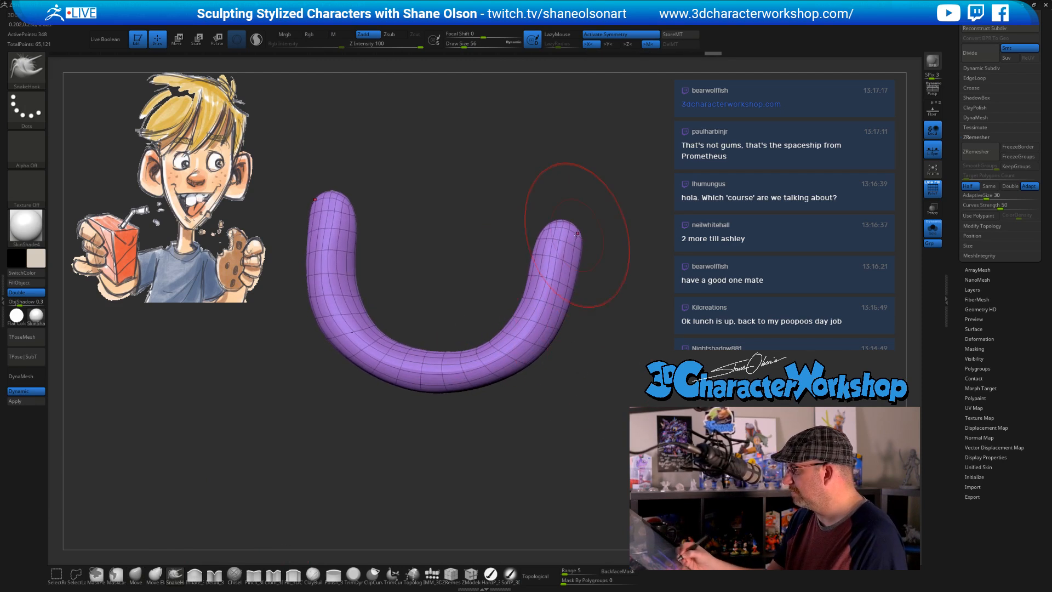
# Push the arch's front curve and inner sides outward to even out the U shape with the SnakeHook brush
pyautogui.moveTo(590, 338)
pyautogui.mouseDown()
pyautogui.moveTo(599, 267)
pyautogui.moveTo(500, 446)
pyautogui.moveTo(602, 345)
pyautogui.mouseUp()
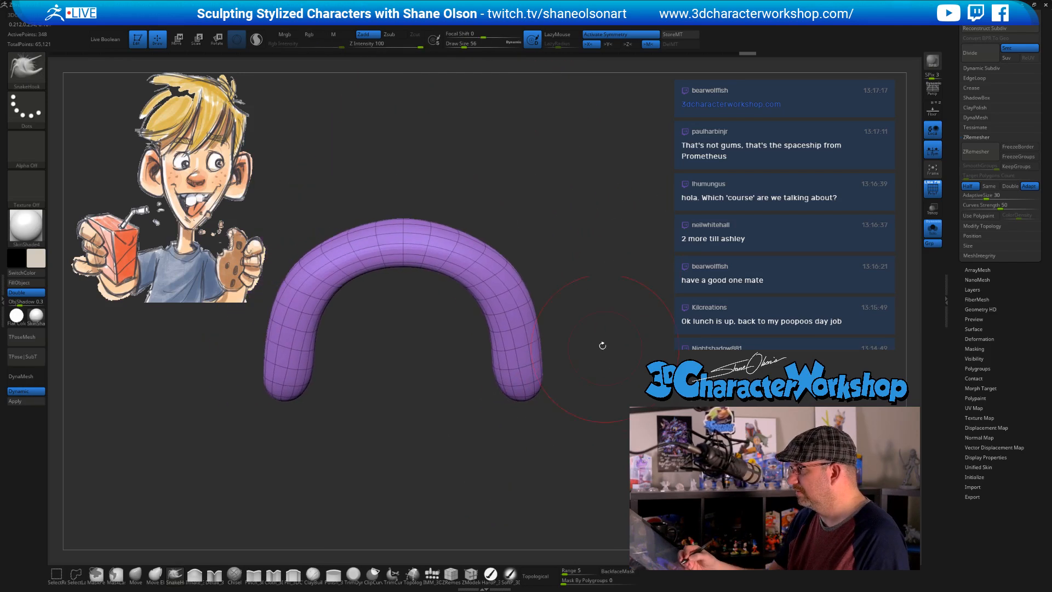
pyautogui.moveTo(458, 262); pyautogui.dragTo(469, 253)
pyautogui.moveTo(496, 419); pyautogui.dragTo(503, 443)
pyautogui.moveTo(493, 356); pyautogui.dragTo(505, 372)
pyautogui.moveTo(515, 480); pyautogui.dragTo(584, 362)
pyautogui.moveTo(569, 414); pyautogui.dragTo(518, 378)
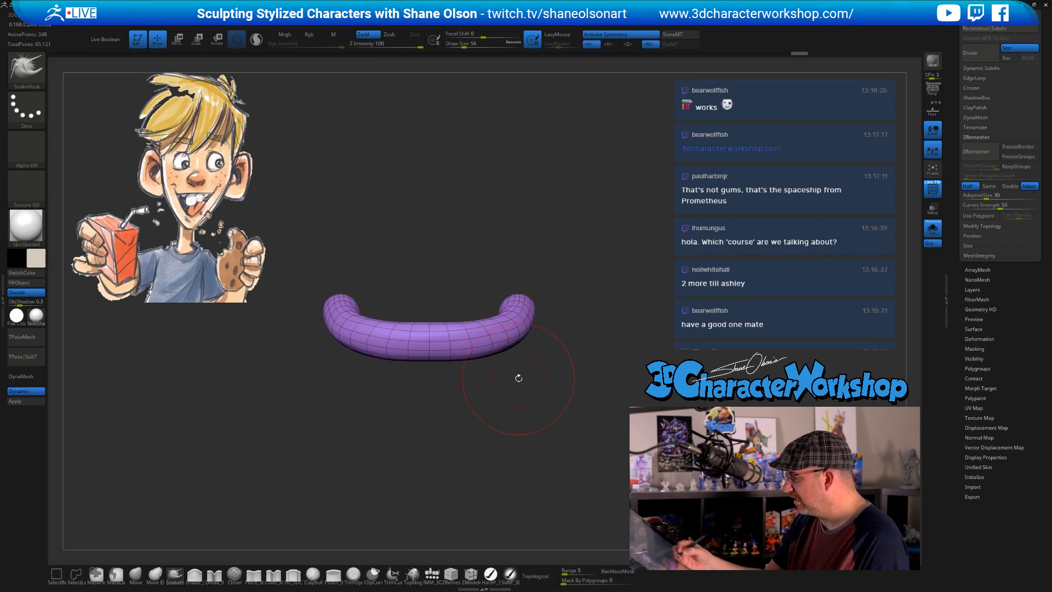
# Turn off dynamic subdivision on the gum arch and divide its mesh once
pyautogui.click(38, 391)
pyautogui.keyDown('alt'); pyautogui.moveTo(513, 382); pyautogui.dragTo(559, 418); pyautogui.keyUp('alt')
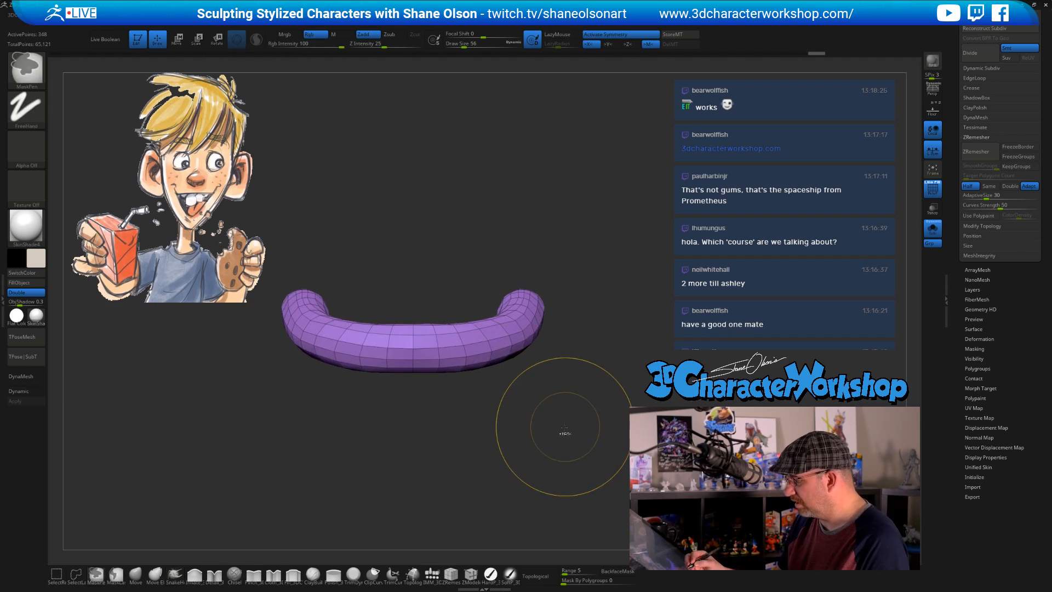
pyautogui.hotkey('ctrl', 'd')
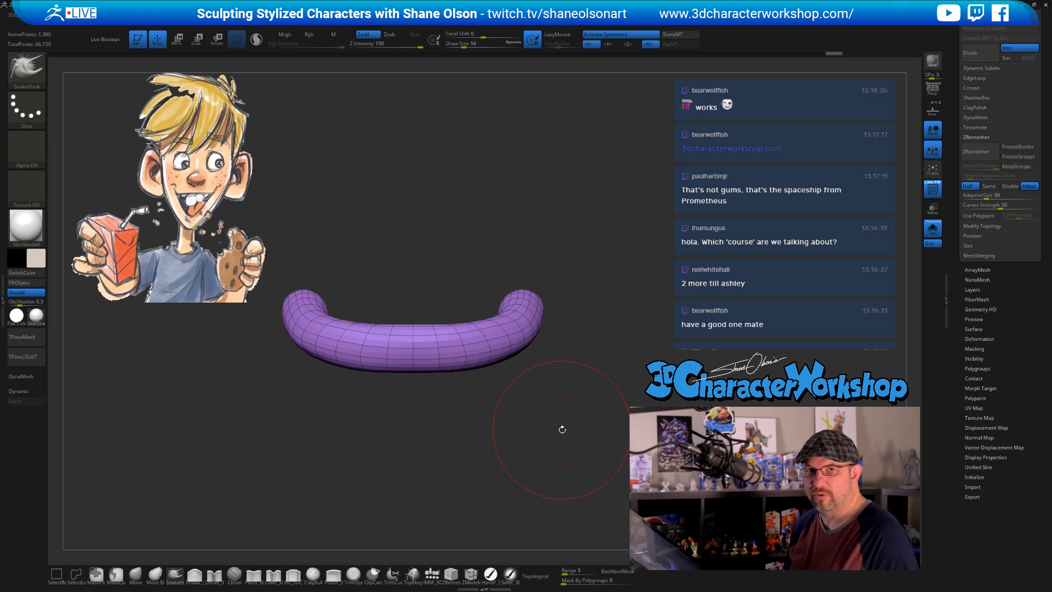
pyautogui.moveTo(955, 224); pyautogui.dragTo(960, 252)
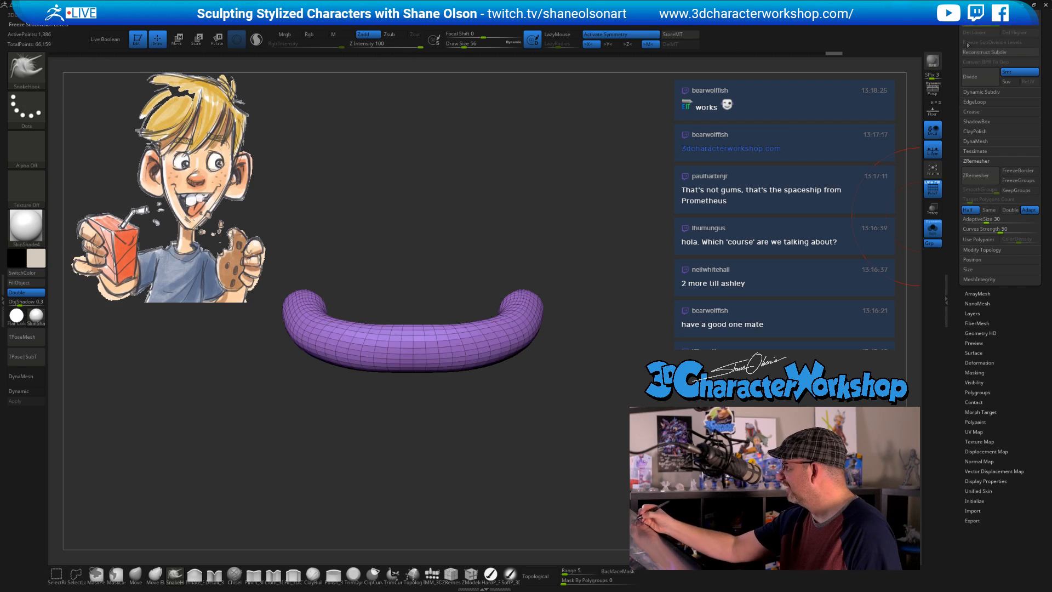
pyautogui.moveTo(596, 308); pyautogui.dragTo(582, 394)
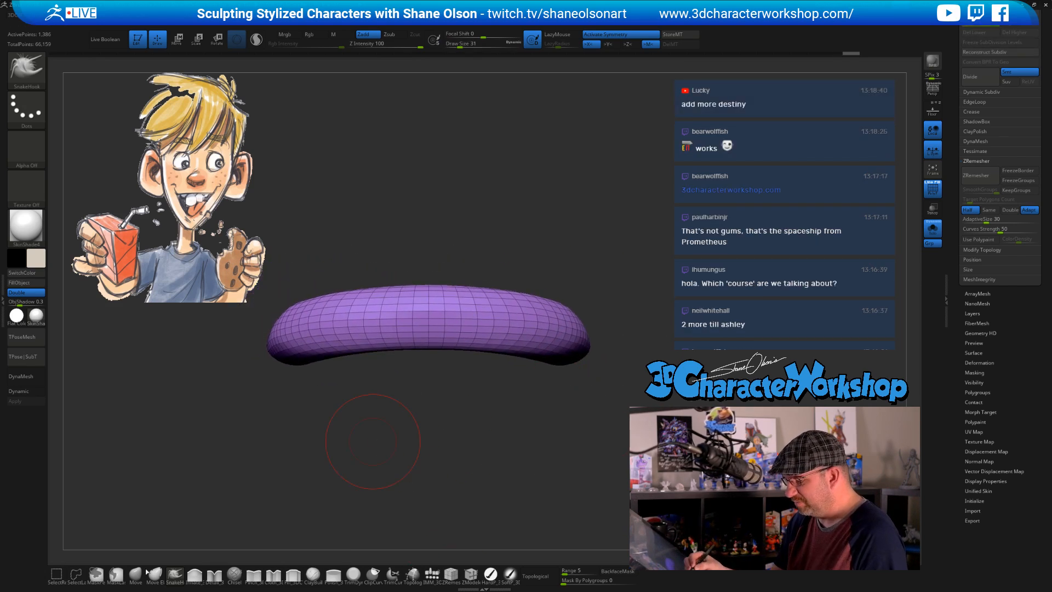
# Pull broad scallops into the front lower edge of the gums using the Move brush at draw size 33
pyautogui.press('b')
pyautogui.press('m')
pyautogui.press('v')
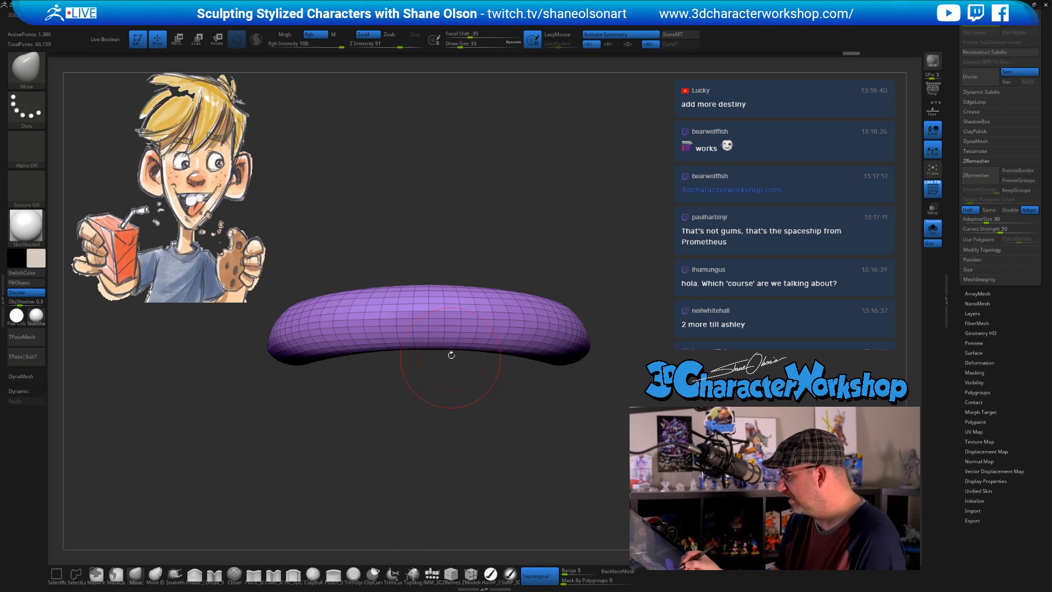
pyautogui.moveTo(451, 355)
pyautogui.mouseDown()
pyautogui.moveTo(458, 342)
pyautogui.moveTo(430, 344)
pyautogui.moveTo(490, 341)
pyautogui.mouseUp()
pyautogui.moveTo(550, 439)
pyautogui.mouseDown()
pyautogui.moveTo(477, 439)
pyautogui.moveTo(545, 427)
pyautogui.mouseUp()
pyautogui.moveTo(489, 388); pyautogui.dragTo(489, 431)
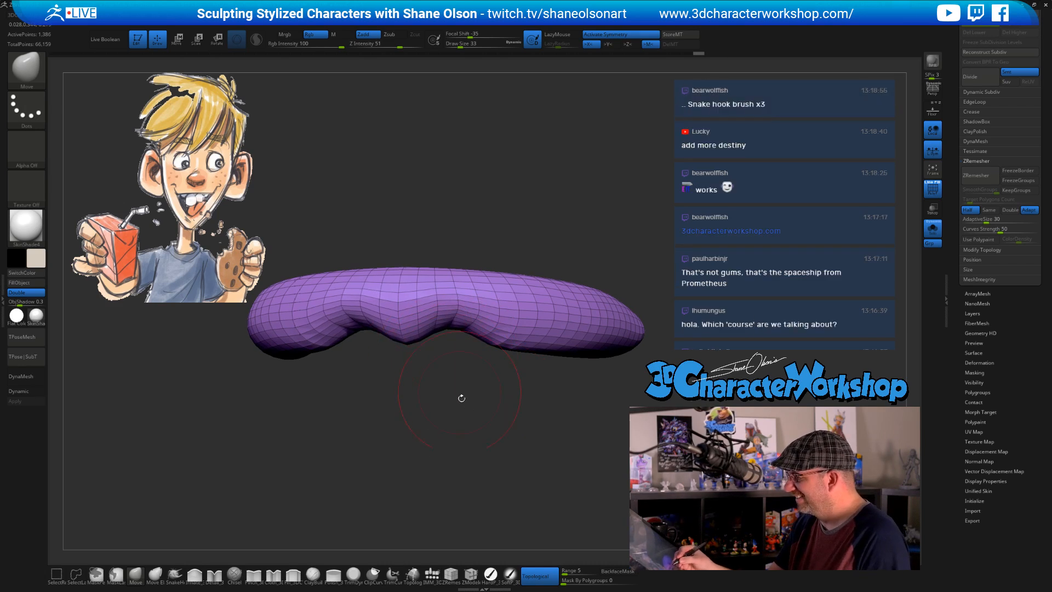
pyautogui.moveTo(460, 398); pyautogui.dragTo(480, 352)
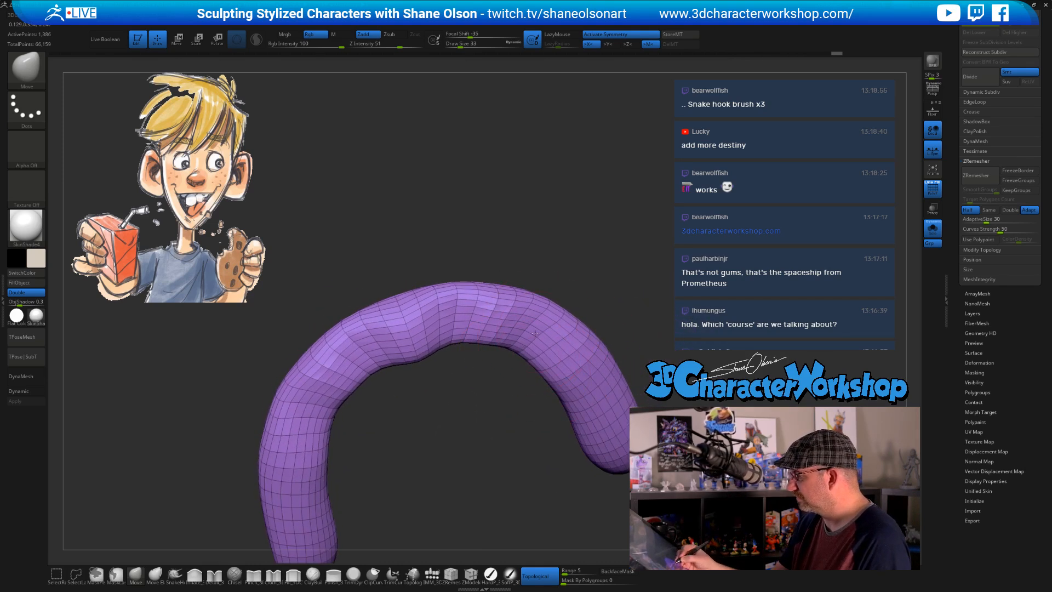
# Refine the scallops along the gums' lower edge using the Move brush at draw size 16
pyautogui.moveTo(592, 253)
pyautogui.keyDown('alt'); pyautogui.mouseDown()
pyautogui.moveTo(587, 264)
pyautogui.moveTo(570, 225)
pyautogui.moveTo(578, 239)
pyautogui.mouseUp(); pyautogui.keyUp('alt')
pyautogui.press('s')
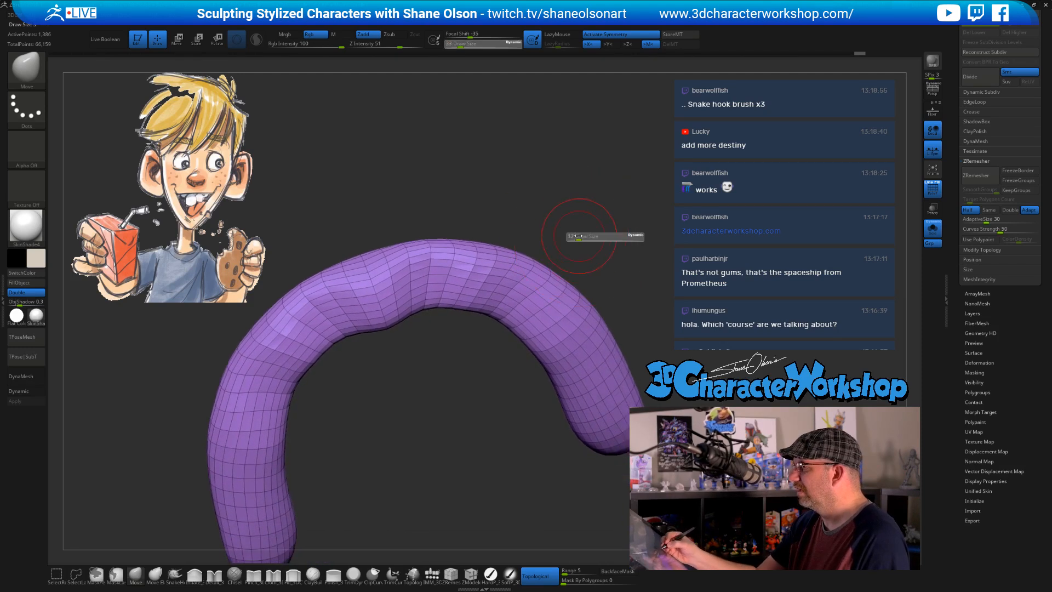
pyautogui.moveTo(472, 408); pyautogui.dragTo(483, 350)
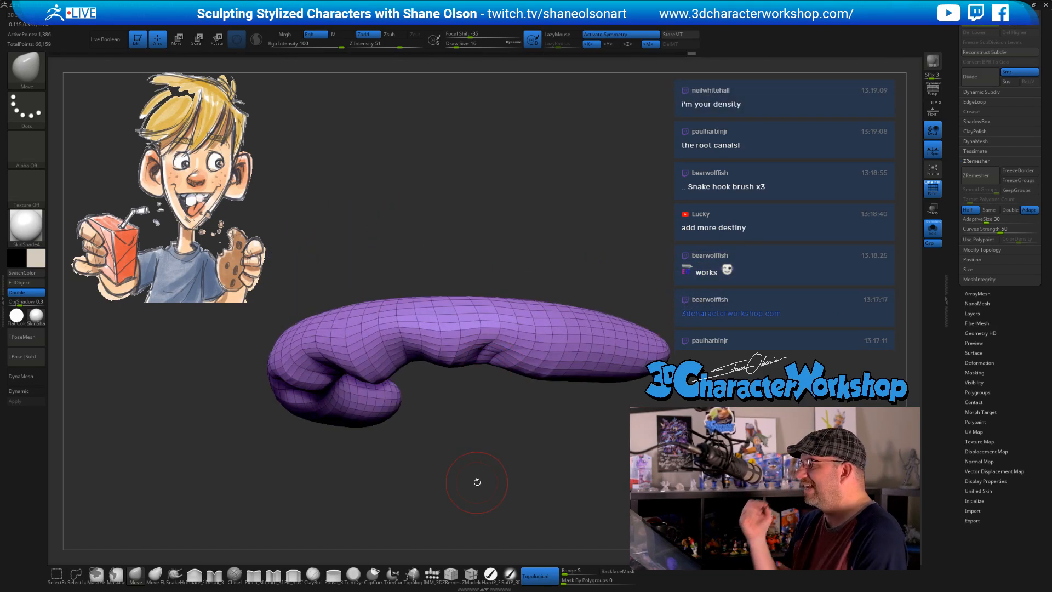
pyautogui.moveTo(477, 481); pyautogui.dragTo(516, 391)
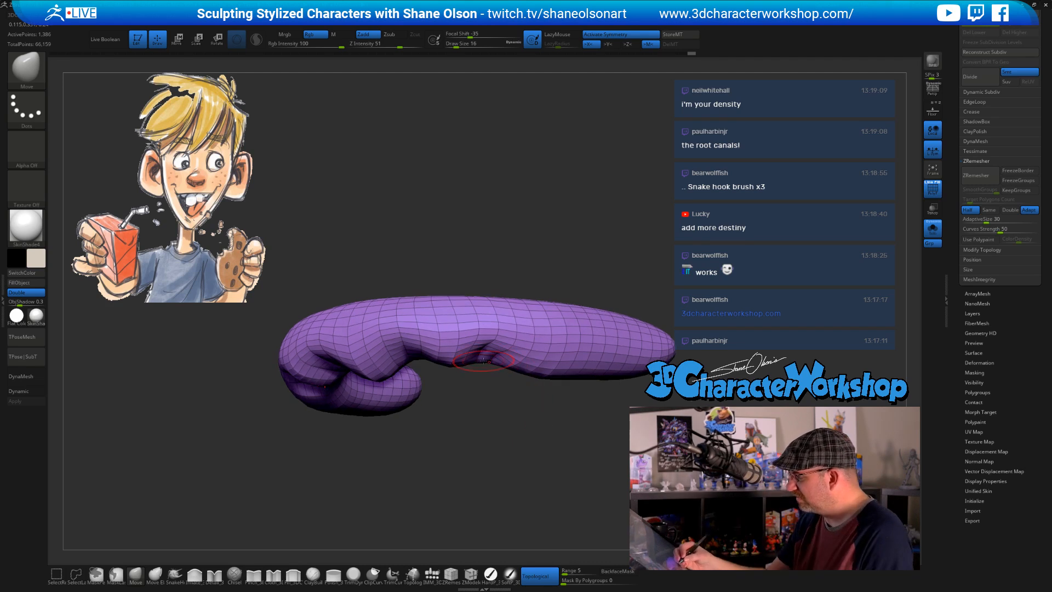
pyautogui.moveTo(483, 360); pyautogui.dragTo(483, 353)
pyautogui.moveTo(502, 391); pyautogui.dragTo(490, 471)
pyautogui.moveTo(483, 359); pyautogui.dragTo(483, 351)
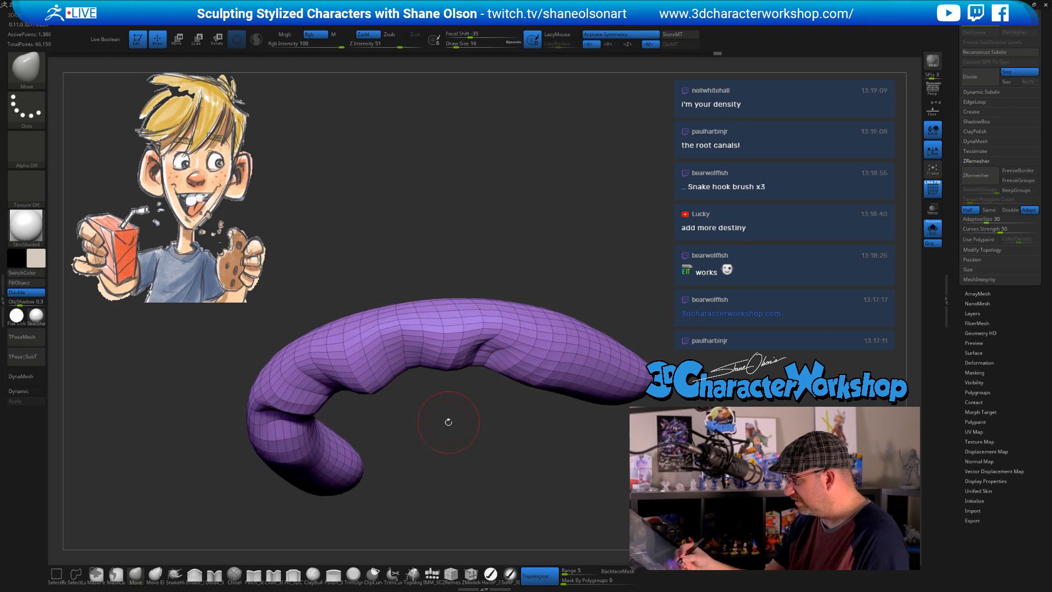
pyautogui.moveTo(448, 422); pyautogui.dragTo(433, 394)
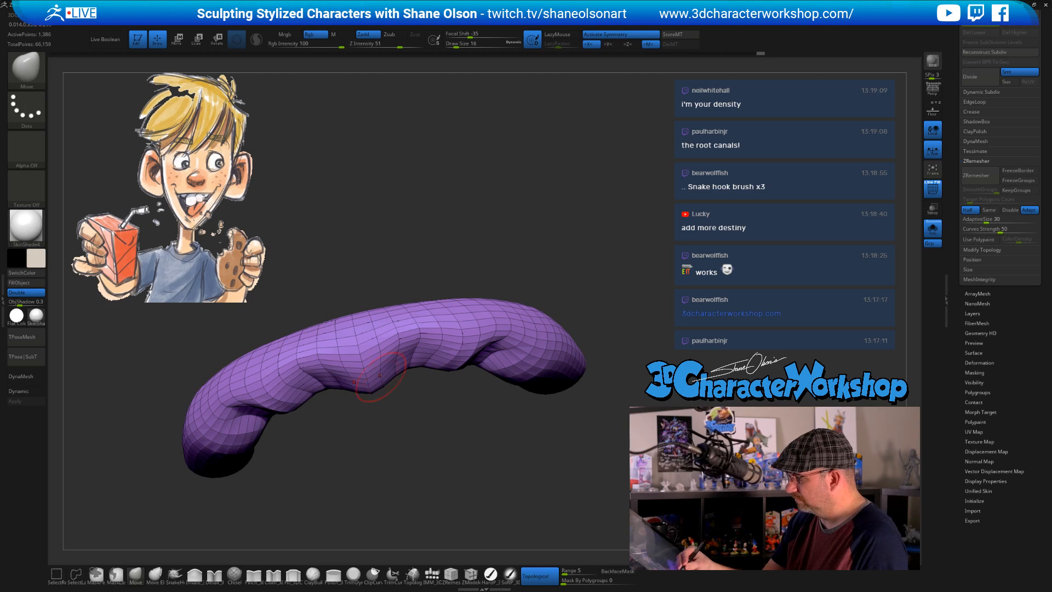
pyautogui.moveTo(452, 429); pyautogui.dragTo(455, 444)
pyautogui.moveTo(449, 312); pyautogui.dragTo(528, 252)
# Adjust the scalloped front of the gum arch using the SnakeHook brush at draw size 33
pyautogui.press('s')
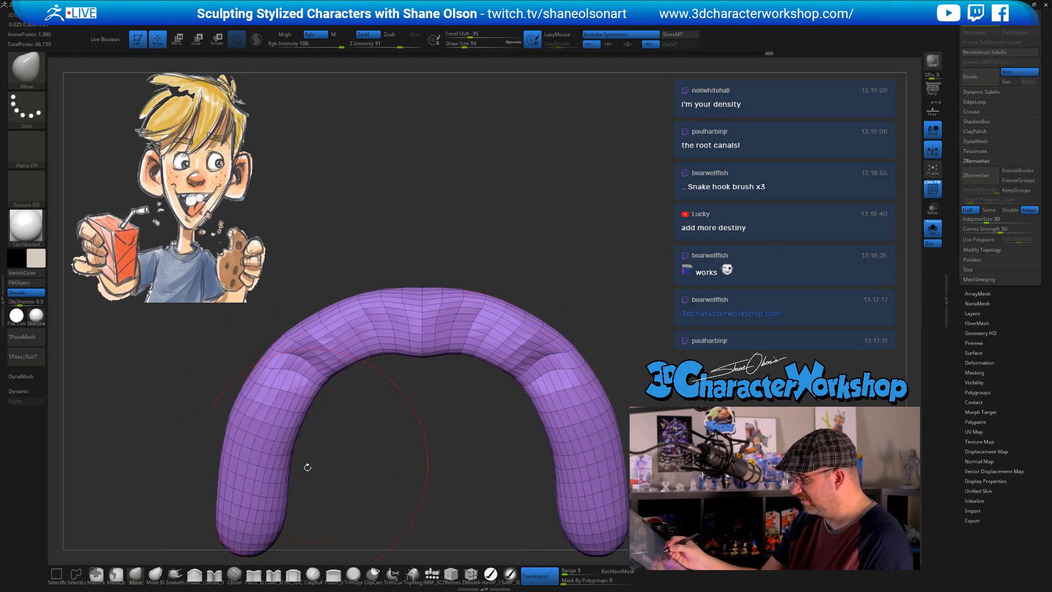
pyautogui.click(174, 573)
pyautogui.press('s')
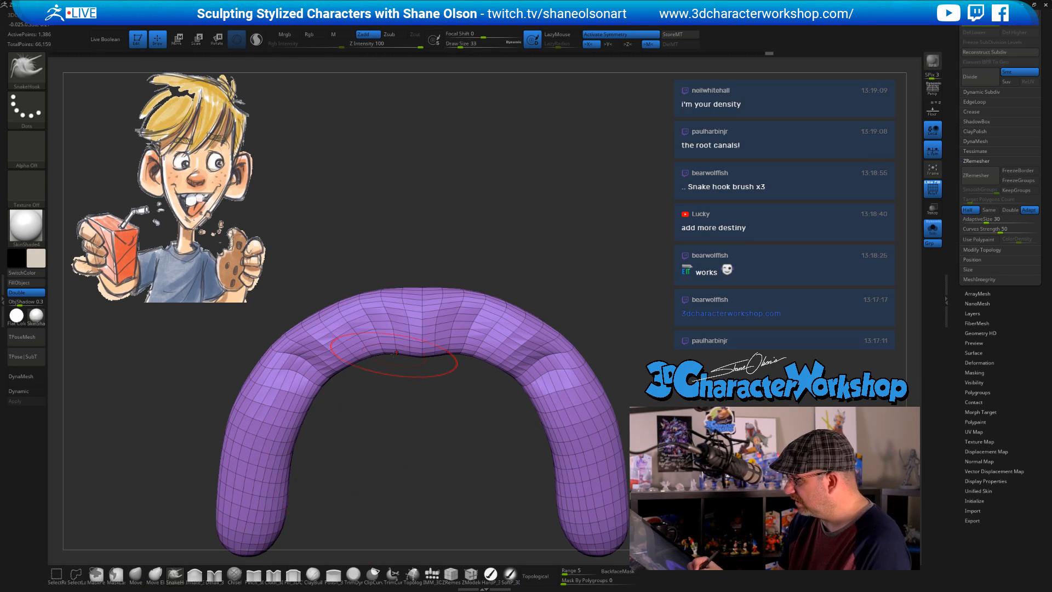
pyautogui.moveTo(411, 362); pyautogui.dragTo(423, 340)
pyautogui.moveTo(348, 367)
pyautogui.mouseDown()
pyautogui.moveTo(341, 349)
pyautogui.moveTo(304, 393)
pyautogui.moveTo(293, 432)
pyautogui.mouseUp()
pyautogui.moveTo(432, 350)
pyautogui.mouseDown()
pyautogui.moveTo(437, 421)
pyautogui.moveTo(462, 443)
pyautogui.moveTo(661, 353)
pyautogui.mouseUp()
# Show the whole head without wireframe and reshape the gum line inside the mouth using SnakeHook at draw size 46
pyautogui.click(932, 229)
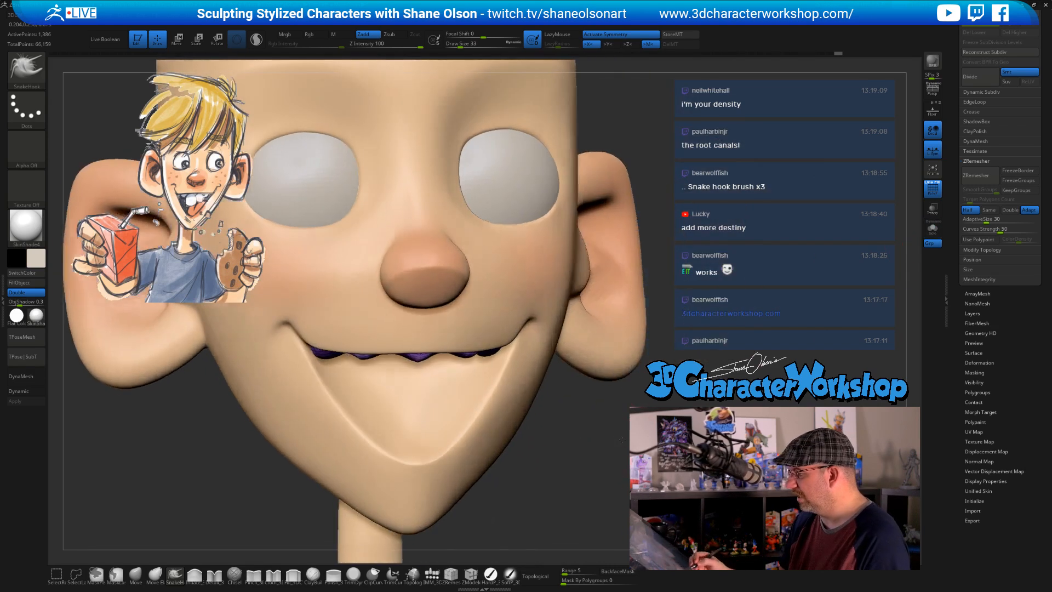
pyautogui.hotkey('shift', 'f')
pyautogui.moveTo(587, 481)
pyautogui.keyDown('alt'); pyautogui.mouseDown()
pyautogui.moveTo(577, 488)
pyautogui.moveTo(580, 477)
pyautogui.moveTo(556, 470)
pyautogui.mouseUp(); pyautogui.keyUp('alt')
pyautogui.press('s')
pyautogui.moveTo(550, 470); pyautogui.dragTo(556, 470)
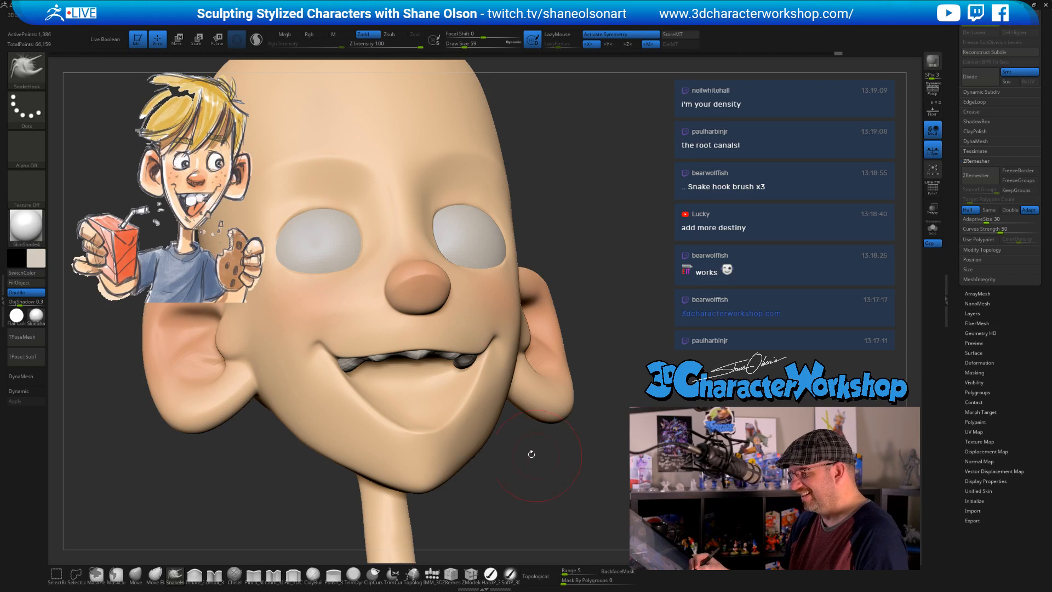
pyautogui.press('s')
pyautogui.moveTo(381, 363); pyautogui.dragTo(377, 362)
pyautogui.moveTo(387, 359)
pyautogui.mouseDown()
pyautogui.moveTo(378, 364)
pyautogui.moveTo(417, 363)
pyautogui.mouseUp()
pyautogui.moveTo(539, 475)
pyautogui.mouseDown()
pyautogui.moveTo(471, 476)
pyautogui.moveTo(512, 469)
pyautogui.moveTo(512, 438)
pyautogui.mouseUp()
pyautogui.moveTo(591, 384)
pyautogui.keyDown('alt'); pyautogui.mouseDown()
pyautogui.moveTo(592, 431)
pyautogui.moveTo(553, 459)
pyautogui.moveTo(538, 449)
pyautogui.mouseUp(); pyautogui.keyUp('alt')
# Insert a mirrored pair of QuadSphere-2 spheres below the center of the gums as the two front teeth
pyautogui.click(431, 575)
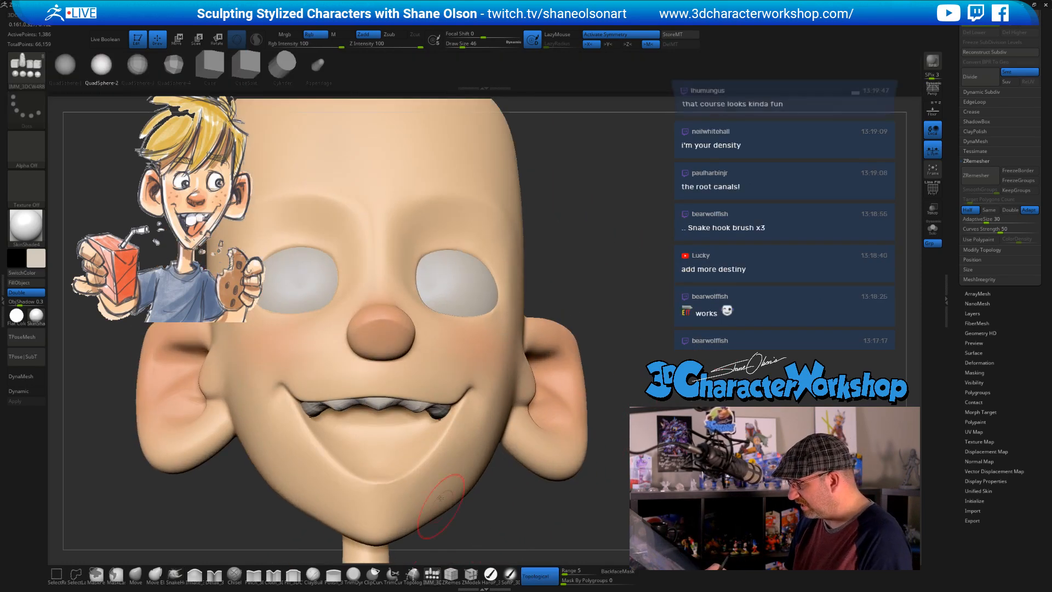
pyautogui.moveTo(600, 378); pyautogui.dragTo(601, 274)
pyautogui.moveTo(400, 409); pyautogui.dragTo(400, 426)
pyautogui.keyDown('shift'); pyautogui.moveTo(452, 411); pyautogui.dragTo(475, 466, button='right'); pyautogui.keyUp('shift')
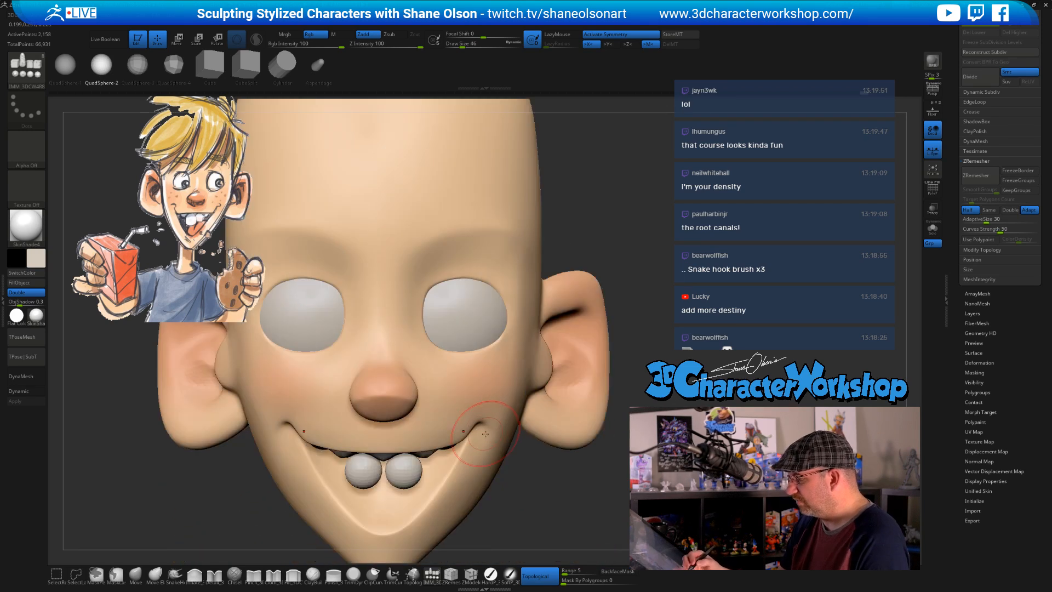
# Reposition the front-tooth spheres against the gums with the gizmo, checking them from the side
pyautogui.keyDown('alt'); pyautogui.moveTo(502, 433); pyautogui.dragTo(525, 362, button='right'); pyautogui.keyUp('alt')
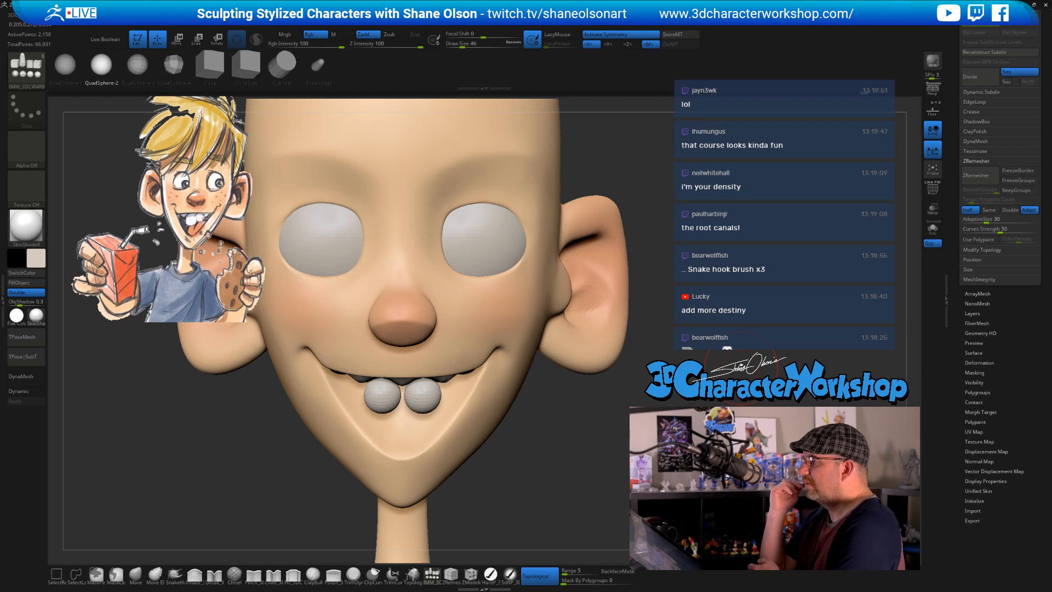
pyautogui.keyDown('ctrl'); pyautogui.moveTo(602, 392); pyautogui.dragTo(605, 414, button='right'); pyautogui.keyUp('ctrl')
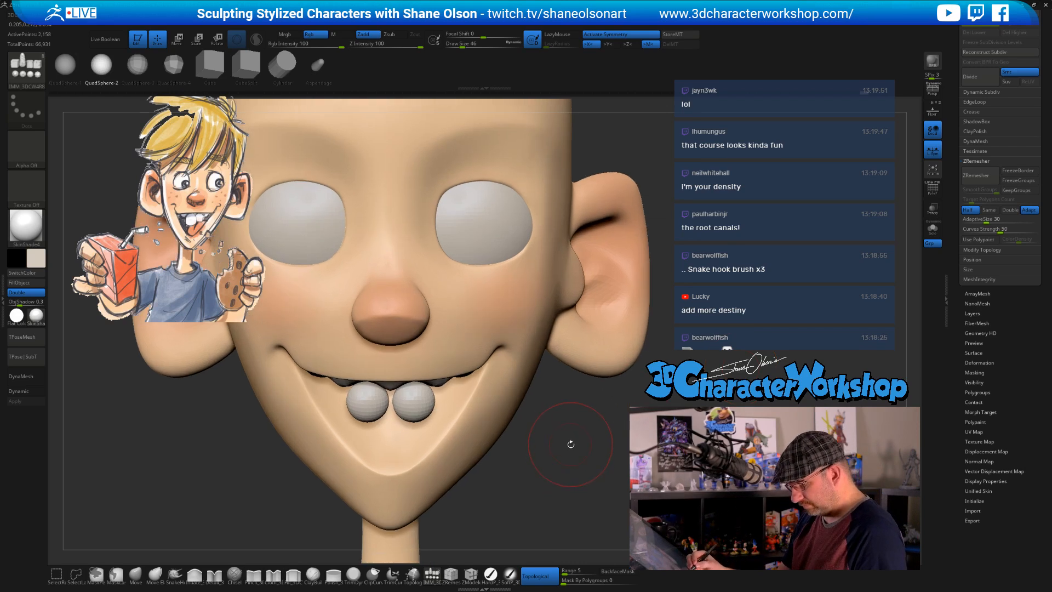
pyautogui.moveTo(570, 444)
pyautogui.mouseDown(button='right')
pyautogui.moveTo(570, 420)
pyautogui.moveTo(563, 438)
pyautogui.mouseUp(button='right')
pyautogui.press('w')
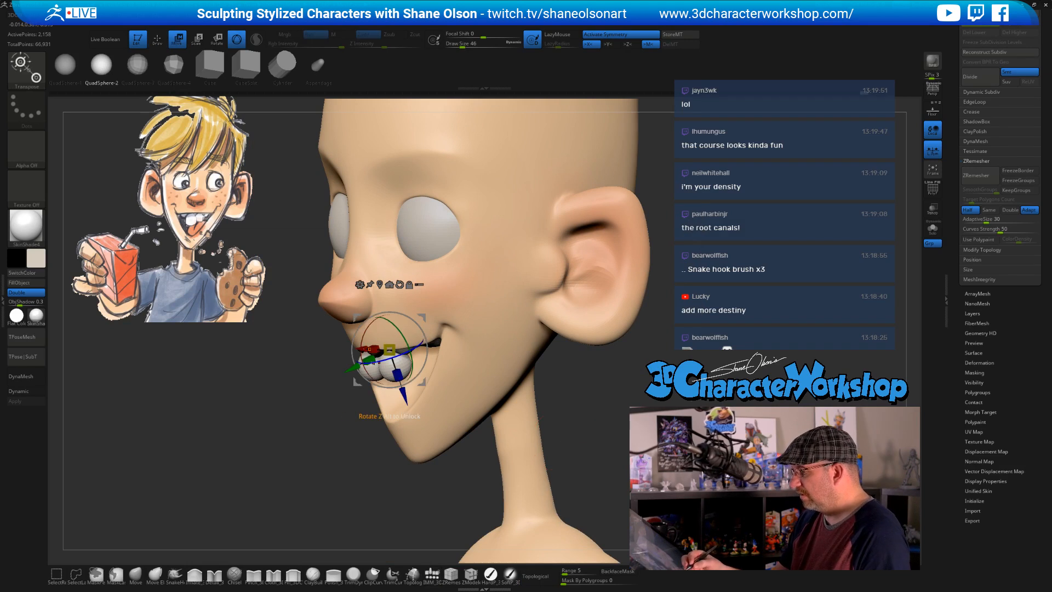
pyautogui.moveTo(382, 350); pyautogui.dragTo(388, 350)
pyautogui.moveTo(507, 357); pyautogui.dragTo(554, 421, button='right')
# Isolate the gums with the teeth masked and fill the gums with a salmon-orange color sampled from the concept drawing
pyautogui.click(933, 228)
pyautogui.keyDown('ctrl'); pyautogui.click(540, 463); pyautogui.keyUp('ctrl')
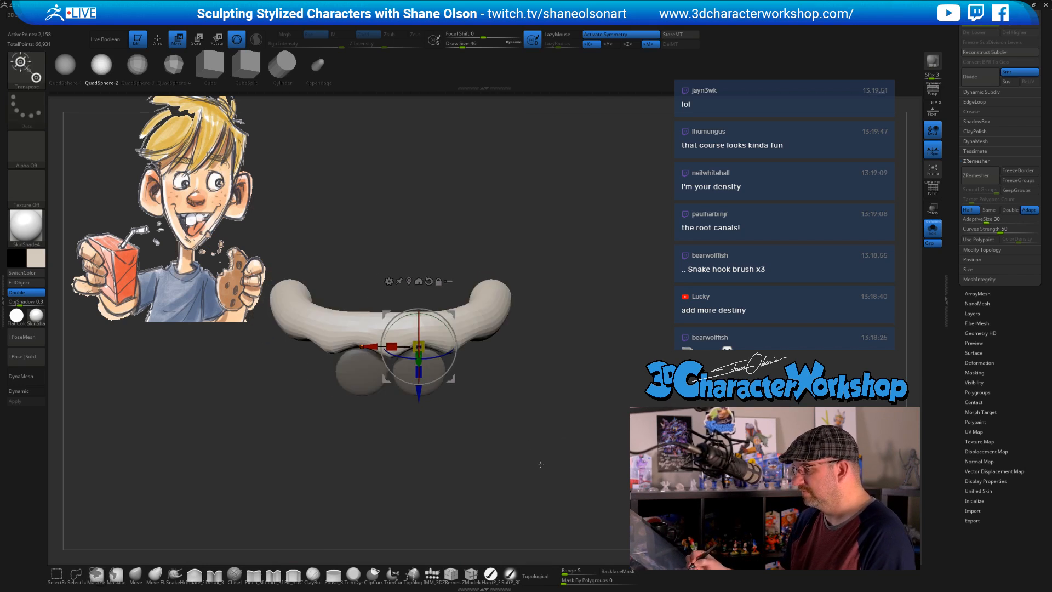
pyautogui.click(491, 574)
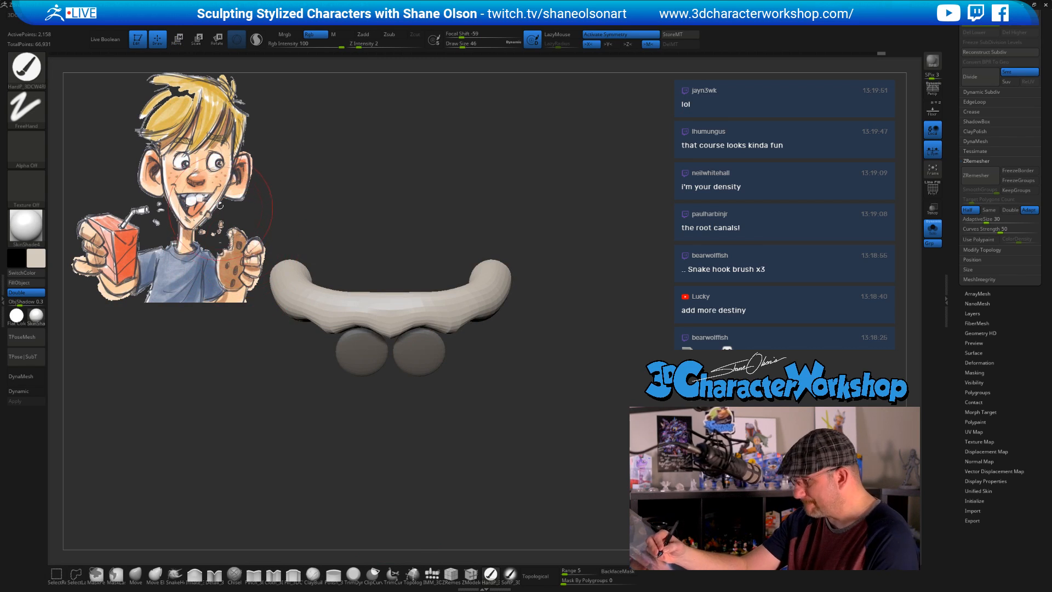
pyautogui.press('c')
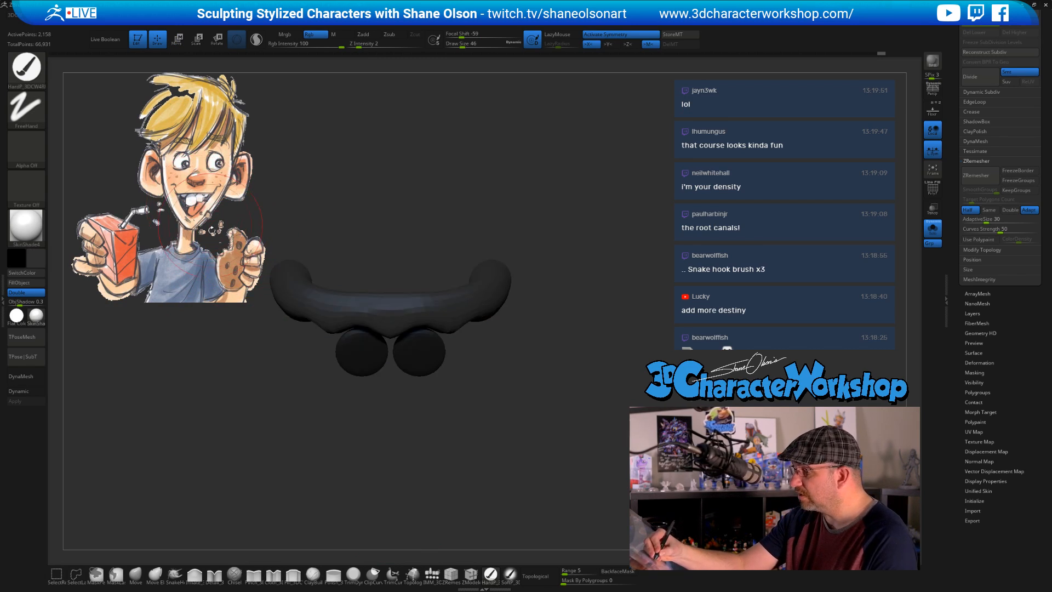
pyautogui.hotkey('shift', 'z')
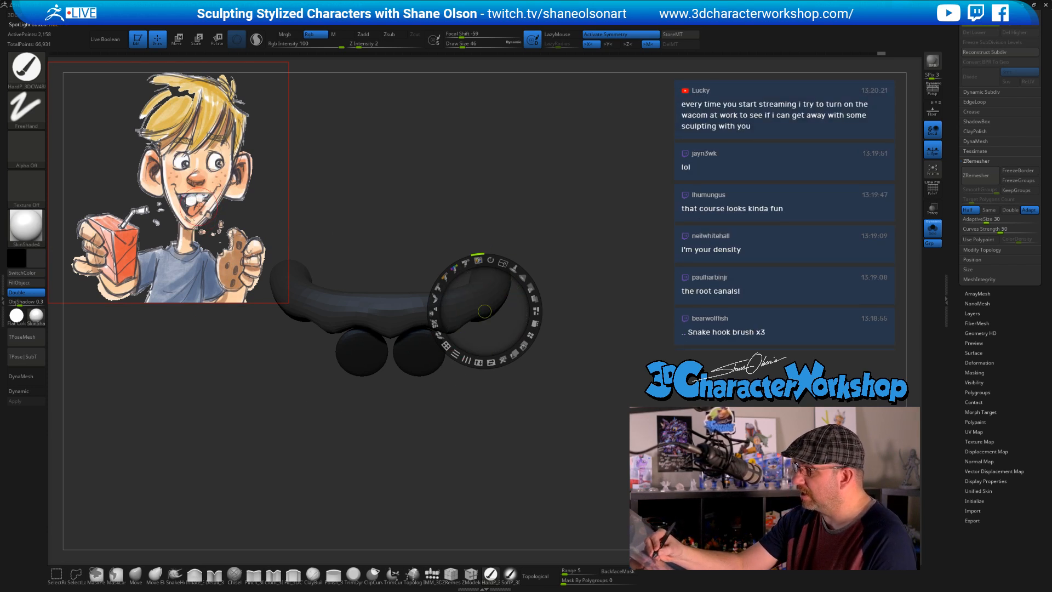
pyautogui.press('c')
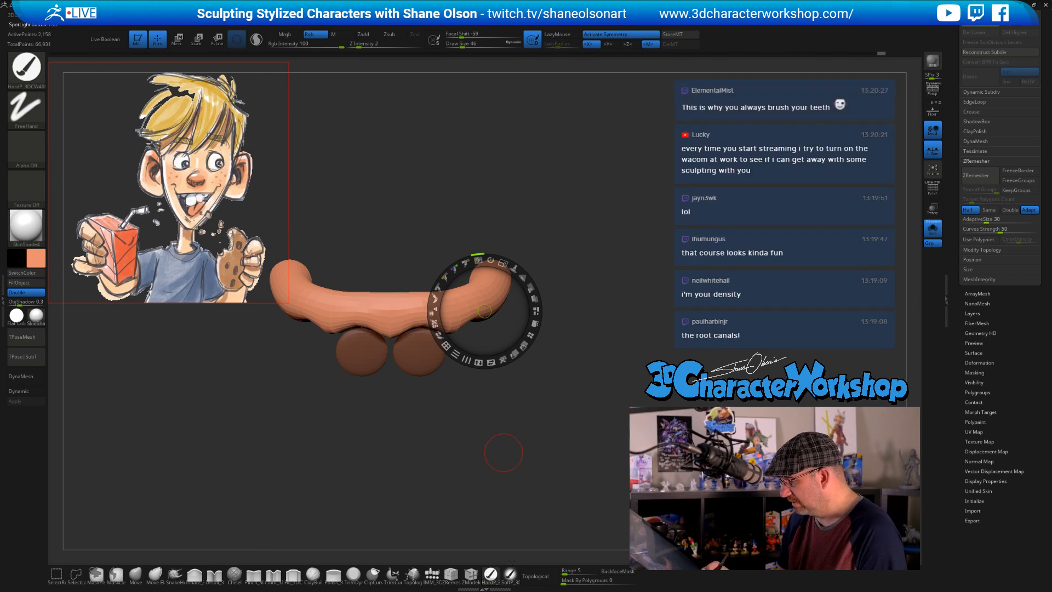
pyautogui.click(28, 282)
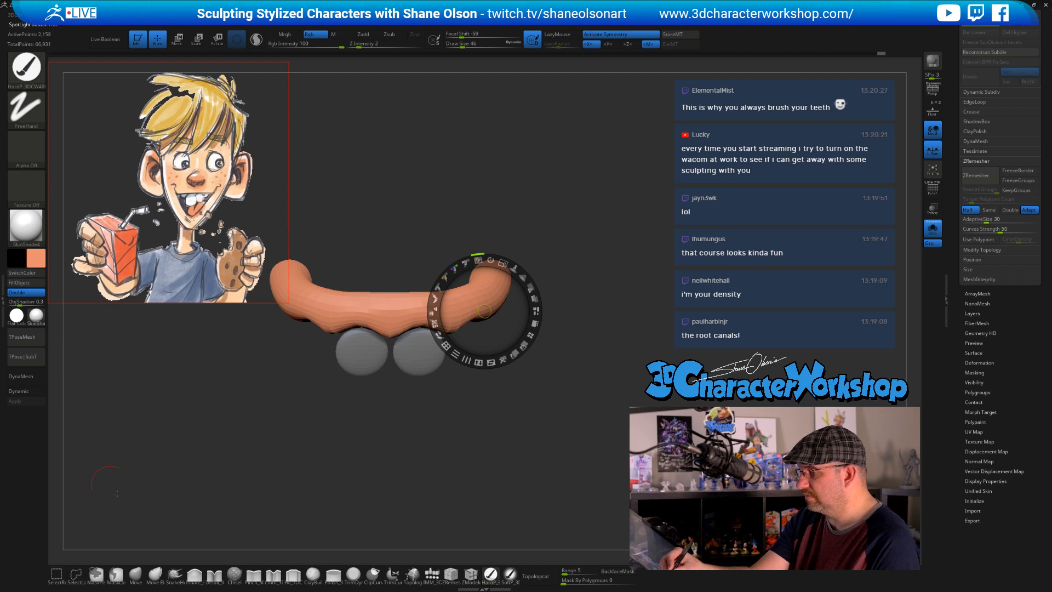
# Hide the SpotLight dial, invert the mask to free the front teeth, and turn on the dynamic subdivision preview
pyautogui.click(480, 436)
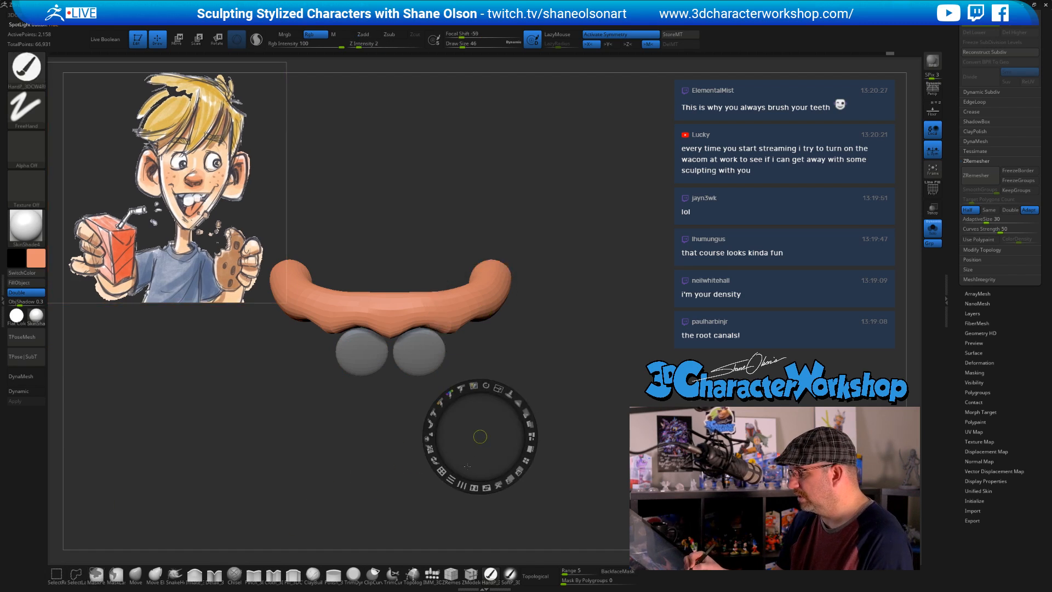
pyautogui.press('z')
pyautogui.keyDown('ctrl'); pyautogui.click(492, 445); pyautogui.keyUp('ctrl')
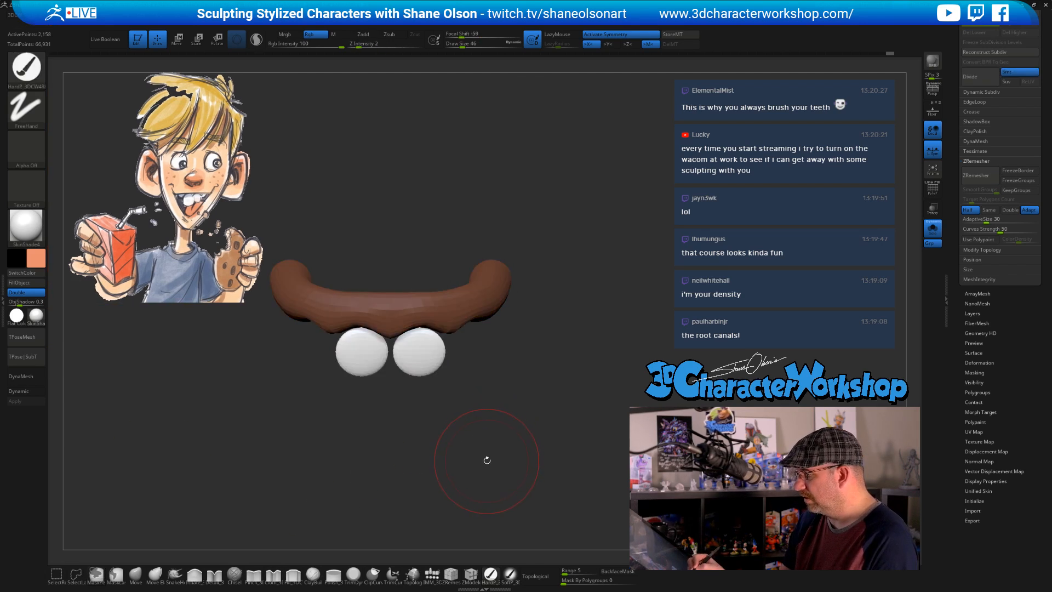
pyautogui.moveTo(483, 444); pyautogui.dragTo(532, 436)
pyautogui.press('d')
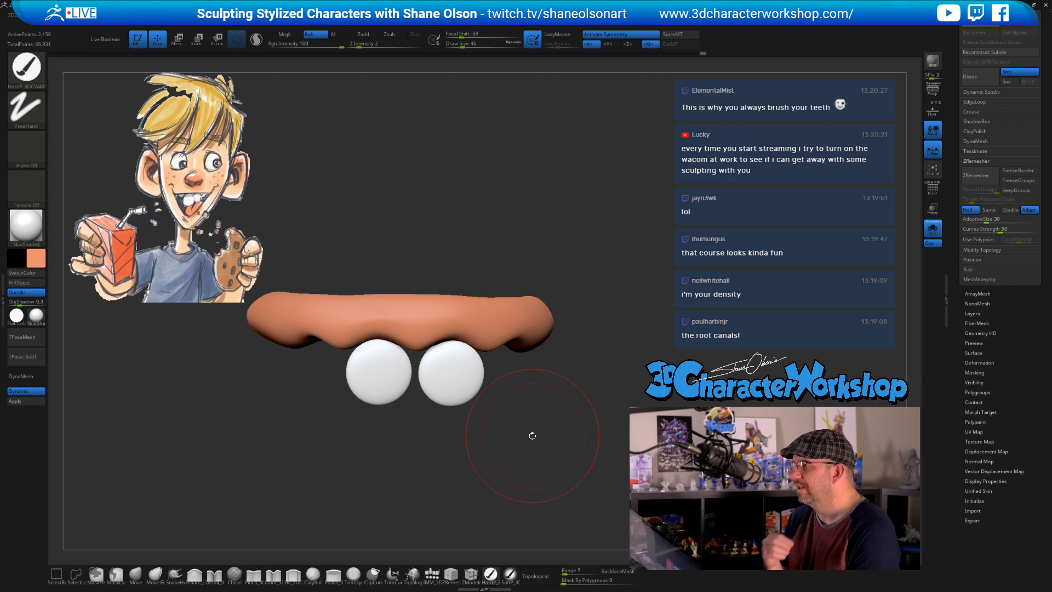
pyautogui.moveTo(532, 435); pyautogui.dragTo(542, 474)
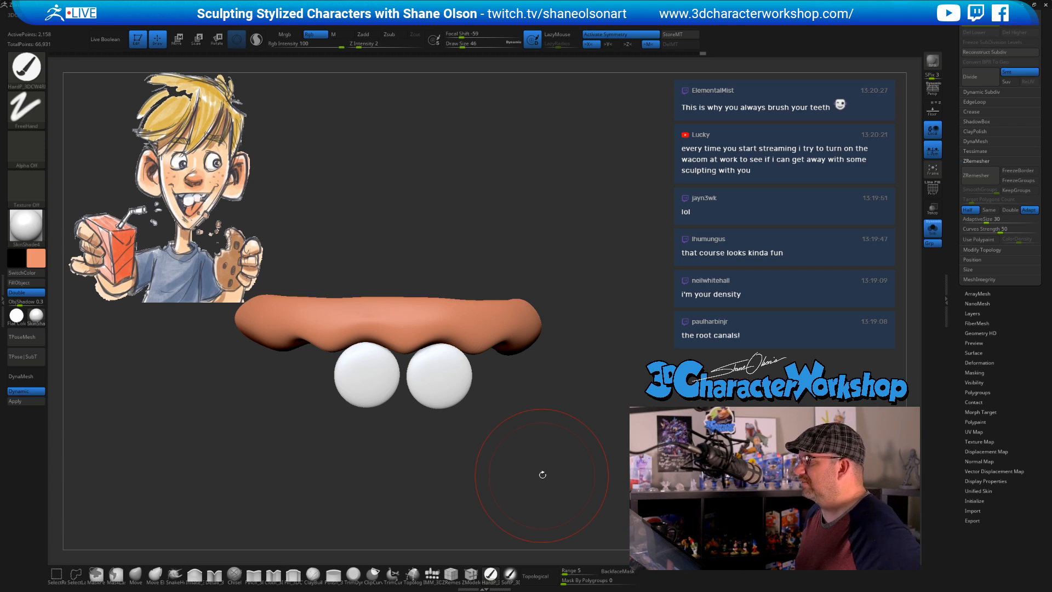
pyautogui.moveTo(544, 454)
pyautogui.mouseDown()
pyautogui.moveTo(544, 415)
pyautogui.moveTo(544, 430)
pyautogui.moveTo(544, 420)
pyautogui.moveTo(431, 448)
pyautogui.moveTo(463, 446)
pyautogui.mouseUp()
# Shape the two front-tooth spheres into squarer teeth hugging the gum line using the Move brush at draw sizes 31 and 27
pyautogui.click(136, 574)
pyautogui.press('s')
pyautogui.moveTo(385, 342); pyautogui.dragTo(372, 343)
pyautogui.moveTo(367, 342); pyautogui.dragTo(362, 334)
pyautogui.moveTo(422, 360); pyautogui.dragTo(421, 342)
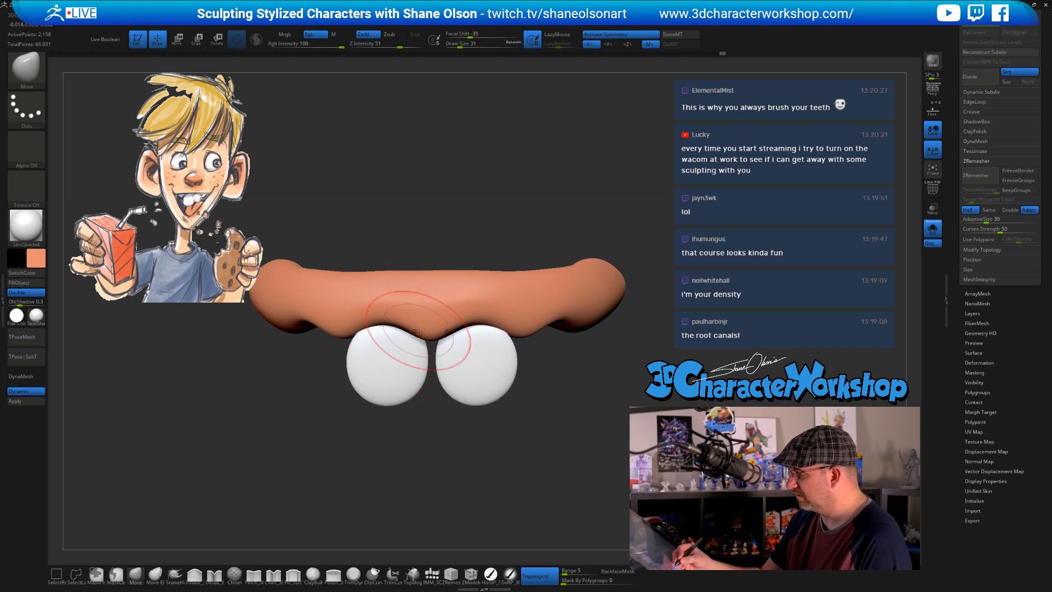
pyautogui.press('s')
pyautogui.moveTo(422, 391); pyautogui.dragTo(411, 391)
pyautogui.moveTo(405, 397); pyautogui.dragTo(415, 401)
pyautogui.press('s')
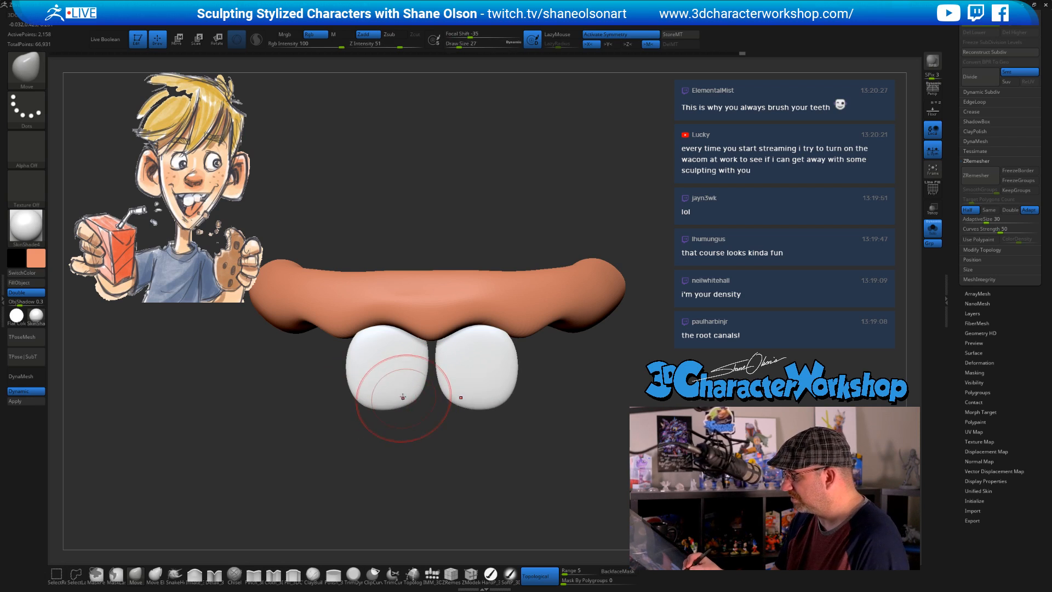
# Rotate the mirrored front teeth from underneath with the gizmo so they follow the curve of the gums
pyautogui.moveTo(476, 429)
pyautogui.mouseDown()
pyautogui.moveTo(484, 458)
pyautogui.moveTo(432, 421)
pyautogui.moveTo(465, 434)
pyautogui.moveTo(492, 396)
pyautogui.mouseUp()
pyautogui.press('w')
pyautogui.moveTo(567, 372); pyautogui.dragTo(570, 347)
pyautogui.moveTo(504, 365); pyautogui.dragTo(561, 274)
pyautogui.keyDown('ctrl'); pyautogui.click(476, 388); pyautogui.keyUp('ctrl')
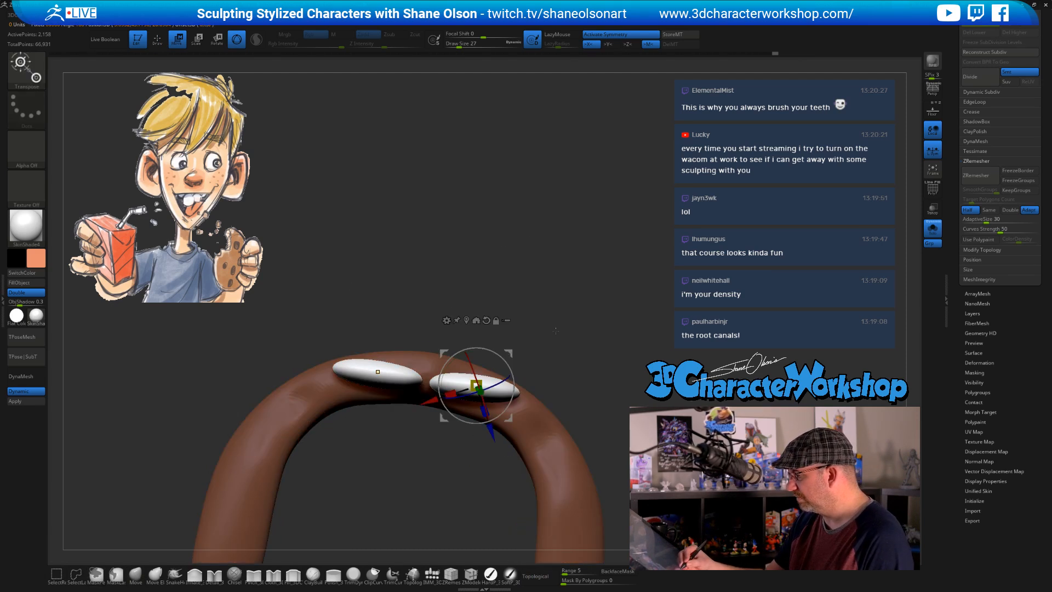
pyautogui.moveTo(506, 364); pyautogui.dragTo(512, 375)
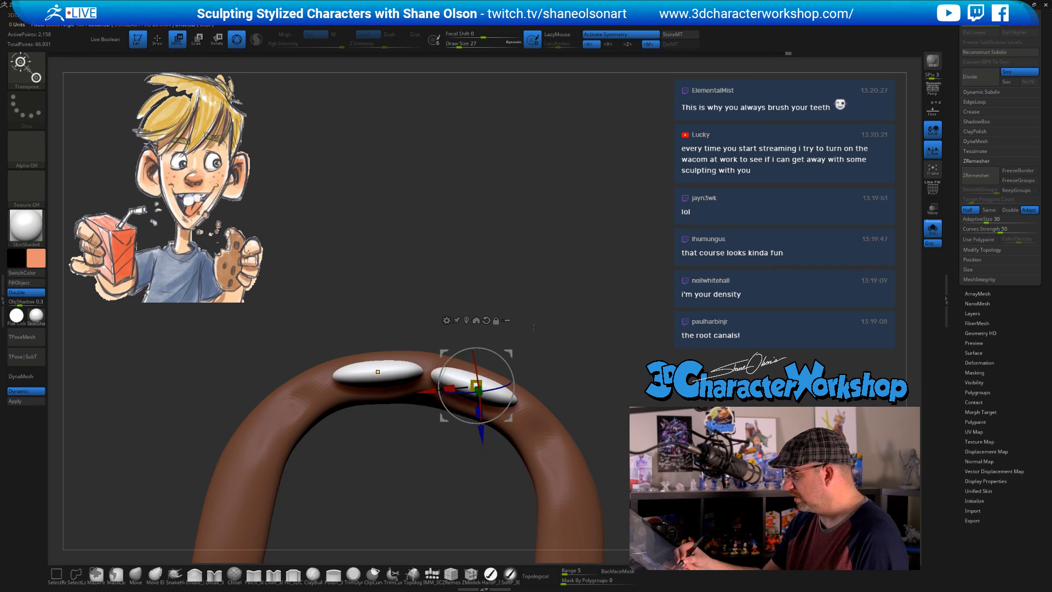
pyautogui.moveTo(539, 334); pyautogui.dragTo(537, 435)
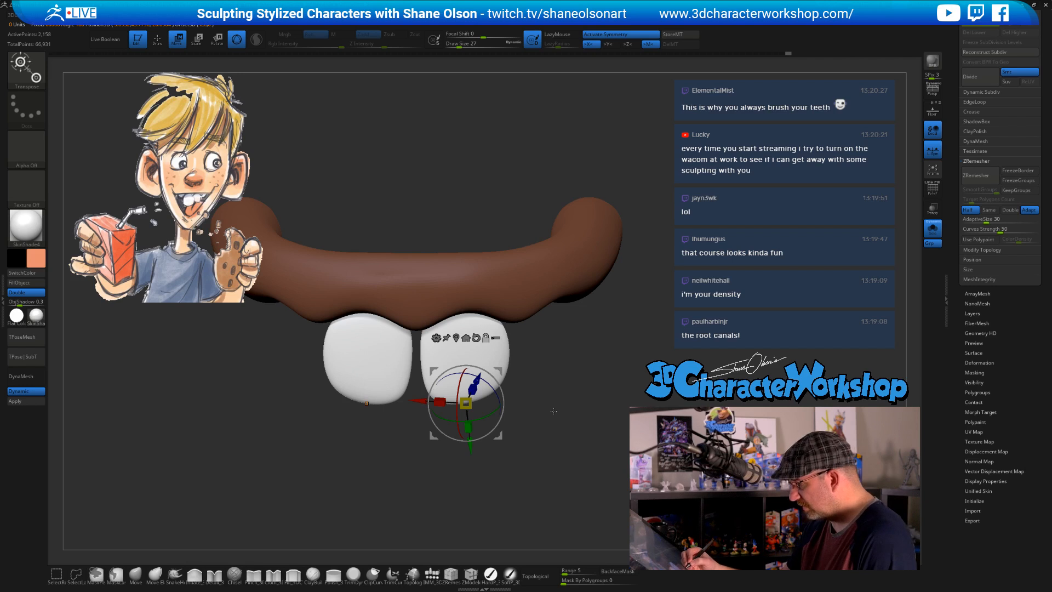
# Clear the mask from the gums and turn off symmetry for the mouth pieces
pyautogui.keyDown('ctrl'); pyautogui.moveTo(553, 411); pyautogui.dragTo(568, 404); pyautogui.keyUp('ctrl')
pyautogui.press('x')
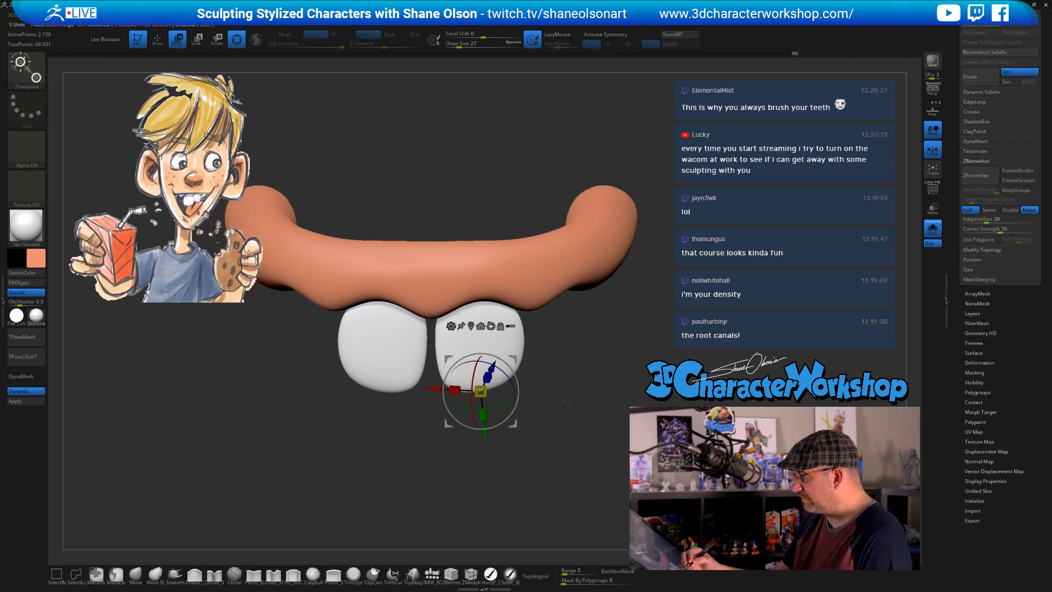
pyautogui.moveTo(272, 523); pyautogui.dragTo(326, 518)
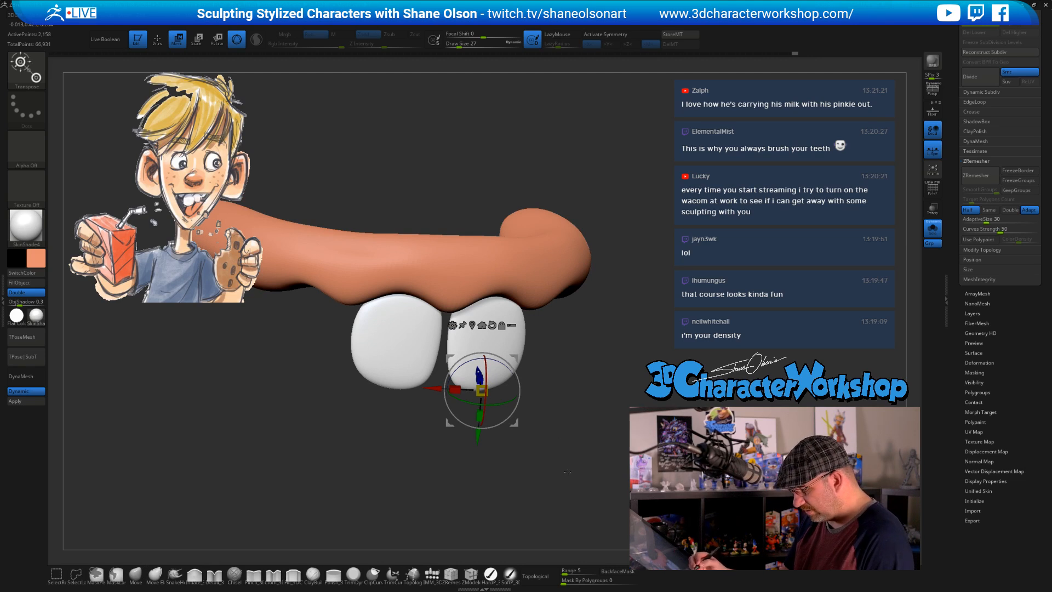
# Show the wireframe and give the gums and each tooth their own polygroup with Auto Groups
pyautogui.moveTo(579, 448); pyautogui.dragTo(569, 478)
pyautogui.hotkey('shift', 'f')
pyautogui.press('space')
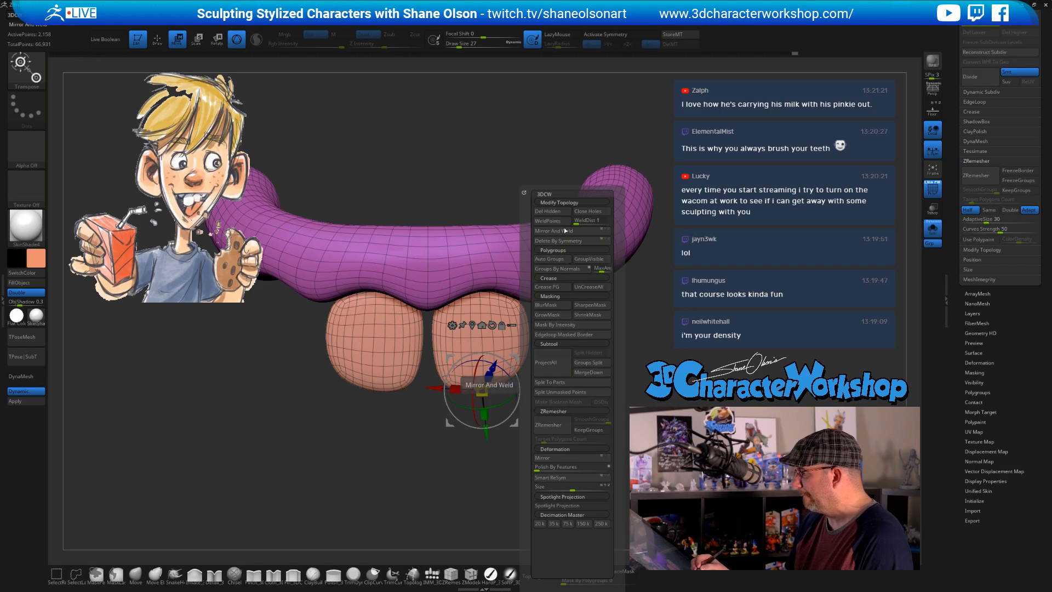
pyautogui.click(557, 260)
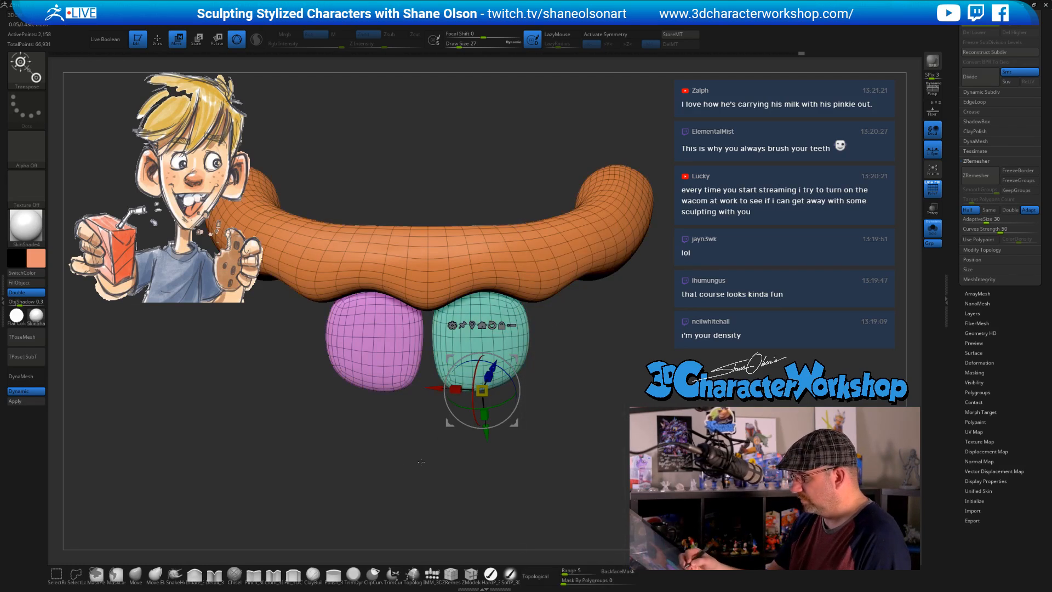
pyautogui.moveTo(397, 476); pyautogui.dragTo(407, 477)
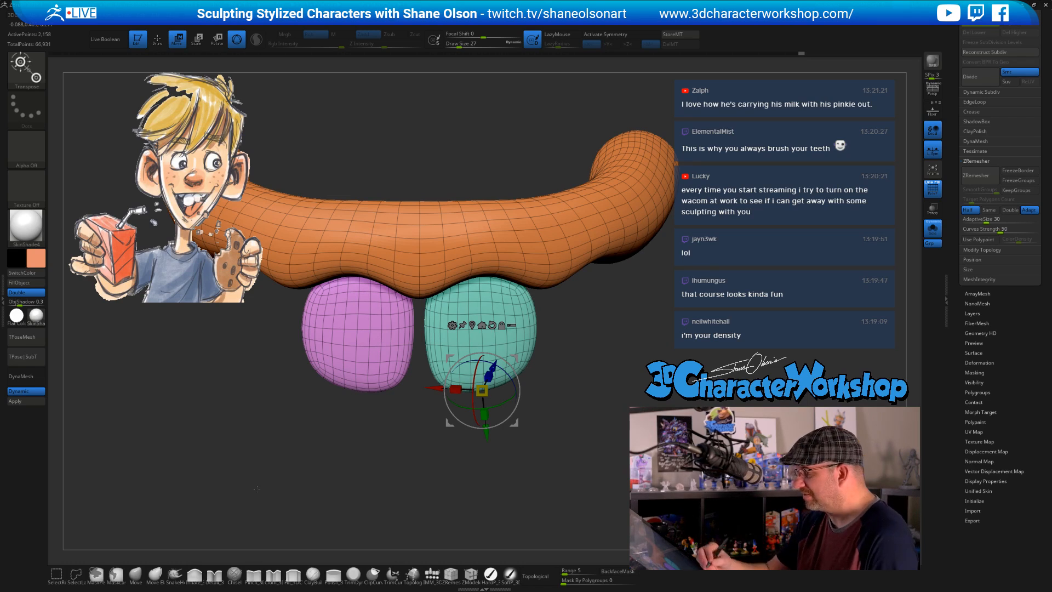
# Mask everything except the pink-grouped tooth, show the whole head again, and move and rotate that tooth under the lip
pyautogui.keyDown('ctrl'); pyautogui.click(357, 291); pyautogui.keyUp('ctrl')
pyautogui.moveTo(575, 442); pyautogui.dragTo(552, 442)
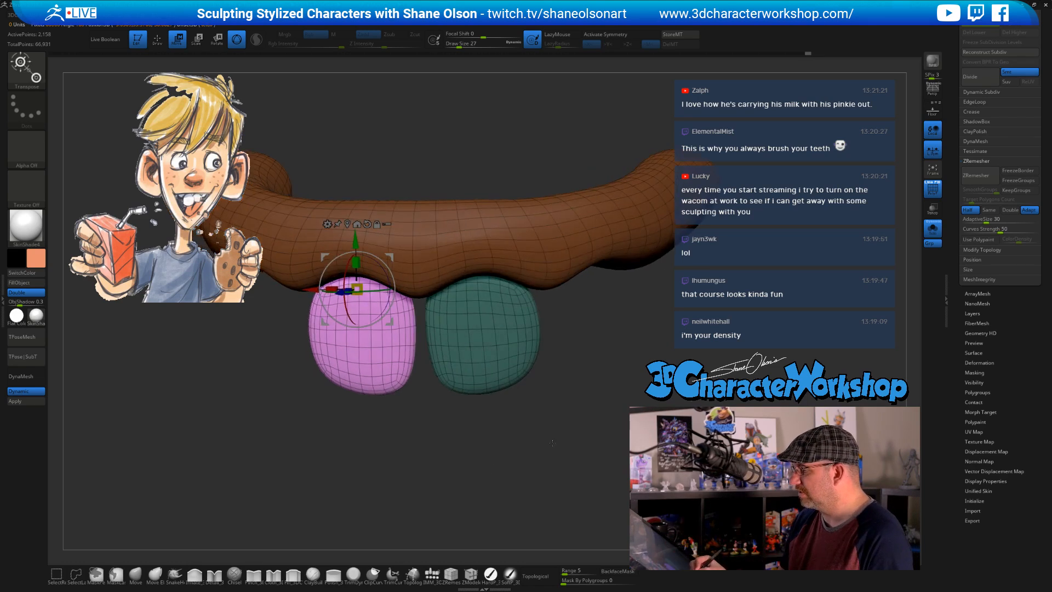
pyautogui.click(933, 230)
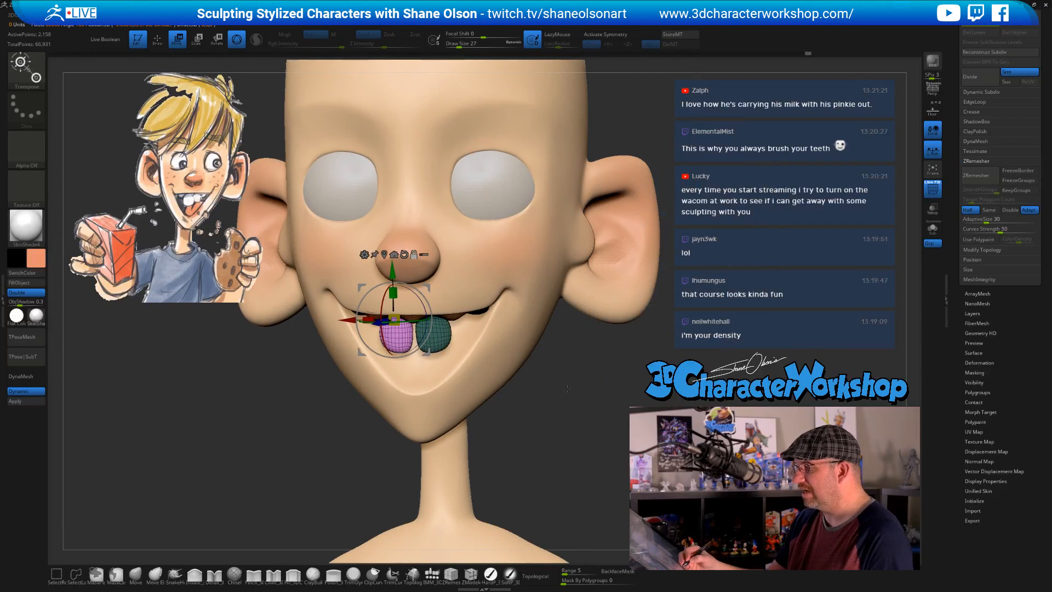
pyautogui.moveTo(567, 388)
pyautogui.keyDown('shift'); pyautogui.mouseDown()
pyautogui.moveTo(554, 382)
pyautogui.moveTo(579, 378)
pyautogui.mouseUp(); pyautogui.keyUp('shift')
pyautogui.moveTo(419, 315); pyautogui.dragTo(456, 281)
pyautogui.moveTo(560, 386); pyautogui.dragTo(561, 247)
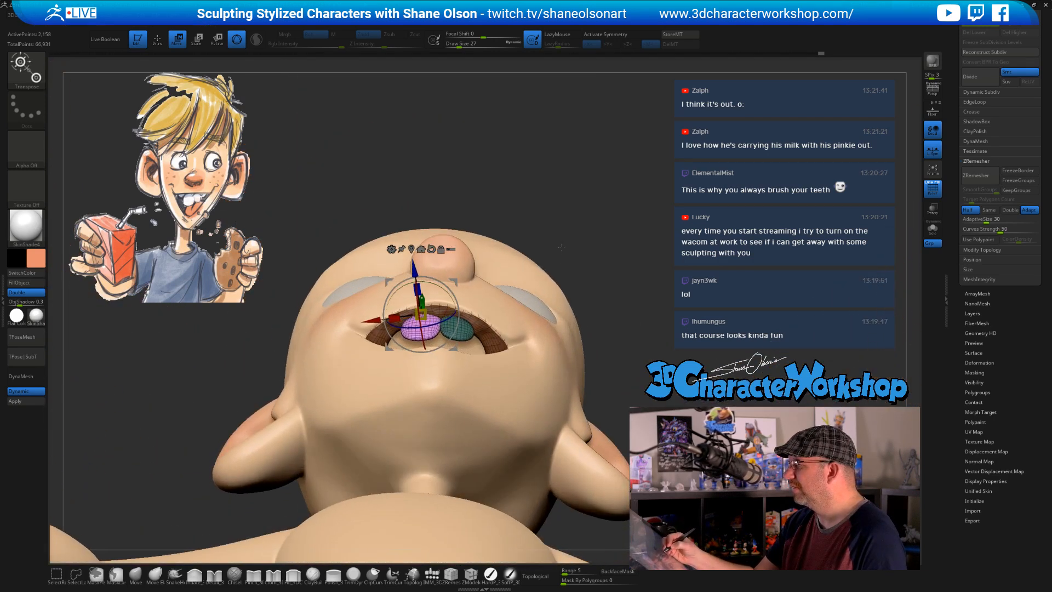
pyautogui.moveTo(413, 221); pyautogui.dragTo(511, 196)
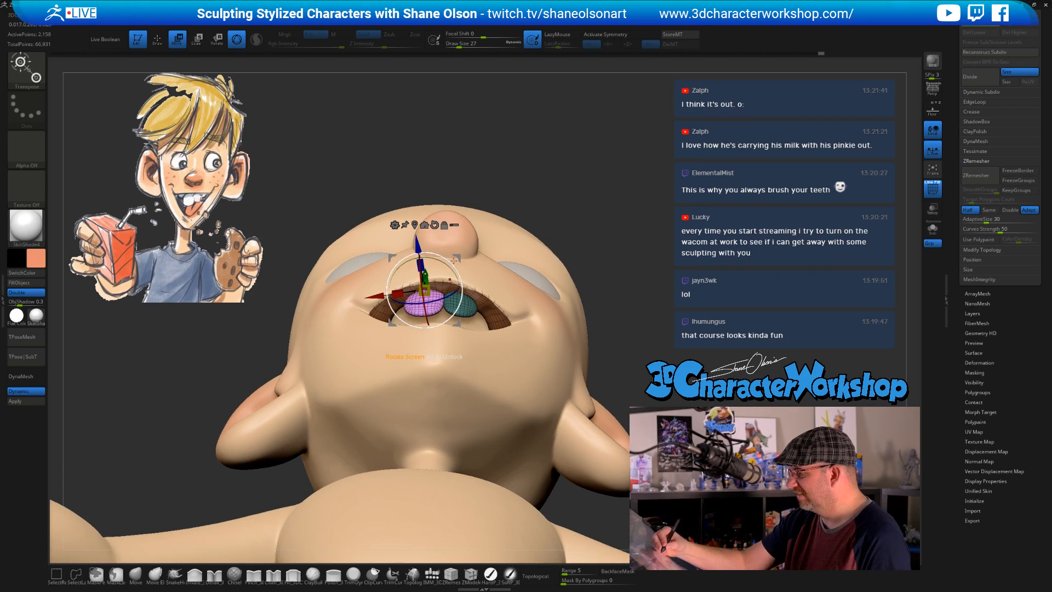
pyautogui.moveTo(453, 264); pyautogui.dragTo(448, 265)
pyautogui.moveTo(515, 238); pyautogui.dragTo(524, 334)
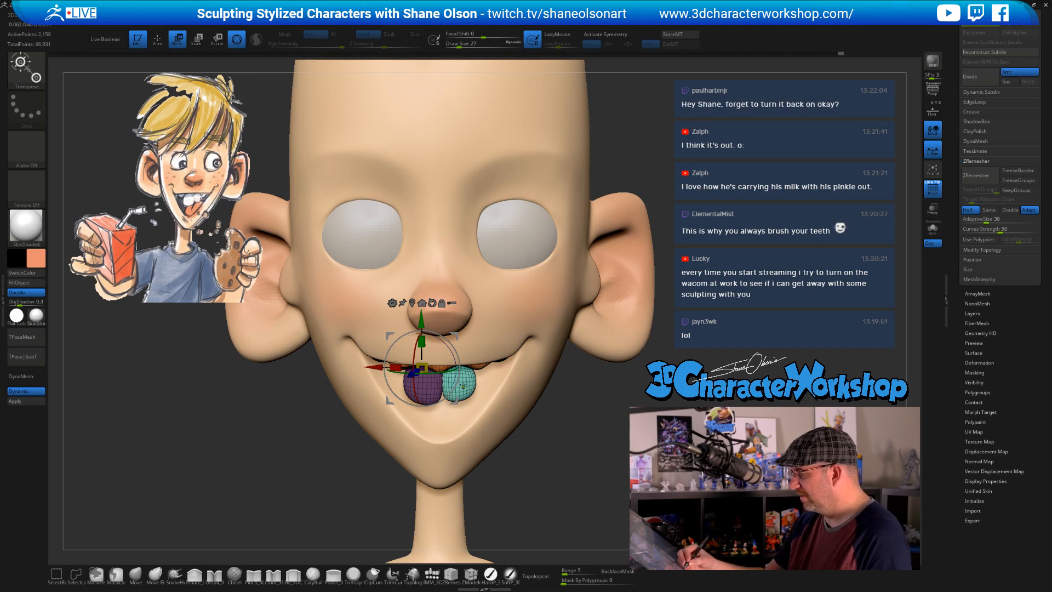
# Isolate the teal-grouped tooth and reposition it beside the other front tooth, checking from below and from the side
pyautogui.click(463, 387)
pyautogui.moveTo(569, 521); pyautogui.dragTo(486, 330)
pyautogui.moveTo(569, 488)
pyautogui.mouseDown()
pyautogui.moveTo(565, 436)
pyautogui.moveTo(630, 351)
pyautogui.mouseUp()
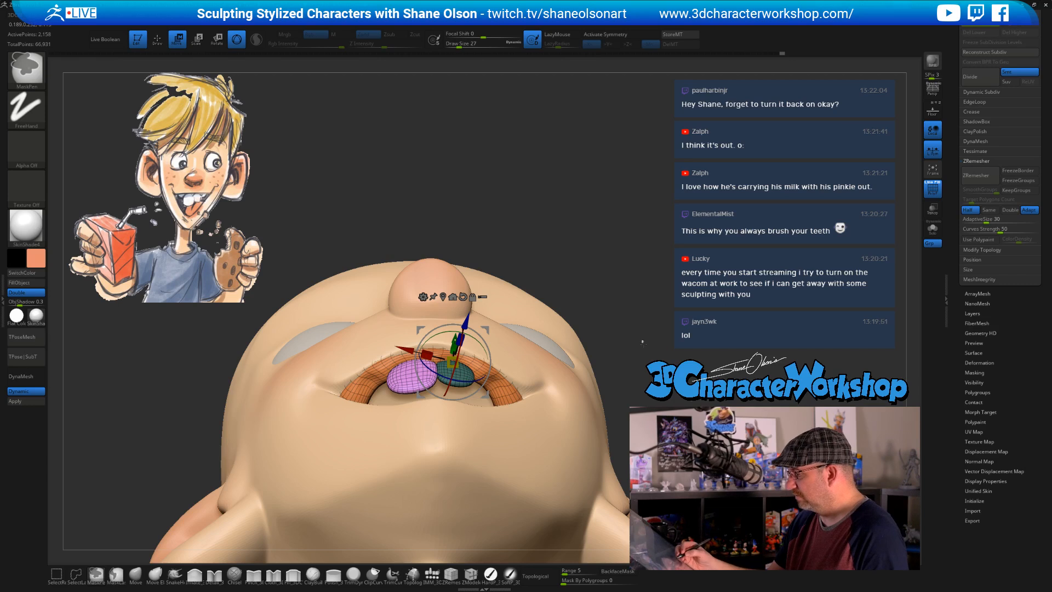
pyautogui.press('q')
pyautogui.moveTo(557, 280)
pyautogui.mouseDown()
pyautogui.moveTo(602, 299)
pyautogui.moveTo(574, 327)
pyautogui.mouseUp()
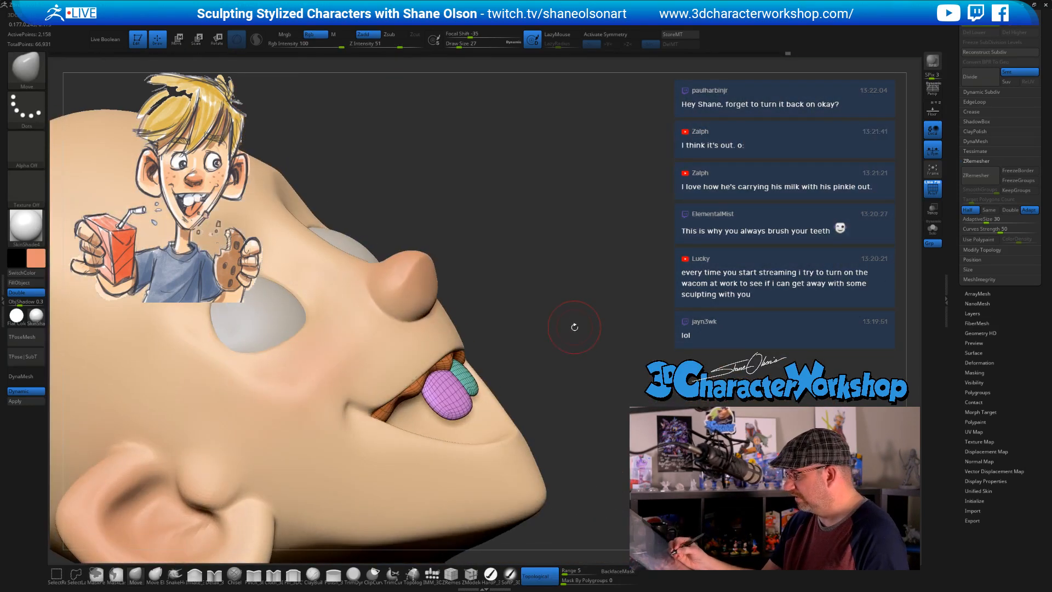
# Tilt and shift both front teeth from the side with the gums masked, and hide the wireframe
pyautogui.press('w')
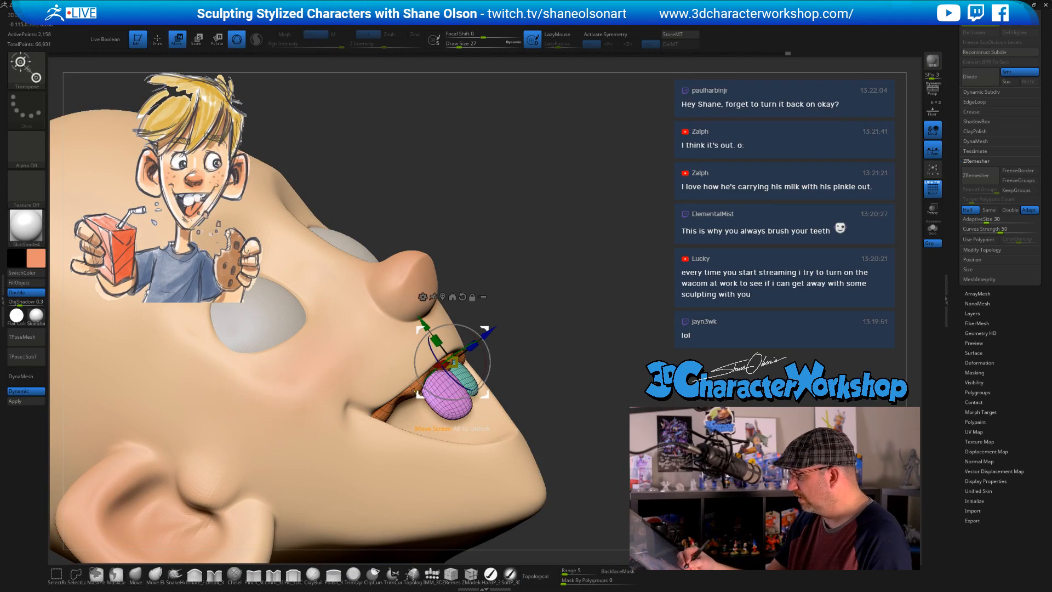
pyautogui.keyDown('ctrl'); pyautogui.click(413, 378); pyautogui.keyUp('ctrl')
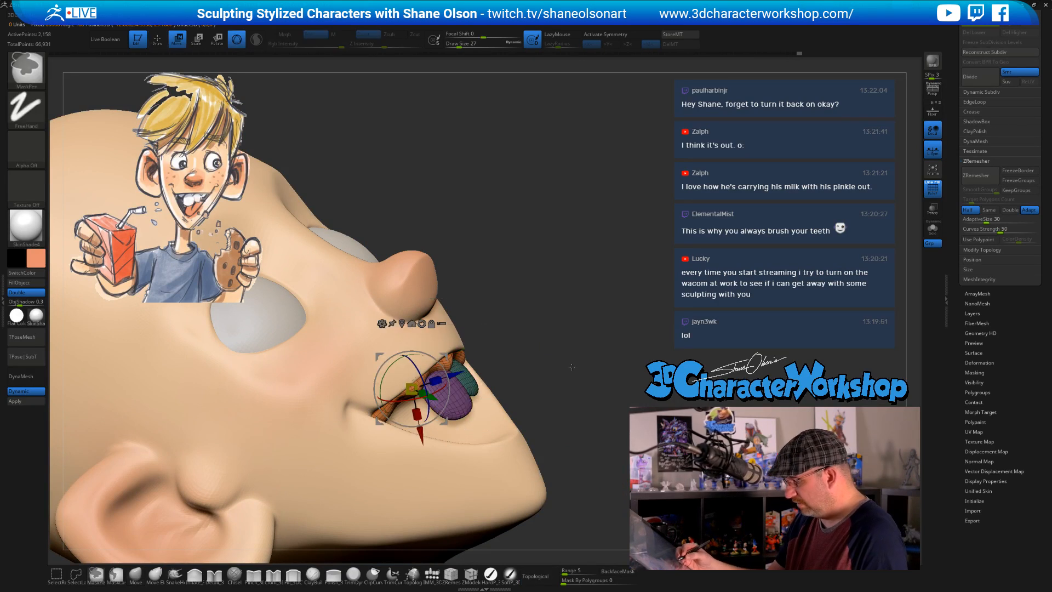
pyautogui.moveTo(585, 357); pyautogui.dragTo(552, 365)
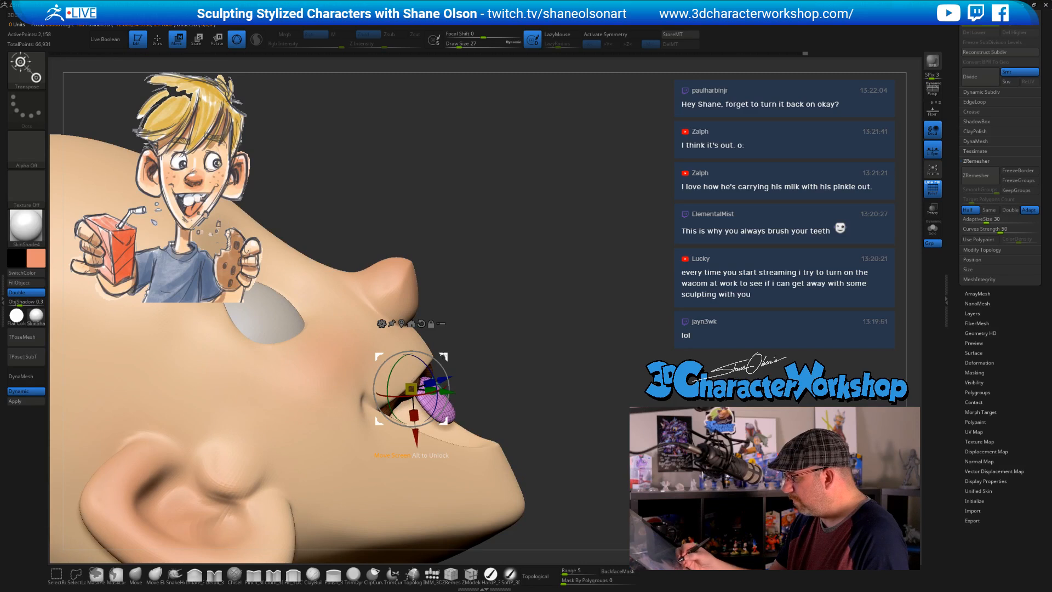
pyautogui.moveTo(485, 354); pyautogui.dragTo(472, 342)
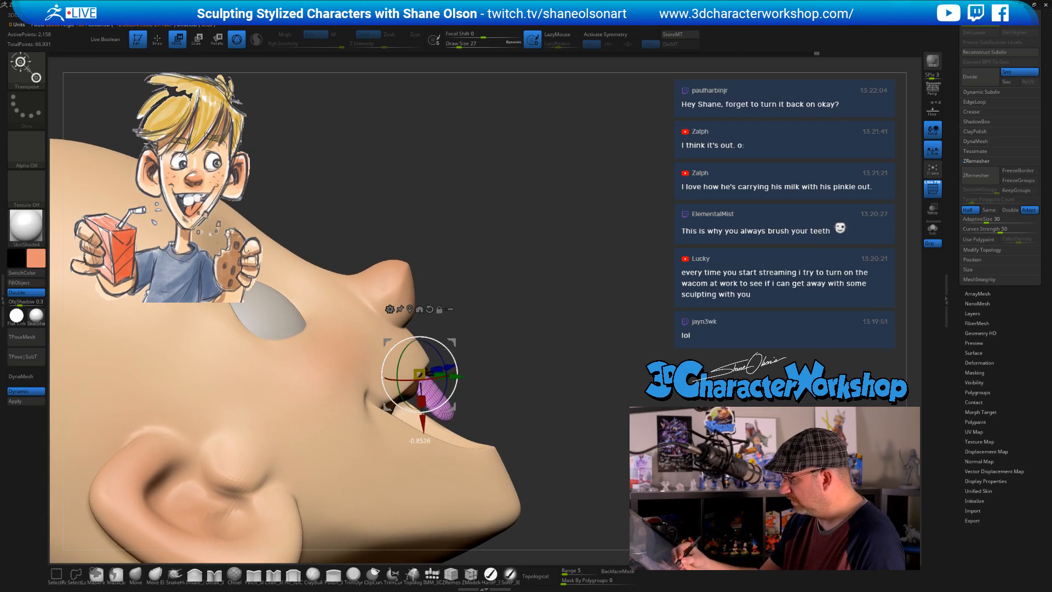
pyautogui.moveTo(448, 349)
pyautogui.mouseDown()
pyautogui.moveTo(555, 412)
pyautogui.moveTo(569, 459)
pyautogui.moveTo(549, 468)
pyautogui.mouseUp()
pyautogui.hotkey('shift', 'f')
# Refine the uneven shapes of the two front teeth using the Move brush at draw size 27
pyautogui.press('q')
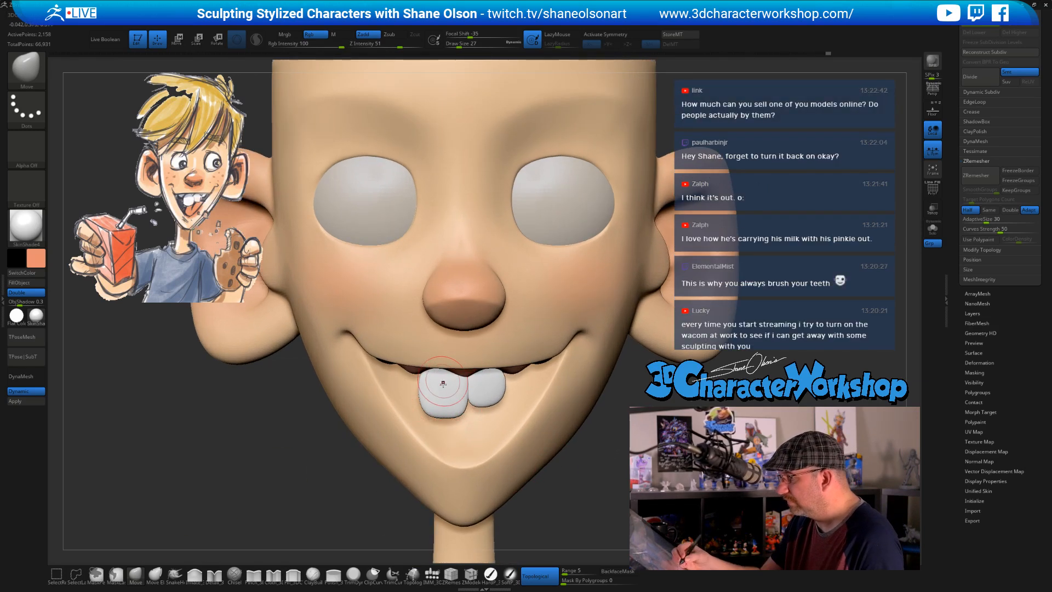
pyautogui.moveTo(429, 410); pyautogui.dragTo(456, 374, button='right')
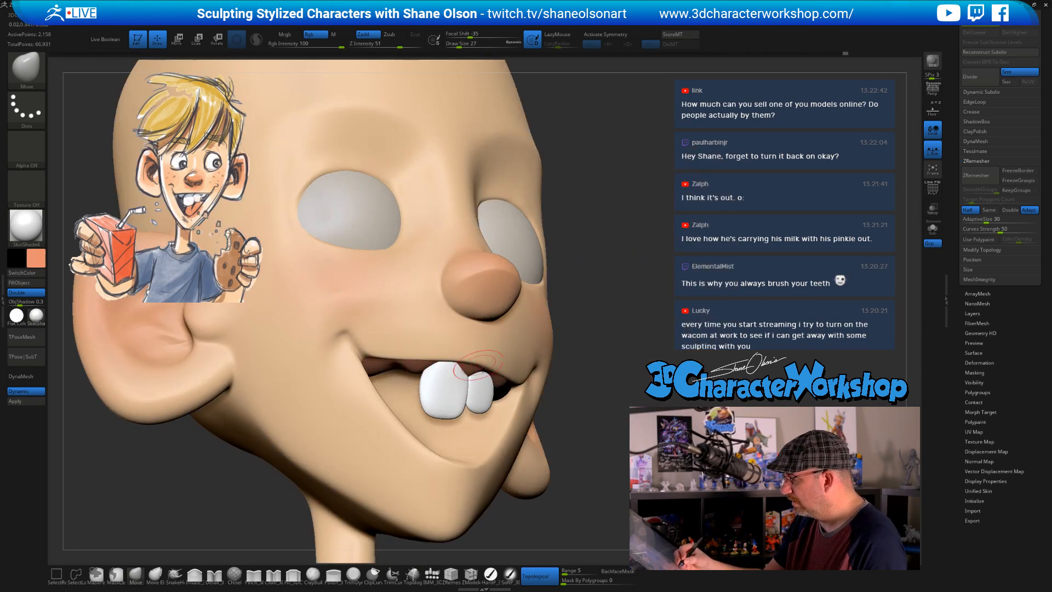
pyautogui.moveTo(455, 366)
pyautogui.mouseDown(button='right')
pyautogui.moveTo(478, 390)
pyautogui.moveTo(518, 378)
pyautogui.mouseUp(button='right')
pyautogui.press('w')
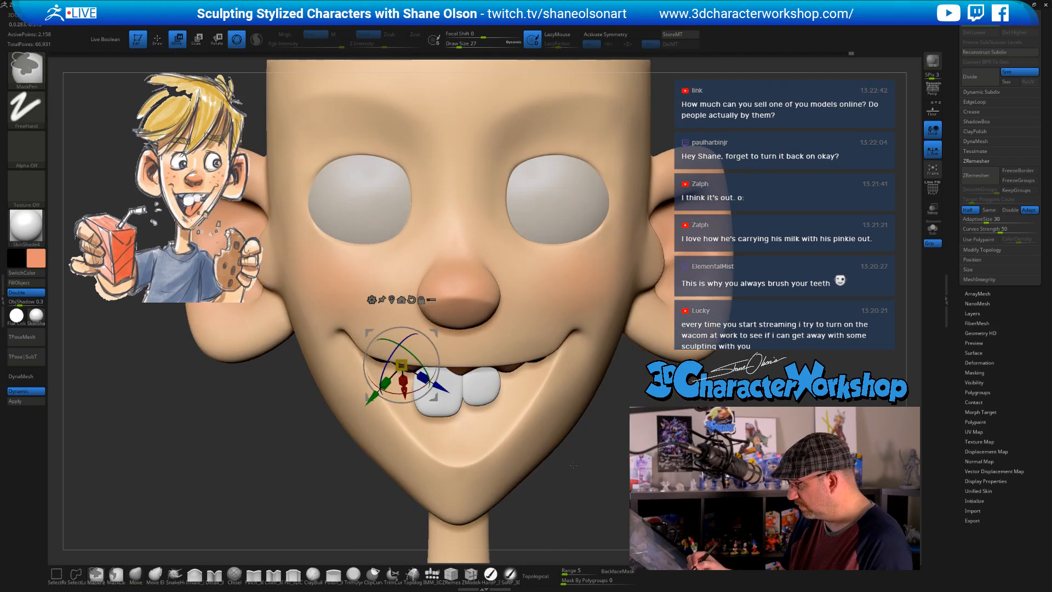
pyautogui.moveTo(571, 468); pyautogui.dragTo(553, 442, button='right')
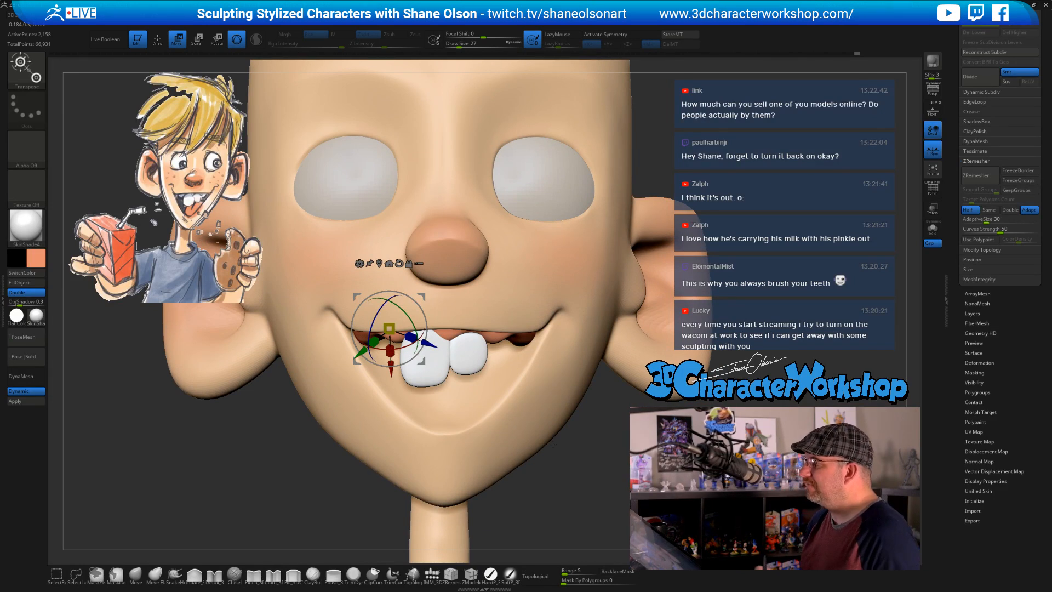
# Mask the front teeth and reshape the gums around them using the Move brush, turning off its Topological option
pyautogui.keyDown('ctrl'); pyautogui.click(497, 337); pyautogui.keyUp('ctrl')
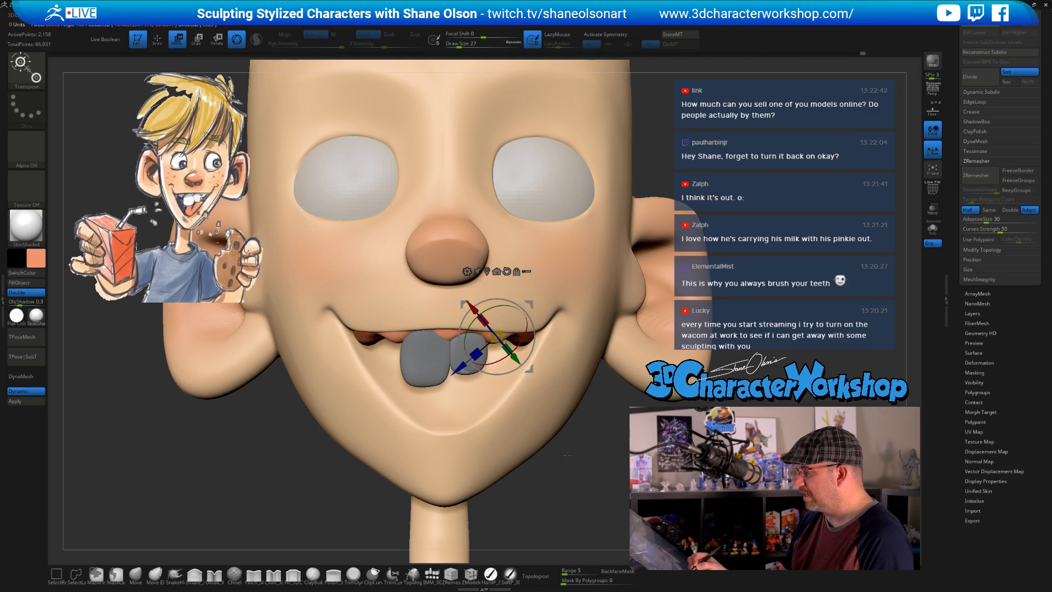
pyautogui.press('q')
pyautogui.moveTo(566, 451); pyautogui.dragTo(542, 392, button='right')
pyautogui.moveTo(470, 336); pyautogui.dragTo(446, 331, button='right')
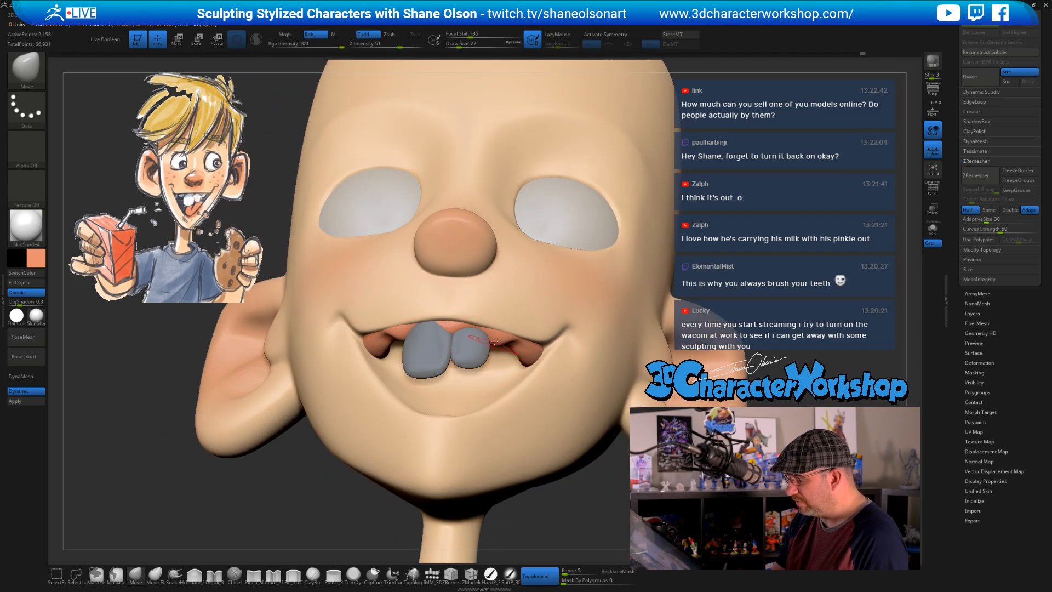
pyautogui.click(540, 576)
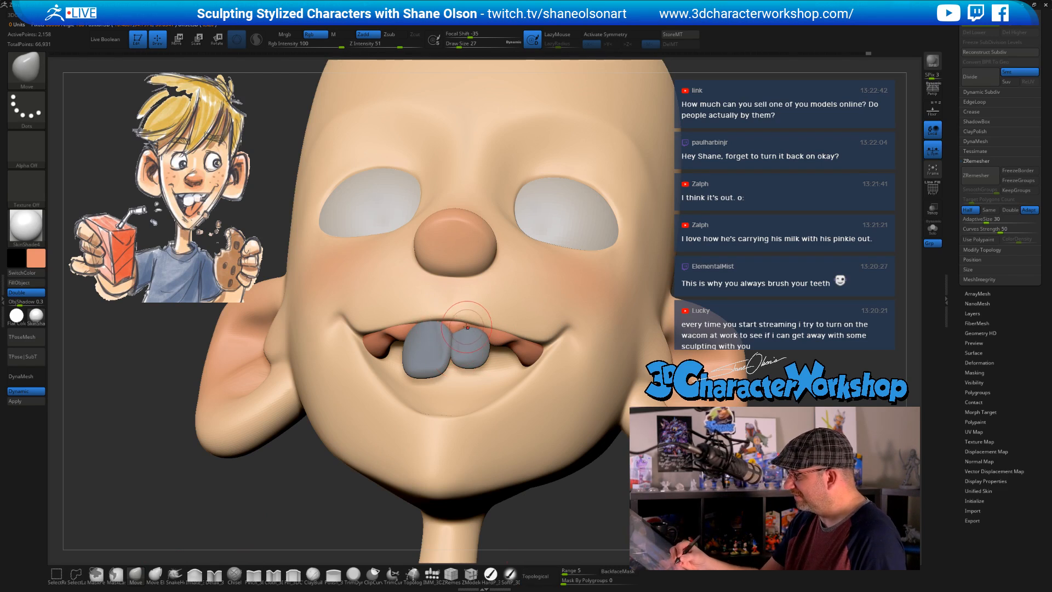
pyautogui.moveTo(471, 334); pyautogui.dragTo(469, 349, button='right')
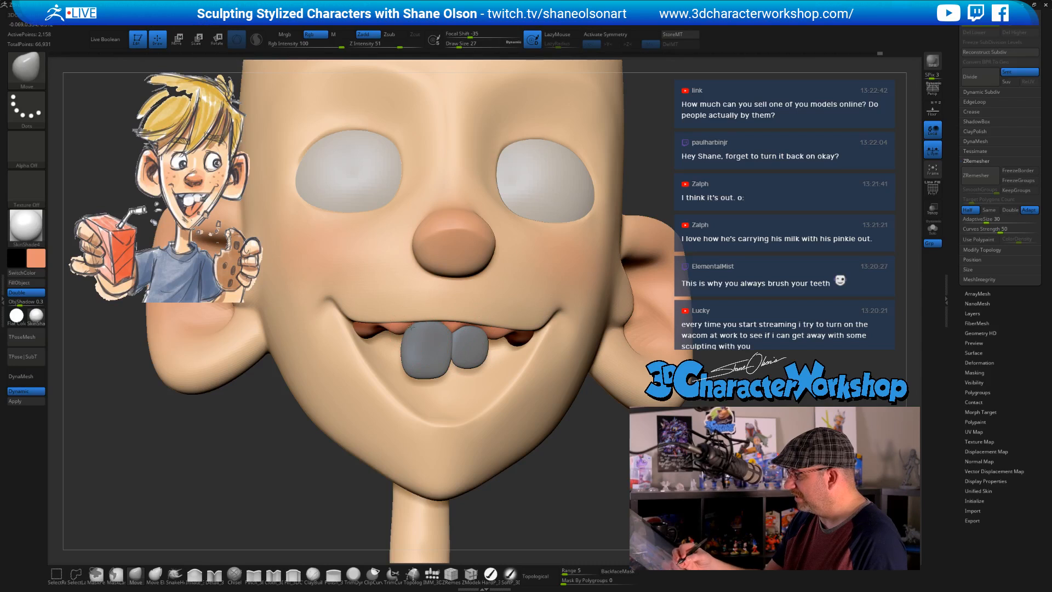
pyautogui.moveTo(411, 326); pyautogui.dragTo(392, 324, button='right')
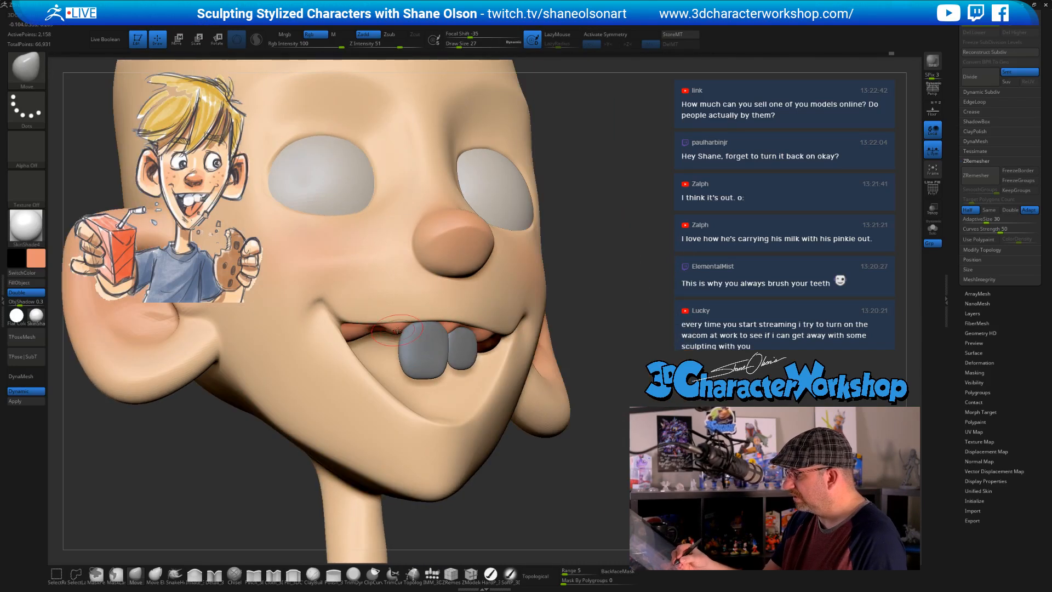
pyautogui.moveTo(435, 360)
pyautogui.mouseDown(button='right')
pyautogui.moveTo(393, 321)
pyautogui.moveTo(415, 334)
pyautogui.moveTo(404, 342)
pyautogui.moveTo(484, 334)
pyautogui.moveTo(465, 325)
pyautogui.moveTo(498, 345)
pyautogui.moveTo(476, 343)
pyautogui.moveTo(484, 337)
pyautogui.mouseUp(button='right')
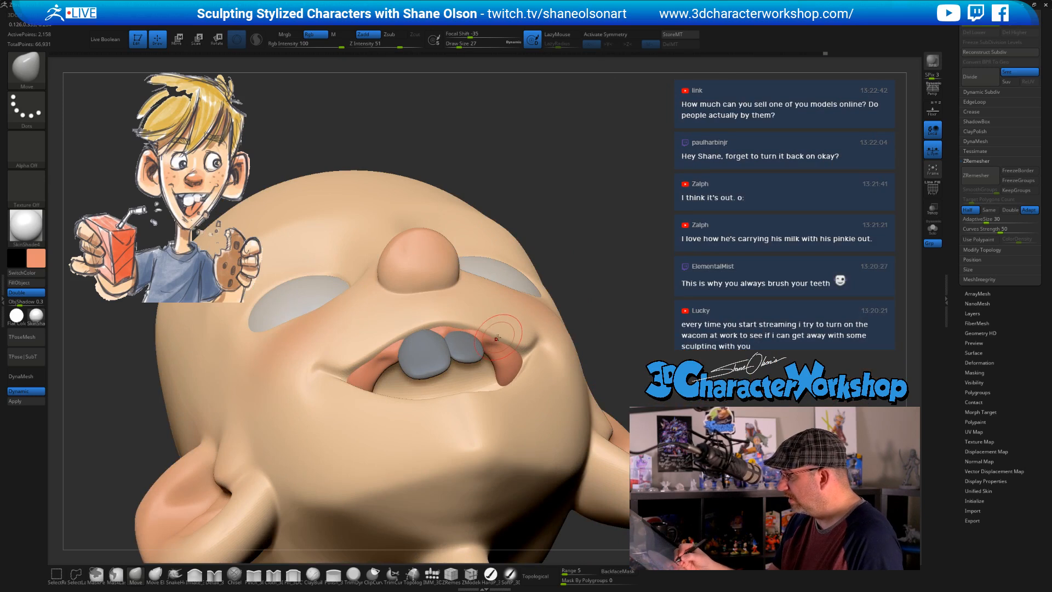
# Clear the mask from the front teeth, turn on X symmetry, and view the open mouth from below
pyautogui.moveTo(618, 299)
pyautogui.mouseDown(button='right')
pyautogui.moveTo(536, 363)
pyautogui.moveTo(537, 403)
pyautogui.mouseUp(button='right')
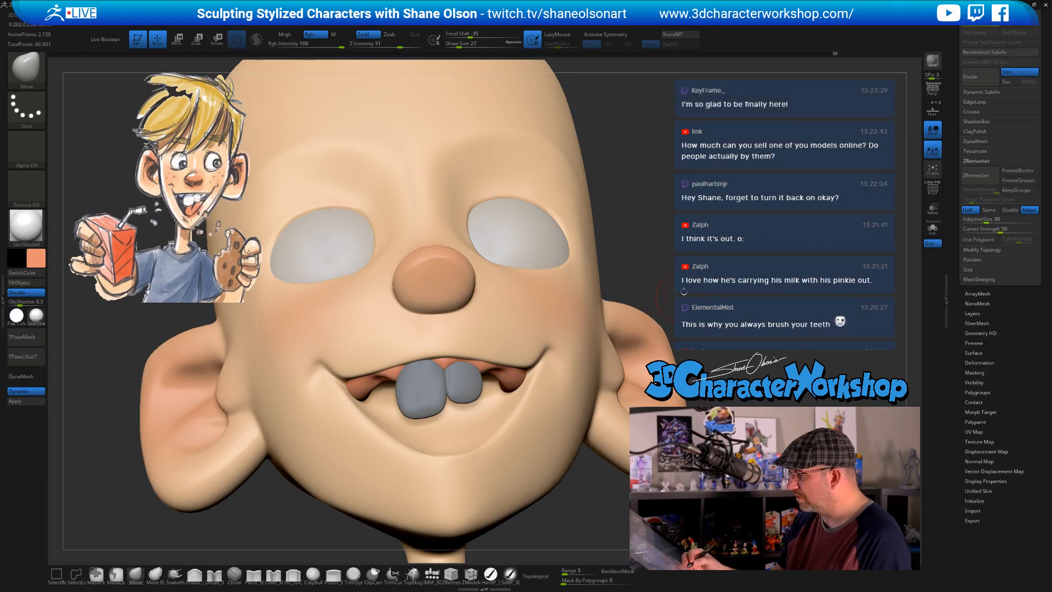
pyautogui.keyDown('ctrl'); pyautogui.moveTo(661, 274); pyautogui.dragTo(701, 306); pyautogui.keyUp('ctrl')
pyautogui.keyDown('ctrl'); pyautogui.moveTo(701, 306); pyautogui.dragTo(647, 330, button='right'); pyautogui.keyUp('ctrl')
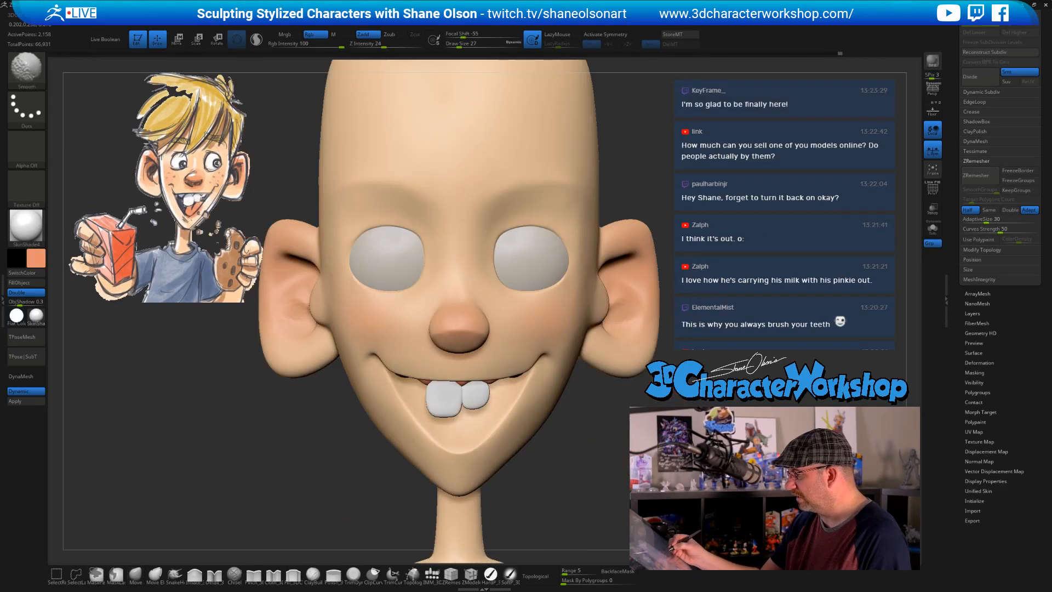
pyautogui.moveTo(570, 436)
pyautogui.keyDown('ctrl'); pyautogui.mouseDown(button='right')
pyautogui.moveTo(530, 460)
pyautogui.moveTo(453, 366)
pyautogui.moveTo(481, 401)
pyautogui.moveTo(495, 367)
pyautogui.moveTo(485, 327)
pyautogui.mouseUp(button='right'); pyautogui.keyUp('ctrl')
pyautogui.press('x')
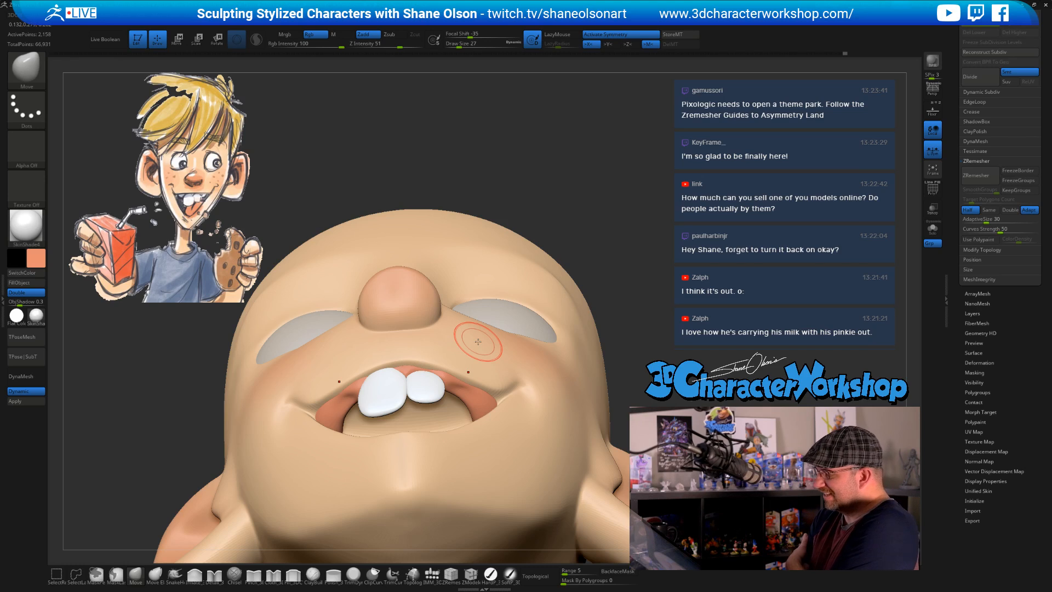
pyautogui.moveTo(653, 326); pyautogui.dragTo(655, 328)
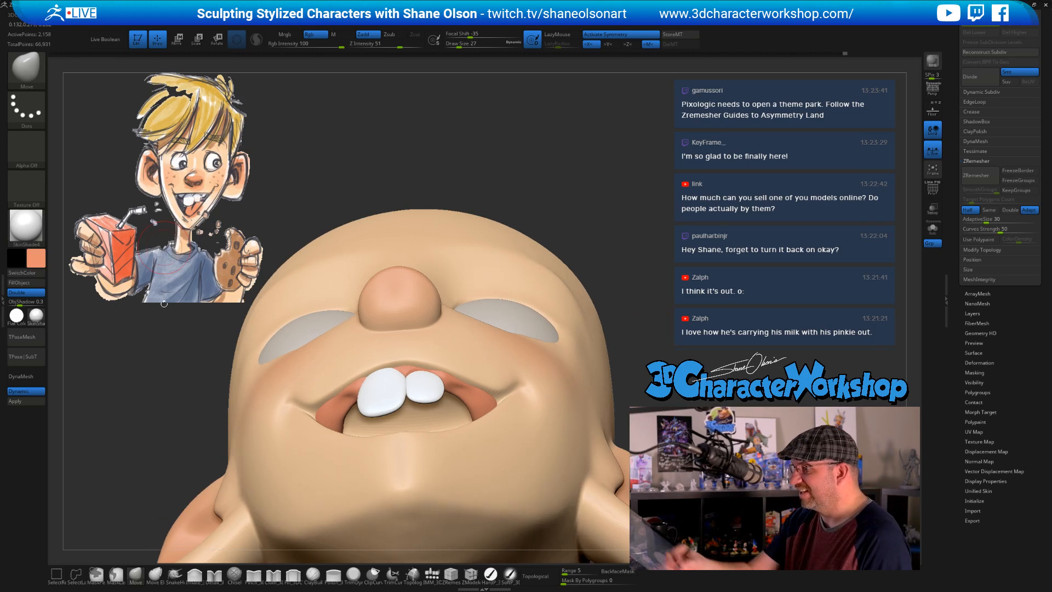
# Insert a mirrored pair of small white QuadSphere-2 spheres beside the front teeth and position them along the gums
pyautogui.click(431, 574)
pyautogui.keyDown('ctrl'); pyautogui.moveTo(490, 430); pyautogui.dragTo(452, 410, button='right'); pyautogui.keyUp('ctrl')
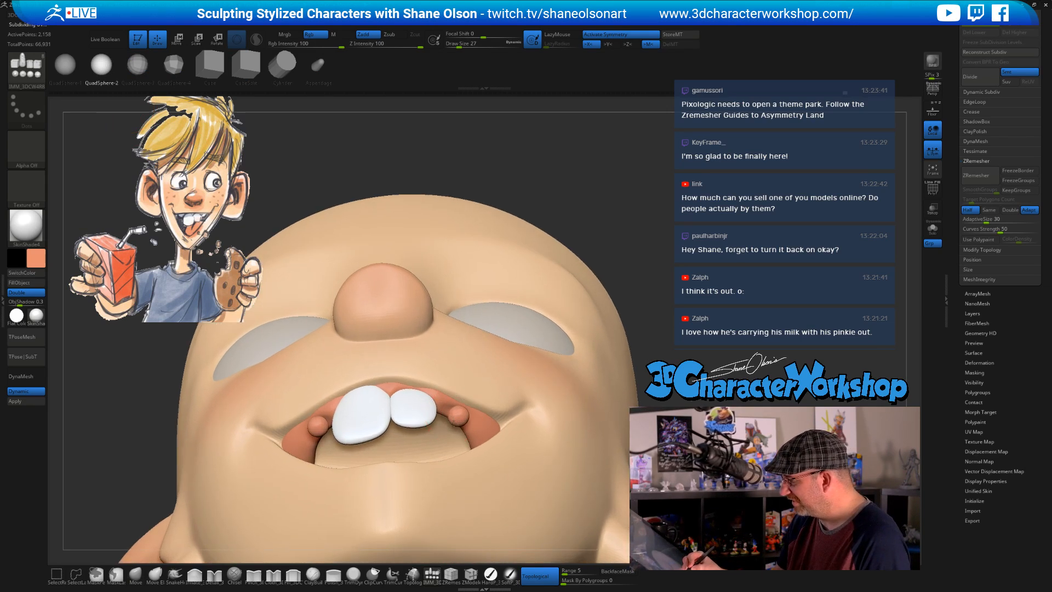
pyautogui.moveTo(453, 423)
pyautogui.mouseDown()
pyautogui.moveTo(454, 414)
pyautogui.moveTo(455, 422)
pyautogui.mouseUp()
pyautogui.hotkey('ctrl', 'z')
pyautogui.press('c')
pyautogui.press('w')
pyautogui.moveTo(501, 392); pyautogui.dragTo(523, 420, button='right')
pyautogui.moveTo(505, 386); pyautogui.dragTo(466, 367, button='right')
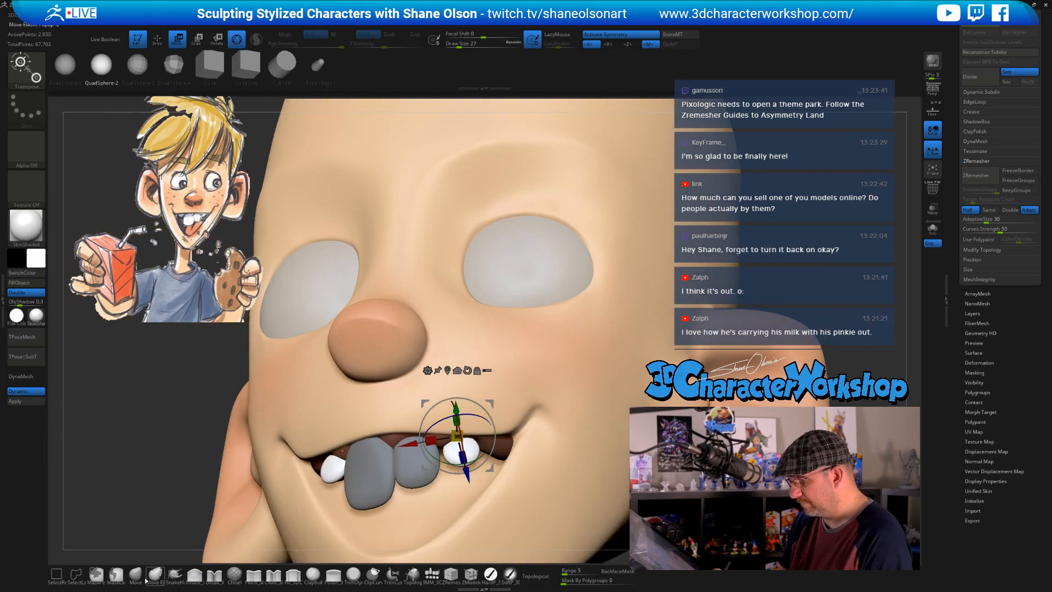
# Shape the inserted spheres into small tapered side teeth using the Move brush at draw size 27, and clear the mask
pyautogui.press('q')
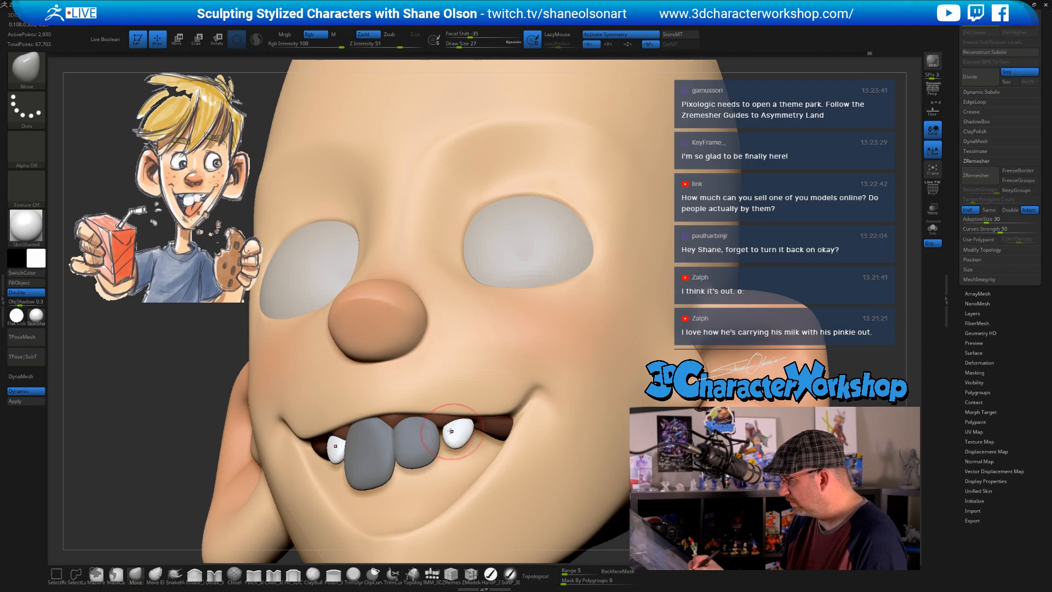
pyautogui.moveTo(469, 430)
pyautogui.mouseDown(button='right')
pyautogui.moveTo(480, 394)
pyautogui.moveTo(454, 427)
pyautogui.mouseUp(button='right')
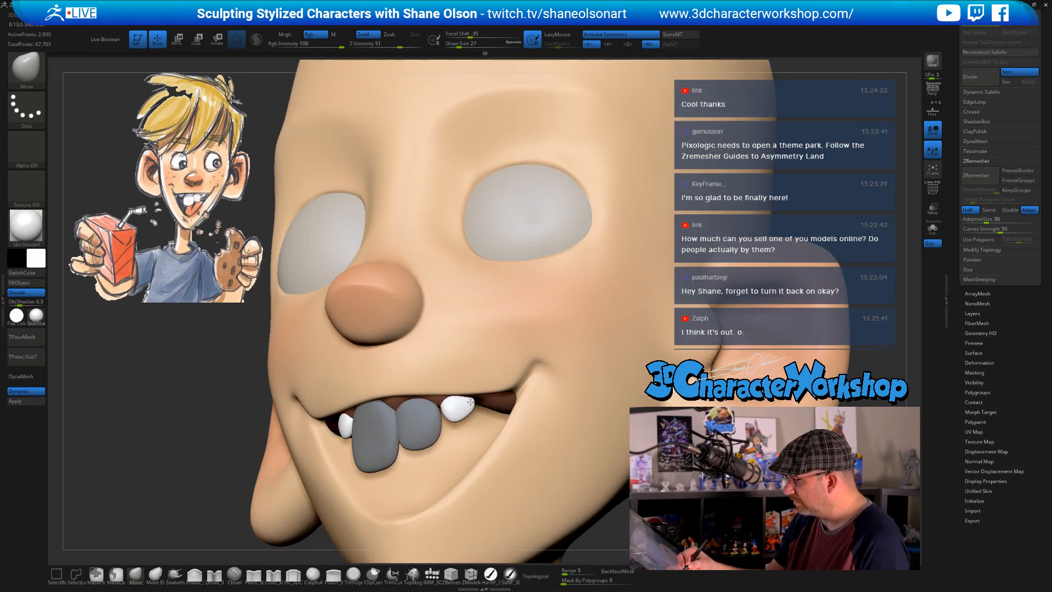
pyautogui.moveTo(466, 410); pyautogui.dragTo(556, 434, button='right')
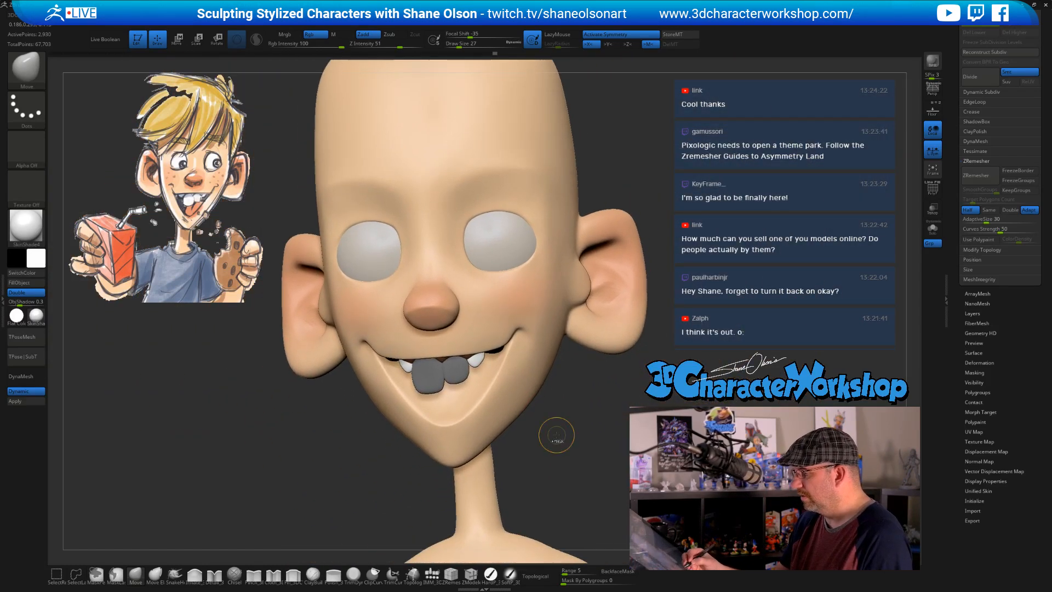
pyautogui.keyDown('ctrl'); pyautogui.moveTo(556, 434); pyautogui.dragTo(568, 431); pyautogui.keyUp('ctrl')
pyautogui.moveTo(567, 432); pyautogui.dragTo(537, 454, button='right')
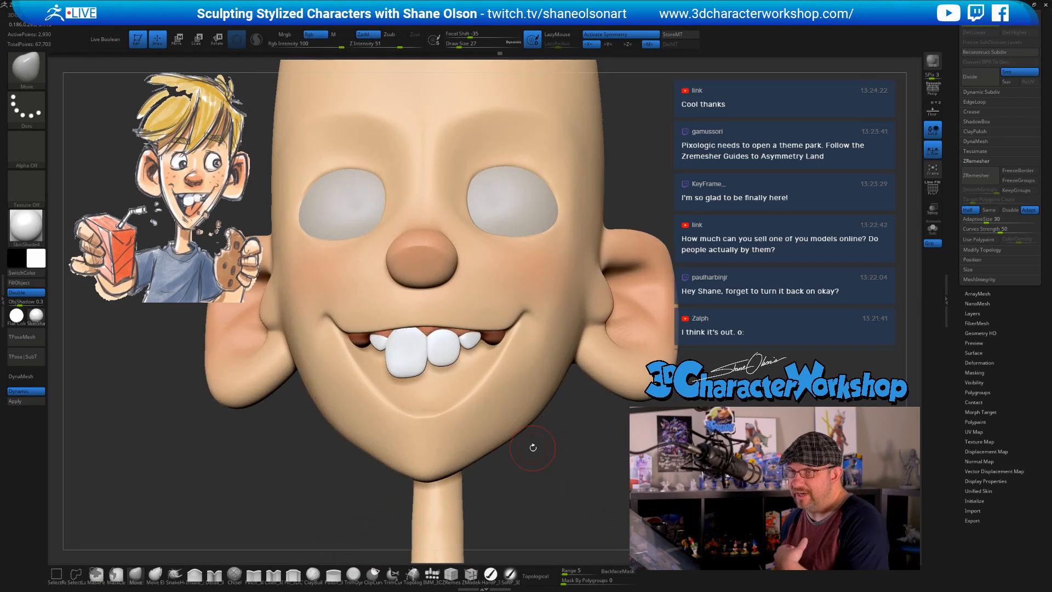
pyautogui.moveTo(567, 457); pyautogui.dragTo(540, 431, button='right')
# Turn on the Move brush's Topological option and refine the small side teeth, reducing the draw size to 16
pyautogui.moveTo(482, 342)
pyautogui.keyDown('ctrl'); pyautogui.mouseDown(button='right')
pyautogui.moveTo(478, 356)
pyautogui.moveTo(465, 335)
pyautogui.mouseUp(button='right'); pyautogui.keyUp('ctrl')
pyautogui.click(539, 576)
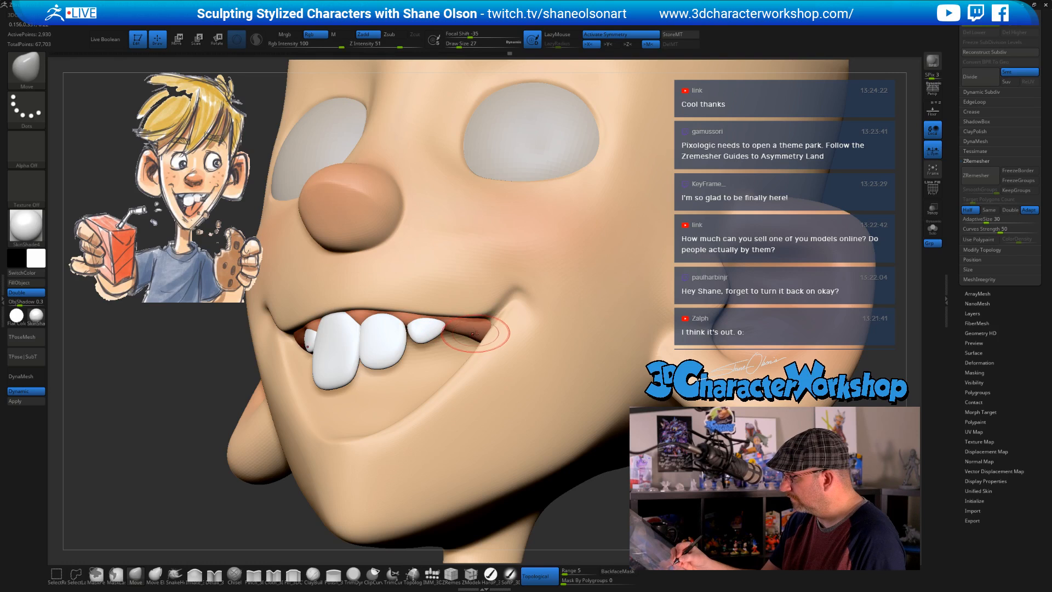
pyautogui.moveTo(474, 328)
pyautogui.mouseDown(button='right')
pyautogui.moveTo(496, 310)
pyautogui.moveTo(461, 331)
pyautogui.moveTo(466, 338)
pyautogui.mouseUp(button='right')
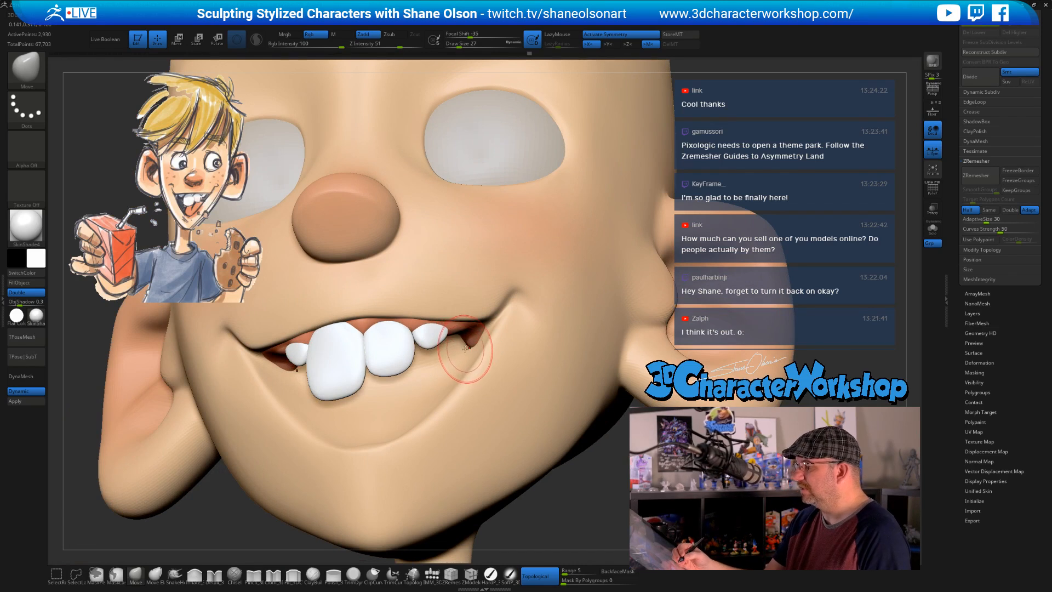
pyautogui.moveTo(441, 335); pyautogui.dragTo(427, 339, button='right')
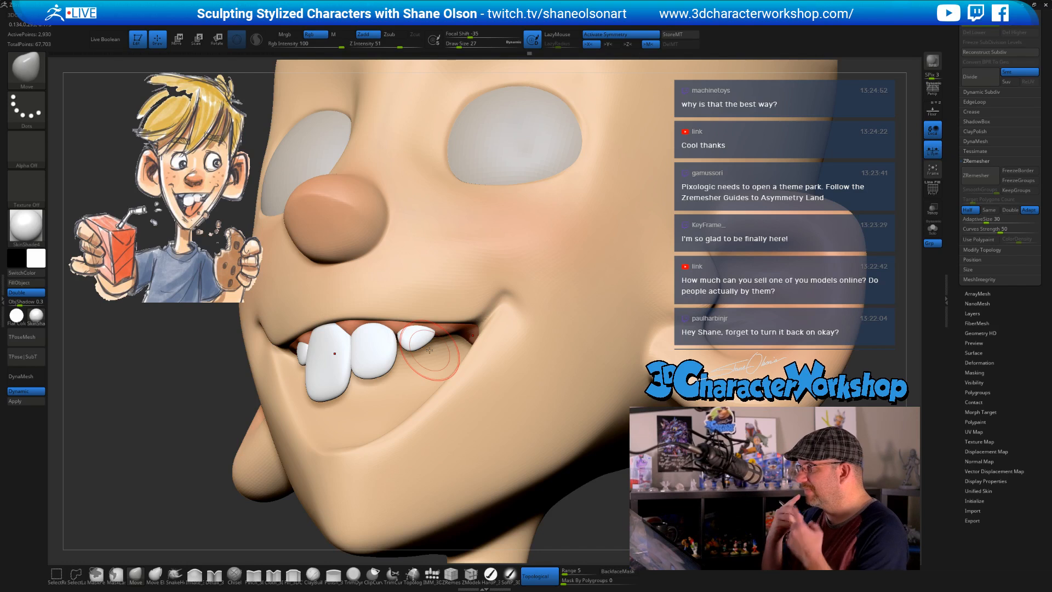
pyautogui.moveTo(462, 402); pyautogui.dragTo(438, 360, button='right')
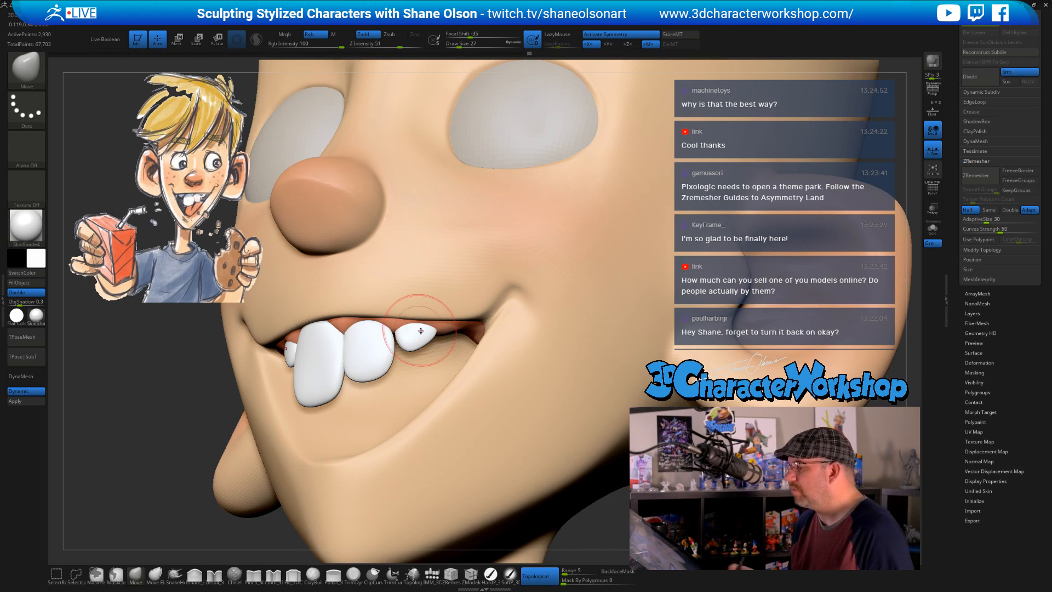
pyautogui.moveTo(422, 330); pyautogui.dragTo(431, 356, button='right')
pyautogui.press('s')
pyautogui.moveTo(432, 356); pyautogui.dragTo(421, 355)
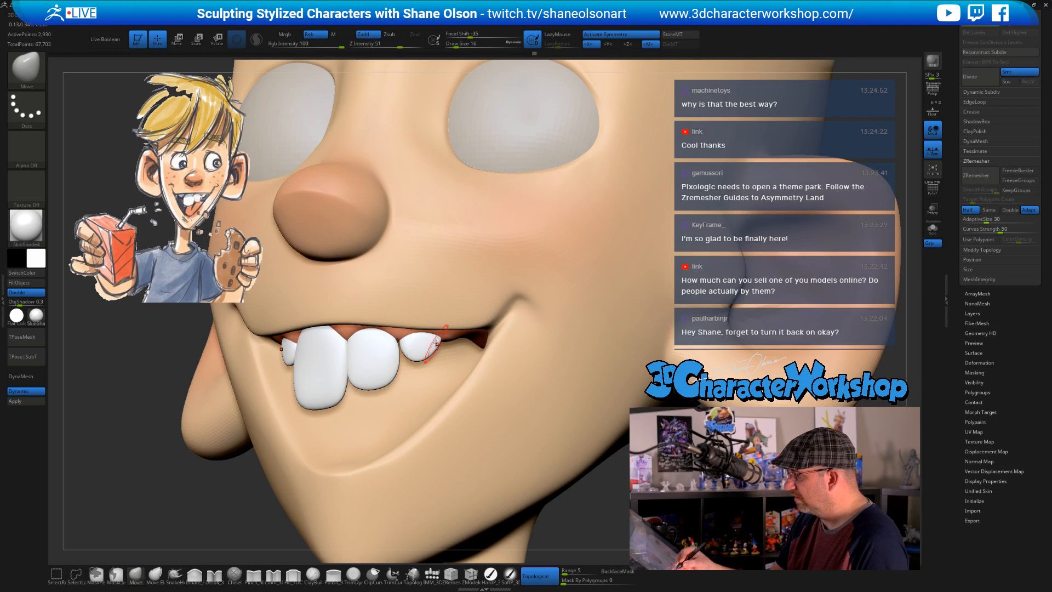
pyautogui.moveTo(482, 361)
pyautogui.mouseDown(button='right')
pyautogui.moveTo(476, 346)
pyautogui.moveTo(481, 364)
pyautogui.mouseUp(button='right')
# Insert a second mirrored pair of QuadSphere-2 teeth near the mouth corners, then fit them under the upper lip with the gizmo
pyautogui.click(431, 574)
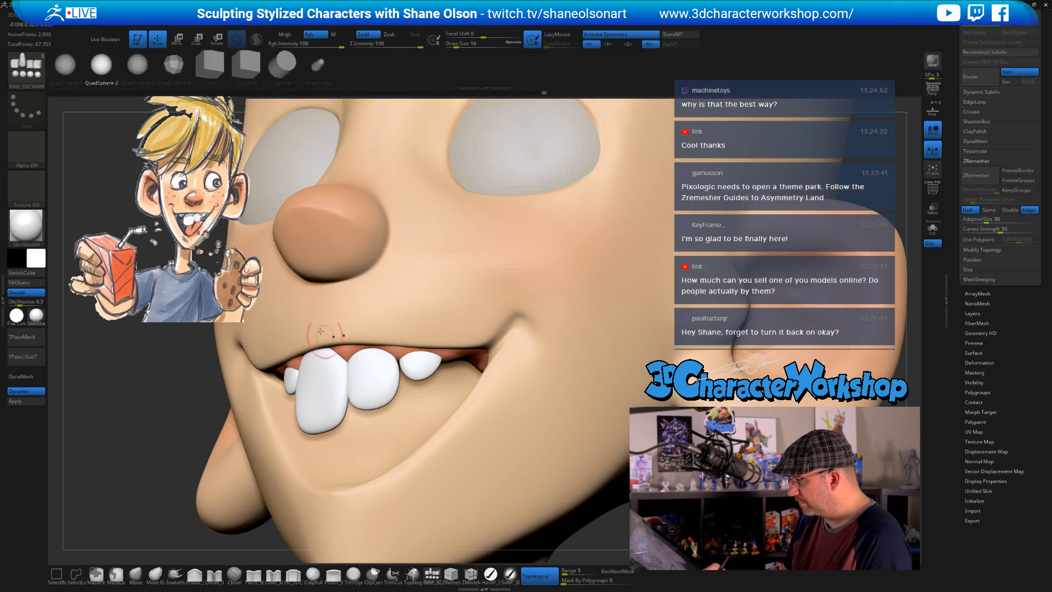
pyautogui.moveTo(475, 394); pyautogui.dragTo(462, 358, button='right')
pyautogui.moveTo(461, 360); pyautogui.dragTo(464, 363)
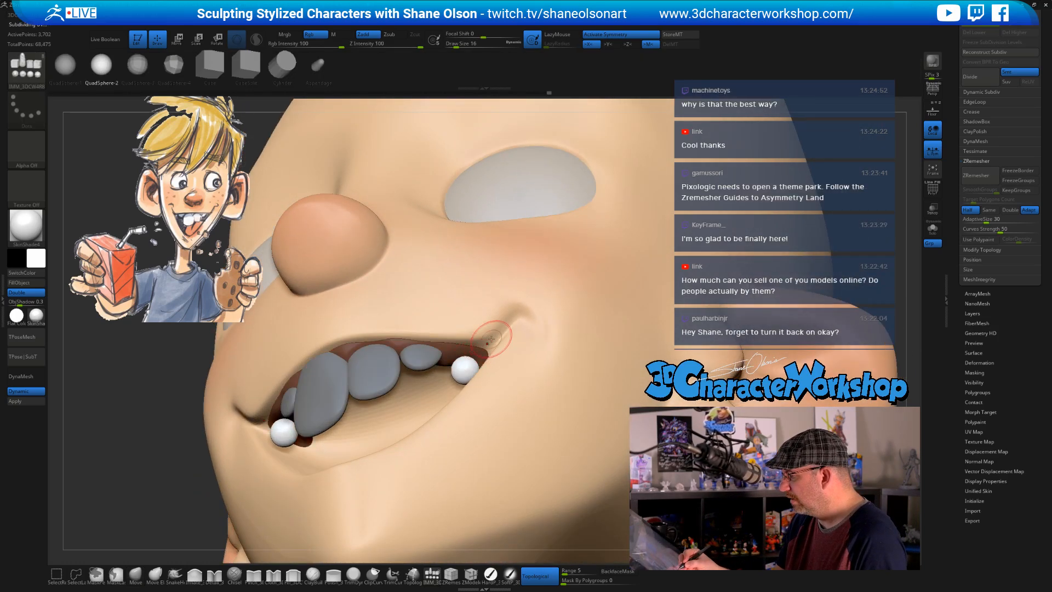
pyautogui.moveTo(465, 363); pyautogui.dragTo(499, 386, button='right')
pyautogui.press('w')
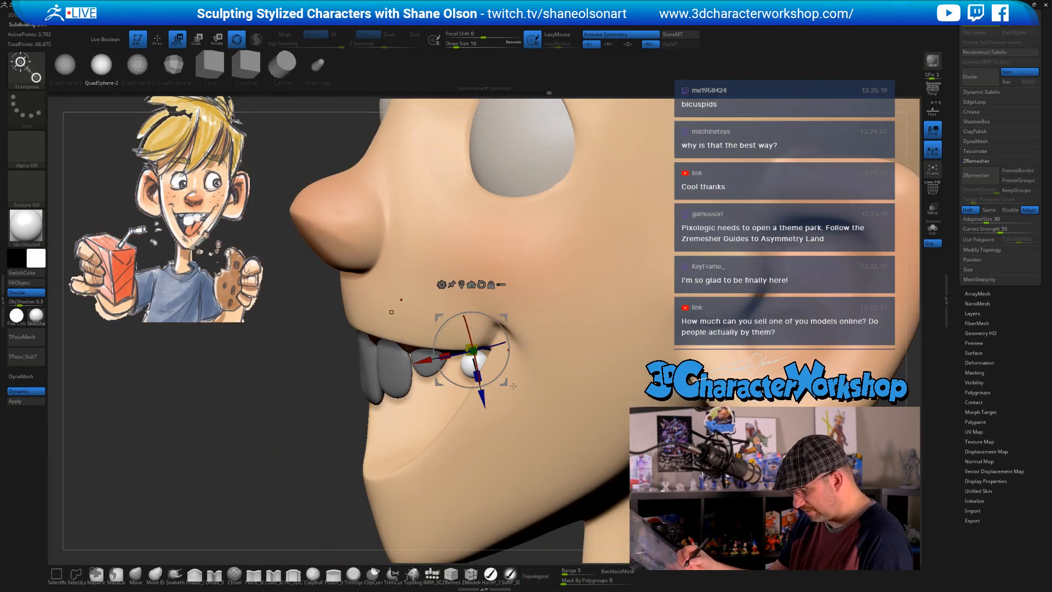
pyautogui.moveTo(506, 323); pyautogui.dragTo(505, 313)
pyautogui.moveTo(445, 328); pyautogui.dragTo(476, 335, button='right')
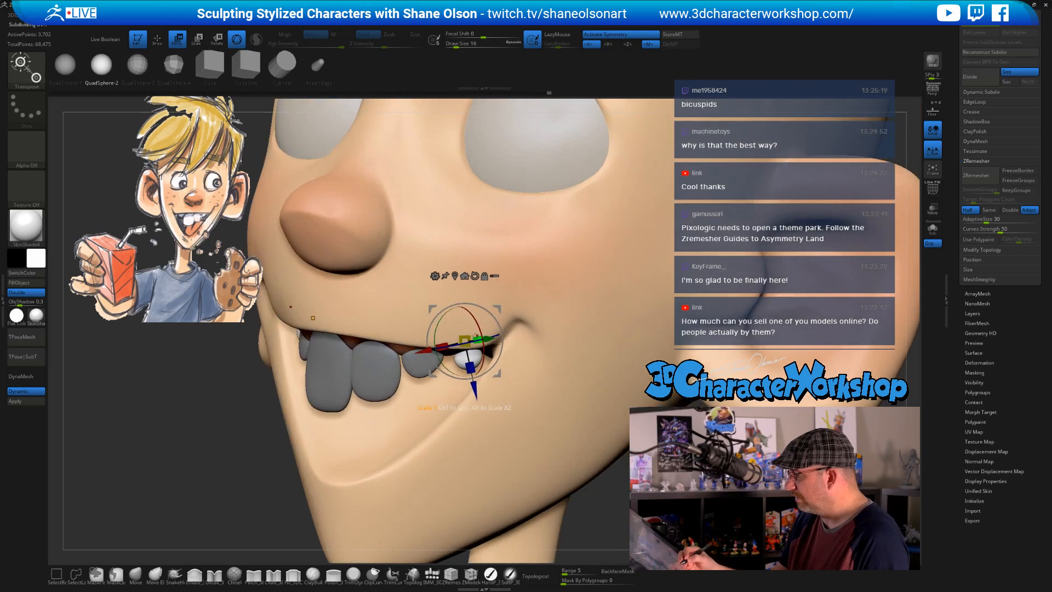
pyautogui.moveTo(513, 378)
pyautogui.mouseDown(button='right')
pyautogui.moveTo(539, 373)
pyautogui.moveTo(498, 402)
pyautogui.moveTo(502, 383)
pyautogui.moveTo(469, 382)
pyautogui.mouseUp(button='right')
# Shape the outermost pair of teeth using the Move brush at draw size 25
pyautogui.click(135, 575)
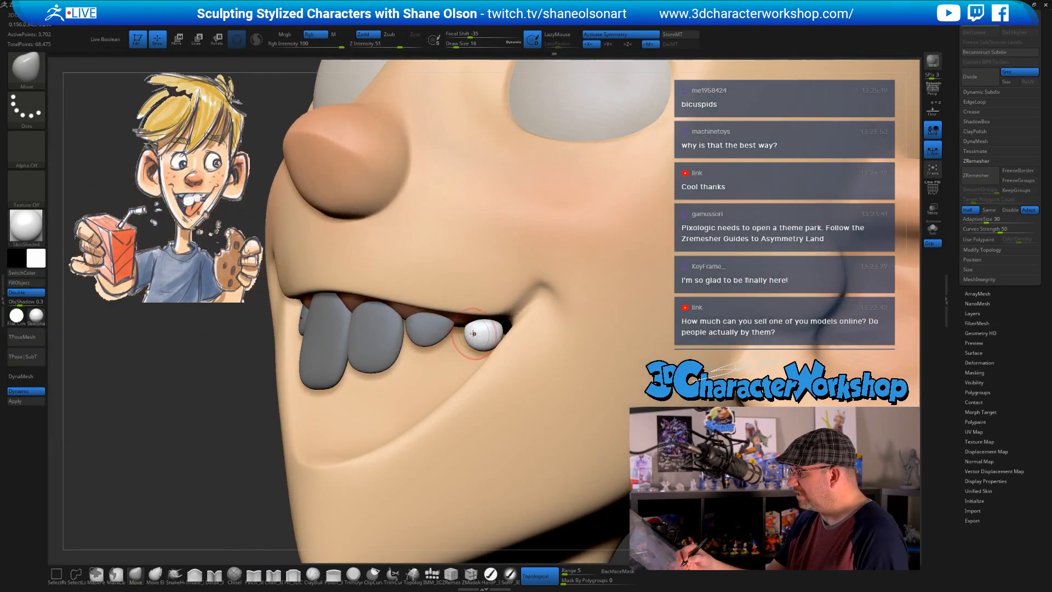
pyautogui.press('s')
pyautogui.click(480, 331)
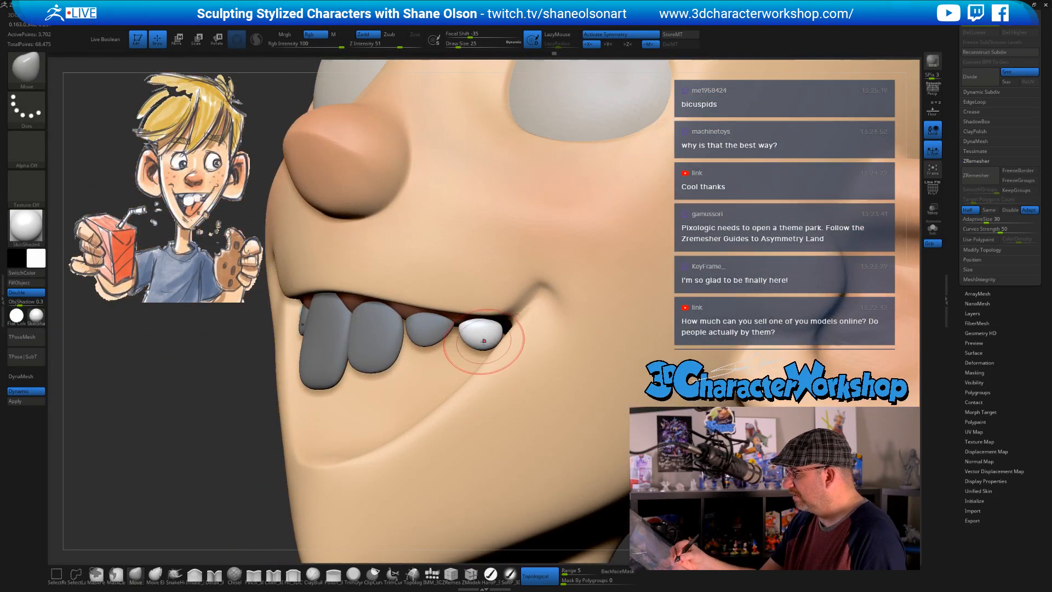
pyautogui.moveTo(496, 336); pyautogui.dragTo(494, 317, button='right')
pyautogui.moveTo(471, 338); pyautogui.dragTo(482, 328)
pyautogui.moveTo(521, 324)
pyautogui.mouseDown(button='right')
pyautogui.moveTo(497, 336)
pyautogui.moveTo(469, 325)
pyautogui.moveTo(486, 336)
pyautogui.mouseUp(button='right')
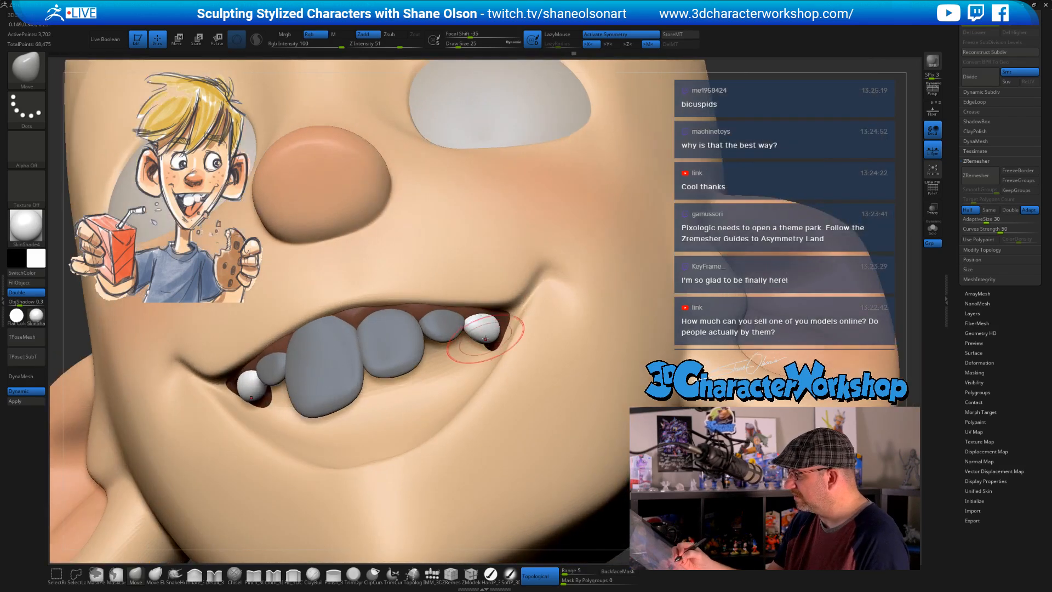
# Refine and reposition the outermost teeth using the Move brush at draw sizes 12, 22 and 41, and clear the mask
pyautogui.press('s')
pyautogui.moveTo(487, 338); pyautogui.dragTo(483, 338)
pyautogui.moveTo(492, 327); pyautogui.dragTo(453, 328, button='right')
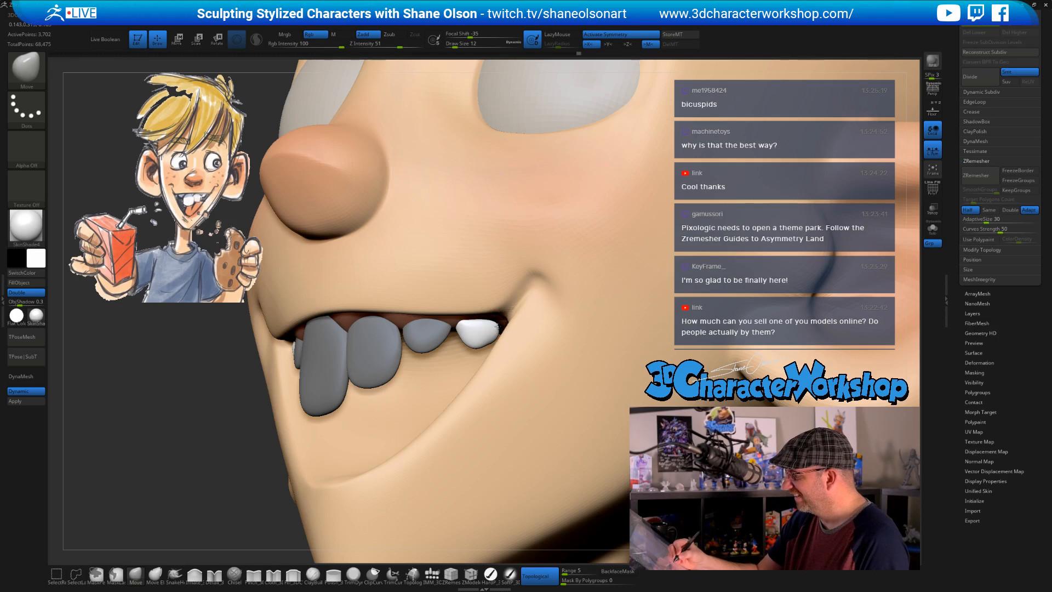
pyautogui.press('s')
pyautogui.moveTo(497, 327); pyautogui.dragTo(494, 328)
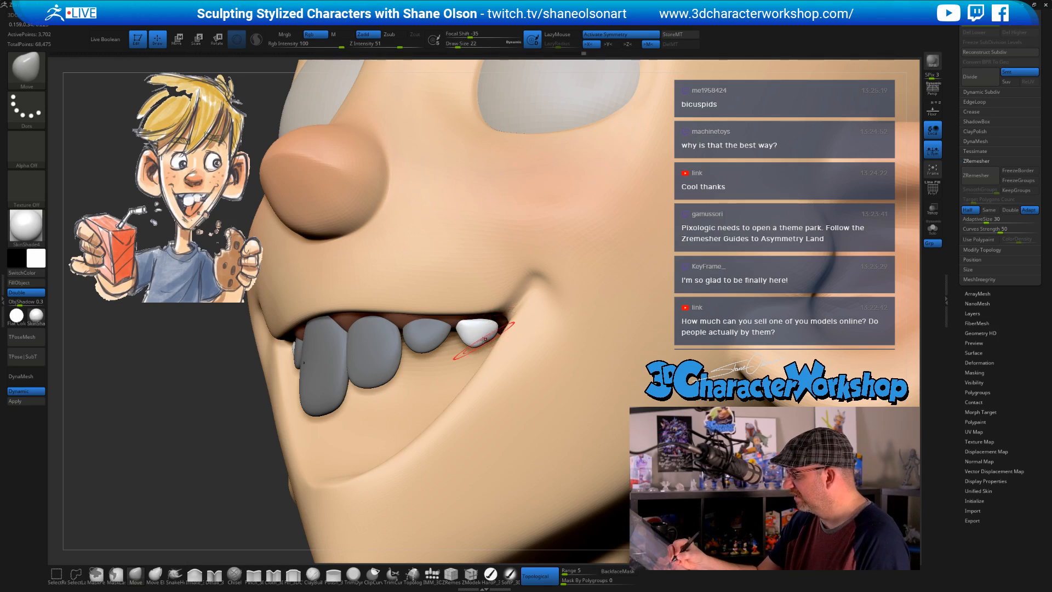
pyautogui.moveTo(492, 330)
pyautogui.mouseDown(button='right')
pyautogui.moveTo(507, 343)
pyautogui.moveTo(469, 333)
pyautogui.mouseUp(button='right')
pyautogui.press('s')
pyautogui.moveTo(469, 333); pyautogui.dragTo(464, 335)
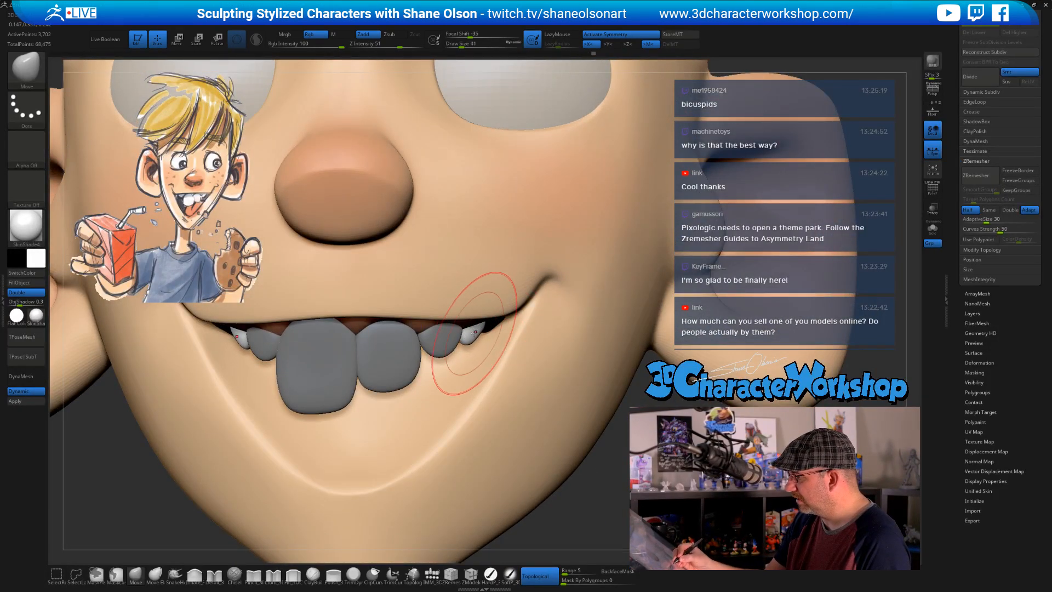
pyautogui.moveTo(484, 342)
pyautogui.mouseDown(button='right')
pyautogui.moveTo(467, 321)
pyautogui.moveTo(495, 315)
pyautogui.mouseUp(button='right')
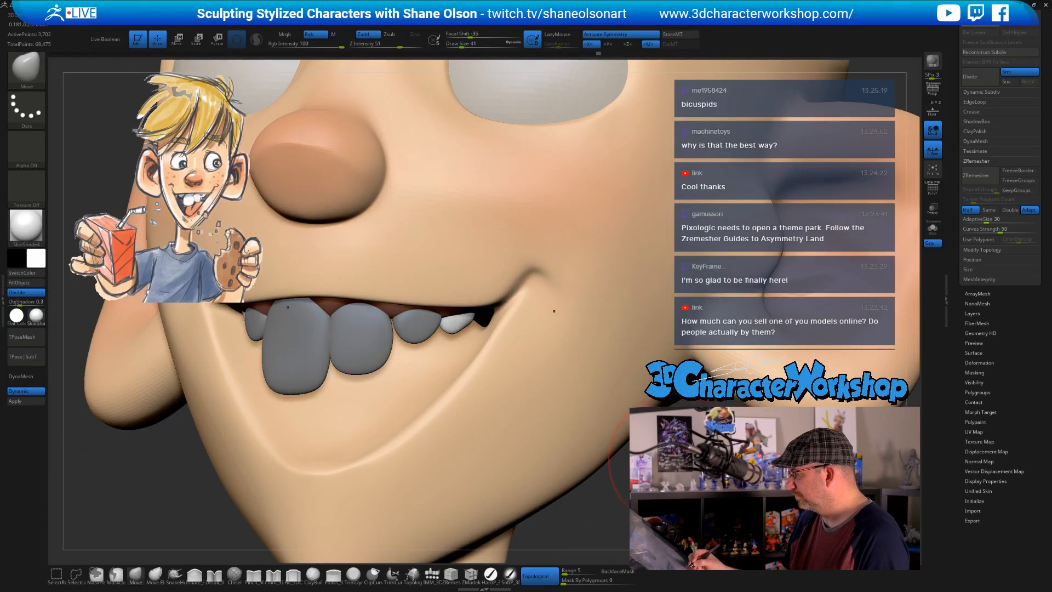
pyautogui.moveTo(623, 482)
pyautogui.keyDown('ctrl'); pyautogui.mouseDown(button='right')
pyautogui.moveTo(594, 433)
pyautogui.moveTo(558, 419)
pyautogui.moveTo(554, 404)
pyautogui.moveTo(574, 401)
pyautogui.moveTo(544, 404)
pyautogui.mouseUp(button='right'); pyautogui.keyUp('ctrl')
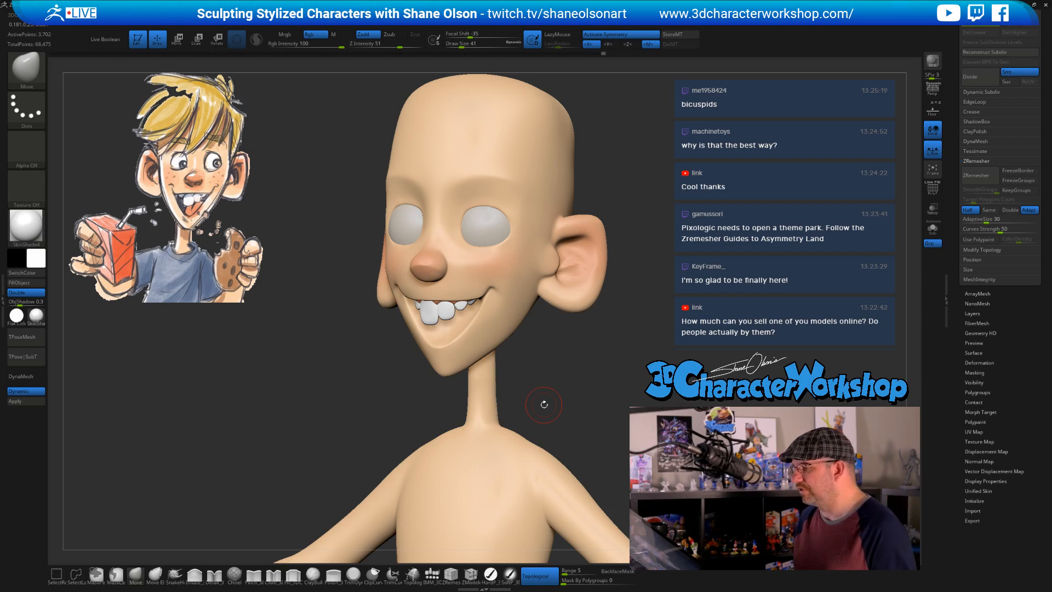
# Turn off symmetry and the Topological option, and adjust the shorter front tooth using the Move brush at draw sizes 25 and 31
pyautogui.keyDown('shift'); pyautogui.moveTo(581, 359); pyautogui.dragTo(547, 394); pyautogui.keyUp('shift')
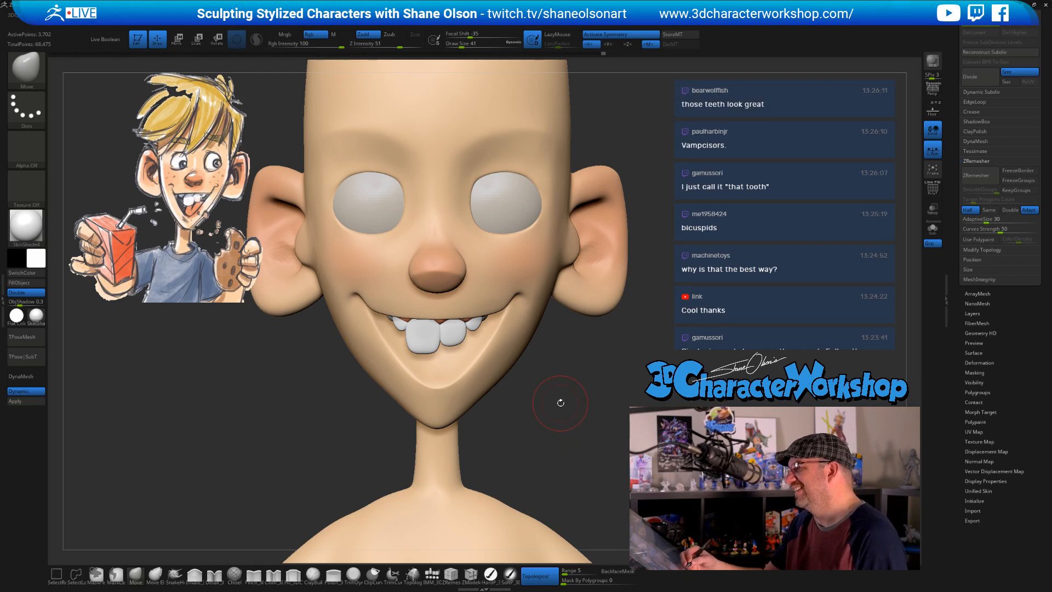
pyautogui.keyDown('alt'); pyautogui.moveTo(561, 402); pyautogui.dragTo(504, 486); pyautogui.keyUp('alt')
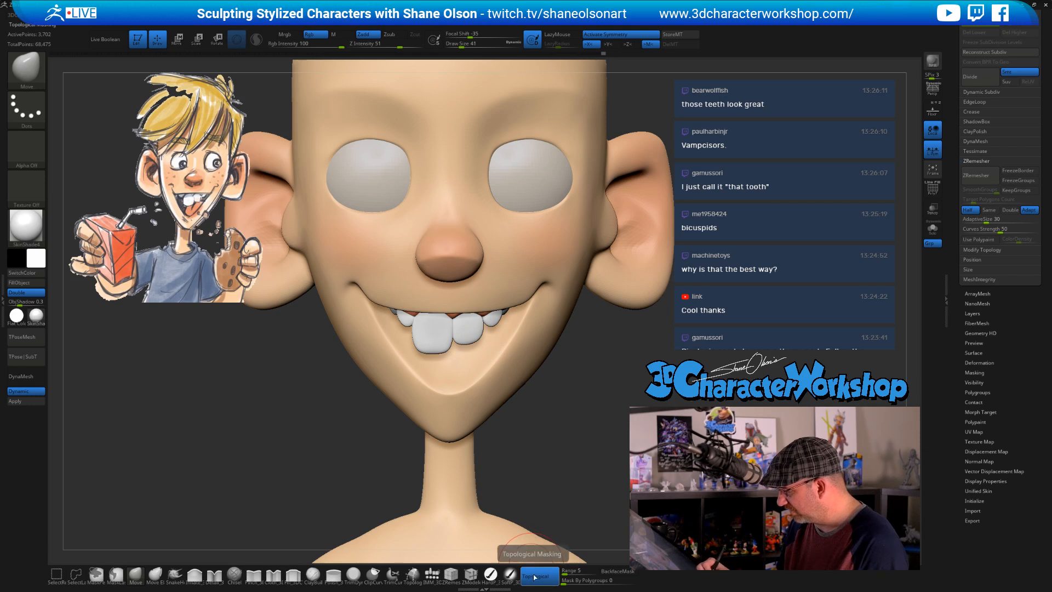
pyautogui.press('x')
pyautogui.press('[')
pyautogui.press('[')
pyautogui.press('[')
pyautogui.press('[')
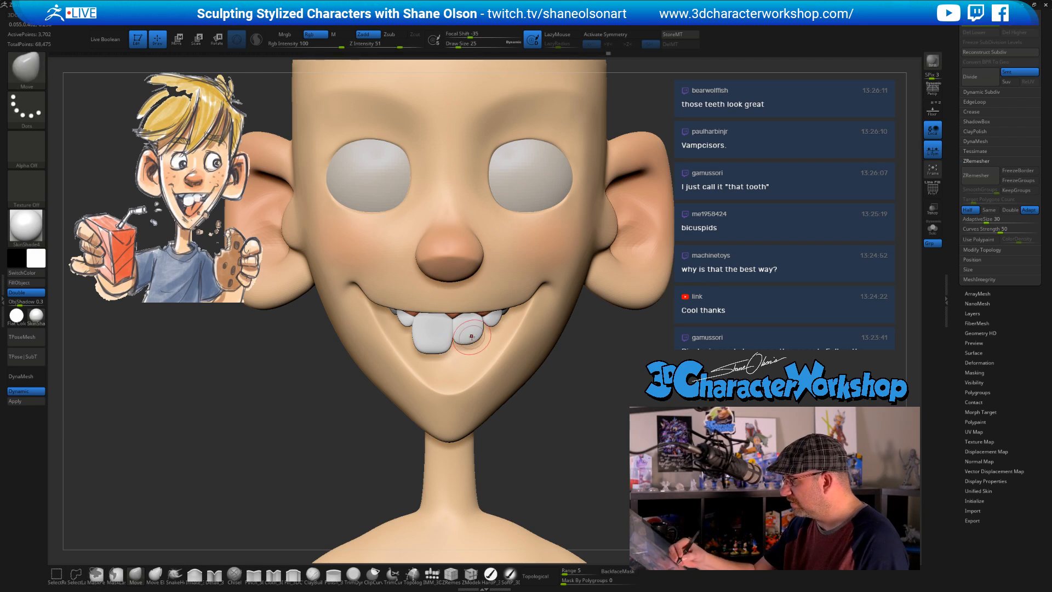
pyautogui.press(']')
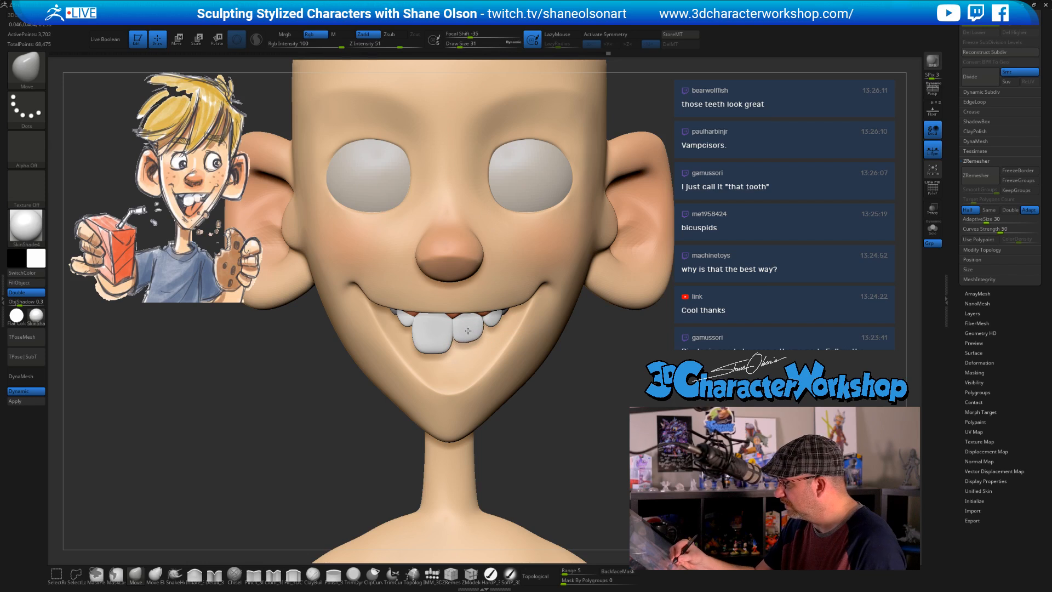
pyautogui.moveTo(514, 383)
pyautogui.mouseDown(button='right')
pyautogui.moveTo(480, 344)
pyautogui.moveTo(482, 384)
pyautogui.moveTo(512, 442)
pyautogui.mouseUp(button='right')
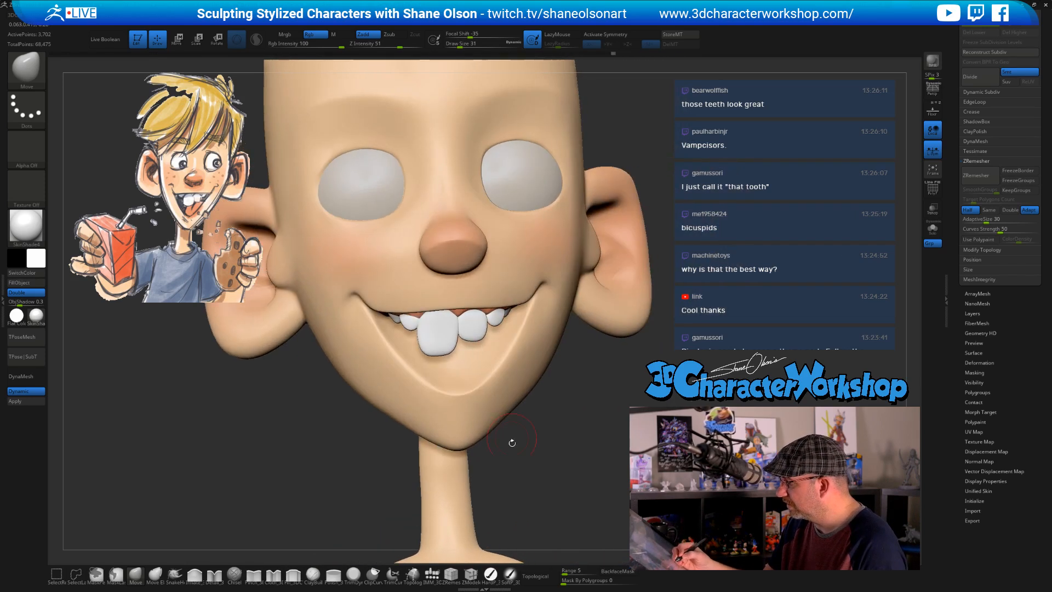
# Turn the Topological option back on and make the teeth more angular and uneven using the Move brush at draw size 17
pyautogui.click(532, 575)
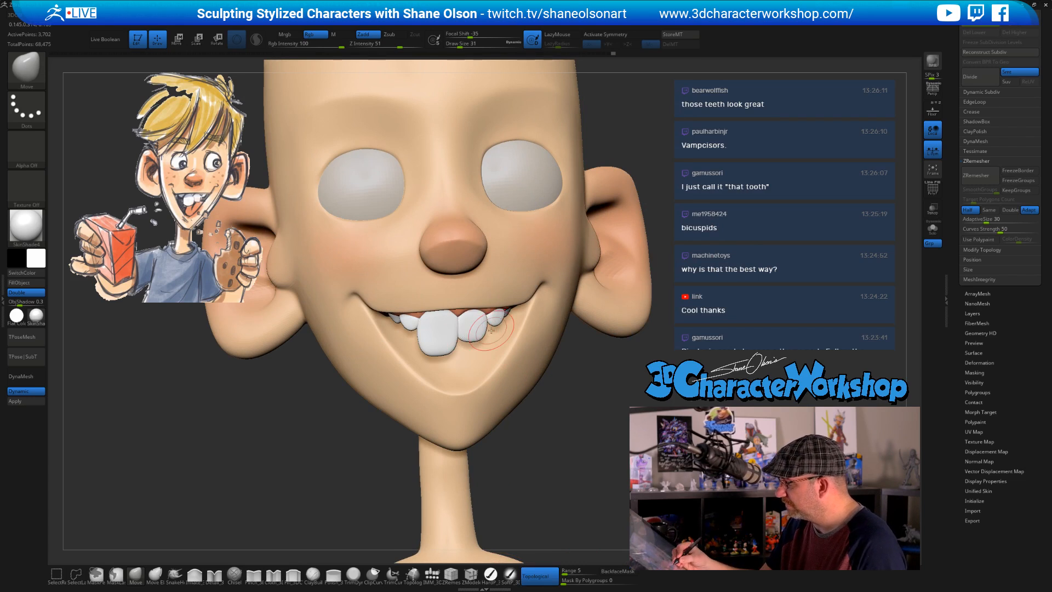
pyautogui.press('[')
pyautogui.press('[')
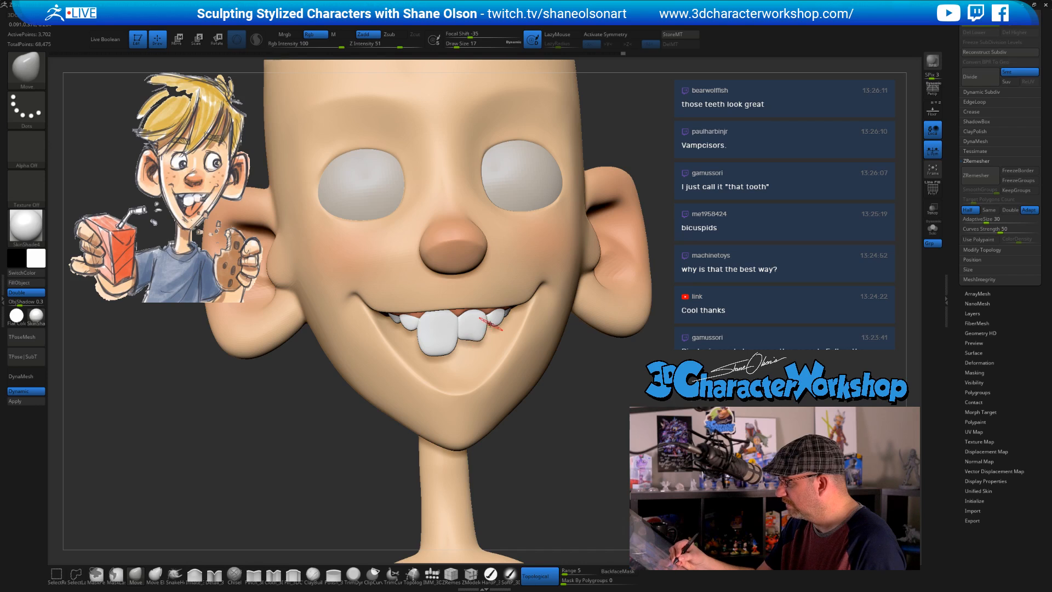
pyautogui.keyDown('ctrl'); pyautogui.moveTo(476, 324); pyautogui.dragTo(447, 356, button='right'); pyautogui.keyUp('ctrl')
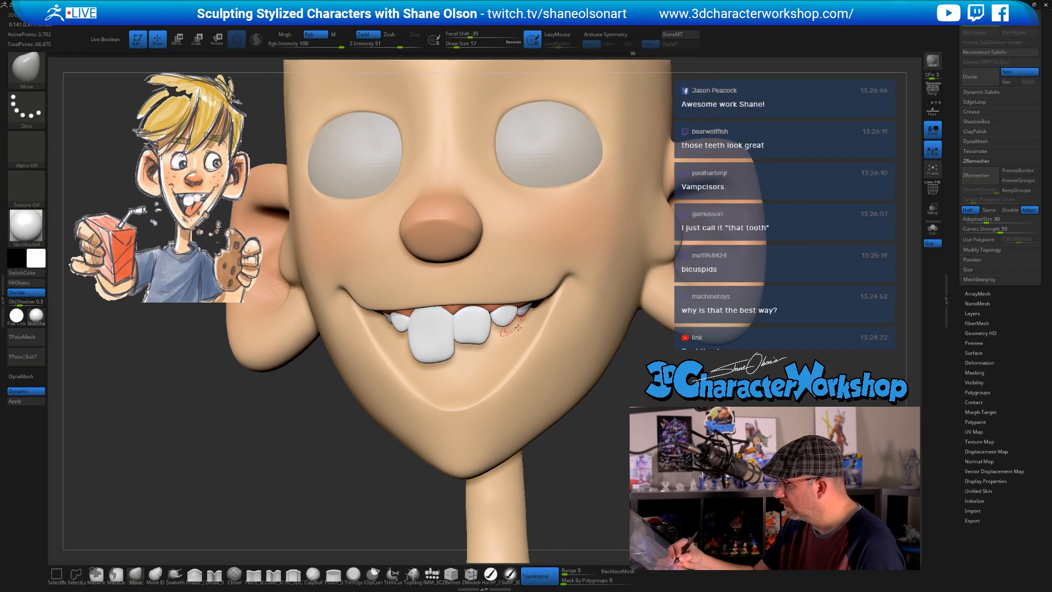
pyautogui.moveTo(517, 327); pyautogui.dragTo(503, 324, button='right')
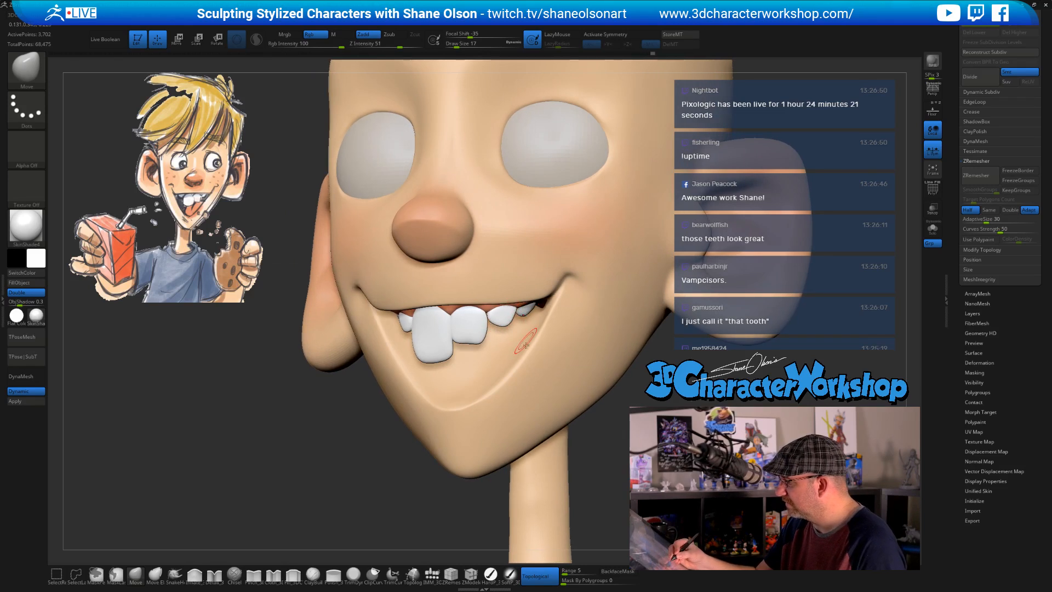
pyautogui.moveTo(496, 329); pyautogui.dragTo(432, 333, button='right')
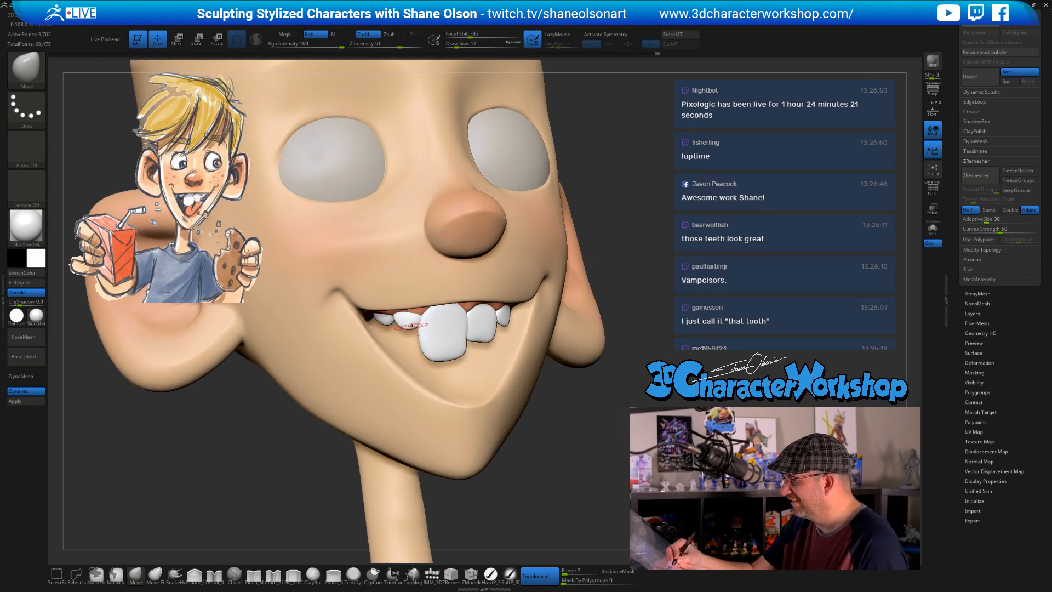
pyautogui.moveTo(548, 356)
pyautogui.mouseDown(button='right')
pyautogui.moveTo(584, 452)
pyautogui.moveTo(570, 425)
pyautogui.moveTo(565, 451)
pyautogui.mouseUp(button='right')
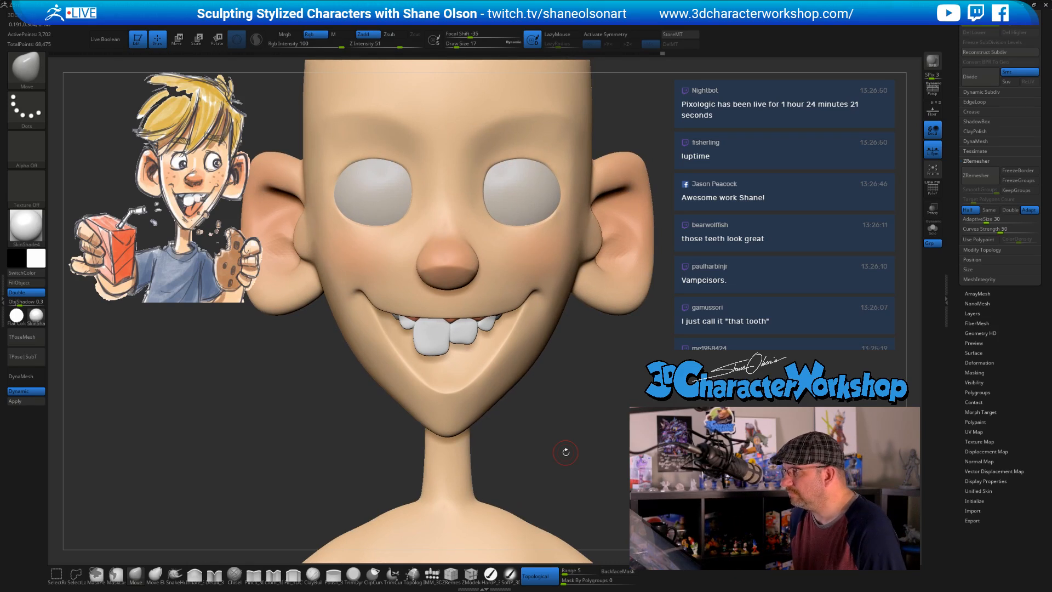
pyautogui.moveTo(562, 430)
pyautogui.keyDown('ctrl'); pyautogui.mouseDown(button='right')
pyautogui.moveTo(524, 410)
pyautogui.moveTo(550, 418)
pyautogui.moveTo(547, 404)
pyautogui.moveTo(533, 444)
pyautogui.moveTo(519, 446)
pyautogui.moveTo(545, 370)
pyautogui.moveTo(544, 403)
pyautogui.mouseUp(button='right'); pyautogui.keyUp('ctrl')
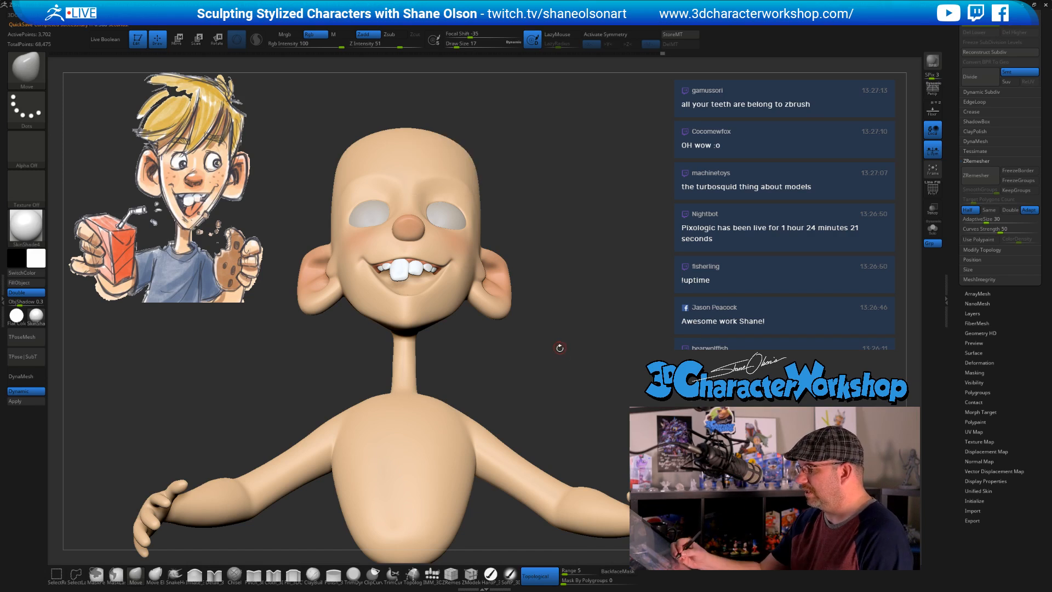
pyautogui.moveTo(559, 348)
pyautogui.mouseDown()
pyautogui.moveTo(558, 421)
pyautogui.moveTo(561, 385)
pyautogui.mouseUp()
pyautogui.press('s')
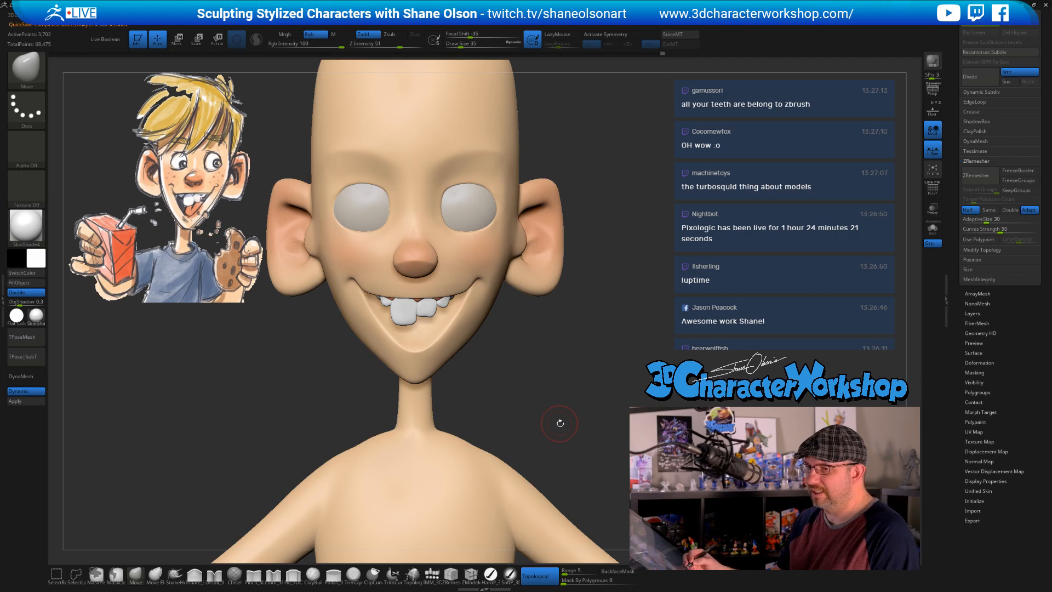
pyautogui.moveTo(564, 423); pyautogui.dragTo(560, 433)
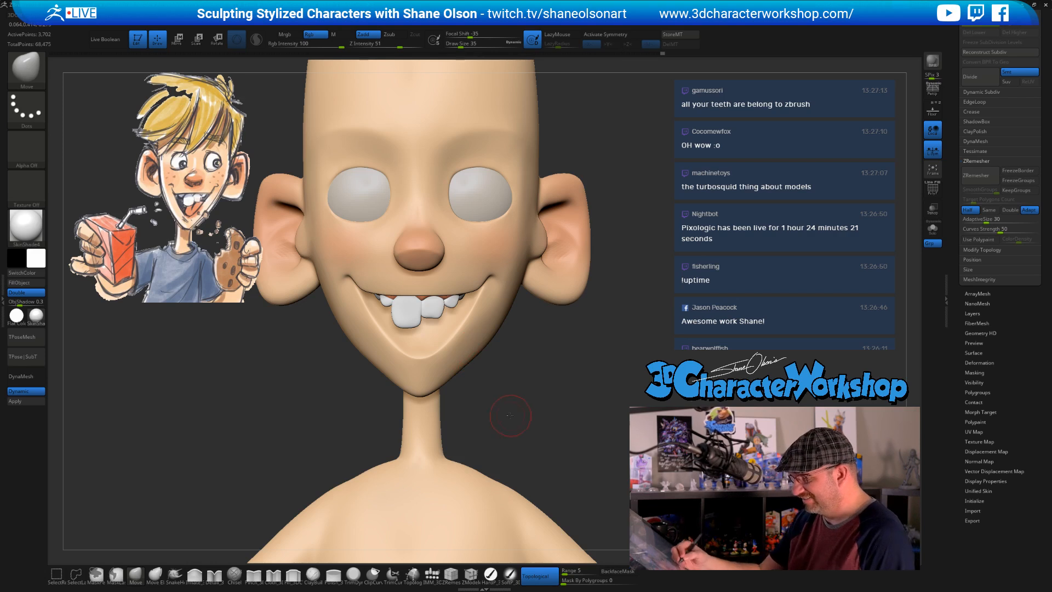
pyautogui.moveTo(465, 421)
pyautogui.mouseDown()
pyautogui.moveTo(552, 400)
pyautogui.moveTo(495, 394)
pyautogui.moveTo(528, 401)
pyautogui.mouseUp()
pyautogui.press('s')
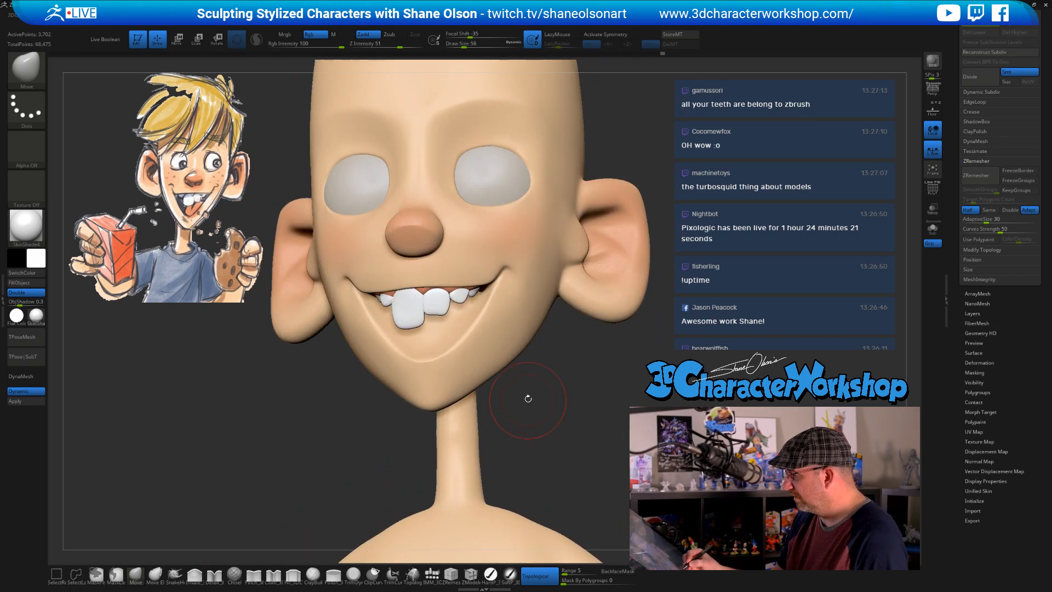
# Make the head mesh the active subtool, turn on symmetry and set the draw size to 37
pyautogui.keyDown('alt'); pyautogui.click(458, 405); pyautogui.keyUp('alt')
pyautogui.press('s')
pyautogui.moveTo(461, 389); pyautogui.dragTo(464, 389)
pyautogui.press('x')
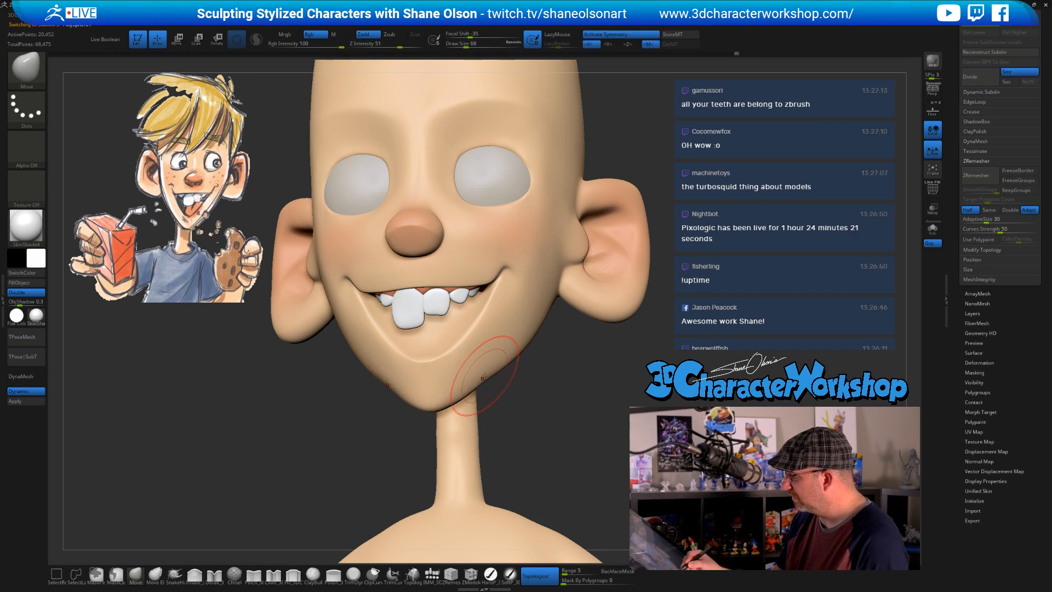
pyautogui.moveTo(521, 387)
pyautogui.mouseDown()
pyautogui.moveTo(536, 371)
pyautogui.moveTo(532, 308)
pyautogui.mouseUp()
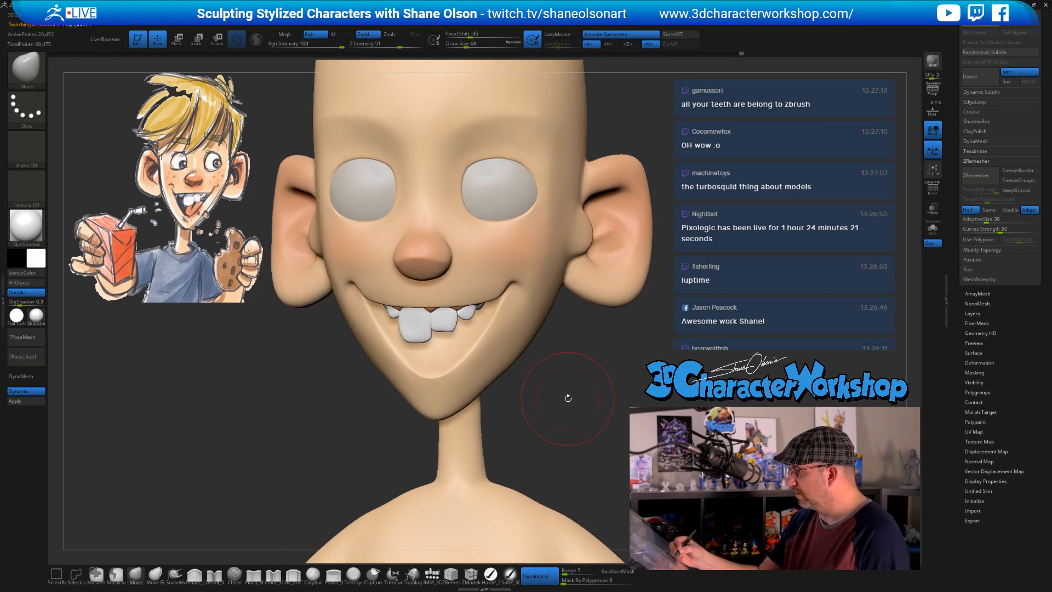
pyautogui.moveTo(567, 398)
pyautogui.mouseDown()
pyautogui.moveTo(581, 400)
pyautogui.moveTo(552, 372)
pyautogui.moveTo(514, 392)
pyautogui.moveTo(507, 418)
pyautogui.moveTo(496, 398)
pyautogui.mouseUp()
pyautogui.press('s')
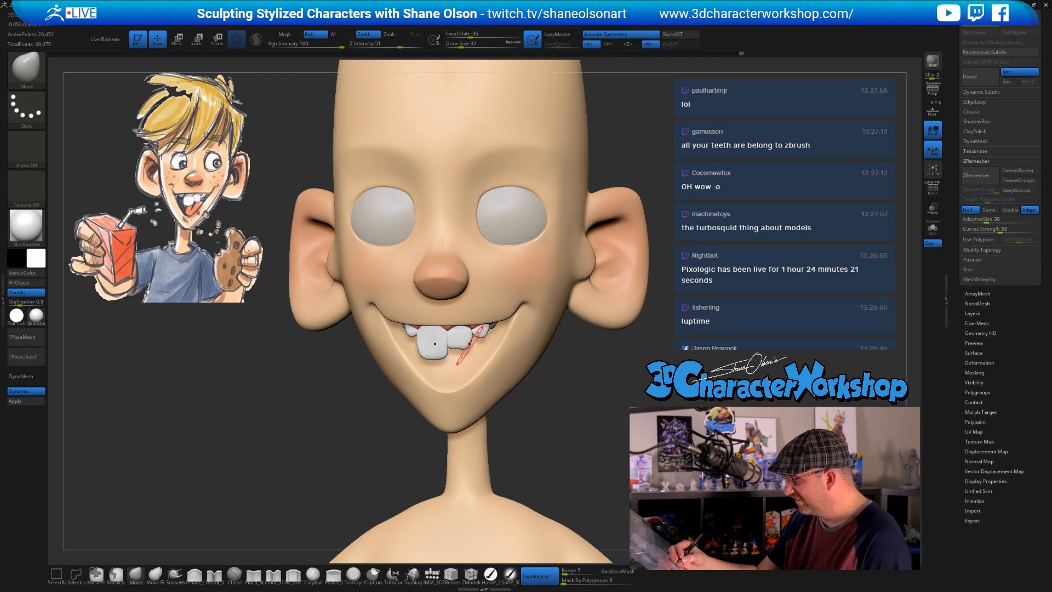
# Turn symmetry off and reduce the draw size to 22 with the head mesh active
pyautogui.press('x')
pyautogui.press('s')
pyautogui.moveTo(461, 341); pyautogui.dragTo(457, 346)
pyautogui.keyDown('alt'); pyautogui.click(459, 345); pyautogui.keyUp('alt')
pyautogui.press('s')
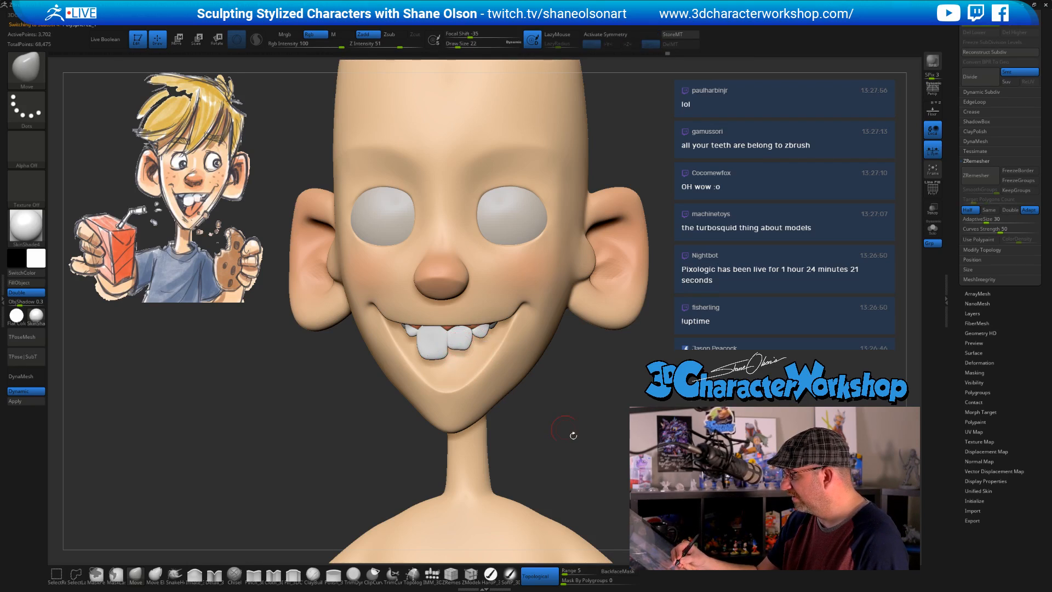
pyautogui.moveTo(572, 435)
pyautogui.mouseDown()
pyautogui.moveTo(619, 431)
pyautogui.moveTo(542, 423)
pyautogui.moveTo(564, 404)
pyautogui.moveTo(556, 448)
pyautogui.moveTo(534, 420)
pyautogui.mouseUp()
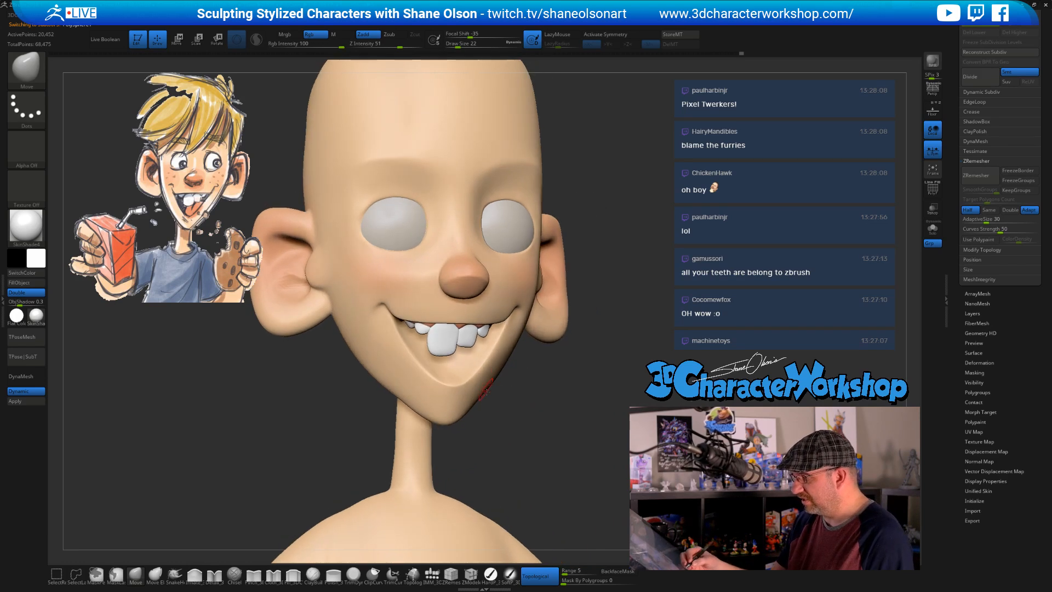
# Paint the inside of the mouth below the front teeth very dark brown with the hard paint brush
pyautogui.click(44, 263)
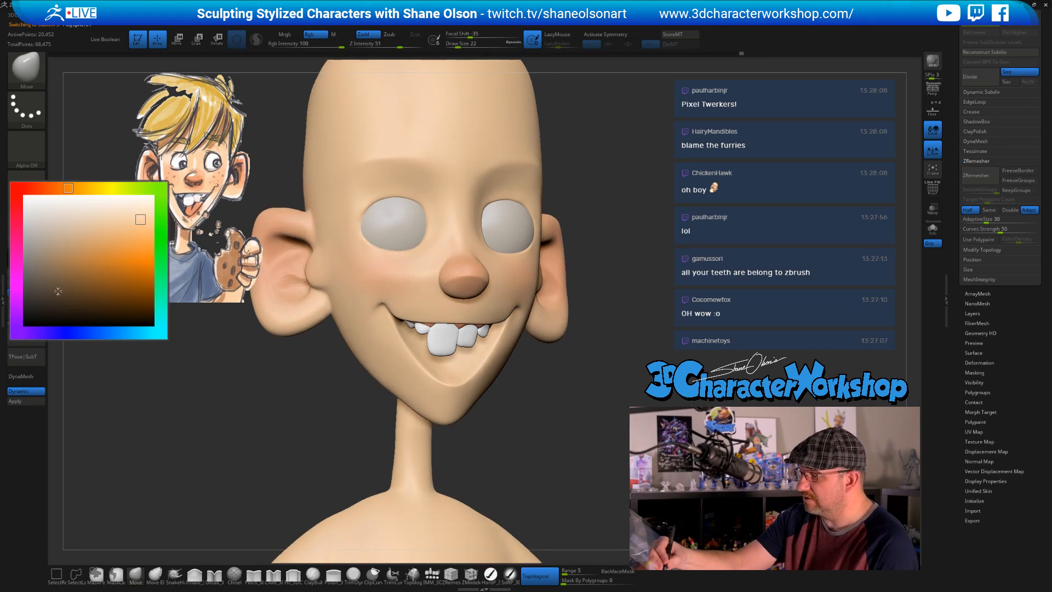
pyautogui.click(43, 304)
pyautogui.keyDown('alt'); pyautogui.moveTo(475, 425); pyautogui.dragTo(469, 375); pyautogui.keyUp('alt')
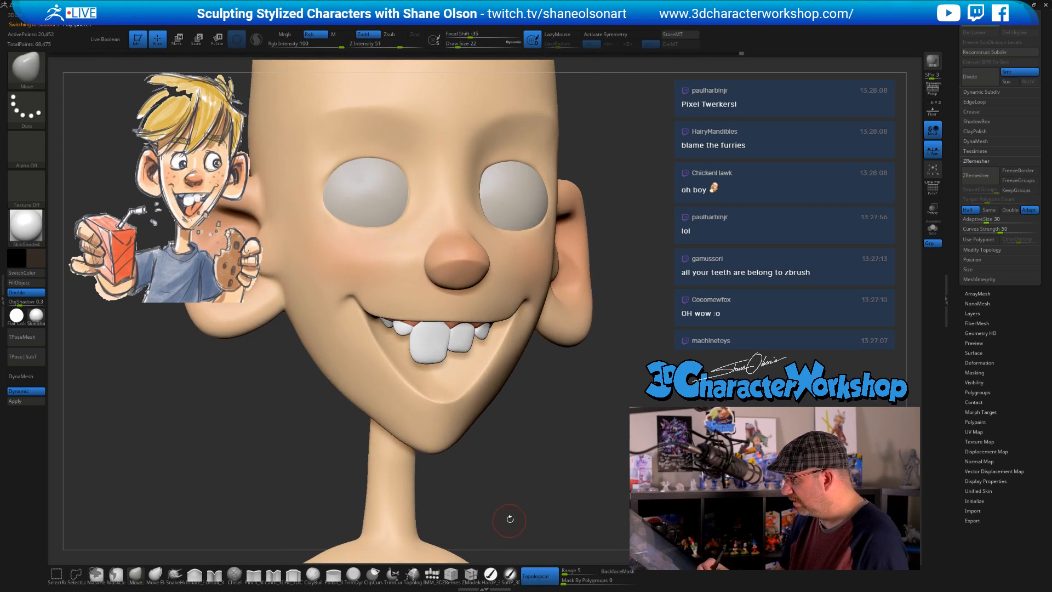
pyautogui.click(490, 573)
pyautogui.moveTo(420, 361)
pyautogui.mouseDown()
pyautogui.moveTo(445, 378)
pyautogui.moveTo(463, 368)
pyautogui.mouseUp()
pyautogui.moveTo(535, 446)
pyautogui.mouseDown()
pyautogui.moveTo(501, 442)
pyautogui.moveTo(523, 399)
pyautogui.mouseUp()
pyautogui.moveTo(450, 351); pyautogui.dragTo(428, 372)
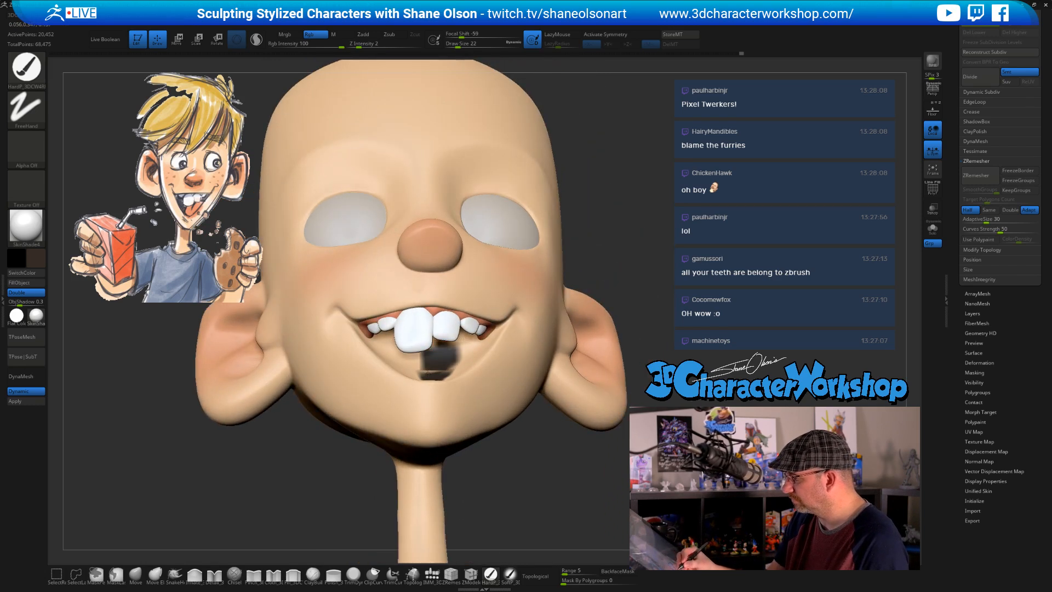
pyautogui.moveTo(460, 349)
pyautogui.mouseDown(button='right')
pyautogui.moveTo(412, 350)
pyautogui.moveTo(420, 350)
pyautogui.mouseUp(button='right')
pyautogui.moveTo(421, 351)
pyautogui.mouseDown()
pyautogui.moveTo(400, 360)
pyautogui.moveTo(407, 374)
pyautogui.mouseUp()
pyautogui.moveTo(463, 347); pyautogui.dragTo(432, 342)
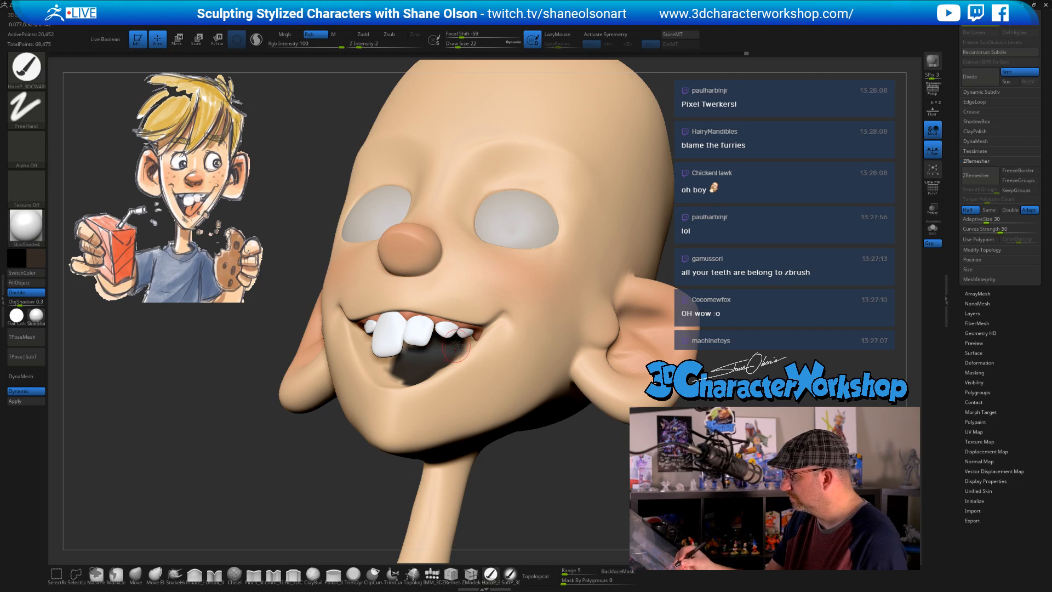
# Extend the dark paint up behind the teeth, working from low viewing angles
pyautogui.moveTo(459, 344); pyautogui.dragTo(506, 313, button='right')
pyautogui.moveTo(410, 341)
pyautogui.mouseDown()
pyautogui.moveTo(396, 334)
pyautogui.moveTo(407, 331)
pyautogui.mouseUp()
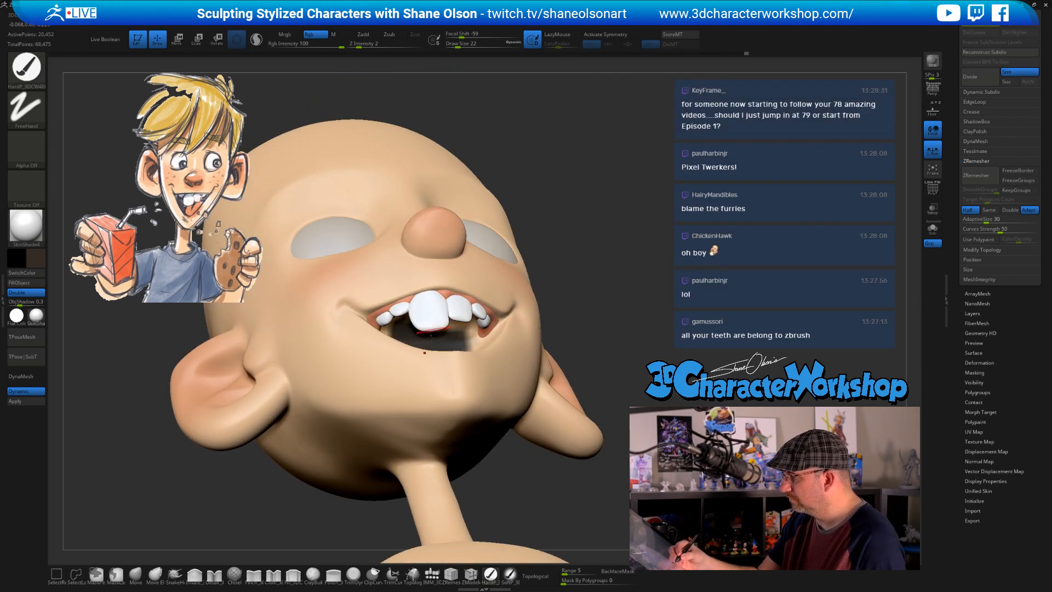
pyautogui.moveTo(430, 336); pyautogui.dragTo(414, 309, button='right')
pyautogui.moveTo(413, 310)
pyautogui.mouseDown()
pyautogui.moveTo(422, 334)
pyautogui.moveTo(403, 320)
pyautogui.moveTo(404, 332)
pyautogui.mouseUp()
pyautogui.moveTo(459, 319); pyautogui.dragTo(452, 408, button='right')
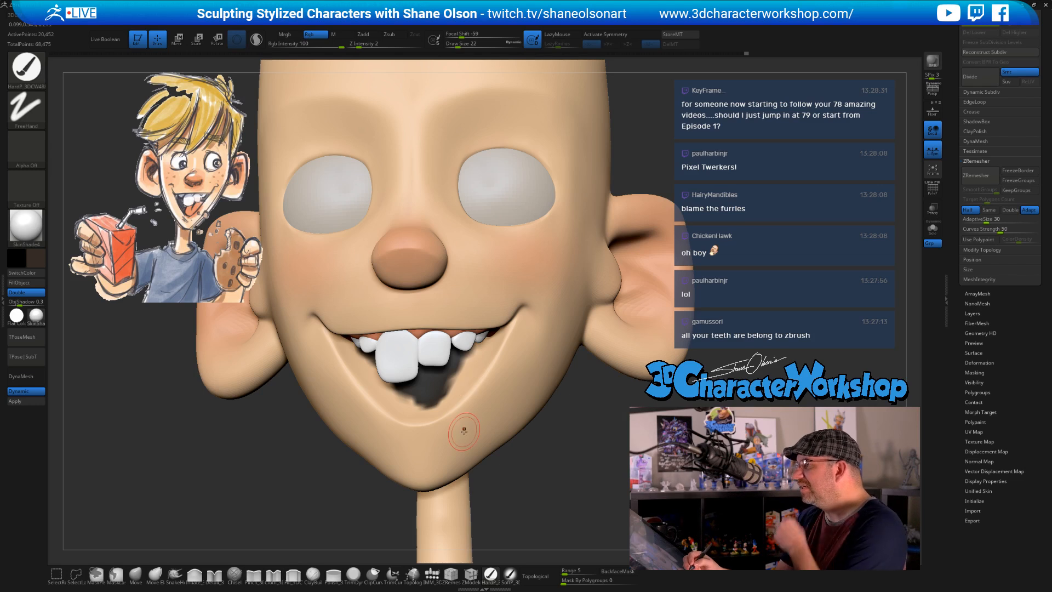
# Fill the remaining skin-coloured areas of the mouth cavity with dark paint, from the side teeth down toward the lower lip
pyautogui.moveTo(450, 390)
pyautogui.mouseDown()
pyautogui.moveTo(481, 350)
pyautogui.moveTo(467, 360)
pyautogui.mouseUp()
pyautogui.moveTo(427, 369); pyautogui.dragTo(442, 361, button='right')
pyautogui.moveTo(374, 359); pyautogui.dragTo(430, 403)
pyautogui.moveTo(390, 351); pyautogui.dragTo(371, 360, button='right')
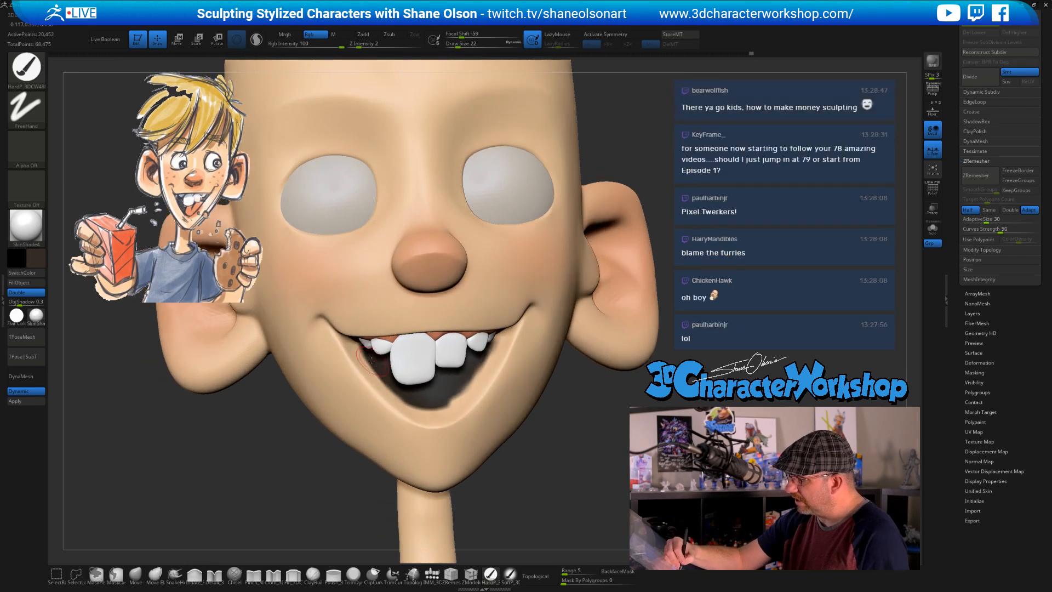
pyautogui.moveTo(359, 349)
pyautogui.mouseDown()
pyautogui.moveTo(426, 410)
pyautogui.moveTo(459, 405)
pyautogui.moveTo(496, 341)
pyautogui.moveTo(472, 391)
pyautogui.mouseUp()
pyautogui.moveTo(466, 370); pyautogui.dragTo(477, 384, button='right')
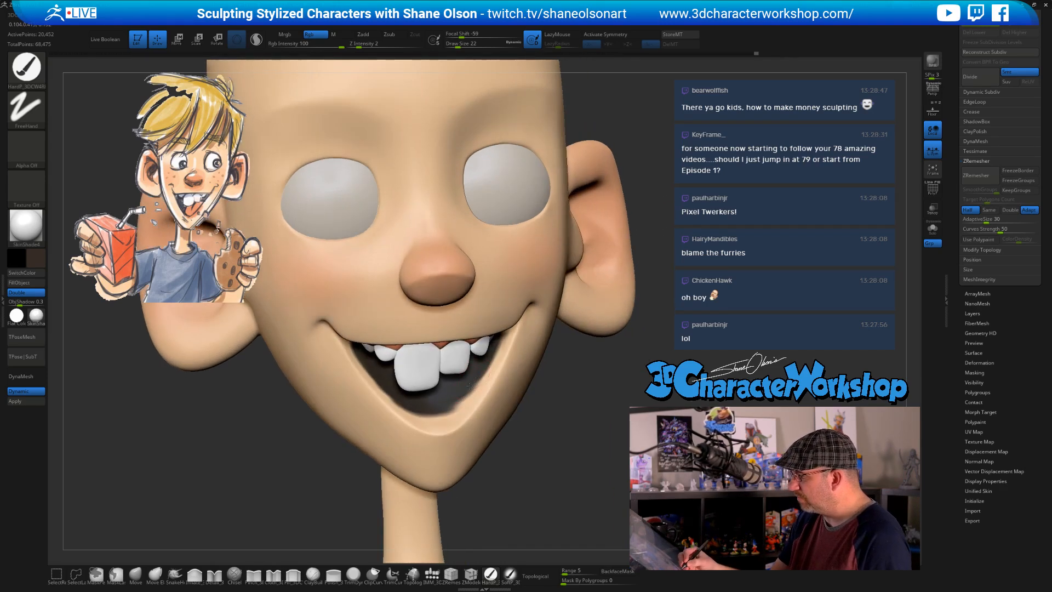
# Reduce the draw size to 13 and paint the bottom of the mouth dark up to the lower lip
pyautogui.press('ctrl')
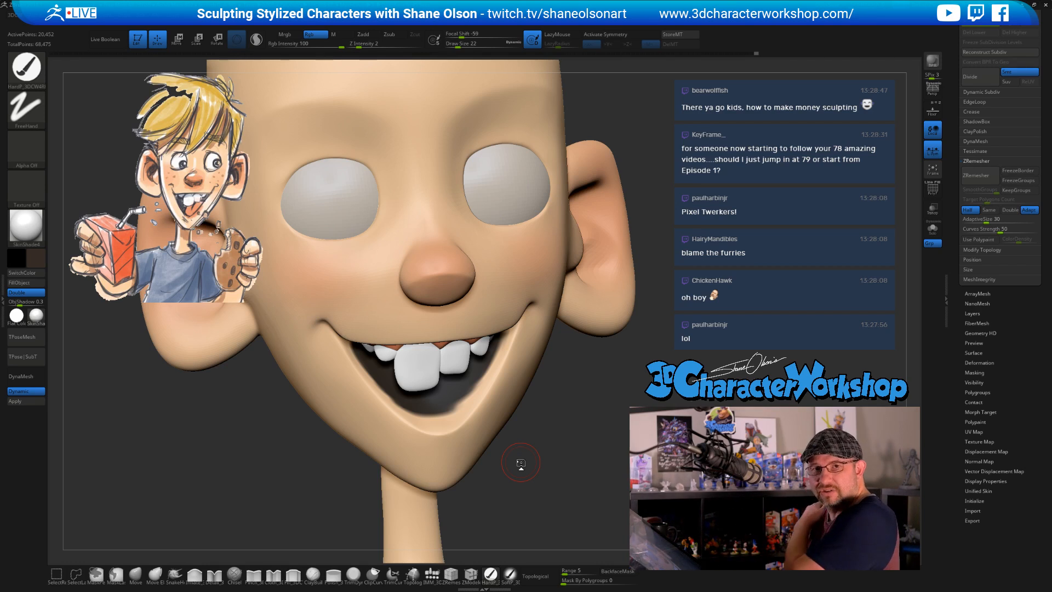
pyautogui.moveTo(520, 462); pyautogui.dragTo(583, 459)
pyautogui.moveTo(584, 461); pyautogui.dragTo(581, 461)
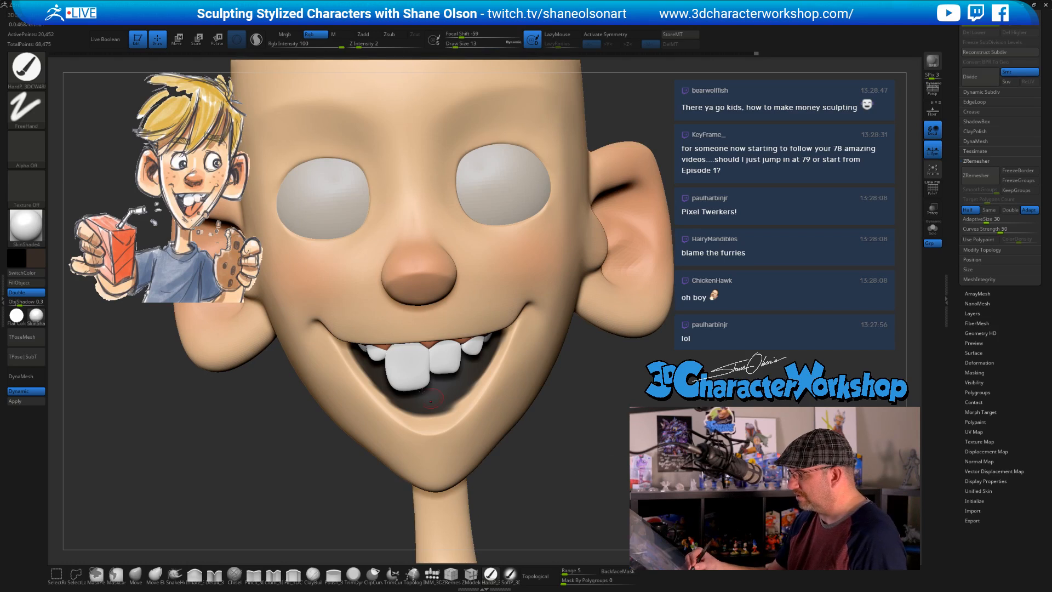
pyautogui.moveTo(390, 399)
pyautogui.mouseDown()
pyautogui.moveTo(419, 420)
pyautogui.moveTo(448, 411)
pyautogui.mouseUp()
pyautogui.moveTo(536, 442); pyautogui.dragTo(509, 403)
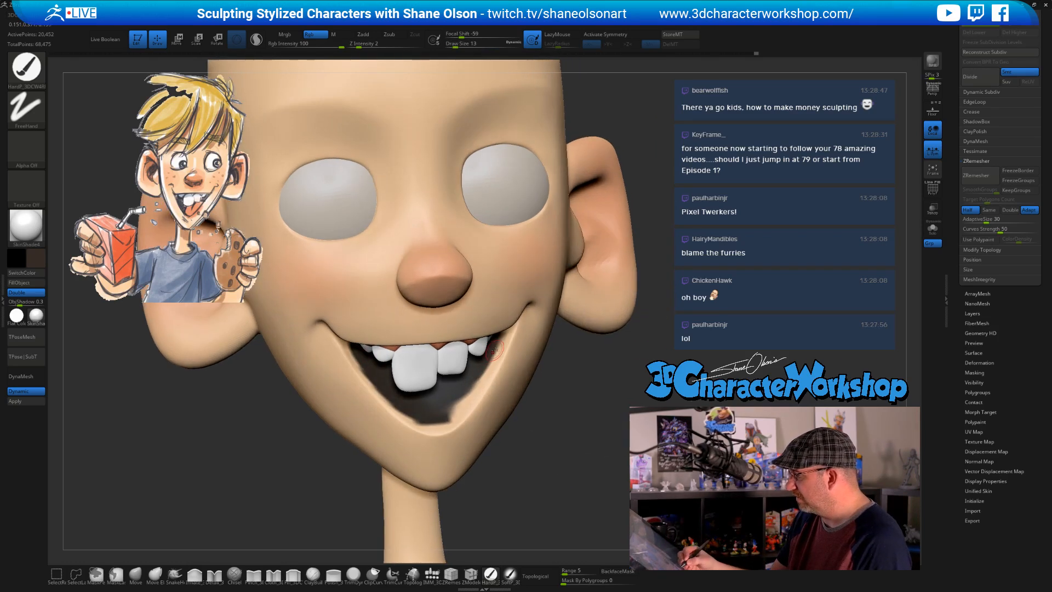
# Carry the dark paint along the inner edge of the lower lip on both sides, up to the mouth corners
pyautogui.moveTo(494, 350); pyautogui.dragTo(445, 417)
pyautogui.moveTo(553, 476); pyautogui.dragTo(420, 419)
pyautogui.moveTo(515, 460)
pyautogui.mouseDown()
pyautogui.moveTo(399, 371)
pyautogui.moveTo(365, 371)
pyautogui.mouseUp()
pyautogui.moveTo(540, 441); pyautogui.dragTo(630, 438)
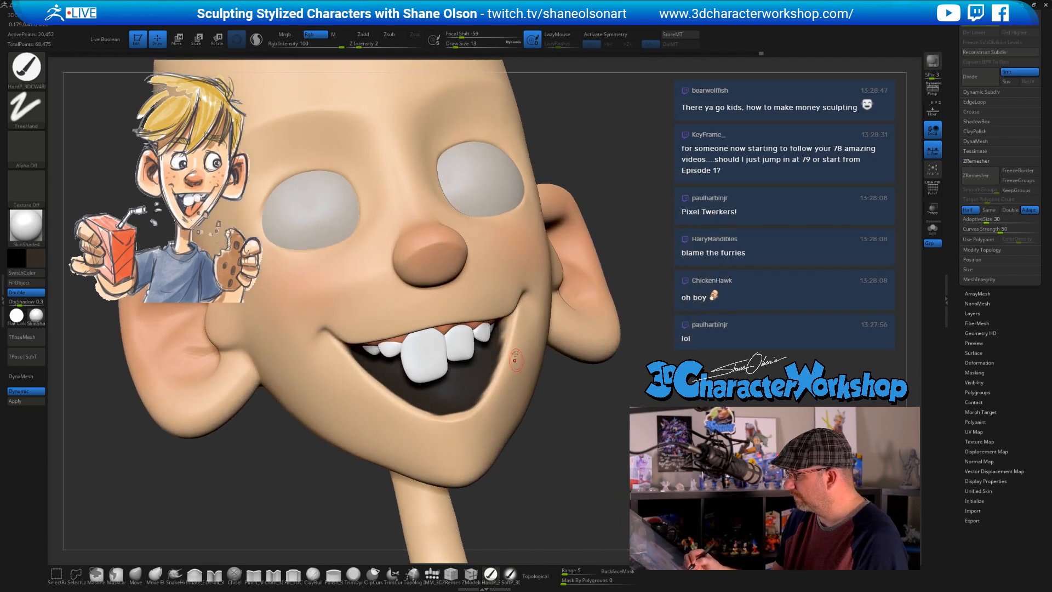
pyautogui.moveTo(499, 331); pyautogui.dragTo(510, 322)
# Bring up the reference drawing in Spotlight and sample a salmon colour from it for the tongue
pyautogui.moveTo(607, 465)
pyautogui.mouseDown()
pyautogui.moveTo(567, 453)
pyautogui.moveTo(544, 545)
pyautogui.mouseUp()
pyautogui.moveTo(570, 453)
pyautogui.keyDown('alt'); pyautogui.mouseDown()
pyautogui.moveTo(549, 381)
pyautogui.moveTo(568, 438)
pyautogui.moveTo(556, 474)
pyautogui.mouseUp(); pyautogui.keyUp('alt')
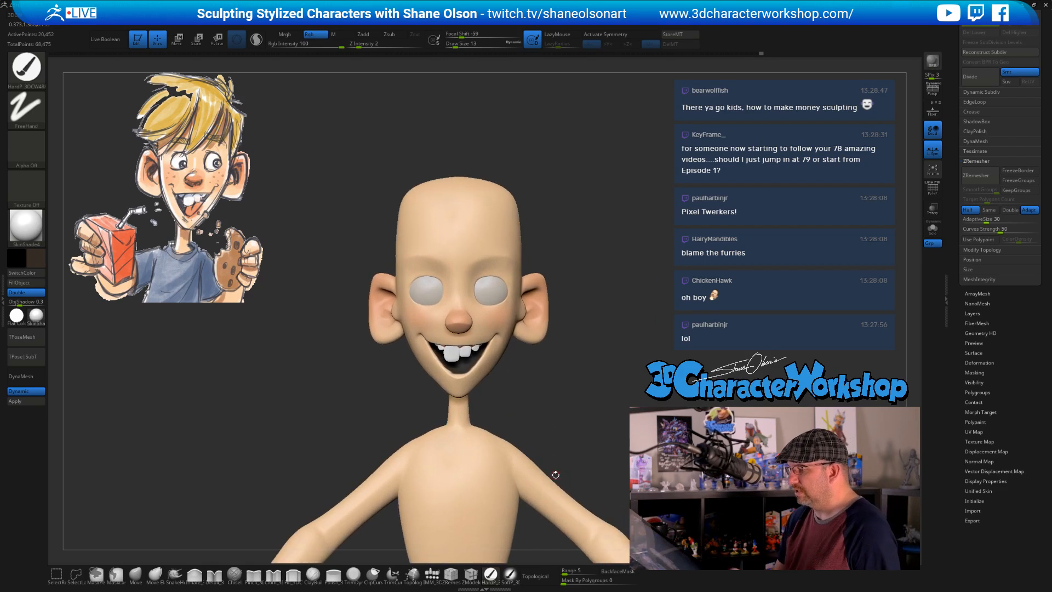
pyautogui.moveTo(561, 393)
pyautogui.keyDown('alt'); pyautogui.mouseDown()
pyautogui.moveTo(554, 433)
pyautogui.moveTo(562, 383)
pyautogui.mouseUp(); pyautogui.keyUp('alt')
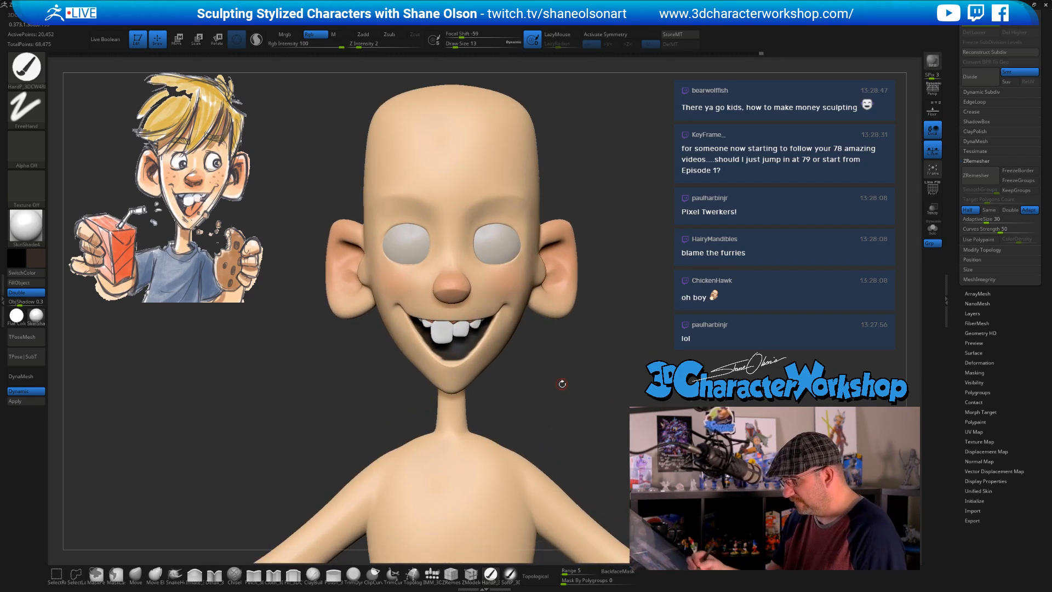
pyautogui.hotkey('shift', 'z')
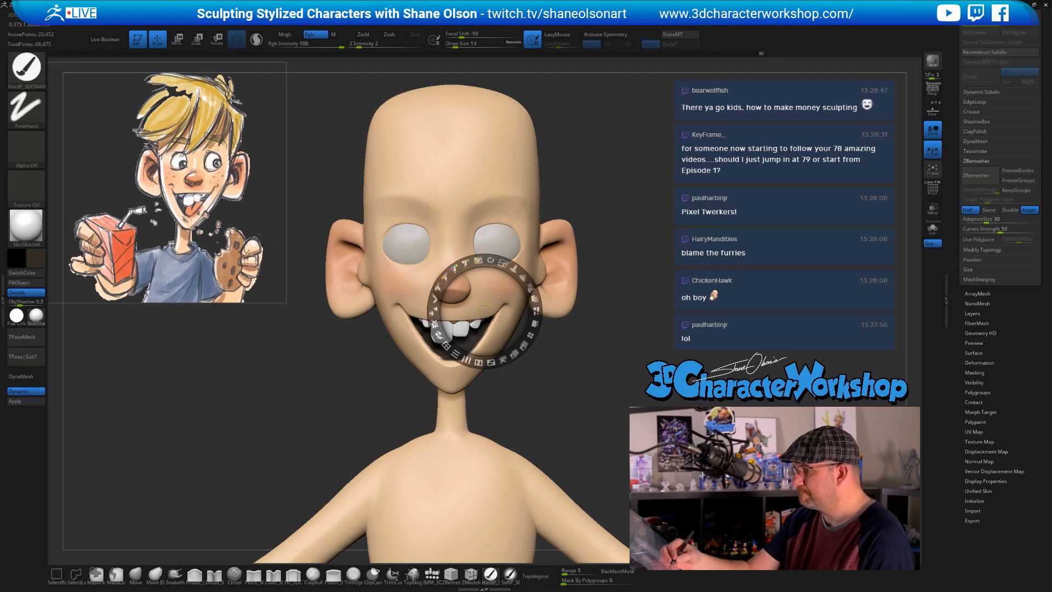
pyautogui.hotkey('shift', 'z')
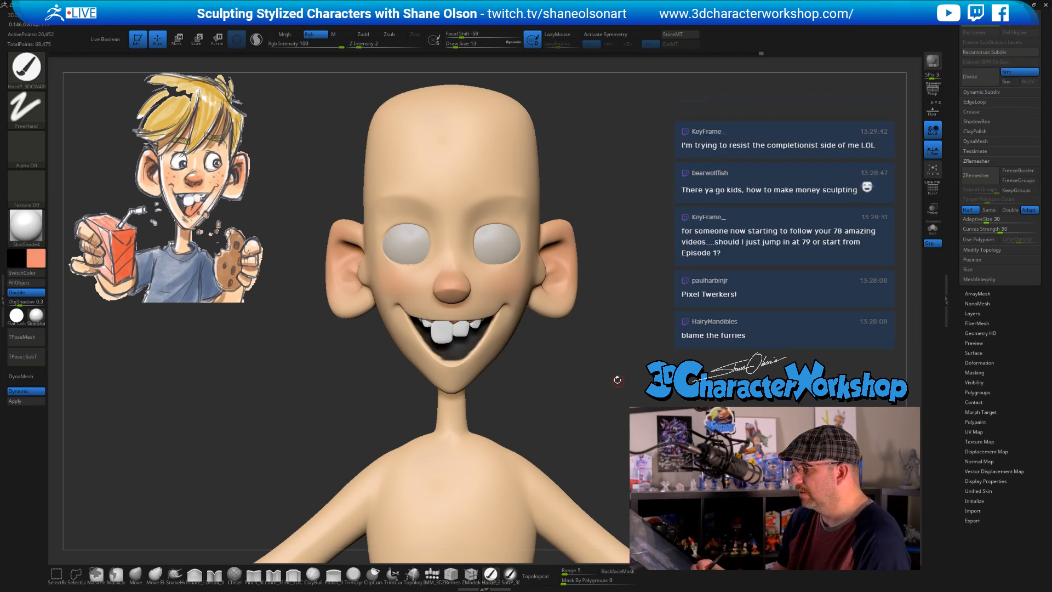
# Insert a salmon QuadSphere-2 from the insert-mesh brush inside the mouth as the tongue, undoing the first small attempt
pyautogui.click(432, 573)
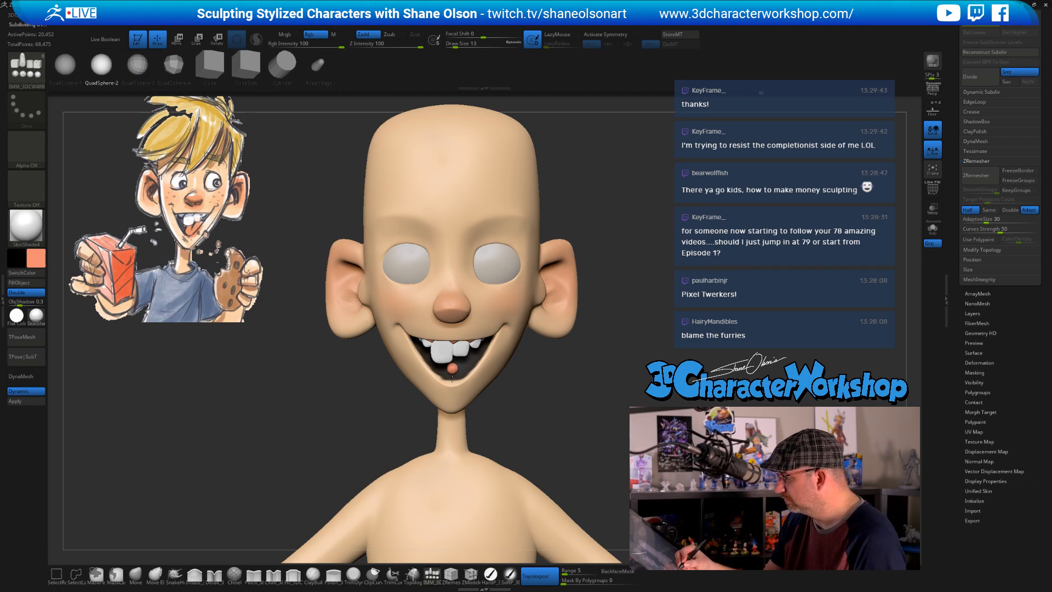
pyautogui.hotkey('ctrl', 'z')
pyautogui.hotkey('ctrl', 'z')
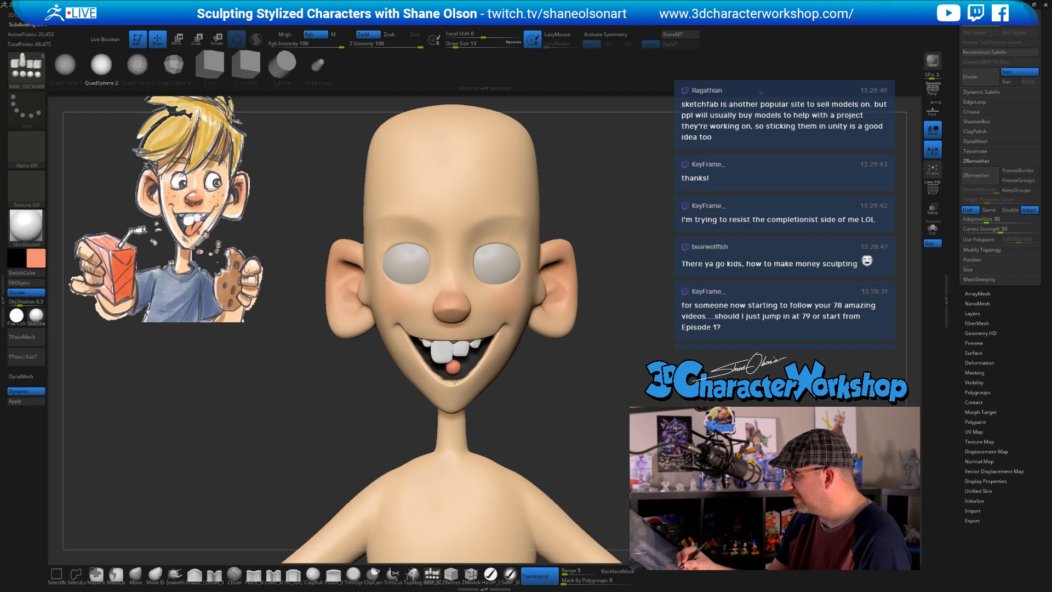
pyautogui.moveTo(451, 362); pyautogui.dragTo(474, 380)
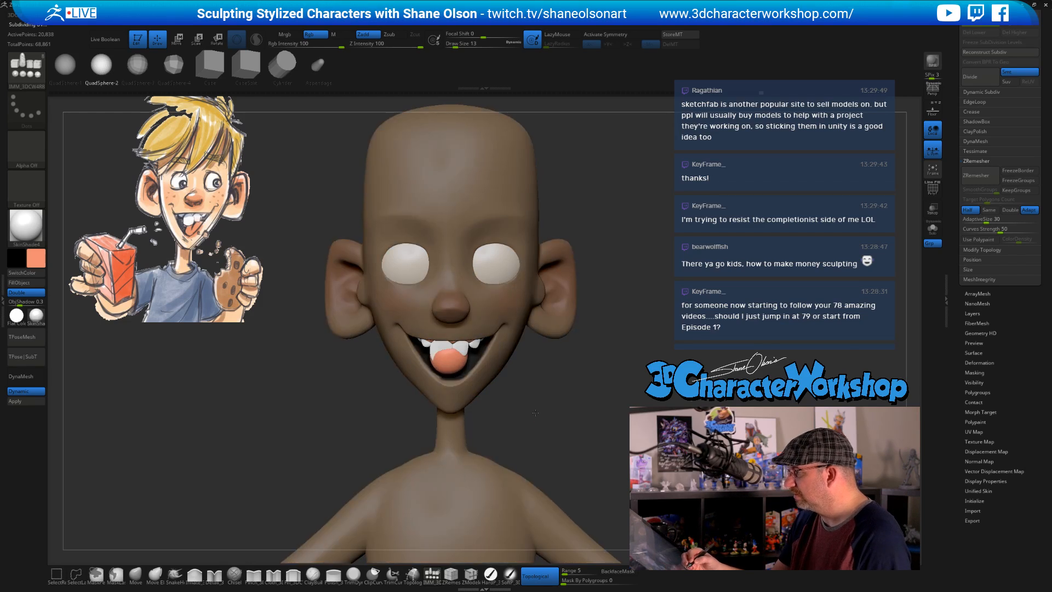
# Flatten the tongue sphere vertically with the transform gizmo and adjust its depth inside the mouth
pyautogui.keyDown('alt'); pyautogui.moveTo(539, 415); pyautogui.dragTo(500, 362); pyautogui.keyUp('alt')
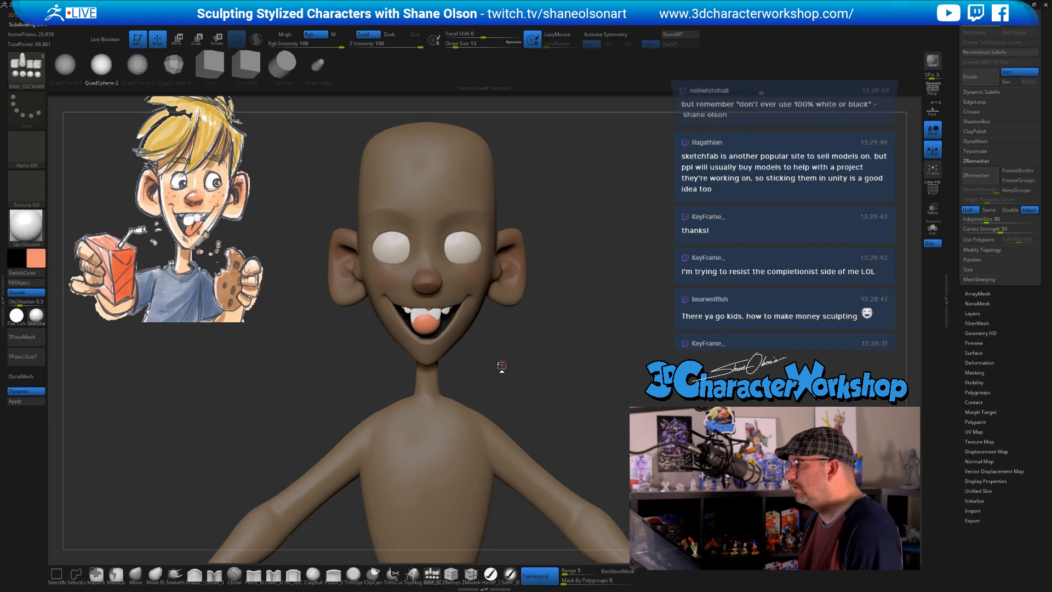
pyautogui.keyDown('alt'); pyautogui.moveTo(502, 363); pyautogui.dragTo(603, 374); pyautogui.keyUp('alt')
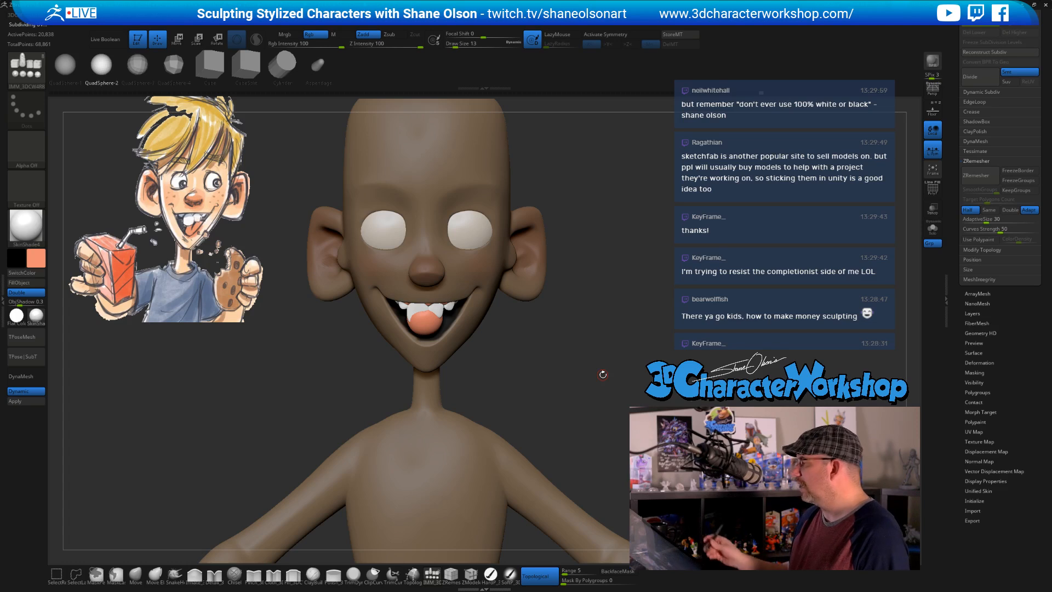
pyautogui.press('w')
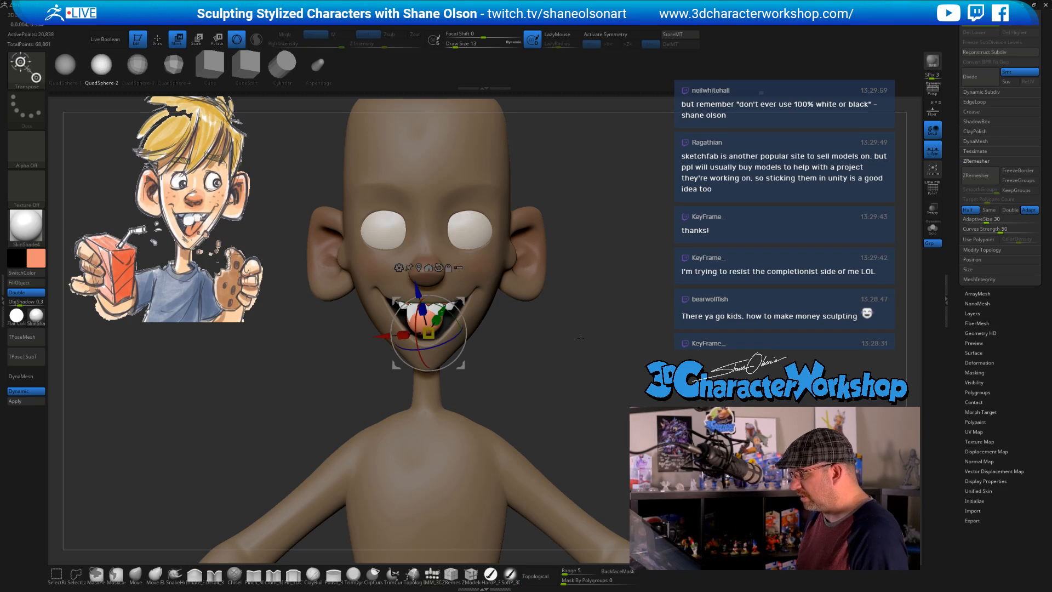
pyautogui.keyDown('alt'); pyautogui.moveTo(580, 340); pyautogui.dragTo(527, 339); pyautogui.keyUp('alt')
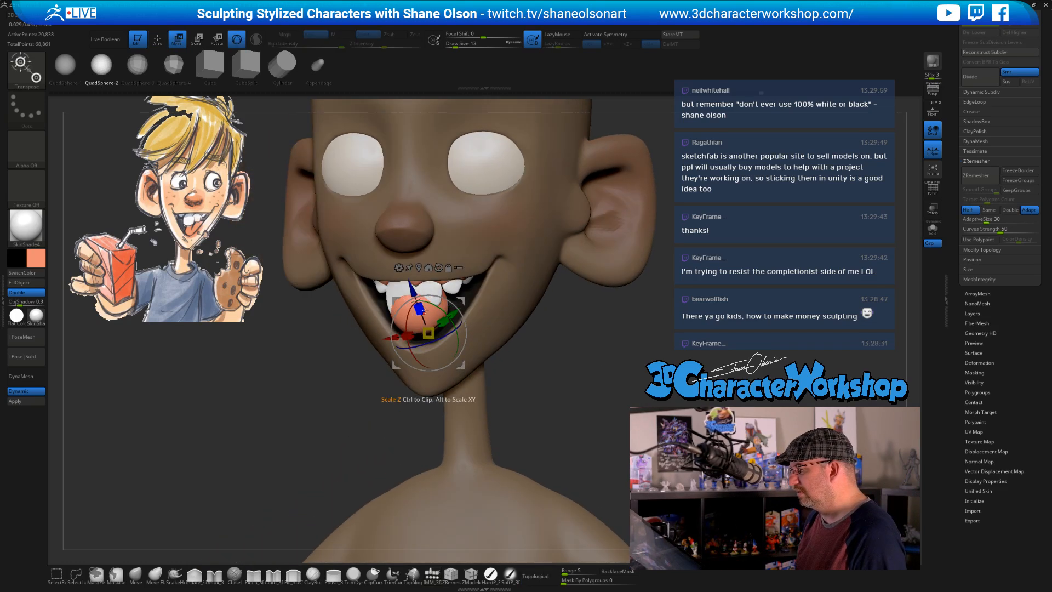
pyautogui.moveTo(422, 310); pyautogui.dragTo(431, 322)
pyautogui.moveTo(583, 324); pyautogui.dragTo(627, 324)
pyautogui.moveTo(454, 311); pyautogui.dragTo(459, 320)
# Lower the tongue in the mouth, tilt it sideways and nudge it slightly down along its own axis
pyautogui.moveTo(545, 316); pyautogui.dragTo(414, 320)
pyautogui.moveTo(485, 316); pyautogui.dragTo(534, 312)
pyautogui.moveTo(441, 282); pyautogui.dragTo(441, 289)
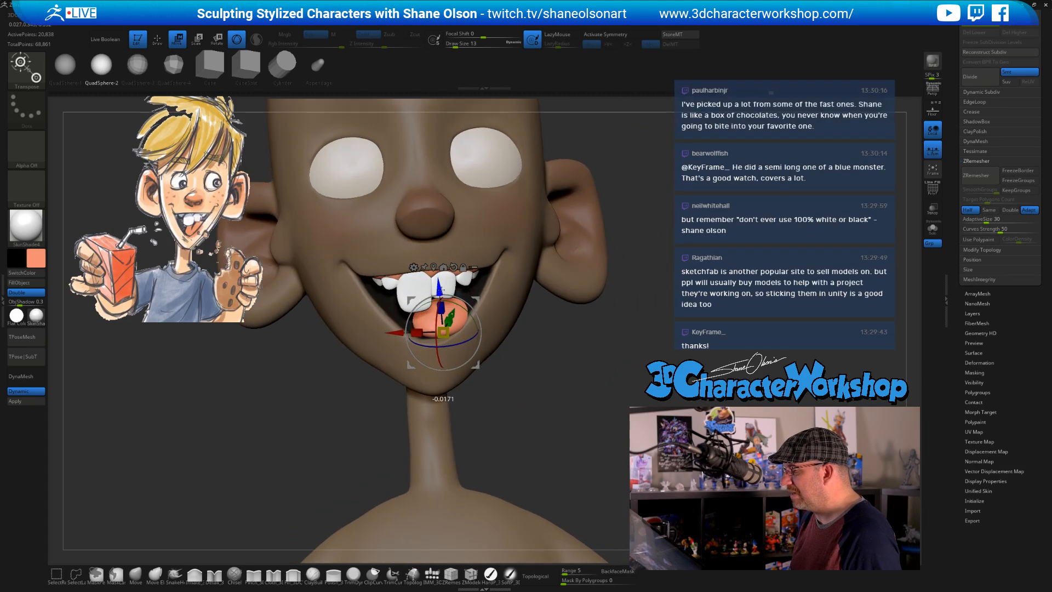
pyautogui.moveTo(565, 334); pyautogui.dragTo(542, 335)
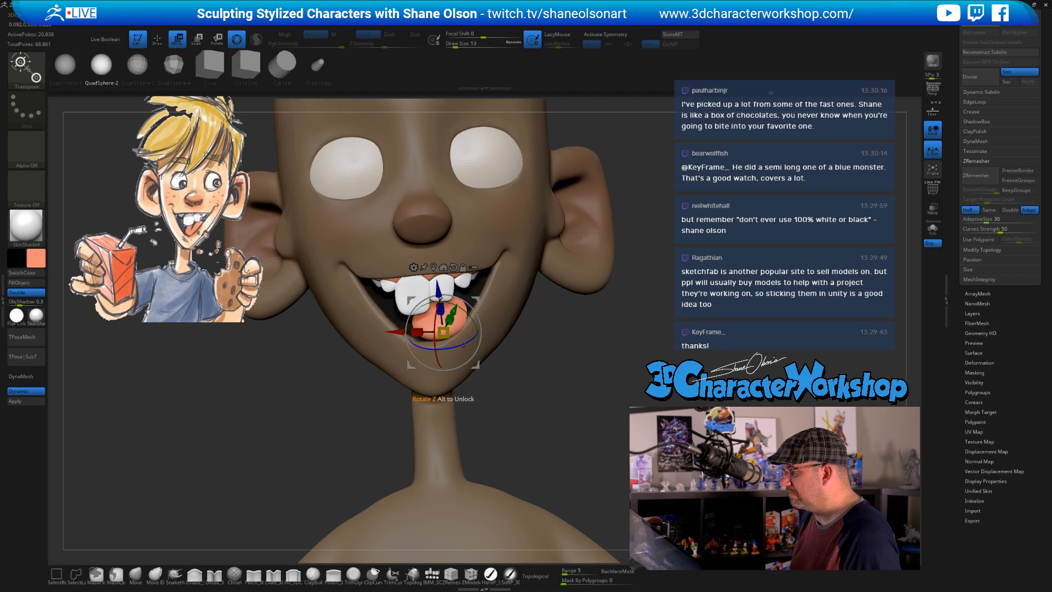
pyautogui.moveTo(463, 344); pyautogui.dragTo(465, 319)
pyautogui.moveTo(429, 289); pyautogui.dragTo(430, 291)
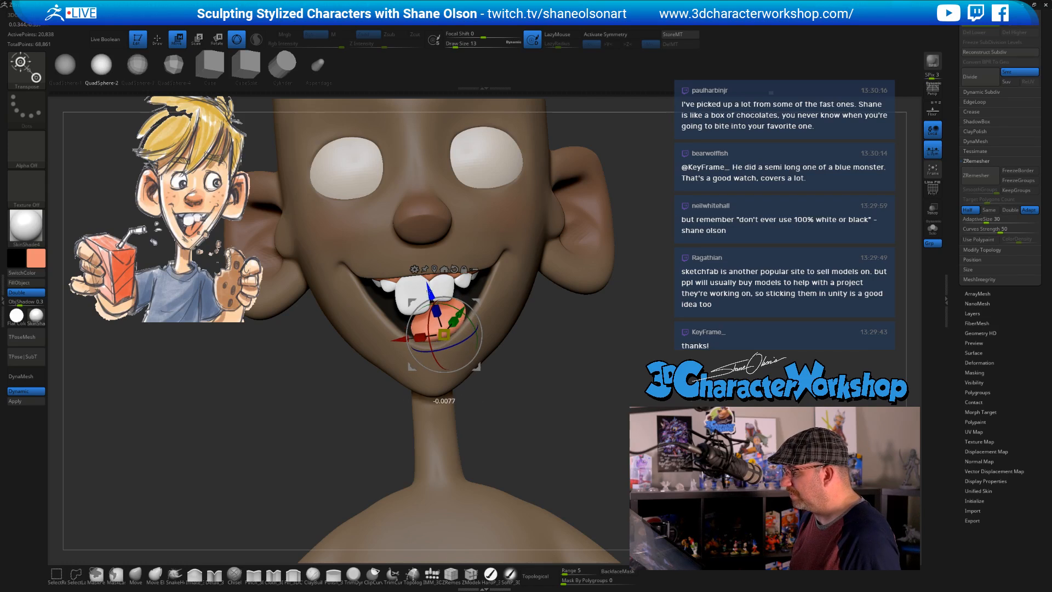
# Leave the transform gizmo and examine the tongue's placement behind the teeth from the front, both sides and above
pyautogui.moveTo(541, 341); pyautogui.dragTo(549, 392)
pyautogui.press('q')
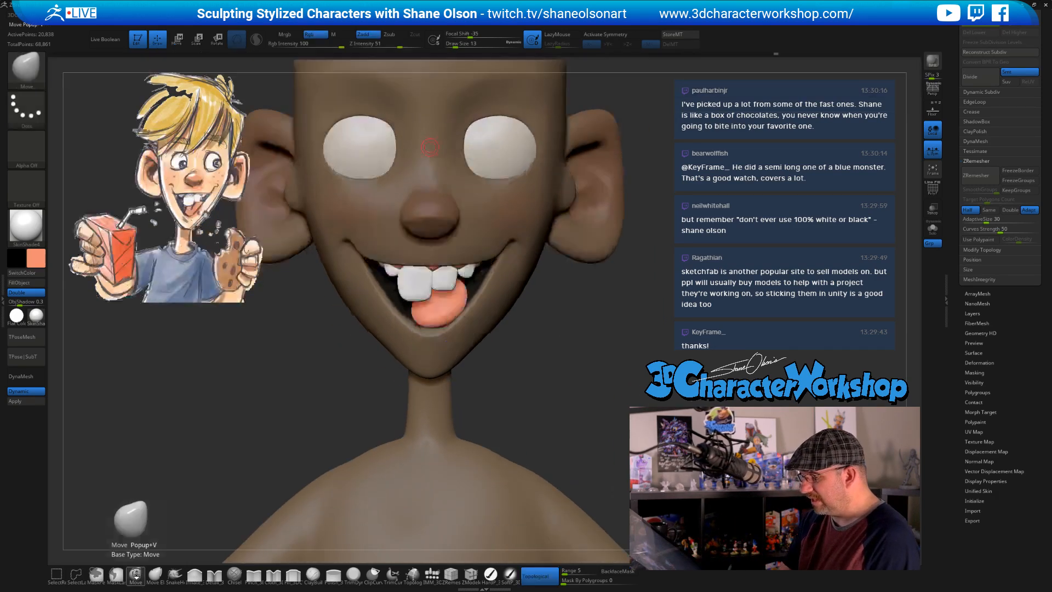
pyautogui.moveTo(537, 352); pyautogui.dragTo(458, 282)
pyautogui.moveTo(507, 322); pyautogui.dragTo(488, 327)
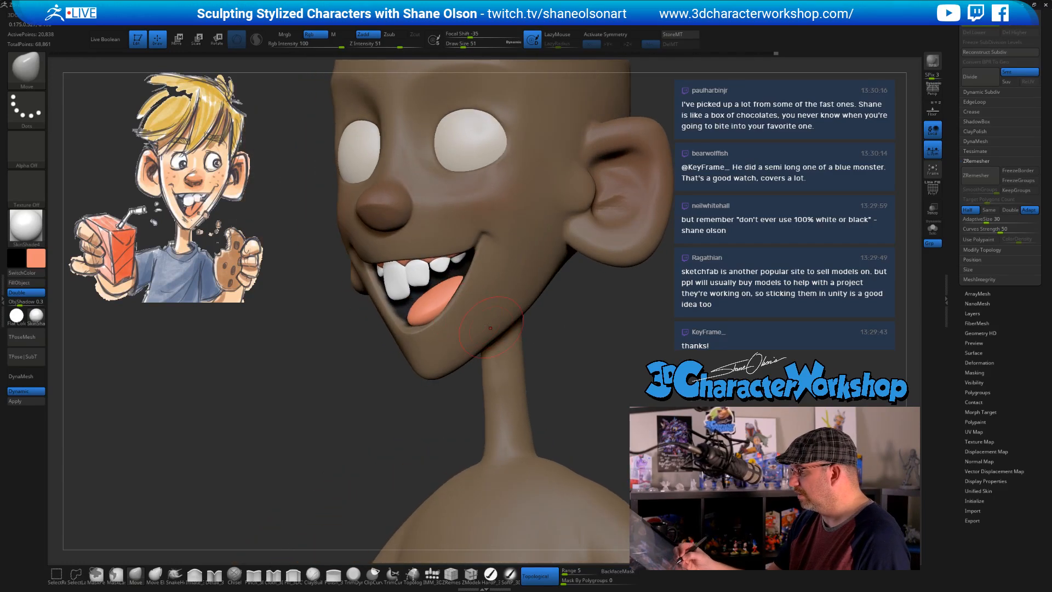
pyautogui.moveTo(540, 353)
pyautogui.mouseDown()
pyautogui.moveTo(564, 336)
pyautogui.moveTo(411, 285)
pyautogui.mouseUp()
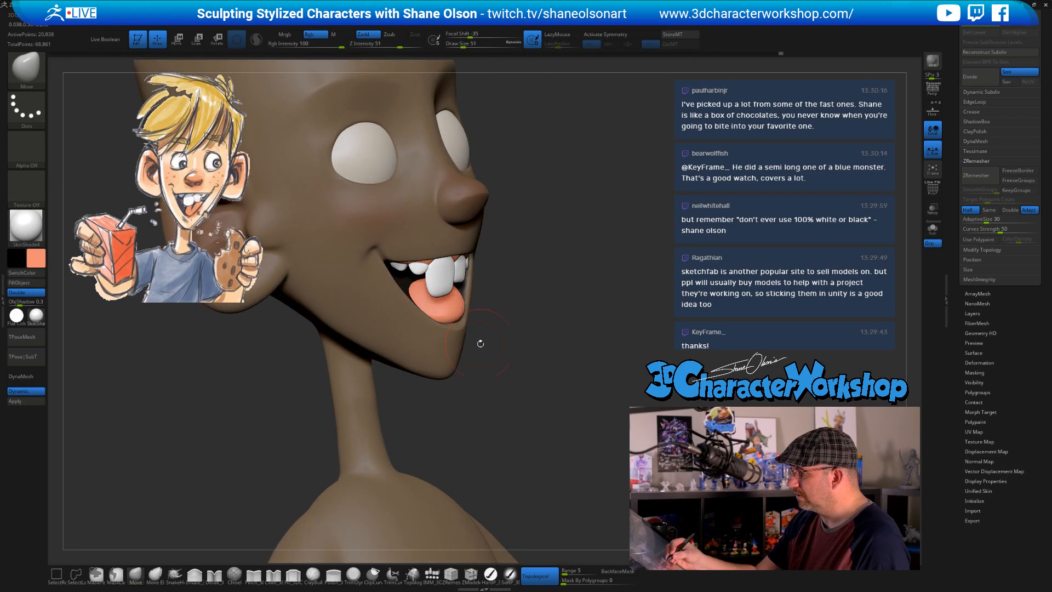
pyautogui.moveTo(480, 343)
pyautogui.mouseDown()
pyautogui.moveTo(515, 387)
pyautogui.moveTo(425, 307)
pyautogui.mouseUp()
pyautogui.moveTo(497, 374); pyautogui.dragTo(416, 307)
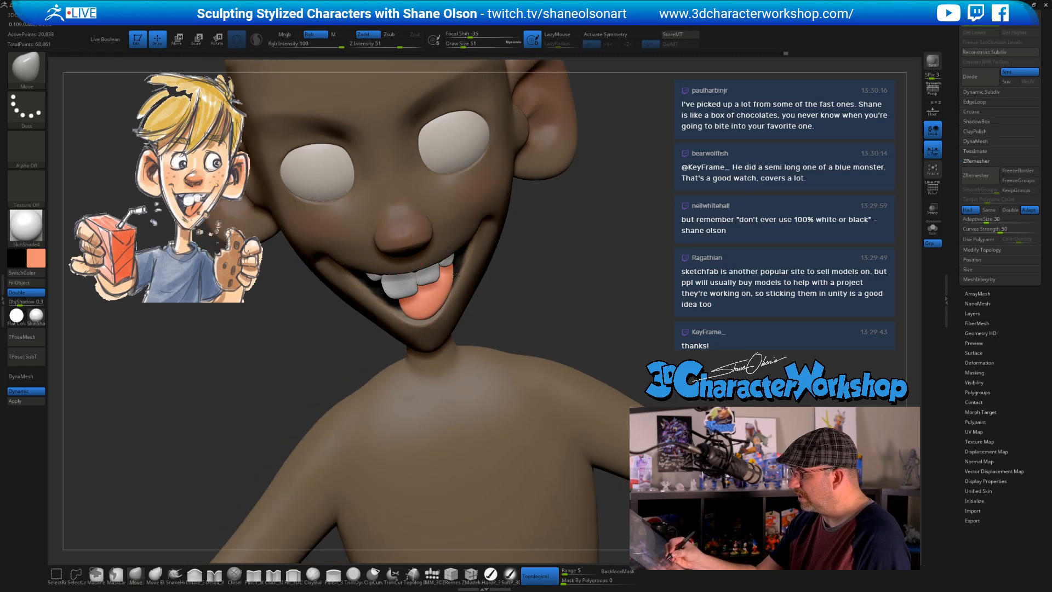
pyautogui.moveTo(512, 328); pyautogui.dragTo(535, 297)
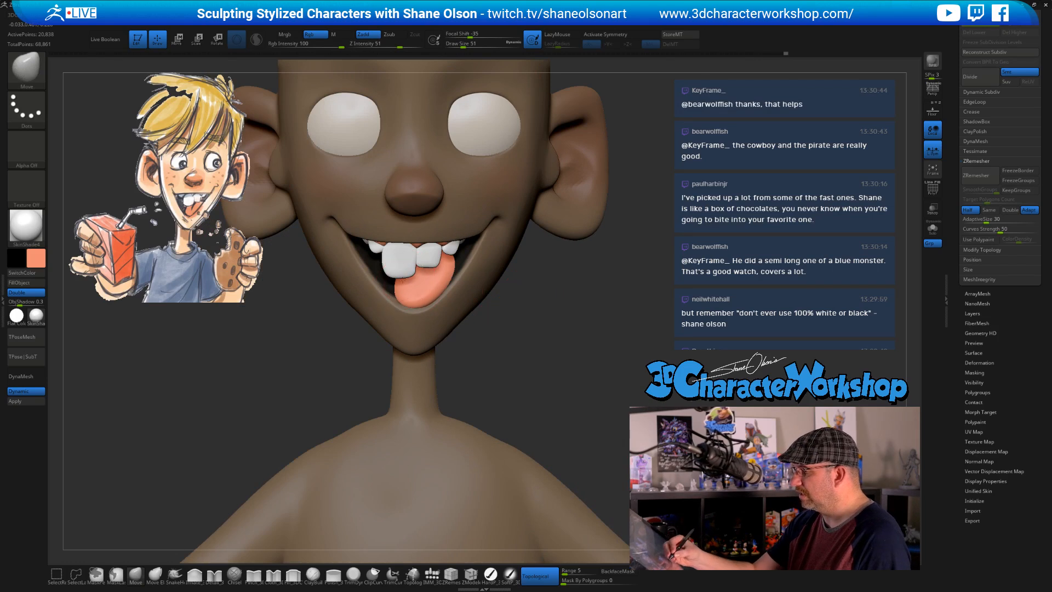
pyautogui.moveTo(505, 343); pyautogui.dragTo(506, 342)
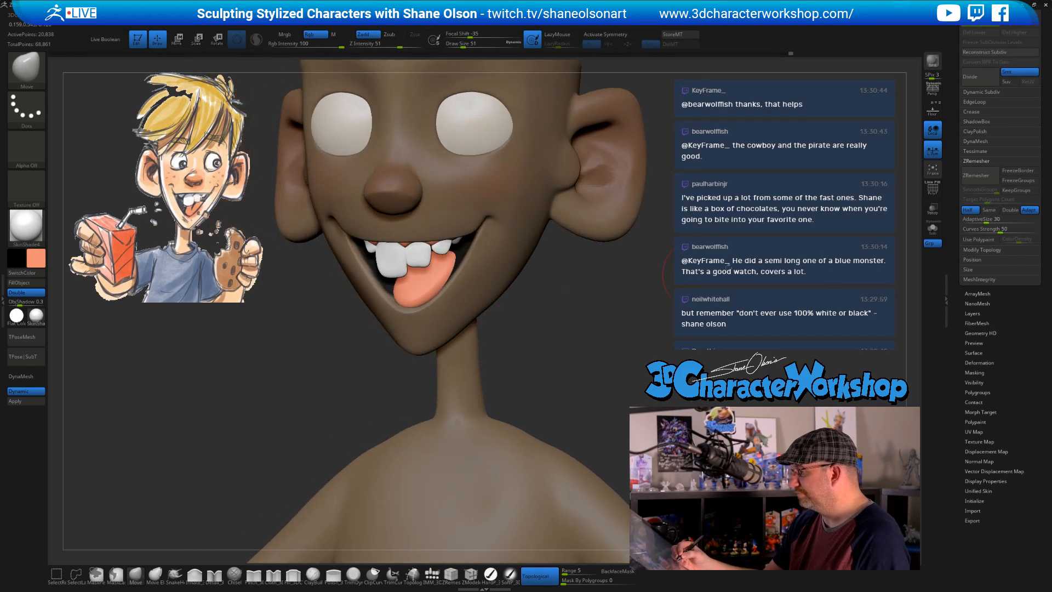
# Split the unmasked tongue off the body into its own subtool and show the wireframe to check the separation
pyautogui.press('2')
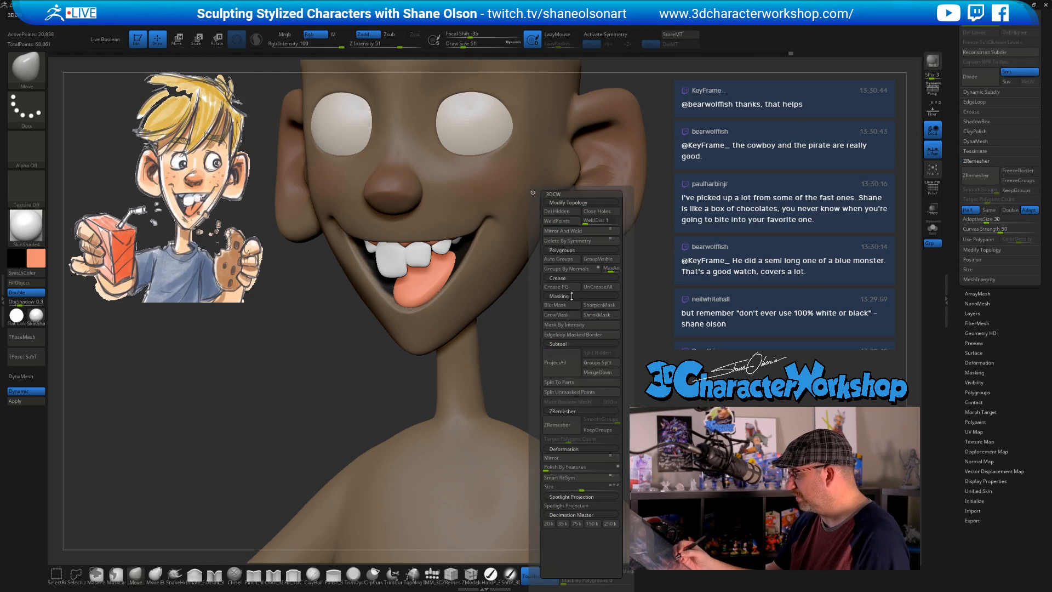
pyautogui.click(583, 392)
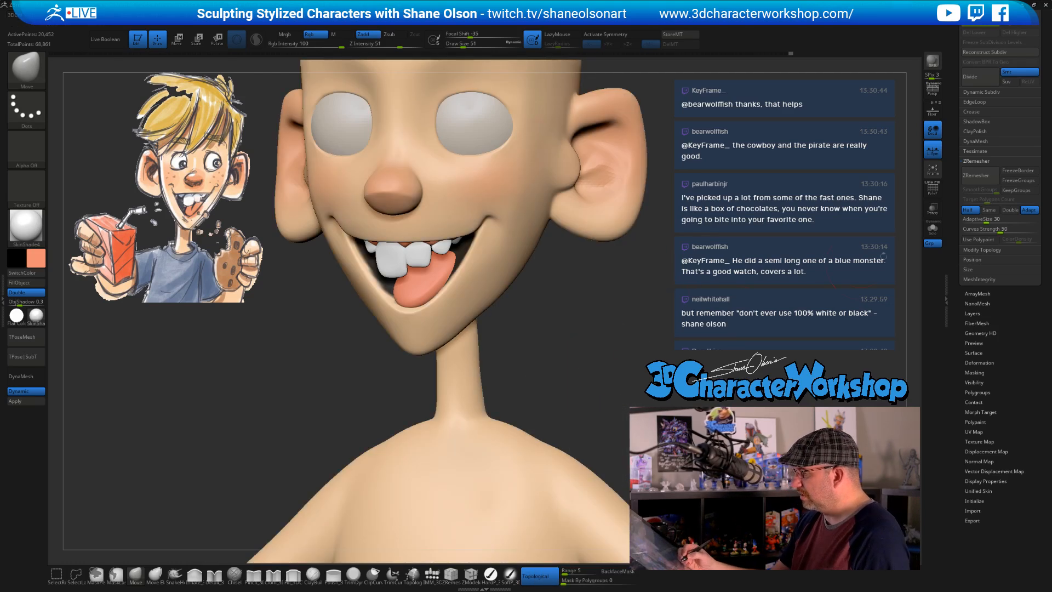
pyautogui.click(931, 229)
pyautogui.click(932, 229)
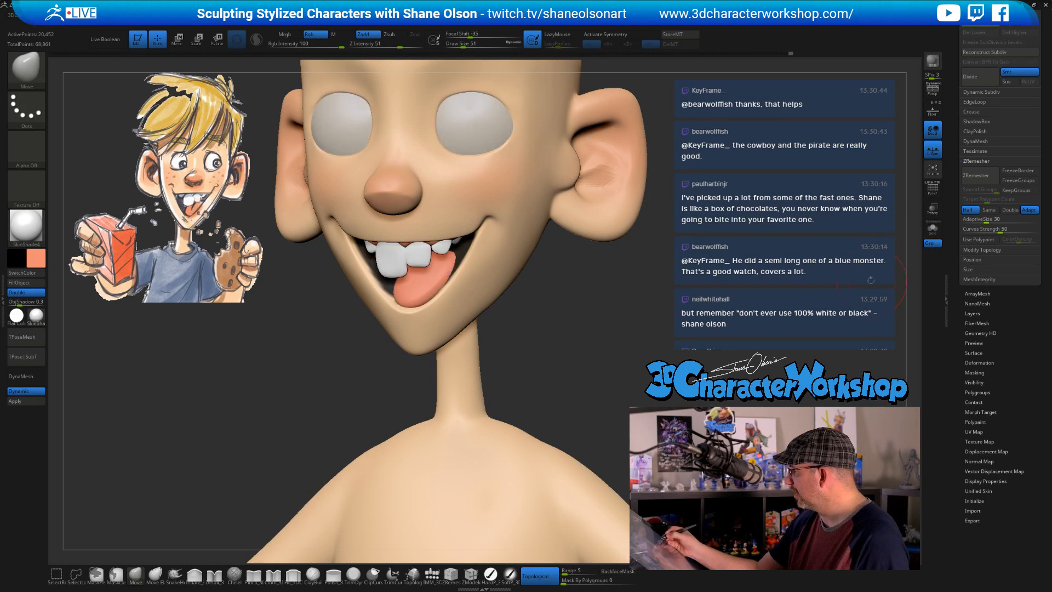
pyautogui.hotkey('shift', 'f')
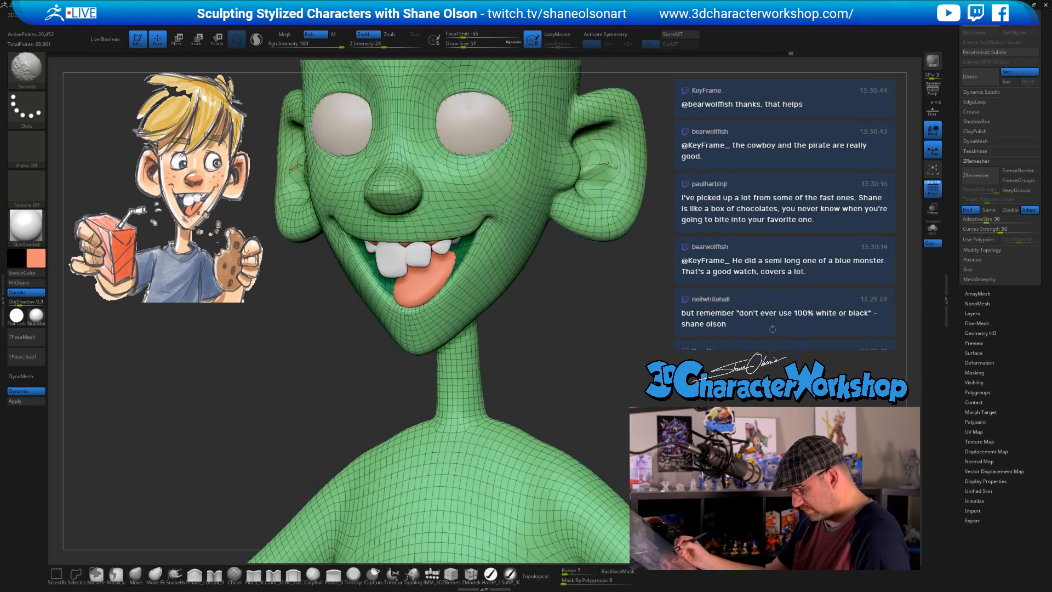
pyautogui.moveTo(755, 337); pyautogui.dragTo(758, 338)
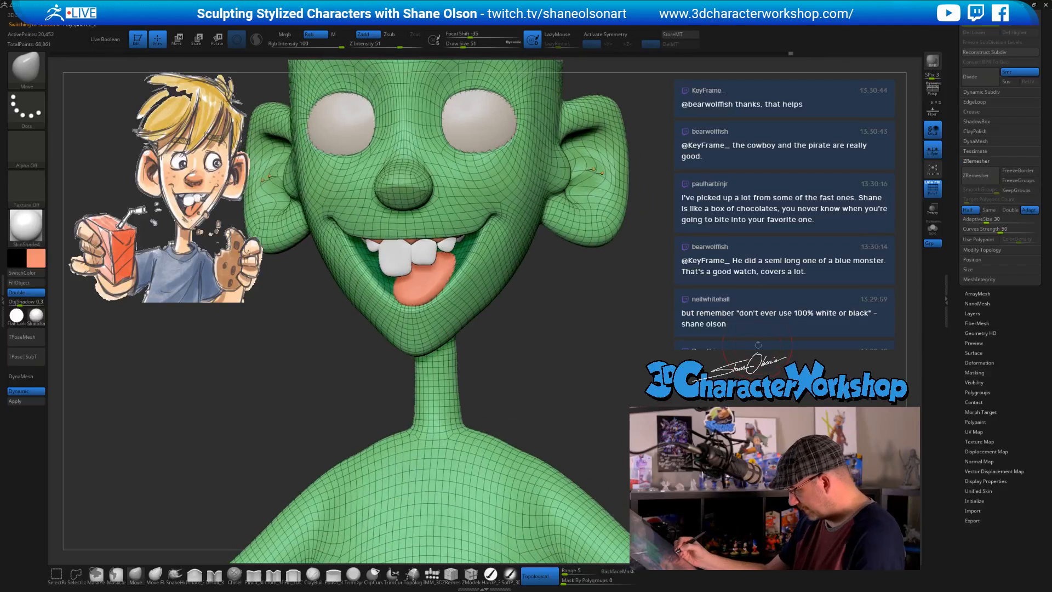
# Isolate the tongue subtool and examine its shape and wireframe up close
pyautogui.keyDown('alt'); pyautogui.click(424, 280); pyautogui.keyUp('alt')
pyautogui.moveTo(667, 340); pyautogui.dragTo(685, 341)
pyautogui.click(932, 229)
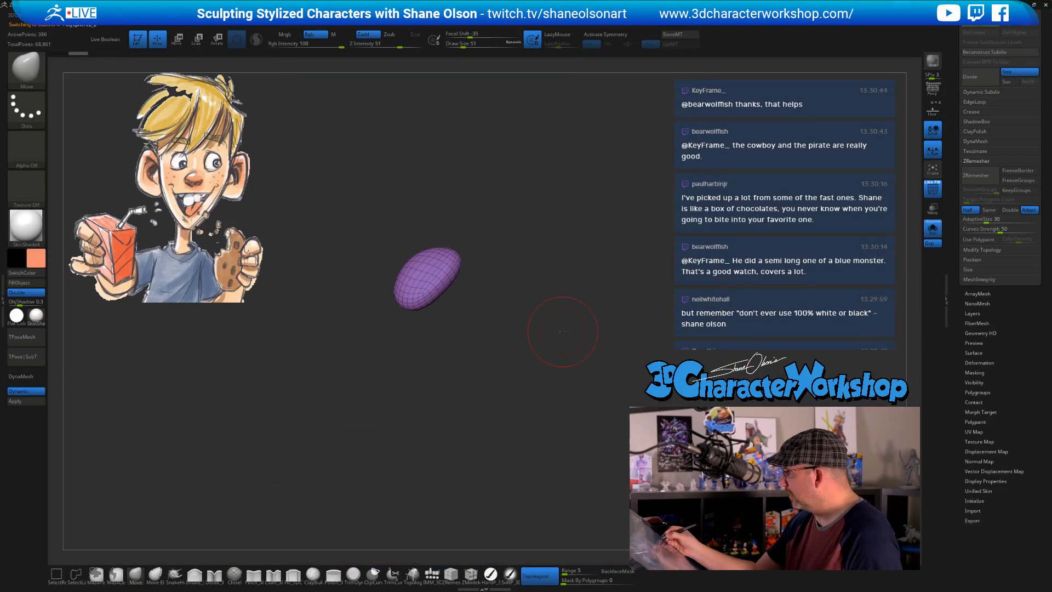
pyautogui.moveTo(563, 331)
pyautogui.keyDown('alt'); pyautogui.mouseDown()
pyautogui.moveTo(546, 340)
pyautogui.moveTo(534, 388)
pyautogui.mouseUp(); pyautogui.keyUp('alt')
pyautogui.press('s')
pyautogui.moveTo(551, 392); pyautogui.dragTo(545, 391)
pyautogui.moveTo(445, 440); pyautogui.dragTo(442, 441)
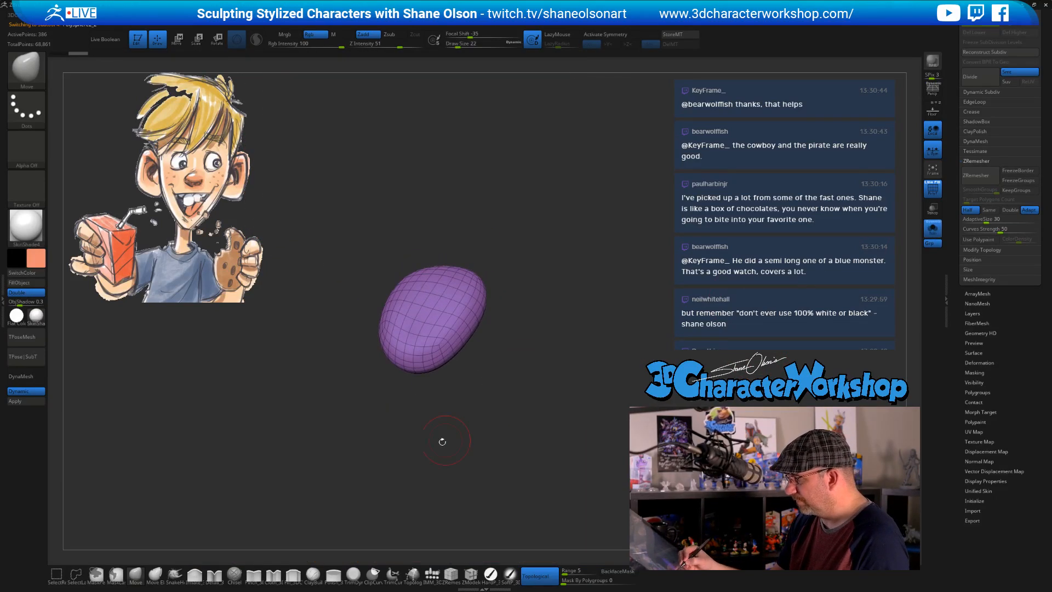
pyautogui.click(254, 575)
pyautogui.moveTo(476, 389)
pyautogui.keyDown('alt'); pyautogui.mouseDown()
pyautogui.moveTo(501, 381)
pyautogui.moveTo(478, 400)
pyautogui.mouseUp(); pyautogui.keyUp('alt')
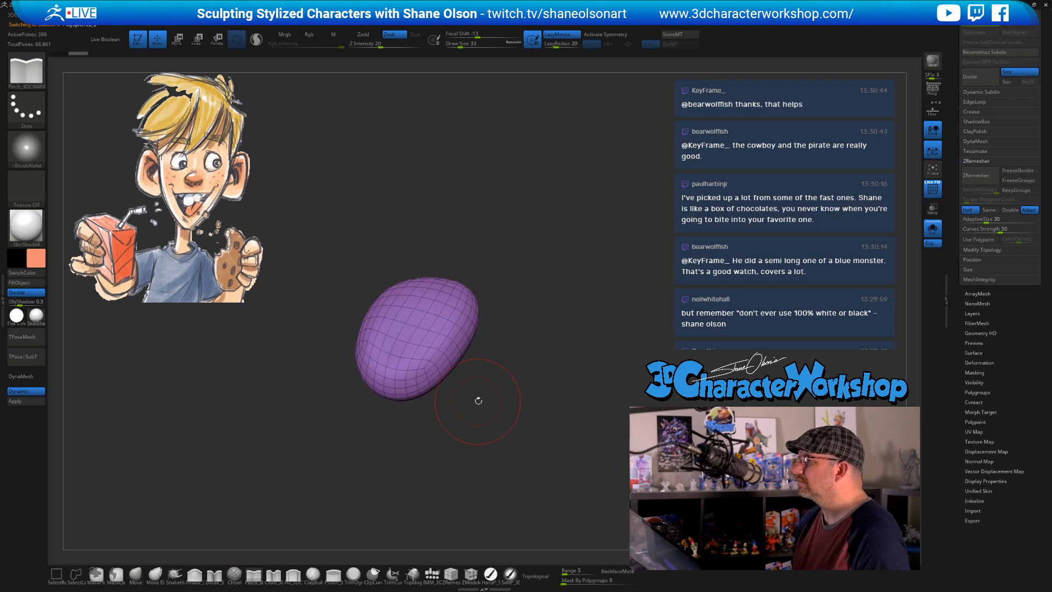
pyautogui.moveTo(539, 337); pyautogui.dragTo(540, 354)
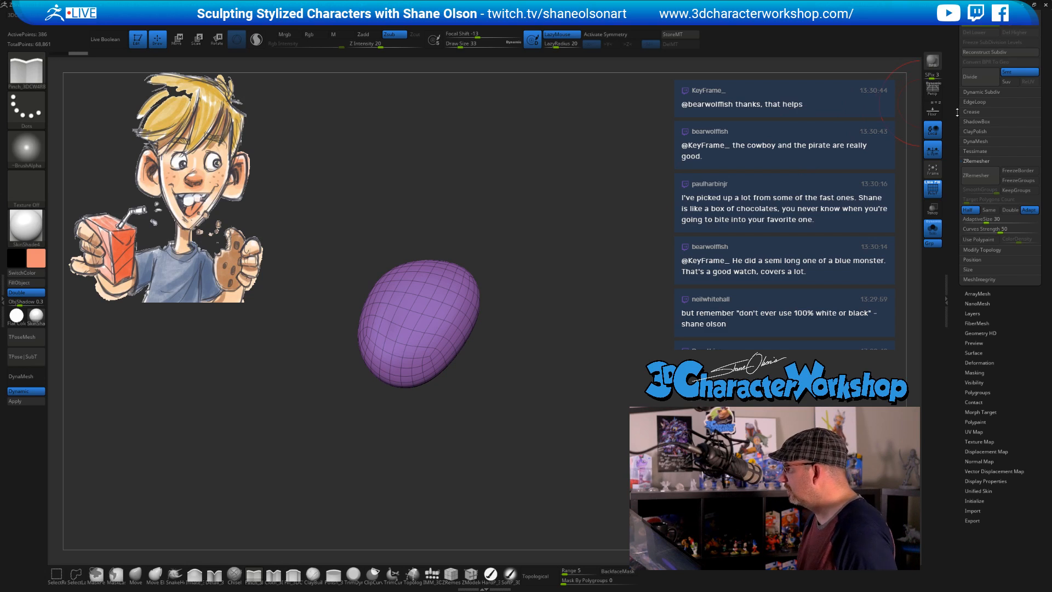
# Bring up the cowboy-on-dinosaur model, show all its subtools in full and view it from several sides
pyautogui.scroll(5, 957, 112)
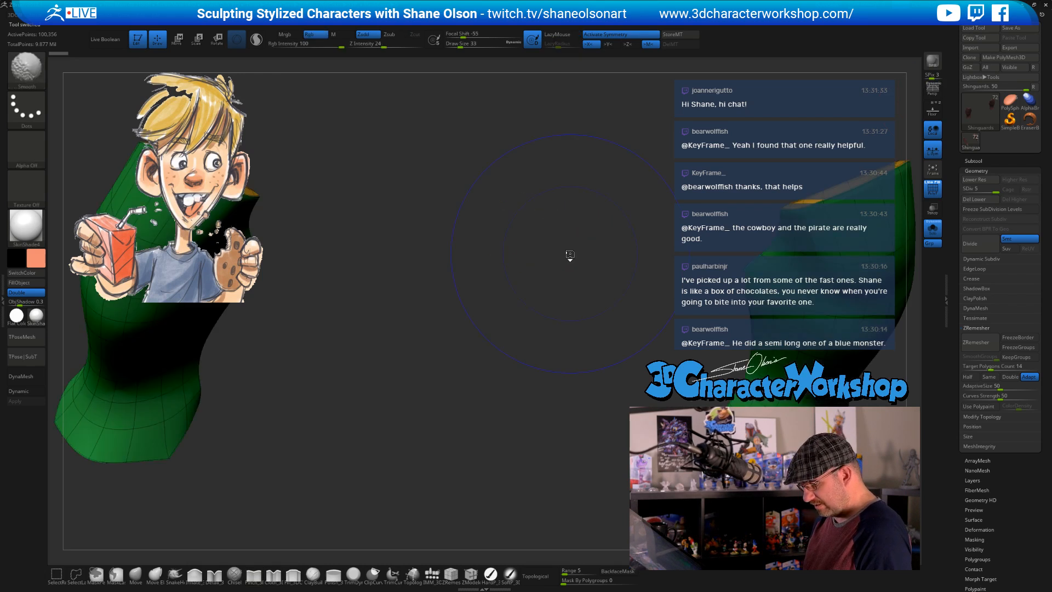
pyautogui.click(939, 227)
pyautogui.press('f')
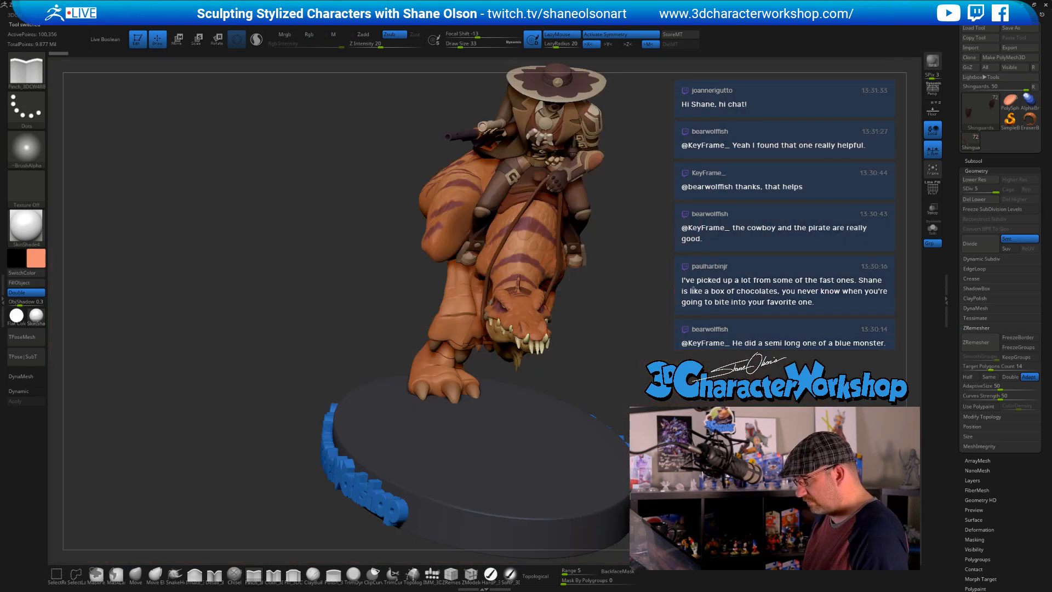
pyautogui.keyDown('alt'); pyautogui.moveTo(822, 306); pyautogui.dragTo(758, 231); pyautogui.keyUp('alt')
pyautogui.keyDown('alt'); pyautogui.moveTo(591, 183); pyautogui.dragTo(602, 218); pyautogui.keyUp('alt')
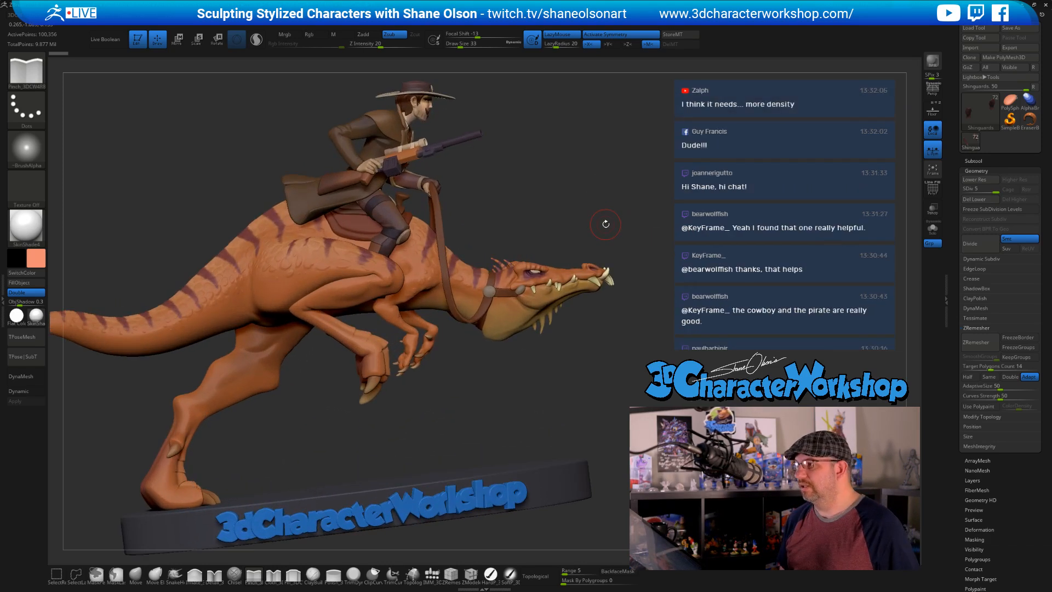
pyautogui.keyDown('alt'); pyautogui.moveTo(612, 190); pyautogui.dragTo(663, 180); pyautogui.keyUp('alt')
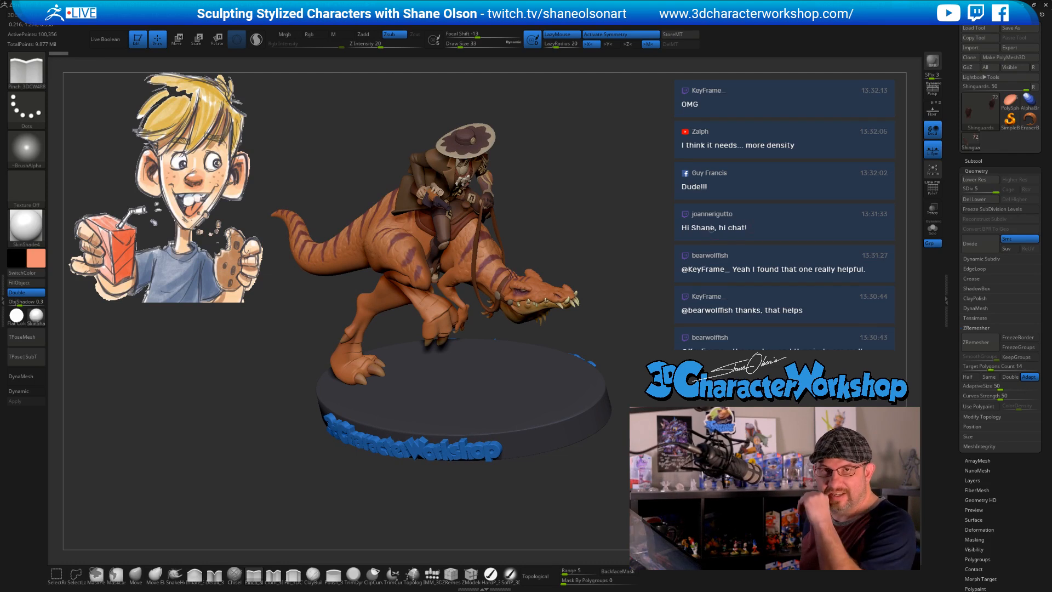
pyautogui.moveTo(797, 217); pyautogui.dragTo(613, 219)
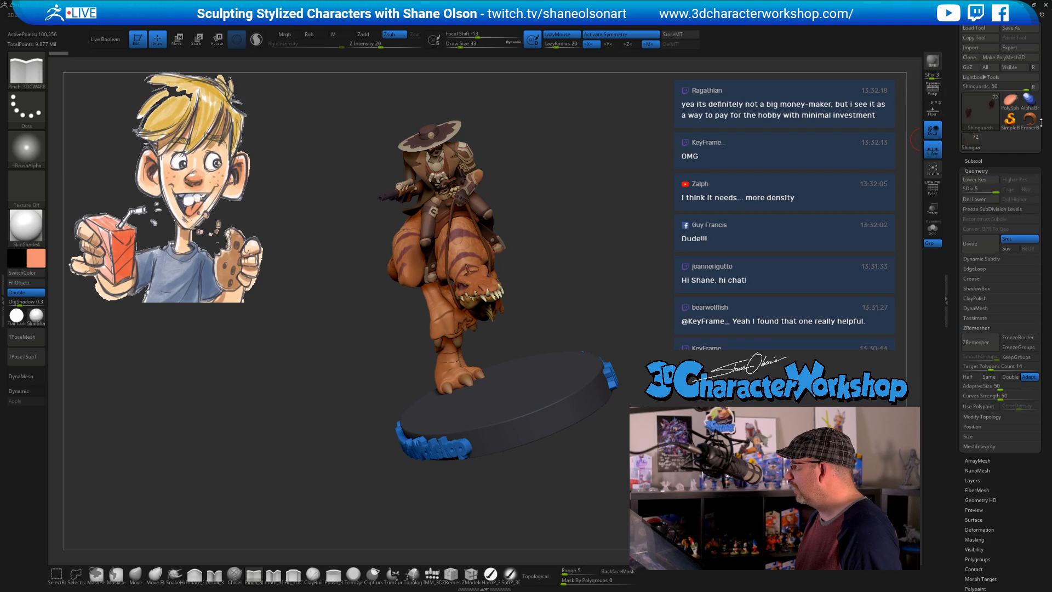
# Switch back to the cartoon boy model and bring the whole figure into view
pyautogui.click(972, 143)
pyautogui.click(1009, 102)
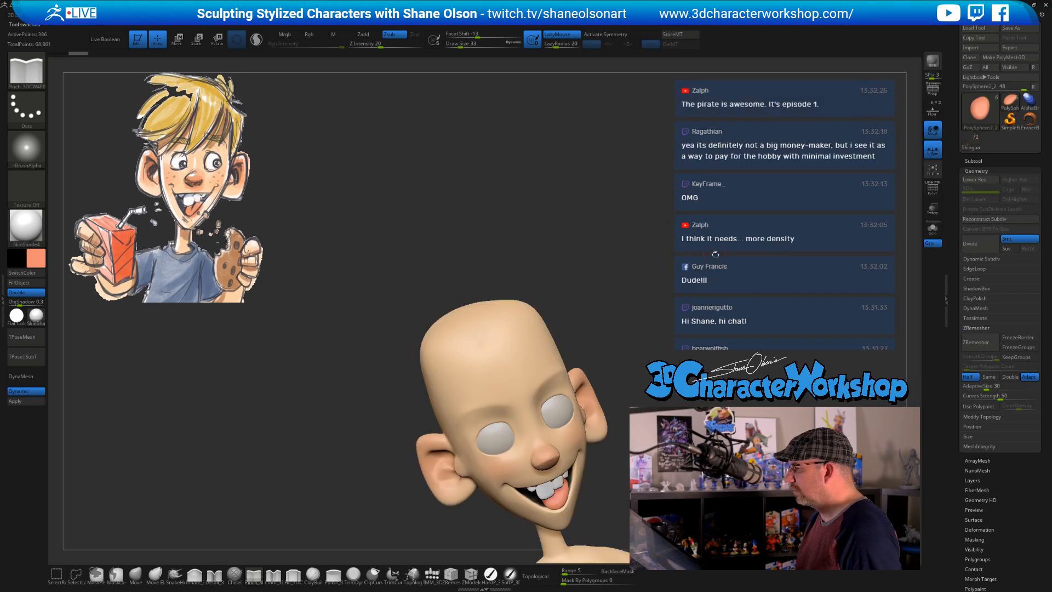
pyautogui.moveTo(716, 253)
pyautogui.keyDown('alt'); pyautogui.mouseDown()
pyautogui.moveTo(714, 218)
pyautogui.moveTo(744, 275)
pyautogui.moveTo(695, 219)
pyautogui.mouseUp(); pyautogui.keyUp('alt')
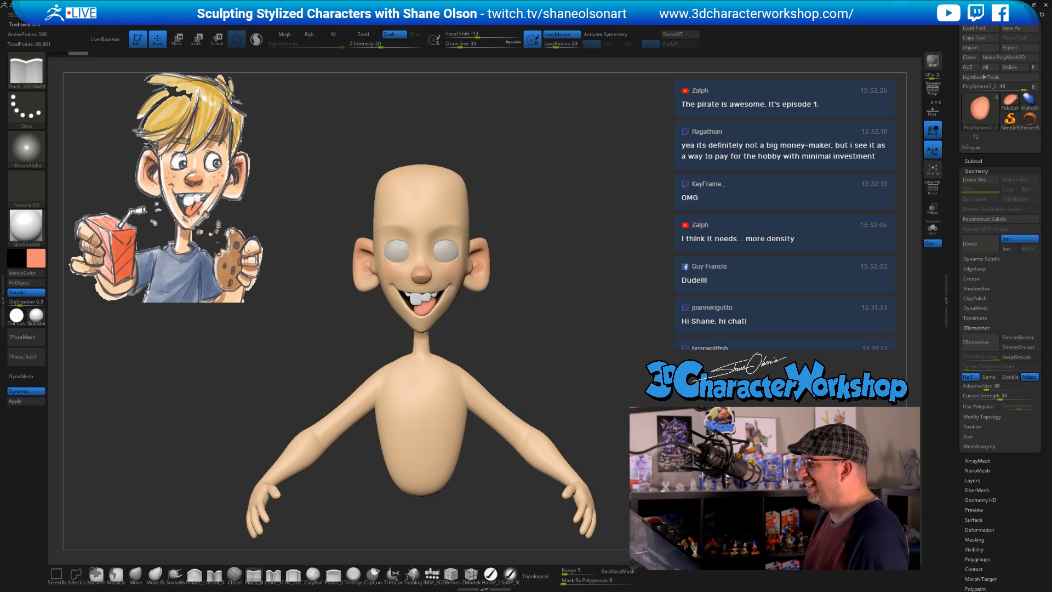
pyautogui.moveTo(692, 214)
pyautogui.keyDown('alt'); pyautogui.mouseDown()
pyautogui.moveTo(663, 230)
pyautogui.moveTo(667, 213)
pyautogui.mouseUp(); pyautogui.keyUp('alt')
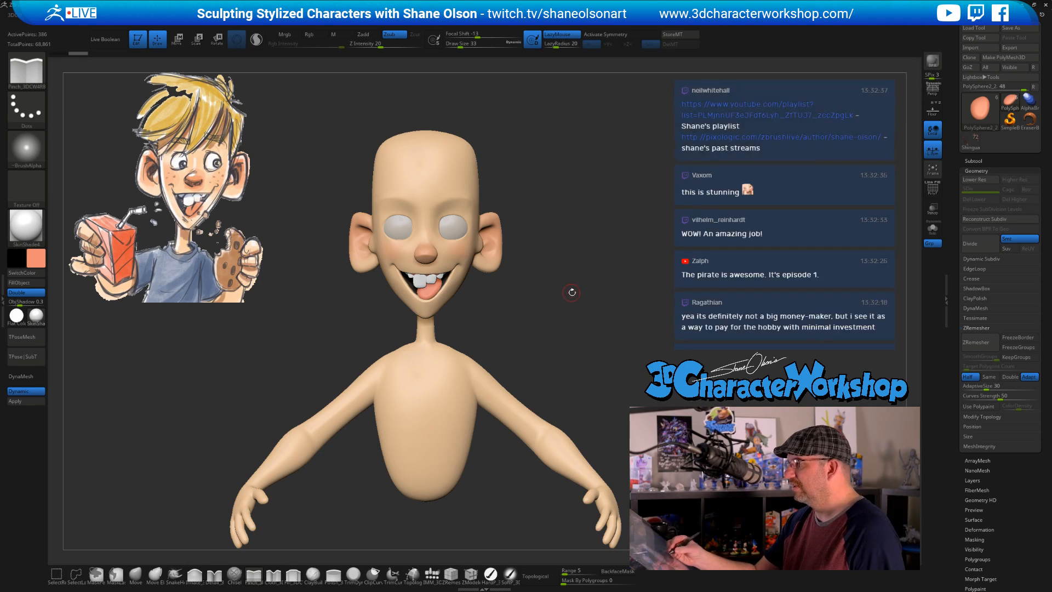
pyautogui.moveTo(571, 288); pyautogui.dragTo(530, 230)
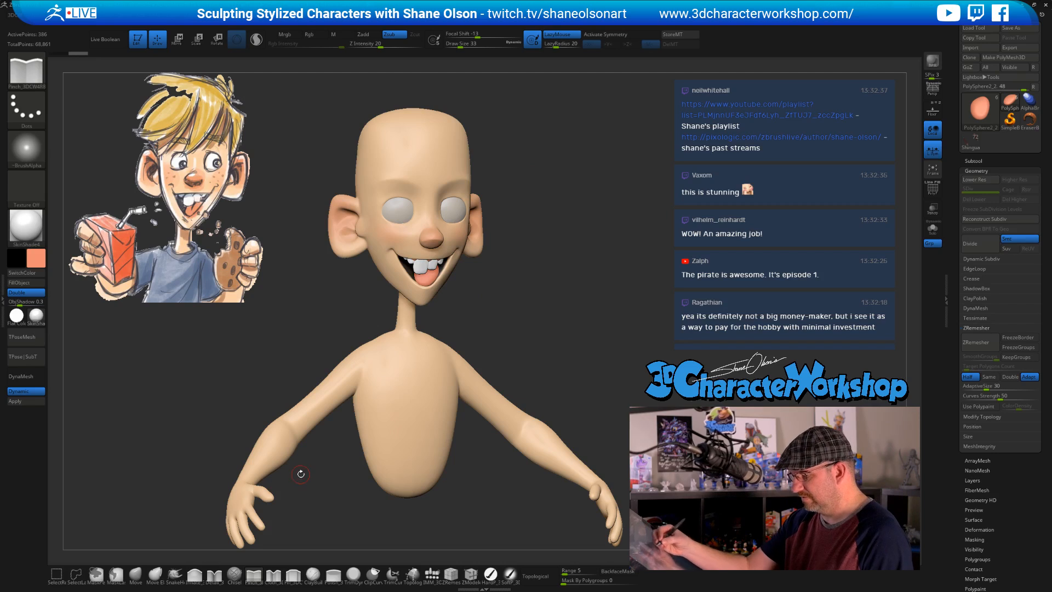
# Make the boy's body the active subtool and choose the Move brush with Draw Size 116
pyautogui.click(135, 572)
pyautogui.press('s')
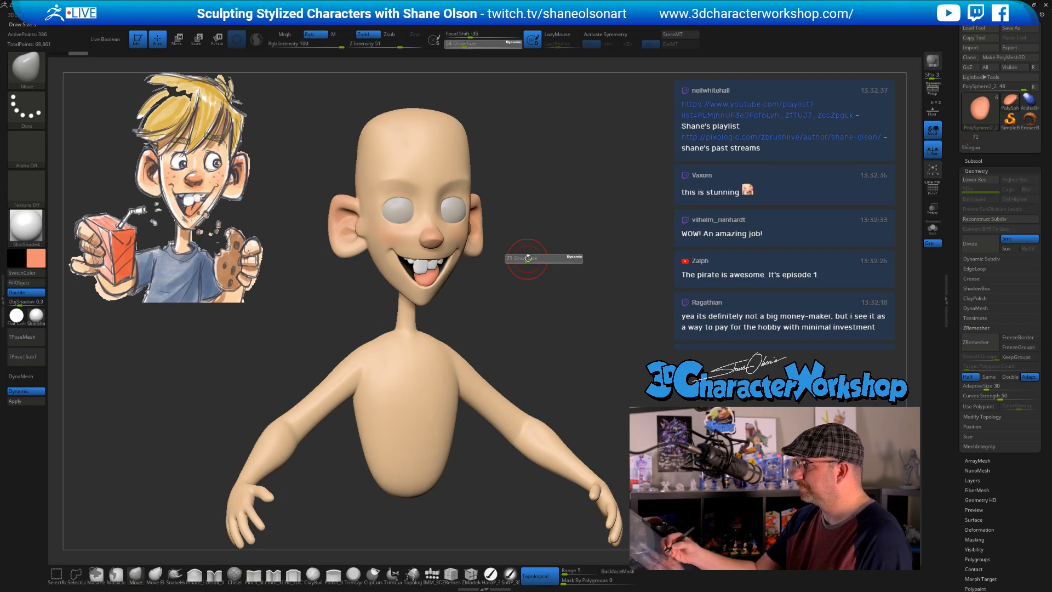
pyautogui.moveTo(524, 258); pyautogui.dragTo(530, 258)
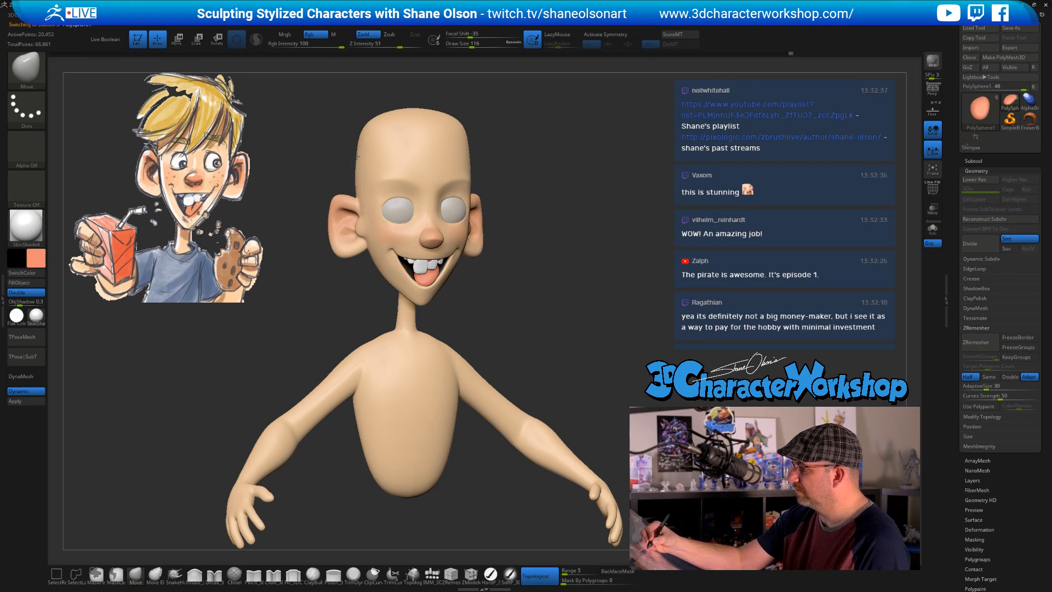
pyautogui.moveTo(490, 198); pyautogui.dragTo(520, 335)
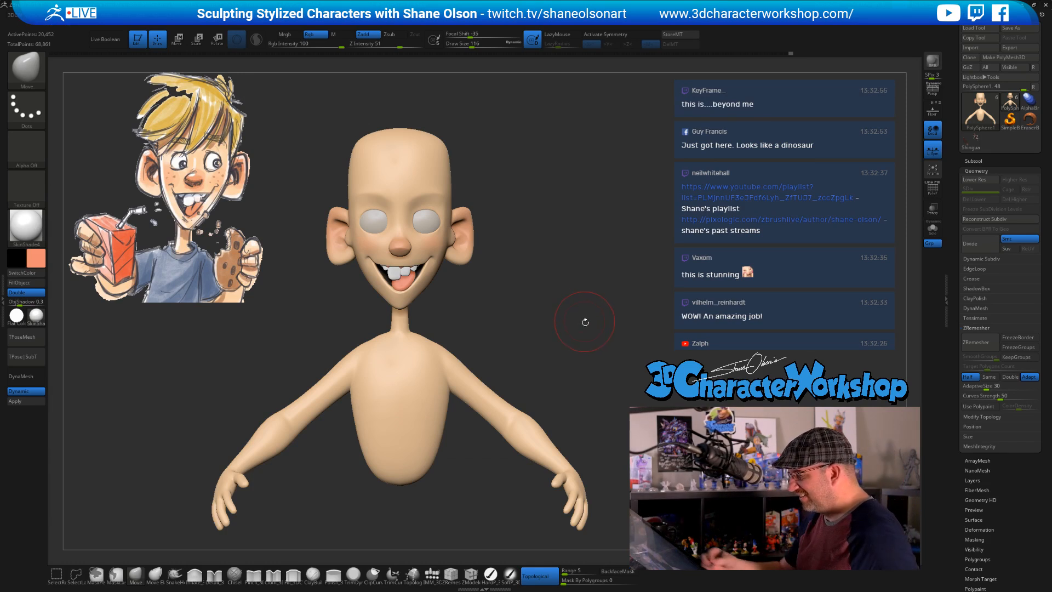
pyautogui.moveTo(582, 320); pyautogui.dragTo(554, 357)
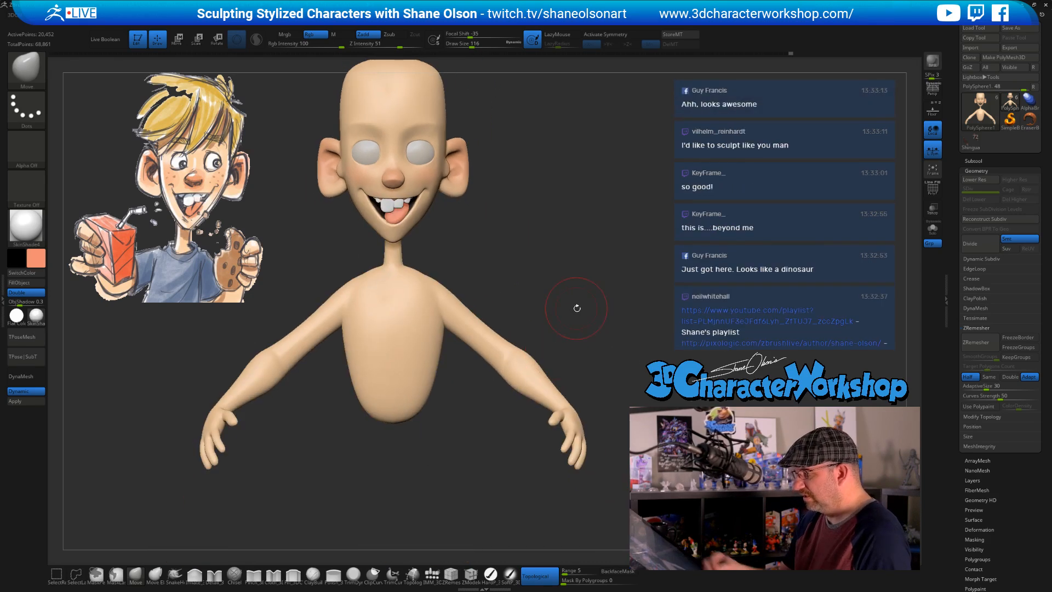
pyautogui.keyDown('alt'); pyautogui.moveTo(577, 307); pyautogui.dragTo(568, 347); pyautogui.keyUp('alt')
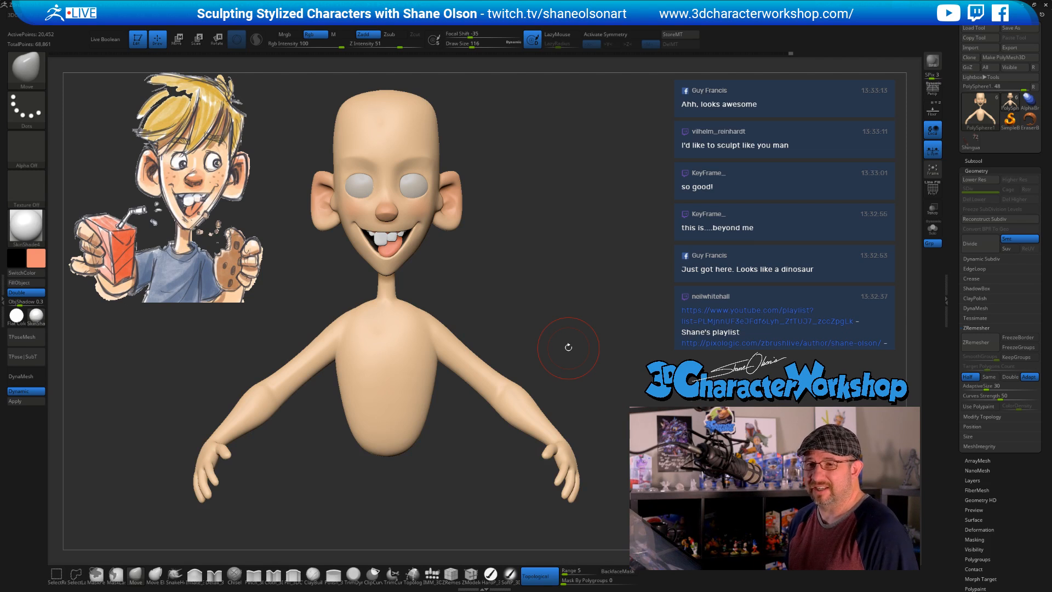
# Set the Move brush's Draw Size to 71 and examine the head from three-quarter and front views
pyautogui.moveTo(565, 313)
pyautogui.mouseDown()
pyautogui.moveTo(557, 303)
pyautogui.moveTo(584, 303)
pyautogui.moveTo(570, 300)
pyautogui.moveTo(578, 289)
pyautogui.moveTo(559, 356)
pyautogui.moveTo(509, 394)
pyautogui.moveTo(484, 397)
pyautogui.mouseUp()
pyautogui.press('s')
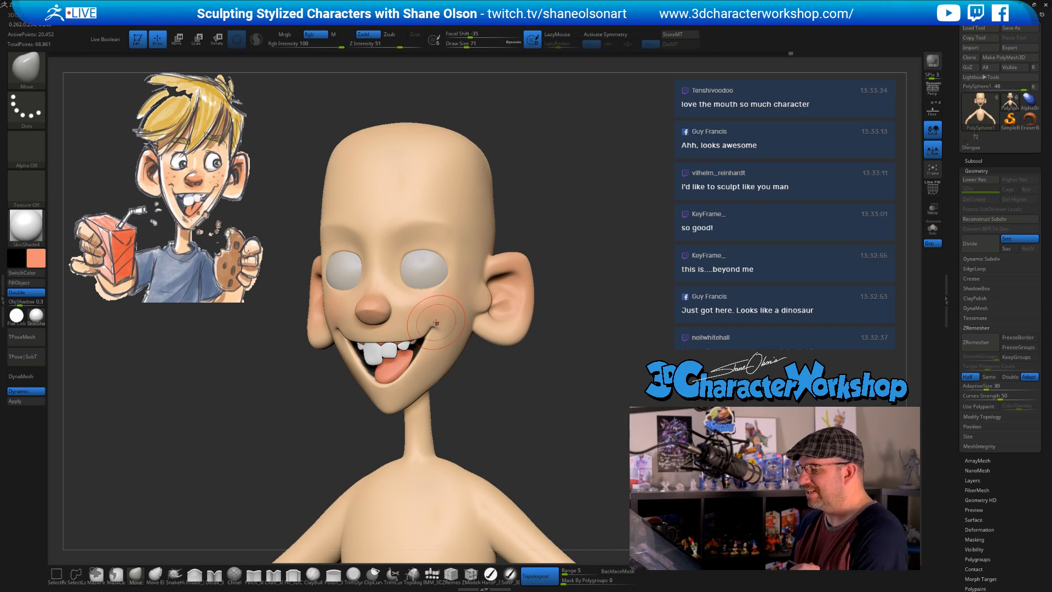
pyautogui.moveTo(533, 422); pyautogui.dragTo(537, 402)
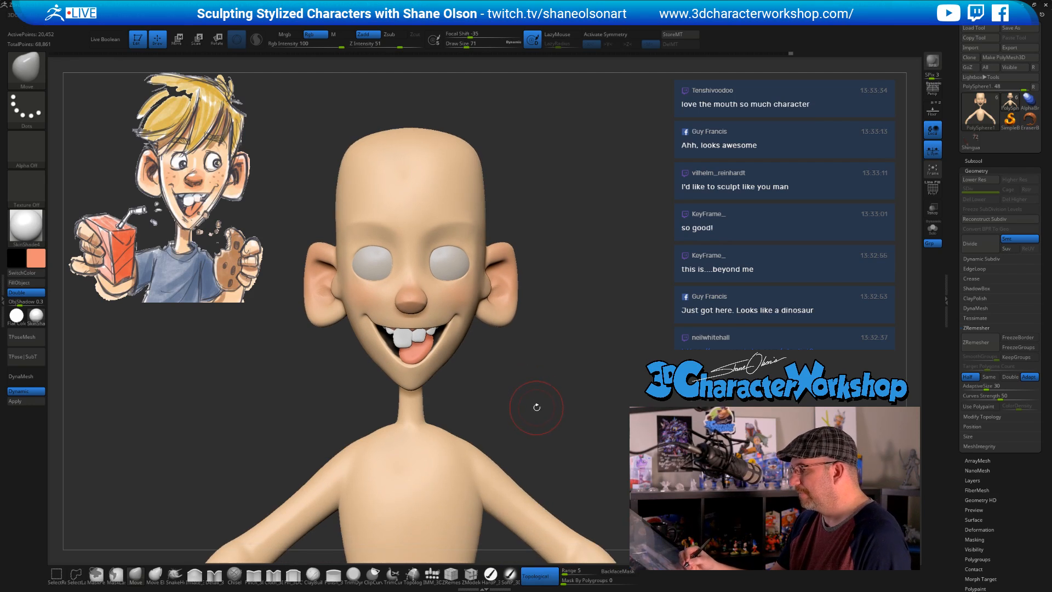
pyautogui.moveTo(513, 353); pyautogui.dragTo(489, 429)
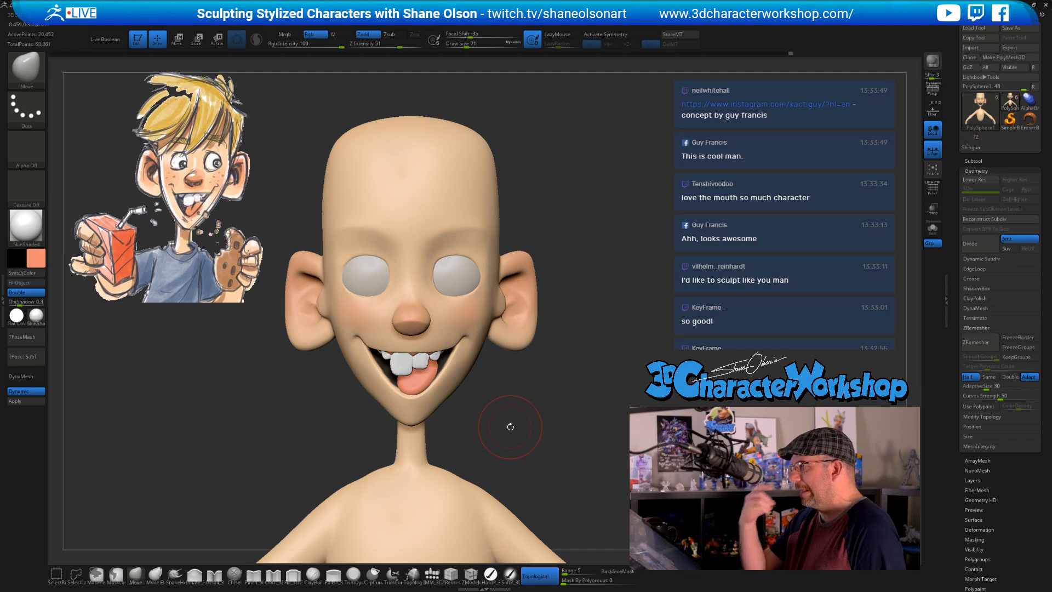
# Turn on symmetry for the body and set the Move brush's Draw Size to 56
pyautogui.press('s')
pyautogui.moveTo(561, 237); pyautogui.dragTo(568, 237)
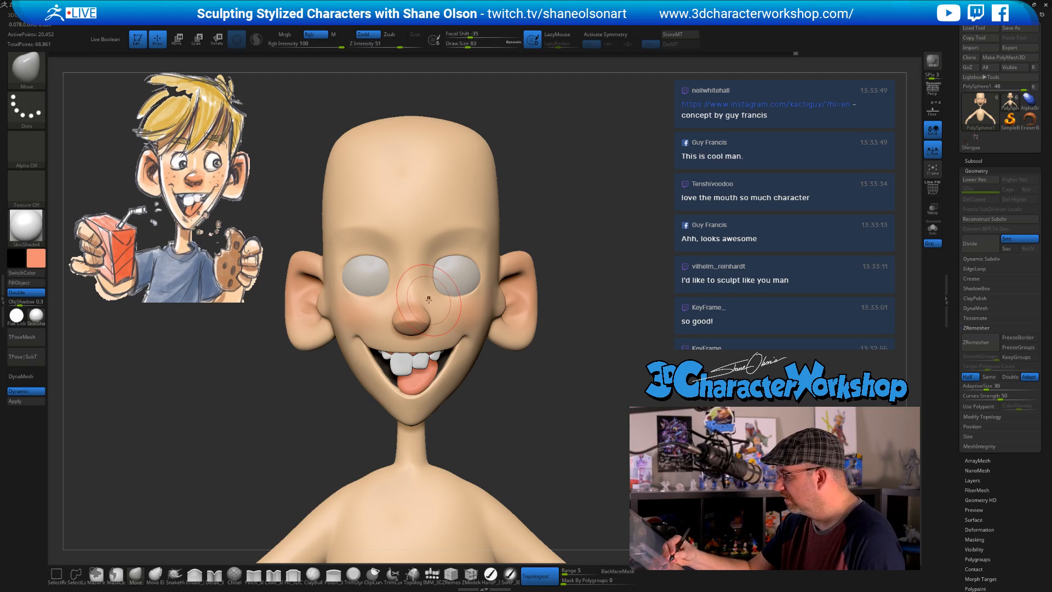
pyautogui.press('ctrl')
pyautogui.press('s')
pyautogui.moveTo(428, 302); pyautogui.dragTo(419, 301)
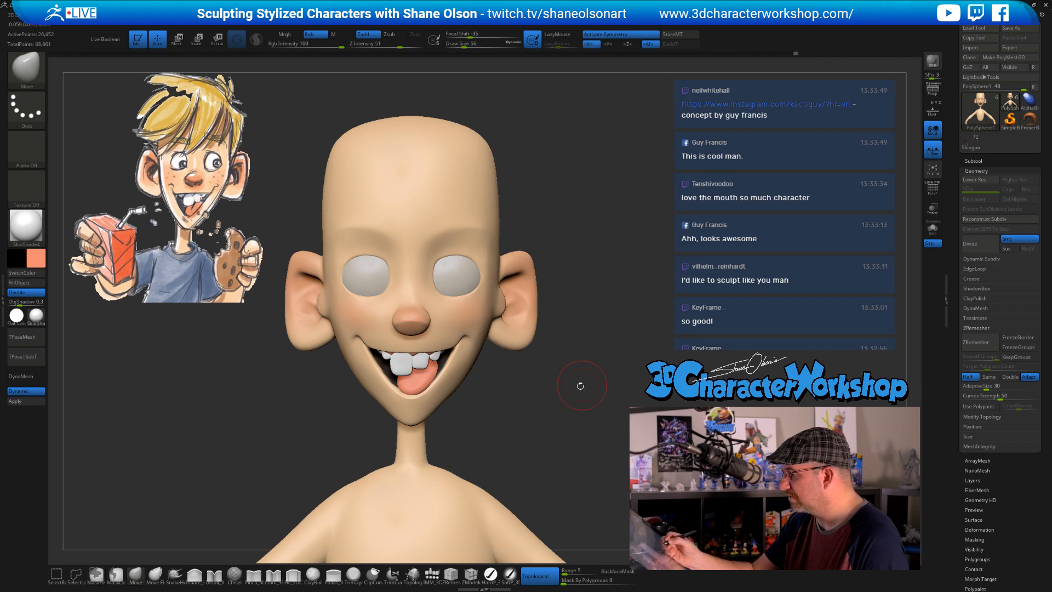
pyautogui.moveTo(573, 383); pyautogui.dragTo(565, 377)
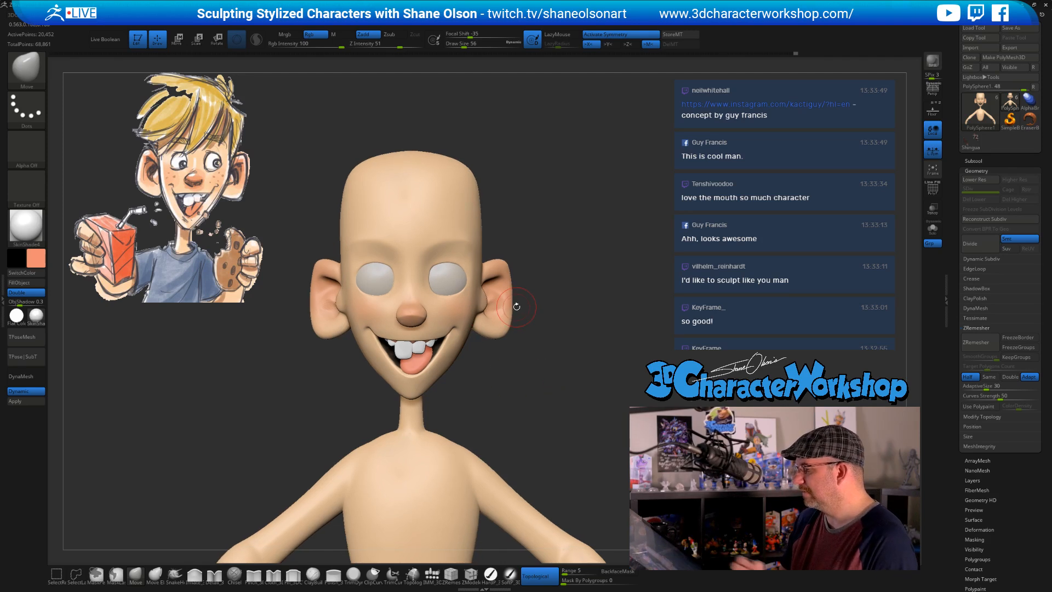
# Set the Move brush's Draw Size to 120 and adjust the face around the nose and mouth corners
pyautogui.press('s')
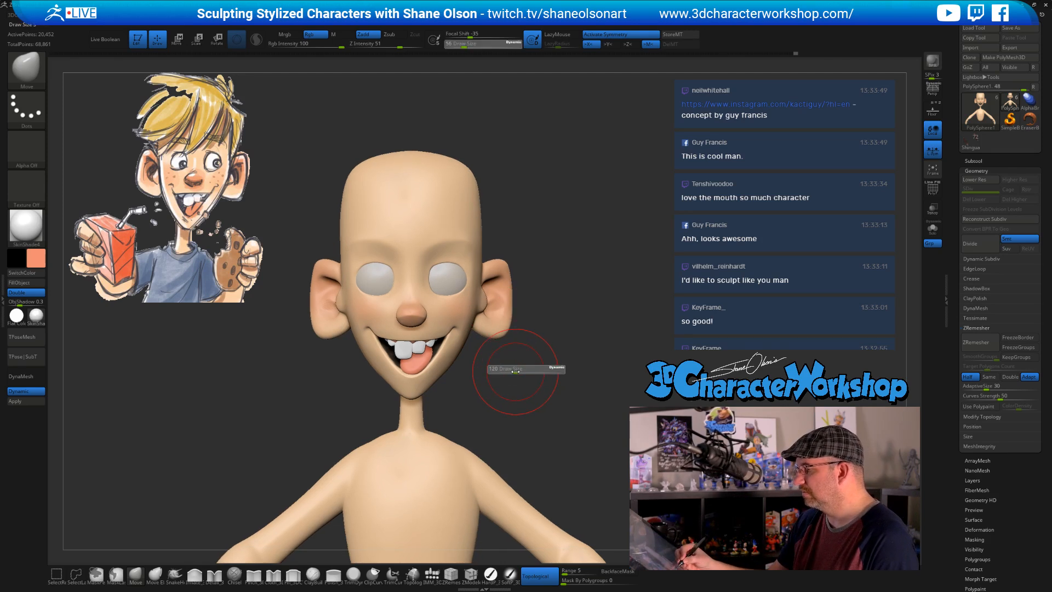
pyautogui.moveTo(515, 372); pyautogui.dragTo(515, 372)
pyautogui.moveTo(416, 312); pyautogui.dragTo(421, 308)
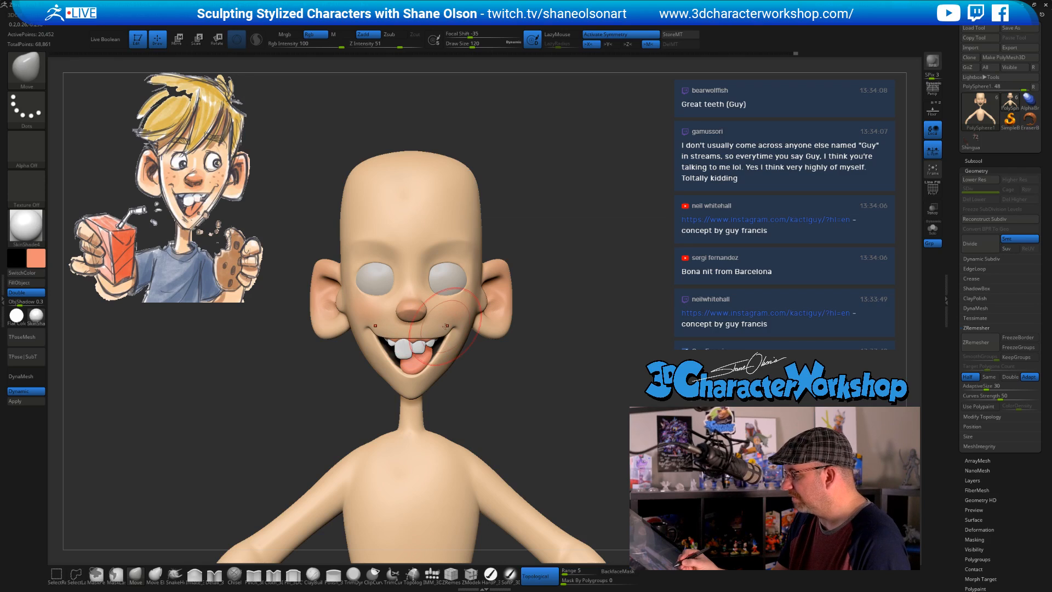
pyautogui.moveTo(503, 380)
pyautogui.mouseDown()
pyautogui.moveTo(454, 378)
pyautogui.moveTo(502, 368)
pyautogui.moveTo(494, 392)
pyautogui.mouseUp()
pyautogui.moveTo(444, 332); pyautogui.dragTo(447, 328)
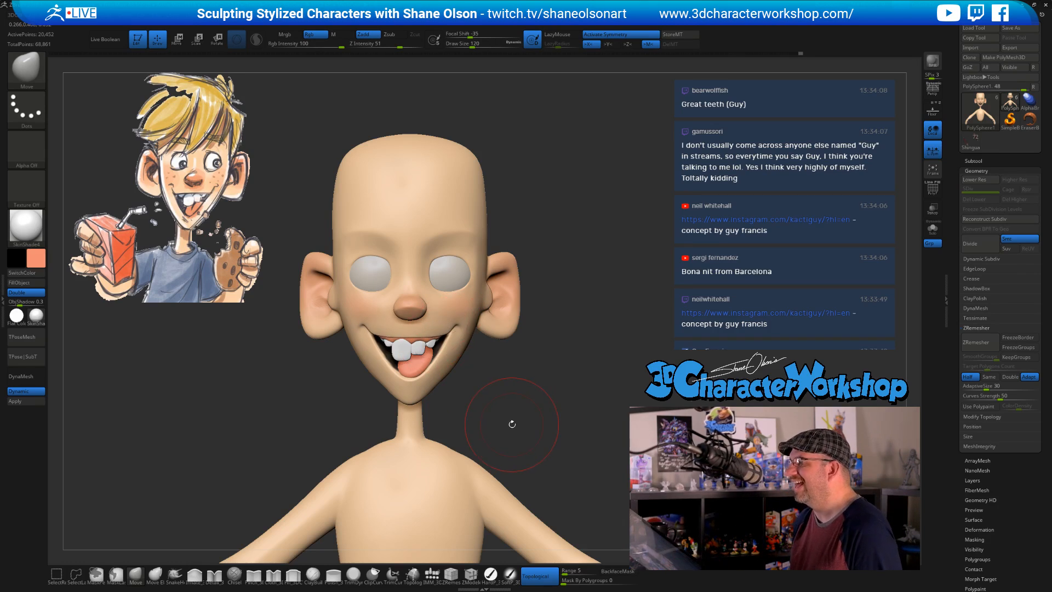
pyautogui.moveTo(512, 404); pyautogui.dragTo(523, 397)
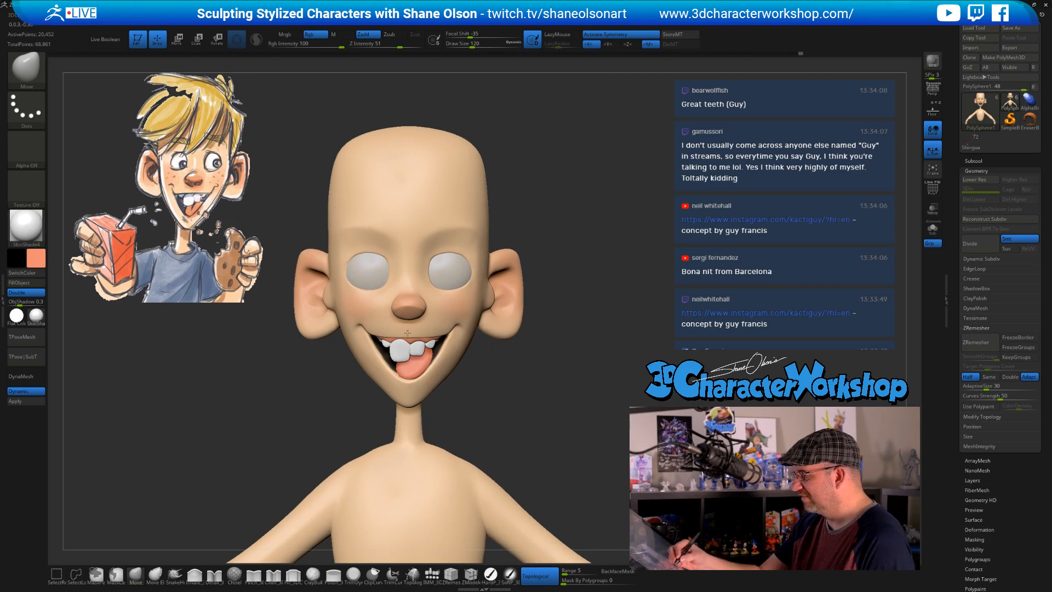
pyautogui.moveTo(495, 410)
pyautogui.mouseDown()
pyautogui.moveTo(478, 366)
pyautogui.moveTo(458, 391)
pyautogui.moveTo(453, 375)
pyautogui.moveTo(471, 366)
pyautogui.moveTo(416, 368)
pyautogui.mouseUp()
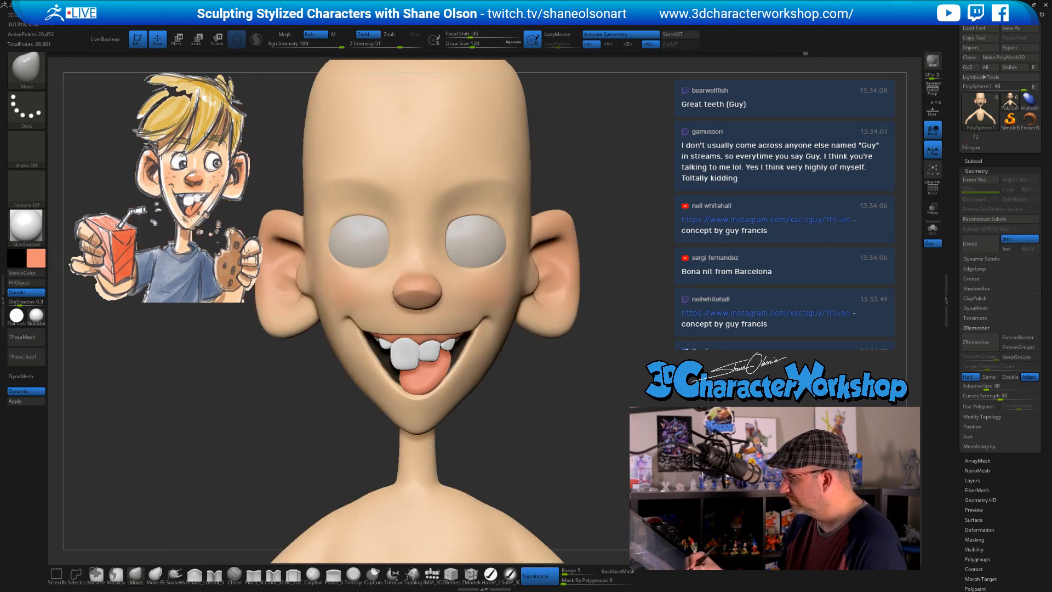
pyautogui.keyDown('alt'); pyautogui.moveTo(515, 394); pyautogui.dragTo(515, 422); pyautogui.keyUp('alt')
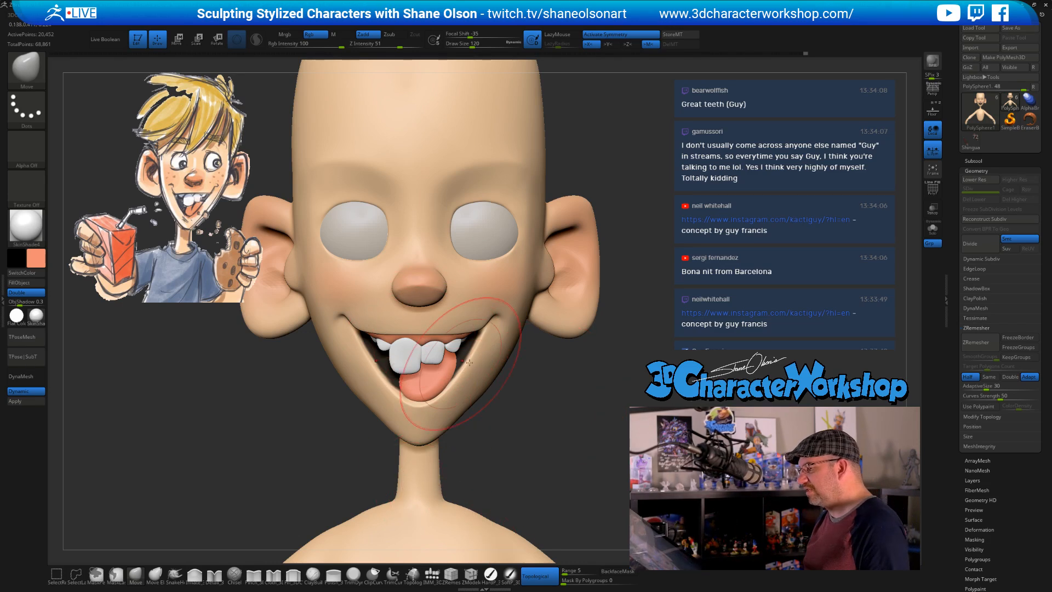
# Make the teeth the active subtool, reset the transform gizmo's orientation, and move the teeth slightly upward
pyautogui.click(990, 159)
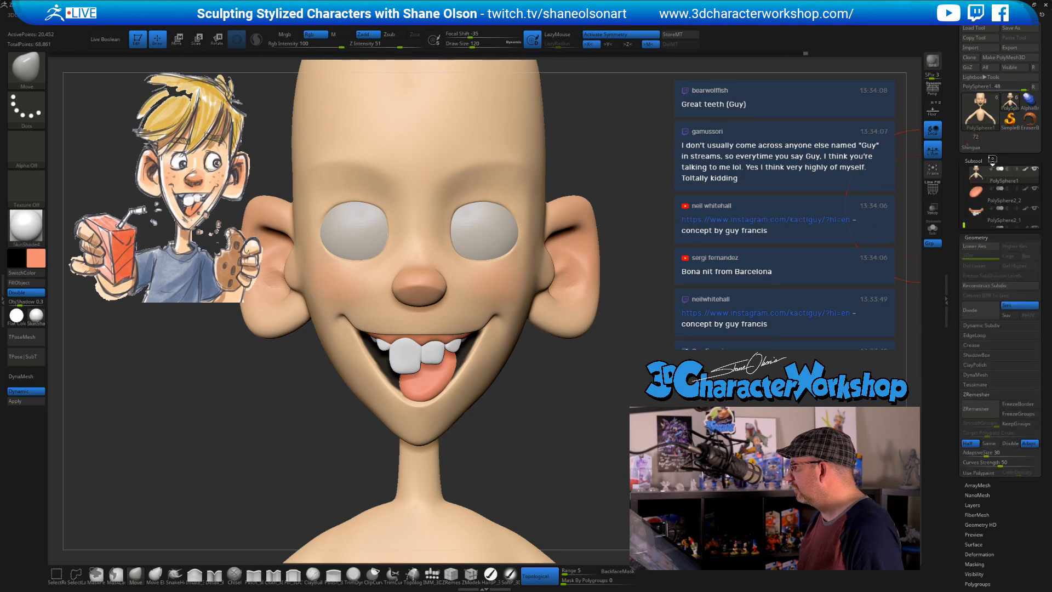
pyautogui.click(1005, 213)
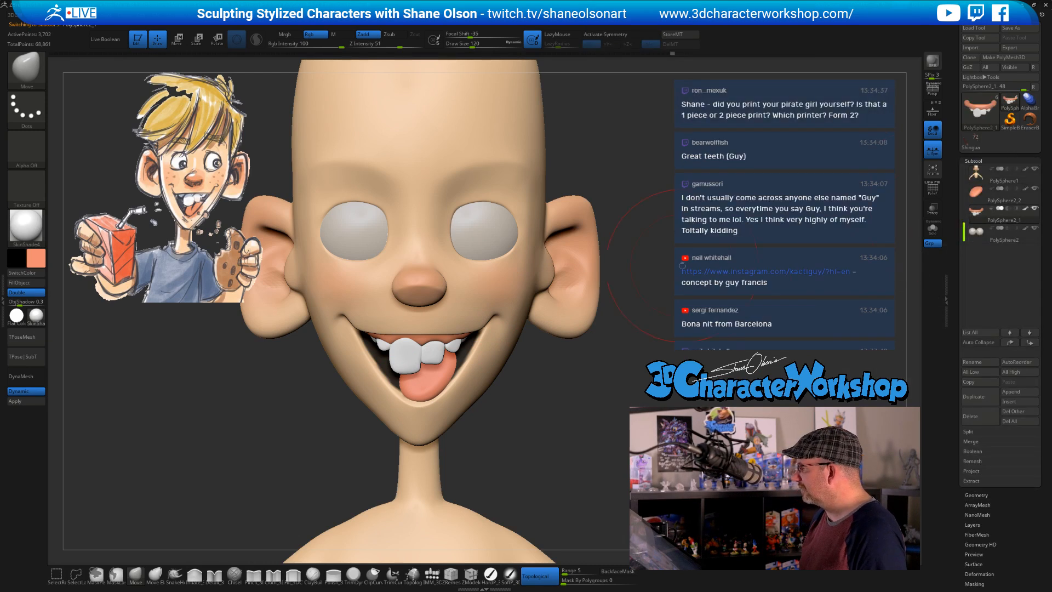
pyautogui.press('w')
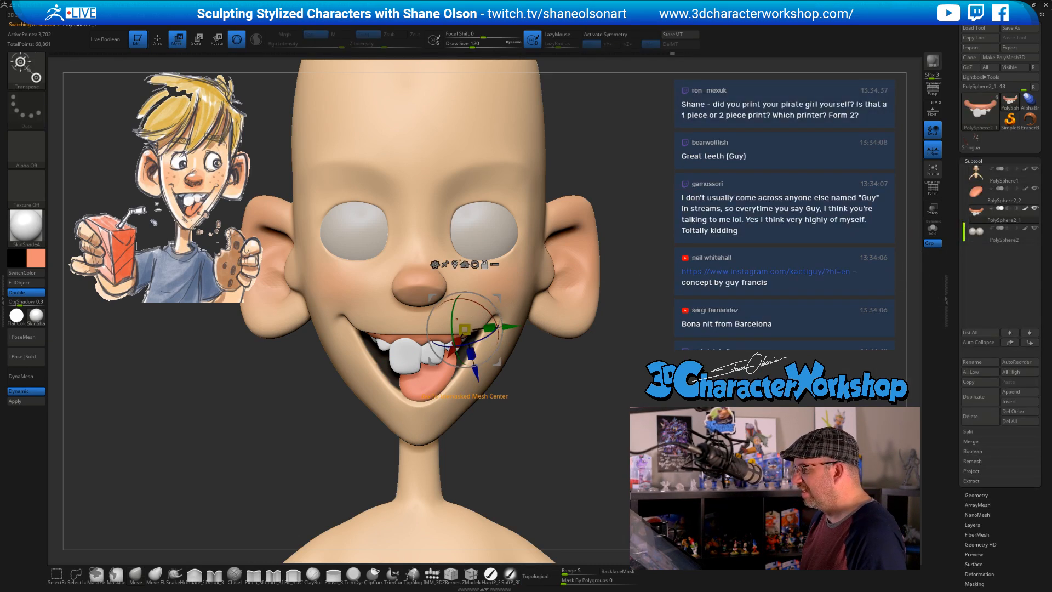
pyautogui.click(465, 264)
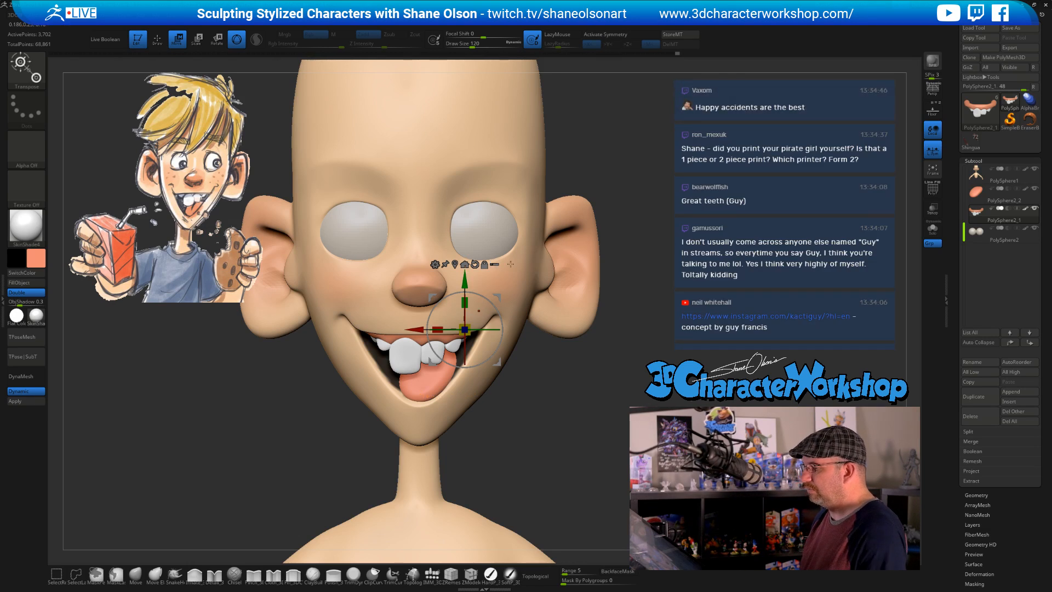
pyautogui.moveTo(468, 281); pyautogui.dragTo(467, 278)
pyautogui.moveTo(652, 187)
pyautogui.mouseDown()
pyautogui.moveTo(648, 180)
pyautogui.moveTo(661, 200)
pyautogui.mouseUp()
pyautogui.press('q')
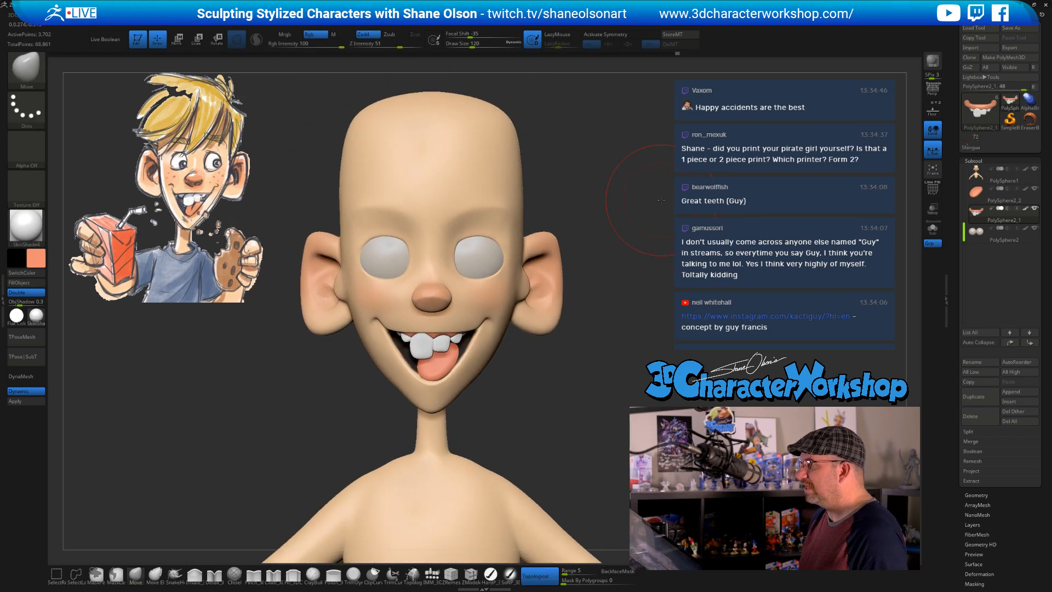
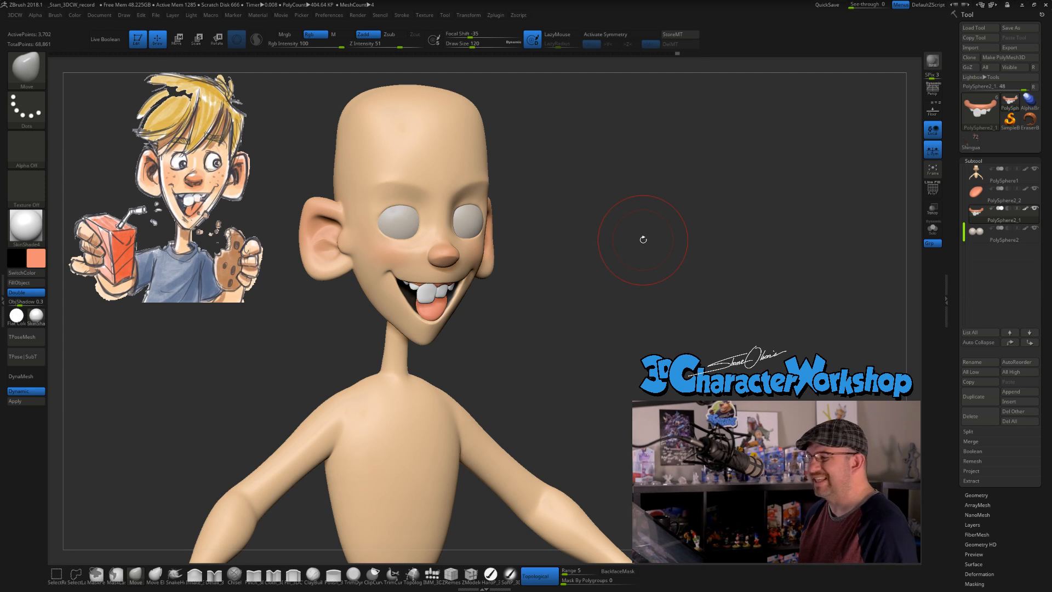
# Examine the whole figure and the arm down to the hand, with the brush's Draw Size set to 80
pyautogui.moveTo(643, 239)
pyautogui.mouseDown()
pyautogui.moveTo(564, 203)
pyautogui.moveTo(617, 206)
pyautogui.moveTo(631, 237)
pyautogui.moveTo(570, 242)
pyautogui.mouseUp()
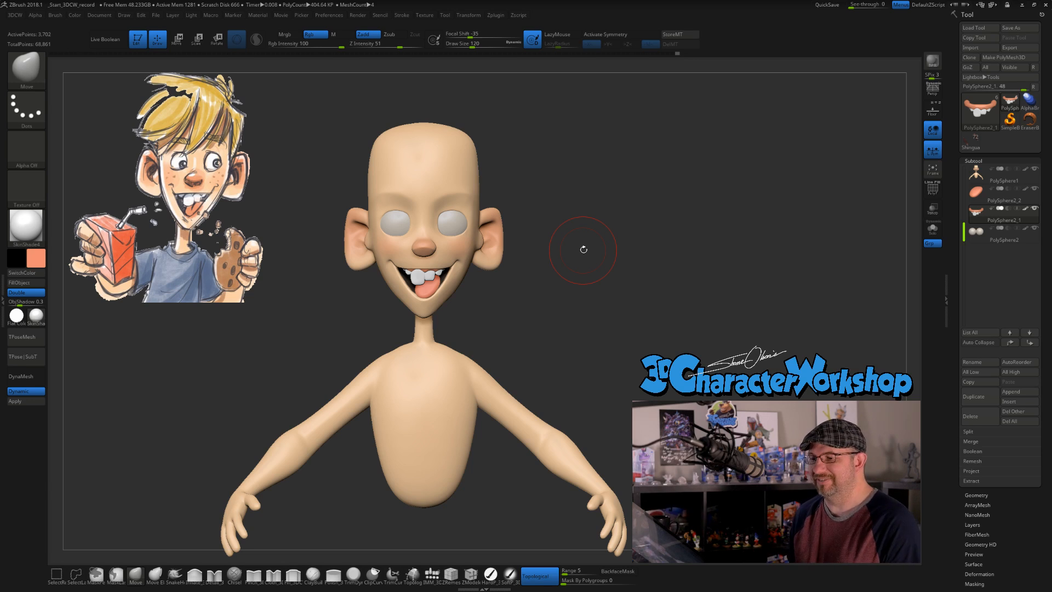
pyautogui.keyDown('alt'); pyautogui.moveTo(556, 363); pyautogui.dragTo(543, 302); pyautogui.keyUp('alt')
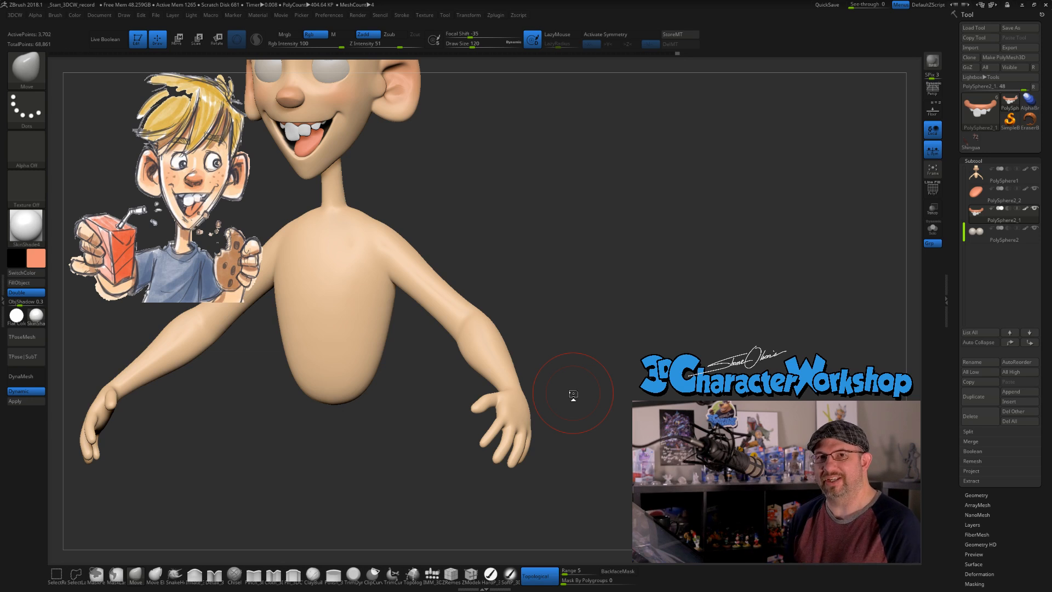
pyautogui.moveTo(545, 436)
pyautogui.mouseDown()
pyautogui.moveTo(563, 391)
pyautogui.moveTo(542, 427)
pyautogui.mouseUp()
pyautogui.keyDown('alt'); pyautogui.moveTo(542, 428); pyautogui.dragTo(519, 359, button='right'); pyautogui.keyUp('alt')
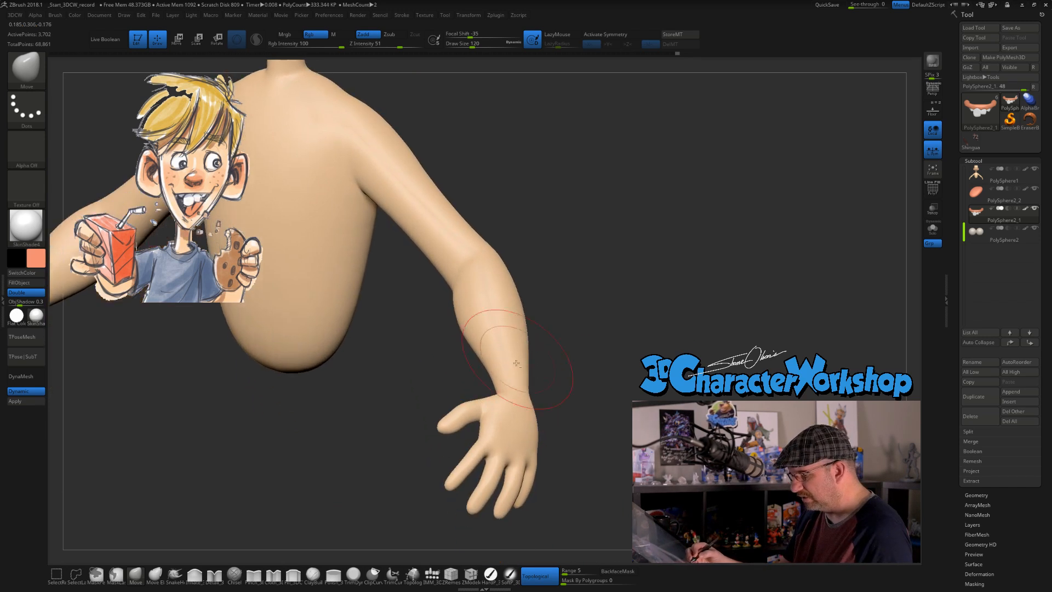
pyautogui.keyDown('alt'); pyautogui.moveTo(517, 404); pyautogui.dragTo(497, 346, button='right'); pyautogui.keyUp('alt')
pyautogui.press('s')
pyautogui.moveTo(579, 392); pyautogui.dragTo(570, 391)
pyautogui.moveTo(570, 390)
pyautogui.keyDown('ctrl'); pyautogui.mouseDown(button='right')
pyautogui.moveTo(570, 419)
pyautogui.moveTo(529, 356)
pyautogui.mouseUp(button='right'); pyautogui.keyUp('ctrl')
pyautogui.keyDown('shift'); pyautogui.moveTo(504, 376); pyautogui.dragTo(498, 387); pyautogui.keyUp('shift')
pyautogui.moveTo(556, 416); pyautogui.dragTo(554, 465)
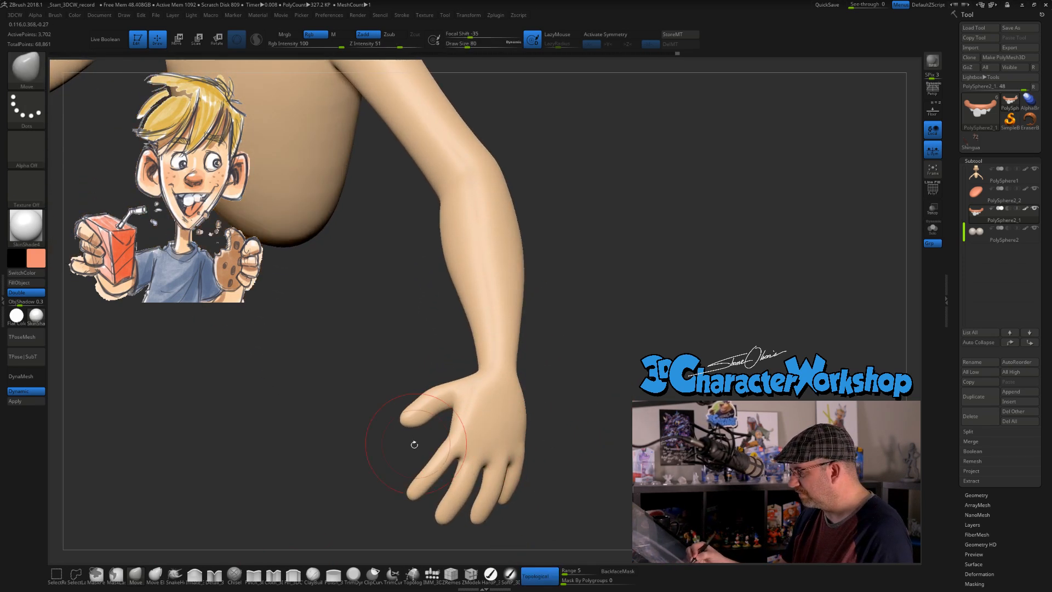
# Make the body the active subtool and adjust the hand around the thumb with the Move brush at Draw Size 35
pyautogui.press('s')
pyautogui.moveTo(425, 429); pyautogui.dragTo(421, 429)
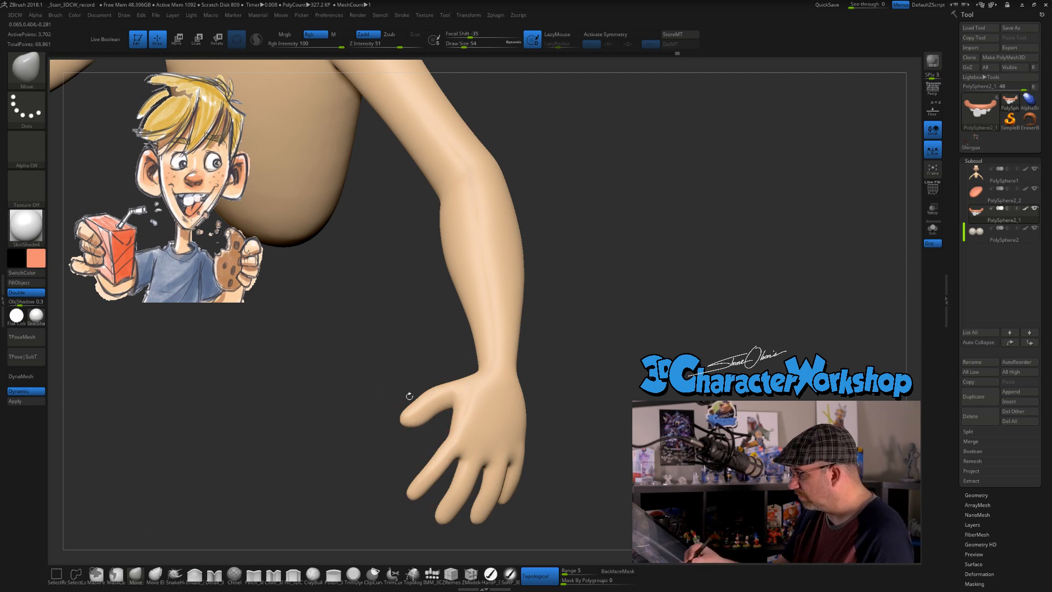
pyautogui.keyDown('alt'); pyautogui.click(436, 402); pyautogui.keyUp('alt')
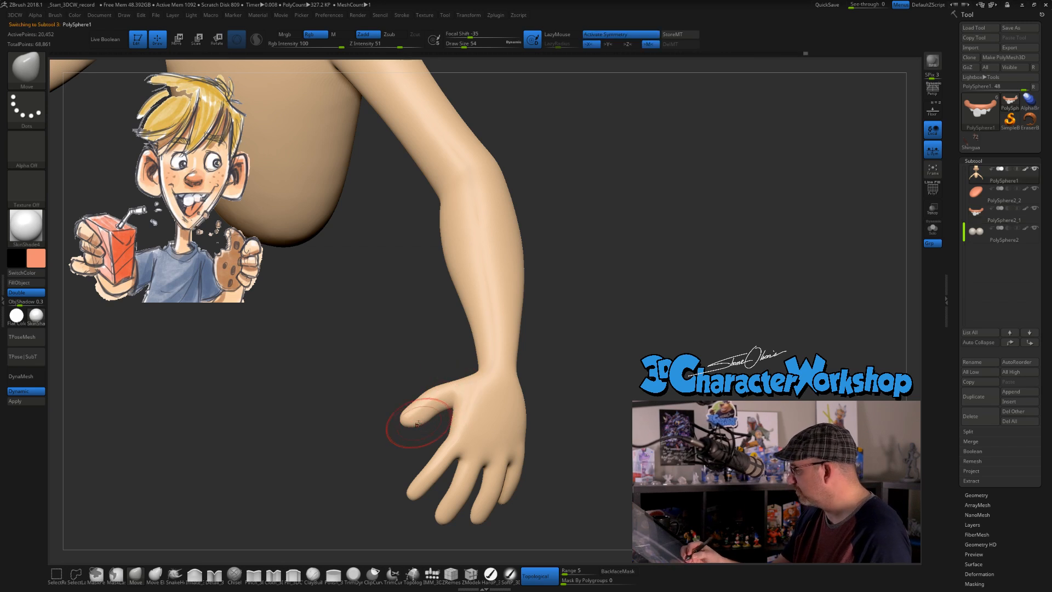
pyautogui.moveTo(478, 396)
pyautogui.keyDown('ctrl'); pyautogui.mouseDown(button='right')
pyautogui.moveTo(471, 438)
pyautogui.moveTo(450, 413)
pyautogui.mouseUp(button='right'); pyautogui.keyUp('ctrl')
pyautogui.press('s')
pyautogui.moveTo(450, 412)
pyautogui.mouseDown()
pyautogui.moveTo(441, 400)
pyautogui.moveTo(446, 421)
pyautogui.mouseUp()
pyautogui.moveTo(439, 406); pyautogui.dragTo(455, 422)
pyautogui.moveTo(442, 420); pyautogui.dragTo(429, 397, button='right')
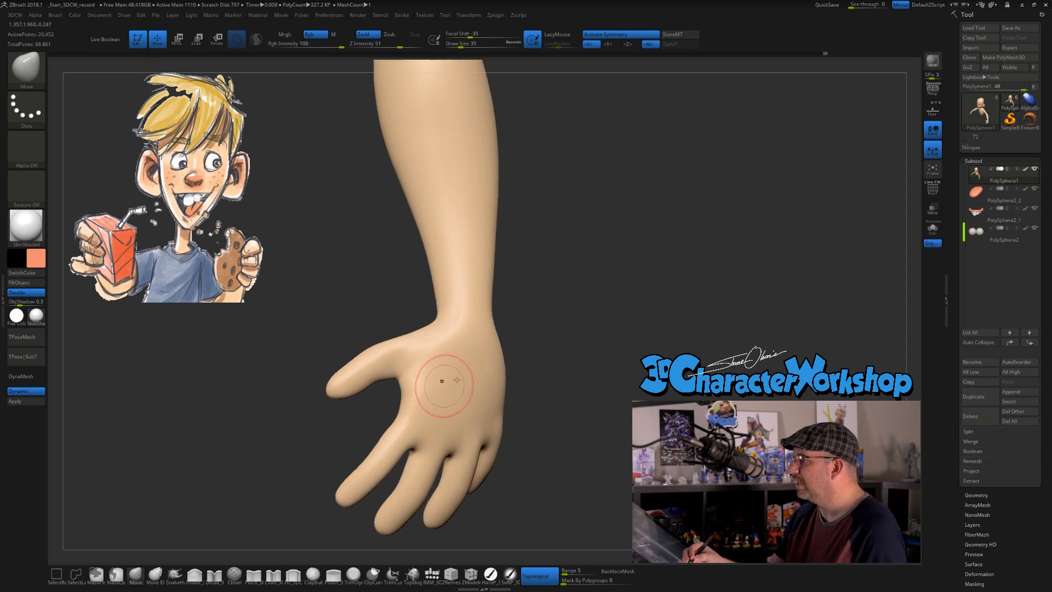
# Refine the shape and spacing of the thumb and fingers with the Move brush, starting at Draw Size 25
pyautogui.moveTo(530, 324); pyautogui.dragTo(530, 330, button='right')
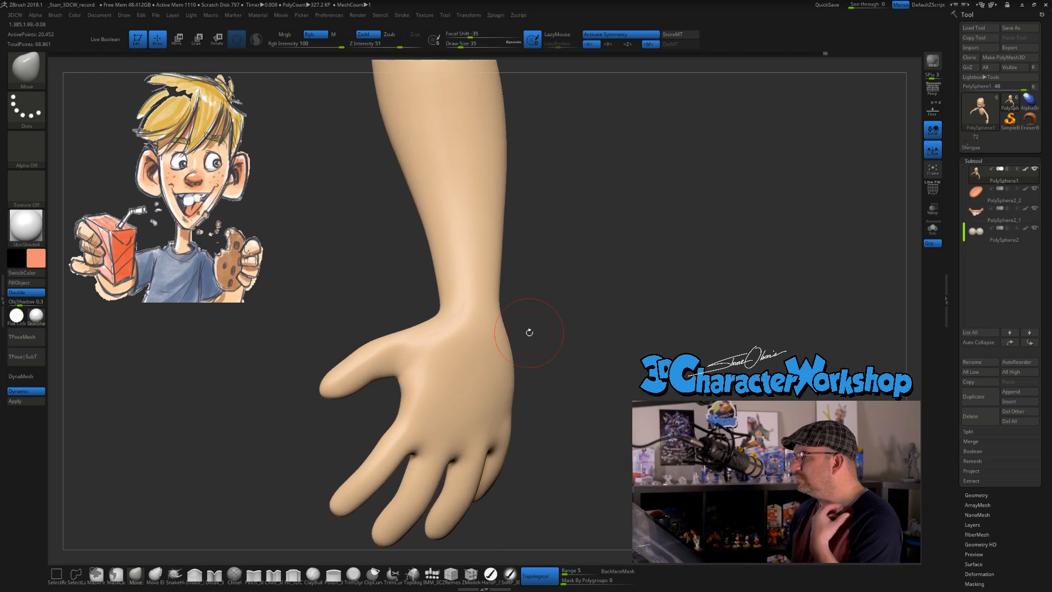
pyautogui.moveTo(535, 345); pyautogui.dragTo(406, 356, button='right')
pyautogui.press('[')
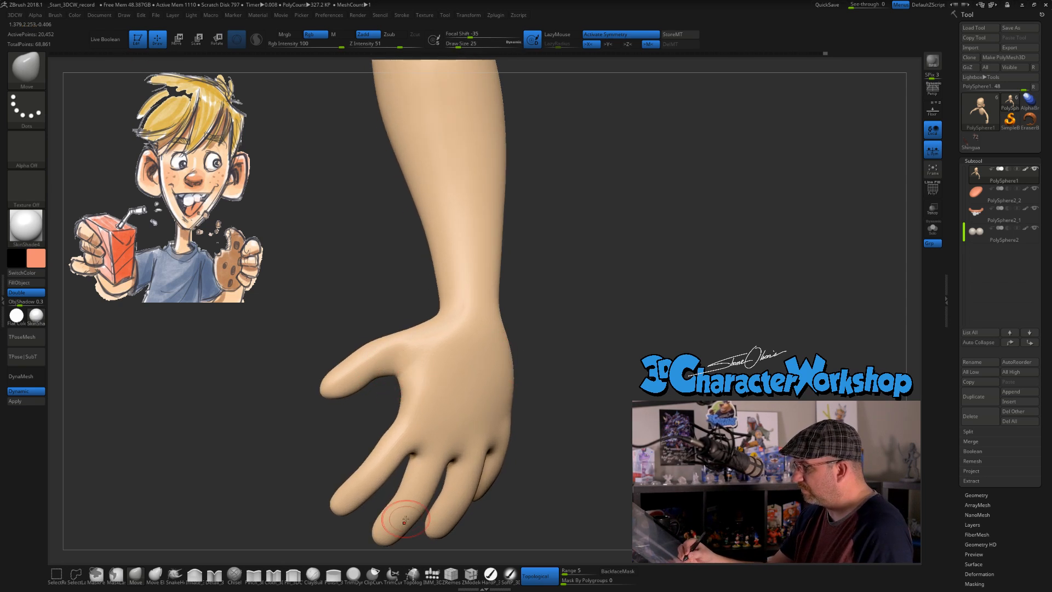
pyautogui.moveTo(552, 405); pyautogui.dragTo(561, 392)
pyautogui.press('s')
pyautogui.press(']')
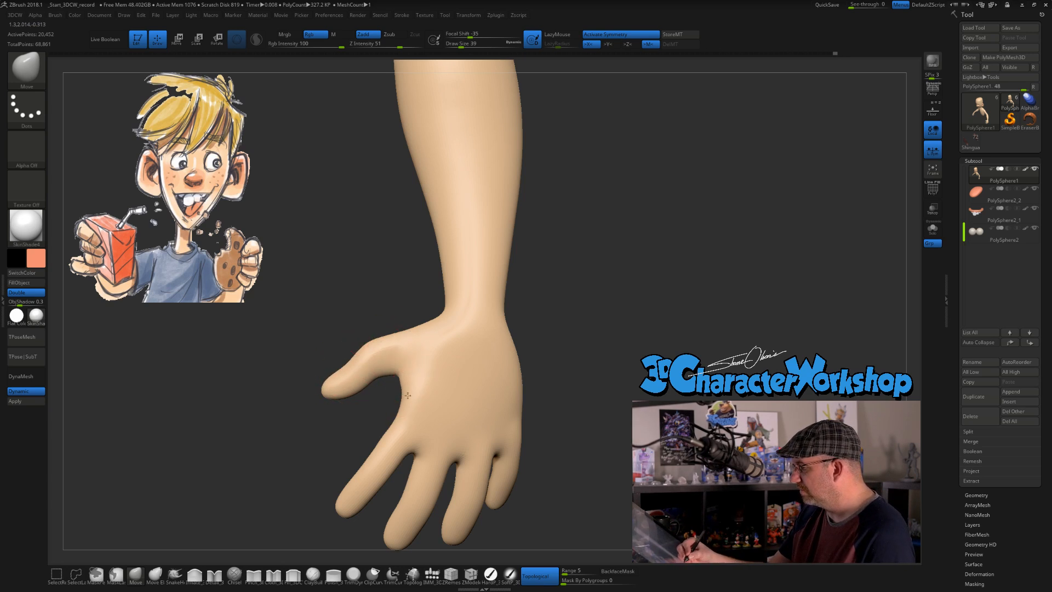
pyautogui.moveTo(574, 404); pyautogui.dragTo(564, 395)
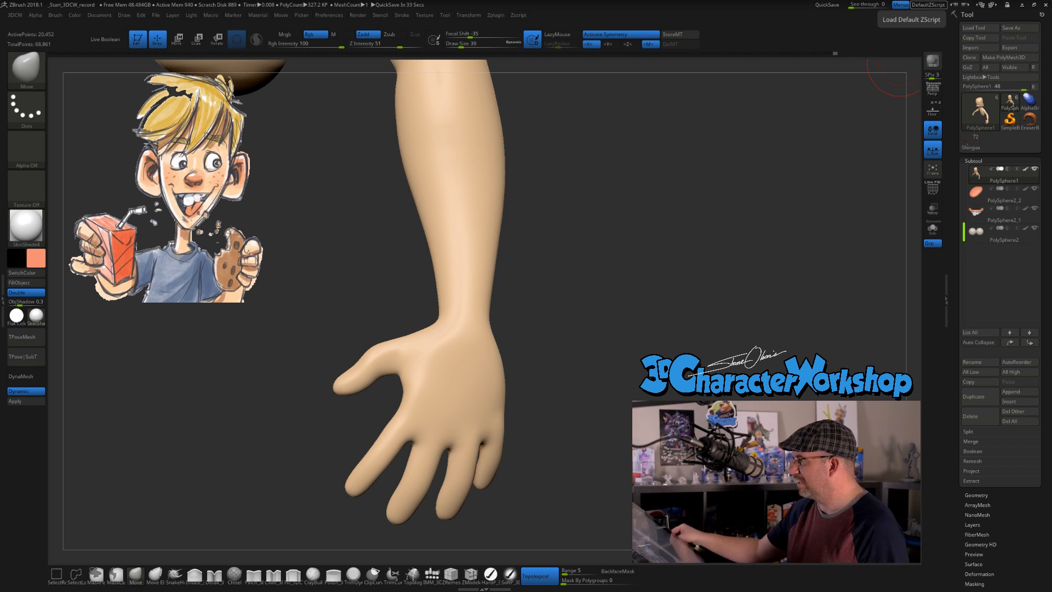
# Choose the Inflate brush with Draw Size 46 and add volume to the fingers
pyautogui.moveTo(590, 359); pyautogui.dragTo(568, 357)
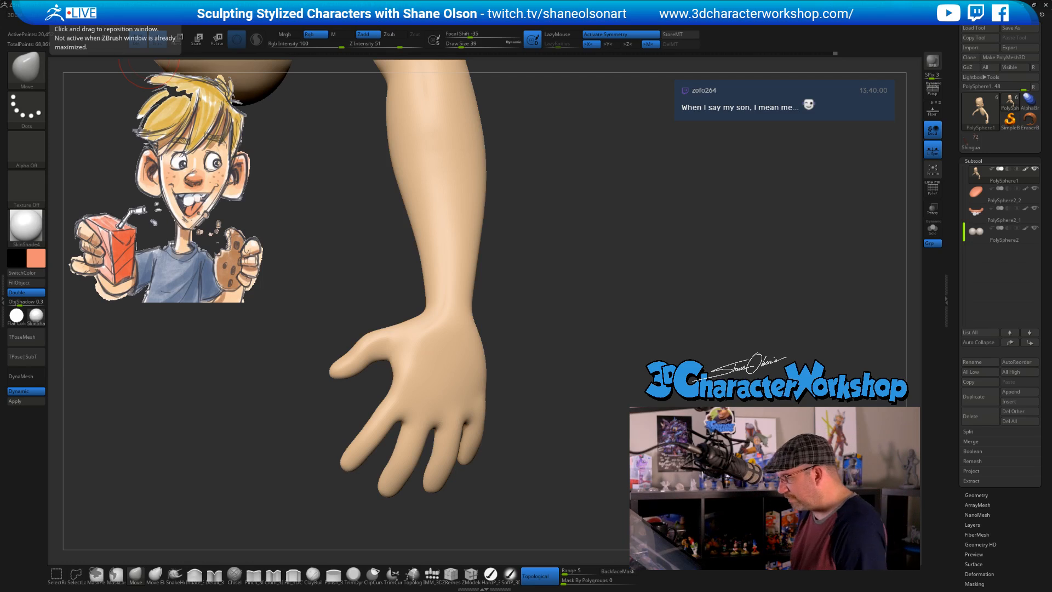
pyautogui.moveTo(564, 380); pyautogui.dragTo(570, 388)
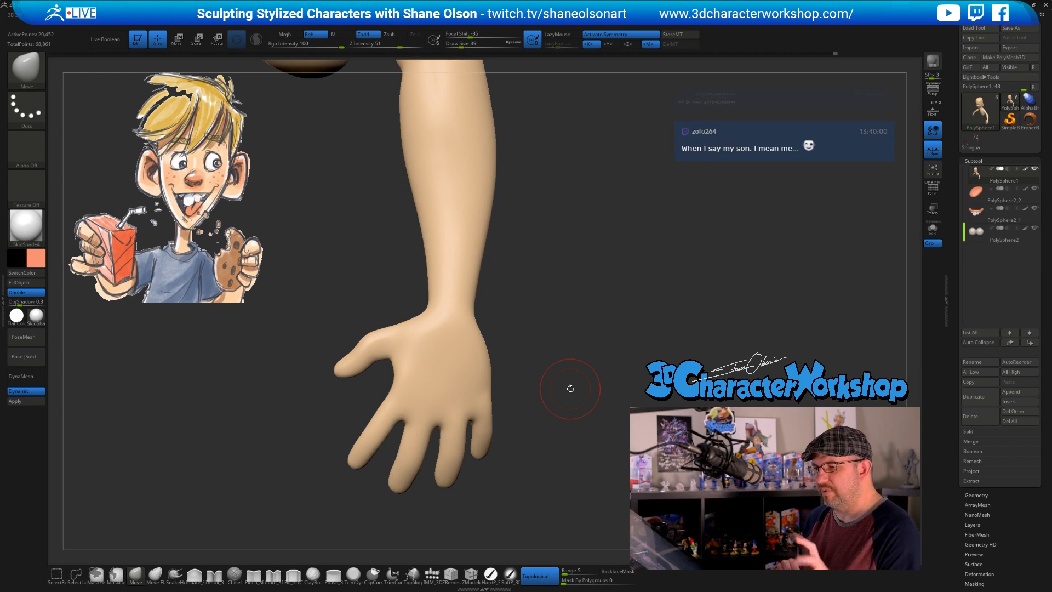
pyautogui.moveTo(555, 444)
pyautogui.mouseDown()
pyautogui.moveTo(537, 425)
pyautogui.moveTo(531, 434)
pyautogui.moveTo(544, 435)
pyautogui.mouseUp()
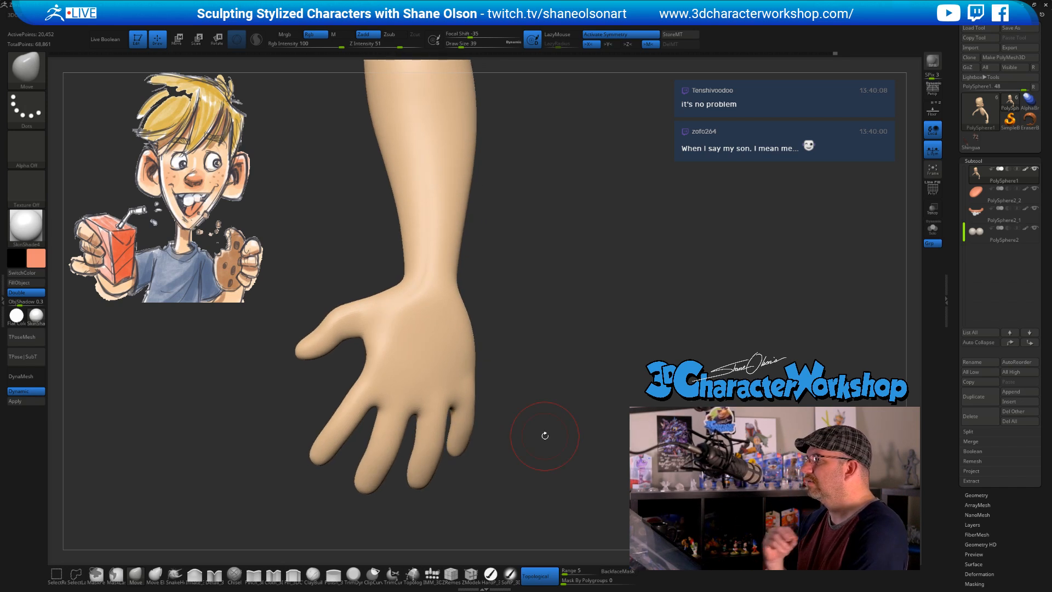
pyautogui.moveTo(510, 435)
pyautogui.mouseDown()
pyautogui.moveTo(512, 449)
pyautogui.moveTo(292, 484)
pyautogui.mouseUp()
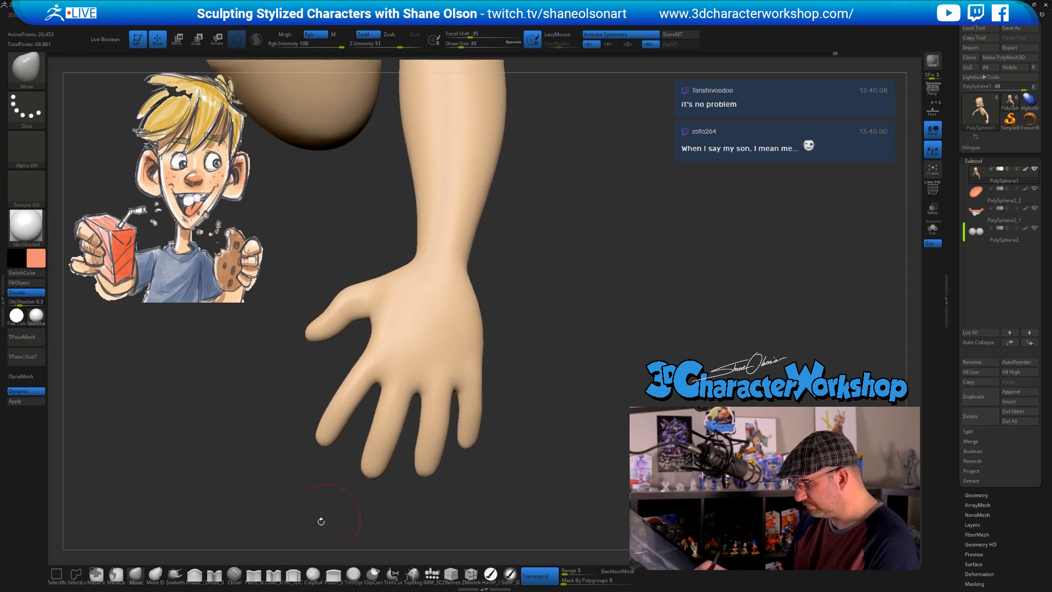
pyautogui.click(193, 575)
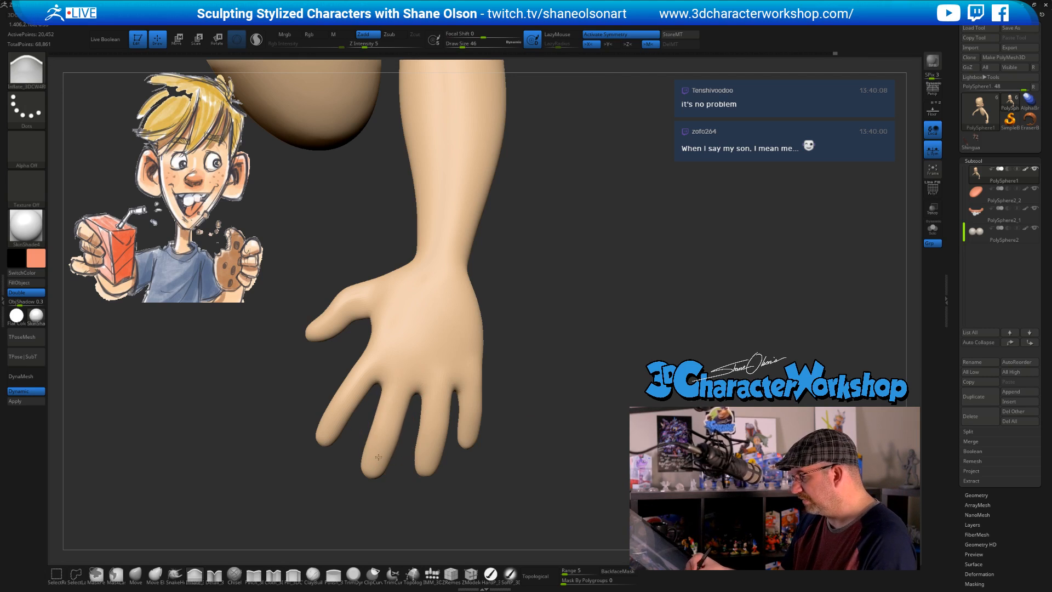
pyautogui.moveTo(495, 484); pyautogui.dragTo(436, 404)
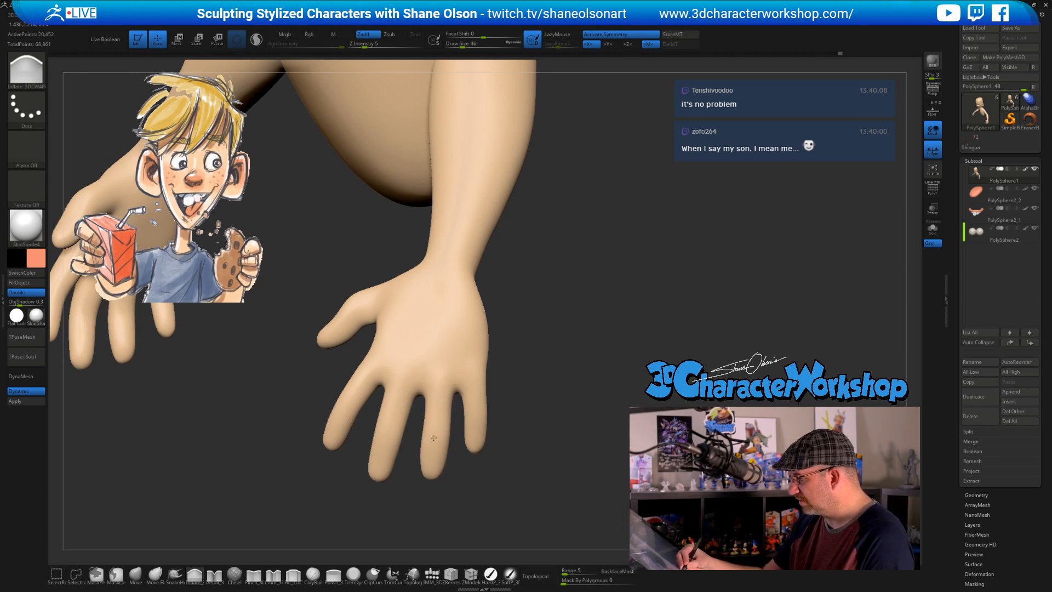
pyautogui.moveTo(457, 490); pyautogui.dragTo(399, 431)
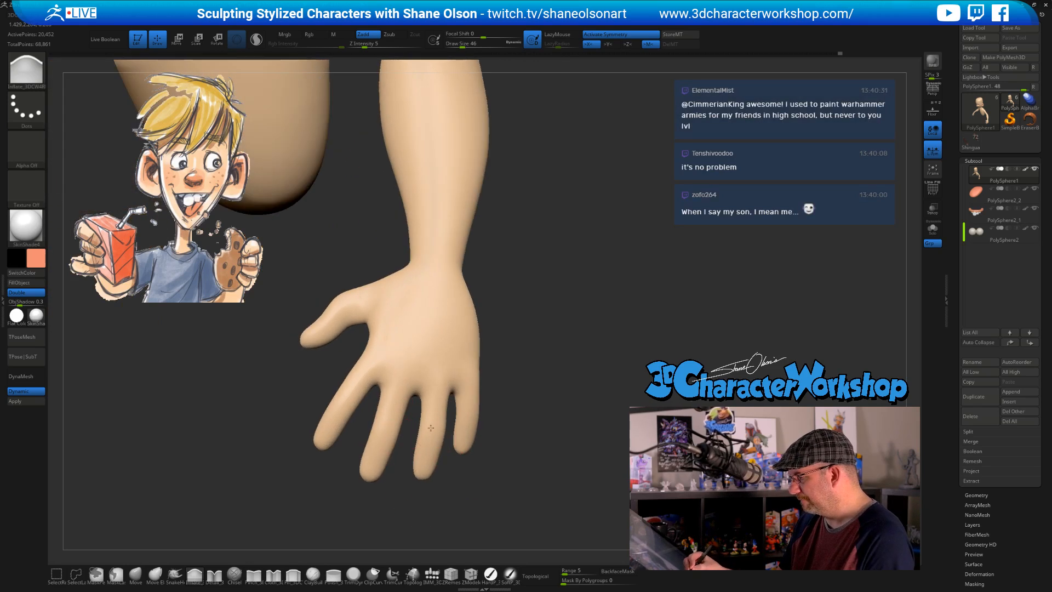
# Choose the Pinch brush with Draw Size 15 and stroke along the back of the middle finger from knuckle to tip
pyautogui.moveTo(465, 482)
pyautogui.mouseDown()
pyautogui.moveTo(435, 464)
pyautogui.moveTo(508, 501)
pyautogui.moveTo(531, 488)
pyautogui.mouseUp()
pyautogui.press('s')
pyautogui.click(253, 574)
pyautogui.moveTo(453, 495)
pyautogui.mouseDown()
pyautogui.moveTo(470, 482)
pyautogui.moveTo(372, 457)
pyautogui.mouseUp()
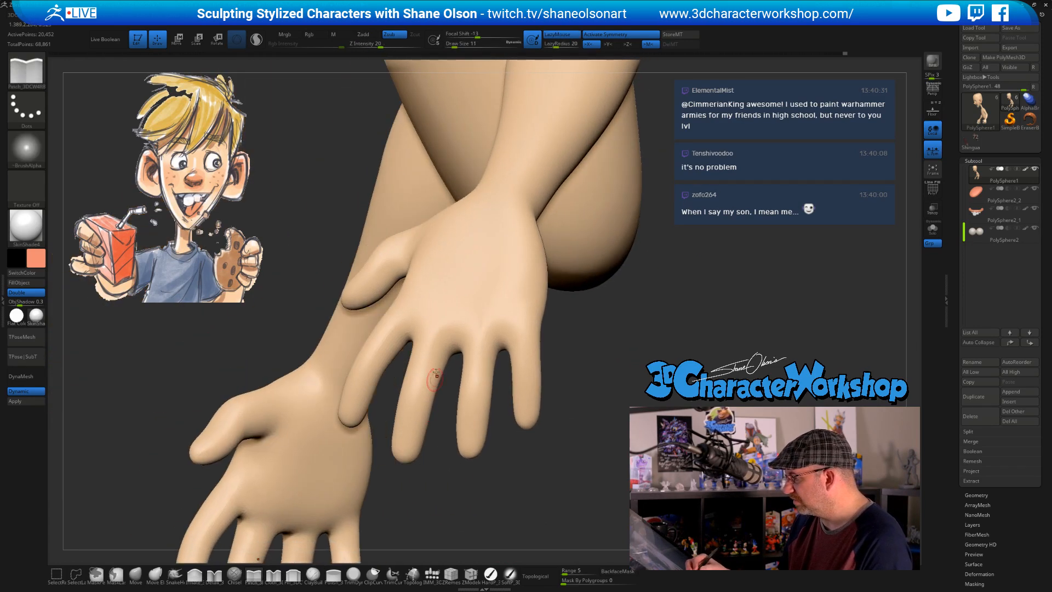
pyautogui.press(']')
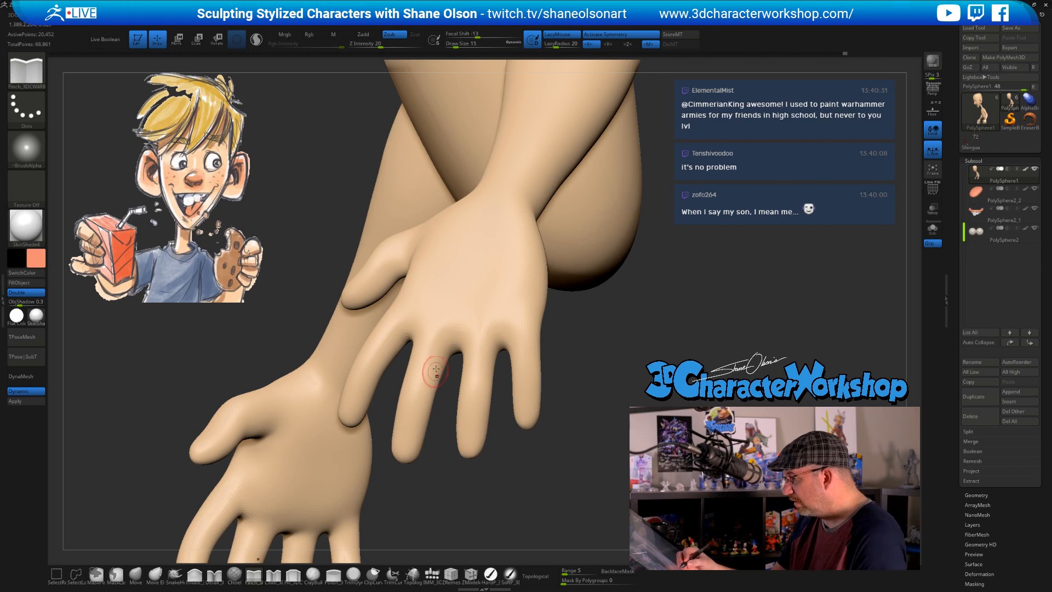
pyautogui.moveTo(442, 343); pyautogui.dragTo(431, 370)
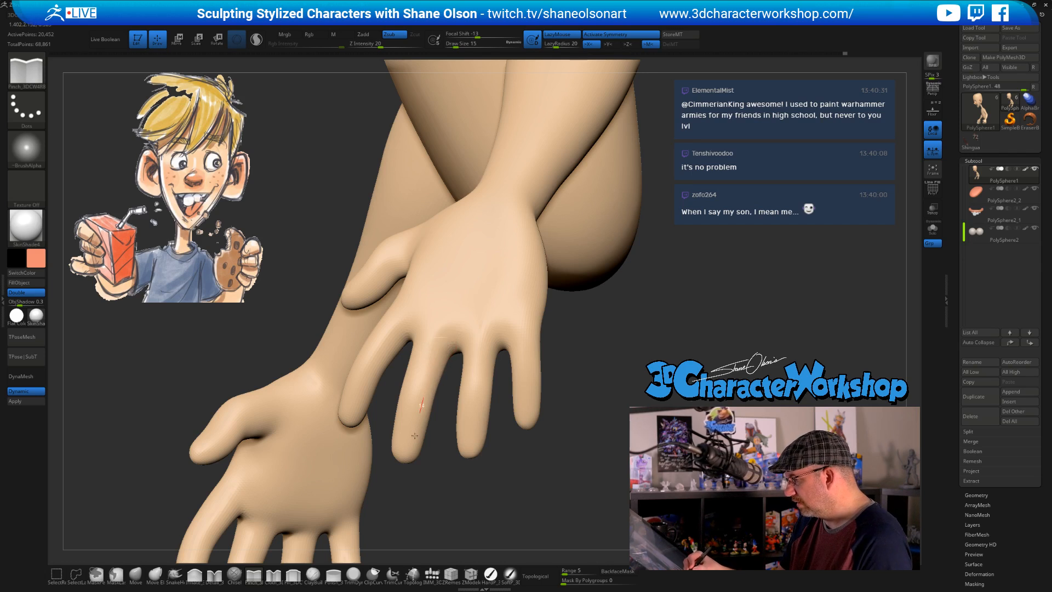
pyautogui.moveTo(409, 453); pyautogui.dragTo(408, 461)
# Add another stroke along the base of the middle finger and smooth the area near its knuckle
pyautogui.moveTo(433, 483); pyautogui.dragTo(484, 495)
pyautogui.moveTo(418, 338); pyautogui.dragTo(415, 364)
pyautogui.moveTo(385, 473); pyautogui.dragTo(384, 475)
pyautogui.moveTo(440, 505); pyautogui.dragTo(378, 476)
pyautogui.keyDown('shift'); pyautogui.moveTo(436, 349); pyautogui.dragTo(434, 379); pyautogui.keyUp('shift')
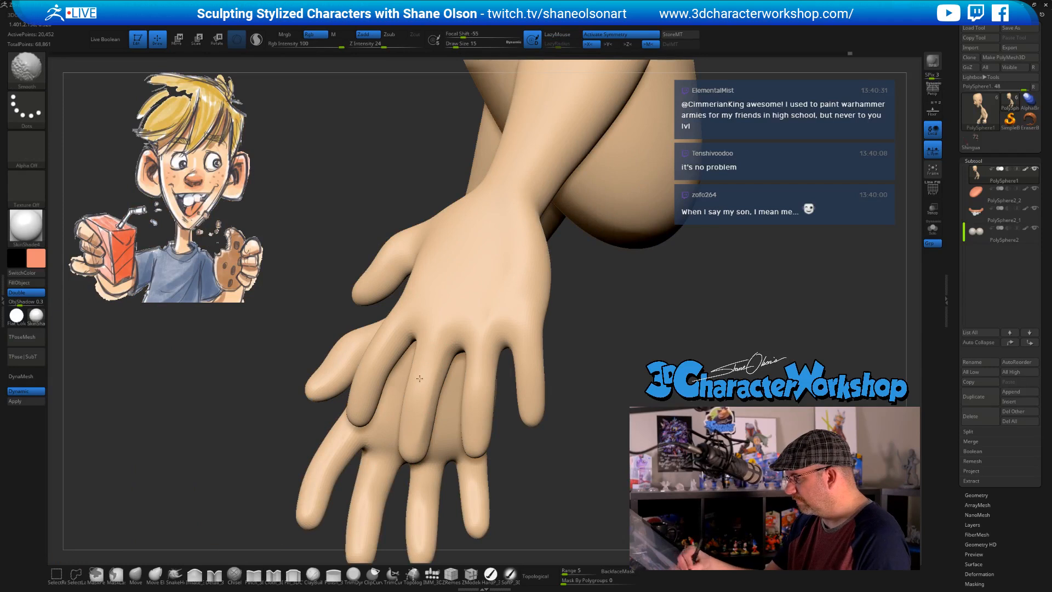
# Stroke along the backs of the ring and little fingers with the Pinch brush at Draw Size 15
pyautogui.moveTo(520, 469); pyautogui.dragTo(493, 377)
pyautogui.moveTo(507, 424); pyautogui.dragTo(503, 416)
pyautogui.moveTo(471, 338); pyautogui.dragTo(474, 358)
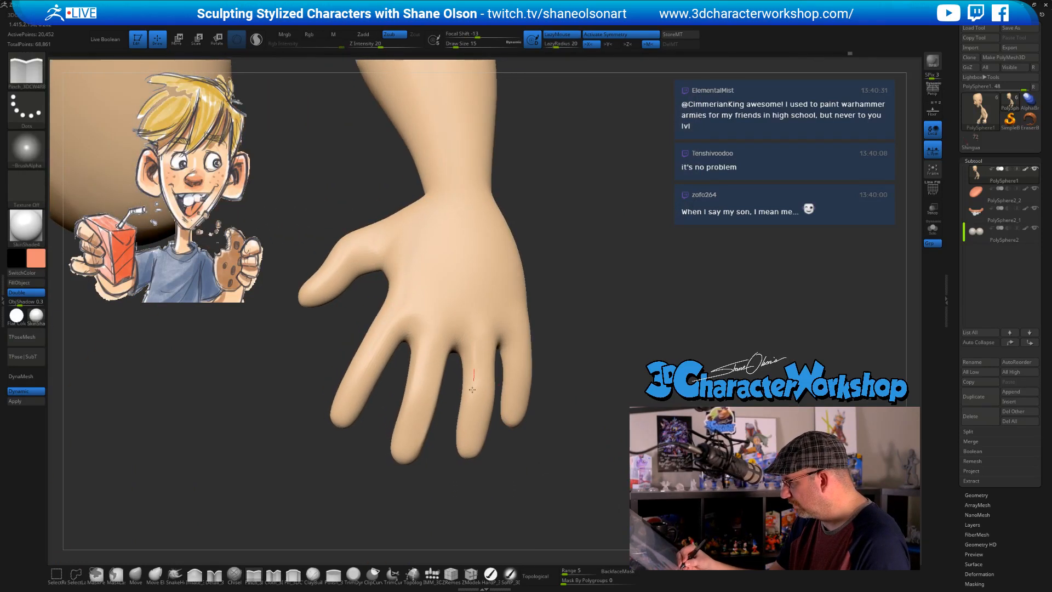
pyautogui.moveTo(500, 493); pyautogui.dragTo(488, 368)
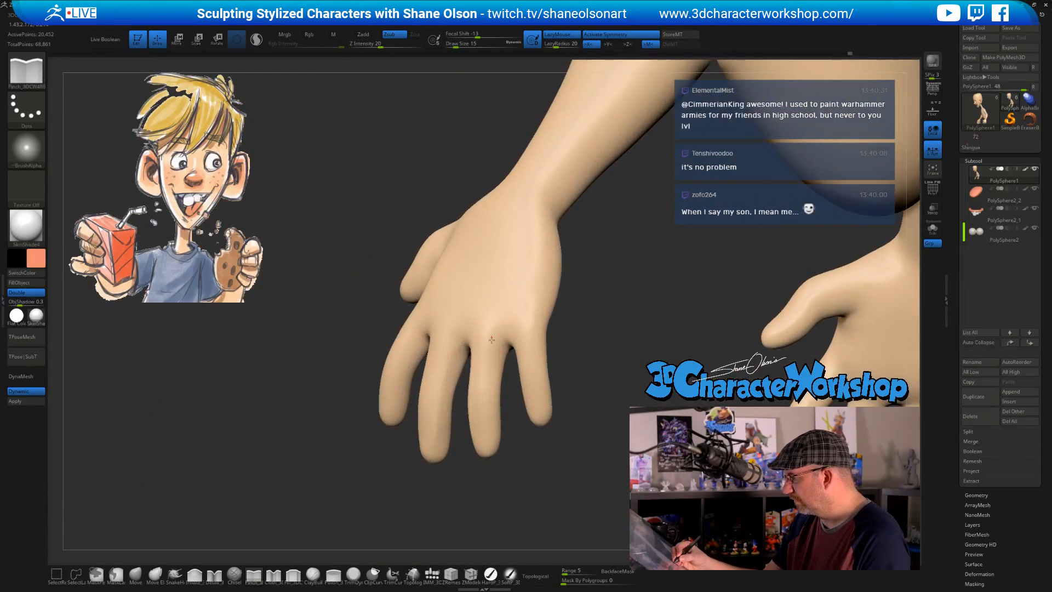
pyautogui.moveTo(525, 442)
pyautogui.mouseDown()
pyautogui.moveTo(547, 451)
pyautogui.moveTo(500, 470)
pyautogui.moveTo(513, 485)
pyautogui.moveTo(523, 459)
pyautogui.moveTo(522, 475)
pyautogui.mouseUp()
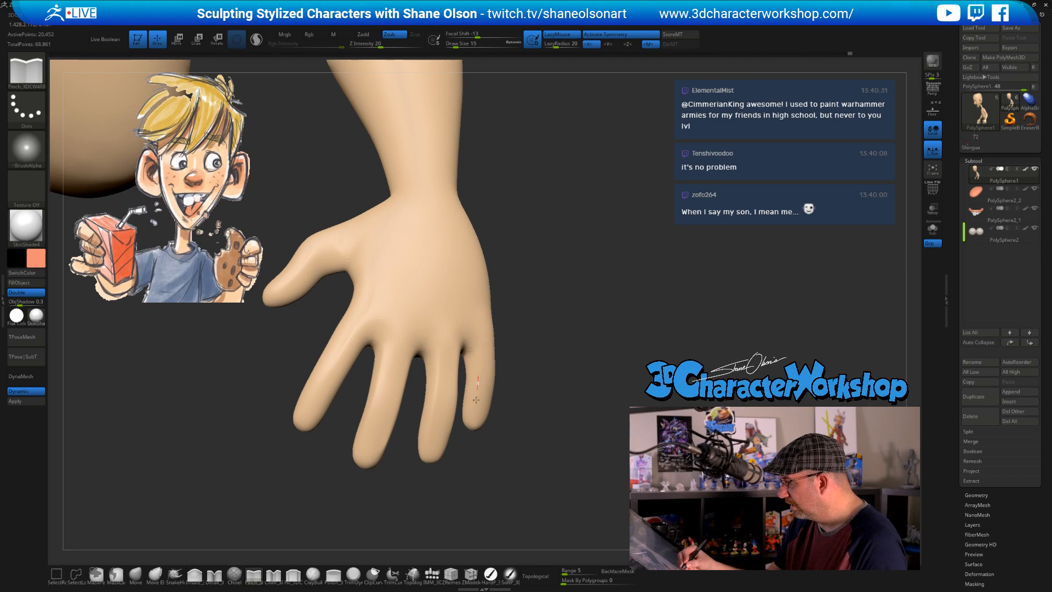
pyautogui.moveTo(505, 489)
pyautogui.mouseDown()
pyautogui.moveTo(483, 478)
pyautogui.moveTo(504, 423)
pyautogui.mouseUp()
# Set the Draw Size to 22 and pinch the knuckles and webbing between the middle, ring and little fingers
pyautogui.press('s')
pyautogui.moveTo(520, 366); pyautogui.dragTo(523, 367)
pyautogui.moveTo(503, 426); pyautogui.dragTo(465, 422)
pyautogui.moveTo(458, 493)
pyautogui.mouseDown()
pyautogui.moveTo(432, 482)
pyautogui.moveTo(477, 474)
pyautogui.moveTo(467, 479)
pyautogui.mouseUp()
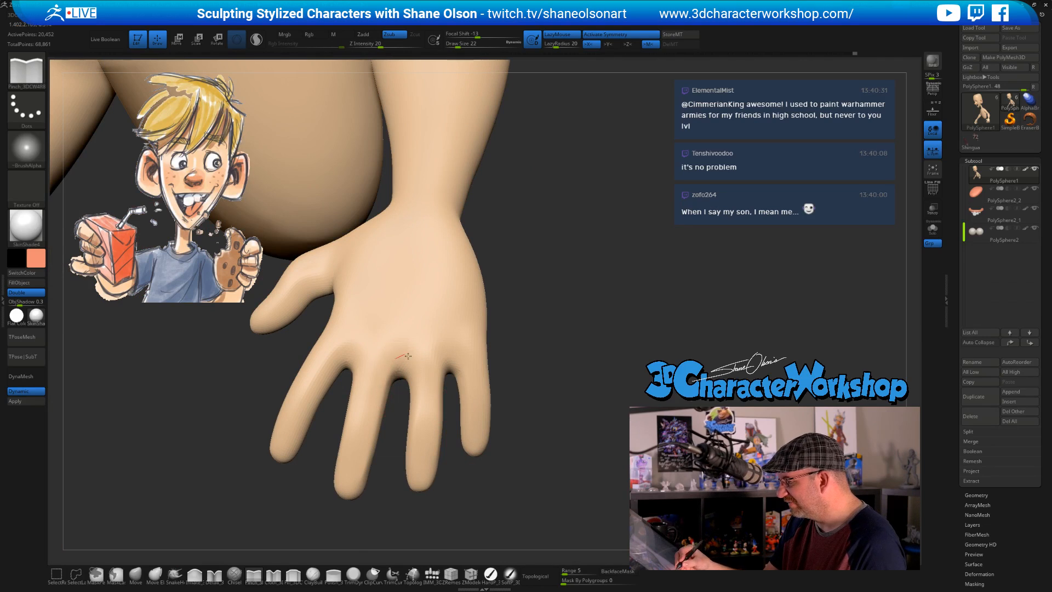
pyautogui.moveTo(464, 506); pyautogui.dragTo(435, 490)
pyautogui.moveTo(388, 382); pyautogui.dragTo(390, 367)
pyautogui.moveTo(454, 443); pyautogui.dragTo(463, 478)
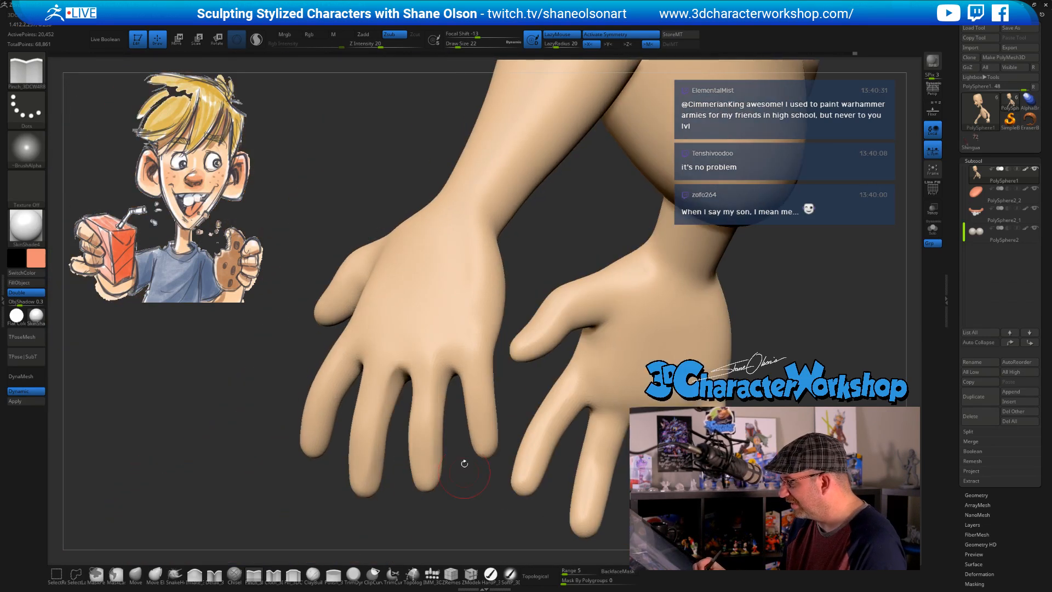
pyautogui.moveTo(431, 377); pyautogui.dragTo(436, 360)
# Add more Pinch strokes around the knuckles and finger bases on the back of the hand
pyautogui.moveTo(506, 424); pyautogui.dragTo(595, 419)
pyautogui.moveTo(447, 357); pyautogui.dragTo(473, 374)
pyautogui.moveTo(498, 425)
pyautogui.mouseDown()
pyautogui.moveTo(548, 425)
pyautogui.moveTo(496, 425)
pyautogui.mouseUp()
pyautogui.moveTo(330, 373); pyautogui.dragTo(368, 397)
pyautogui.moveTo(498, 425); pyautogui.dragTo(548, 425)
pyautogui.moveTo(348, 356); pyautogui.dragTo(355, 363)
# Pinch a ridge along the index finger from its knuckle towards the tip
pyautogui.moveTo(350, 426); pyautogui.dragTo(346, 466)
pyautogui.moveTo(528, 378)
pyautogui.mouseDown()
pyautogui.moveTo(477, 377)
pyautogui.moveTo(549, 364)
pyautogui.mouseUp()
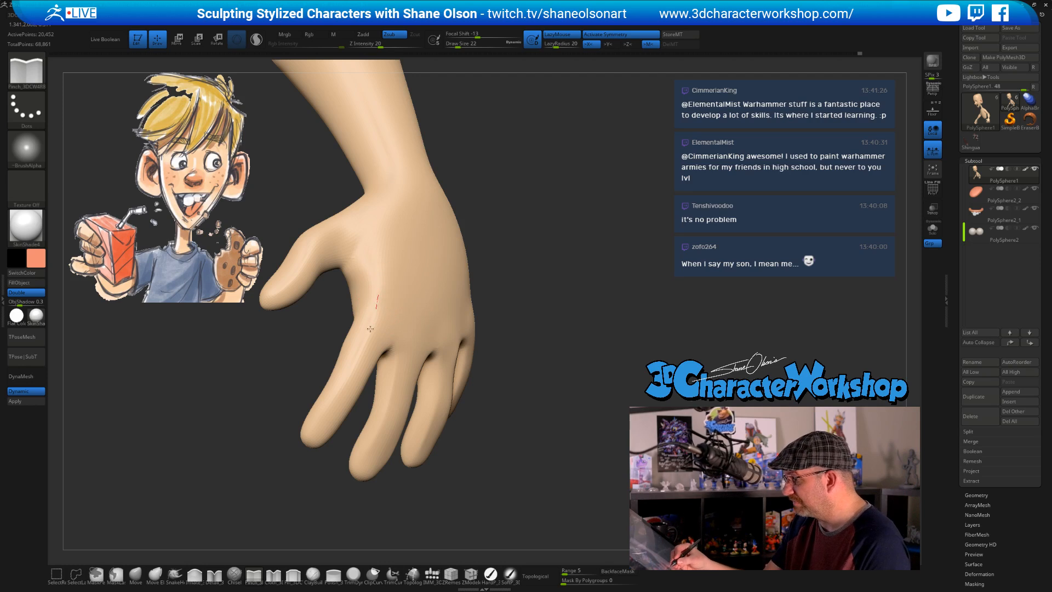
pyautogui.moveTo(383, 497); pyautogui.dragTo(368, 389)
pyautogui.moveTo(378, 350); pyautogui.dragTo(360, 374)
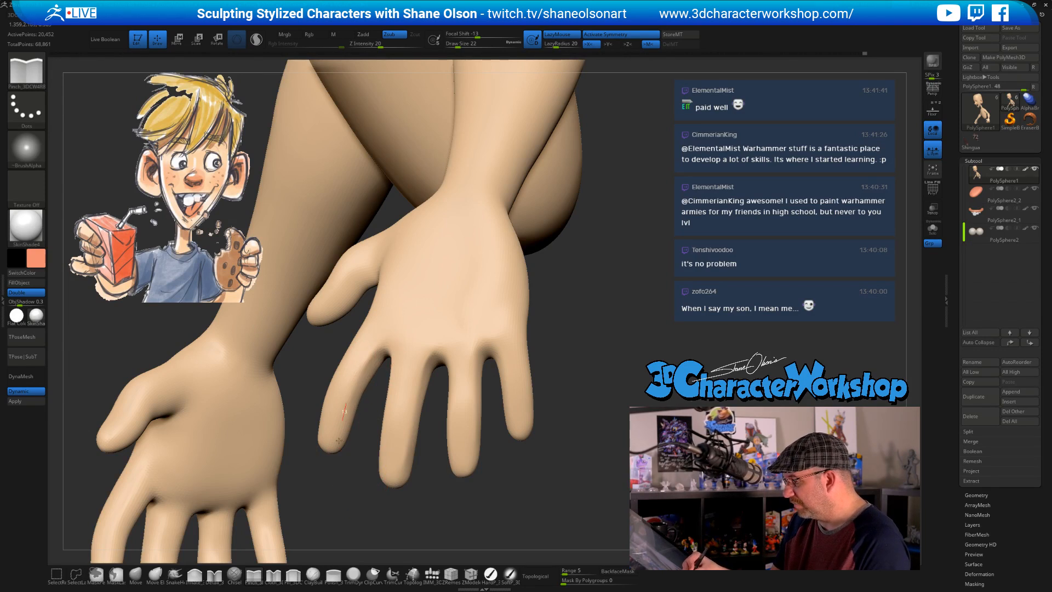
pyautogui.moveTo(372, 486); pyautogui.dragTo(458, 487)
pyautogui.moveTo(359, 332); pyautogui.dragTo(356, 354)
# Define the base of the thumb where it joins the hand and stroke along the wrist
pyautogui.moveTo(440, 510)
pyautogui.mouseDown()
pyautogui.moveTo(488, 498)
pyautogui.moveTo(392, 436)
pyautogui.mouseUp()
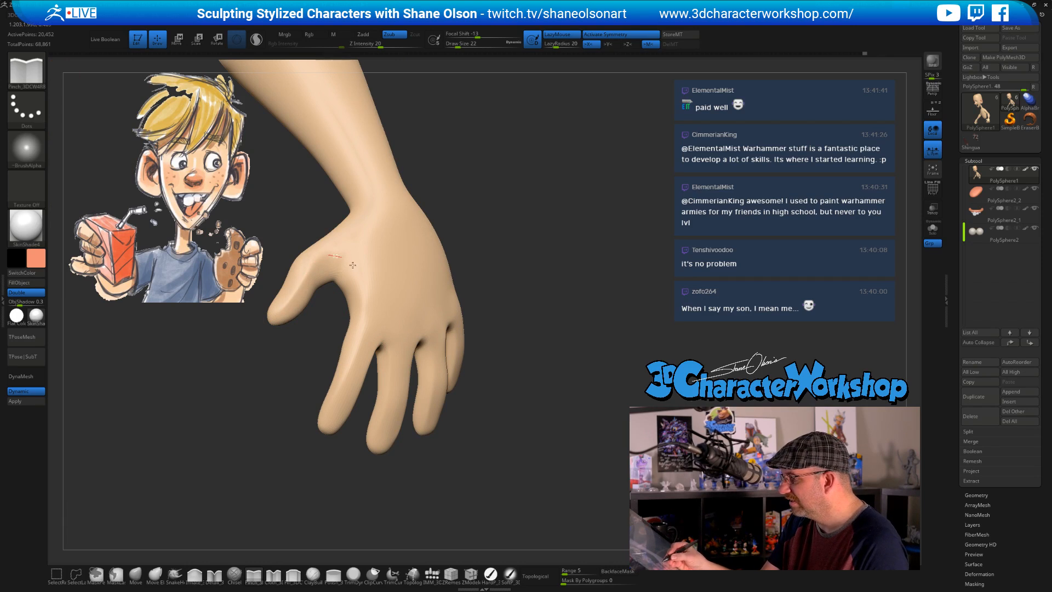
pyautogui.moveTo(360, 289); pyautogui.dragTo(363, 292)
pyautogui.moveTo(370, 328); pyautogui.dragTo(410, 323, button='right')
pyautogui.moveTo(326, 254); pyautogui.dragTo(360, 268)
pyautogui.moveTo(542, 377); pyautogui.dragTo(481, 399)
pyautogui.moveTo(389, 187); pyautogui.dragTo(391, 242)
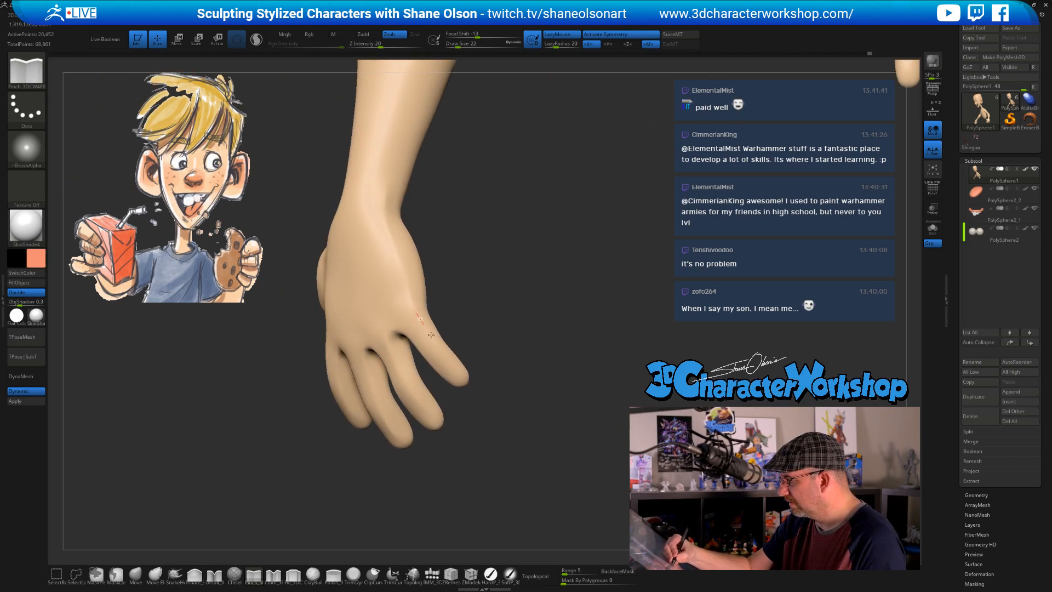
# Pinch along the back of the little finger and sharpen the web between it and the ring finger
pyautogui.keyDown('alt'); pyautogui.moveTo(513, 465); pyautogui.dragTo(484, 477); pyautogui.keyUp('alt')
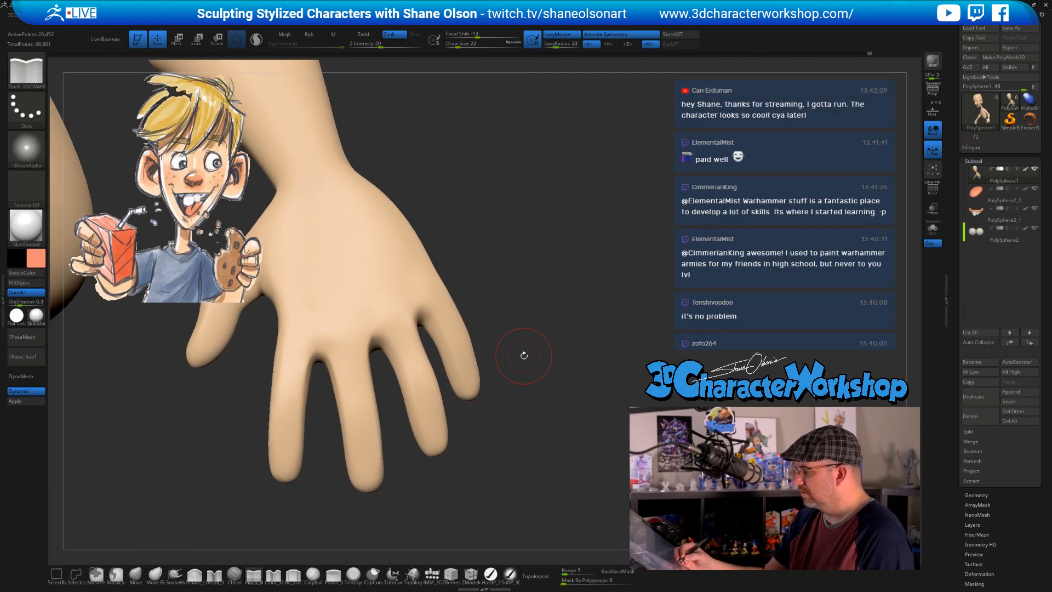
pyautogui.moveTo(524, 354); pyautogui.dragTo(516, 345)
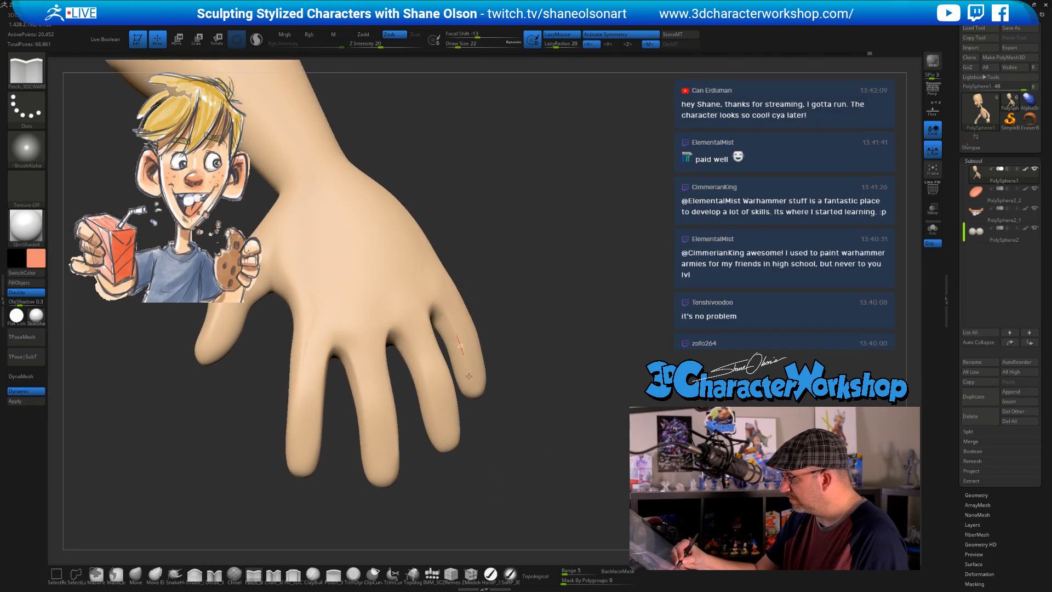
pyautogui.moveTo(541, 461)
pyautogui.mouseDown()
pyautogui.moveTo(482, 460)
pyautogui.moveTo(513, 458)
pyautogui.mouseUp()
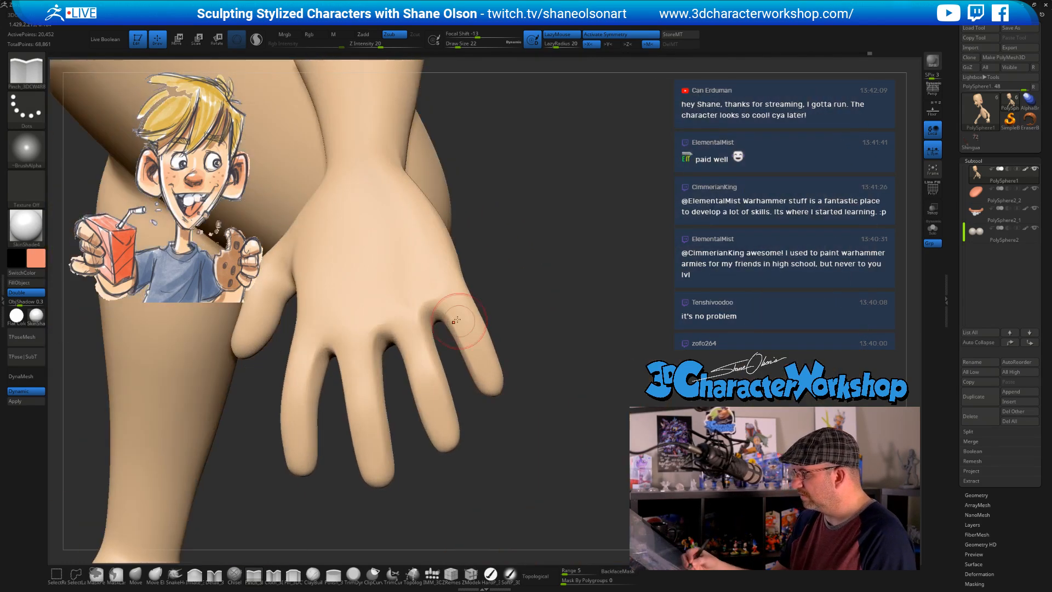
pyautogui.moveTo(425, 316); pyautogui.dragTo(441, 305)
# Stroke across the middle joint of each finger on the back of the hand to mark the joints
pyautogui.moveTo(500, 415)
pyautogui.mouseDown()
pyautogui.moveTo(485, 418)
pyautogui.moveTo(525, 432)
pyautogui.moveTo(507, 458)
pyautogui.moveTo(526, 455)
pyautogui.moveTo(499, 457)
pyautogui.moveTo(510, 453)
pyautogui.mouseUp()
pyautogui.moveTo(469, 337); pyautogui.dragTo(490, 328)
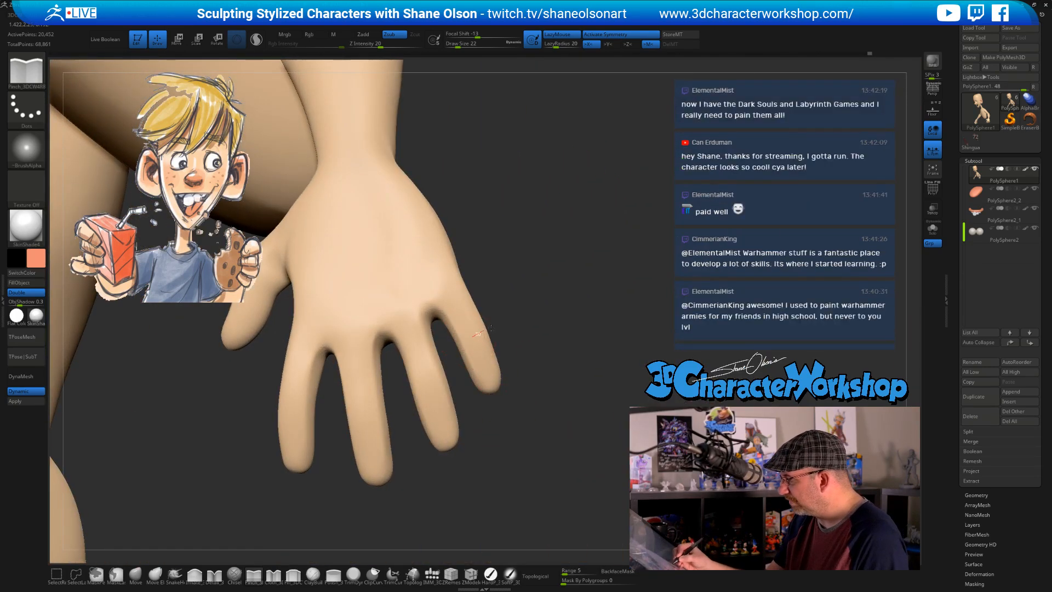
pyautogui.moveTo(423, 373); pyautogui.dragTo(442, 368)
pyautogui.moveTo(368, 407); pyautogui.dragTo(386, 403)
pyautogui.moveTo(285, 402); pyautogui.dragTo(291, 399)
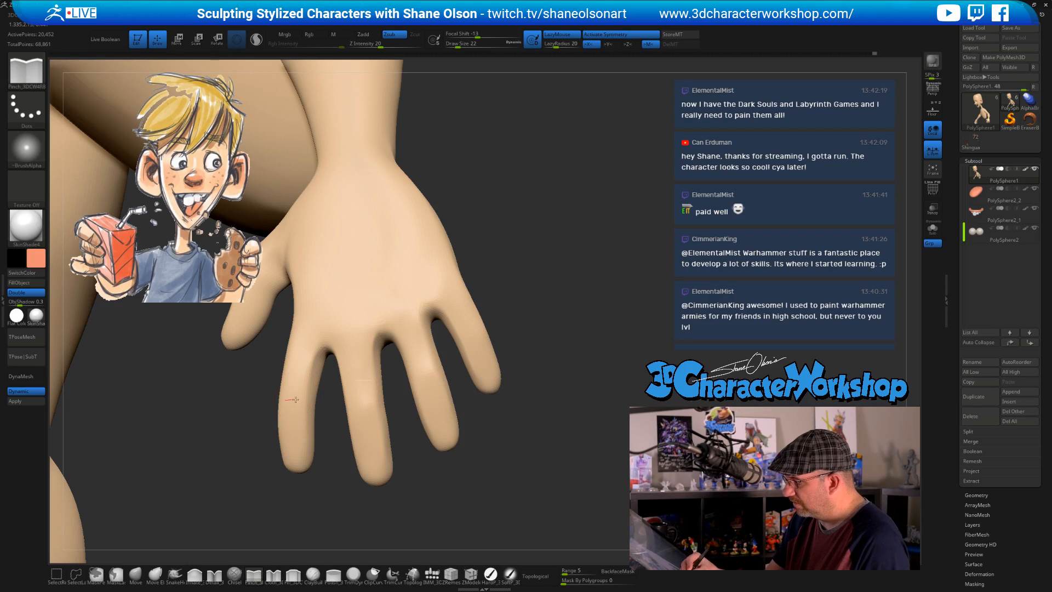
# Stroke across the finger joints on the palm side of the hand
pyautogui.moveTo(515, 479); pyautogui.dragTo(436, 425)
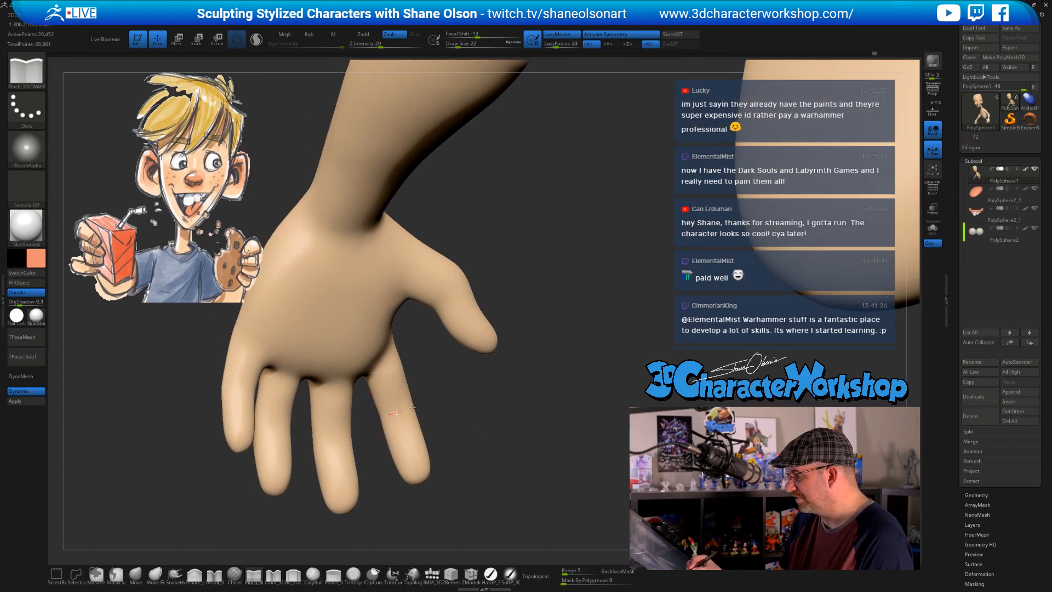
pyautogui.moveTo(373, 489); pyautogui.dragTo(327, 440)
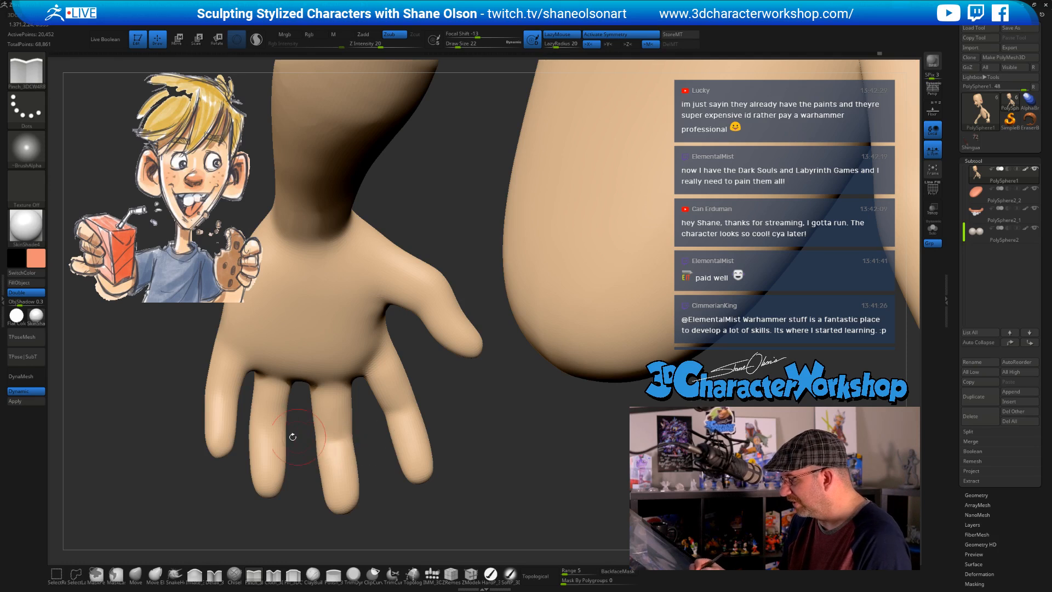
pyautogui.moveTo(266, 428); pyautogui.dragTo(291, 428)
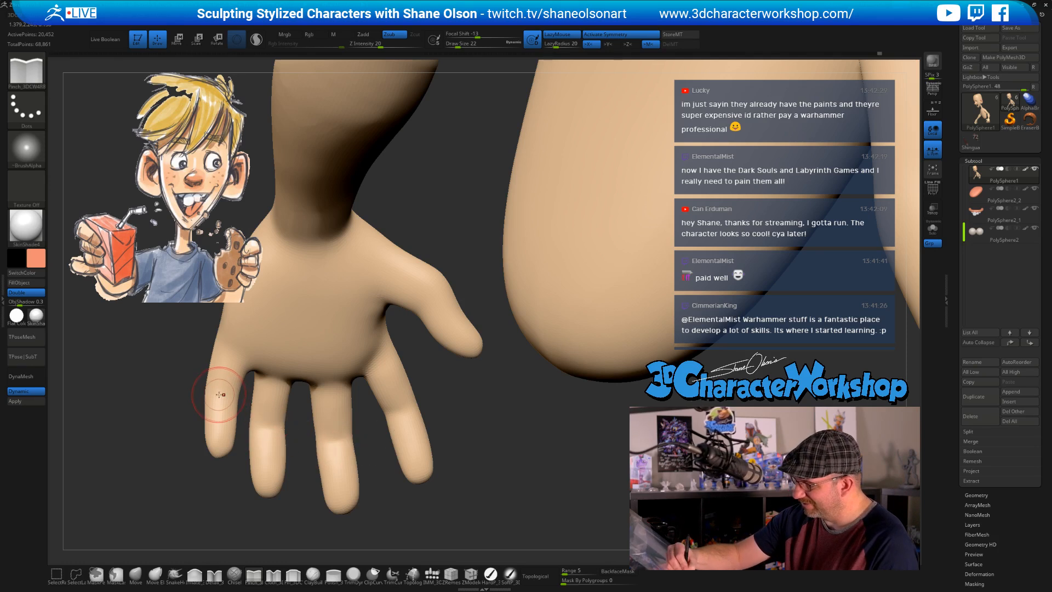
pyautogui.moveTo(458, 441)
pyautogui.mouseDown()
pyautogui.moveTo(451, 410)
pyautogui.moveTo(444, 427)
pyautogui.mouseUp()
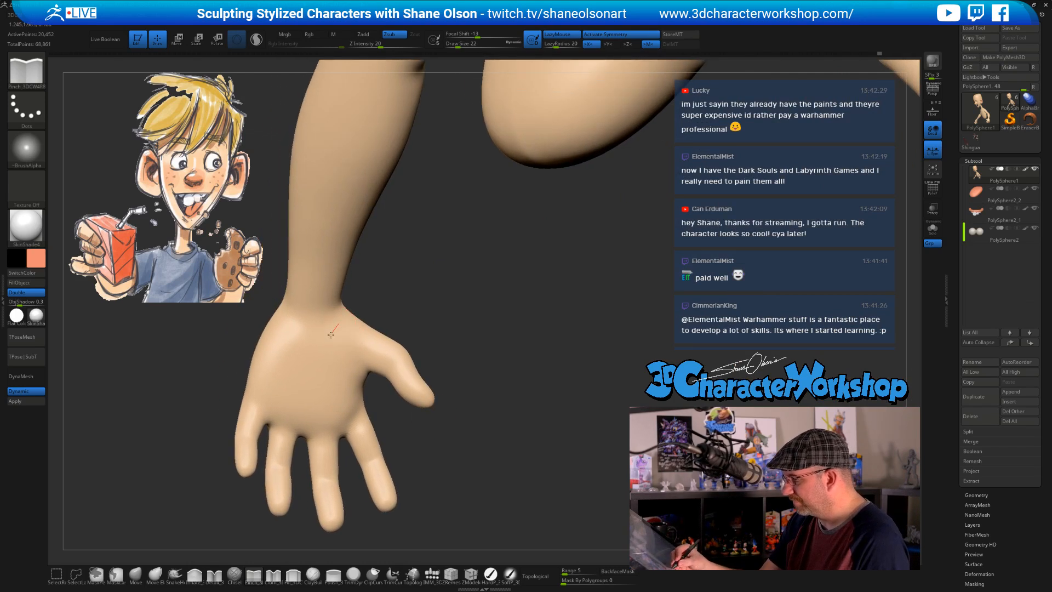
# Shape the thumb pad crease from the wrist into the palm and add creases across the palm
pyautogui.moveTo(363, 381); pyautogui.dragTo(373, 385)
pyautogui.moveTo(464, 404); pyautogui.dragTo(438, 402)
pyautogui.moveTo(331, 330); pyautogui.dragTo(321, 350)
pyautogui.moveTo(430, 450); pyautogui.dragTo(411, 432)
pyautogui.moveTo(296, 386); pyautogui.dragTo(324, 364)
pyautogui.moveTo(427, 446); pyautogui.dragTo(415, 423)
pyautogui.moveTo(276, 382); pyautogui.dragTo(305, 390)
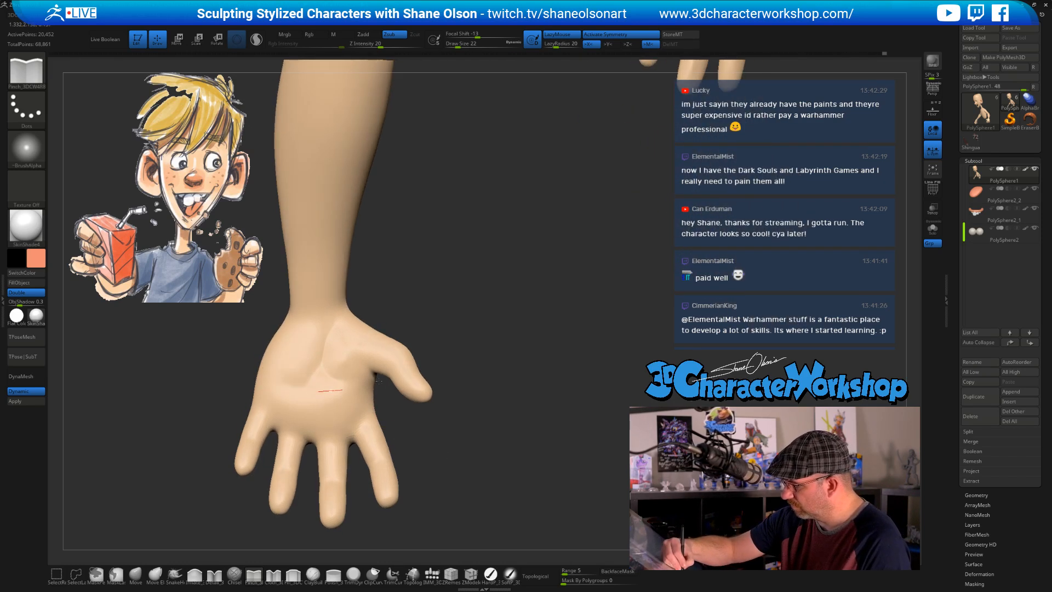
# Define the upper edge of the palm with Pinch strokes along the finger bases
pyautogui.moveTo(472, 464)
pyautogui.mouseDown()
pyautogui.moveTo(438, 455)
pyautogui.moveTo(471, 466)
pyautogui.mouseUp()
pyautogui.moveTo(263, 405); pyautogui.dragTo(273, 410)
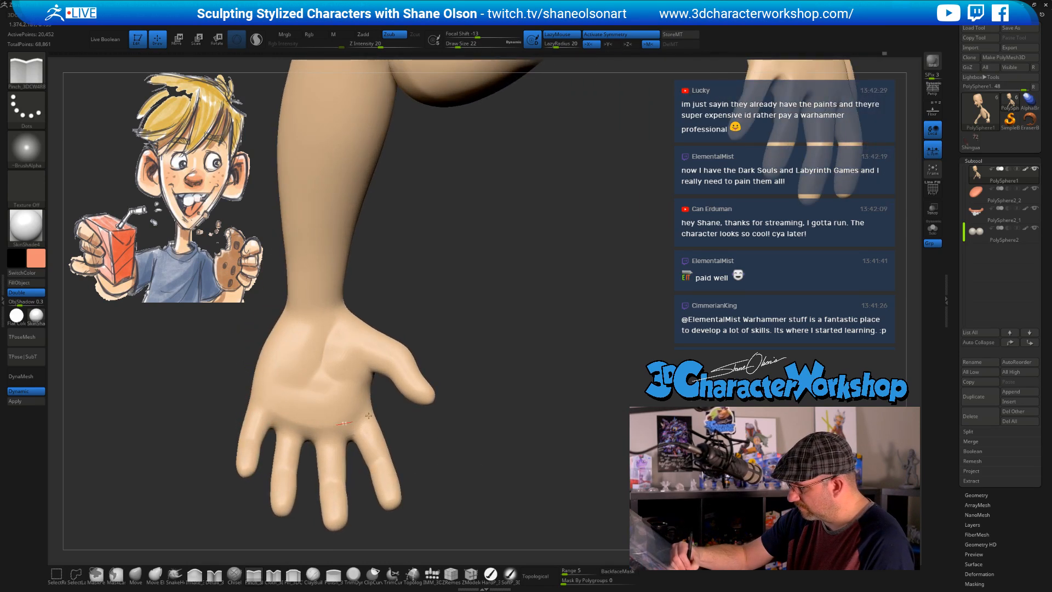
pyautogui.moveTo(467, 457); pyautogui.dragTo(483, 462)
pyautogui.moveTo(425, 425)
pyautogui.mouseDown()
pyautogui.moveTo(438, 440)
pyautogui.moveTo(443, 426)
pyautogui.mouseUp()
pyautogui.moveTo(474, 386)
pyautogui.mouseDown()
pyautogui.moveTo(473, 356)
pyautogui.moveTo(467, 398)
pyautogui.moveTo(506, 395)
pyautogui.moveTo(446, 365)
pyautogui.mouseUp()
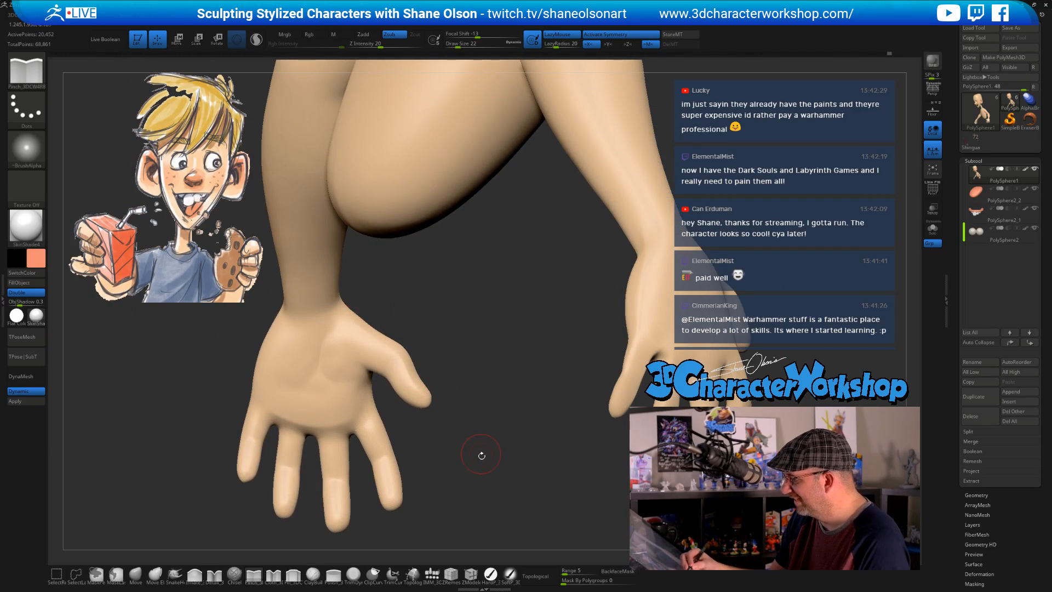
# Smooth the palm below the fingers and redefine the edge at the finger bases with the Pinch brush
pyautogui.moveTo(478, 458); pyautogui.dragTo(486, 469)
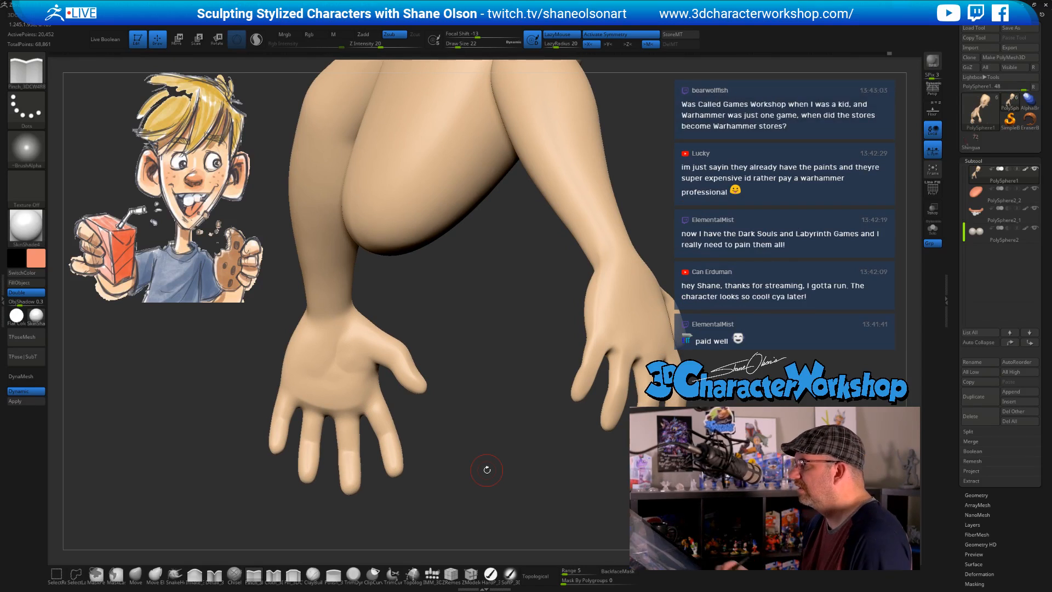
pyautogui.moveTo(462, 425); pyautogui.dragTo(416, 367)
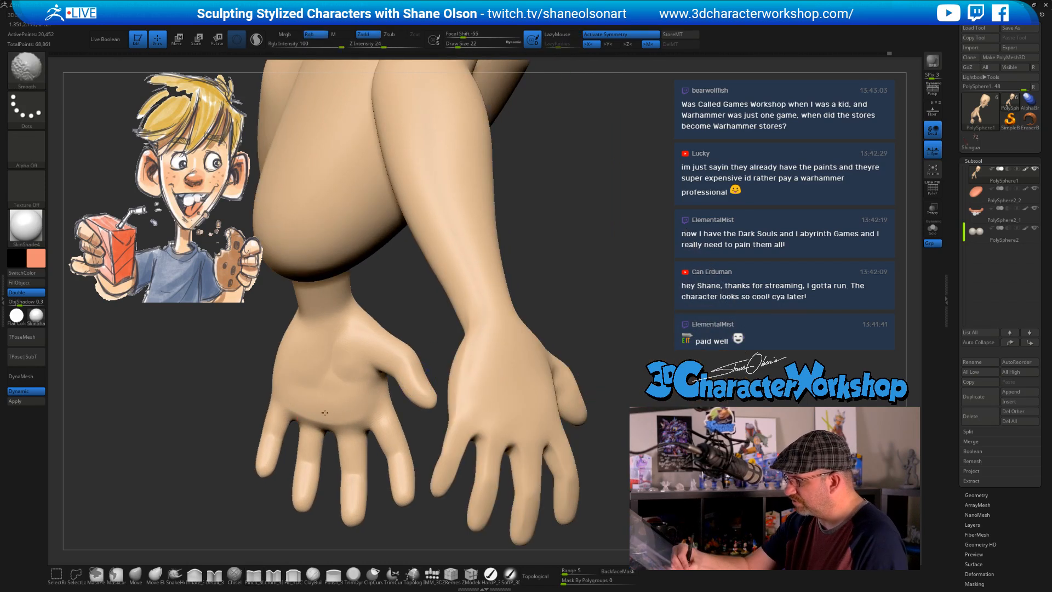
pyautogui.moveTo(315, 399)
pyautogui.mouseDown()
pyautogui.moveTo(299, 410)
pyautogui.moveTo(342, 425)
pyautogui.mouseUp()
pyautogui.moveTo(438, 460); pyautogui.dragTo(411, 458)
pyautogui.moveTo(268, 408)
pyautogui.mouseDown()
pyautogui.moveTo(310, 435)
pyautogui.moveTo(373, 429)
pyautogui.mouseUp()
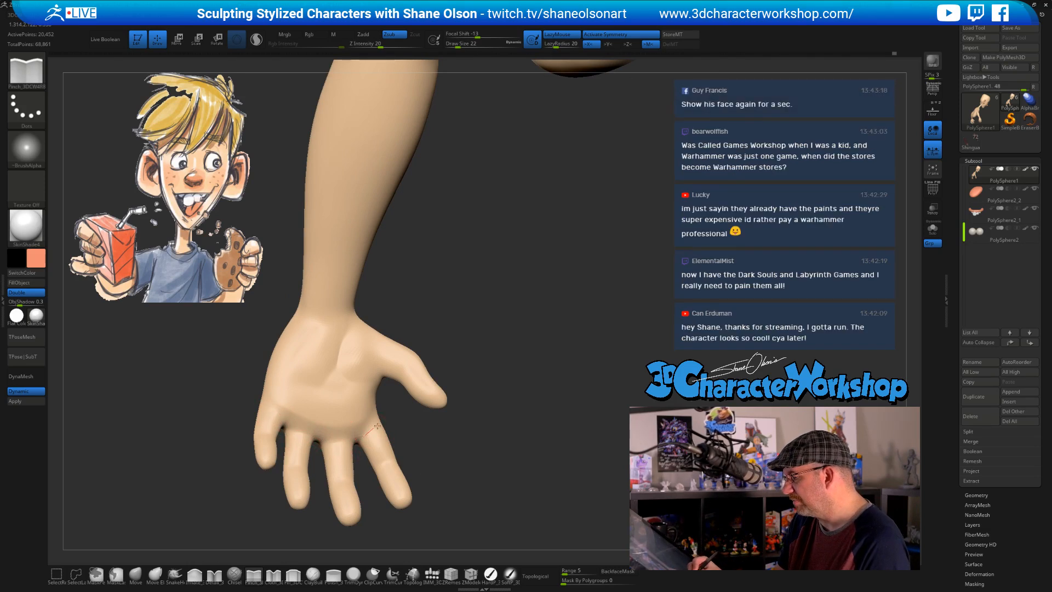
# Stroke across the row of knuckles at the finger bases on the back of the hand
pyautogui.moveTo(442, 471)
pyautogui.mouseDown()
pyautogui.moveTo(420, 454)
pyautogui.moveTo(428, 479)
pyautogui.mouseUp()
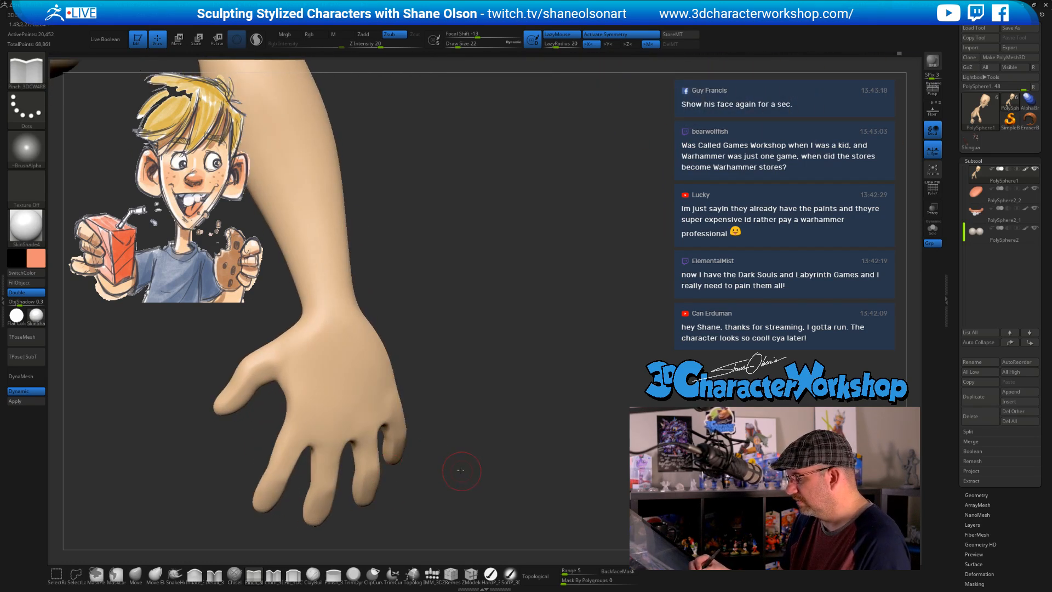
pyautogui.moveTo(460, 469); pyautogui.dragTo(460, 444)
pyautogui.moveTo(308, 418); pyautogui.dragTo(297, 417)
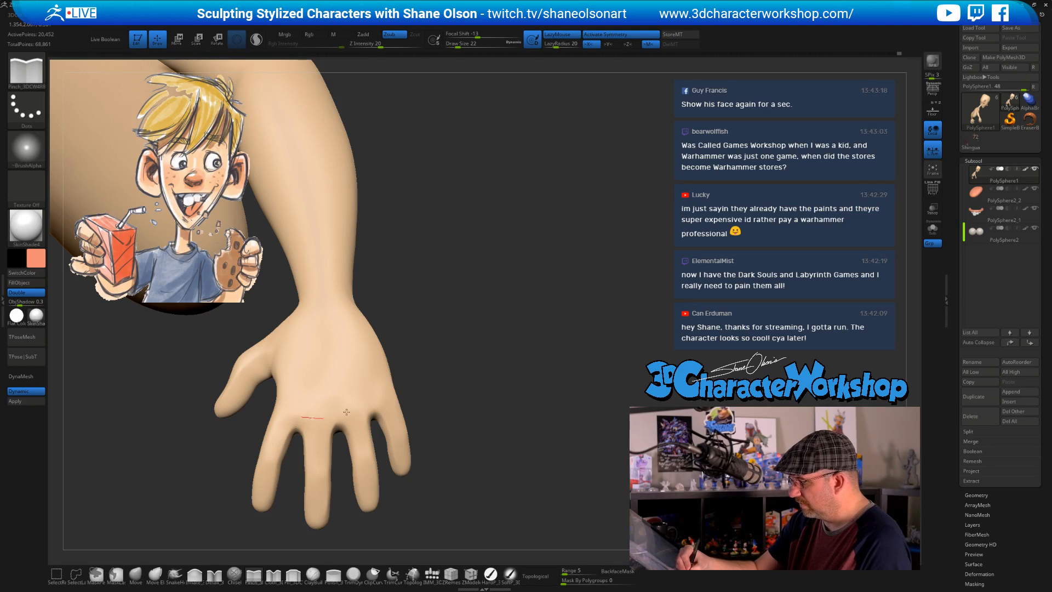
pyautogui.moveTo(454, 405); pyautogui.dragTo(372, 404)
# Mask both hands up to the wrists and invert the mask so only the hands stay editable
pyautogui.moveTo(241, 416); pyautogui.dragTo(533, 496)
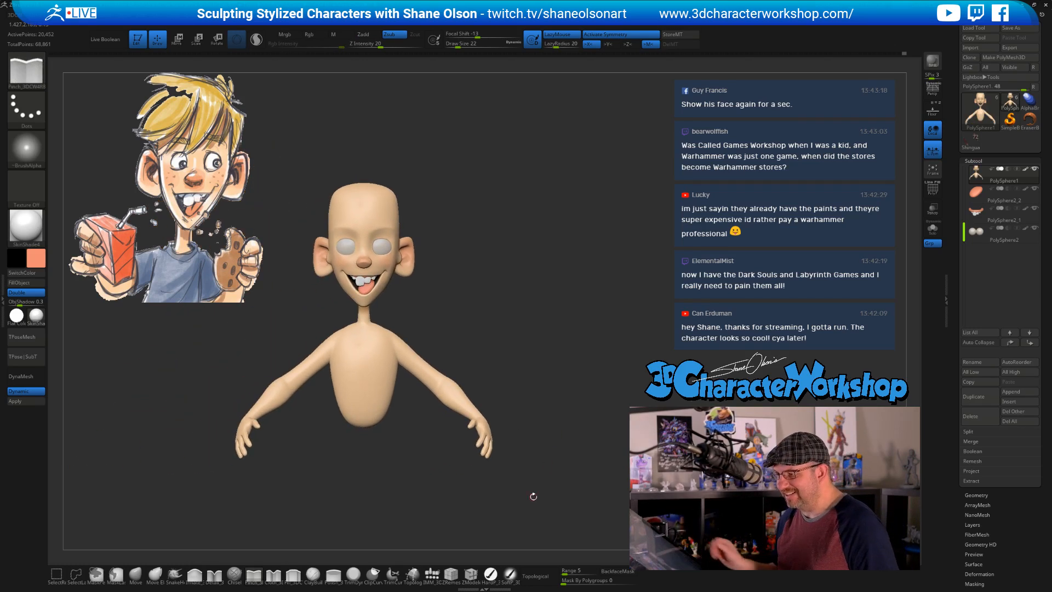
pyautogui.moveTo(568, 381)
pyautogui.keyDown('alt'); pyautogui.mouseDown()
pyautogui.moveTo(566, 444)
pyautogui.moveTo(581, 457)
pyautogui.moveTo(608, 422)
pyautogui.moveTo(609, 382)
pyautogui.moveTo(603, 391)
pyautogui.mouseUp(); pyautogui.keyUp('alt')
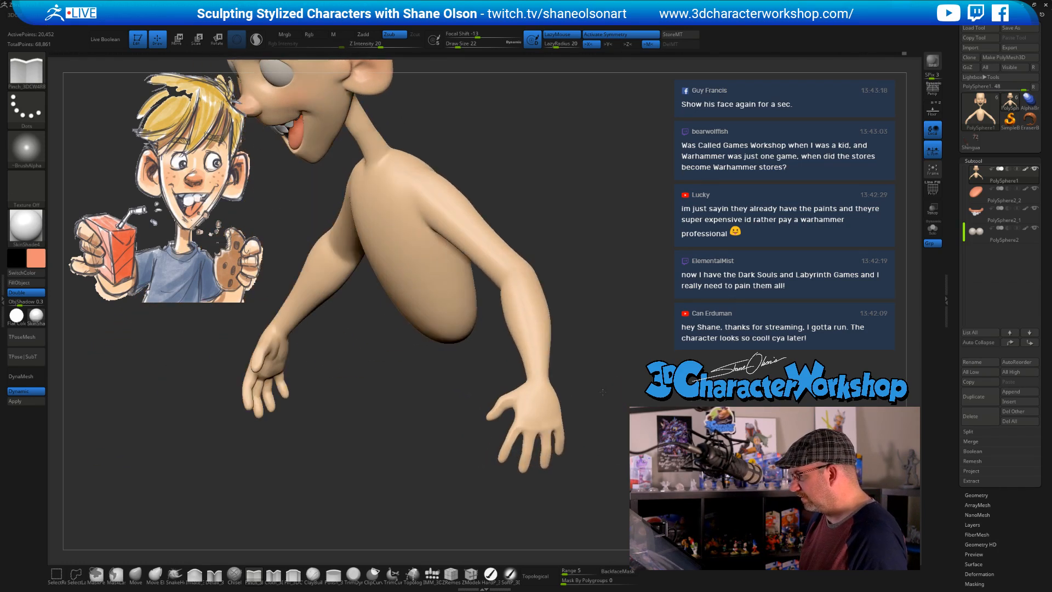
pyautogui.moveTo(521, 381)
pyautogui.mouseDown()
pyautogui.moveTo(540, 365)
pyautogui.moveTo(495, 376)
pyautogui.moveTo(479, 501)
pyautogui.moveTo(570, 471)
pyautogui.moveTo(545, 483)
pyautogui.moveTo(556, 486)
pyautogui.moveTo(504, 487)
pyautogui.mouseUp()
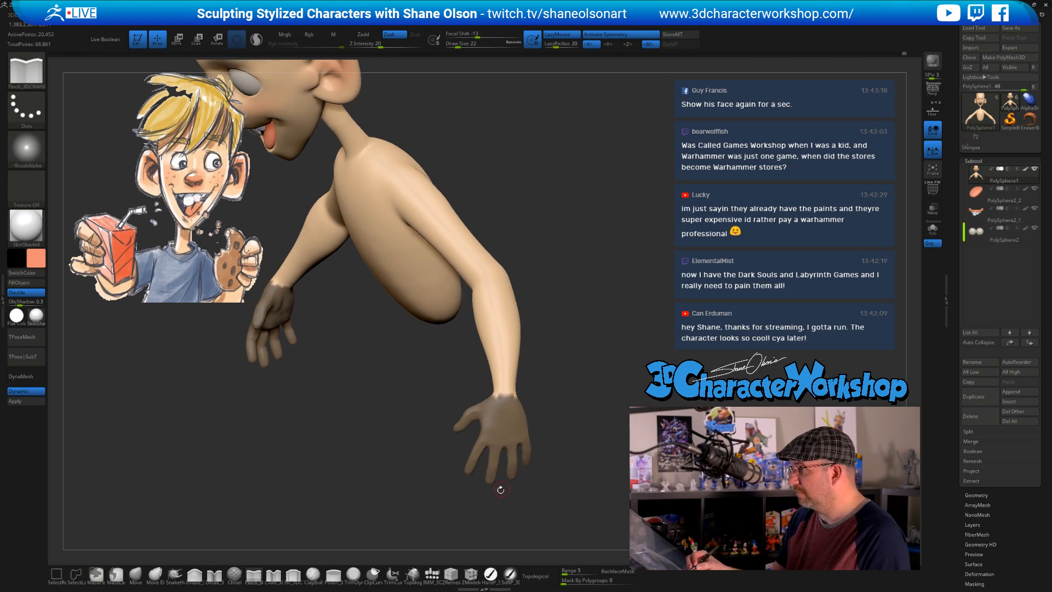
pyautogui.moveTo(582, 410)
pyautogui.mouseDown()
pyautogui.moveTo(594, 364)
pyautogui.moveTo(572, 438)
pyautogui.mouseUp()
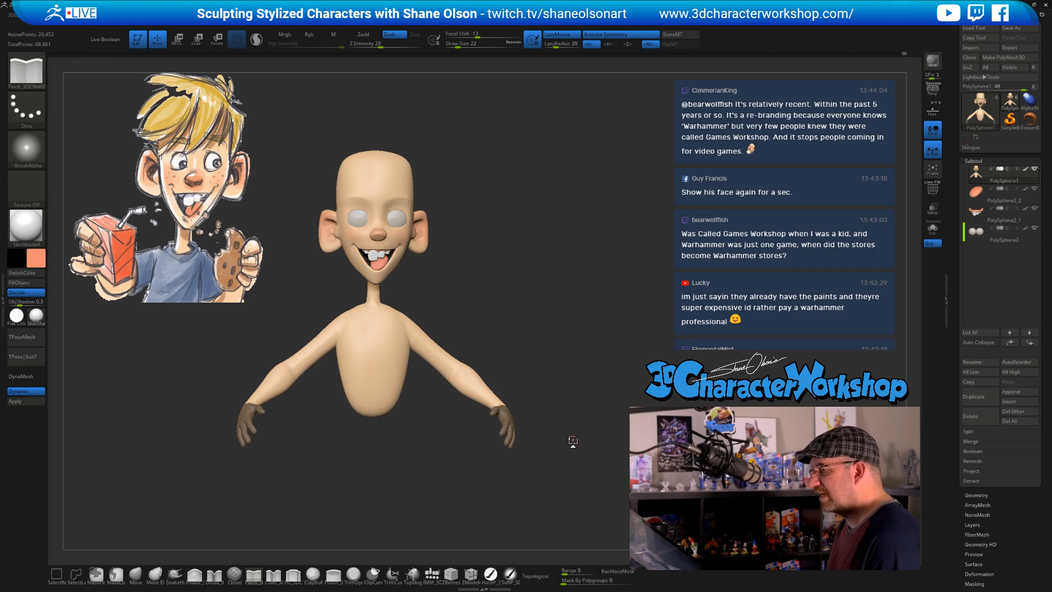
pyautogui.moveTo(566, 397)
pyautogui.mouseDown()
pyautogui.moveTo(587, 419)
pyautogui.moveTo(566, 402)
pyautogui.moveTo(568, 460)
pyautogui.moveTo(550, 463)
pyautogui.mouseUp()
pyautogui.press('ctrl')
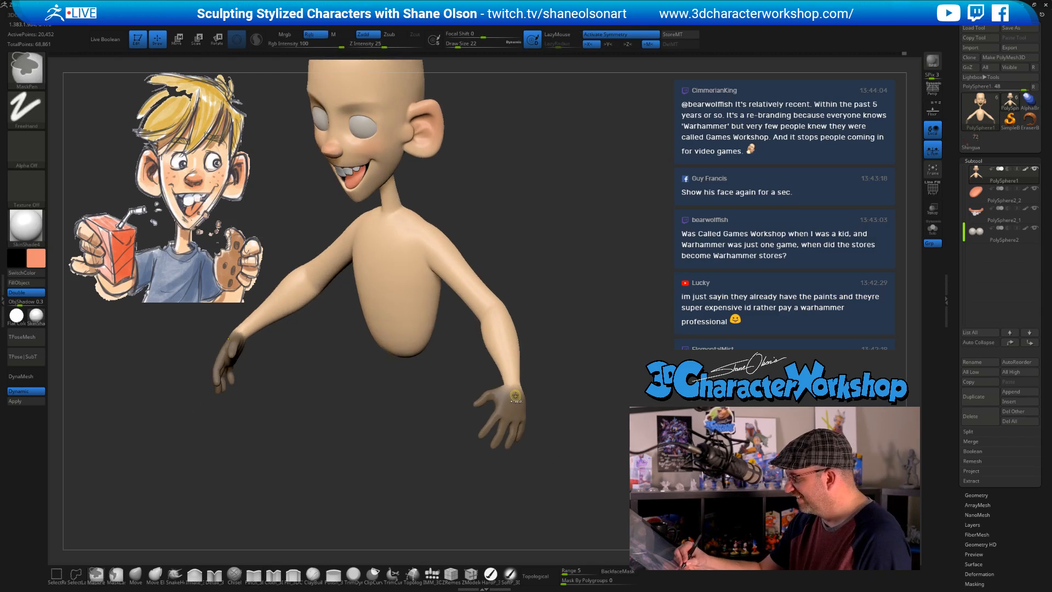
pyautogui.keyDown('ctrl'); pyautogui.click(547, 351); pyautogui.keyUp('ctrl')
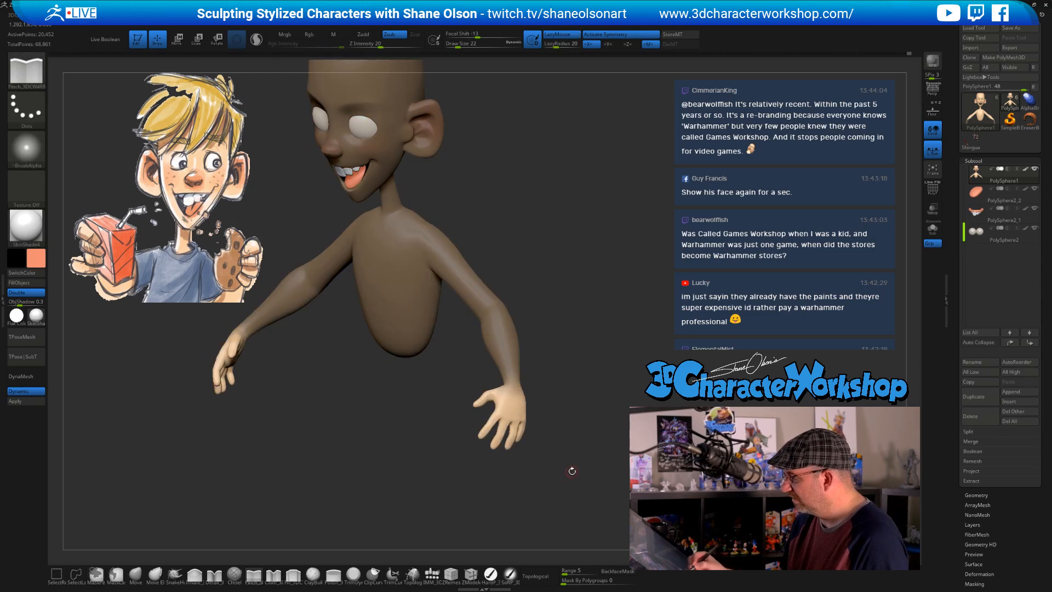
# Place the transform gizmo at the wrist and scale the unmasked hands uniformly
pyautogui.press('e')
pyautogui.moveTo(569, 470)
pyautogui.mouseDown()
pyautogui.moveTo(537, 434)
pyautogui.moveTo(555, 439)
pyautogui.moveTo(550, 427)
pyautogui.mouseUp()
pyautogui.keyDown('alt'); pyautogui.click(492, 393); pyautogui.keyUp('alt')
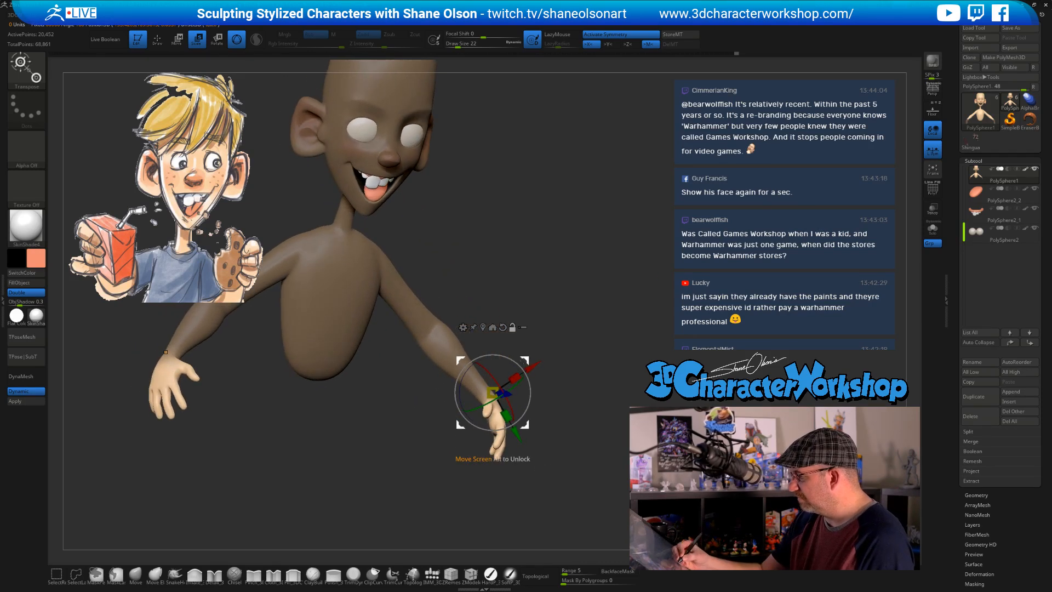
pyautogui.keyDown('alt'); pyautogui.moveTo(552, 464); pyautogui.dragTo(553, 498); pyautogui.keyUp('alt')
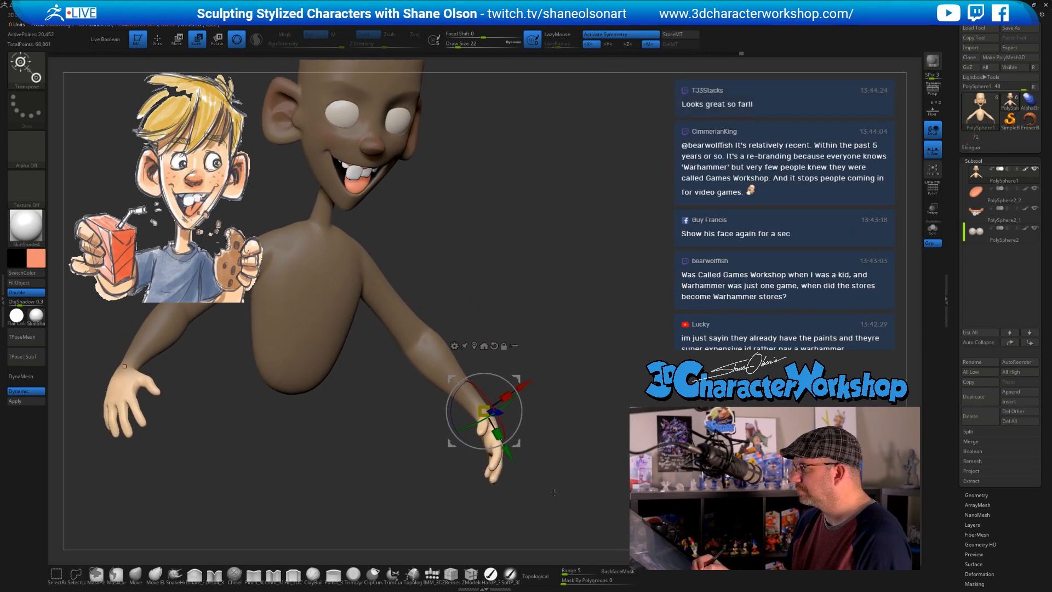
pyautogui.moveTo(483, 411); pyautogui.dragTo(511, 350)
pyautogui.moveTo(575, 446); pyautogui.dragTo(550, 433)
pyautogui.moveTo(592, 465); pyautogui.dragTo(534, 460)
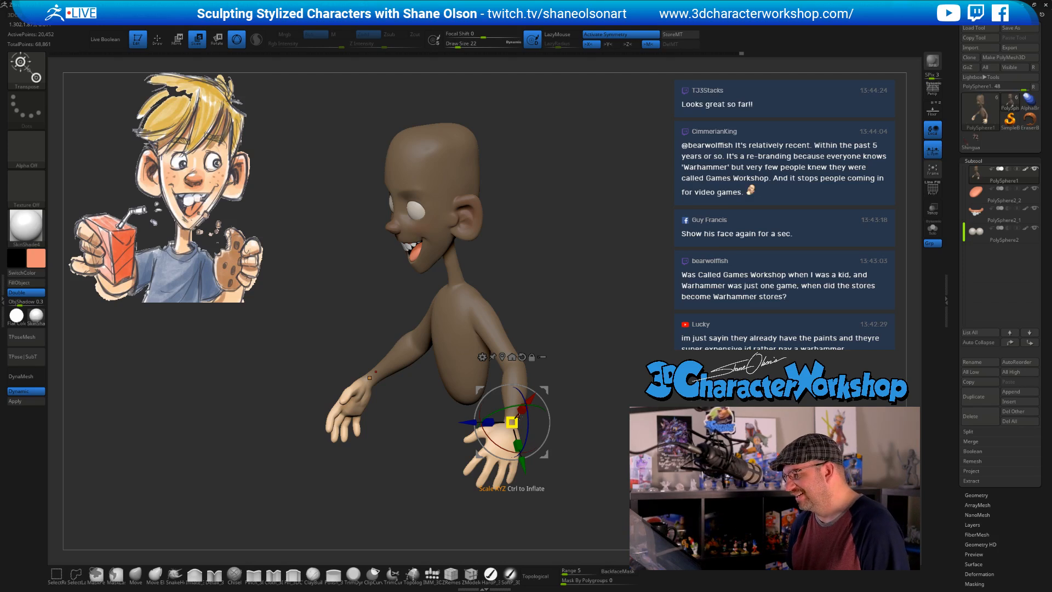
# Clear the mask from the whole figure and return from the transform gizmo to brush sculpting
pyautogui.moveTo(569, 384)
pyautogui.keyDown('ctrl'); pyautogui.mouseDown()
pyautogui.moveTo(589, 402)
pyautogui.moveTo(625, 373)
pyautogui.moveTo(615, 309)
pyautogui.moveTo(605, 359)
pyautogui.moveTo(615, 347)
pyautogui.moveTo(616, 368)
pyautogui.moveTo(591, 415)
pyautogui.moveTo(599, 443)
pyautogui.mouseUp(); pyautogui.keyUp('ctrl')
pyautogui.press('q')
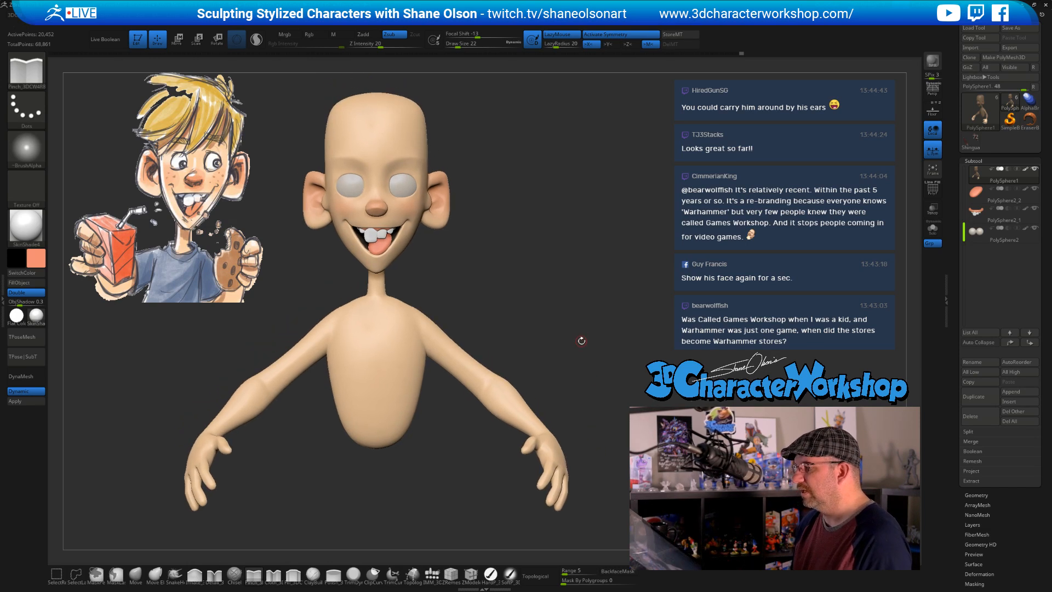
pyautogui.moveTo(591, 425)
pyautogui.mouseDown()
pyautogui.moveTo(589, 453)
pyautogui.moveTo(589, 441)
pyautogui.mouseUp()
# Reshape the outer edge of the hand below the wrist with the Move brush at draw size 74
pyautogui.click(135, 574)
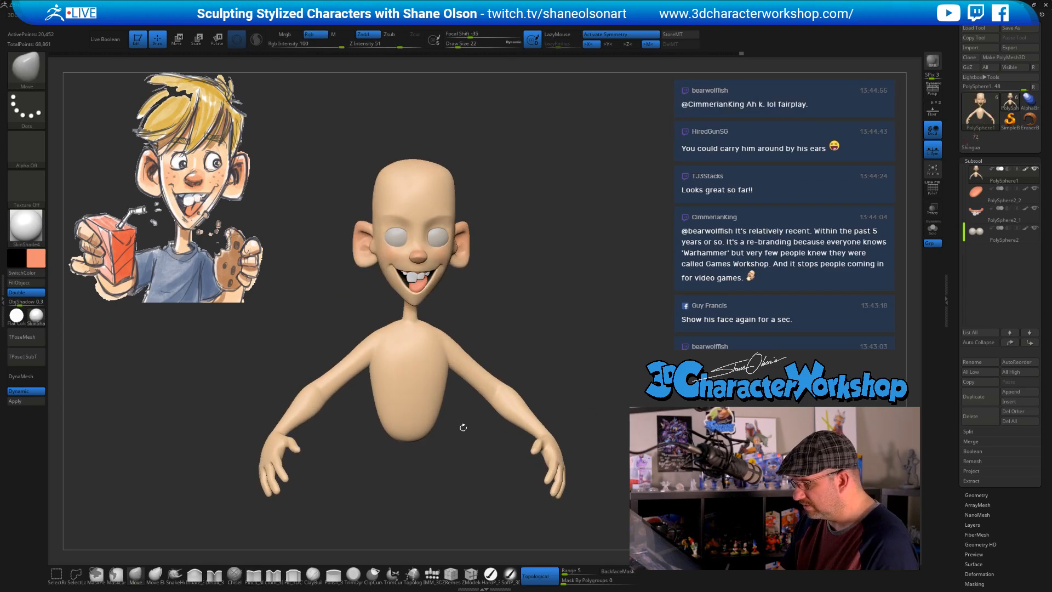
pyautogui.moveTo(608, 405)
pyautogui.keyDown('alt'); pyautogui.mouseDown()
pyautogui.moveTo(575, 376)
pyautogui.moveTo(586, 396)
pyautogui.moveTo(578, 411)
pyautogui.mouseUp(); pyautogui.keyUp('alt')
pyautogui.press('s')
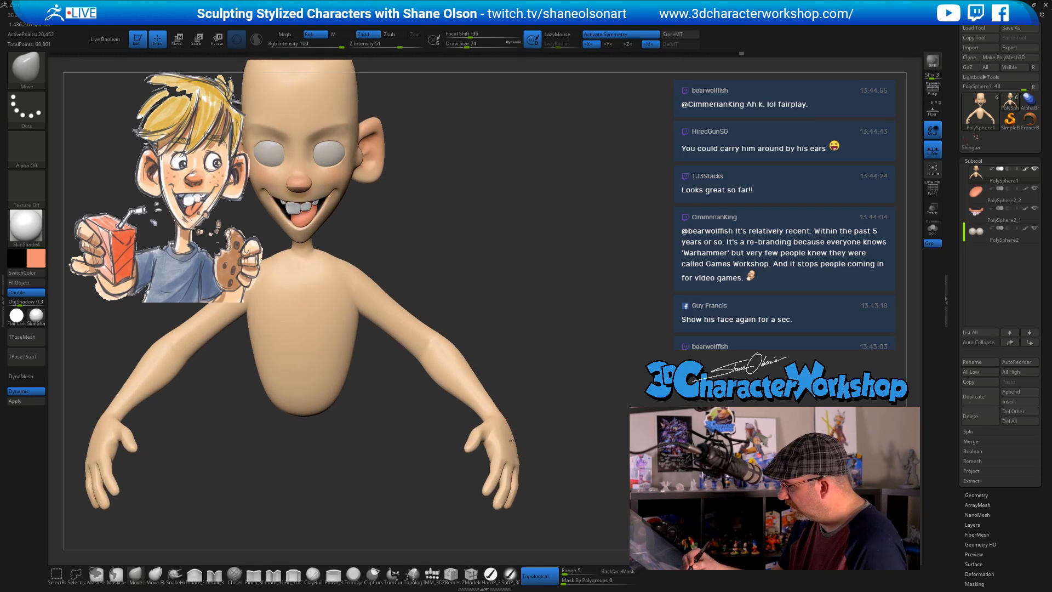
pyautogui.moveTo(537, 440); pyautogui.dragTo(508, 409)
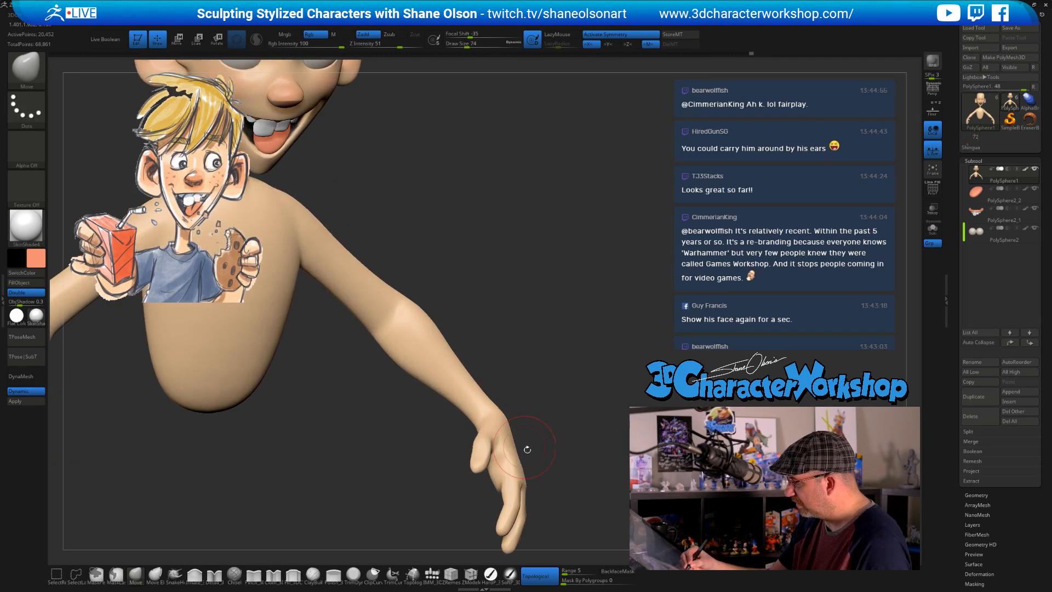
pyautogui.moveTo(522, 444); pyautogui.dragTo(558, 472)
pyautogui.moveTo(512, 445); pyautogui.dragTo(532, 449)
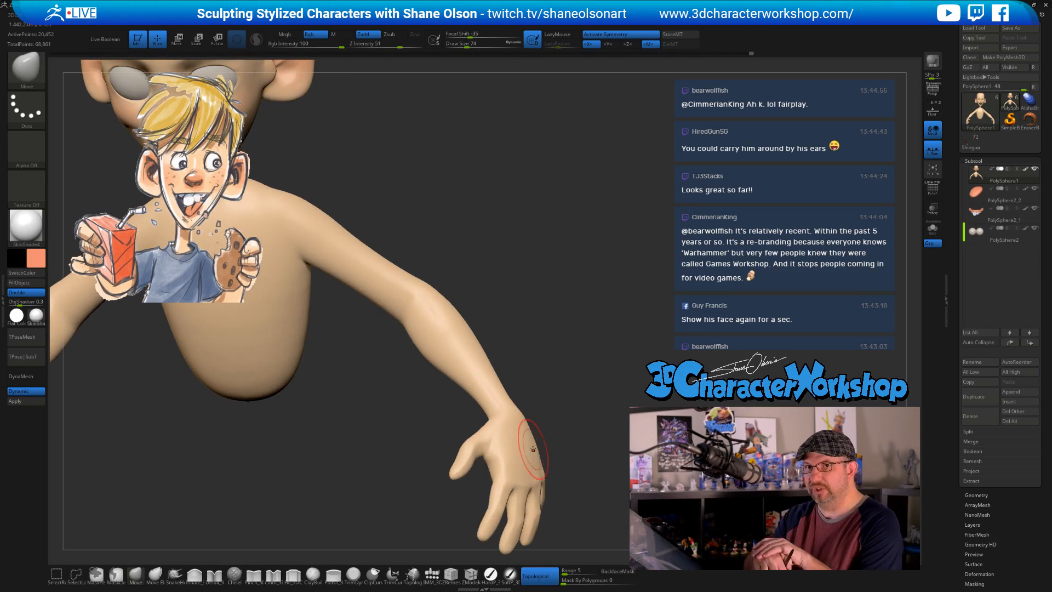
pyautogui.moveTo(587, 404); pyautogui.dragTo(532, 446)
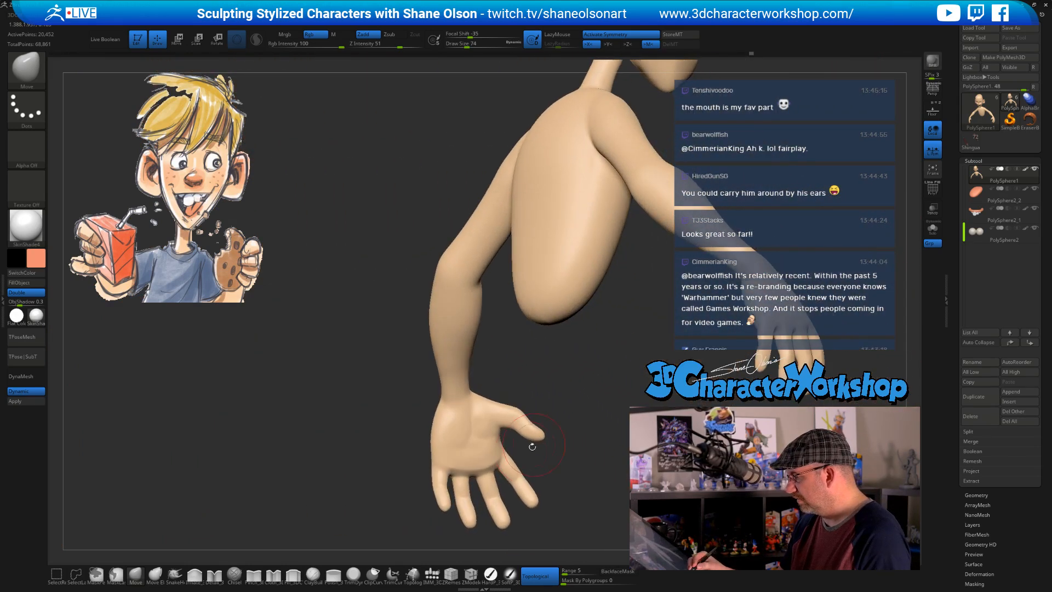
# Refine the profile of the hand around the wrist and thumb with the Move brush at draw size 77
pyautogui.click(254, 578)
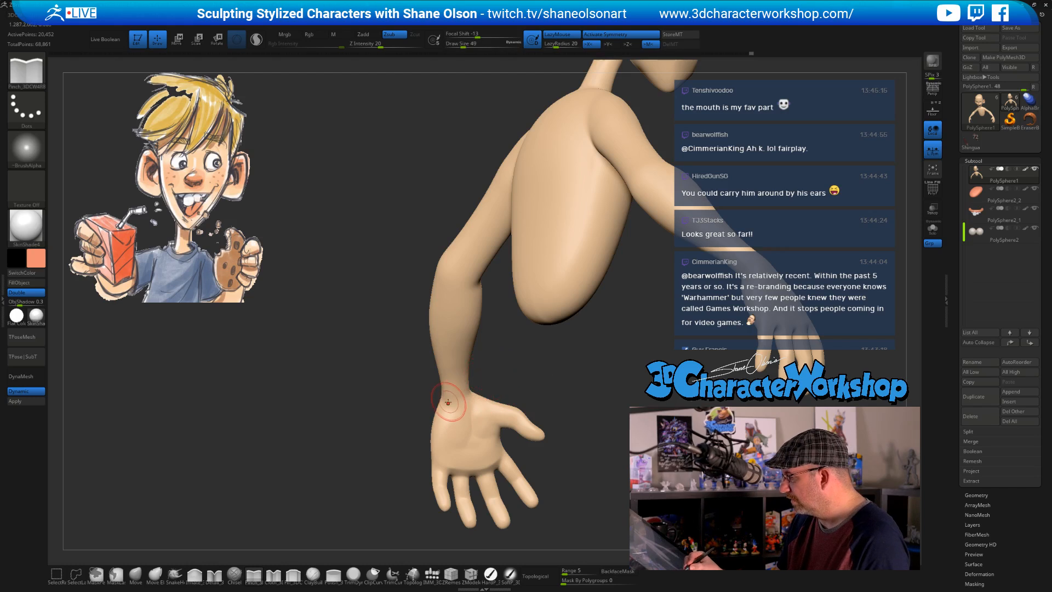
pyautogui.moveTo(526, 395); pyautogui.dragTo(559, 431)
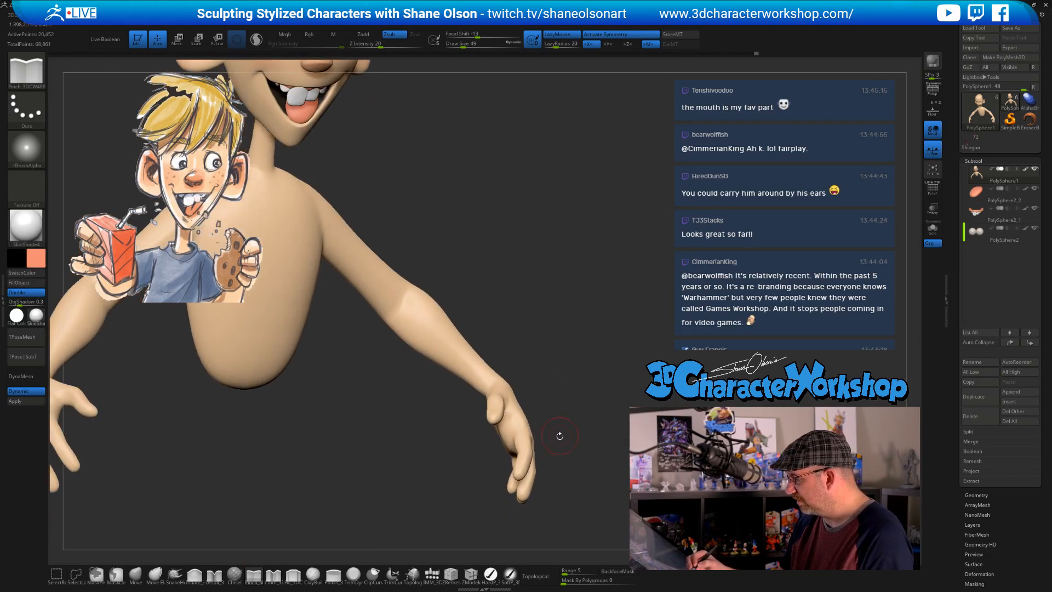
pyautogui.click(135, 573)
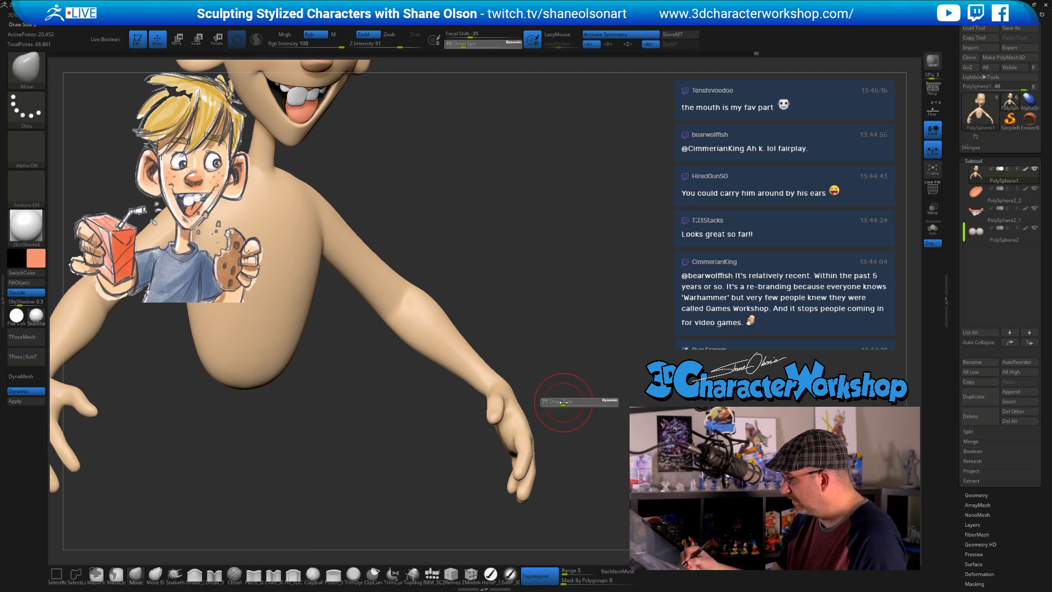
pyautogui.moveTo(556, 404); pyautogui.dragTo(502, 442)
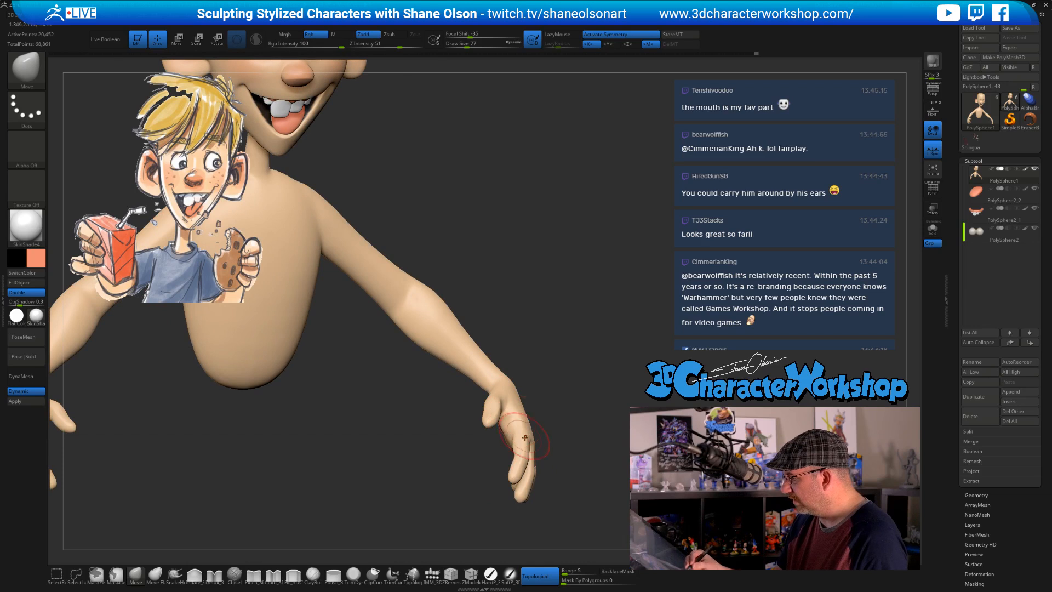
pyautogui.moveTo(564, 409); pyautogui.dragTo(488, 409)
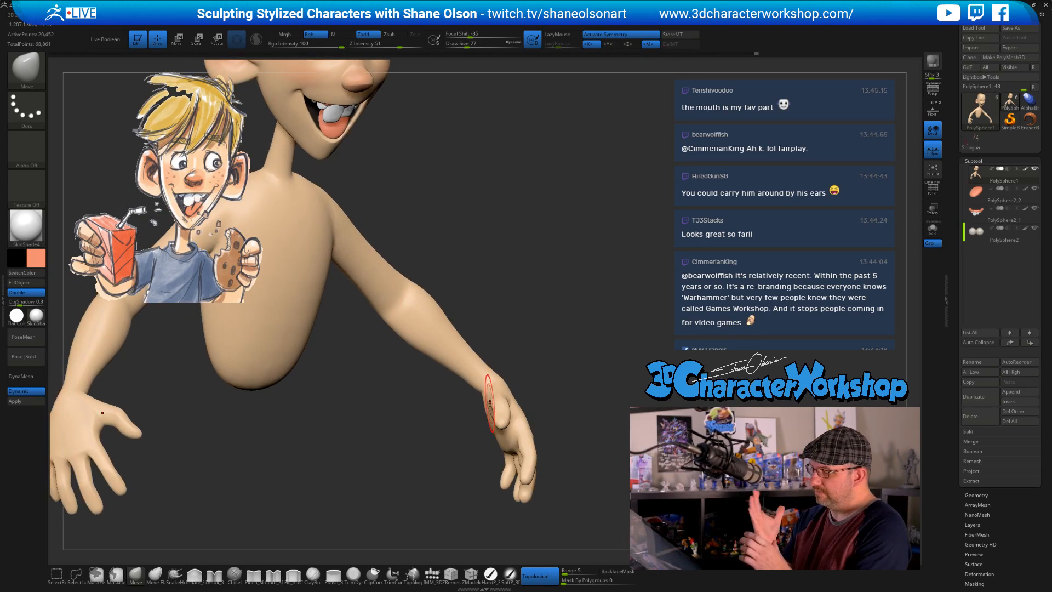
pyautogui.keyDown('alt'); pyautogui.moveTo(592, 398); pyautogui.dragTo(597, 352); pyautogui.keyUp('alt')
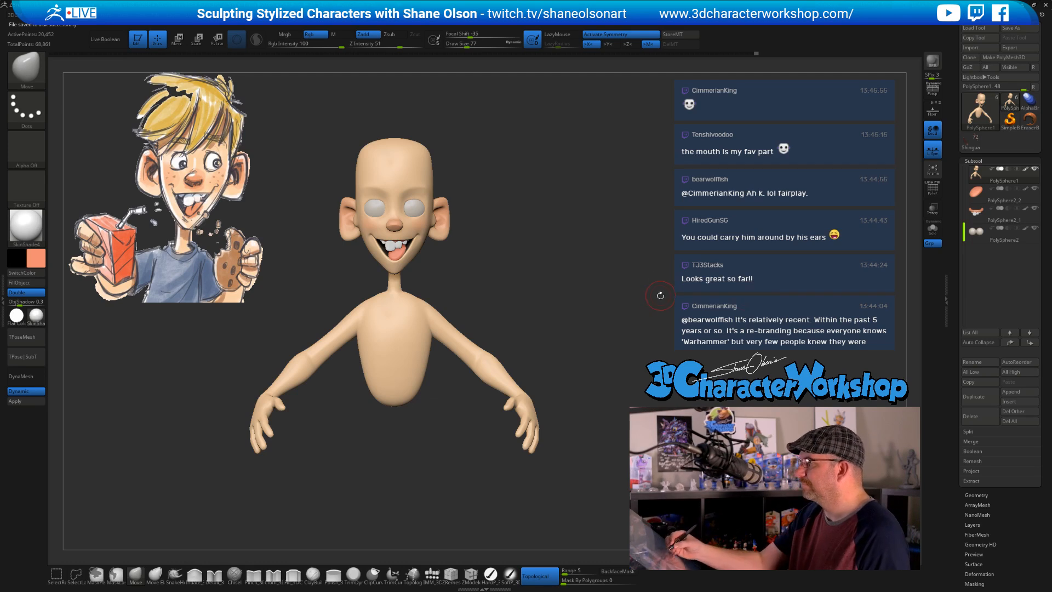
# With the Topology brush at draw size 35, draw two short end strokes and the lower edge curve of an eyebrow above the eye
pyautogui.moveTo(660, 307)
pyautogui.keyDown('alt'); pyautogui.mouseDown()
pyautogui.moveTo(628, 305)
pyautogui.moveTo(617, 329)
pyautogui.moveTo(574, 327)
pyautogui.moveTo(558, 310)
pyautogui.moveTo(562, 350)
pyautogui.mouseUp(); pyautogui.keyUp('alt')
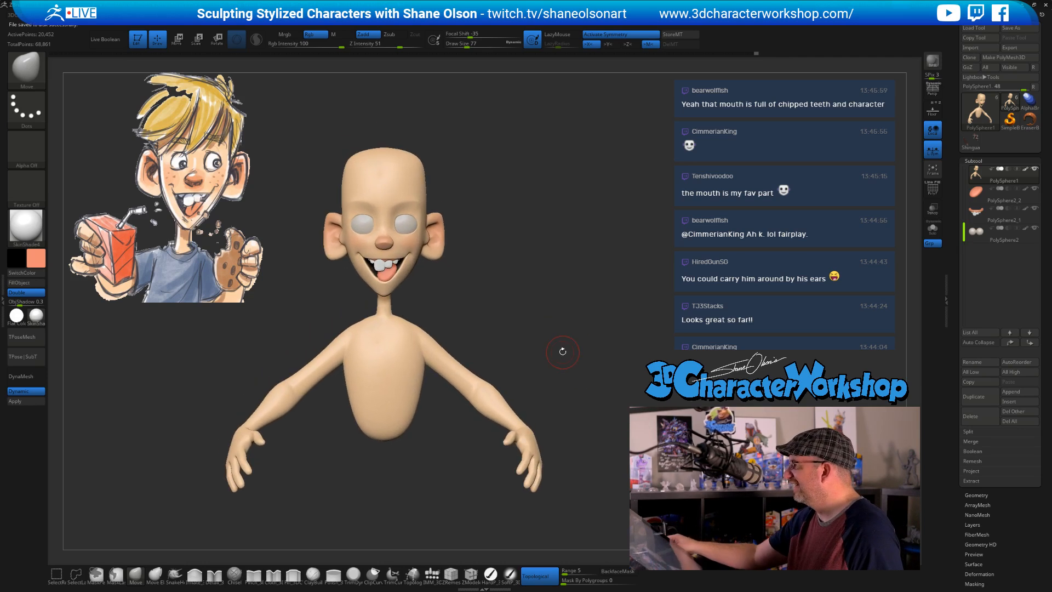
pyautogui.press('s')
pyautogui.moveTo(521, 249); pyautogui.dragTo(526, 250)
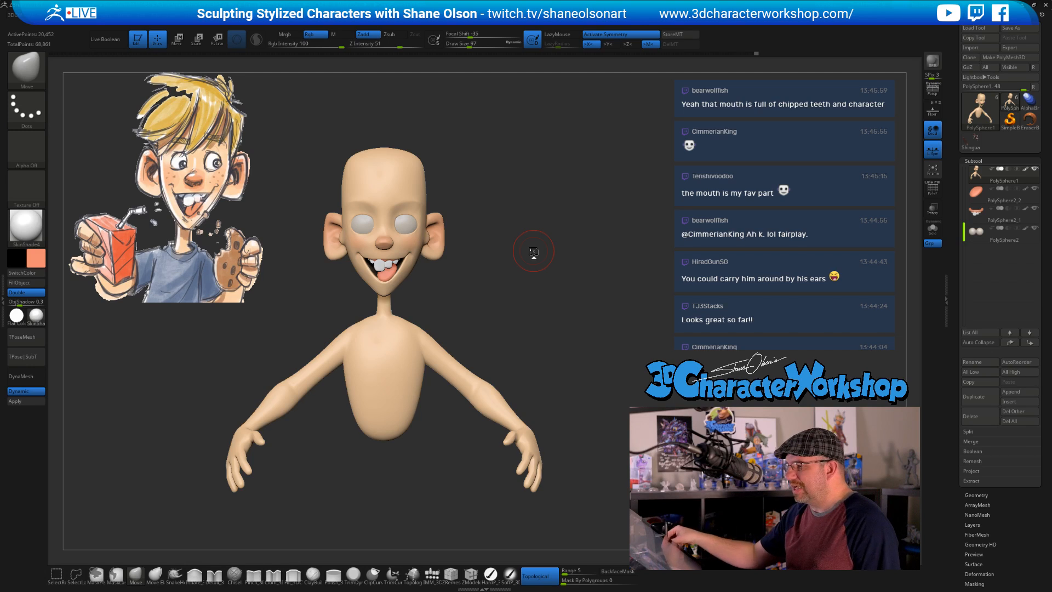
pyautogui.keyDown('alt'); pyautogui.moveTo(545, 279); pyautogui.dragTo(526, 299); pyautogui.keyUp('alt')
pyautogui.keyDown('alt'); pyautogui.moveTo(557, 350); pyautogui.dragTo(561, 373); pyautogui.keyUp('alt')
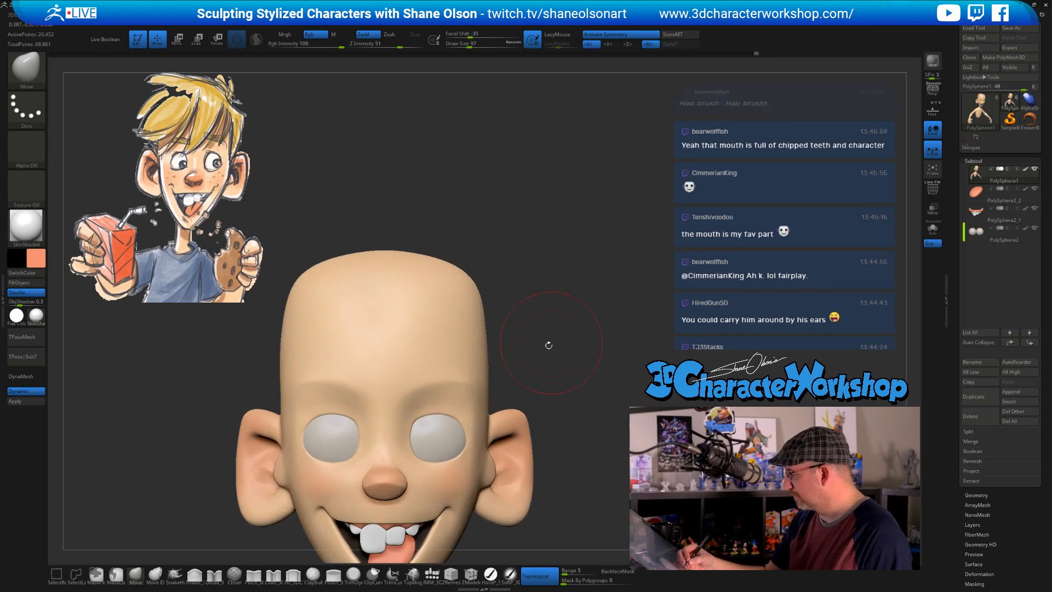
pyautogui.click(411, 574)
pyautogui.press('s')
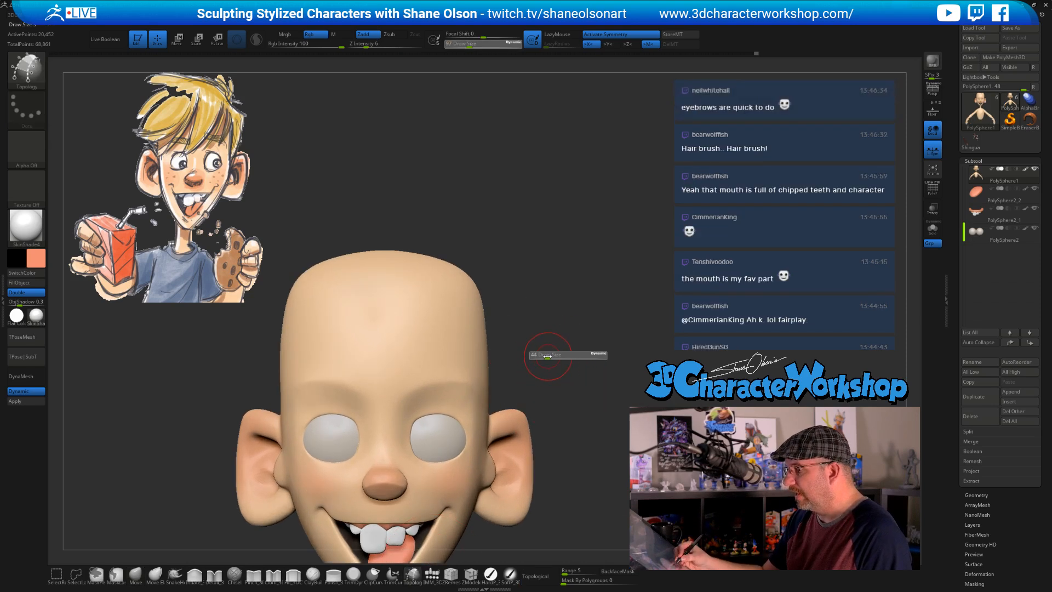
pyautogui.click(546, 357)
pyautogui.keyDown('alt'); pyautogui.moveTo(544, 359); pyautogui.dragTo(559, 345); pyautogui.keyUp('alt')
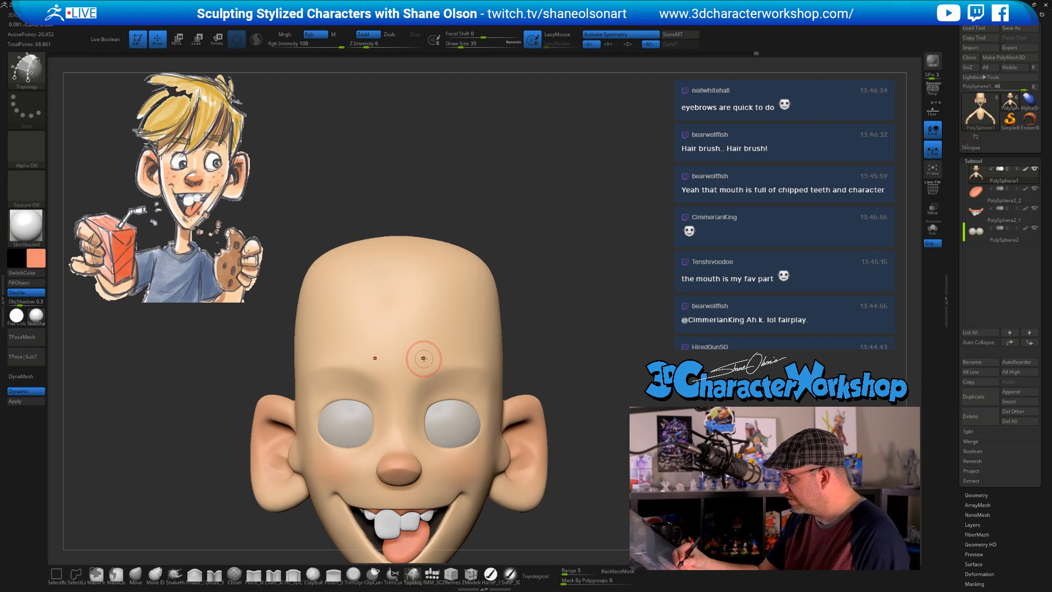
pyautogui.scroll(3, 423, 359)
pyautogui.moveTo(551, 375); pyautogui.dragTo(542, 314)
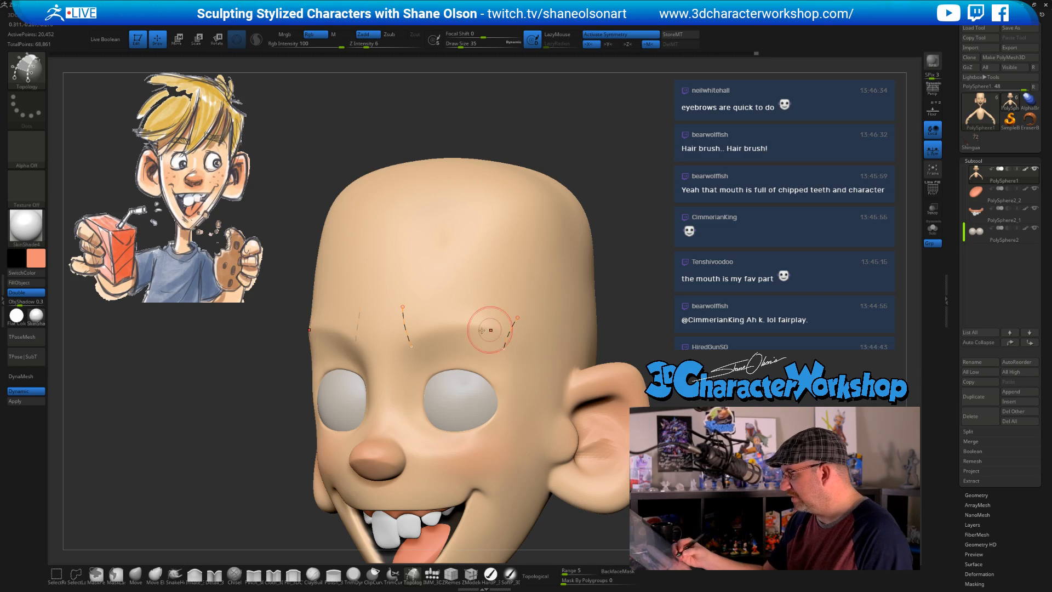
pyautogui.moveTo(389, 347); pyautogui.dragTo(397, 343)
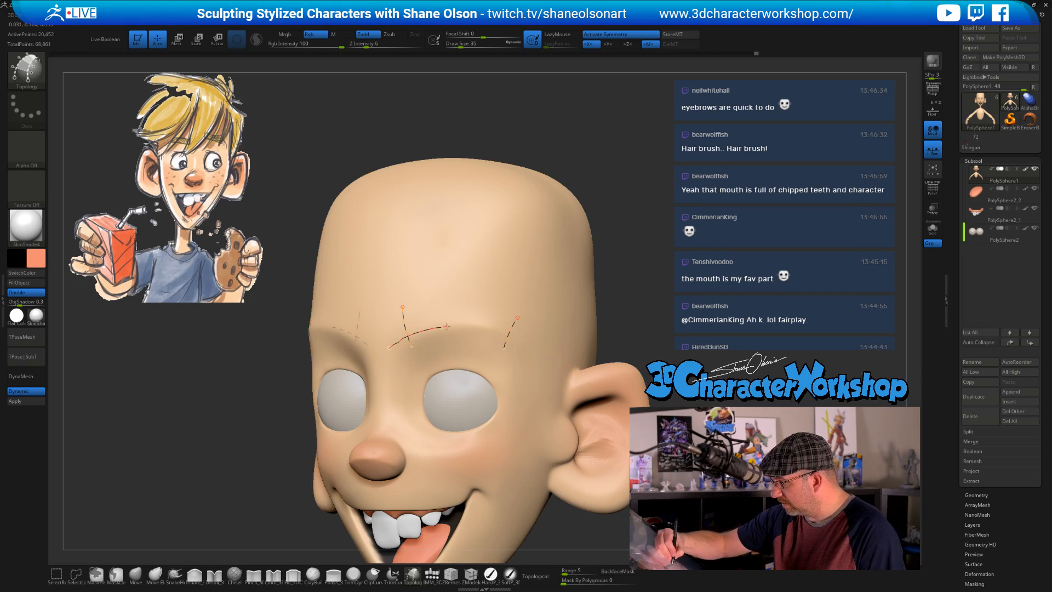
pyautogui.moveTo(489, 329); pyautogui.dragTo(528, 349)
pyautogui.moveTo(387, 319); pyautogui.dragTo(419, 315)
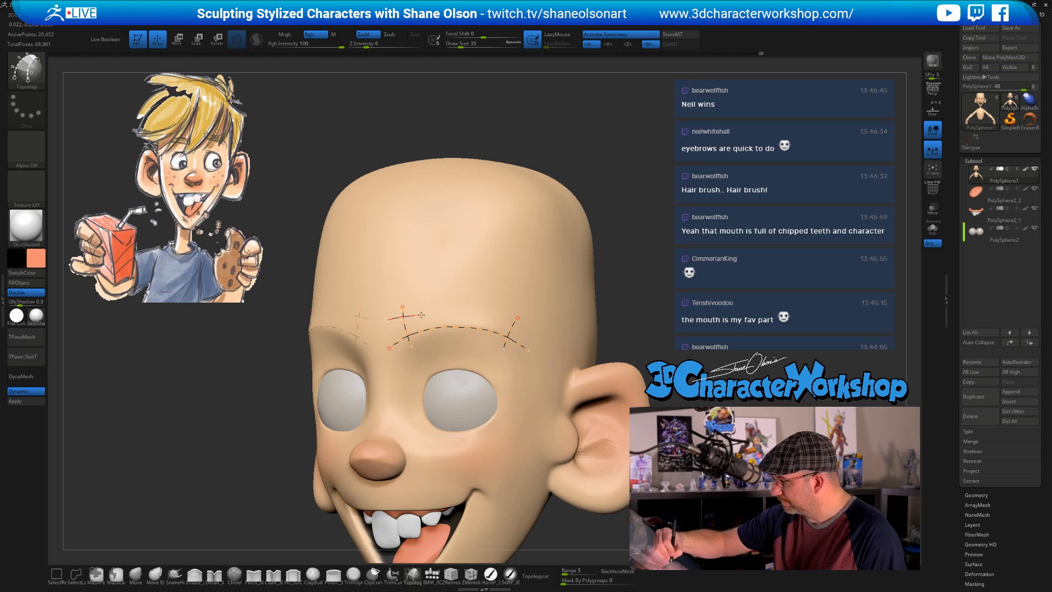
pyautogui.moveTo(529, 337); pyautogui.dragTo(529, 338)
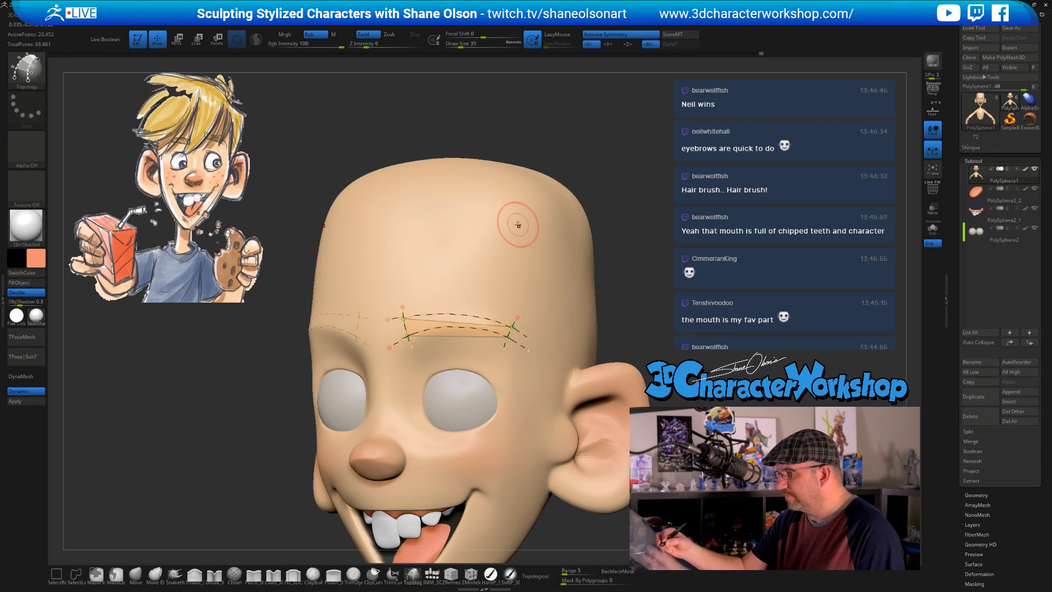
pyautogui.press('ctrl')
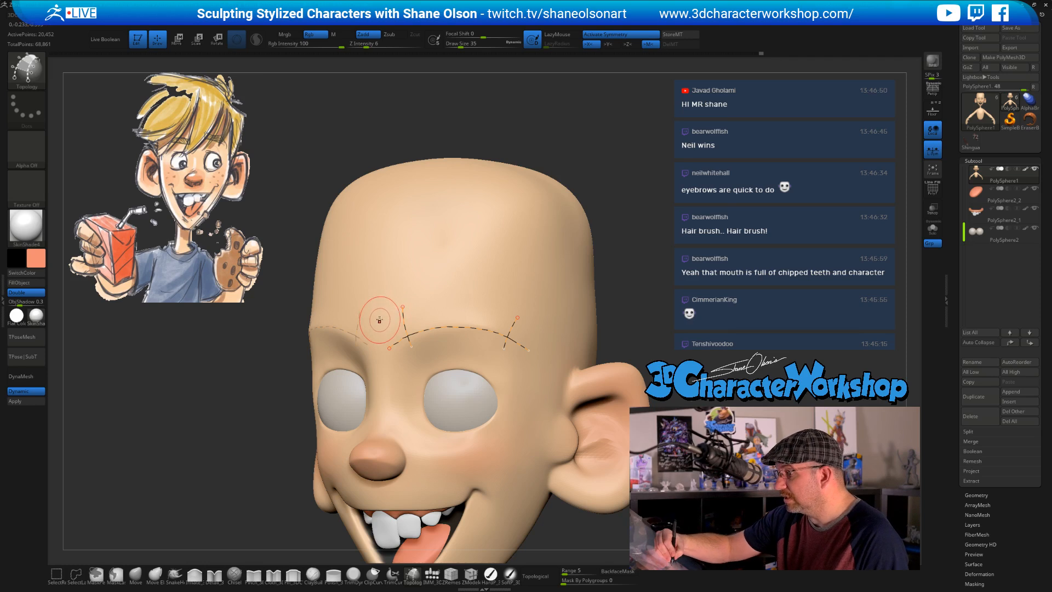
# Draw the eyebrow's upper edge as a raised arch and add cross strokes that divide the eyebrow into a strip of patches
pyautogui.moveTo(372, 313); pyautogui.dragTo(394, 315)
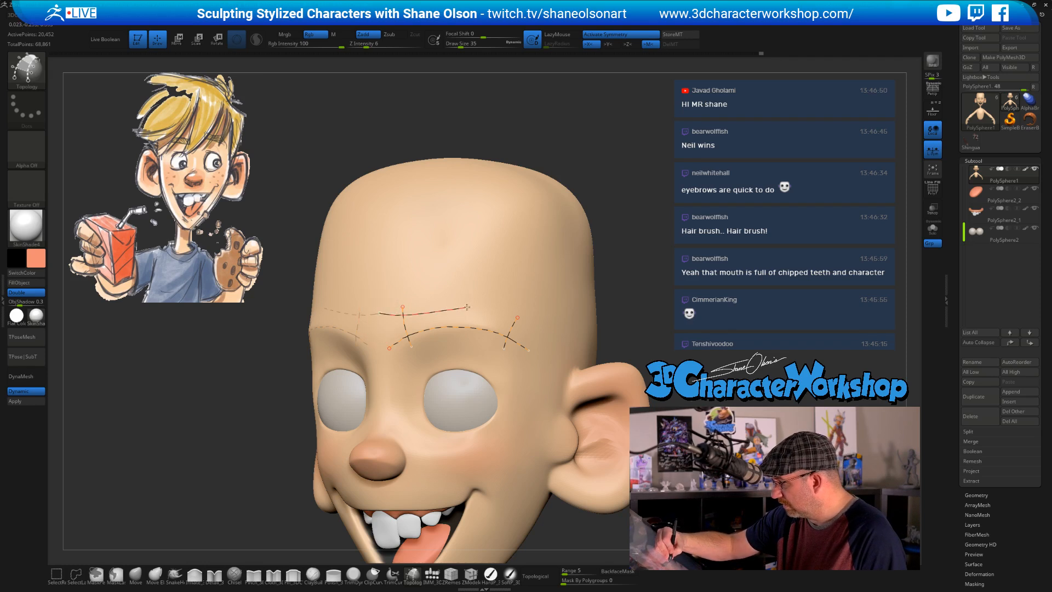
pyautogui.moveTo(496, 309); pyautogui.dragTo(495, 310)
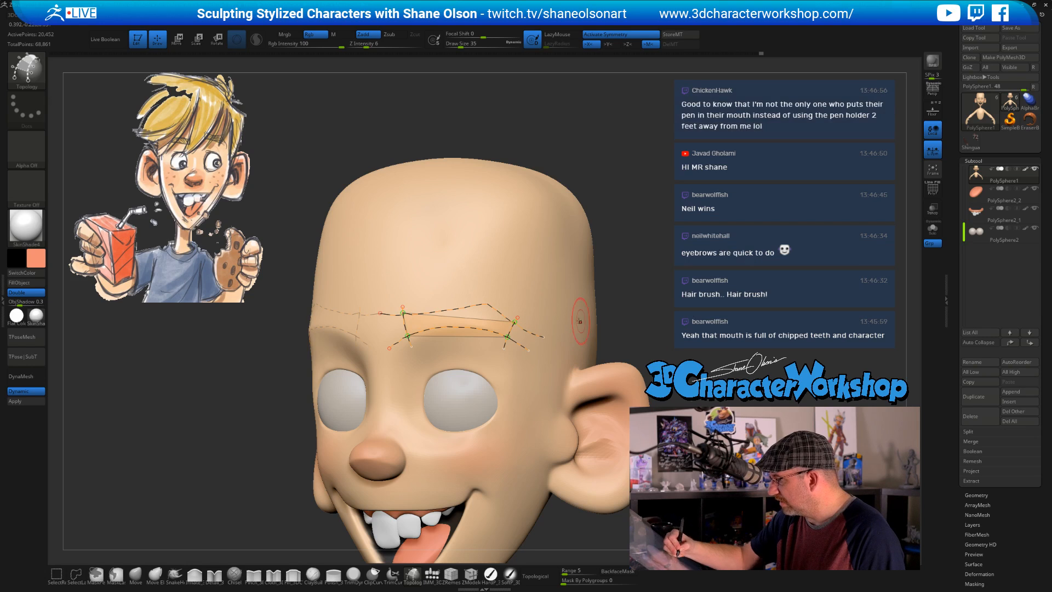
pyautogui.moveTo(498, 267); pyautogui.dragTo(473, 355)
pyautogui.moveTo(461, 280); pyautogui.dragTo(453, 353)
pyautogui.moveTo(432, 290); pyautogui.dragTo(436, 354)
pyautogui.moveTo(414, 292); pyautogui.dragTo(412, 347)
pyautogui.moveTo(510, 299); pyautogui.dragTo(489, 359)
pyautogui.click(609, 318)
pyautogui.moveTo(666, 331)
pyautogui.mouseDown()
pyautogui.moveTo(717, 329)
pyautogui.moveTo(701, 331)
pyautogui.mouseUp()
pyautogui.moveTo(473, 331); pyautogui.dragTo(449, 332)
pyautogui.click(629, 345)
# Set the Topology brush's draw size to 16 and generate the thin eyebrow meshes from the drawn curves
pyautogui.keyDown('ctrl'); pyautogui.moveTo(462, 343); pyautogui.dragTo(456, 365, button='right'); pyautogui.keyUp('ctrl')
pyautogui.moveTo(465, 321)
pyautogui.keyDown('alt'); pyautogui.mouseDown()
pyautogui.moveTo(451, 317)
pyautogui.moveTo(449, 328)
pyautogui.moveTo(466, 326)
pyautogui.moveTo(445, 335)
pyautogui.mouseUp(); pyautogui.keyUp('alt')
pyautogui.keyDown('ctrl'); pyautogui.moveTo(653, 298); pyautogui.dragTo(657, 267, button='right'); pyautogui.keyUp('ctrl')
pyautogui.moveTo(648, 312); pyautogui.dragTo(641, 305)
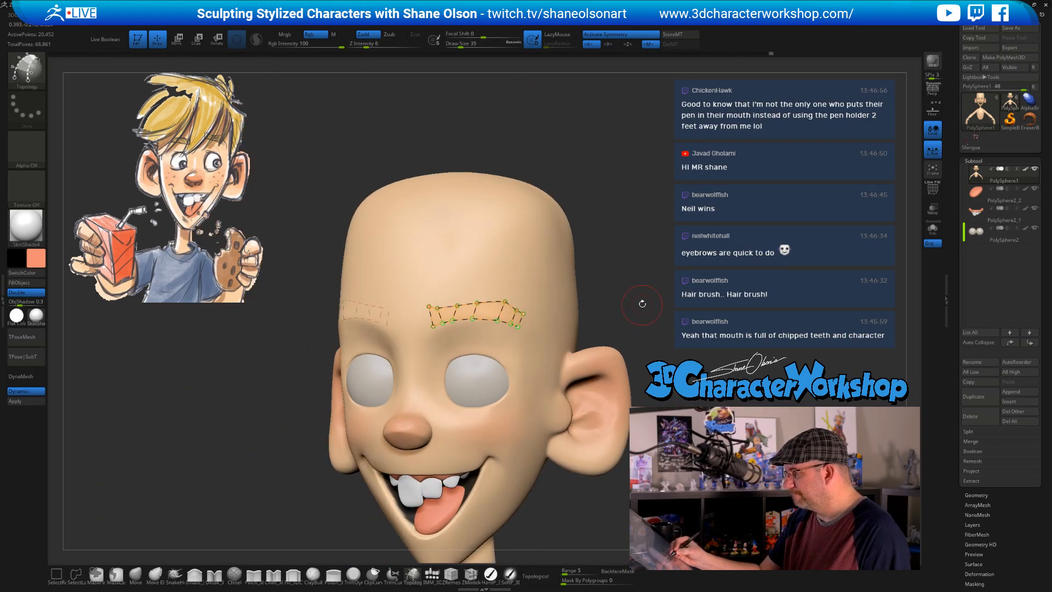
pyautogui.keyDown('ctrl'); pyautogui.moveTo(640, 306); pyautogui.dragTo(655, 274, button='right'); pyautogui.keyUp('ctrl')
pyautogui.press('s')
pyautogui.click(656, 276)
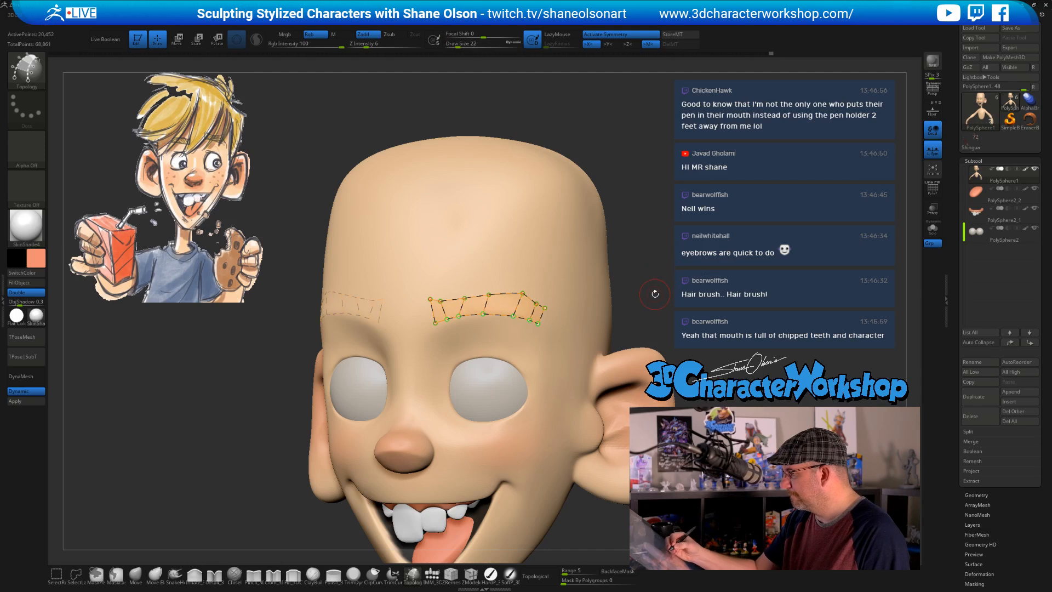
pyautogui.press('s')
pyautogui.click(640, 269)
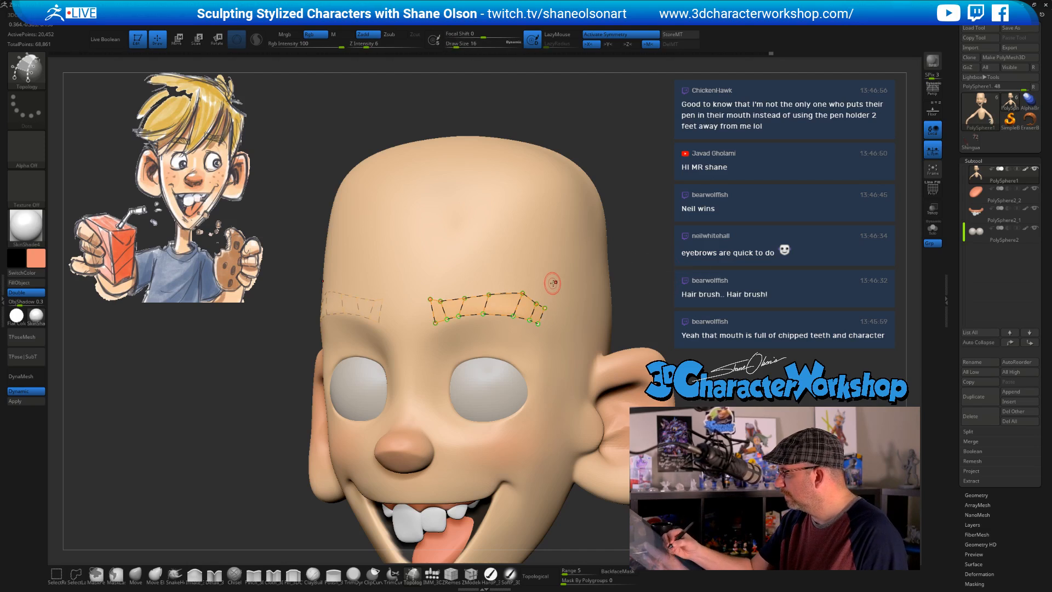
pyautogui.click(551, 283)
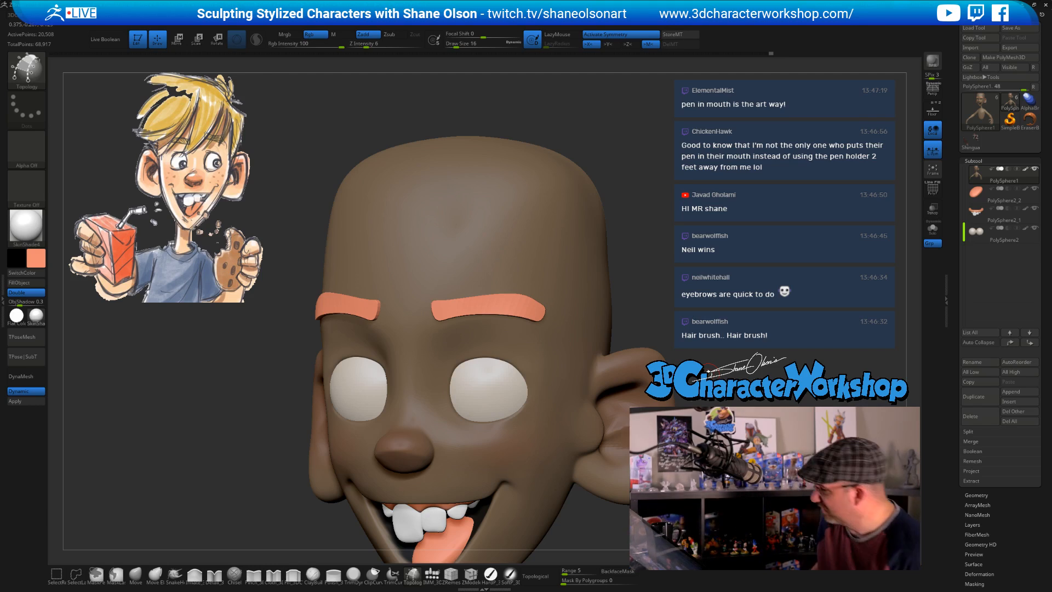
# Split the unmasked eyebrows off from the body into a separate subtool
pyautogui.keyDown('alt'); pyautogui.moveTo(687, 285); pyautogui.dragTo(687, 317); pyautogui.keyUp('alt')
pyautogui.keyDown('alt'); pyautogui.moveTo(686, 272); pyautogui.dragTo(685, 271); pyautogui.keyUp('alt')
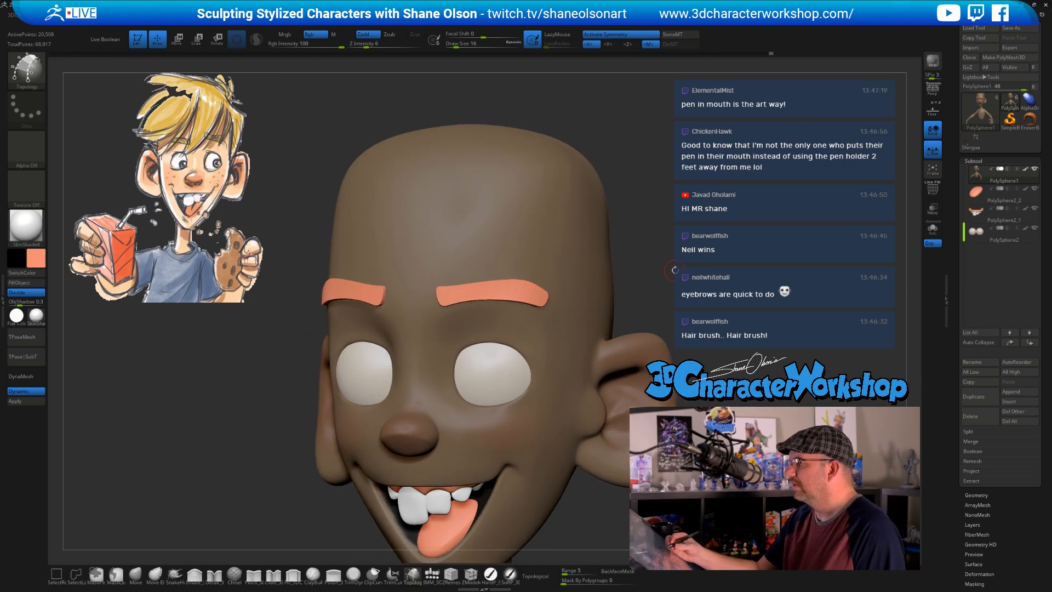
pyautogui.keyDown('shift'); pyautogui.moveTo(692, 268); pyautogui.dragTo(690, 300); pyautogui.keyUp('shift')
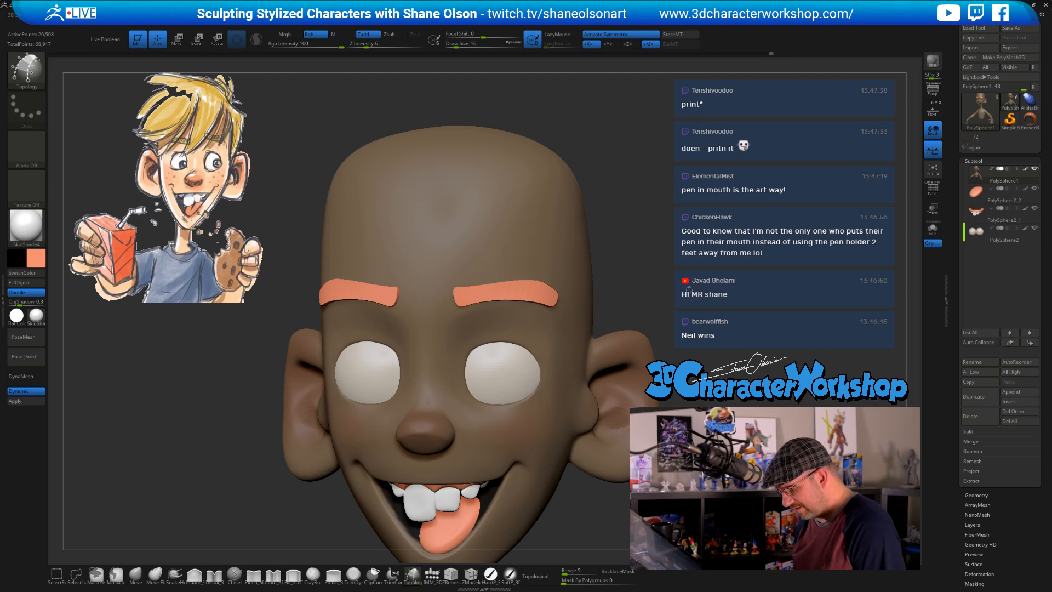
pyautogui.press('space')
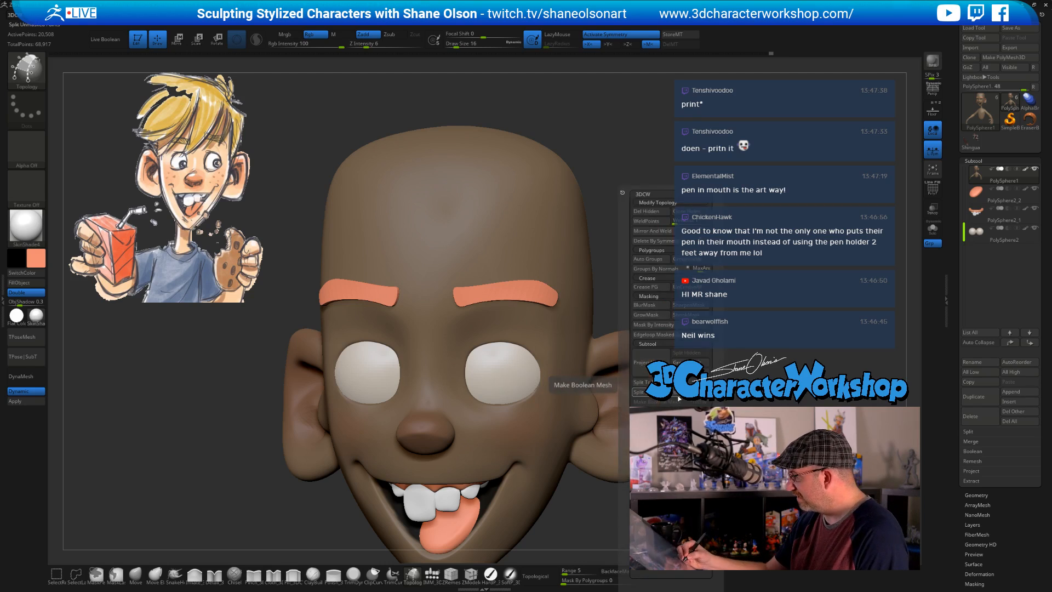
pyautogui.click(677, 393)
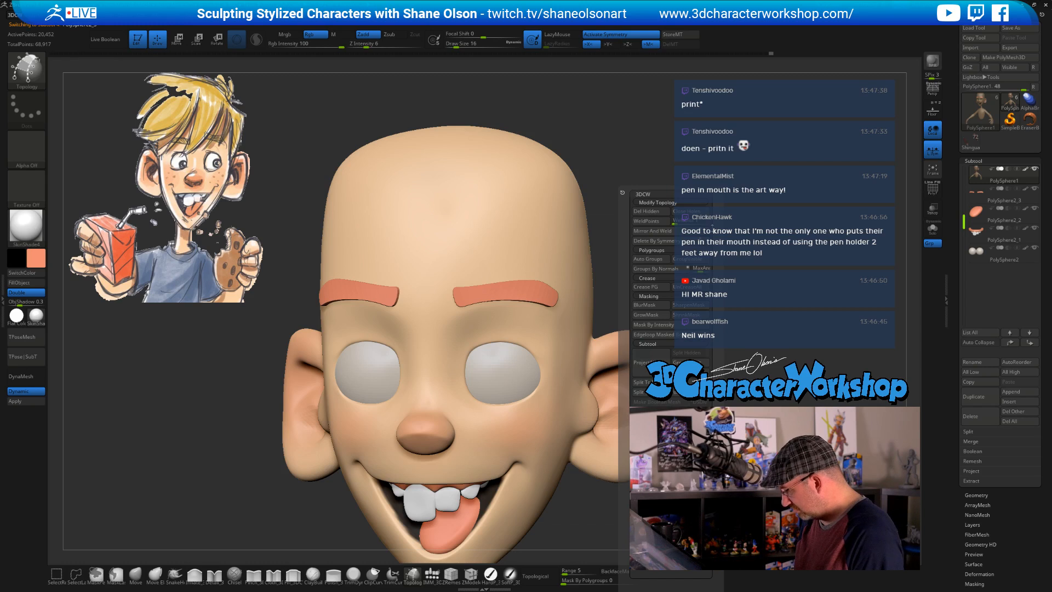
# Make the eyebrow subtool active and sample a light blond colour from the hair in the reference drawing
pyautogui.press('z')
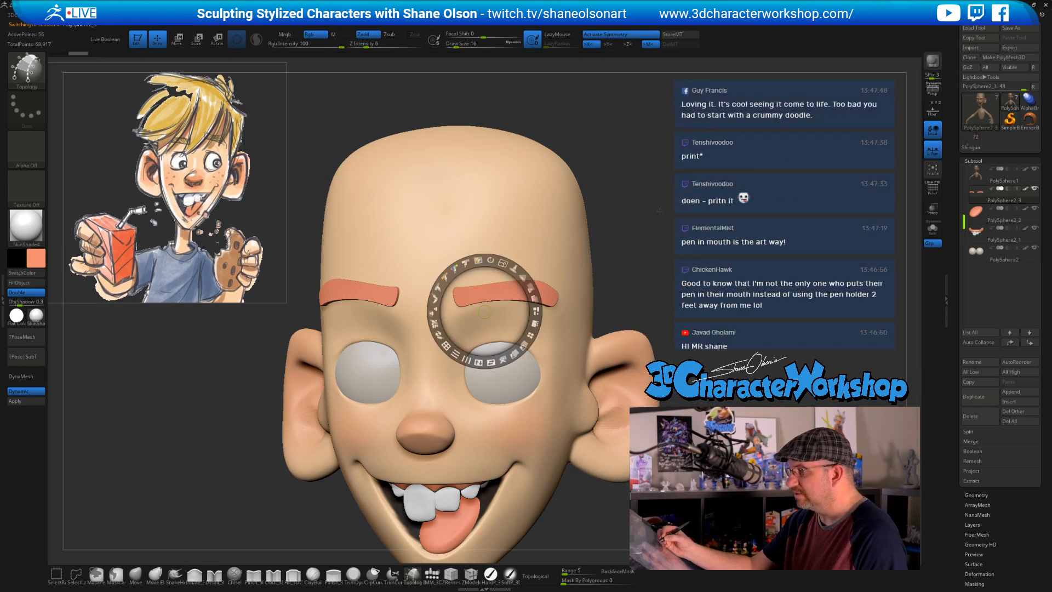
pyautogui.press('c')
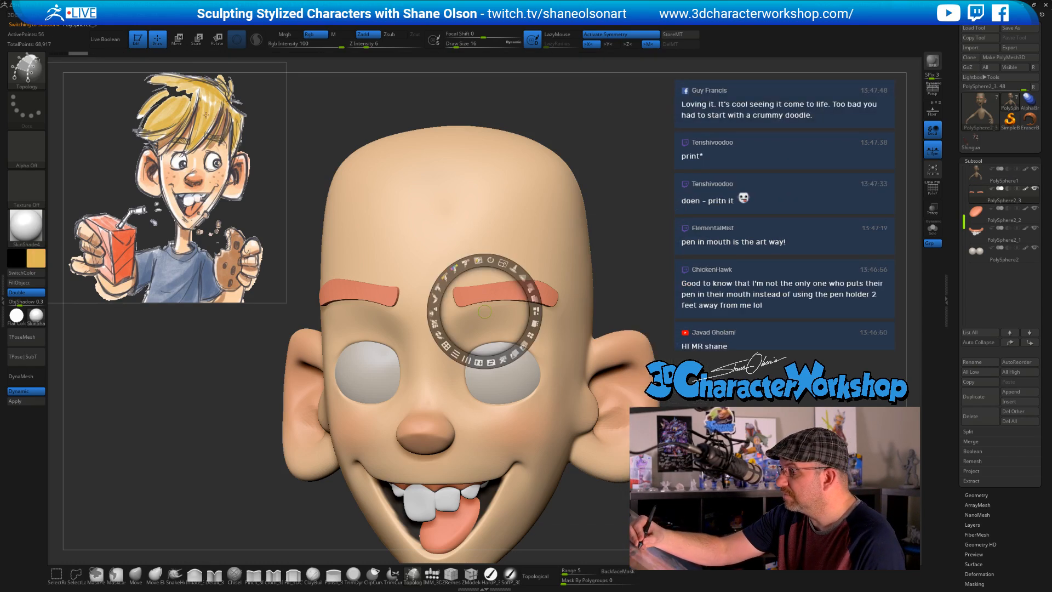
pyautogui.press('c')
pyautogui.hotkey('shift', 'z')
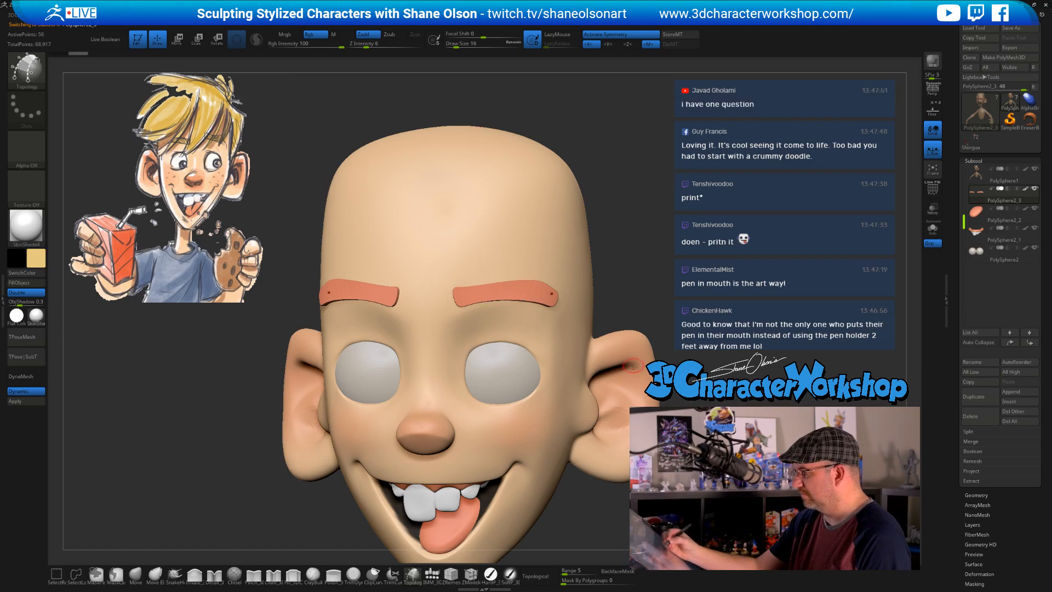
# Fill the eyebrow subtool with the sampled light blond colour
pyautogui.click(491, 578)
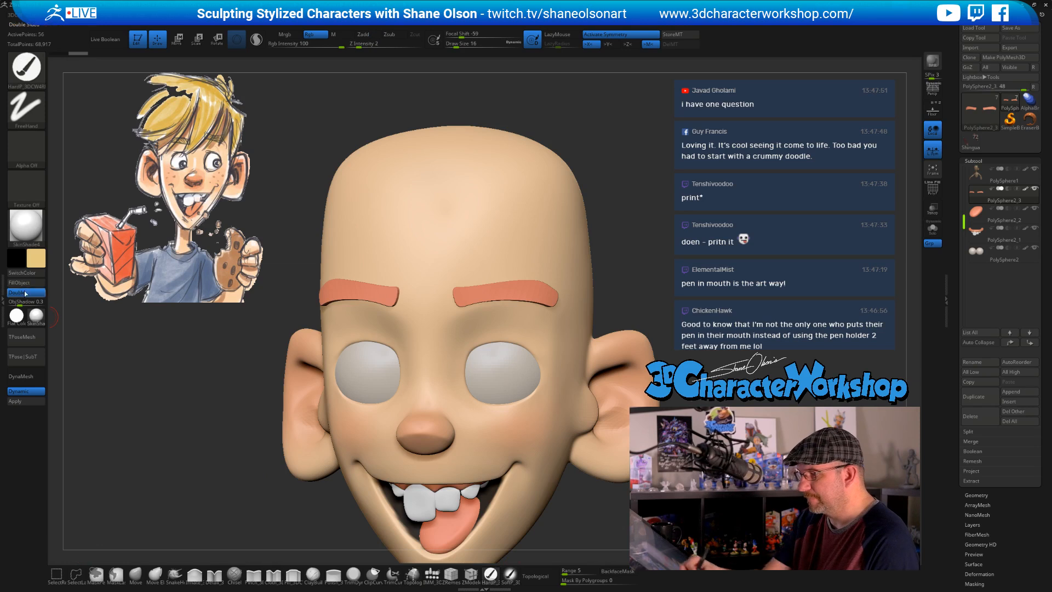
pyautogui.click(28, 283)
pyautogui.moveTo(658, 322); pyautogui.dragTo(640, 258)
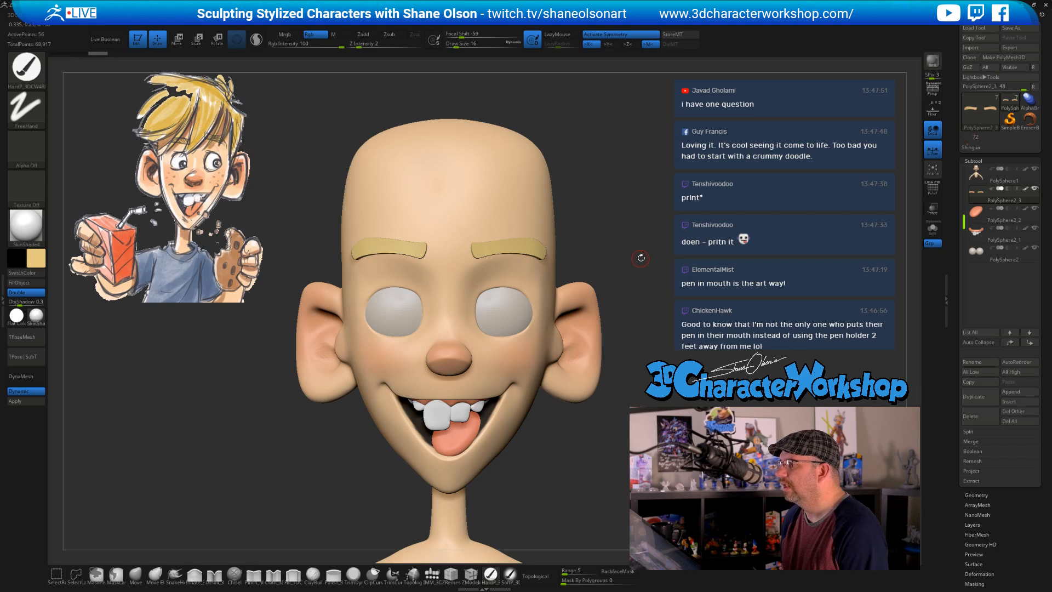
pyautogui.moveTo(646, 287); pyautogui.dragTo(606, 277)
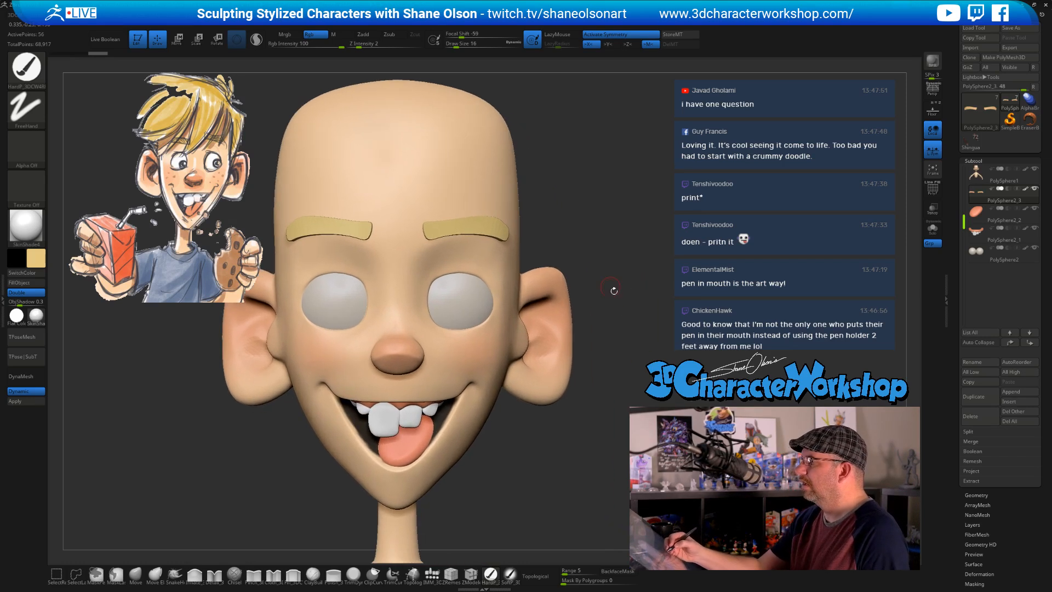
pyautogui.moveTo(654, 314); pyautogui.dragTo(649, 308)
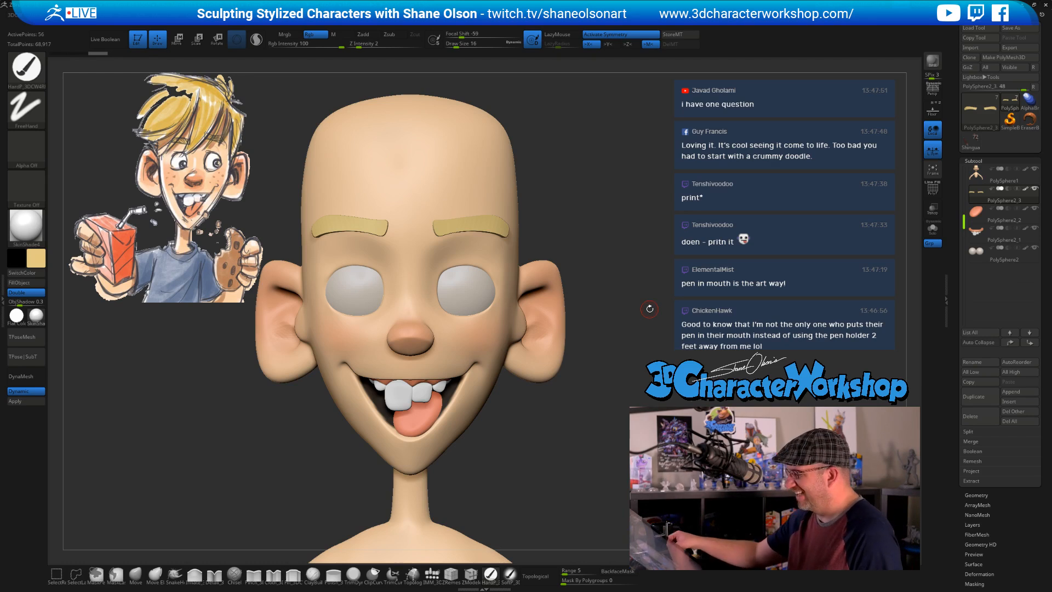
pyautogui.keyDown('ctrl'); pyautogui.moveTo(657, 315); pyautogui.dragTo(636, 304, button='right'); pyautogui.keyUp('ctrl')
# Display the eyebrows' wireframe and shape them to the brow with the topologically masked Move brush at draw size 59
pyautogui.hotkey('shift', 'f')
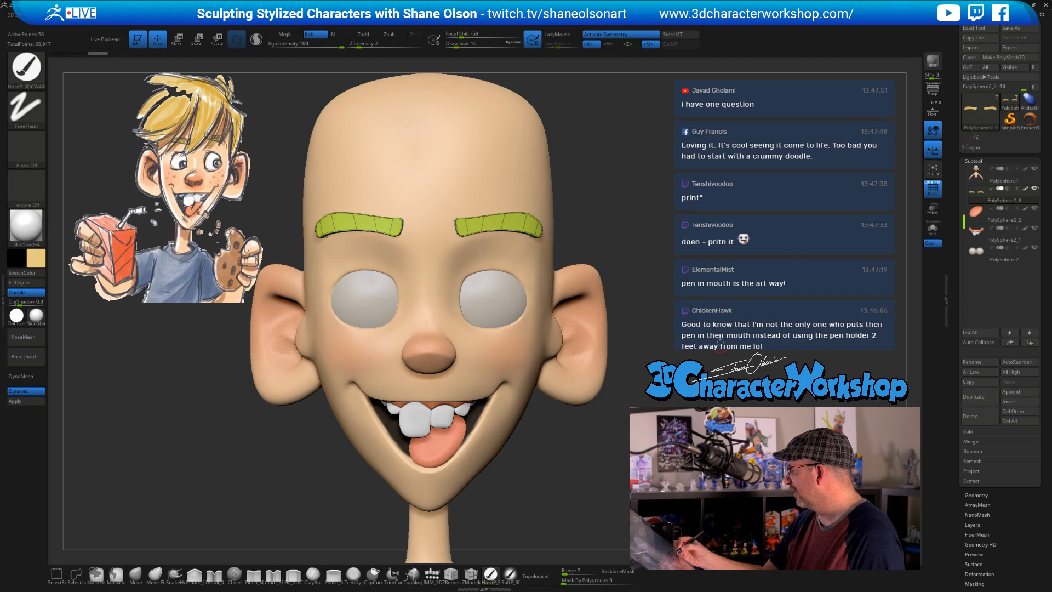
pyautogui.moveTo(723, 235); pyautogui.dragTo(805, 226, button='right')
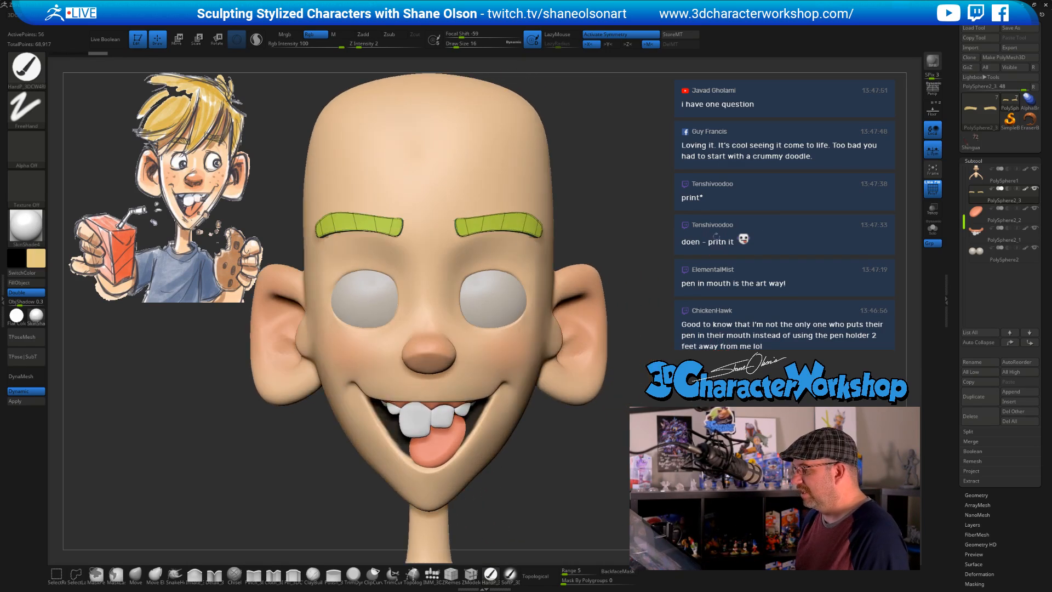
pyautogui.click(135, 574)
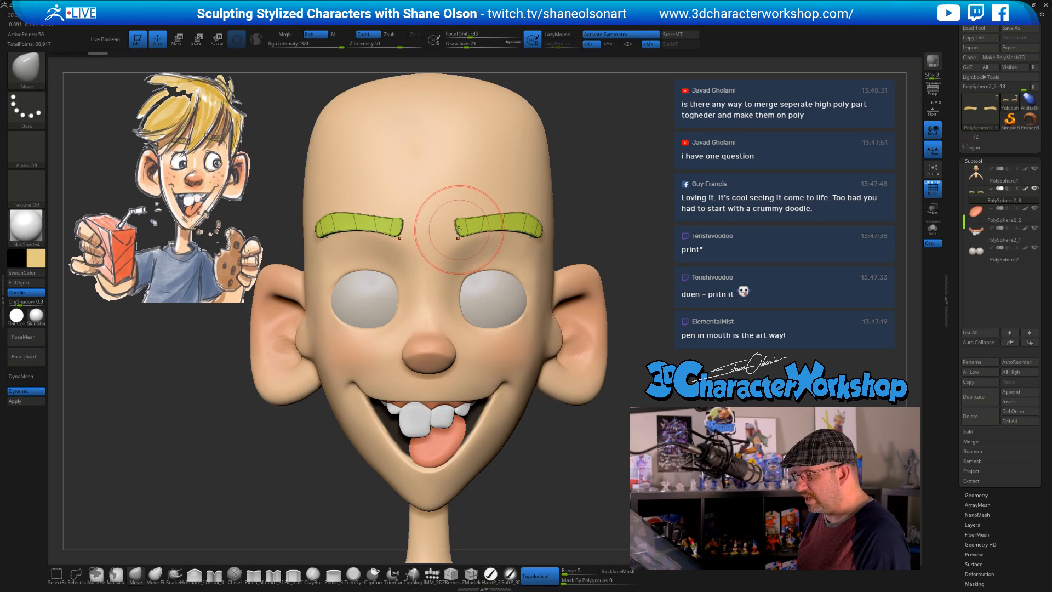
pyautogui.moveTo(627, 211)
pyautogui.mouseDown(button='right')
pyautogui.moveTo(611, 219)
pyautogui.moveTo(648, 215)
pyautogui.mouseUp(button='right')
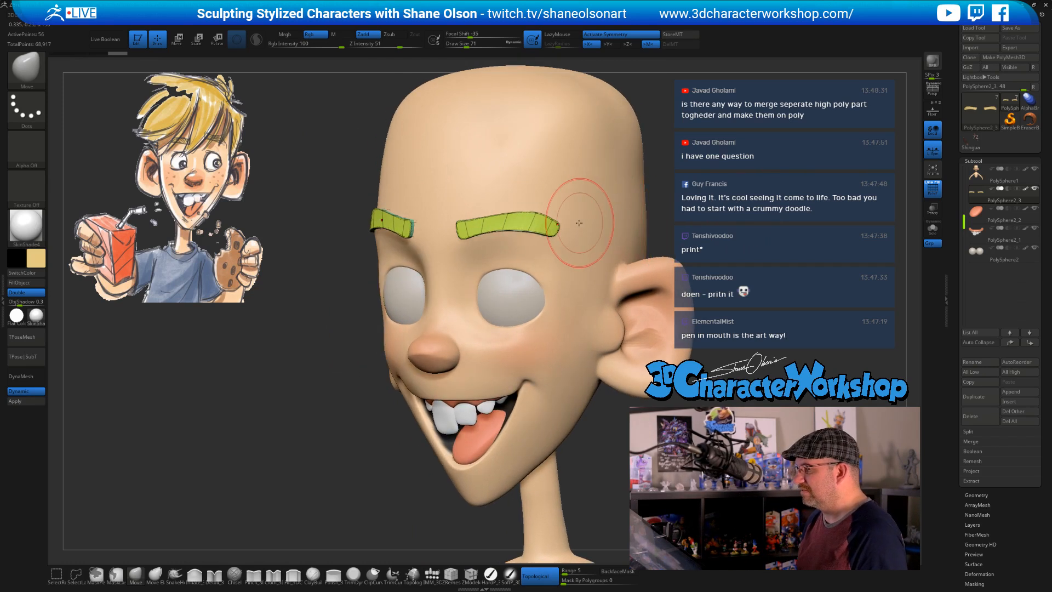
pyautogui.press('s')
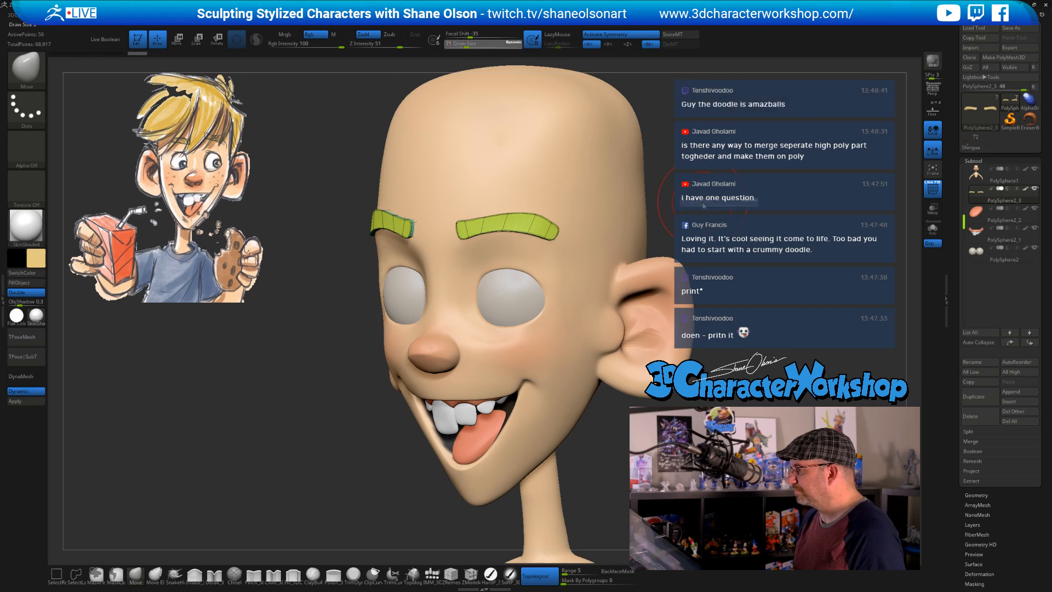
pyautogui.moveTo(701, 202); pyautogui.dragTo(694, 202)
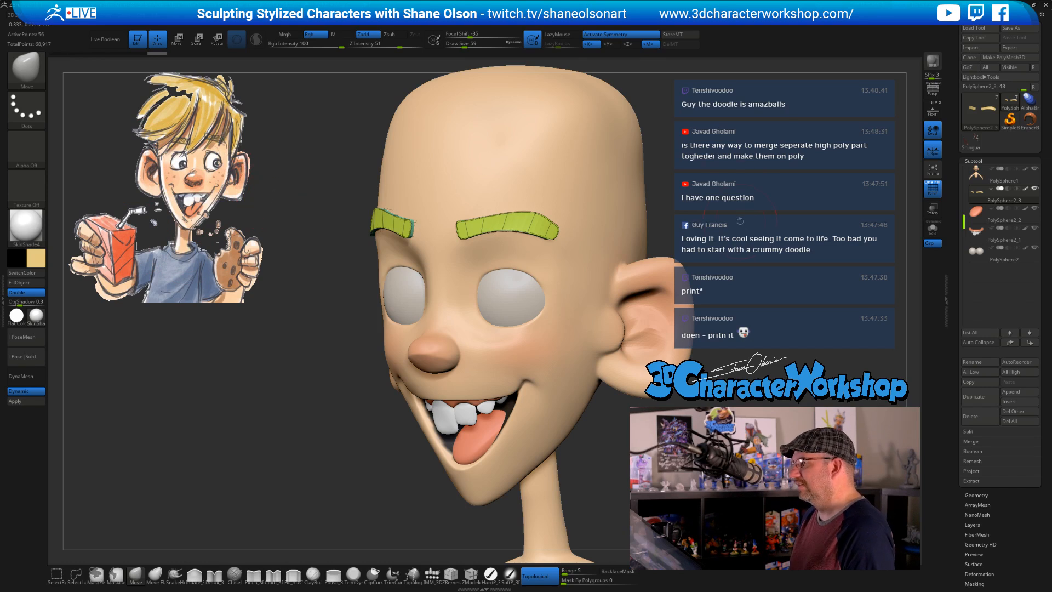
pyautogui.keyDown('alt'); pyautogui.moveTo(740, 221); pyautogui.dragTo(718, 229); pyautogui.keyUp('alt')
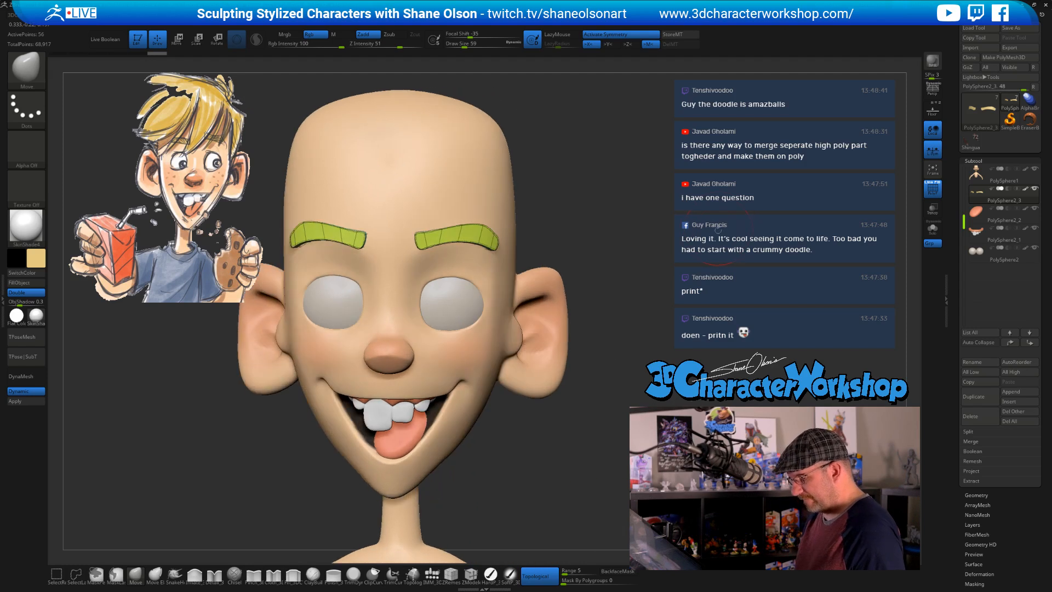
pyautogui.press('space')
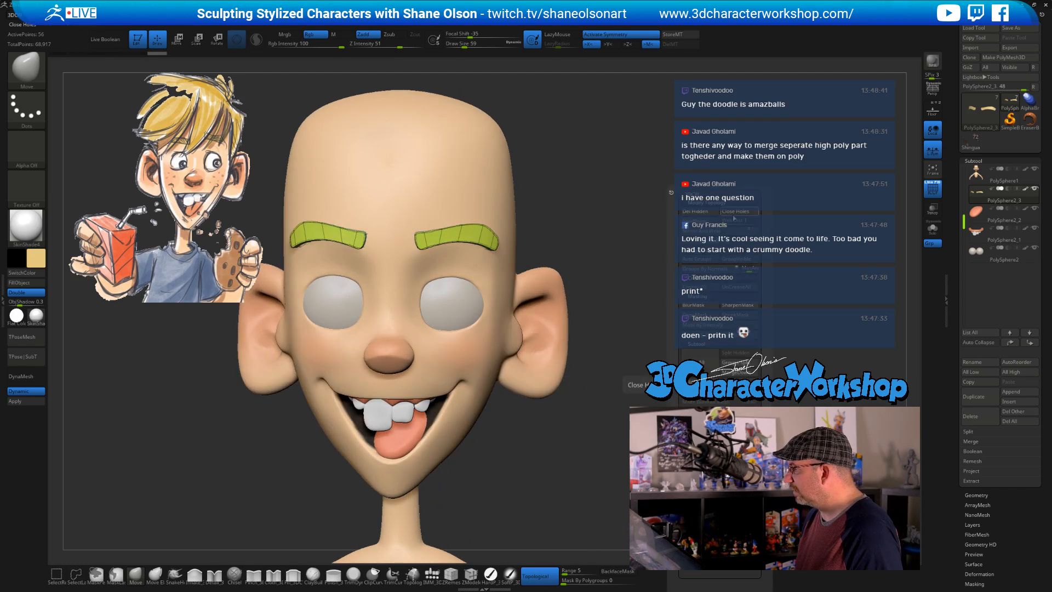
pyautogui.click(738, 287)
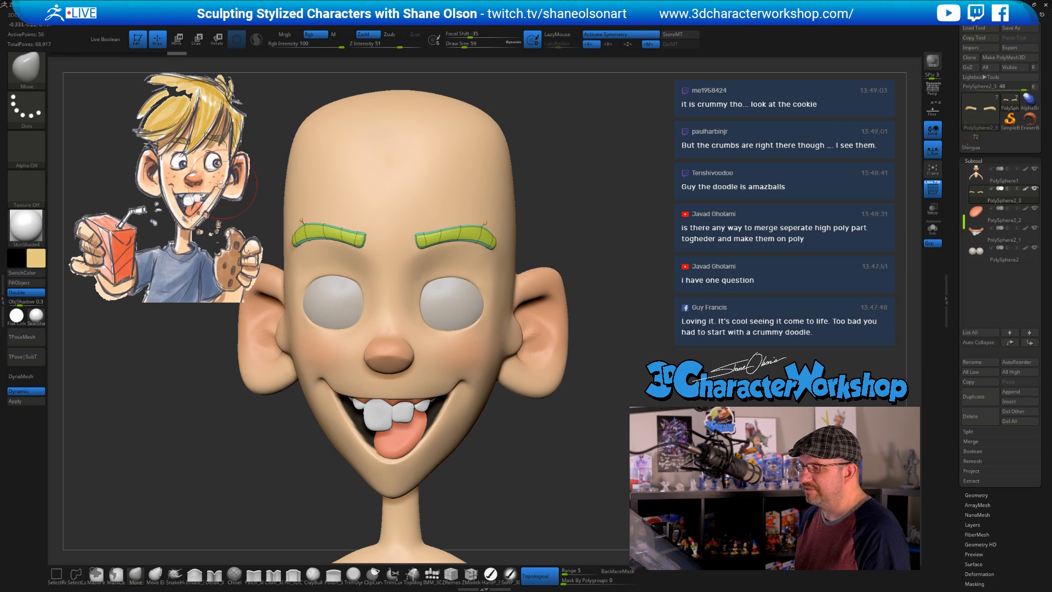
# Refine the eyebrows' arch and outer ends from several angles with the Move brush at draw sizes 41 and 29
pyautogui.press('s')
pyautogui.moveTo(587, 173); pyautogui.dragTo(638, 173)
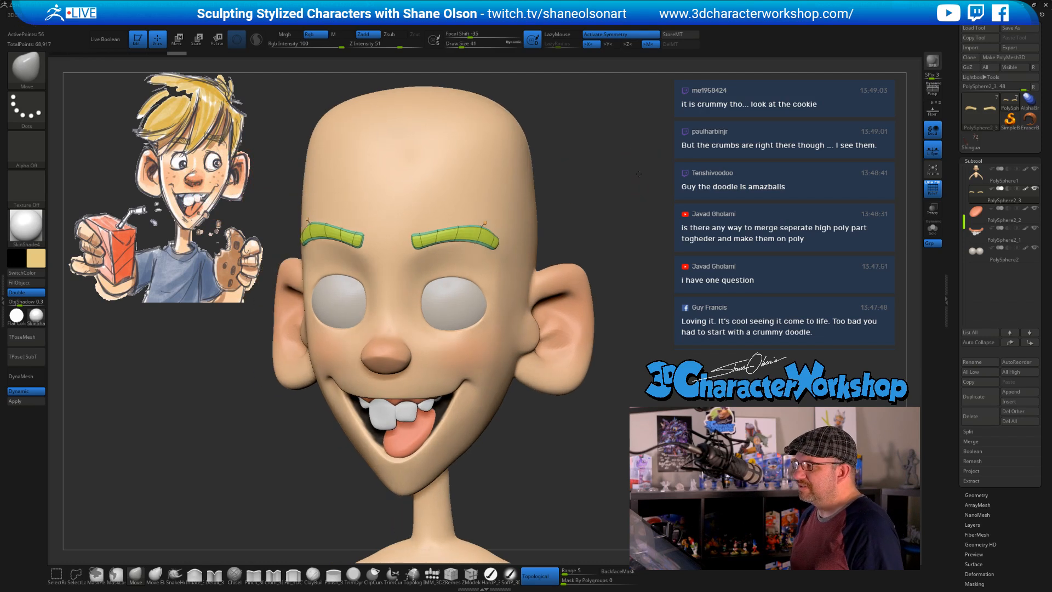
pyautogui.moveTo(657, 221); pyautogui.dragTo(639, 215)
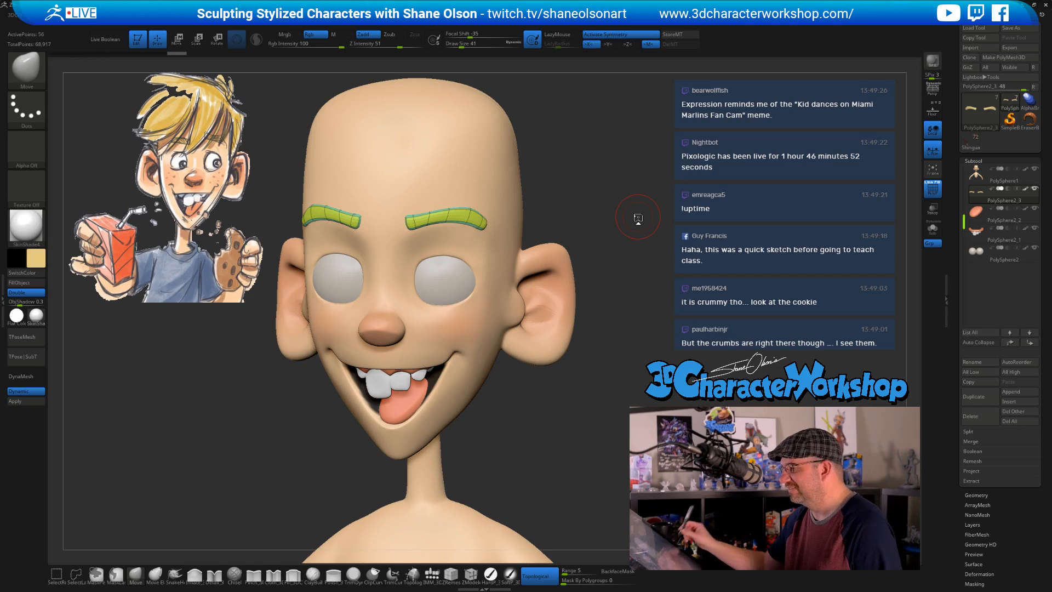
pyautogui.moveTo(642, 333)
pyautogui.mouseDown()
pyautogui.moveTo(634, 309)
pyautogui.moveTo(614, 308)
pyautogui.moveTo(606, 270)
pyautogui.moveTo(643, 336)
pyautogui.mouseUp()
pyautogui.moveTo(675, 267)
pyautogui.keyDown('alt'); pyautogui.mouseDown()
pyautogui.moveTo(658, 288)
pyautogui.moveTo(621, 267)
pyautogui.moveTo(558, 267)
pyautogui.mouseUp(); pyautogui.keyUp('alt')
pyautogui.press('s')
pyautogui.moveTo(457, 274)
pyautogui.mouseDown()
pyautogui.moveTo(482, 303)
pyautogui.moveTo(483, 292)
pyautogui.moveTo(473, 299)
pyautogui.mouseUp()
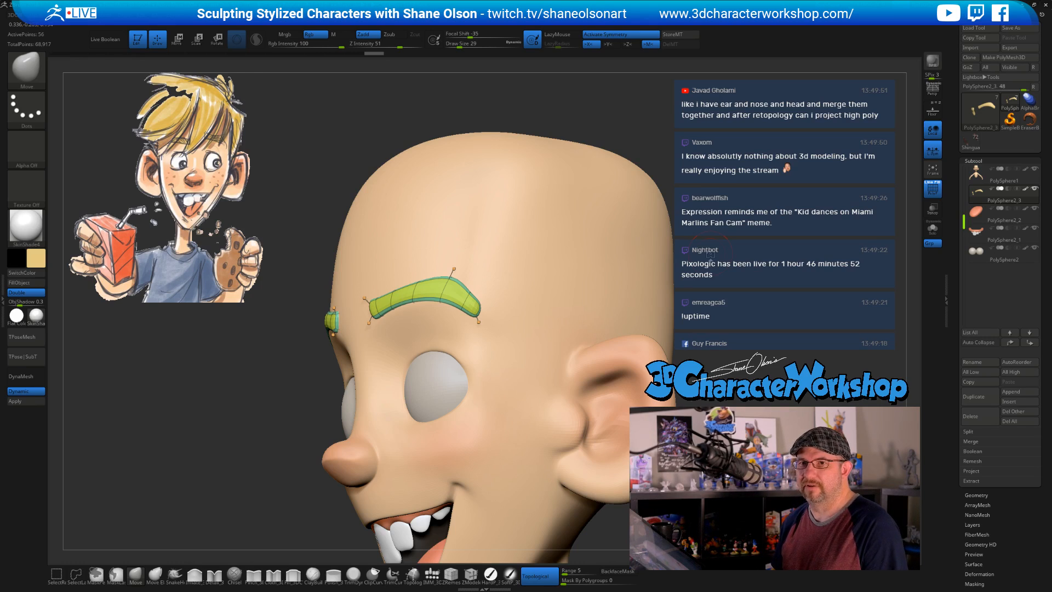
pyautogui.moveTo(710, 254); pyautogui.dragTo(702, 311)
pyautogui.keyDown('shift'); pyautogui.moveTo(698, 320); pyautogui.dragTo(750, 331); pyautogui.keyUp('shift')
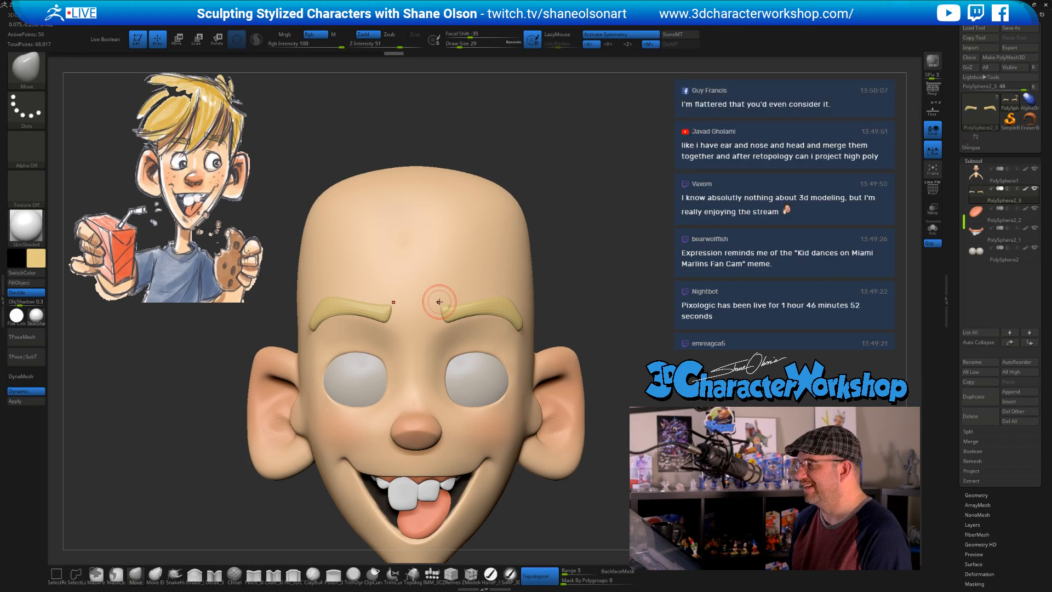
# Turn off dynamic subdivision for the eyebrows, divide the mesh once and delete its lower subdivision level
pyautogui.keyDown('ctrl'); pyautogui.moveTo(598, 283); pyautogui.dragTo(613, 314, button='right'); pyautogui.keyUp('ctrl')
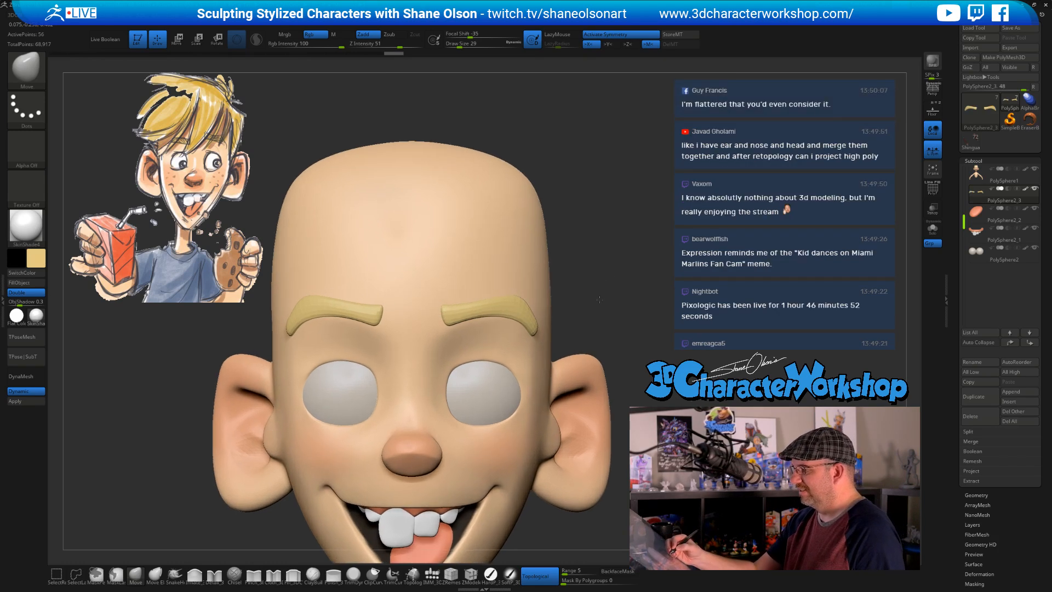
pyautogui.moveTo(614, 304); pyautogui.dragTo(650, 280)
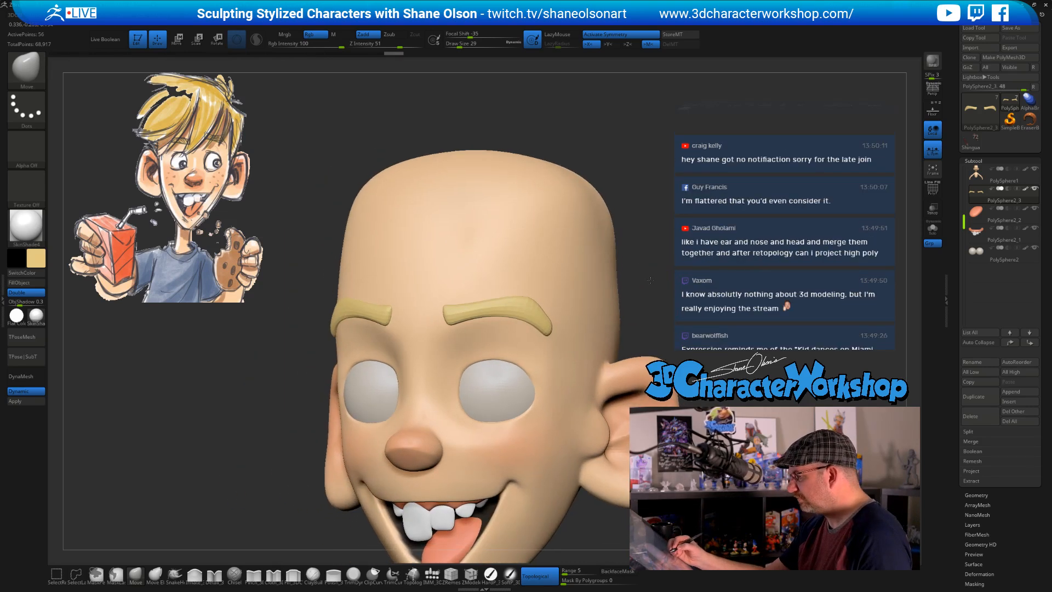
pyautogui.keyDown('ctrl'); pyautogui.moveTo(650, 280); pyautogui.dragTo(635, 241, button='right'); pyautogui.keyUp('ctrl')
pyautogui.click(25, 391)
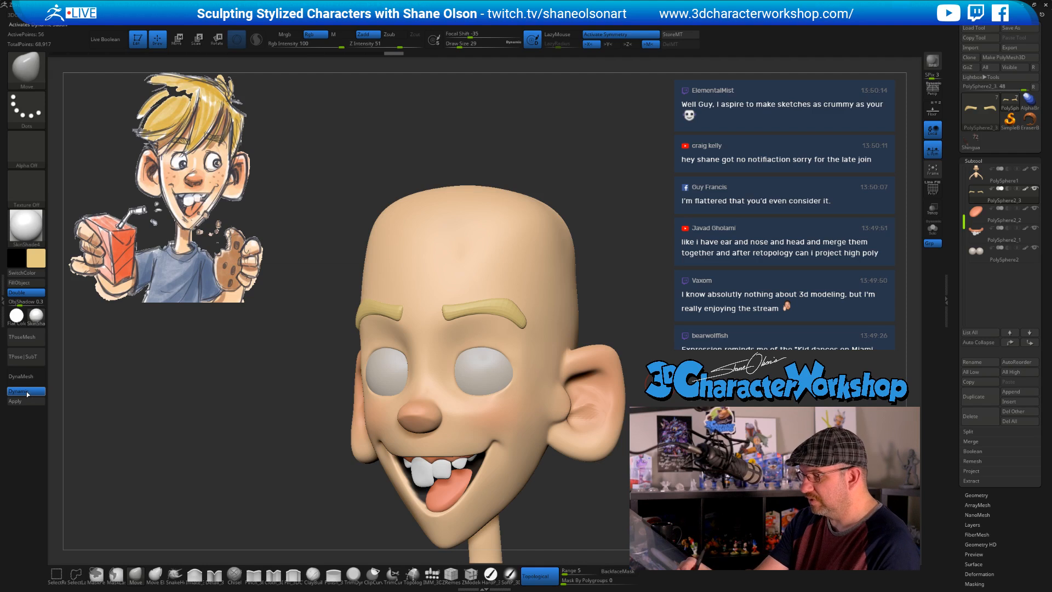
pyautogui.hotkey('ctrl', 'd')
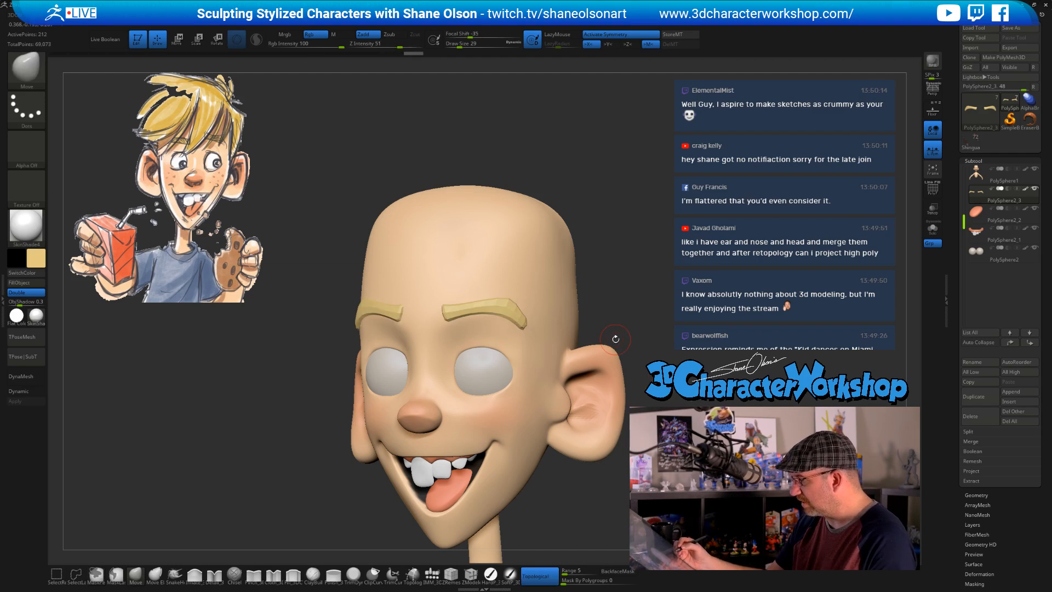
pyautogui.keyDown('ctrl'); pyautogui.moveTo(582, 291); pyautogui.dragTo(590, 342, button='right'); pyautogui.keyUp('ctrl')
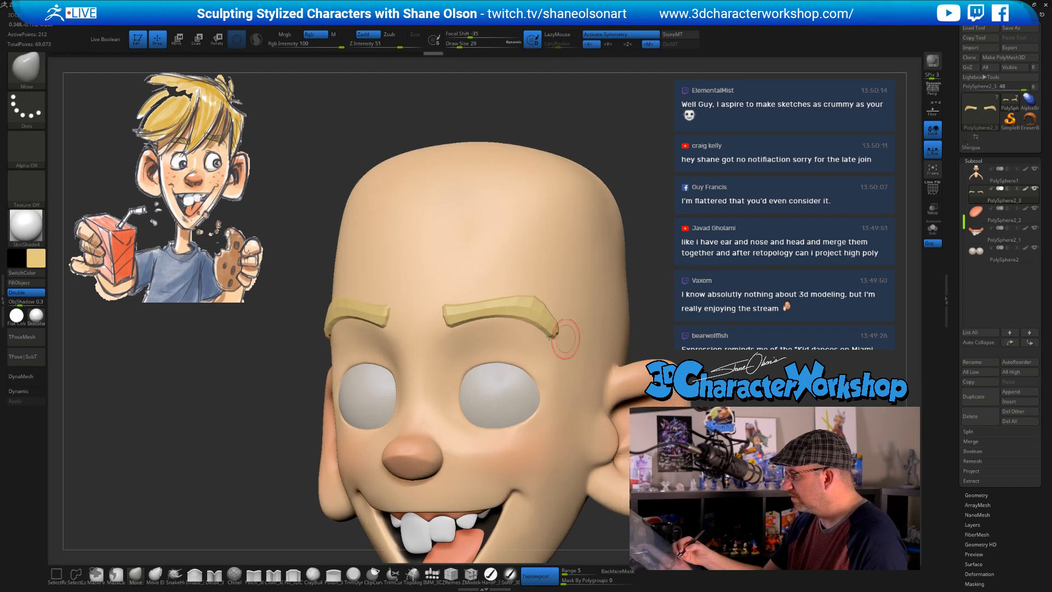
pyautogui.click(976, 495)
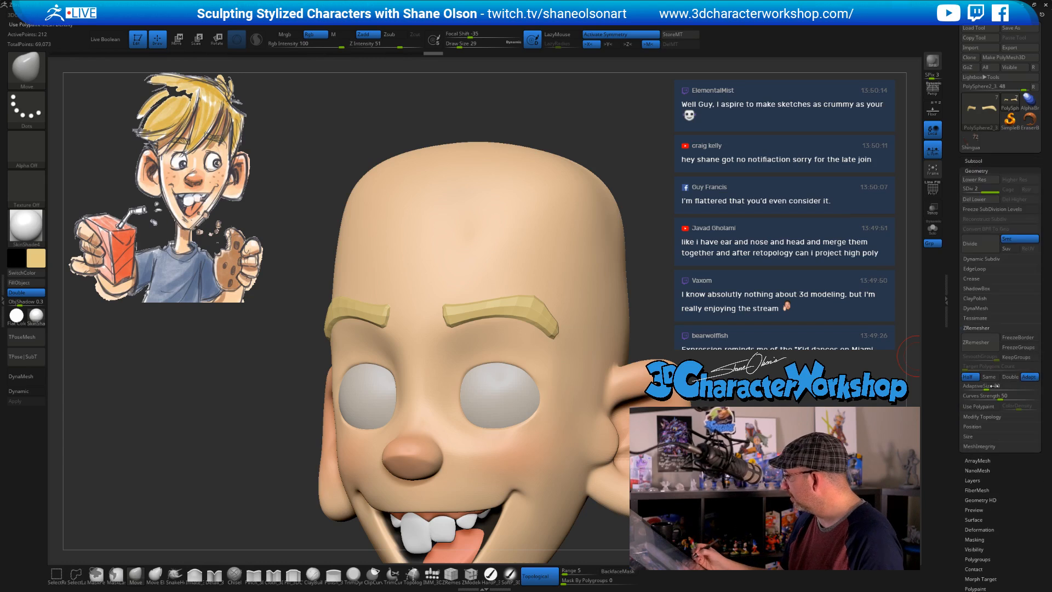
pyautogui.click(978, 199)
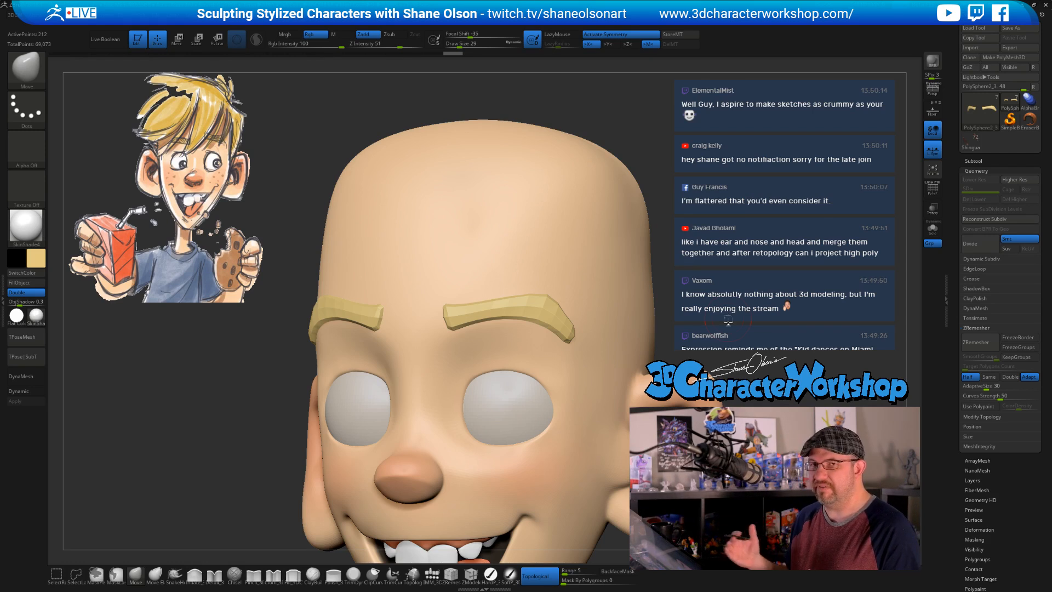
# Show the eyebrows' wireframe and reshape the peak and outer corner of the arch with the Move brush at draw size 18
pyautogui.hotkey('shift', 'f')
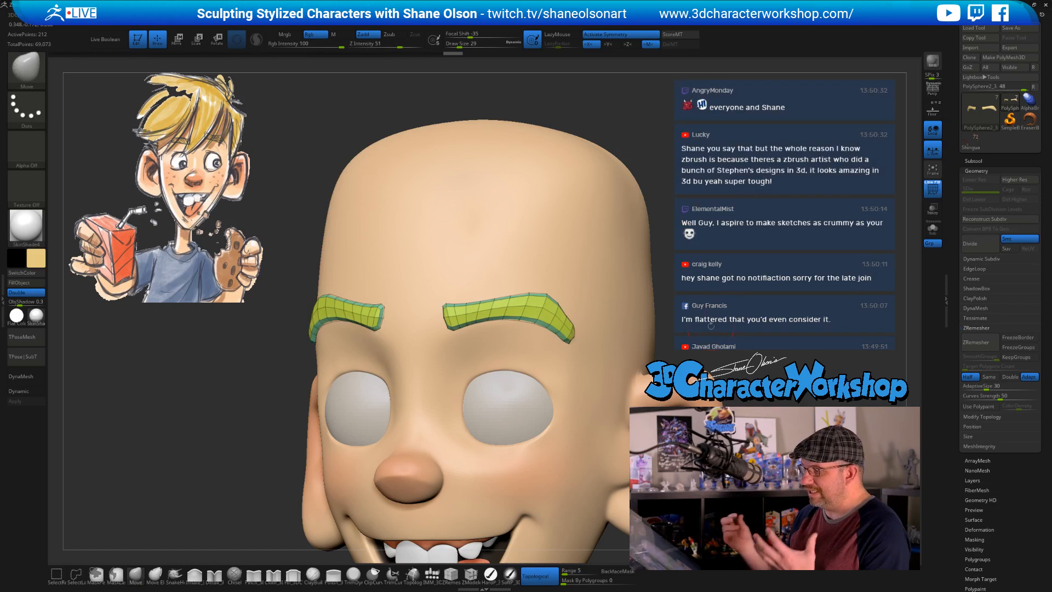
pyautogui.moveTo(710, 325); pyautogui.dragTo(733, 293)
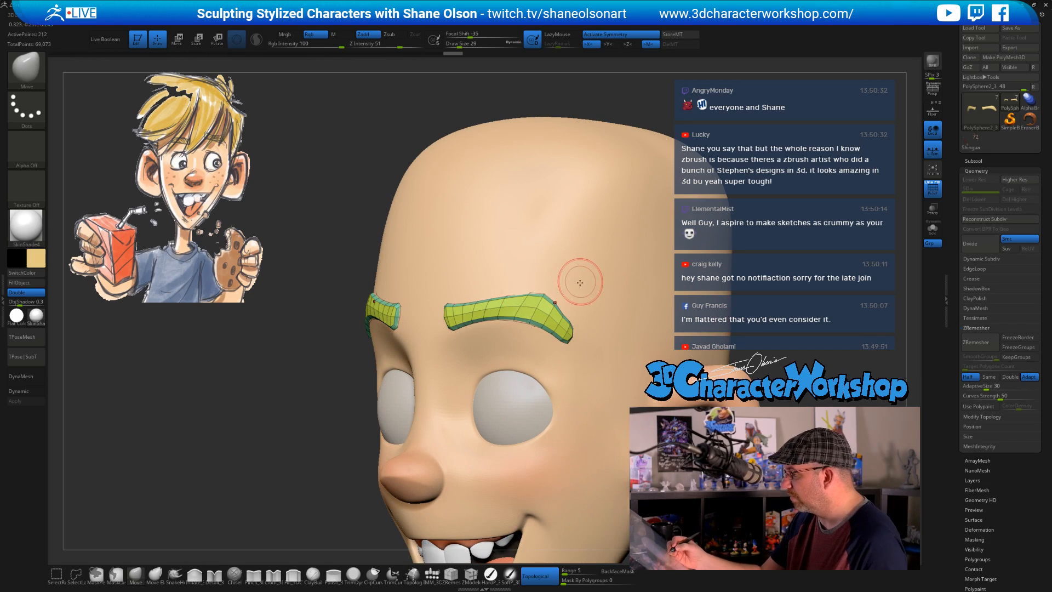
pyautogui.keyDown('ctrl'); pyautogui.moveTo(566, 297); pyautogui.dragTo(560, 306, button='right'); pyautogui.keyUp('ctrl')
pyautogui.press('s')
pyautogui.moveTo(560, 305); pyautogui.dragTo(548, 299)
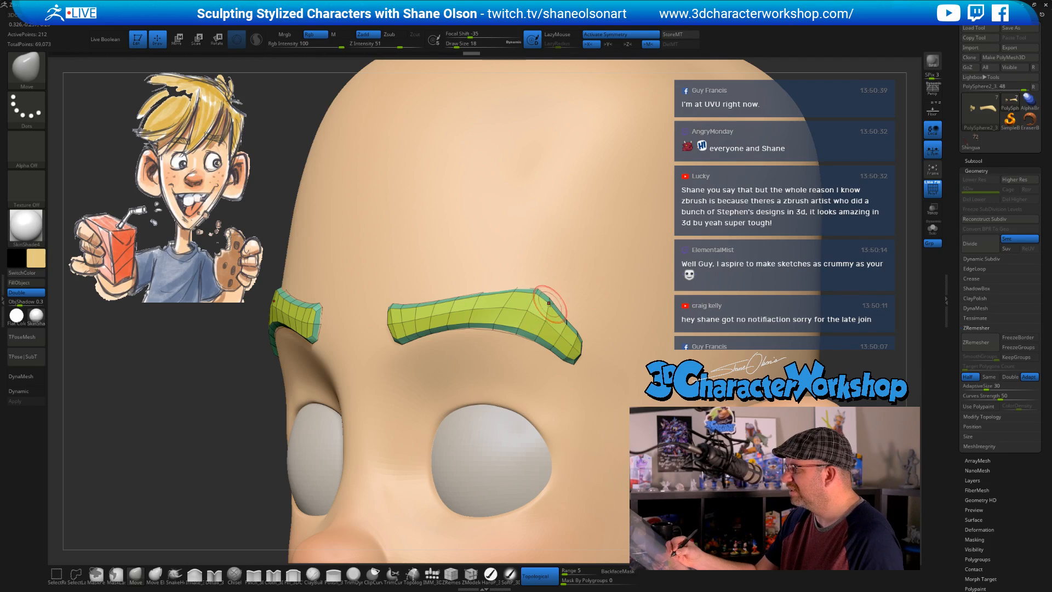
pyautogui.moveTo(555, 310)
pyautogui.mouseDown()
pyautogui.moveTo(544, 314)
pyautogui.moveTo(523, 286)
pyautogui.mouseUp()
pyautogui.moveTo(519, 289)
pyautogui.mouseDown(button='right')
pyautogui.moveTo(531, 292)
pyautogui.moveTo(481, 298)
pyautogui.mouseUp(button='right')
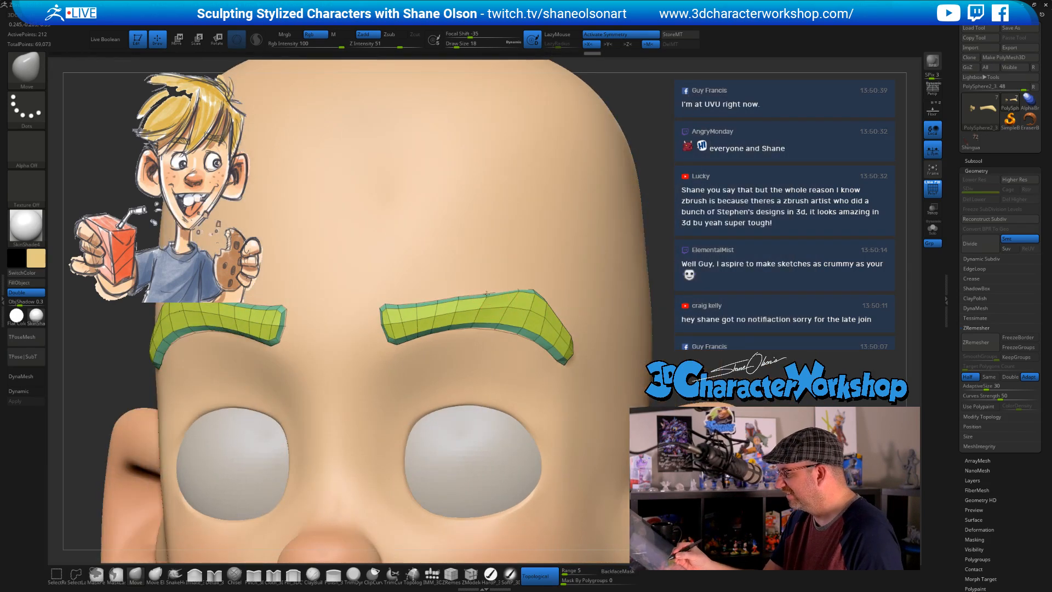
pyautogui.moveTo(456, 299); pyautogui.dragTo(527, 284, button='right')
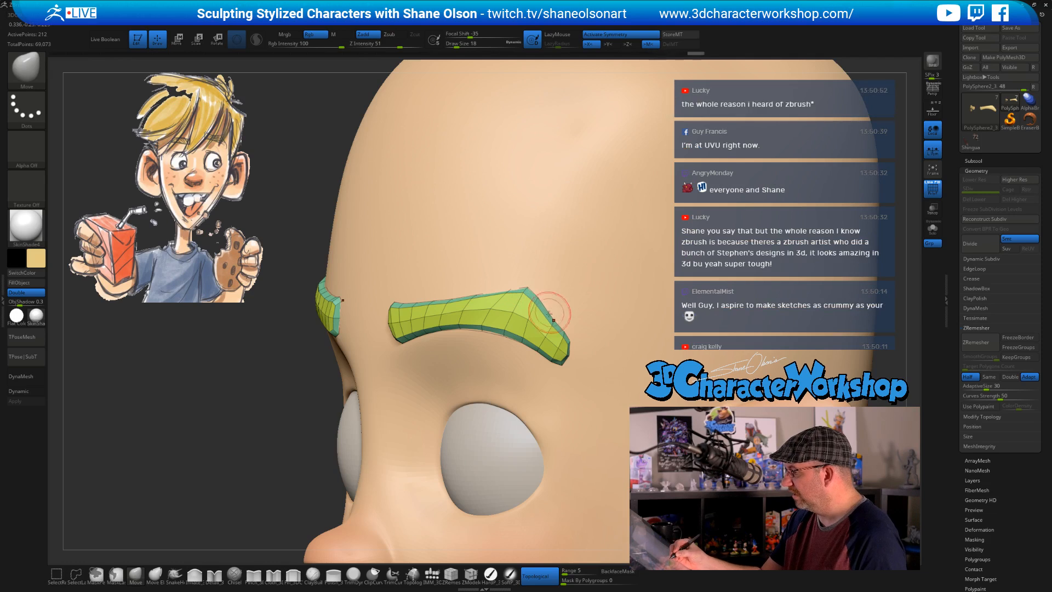
pyautogui.moveTo(558, 317)
pyautogui.mouseDown(button='right')
pyautogui.moveTo(569, 330)
pyautogui.moveTo(702, 336)
pyautogui.moveTo(668, 319)
pyautogui.moveTo(614, 381)
pyautogui.mouseUp(button='right')
# Preview the eyebrows smoothed without the wireframe and adjust their inner half with the Move brush at draw size 35
pyautogui.press('d')
pyautogui.hotkey('shift', 'f')
pyautogui.press('s')
pyautogui.click(500, 358)
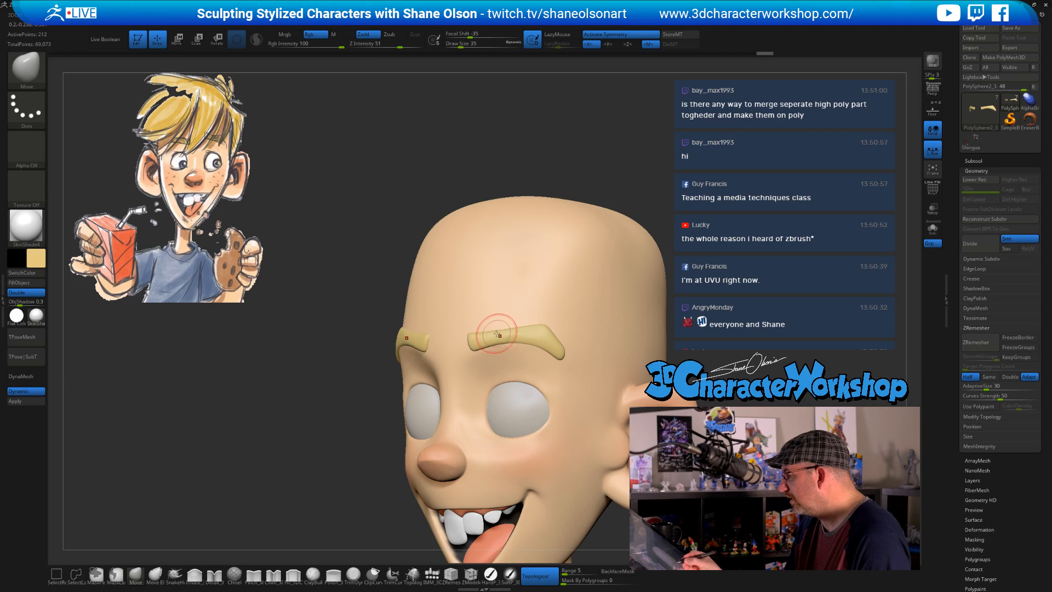
pyautogui.moveTo(501, 331); pyautogui.dragTo(515, 322)
# Adjust the eyebrows' outer tails and arch with the Move brush at draw size 39
pyautogui.moveTo(516, 322)
pyautogui.mouseDown(button='right')
pyautogui.moveTo(565, 323)
pyautogui.moveTo(513, 324)
pyautogui.moveTo(597, 373)
pyautogui.mouseUp(button='right')
pyautogui.press('s')
pyautogui.click(590, 373)
pyautogui.moveTo(576, 362); pyautogui.dragTo(581, 366)
pyautogui.moveTo(606, 356); pyautogui.dragTo(581, 353, button='right')
pyautogui.press(']')
pyautogui.press(']')
pyautogui.moveTo(581, 353); pyautogui.dragTo(574, 361)
pyautogui.moveTo(574, 360)
pyautogui.mouseDown(button='right')
pyautogui.moveTo(604, 346)
pyautogui.moveTo(582, 326)
pyautogui.mouseUp(button='right')
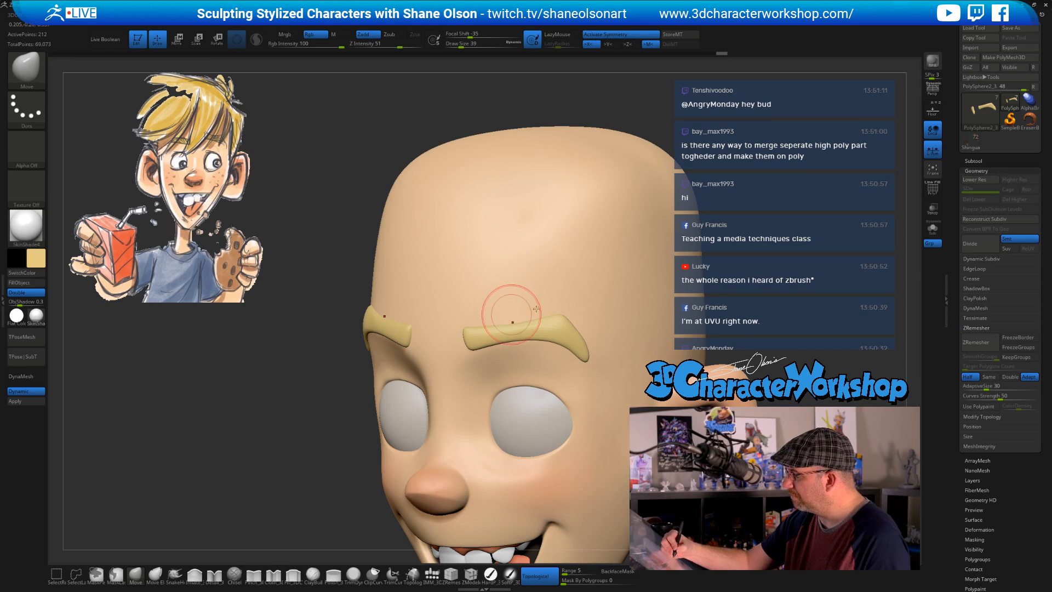
pyautogui.keyDown('ctrl'); pyautogui.moveTo(573, 303); pyautogui.dragTo(607, 297, button='right'); pyautogui.keyUp('ctrl')
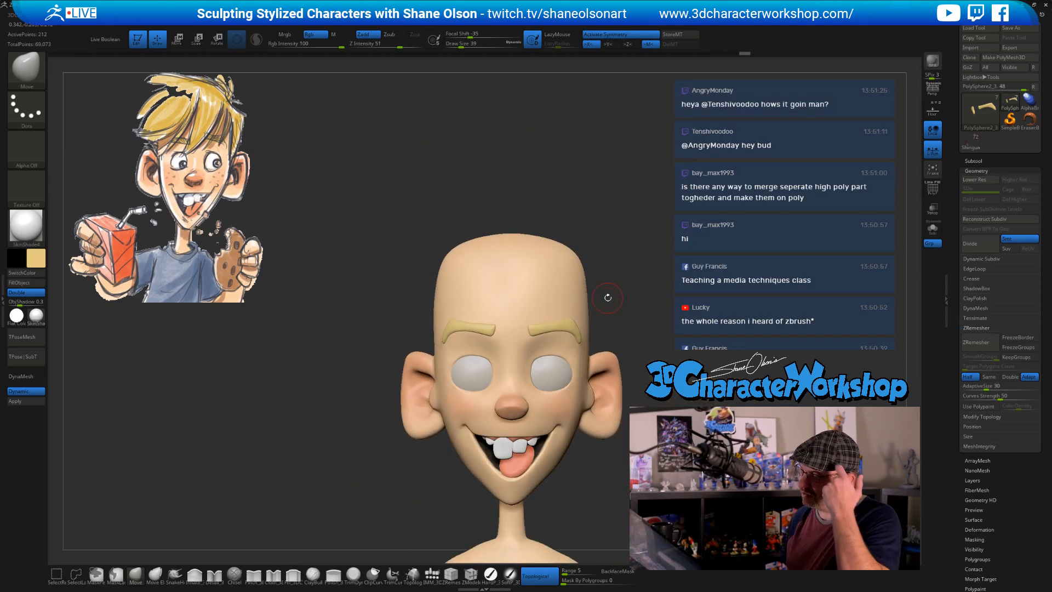
# Enlarge the Move brush to draw size 71 and push the inner part of the eyebrows upward
pyautogui.keyDown('alt'); pyautogui.moveTo(635, 335); pyautogui.dragTo(605, 320, button='right'); pyautogui.keyUp('alt')
pyautogui.press('s')
pyautogui.moveTo(618, 329); pyautogui.dragTo(620, 329)
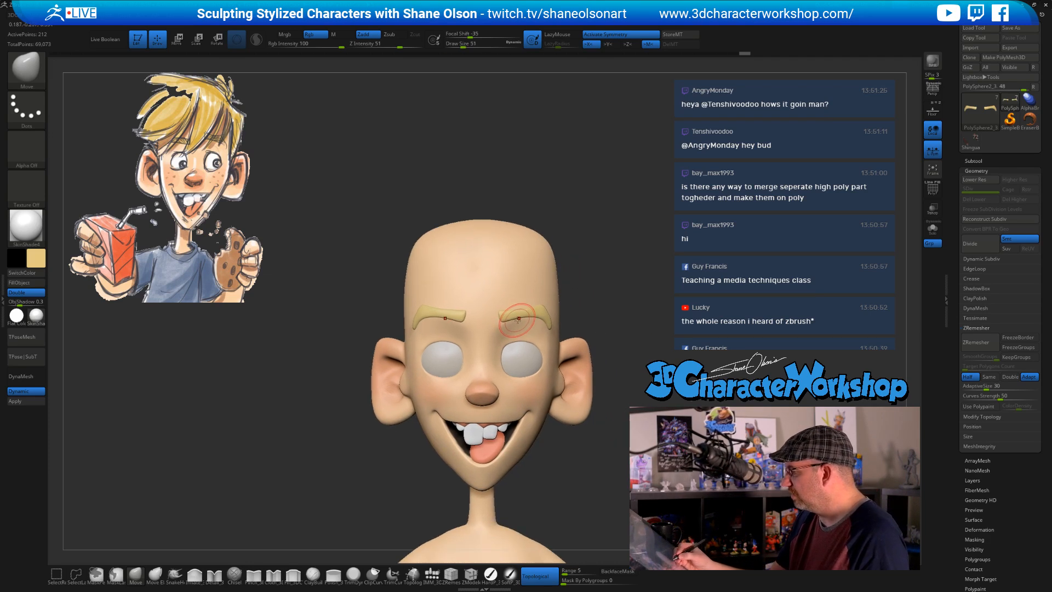
pyautogui.press(']')
pyautogui.press(']')
pyautogui.moveTo(517, 315); pyautogui.dragTo(527, 308)
# Fine-tune the eyebrows' overall shape against the whole face, comparing it with the reference drawing
pyautogui.moveTo(617, 317)
pyautogui.mouseDown(button='right')
pyautogui.moveTo(607, 317)
pyautogui.moveTo(644, 309)
pyautogui.moveTo(630, 306)
pyautogui.moveTo(636, 321)
pyautogui.moveTo(608, 319)
pyautogui.moveTo(556, 275)
pyautogui.mouseUp(button='right')
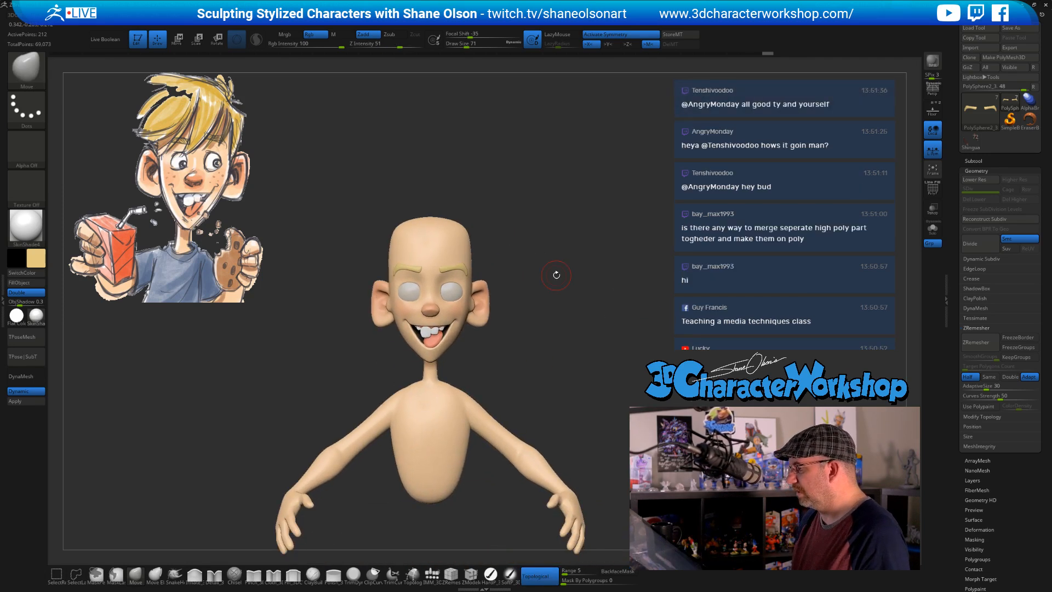
pyautogui.keyDown('ctrl'); pyautogui.moveTo(555, 275); pyautogui.dragTo(535, 331, button='right'); pyautogui.keyUp('ctrl')
pyautogui.moveTo(580, 290)
pyautogui.mouseDown(button='right')
pyautogui.moveTo(551, 283)
pyautogui.moveTo(587, 246)
pyautogui.moveTo(592, 293)
pyautogui.mouseUp(button='right')
pyautogui.moveTo(412, 314)
pyautogui.mouseDown()
pyautogui.moveTo(410, 296)
pyautogui.moveTo(450, 293)
pyautogui.mouseUp()
pyautogui.moveTo(569, 324); pyautogui.dragTo(536, 324, button='right')
pyautogui.moveTo(627, 321); pyautogui.dragTo(629, 324, button='right')
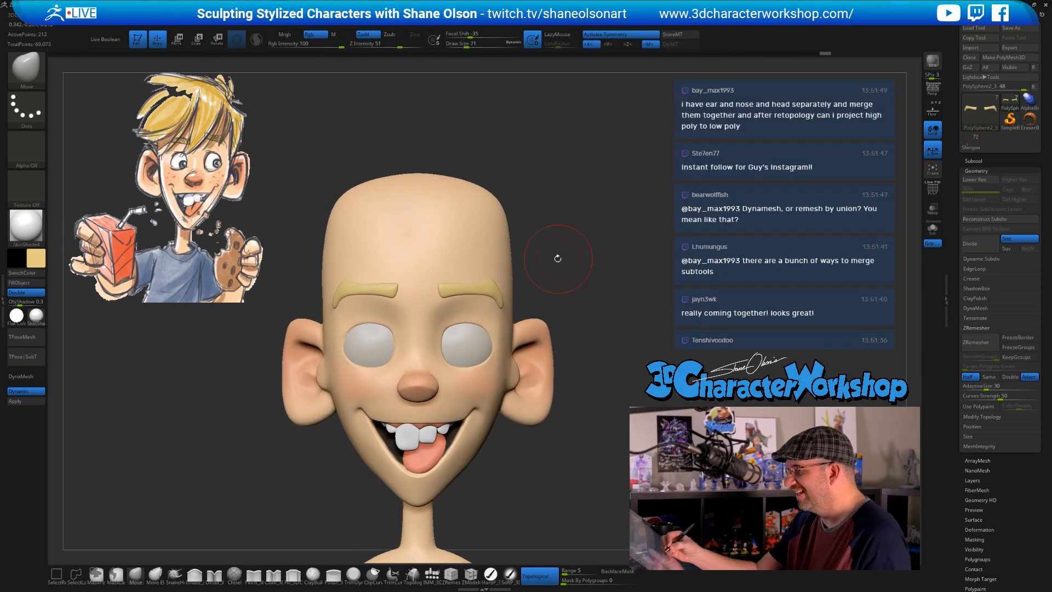
# Switch from the eyebrows to the head-and-body mesh with the Move brush at draw size 65, and quick-save the project
pyautogui.press('s')
pyautogui.moveTo(557, 264); pyautogui.dragTo(554, 265)
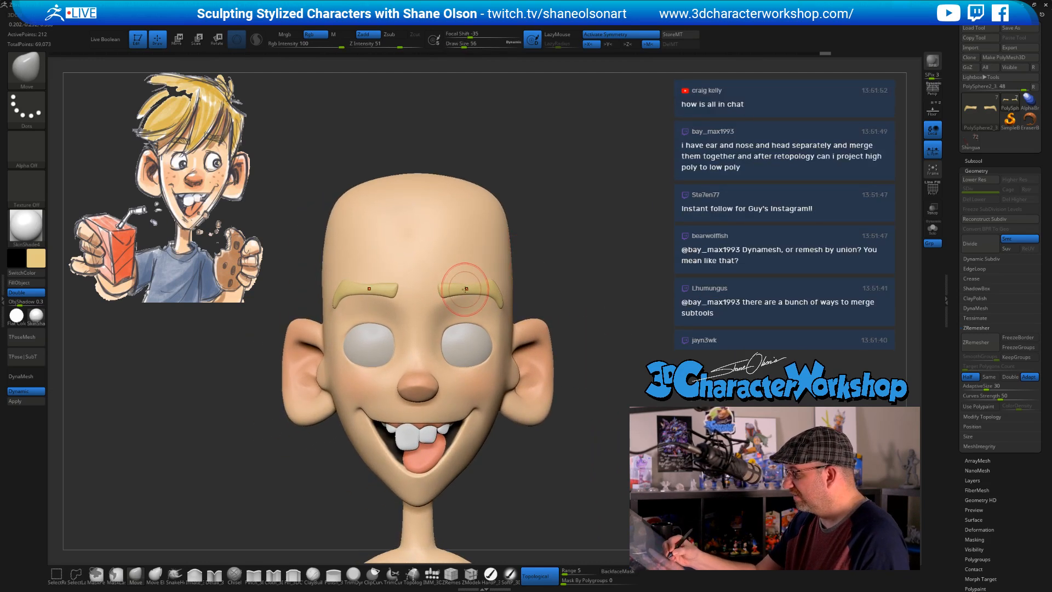
pyautogui.keyDown('alt'); pyautogui.click(438, 307); pyautogui.keyUp('alt')
pyautogui.keyDown('ctrl'); pyautogui.moveTo(438, 308); pyautogui.dragTo(487, 326, button='right'); pyautogui.keyUp('ctrl')
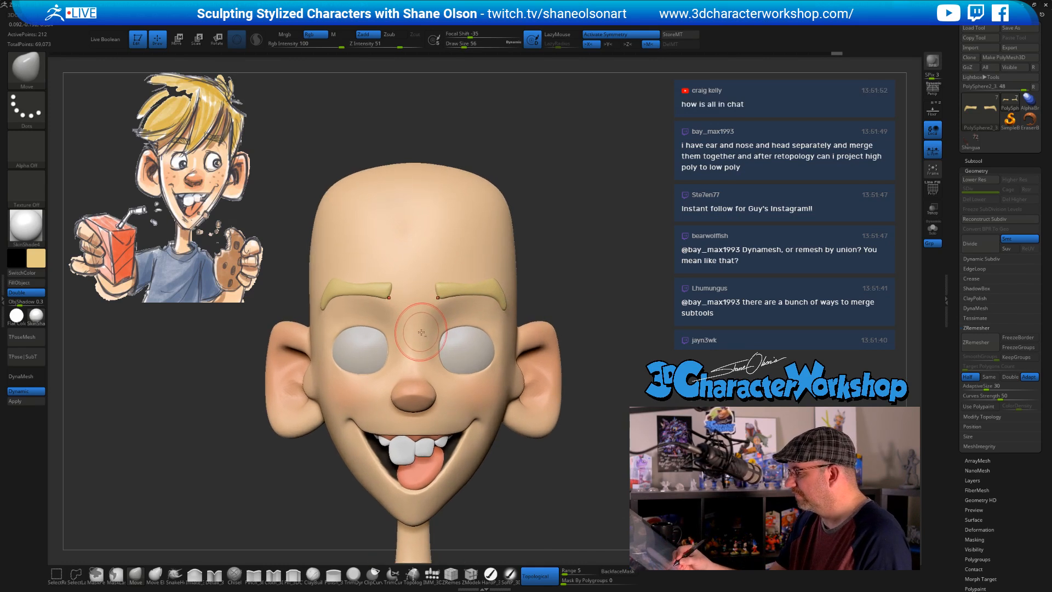
pyautogui.press('s')
pyautogui.moveTo(438, 321); pyautogui.dragTo(441, 321)
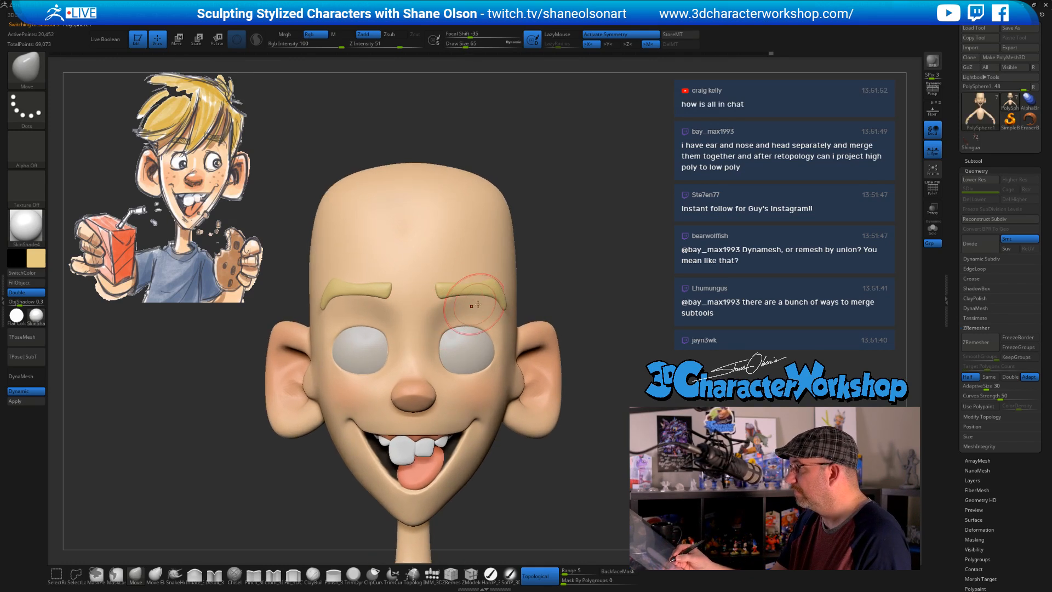
pyautogui.keyDown('ctrl'); pyautogui.moveTo(572, 298); pyautogui.dragTo(545, 245, button='right'); pyautogui.keyUp('ctrl')
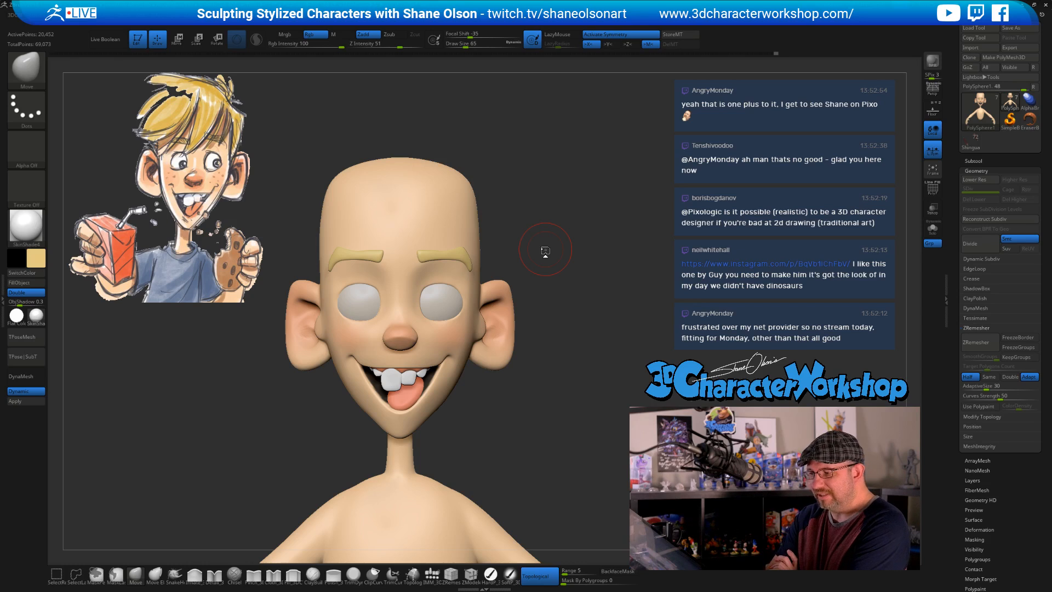
pyautogui.hotkey('ctrl', 's')
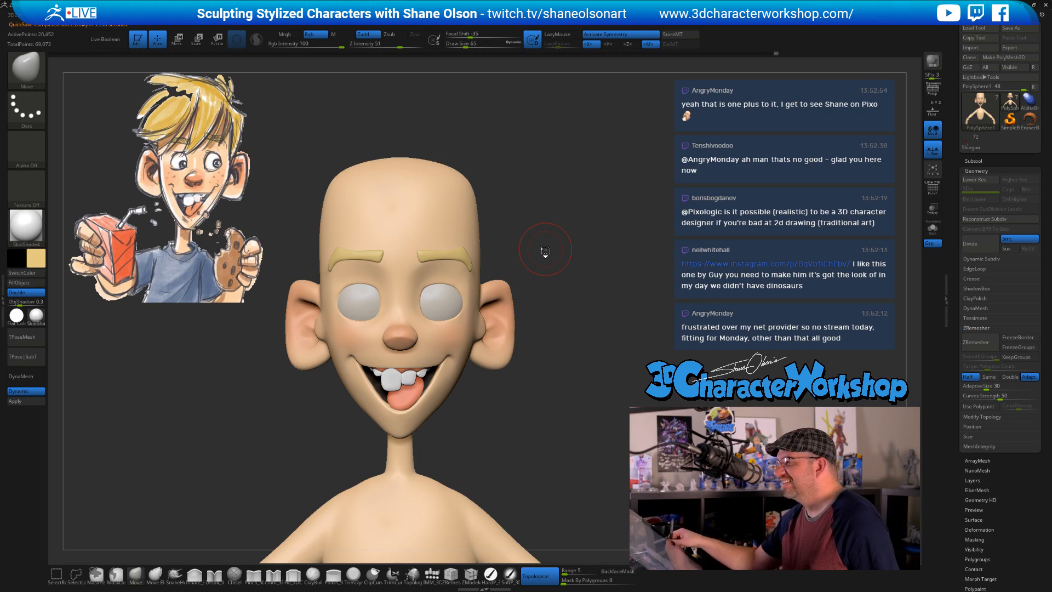
# Turn off the body's dynamic subdivision preview, show the wireframe and adjust the shoulders' shape with the Move brush
pyautogui.keyDown('alt'); pyautogui.moveTo(570, 373); pyautogui.dragTo(550, 318); pyautogui.keyUp('alt')
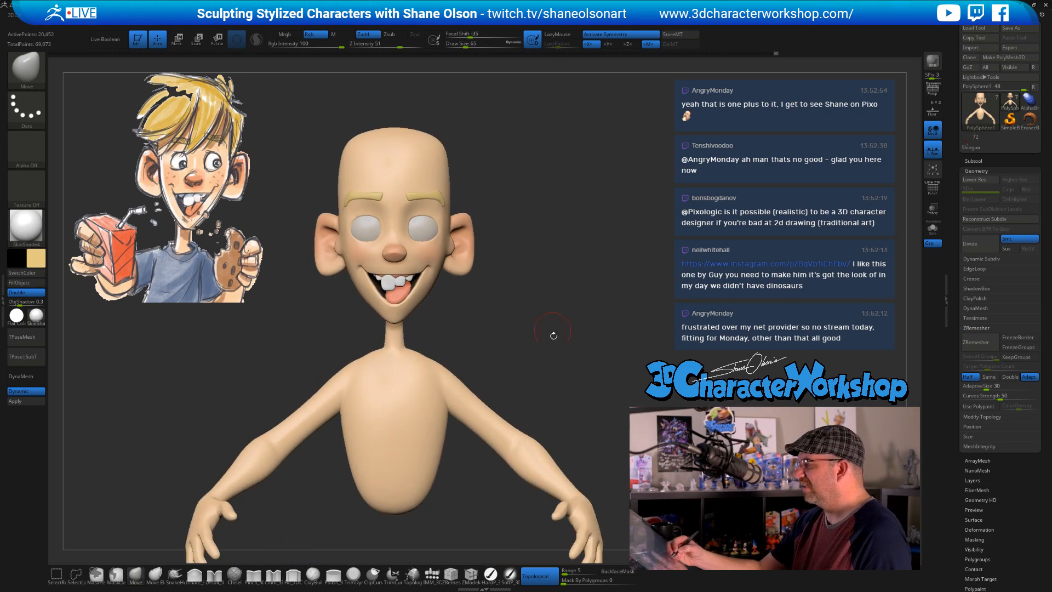
pyautogui.keyDown('alt'); pyautogui.moveTo(521, 378); pyautogui.dragTo(460, 376); pyautogui.keyUp('alt')
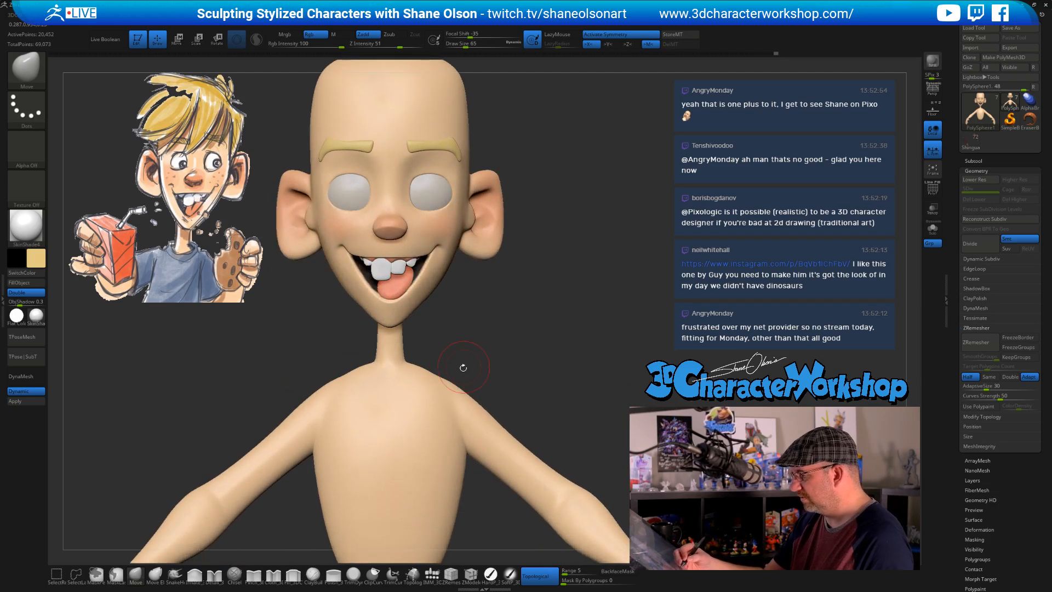
pyautogui.moveTo(509, 367)
pyautogui.keyDown('alt'); pyautogui.mouseDown()
pyautogui.moveTo(534, 345)
pyautogui.moveTo(530, 358)
pyautogui.moveTo(510, 362)
pyautogui.moveTo(518, 368)
pyautogui.moveTo(515, 348)
pyautogui.mouseUp(); pyautogui.keyUp('alt')
pyautogui.moveTo(607, 329)
pyautogui.mouseDown()
pyautogui.moveTo(570, 336)
pyautogui.moveTo(557, 362)
pyautogui.mouseUp()
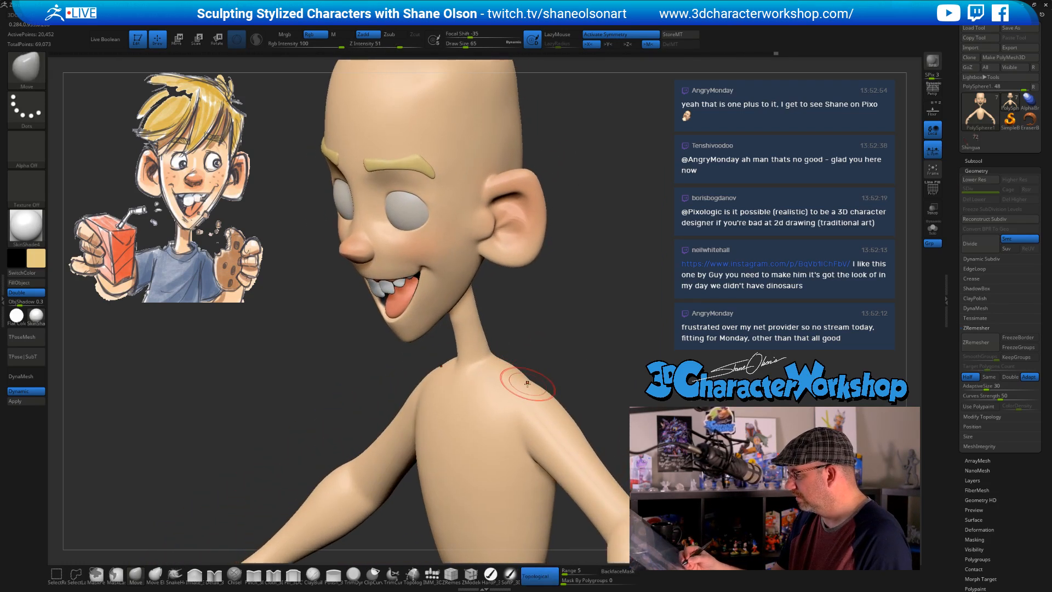
pyautogui.hotkey('shift', 'd')
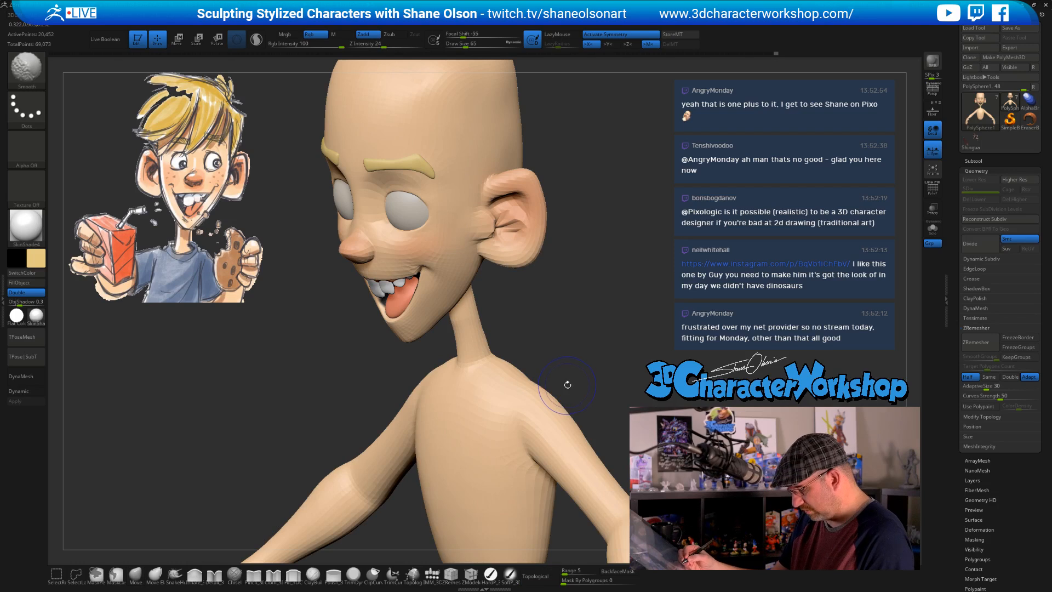
pyautogui.hotkey('shift', 'f')
pyautogui.moveTo(573, 380)
pyautogui.mouseDown()
pyautogui.moveTo(481, 403)
pyautogui.moveTo(452, 380)
pyautogui.moveTo(583, 375)
pyautogui.mouseUp()
pyautogui.moveTo(521, 427); pyautogui.dragTo(530, 414)
pyautogui.keyDown('alt'); pyautogui.moveTo(558, 367); pyautogui.dragTo(535, 308); pyautogui.keyUp('alt')
pyautogui.press('s')
pyautogui.moveTo(548, 357)
pyautogui.mouseDown()
pyautogui.moveTo(503, 366)
pyautogui.moveTo(491, 354)
pyautogui.mouseUp()
# Refine and smooth the chest and armpit areas with the Move brush at draw size 74
pyautogui.moveTo(588, 345)
pyautogui.mouseDown()
pyautogui.moveTo(594, 411)
pyautogui.moveTo(505, 383)
pyautogui.moveTo(444, 388)
pyautogui.mouseUp()
pyautogui.press('s')
pyautogui.moveTo(540, 401); pyautogui.dragTo(534, 401)
pyautogui.keyDown('shift'); pyautogui.moveTo(508, 412); pyautogui.dragTo(530, 366); pyautogui.keyUp('shift')
pyautogui.moveTo(537, 390); pyautogui.dragTo(481, 403, button='right')
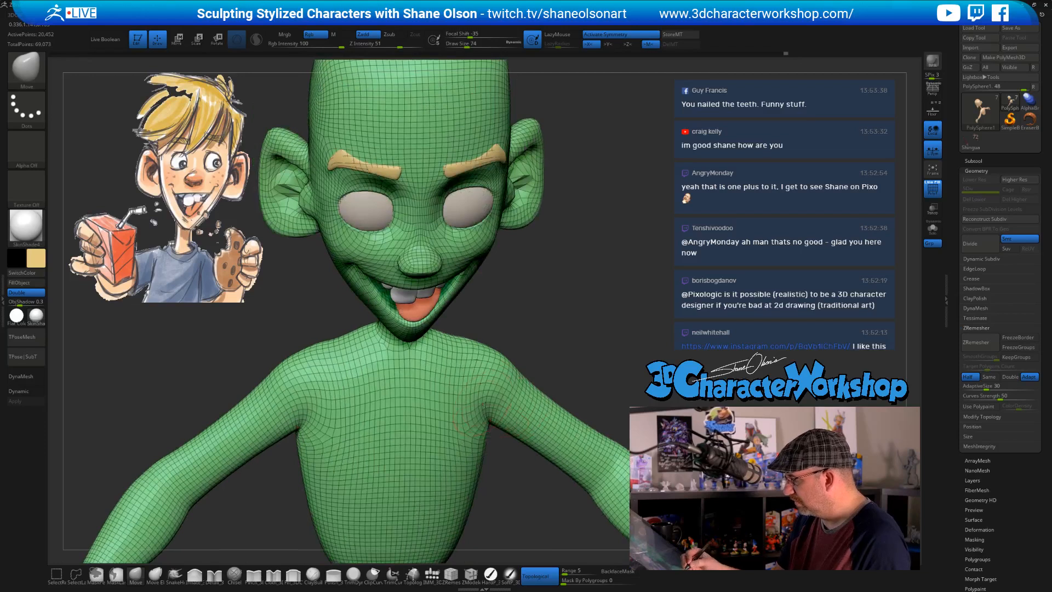
pyautogui.keyDown('shift'); pyautogui.moveTo(505, 466); pyautogui.dragTo(481, 435, button='right'); pyautogui.keyUp('shift')
# Hide the wireframe, restore the smooth subdivision preview and check the whole figure from the front
pyautogui.hotkey('shift', 'f')
pyautogui.moveTo(561, 389); pyautogui.dragTo(537, 345, button='right')
pyautogui.press('f')
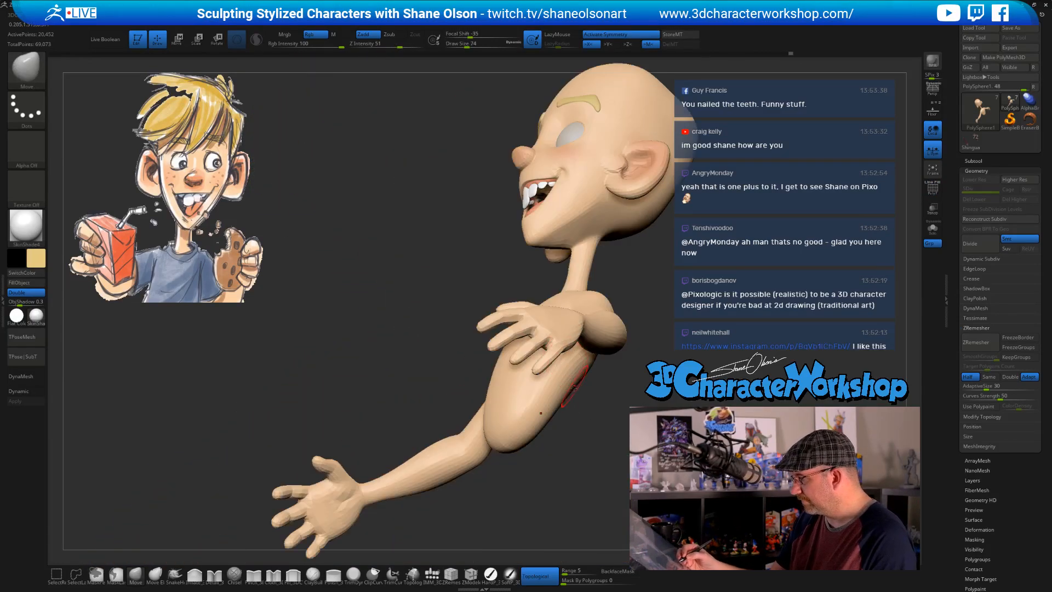
pyautogui.press('d')
pyautogui.keyDown('shift'); pyautogui.moveTo(567, 414); pyautogui.dragTo(457, 473, button='right'); pyautogui.keyUp('shift')
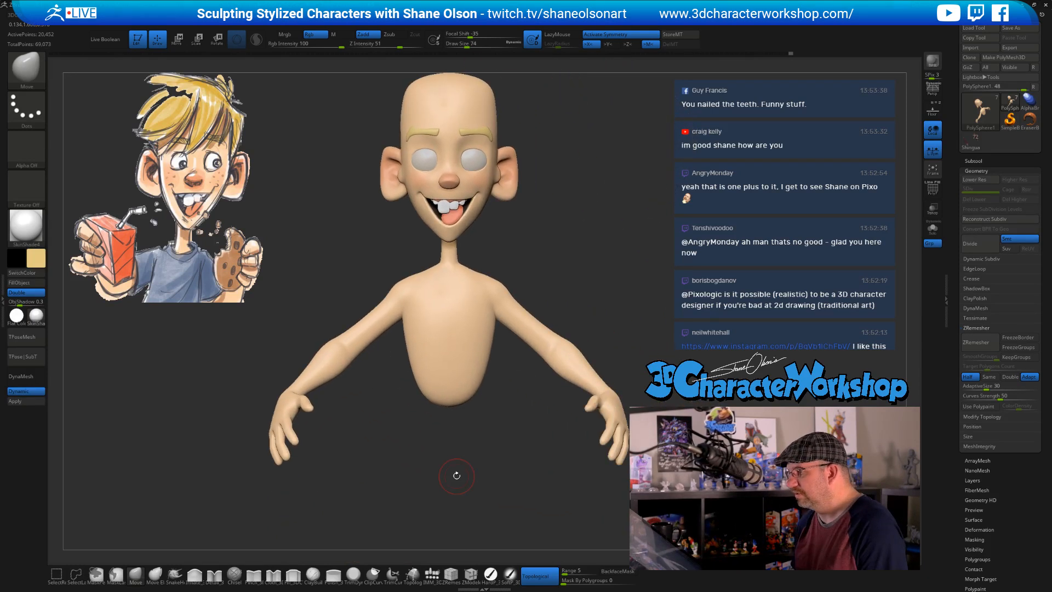
pyautogui.keyDown('ctrl'); pyautogui.moveTo(564, 314); pyautogui.dragTo(547, 312, button='right'); pyautogui.keyUp('ctrl')
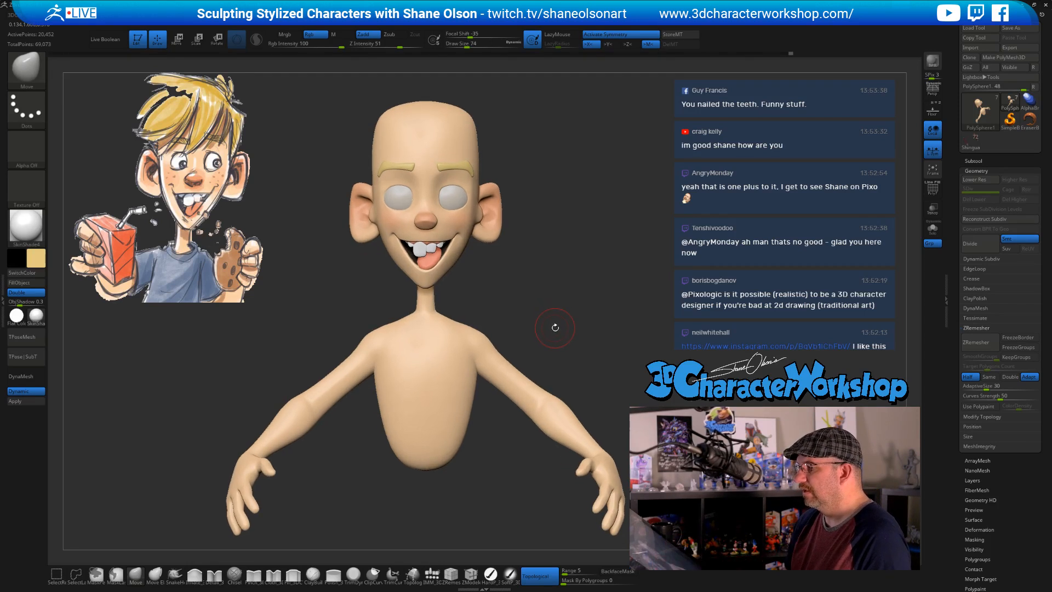
pyautogui.keyDown('ctrl'); pyautogui.moveTo(515, 426); pyautogui.dragTo(509, 434, button='right'); pyautogui.keyUp('ctrl')
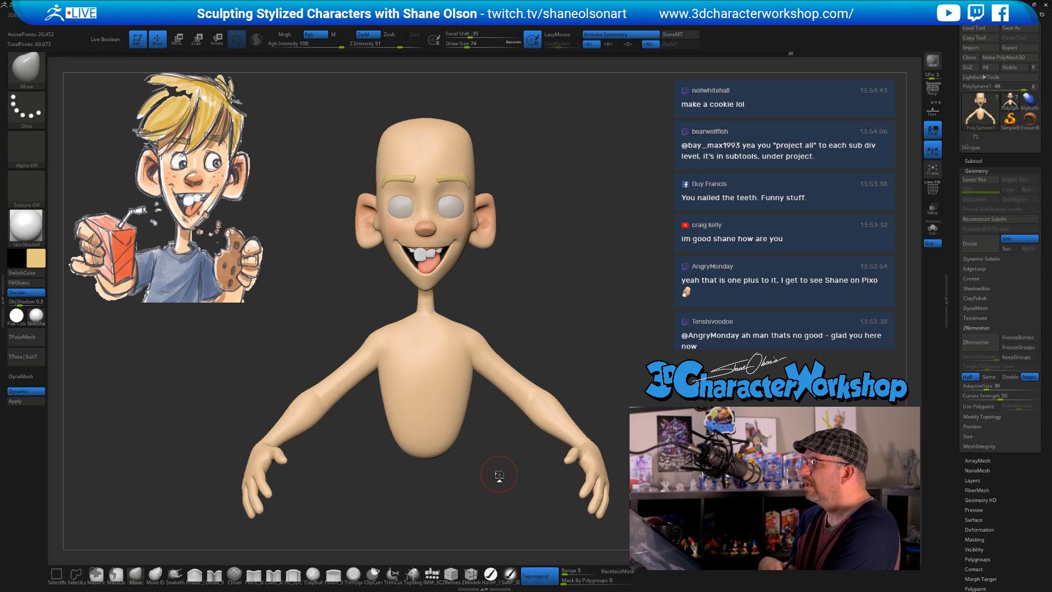
# Enlarge the Move brush to draw size 158 and check the head and upper body against the reference drawing
pyautogui.moveTo(601, 324)
pyautogui.mouseDown()
pyautogui.moveTo(603, 312)
pyautogui.moveTo(597, 329)
pyautogui.moveTo(579, 326)
pyautogui.mouseUp()
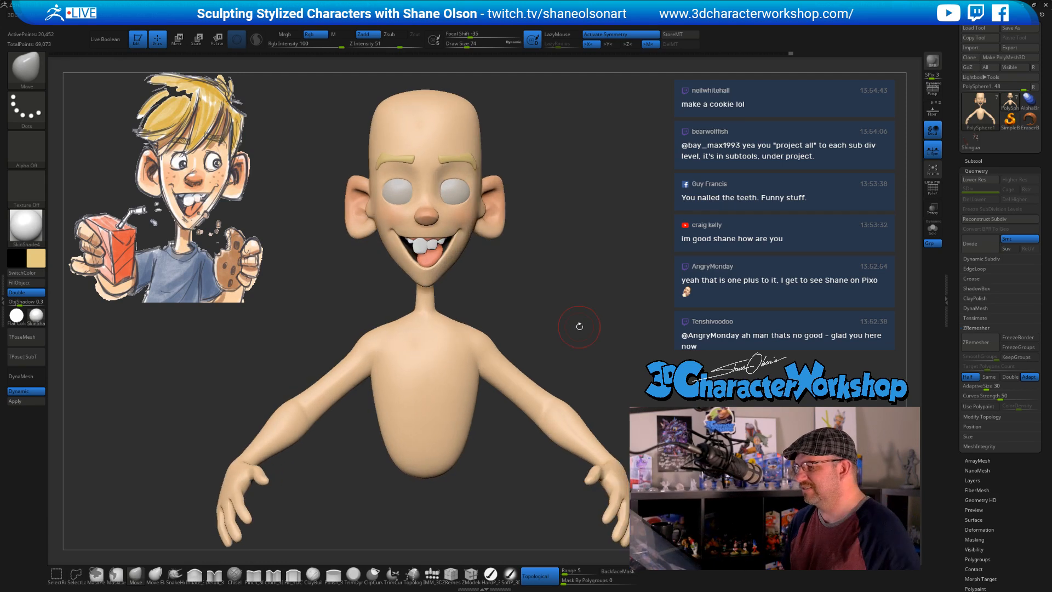
pyautogui.keyDown('alt'); pyautogui.moveTo(561, 274); pyautogui.dragTo(537, 282); pyautogui.keyUp('alt')
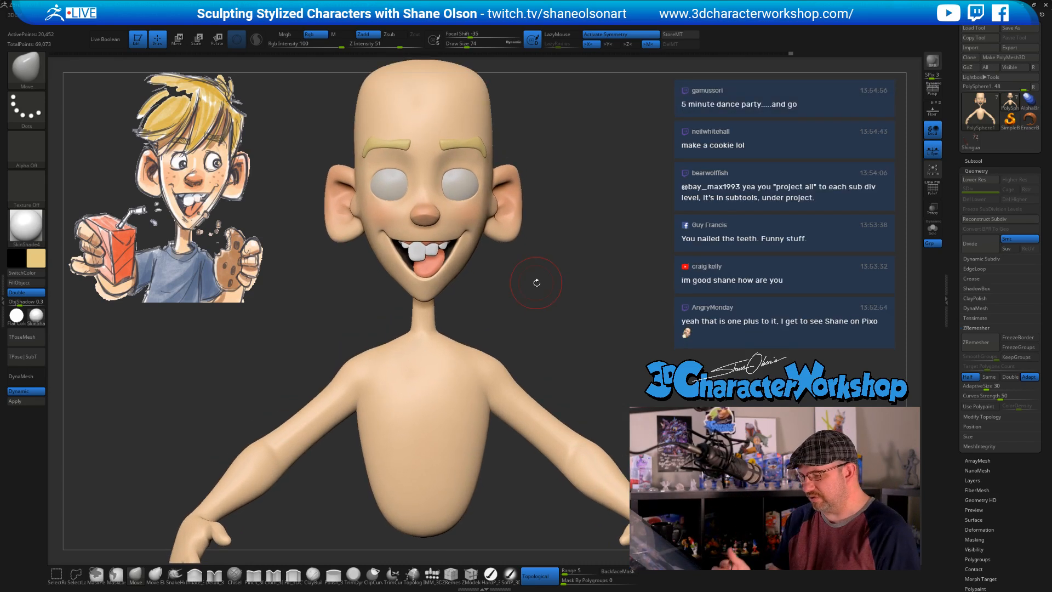
pyautogui.press('s')
pyautogui.moveTo(565, 239); pyautogui.dragTo(551, 233)
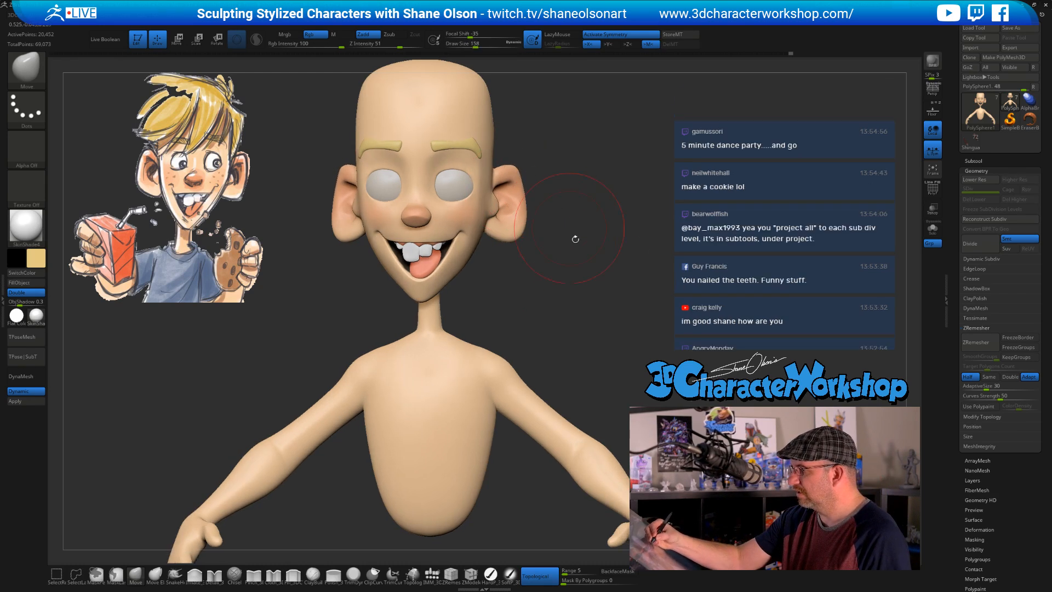
pyautogui.moveTo(598, 280)
pyautogui.mouseDown()
pyautogui.moveTo(559, 251)
pyautogui.moveTo(552, 304)
pyautogui.moveTo(537, 287)
pyautogui.moveTo(559, 274)
pyautogui.moveTo(537, 279)
pyautogui.moveTo(510, 260)
pyautogui.moveTo(548, 271)
pyautogui.moveTo(574, 317)
pyautogui.moveTo(570, 287)
pyautogui.moveTo(589, 296)
pyautogui.moveTo(589, 342)
pyautogui.moveTo(594, 315)
pyautogui.moveTo(576, 328)
pyautogui.moveTo(582, 336)
pyautogui.mouseUp()
# Refine the ear's lower fold and lobe with the Pinch brush at draw size 27, smoothing where it meets the face
pyautogui.press('s')
pyautogui.press('s')
pyautogui.hotkey('shift', 'f')
pyautogui.click(253, 575)
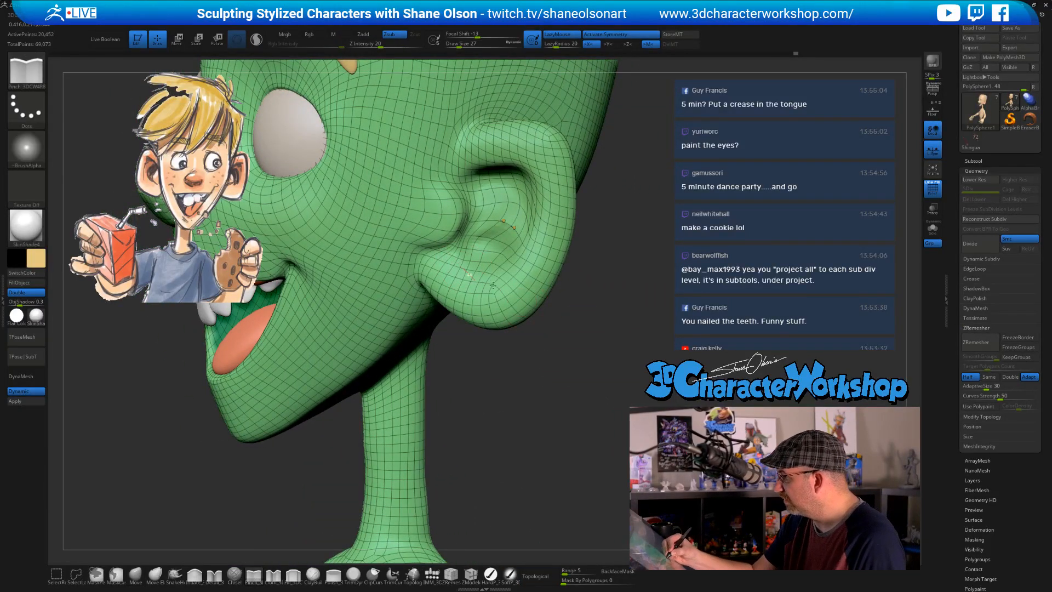
pyautogui.moveTo(522, 262)
pyautogui.mouseDown()
pyautogui.moveTo(455, 265)
pyautogui.moveTo(490, 287)
pyautogui.mouseUp()
pyautogui.moveTo(559, 347)
pyautogui.mouseDown()
pyautogui.moveTo(512, 386)
pyautogui.moveTo(564, 377)
pyautogui.moveTo(559, 361)
pyautogui.mouseUp()
pyautogui.keyDown('shift'); pyautogui.moveTo(490, 281); pyautogui.dragTo(474, 263); pyautogui.keyUp('shift')
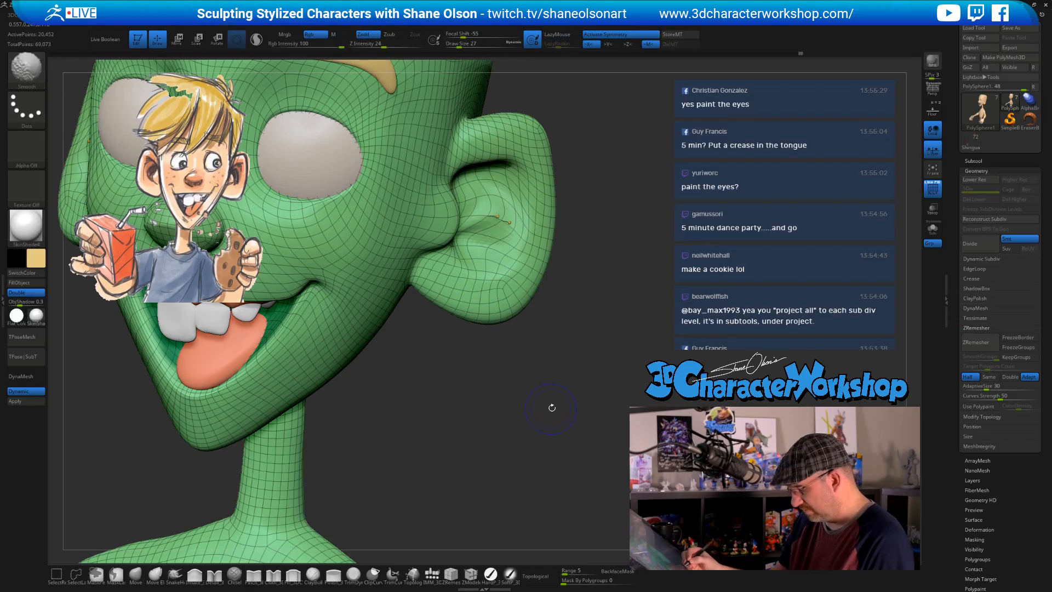
pyautogui.hotkey('shift', 'f')
pyautogui.moveTo(554, 400)
pyautogui.keyDown('shift'); pyautogui.mouseDown()
pyautogui.moveTo(542, 377)
pyautogui.moveTo(537, 387)
pyautogui.mouseUp(); pyautogui.keyUp('shift')
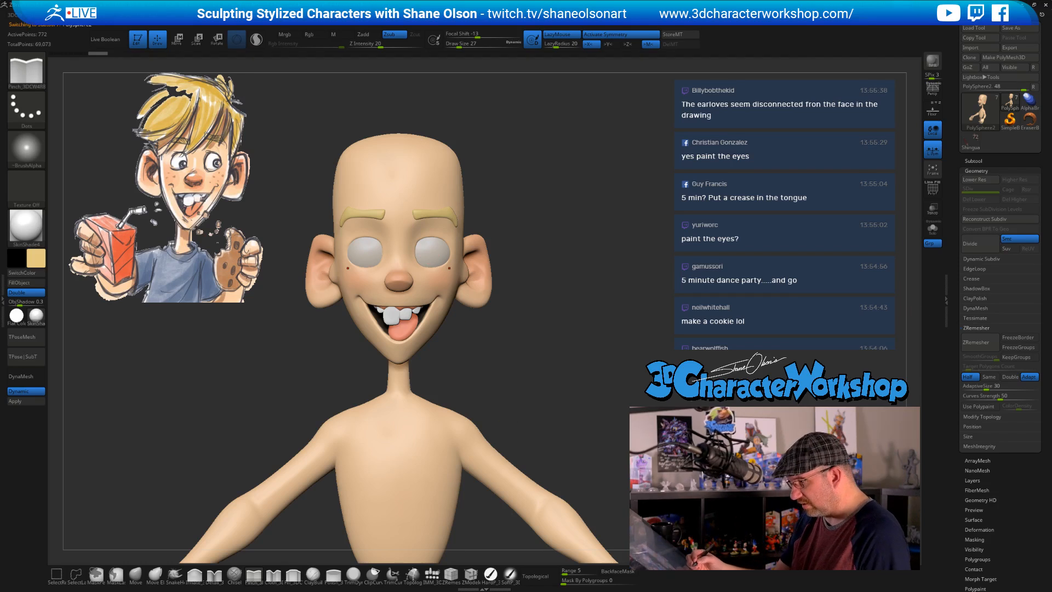
# Apply the eyes' dynamic subdivision and divide the eyeballs further to give them enough resolution for painting
pyautogui.click(30, 402)
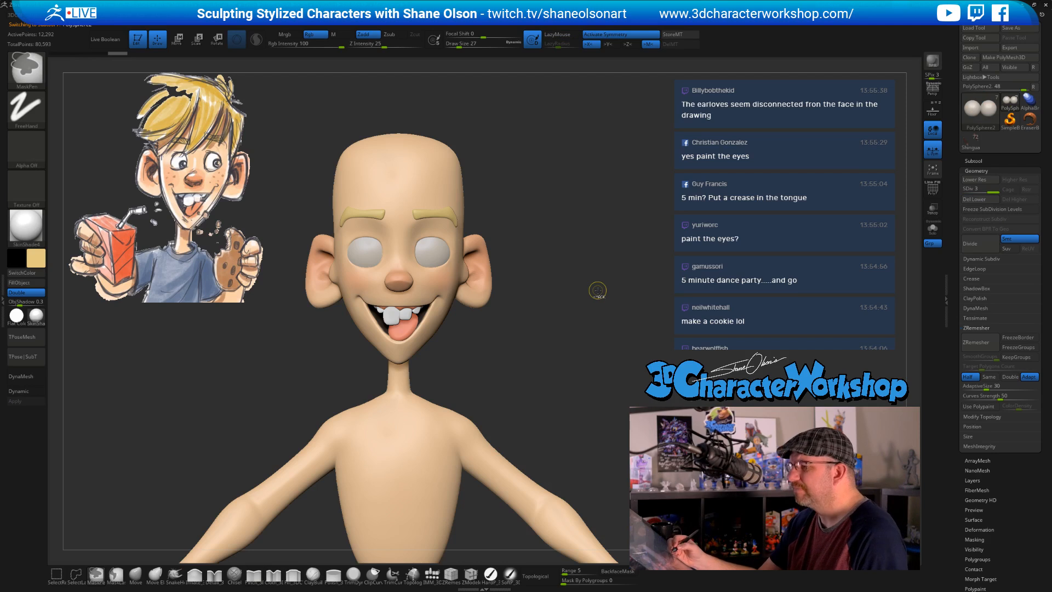
pyautogui.press('d')
pyautogui.press('d')
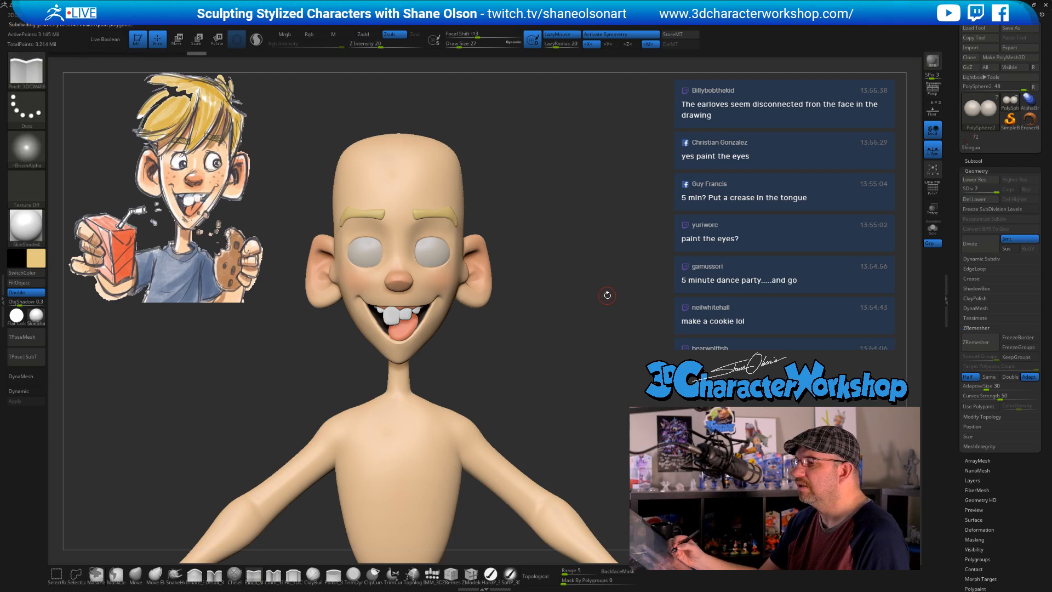
pyautogui.press('ctrl')
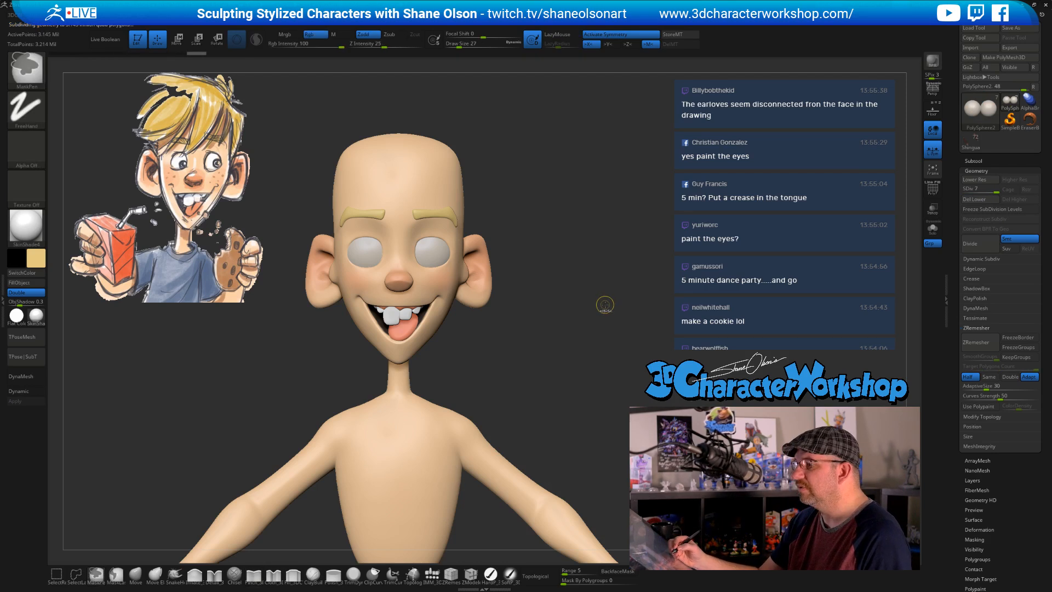
pyautogui.keyDown('alt'); pyautogui.moveTo(605, 293); pyautogui.dragTo(598, 333); pyautogui.keyUp('alt')
# Choose the hard-edged paint brush and set its colour to a muted dark blue for the irises
pyautogui.press('s')
pyautogui.click(491, 573)
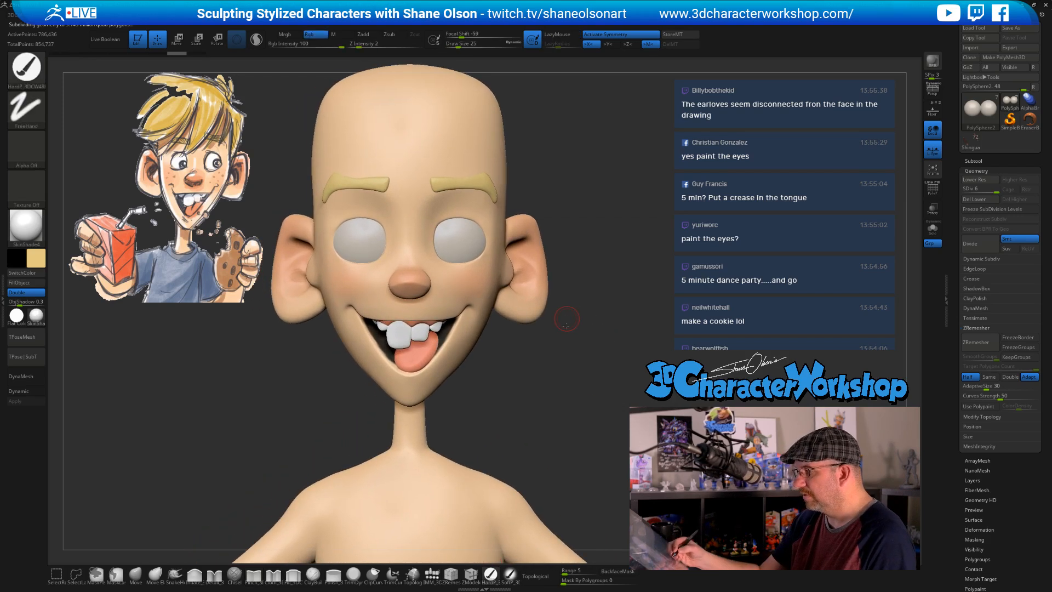
pyautogui.keyDown('alt'); pyautogui.moveTo(556, 325); pyautogui.dragTo(577, 389); pyautogui.keyUp('alt')
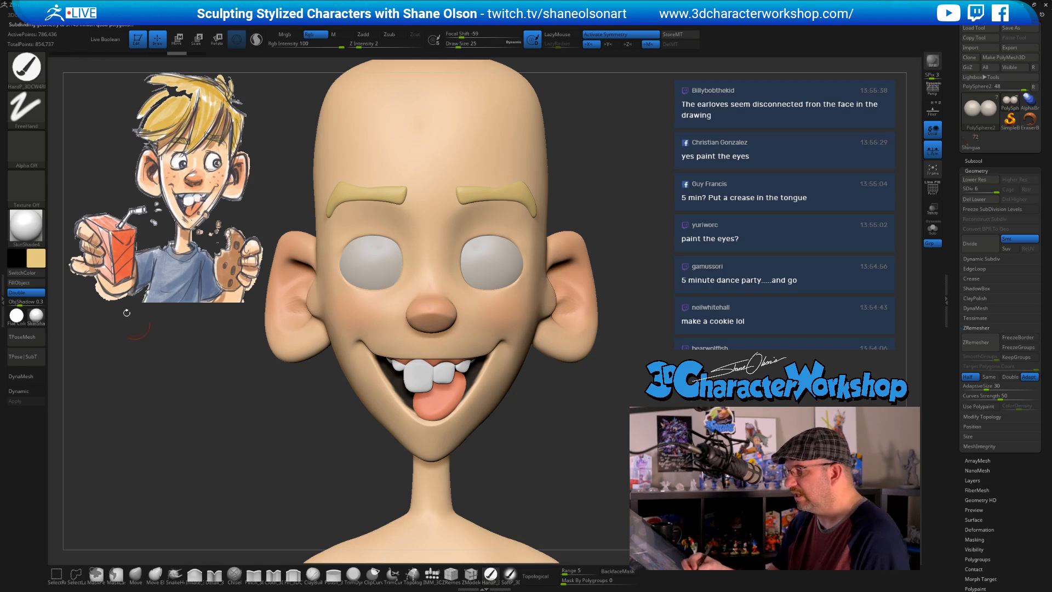
pyautogui.click(41, 263)
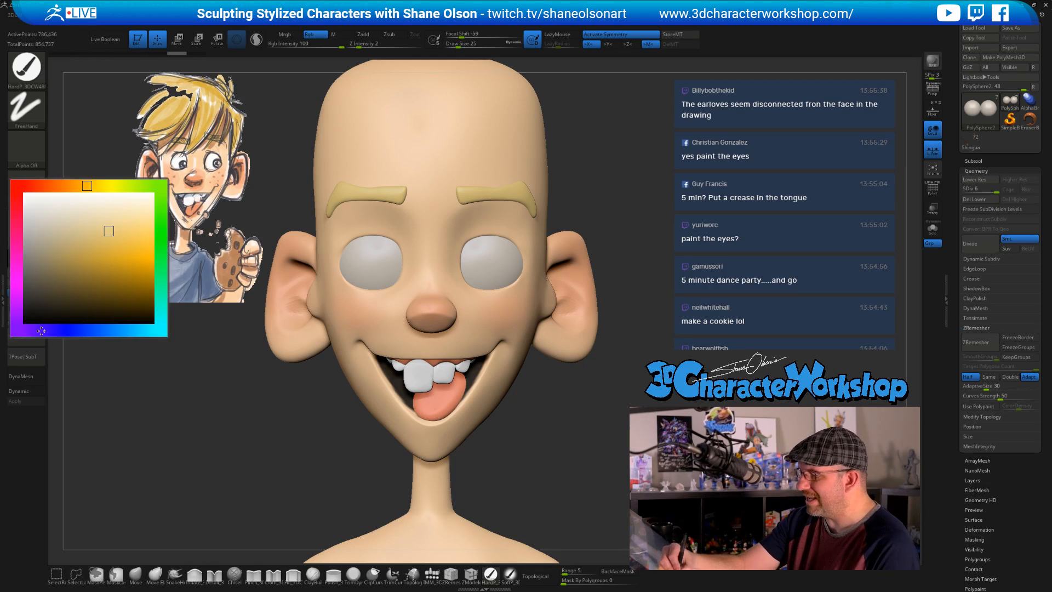
pyautogui.moveTo(57, 330); pyautogui.dragTo(113, 331)
pyautogui.moveTo(100, 295); pyautogui.dragTo(50, 281)
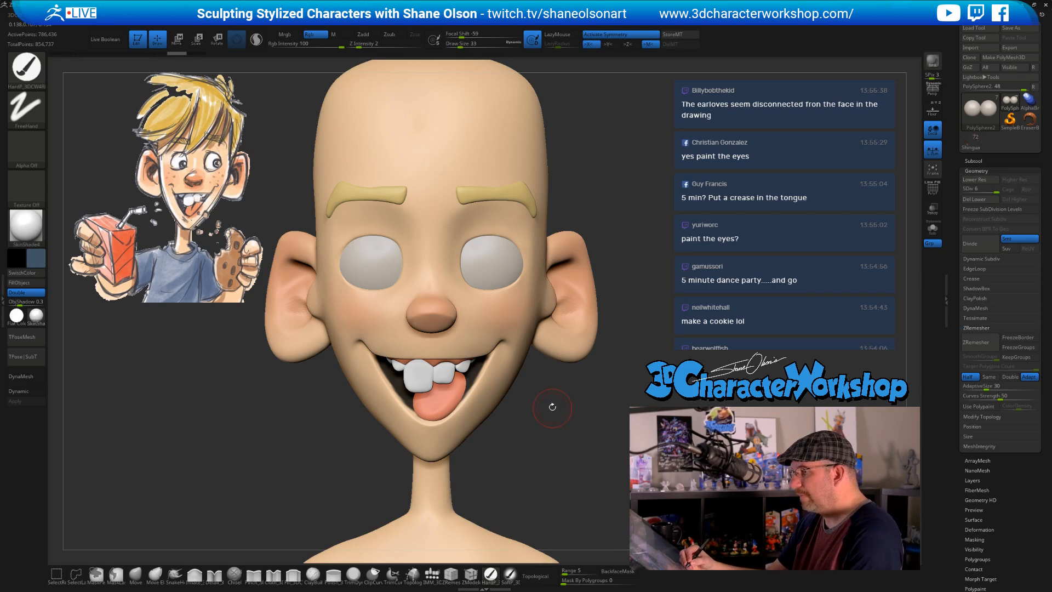
# Try painting the irises at draw size 21 and undo the stroke
pyautogui.press('[')
pyautogui.press('[')
pyautogui.press('[')
pyautogui.press('[')
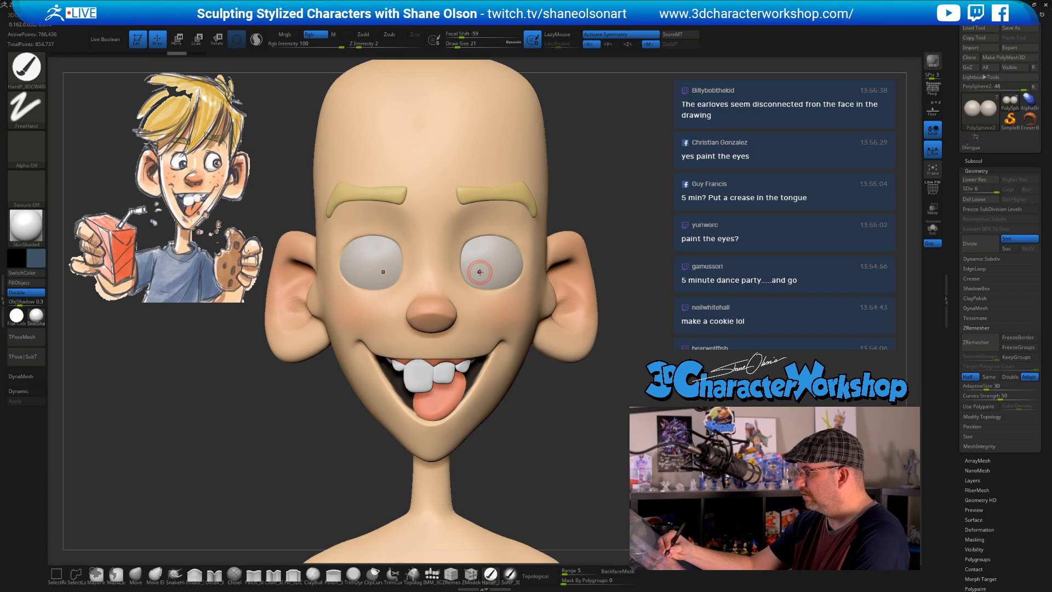
pyautogui.moveTo(481, 271); pyautogui.dragTo(481, 269)
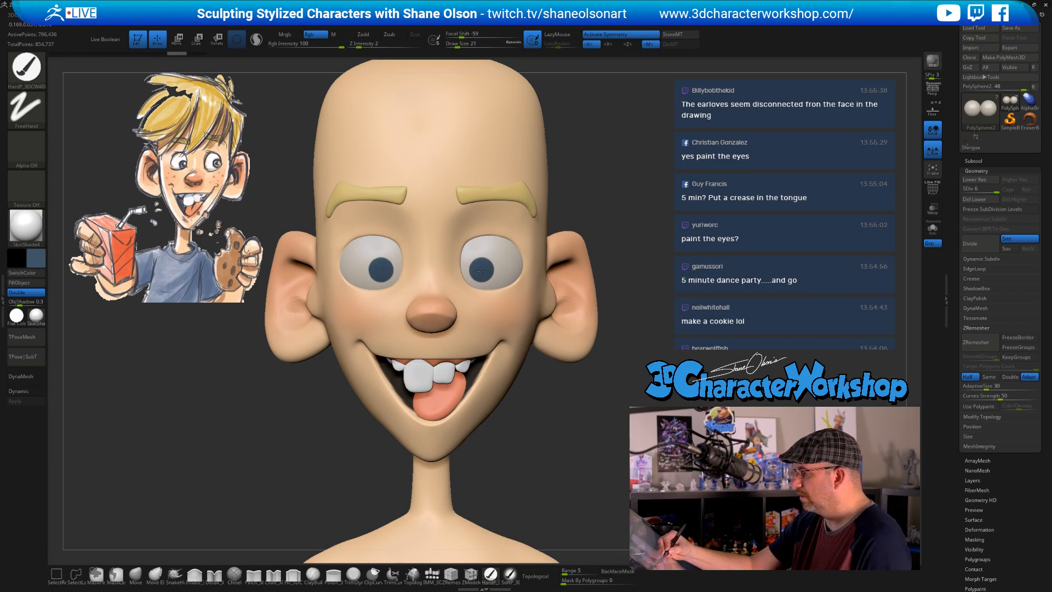
pyautogui.hotkey('ctrl', 'z')
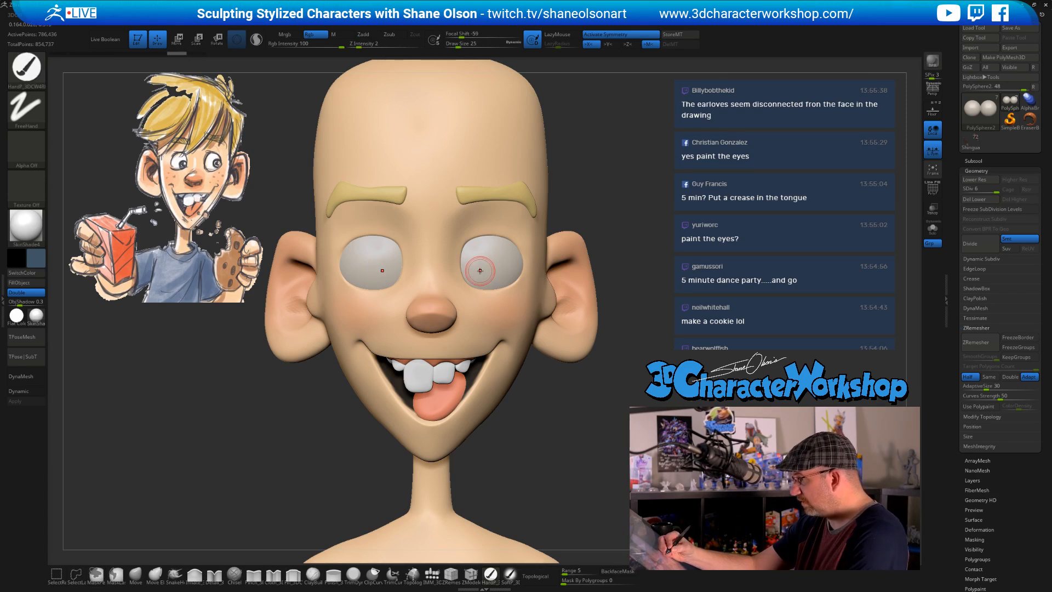
# Paint round blue irises on both eyeballs at draw size 25, placed slightly inward, comparing stroke versions through the undo history
pyautogui.moveTo(482, 272)
pyautogui.mouseDown()
pyautogui.moveTo(490, 242)
pyautogui.moveTo(505, 282)
pyautogui.moveTo(473, 271)
pyautogui.moveTo(482, 269)
pyautogui.mouseUp()
pyautogui.hotkey('ctrl', 'z')
pyautogui.hotkey('ctrl', 'z')
pyautogui.hotkey('ctrl', 'z')
pyautogui.hotkey('ctrl', 'z')
pyautogui.hotkey('ctrl', 'z')
pyautogui.hotkey('ctrl', 'z')
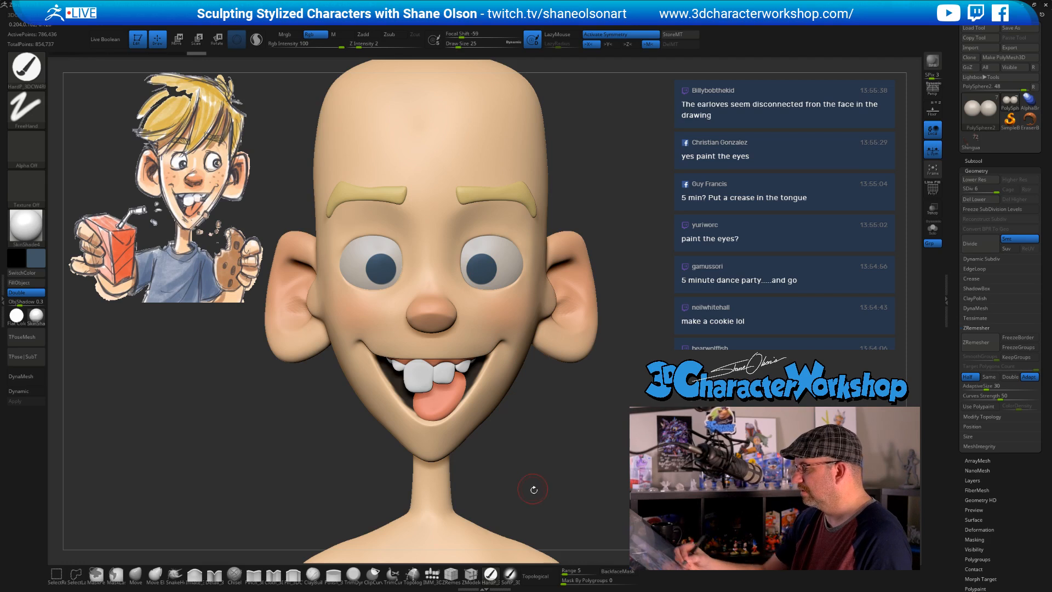
# Select the head-and-body mesh and push in the upper back of the skull with the Move brush at draw size 217
pyautogui.keyDown('alt'); pyautogui.moveTo(542, 470); pyautogui.dragTo(557, 370); pyautogui.keyUp('alt')
pyautogui.keyDown('alt'); pyautogui.click(369, 214); pyautogui.keyUp('alt')
pyautogui.press('s')
pyautogui.moveTo(493, 389); pyautogui.dragTo(508, 391)
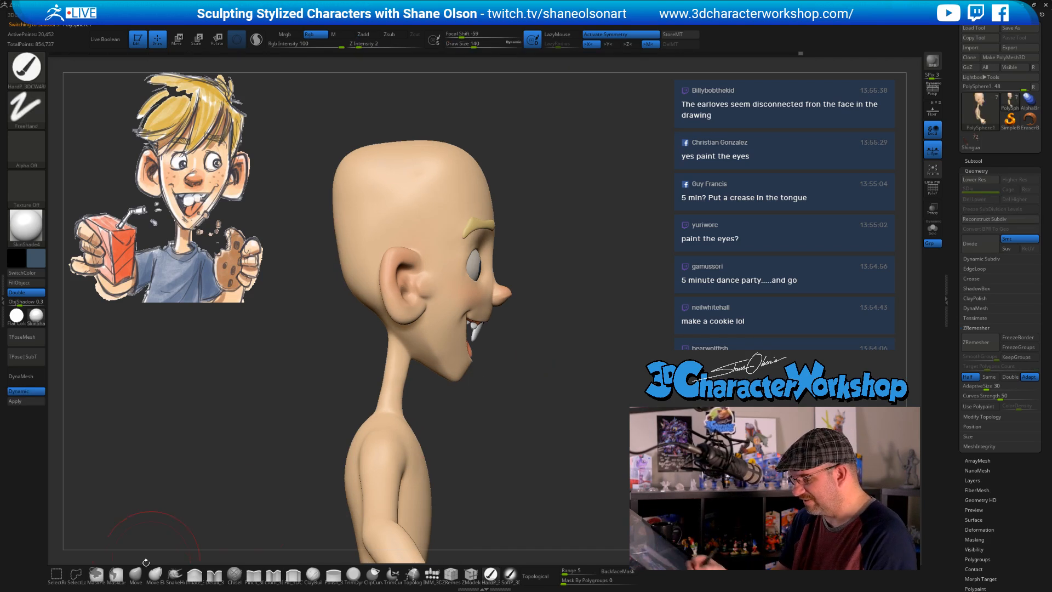
pyautogui.click(135, 575)
pyautogui.press('s')
pyautogui.moveTo(582, 189); pyautogui.dragTo(588, 189)
pyautogui.moveTo(345, 162); pyautogui.dragTo(367, 157)
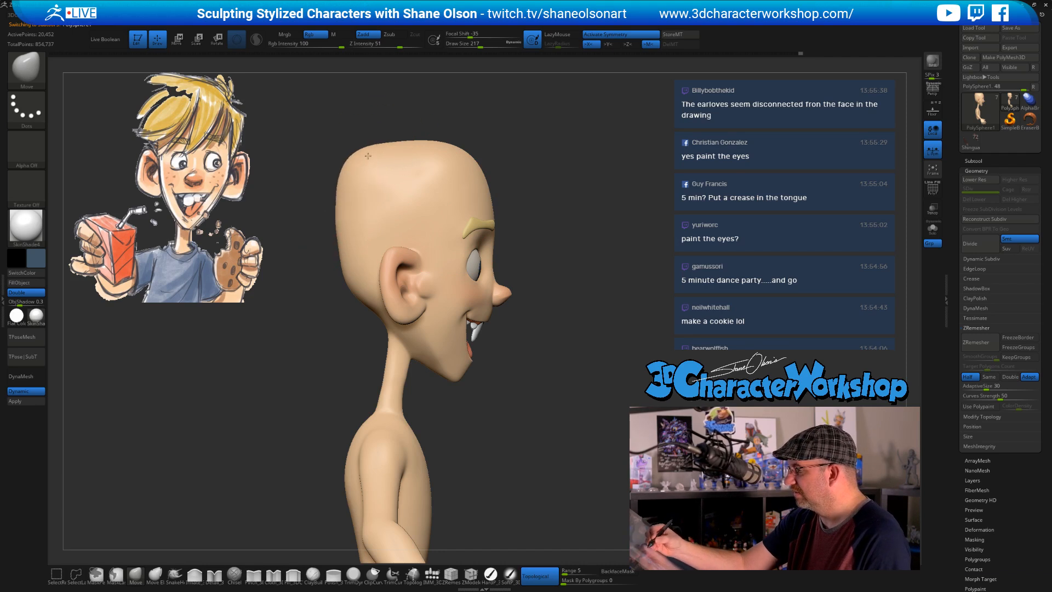
# Adjust the top of the forehead and the front of the face in profile with the Move brush
pyautogui.press('s')
pyautogui.moveTo(473, 148); pyautogui.dragTo(465, 153)
pyautogui.moveTo(570, 248); pyautogui.dragTo(560, 253)
pyautogui.moveTo(591, 136); pyautogui.dragTo(519, 284)
pyautogui.moveTo(480, 243)
pyautogui.mouseDown()
pyautogui.moveTo(396, 249)
pyautogui.moveTo(462, 244)
pyautogui.mouseUp()
pyautogui.moveTo(531, 304)
pyautogui.keyDown('alt'); pyautogui.mouseDown()
pyautogui.moveTo(556, 415)
pyautogui.moveTo(536, 337)
pyautogui.moveTo(550, 362)
pyautogui.moveTo(547, 345)
pyautogui.mouseUp(); pyautogui.keyUp('alt')
# Refine the cheek and mouth area from below with the Move brush at draw size 54, and check the face from the front
pyautogui.moveTo(539, 392)
pyautogui.mouseDown()
pyautogui.moveTo(520, 328)
pyautogui.moveTo(521, 222)
pyautogui.mouseUp()
pyautogui.press('s')
pyautogui.press('s')
pyautogui.moveTo(480, 312); pyautogui.dragTo(455, 342)
pyautogui.press('s')
pyautogui.moveTo(436, 340); pyautogui.dragTo(425, 340)
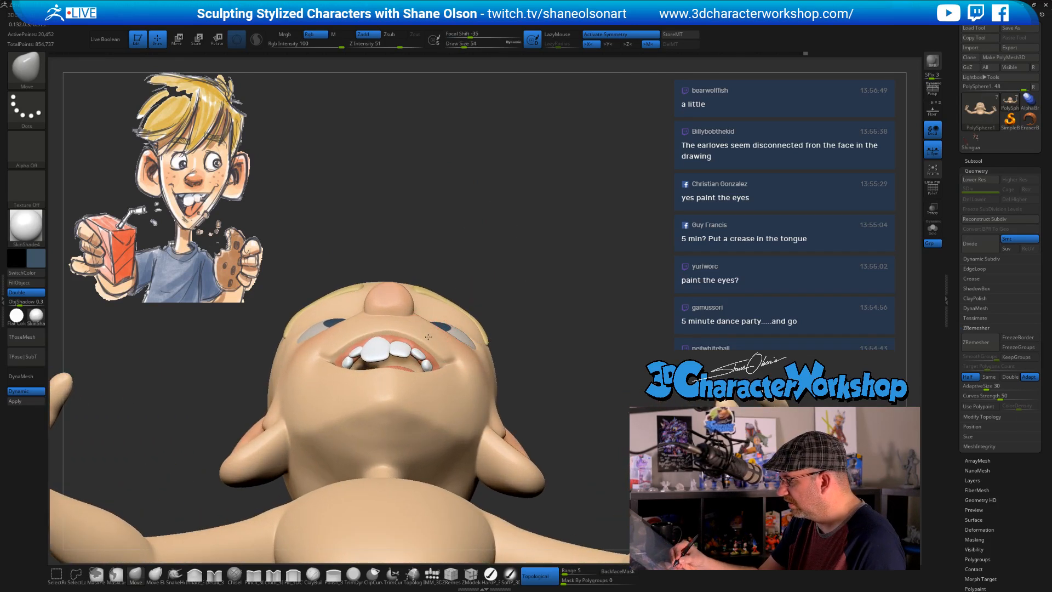
pyautogui.moveTo(506, 287); pyautogui.dragTo(488, 320)
pyautogui.moveTo(421, 381); pyautogui.dragTo(549, 366, button='right')
pyautogui.moveTo(529, 295); pyautogui.dragTo(554, 458, button='right')
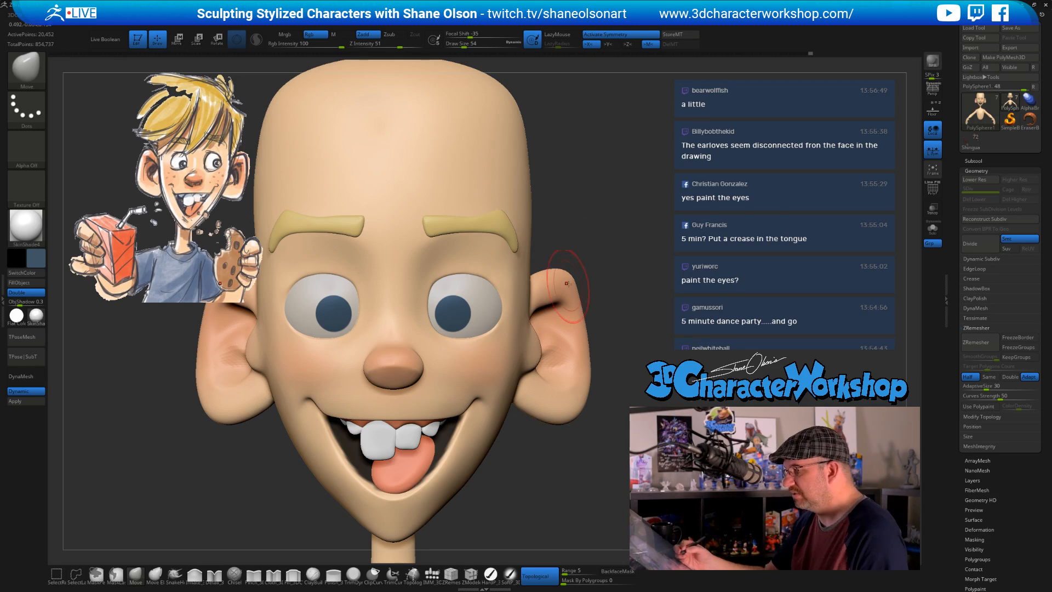
# Select the eyeballs and isolate them from the rest of the character
pyautogui.moveTo(600, 258)
pyautogui.keyDown('alt'); pyautogui.mouseDown()
pyautogui.moveTo(651, 244)
pyautogui.moveTo(630, 246)
pyautogui.moveTo(661, 301)
pyautogui.mouseUp(); pyautogui.keyUp('alt')
pyautogui.press('s')
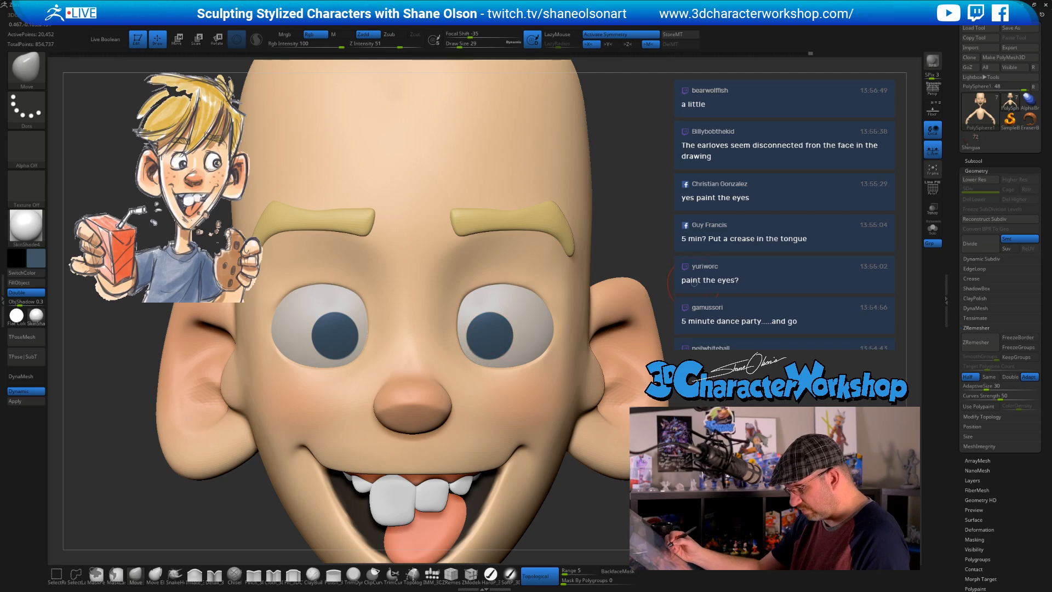
pyautogui.press('space')
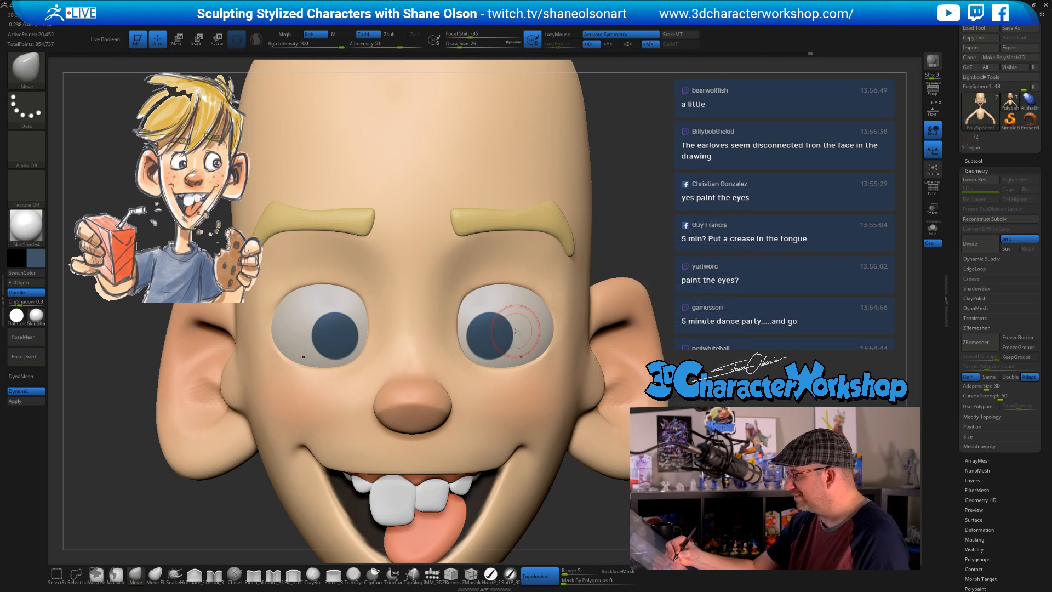
pyautogui.keyDown('alt'); pyautogui.click(539, 307); pyautogui.keyUp('alt')
pyautogui.press('2')
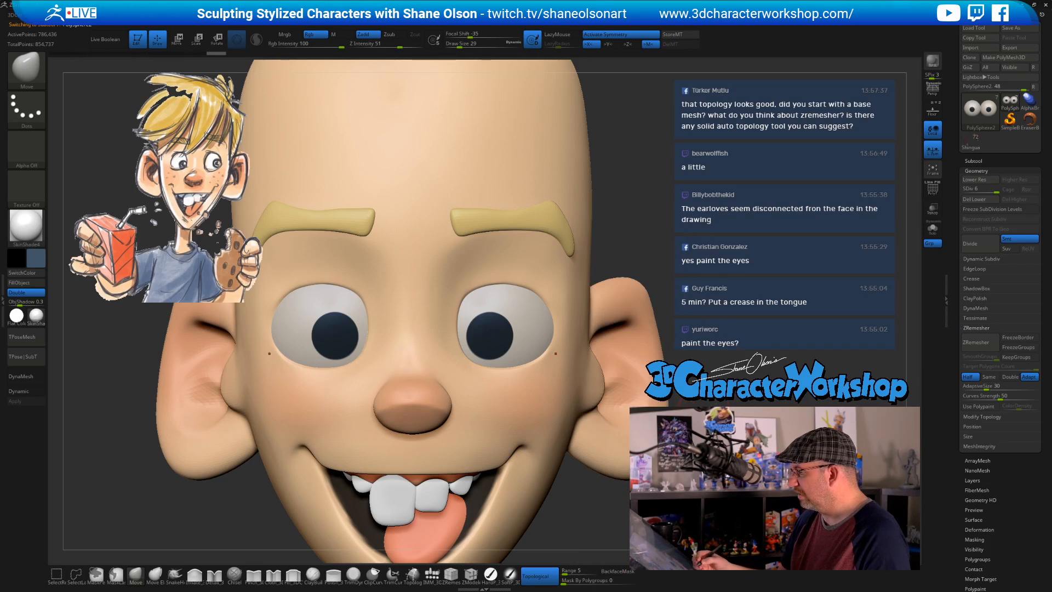
pyautogui.click(932, 228)
pyautogui.keyDown('alt'); pyautogui.moveTo(665, 277); pyautogui.dragTo(642, 364); pyautogui.keyUp('alt')
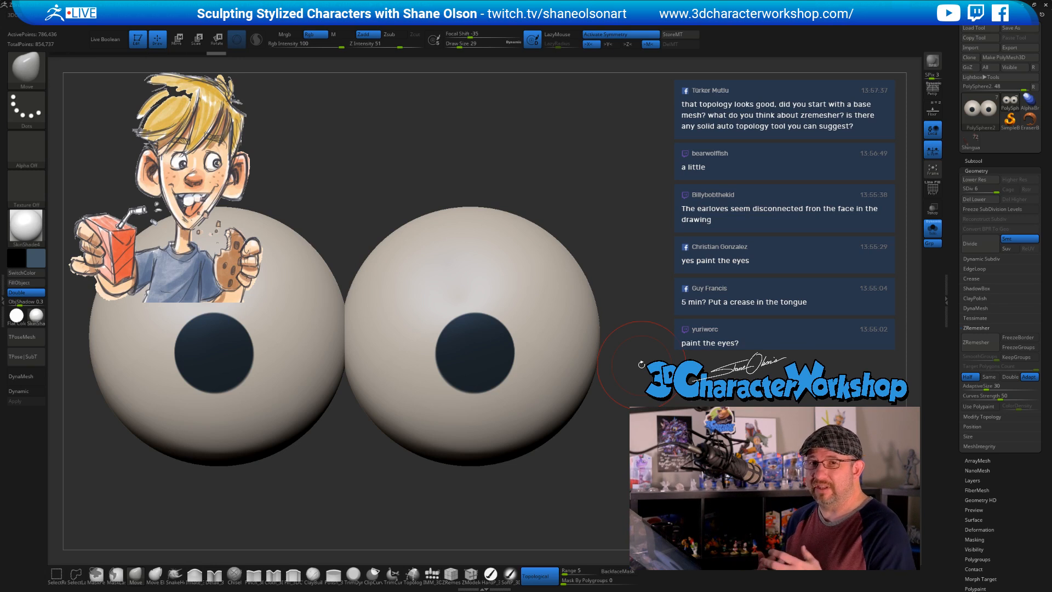
# Invert the mask on the eyeballs so only the irises can be painted
pyautogui.moveTo(641, 364)
pyautogui.mouseDown()
pyautogui.moveTo(643, 307)
pyautogui.moveTo(645, 350)
pyautogui.mouseUp()
pyautogui.press('space')
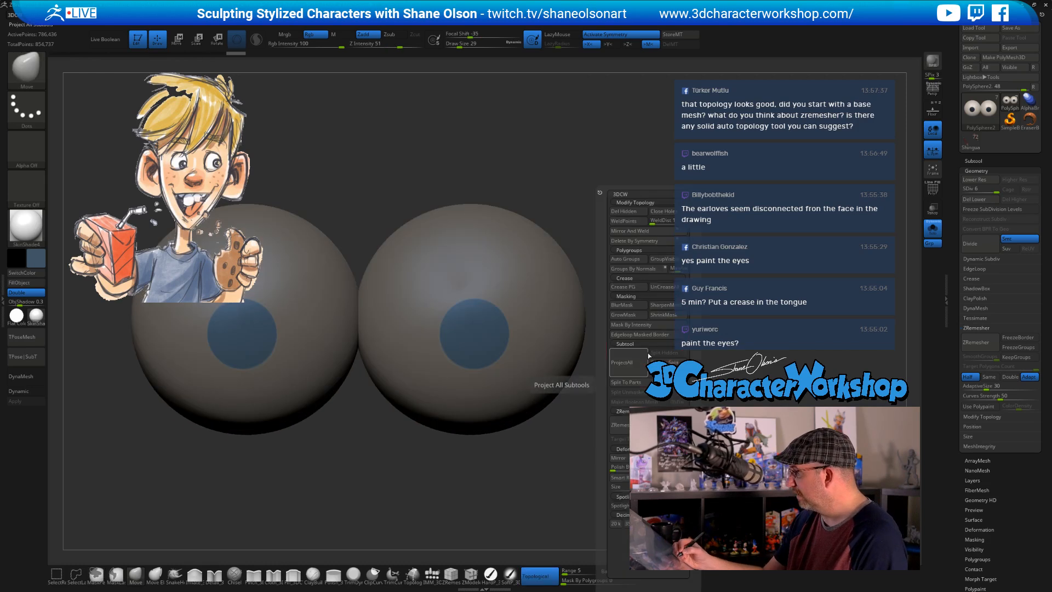
pyautogui.keyDown('alt'); pyautogui.moveTo(635, 323); pyautogui.dragTo(653, 340); pyautogui.keyUp('alt')
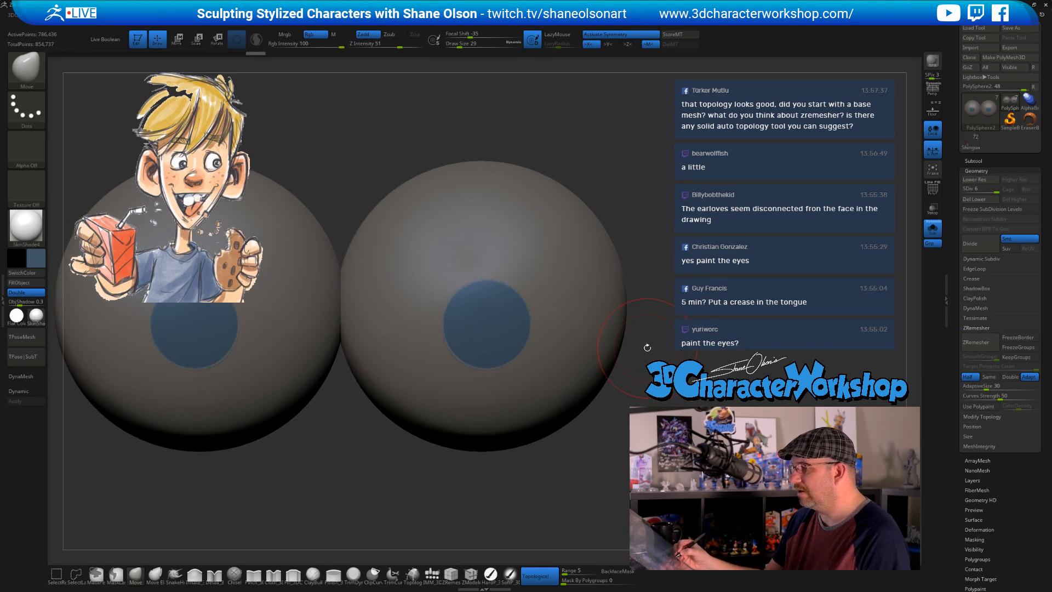
# Choose a darker blue and fill the unmasked irises with it
pyautogui.click(508, 574)
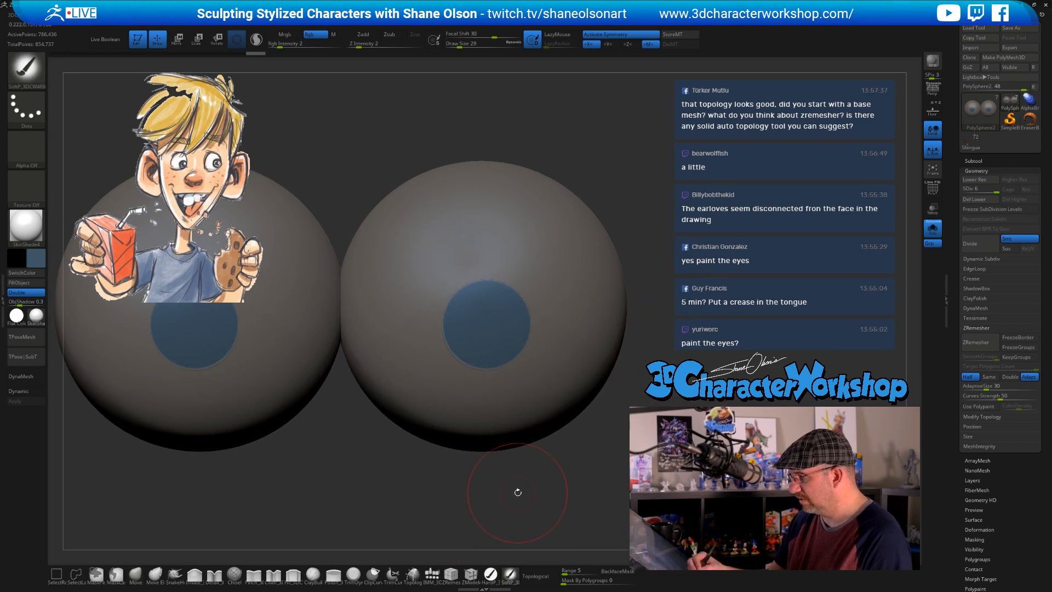
pyautogui.click(36, 258)
pyautogui.click(54, 296)
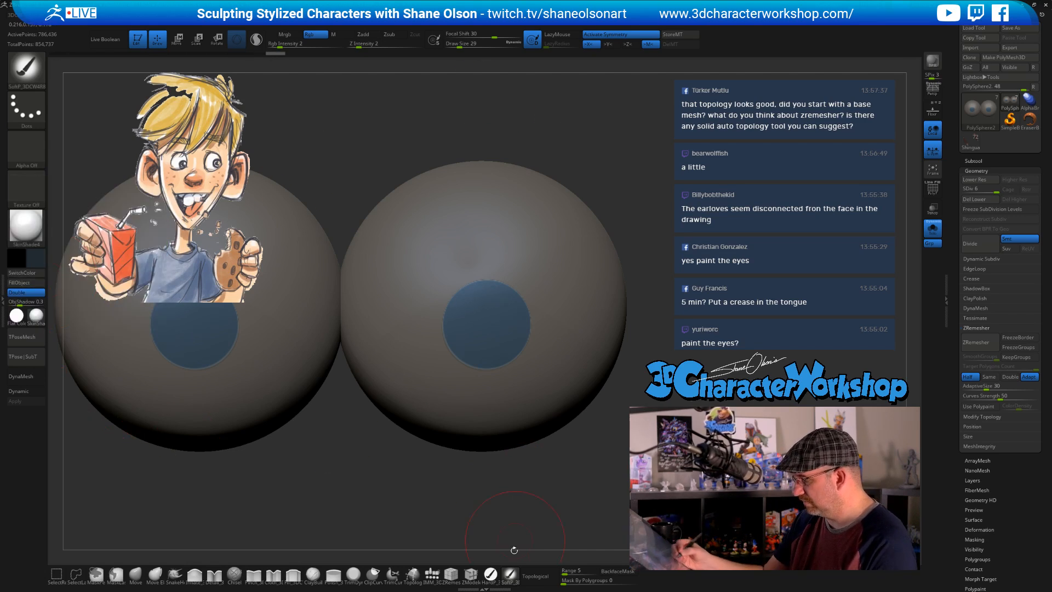
pyautogui.click(490, 574)
pyautogui.click(26, 283)
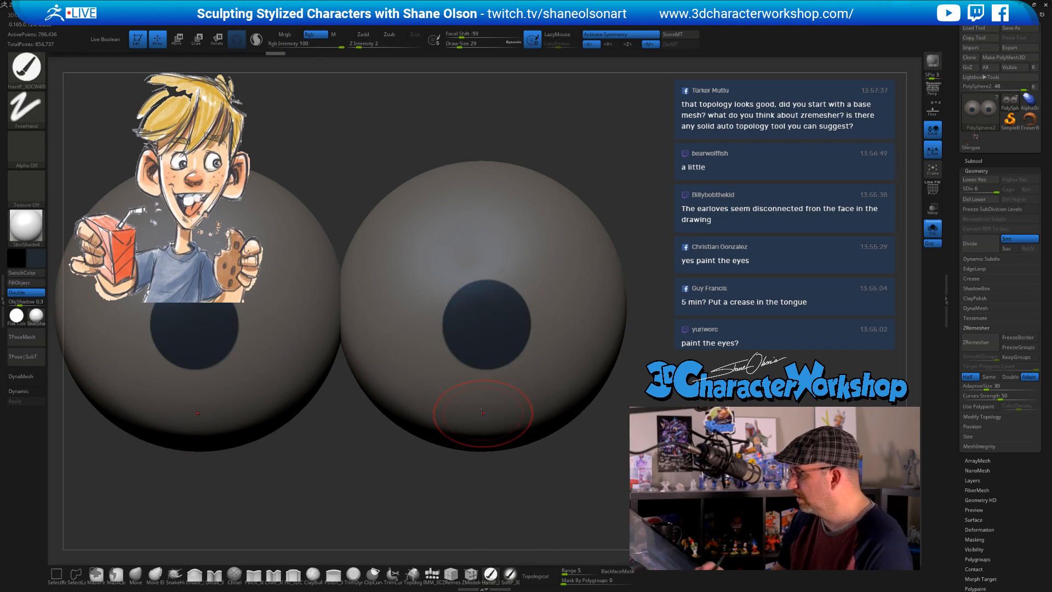
# Paint a lighter blue centre inside a dark rim on both irises at draw size 24, focal shift -23
pyautogui.click(38, 259)
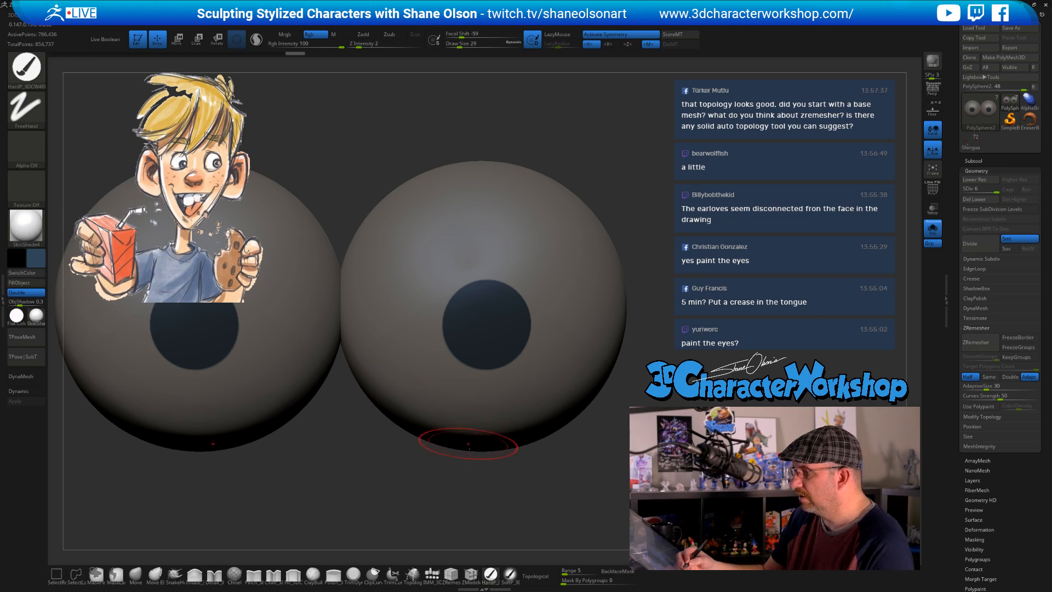
pyautogui.click(509, 576)
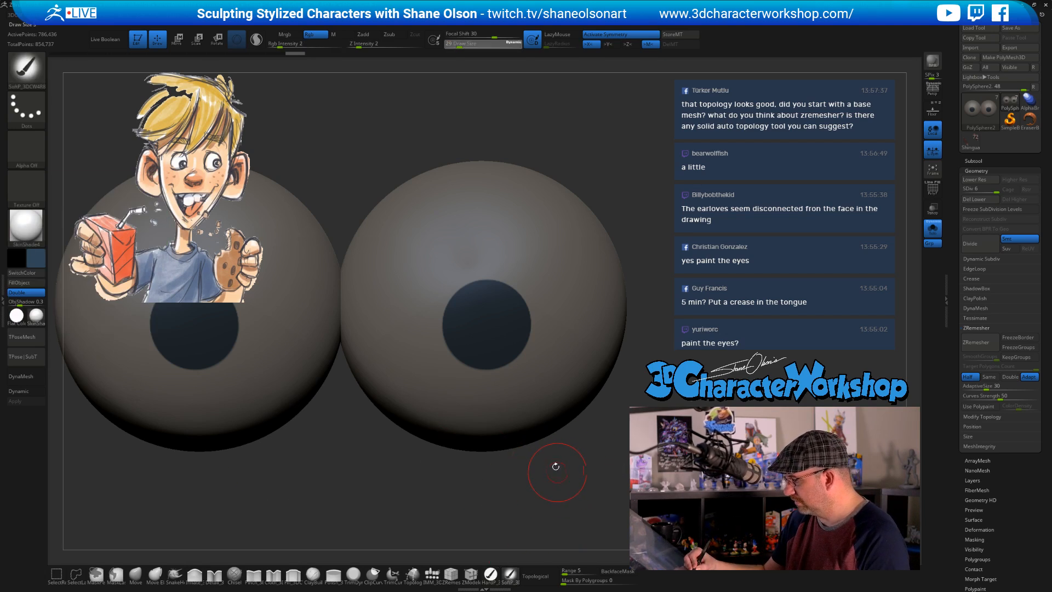
pyautogui.click(490, 573)
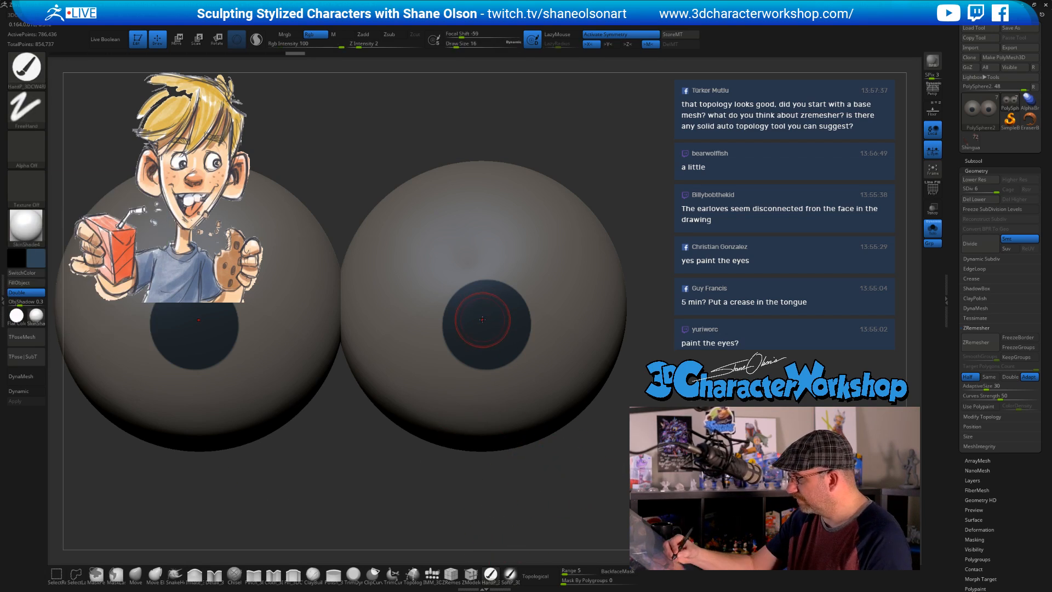
pyautogui.moveTo(486, 323); pyautogui.dragTo(487, 328)
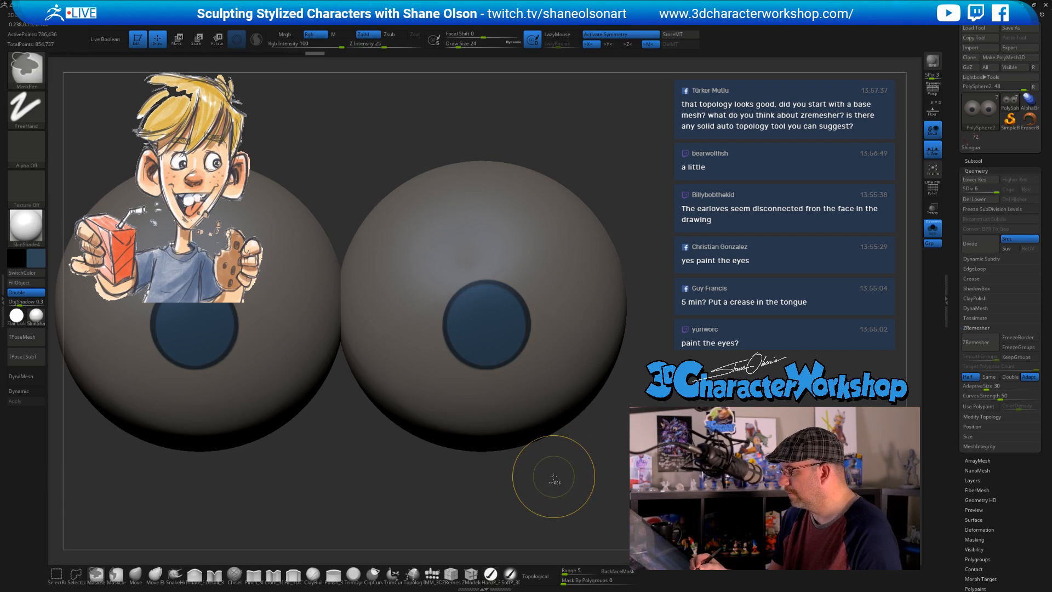
pyautogui.hotkey('ctrl', 'z')
pyautogui.moveTo(460, 34); pyautogui.dragTo(472, 34)
pyautogui.moveTo(488, 323); pyautogui.dragTo(487, 326)
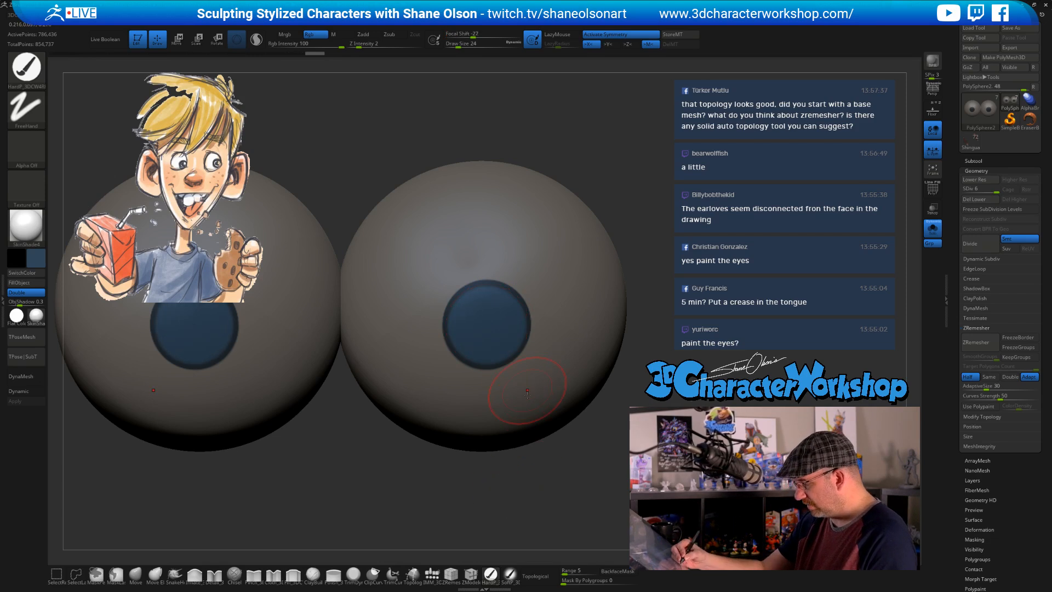
# Paint dark pupils in the middle of both irises with the hard paint brush at draw size 15, focal shift -59
pyautogui.press('c')
pyautogui.press('s')
pyautogui.moveTo(512, 483); pyautogui.dragTo(507, 483)
pyautogui.click(490, 575)
pyautogui.moveTo(472, 35); pyautogui.dragTo(460, 36)
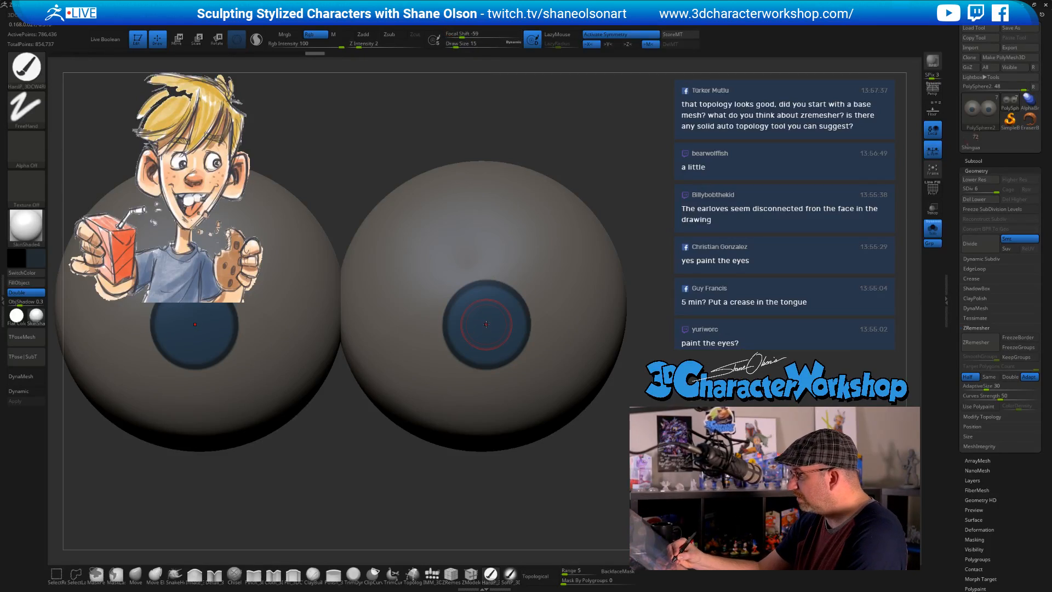
pyautogui.moveTo(486, 324); pyautogui.dragTo(487, 325)
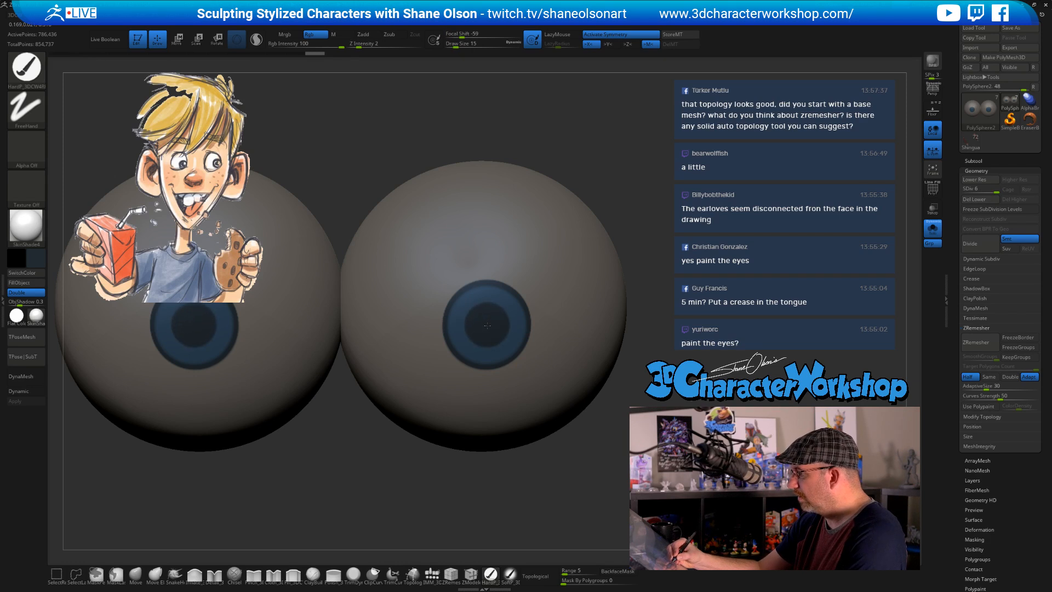
# Clear the mask from the eyeballs
pyautogui.keyDown('ctrl'); pyautogui.moveTo(570, 430); pyautogui.dragTo(559, 454, button='right'); pyautogui.keyUp('ctrl')
pyautogui.click(510, 574)
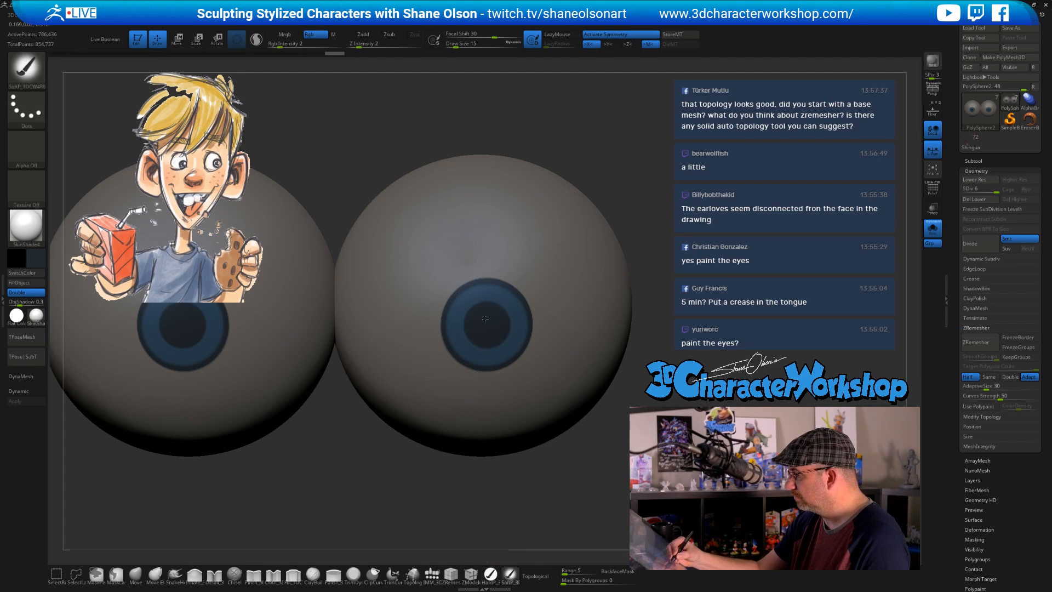
pyautogui.moveTo(579, 450)
pyautogui.keyDown('ctrl'); pyautogui.mouseDown(button='right')
pyautogui.moveTo(568, 420)
pyautogui.moveTo(574, 445)
pyautogui.mouseUp(button='right'); pyautogui.keyUp('ctrl')
pyautogui.keyDown('ctrl'); pyautogui.moveTo(589, 385); pyautogui.dragTo(585, 446); pyautogui.keyUp('ctrl')
pyautogui.moveTo(585, 445)
pyautogui.mouseDown(button='right')
pyautogui.moveTo(612, 437)
pyautogui.moveTo(574, 439)
pyautogui.moveTo(587, 442)
pyautogui.mouseUp(button='right')
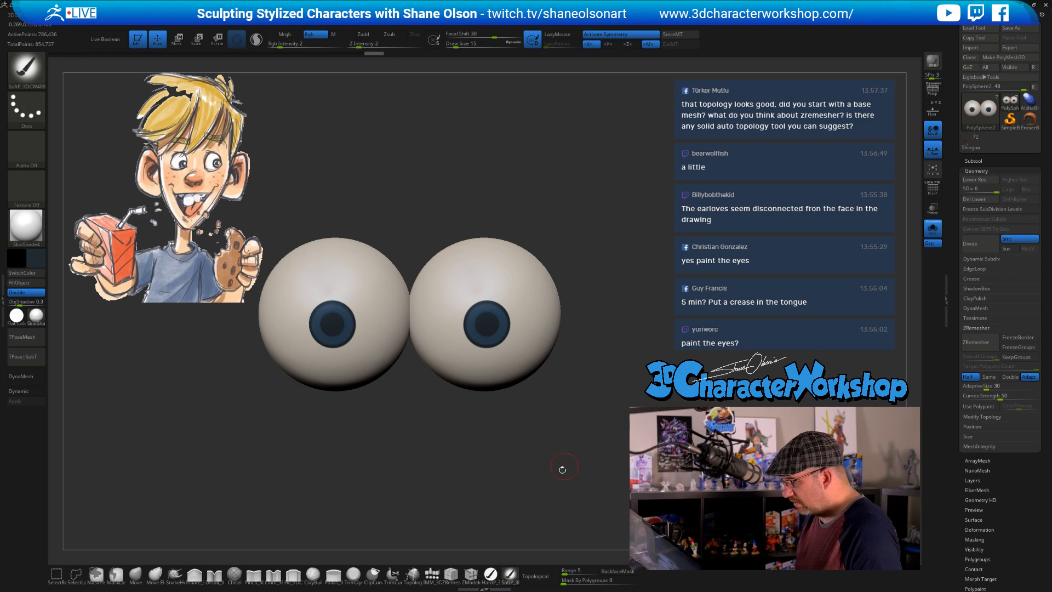
# Set the hard paint brush to material only and preview the zbro_EyeReflection_ellipse material on the eyeballs
pyautogui.click(490, 574)
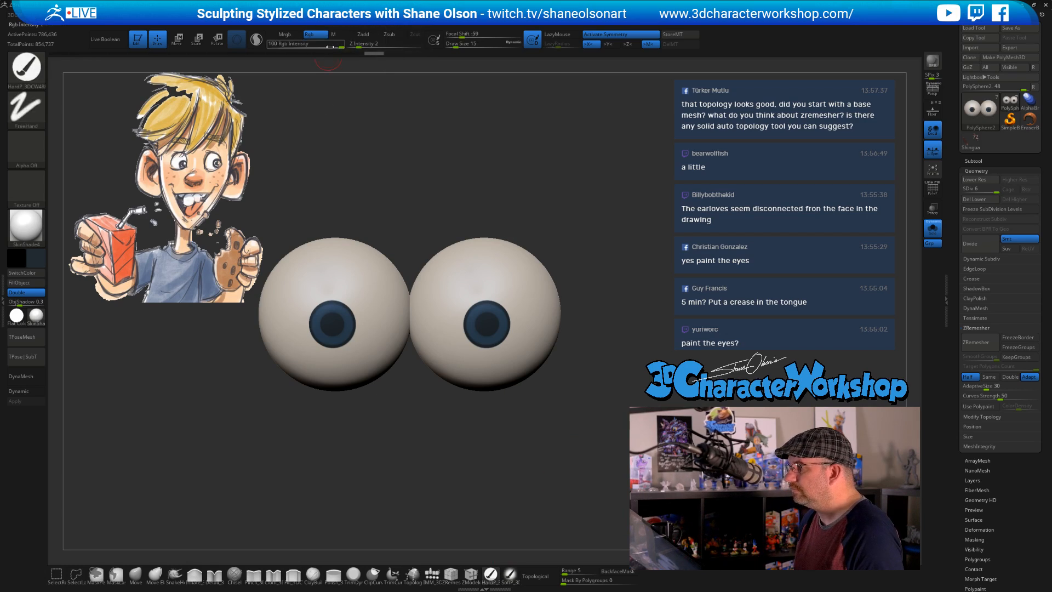
pyautogui.click(340, 34)
pyautogui.click(35, 315)
pyautogui.click(33, 316)
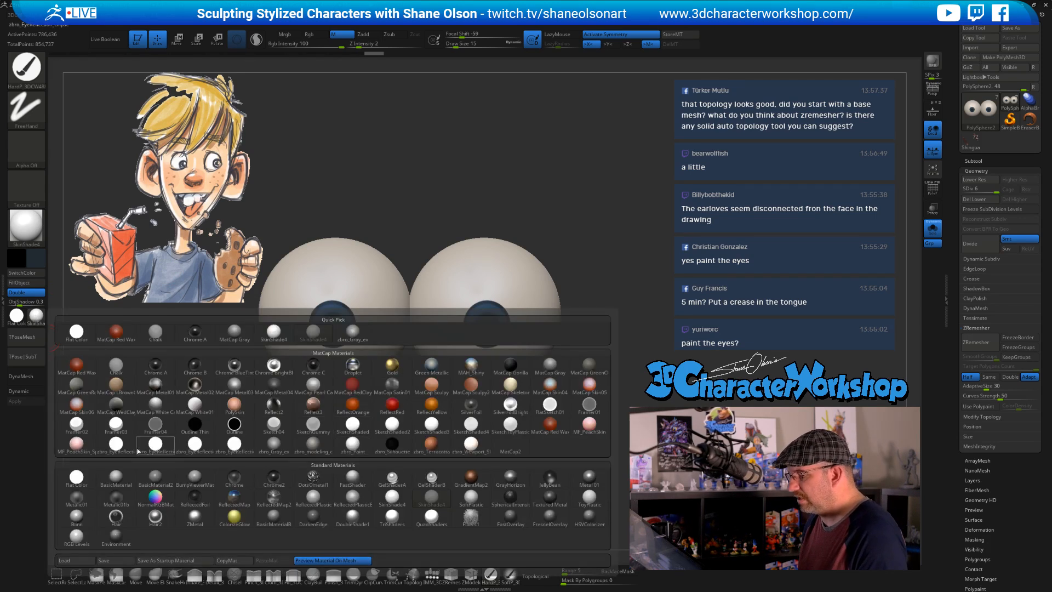
pyautogui.moveTo(129, 447)
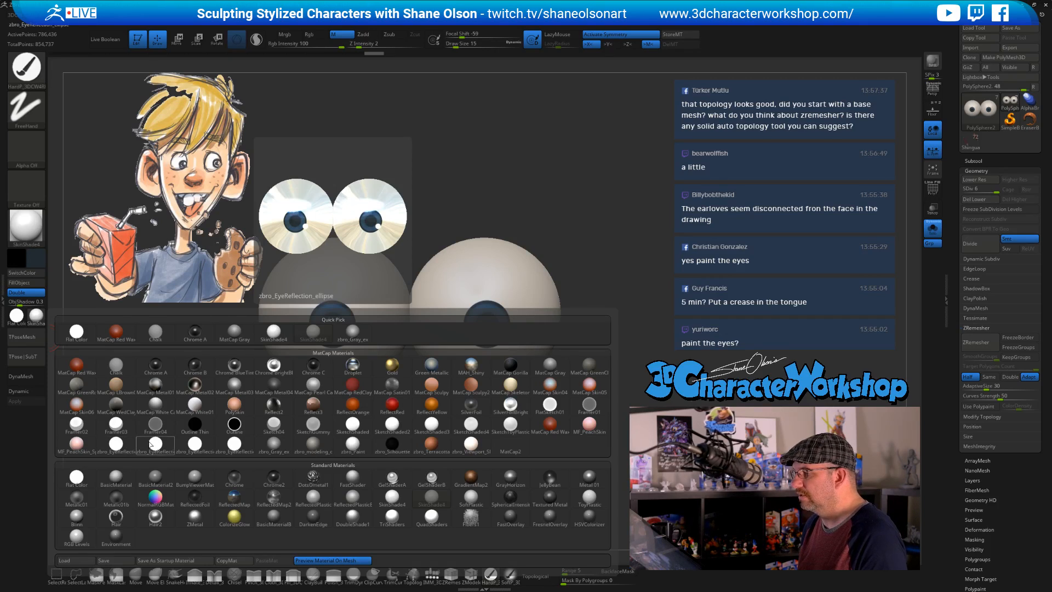
pyautogui.click(152, 445)
pyautogui.moveTo(548, 477); pyautogui.dragTo(287, 408)
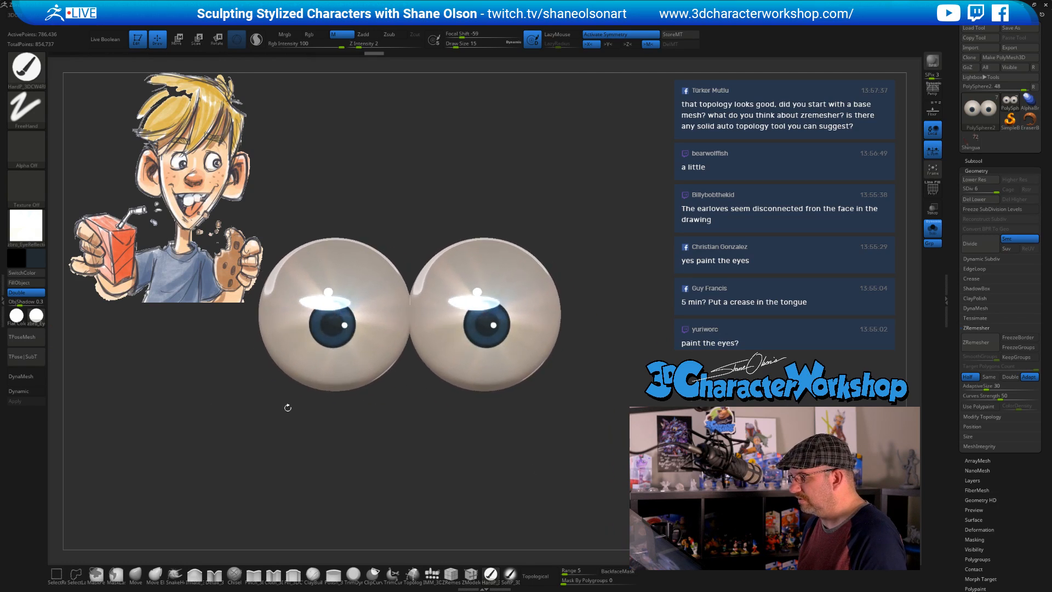
# Try two other zbro_EyeReflection materials on the eyeballs, starting with the heart-shaped highlight, and check their reflections from different angles
pyautogui.click(37, 317)
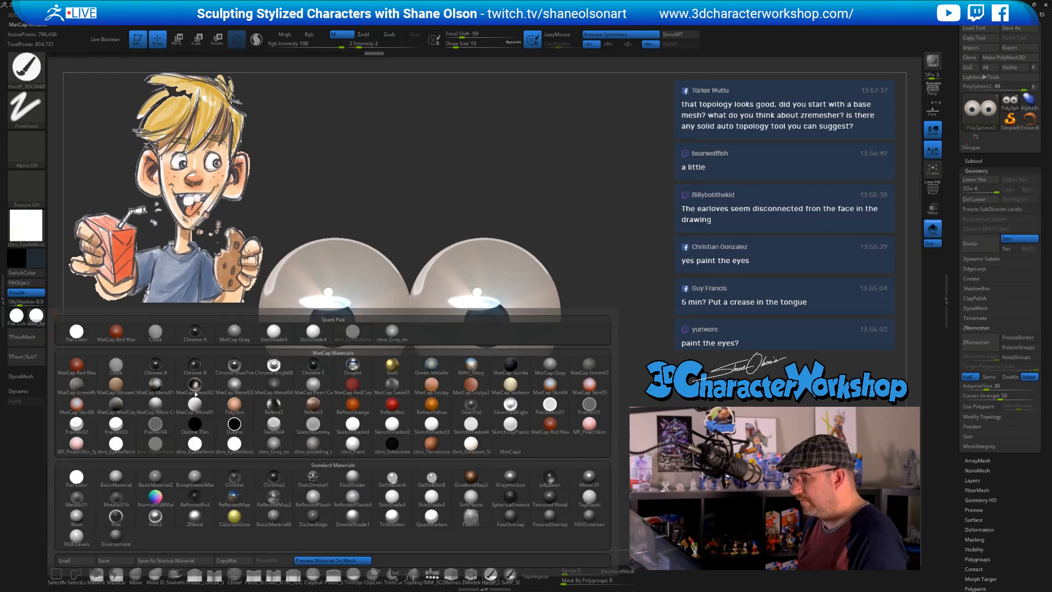
pyautogui.click(195, 446)
pyautogui.moveTo(363, 441)
pyautogui.mouseDown()
pyautogui.moveTo(351, 441)
pyautogui.moveTo(365, 436)
pyautogui.mouseUp()
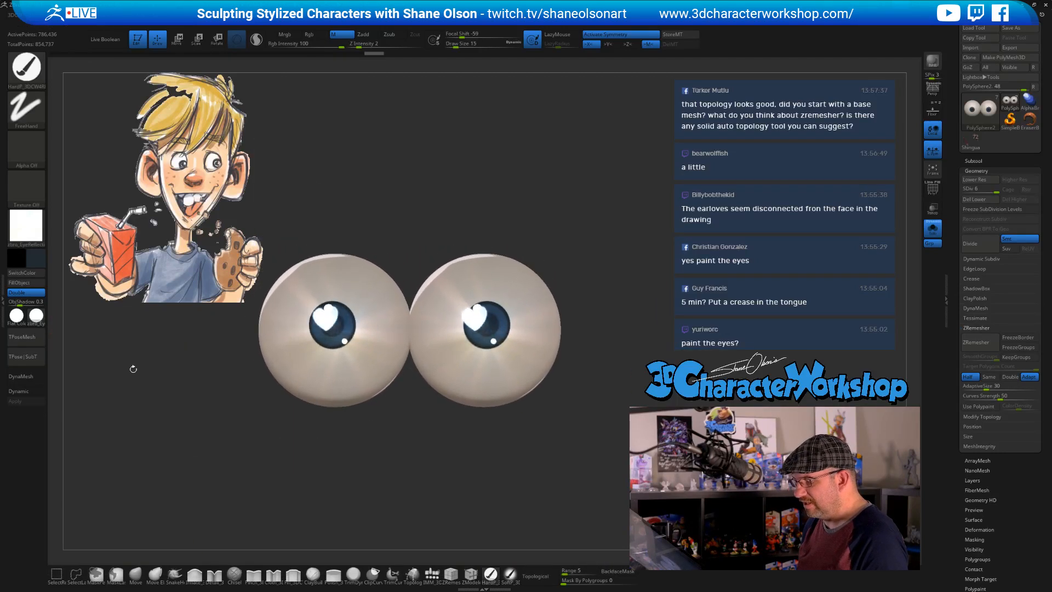
pyautogui.click(39, 318)
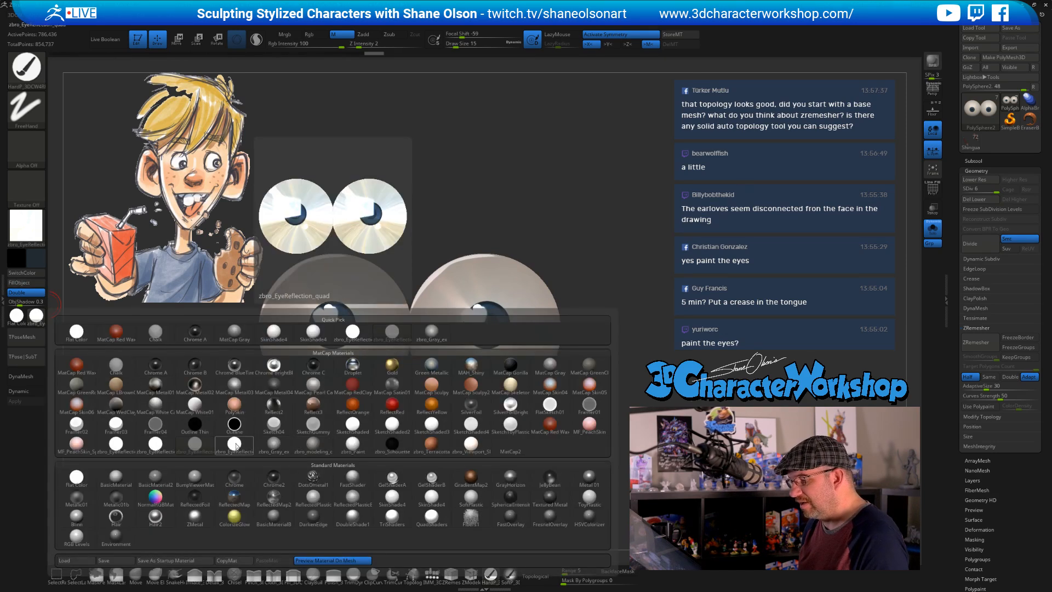
pyautogui.click(115, 447)
pyautogui.moveTo(621, 449); pyautogui.dragTo(563, 456)
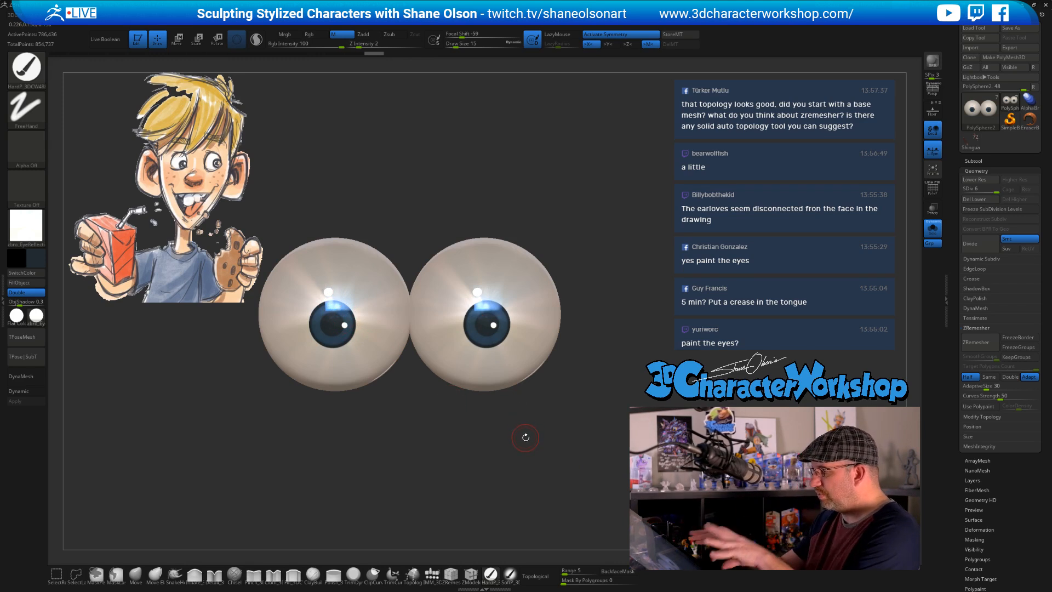
pyautogui.moveTo(525, 437); pyautogui.dragTo(514, 433)
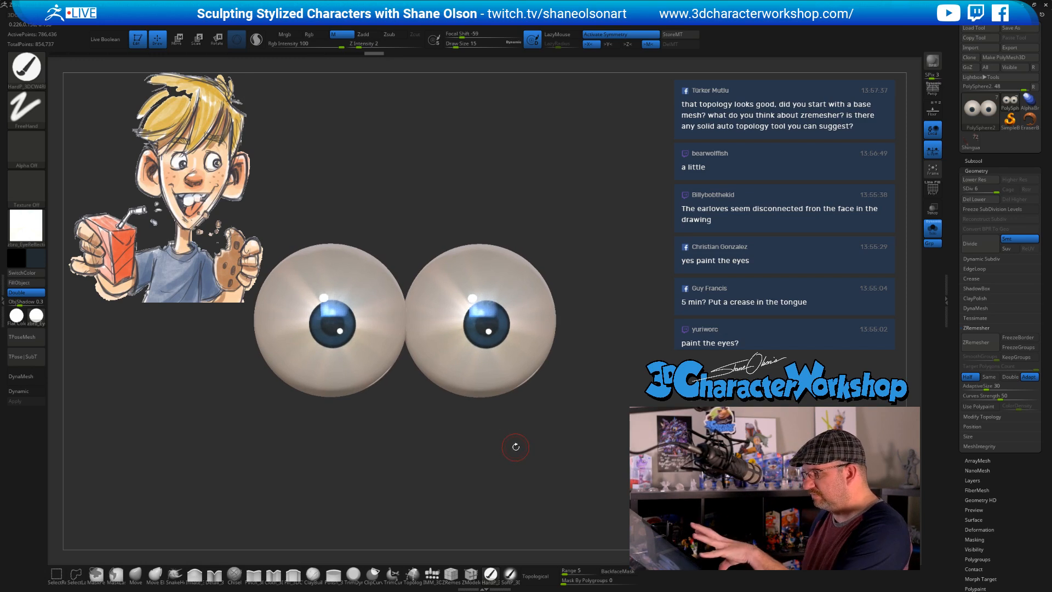
pyautogui.moveTo(559, 437); pyautogui.dragTo(565, 428)
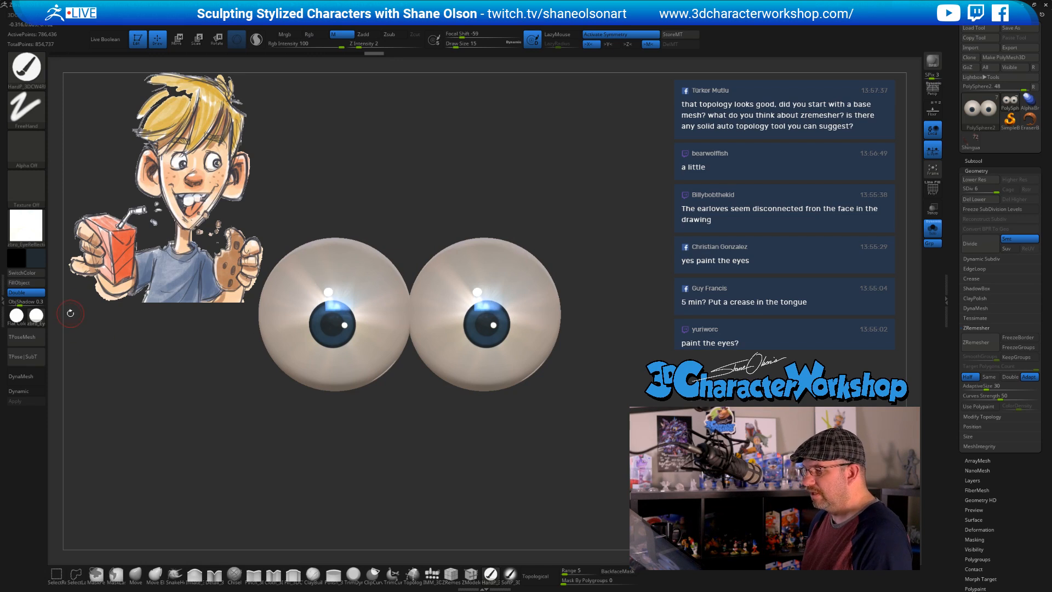
# Switch the eyeballs' material to ToyPlastic and check how the highlight moves as they turn
pyautogui.click(37, 315)
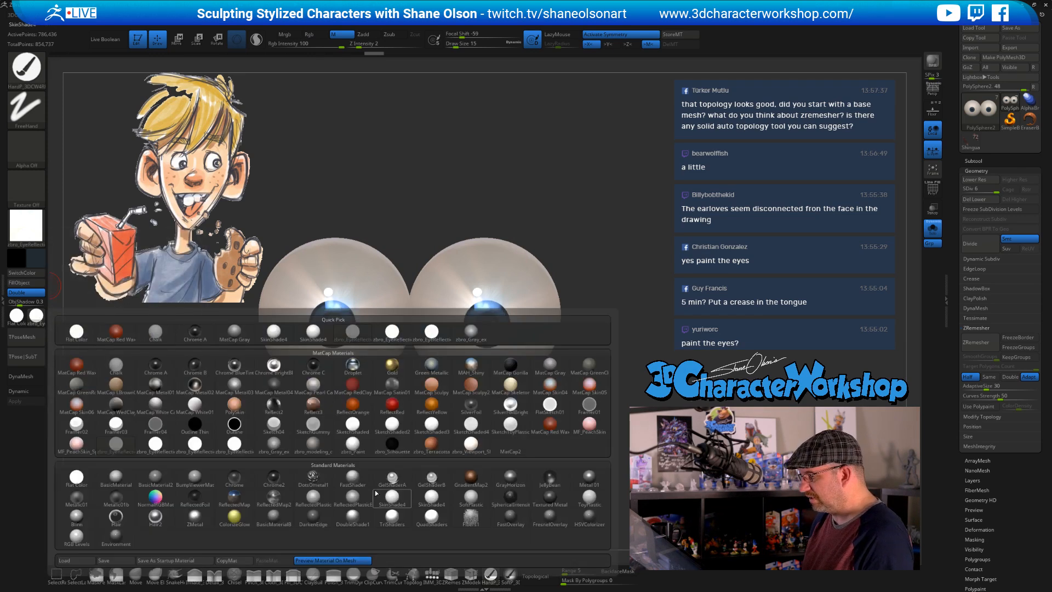
pyautogui.click(590, 498)
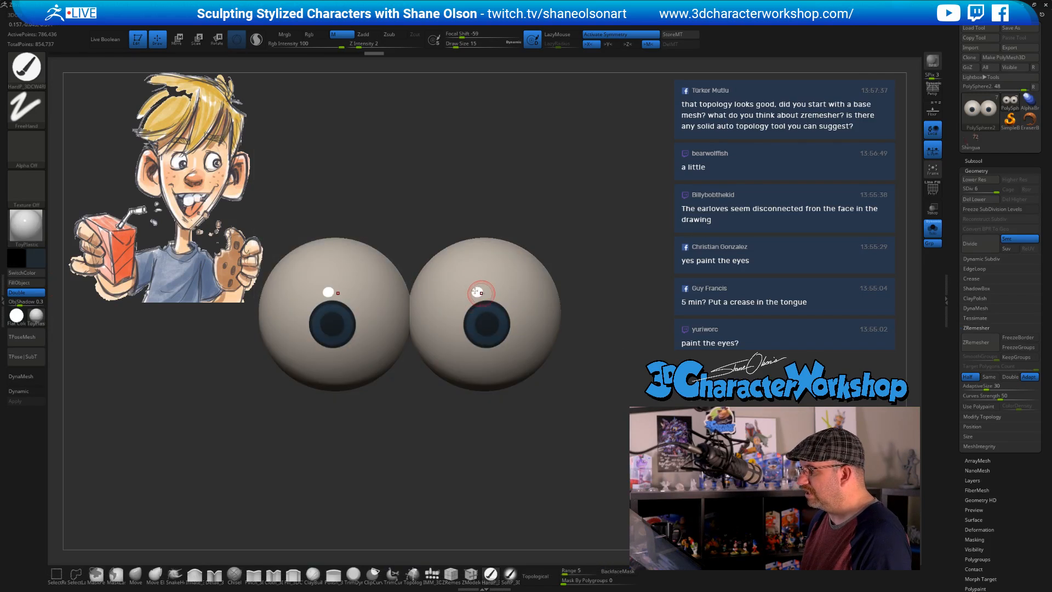
pyautogui.moveTo(441, 212)
pyautogui.mouseDown()
pyautogui.moveTo(440, 198)
pyautogui.moveTo(453, 189)
pyautogui.mouseUp()
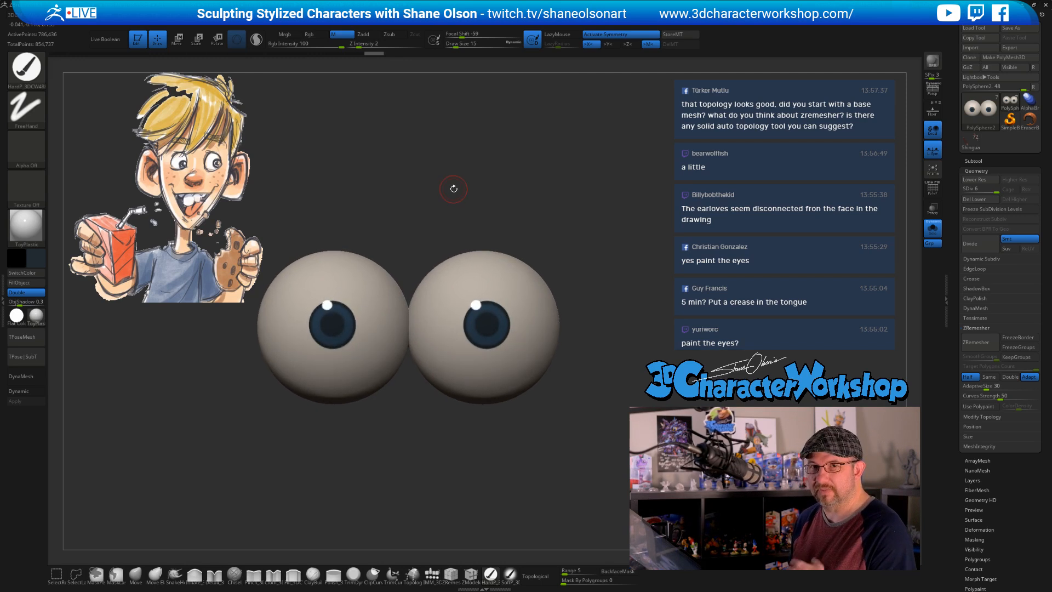
pyautogui.moveTo(479, 189); pyautogui.dragTo(476, 196)
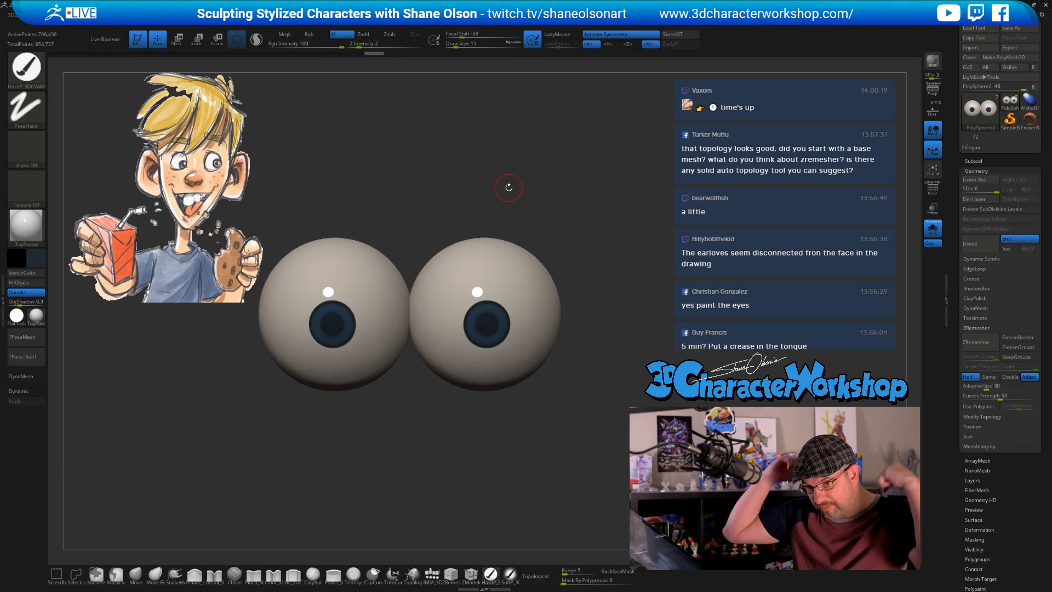
# Show the whole character again and fill the eyeballs with the ToyPlastic material
pyautogui.keyDown('alt'); pyautogui.moveTo(507, 199); pyautogui.dragTo(581, 204); pyautogui.keyUp('alt')
pyautogui.click(932, 229)
pyautogui.moveTo(745, 243); pyautogui.dragTo(619, 276)
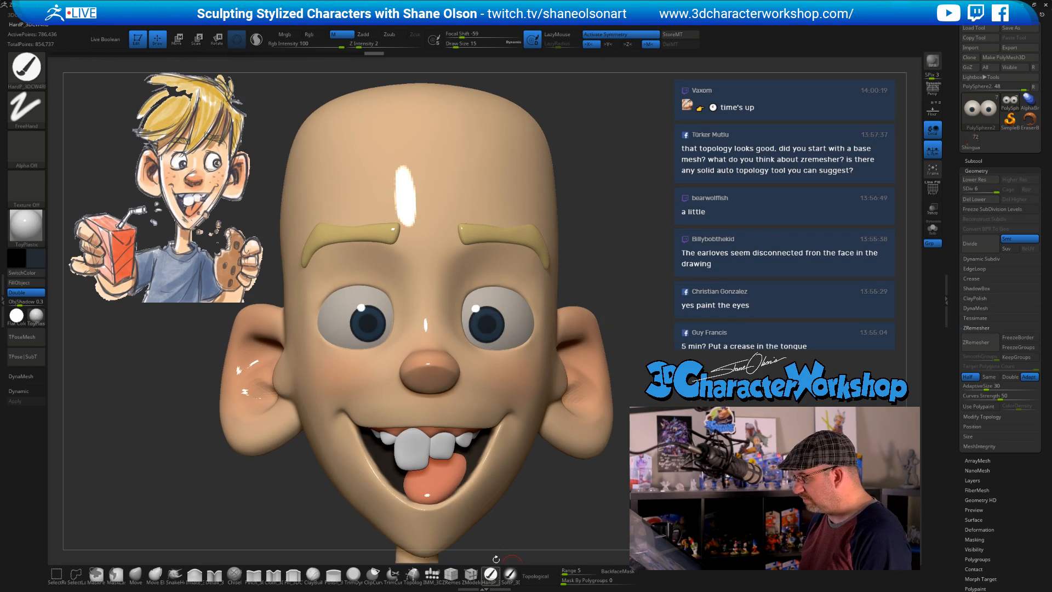
pyautogui.click(29, 282)
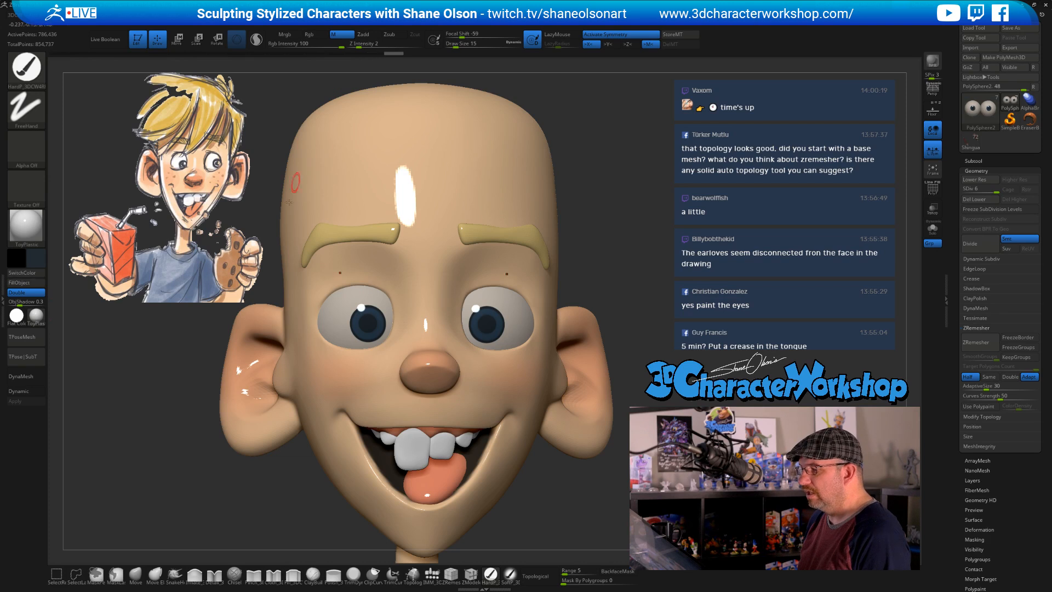
# Set the active material to SkinShade4 so the unfilled parts of the character lose their plastic shine
pyautogui.moveTo(147, 363)
pyautogui.mouseDown()
pyautogui.moveTo(135, 368)
pyautogui.moveTo(184, 366)
pyautogui.moveTo(135, 374)
pyautogui.mouseUp()
pyautogui.click(36, 316)
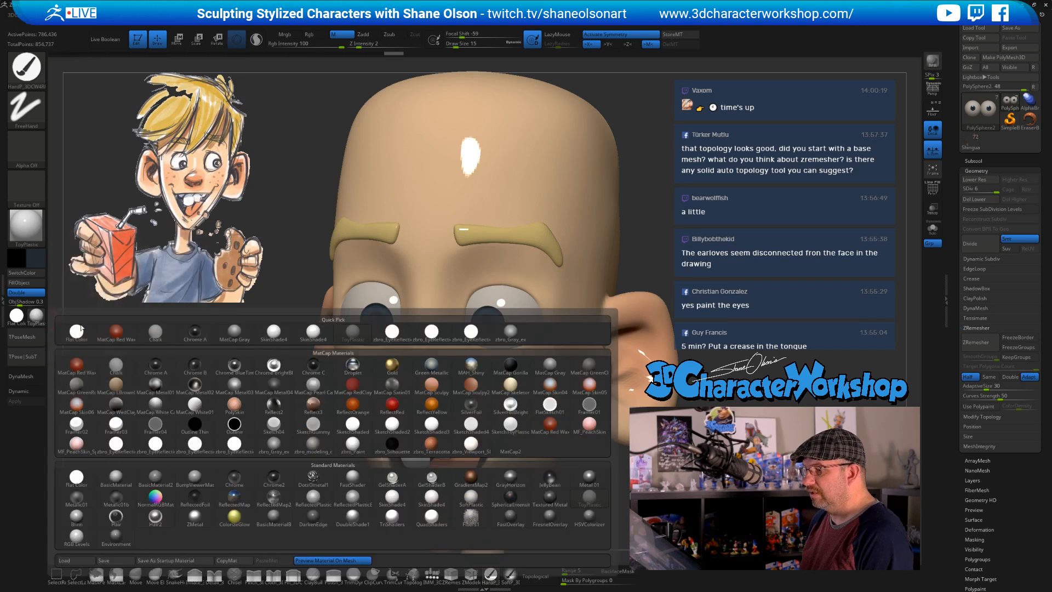
pyautogui.click(278, 338)
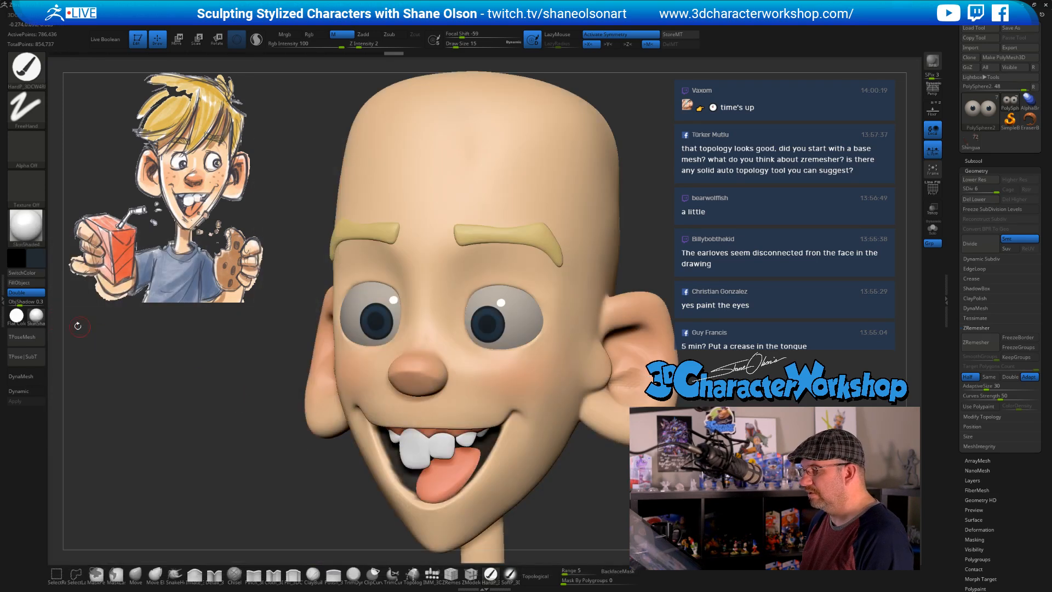
# Preview the character with the zbro_Paint material, return to SkinShade4 and check the face
pyautogui.click(36, 316)
pyautogui.click(350, 446)
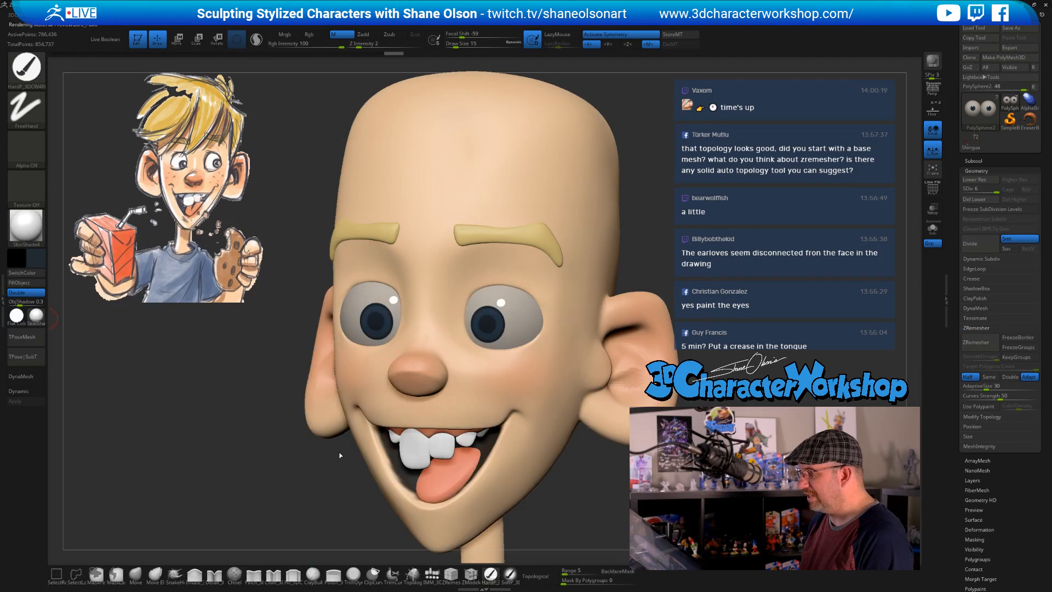
pyautogui.keyDown('alt'); pyautogui.moveTo(235, 458); pyautogui.dragTo(268, 459); pyautogui.keyUp('alt')
pyautogui.keyDown('alt'); pyautogui.moveTo(558, 464); pyautogui.dragTo(589, 386); pyautogui.keyUp('alt')
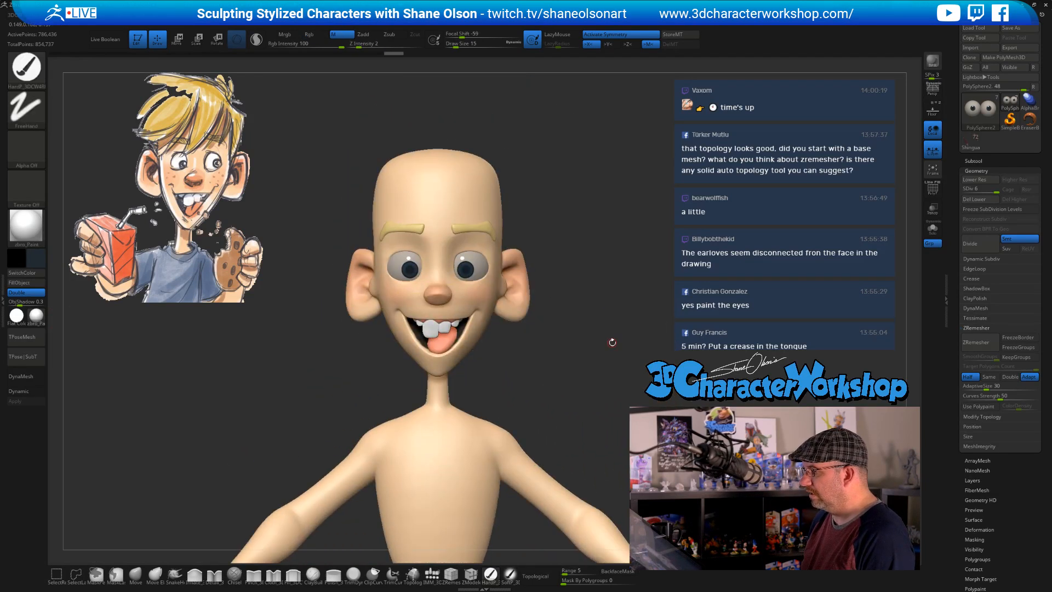
pyautogui.click(37, 316)
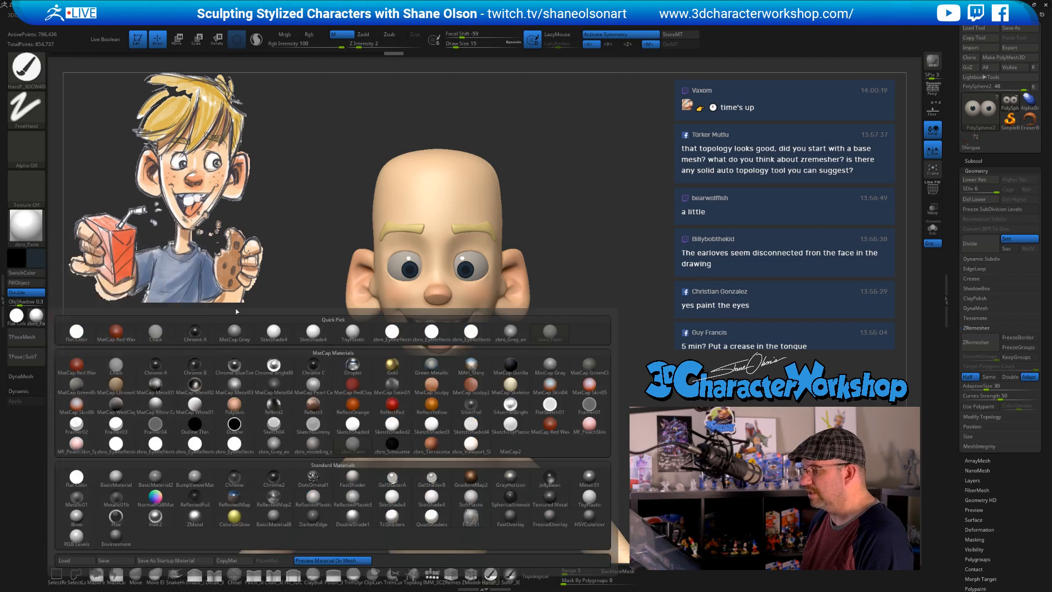
pyautogui.click(314, 333)
pyautogui.moveTo(621, 274)
pyautogui.mouseDown()
pyautogui.moveTo(634, 286)
pyautogui.moveTo(614, 309)
pyautogui.moveTo(593, 311)
pyautogui.moveTo(601, 329)
pyautogui.moveTo(638, 345)
pyautogui.moveTo(627, 413)
pyautogui.mouseUp()
pyautogui.moveTo(627, 413); pyautogui.dragTo(608, 413)
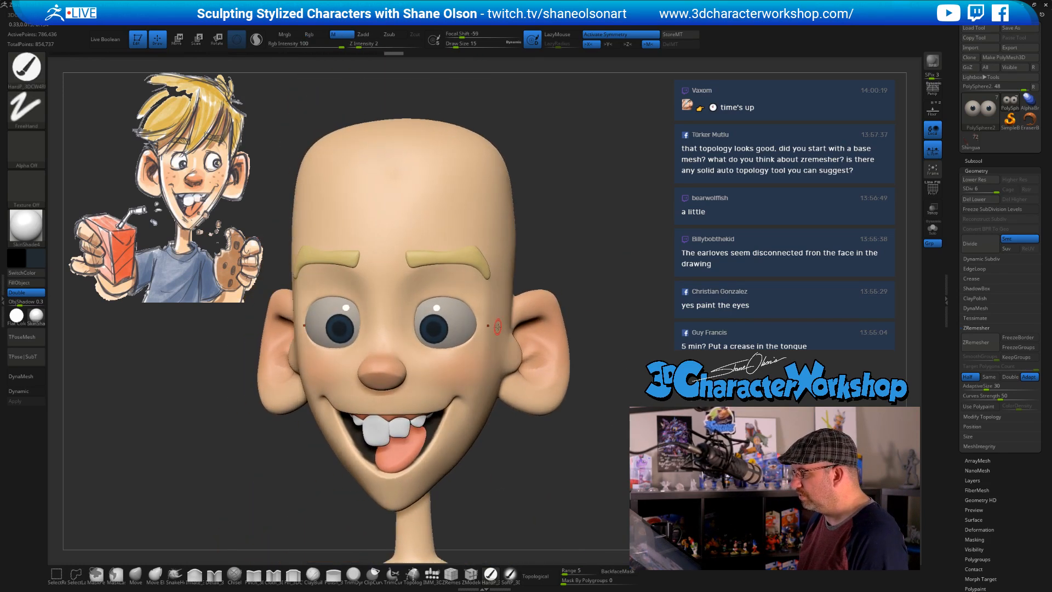
# Try masking the eyeballs by inverting their cleared mask, and invert it back
pyautogui.press('w')
pyautogui.keyDown('alt'); pyautogui.moveTo(590, 265); pyautogui.dragTo(605, 312); pyautogui.keyUp('alt')
pyautogui.keyDown('ctrl'); pyautogui.moveTo(624, 244); pyautogui.dragTo(641, 260); pyautogui.keyUp('ctrl')
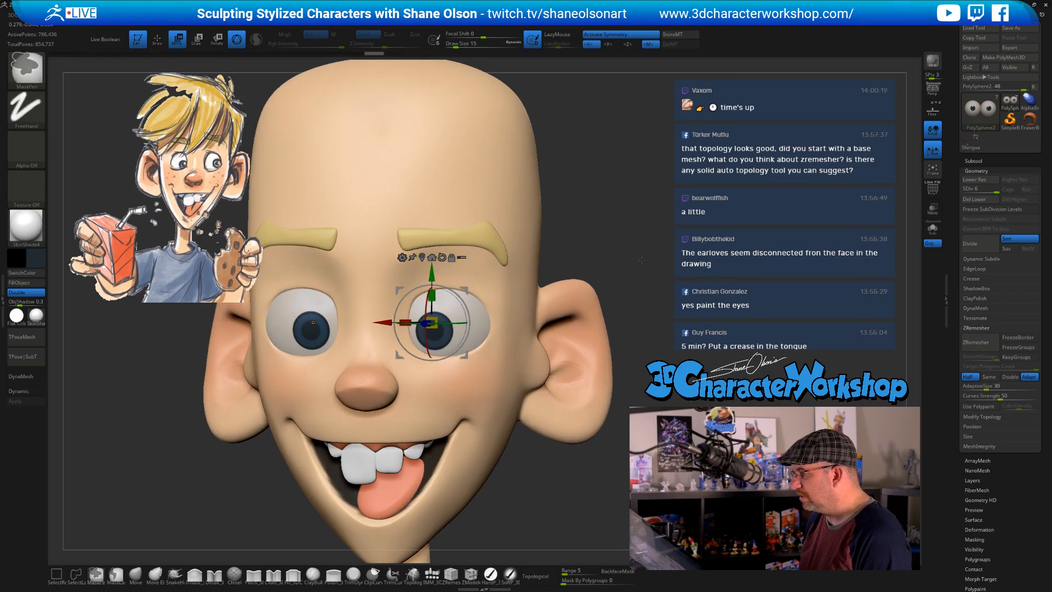
pyautogui.keyDown('ctrl'); pyautogui.click(641, 262); pyautogui.keyUp('ctrl')
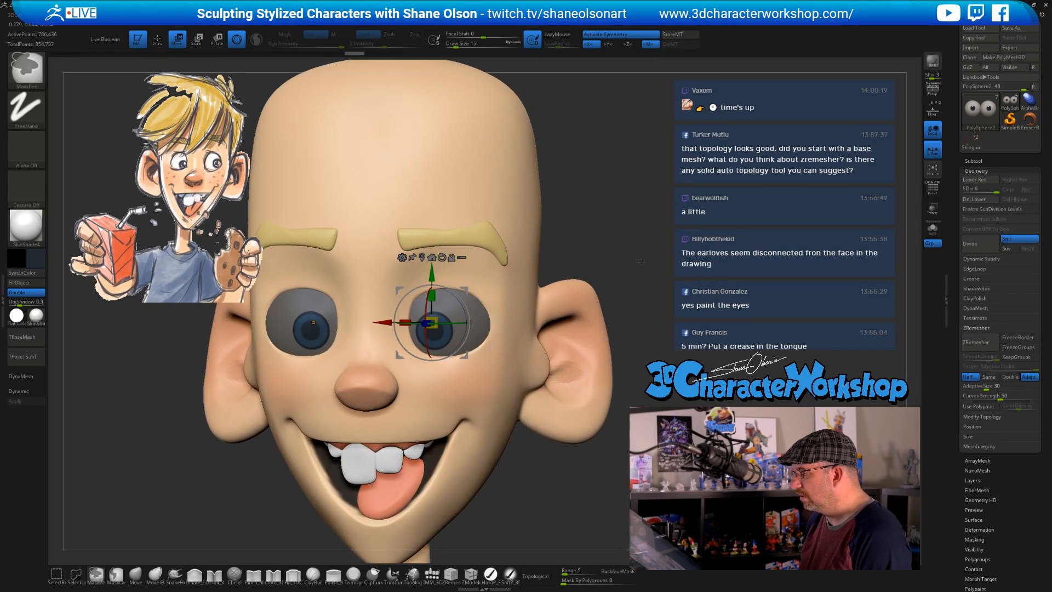
pyautogui.keyDown('ctrl'); pyautogui.click(641, 262); pyautogui.keyUp('ctrl')
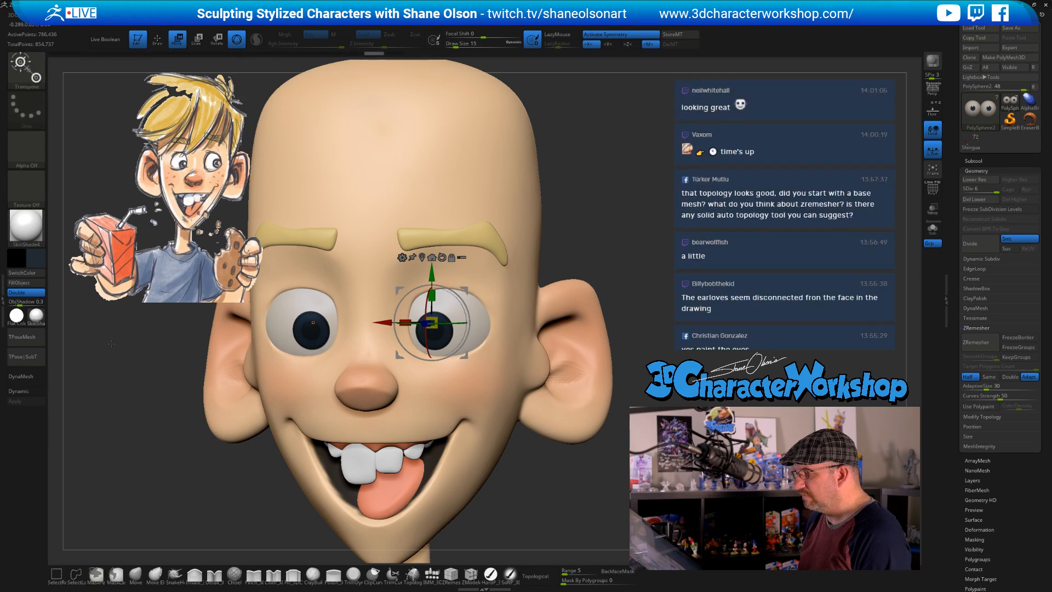
# Pick the off-white eye color, lighten it slightly and activate the hard paint brush in color-only mode
pyautogui.press('c')
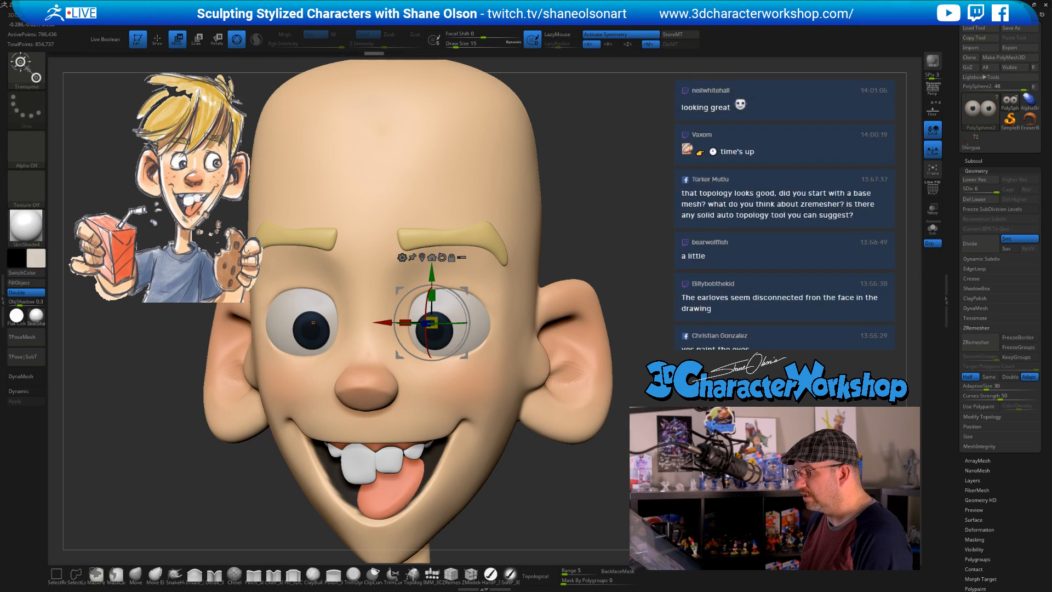
pyautogui.click(37, 261)
pyautogui.click(40, 207)
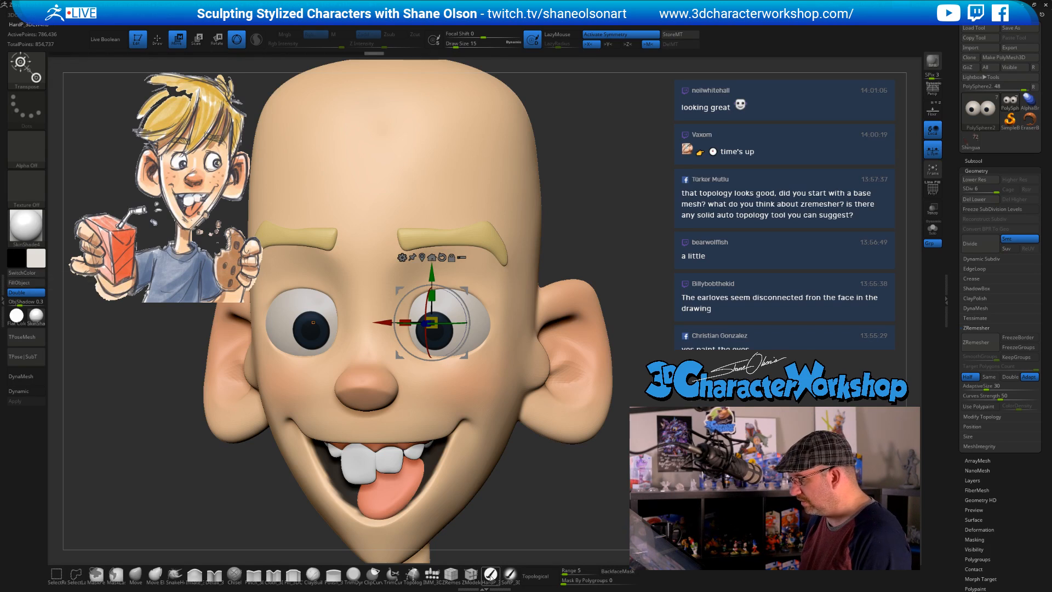
pyautogui.click(490, 575)
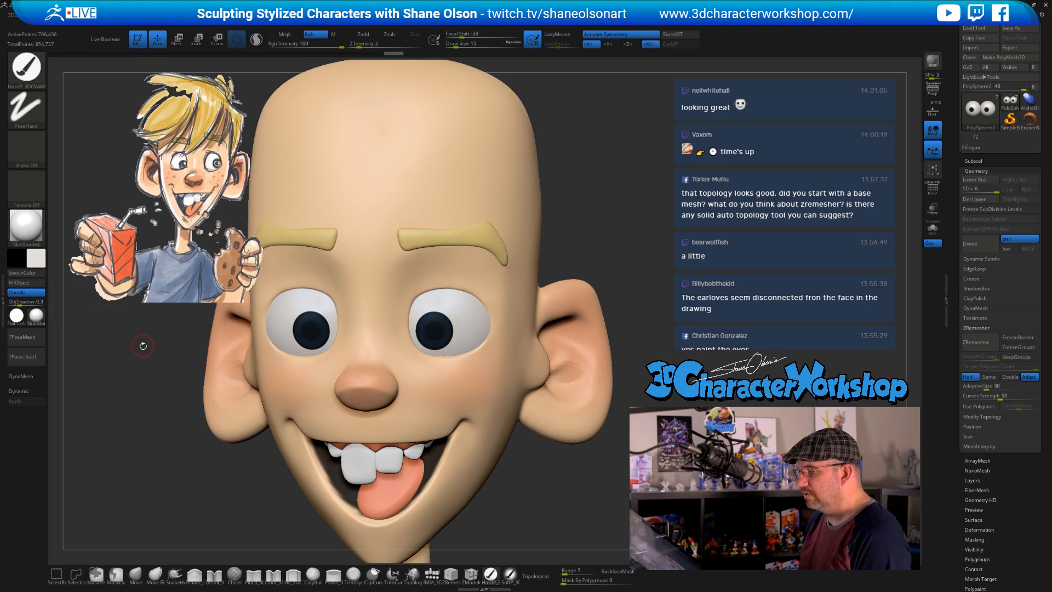
pyautogui.moveTo(133, 335); pyautogui.dragTo(667, 211)
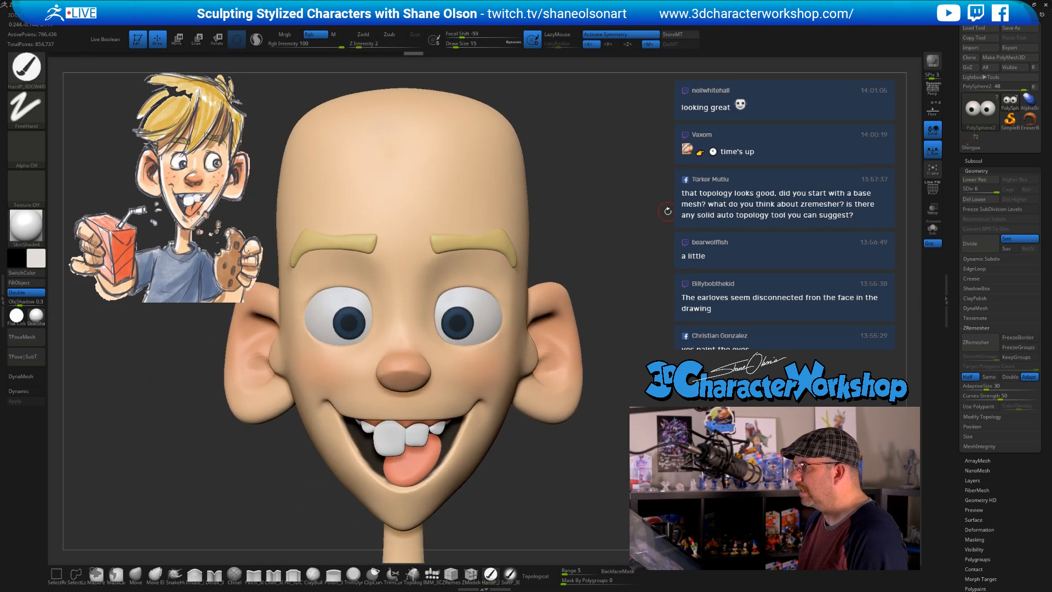
pyautogui.moveTo(643, 332); pyautogui.dragTo(475, 319)
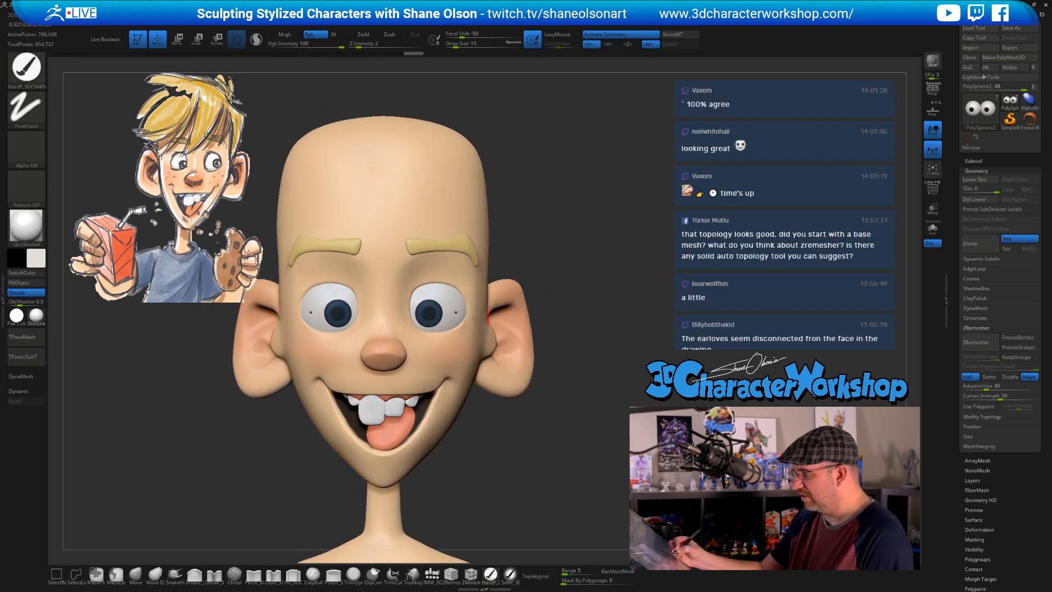
# Fill the eyeballs with the ToyPlastic material only, leaving their painted color untouched
pyautogui.click(333, 34)
pyautogui.click(35, 315)
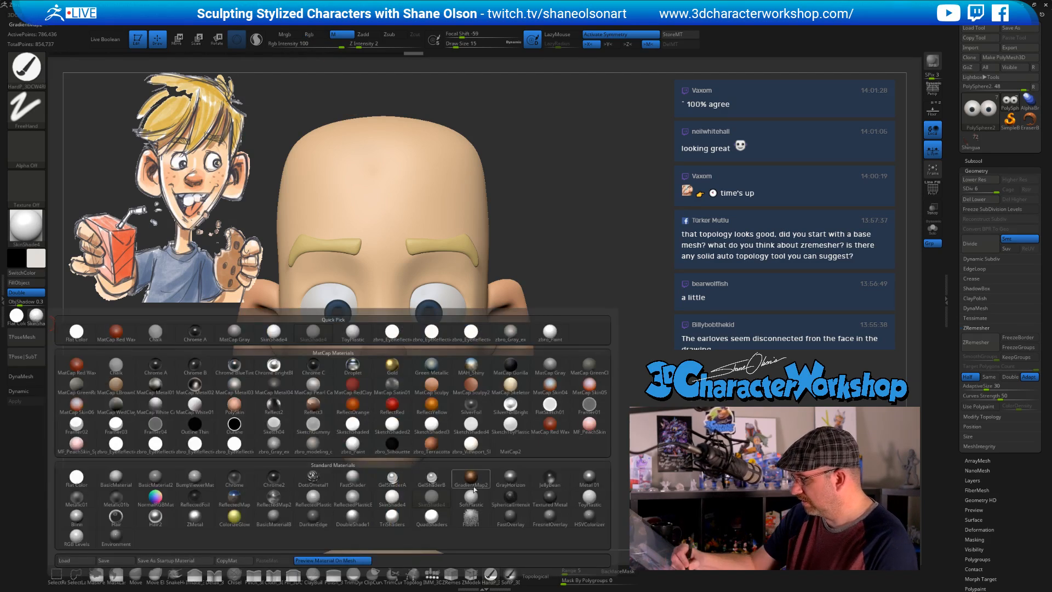
pyautogui.click(589, 498)
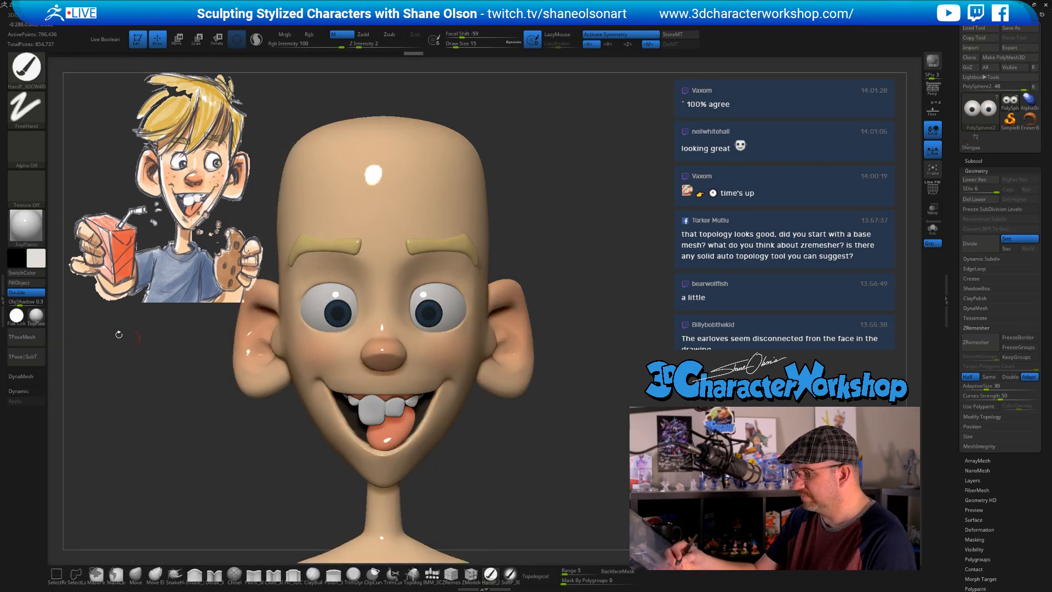
# Switch the brush back to Rgb only and set the active material to SkinShade4
pyautogui.click(323, 35)
pyautogui.click(37, 315)
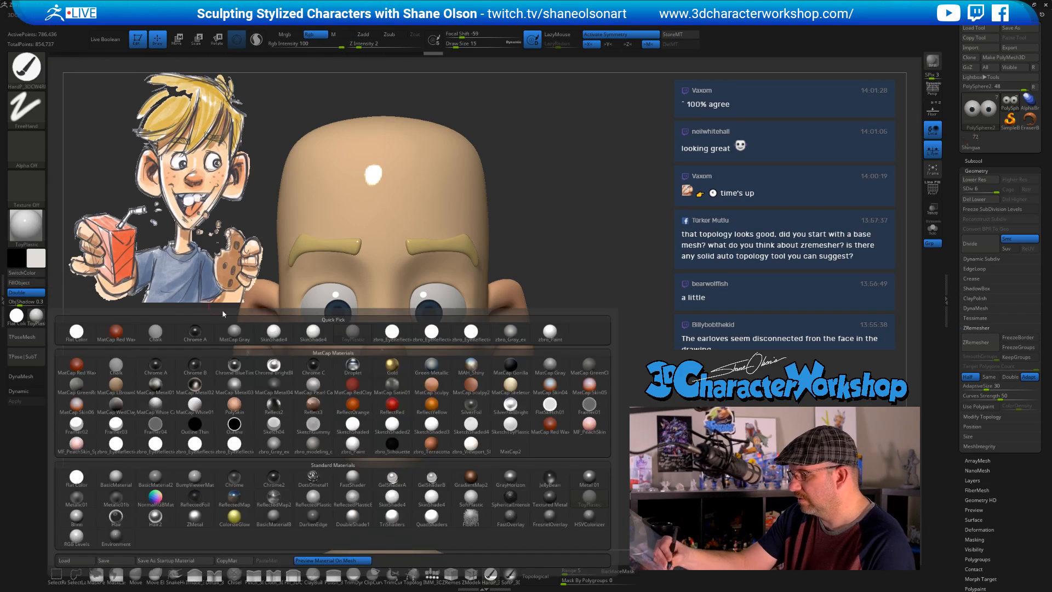
pyautogui.click(279, 333)
pyautogui.keyDown('alt'); pyautogui.moveTo(615, 439); pyautogui.dragTo(592, 388); pyautogui.keyUp('alt')
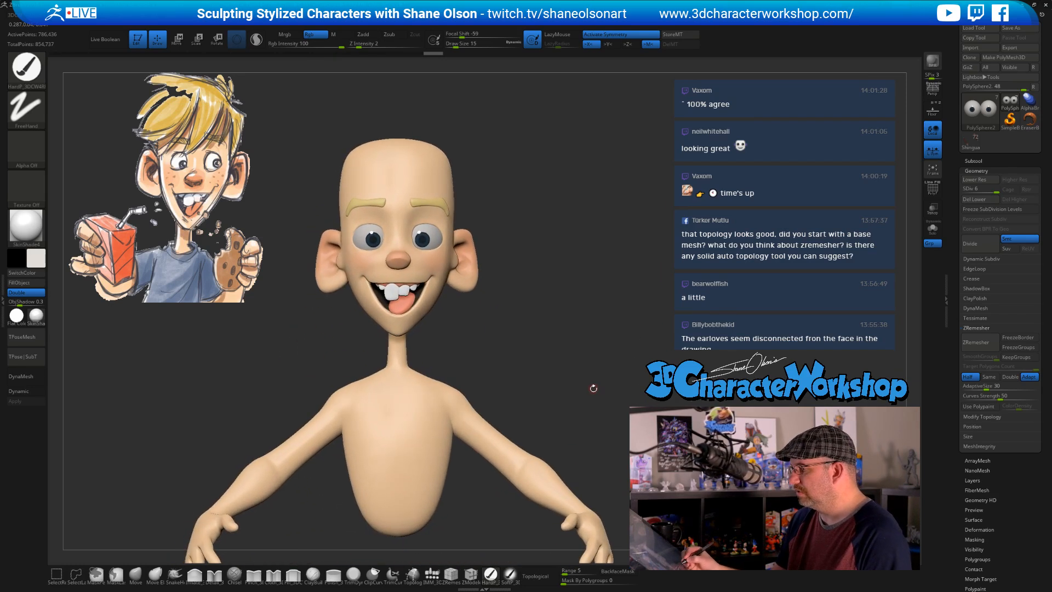
pyautogui.keyDown('alt'); pyautogui.moveTo(577, 447); pyautogui.dragTo(589, 451); pyautogui.keyUp('alt')
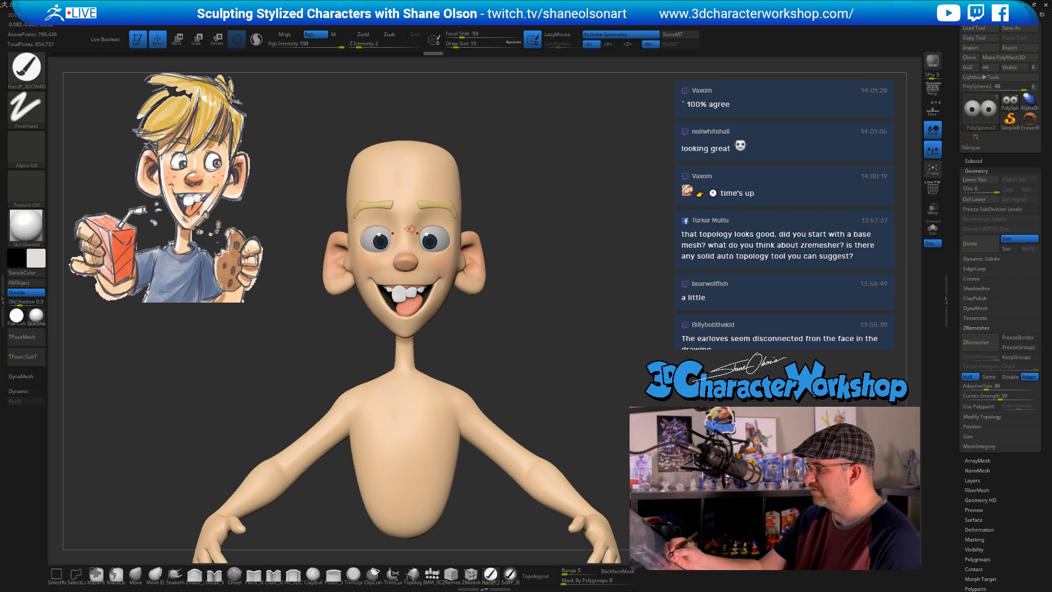
# Try painting a dark brown lash line on the head mesh around the eye, with and without symmetry, and undo it
pyautogui.keyDown('alt'); pyautogui.moveTo(533, 252); pyautogui.dragTo(499, 357); pyautogui.keyUp('alt')
pyautogui.keyDown('alt'); pyautogui.click(474, 289); pyautogui.keyUp('alt')
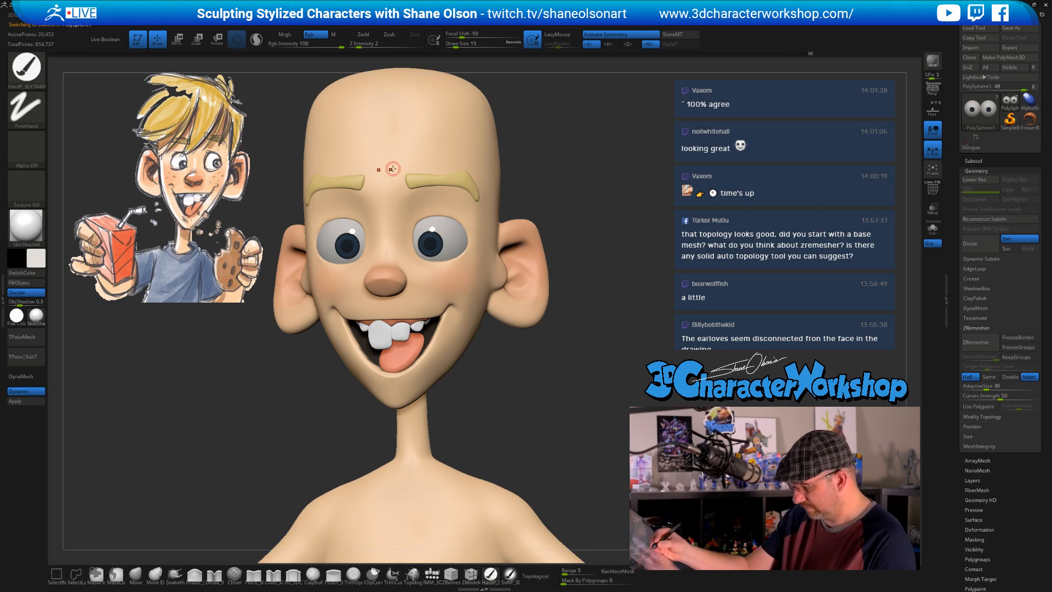
pyautogui.click(36, 262)
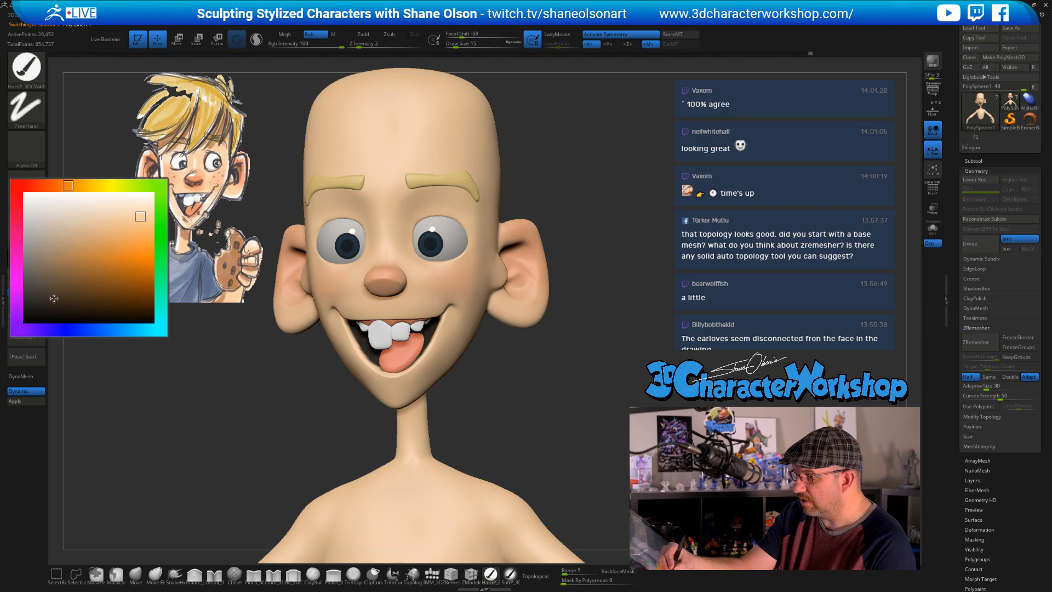
pyautogui.moveTo(53, 298); pyautogui.dragTo(97, 286)
pyautogui.moveTo(553, 344)
pyautogui.mouseDown()
pyautogui.moveTo(619, 350)
pyautogui.moveTo(579, 379)
pyautogui.moveTo(465, 389)
pyautogui.moveTo(638, 398)
pyautogui.moveTo(603, 455)
pyautogui.mouseUp()
pyautogui.press('s')
pyautogui.moveTo(418, 265); pyautogui.dragTo(414, 265)
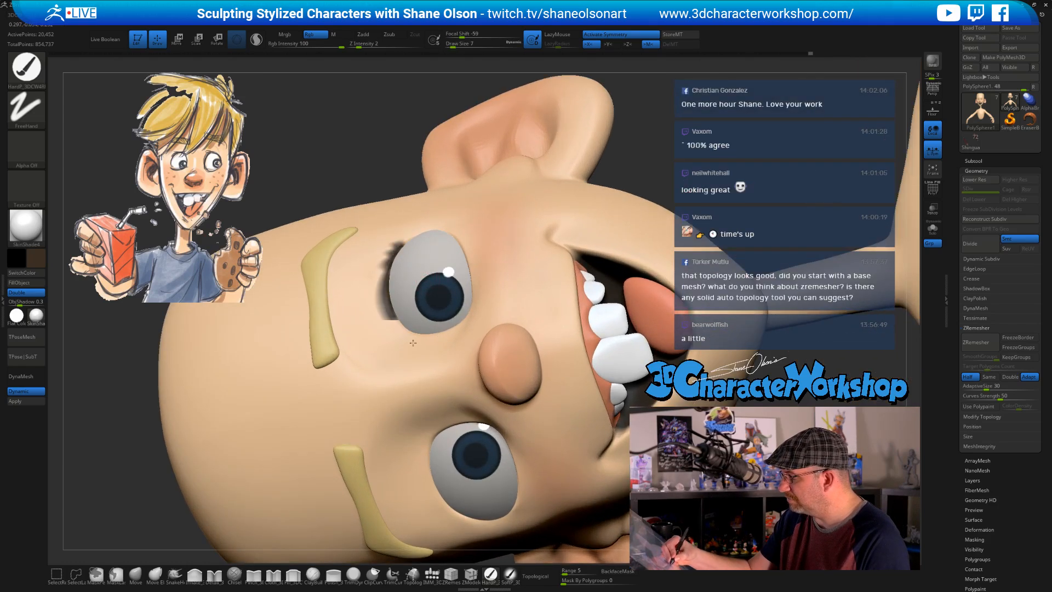
pyautogui.hotkey('ctrl', 'z')
pyautogui.press('x')
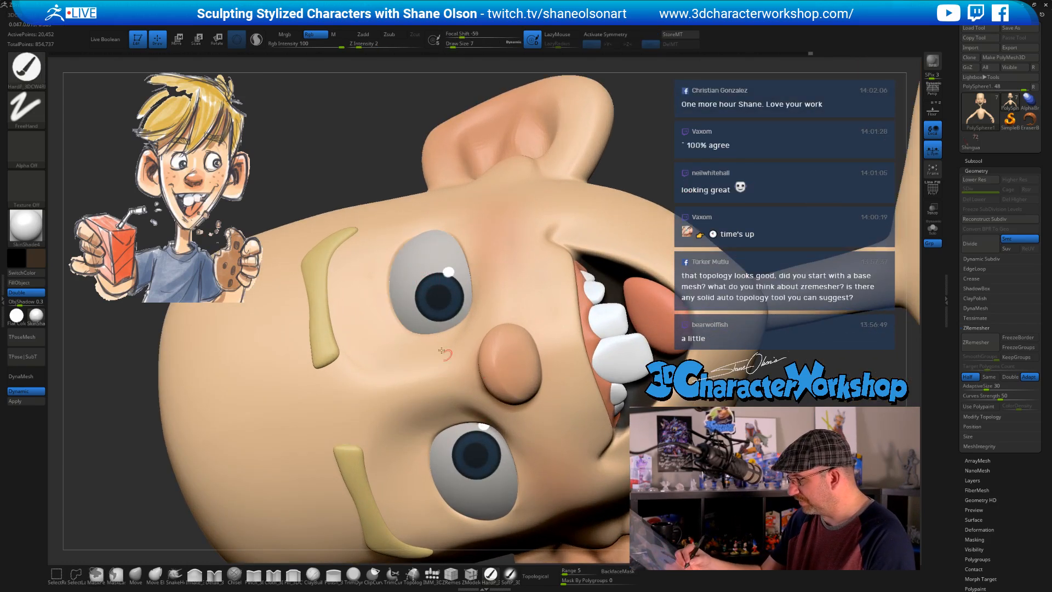
pyautogui.moveTo(400, 322); pyautogui.dragTo(411, 330)
pyautogui.hotkey('ctrl', 'z')
# Turn on perspective and view the whole upper body upright from the front
pyautogui.keyDown('ctrl'); pyautogui.moveTo(441, 365); pyautogui.dragTo(380, 251, button='right'); pyautogui.keyUp('ctrl')
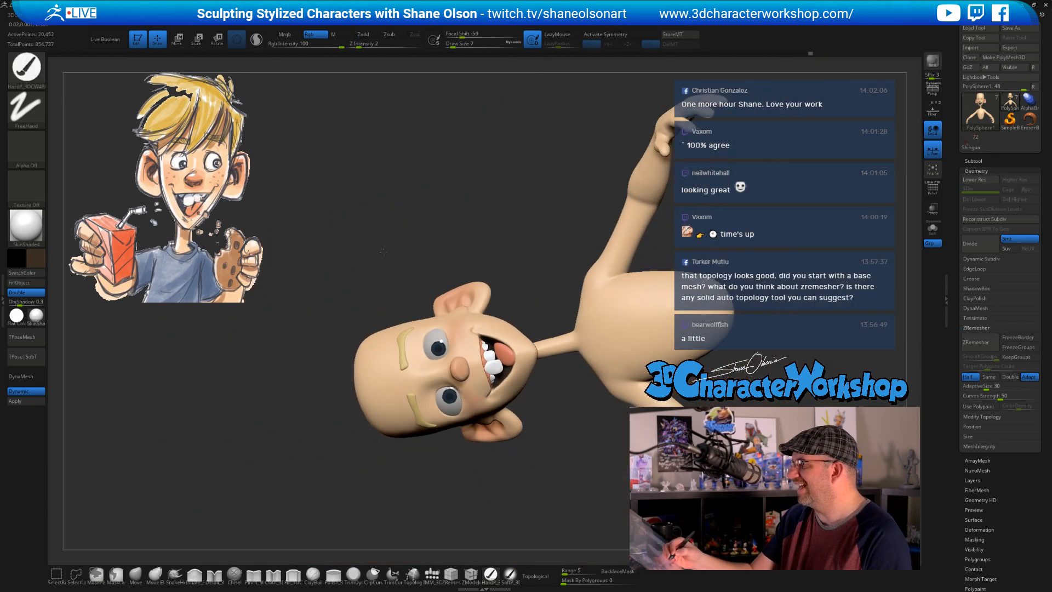
pyautogui.moveTo(449, 214); pyautogui.dragTo(552, 370)
pyautogui.moveTo(552, 370)
pyautogui.keyDown('ctrl'); pyautogui.mouseDown(button='right')
pyautogui.moveTo(520, 246)
pyautogui.moveTo(533, 376)
pyautogui.mouseUp(button='right'); pyautogui.keyUp('ctrl')
pyautogui.moveTo(560, 333)
pyautogui.keyDown('alt'); pyautogui.mouseDown(button='right')
pyautogui.moveTo(571, 290)
pyautogui.moveTo(574, 348)
pyautogui.moveTo(570, 325)
pyautogui.mouseUp(button='right'); pyautogui.keyUp('alt')
pyautogui.press('p')
pyautogui.moveTo(617, 374)
pyautogui.keyDown('alt'); pyautogui.mouseDown(button='right')
pyautogui.moveTo(615, 341)
pyautogui.moveTo(595, 348)
pyautogui.moveTo(597, 368)
pyautogui.mouseUp(button='right'); pyautogui.keyUp('alt')
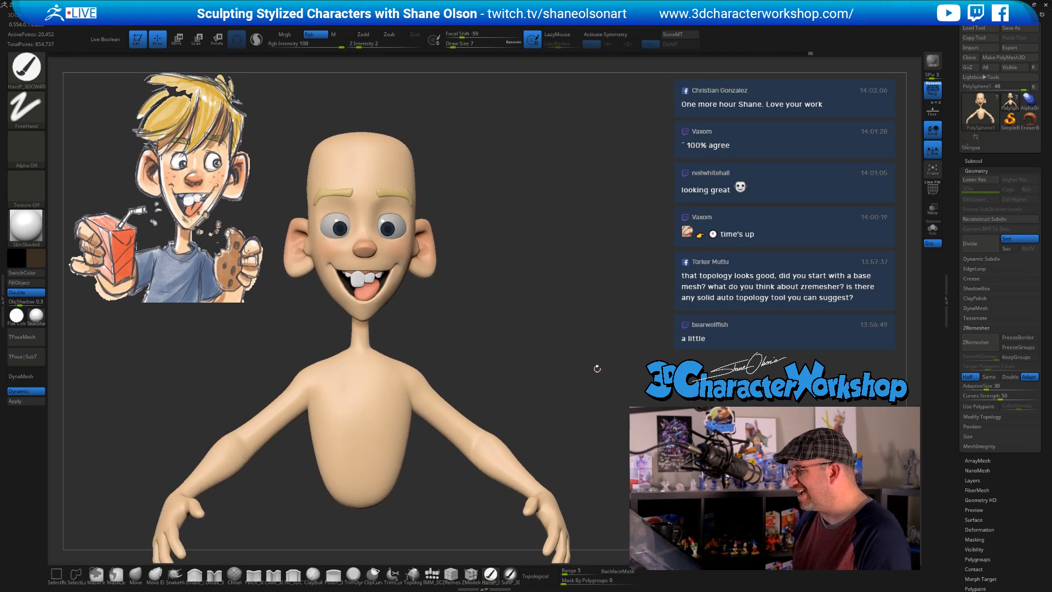
# Select the eyeballs, activate the soft paint brush and choose a lighter blue based on the iris color
pyautogui.keyDown('alt'); pyautogui.click(403, 225); pyautogui.keyUp('alt')
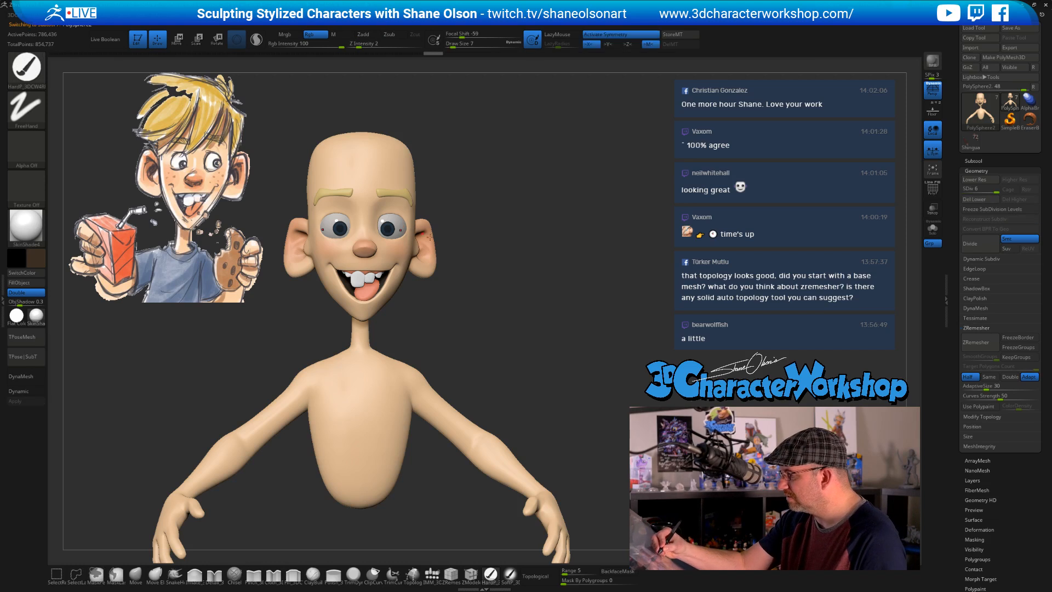
pyautogui.keyDown('ctrl'); pyautogui.moveTo(475, 269); pyautogui.dragTo(497, 247, button='right'); pyautogui.keyUp('ctrl')
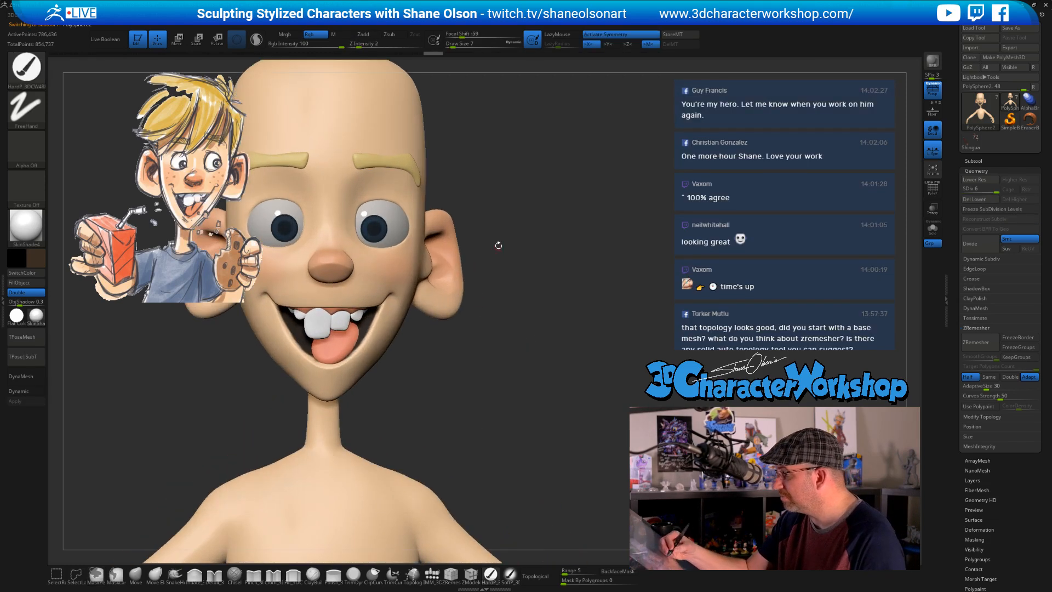
pyautogui.keyDown('alt'); pyautogui.moveTo(497, 303); pyautogui.dragTo(588, 349, button='right'); pyautogui.keyUp('alt')
pyautogui.click(509, 573)
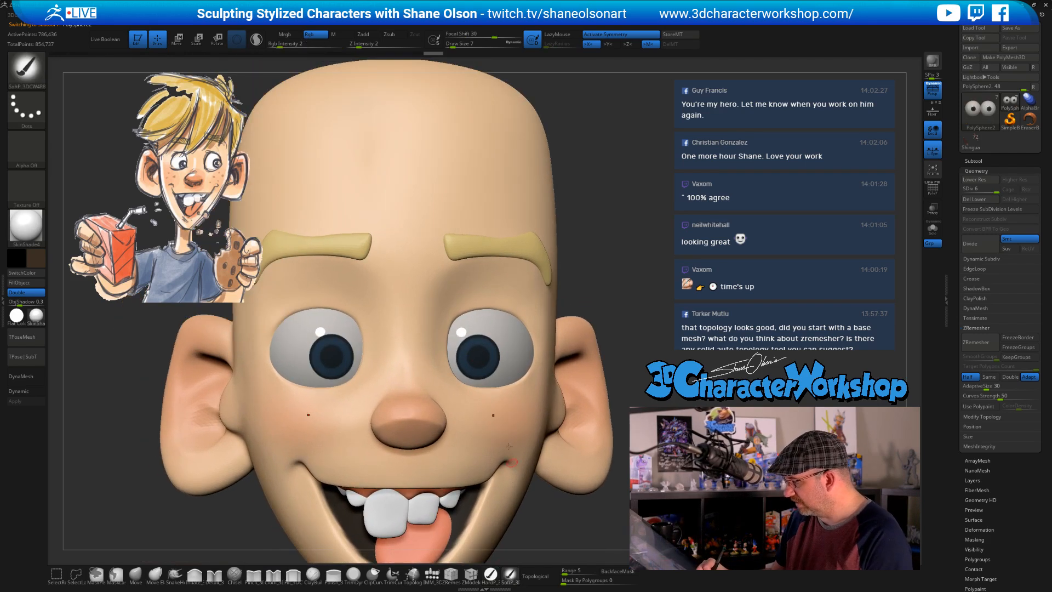
pyautogui.press('c')
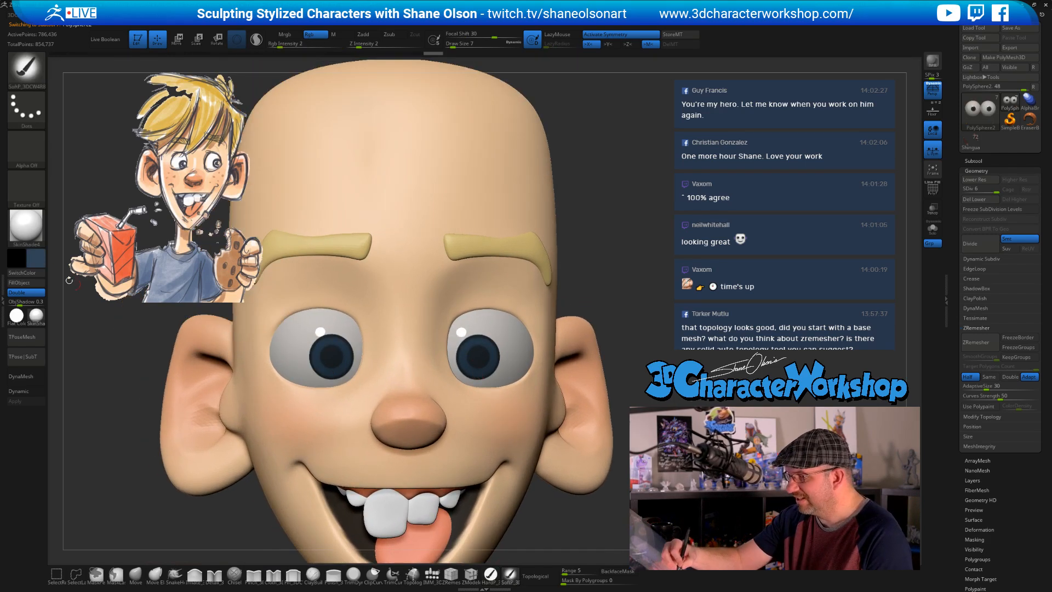
pyautogui.click(36, 257)
pyautogui.click(78, 273)
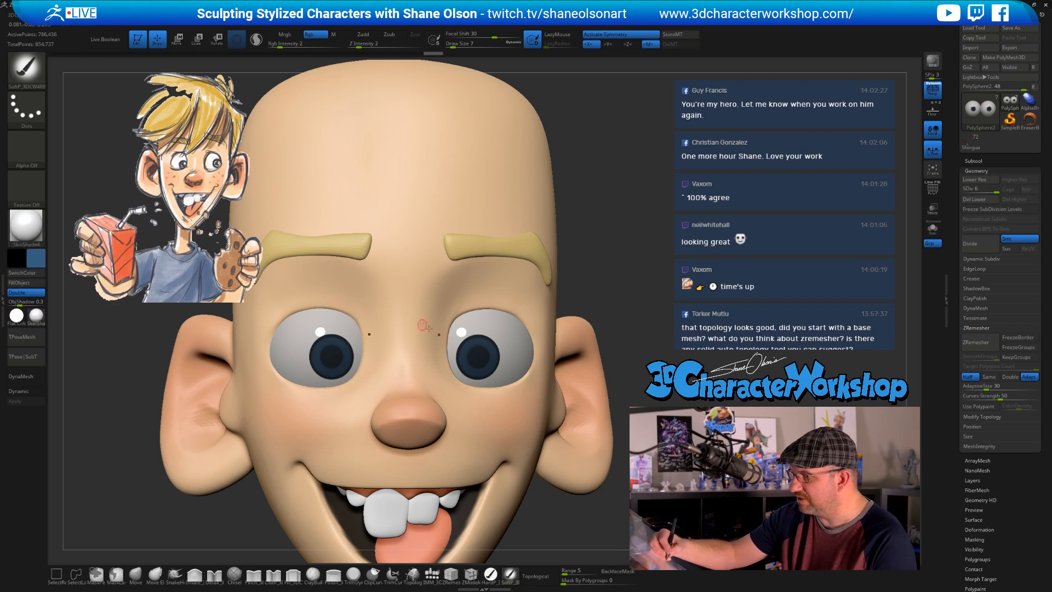
# Softly paint the lighter blue into both irises around the pupils and check the gradient from a rotated view
pyautogui.keyDown('ctrl'); pyautogui.moveTo(515, 352); pyautogui.dragTo(437, 378, button='right'); pyautogui.keyUp('ctrl')
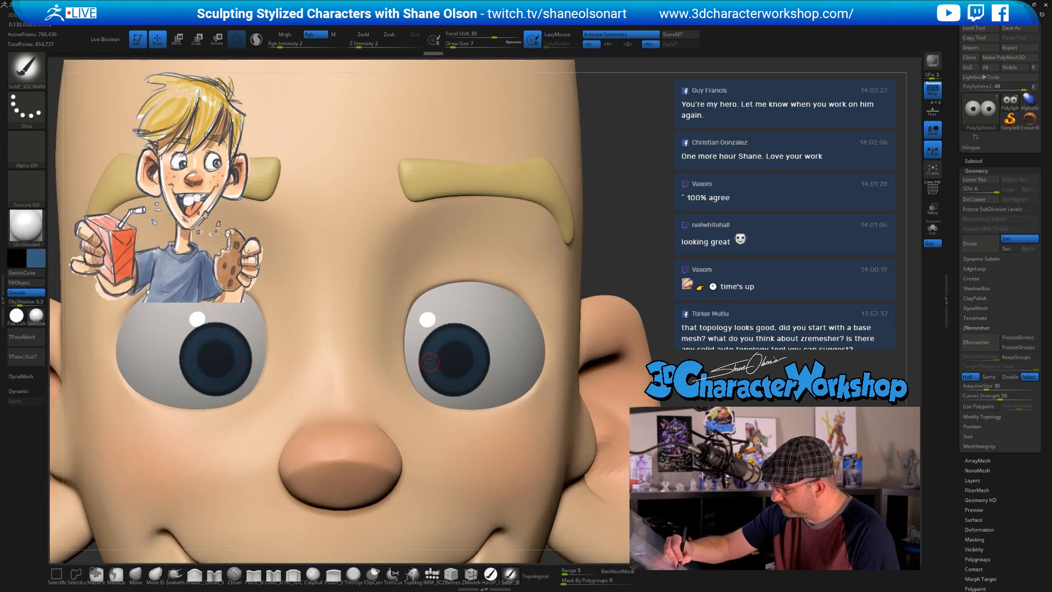
pyautogui.click(982, 163)
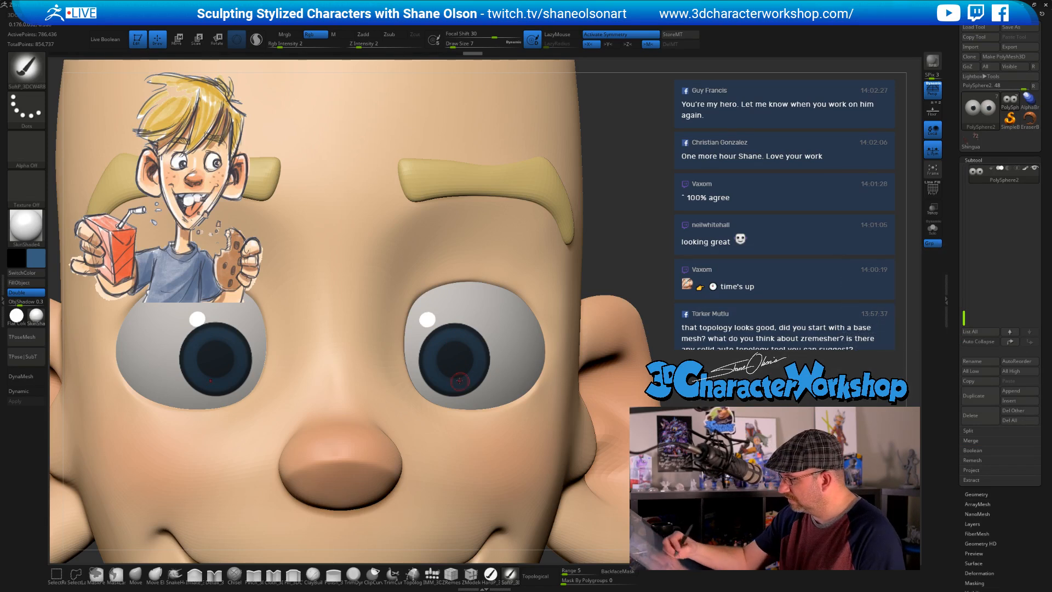
pyautogui.keyDown('ctrl'); pyautogui.moveTo(656, 255); pyautogui.dragTo(622, 204, button='right'); pyautogui.keyUp('ctrl')
pyautogui.moveTo(621, 203); pyautogui.dragTo(560, 398)
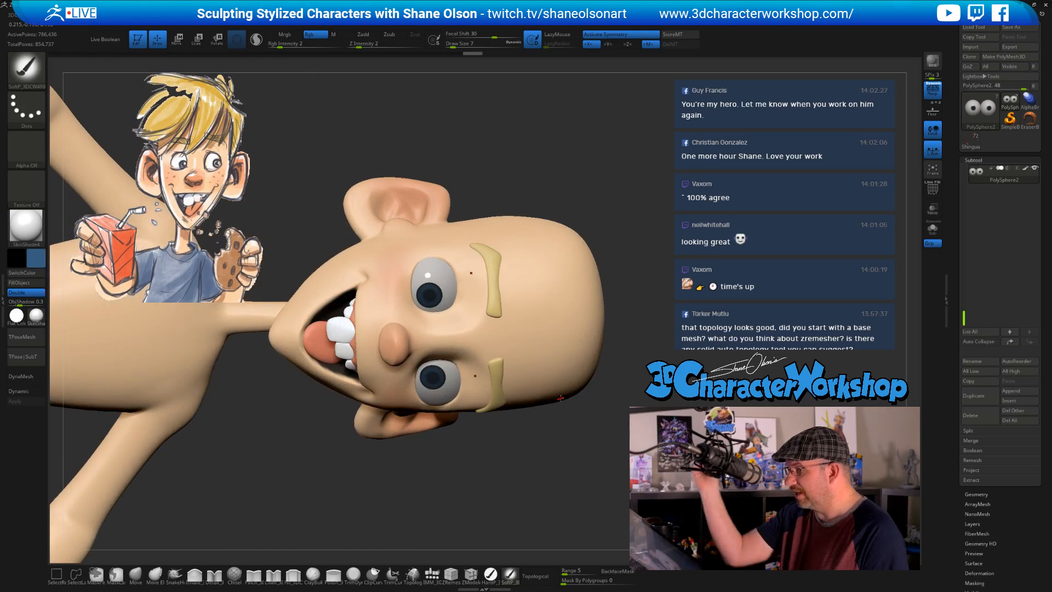
pyautogui.keyDown('ctrl'); pyautogui.moveTo(561, 398); pyautogui.dragTo(581, 257, button='right'); pyautogui.keyUp('ctrl')
pyautogui.keyDown('ctrl'); pyautogui.moveTo(460, 245); pyautogui.dragTo(377, 256, button='right'); pyautogui.keyUp('ctrl')
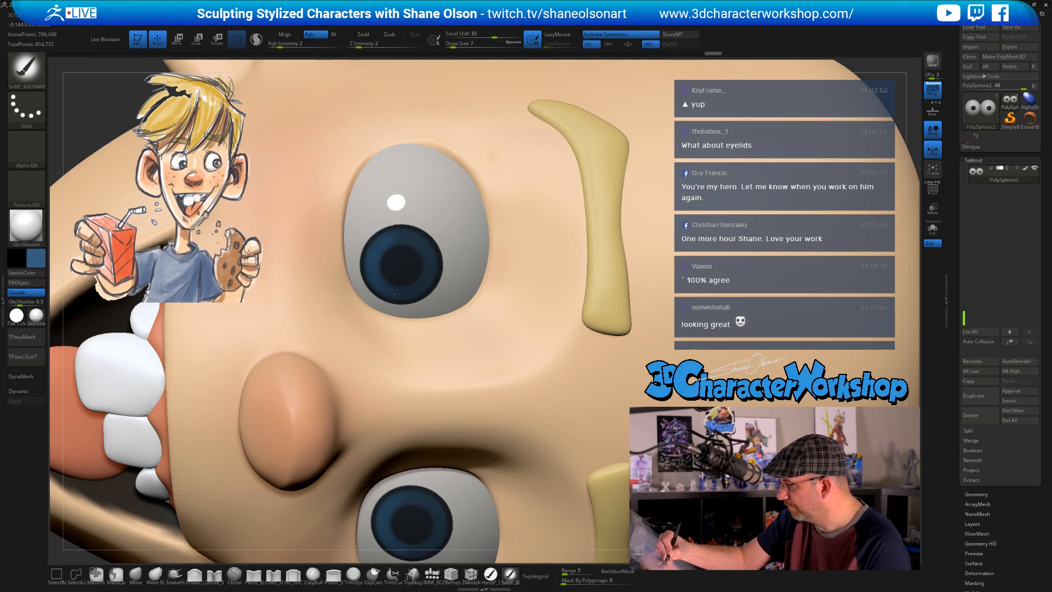
# Choose a brighter, more saturated blue, brush it into the irises and check the eyes on the whole character
pyautogui.click(39, 264)
pyautogui.click(104, 258)
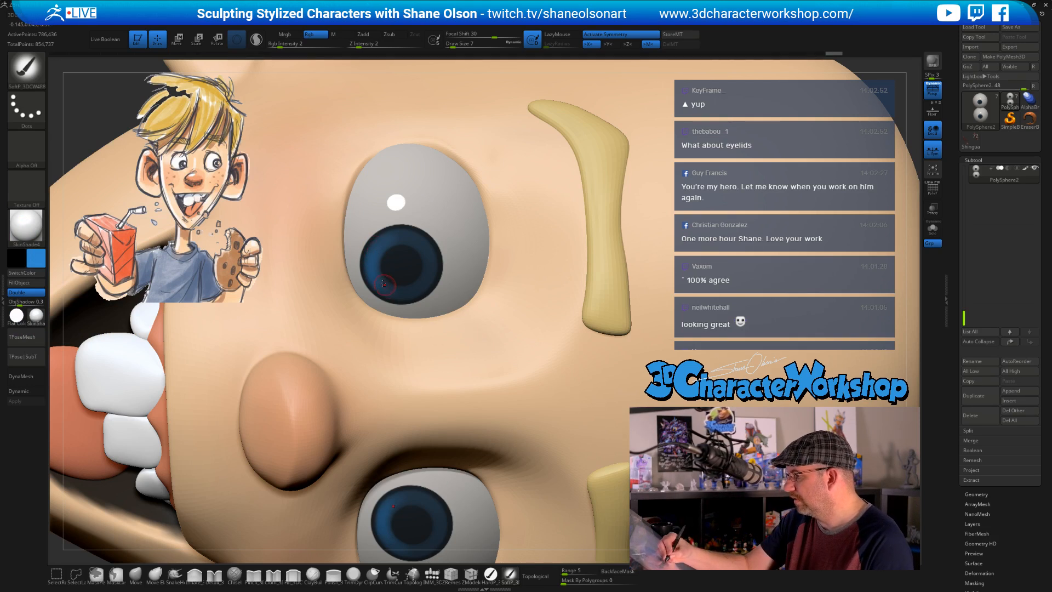
pyautogui.keyDown('ctrl'); pyautogui.moveTo(459, 298); pyautogui.dragTo(512, 389, button='right'); pyautogui.keyUp('ctrl')
pyautogui.moveTo(504, 465)
pyautogui.mouseDown()
pyautogui.moveTo(540, 392)
pyautogui.moveTo(534, 400)
pyautogui.mouseUp()
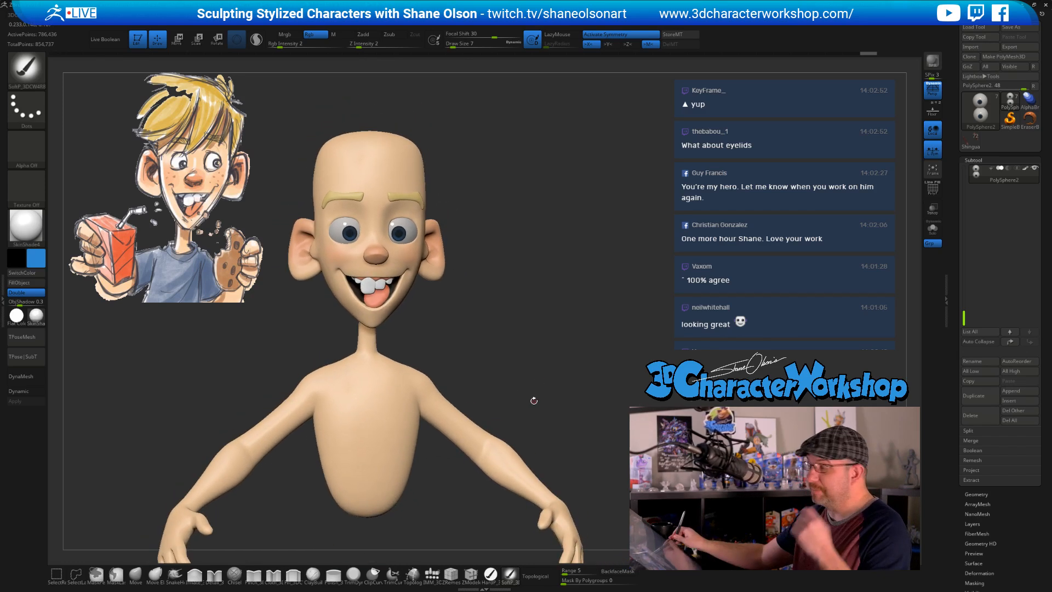